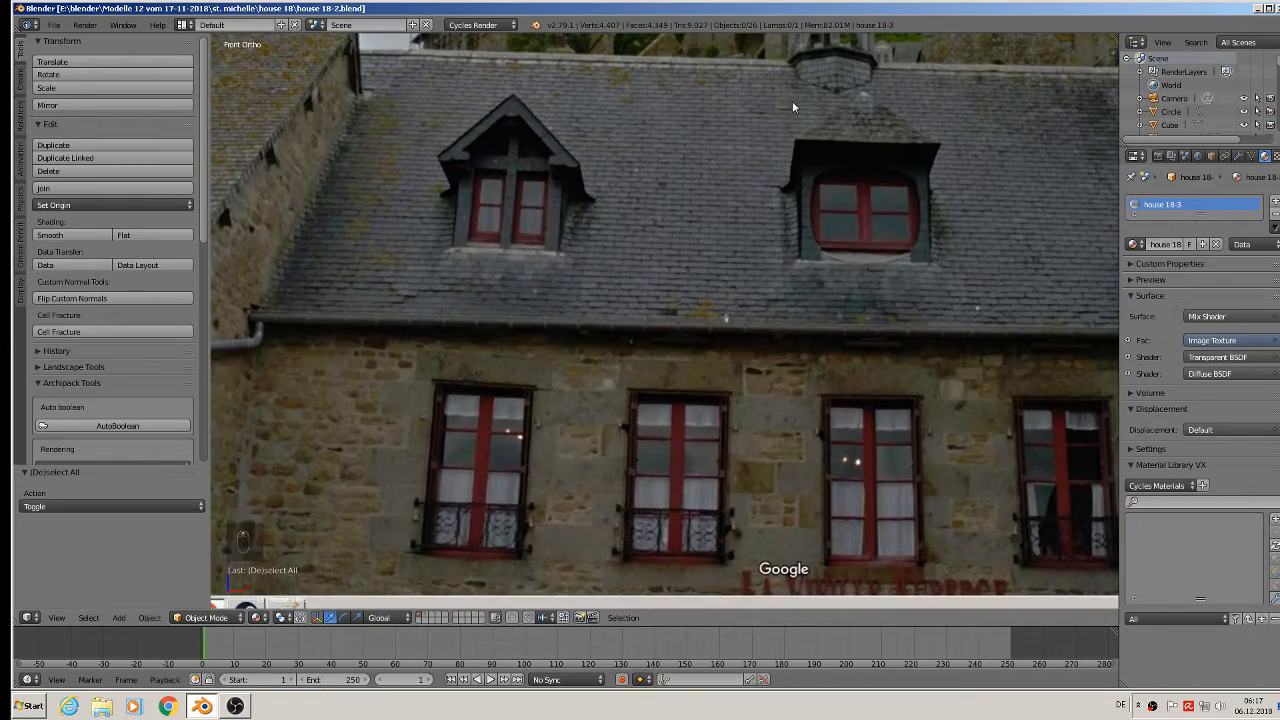
- Select the house body with the red facade and add a new material named roof to it
scroll(868, 239, "down", 5)
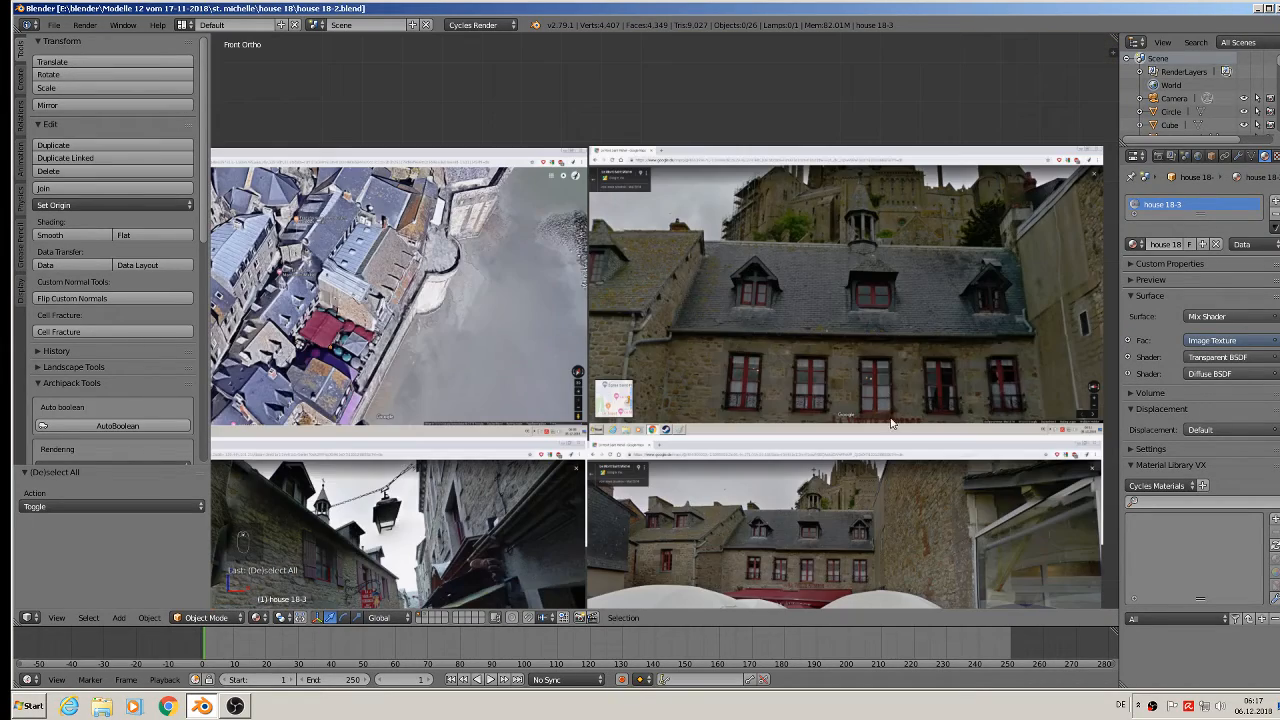
middle_click_drag(944, 499, 389, 82, "shift")
scroll(671, 302, "up", 1)
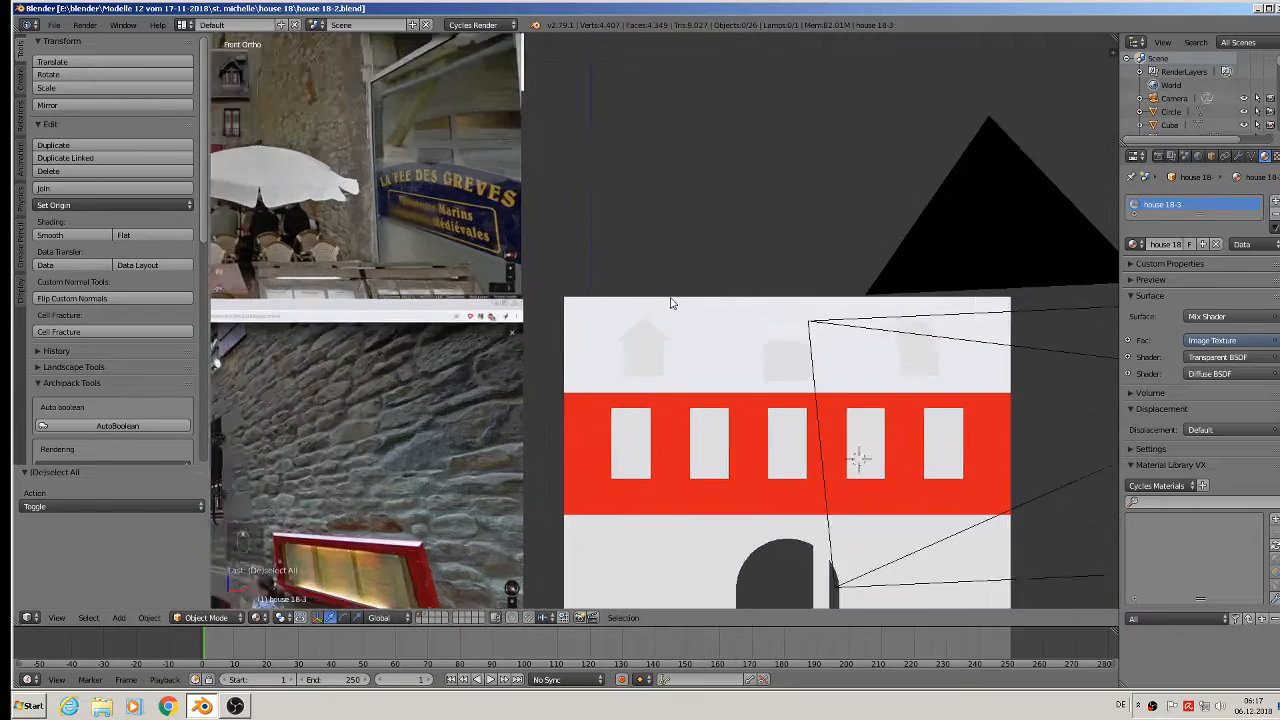
scroll(671, 302, "up", 2)
right_click(726, 334)
middle_click_drag(743, 343, 626, 246, "shift")
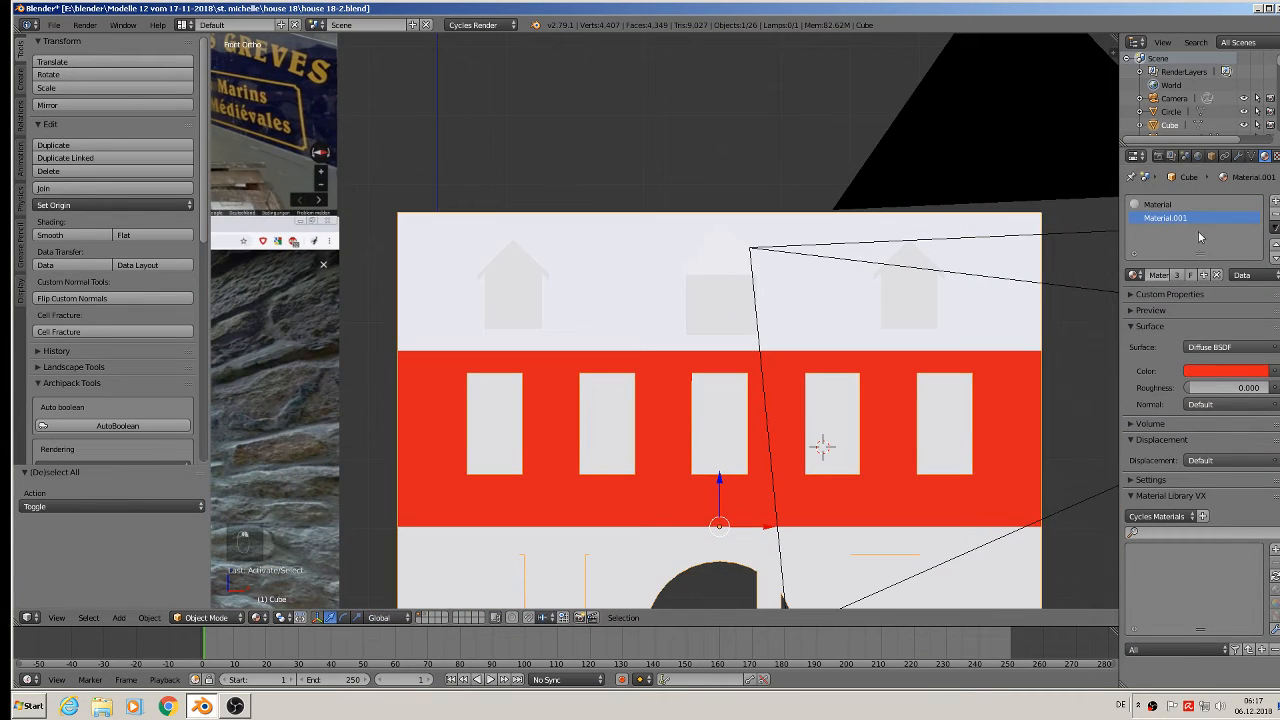
left_click(1274, 201)
left_click(1192, 280)
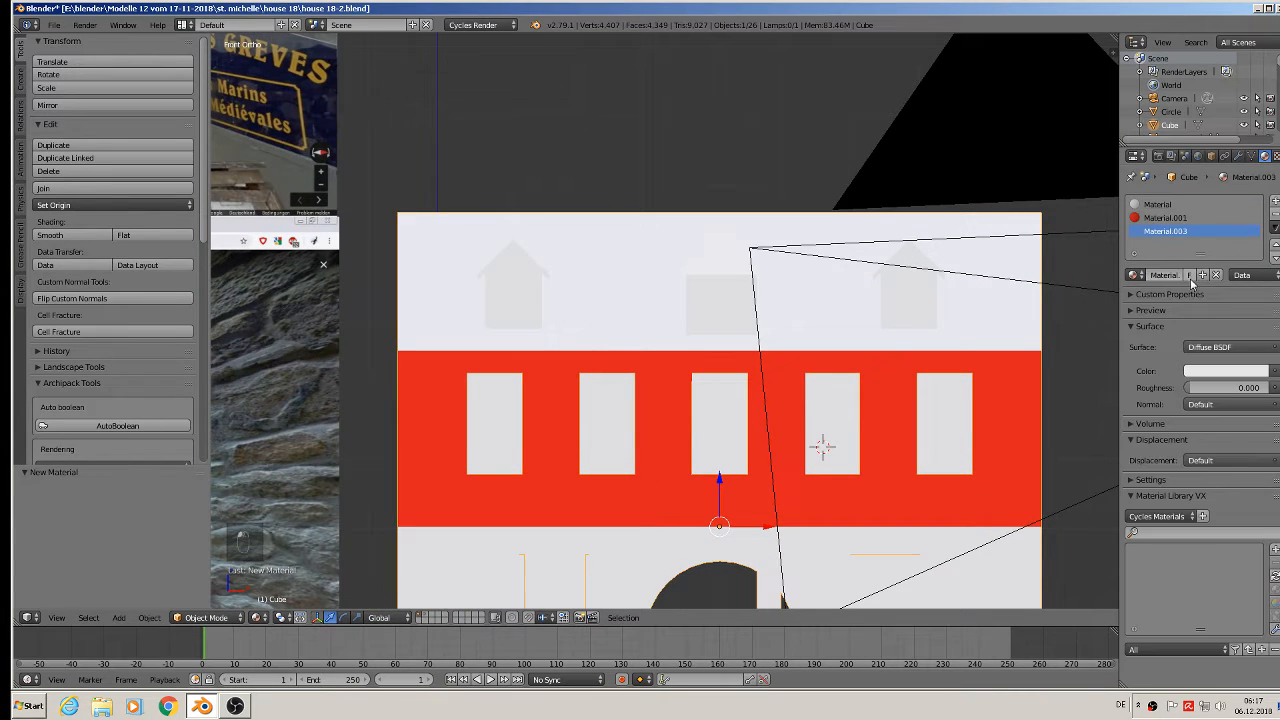
left_click(1165, 275)
type("roof")
key("Return")
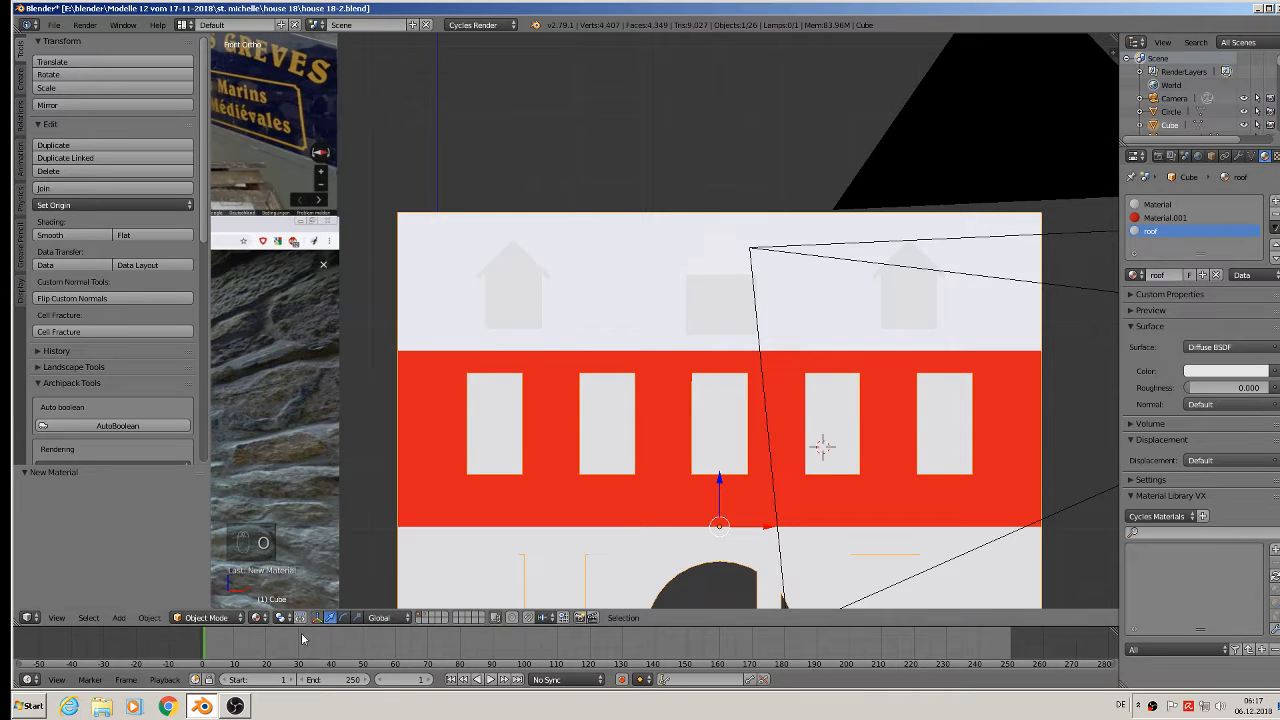
- Enlarge the timeline area, turn it into a Node Editor, and split off a UV/Image Editor beside it
left_click_drag(618, 624, 480, 455)
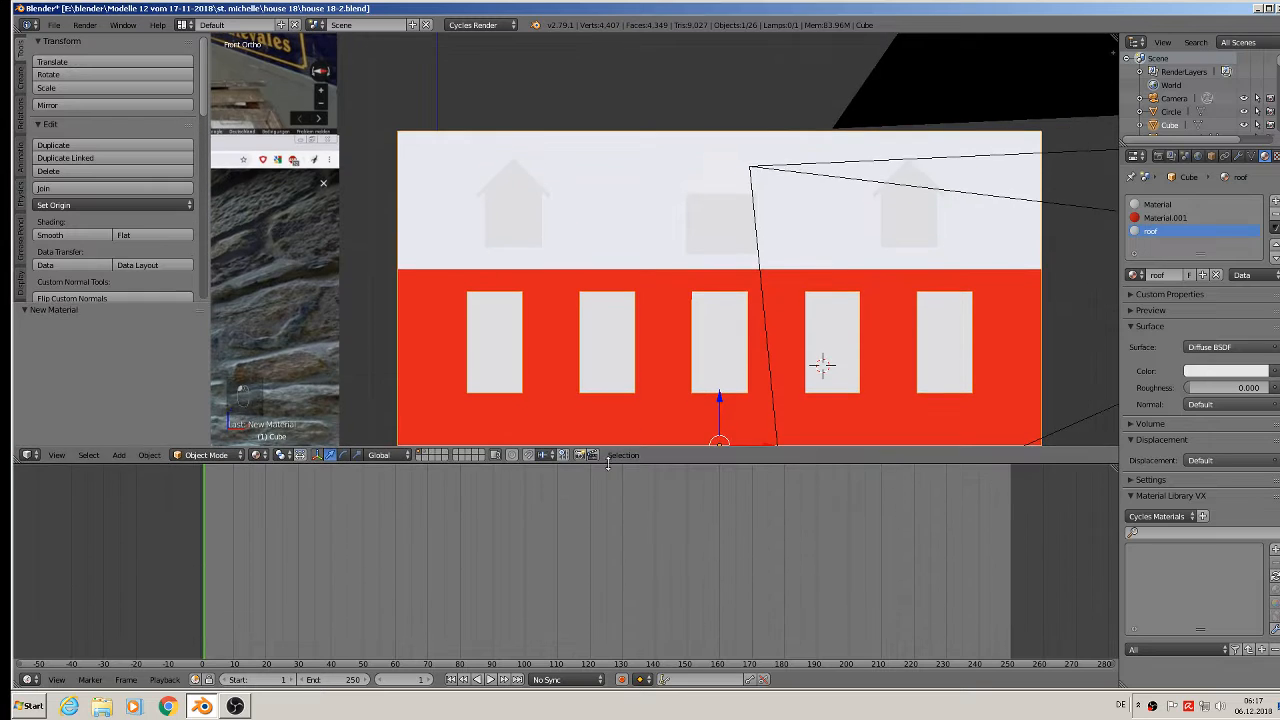
left_click(27, 679)
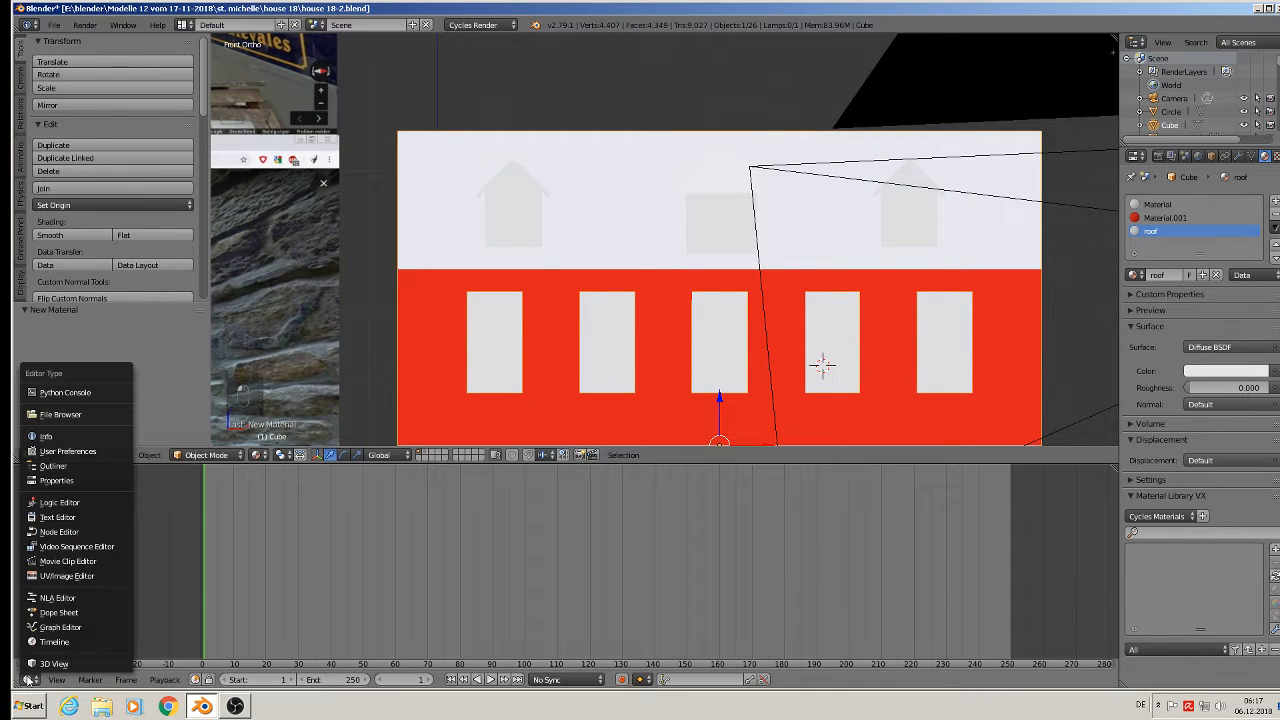
left_click(55, 531)
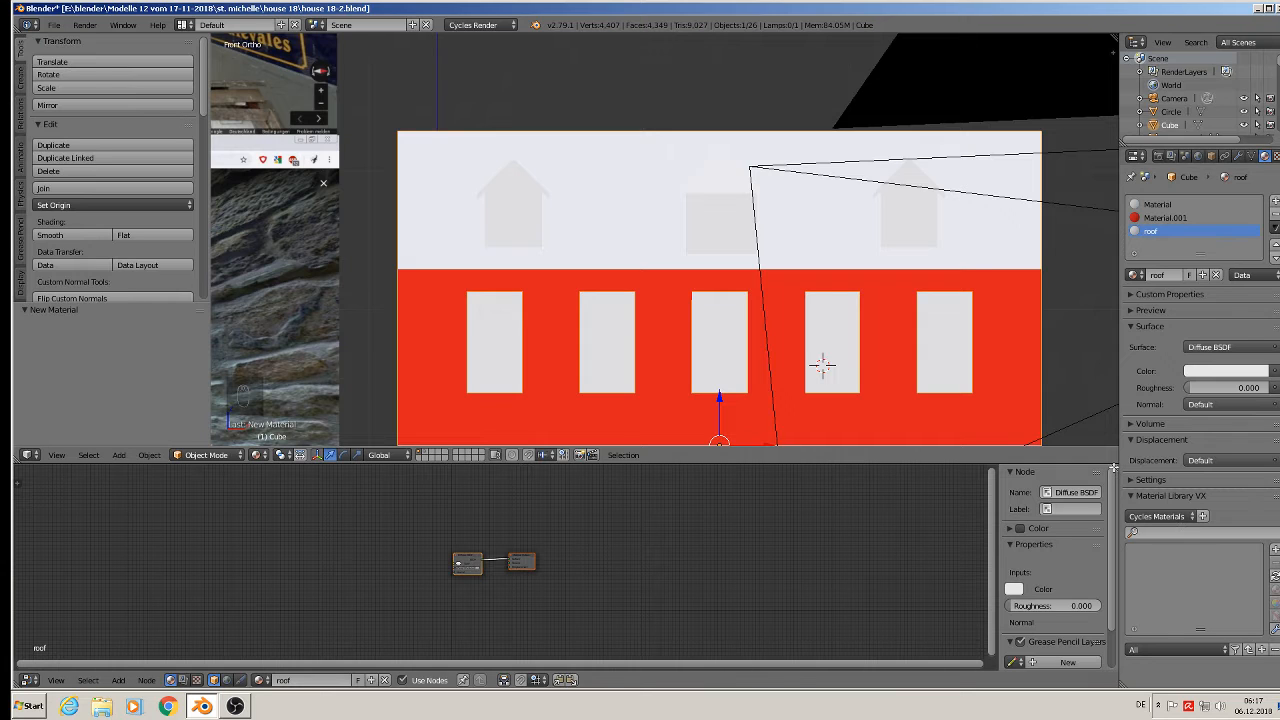
left_click_drag(1113, 467, 625, 493)
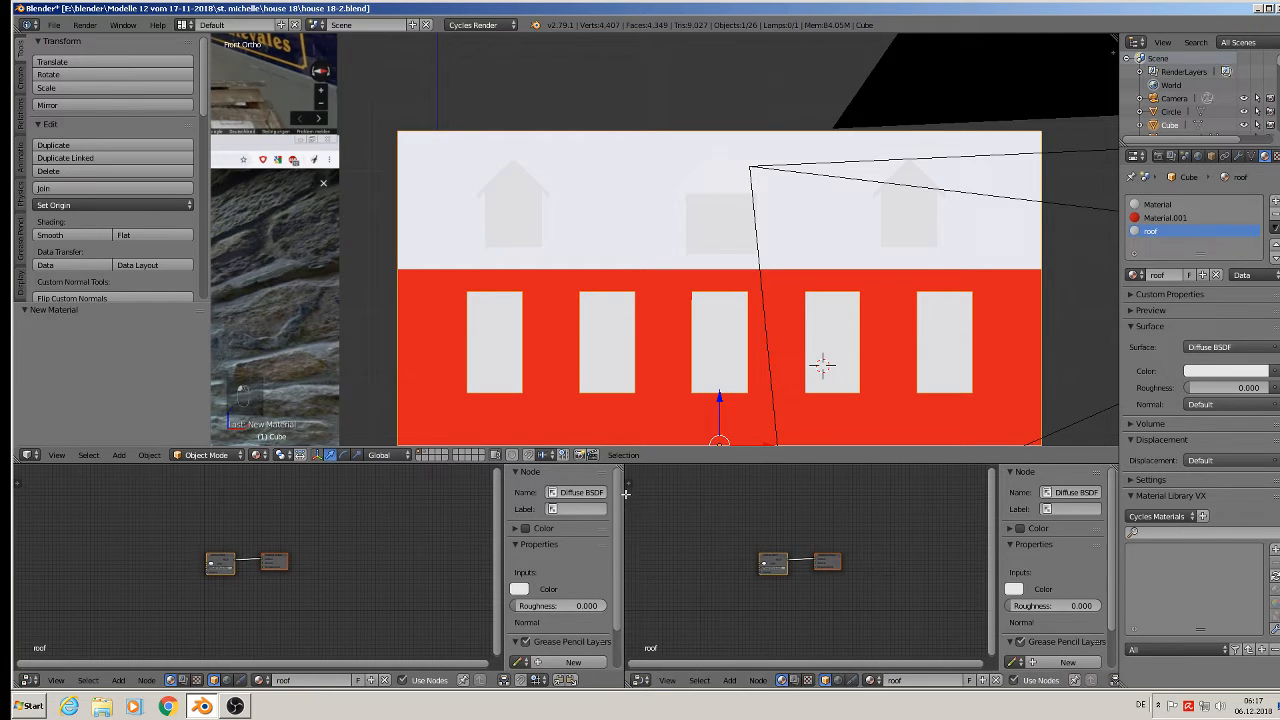
left_click(641, 681)
left_click(688, 578)
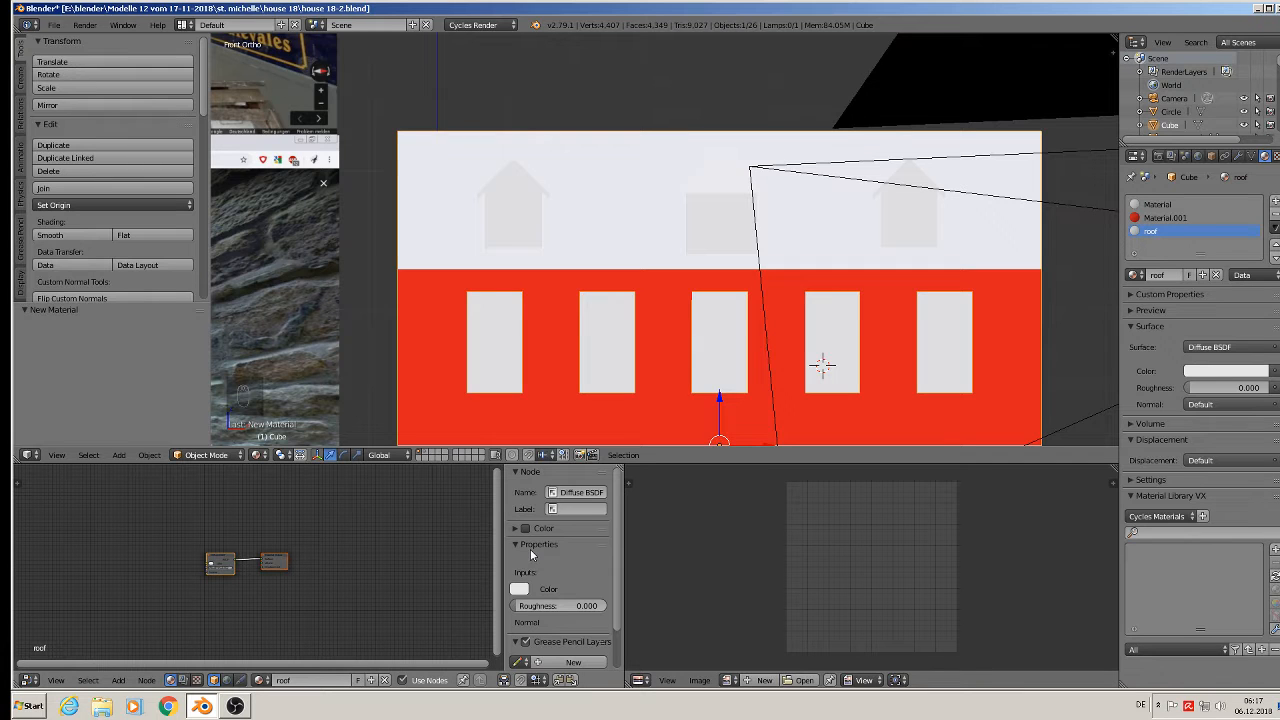
- Hide the node properties sidebar and add a Texture Coordinate node well ahead of the Diffuse BSDF node
key("n")
scroll(330, 560, "up", 10)
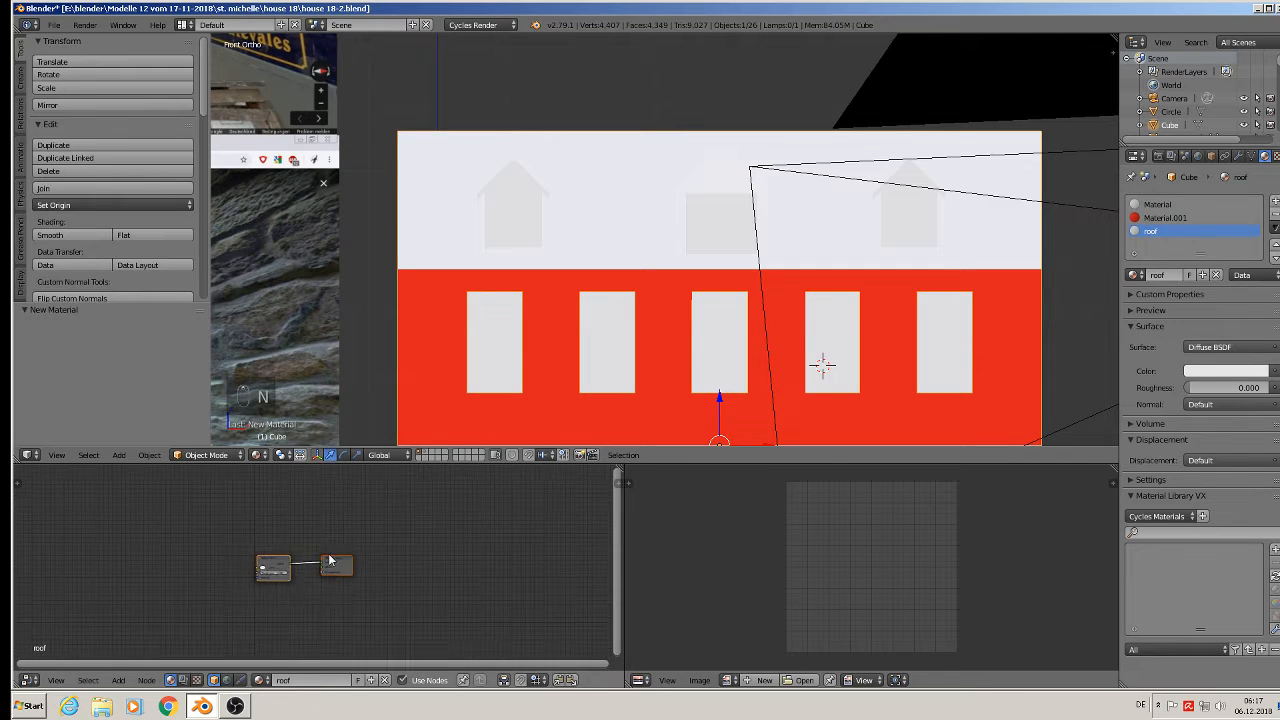
middle_click_drag(328, 564, 546, 532)
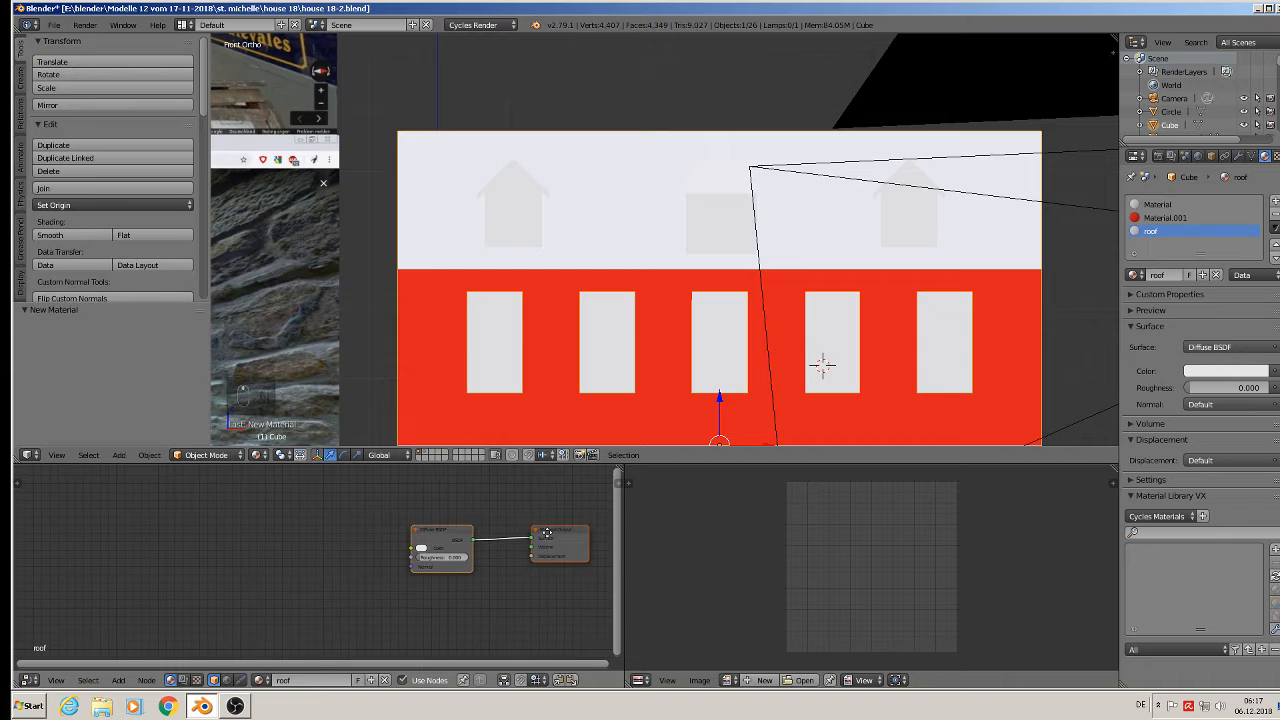
scroll(319, 577, "down", 4, "shift")
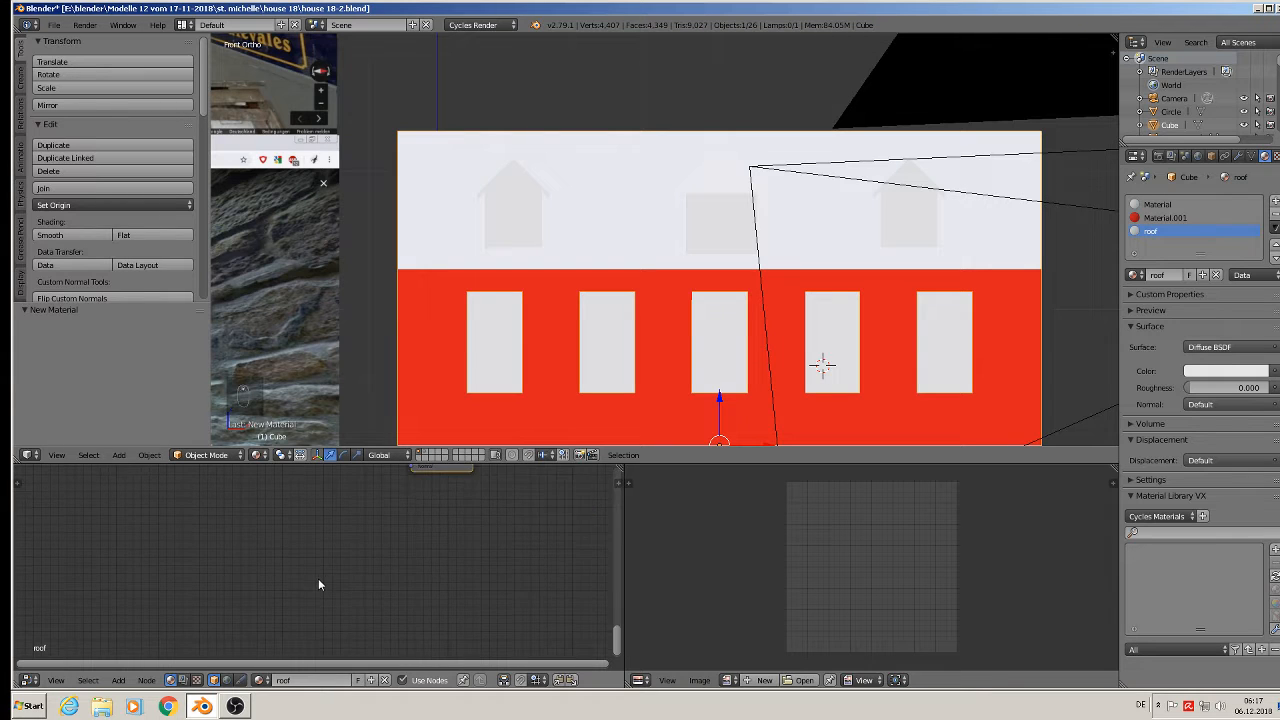
scroll(319, 577, "up", 4, "shift")
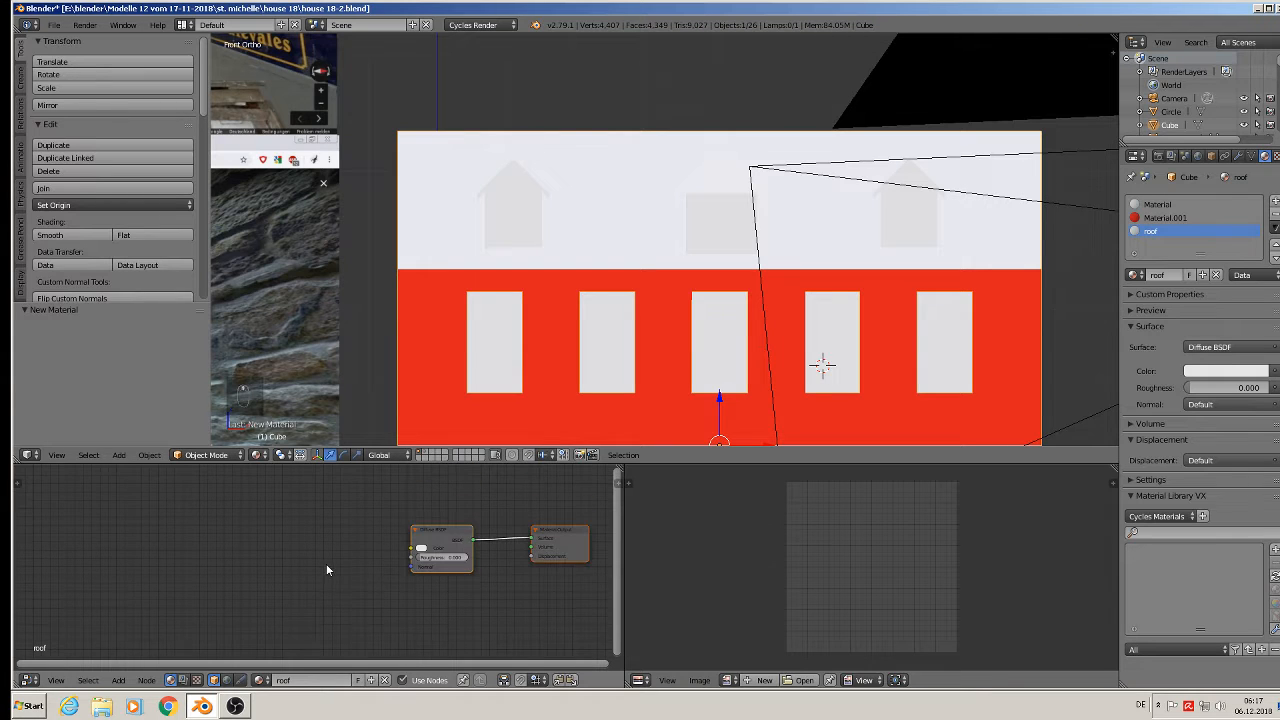
left_click(118, 680)
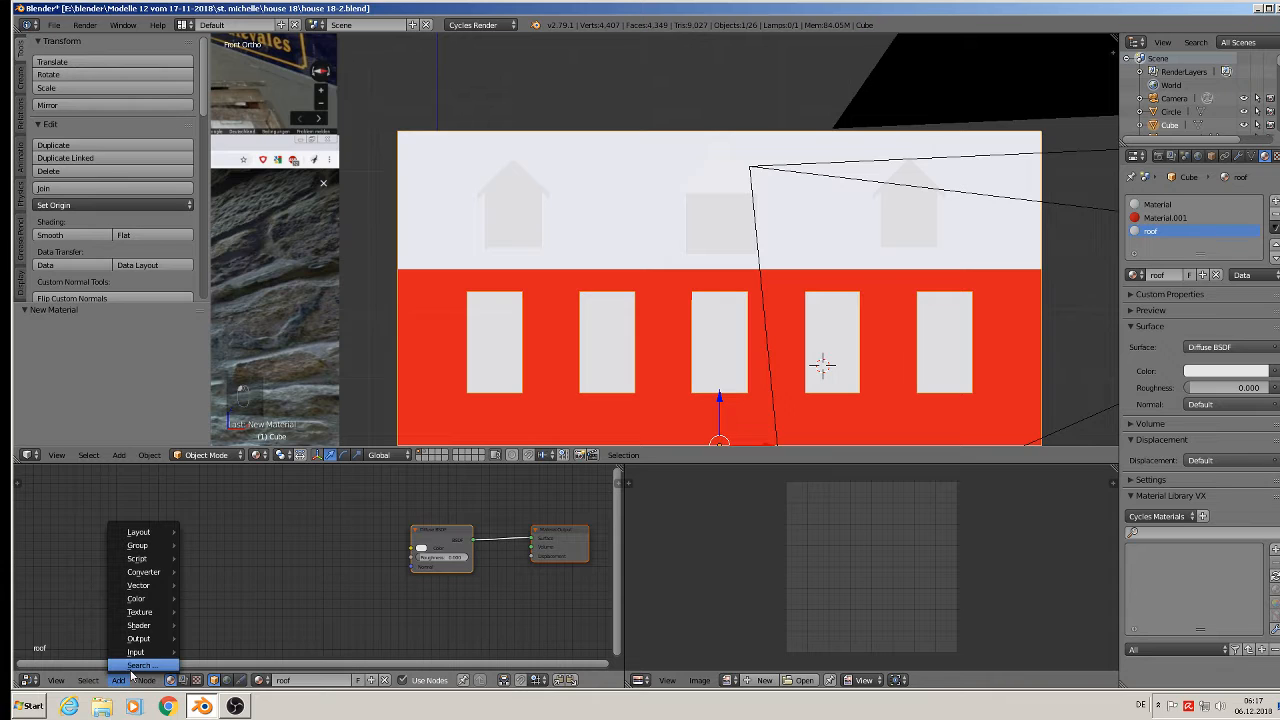
mouse_move(140, 652)
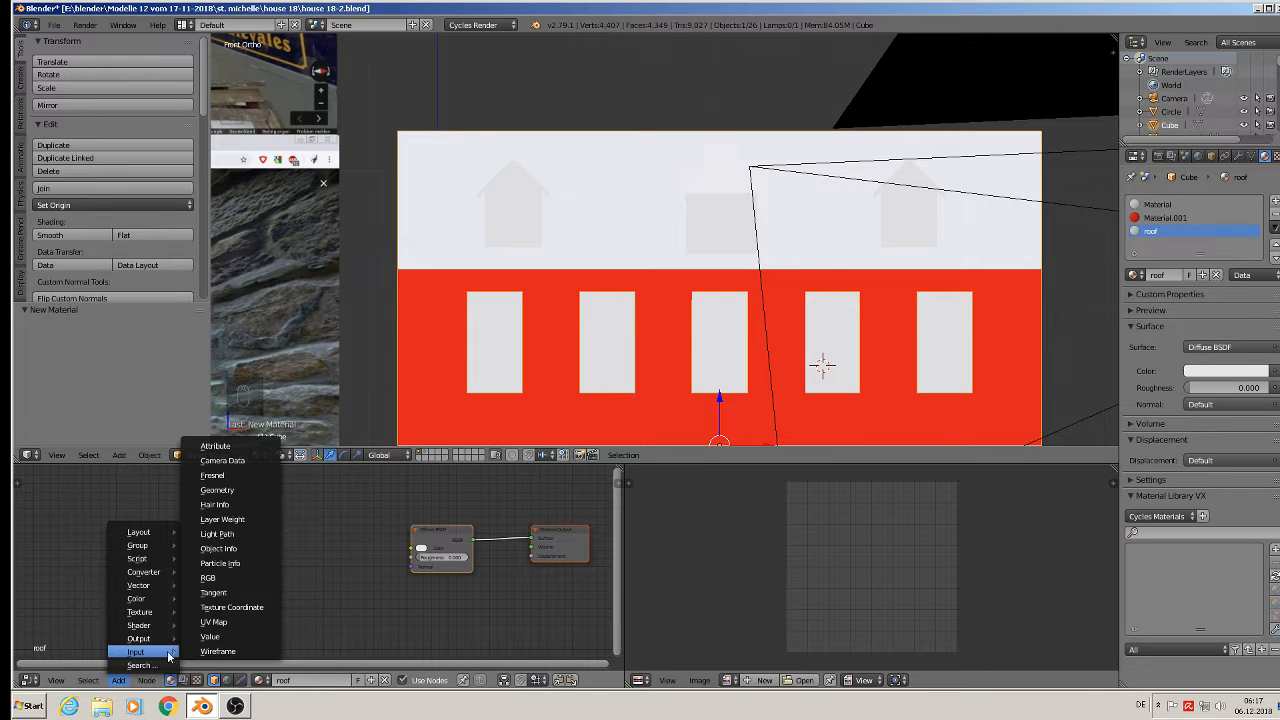
left_click(232, 607)
left_click(45, 545)
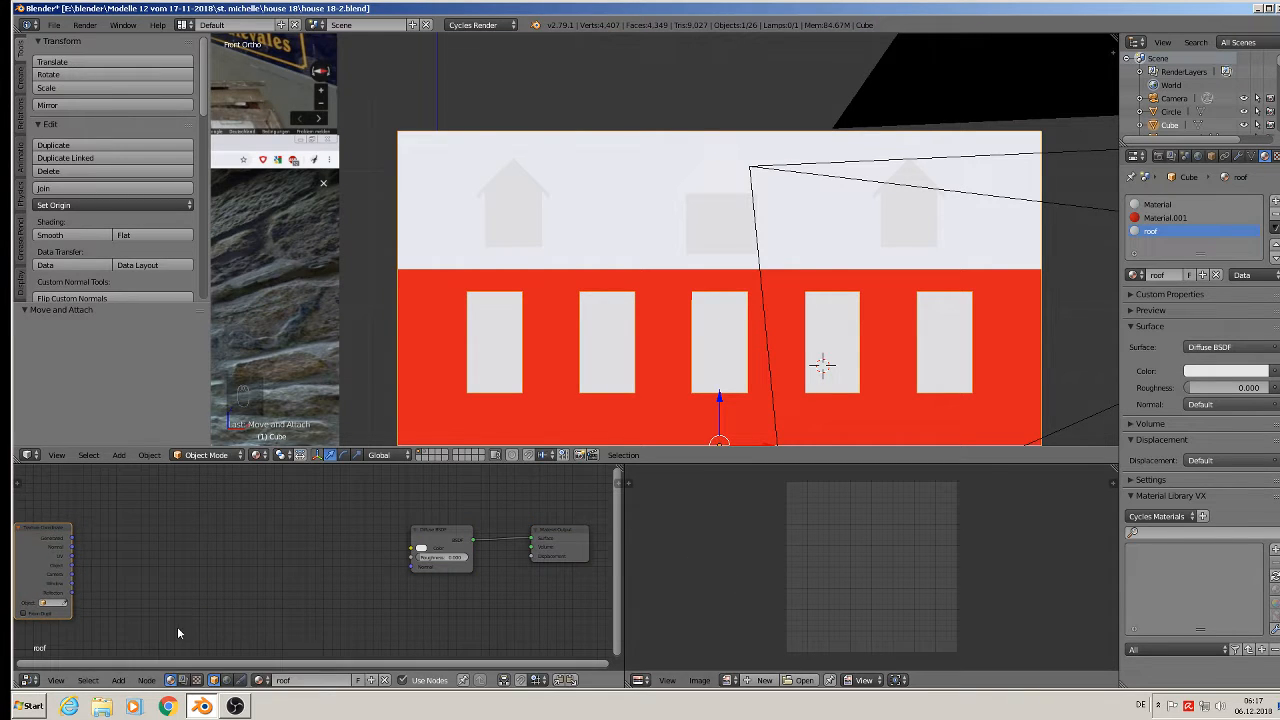
- Add a Mapping node beside the Texture Coordinate node and connect the UV output to its Vector input
left_click(120, 680)
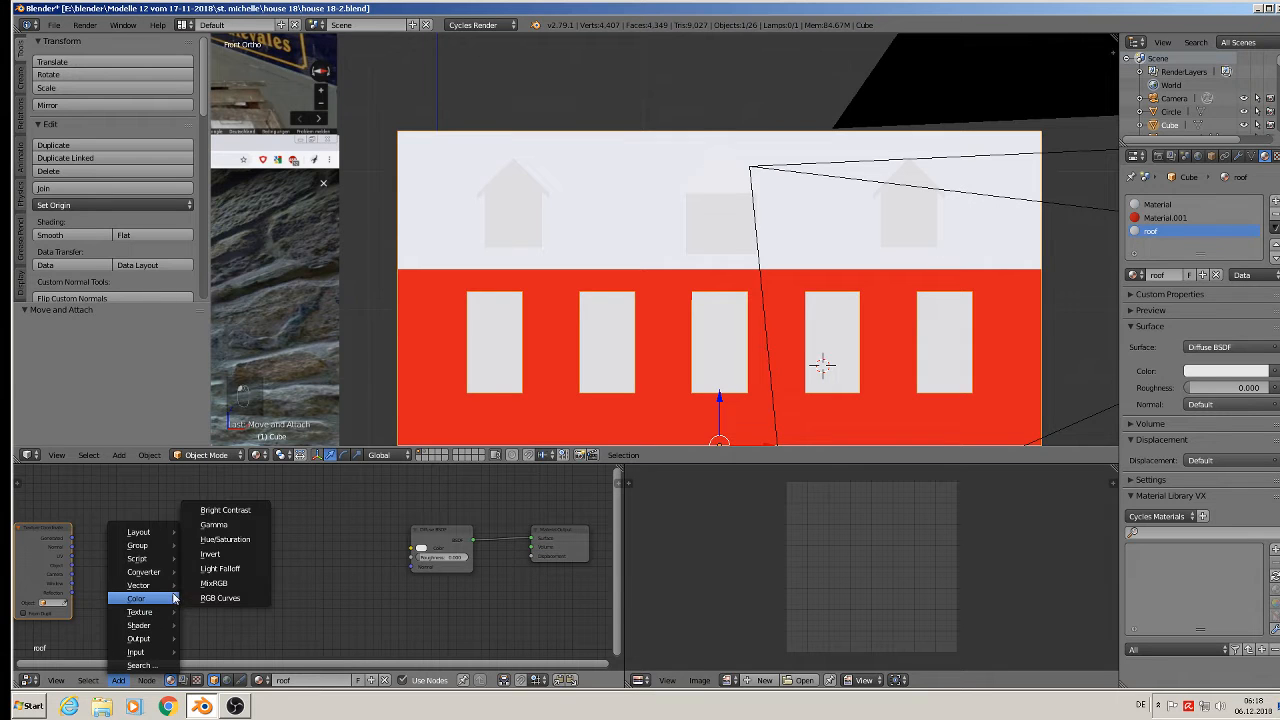
mouse_move(160, 586)
left_click(220, 601)
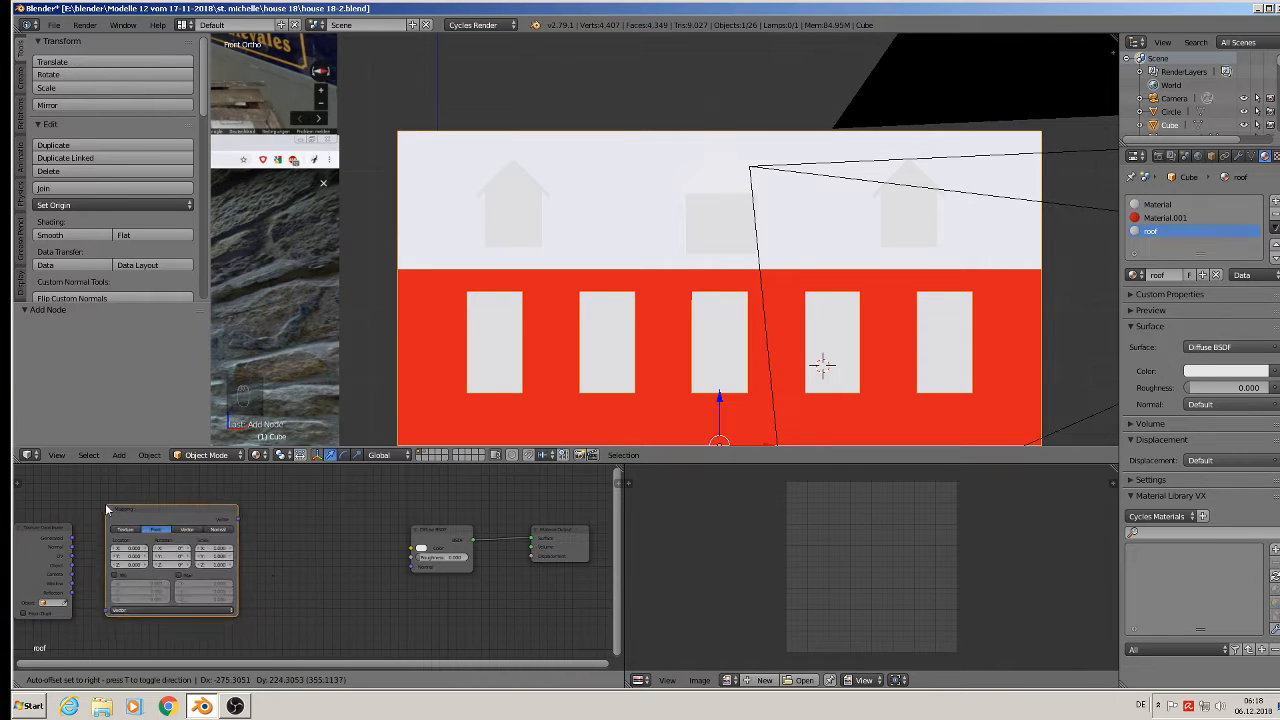
left_click_drag(72, 556, 102, 618)
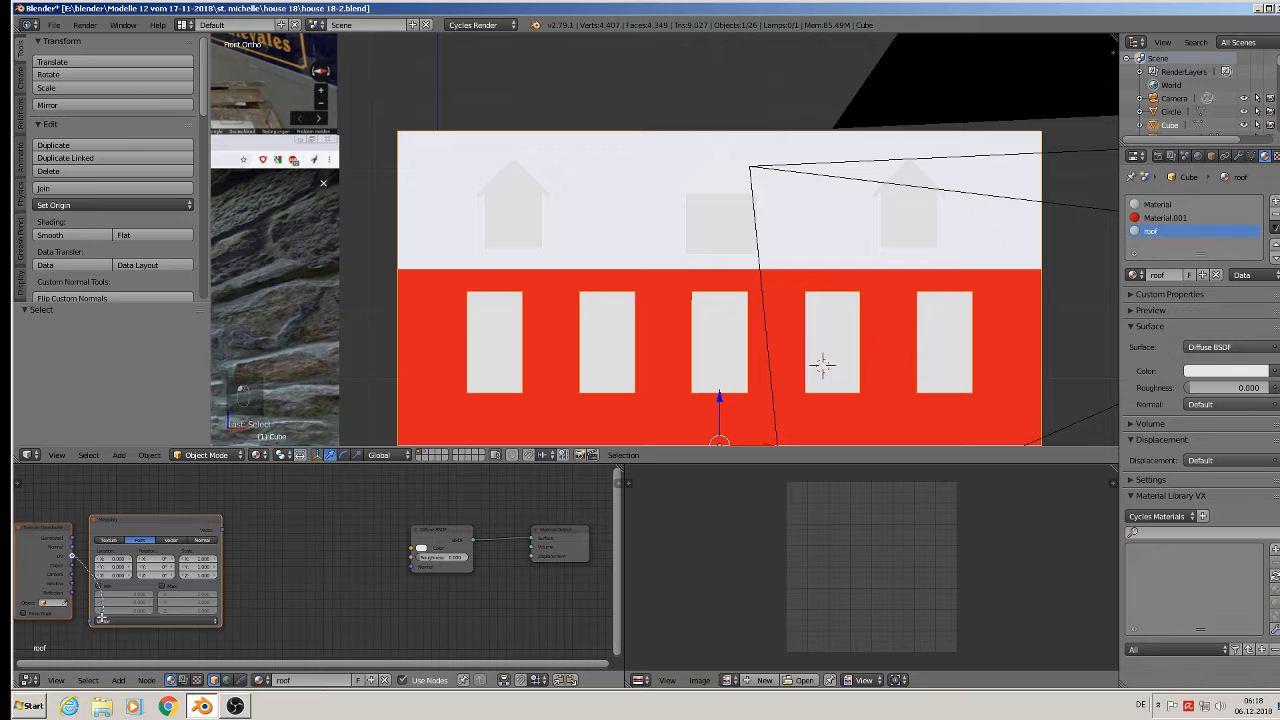
right_click_drag(96, 620, 98, 621, "shift")
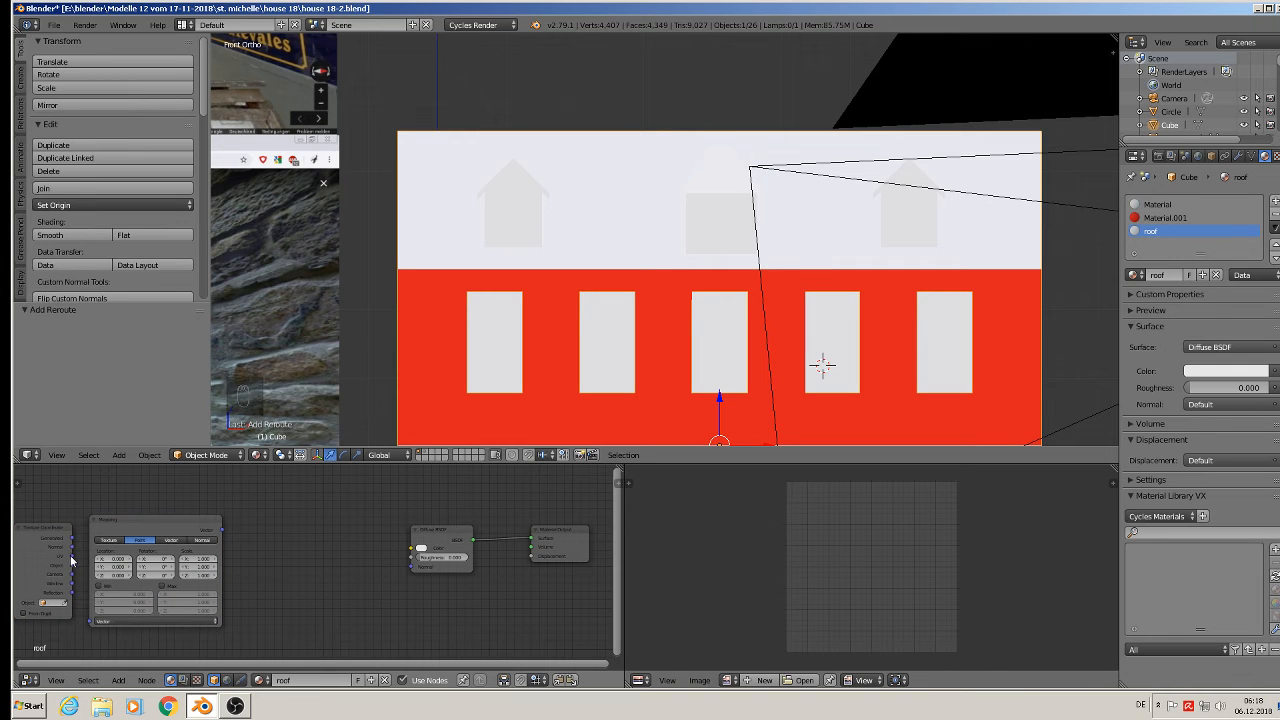
left_click_drag(72, 558, 92, 625)
middle_click_drag(146, 585, 284, 567)
left_click_drag(185, 521, 230, 604)
left_click_drag(281, 512, 220, 517)
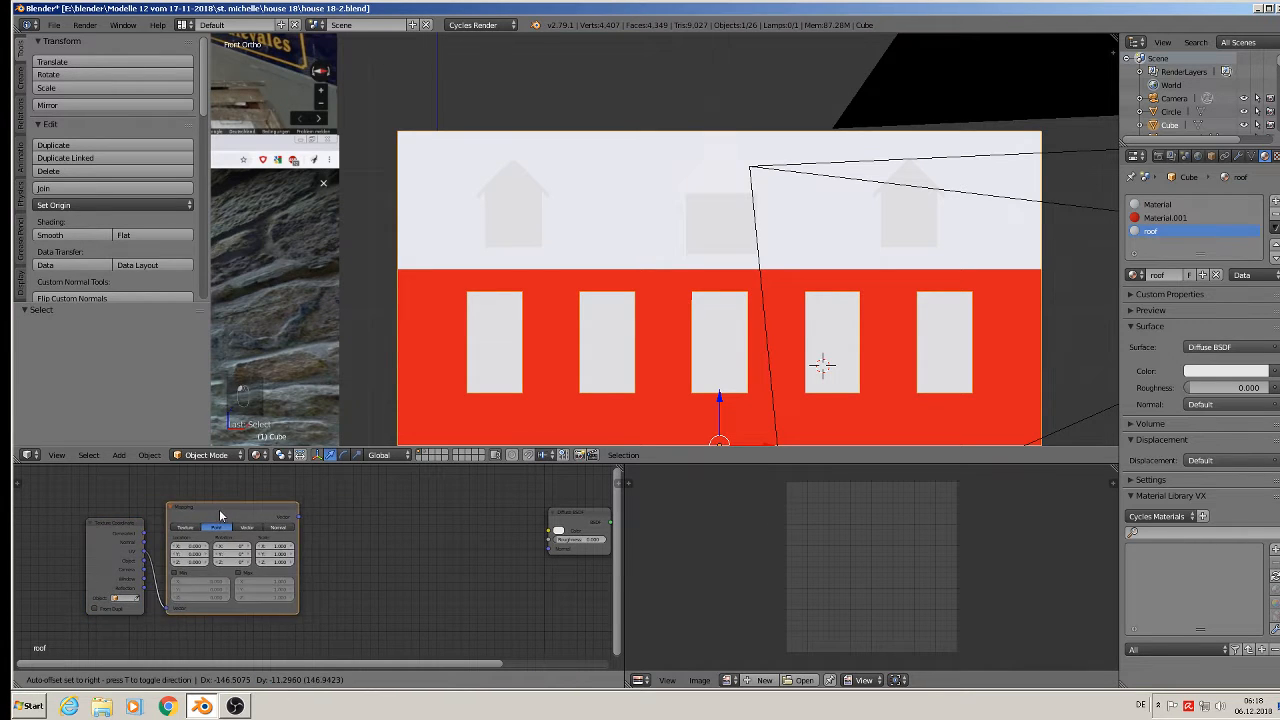
- Add an Image Texture node, linking the Mapping output to its Vector input and its Color output to the Diffuse BSDF color
left_click(116, 681)
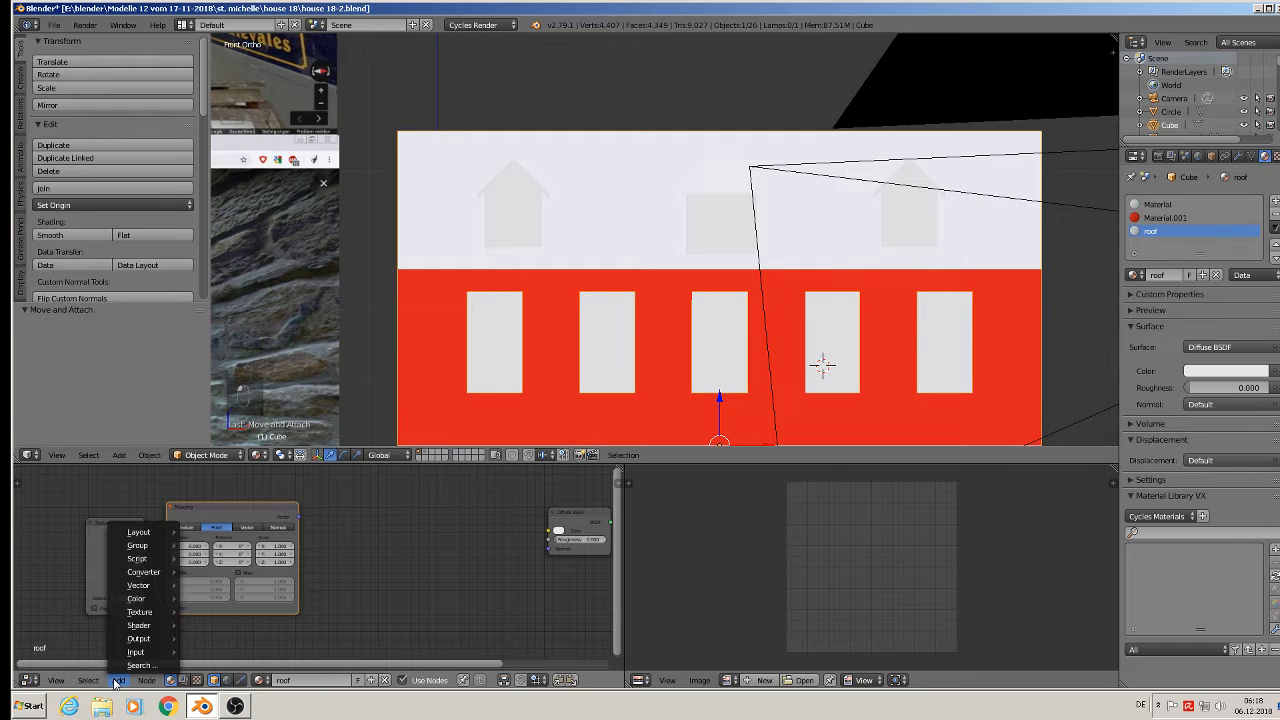
mouse_move(145, 611)
left_click(250, 508)
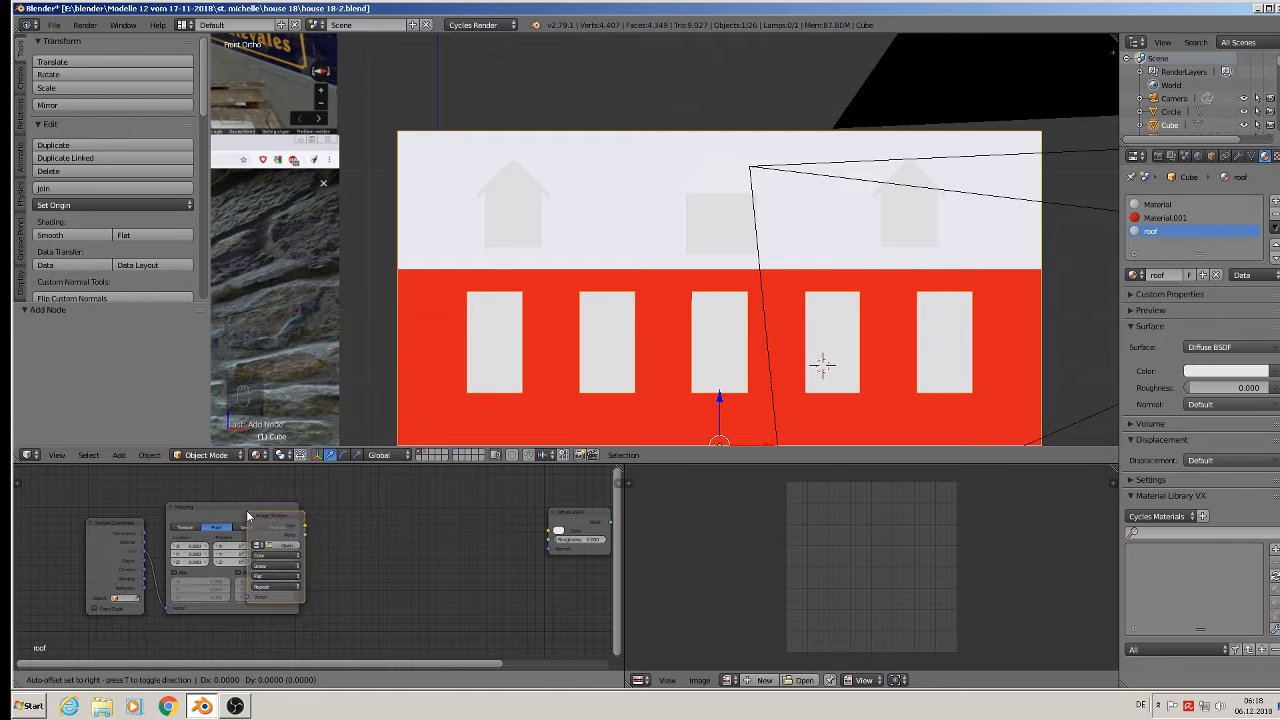
left_click(326, 565)
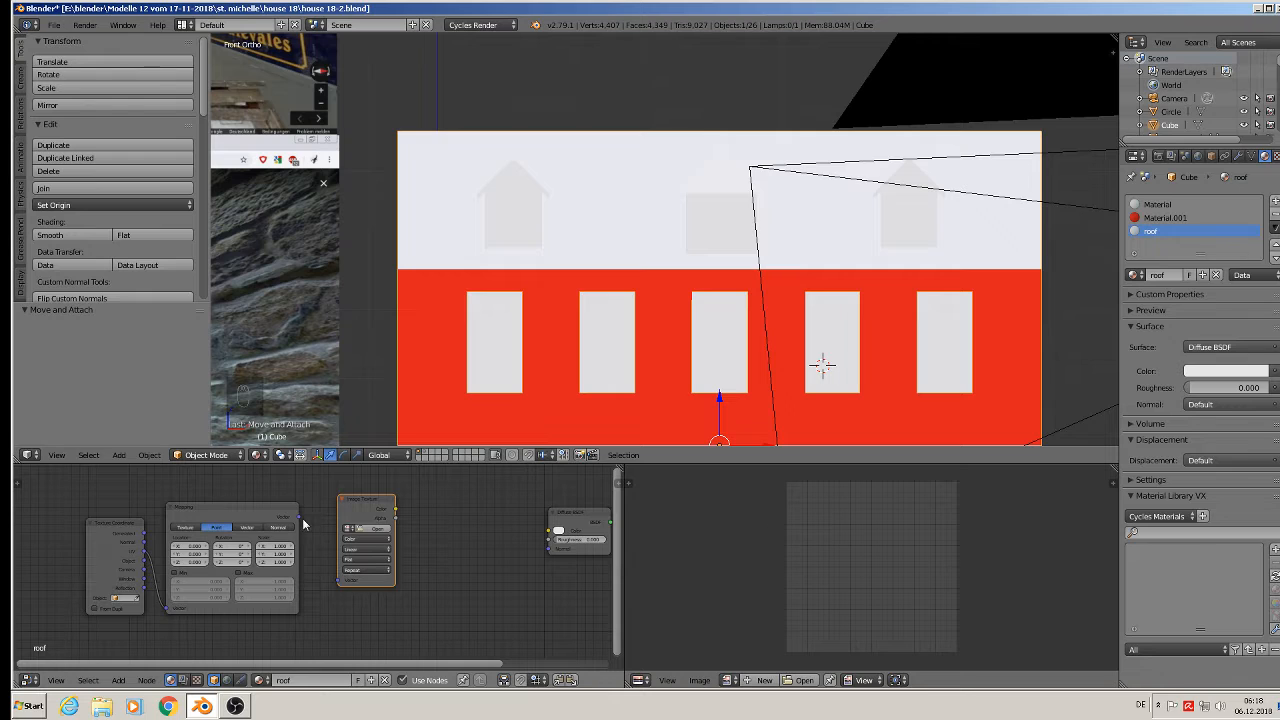
left_click_drag(299, 520, 356, 580)
left_click_drag(395, 511, 548, 537)
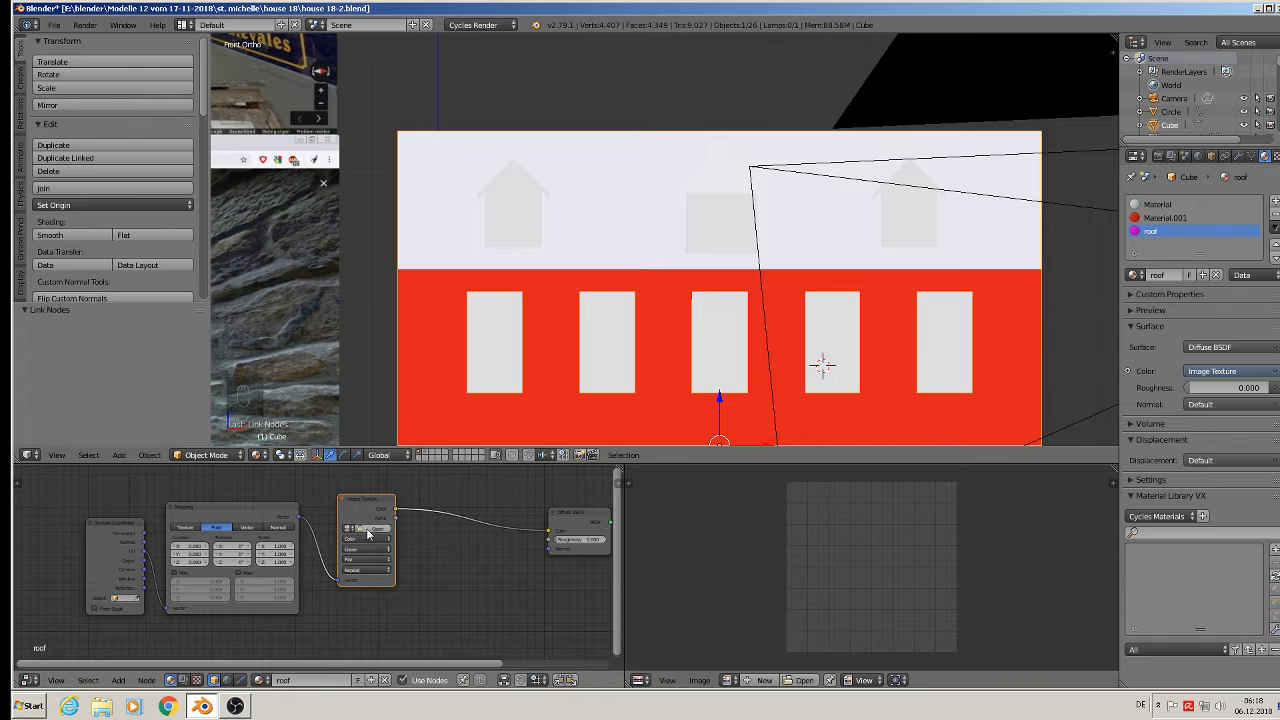
- Load the grey slate image with fine horizontal rows from the textur folder into the Image Texture node and show the material preview
left_click(368, 530)
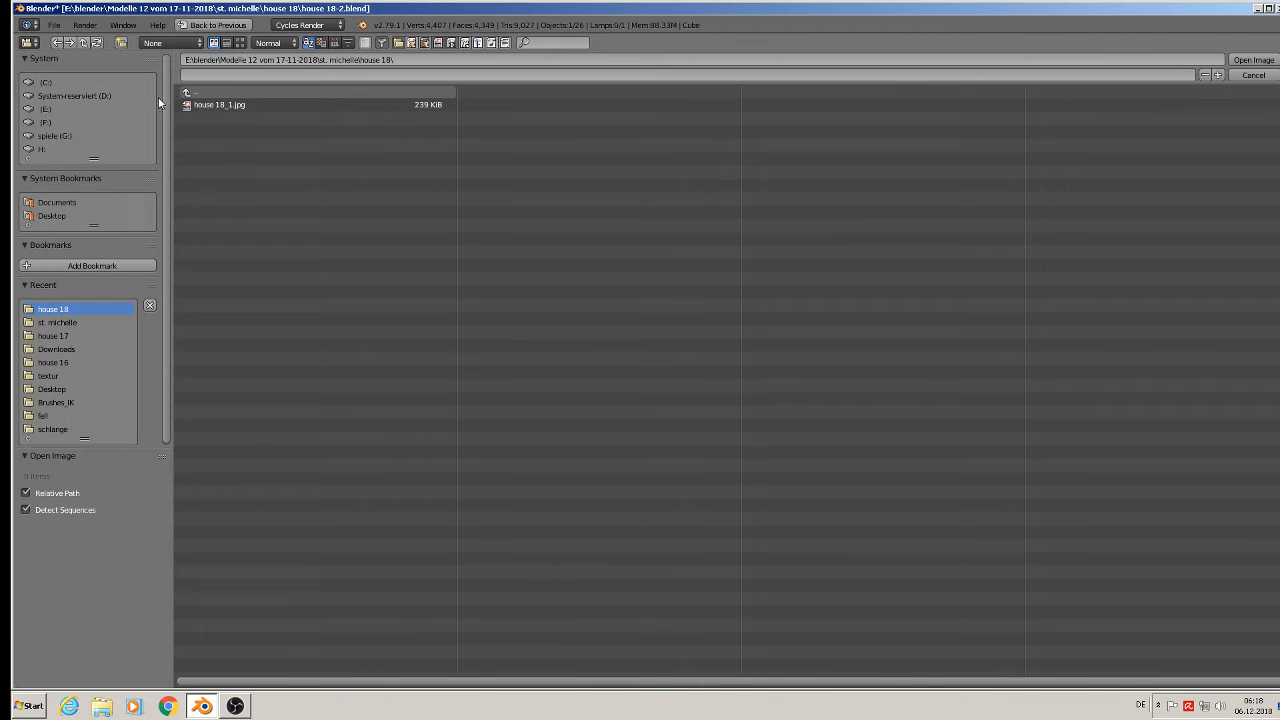
left_click(57, 322)
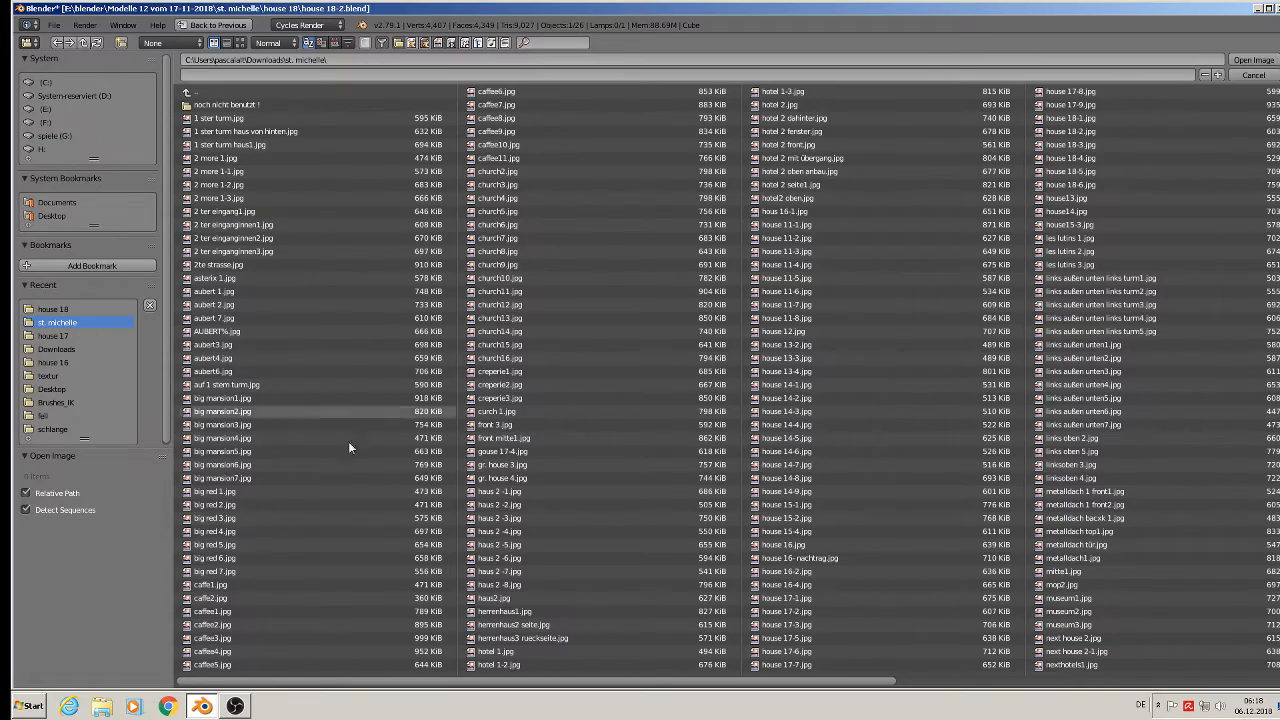
left_click_drag(608, 684, 581, 625)
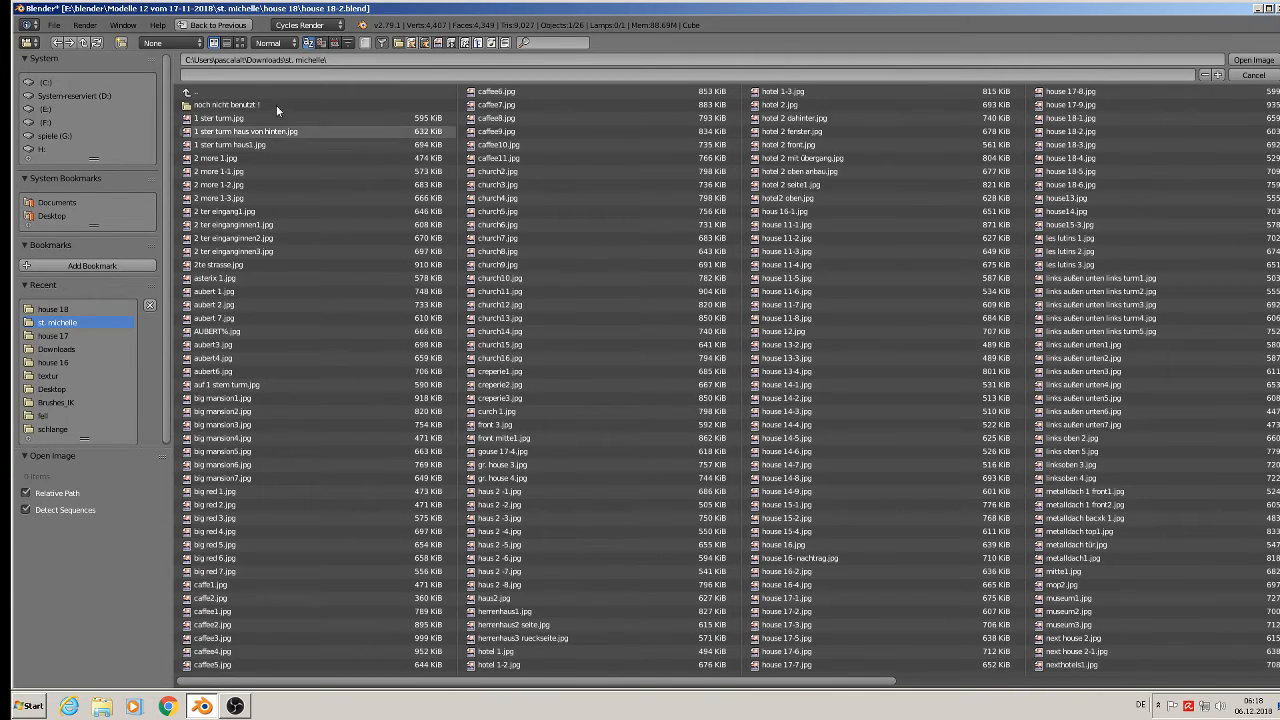
left_click(226, 42)
left_click(240, 43)
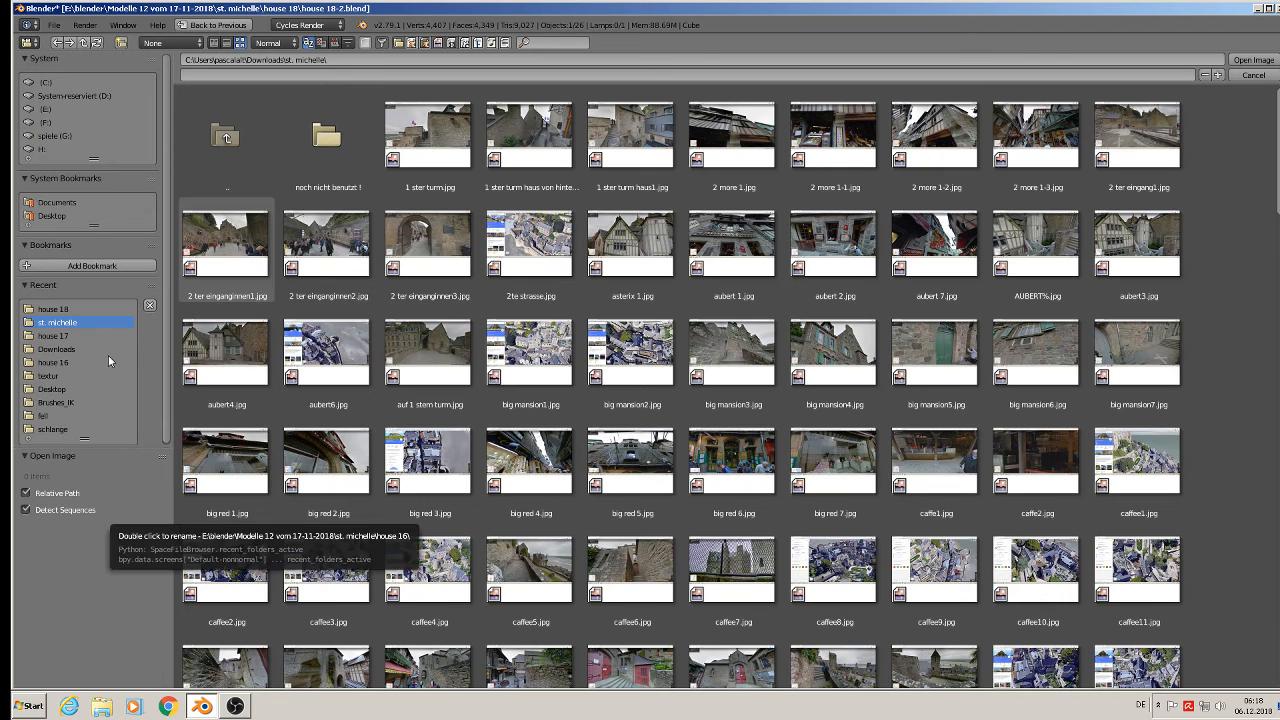
left_click(48, 376)
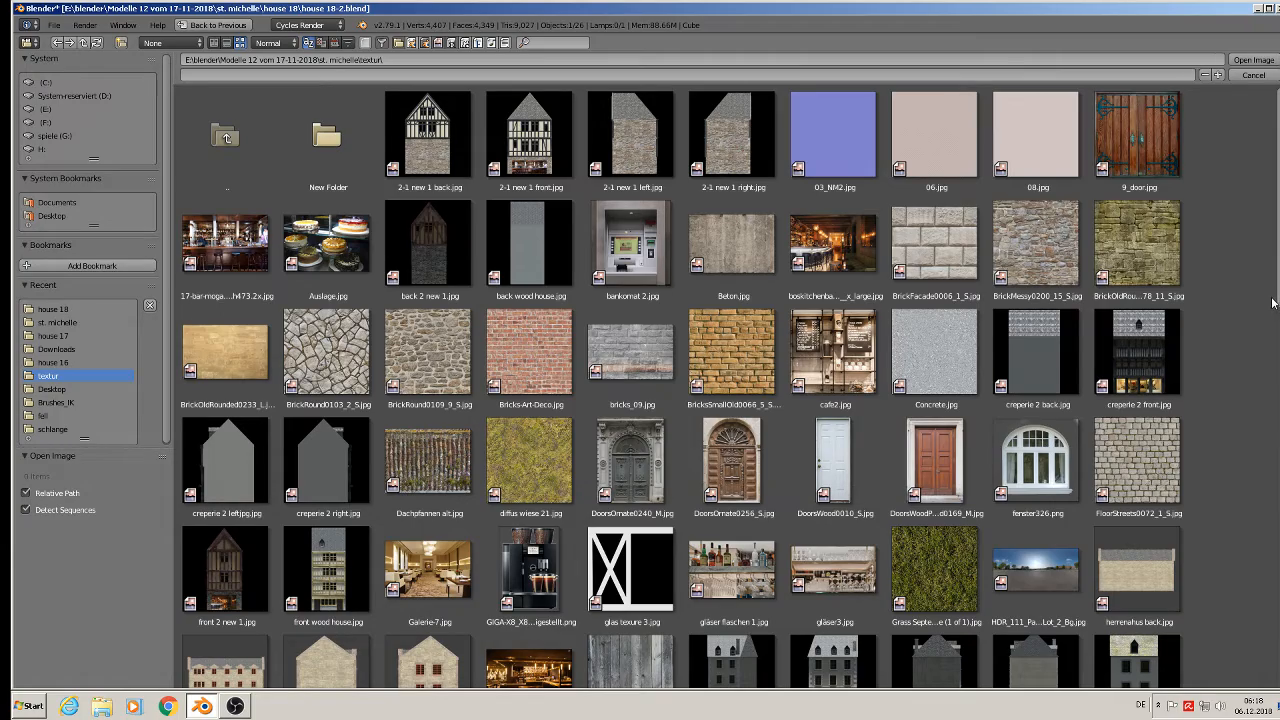
scroll(680, 385, "down", 15)
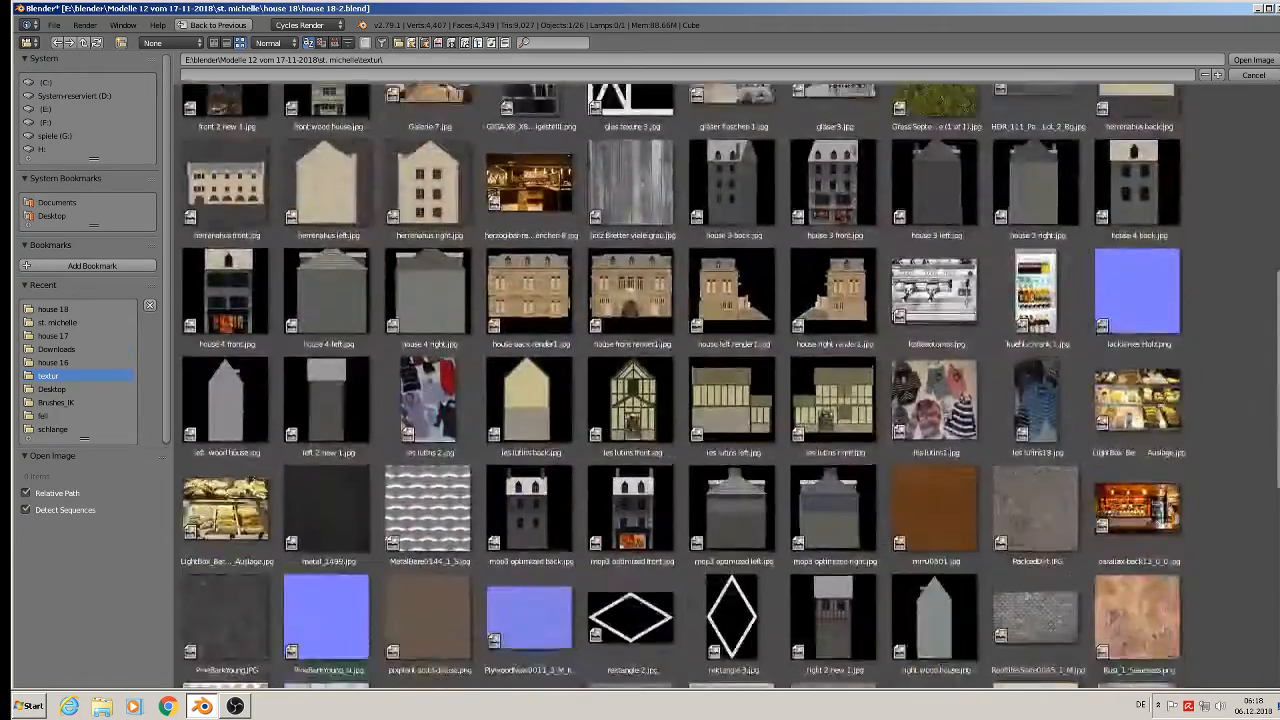
scroll(1040, 628, "down", 2)
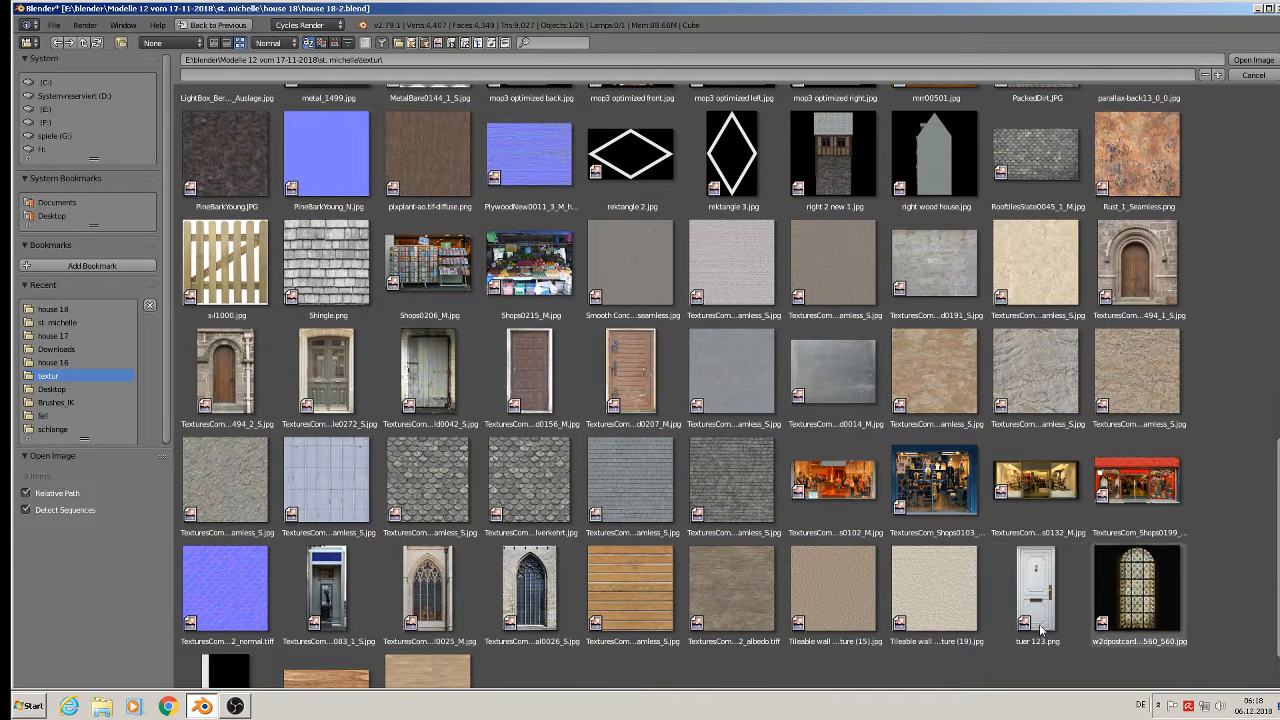
double_click(643, 485)
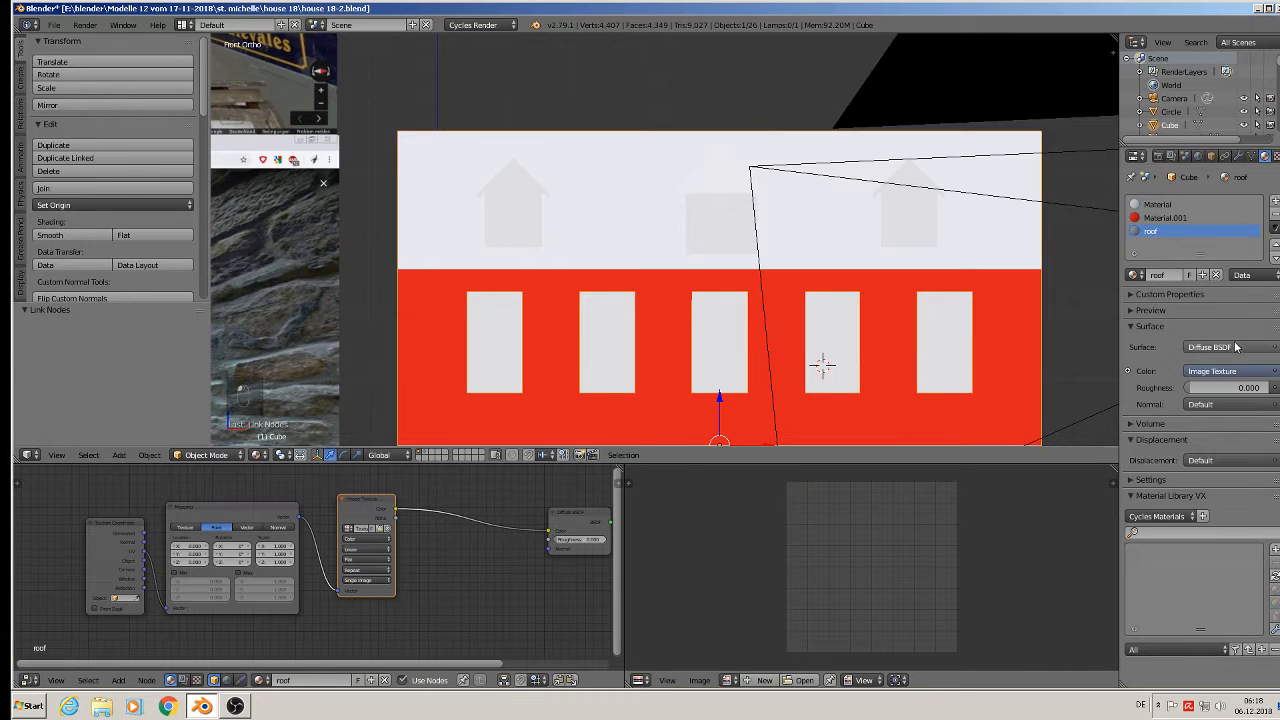
left_click(1131, 311)
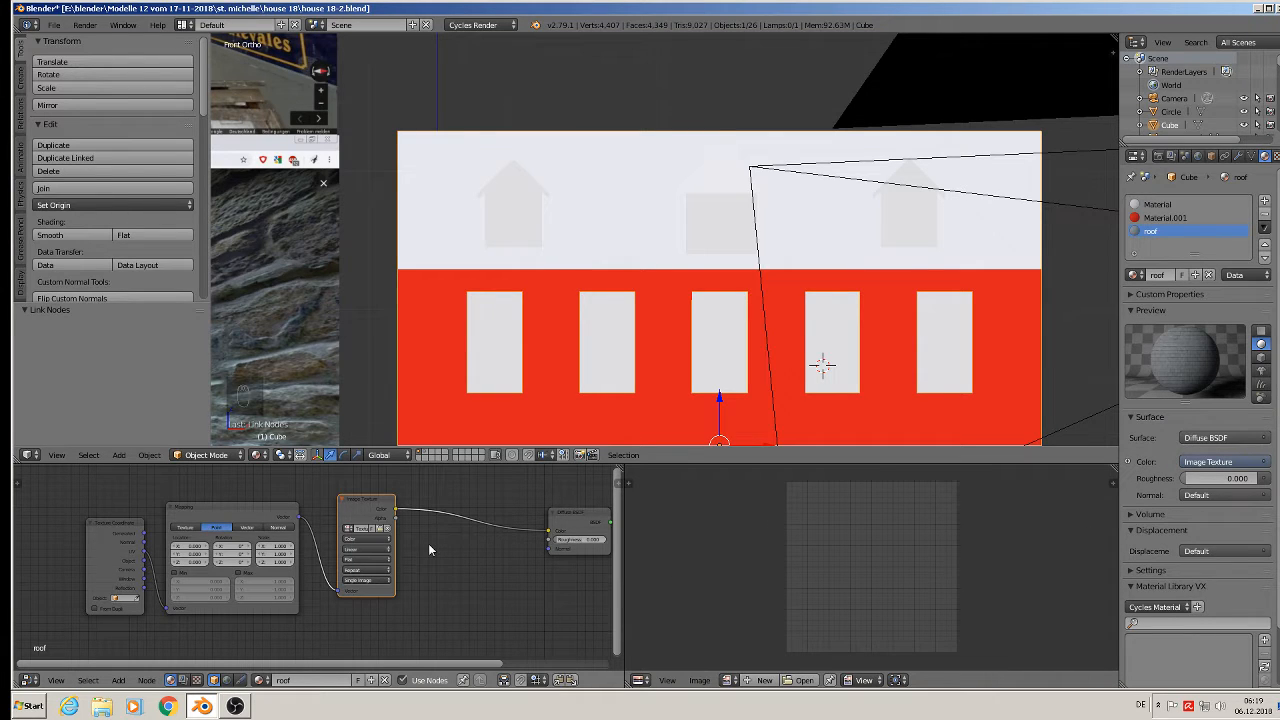
- Move the Diffuse BSDF node closer to the Image Texture node
middle_click_drag(476, 557, 355, 552)
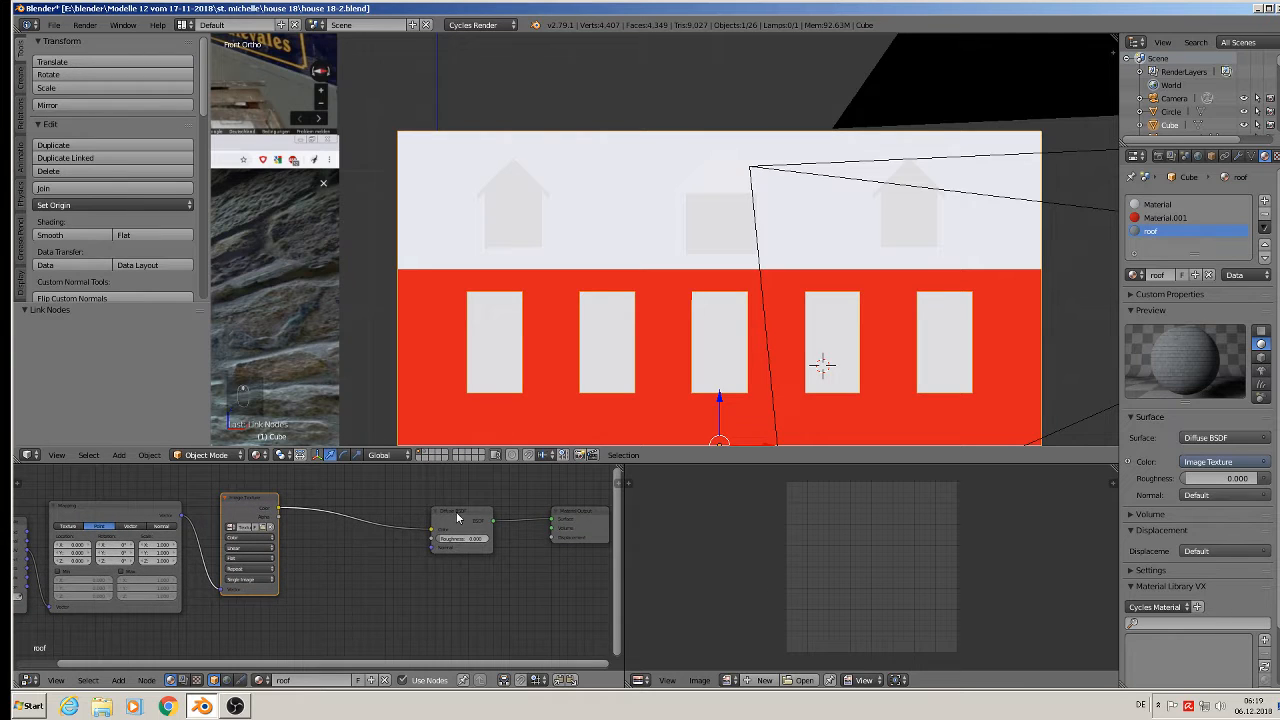
left_click_drag(457, 517, 392, 502)
- Enter Edit Mode on the house with face selection and select all faces of the front roof slope
key("Tab")
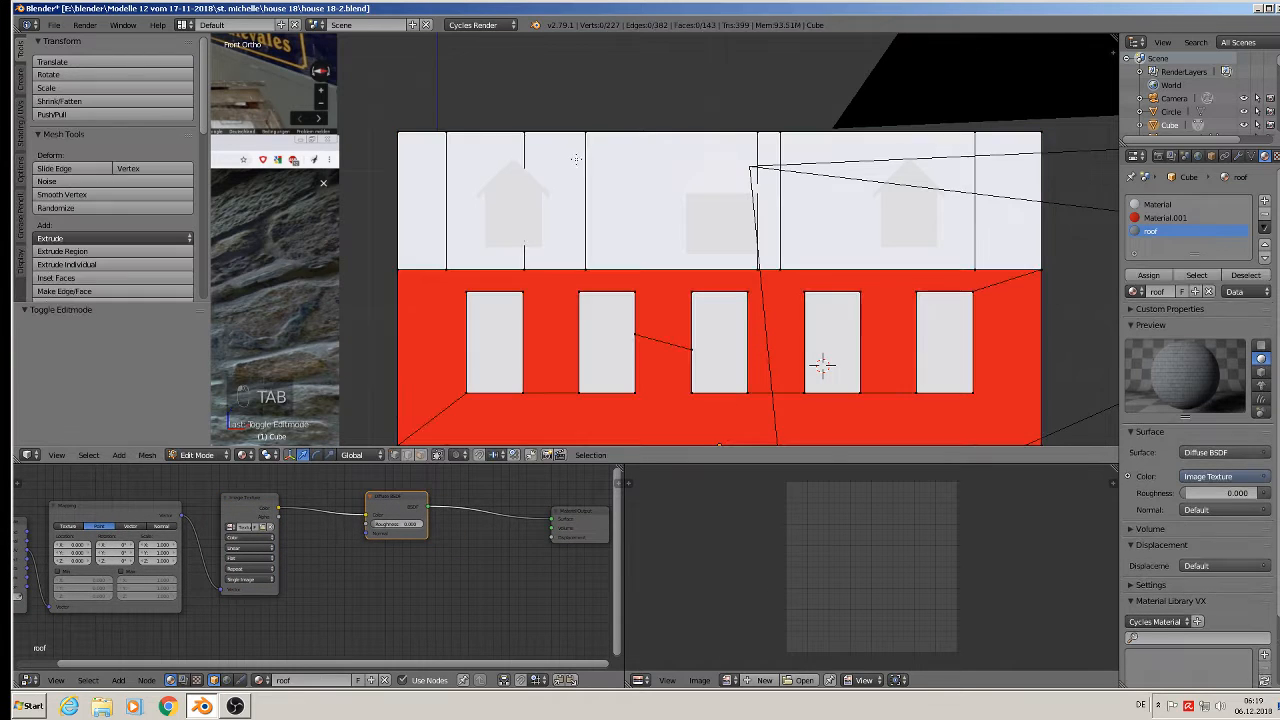
left_click(421, 458)
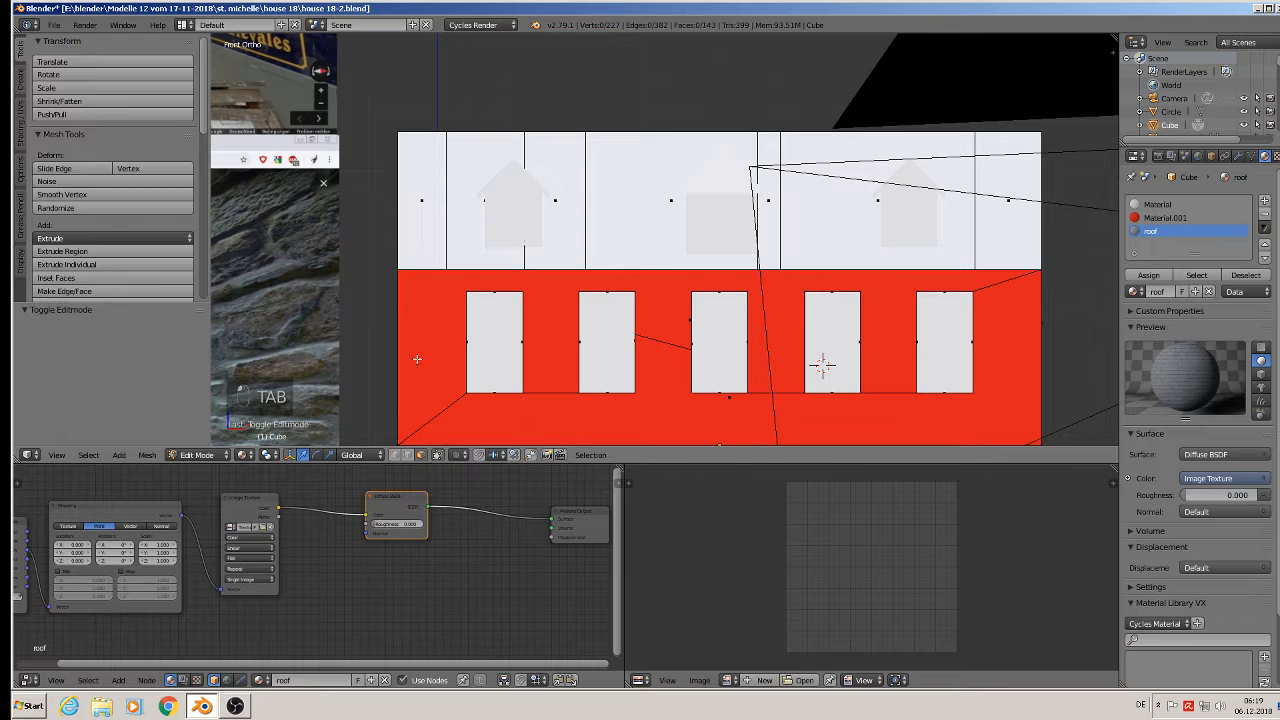
right_click(425, 195)
right_click(470, 150, "shift")
right_click(560, 165, "shift")
right_click(657, 172, "shift")
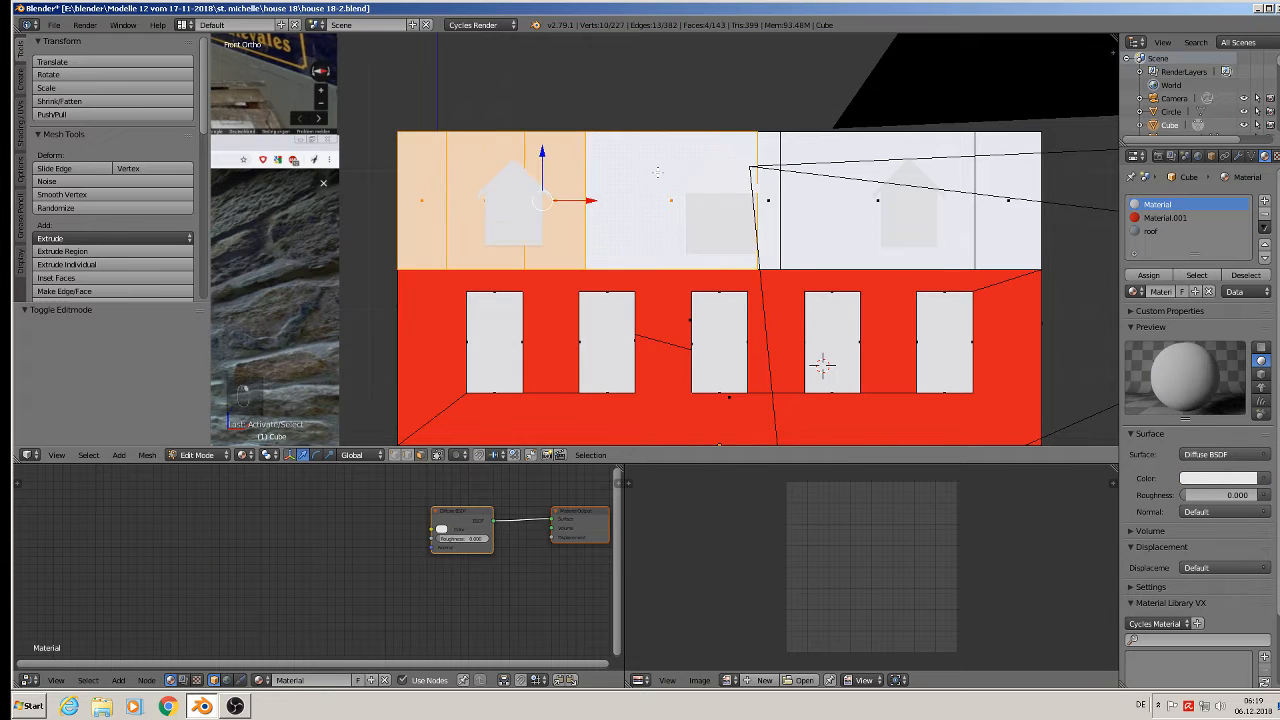
right_click(773, 191, "shift")
right_click(880, 185, "shift")
right_click(1022, 178, "shift")
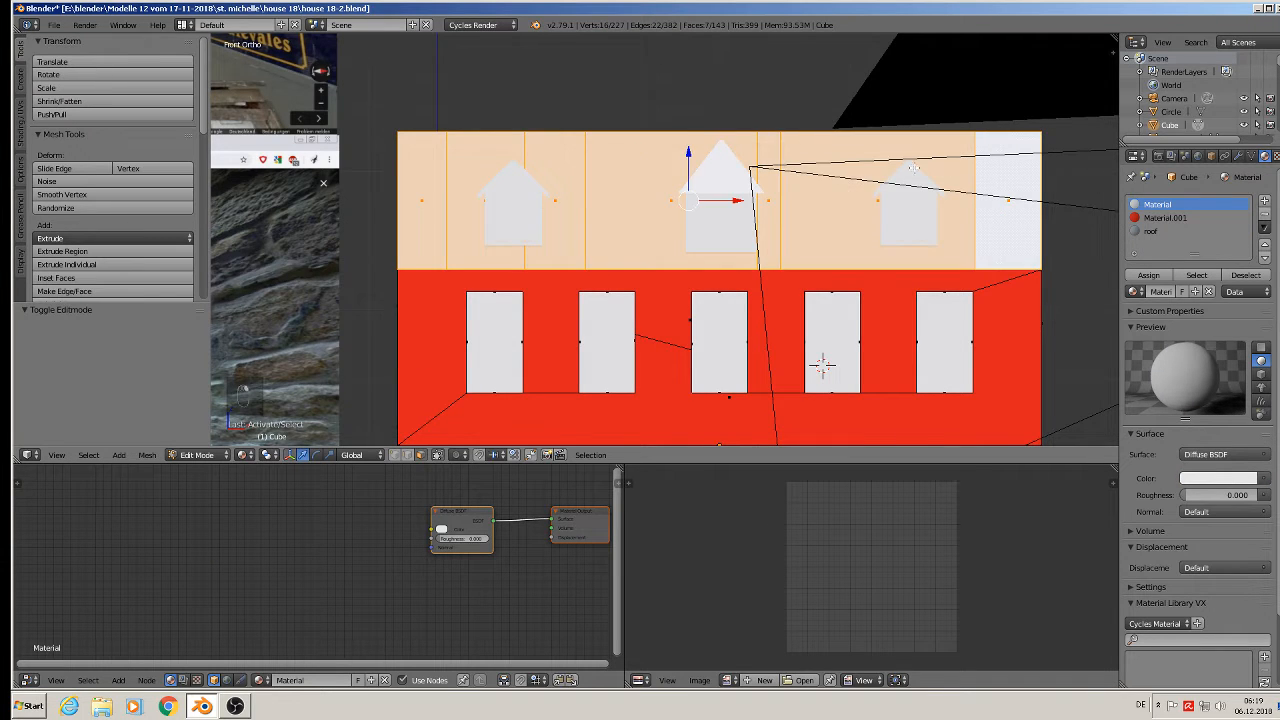
- Extend the selection with all faces of the rear roof slope
middle_click_drag(678, 230, 710, 242)
right_click(343, 247, "shift")
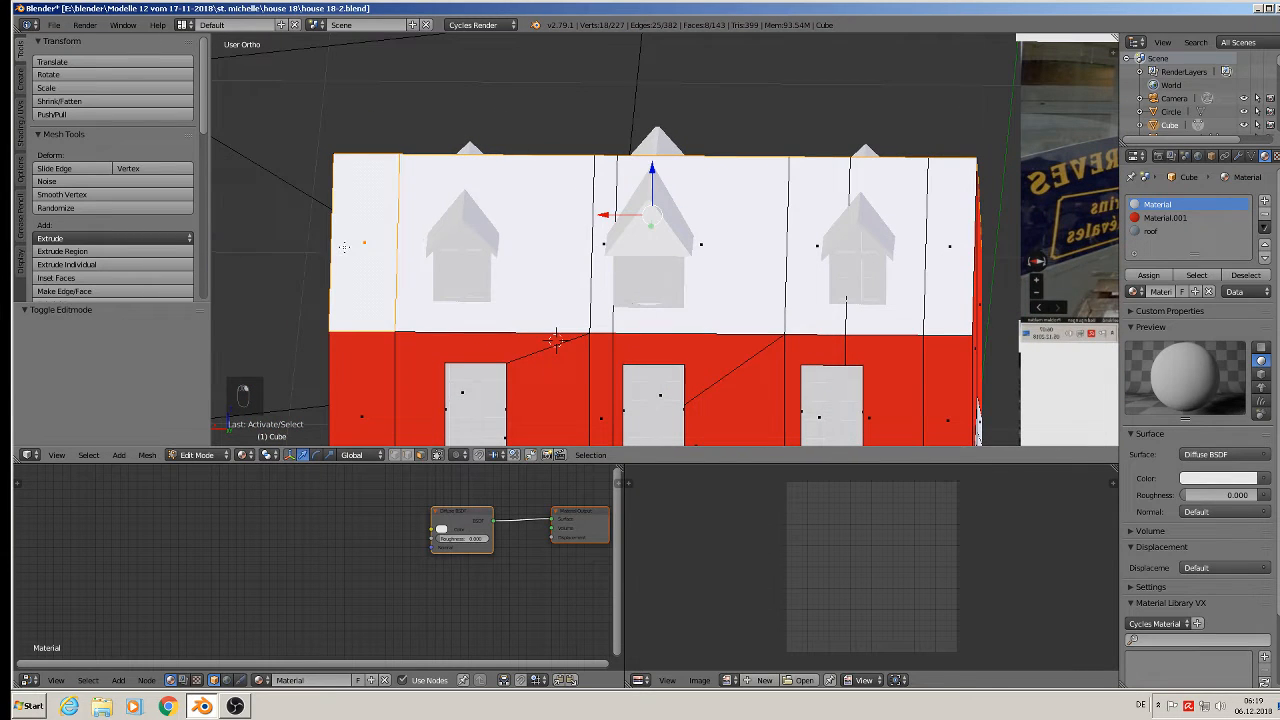
right_click(564, 242, "shift")
right_click(607, 240, "shift")
right_click(770, 252, "shift")
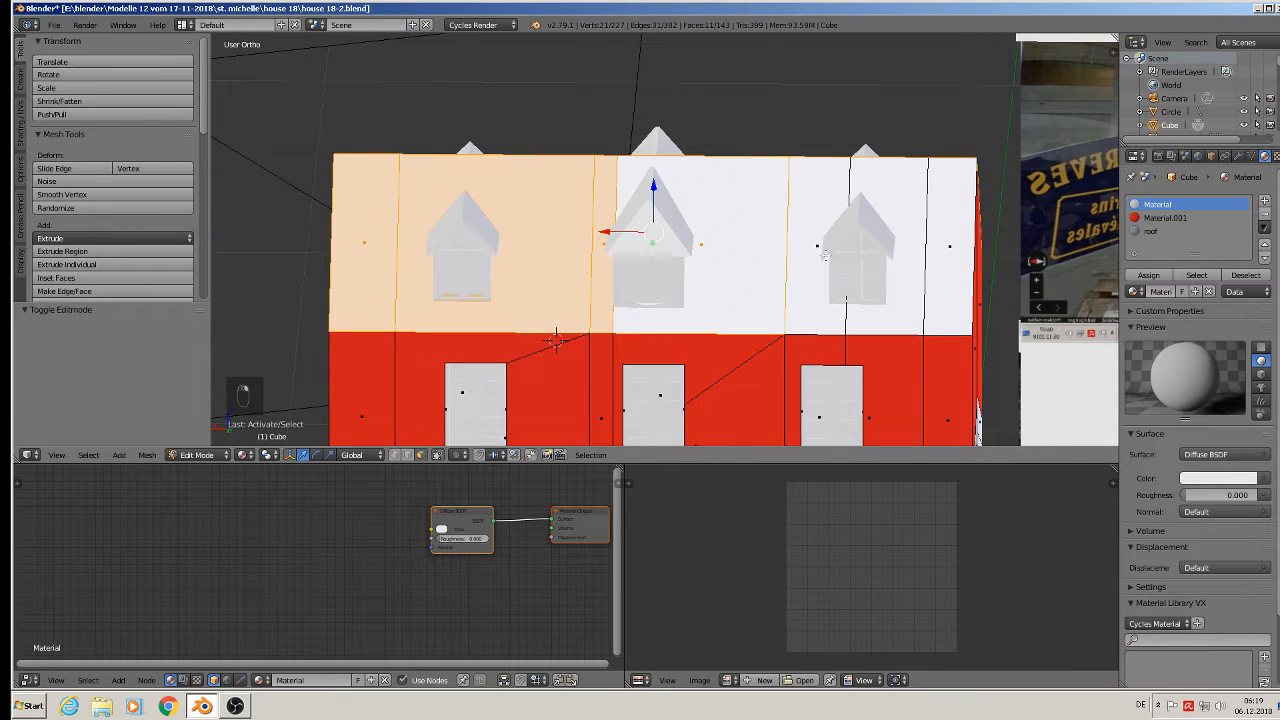
right_click(824, 224, "shift")
right_click(883, 216, "shift")
right_click(943, 226, "shift")
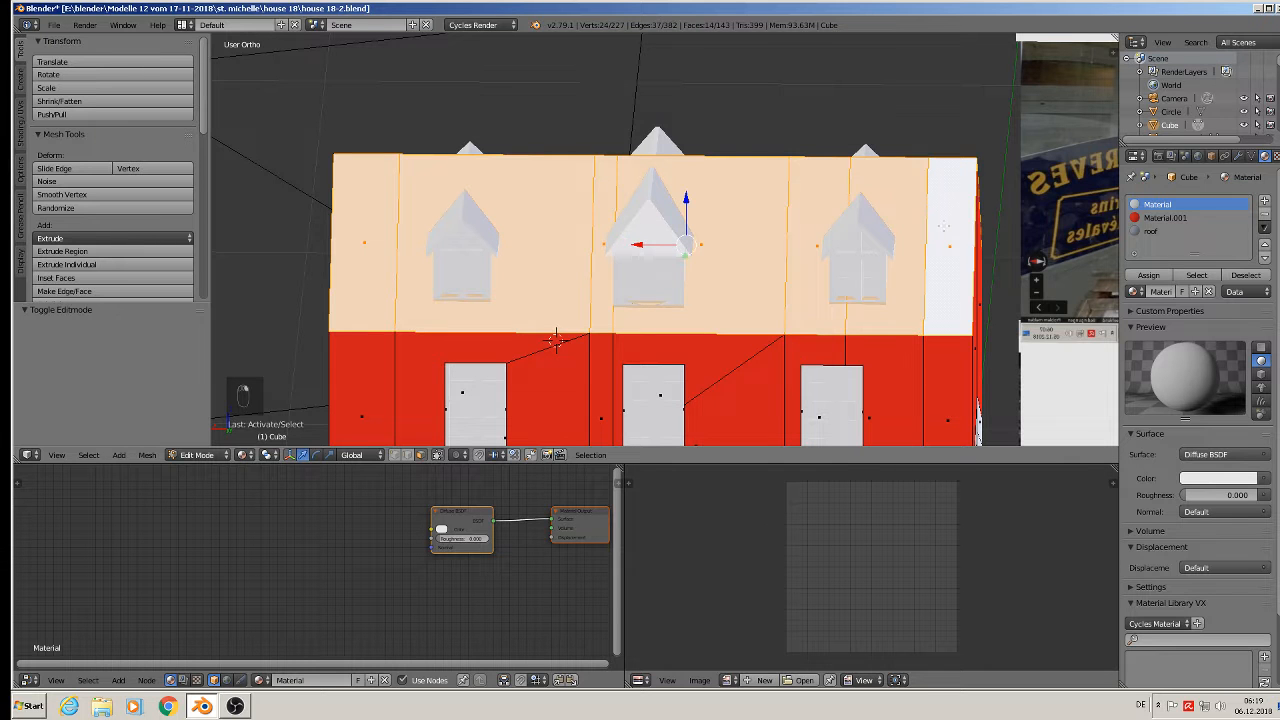
- Project the selected roof faces' UVs from the front view and assign the roof material to them
middle_click_drag(966, 282, 659, 270)
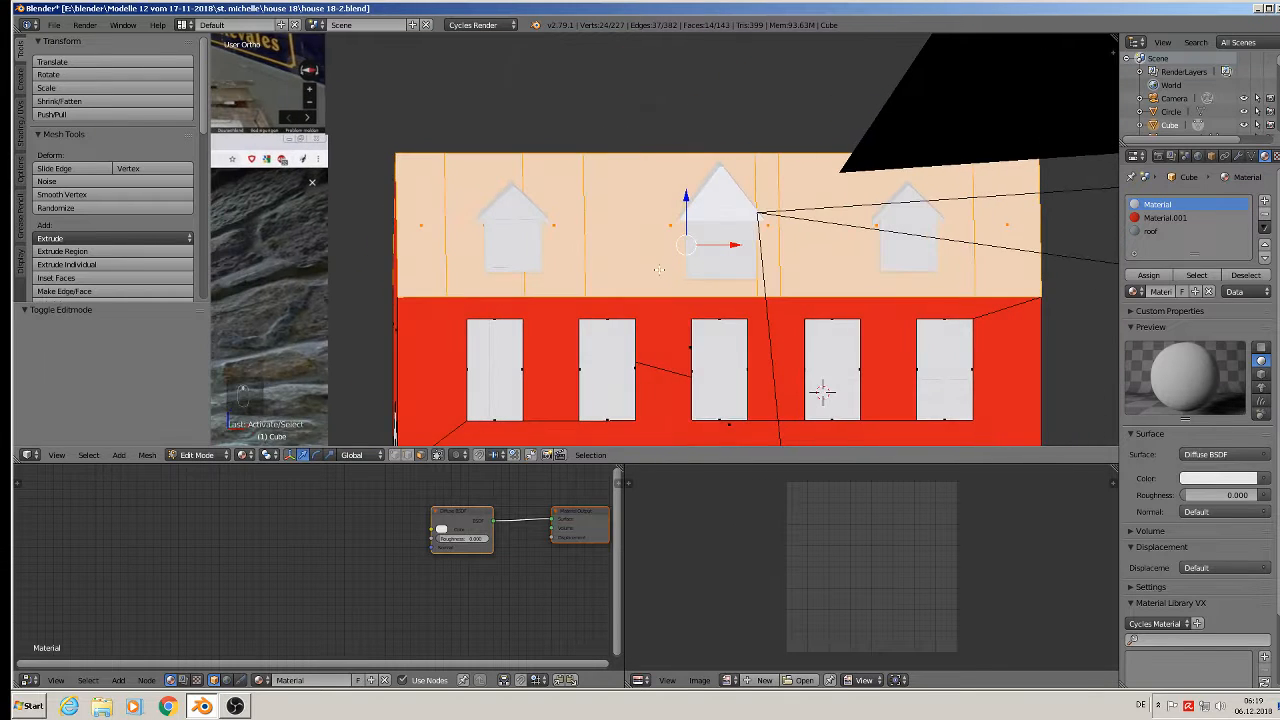
key("KP_1")
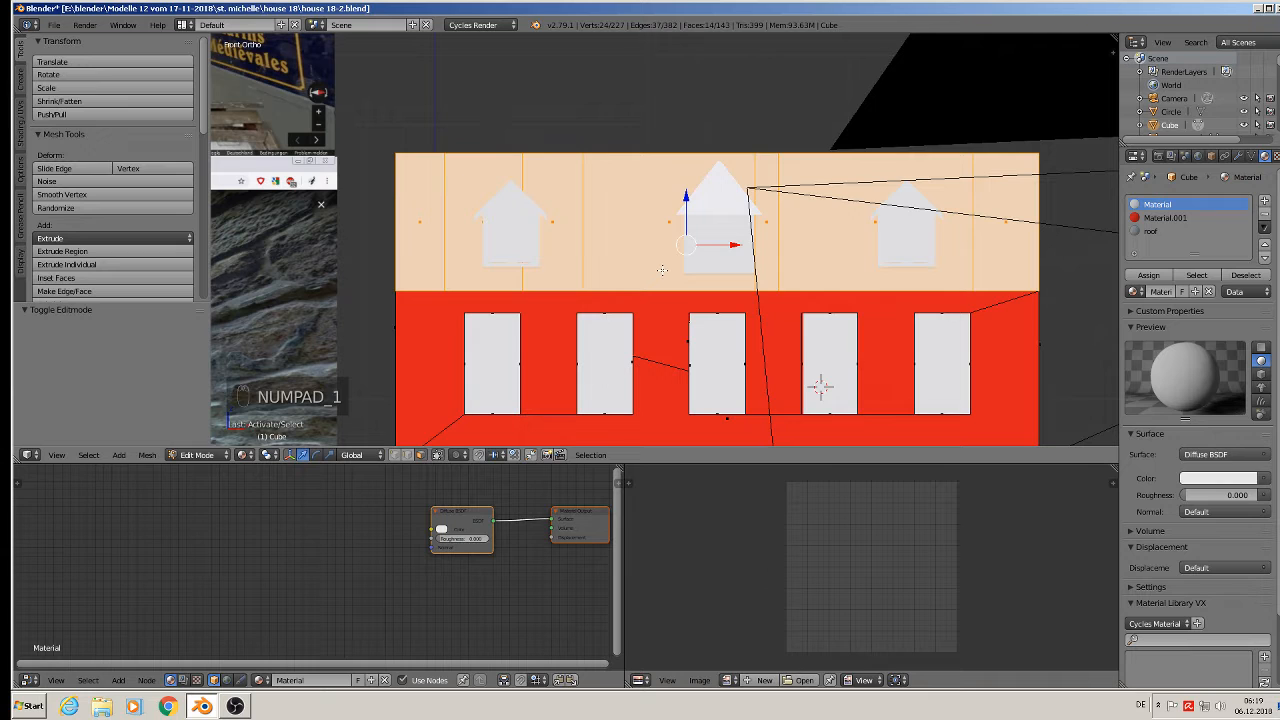
key("u")
key("u")
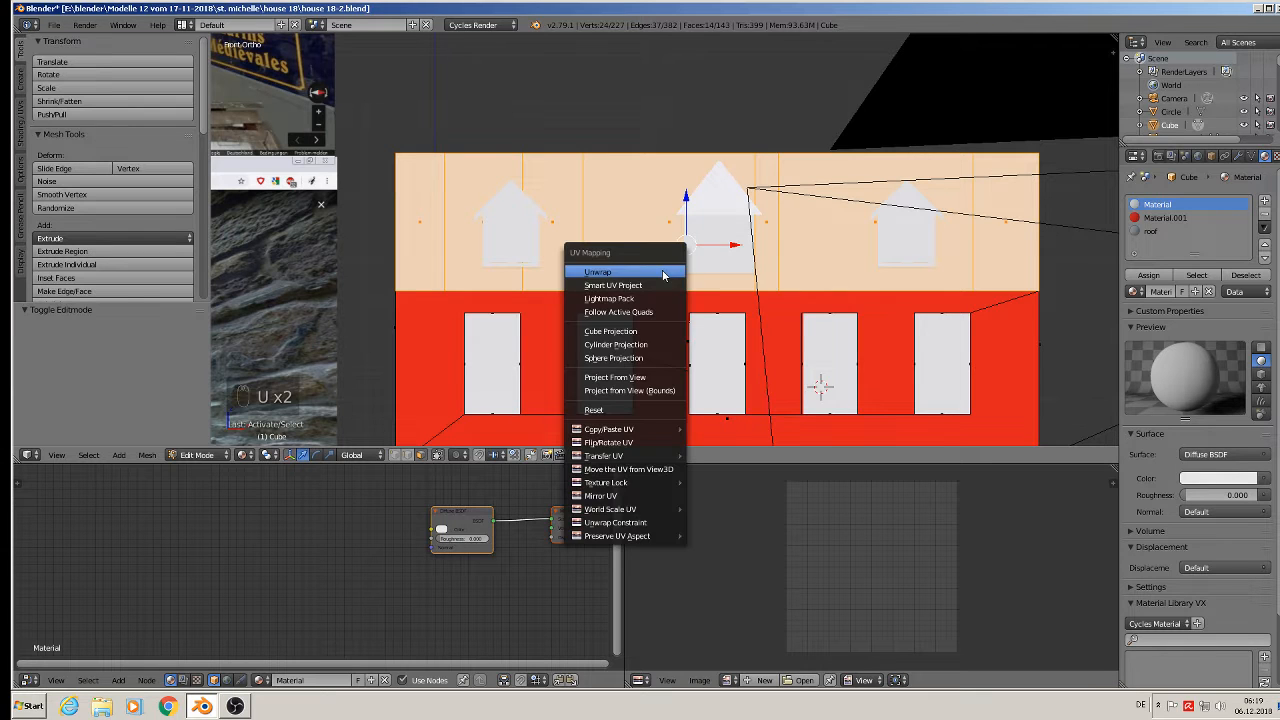
left_click(650, 378)
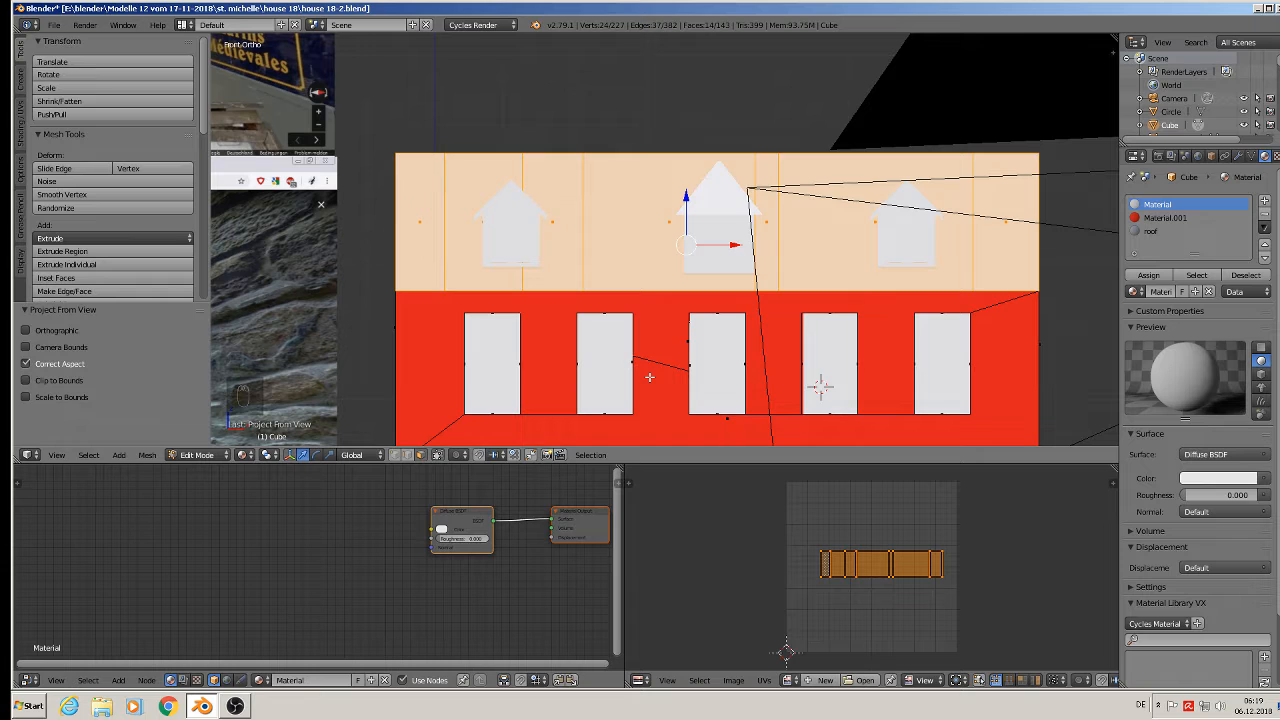
left_click(1156, 233)
left_click(1148, 276)
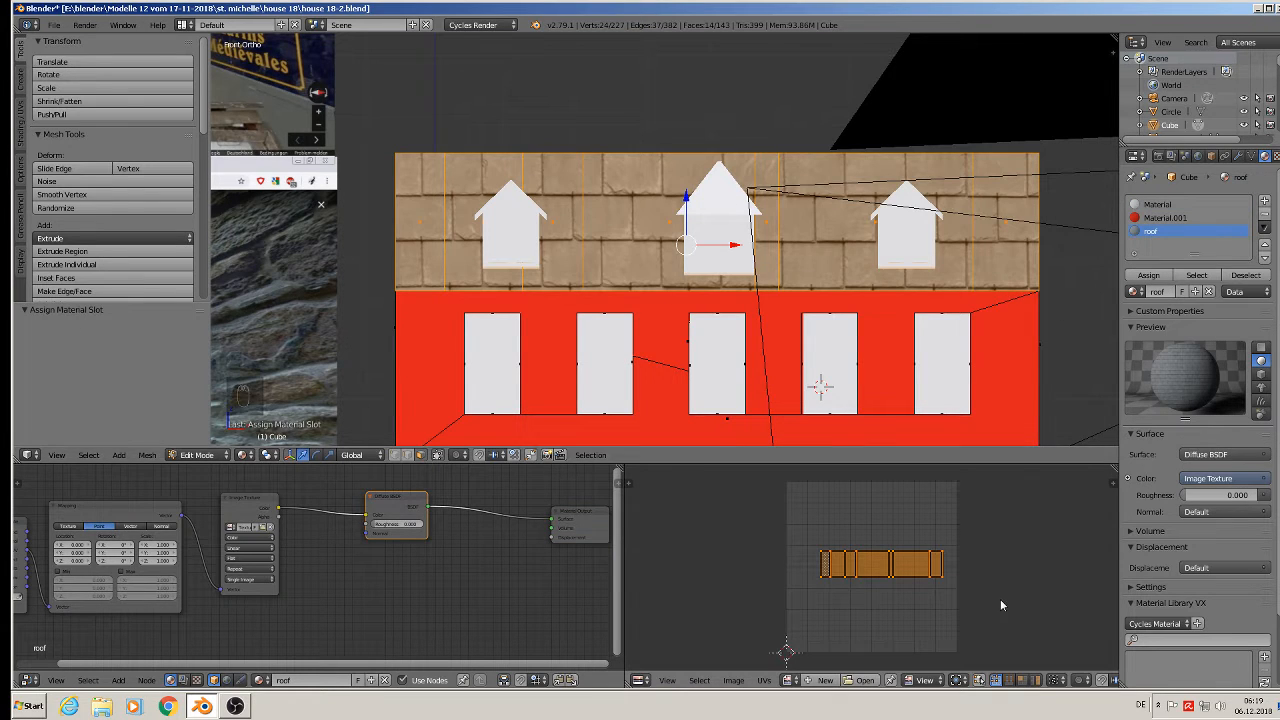
- Scale the roof's UV layout up by about 6.7 and return to Object Mode
key("s")
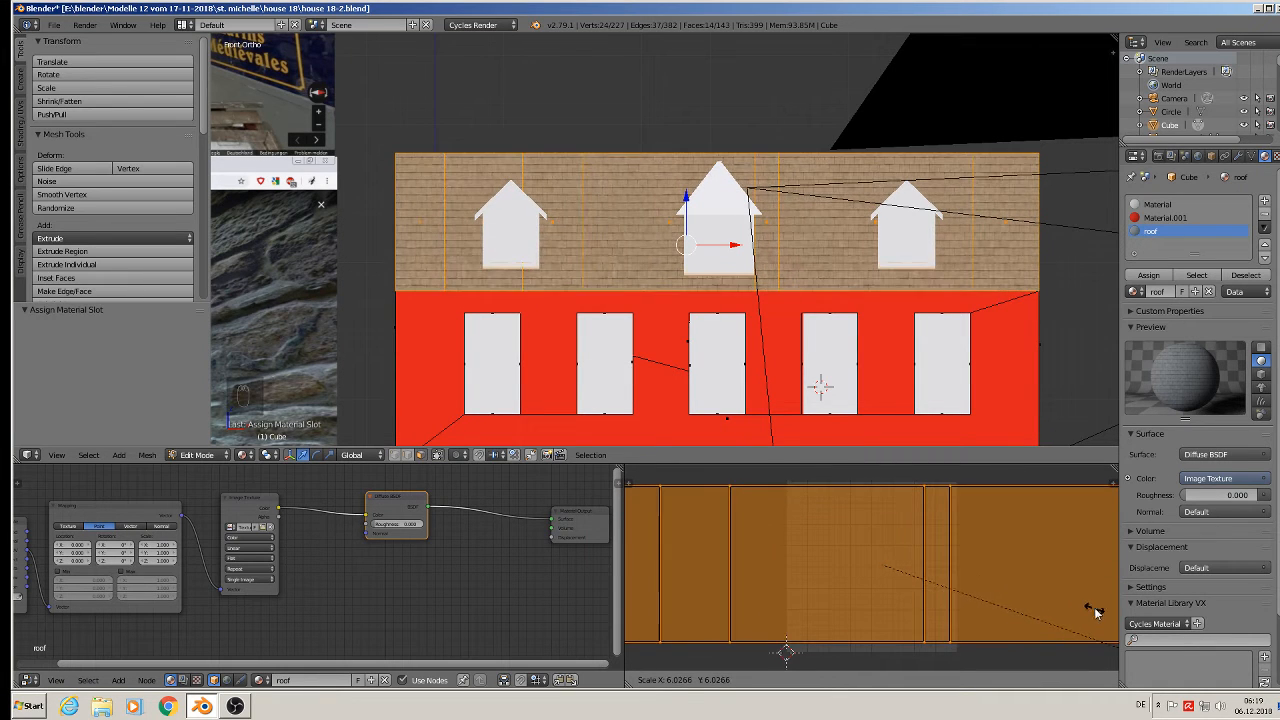
left_click(677, 643)
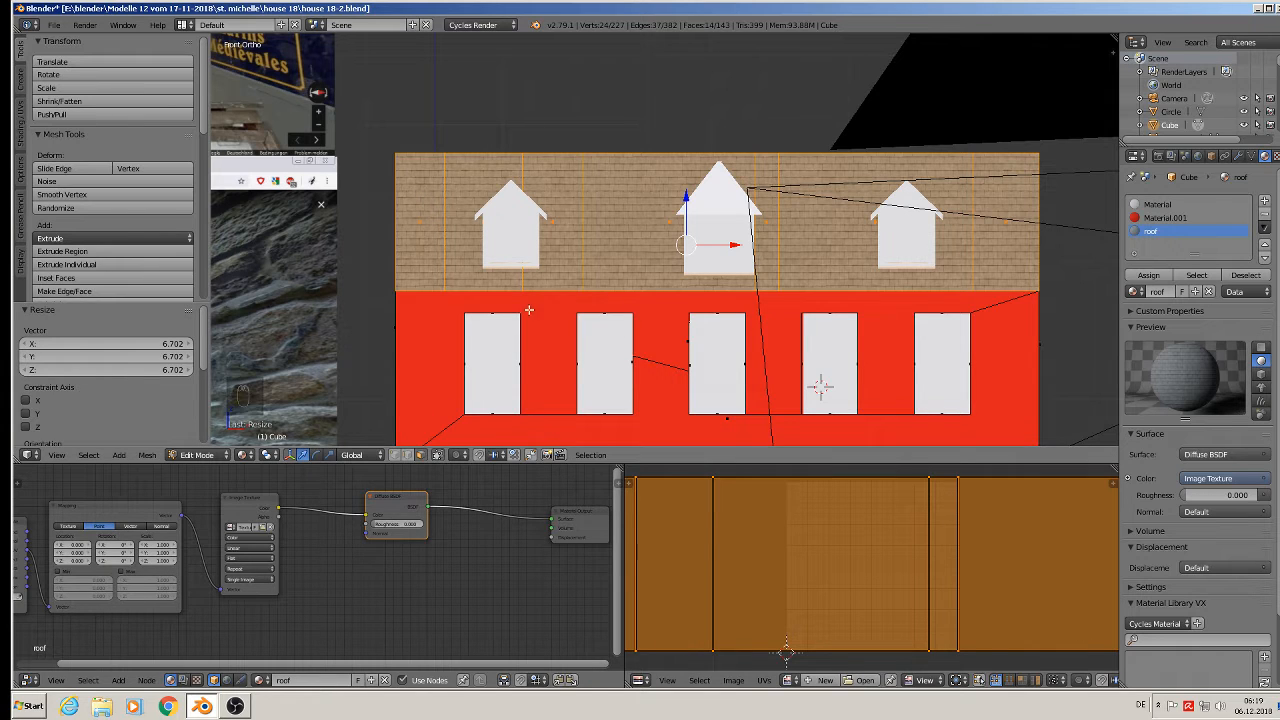
key("Tab")
middle_click_drag(606, 239, 613, 287)
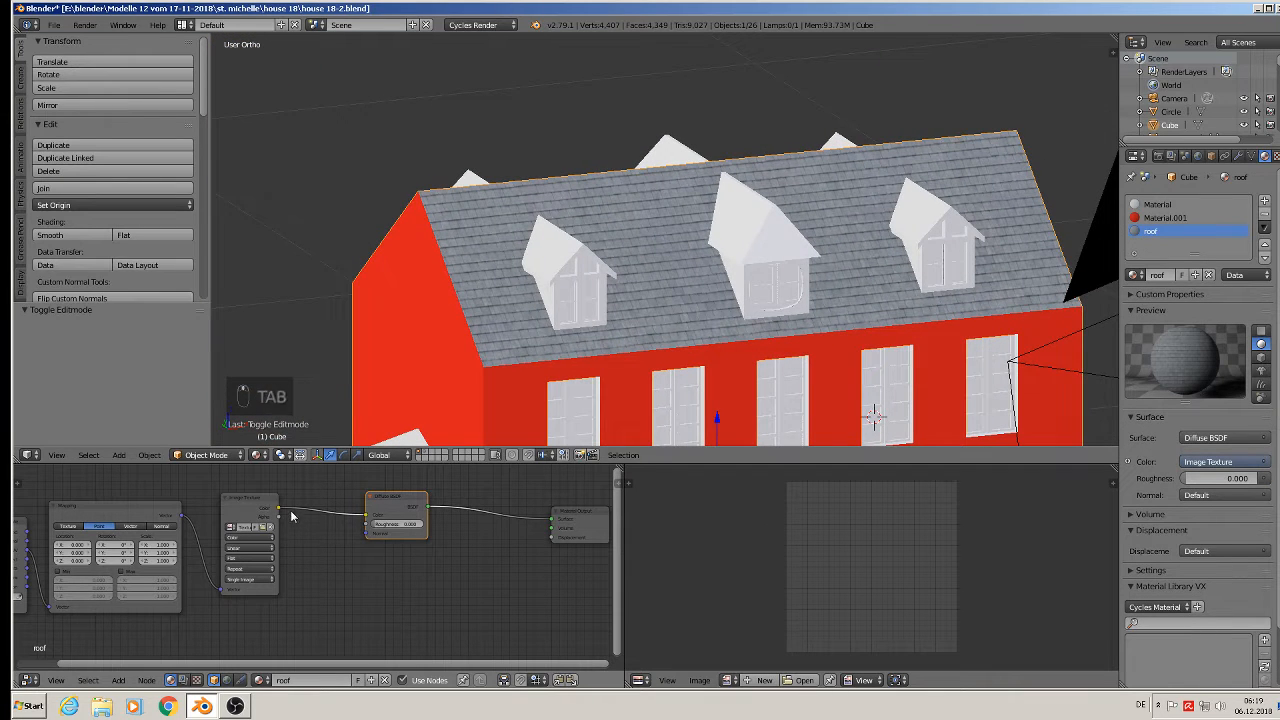
- Link the Image Texture's Color output to the Material Output's Displacement input
mouse_move(279, 512)
left_mouse_down()
mouse_move(472, 577)
mouse_move(559, 538)
left_mouse_up()
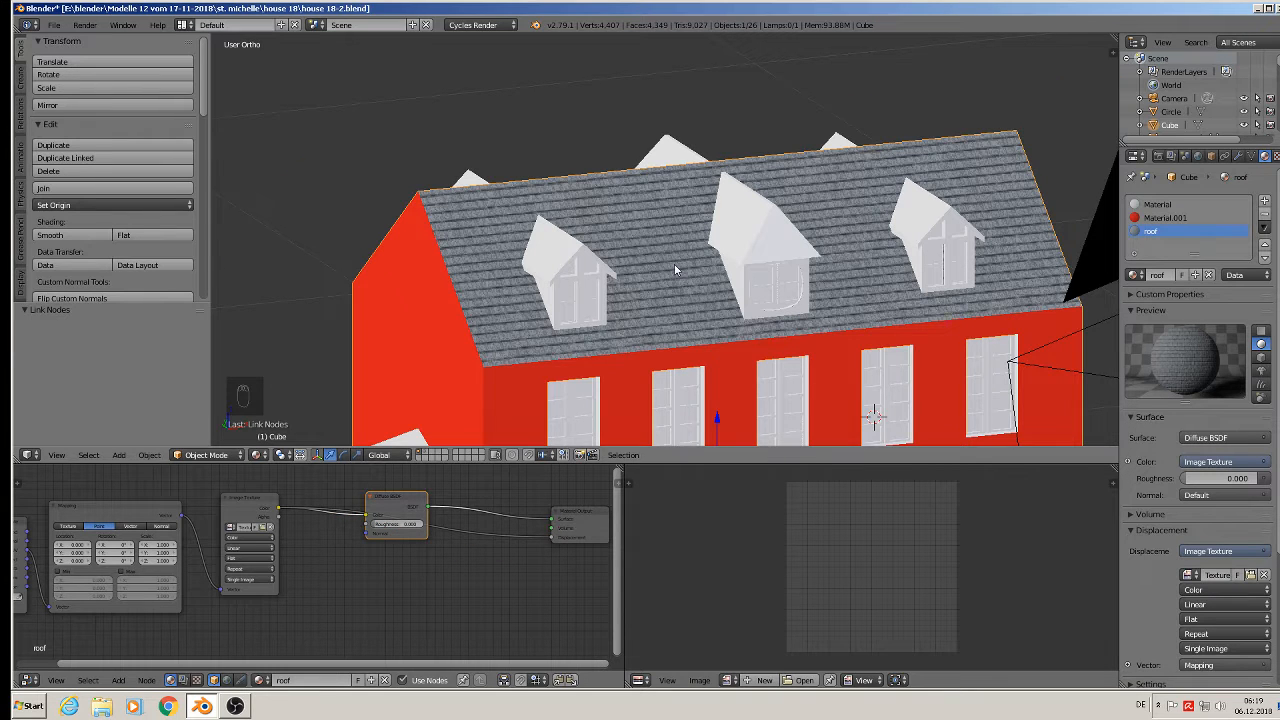
scroll(674, 290, "up", 3)
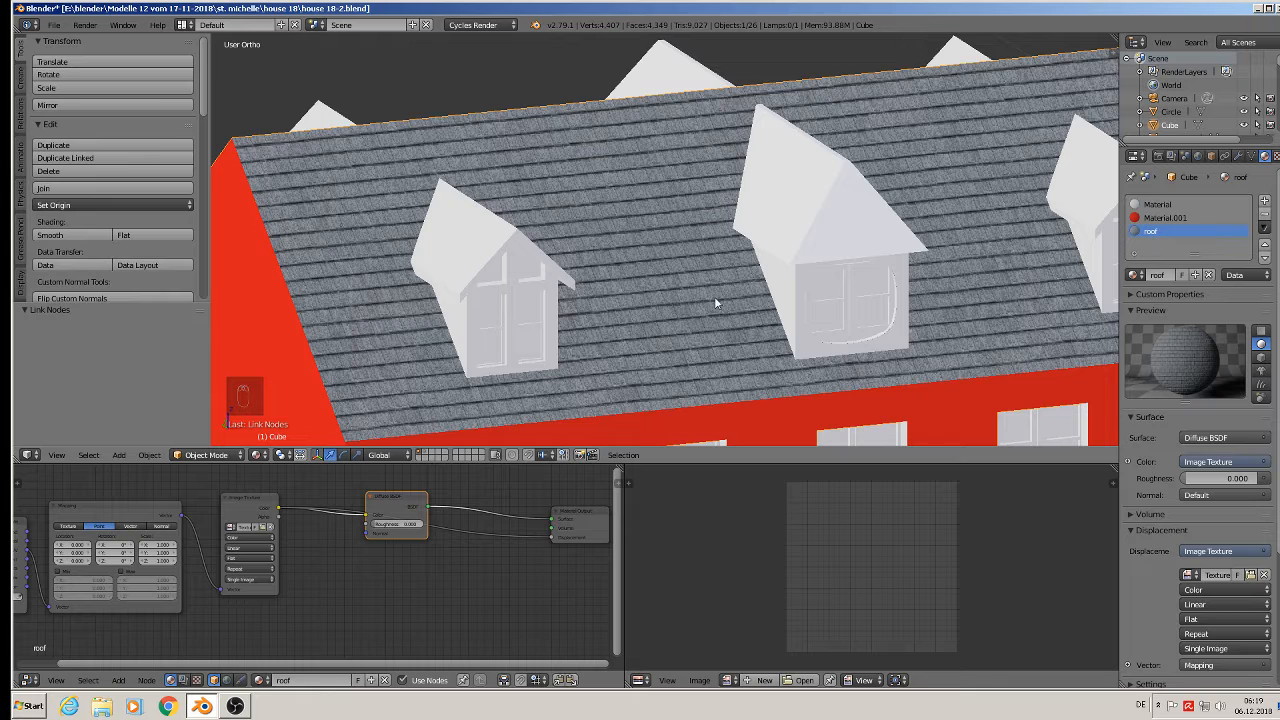
- Insert a Math node into the displacement link and set its operation to Multiply
left_click(118, 680)
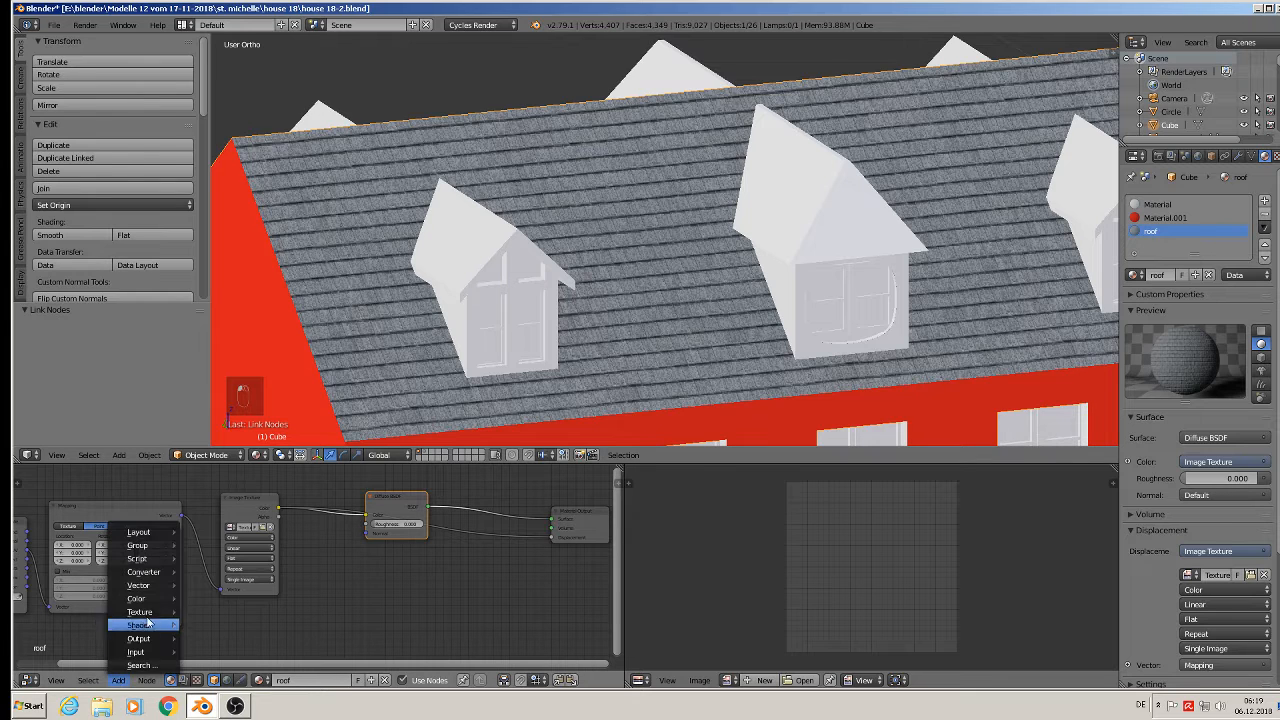
mouse_move(133, 573)
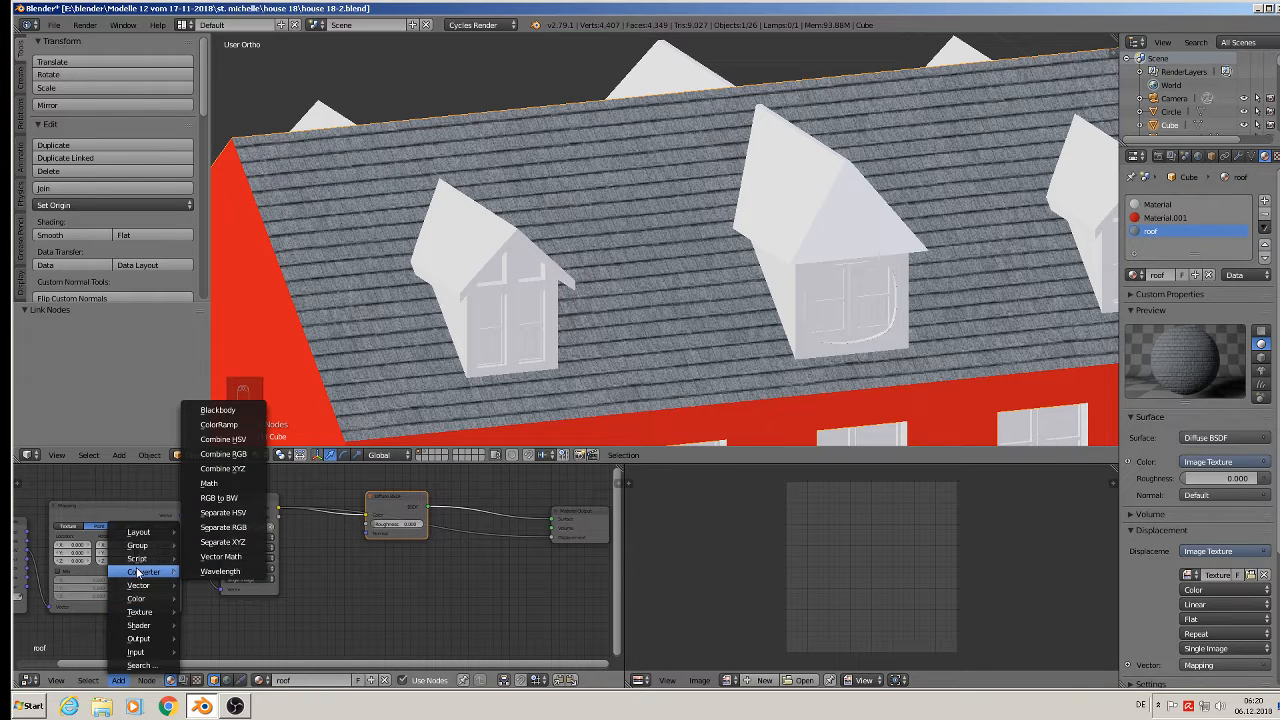
left_click(209, 483)
left_click(472, 534)
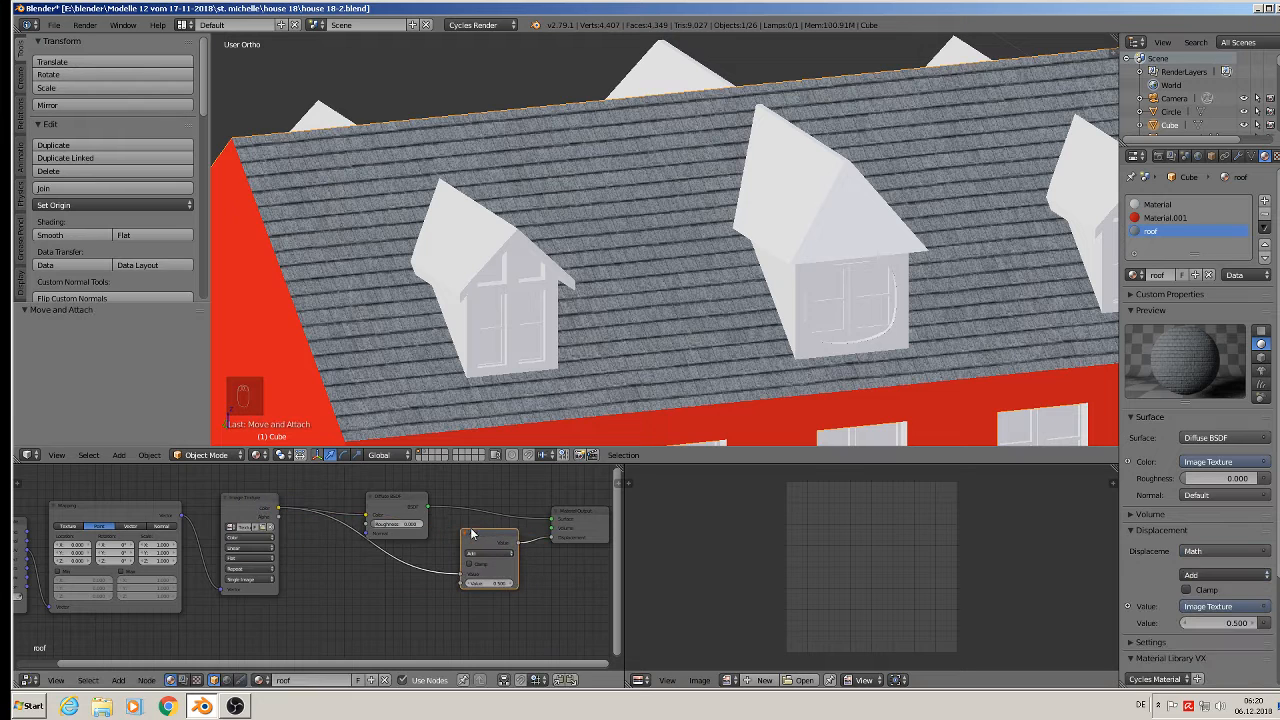
scroll(485, 550, "up", 3)
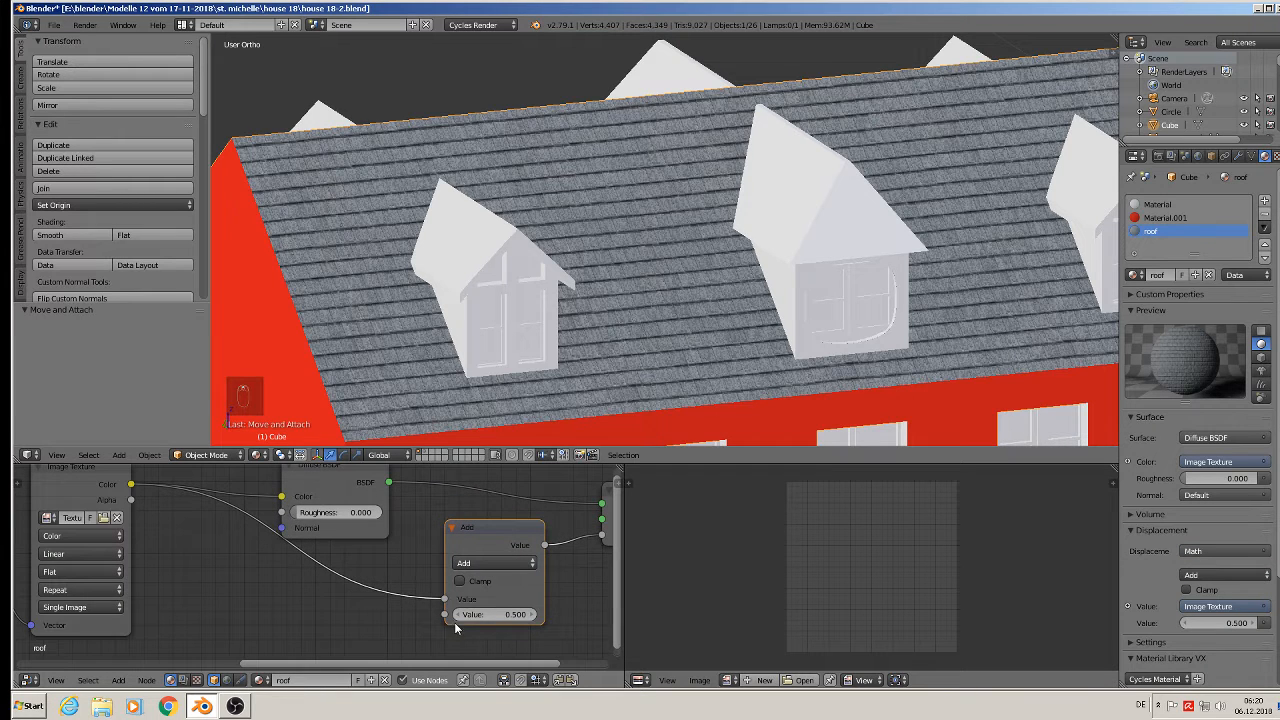
left_click(490, 564)
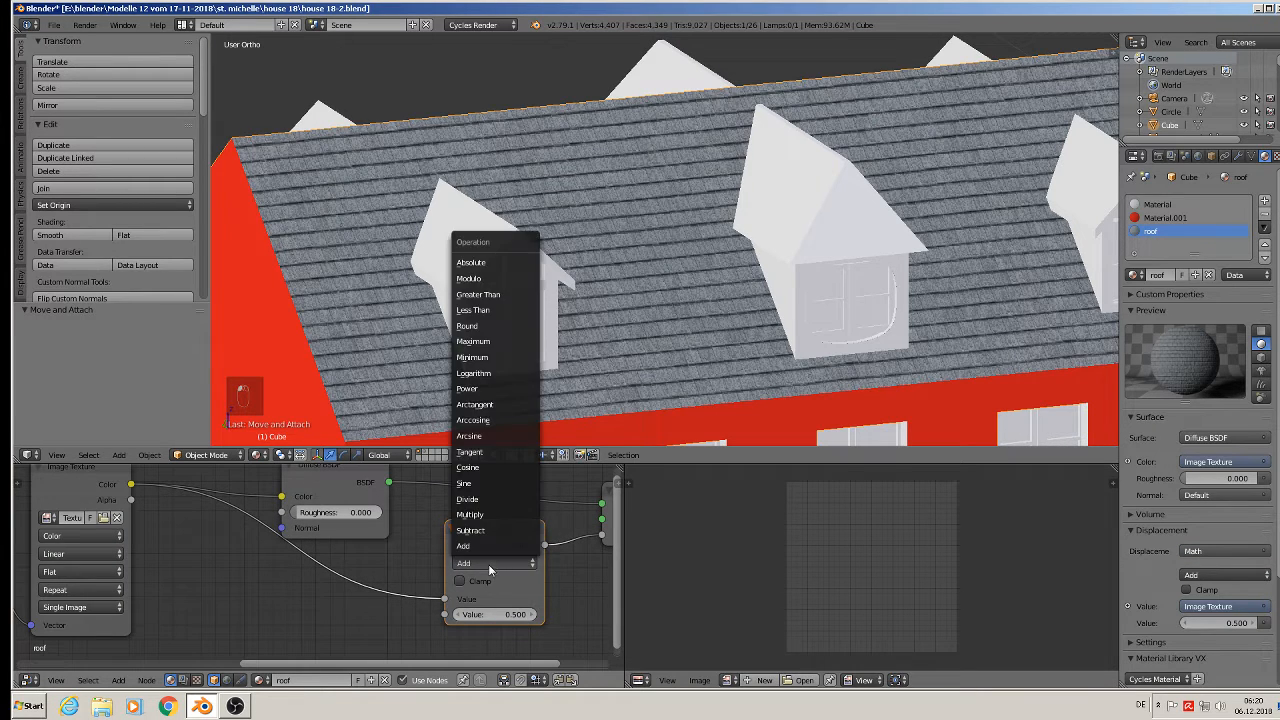
left_click(480, 515)
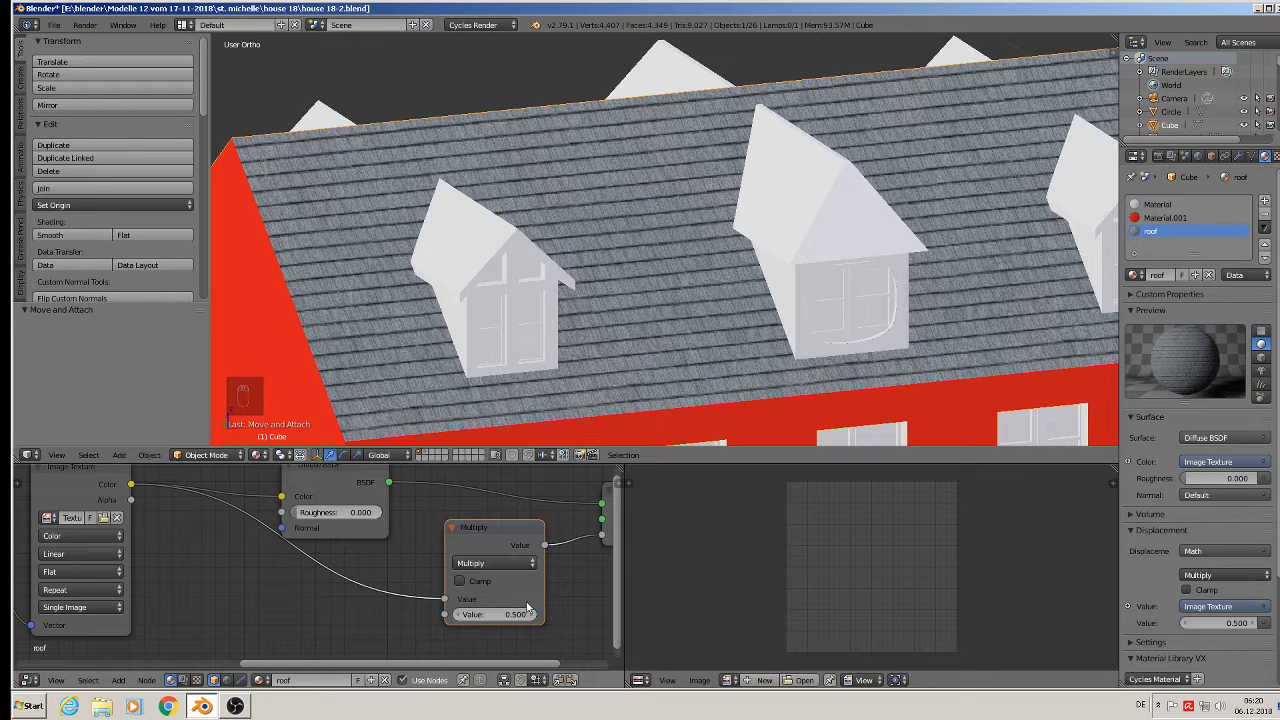
- Save the house file under its existing name
scroll(608, 355, "up", 3)
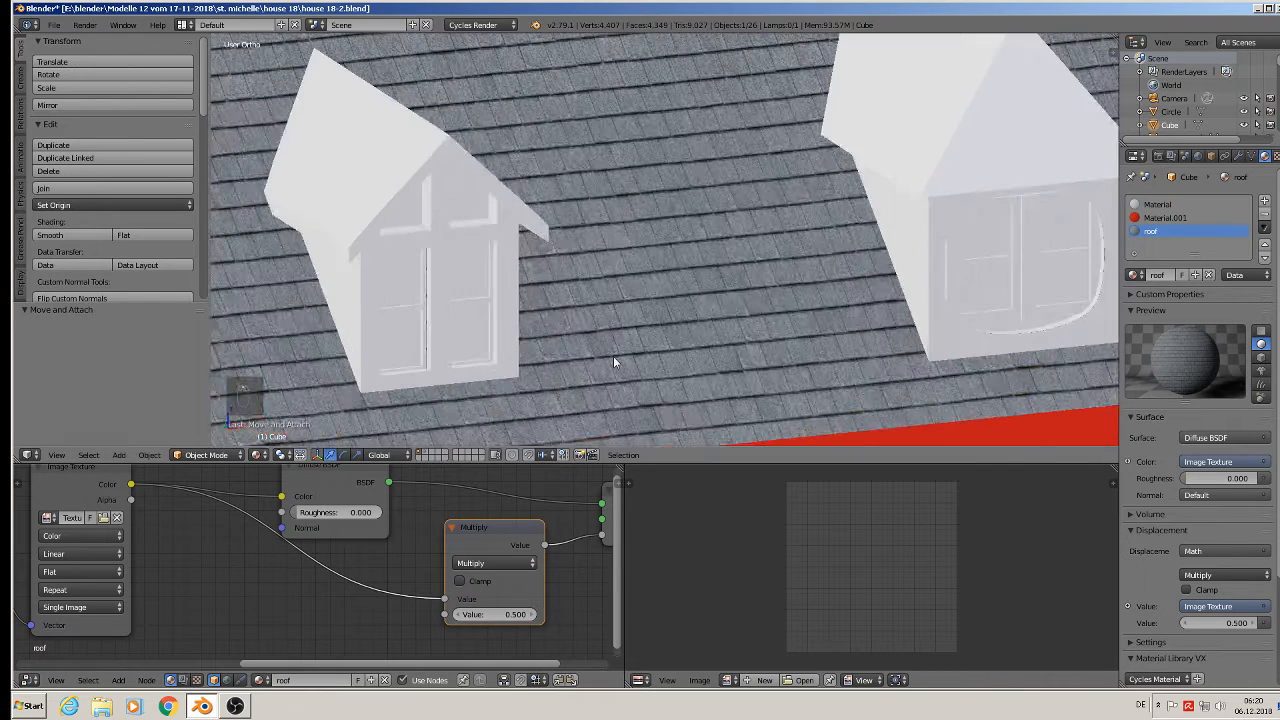
scroll(614, 360, "down", 3)
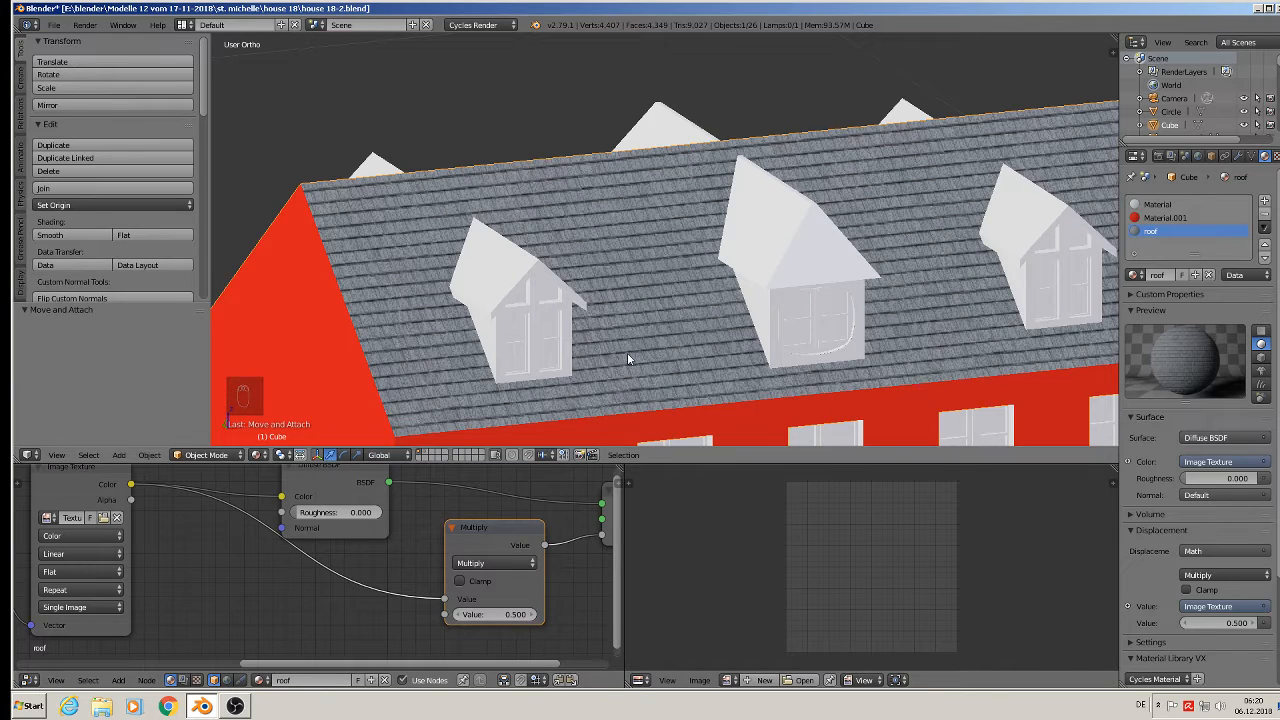
scroll(627, 352, "down", 2)
scroll(636, 254, "up", 1)
middle_click_drag(636, 254, 588, 260)
left_click(54, 24)
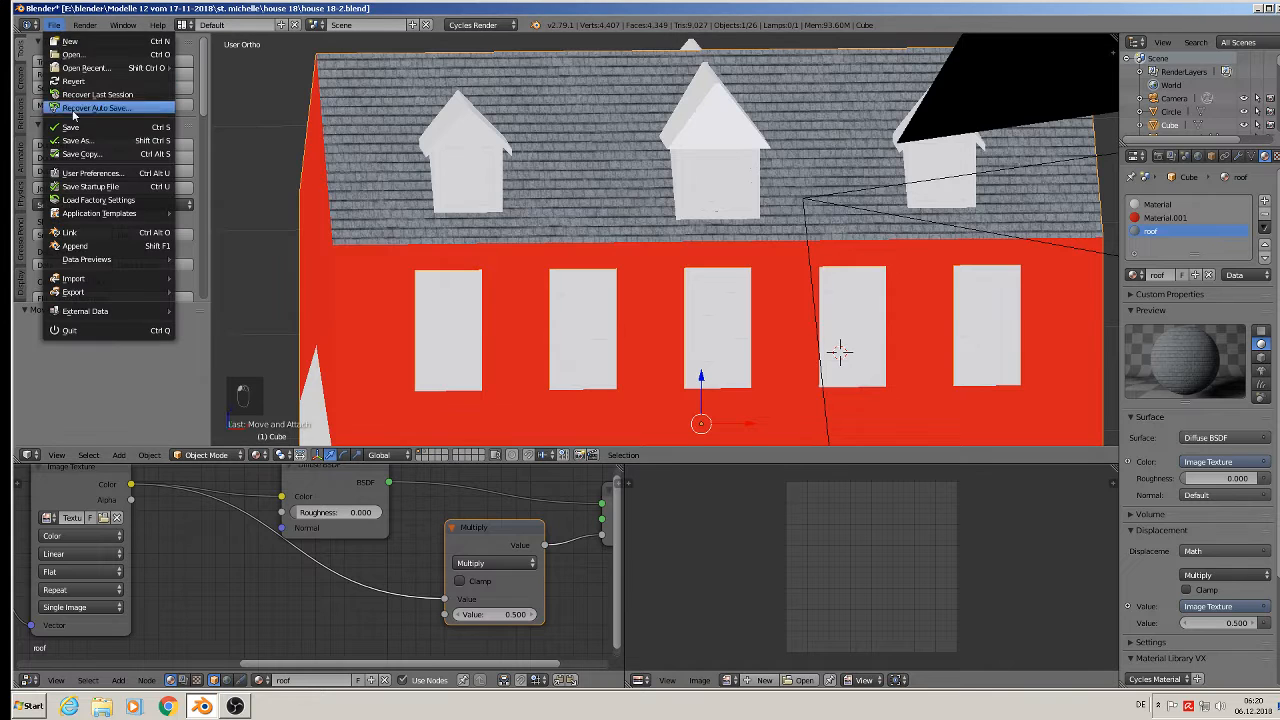
left_click(80, 128)
- Select the left dormer on the front roof slope and select its entire mesh in Edit Mode
scroll(475, 217, "up", 2)
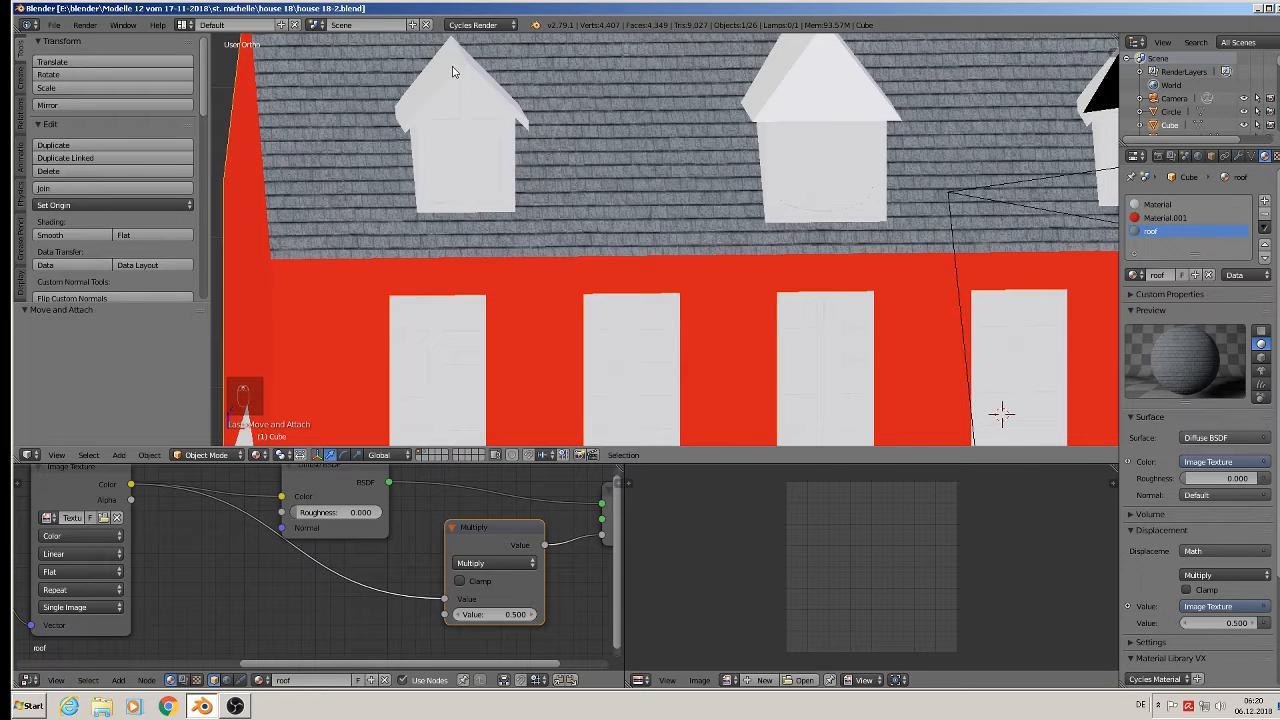
right_click(436, 84)
middle_click_drag(440, 88, 598, 177)
key("Tab")
scroll(478, 108, "up", 1)
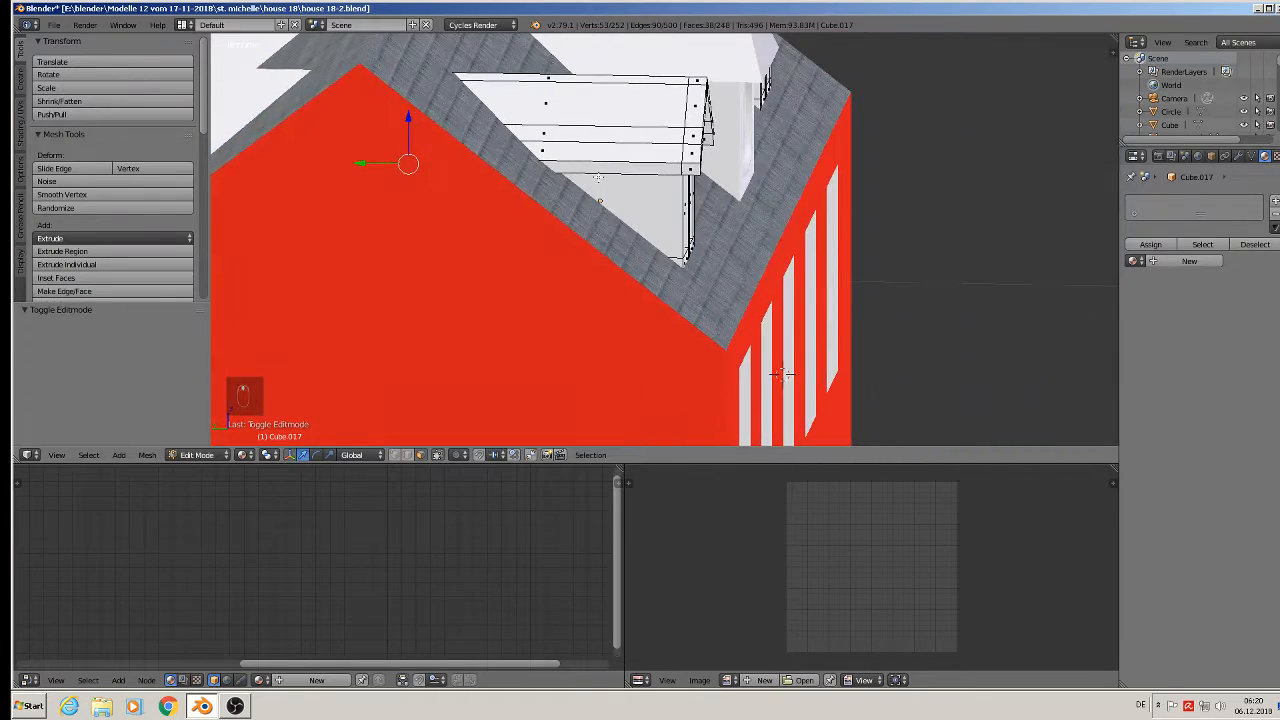
middle_click_drag(782, 374, 590, 193)
key("a")
key("a")
key("a")
scroll(590, 193, "up", 2)
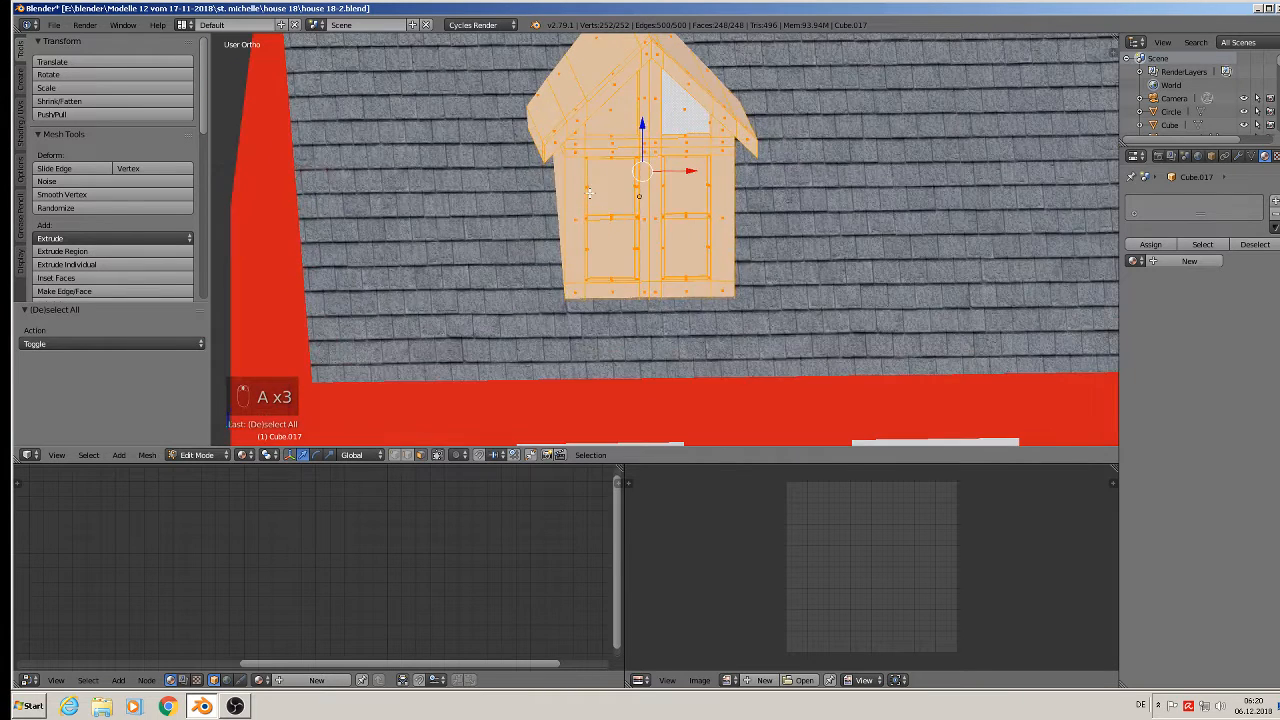
- Deselect the dormer's rectangular window panes and the two panes in its gable
right_click(614, 187, "shift")
right_click(672, 186, "shift")
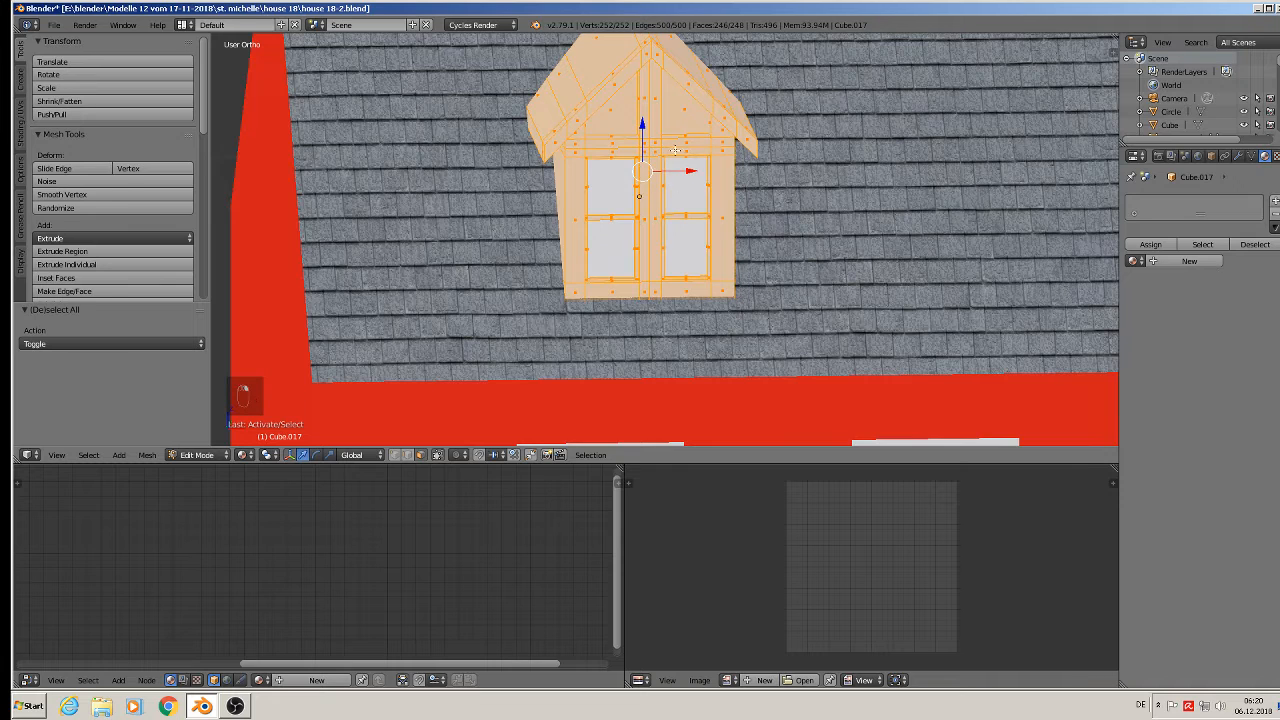
right_click(676, 118, "shift")
right_click(614, 117, "shift")
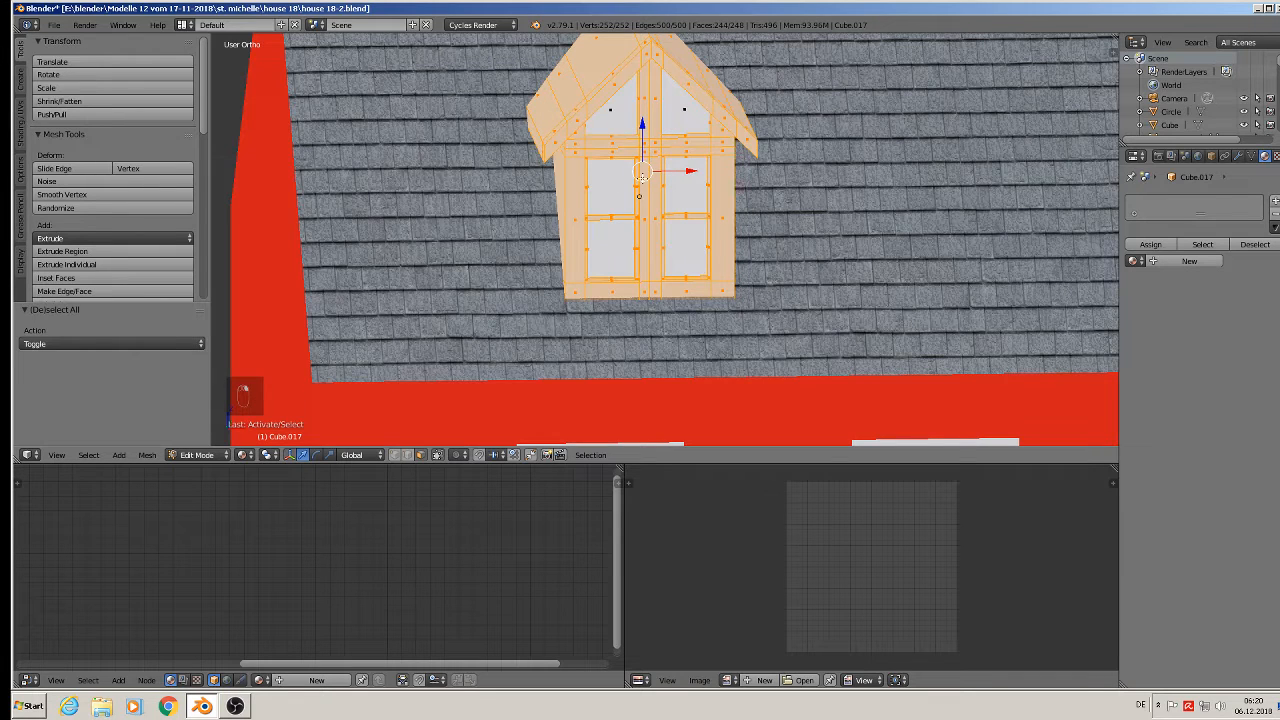
- Project the selected dormer faces' UVs from a side view and create a new material for the dormer
middle_click_drag(624, 219, 777, 213)
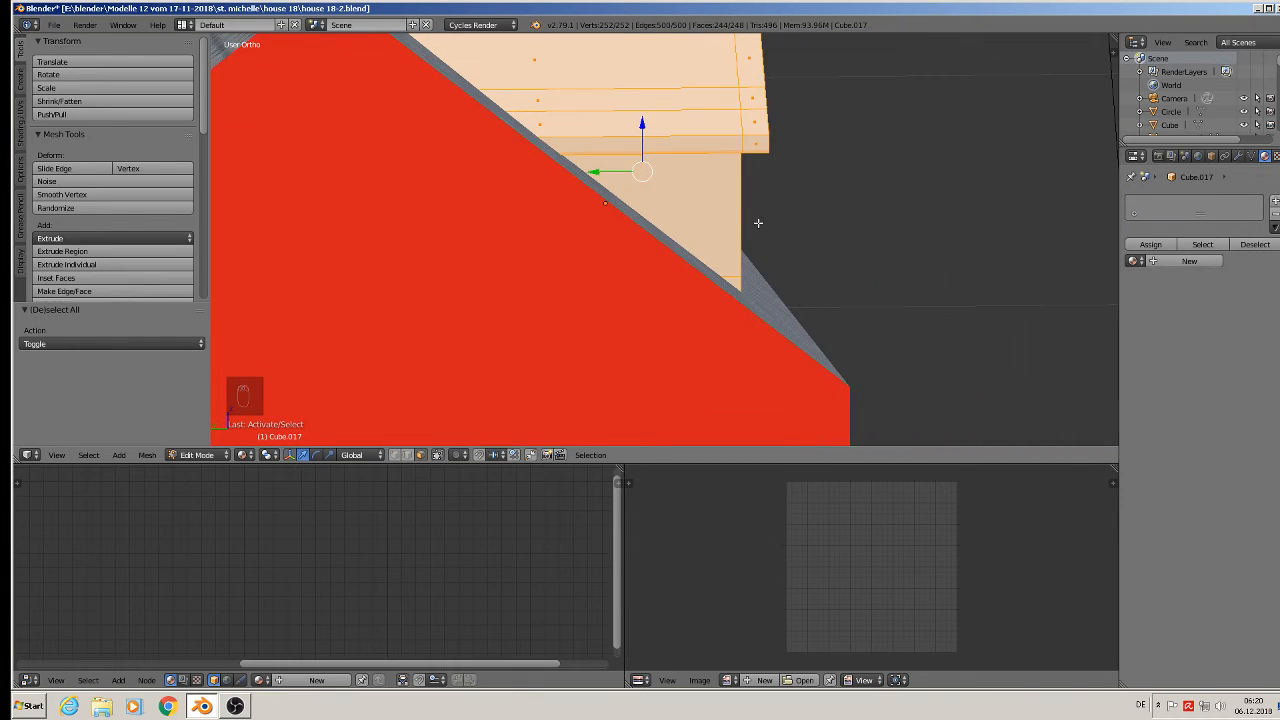
key("u")
left_click(760, 229)
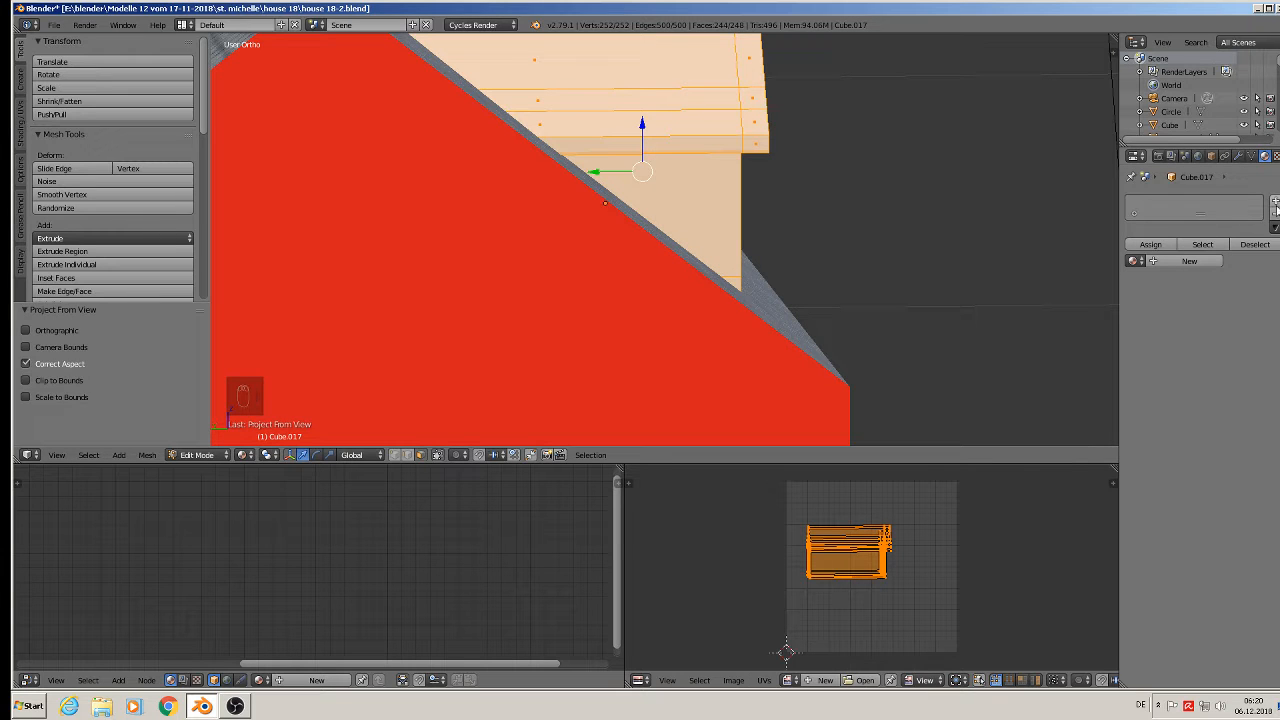
left_click(1190, 261)
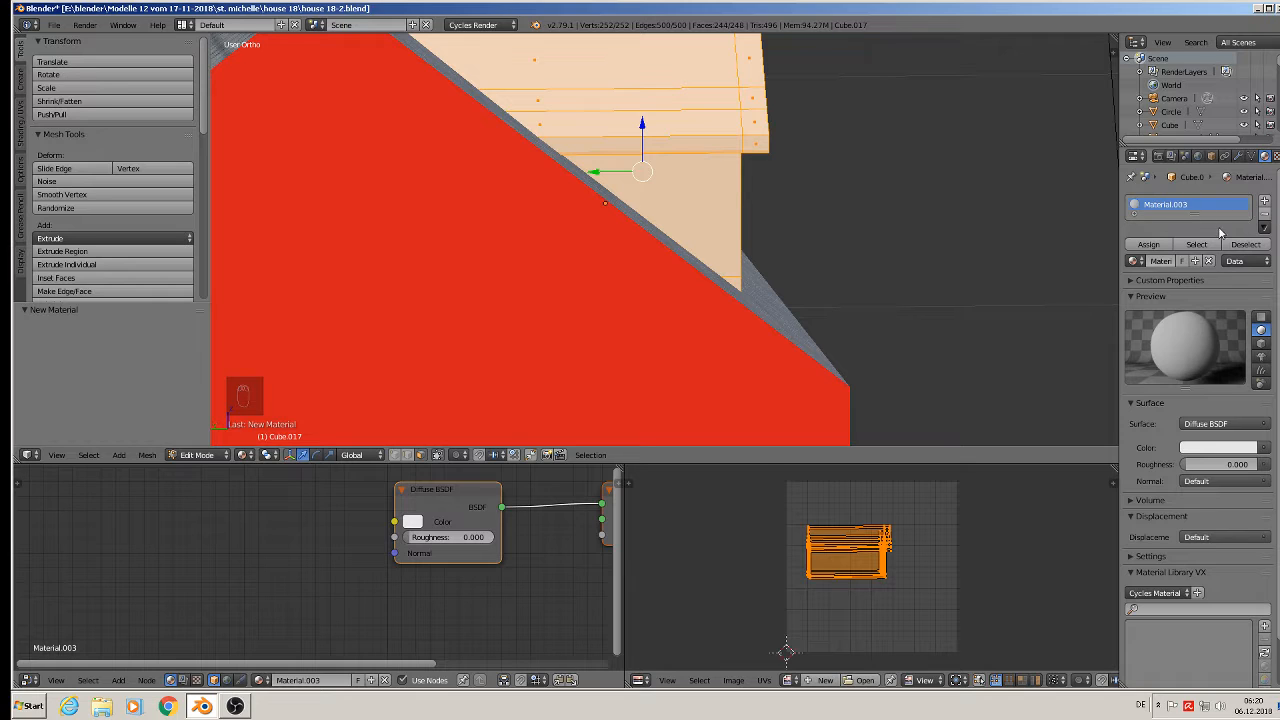
- Add a second material slot to the dormer, set it to the existing roof material, and assign it to the selected faces
left_click(1263, 204)
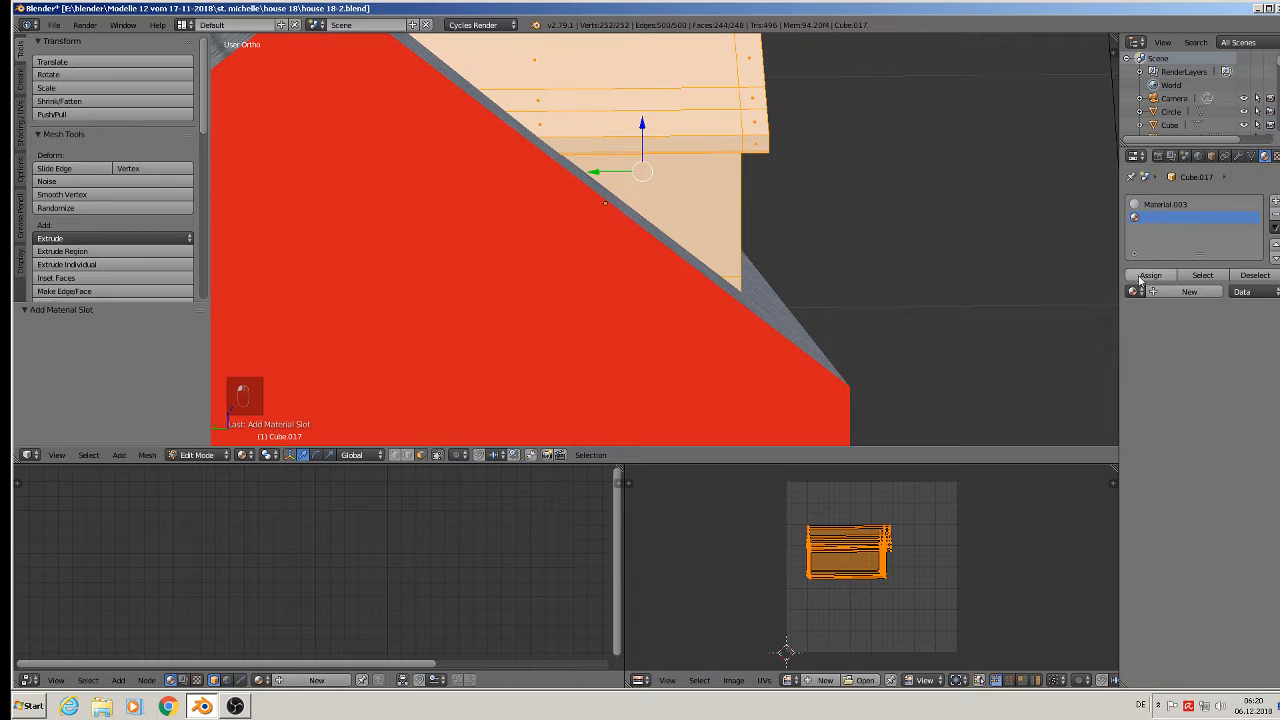
left_click(1133, 291)
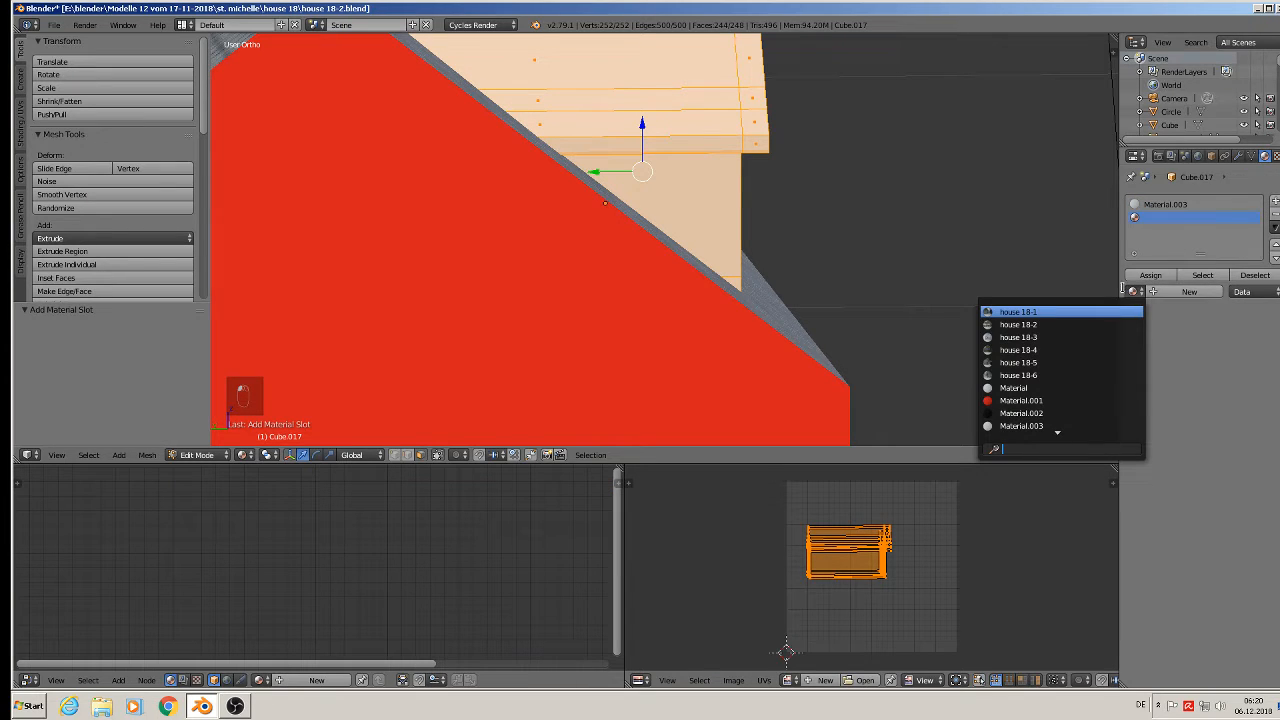
scroll(1026, 418, "down", 1)
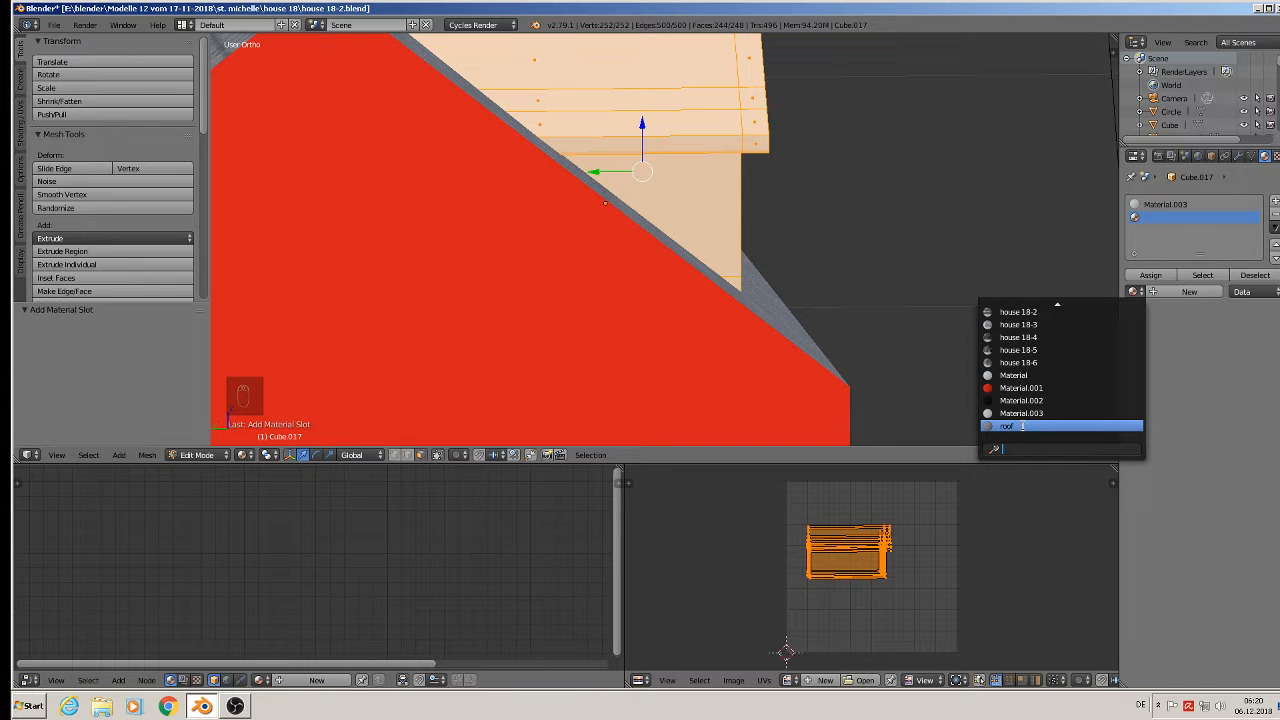
left_click(1022, 426)
left_click(1149, 275)
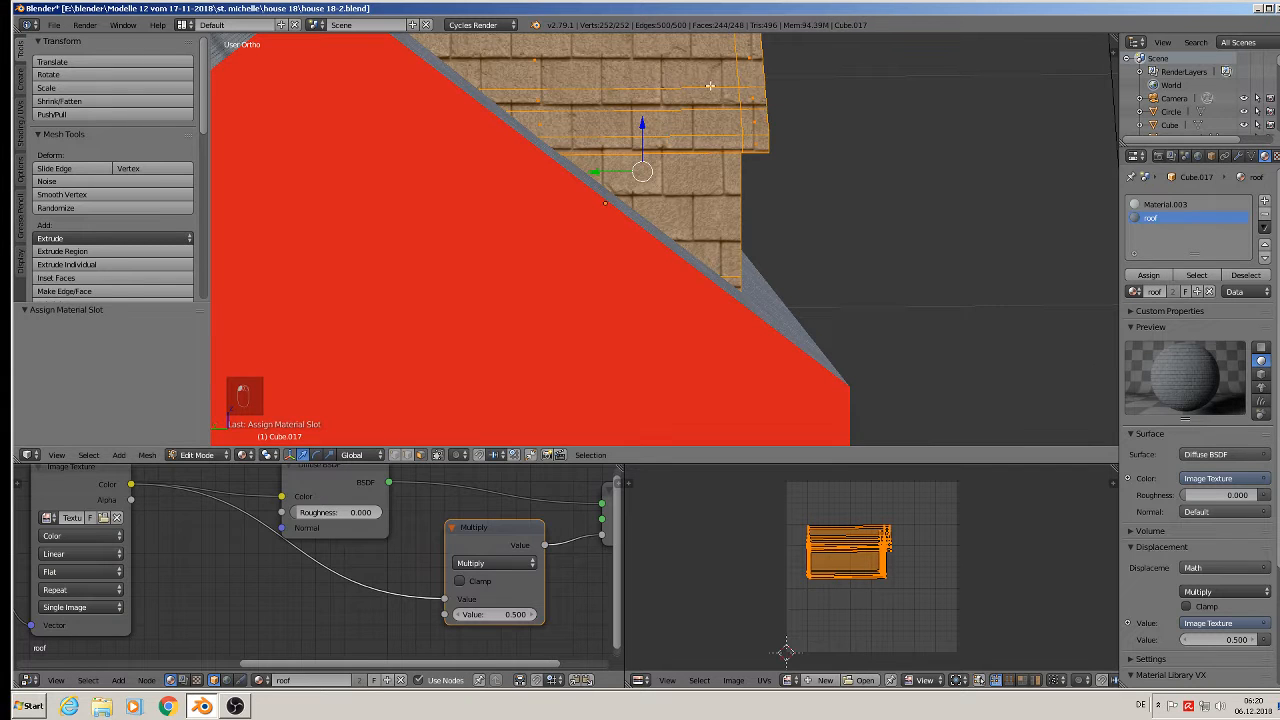
- Scale the dormer's UV layout up by 3.84 and back down by 0.47 to match the main roof's slate size, and leave Edit Mode
key("s")
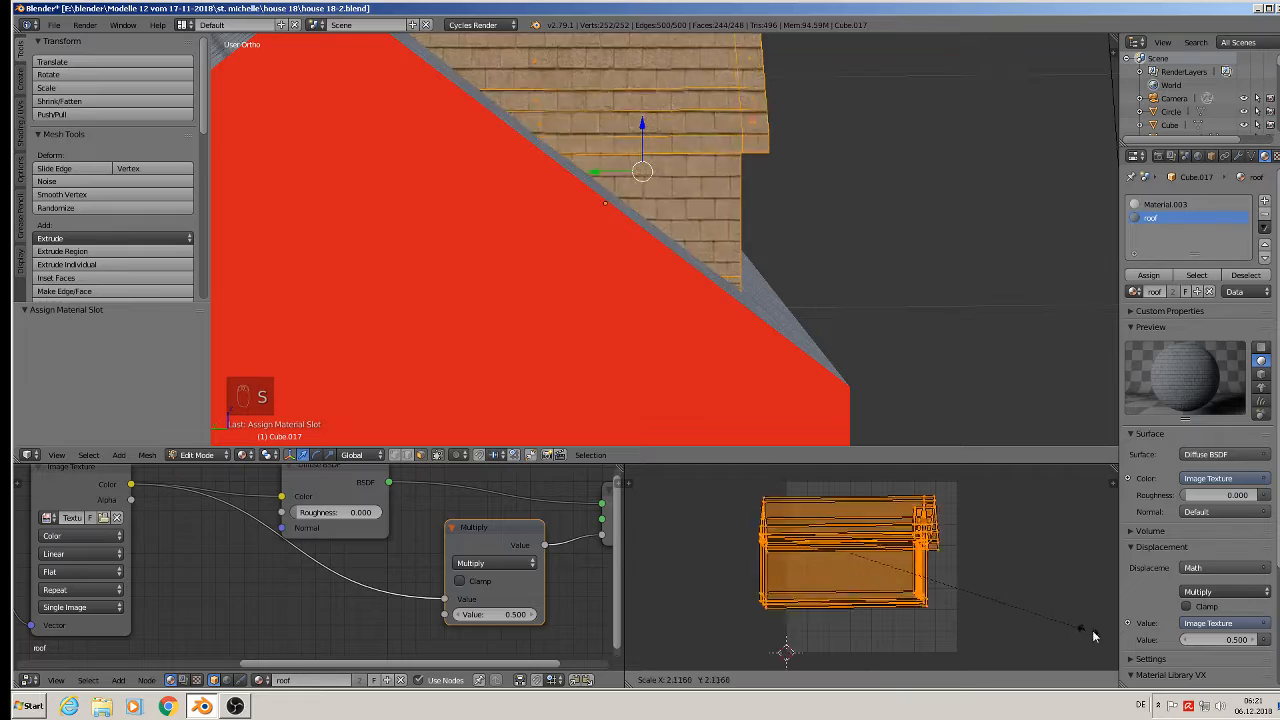
left_click(1100, 640)
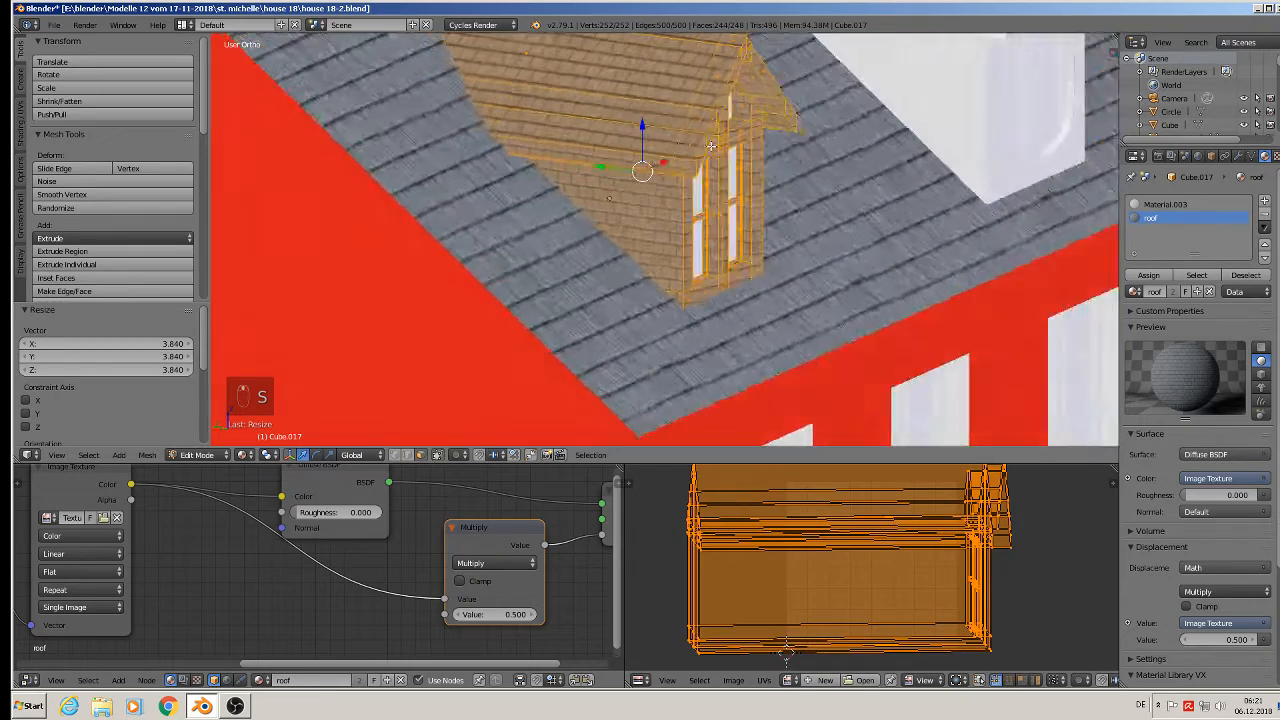
middle_click_drag(711, 146, 640, 202)
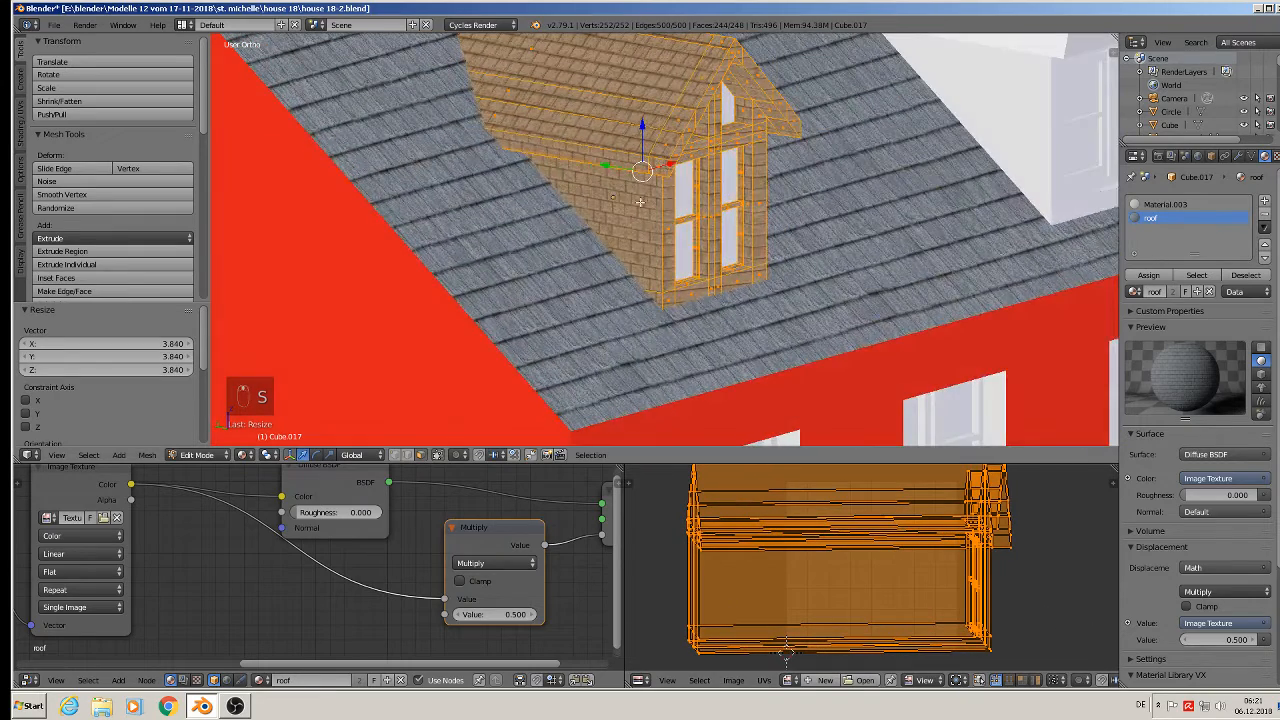
key("s")
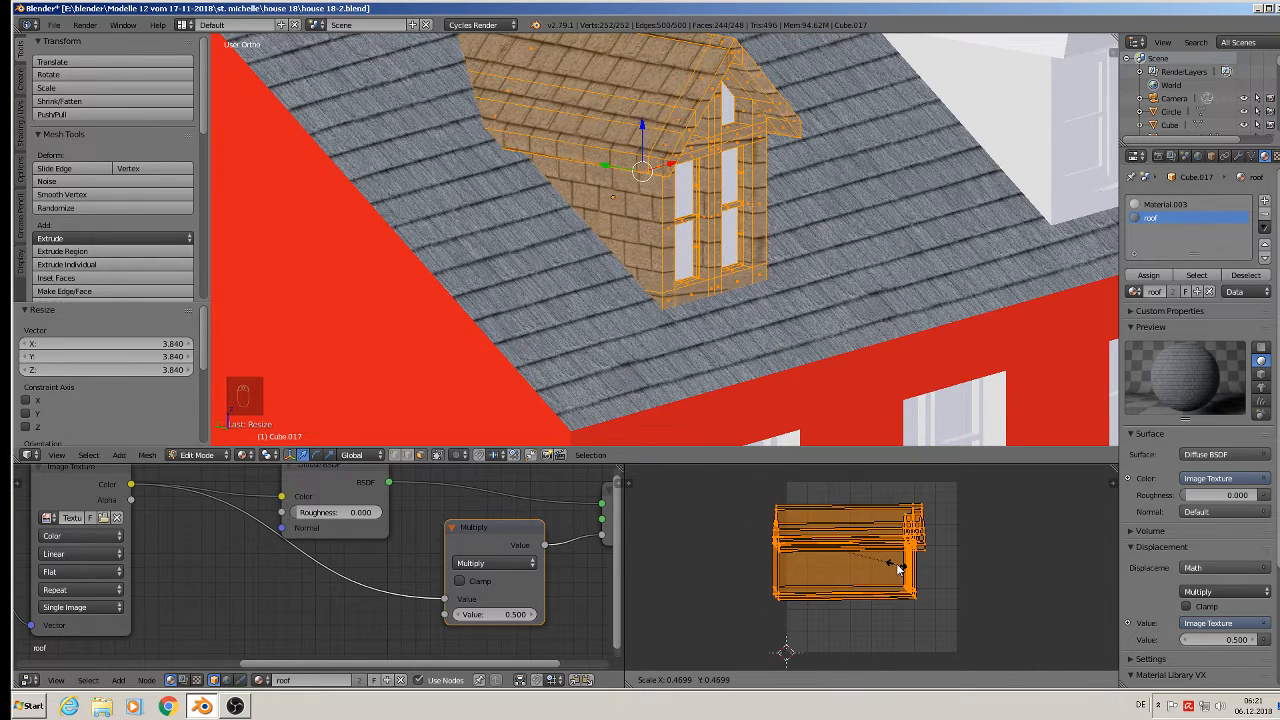
left_click(897, 565)
scroll(801, 290, "down", 3)
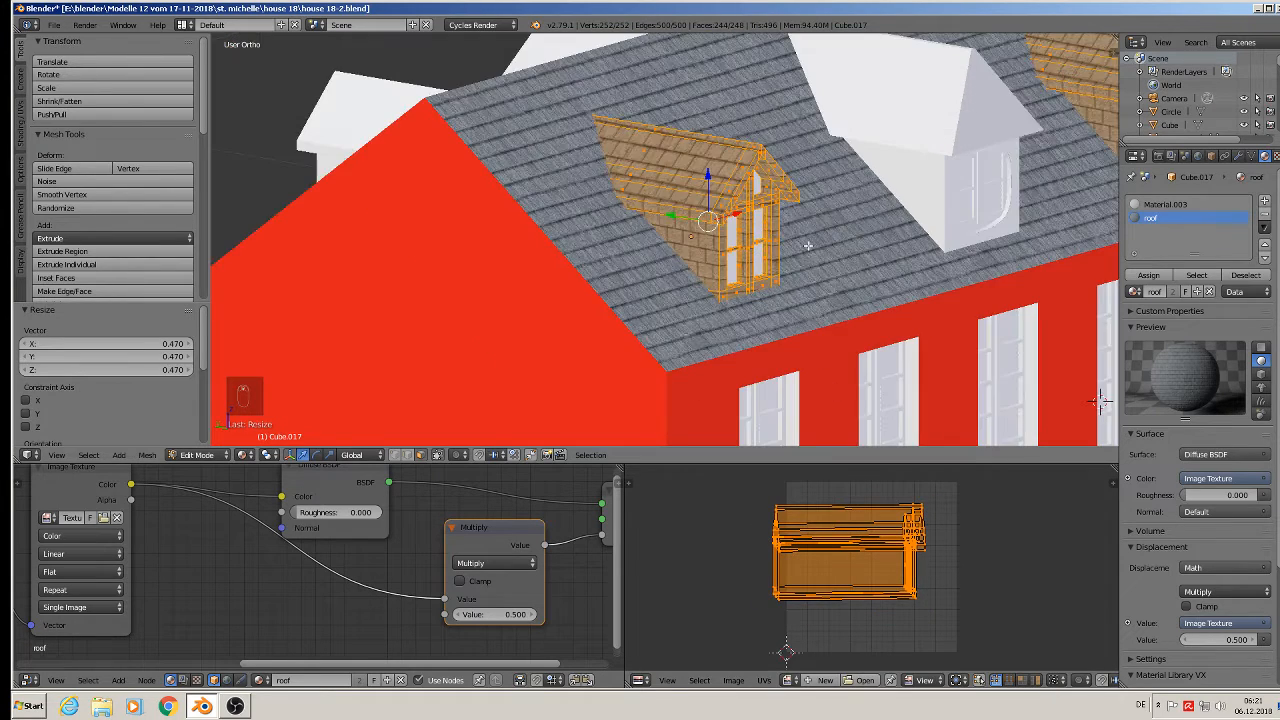
key("Tab")
- Select the faces of the left vertical strip on the dormer's front wall in Edit Mode
middle_click_drag(808, 246, 727, 245)
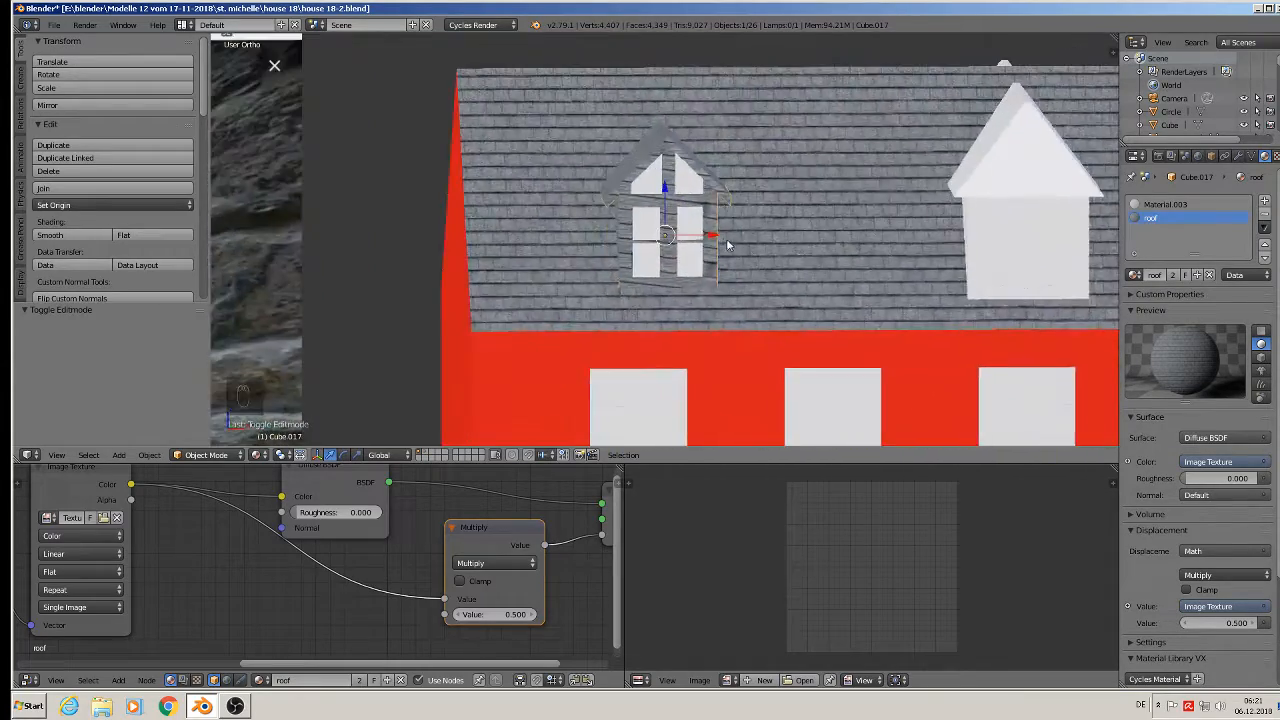
scroll(728, 245, "up", 4)
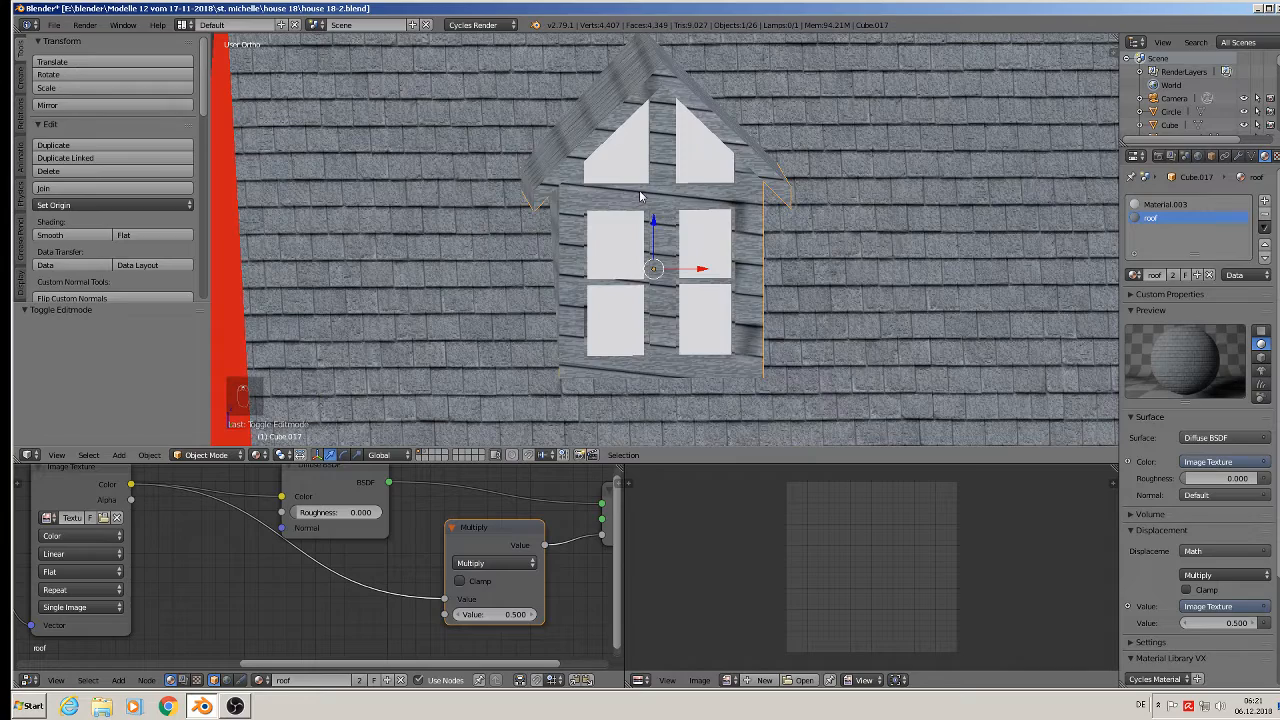
key("Tab")
middle_click_drag(590, 211, 576, 180)
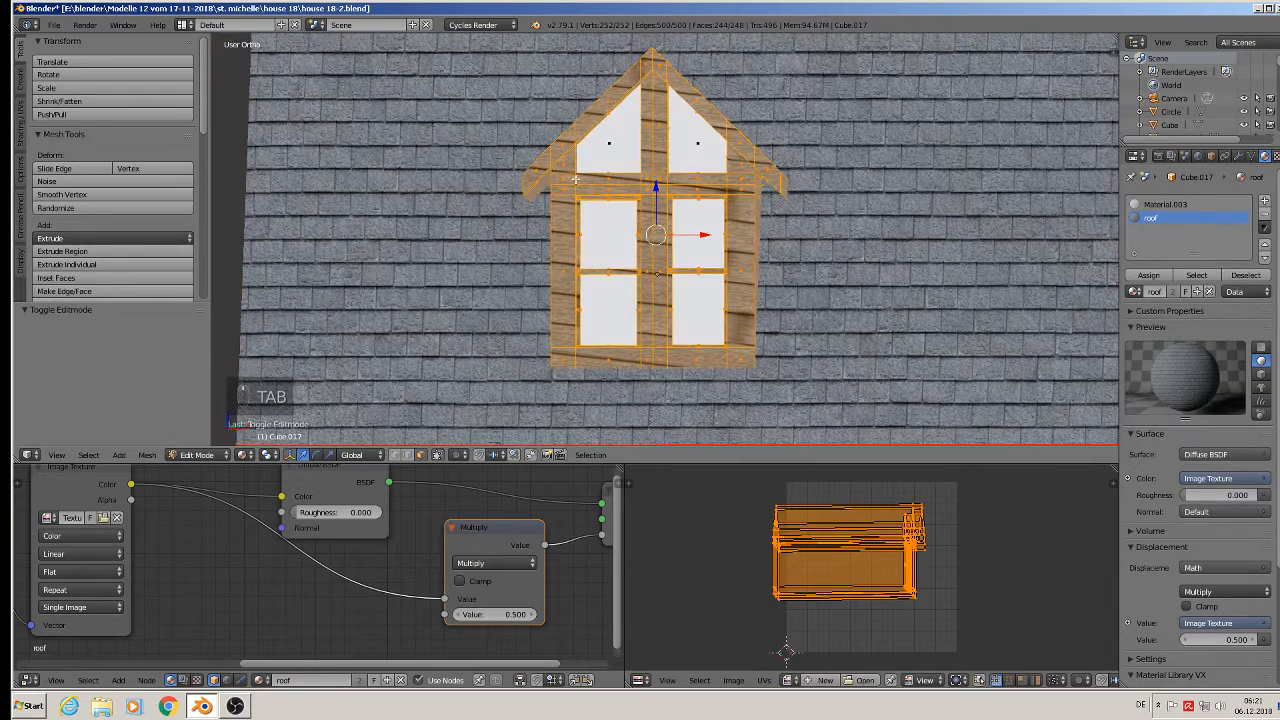
right_click(565, 165)
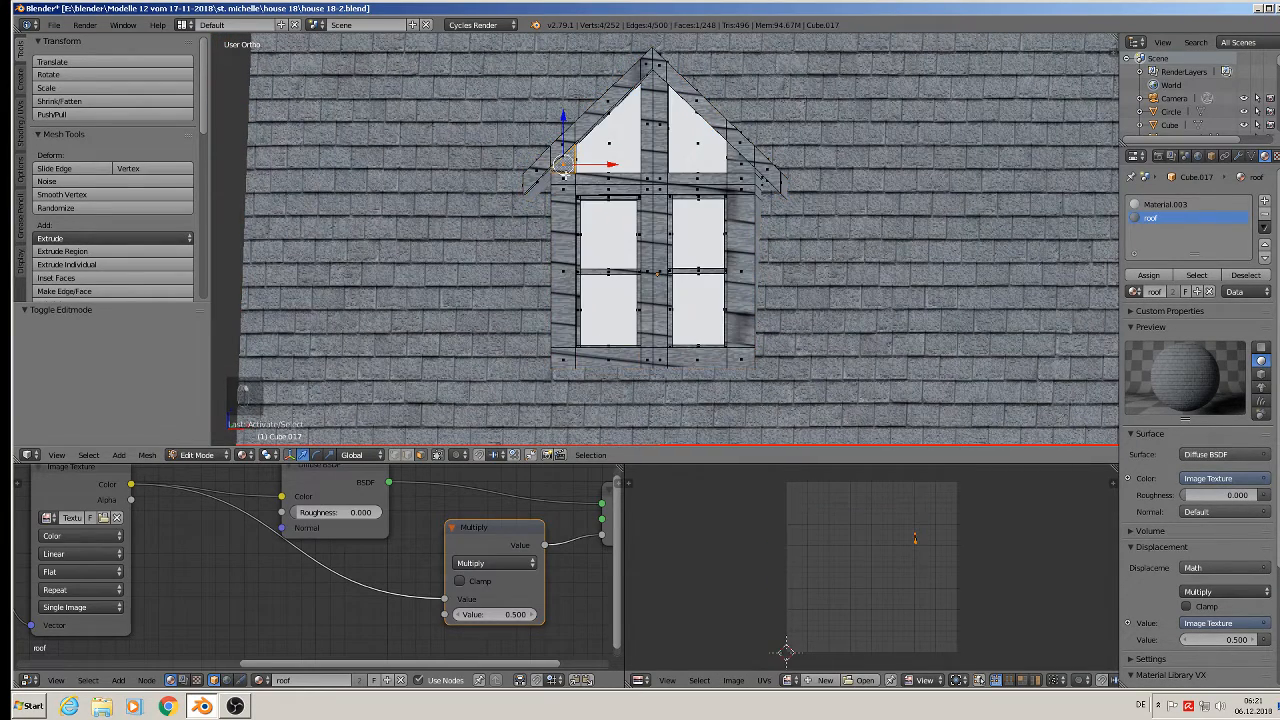
right_click(563, 180, "shift")
right_click(564, 190, "shift")
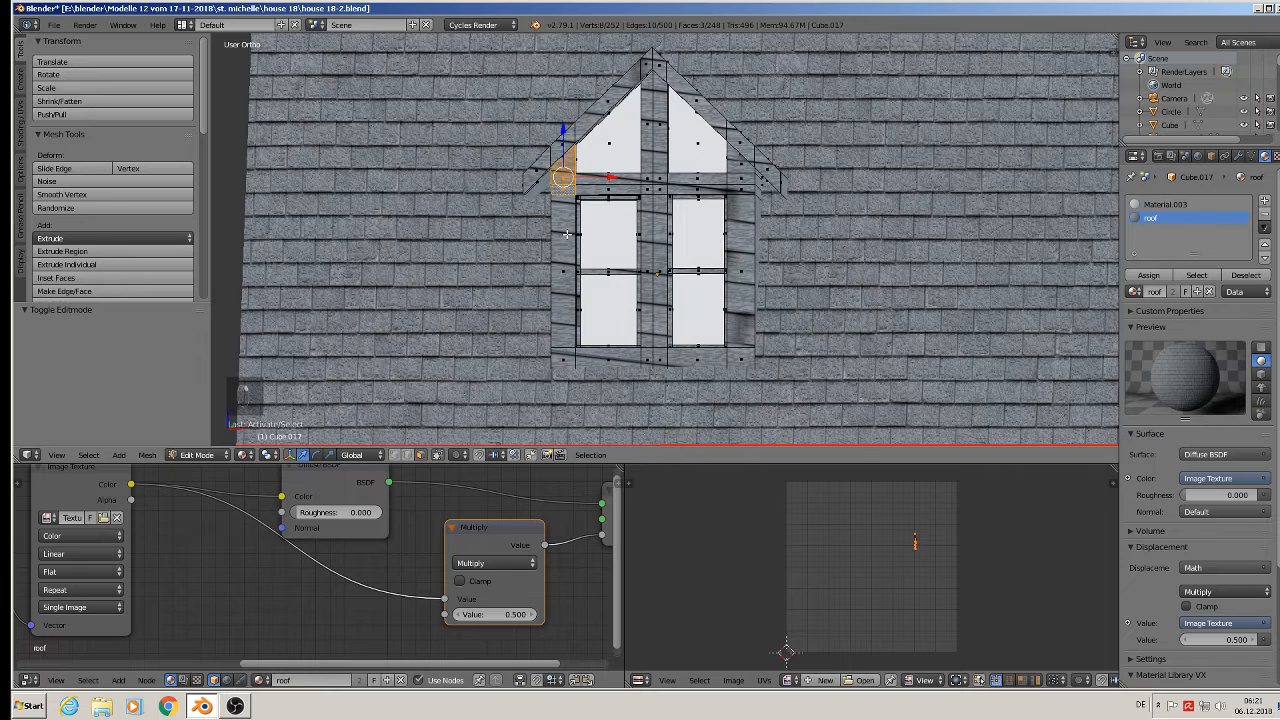
right_click(568, 238, "shift")
right_click(560, 356, "shift")
- Extend the face selection with the sill below the windows, the right vertical strip and the centre post between the lower windows
right_click(598, 360, "shift")
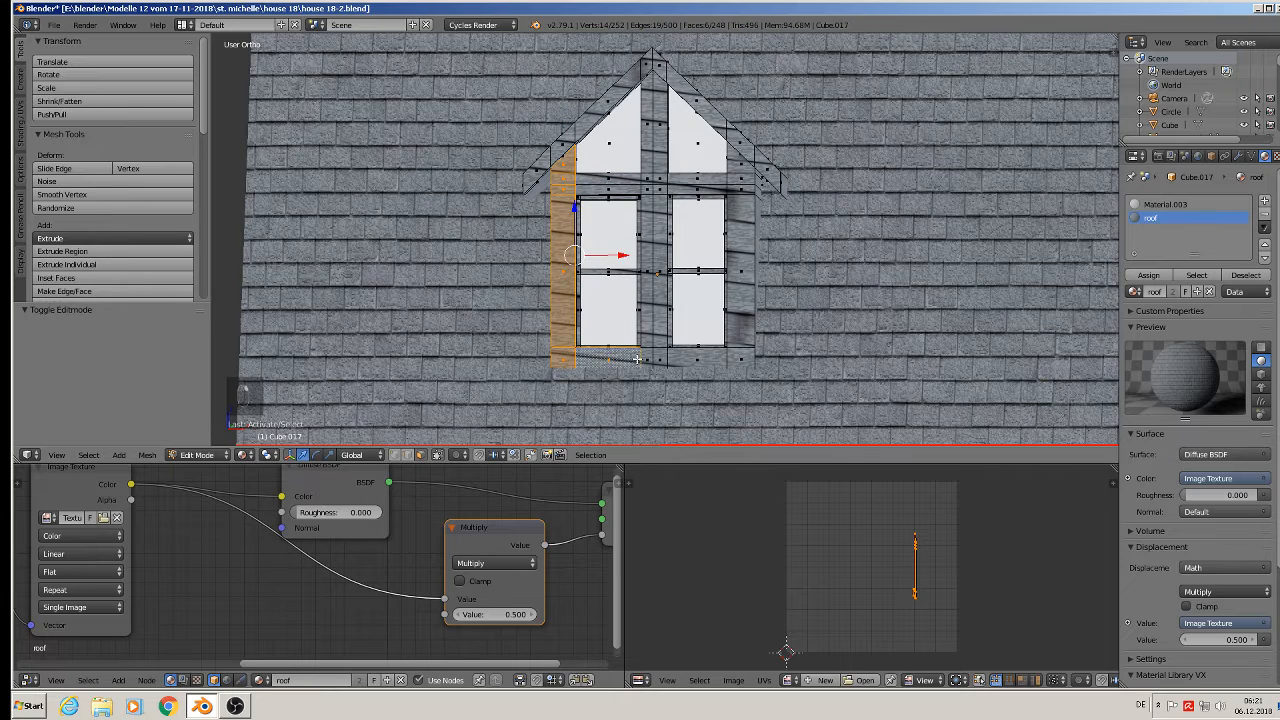
right_click(640, 360, "shift")
right_click(664, 358, "shift")
right_click(694, 356, "shift")
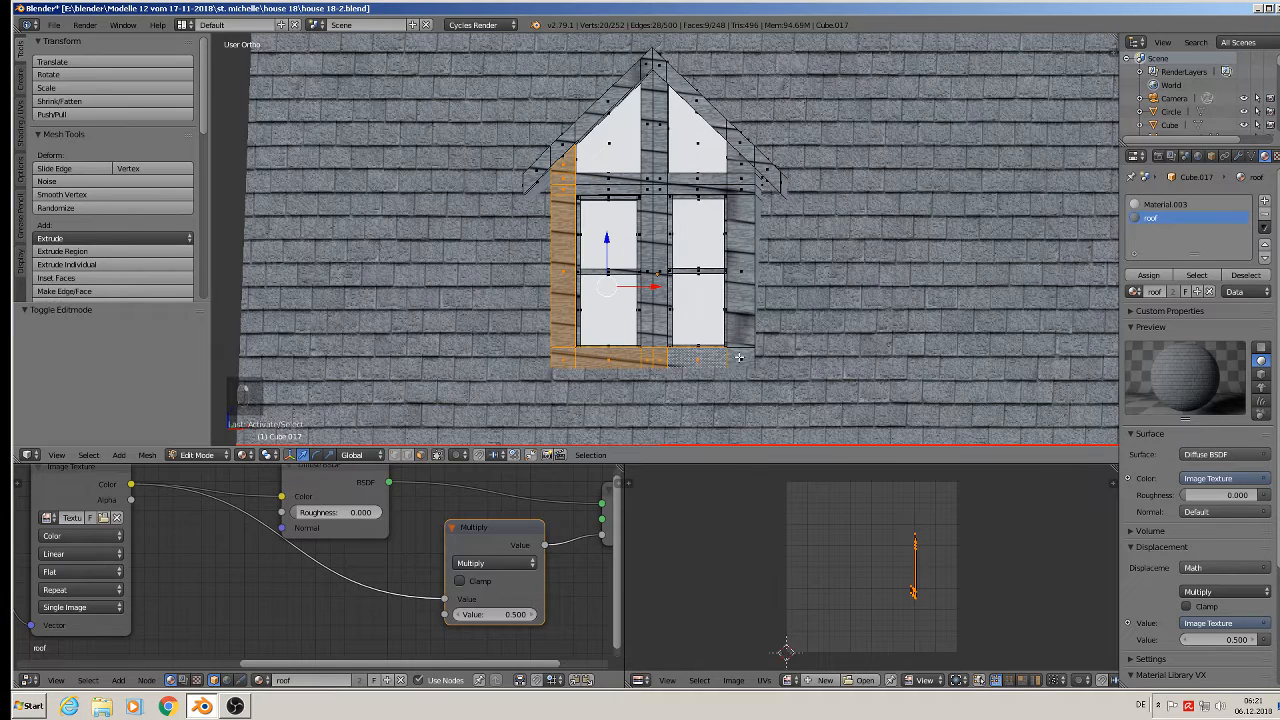
right_click(739, 357, "shift")
right_click(736, 289, "shift")
right_click(655, 272, "shift")
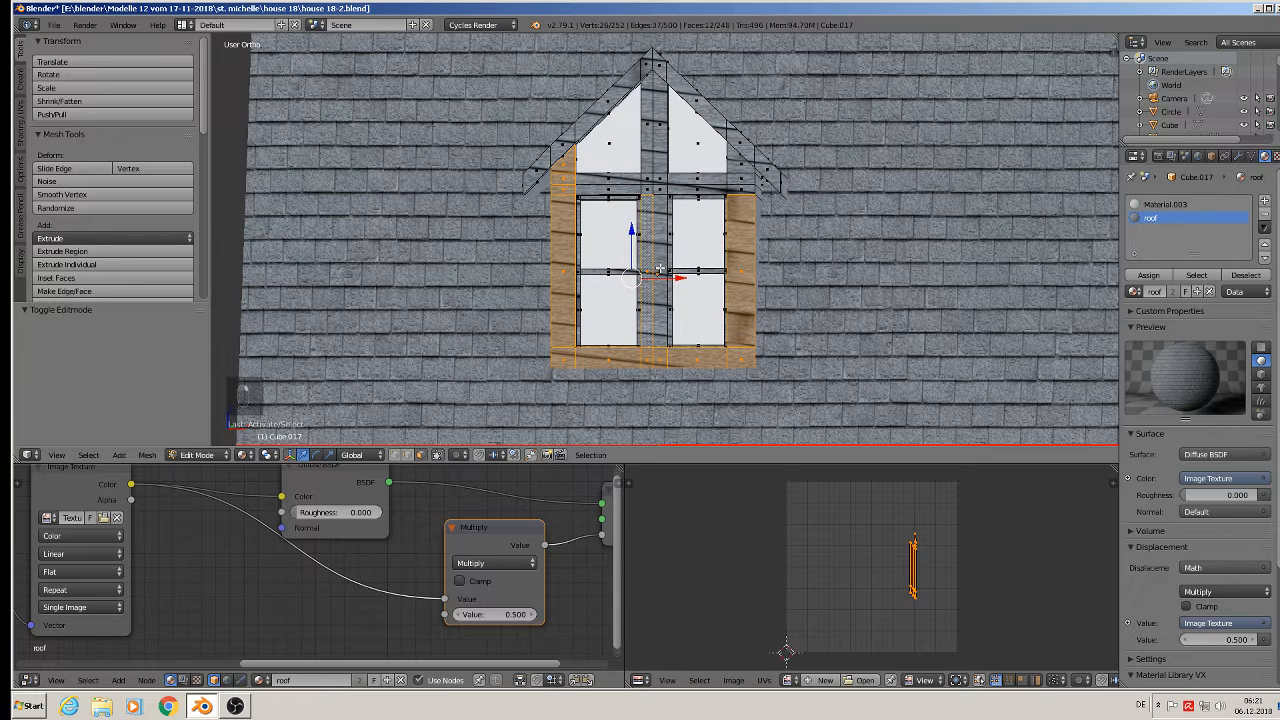
right_click(660, 268, "shift")
- Extend the face selection with the crossbar above the windows, the gable's centre post and the front wall's upper right corner faces
right_click(609, 188, "shift")
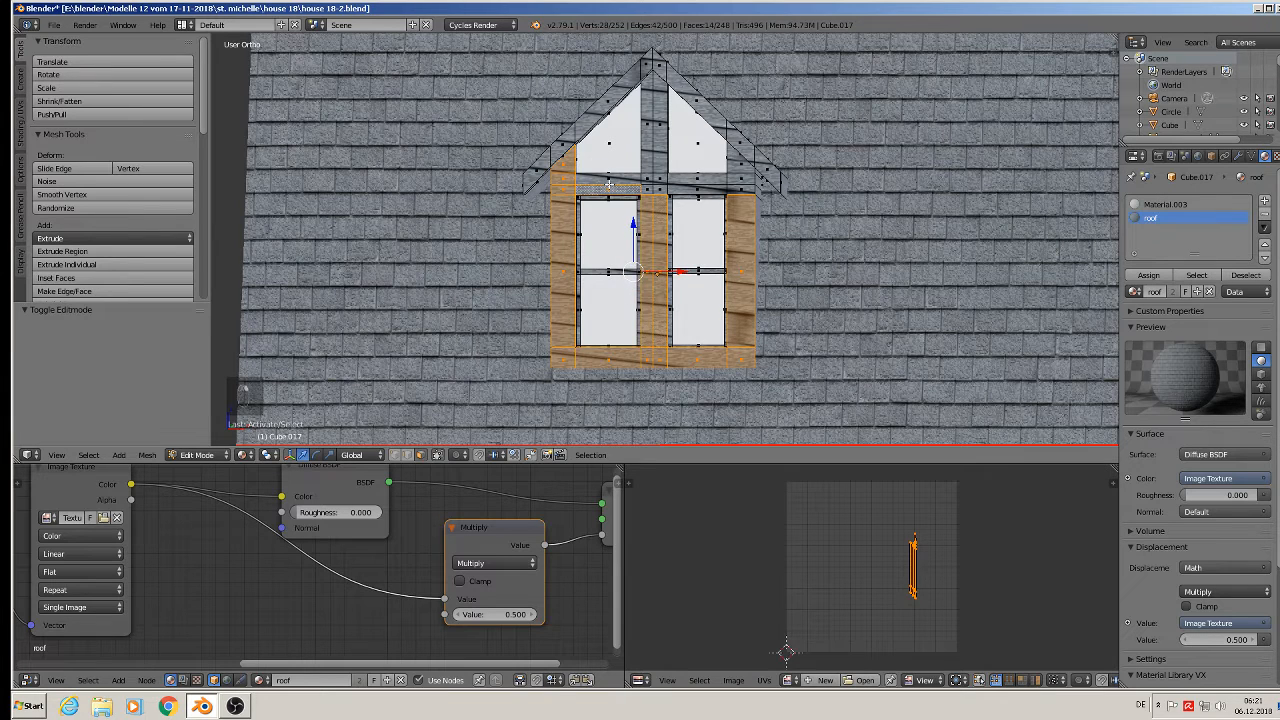
right_click(617, 180, "shift")
right_click(646, 140, "shift")
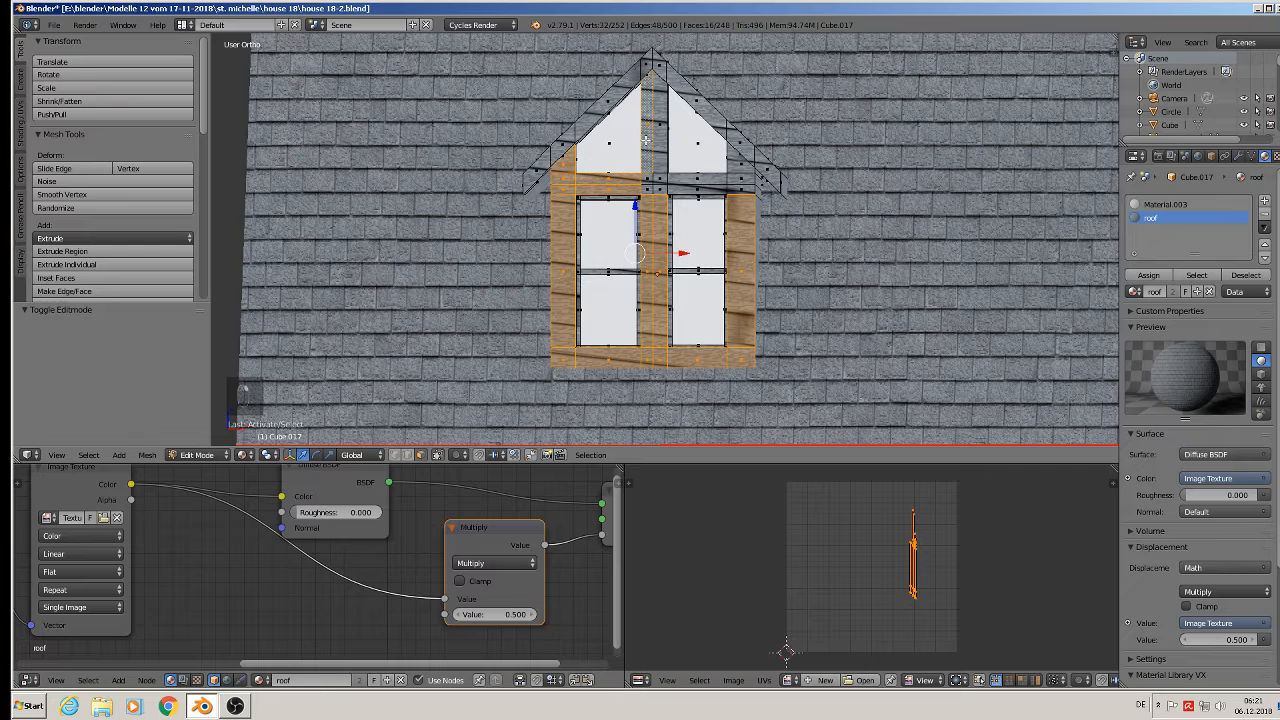
right_click(660, 134, "shift")
right_click(648, 182, "shift")
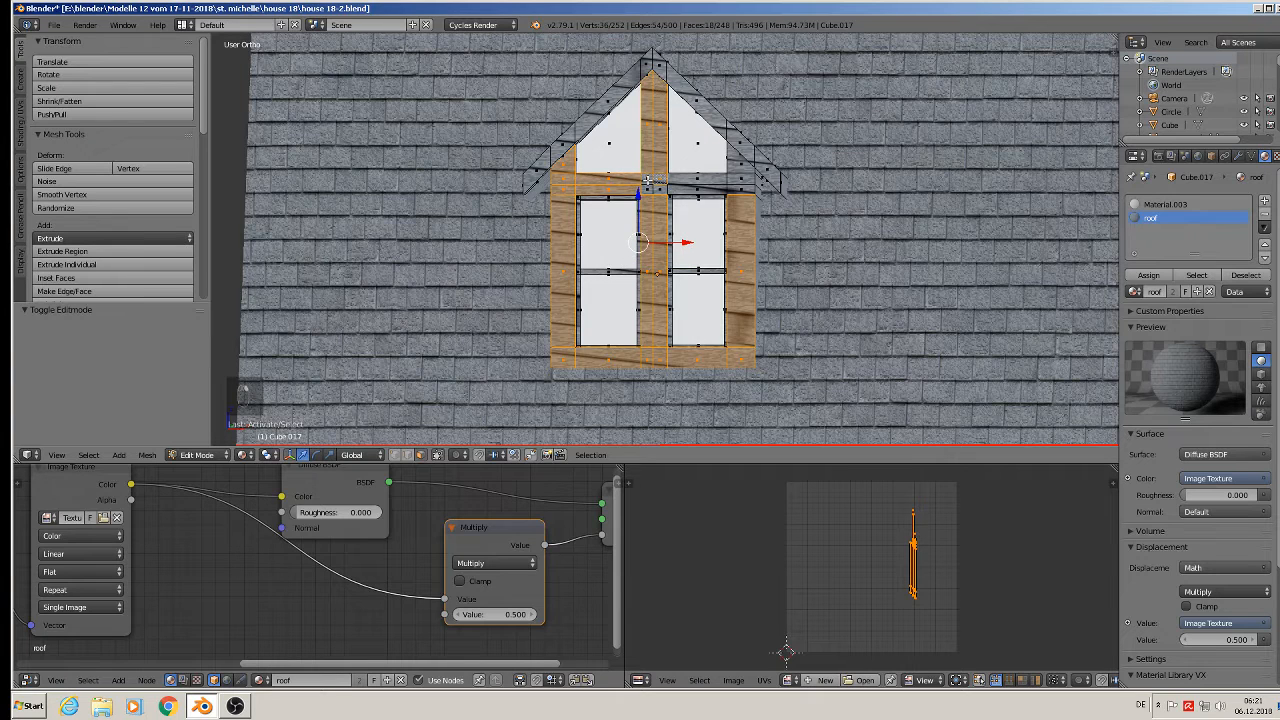
right_click(650, 188, "shift")
right_click(660, 189, "shift")
right_click(692, 178, "shift")
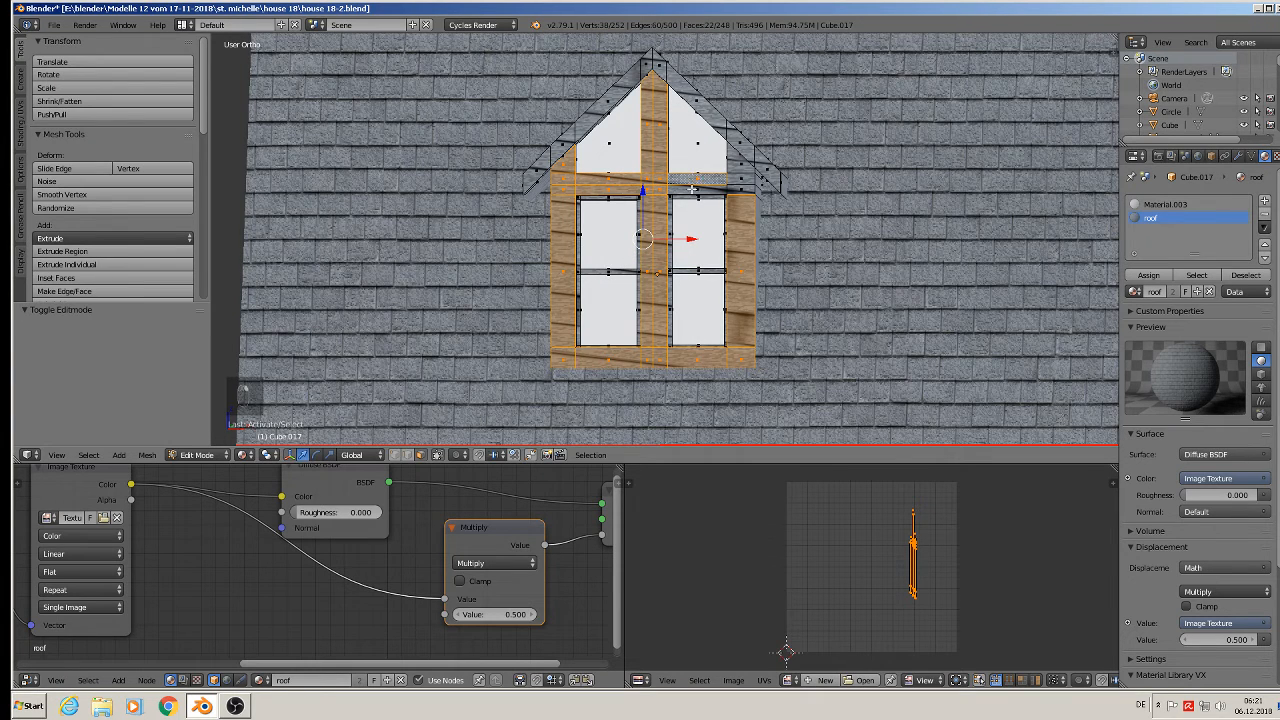
right_click(705, 182, "shift")
right_click(728, 181, "shift")
right_click(741, 179, "shift")
right_click(743, 177, "shift")
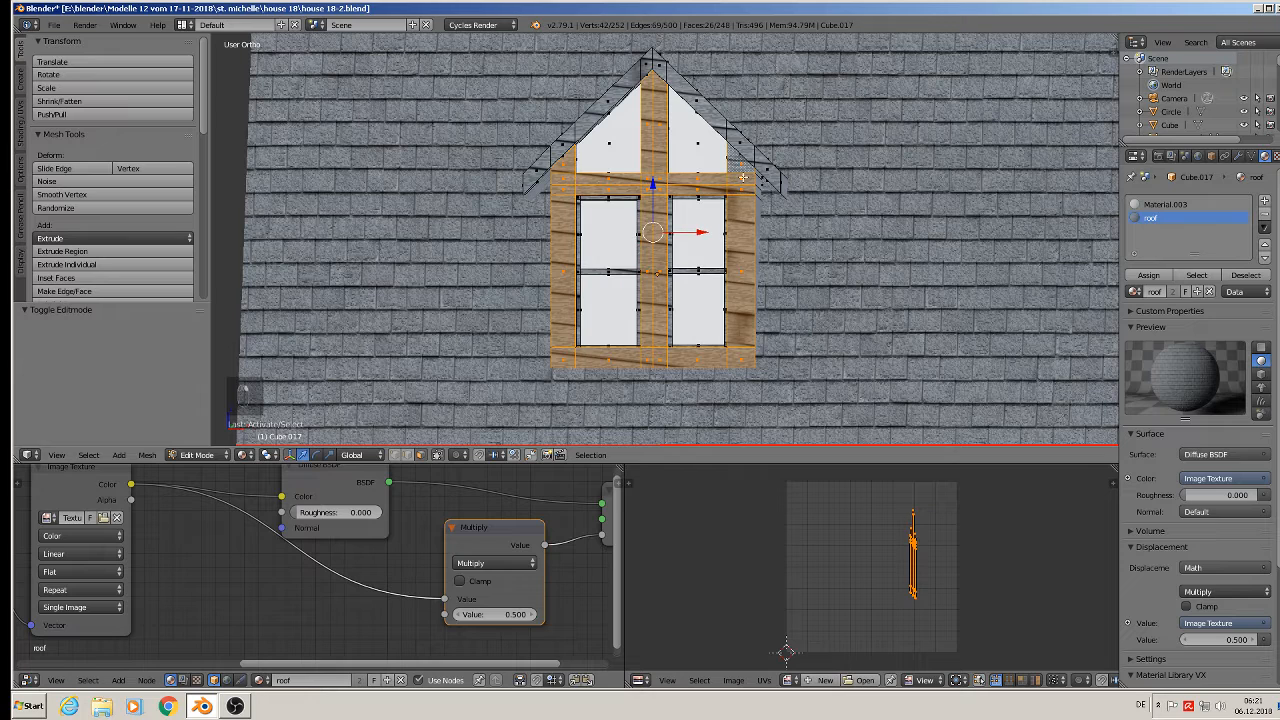
- Project the selected front wall faces' UVs from the front view and scale them up by about 1.76
key("u")
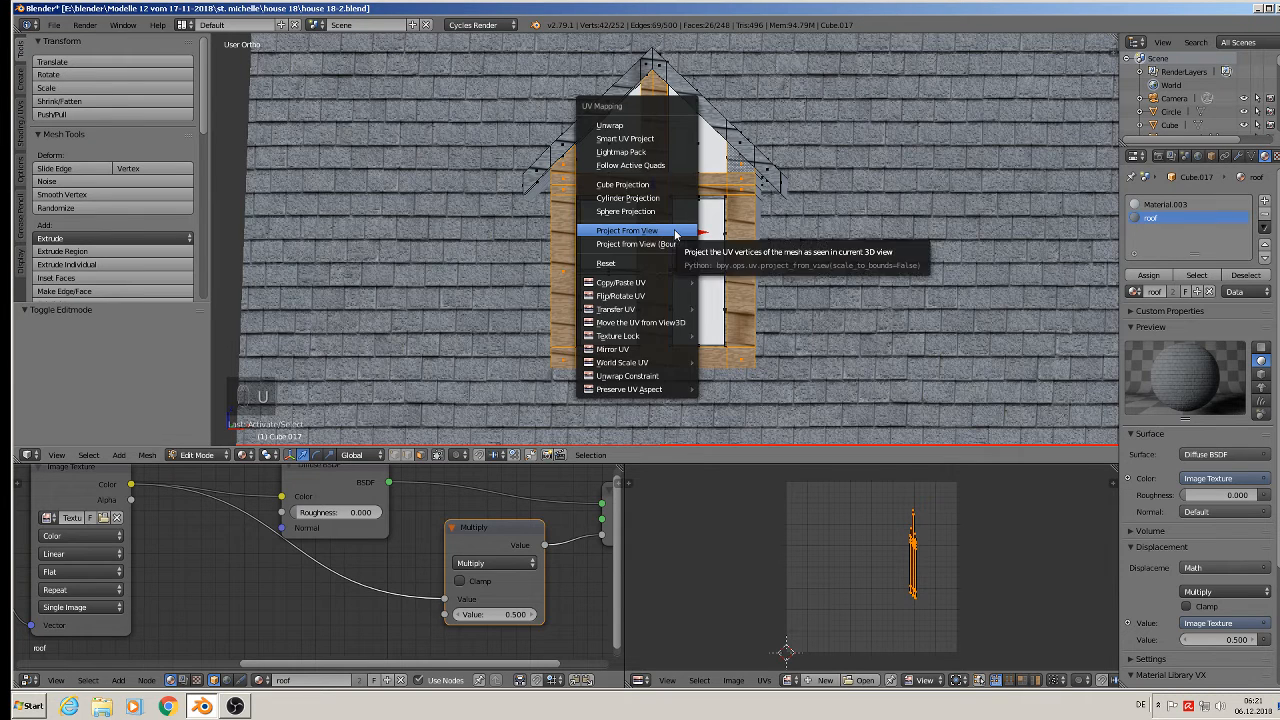
left_click(660, 229)
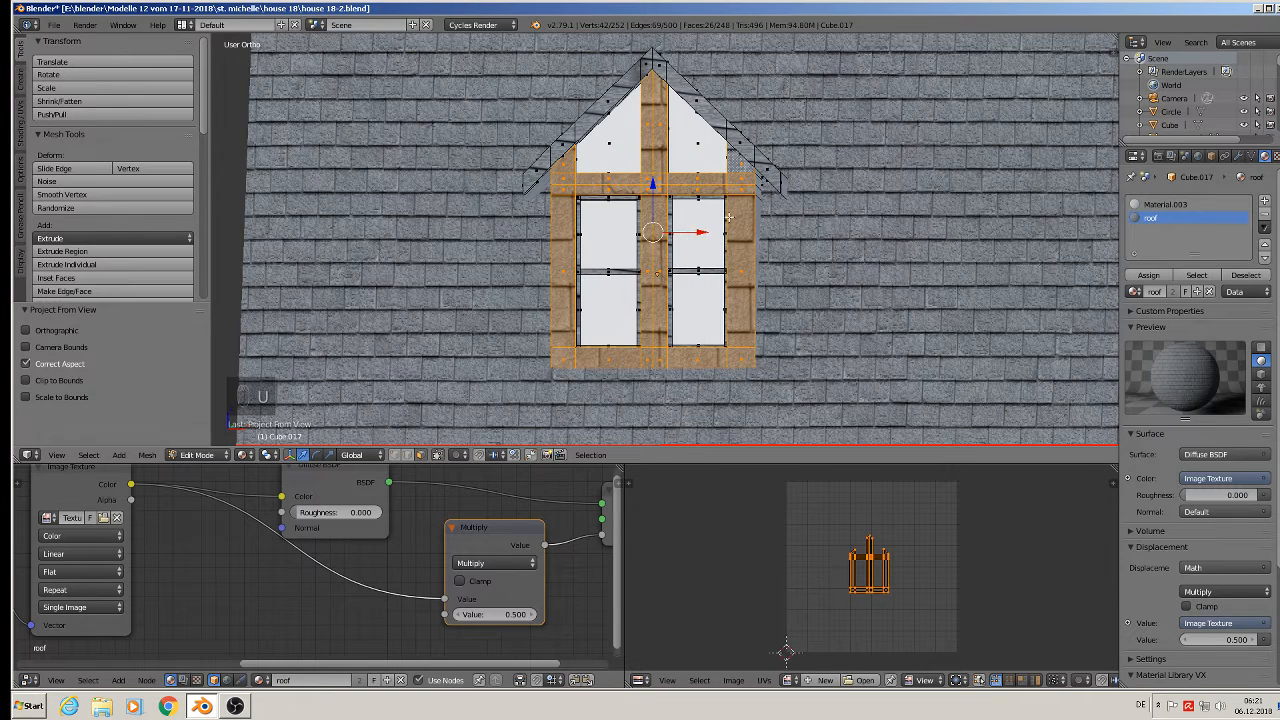
key("s")
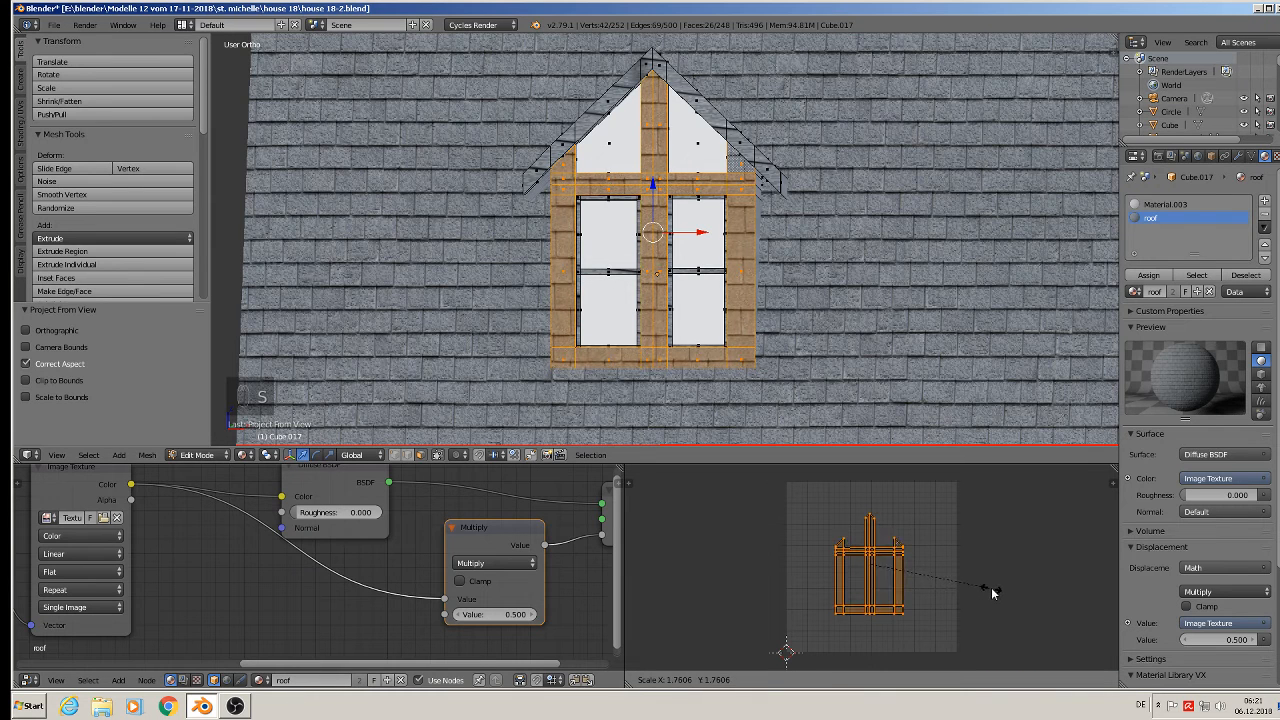
left_click(988, 591)
key("Tab")
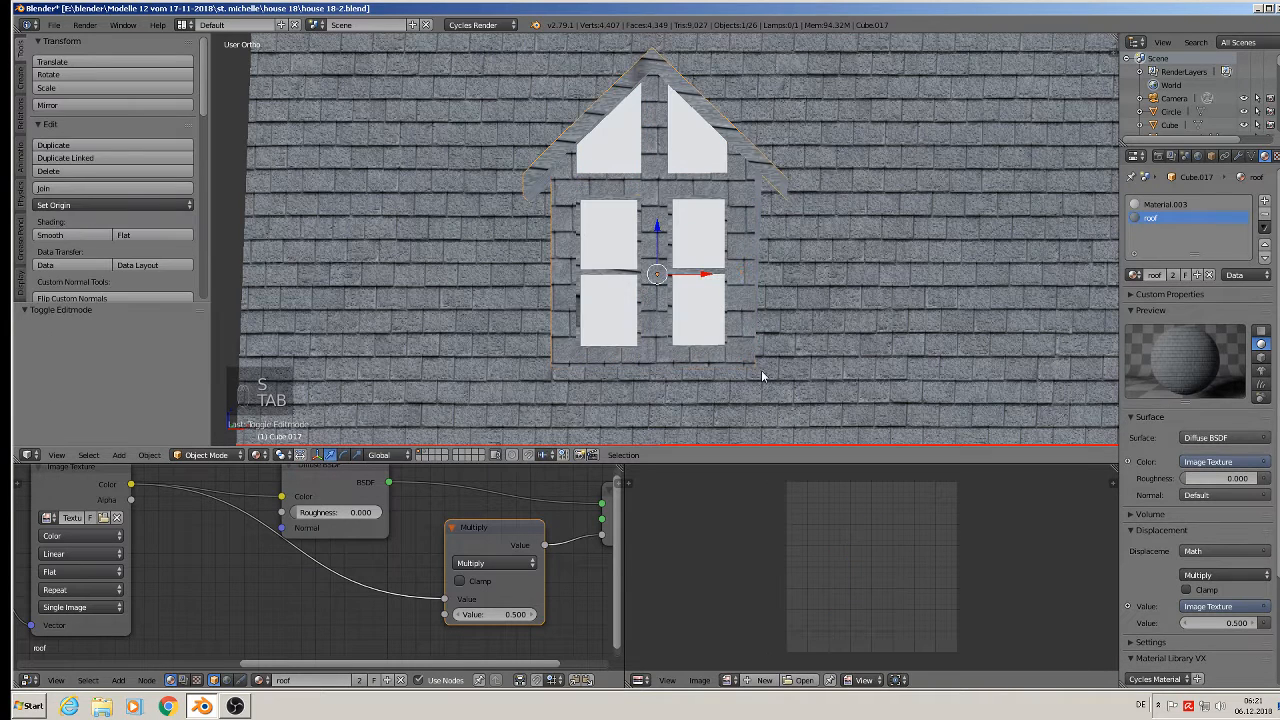
- Shift the front wall's UVs by 0.027 in X and -0.016 in Y, and narrow them along X to about 0.96
key("Tab")
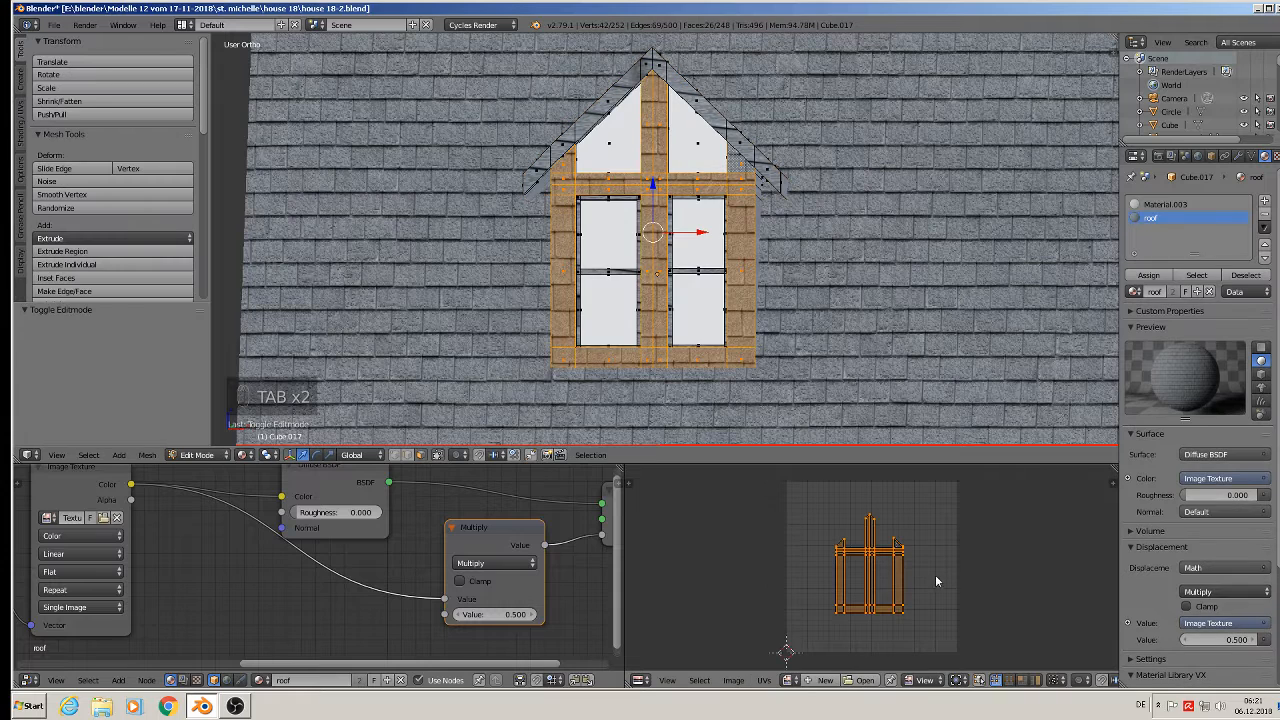
key("g")
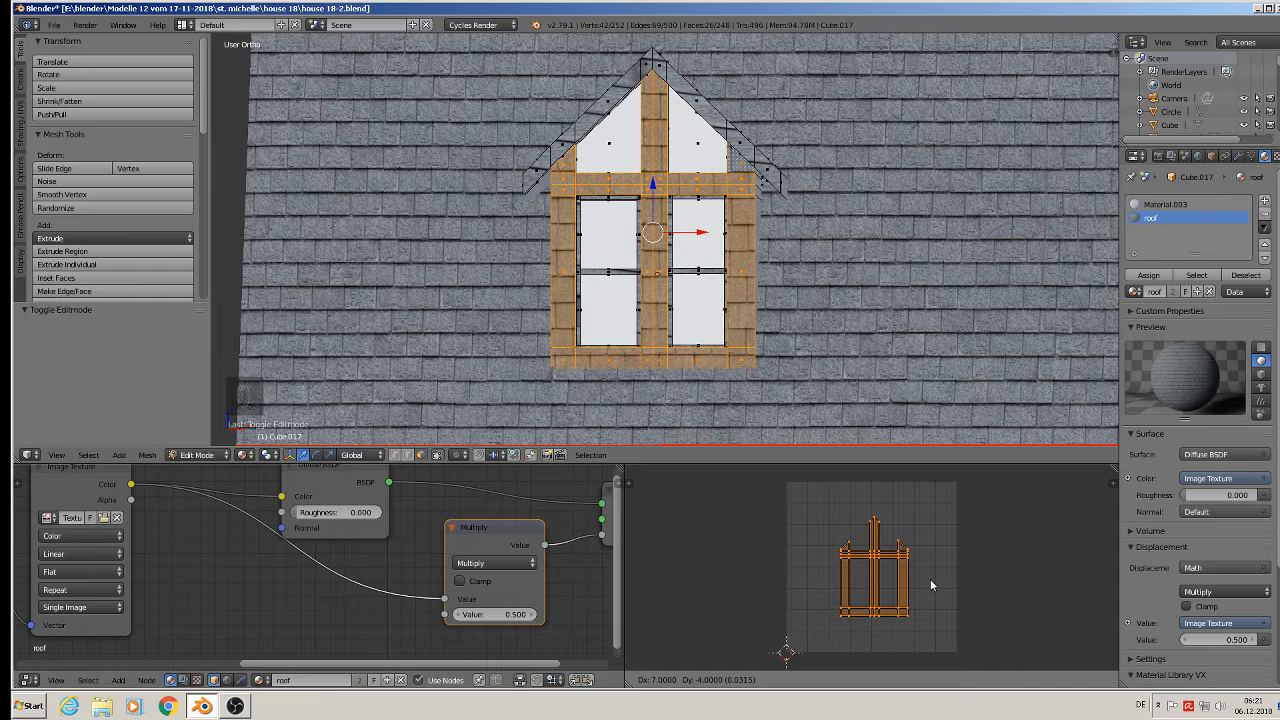
left_click(930, 579)
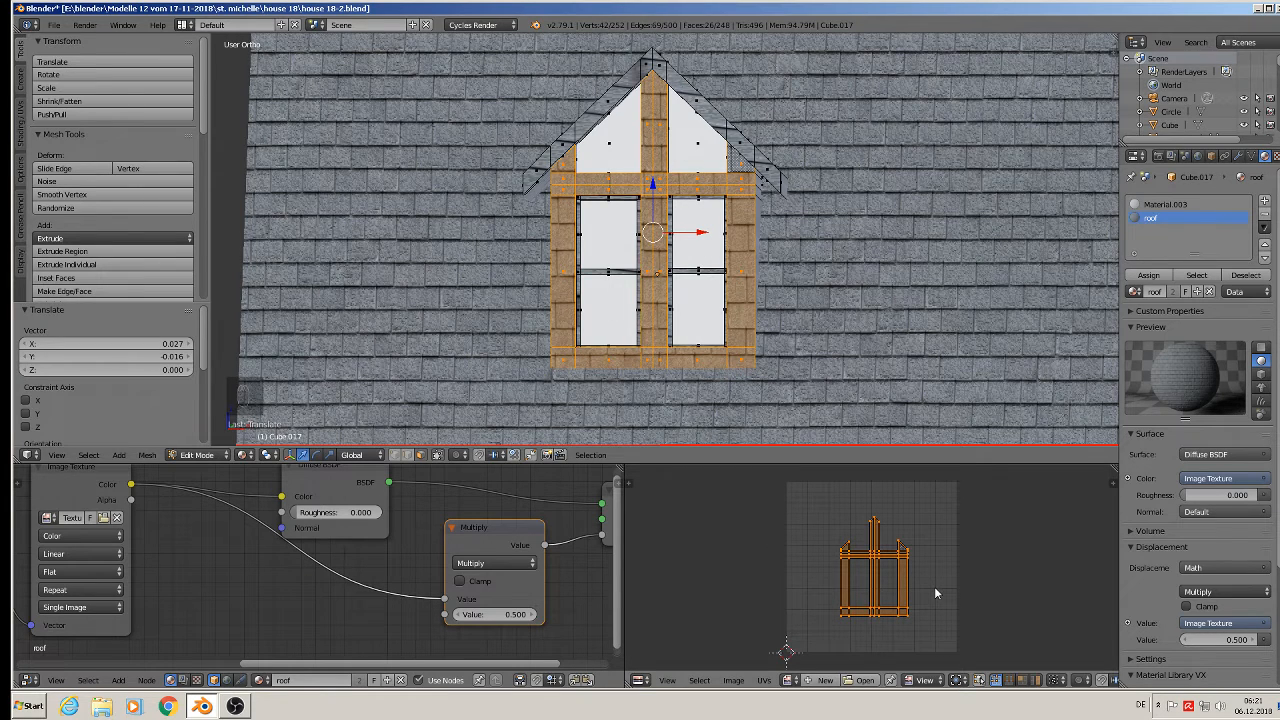
key("s")
key("x")
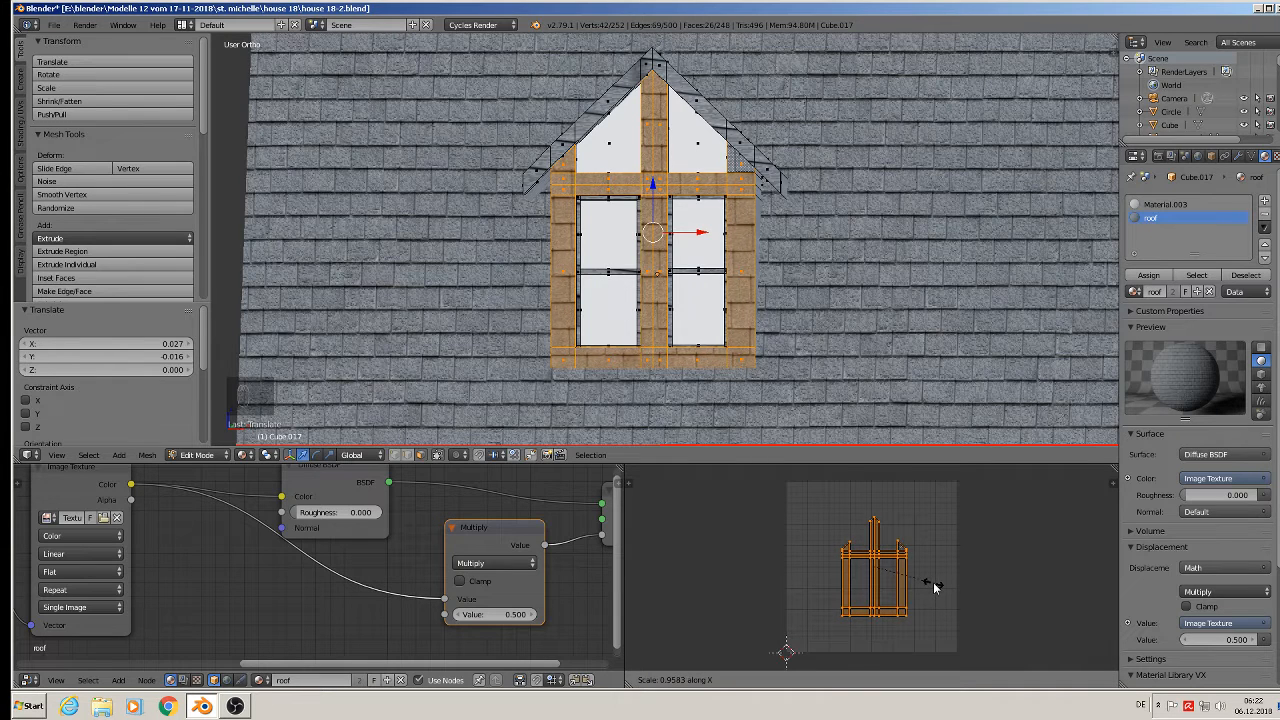
left_click(932, 585)
key("Tab")
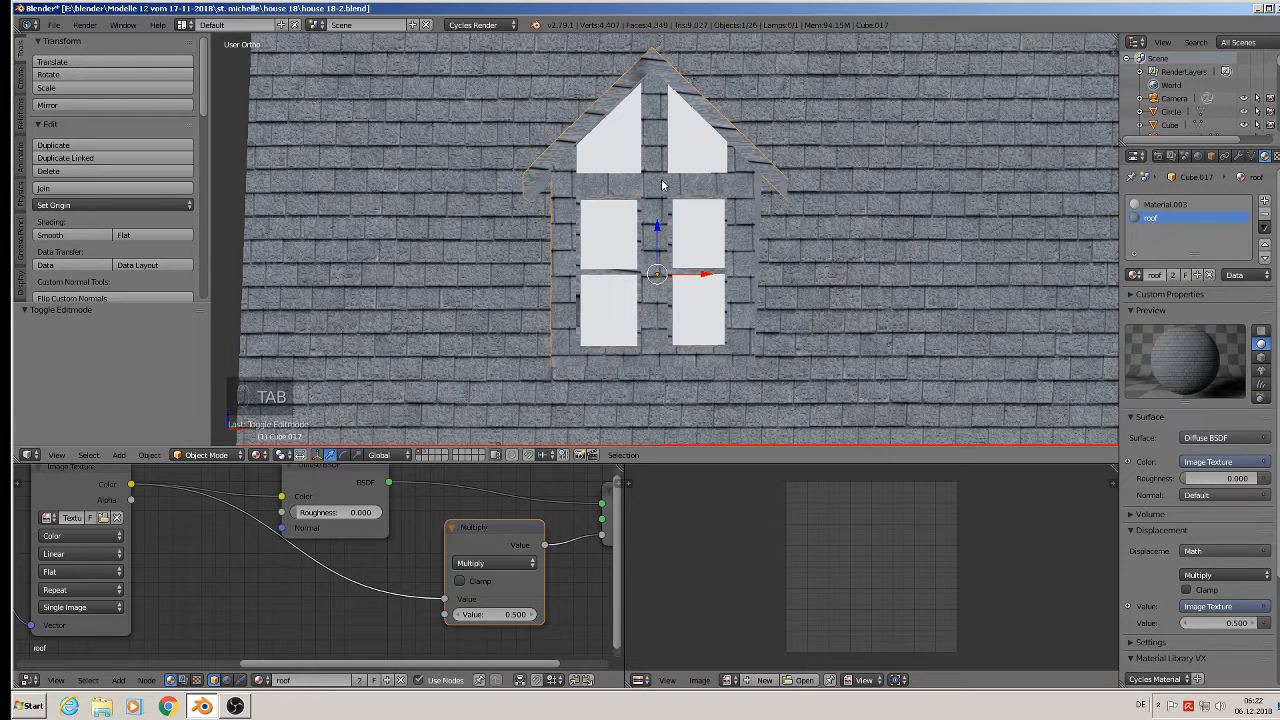
- Select the four front faces of the dormer gable's left roof trim in Edit Mode
key("Tab")
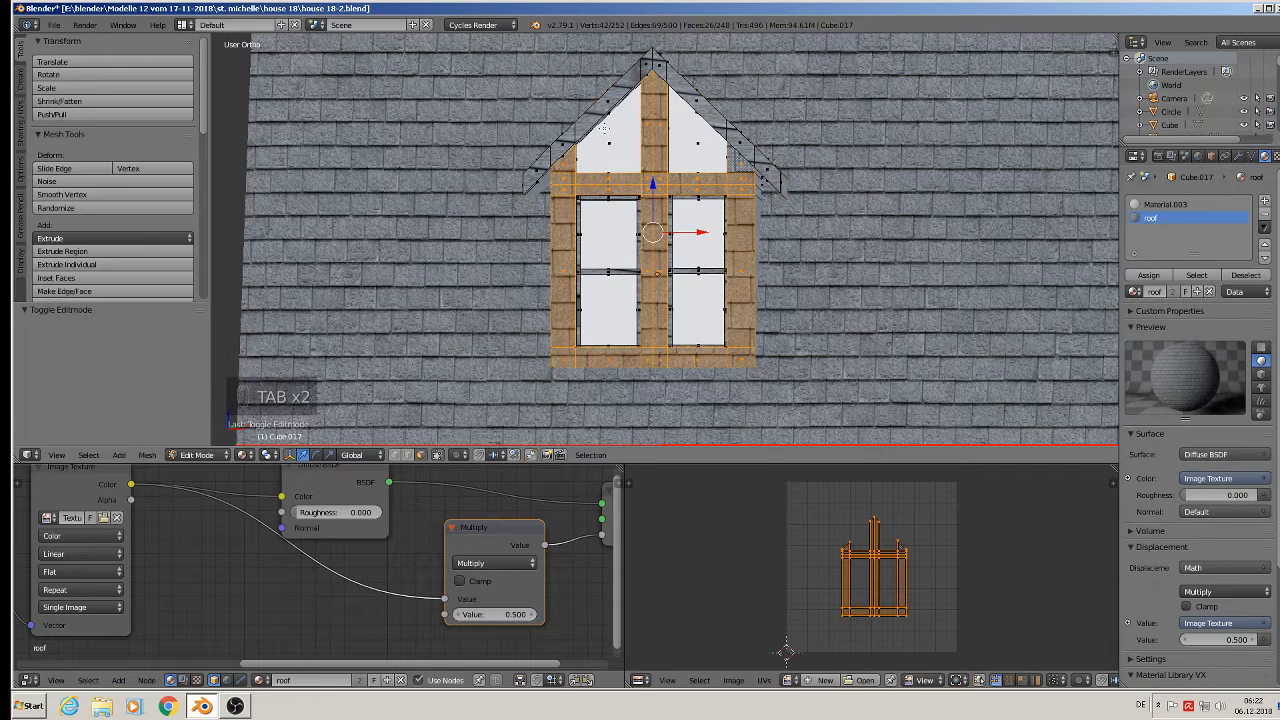
right_click(536, 166)
right_click(564, 144, "shift")
right_click(606, 99, "shift")
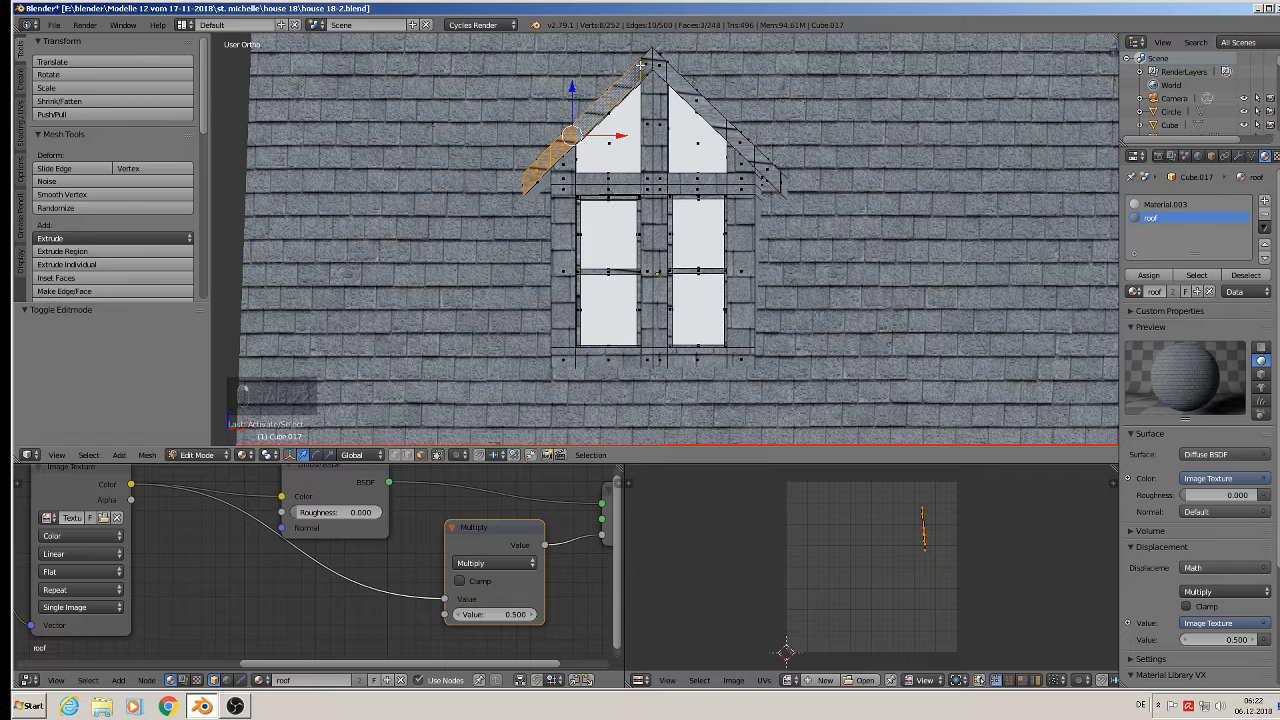
right_click(645, 64, "shift")
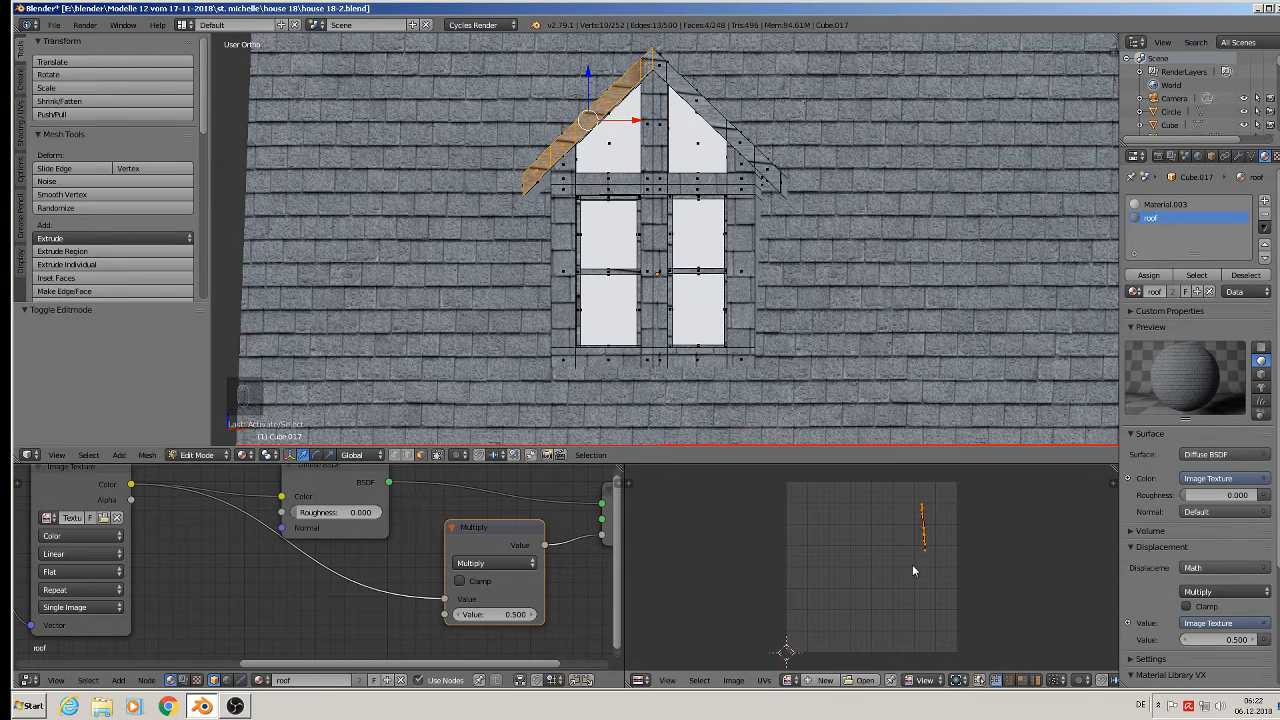
- Project the left gable trim's UVs from the front view and rotate them by 41.4°
key("u")
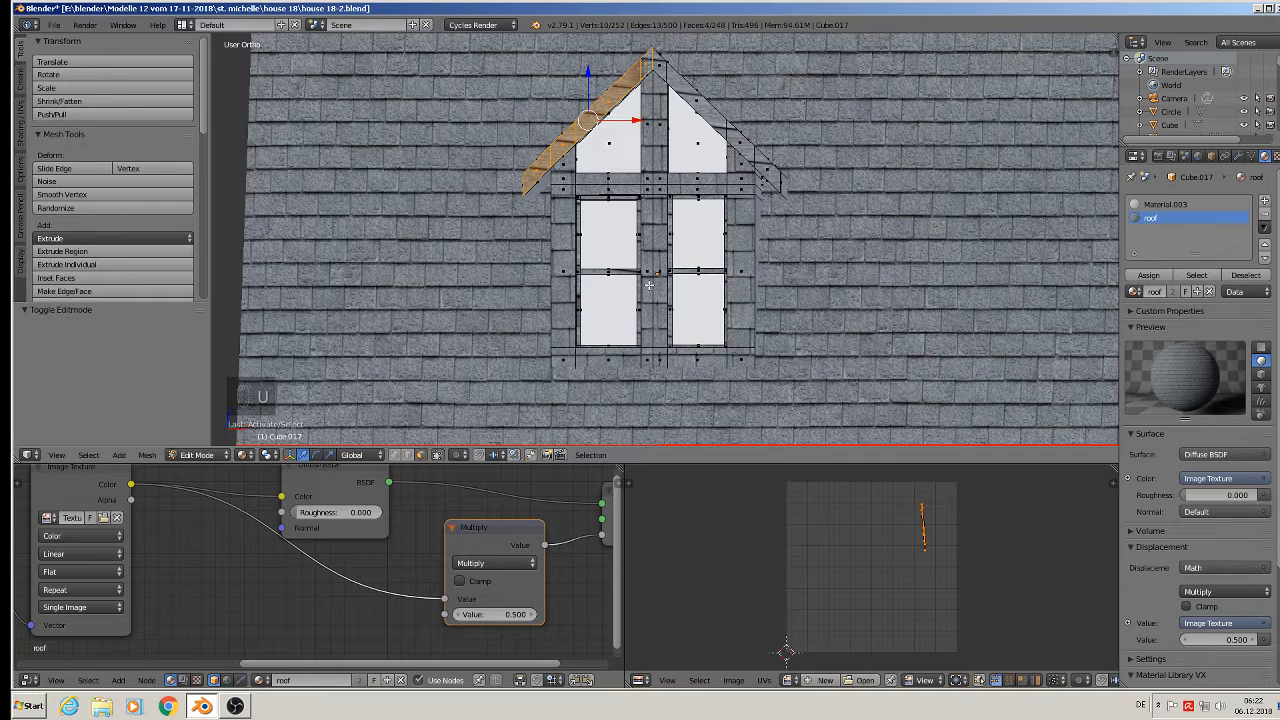
key("u")
left_click(649, 287)
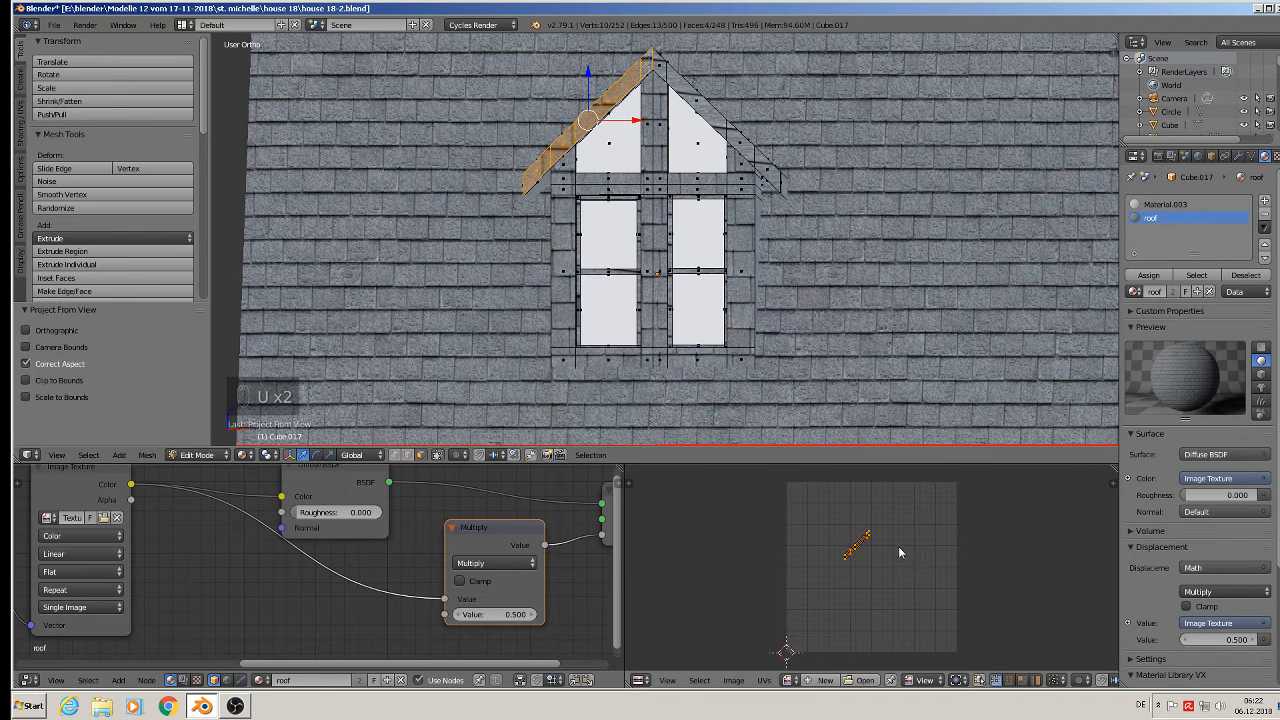
scroll(899, 552, "up", 2)
key("r")
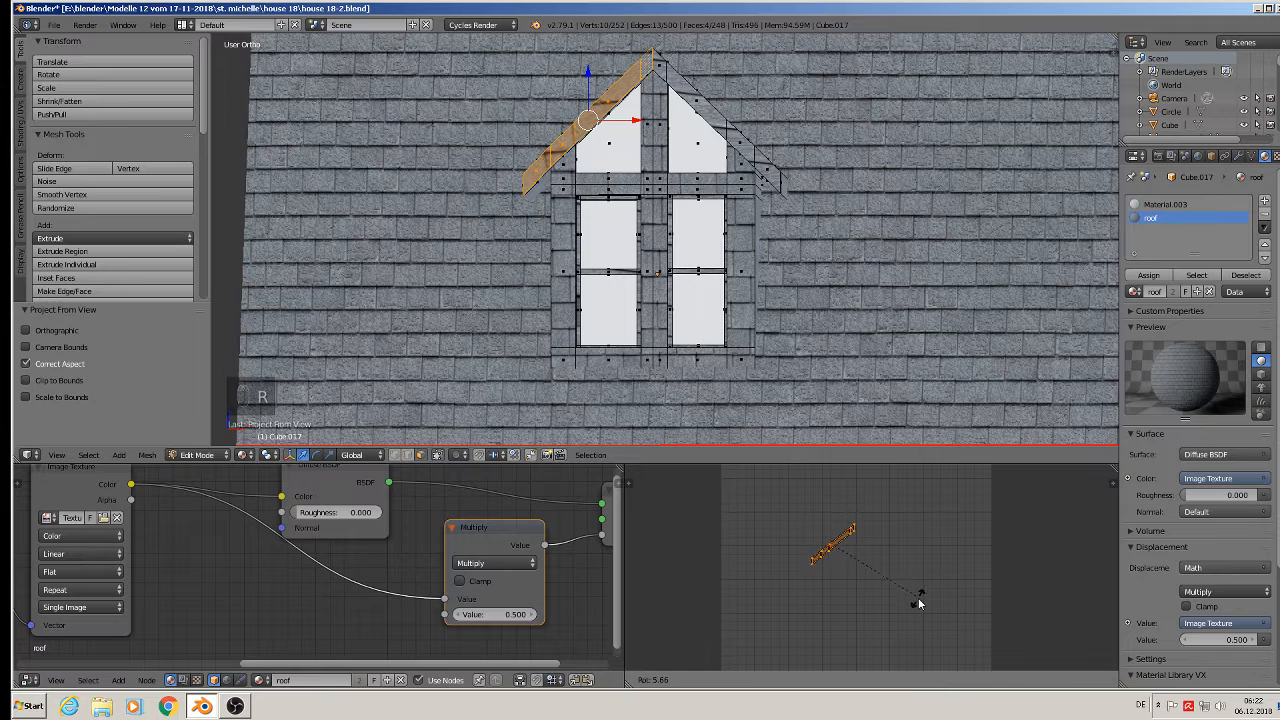
left_click(885, 672)
- Select the front faces of the gable's right roof trim and project their UVs from the front view
right_click(658, 66)
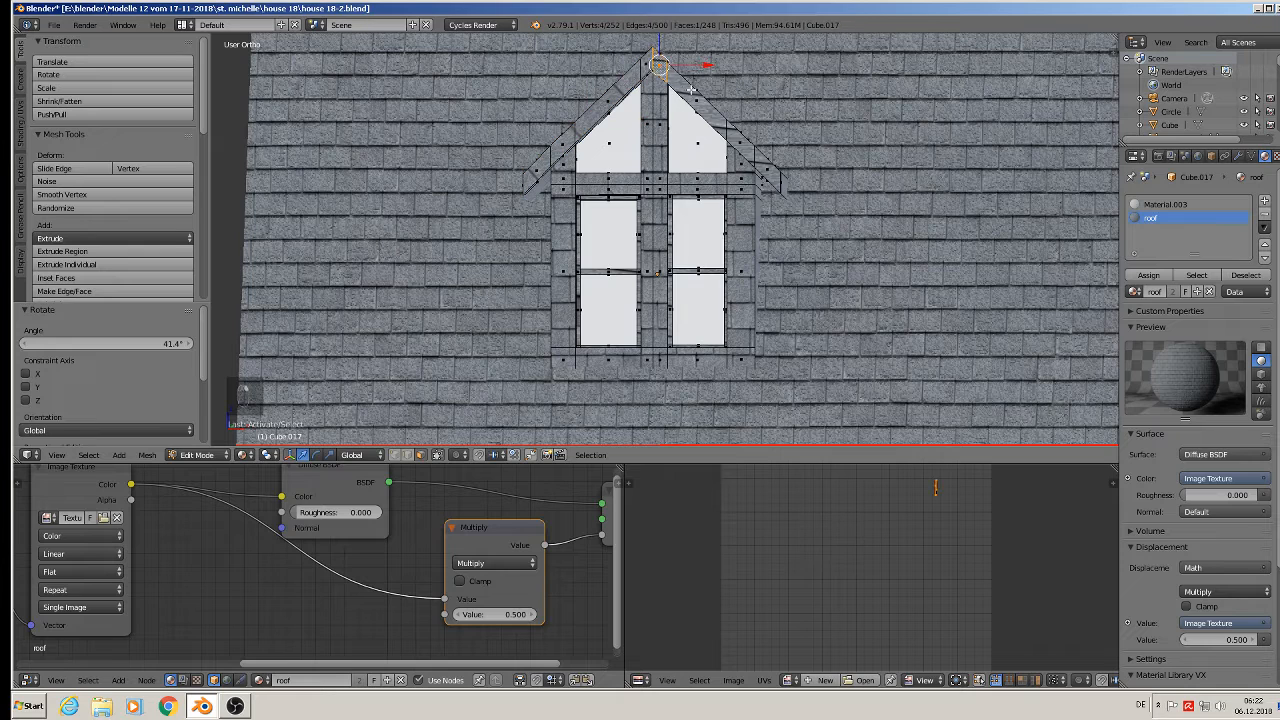
right_click(748, 150, "shift")
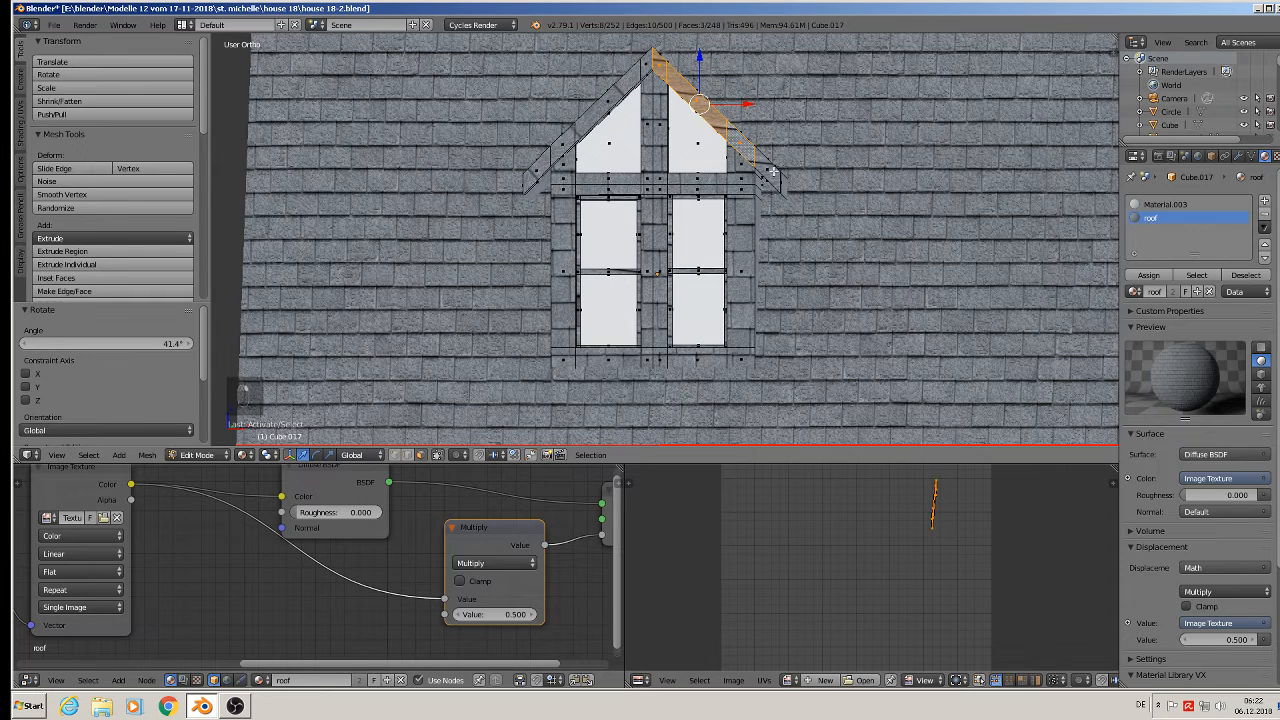
right_click(775, 176, "shift")
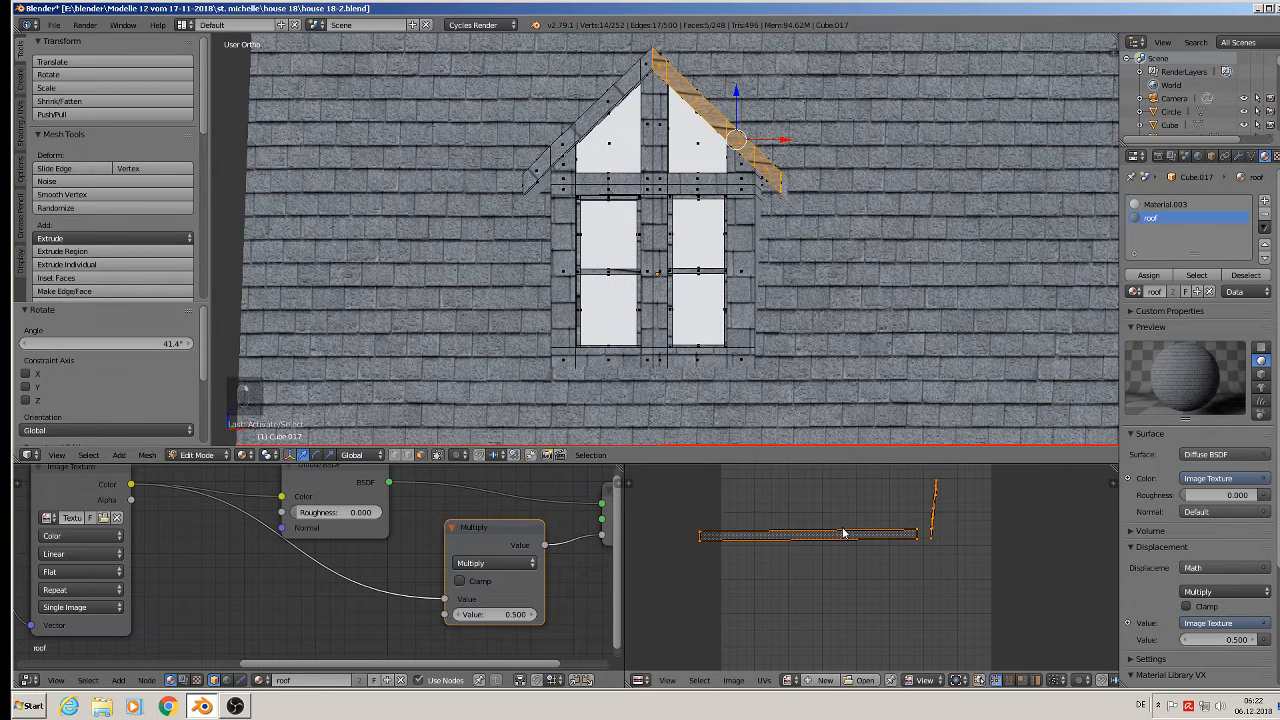
key("u")
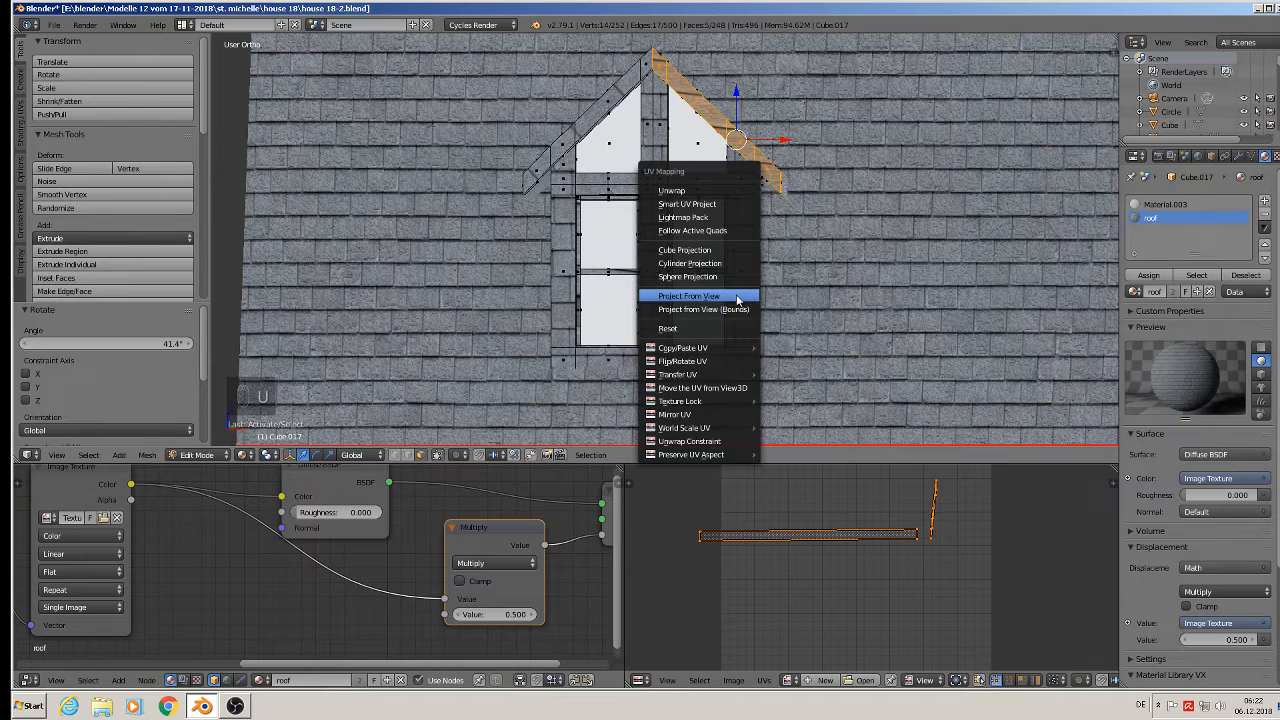
left_click(738, 299)
- Rotate the right gable trim's UVs by -40.6° and scale them up by 1.705
key("r")
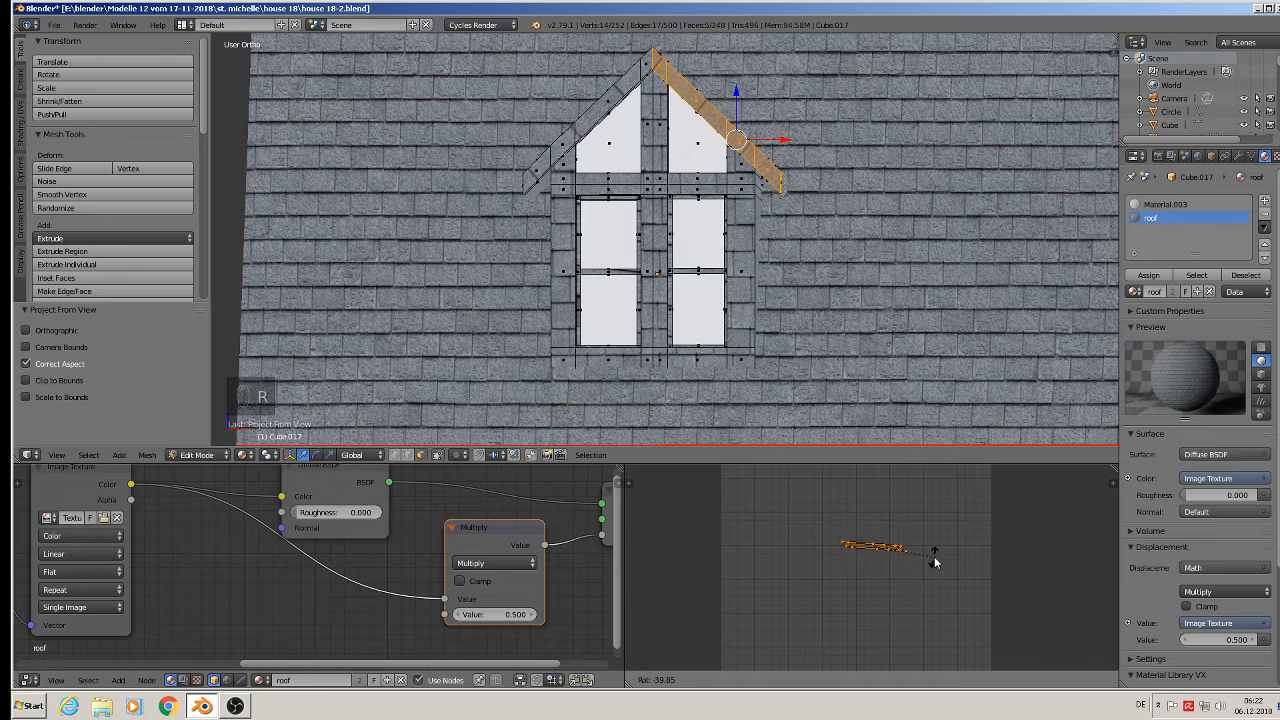
left_click(934, 563)
key("s")
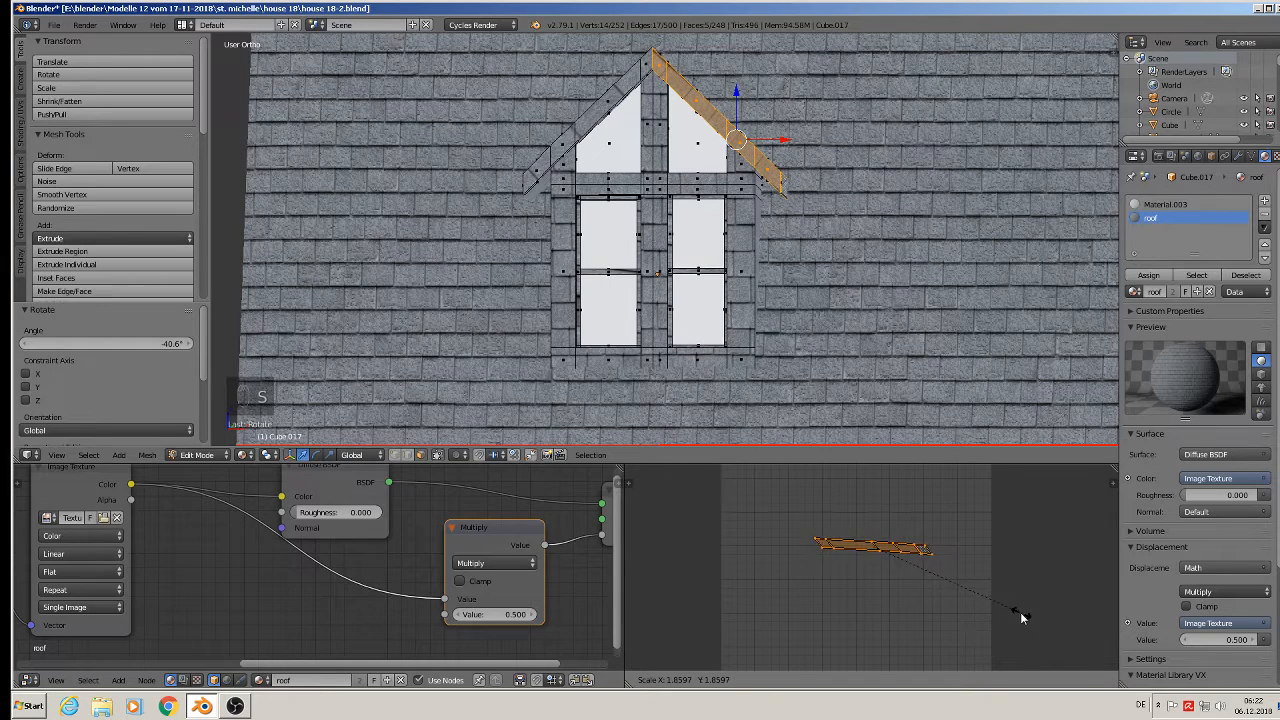
left_click(992, 600)
- Reselect the gable's left trim faces, scale their UVs up by about 1.64 and leave Edit Mode
right_click(646, 72)
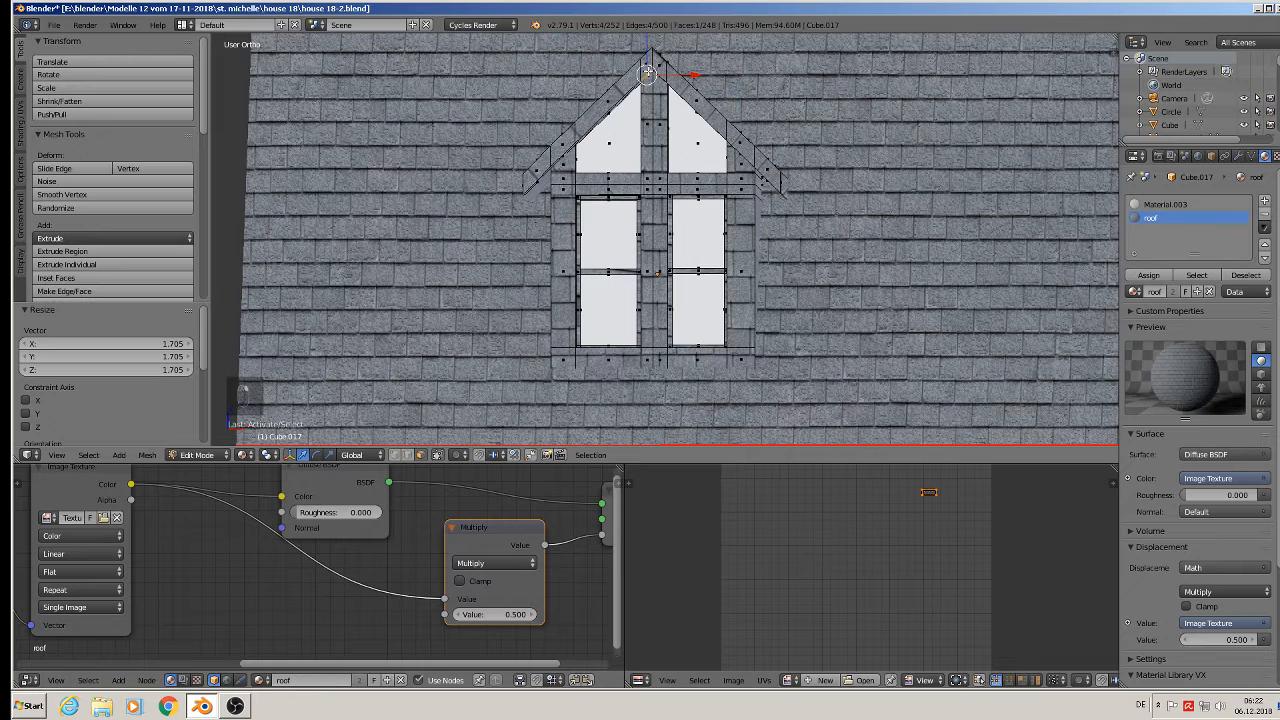
right_click(648, 69)
right_click(630, 89, "shift")
right_click(558, 150, "shift")
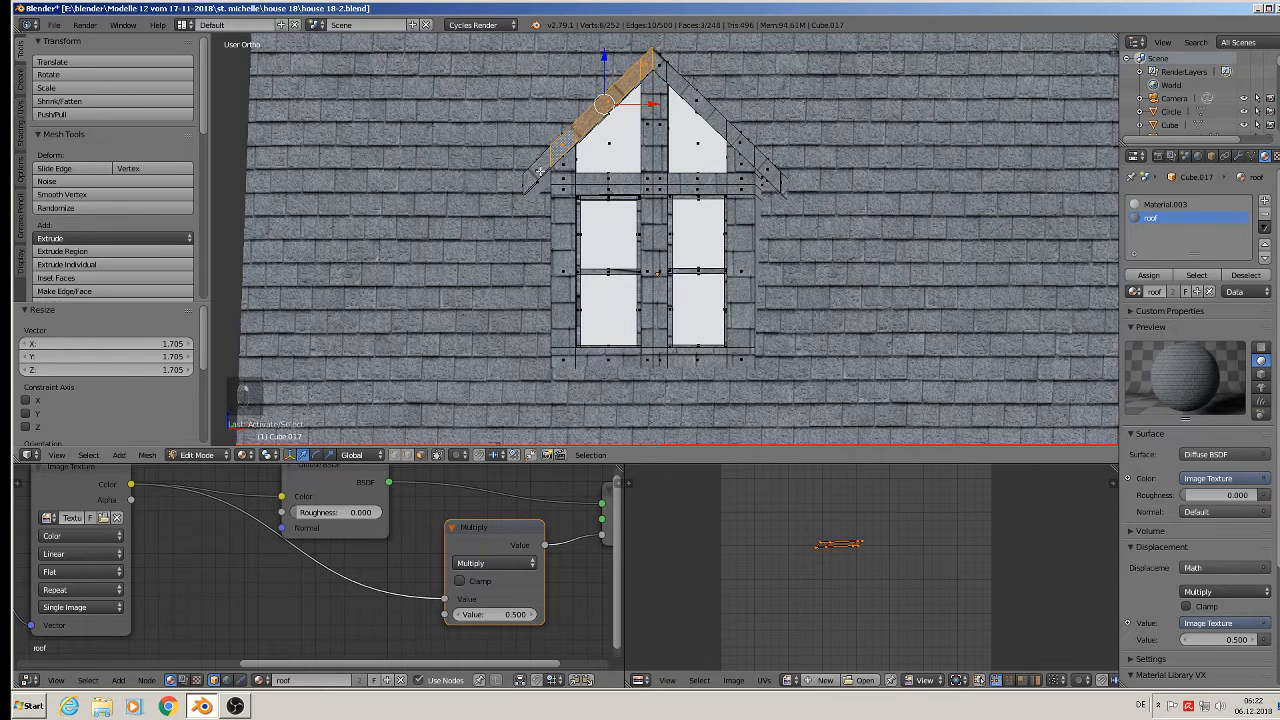
right_click(535, 178, "shift")
key("s")
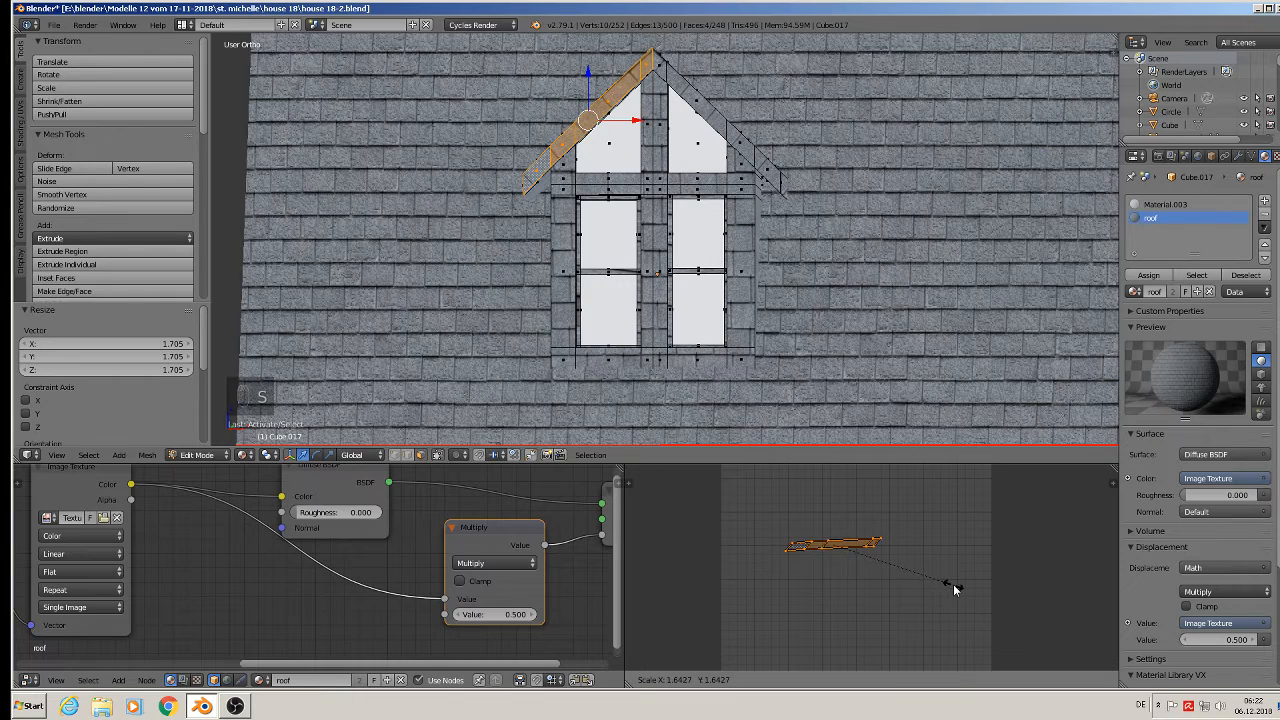
left_click(951, 584)
key("Tab")
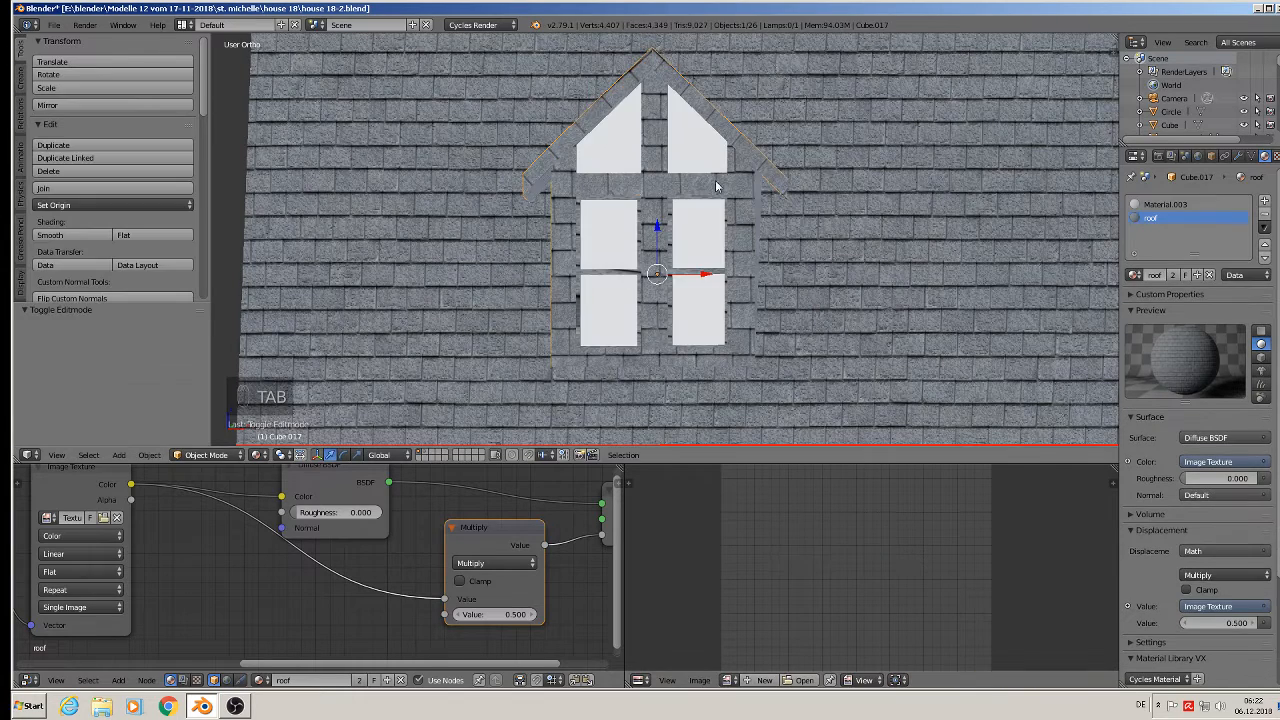
- Select the gable's left window face in Edit Mode and darken the colour of Material.003 to a grey of about 0.26
middle_click_drag(711, 163, 506, 260)
scroll(795, 253, "down", 2)
scroll(605, 295, "up", 1)
scroll(506, 260, "up", 6)
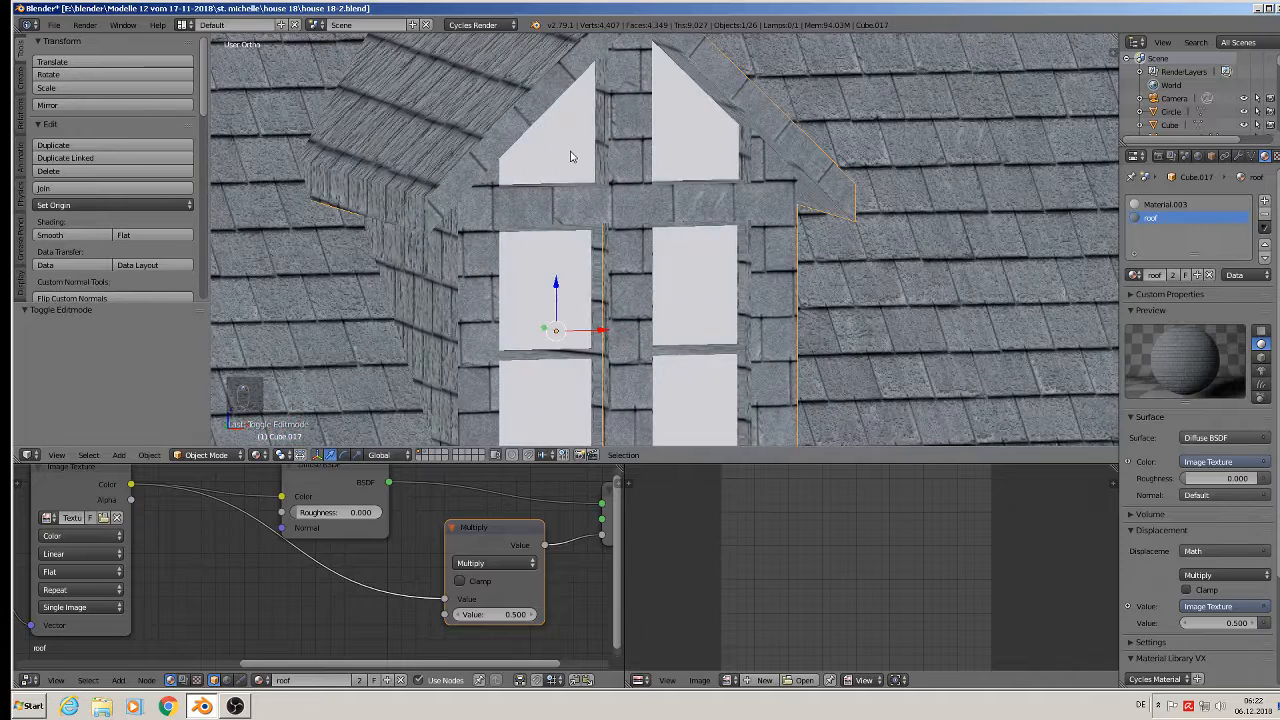
key("Tab")
right_click(551, 147)
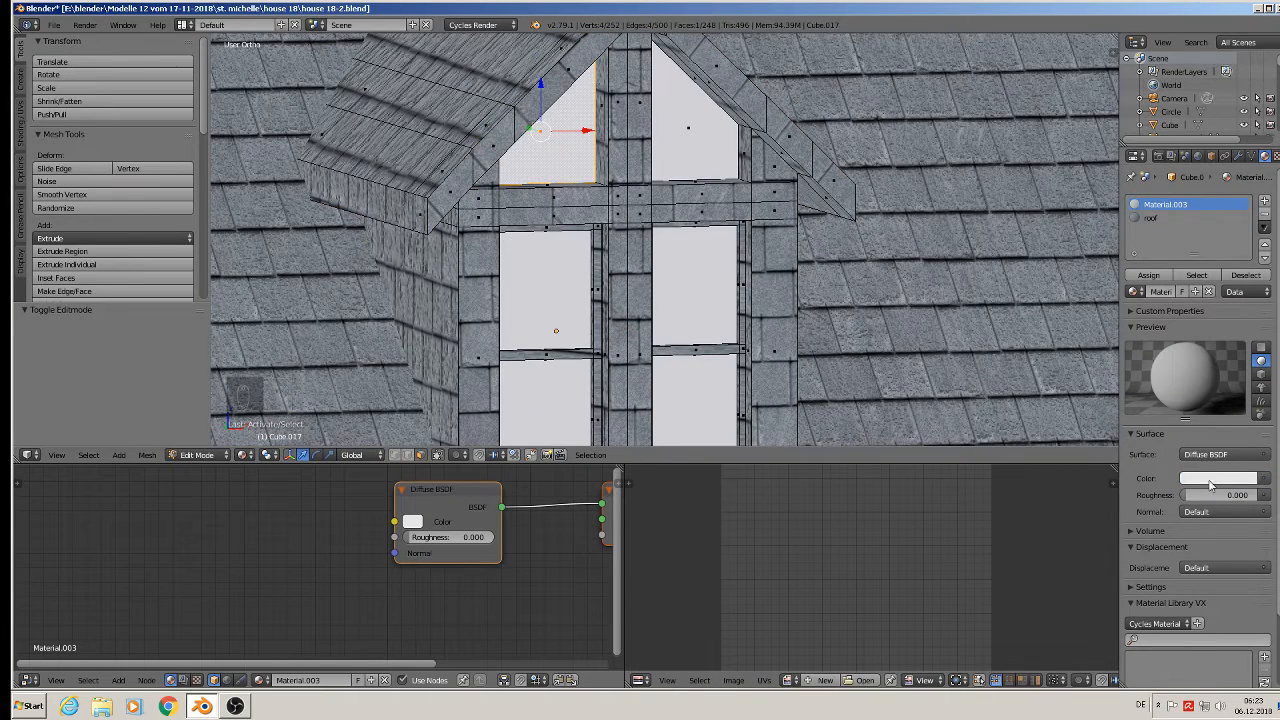
left_click(1209, 482)
left_click(1215, 478)
left_click(1248, 336)
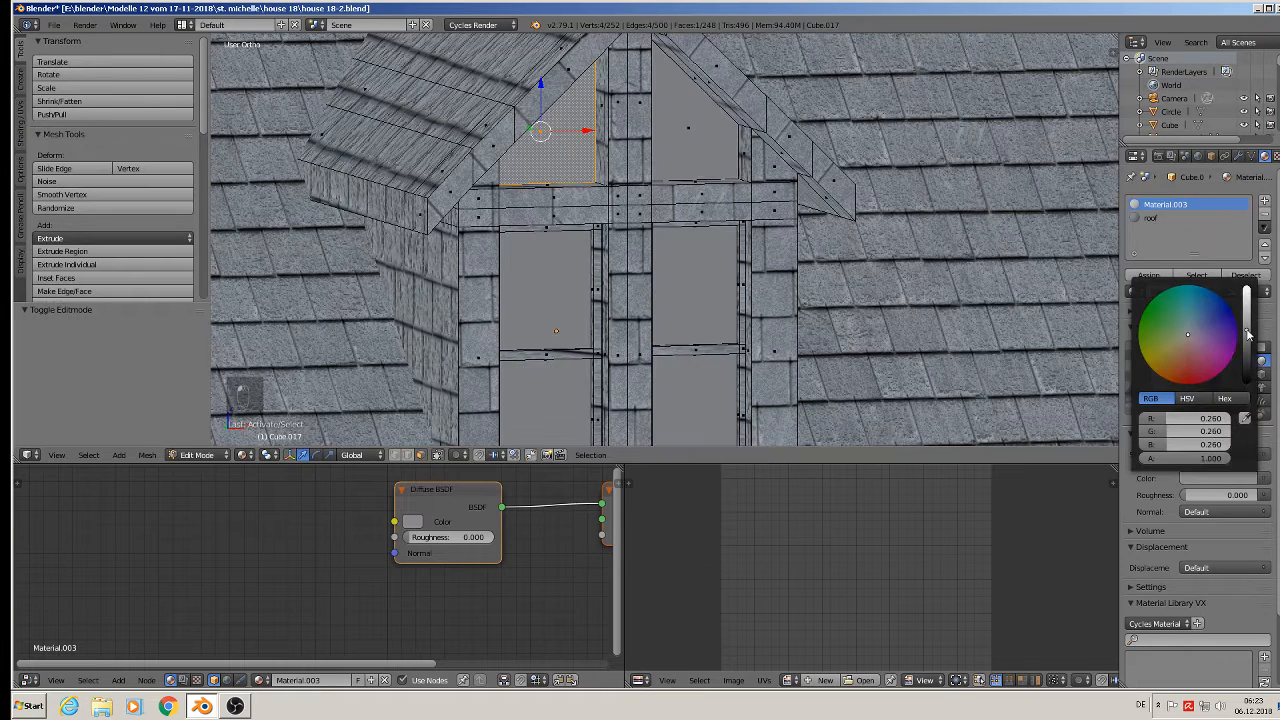
- Select the lower left window pane, add a new material named "glas" and set its surface shader to Glass BSDF
middle_click_drag(578, 297, 629, 229, "shift")
right_click(631, 225)
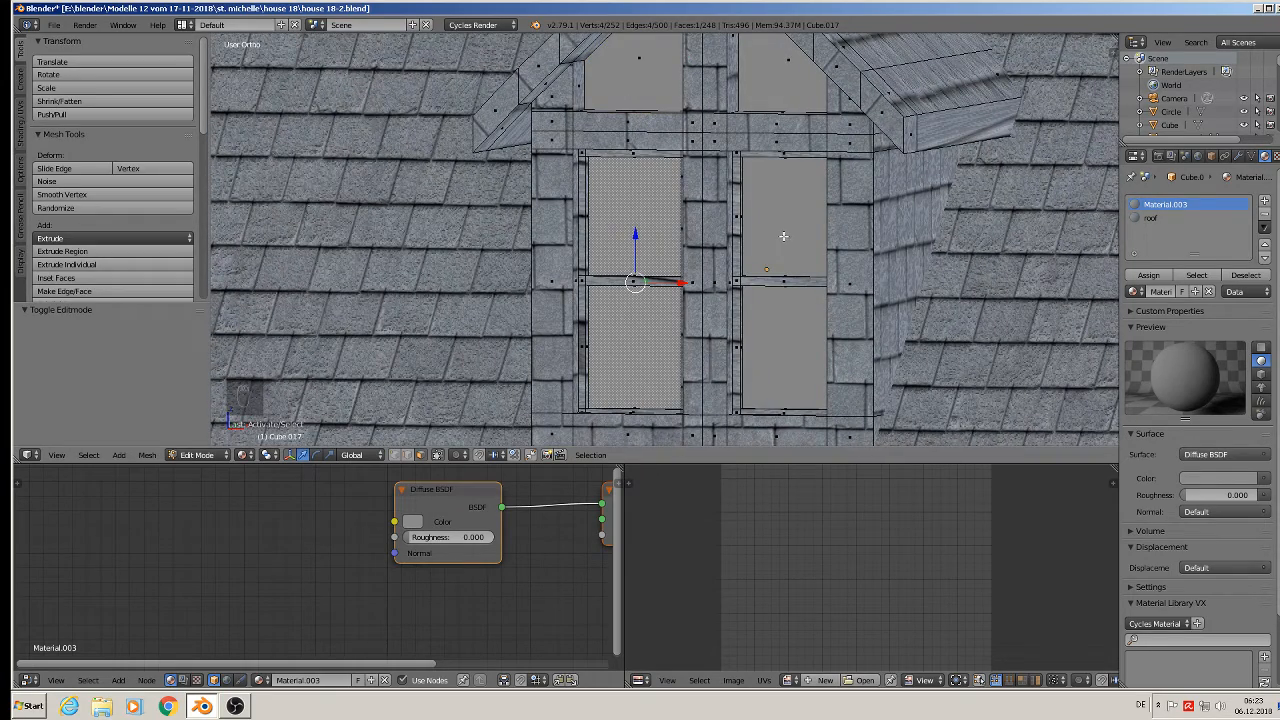
left_click(1265, 201)
left_click(1161, 291)
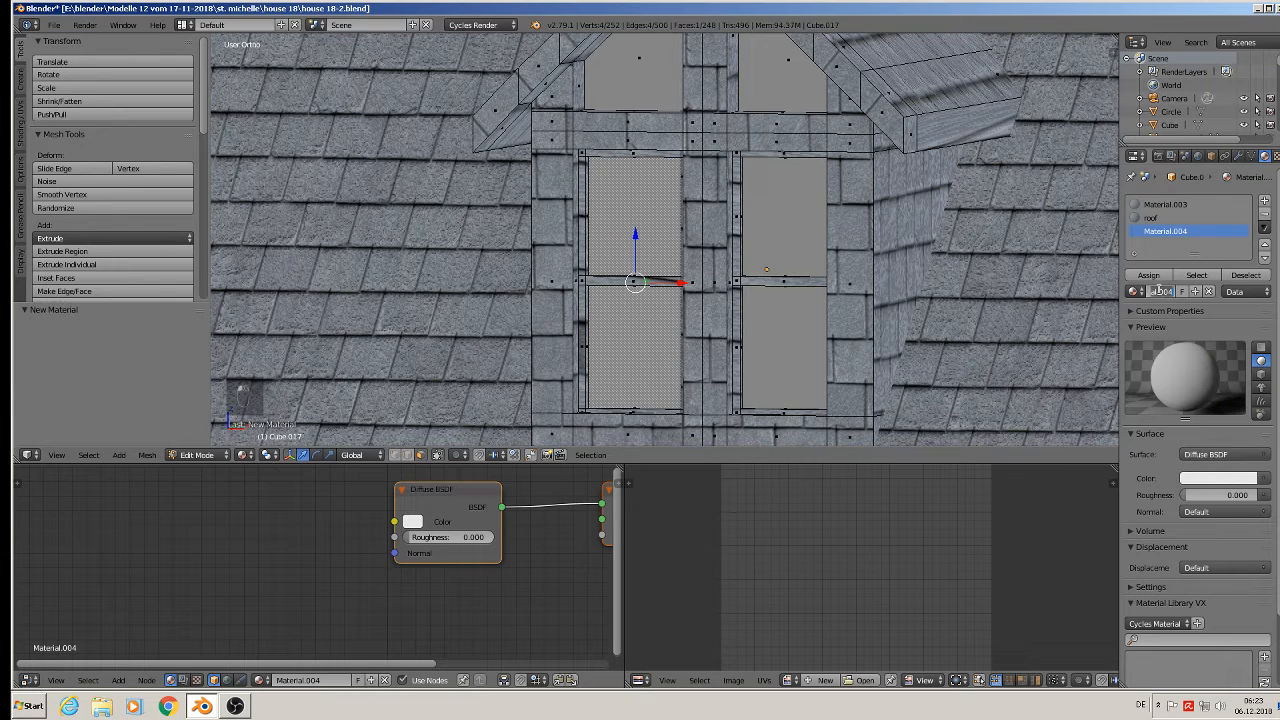
left_click(1161, 291)
type("glas")
key("Return")
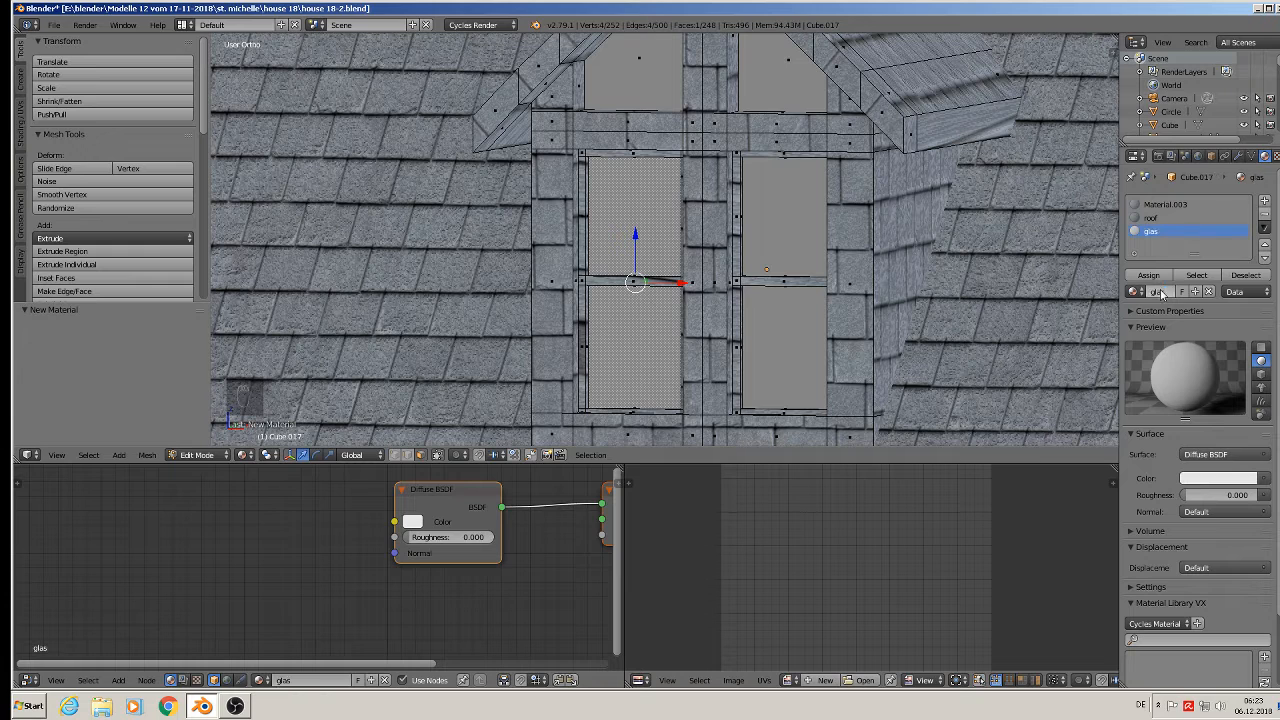
left_click(1218, 455)
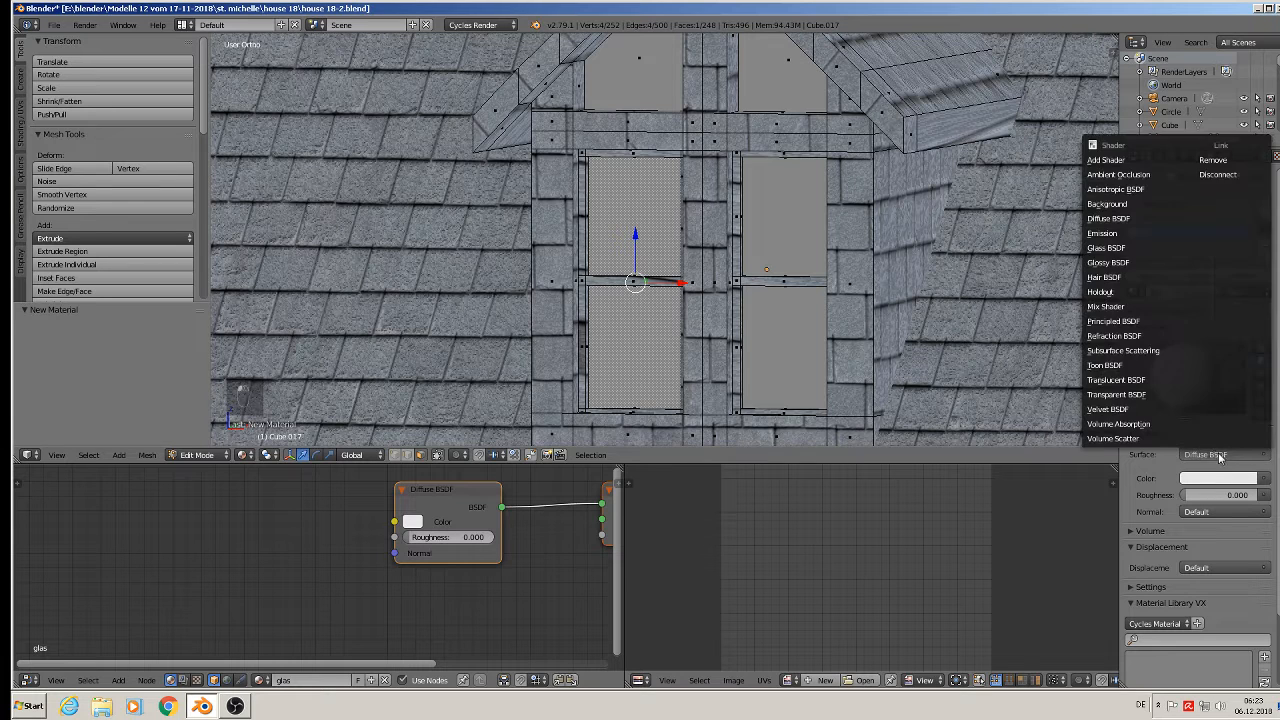
left_click(1118, 248)
- In wireframe display, select all linked geometry of the lower left window pane and assign the glas material to it
scroll(626, 308, "up", 1)
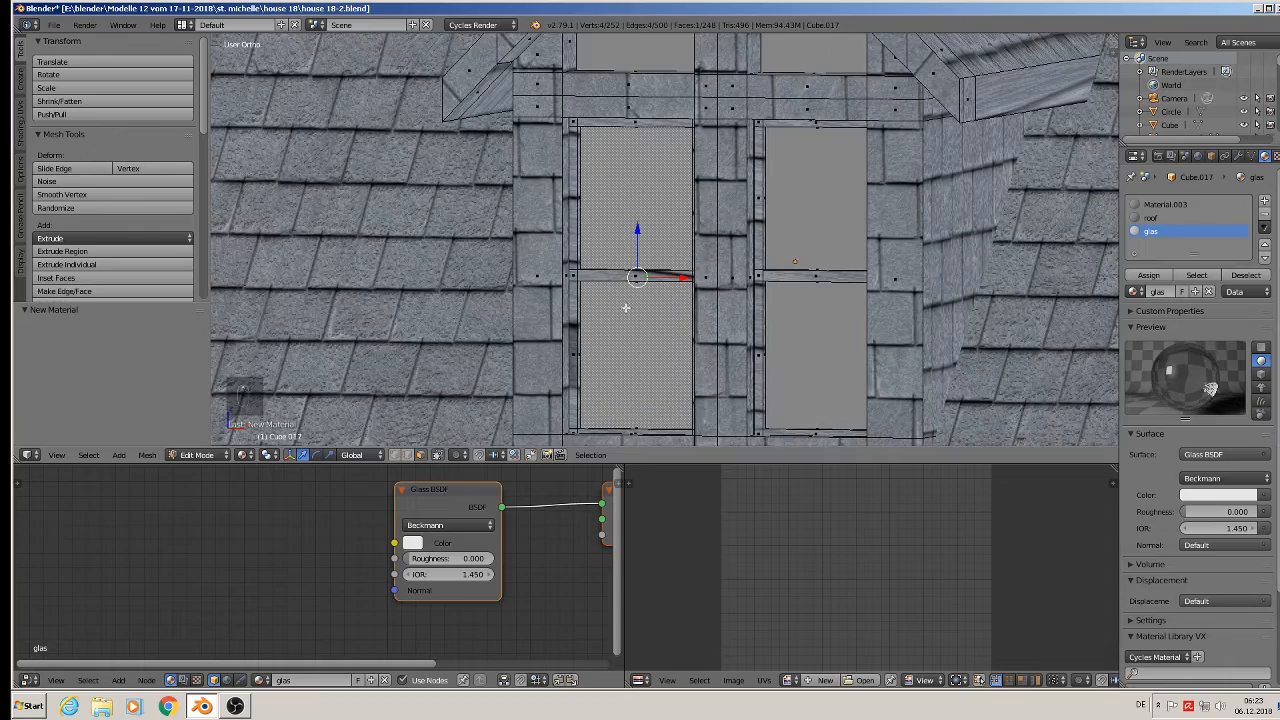
scroll(626, 308, "down", 2)
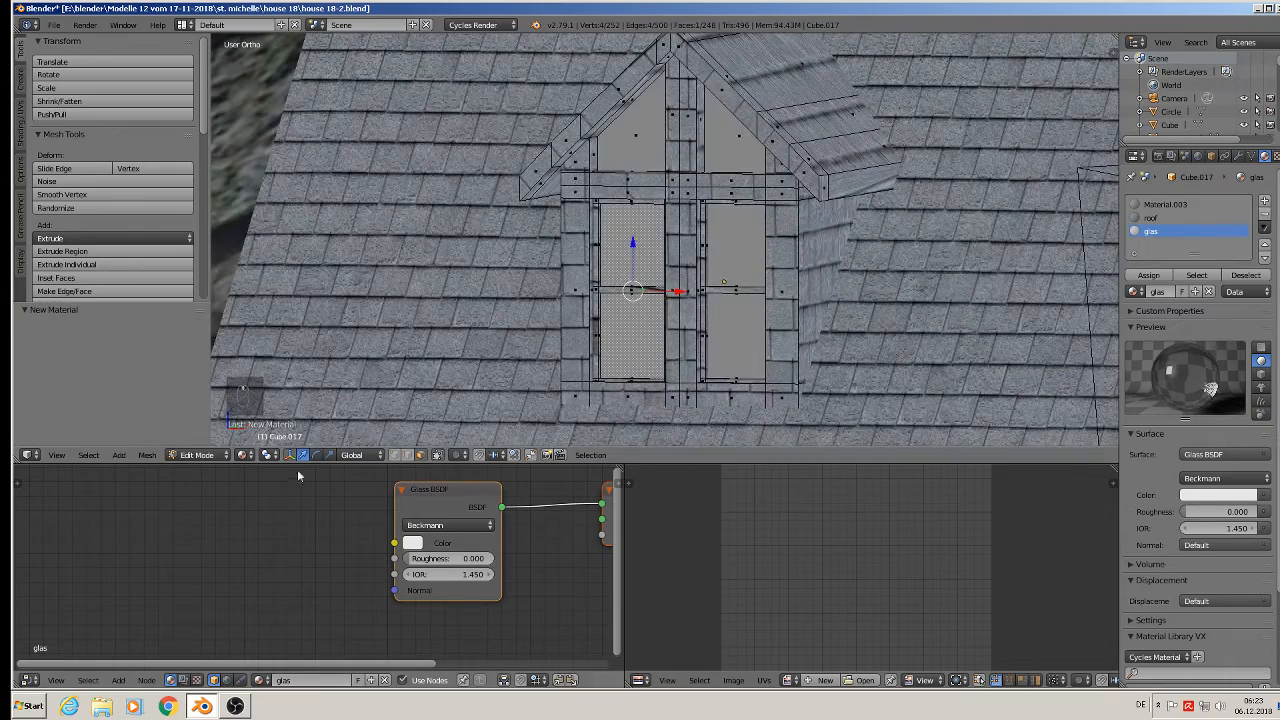
left_click(245, 455)
left_click(269, 426)
middle_click_drag(714, 300, 575, 307)
scroll(643, 229, "up", 5)
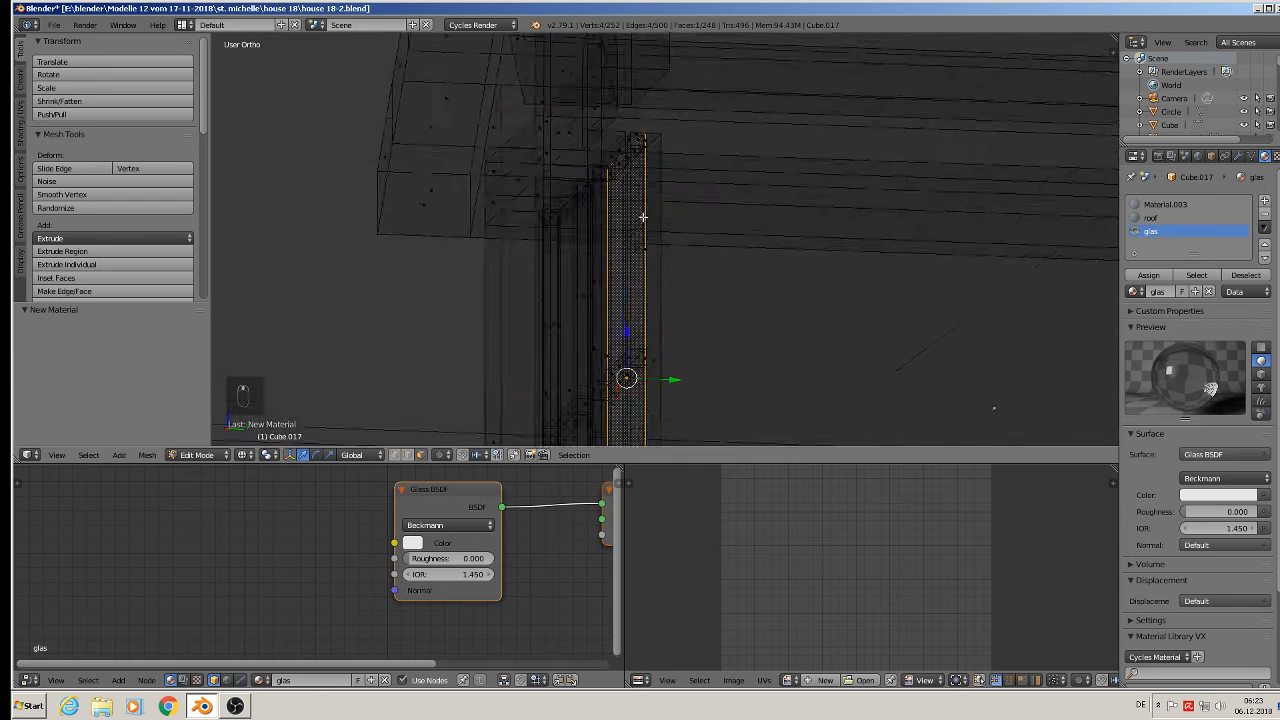
middle_click_drag(643, 217, 629, 175)
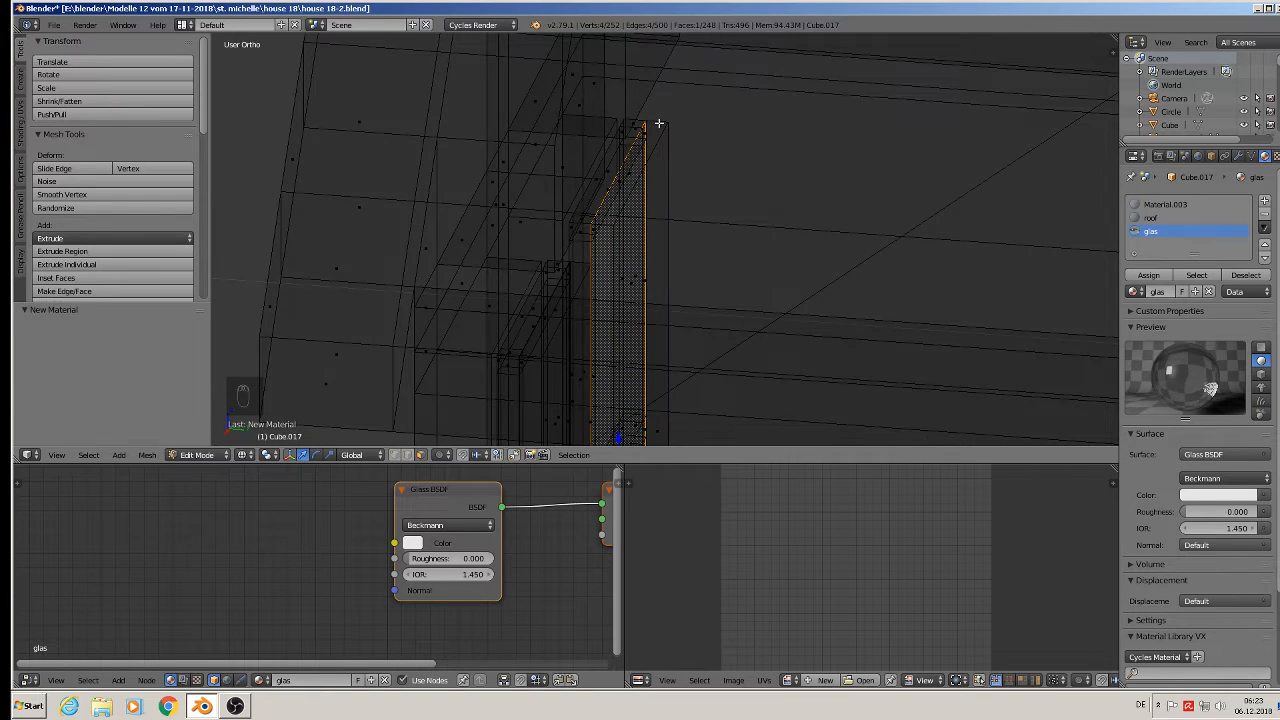
key("l")
key("a")
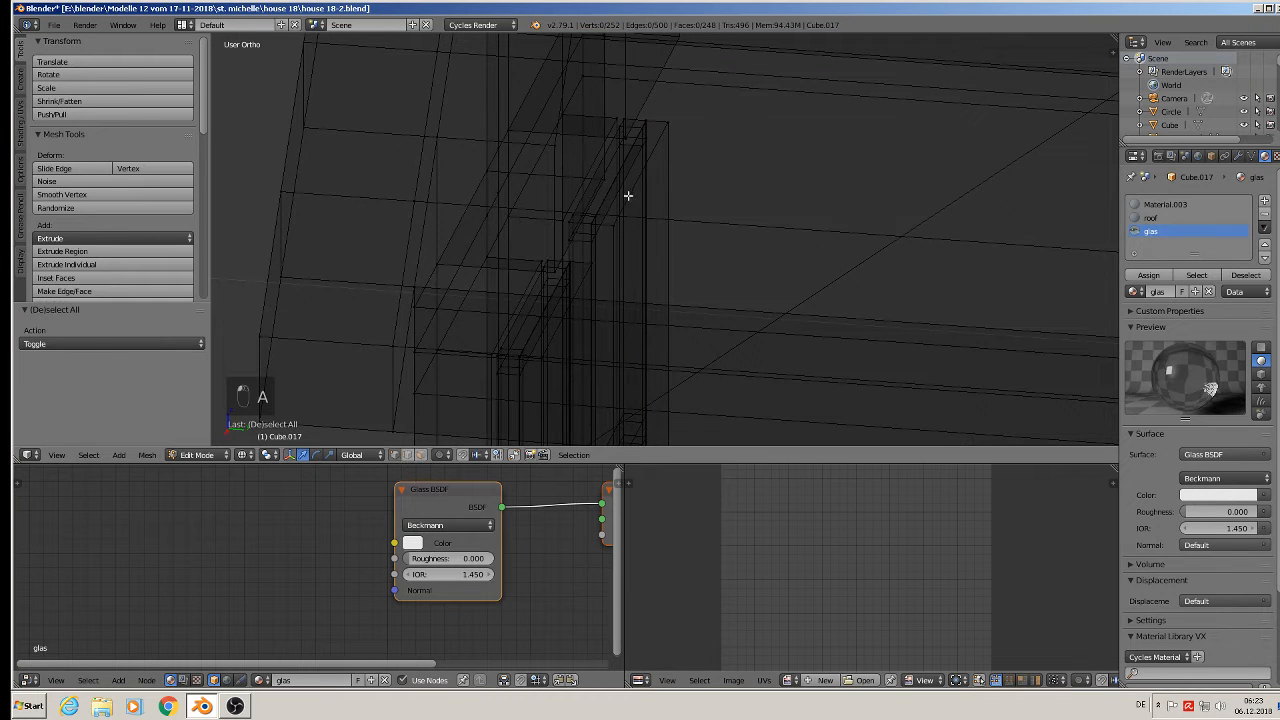
key("l")
middle_click_drag(700, 163, 690, 270)
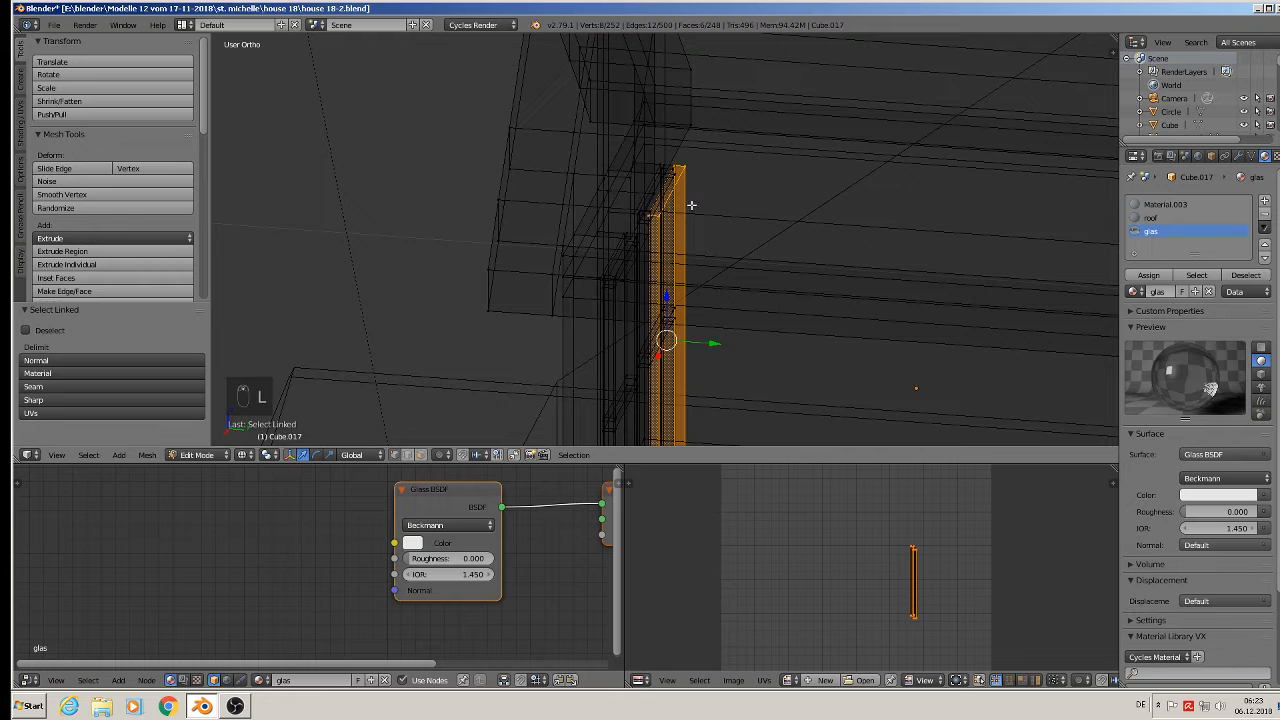
left_click(1148, 275)
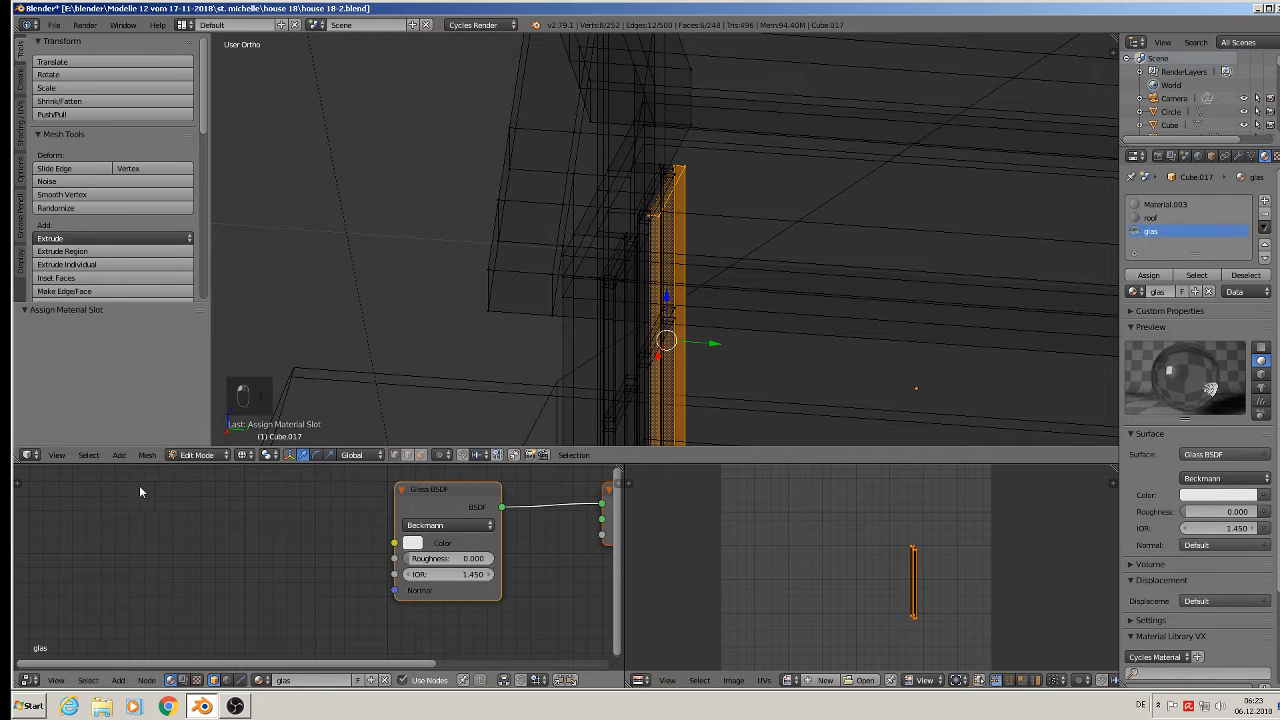
- Return to material shading and check the lower left window pane from the dormer's front
left_click(243, 455)
left_click(259, 380)
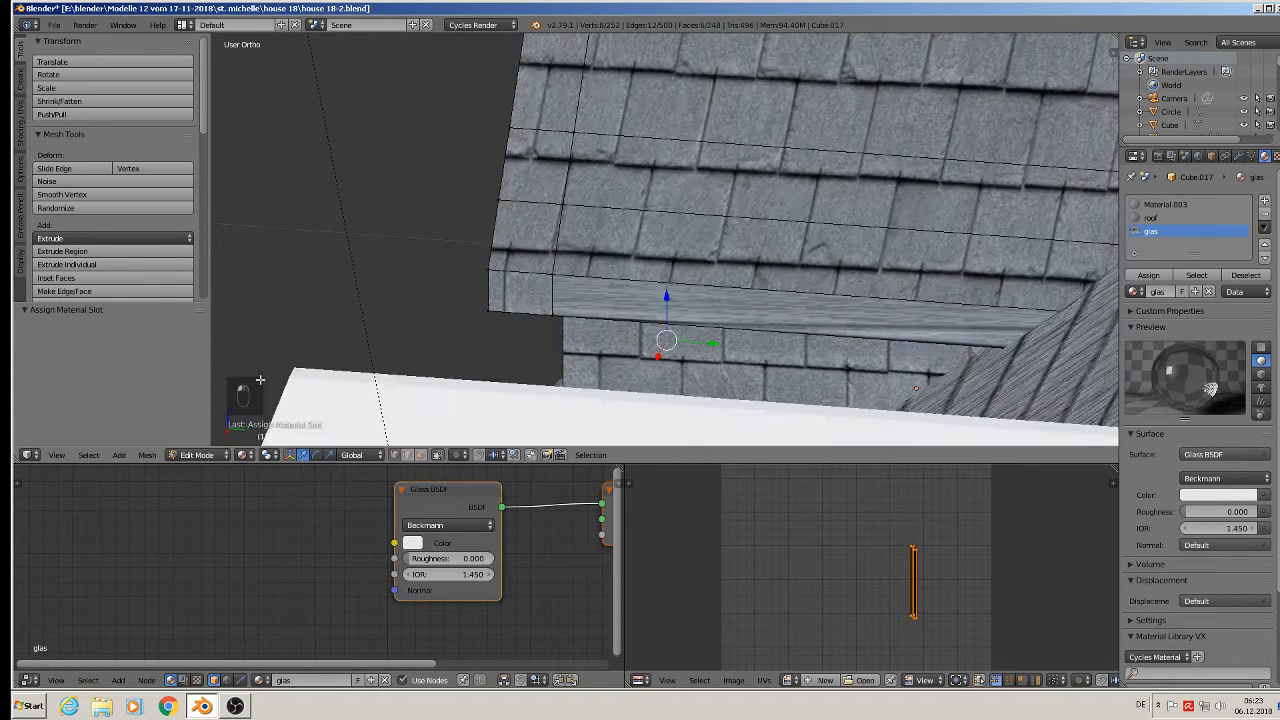
middle_click_drag(259, 380, 441, 332)
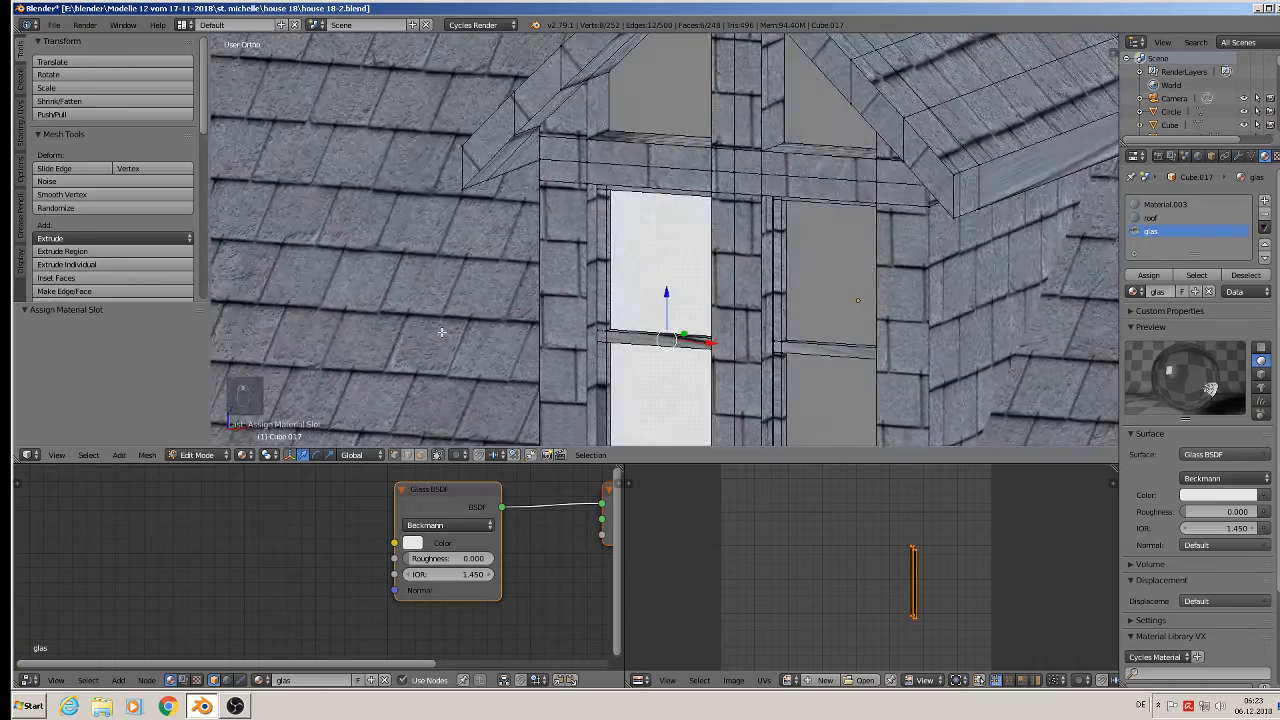
- In wireframe display, add the other lower window pane's linked geometry to the selection and leave Edit Mode
key("l")
left_click(245, 455)
left_click(274, 429)
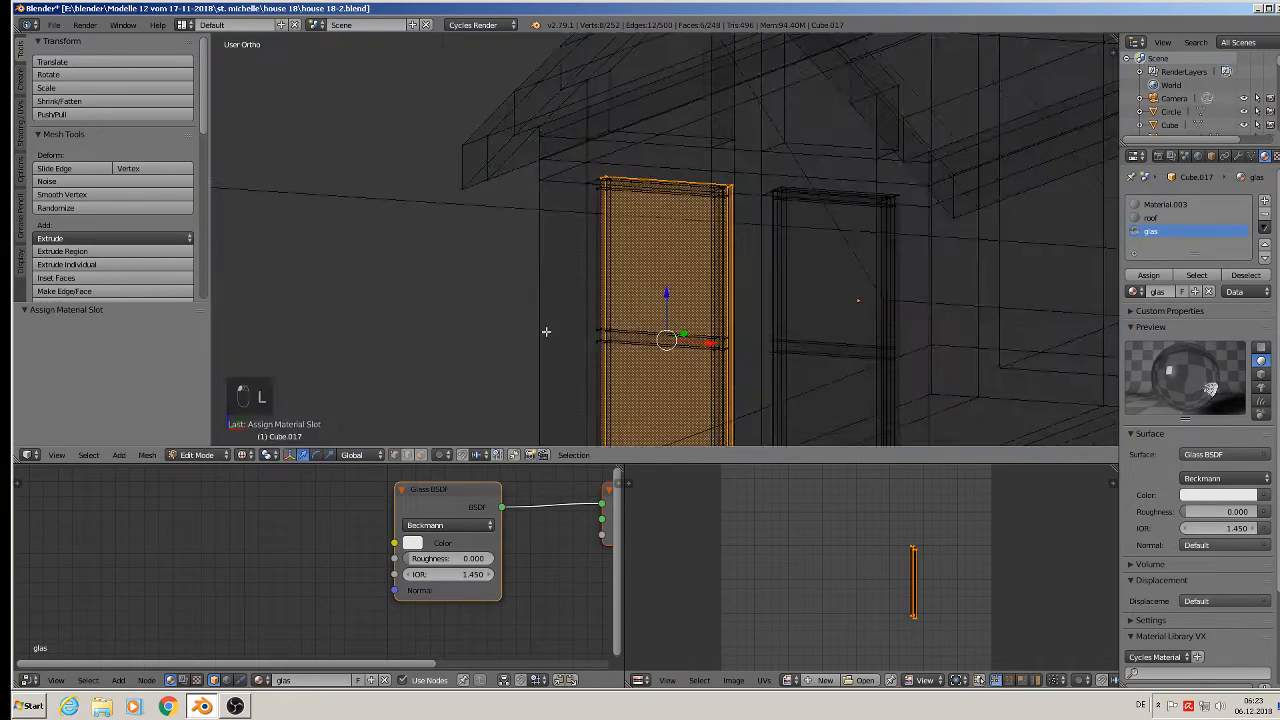
middle_click_drag(546, 331, 634, 313)
key("l")
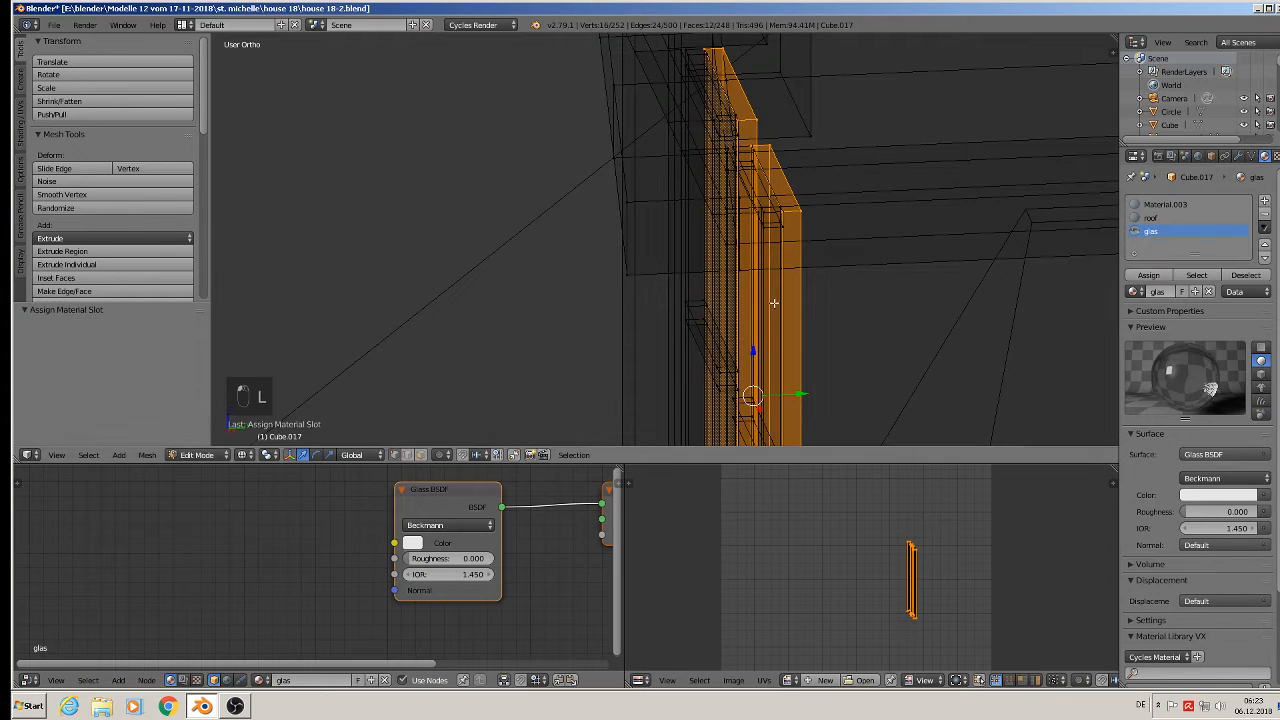
key("Tab")
middle_click_drag(728, 322, 808, 340)
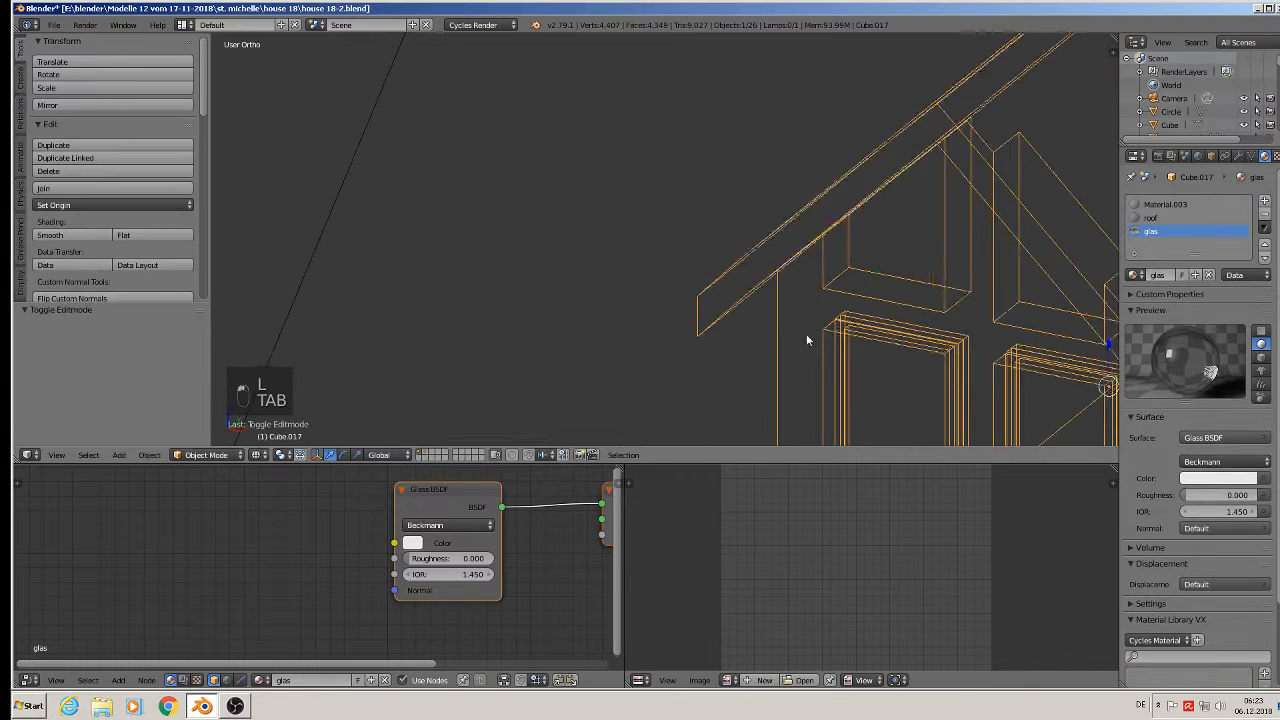
- Return to material shading and delete the two untextured outer dormers on the rear roof slope
left_click(258, 455)
left_click(280, 377)
scroll(580, 280, "down", 4)
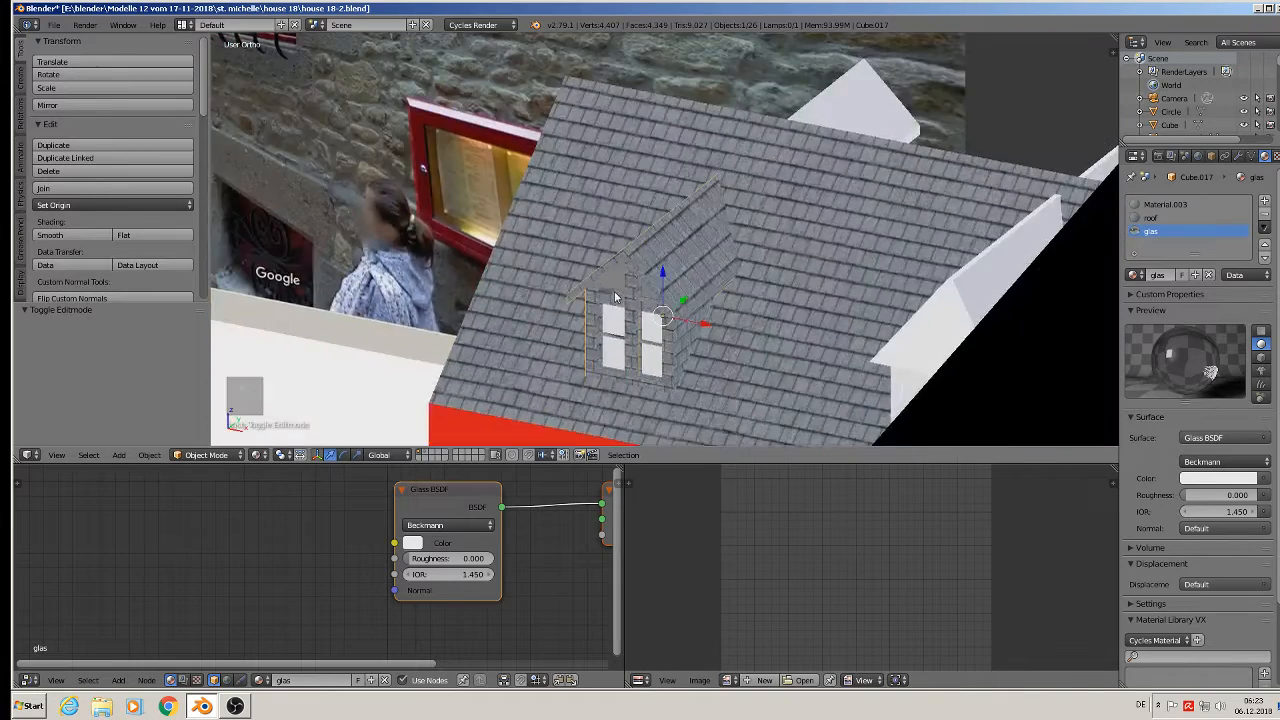
middle_click_drag(614, 297, 480, 190, "shift")
scroll(674, 214, "down", 3)
right_click(405, 118)
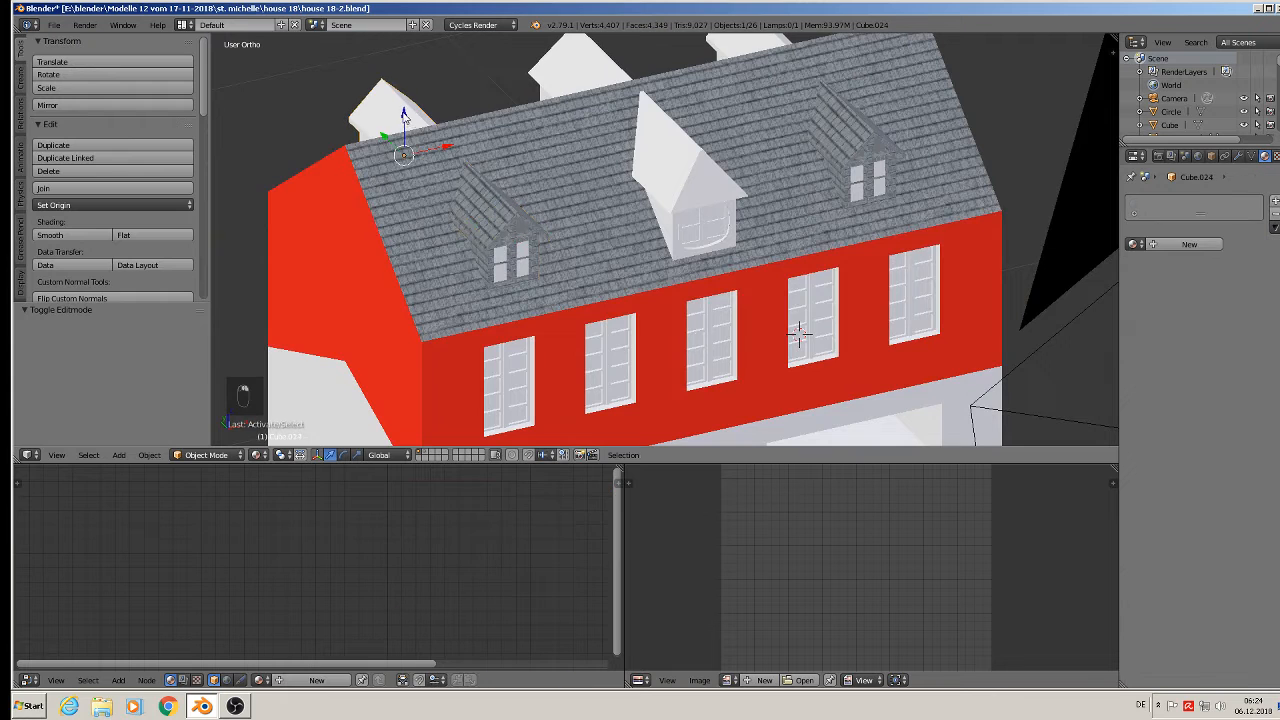
key("x")
left_click(756, 40)
- Duplicate the two slate-textured front dormers and move the copies 0.340 along Y to the rear roof slope
right_click(847, 145)
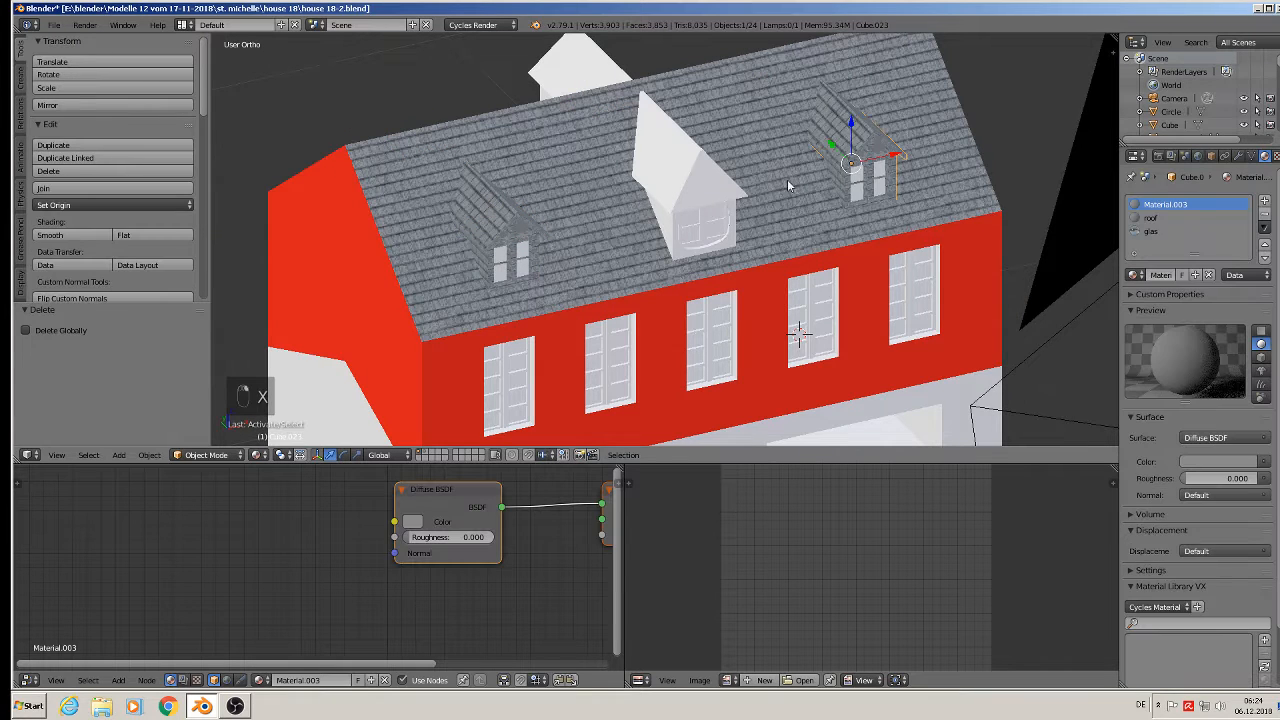
right_click(489, 262, "shift")
middle_click_drag(476, 346, 621, 338)
key("shift+d")
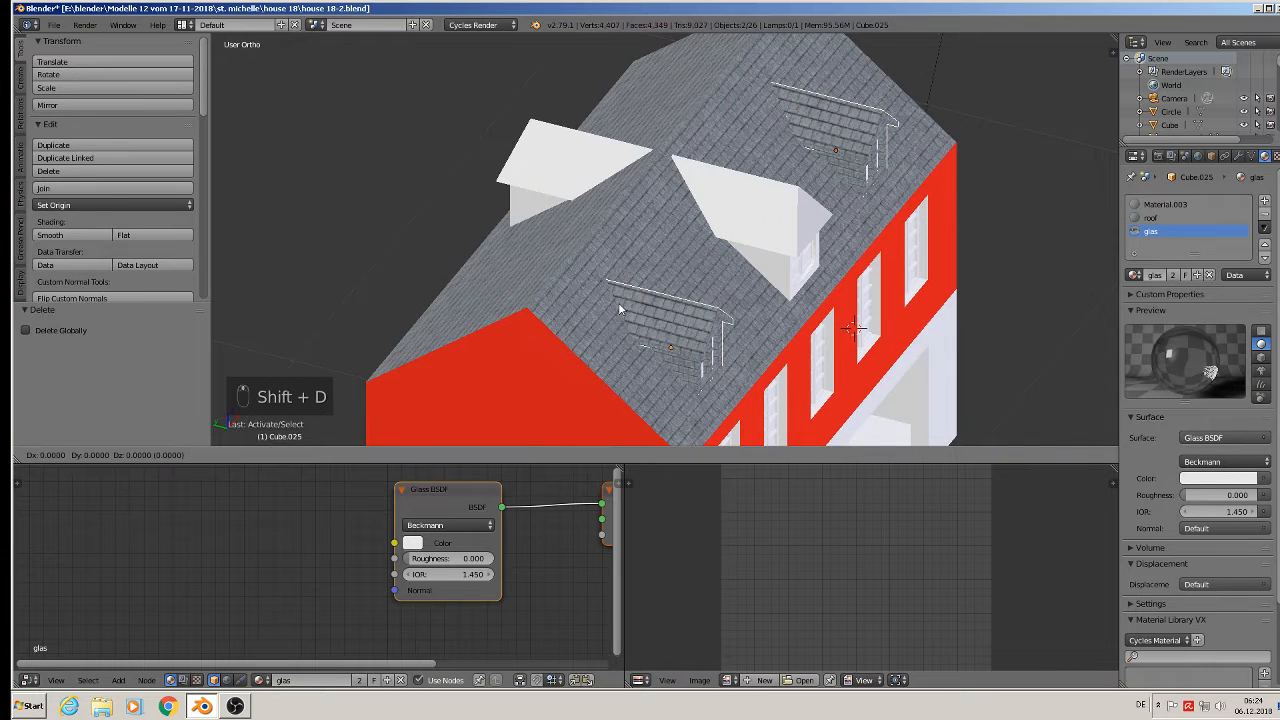
right_click(735, 217)
left_click_drag(719, 246, 603, 224)
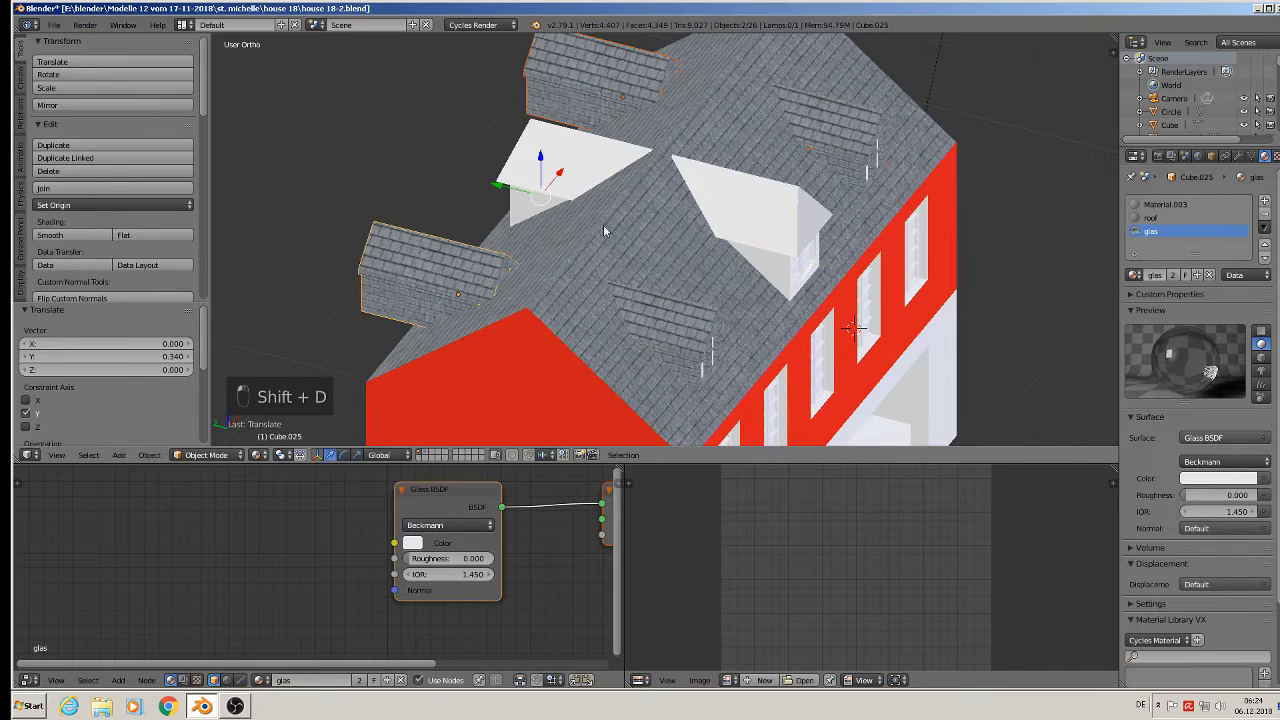
- Rotate the two dormer copies 180° about the Z axis and shift them -0.026 along Y into the rear roof
key("r")
key("z")
key("1")
key("8")
key("0")
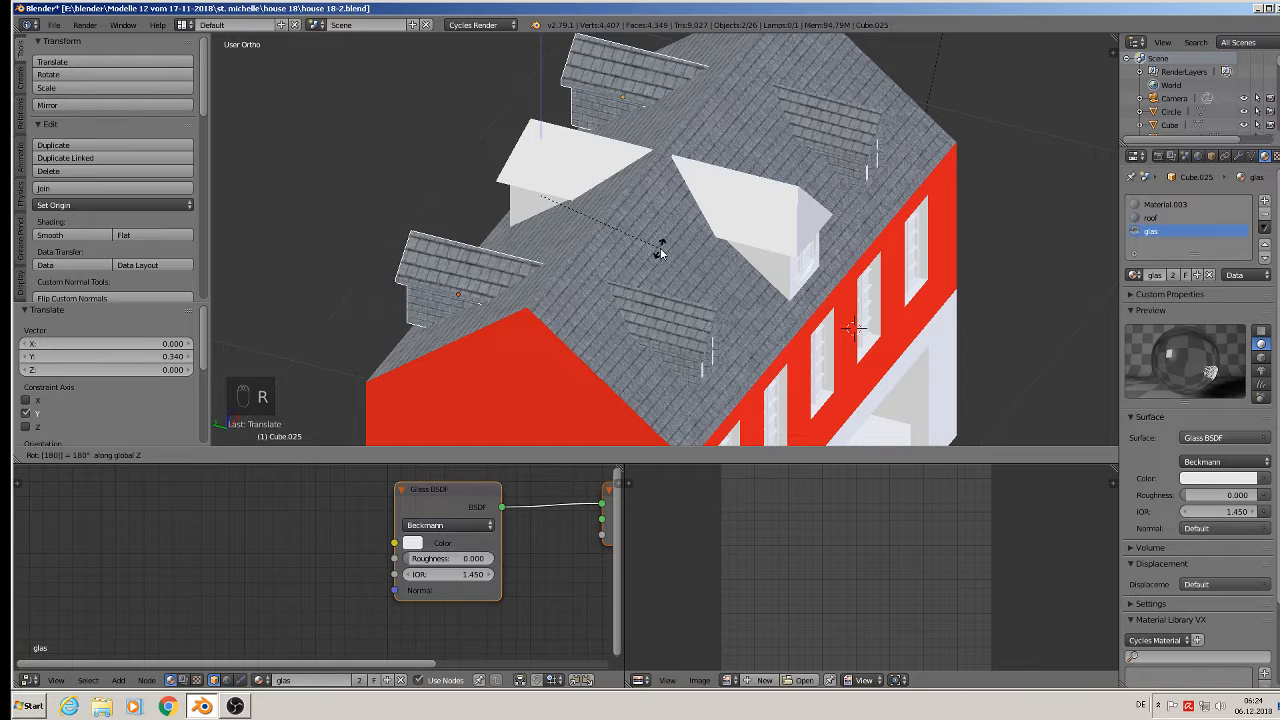
left_click(660, 253)
middle_click_drag(492, 200, 549, 211)
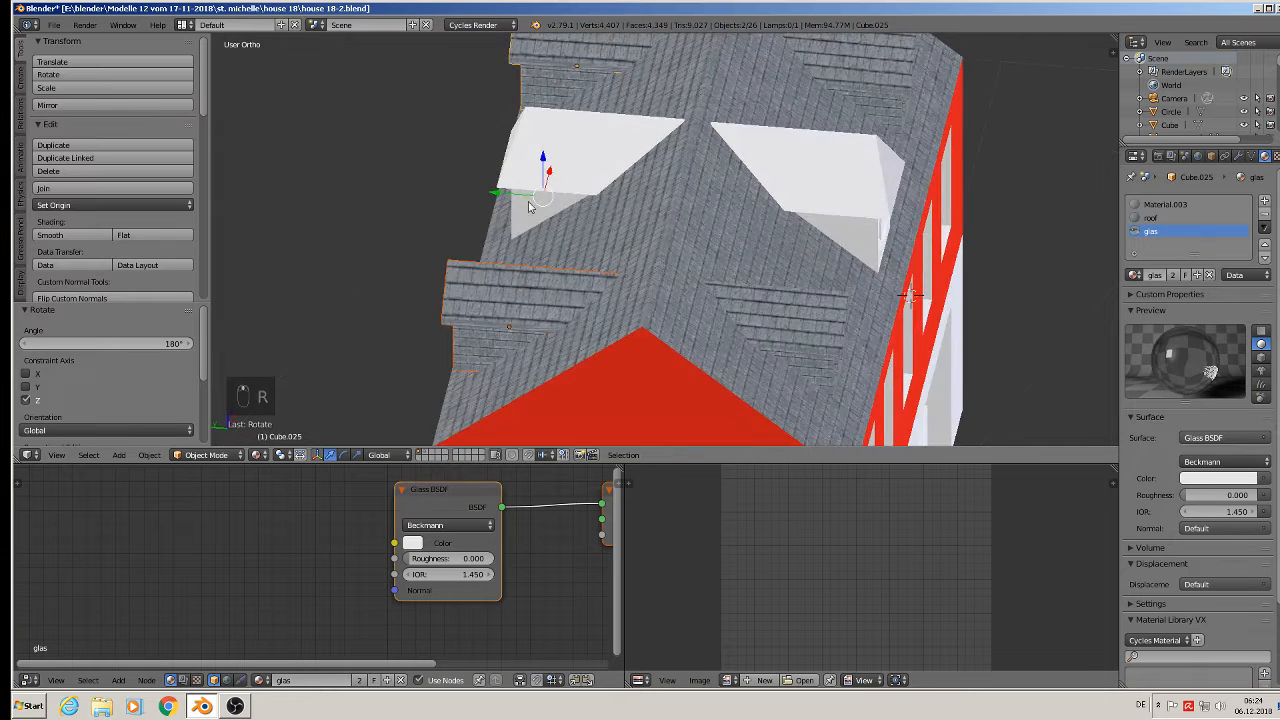
left_click_drag(505, 193, 524, 204)
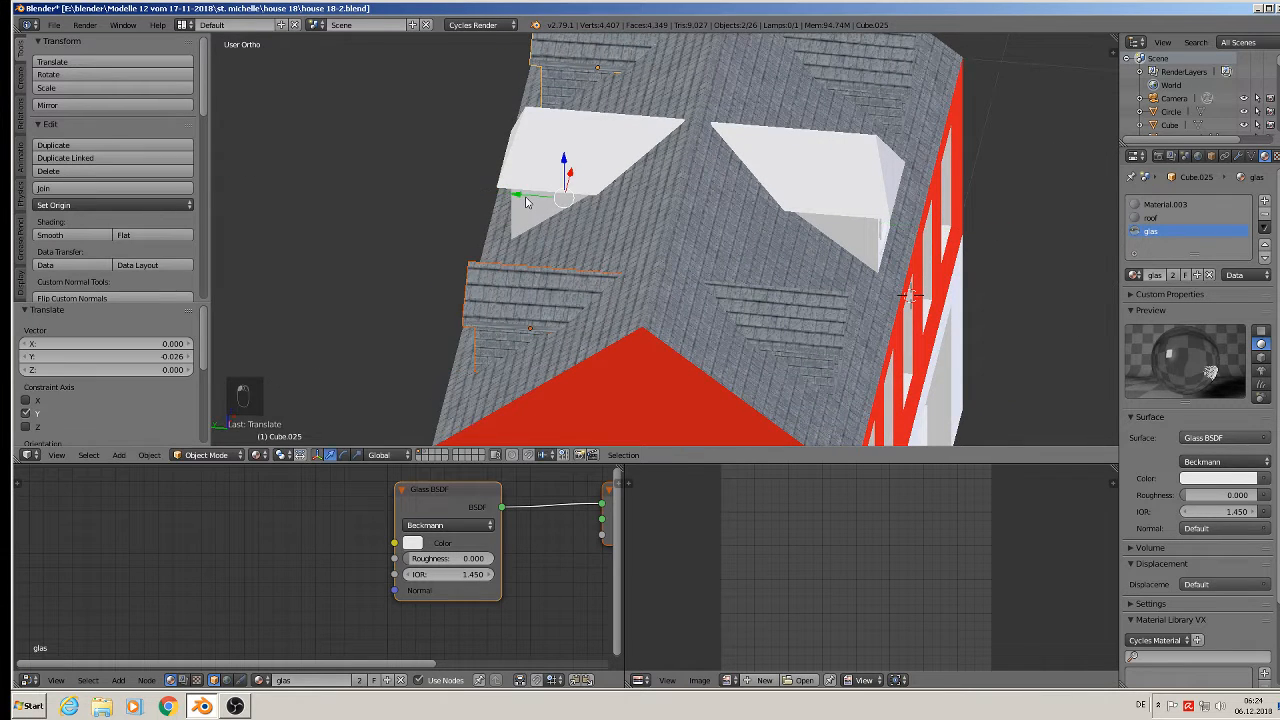
- Deselect everything and save the file
mouse_move(524, 204)
middle_mouse_down()
mouse_move(690, 231)
mouse_move(527, 200)
middle_mouse_up()
key("a")
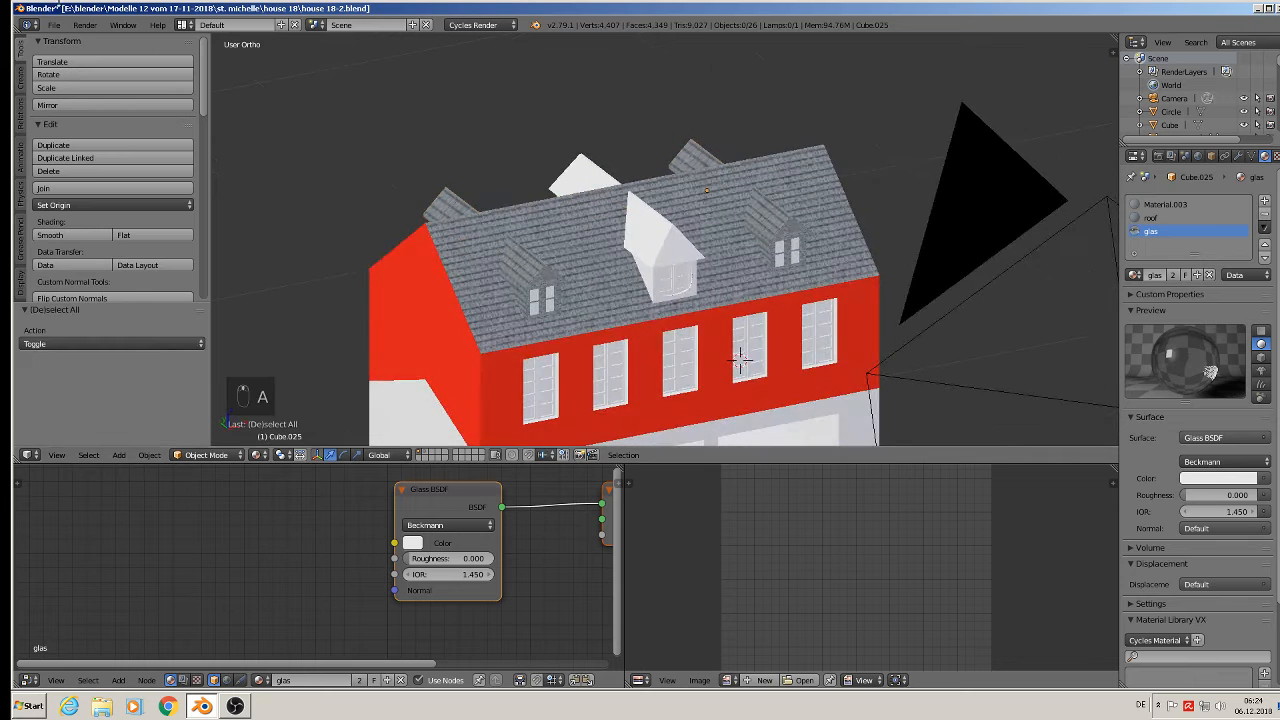
left_click(55, 24)
left_click(72, 127)
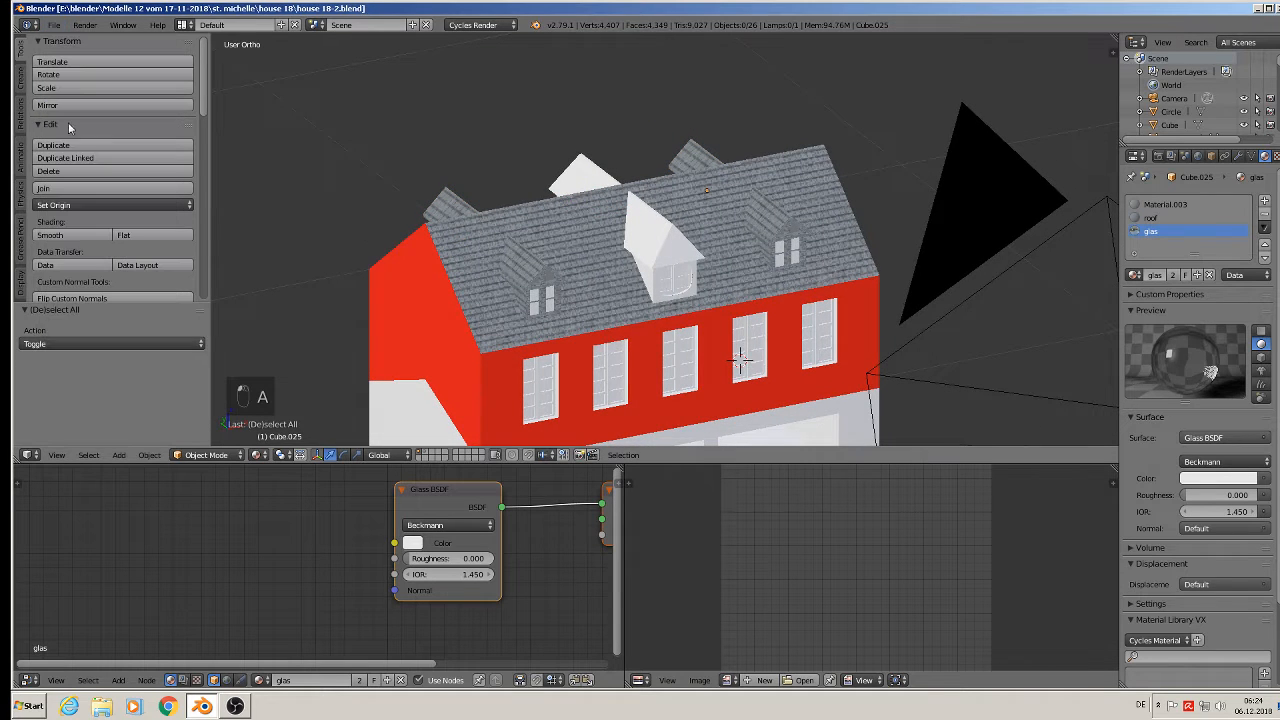
- In Edit Mode, give the untextured middle dormer a new material and a second slot holding the roof material
scroll(631, 231, "up", 4)
right_click(716, 271)
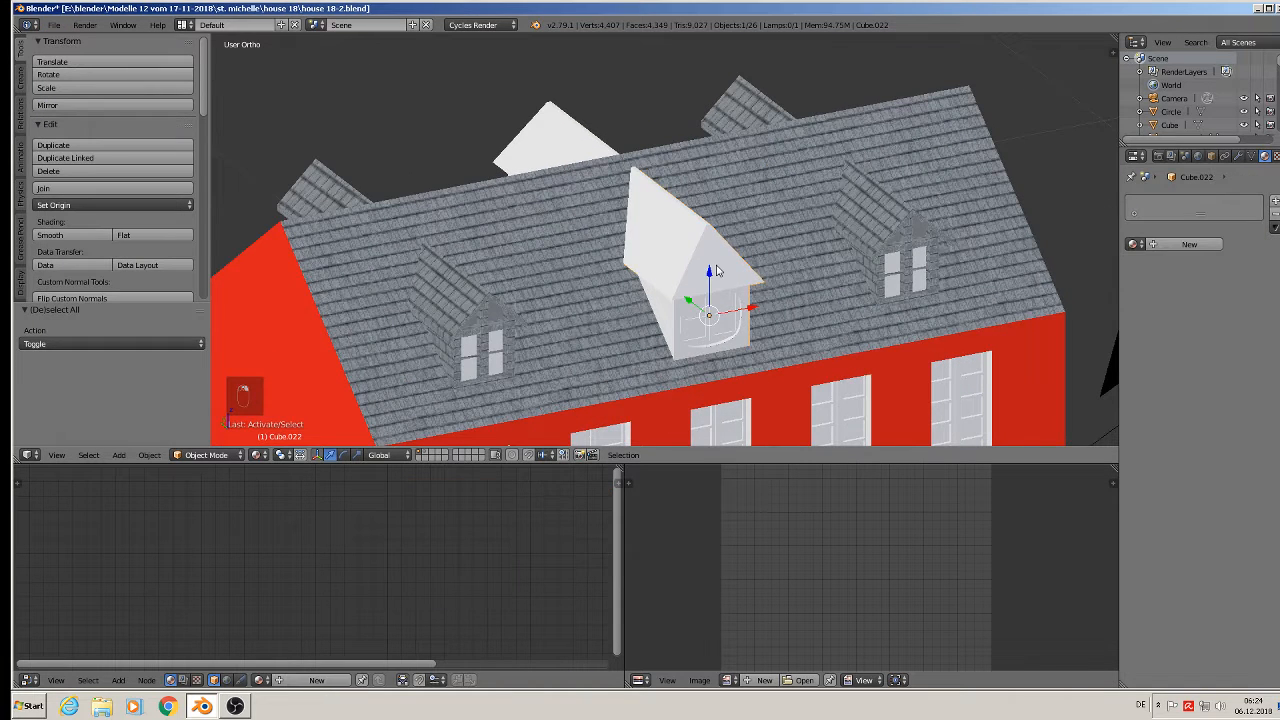
key("Tab")
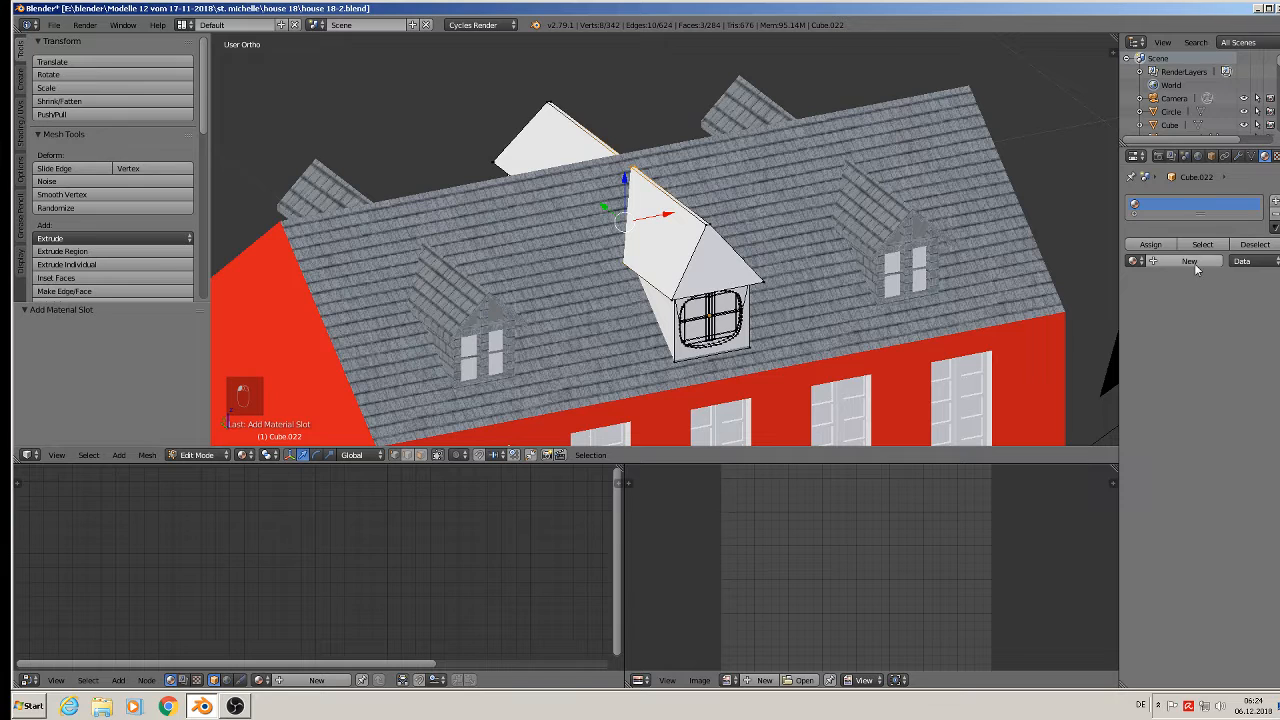
left_click(1189, 261)
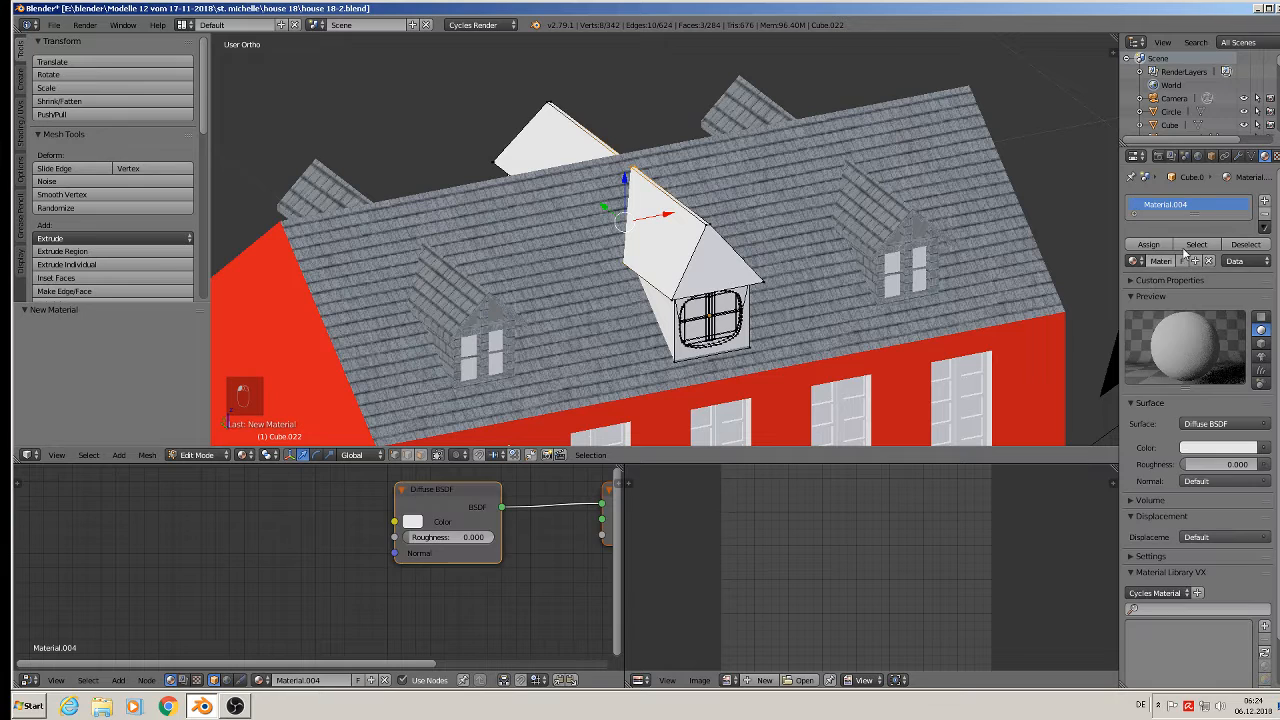
left_click(1264, 204)
left_click(1134, 291)
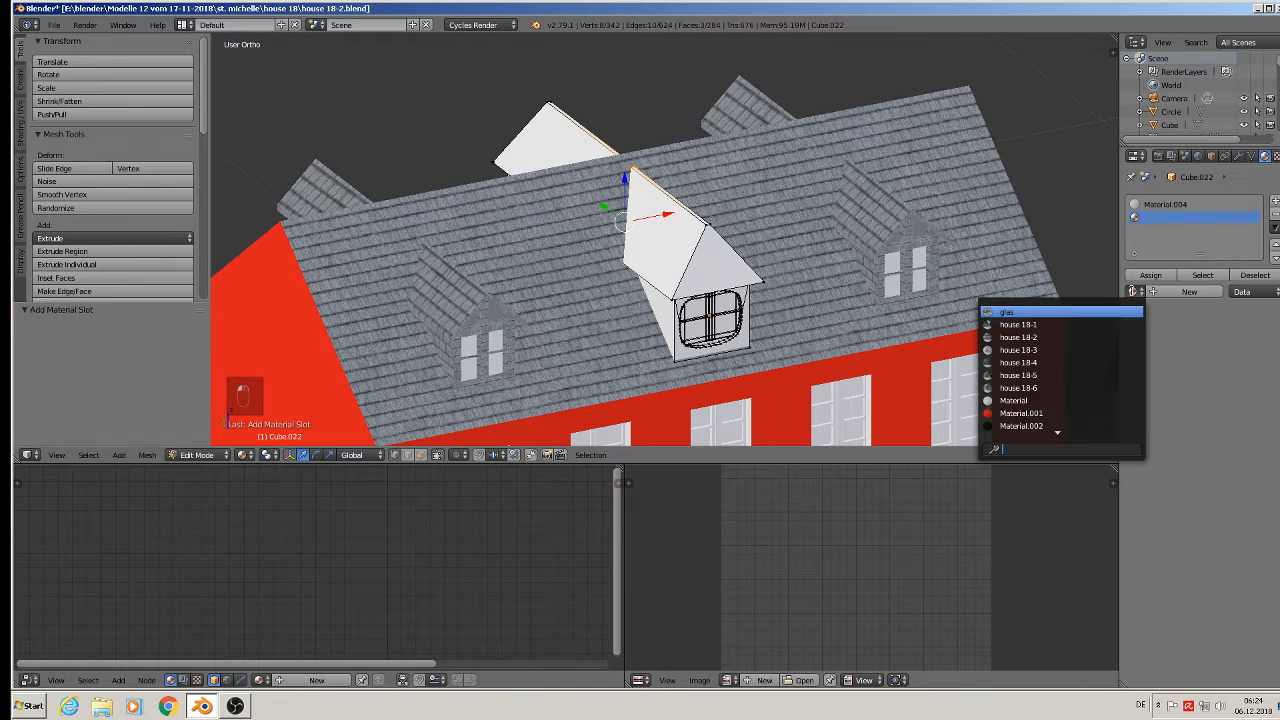
scroll(1030, 426, "down", 3)
left_click(1025, 426)
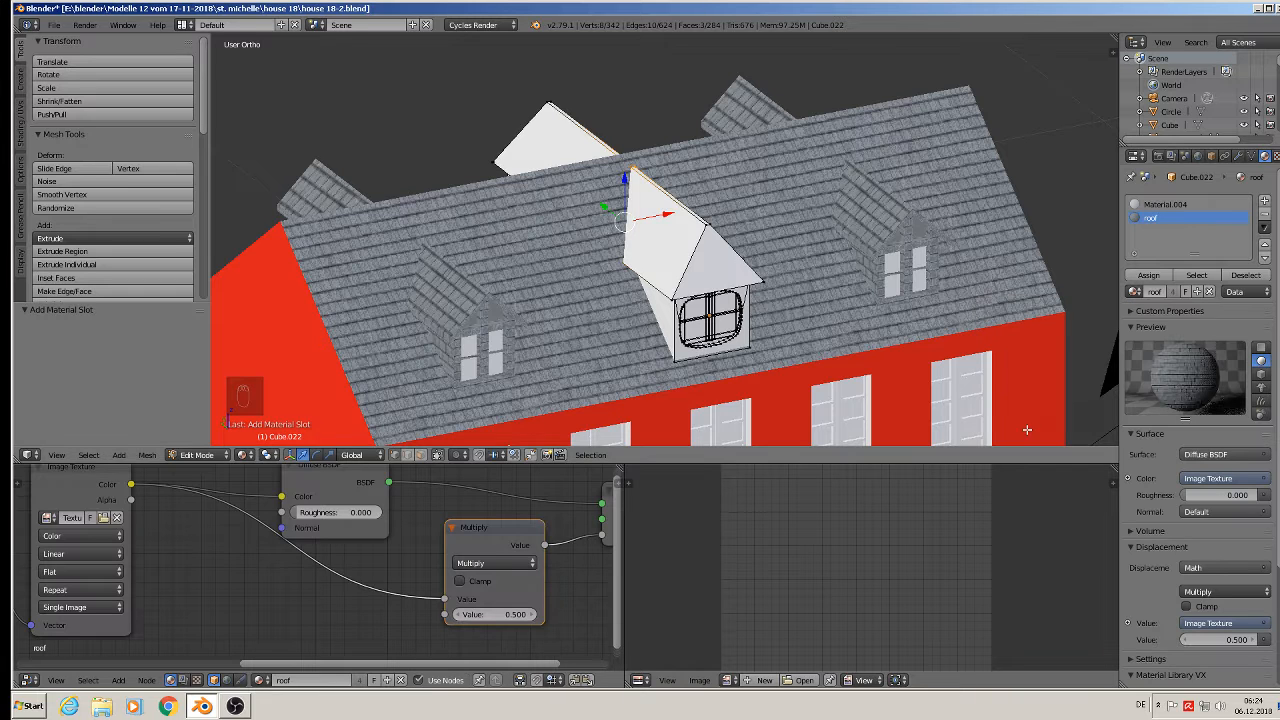
- Select the whole middle dormer mesh from the house's side, unwrap it with Project From View and assign the roof material
key("Tab")
key("Tab")
middle_click_drag(769, 318, 867, 280)
key("a")
key("a")
key("a")
key("a")
key("a")
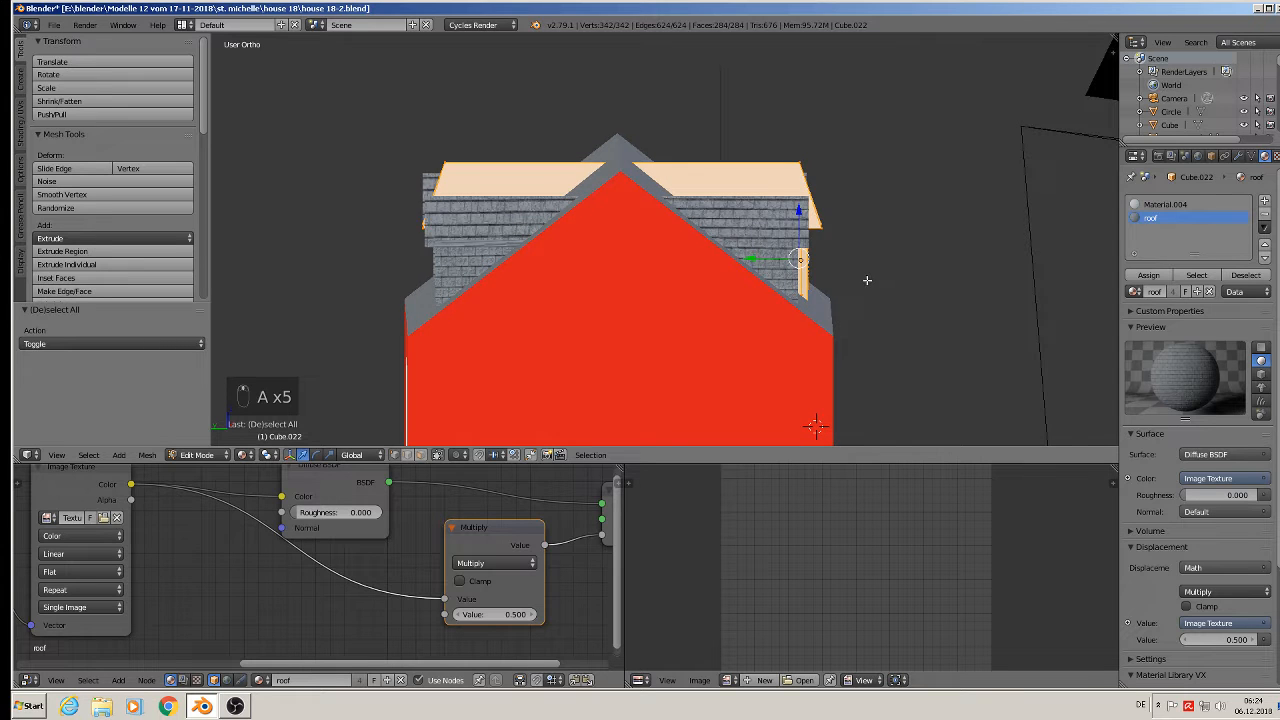
key("u")
left_click(867, 284)
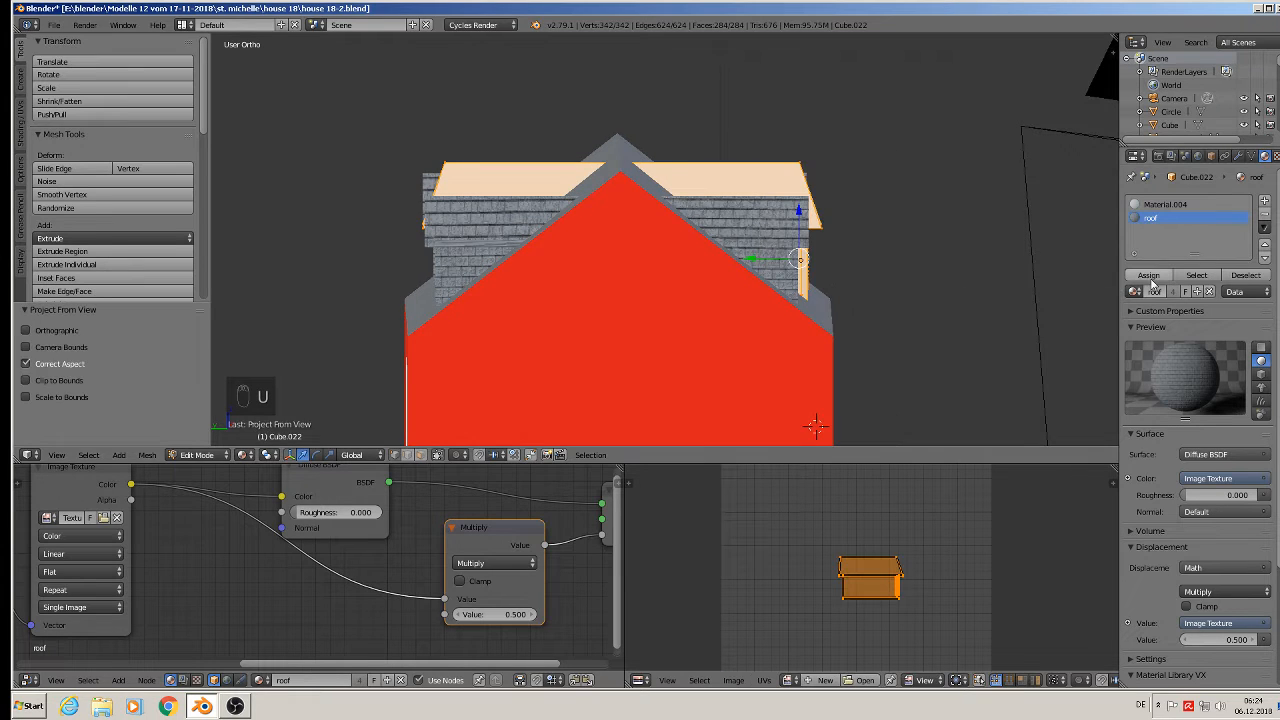
left_click(1151, 280)
- Scale the middle dormer's UV layout up by 4.587 so the slates match the neighbouring dormers
scroll(905, 250, "up", 2)
middle_click_drag(880, 247, 780, 286)
key("s")
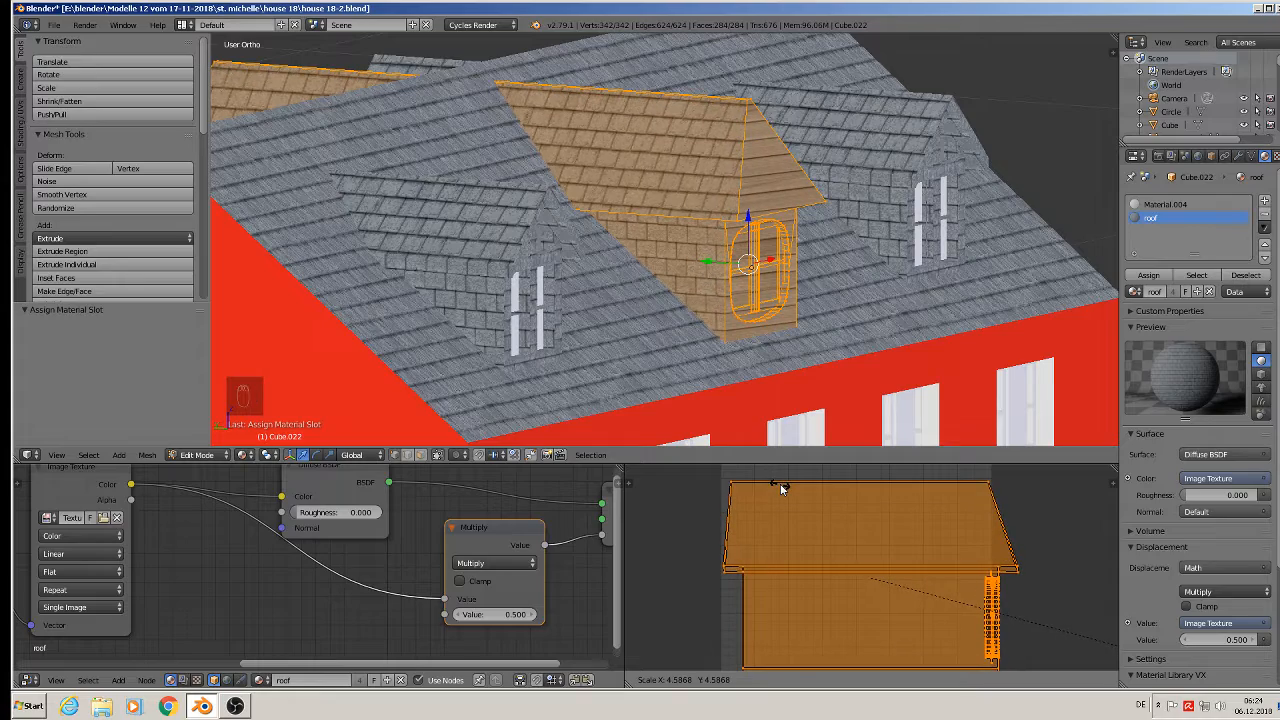
left_click(781, 487)
- Facing the middle dormer from the front, select its gable face and the wall faces around the window
middle_click_drag(692, 194, 582, 198)
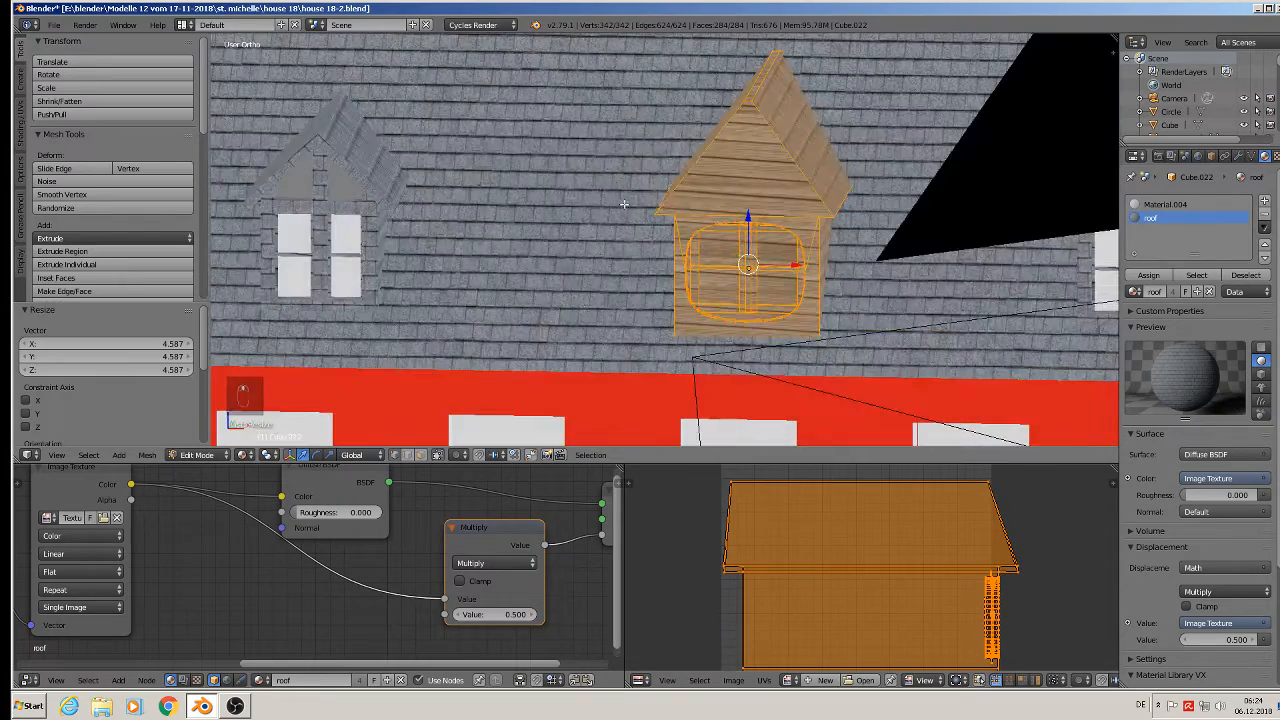
key("Tab")
key("Tab")
middle_click_drag(679, 210, 736, 169)
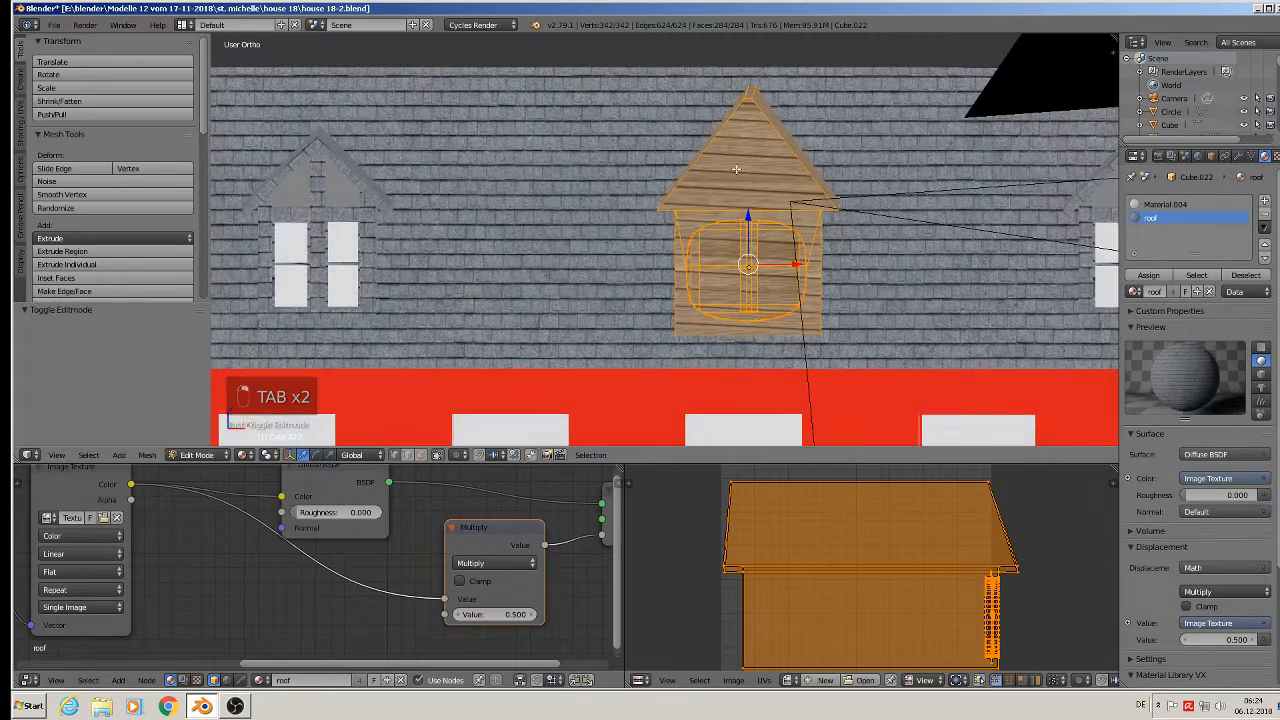
key("Tab")
key("Tab")
right_click(741, 168)
middle_click_drag(712, 227, 736, 211)
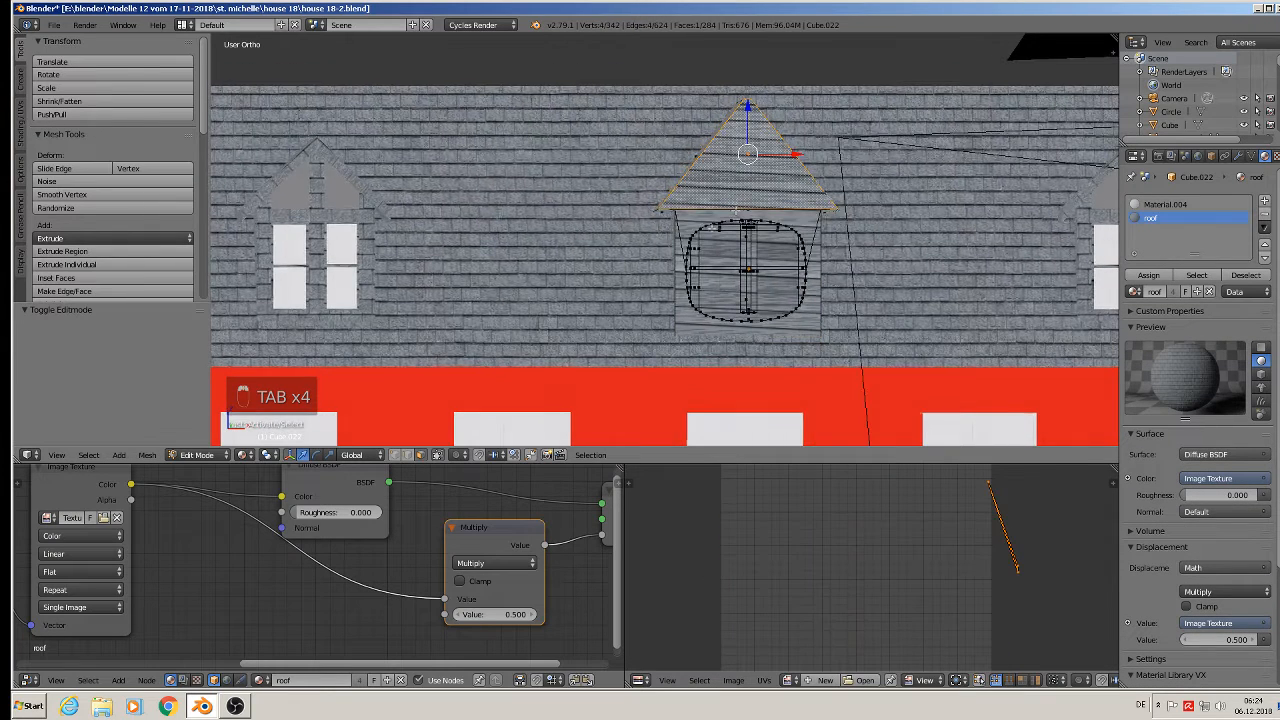
right_click(694, 236, "shift")
right_click(683, 295, "shift")
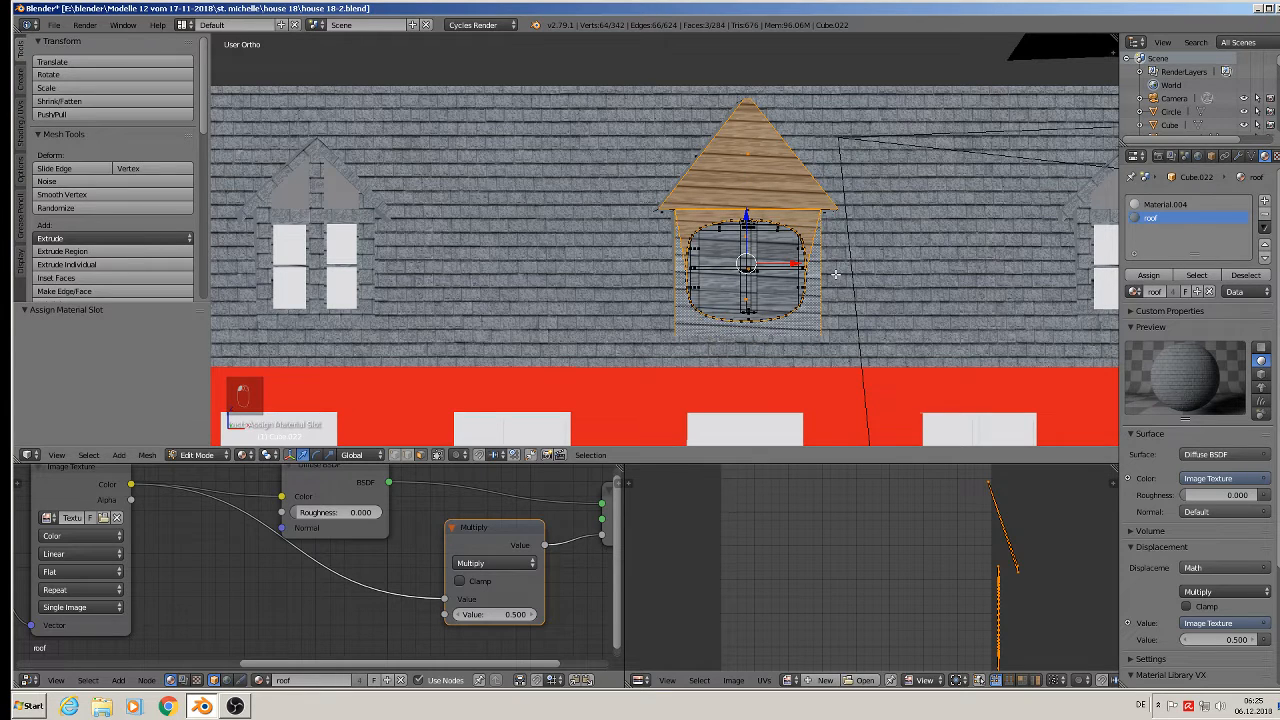
- Unwrap the selected front faces with Project From View and scale their UVs up by 3.075
key("u")
left_click(795, 255)
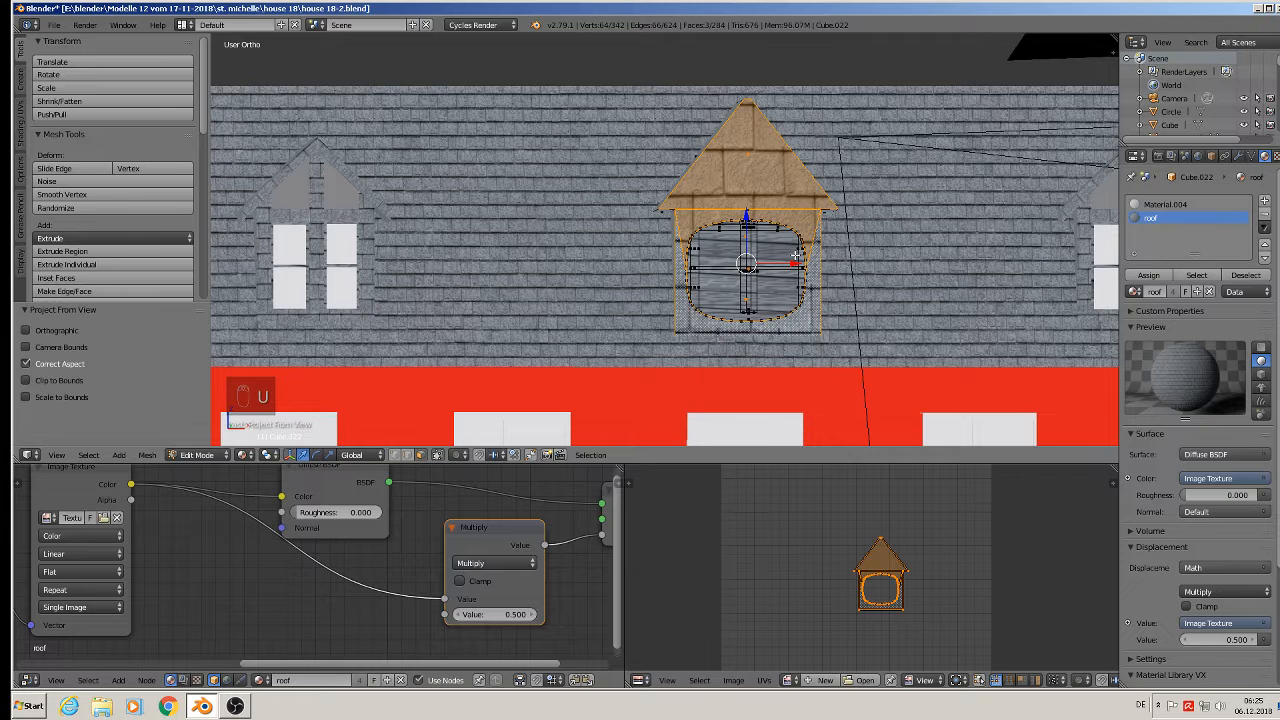
key("s")
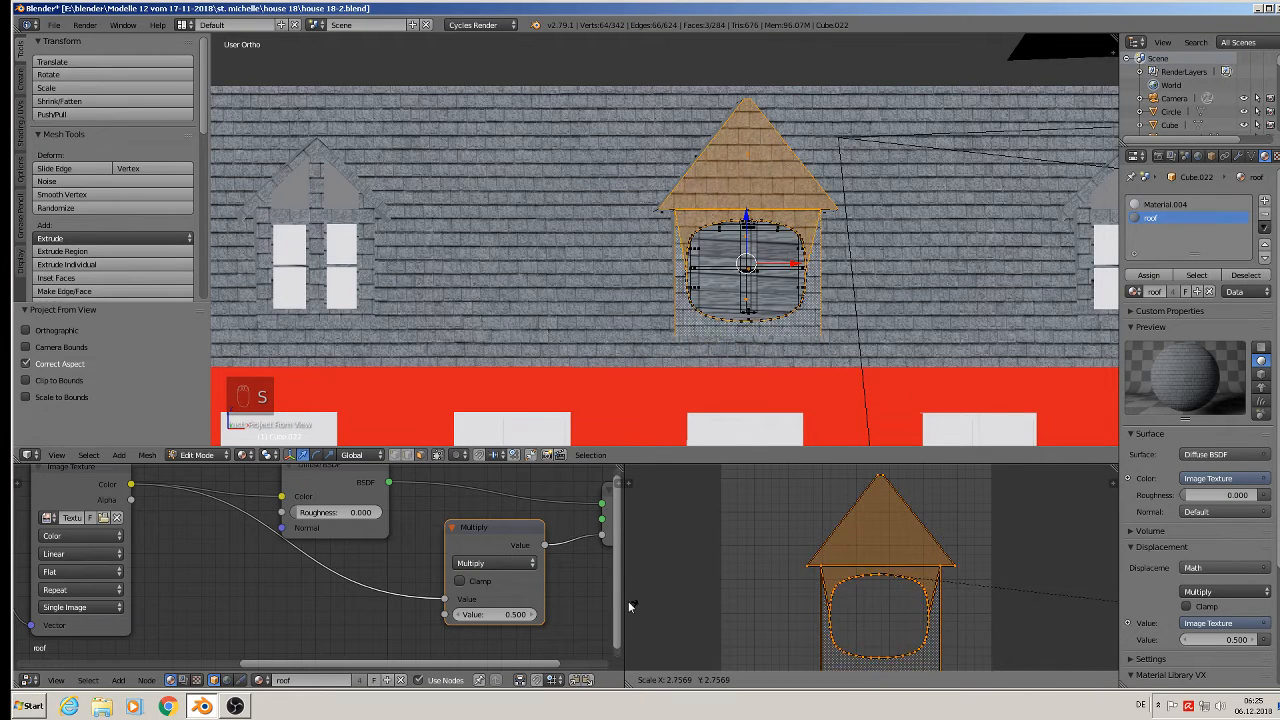
left_click(655, 604)
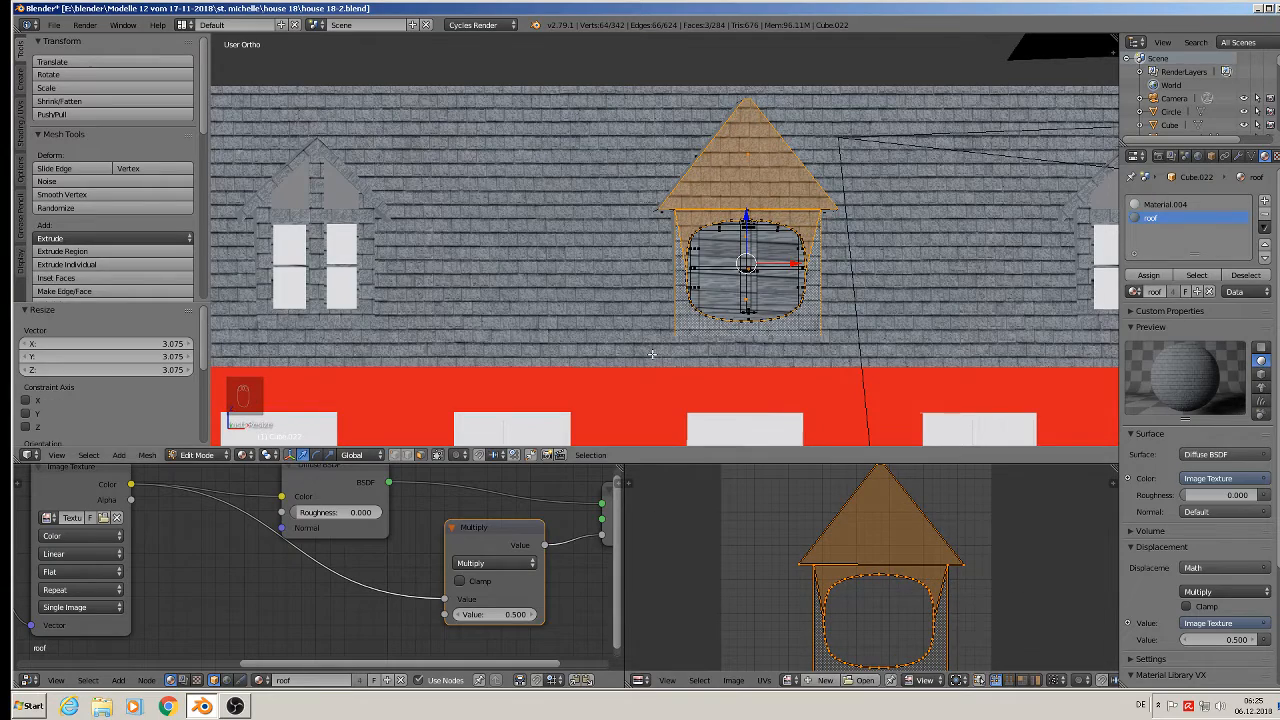
- Leave Edit Mode and check the slate mapping on the middle dormer against the whole roof
key("Tab")
middle_click_drag(652, 354, 752, 313)
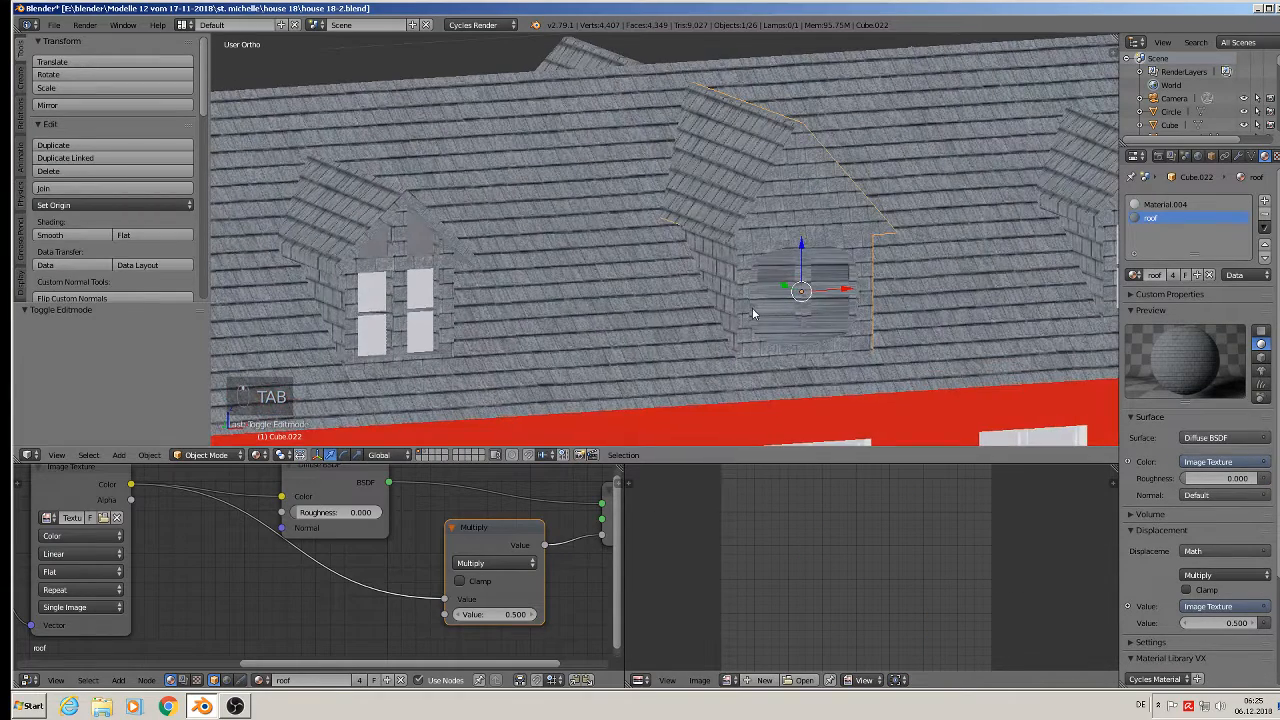
scroll(545, 204, "down", 5)
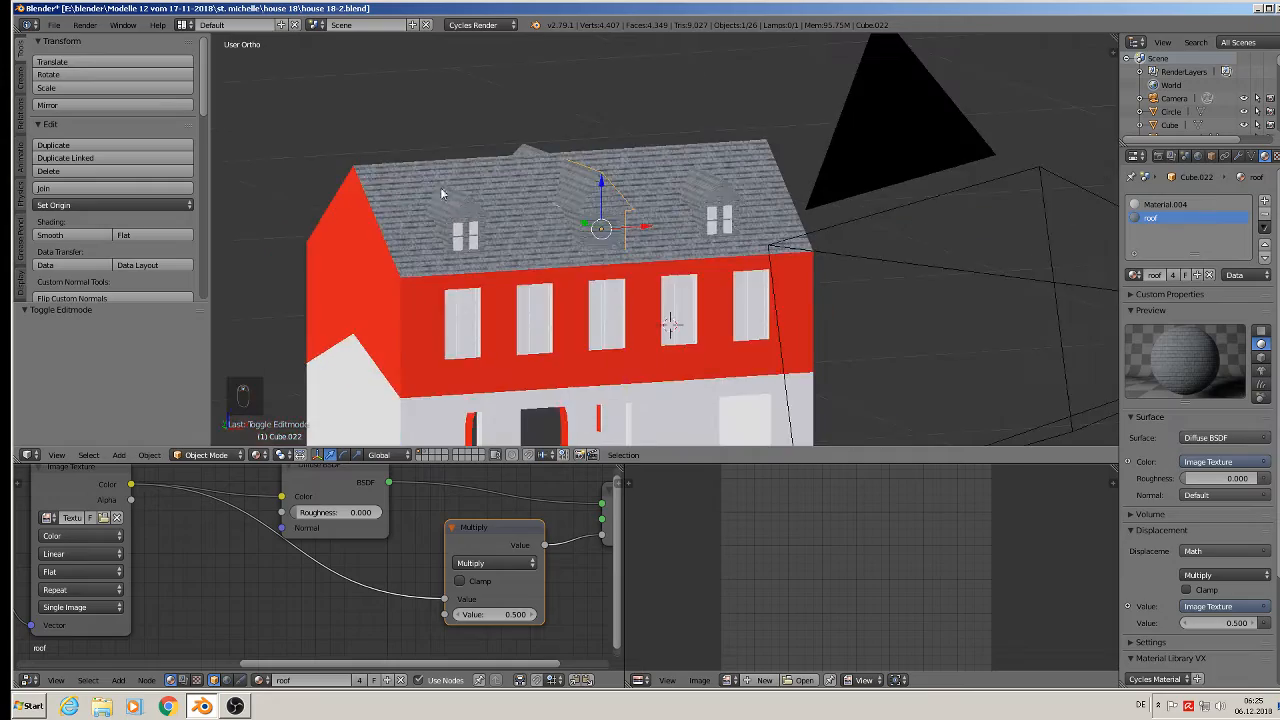
- Add a third material slot to the middle dormer and put the existing glas material in it
scroll(609, 197, "up", 8)
scroll(621, 289, "up", 1)
middle_click_drag(617, 297, 464, 322)
middle_click_drag(542, 241, 720, 183, "shift")
scroll(720, 183, "up", 2)
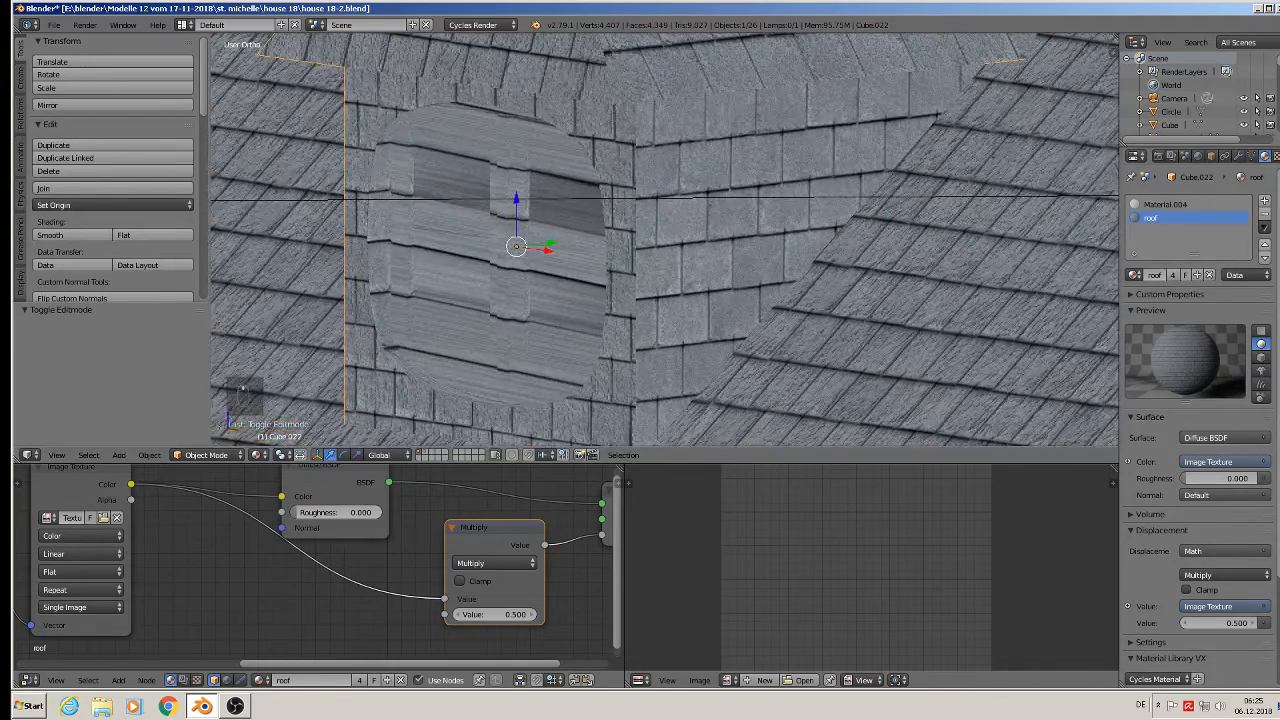
left_click(1264, 201)
left_click(1134, 275)
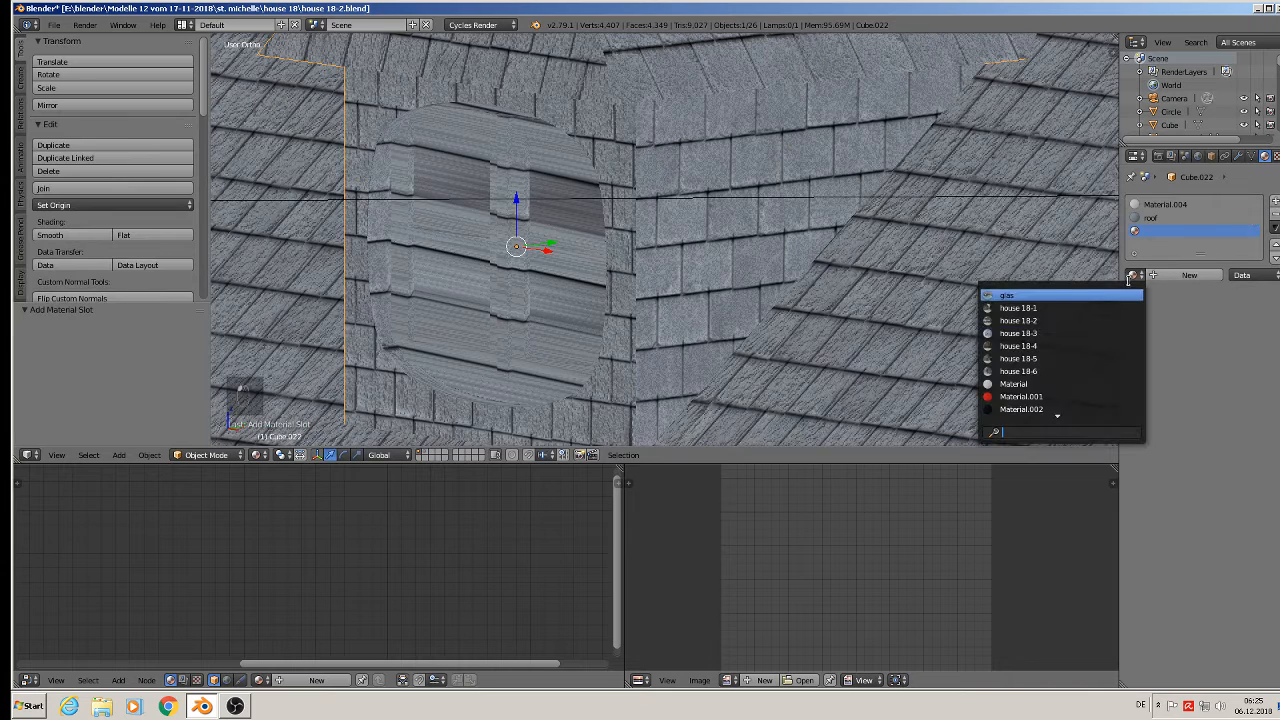
left_click(1071, 296)
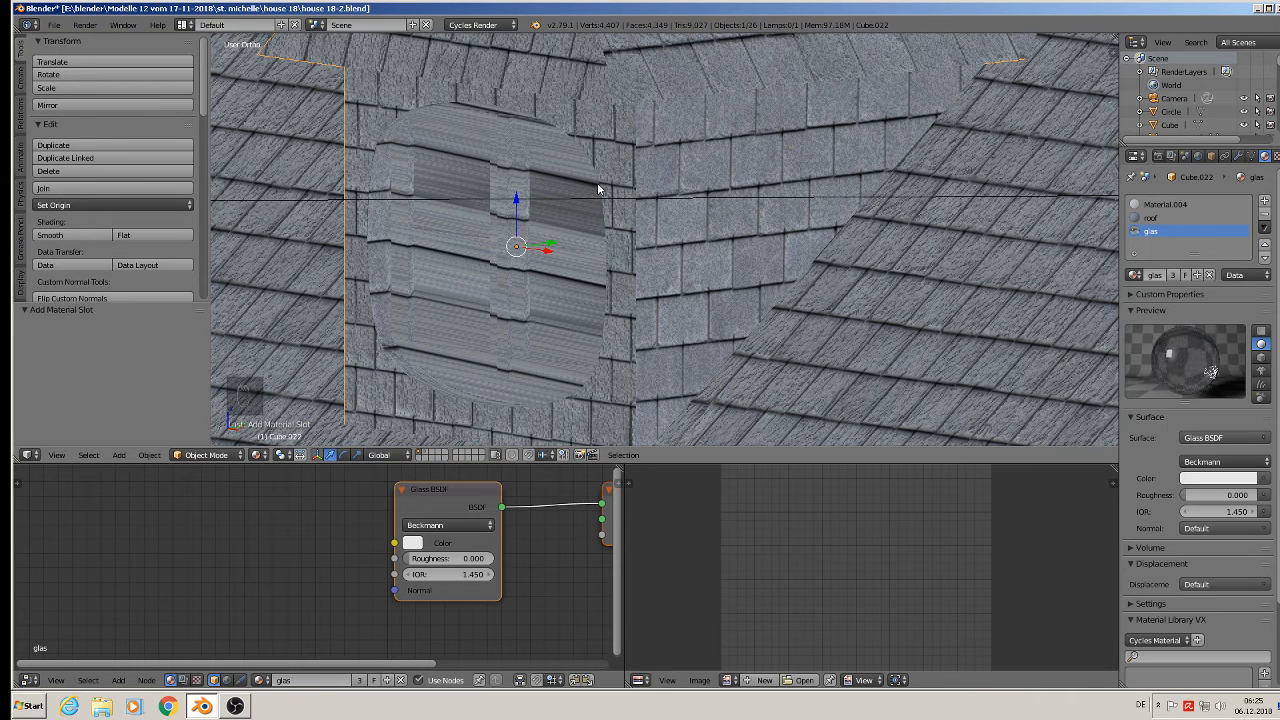
- In wireframe Edit Mode, select all geometry linked to the middle dormer's pane block and make the glas material slot active
key("Tab")
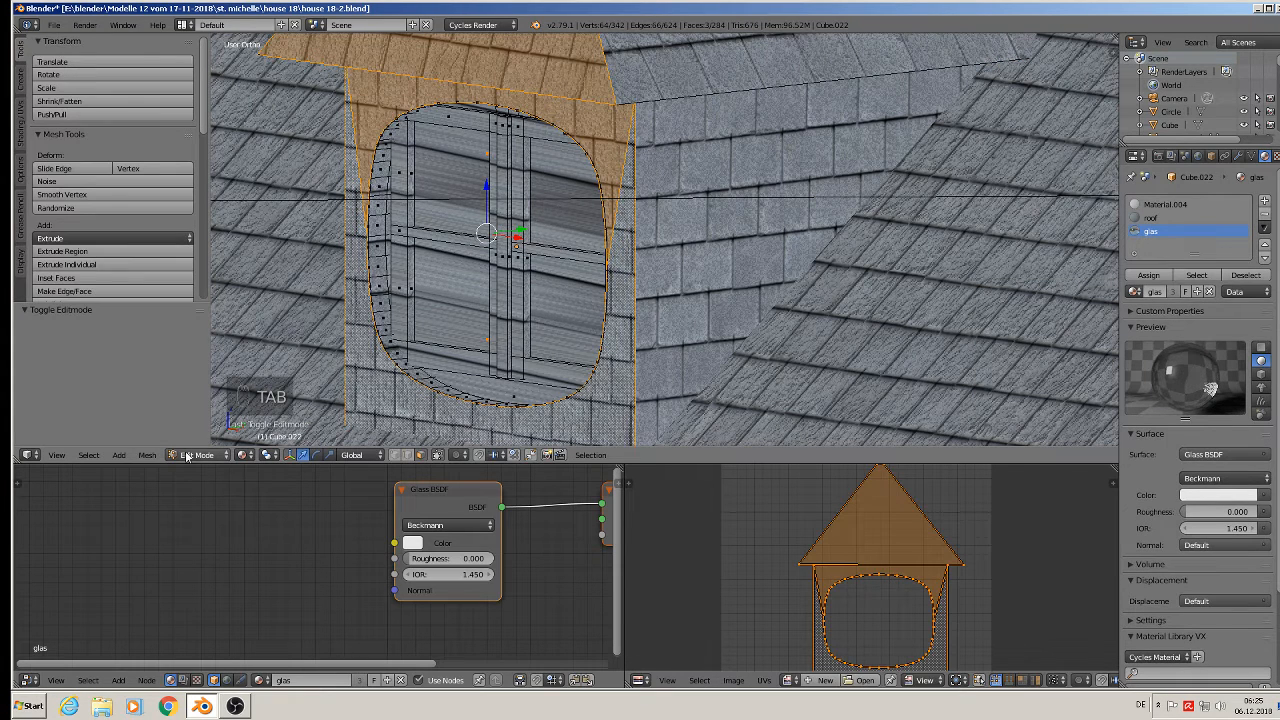
left_click(243, 455)
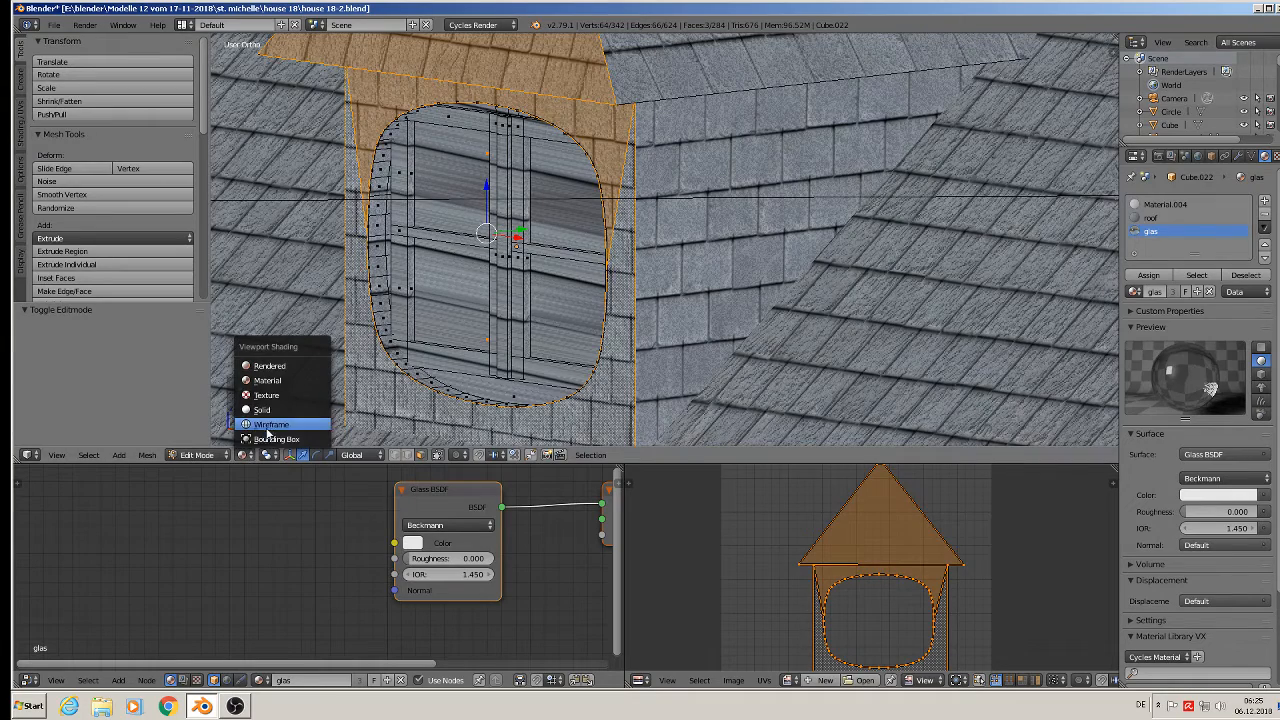
left_click(257, 424)
middle_click_drag(368, 365, 406, 262)
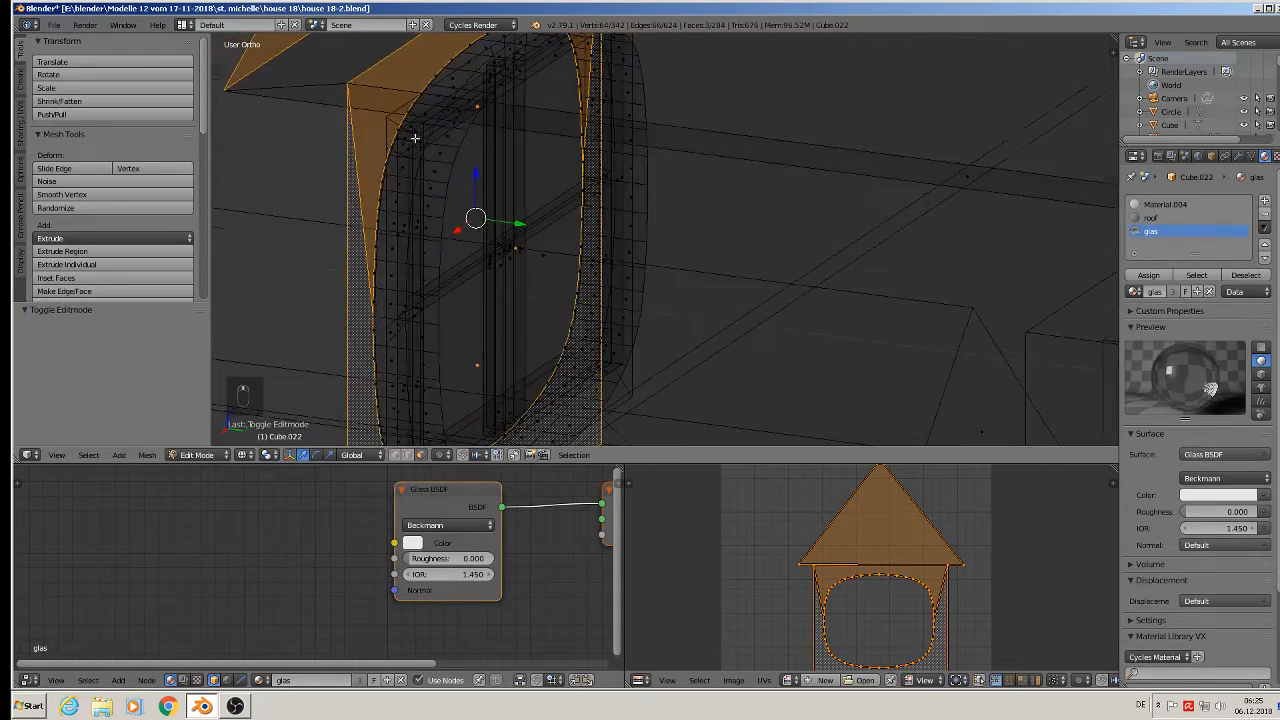
scroll(414, 138, "up", 6)
right_click(419, 125)
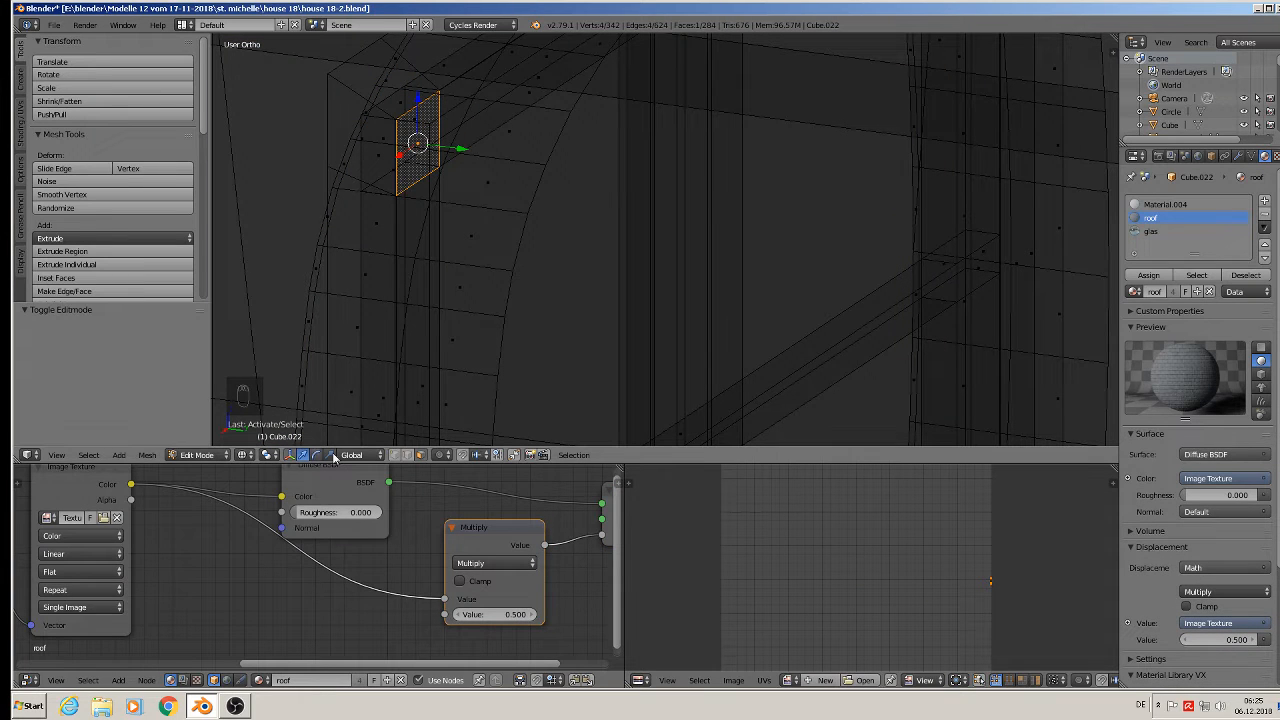
left_click(395, 455)
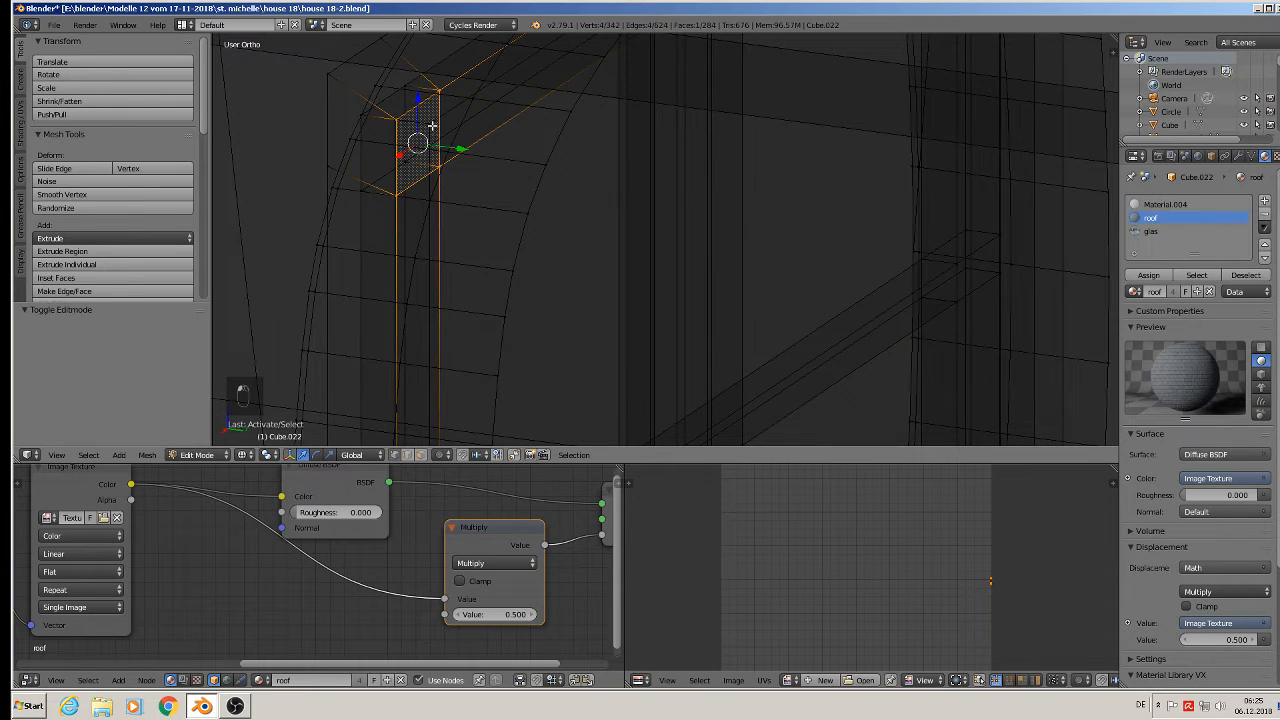
right_click(429, 124)
key("l")
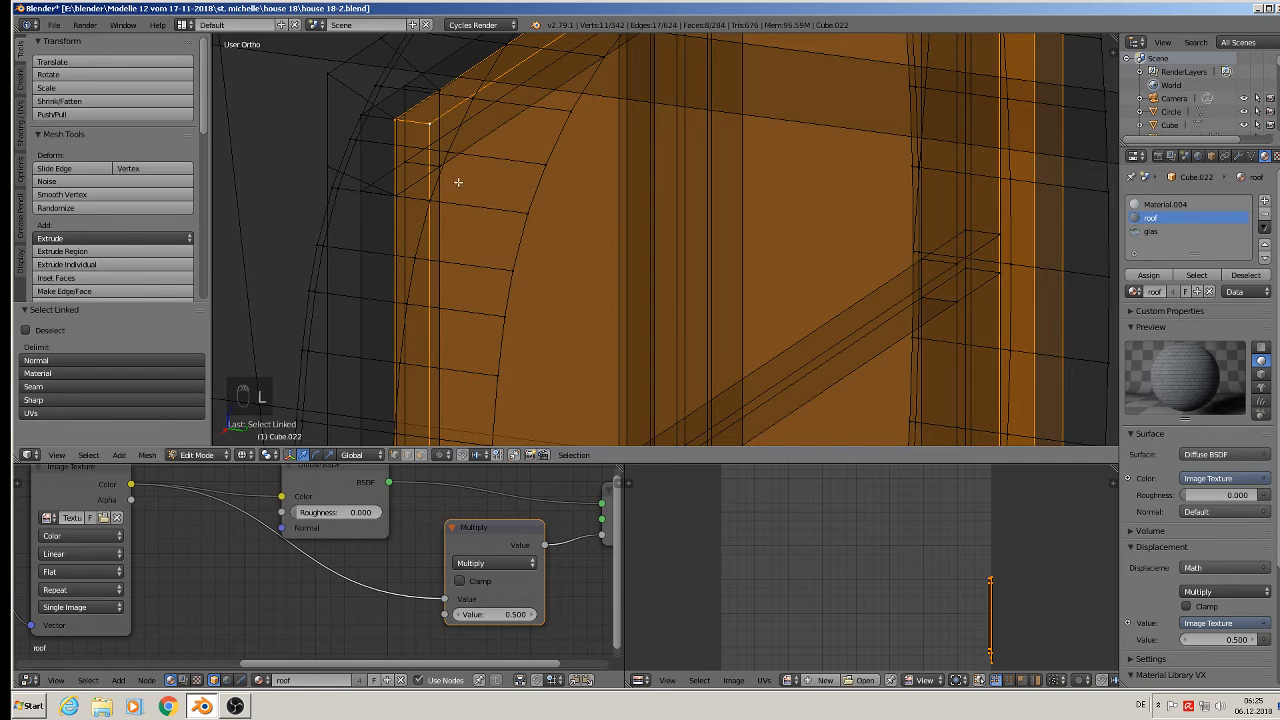
scroll(470, 214, "down", 6)
left_click(1152, 231)
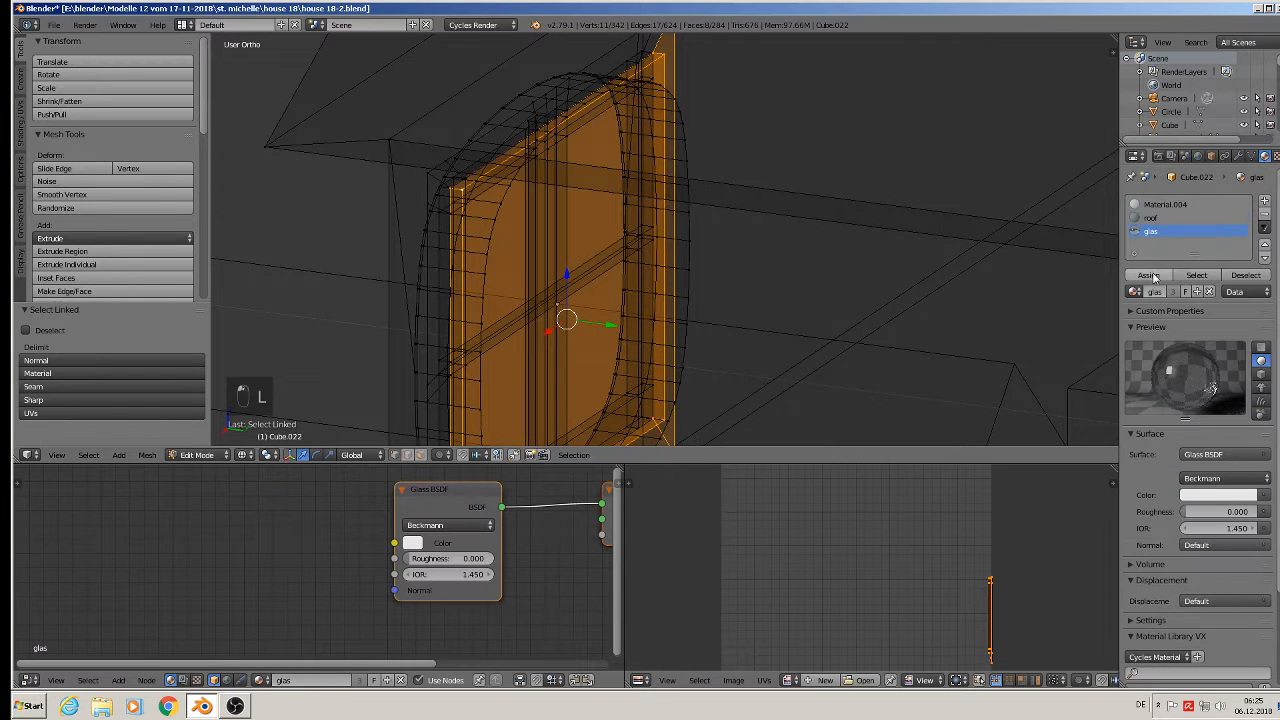
- Try assigning the glas material to the whole linked selection, inspect the selected geometry from another angle, and undo the assignment
left_click(1148, 275)
middle_click_drag(652, 258, 622, 272)
scroll(707, 249, "down", 3)
scroll(607, 253, "up", 2)
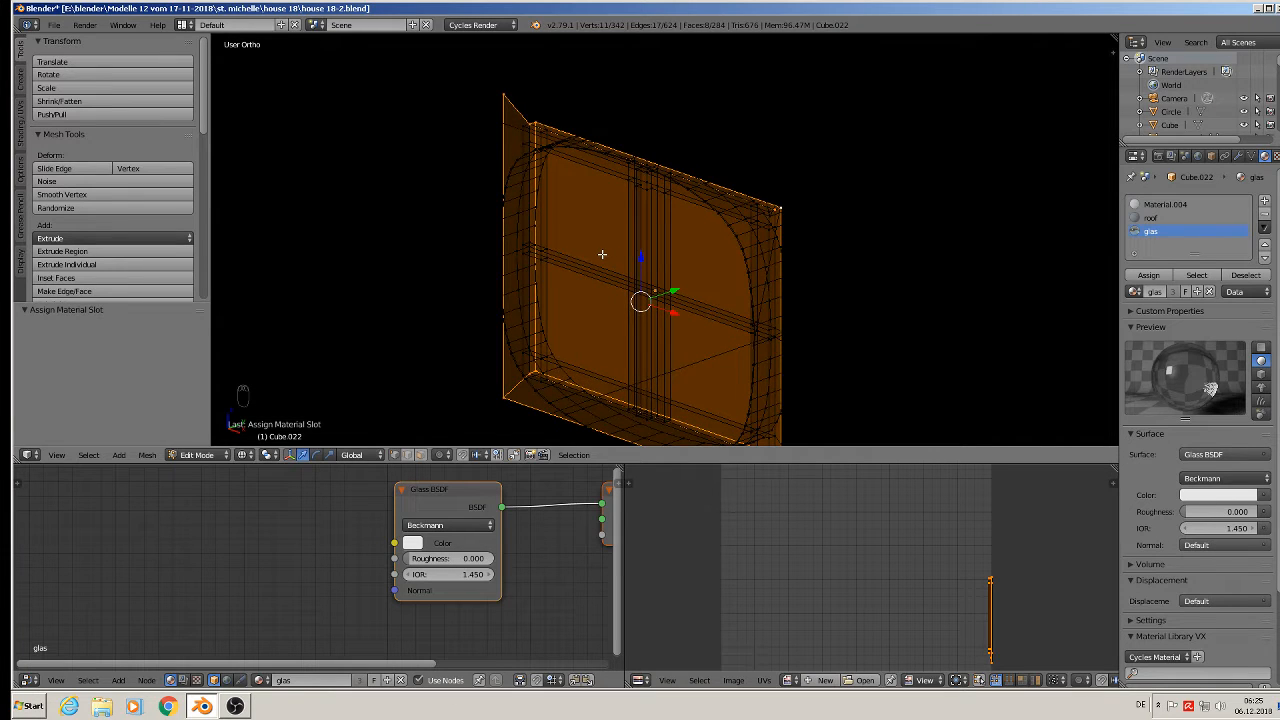
key("ctrl+z")
key("ctrl+z")
key("ctrl+z")
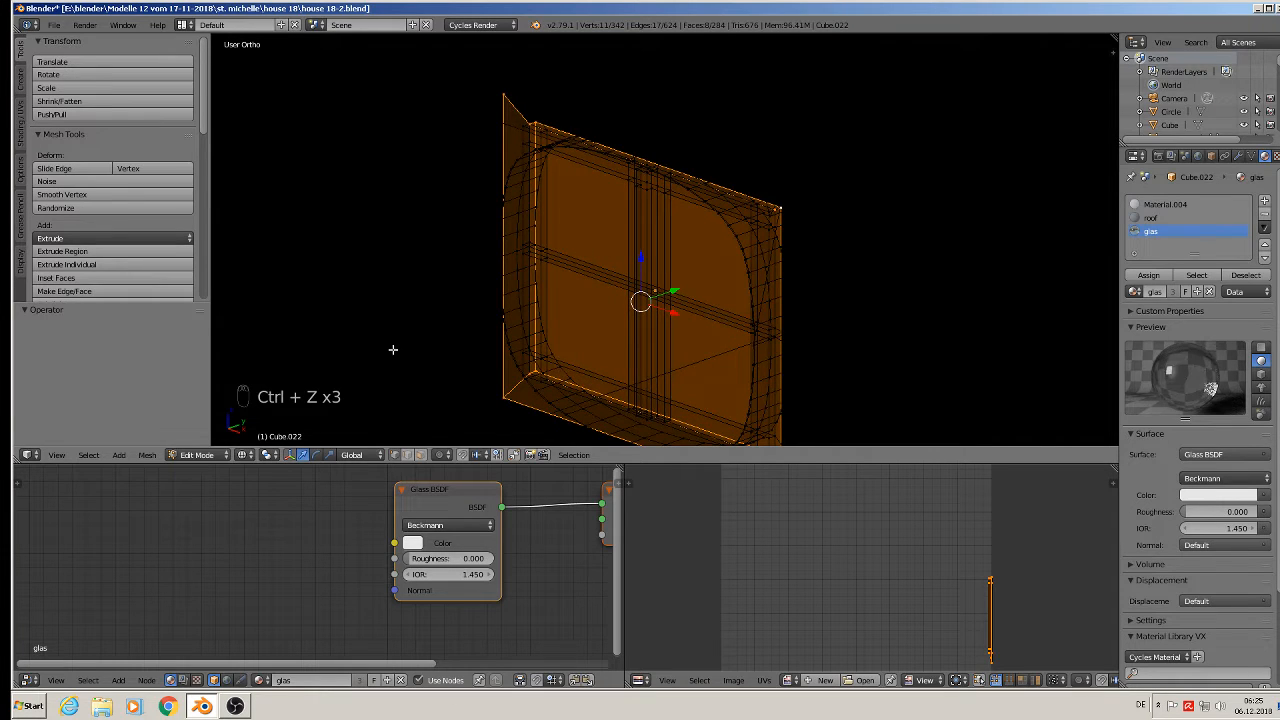
- Examine the middle dormer's window with materials displayed, comparing Object Mode with the pane selection in Edit Mode
left_click(248, 455)
left_click(282, 362)
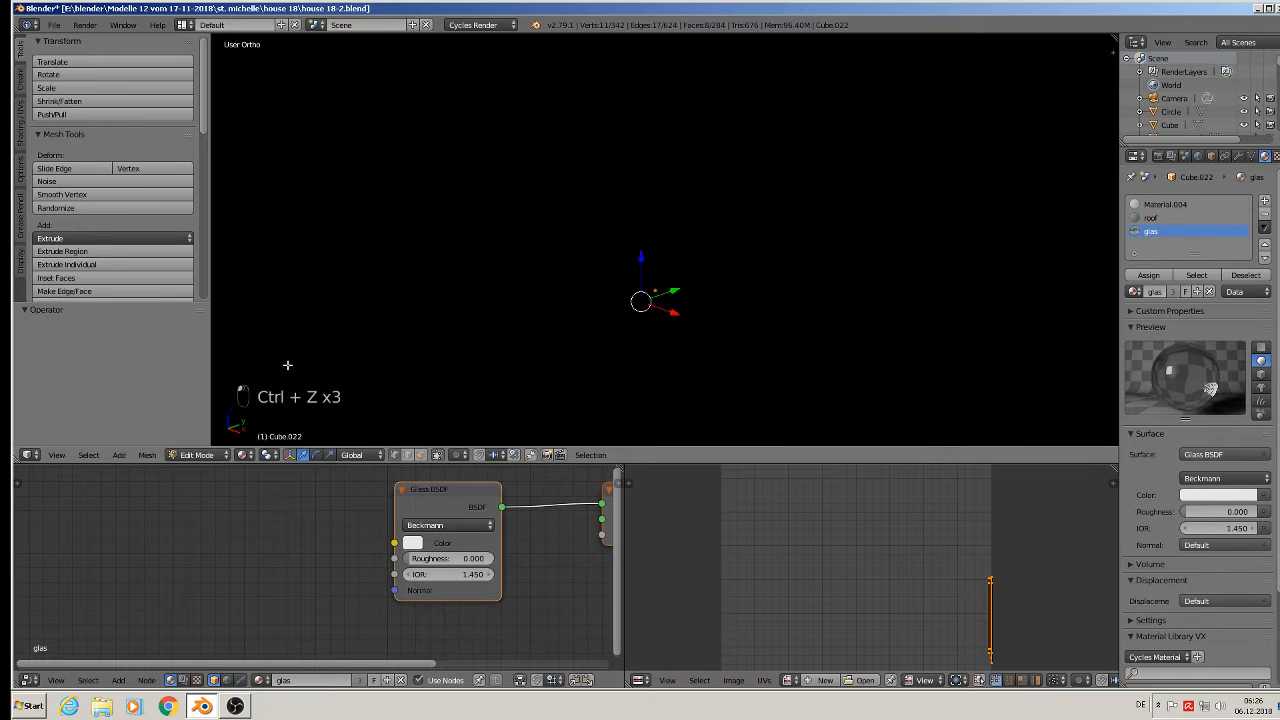
scroll(392, 376, "down", 10)
middle_click_drag(394, 374, 455, 261)
scroll(416, 370, "up", 8)
scroll(404, 348, "up", 4)
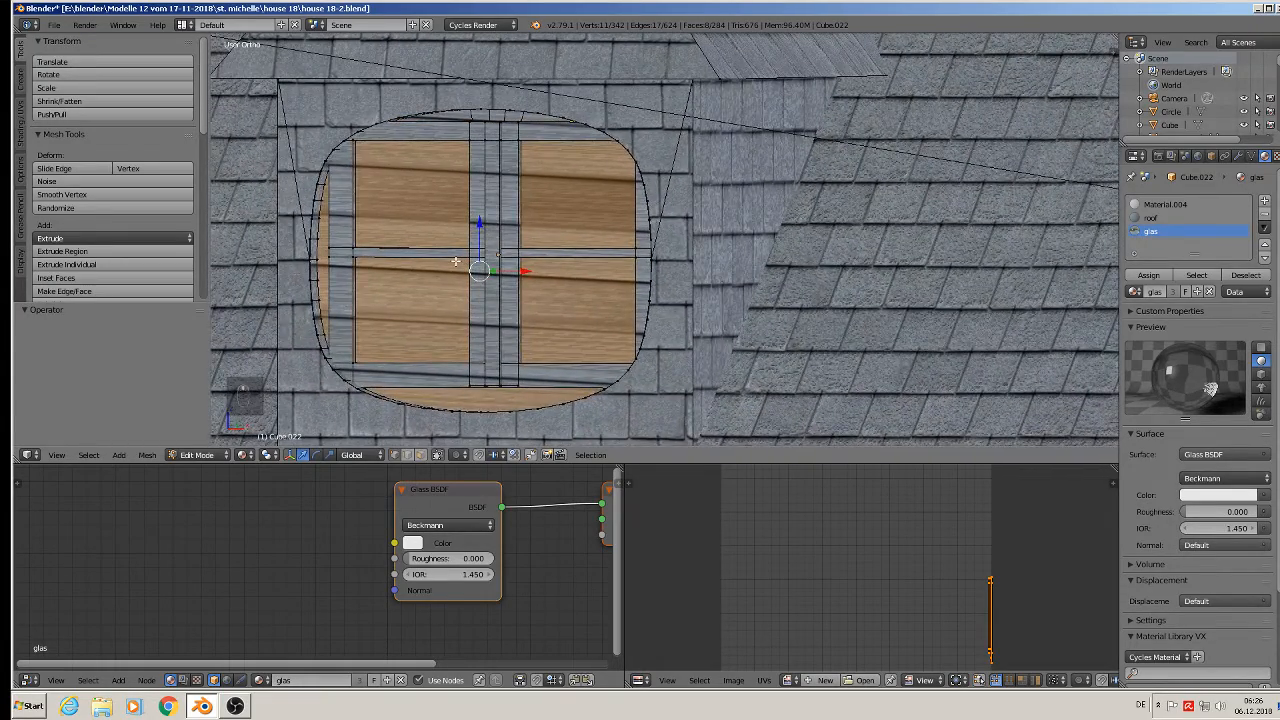
key("Tab")
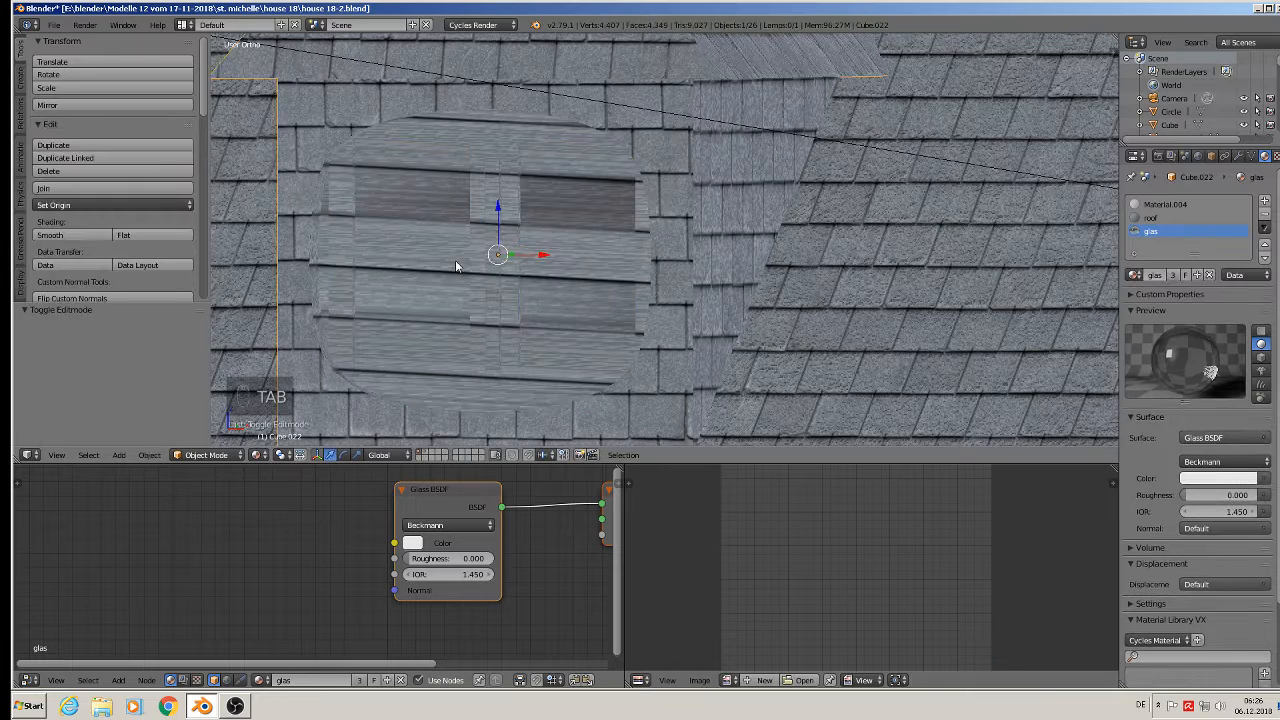
key("Tab")
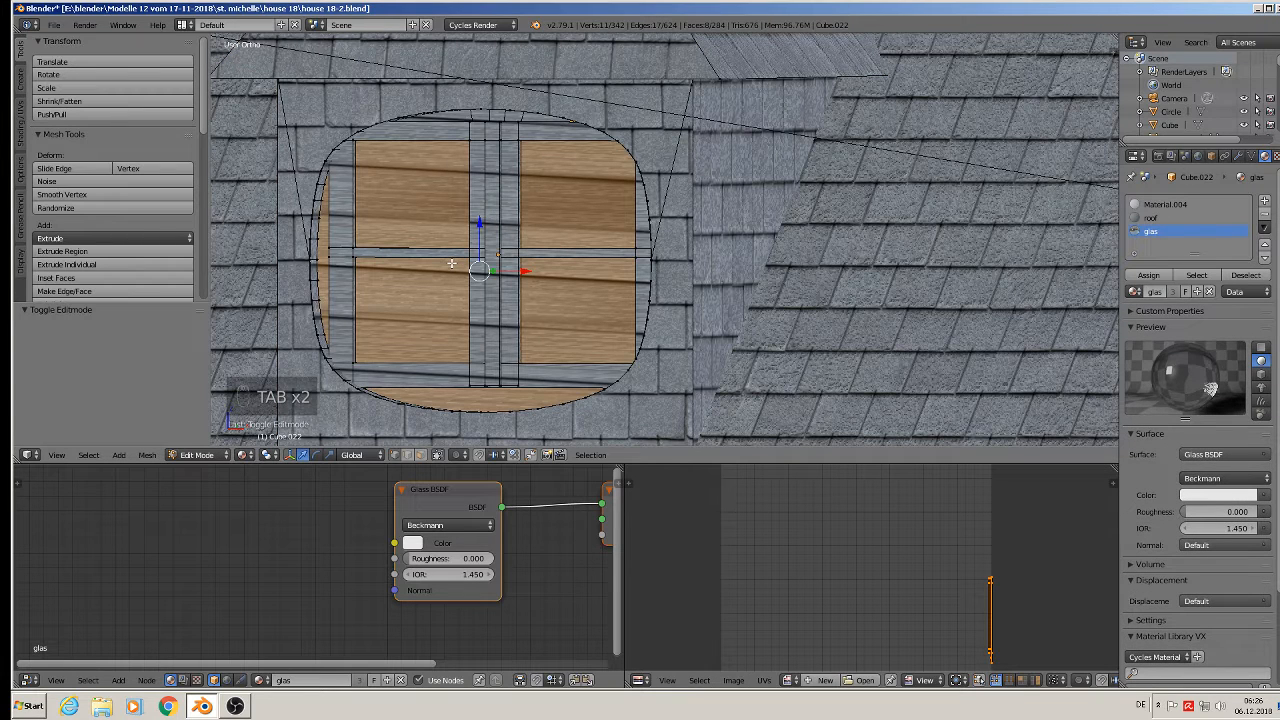
- In wireframe, use Circle Select to remove the three outer corner vertices around the middle dormer's window from the selection
left_click(245, 455)
left_click(307, 387)
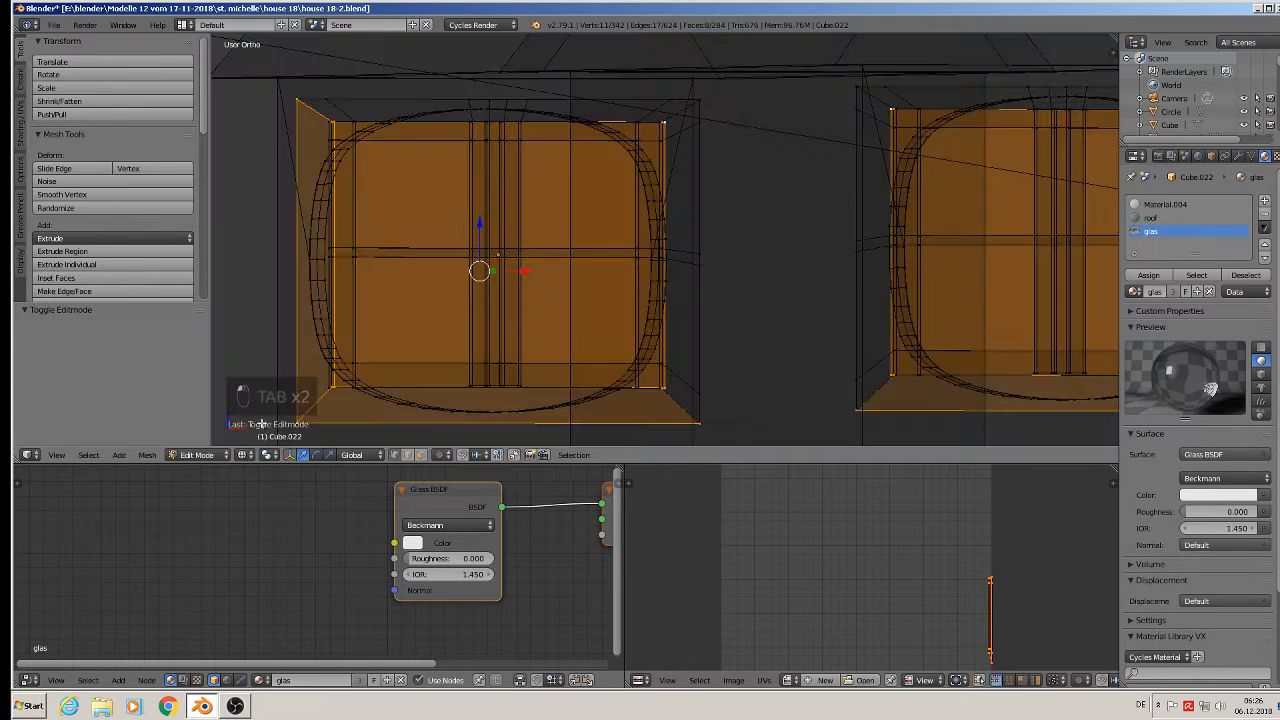
scroll(345, 330, "down", 3)
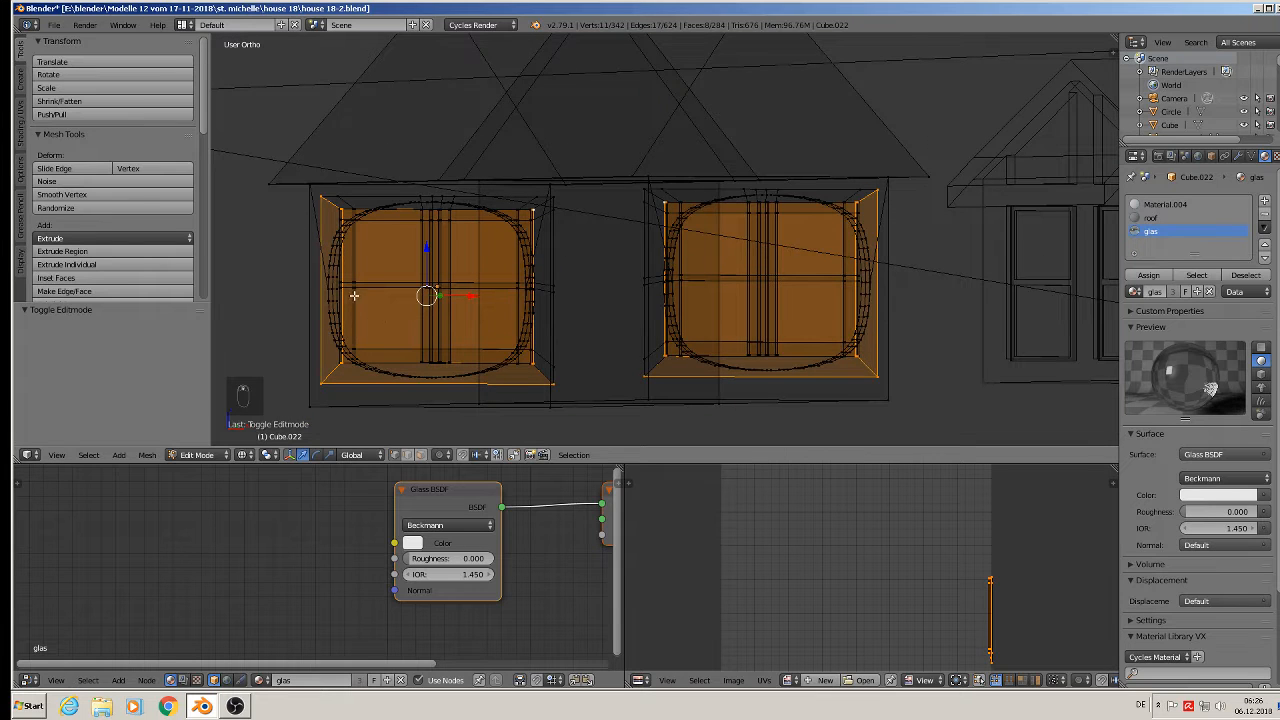
key("c")
middle_click(317, 207)
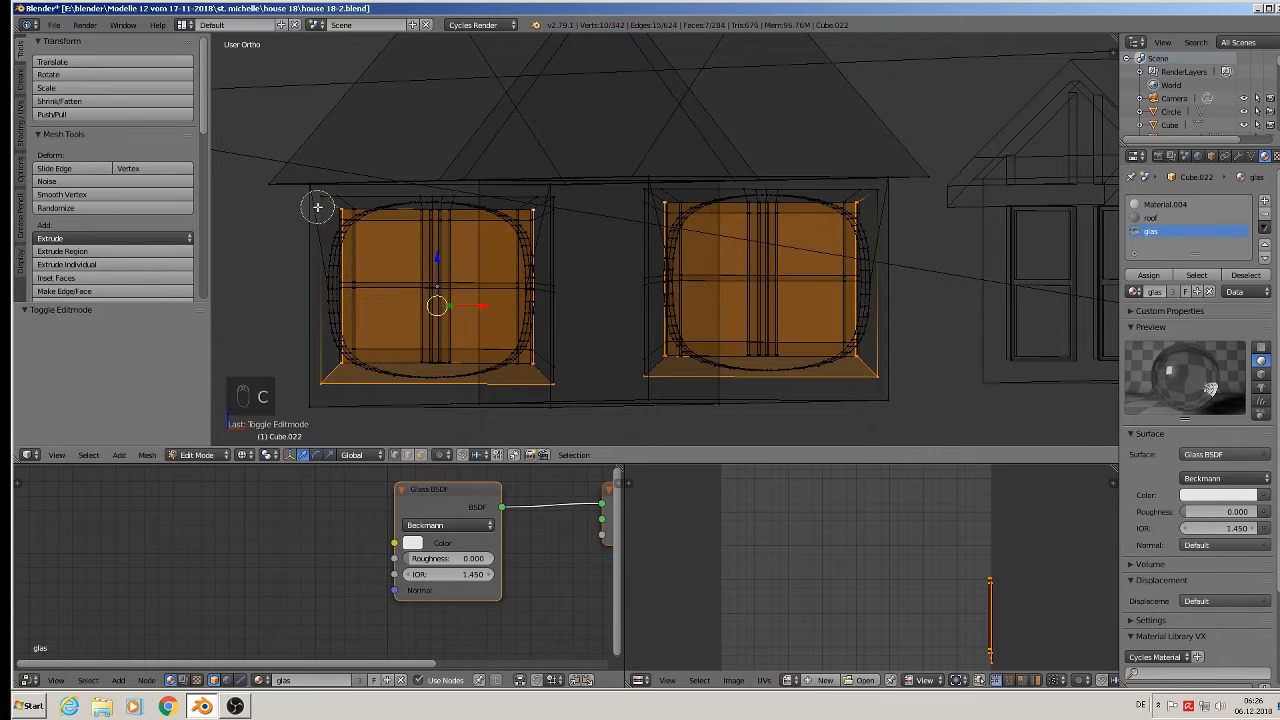
middle_click(329, 389)
middle_click(550, 396)
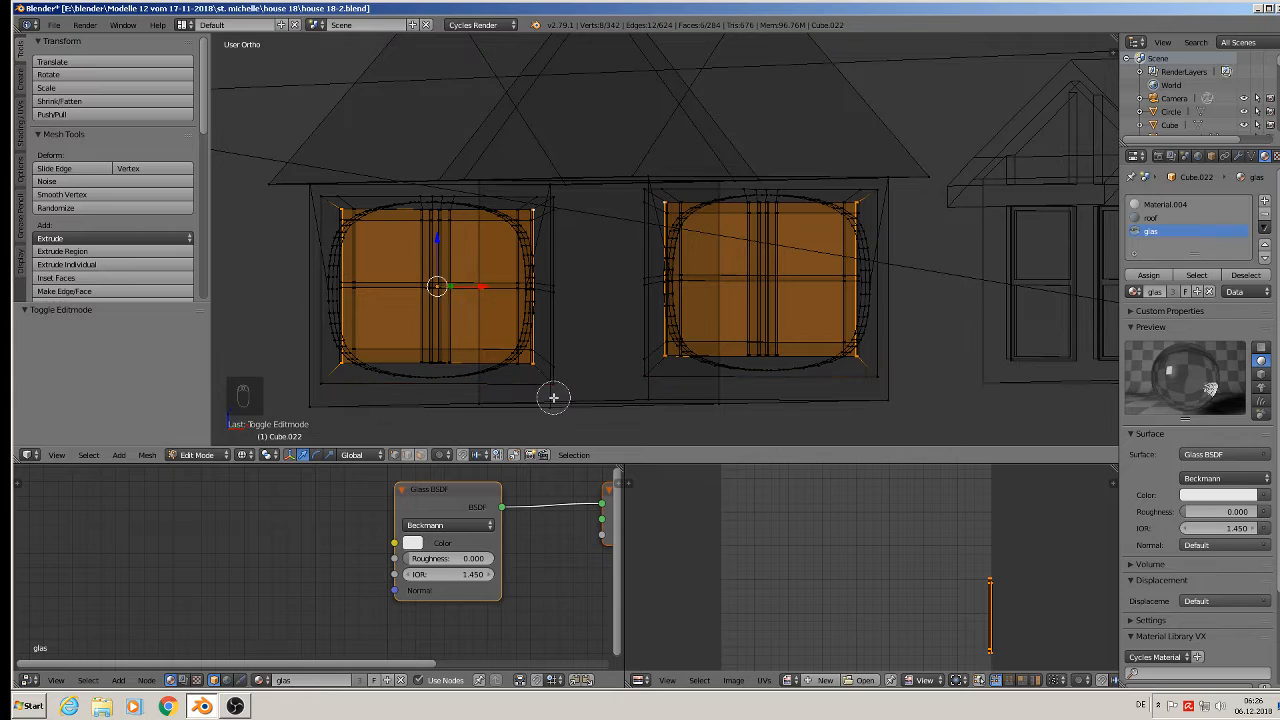
right_click(553, 397)
- Check the remaining pane block selection up close and assign the glas material to it
middle_click_drag(543, 397, 505, 408)
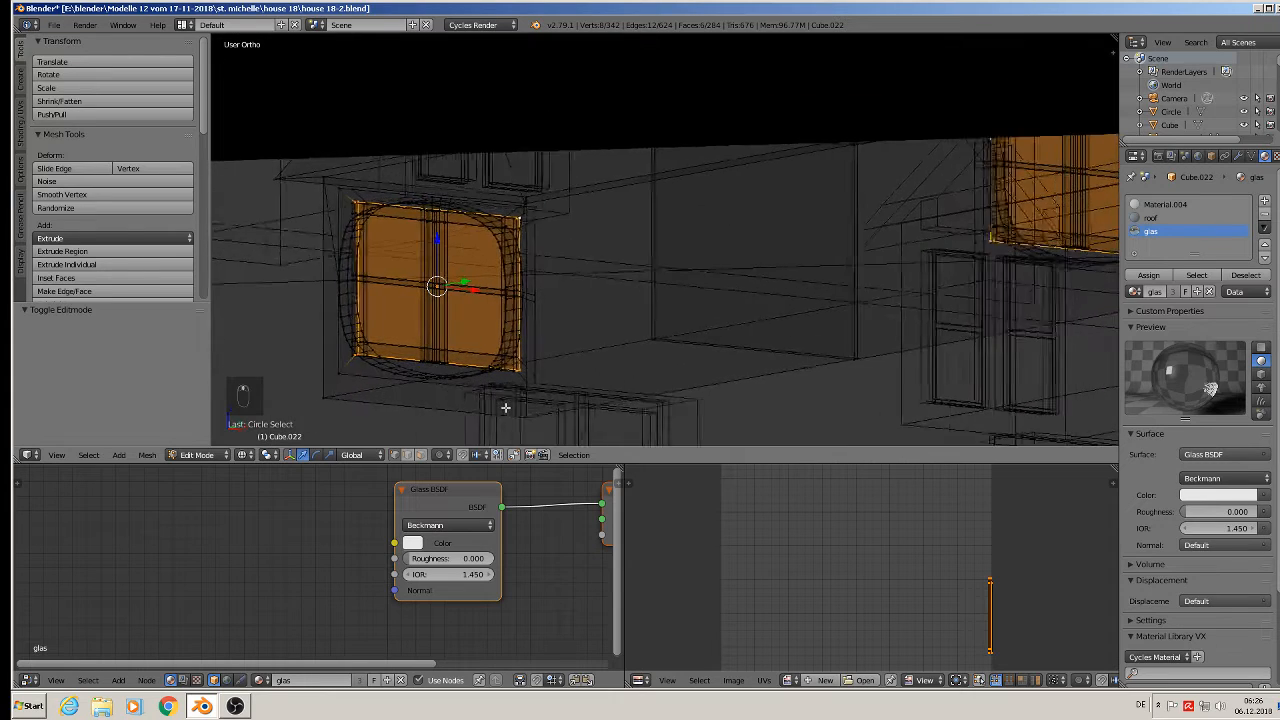
scroll(505, 408, "up", 8)
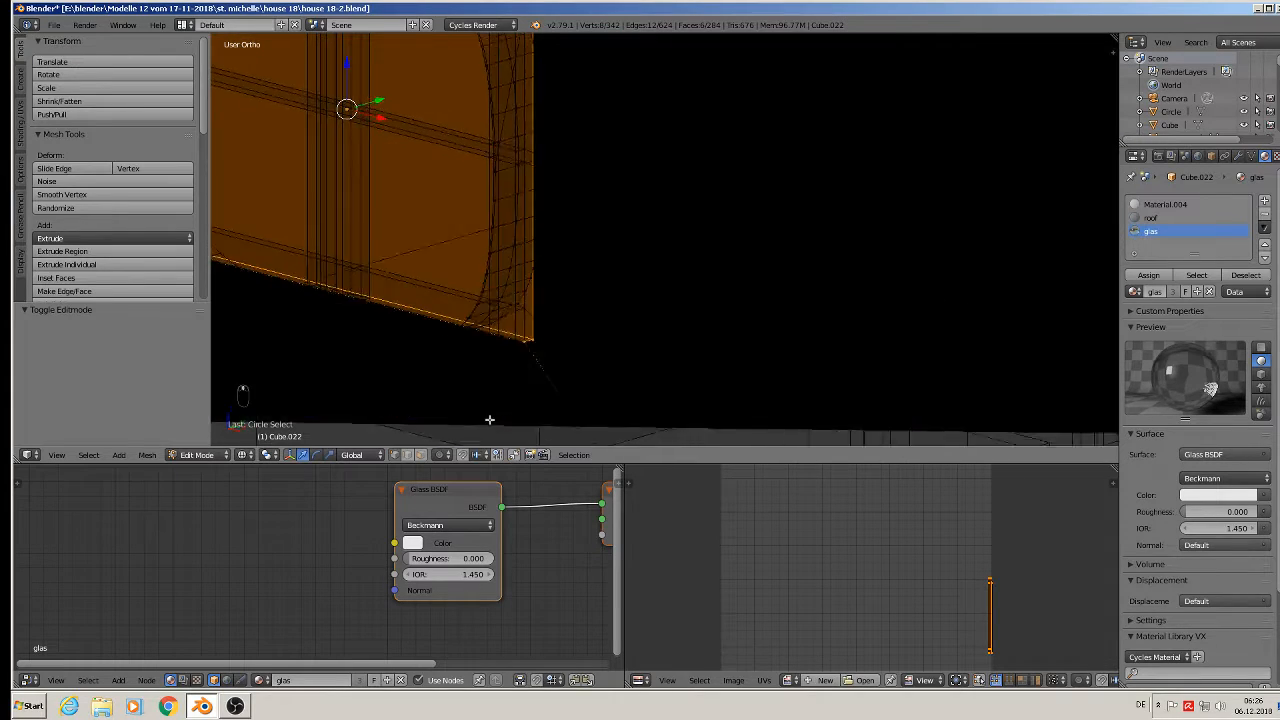
scroll(487, 419, "down", 4)
scroll(318, 351, "up", 1)
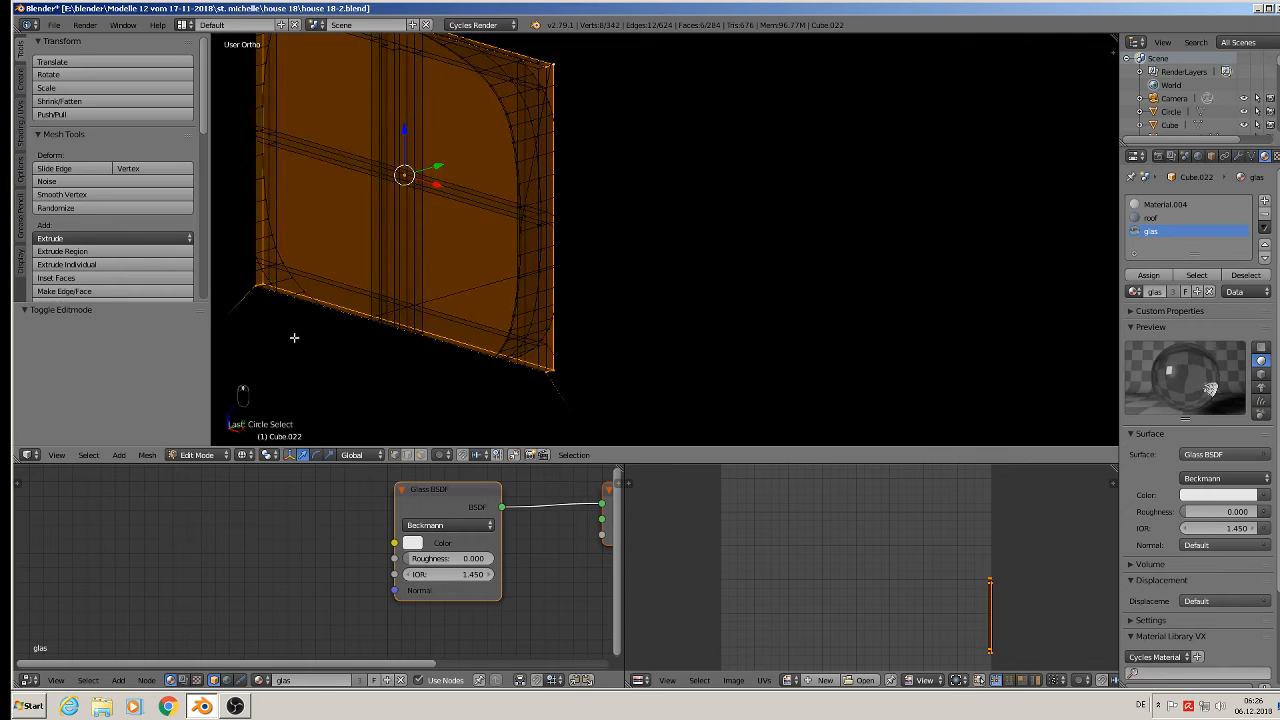
scroll(294, 337, "down", 2)
left_click(1147, 275)
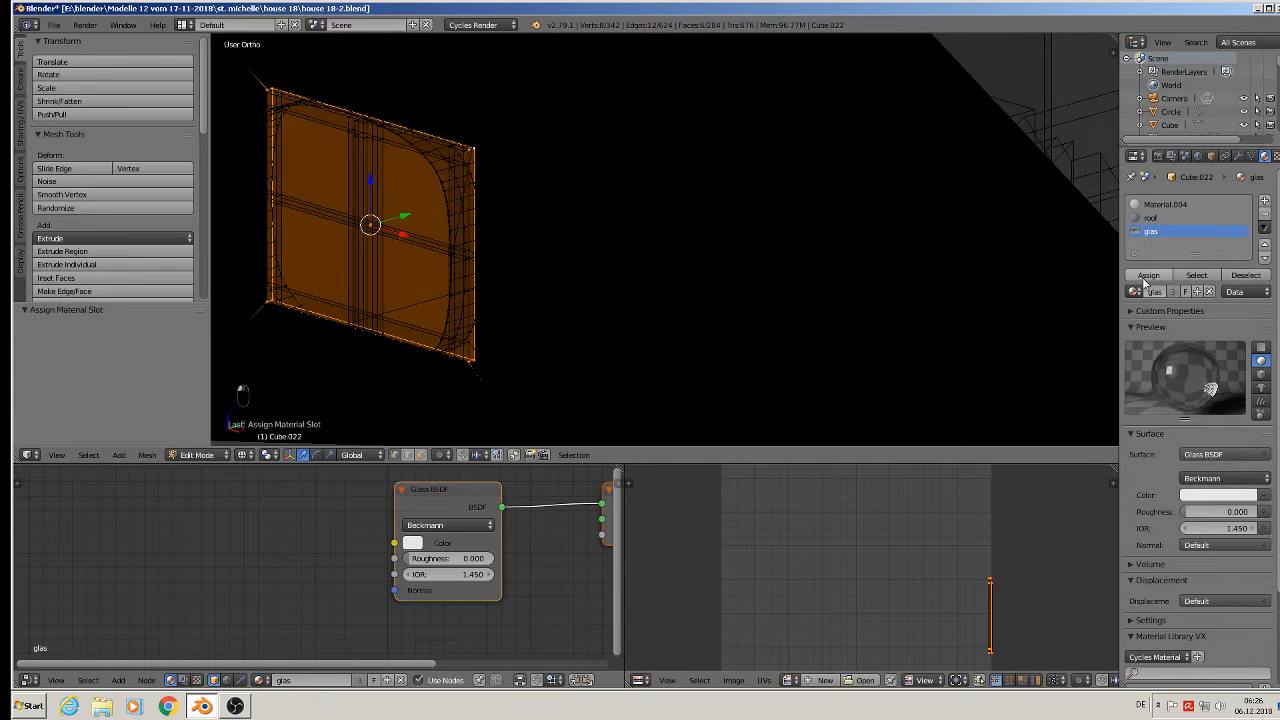
- Switch to Material shading, leave Edit Mode to check the dormer's glass panes, and save the file
scroll(300, 400, "down", 2)
left_click(242, 455)
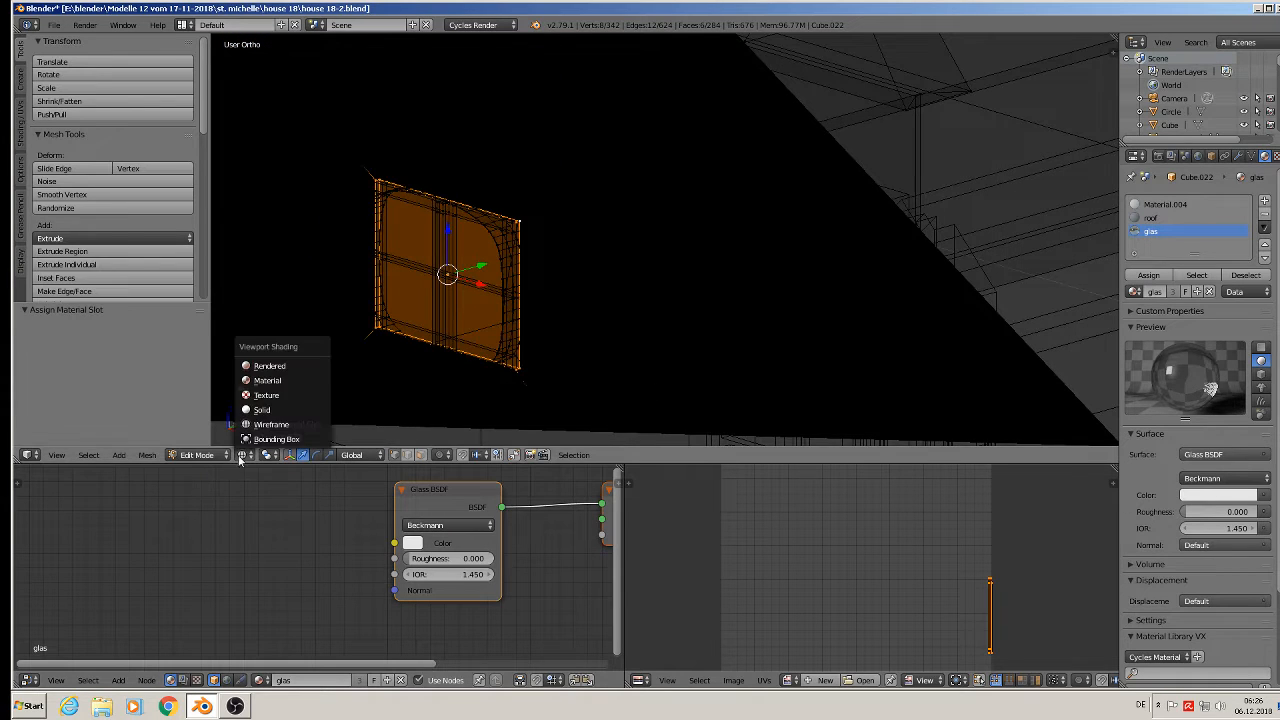
left_click(278, 380)
key("Tab")
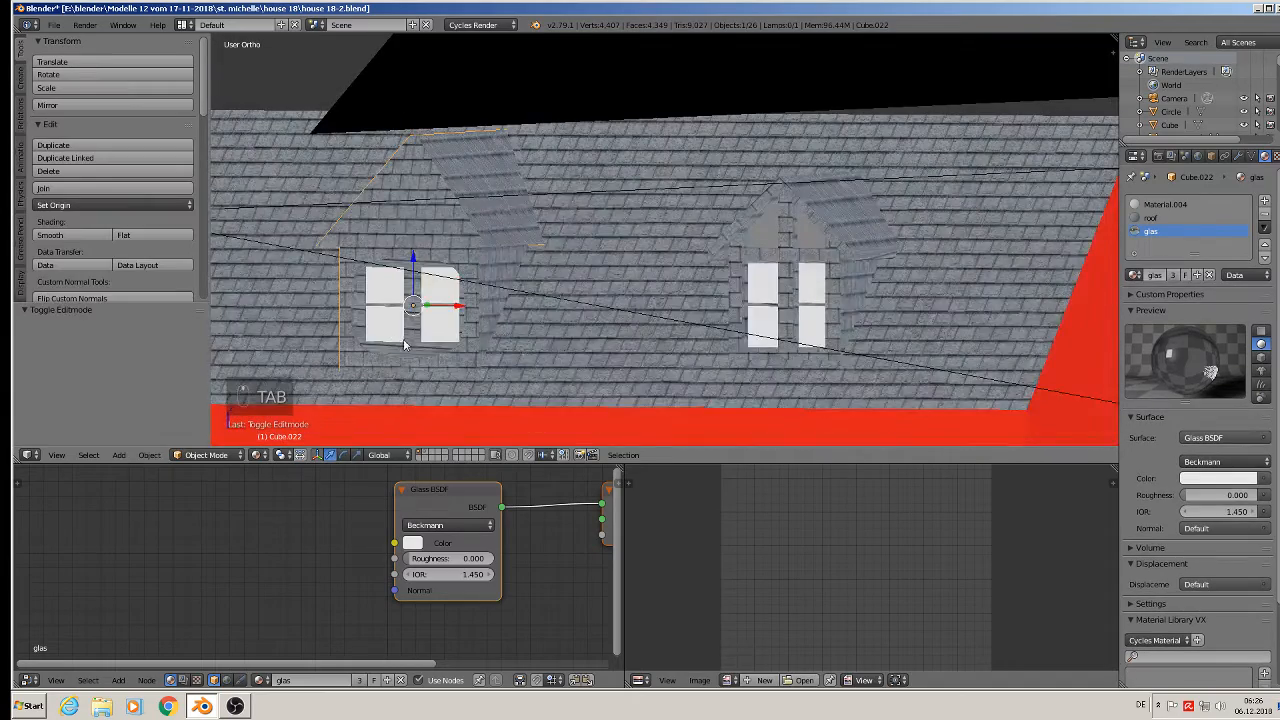
middle_click_drag(400, 341, 447, 343)
scroll(390, 280, "down", 2)
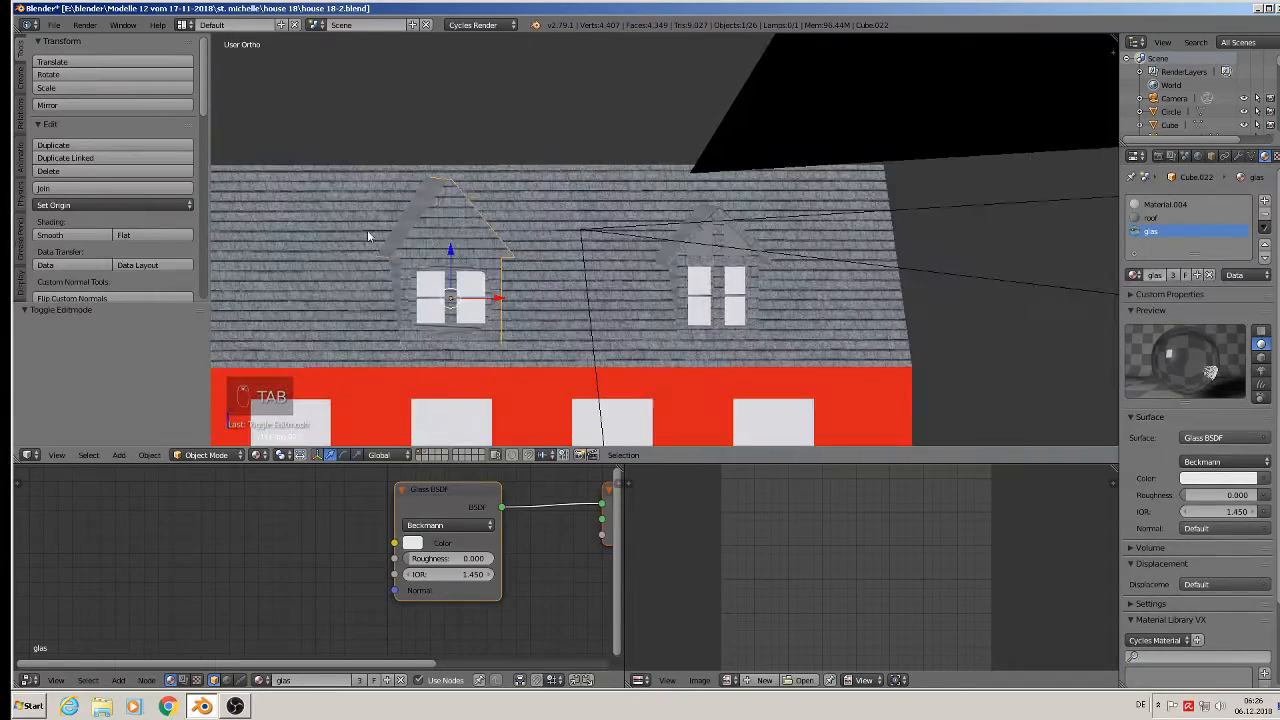
left_click(54, 24)
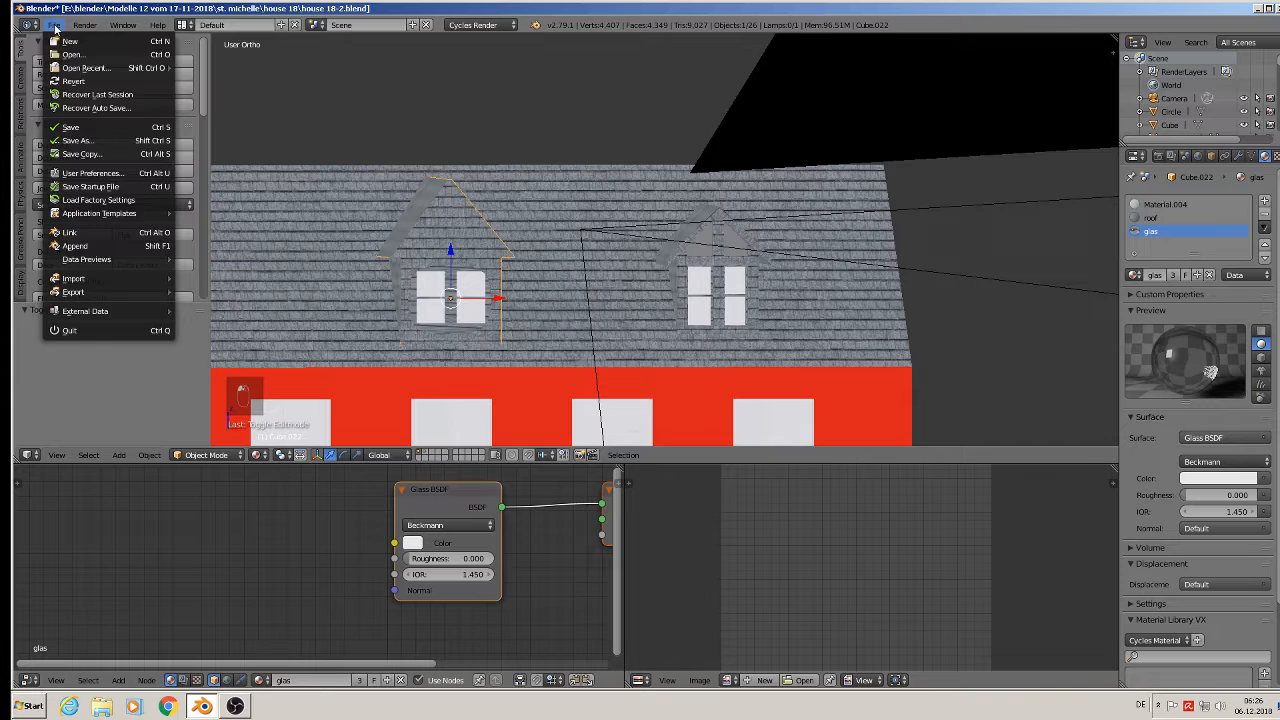
left_click(80, 126)
- Select the leftmost window object on the red upper-storey facade and open its mesh in Edit Mode
scroll(422, 305, "down", 3)
middle_click_drag(422, 305, 573, 305)
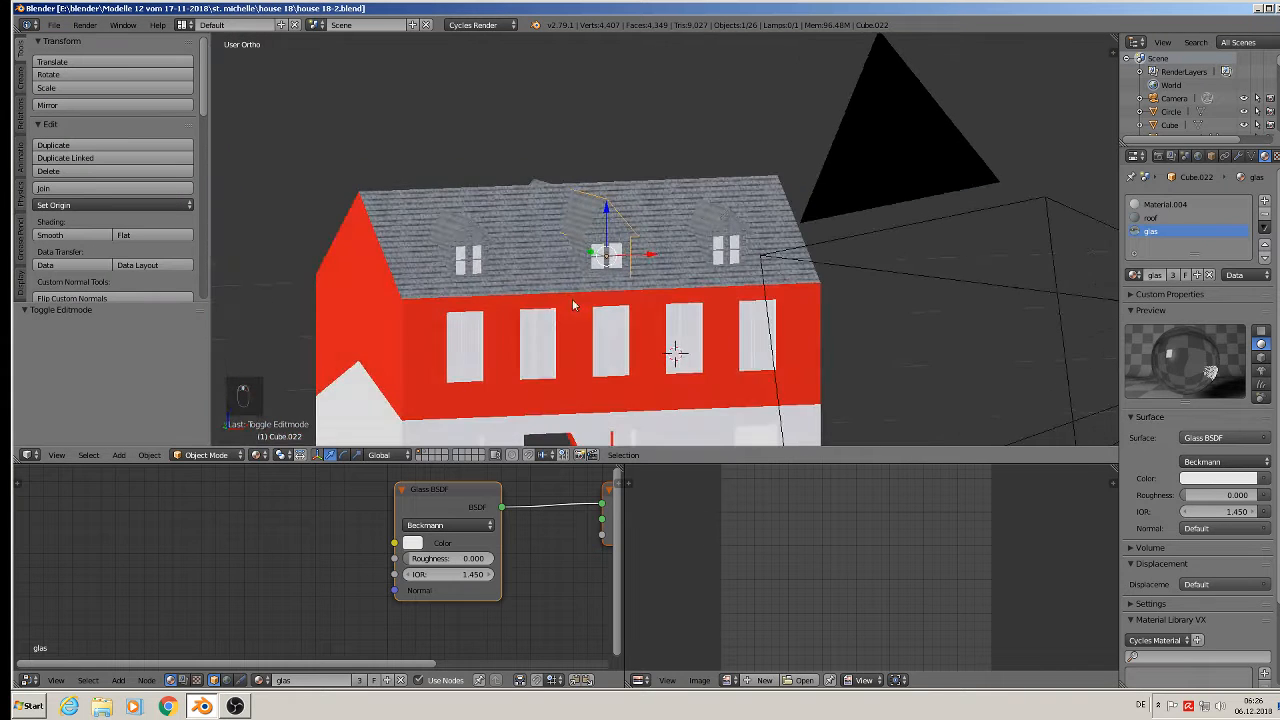
scroll(482, 349, "up", 5)
right_click(437, 326)
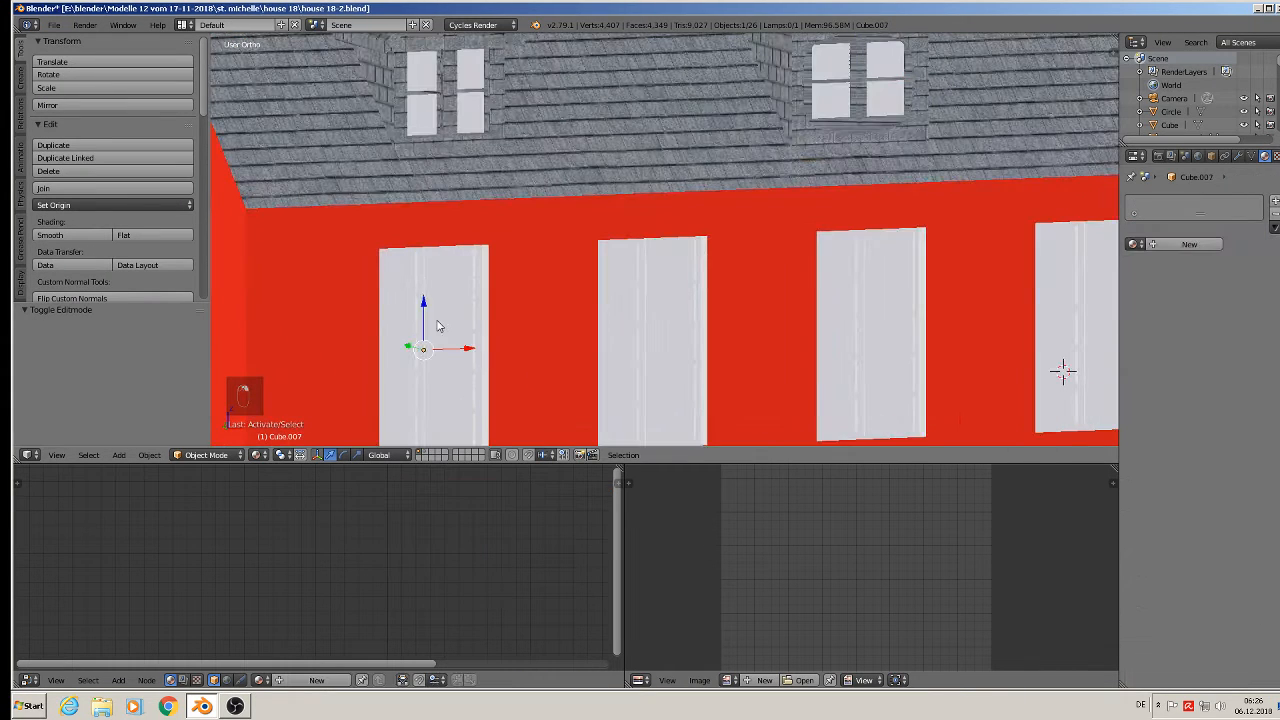
key("Tab")
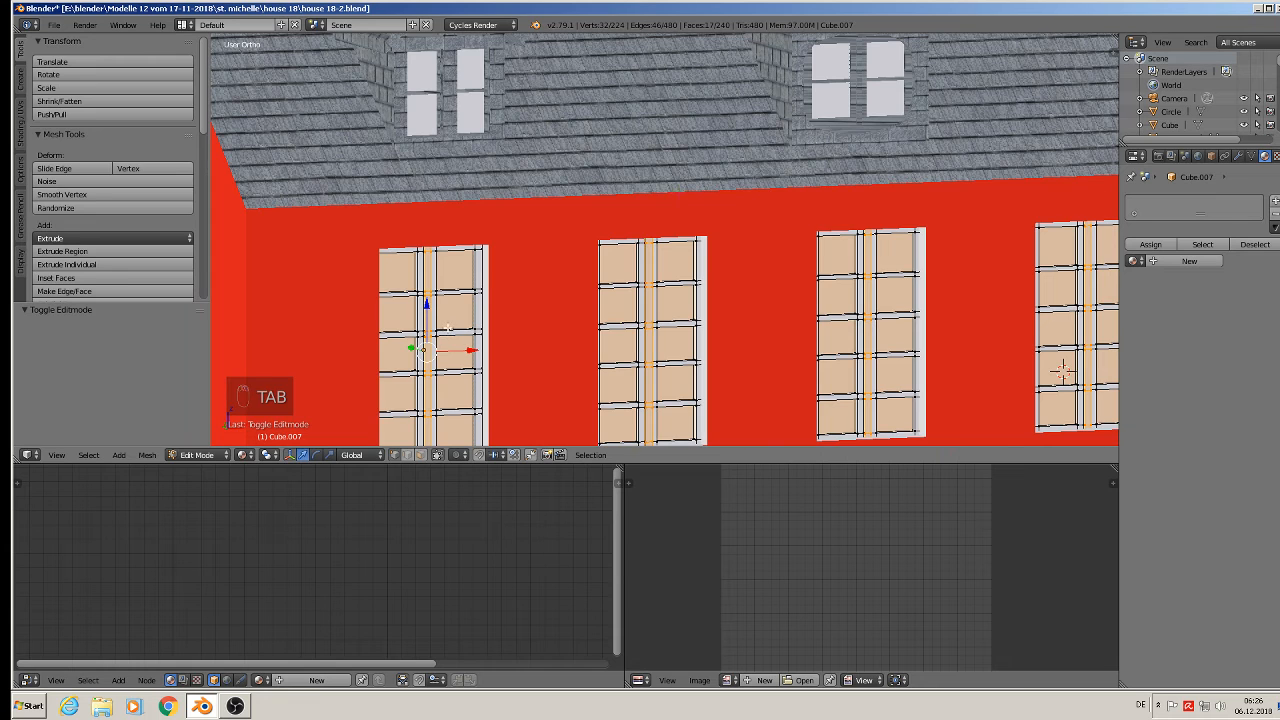
scroll(448, 328, "up", 6)
middle_click_drag(448, 328, 526, 188, "shift")
scroll(526, 220, "down", 3)
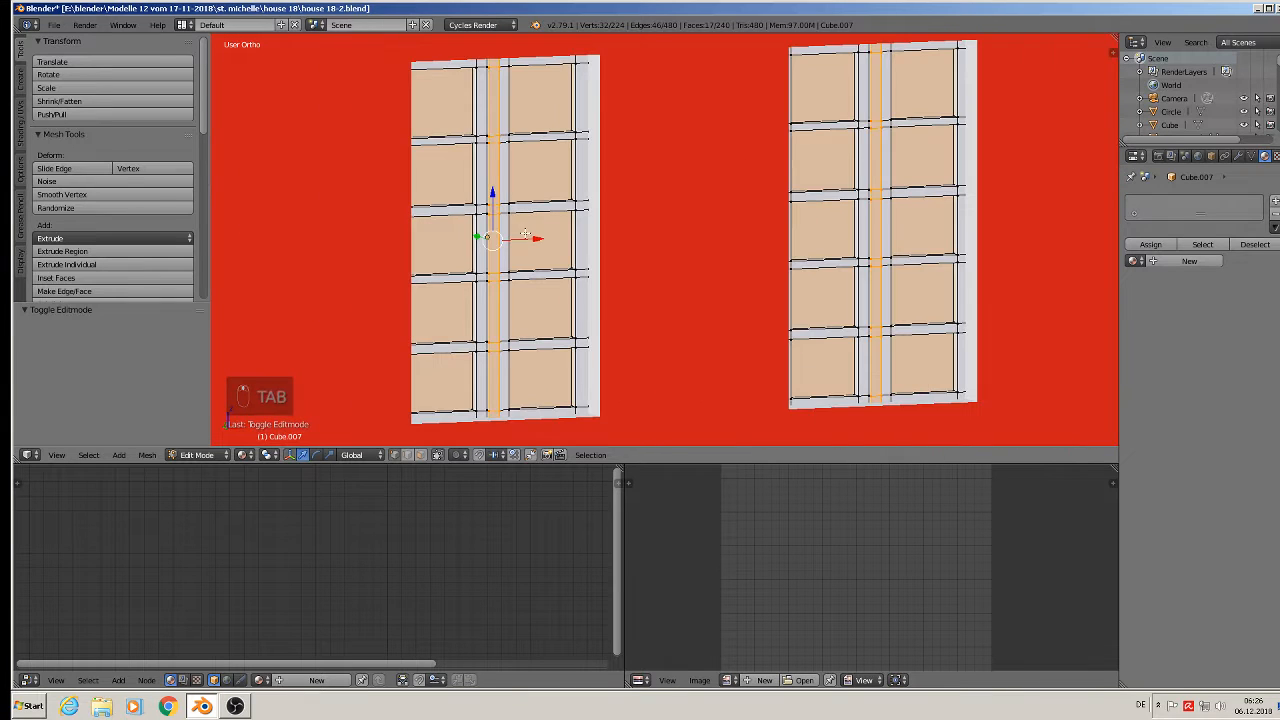
- Use Circle Select to remove the vertices along the leftmost window's central mullion from the pane selection
middle_click_drag(514, 298, 472, 313)
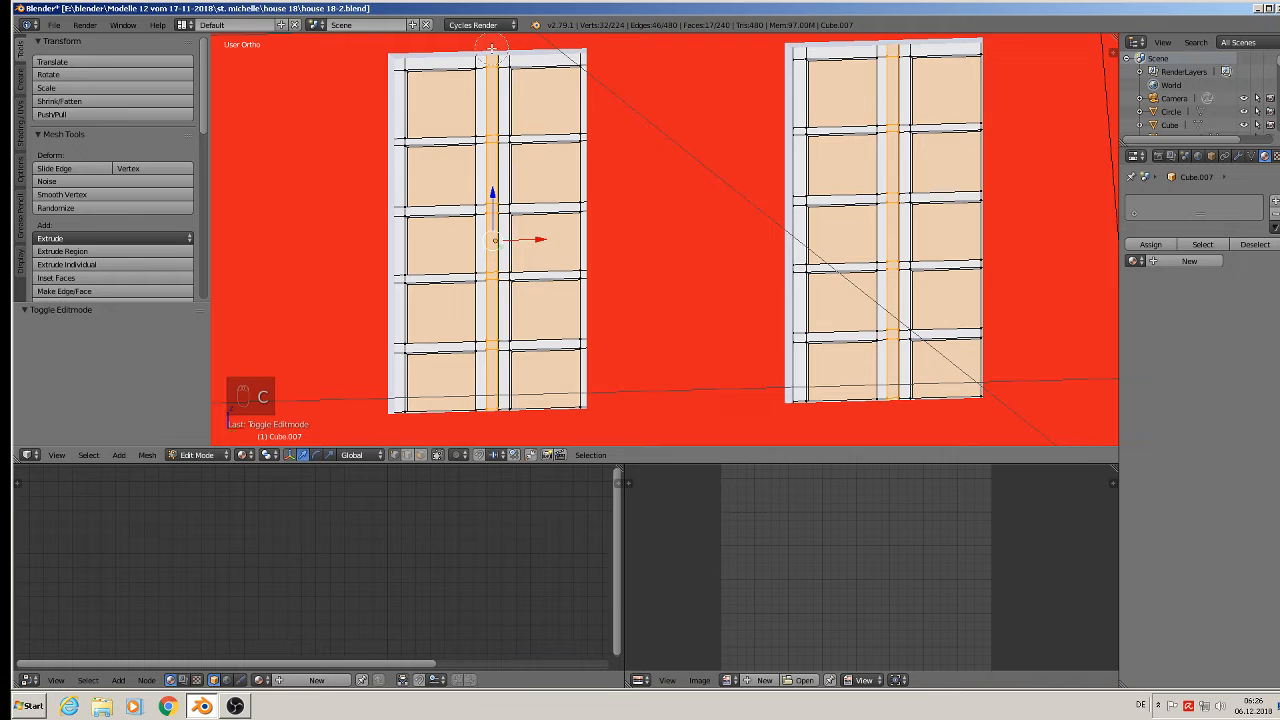
middle_click_drag(492, 47, 494, 84)
middle_click_drag(491, 135, 492, 136)
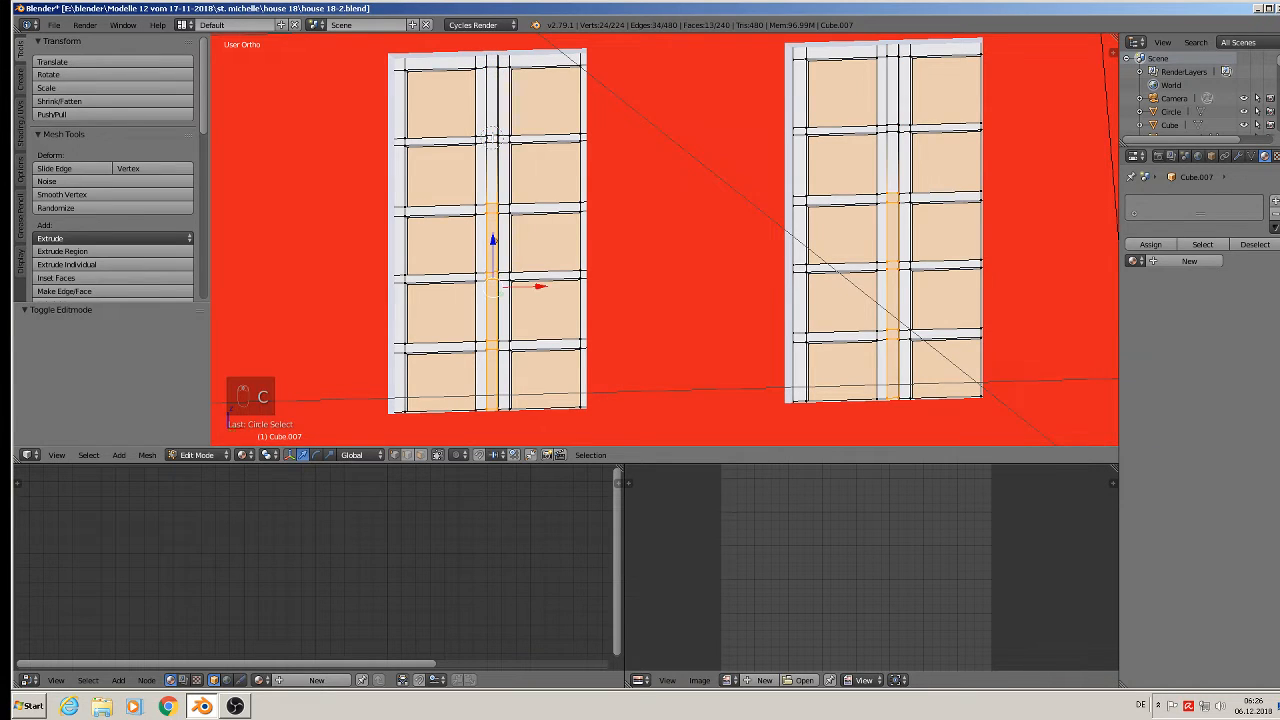
mouse_move(490, 200)
middle_mouse_down()
mouse_move(490, 410)
mouse_move(509, 319)
middle_mouse_up()
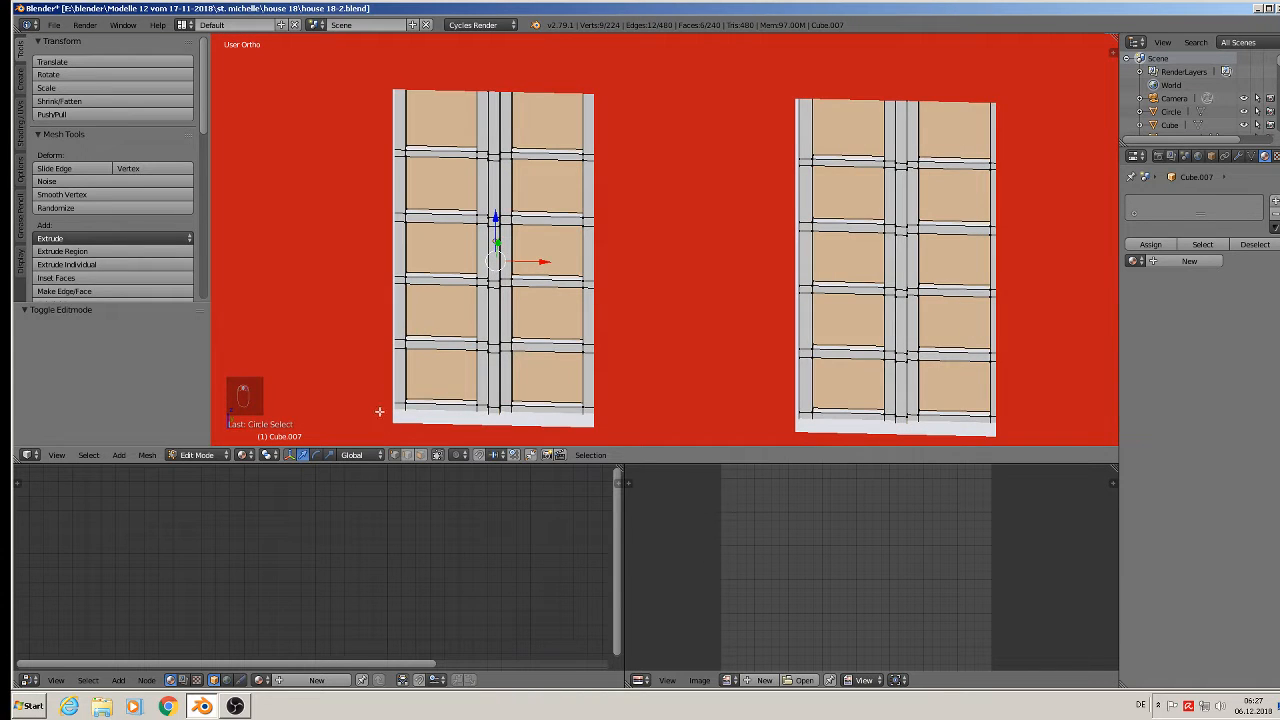
- In Wireframe shading, remove the stray vertex at the bottom of the window's central mullion from the selection
left_click(242, 455)
left_click(275, 425)
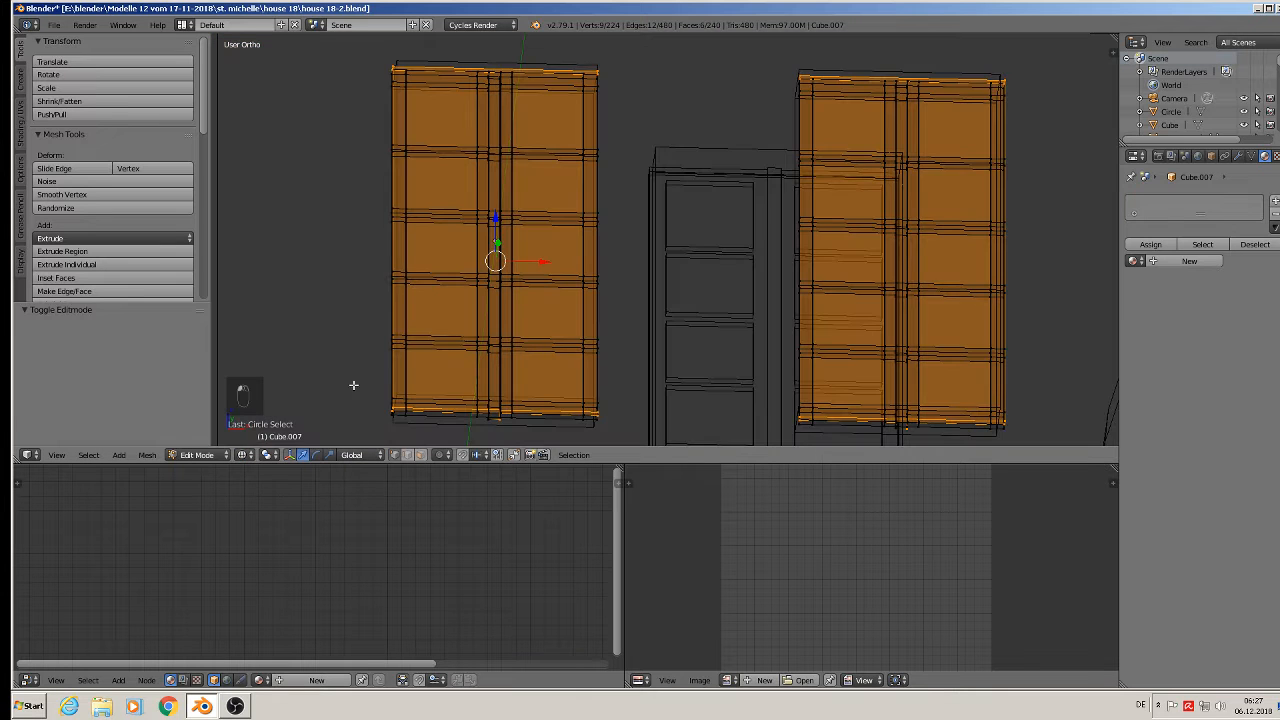
middle_click_drag(460, 340, 428, 344)
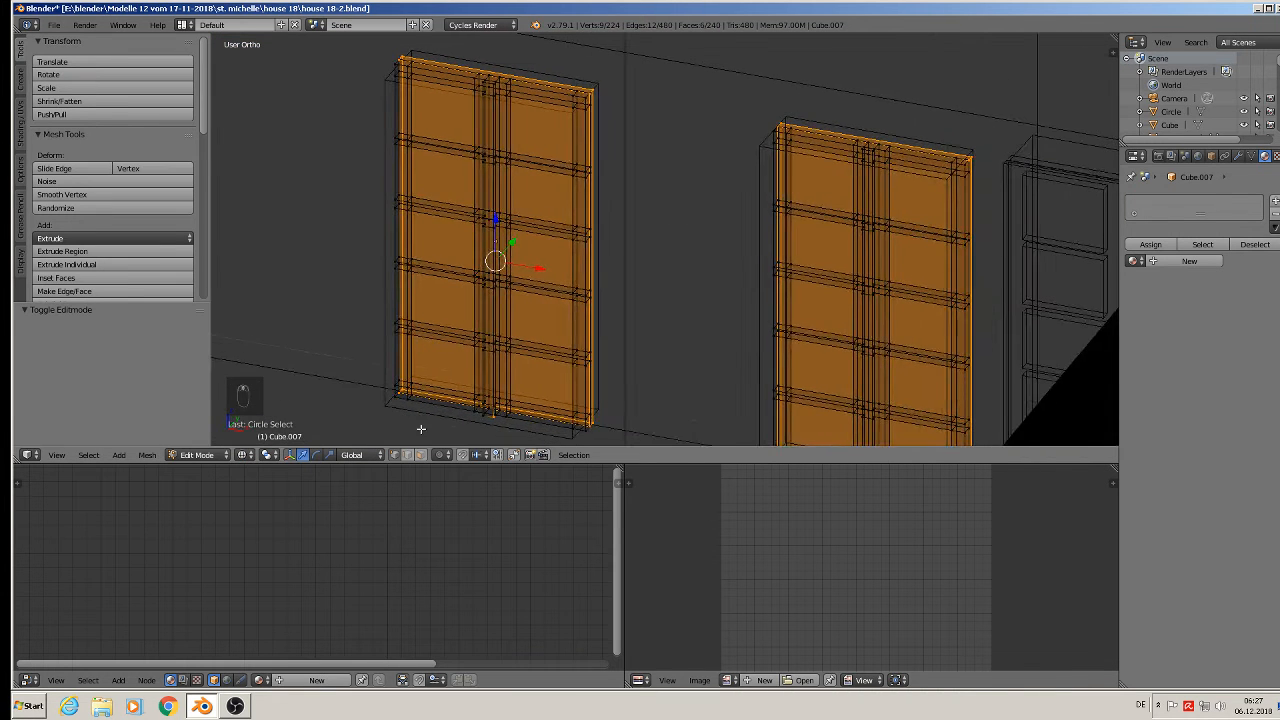
scroll(420, 431, "up", 3)
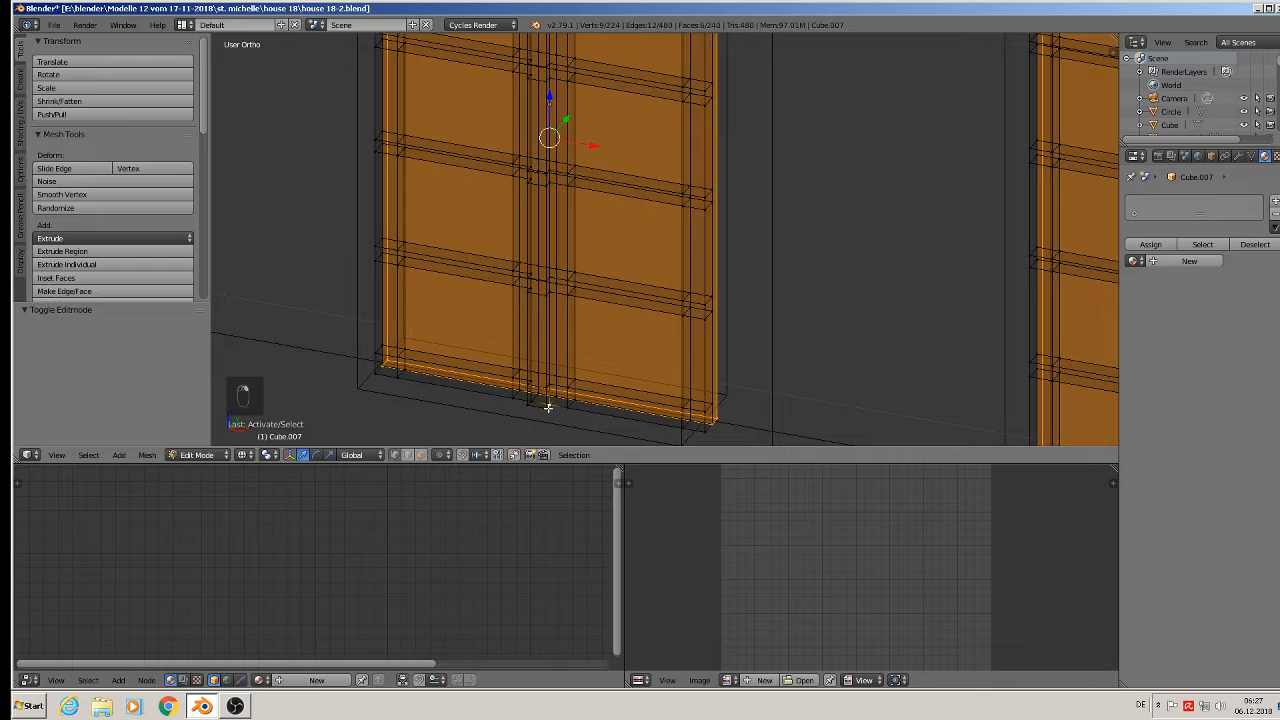
right_click(549, 405)
scroll(555, 405, "down", 4)
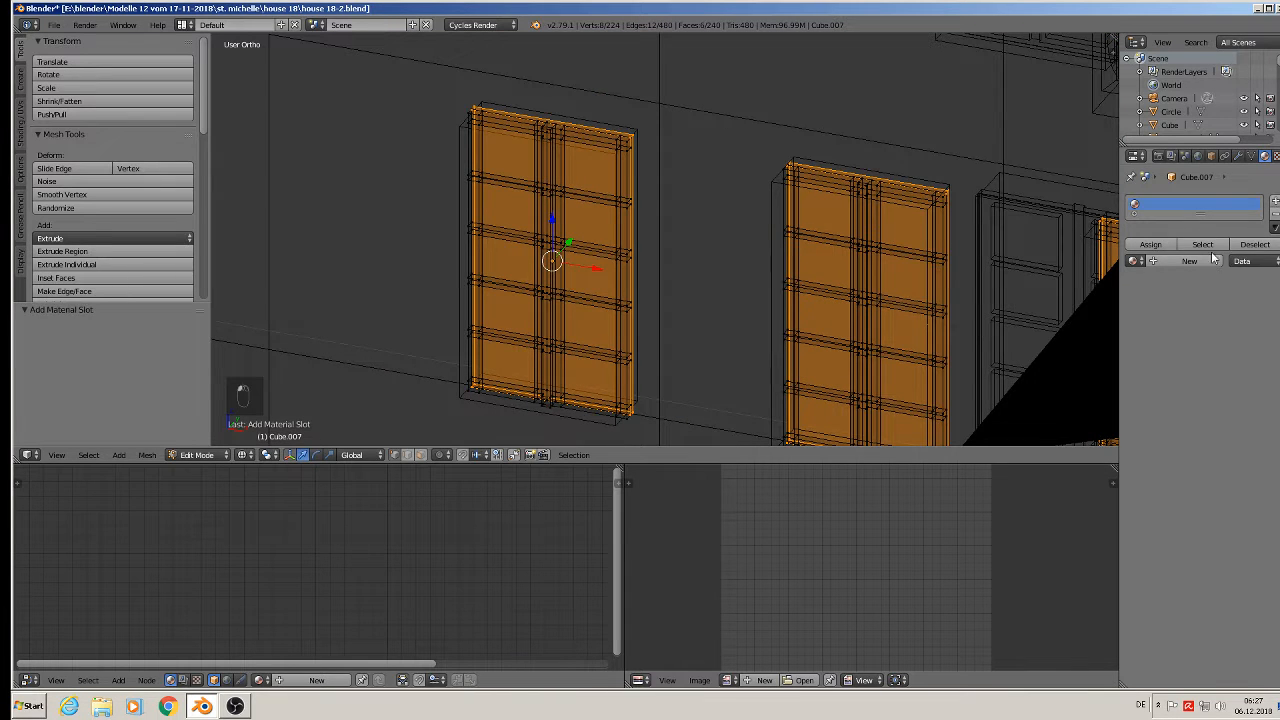
- Create a new base material for the window, add a second slot with the glas material, and assign glas to the selected panes
left_click(1180, 261)
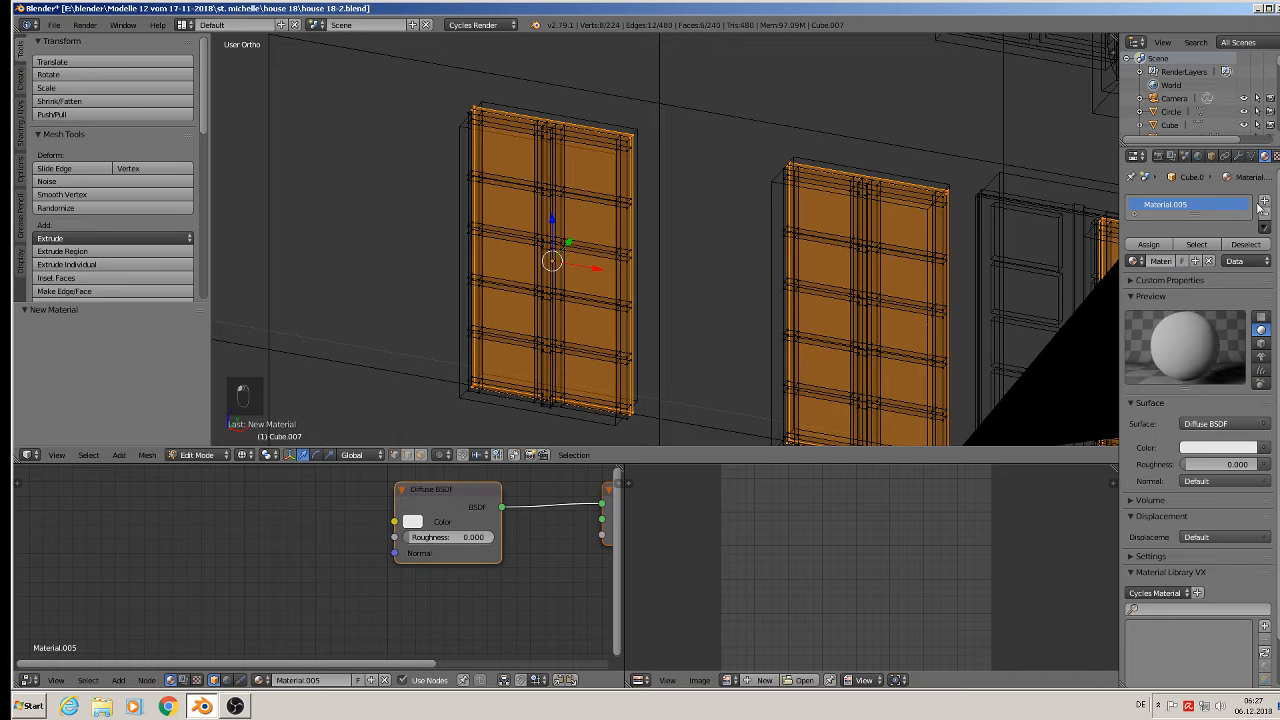
left_click(1265, 202)
left_click(1148, 291)
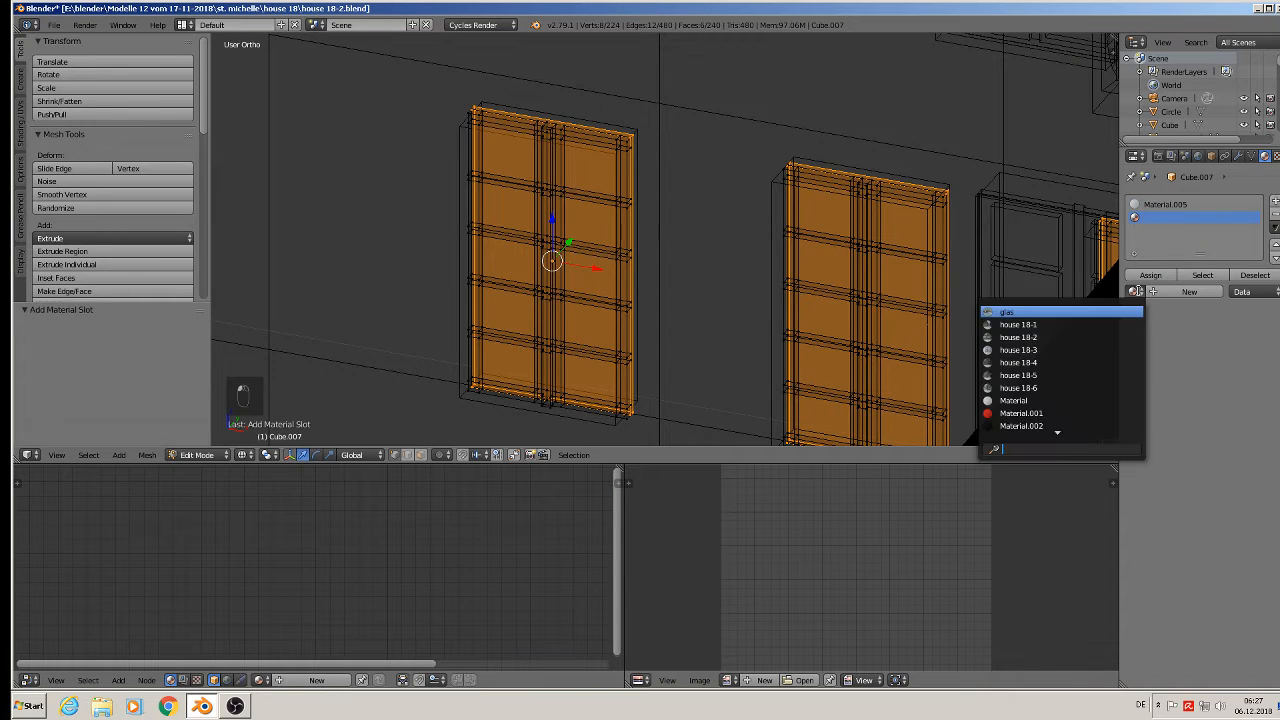
left_click(1098, 325)
left_click(1150, 276)
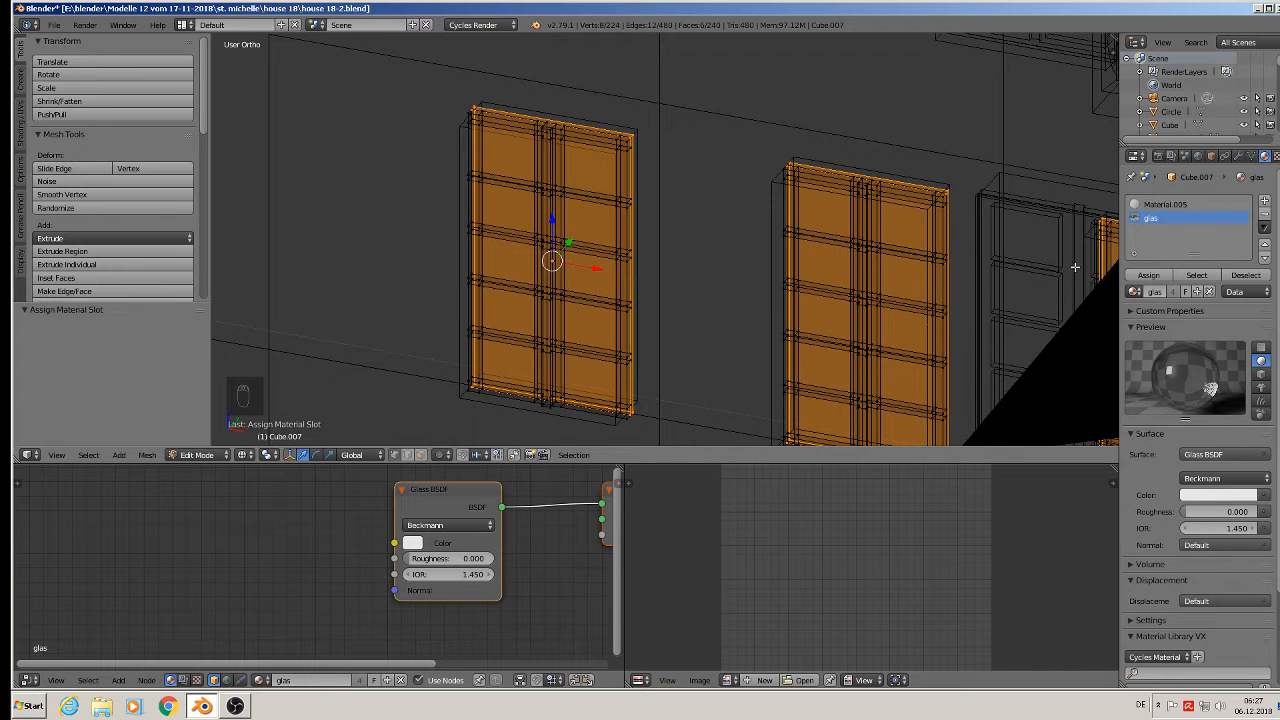
- Invert the selection to the window's frame faces and assign the first slot's material to them
scroll(521, 318, "up", 1)
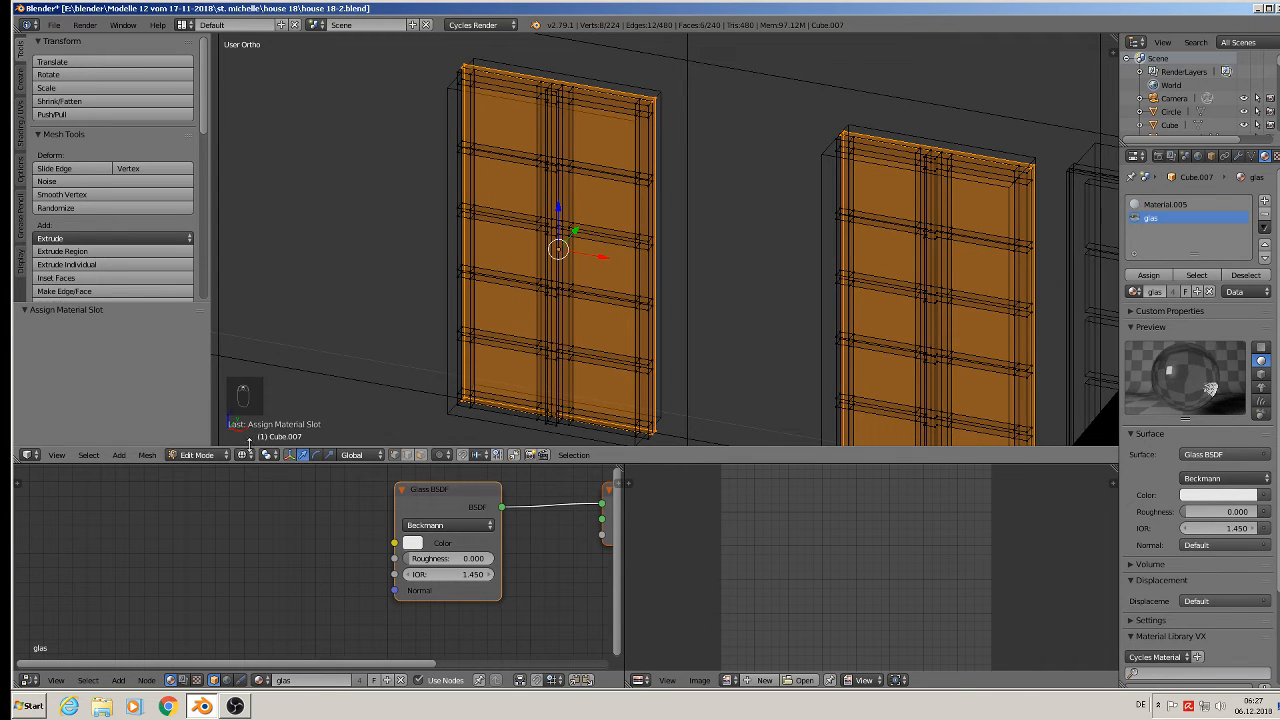
left_click(99, 455)
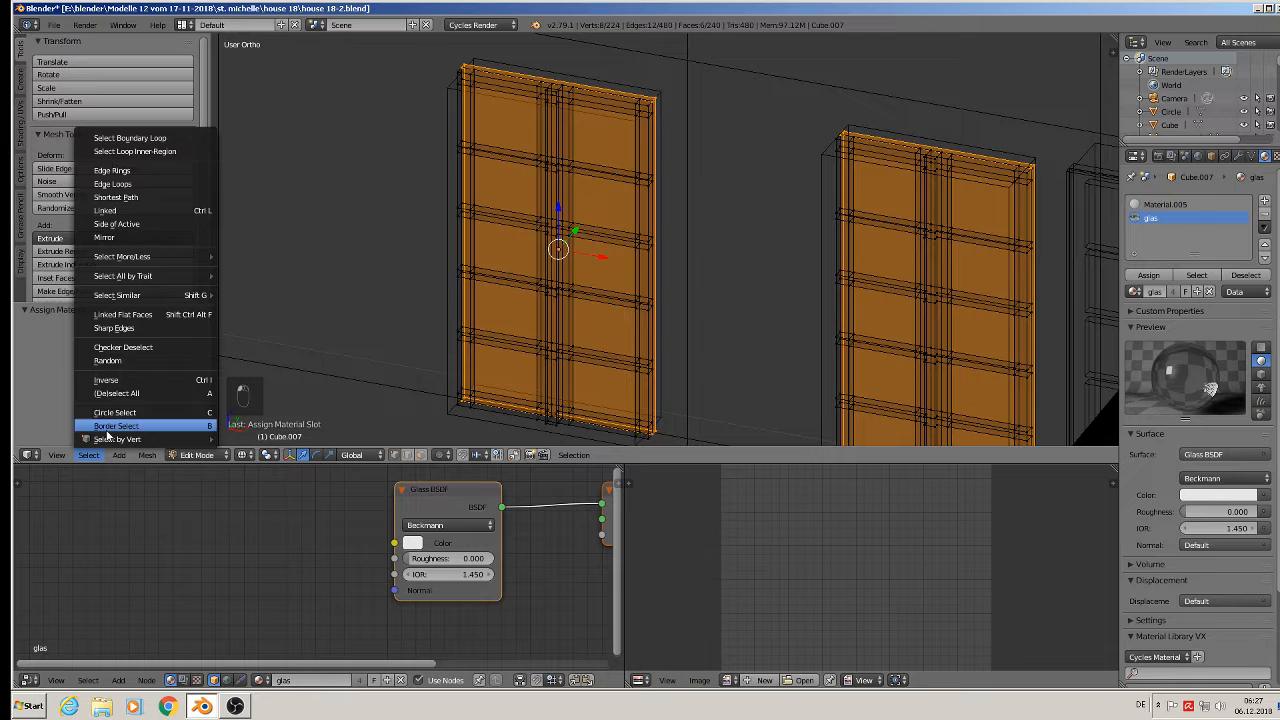
left_click(107, 380)
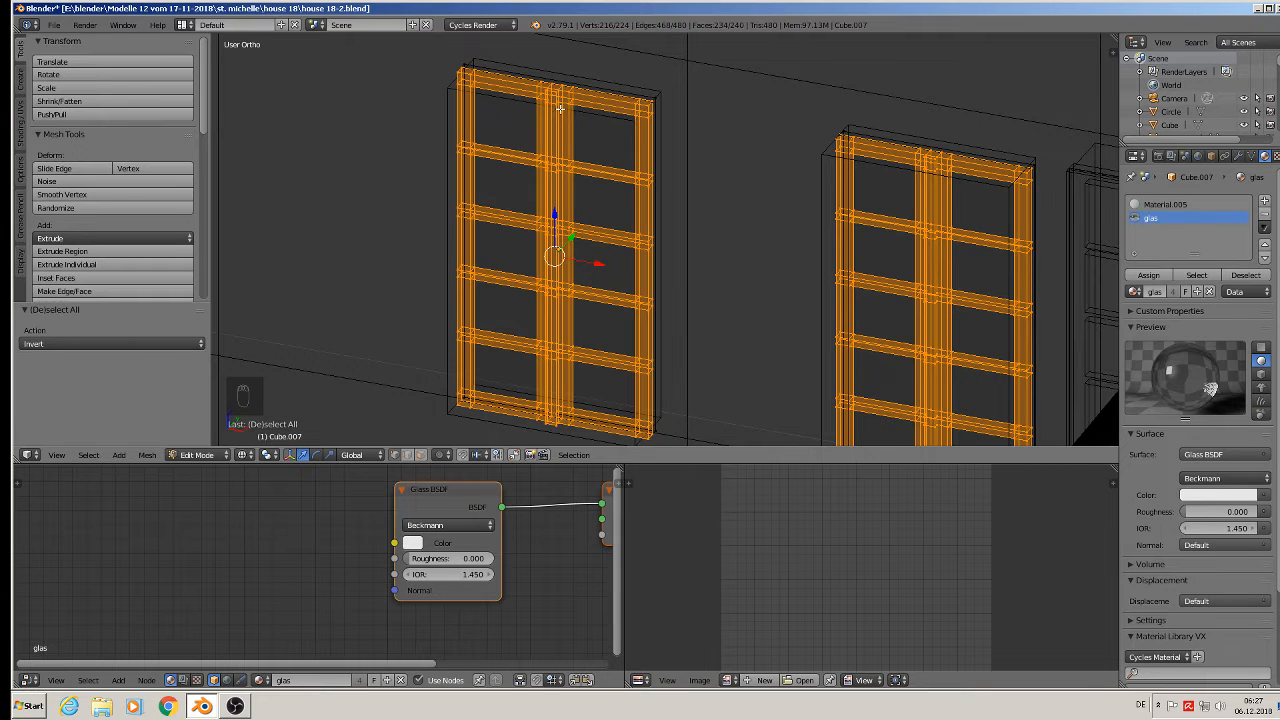
left_click(1170, 204)
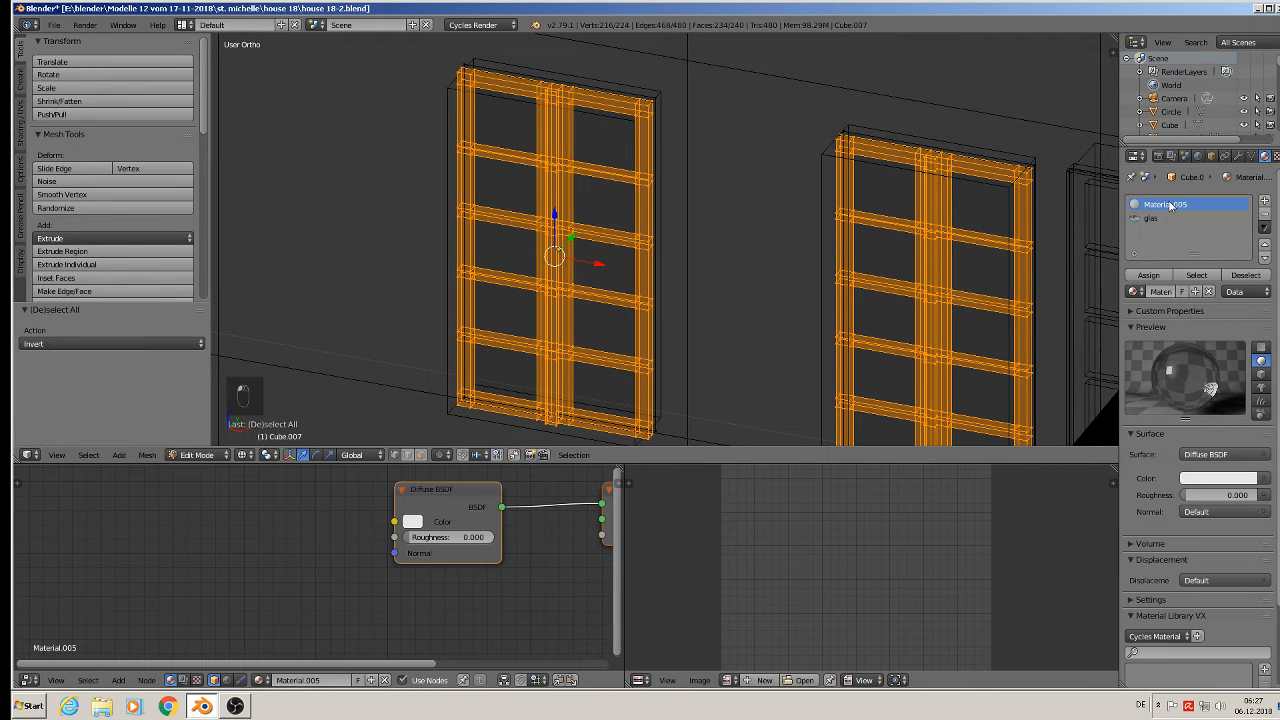
left_click(1152, 276)
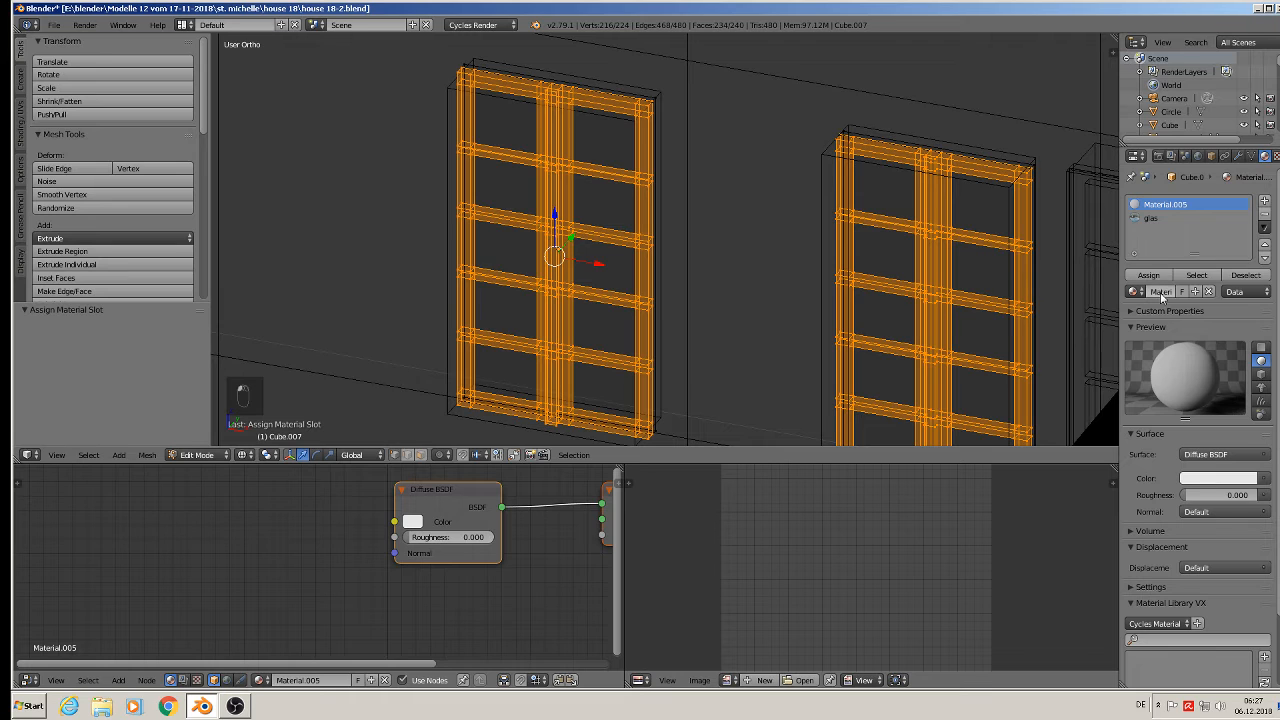
- Rename the window's first material to frame and set its diffuse color to dark red
left_click(1160, 291)
key("BackSpace")
type("frame")
key("Return")
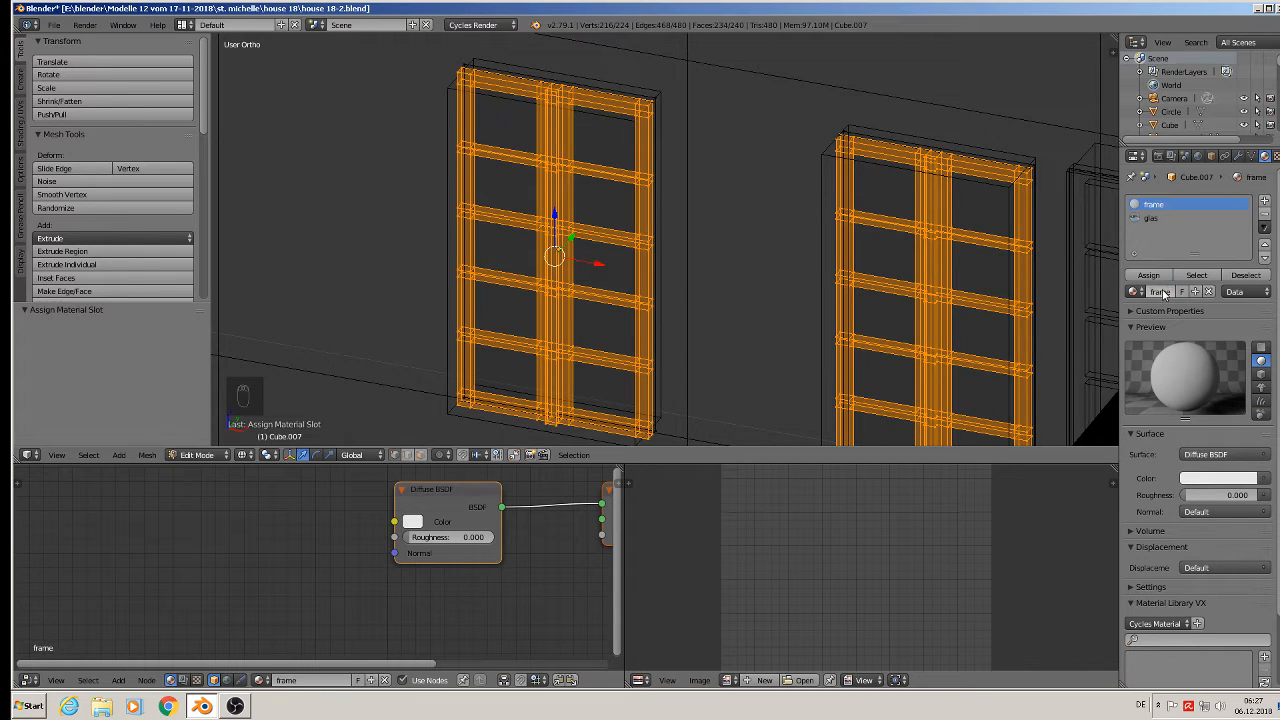
left_click(1218, 481)
left_click(1193, 379)
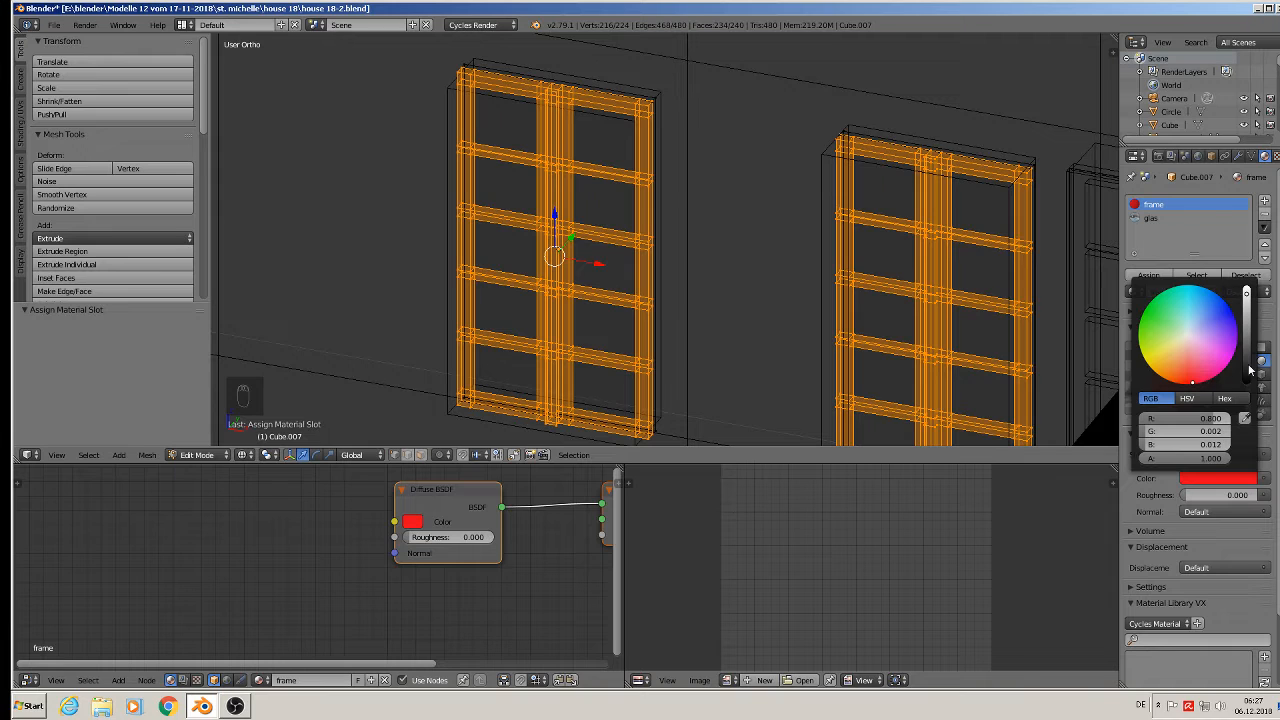
mouse_move(1247, 354)
left_mouse_down()
mouse_move(1247, 332)
mouse_move(1246, 344)
left_mouse_up()
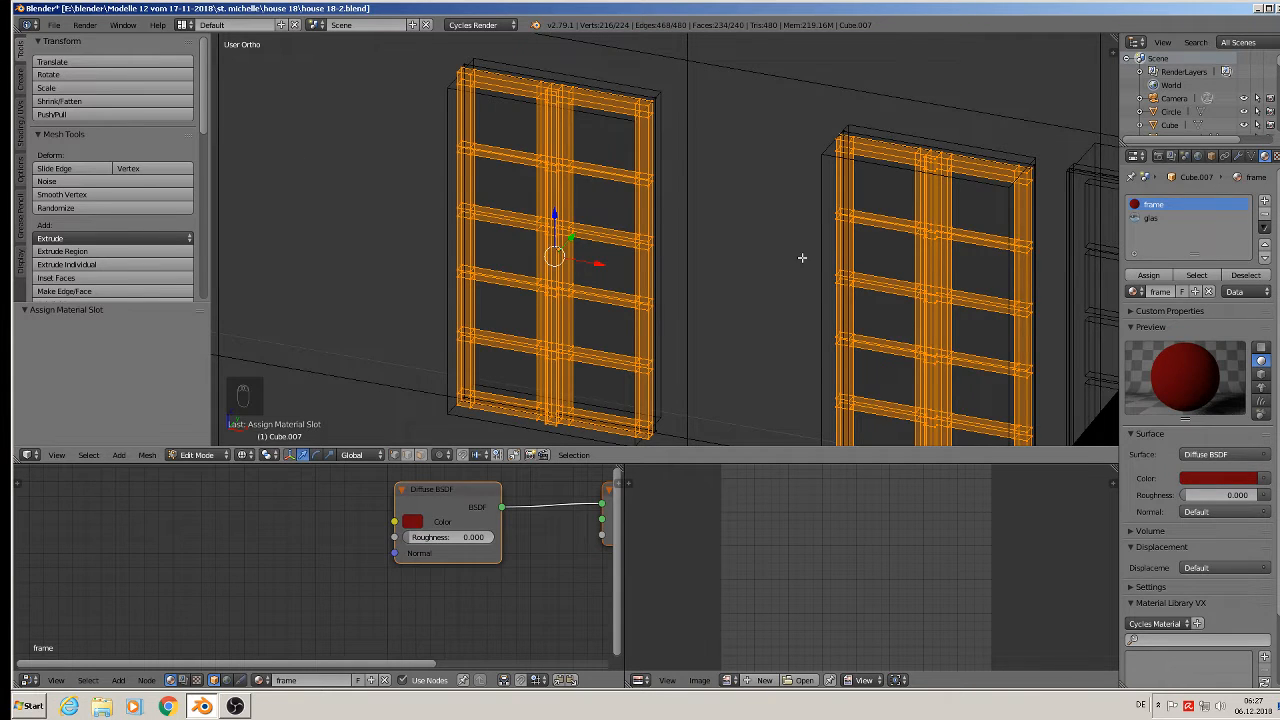
- Leave Edit Mode, switch to Material shading, and compare the red window frames with the reference photos
key("Tab")
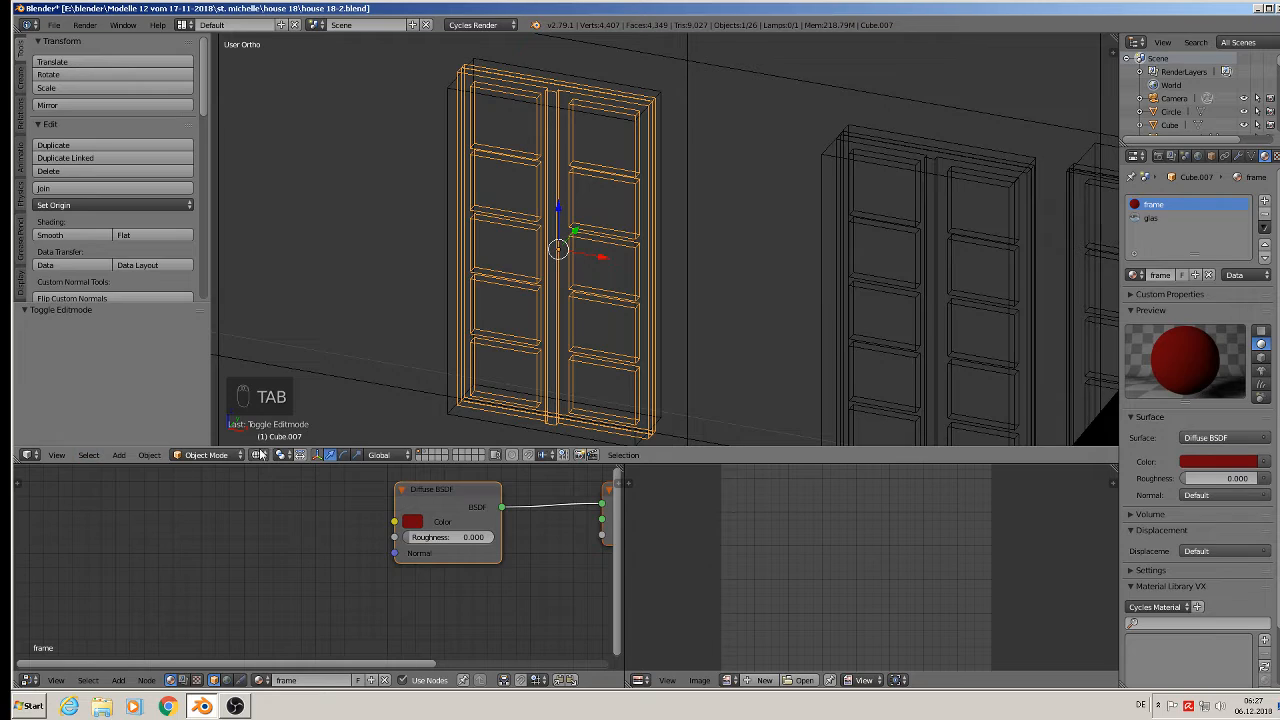
left_click(260, 455)
left_click(288, 374)
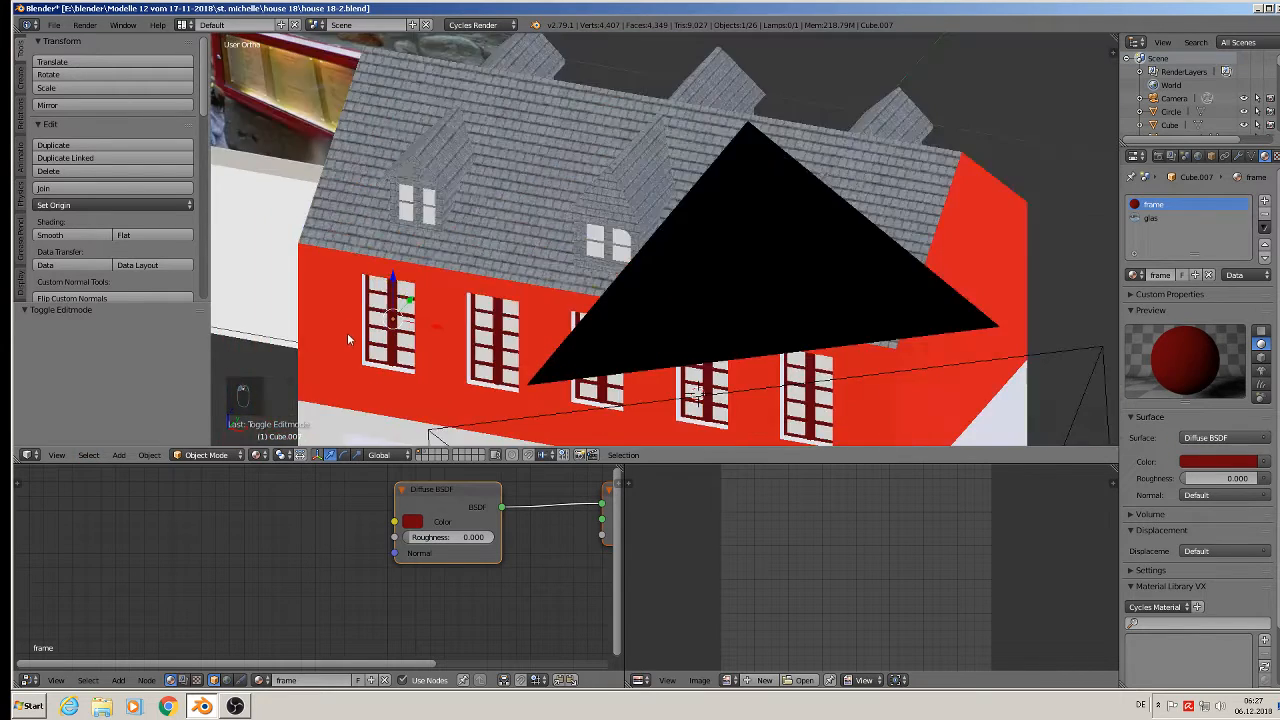
middle_click_drag(348, 339, 858, 268)
scroll(424, 318, "down", 3)
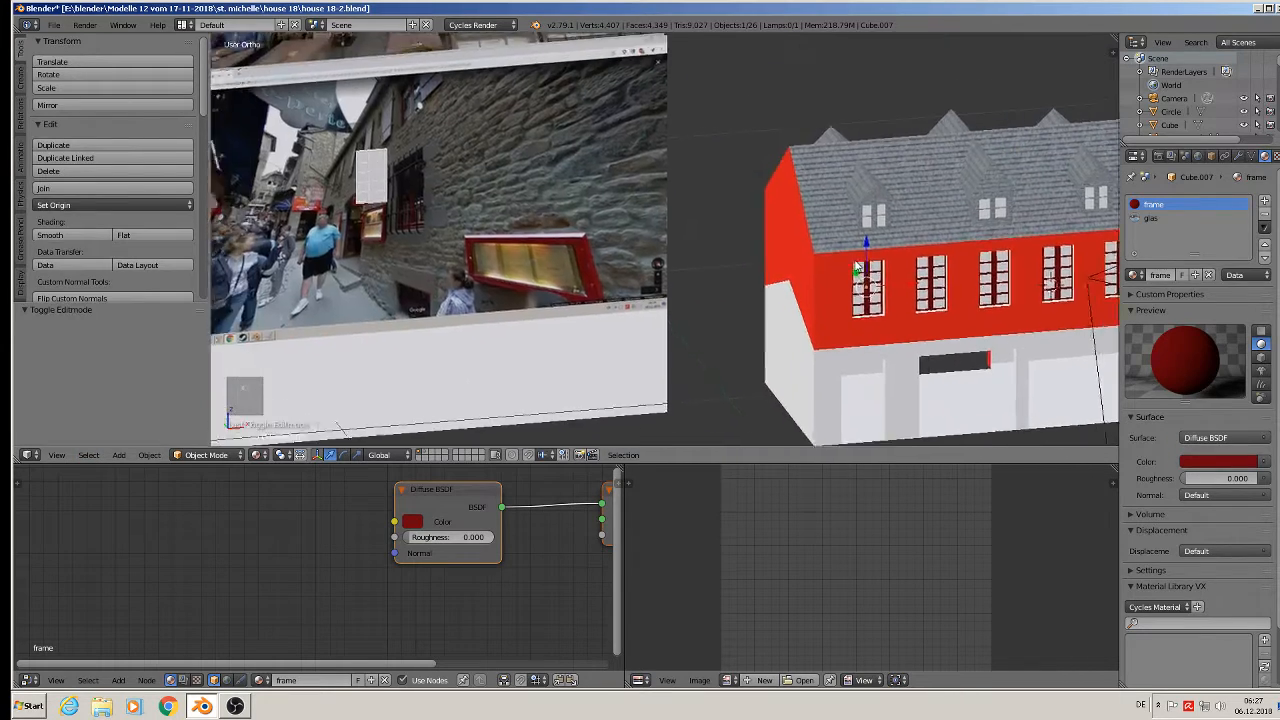
scroll(503, 212, "up", 6)
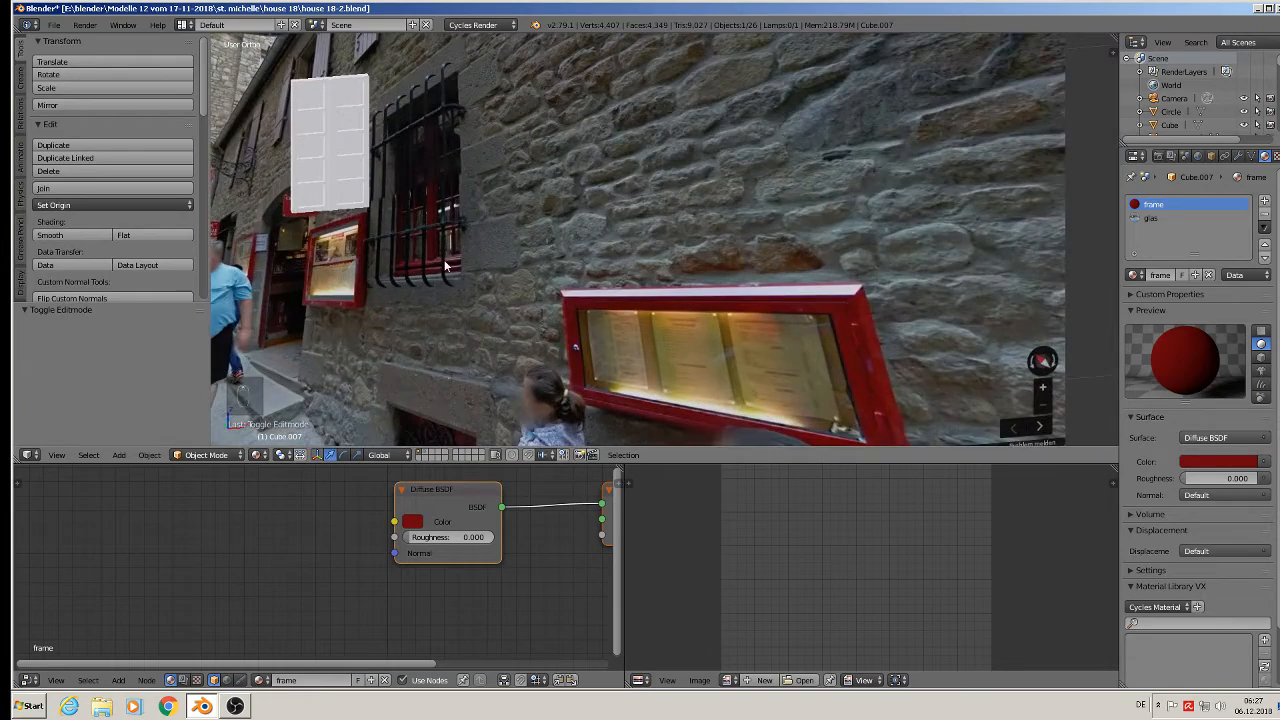
scroll(446, 265, "down", 5)
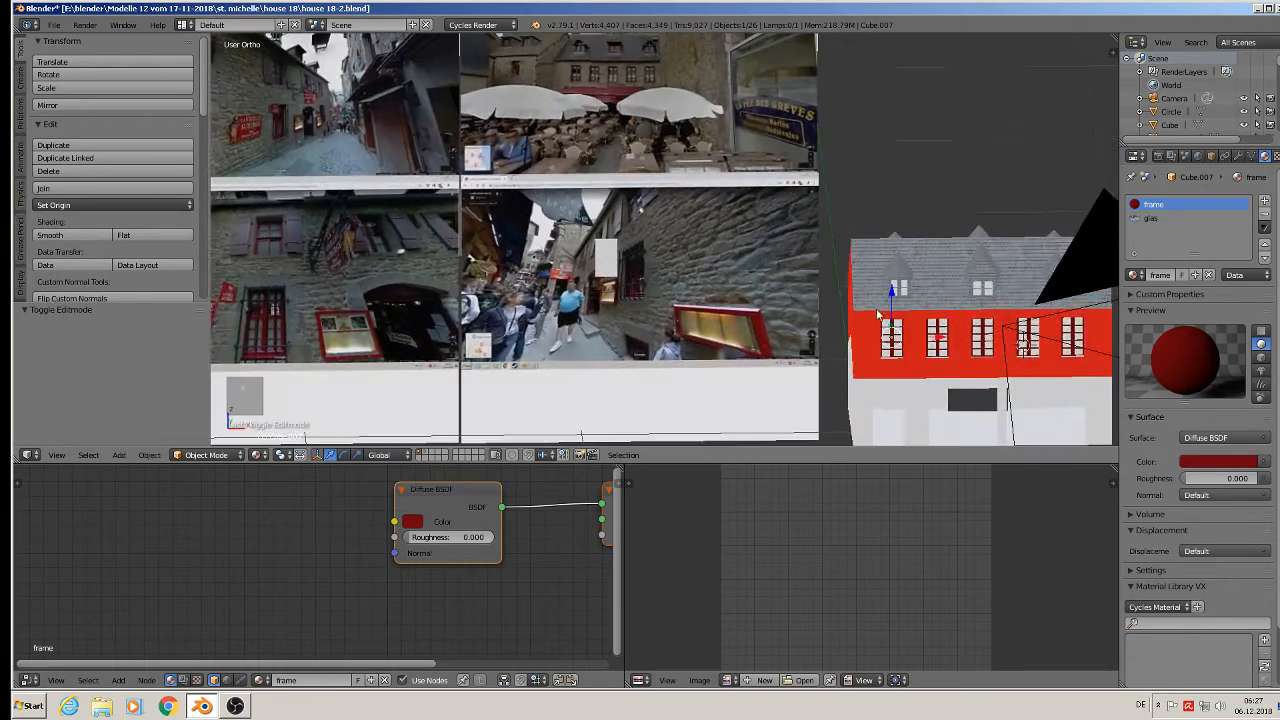
- On the house's opposite facade, select the upper-storey window nearest the red gable and open its mesh in Edit Mode
scroll(896, 314, "up", 3)
middle_click_drag(911, 317, 558, 266, "shift")
scroll(817, 289, "down", 3)
scroll(558, 266, "up", 5)
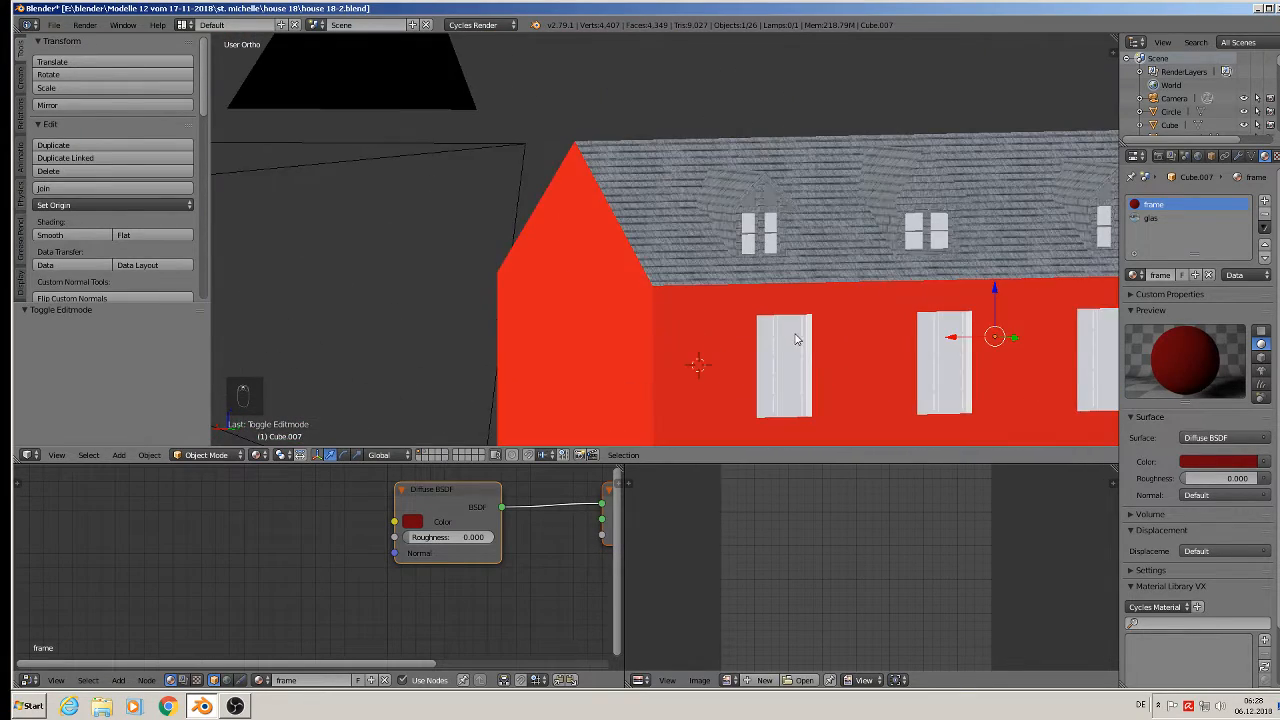
middle_click_drag(797, 340, 699, 236, "shift")
right_click(690, 262)
scroll(690, 262, "up", 2)
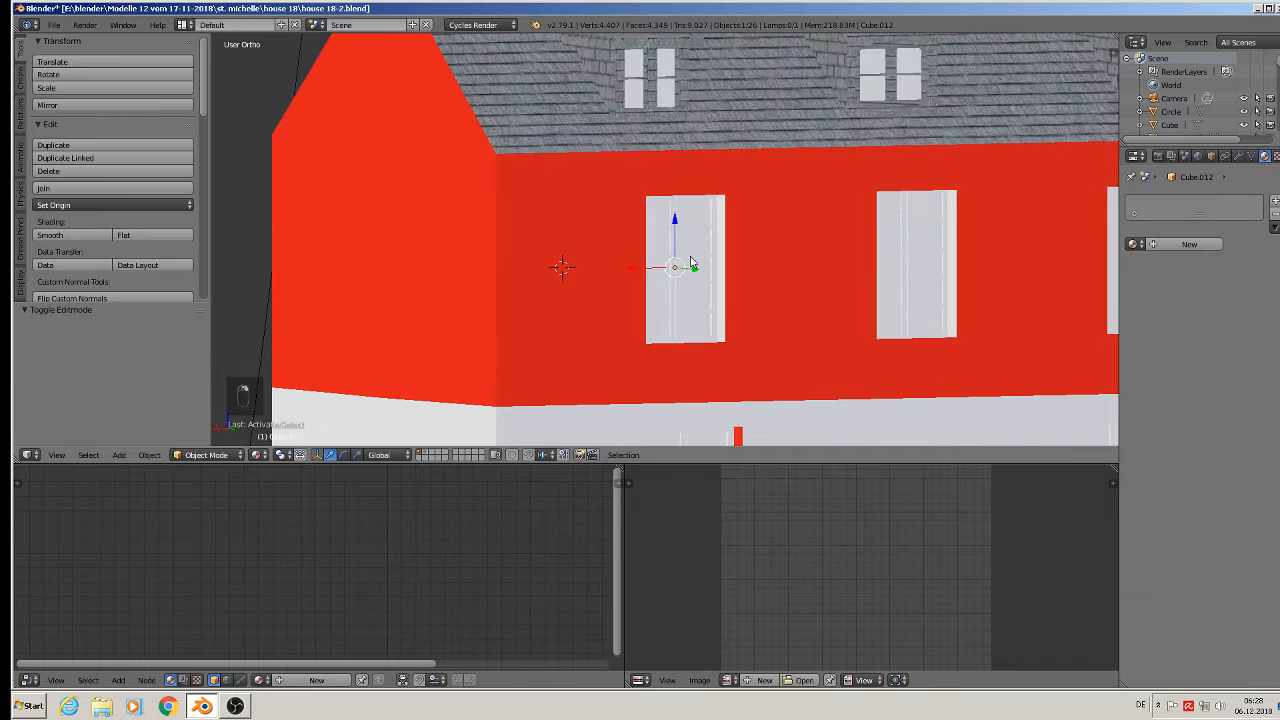
key("Tab")
- Use Circle Select to remove all central mullion vertices of this rear window from the selection, leaving only the panes
scroll(690, 260, "up", 2)
middle_click_drag(691, 258, 641, 213)
key("c")
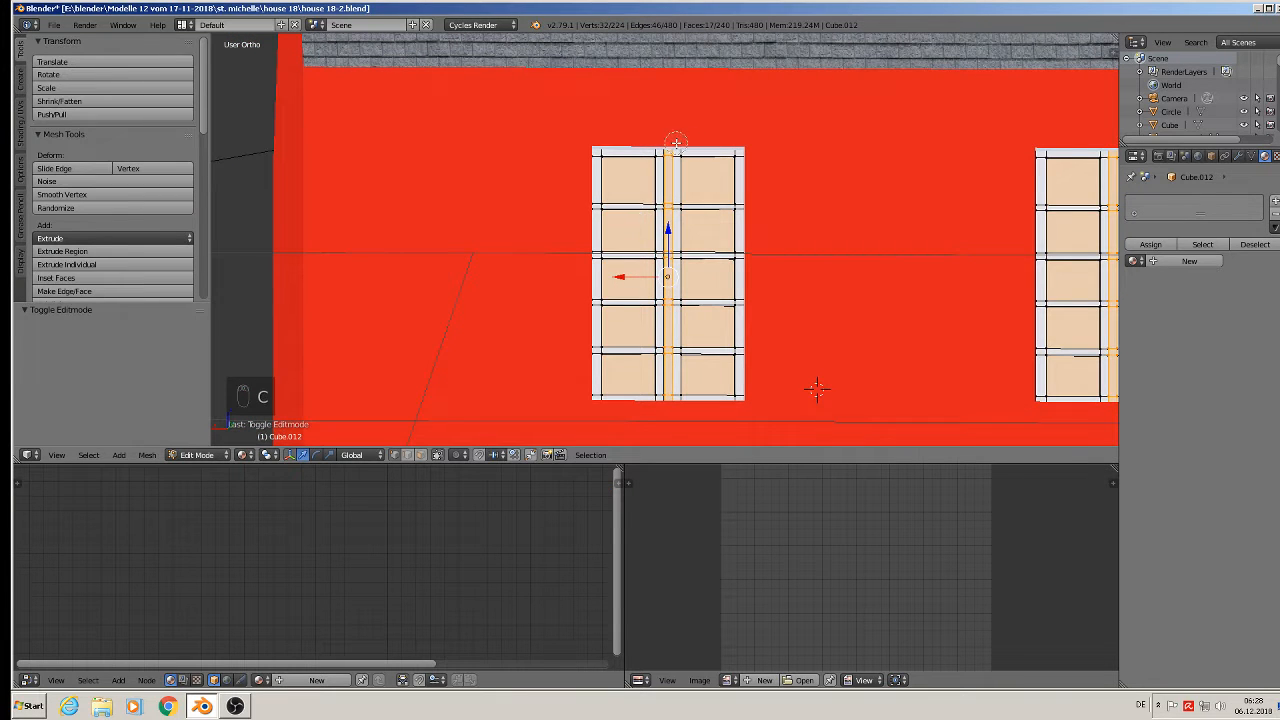
middle_click(669, 148)
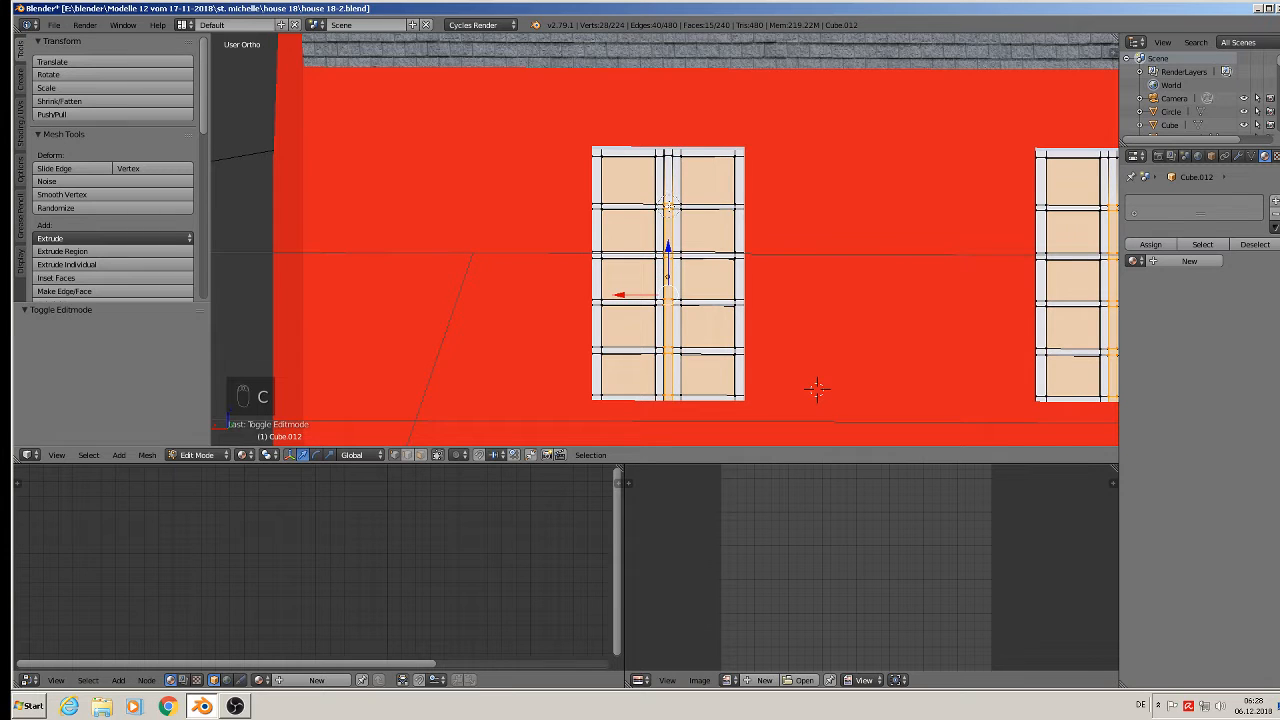
middle_click_drag(669, 206, 669, 266)
middle_click(669, 302)
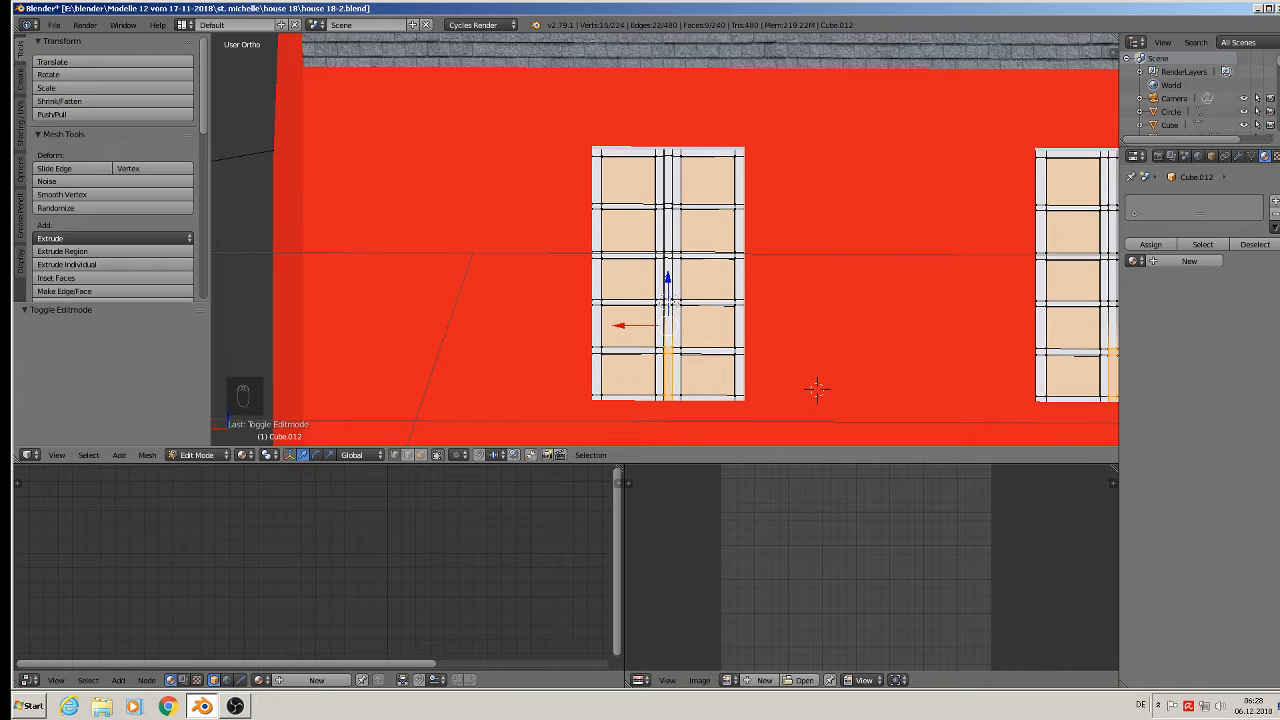
middle_click_drag(669, 345, 669, 395)
right_click(669, 398)
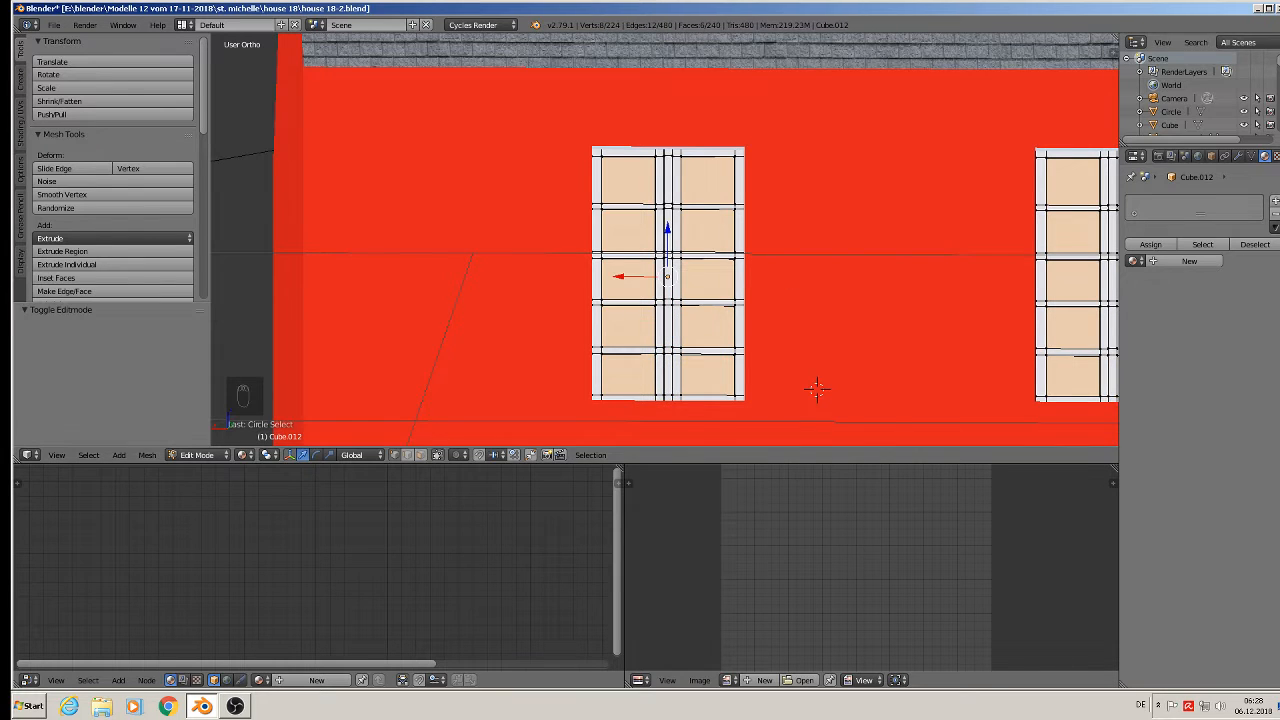
- Give the rear window a new base material and a second slot with glas, and assign glas to its panes
left_click(1274, 203)
left_click(1167, 264)
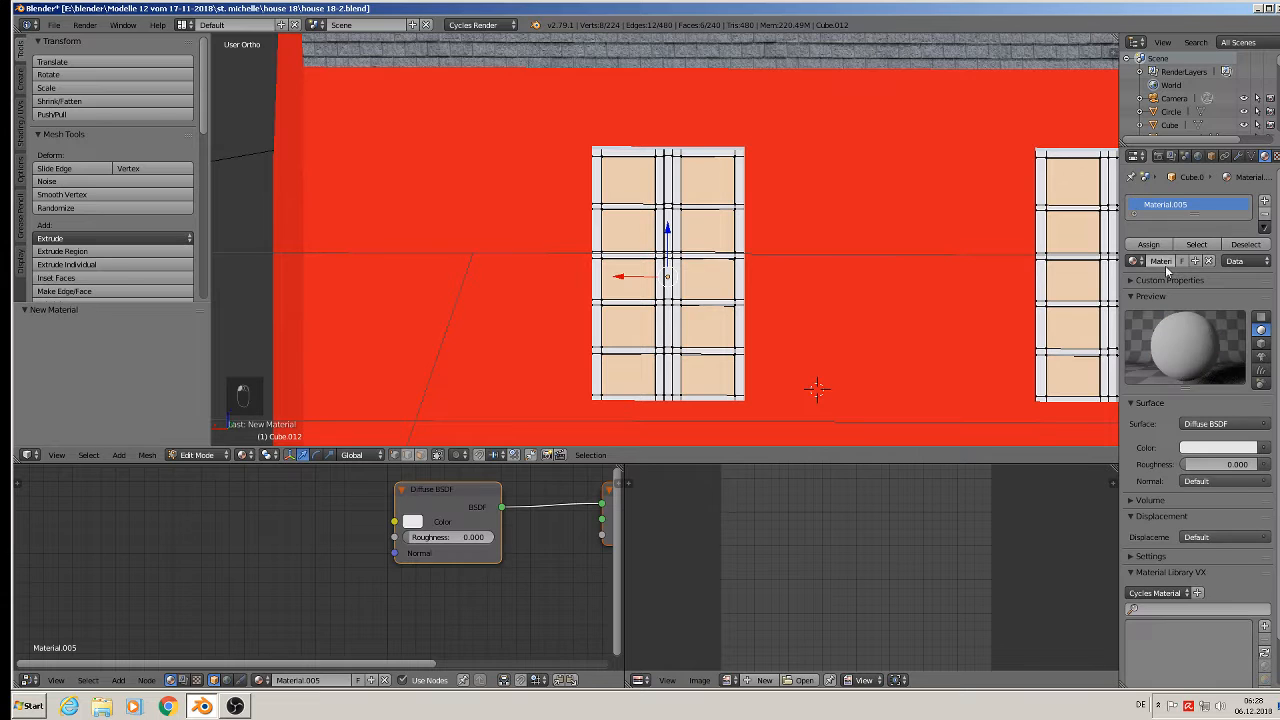
left_click(1134, 260)
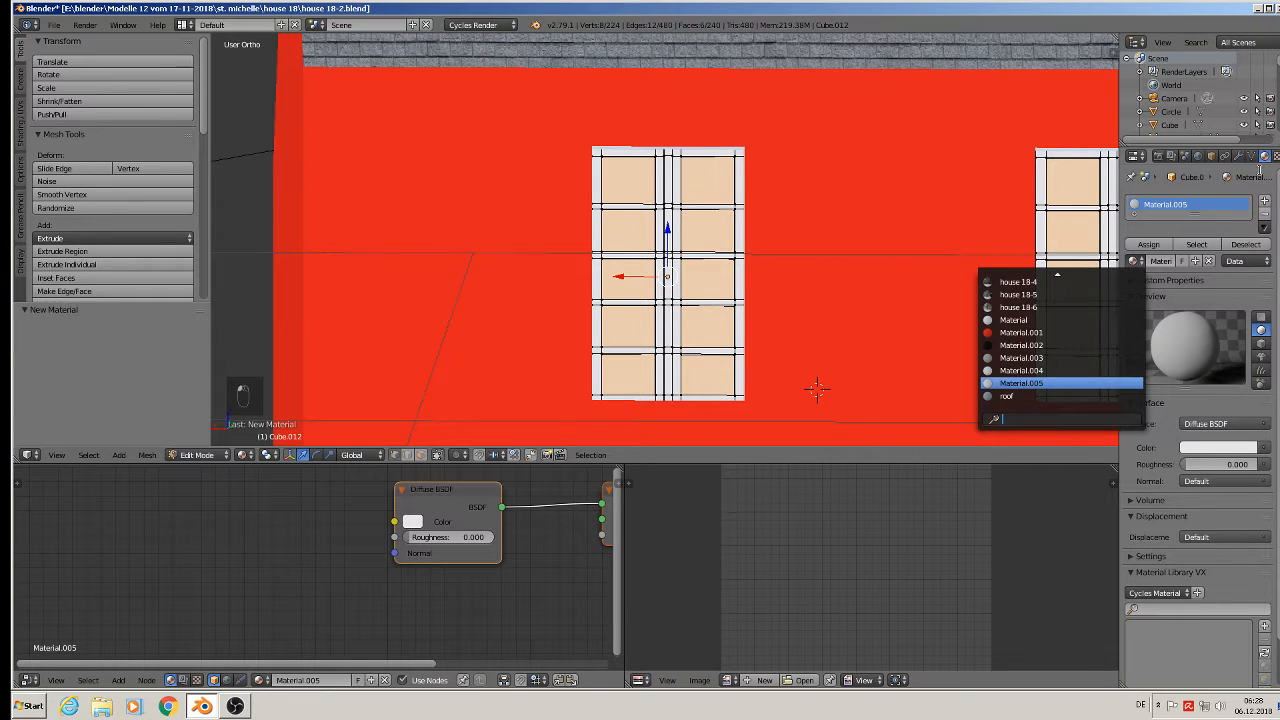
left_click(1264, 200)
left_click(1134, 291)
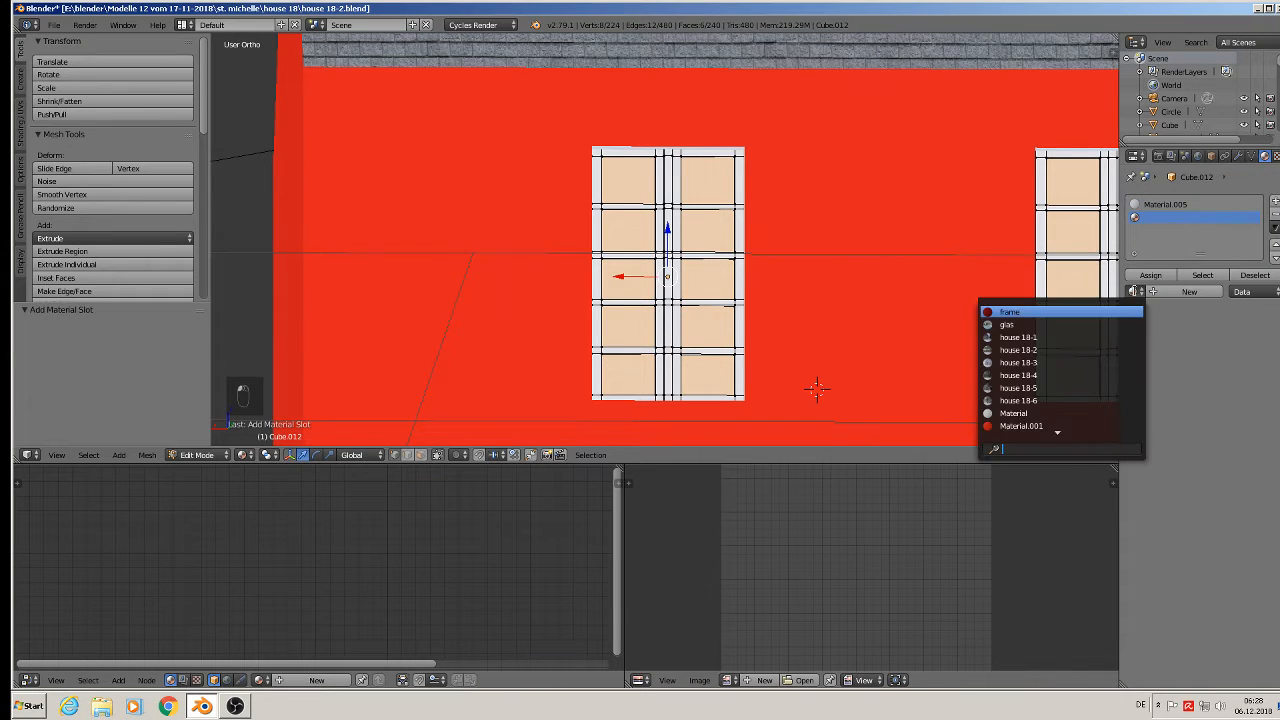
left_click(1077, 325)
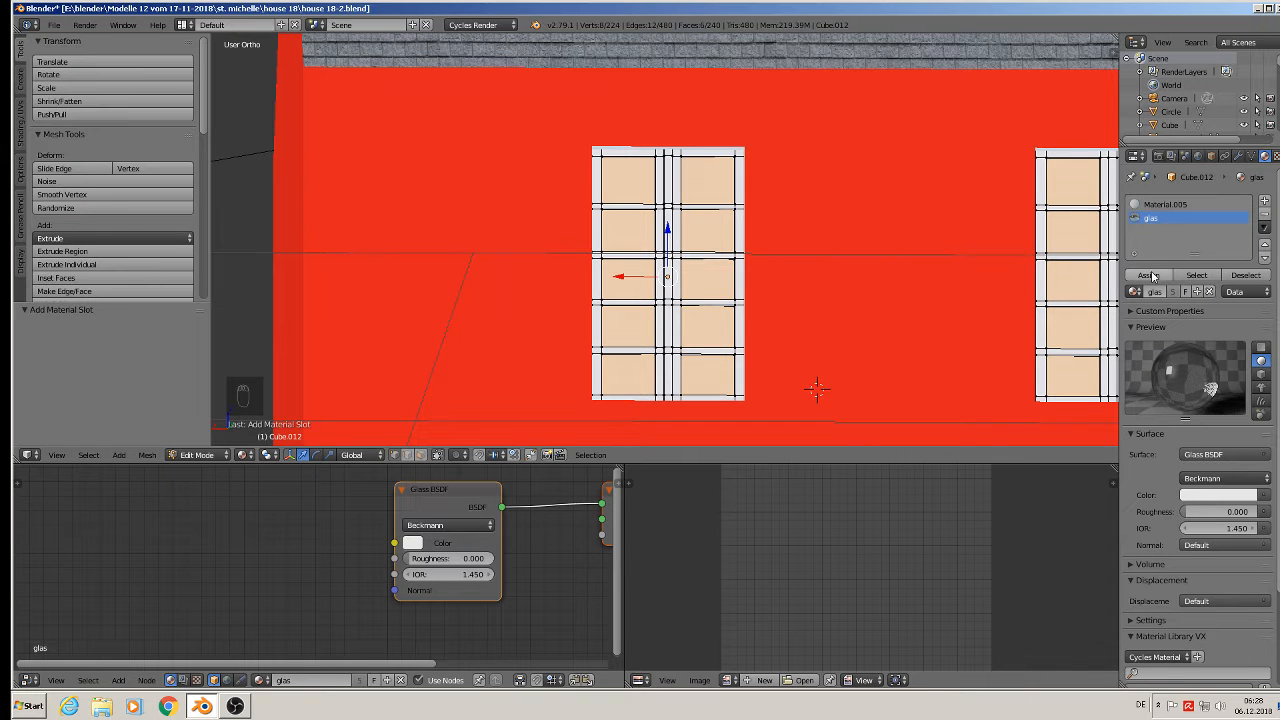
left_click(1150, 275)
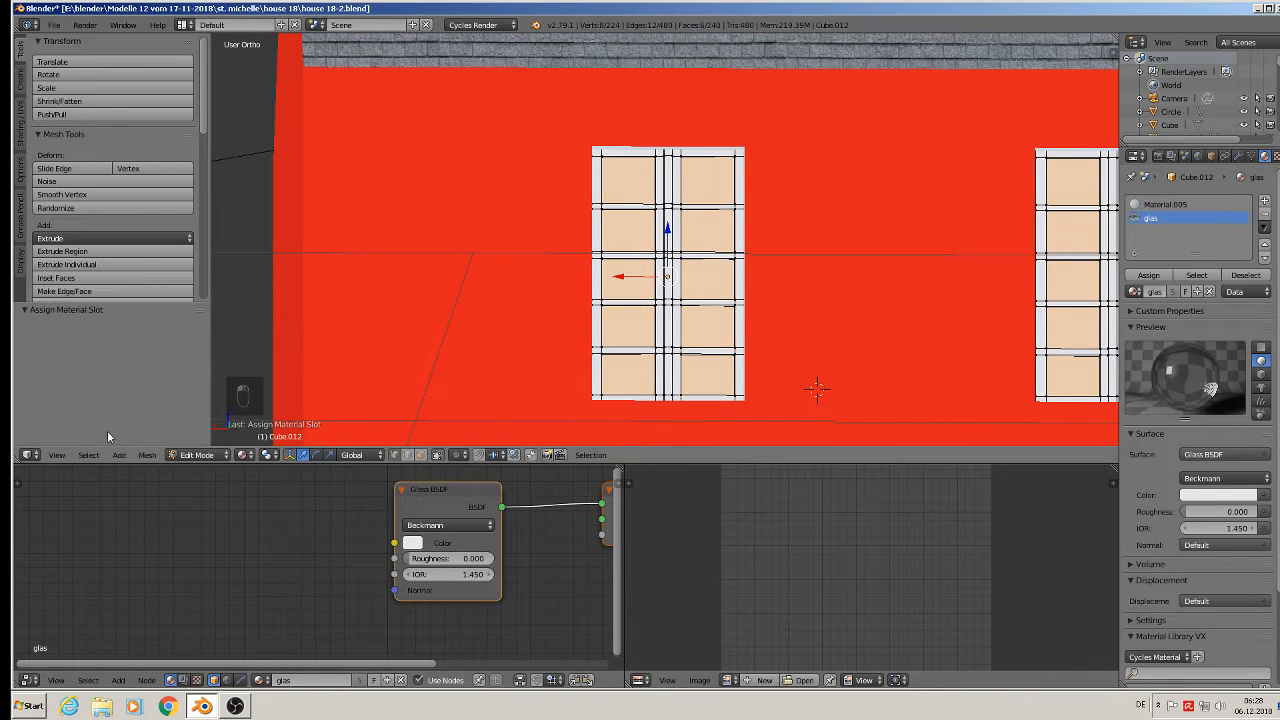
- Invert the rear window's selection, add a third material slot with frame, and assign it to the selected frame faces
left_click(88, 455)
left_click(108, 379)
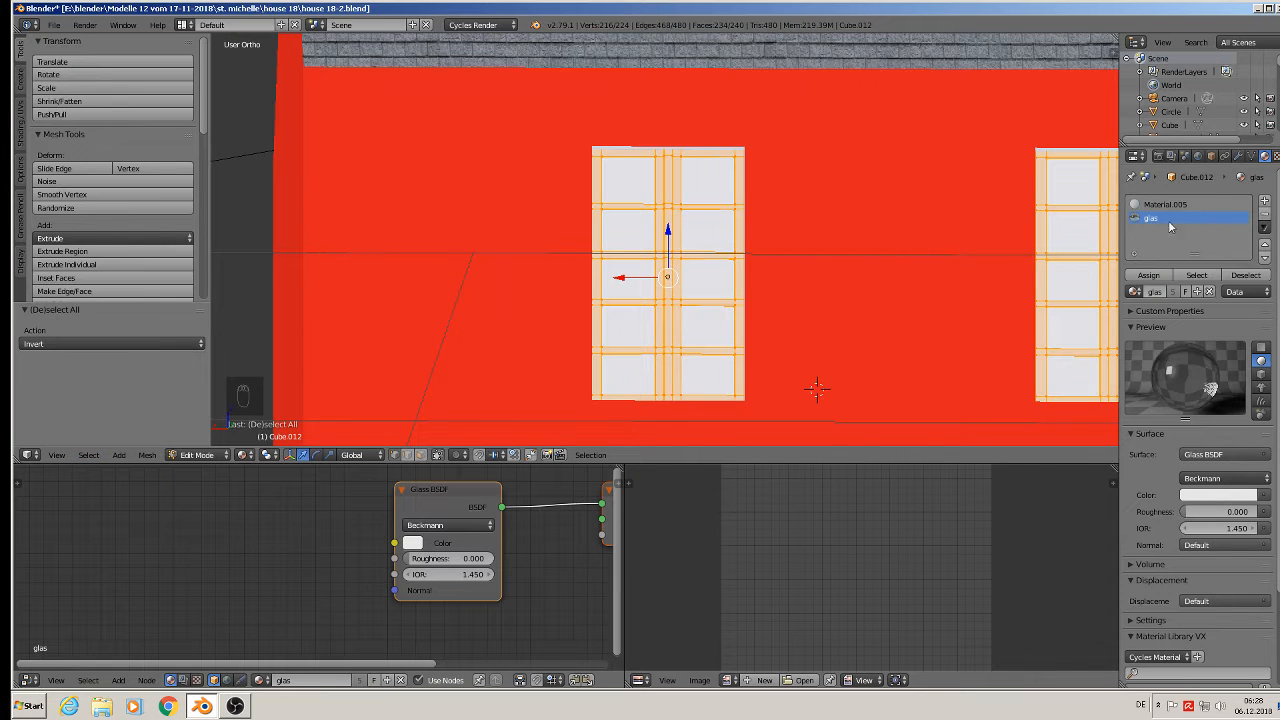
left_click(1264, 201)
left_click(1133, 291)
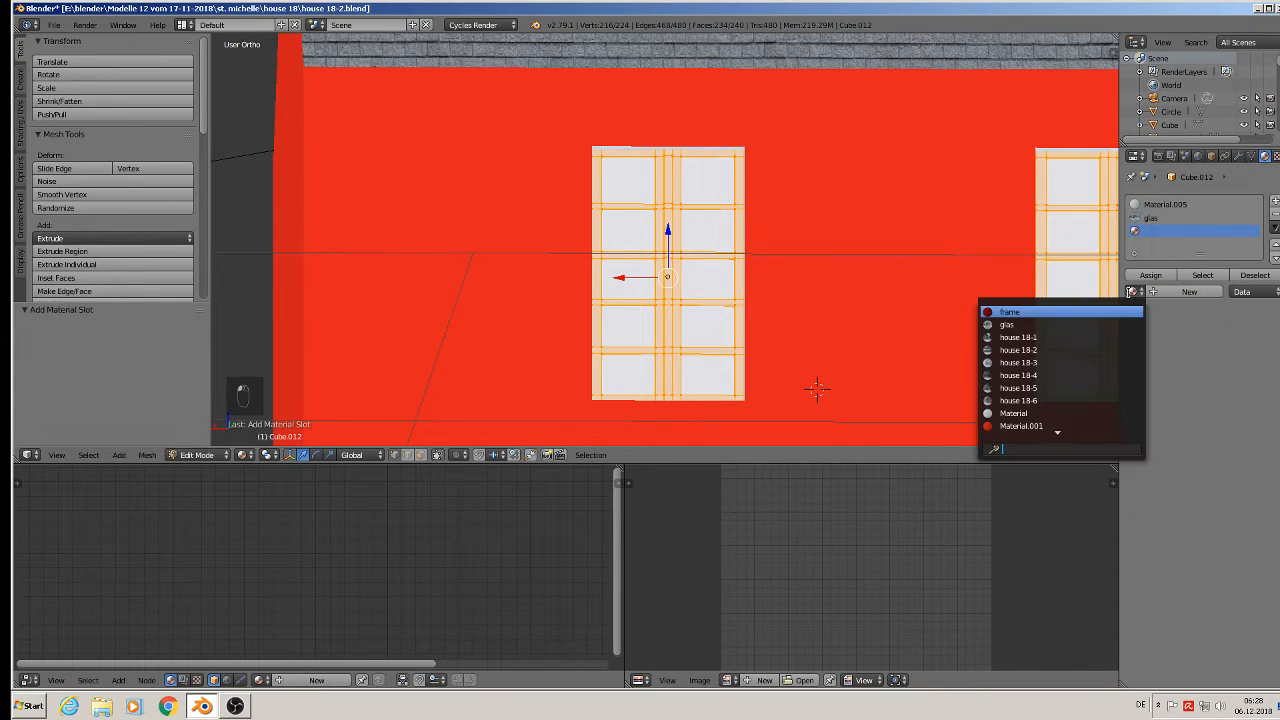
left_click(1112, 311)
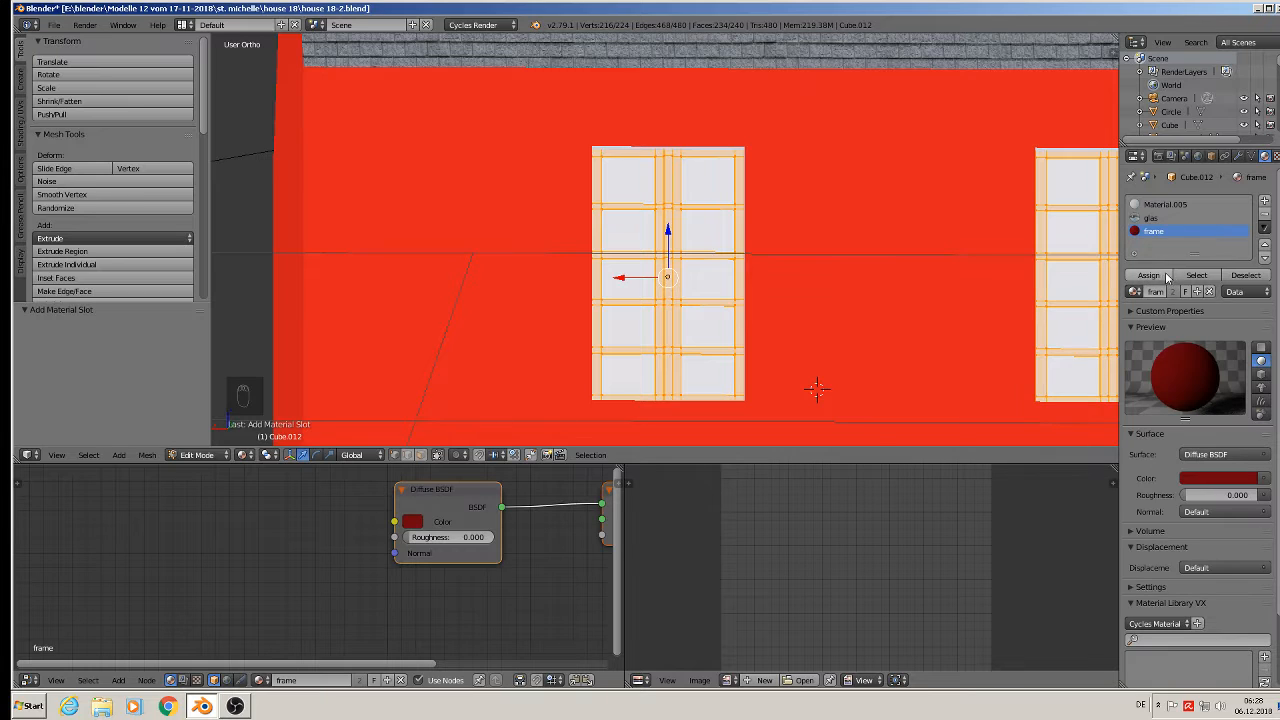
left_click(1158, 276)
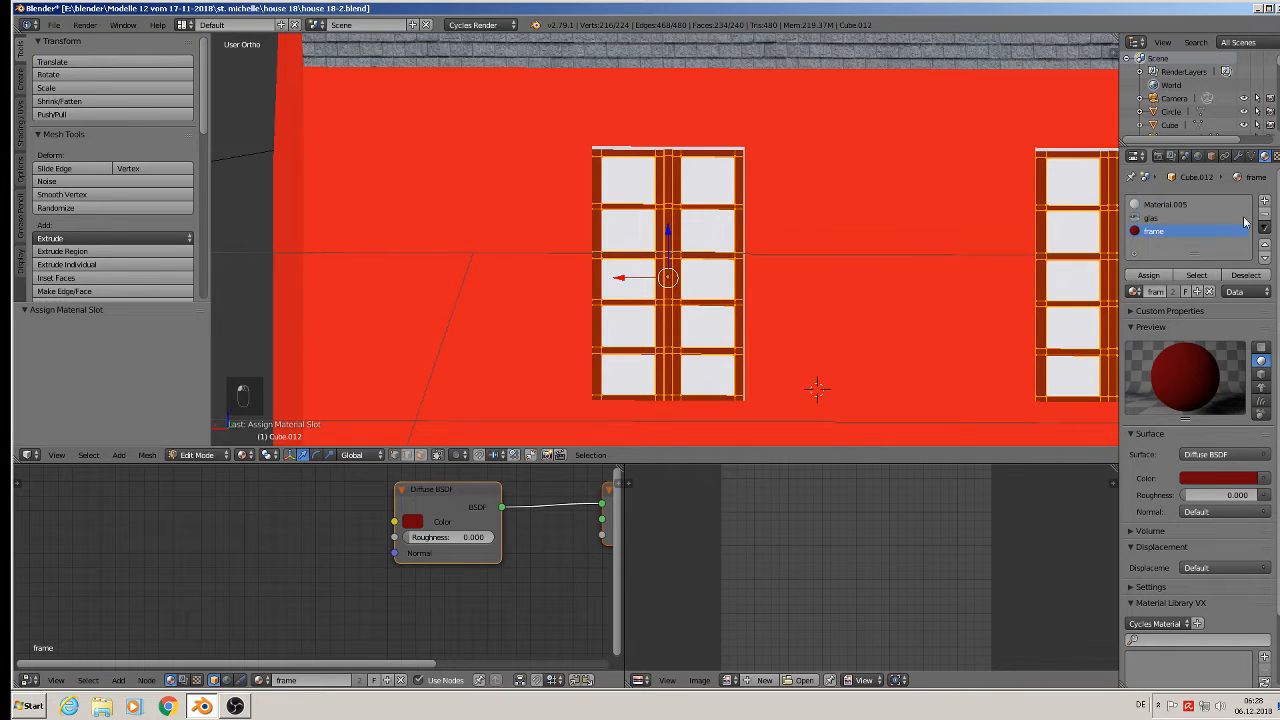
- UV-map the rear window's selected frame faces with Project From View and return to Object Mode
key("u")
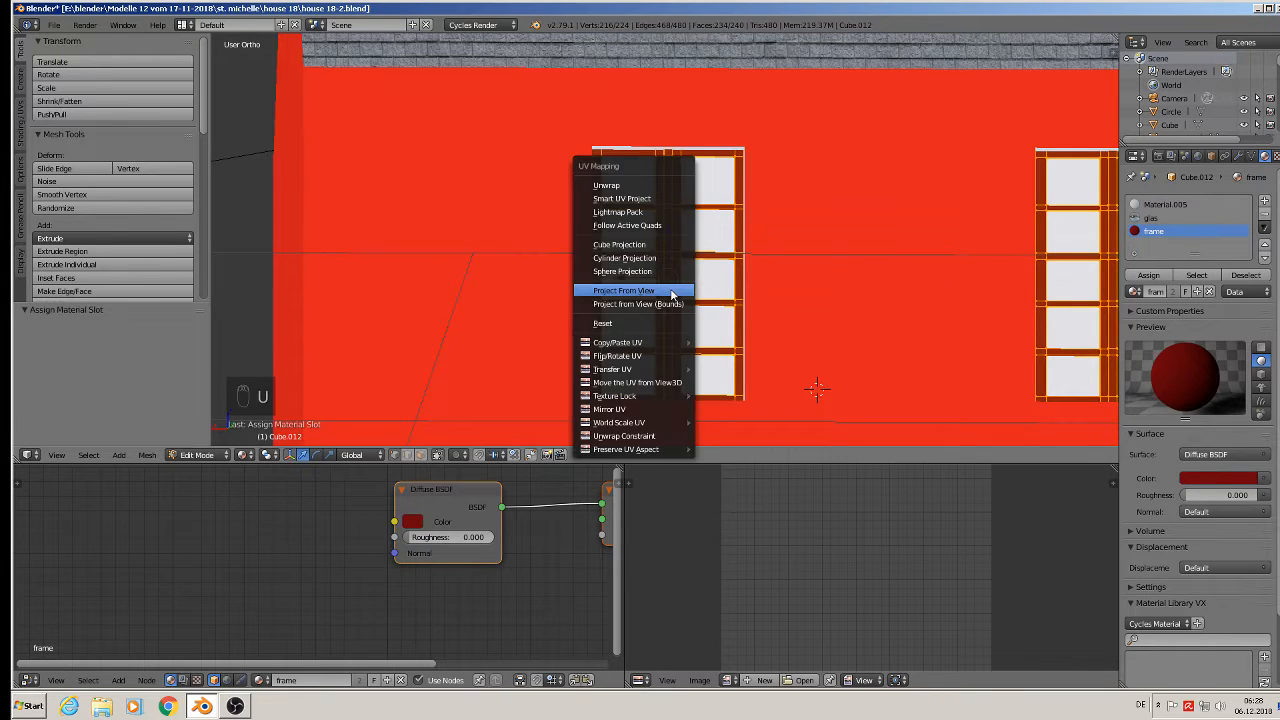
left_click(670, 287)
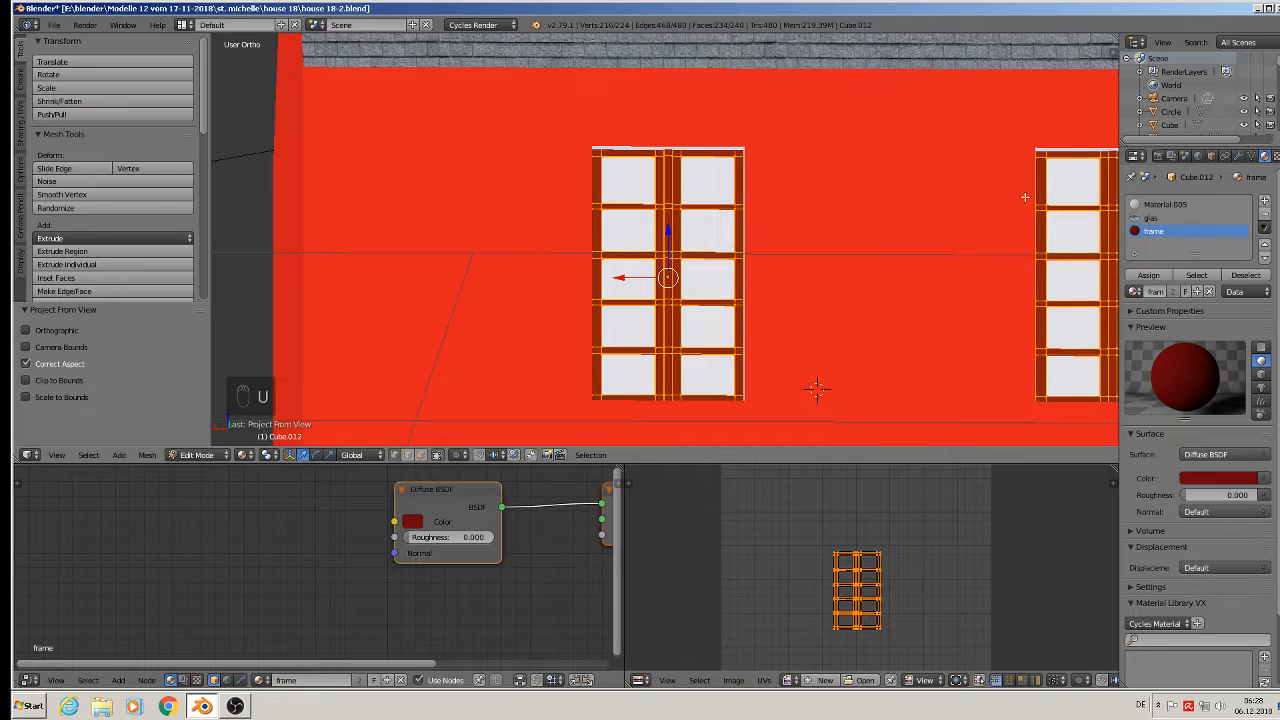
key("Tab")
scroll(841, 258, "down", 6)
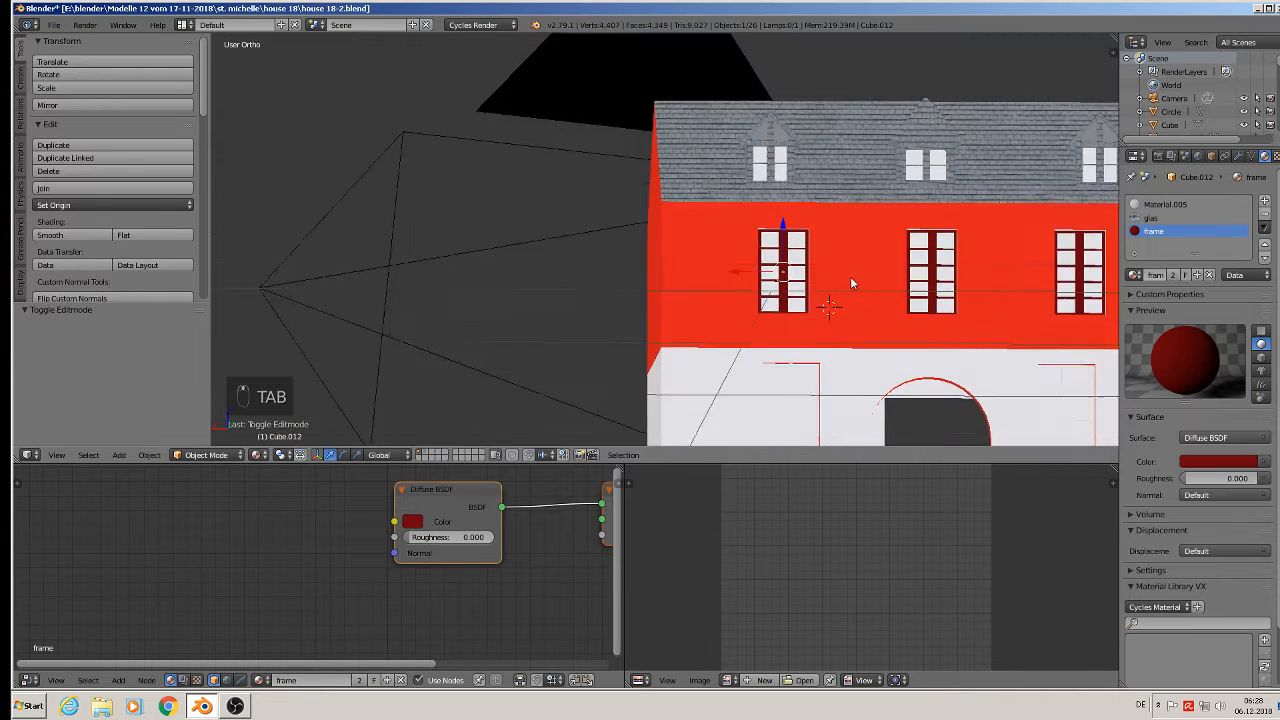
- Select the lower-storey window between the house corner and the archway and open its mesh in Edit Mode, viewed from the front
scroll(811, 294, "up", 5)
middle_click_drag(809, 293, 733, 184)
scroll(818, 300, "down", 6)
scroll(733, 188, "up", 4)
right_click(714, 251)
key("Tab")
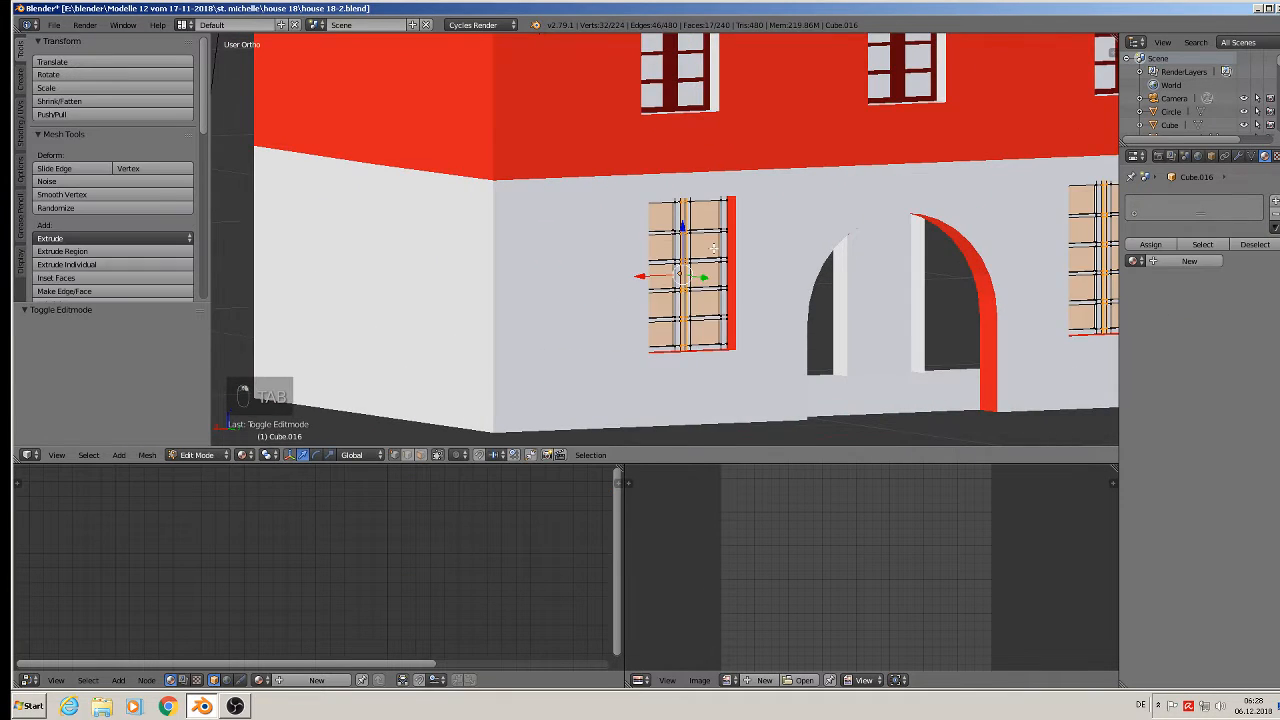
scroll(699, 250, "up", 3)
scroll(699, 250, "up", 1)
middle_click_drag(699, 250, 648, 238)
scroll(648, 238, "down", 2)
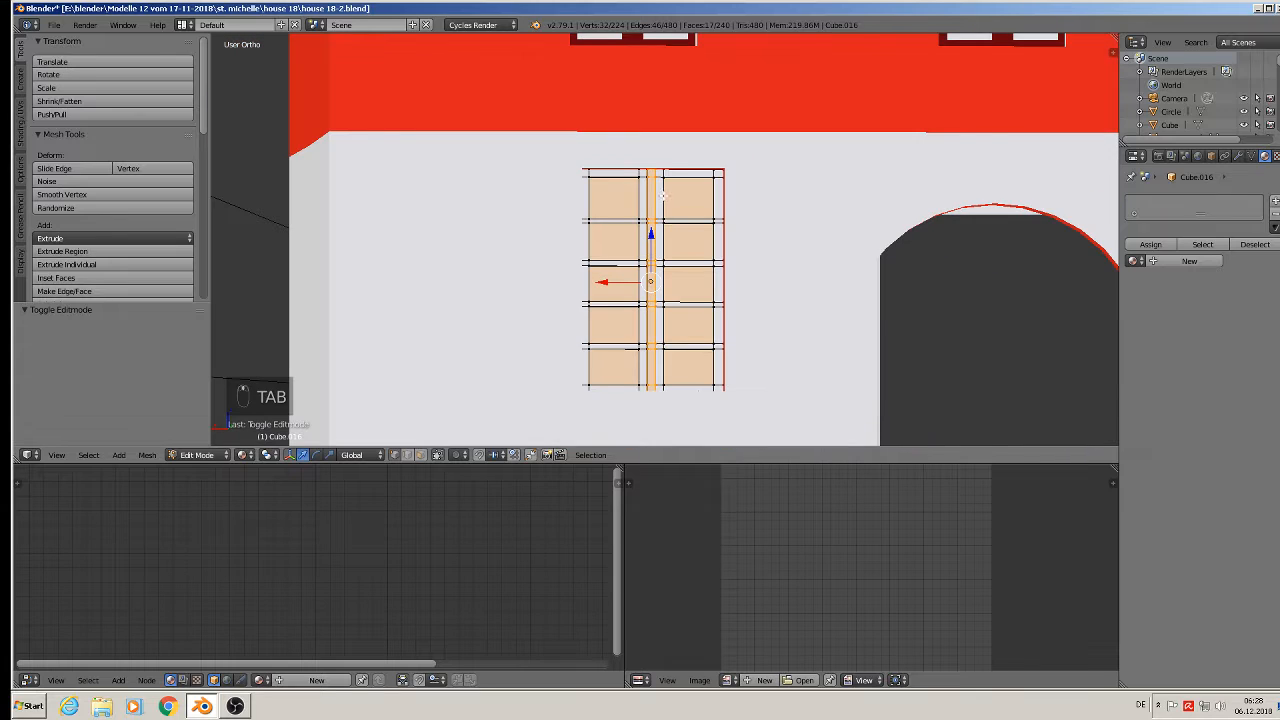
- Use Circle Select to remove the central mullion from the lower window's selection, leaving only the panes
key("c")
middle_click_drag(660, 168, 651, 385)
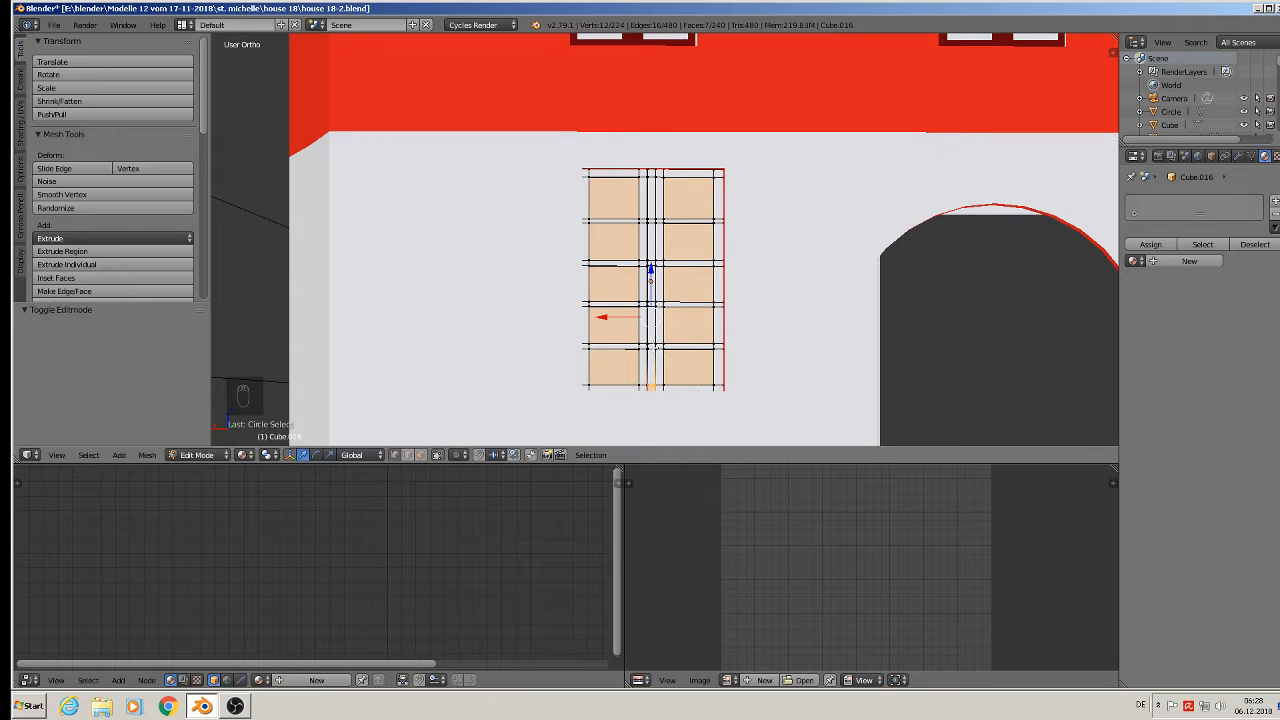
key("c")
middle_click(652, 386)
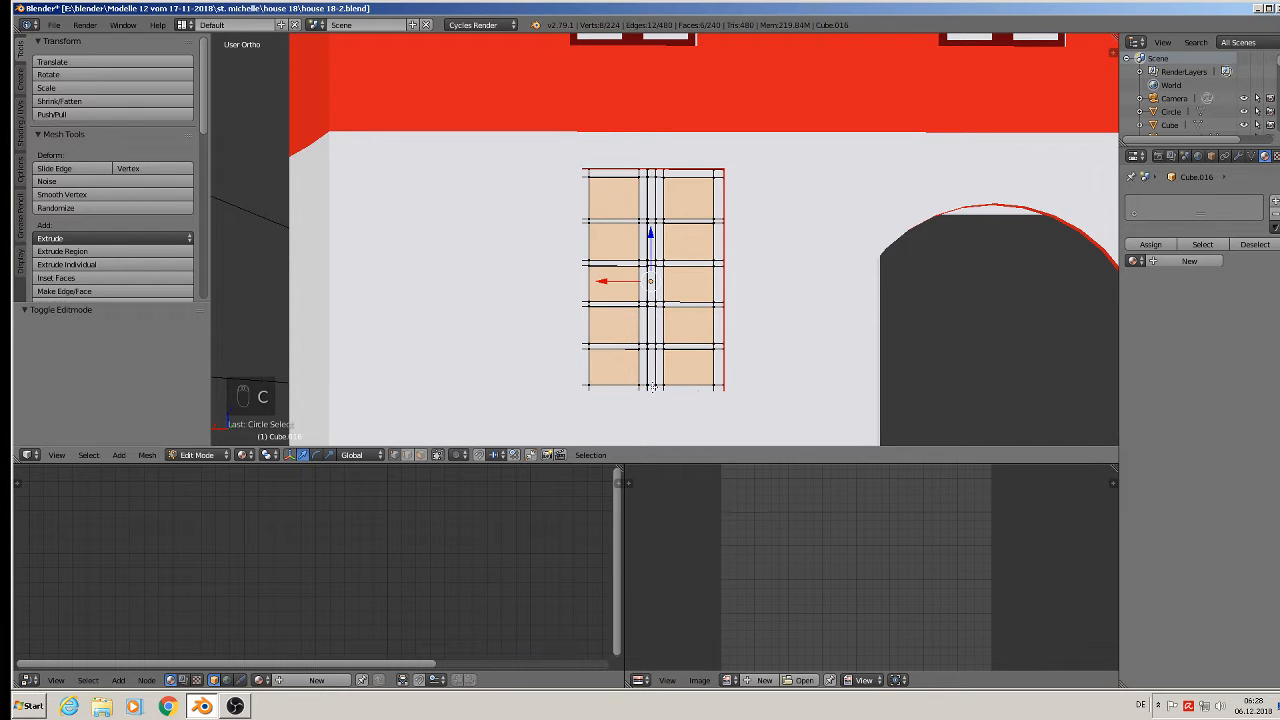
- Give the lower window frame as its base material, add a second slot with glas, and assign glas to the selected panes
left_click(1275, 203)
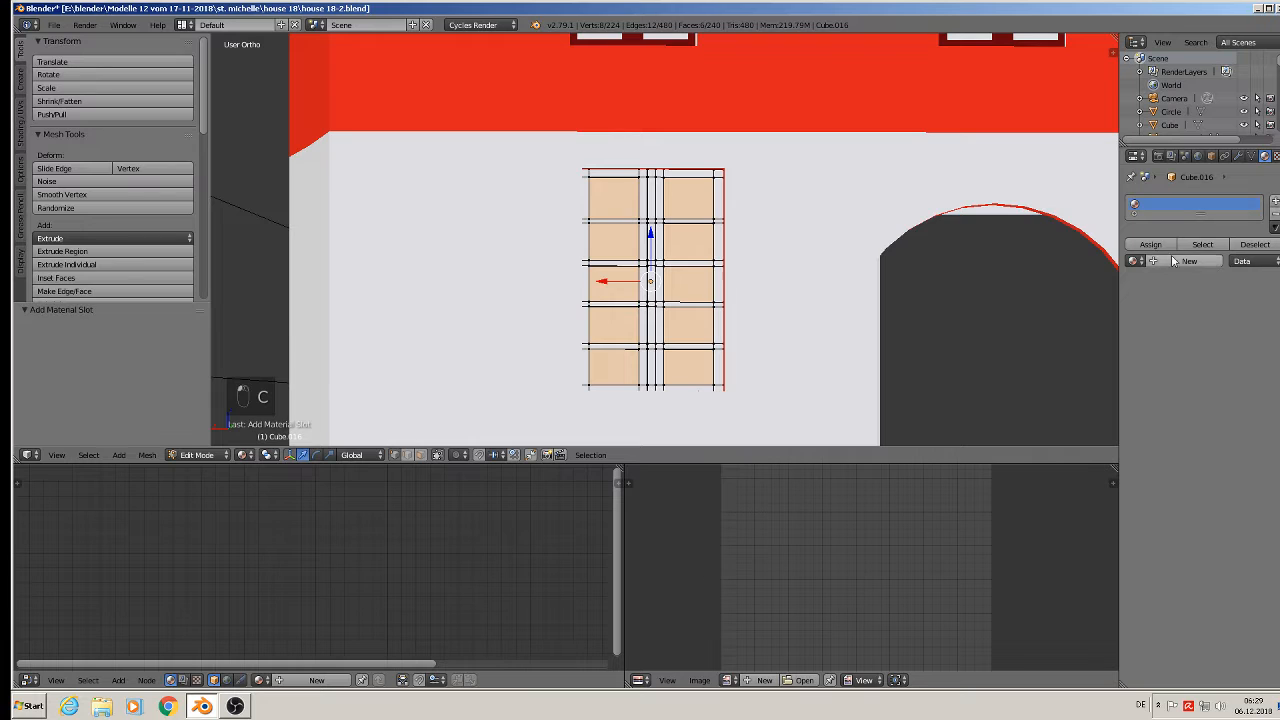
left_click(1133, 261)
left_click(1095, 282)
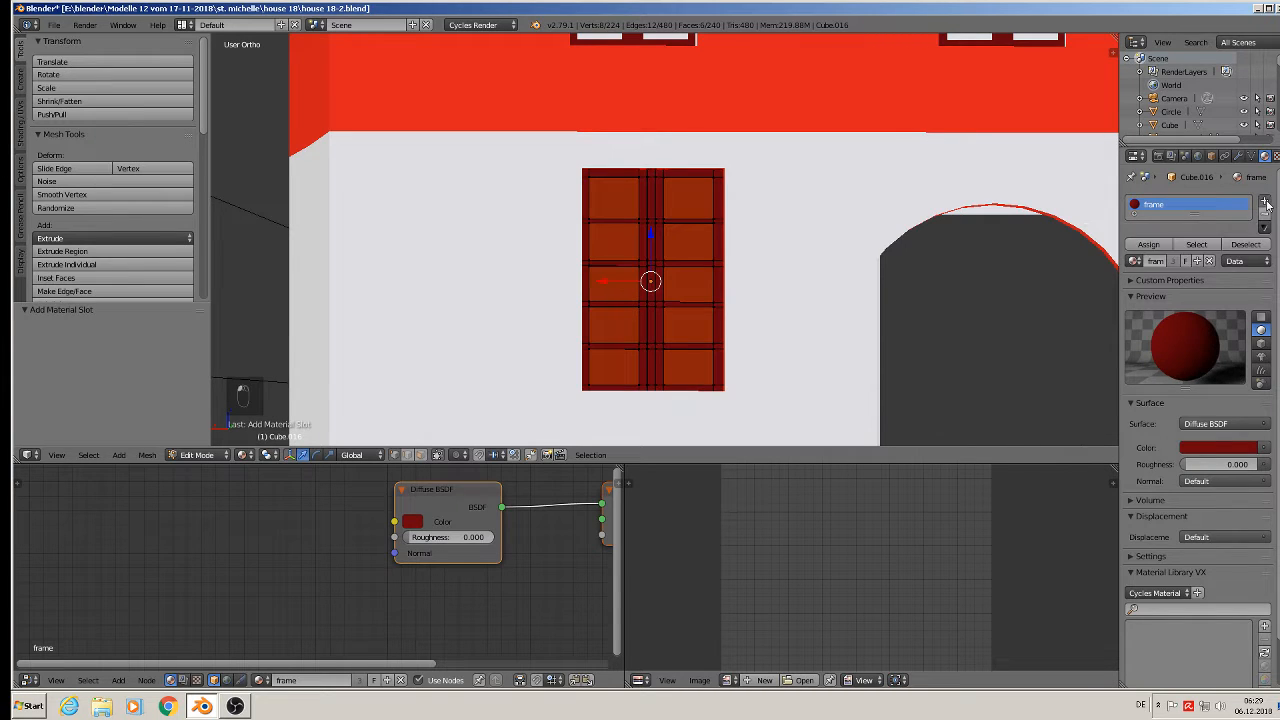
left_click(1264, 201)
left_click(1132, 292)
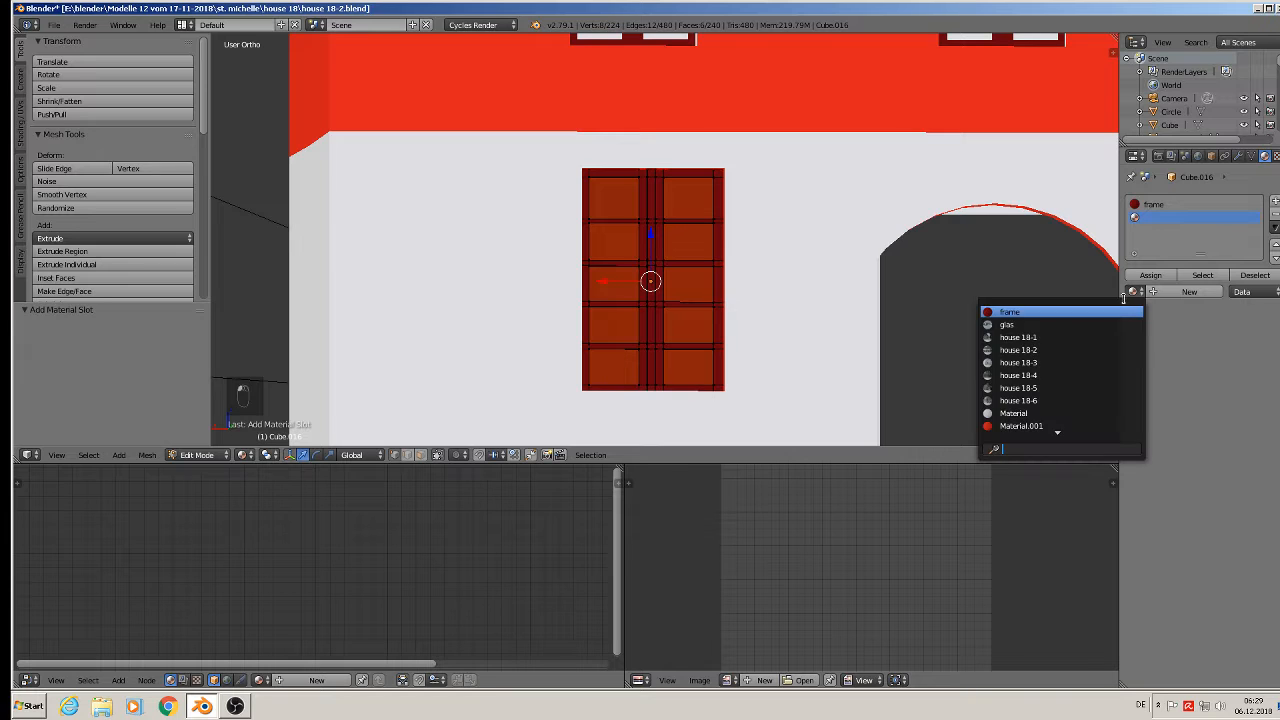
left_click(1100, 322)
left_click(1148, 275)
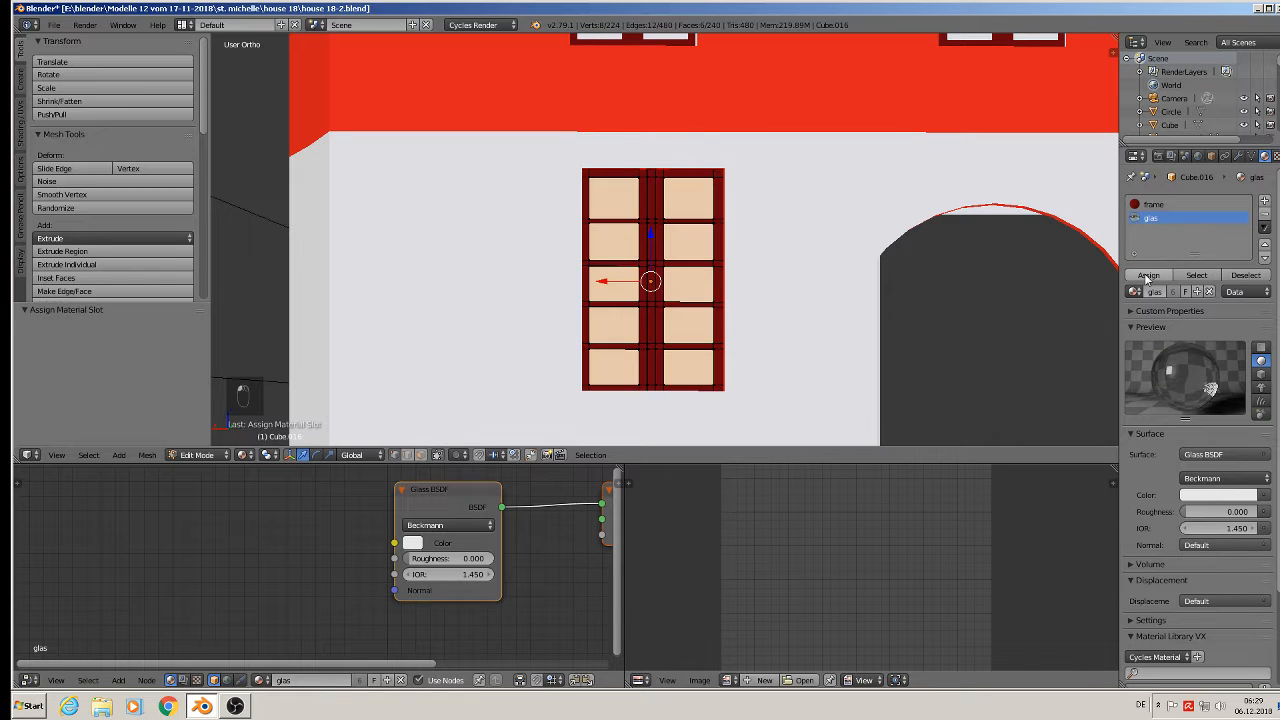
- Select only the lower window's frame faces by material, UV-map them with Project From View, and leave Edit Mode
scroll(745, 265, "down", 4)
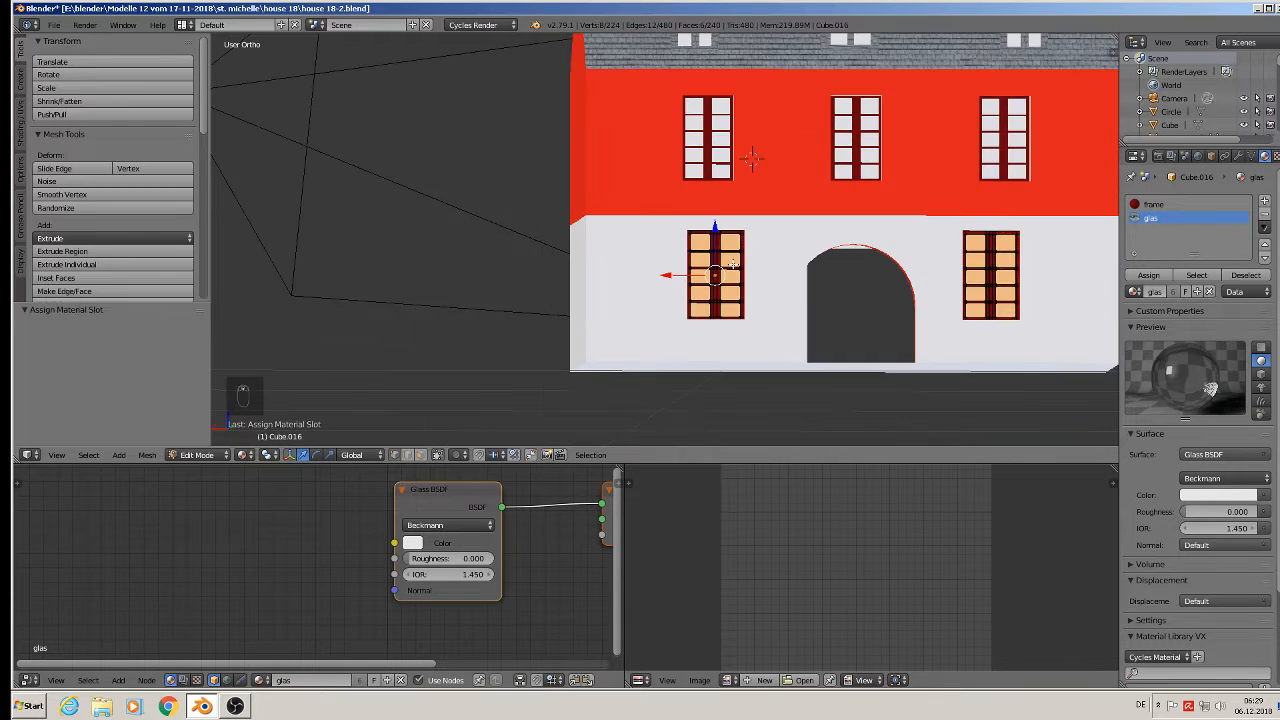
scroll(733, 263, "up", 5)
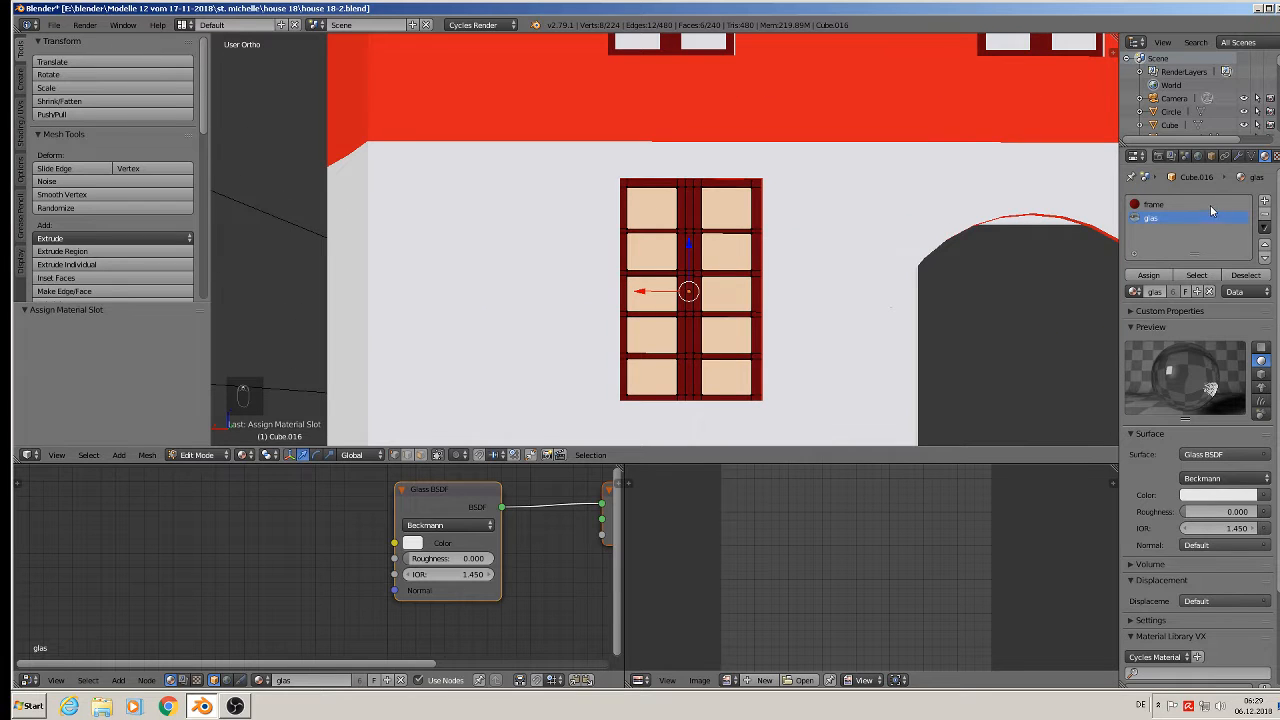
left_click(1160, 205)
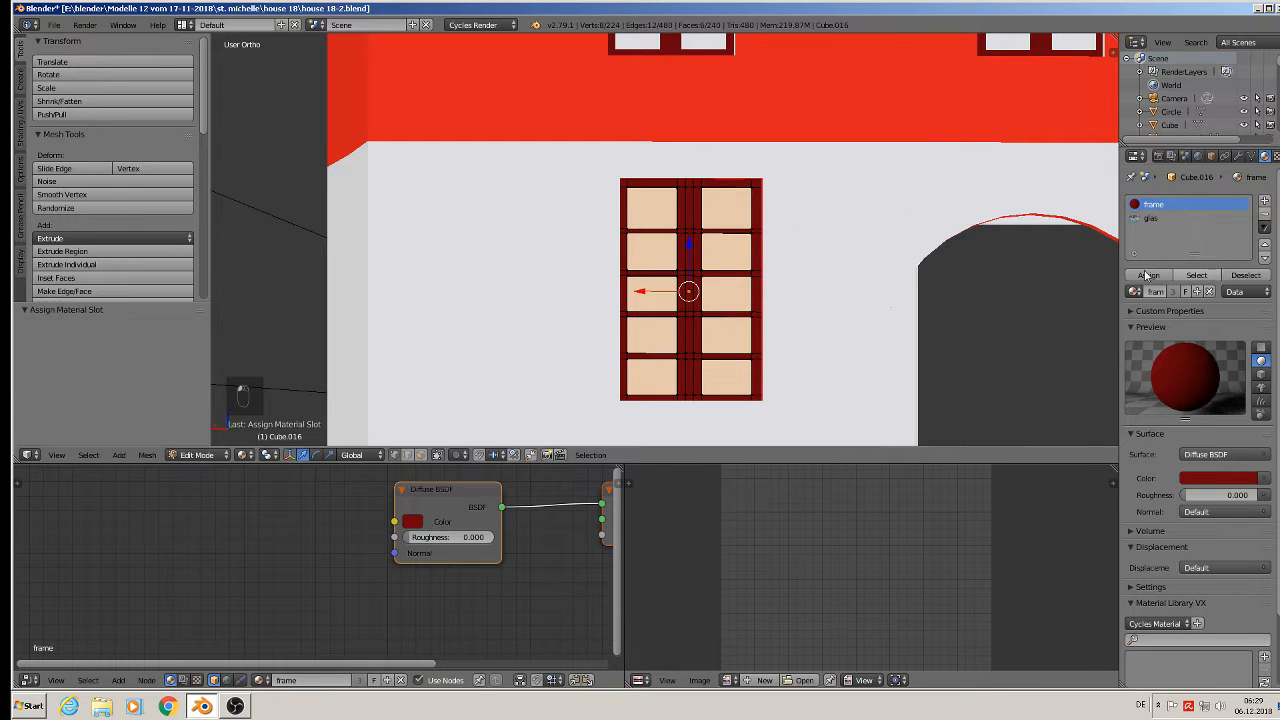
key("a")
left_click(1197, 276)
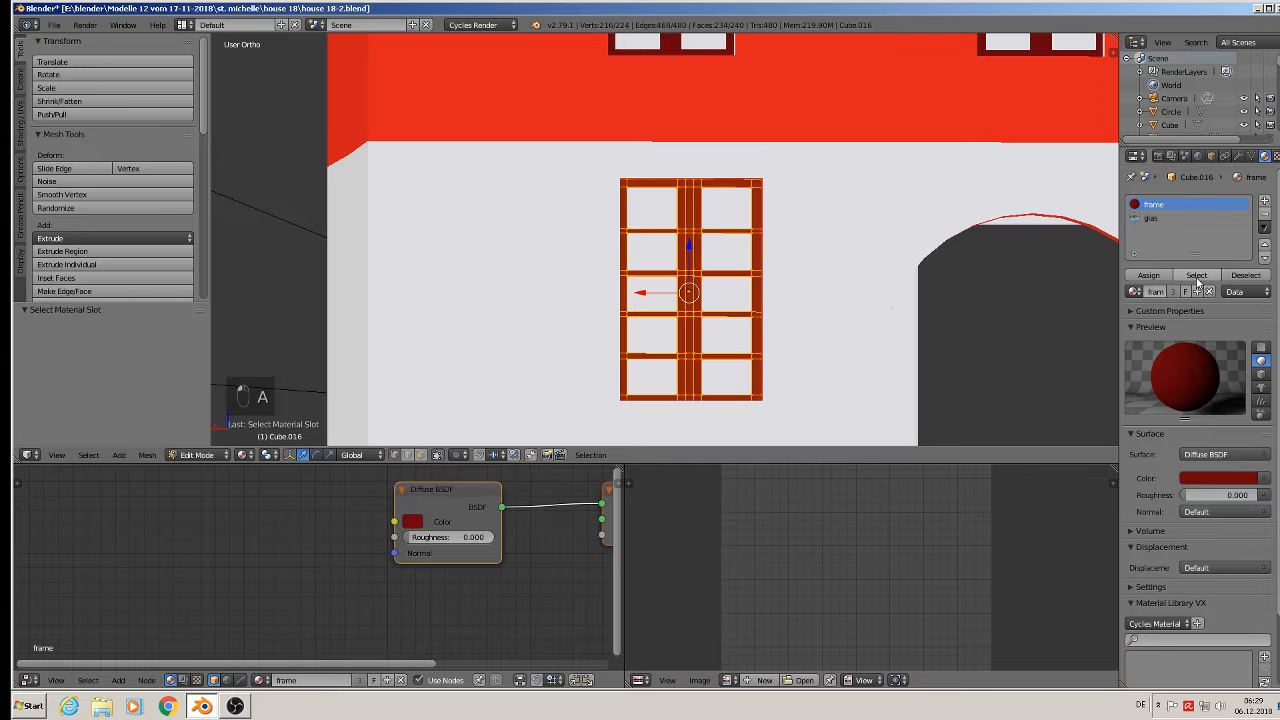
key("u")
left_click(829, 284)
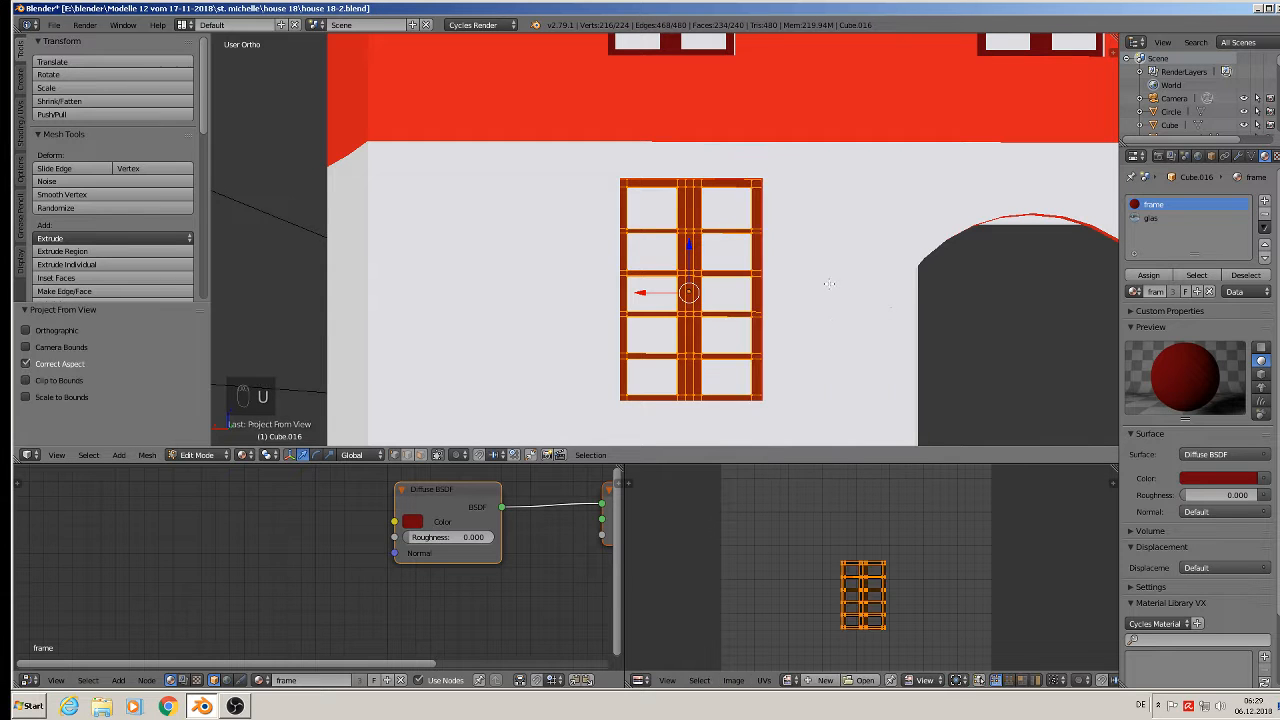
scroll(610, 237, "down", 2)
key("Tab")
- Switch to the front view of the house and save the file
middle_click_drag(609, 237, 729, 257)
scroll(583, 198, "down", 3)
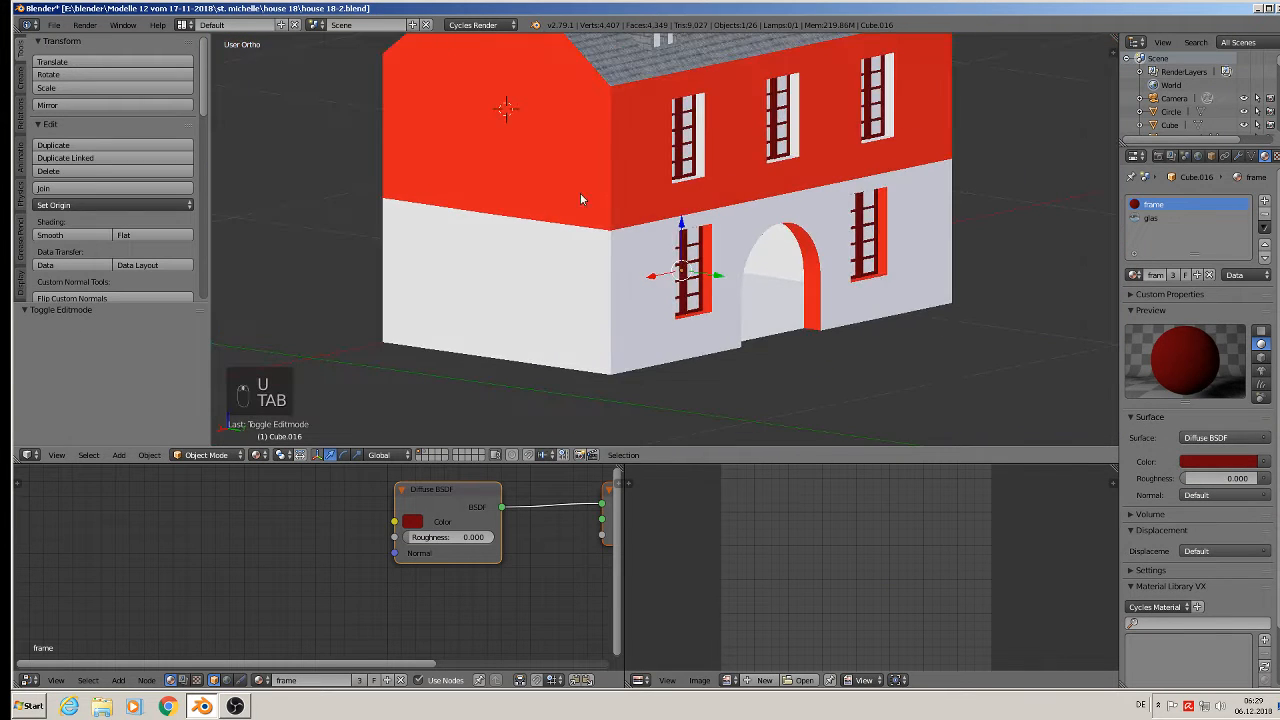
middle_click_drag(512, 197, 674, 297, "shift")
key("KP_1")
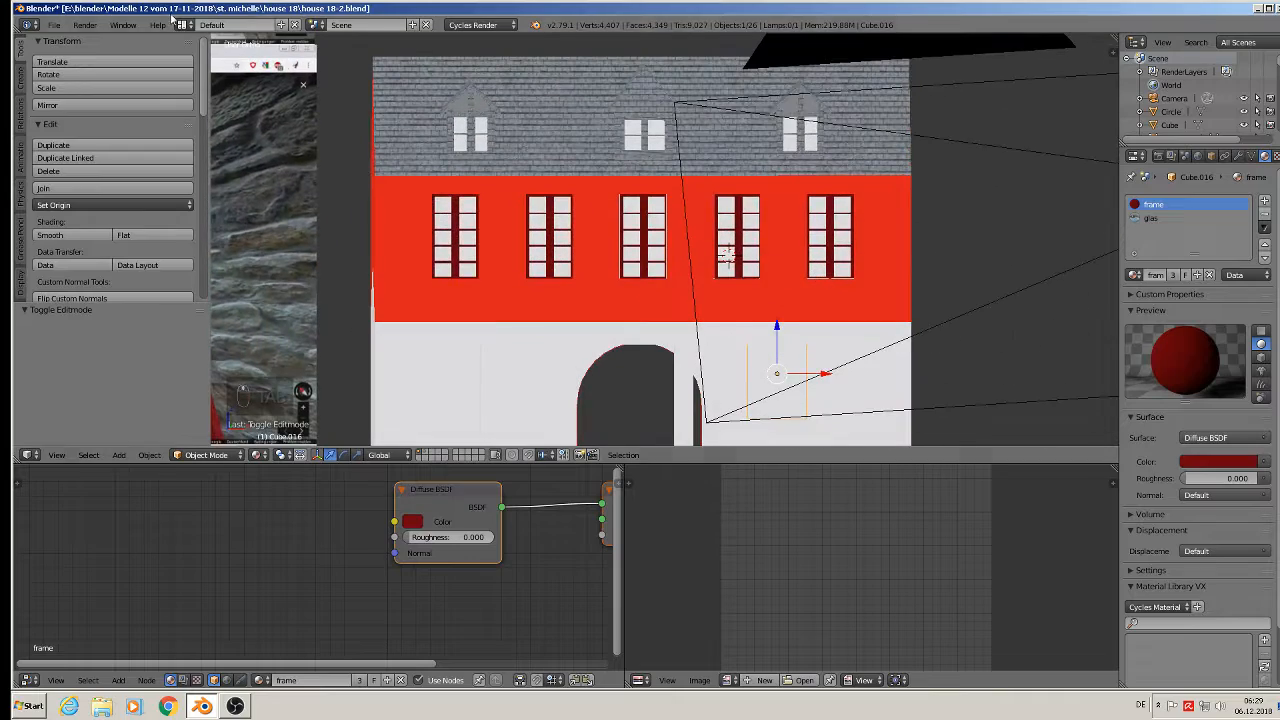
left_click(55, 24)
left_click(75, 127)
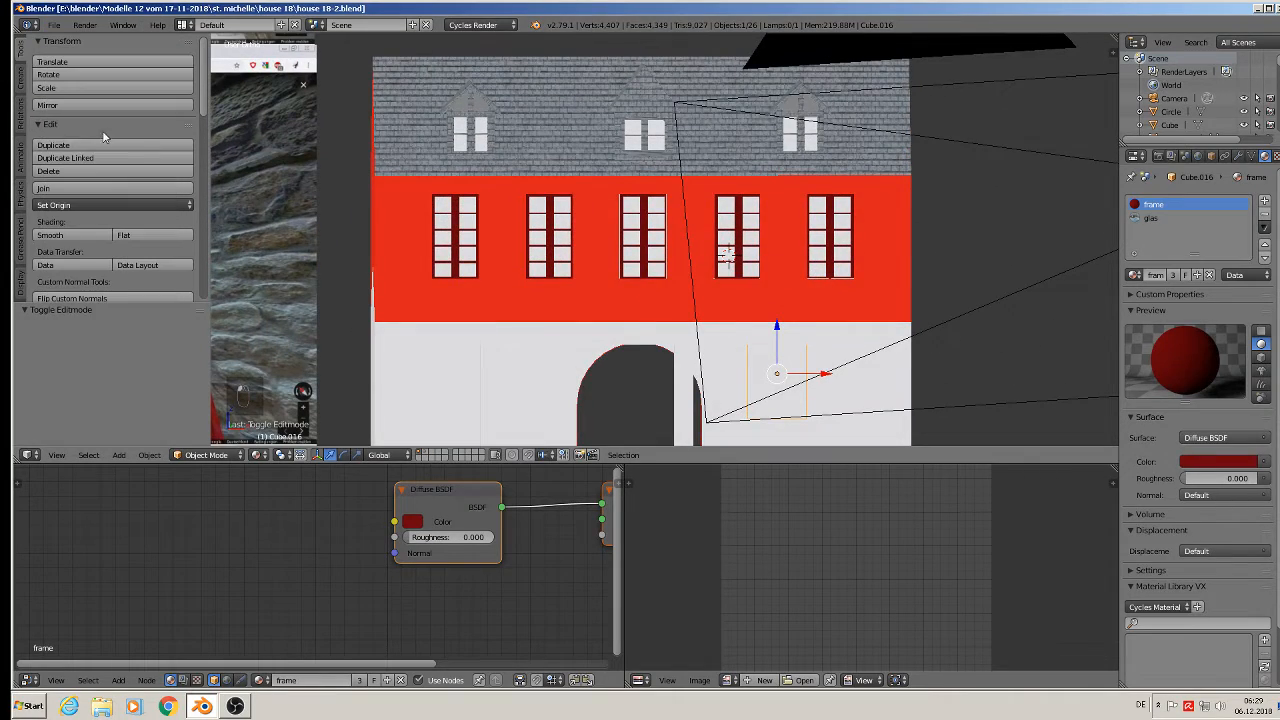
- Check the stone wall in the reference photo, select the main house body, and add a fourth material slot to it
left_click_drag(319, 150, 750, 124)
scroll(751, 131, "down", 1)
scroll(500, 152, "up", 2)
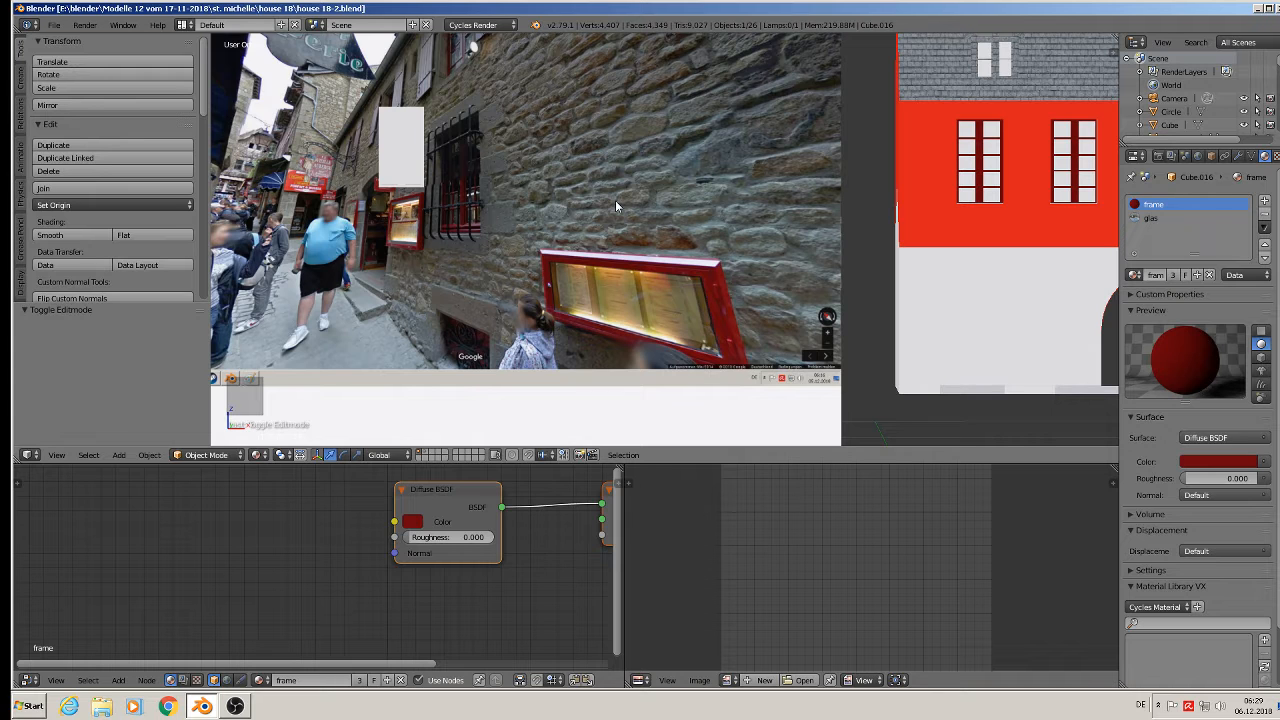
scroll(615, 200, "down", 3)
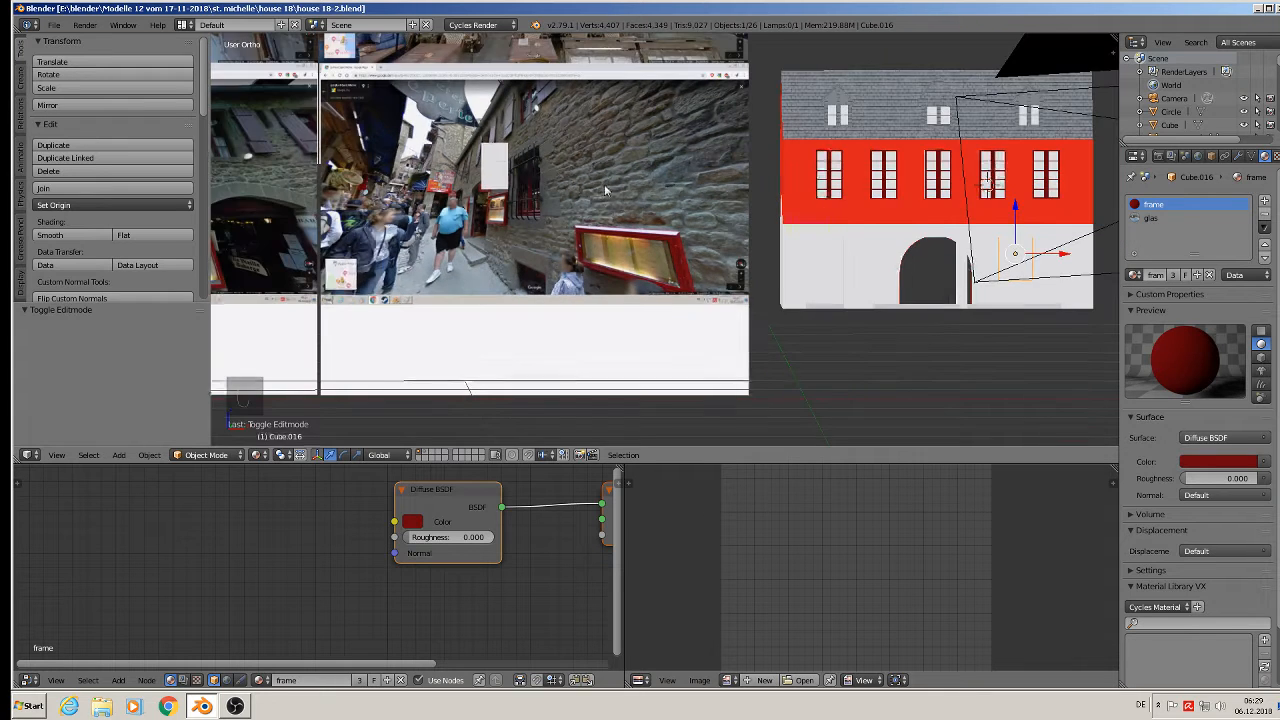
scroll(955, 193, "up", 3)
scroll(905, 197, "up", 1)
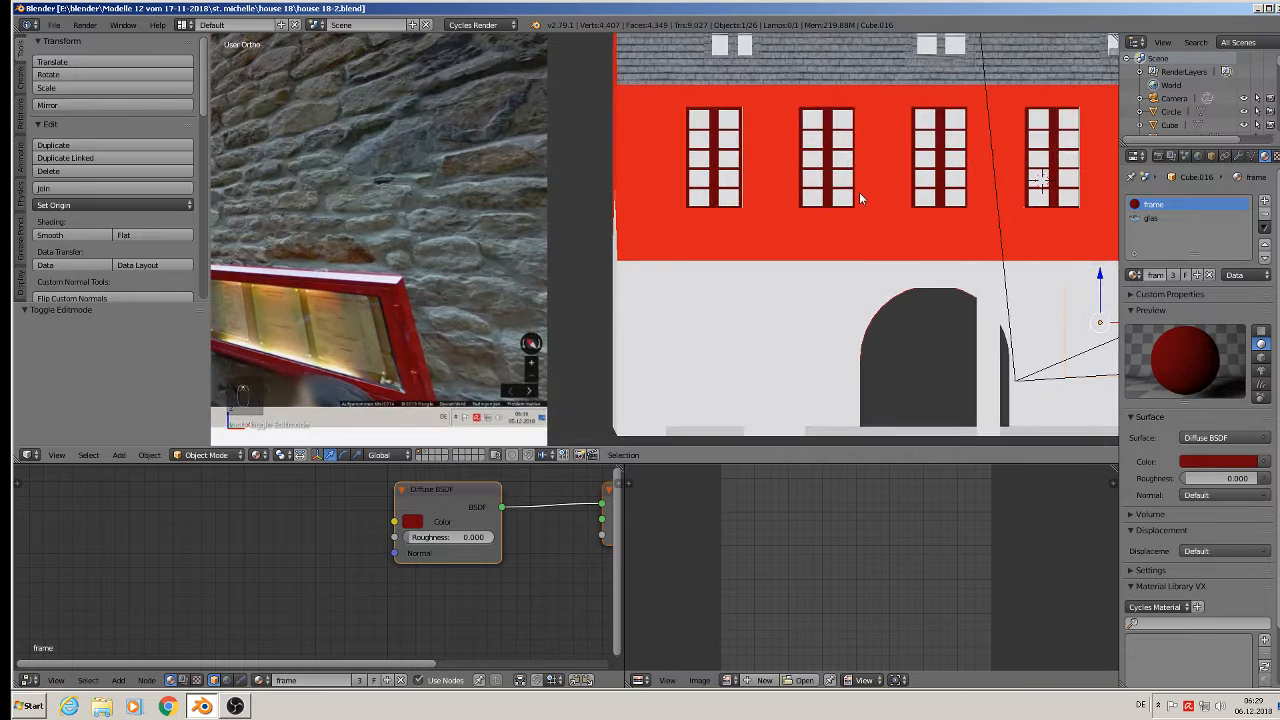
right_click(657, 94)
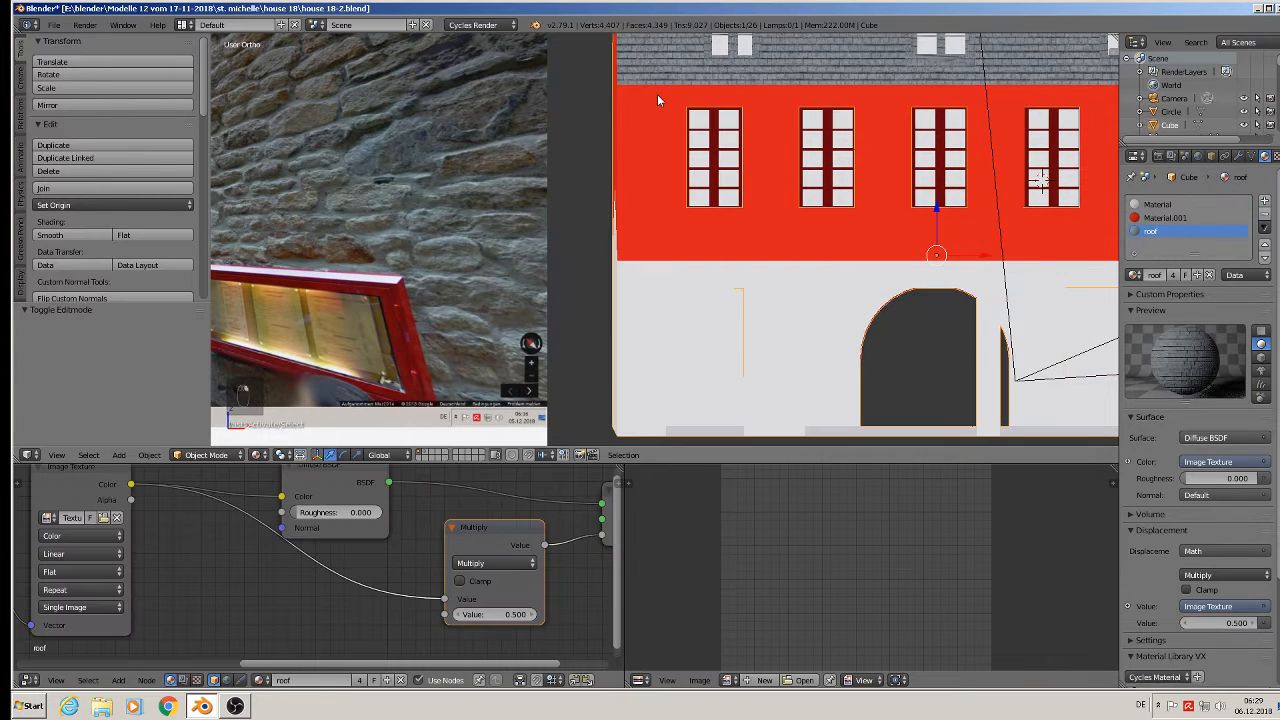
middle_click_drag(723, 233, 662, 263, "shift")
left_click(1264, 202)
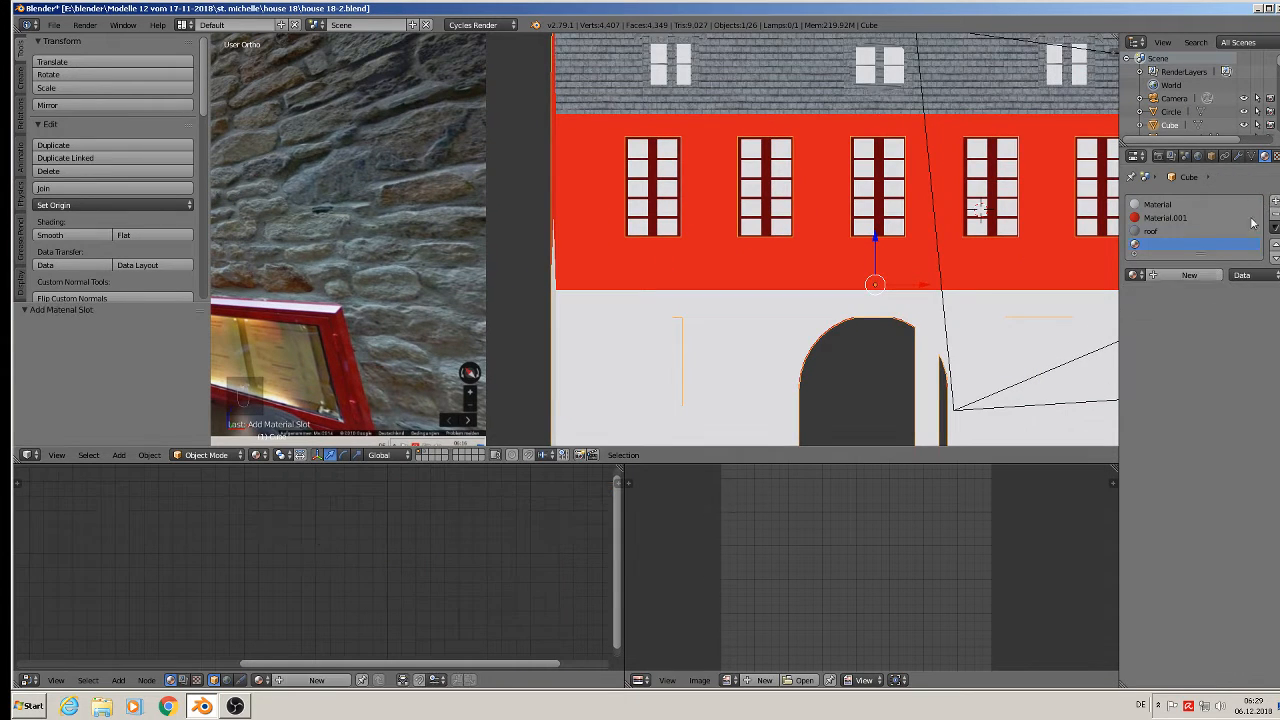
- Create a new material in the house body's empty slot and name it stone wall
left_click(1162, 277)
left_click(1161, 276)
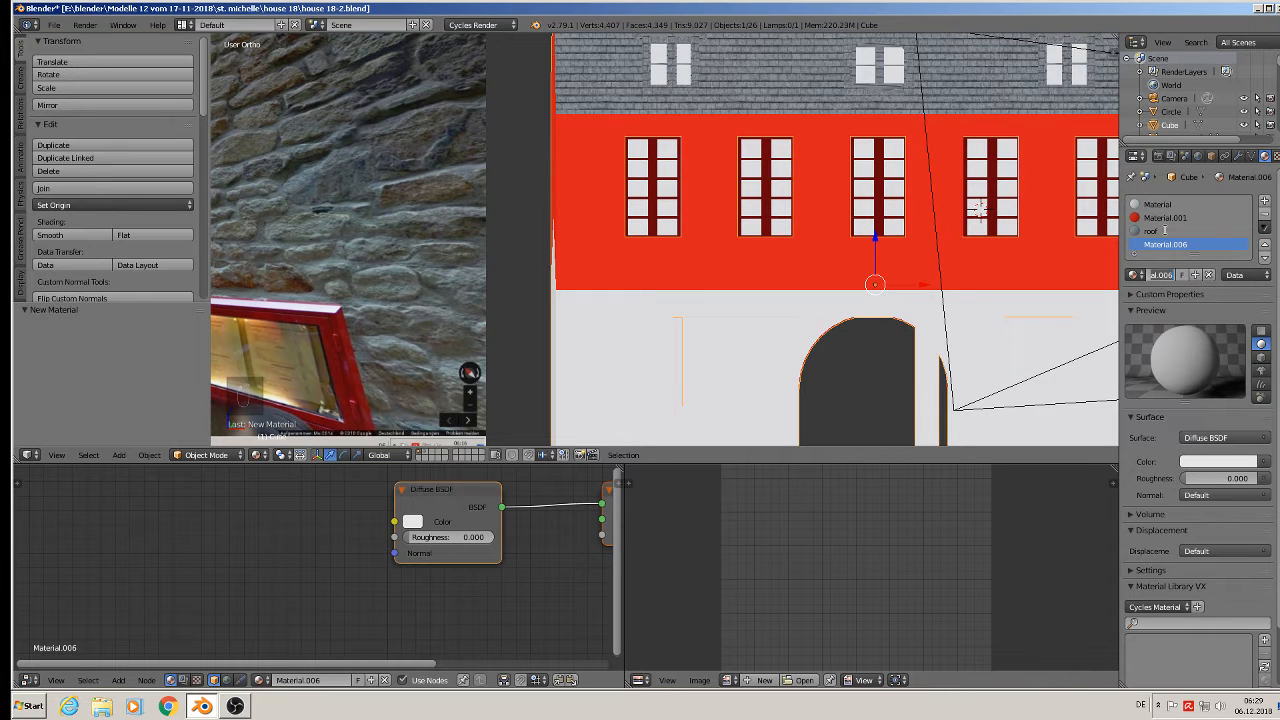
key("BackSpace")
type("stone wall")
key("Return")
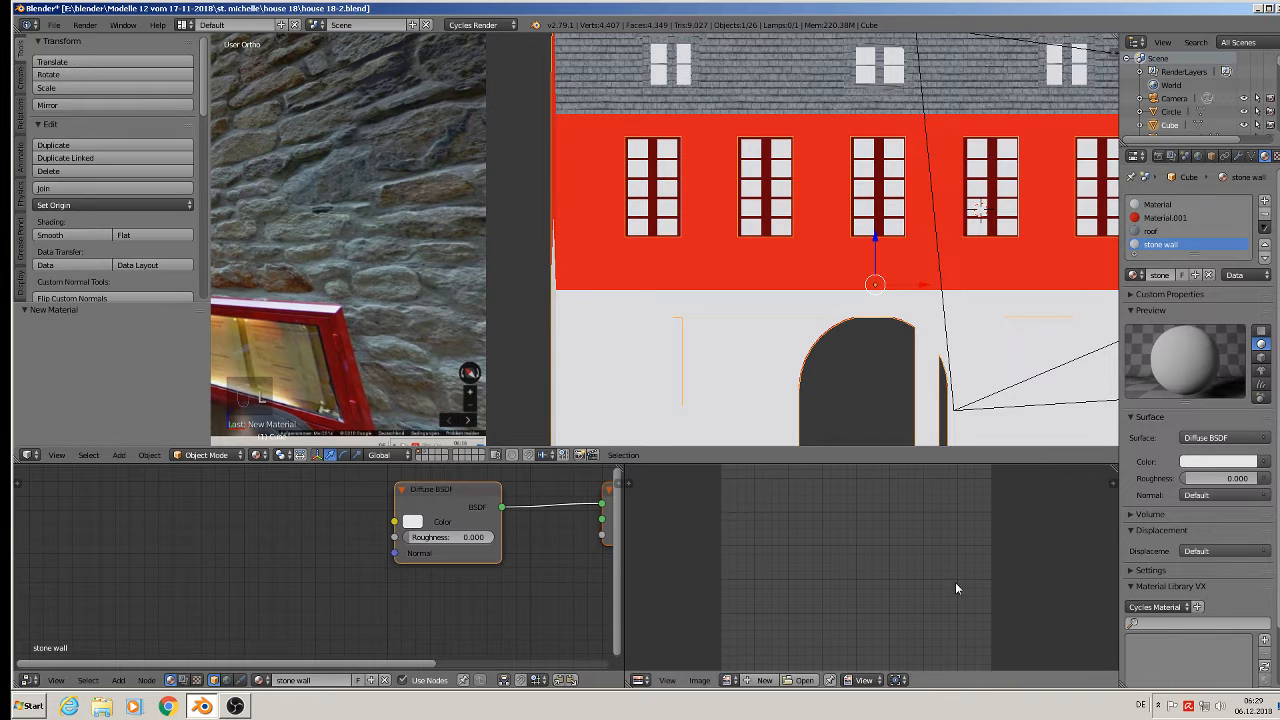
- Copy all of the roof material's nodes and paste them into the stone wall material in place of its default nodes
left_click(1152, 231)
key("Home")
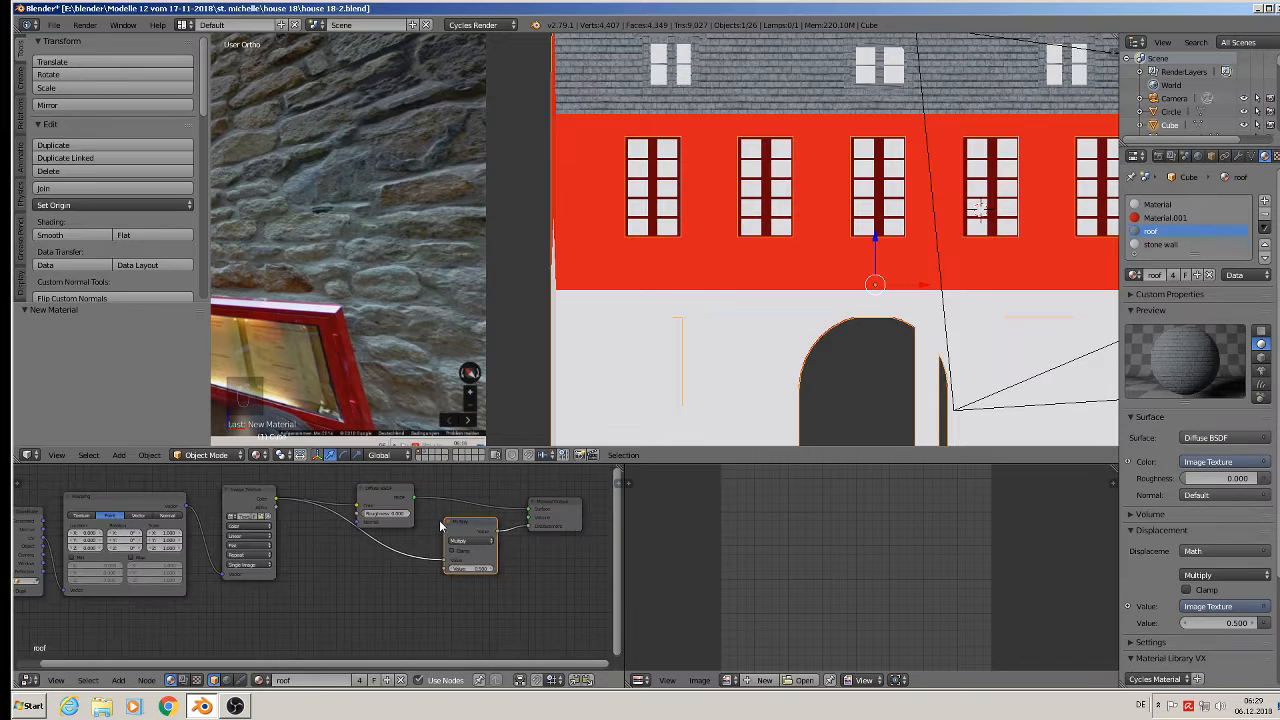
key("a")
key("a")
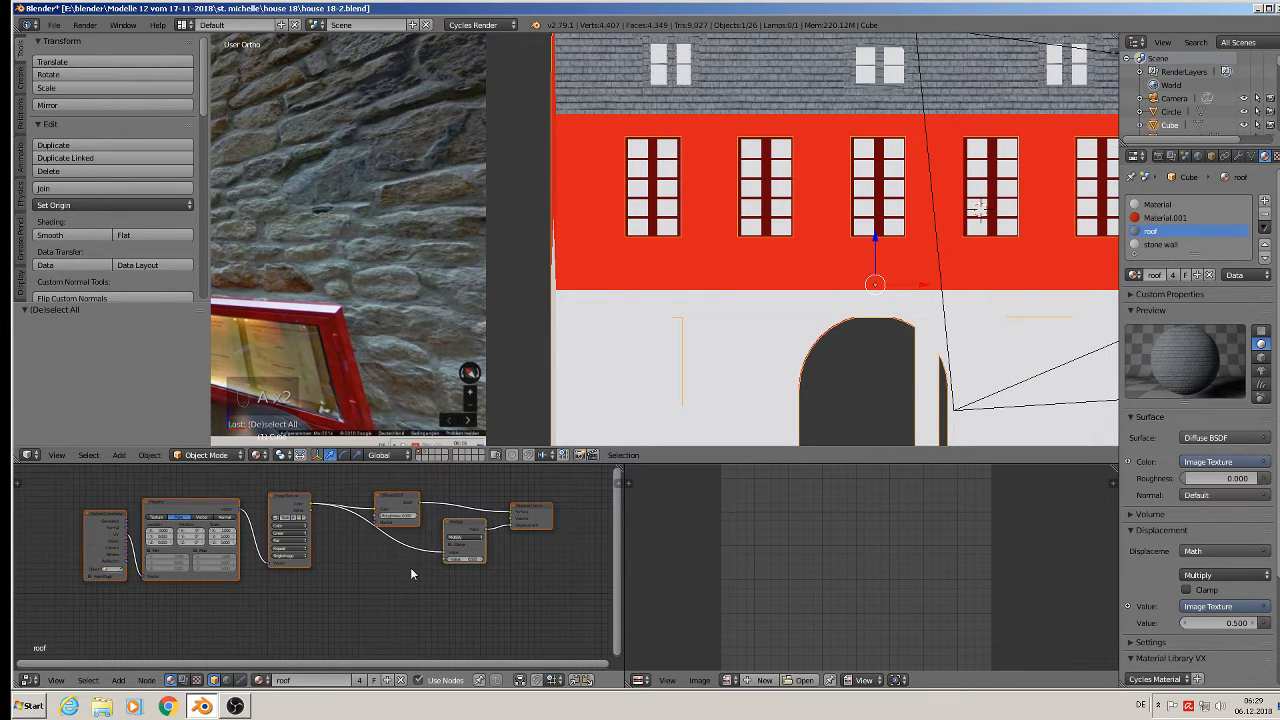
key("ctrl+c")
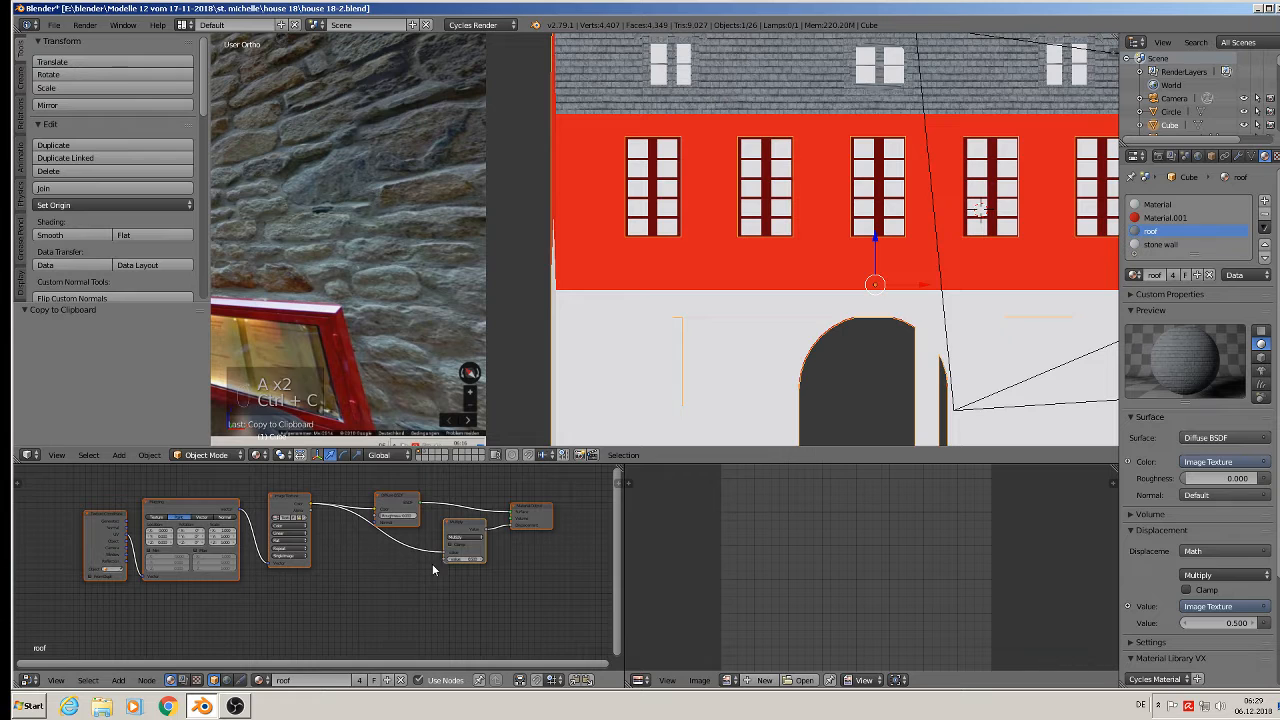
left_click(1158, 244)
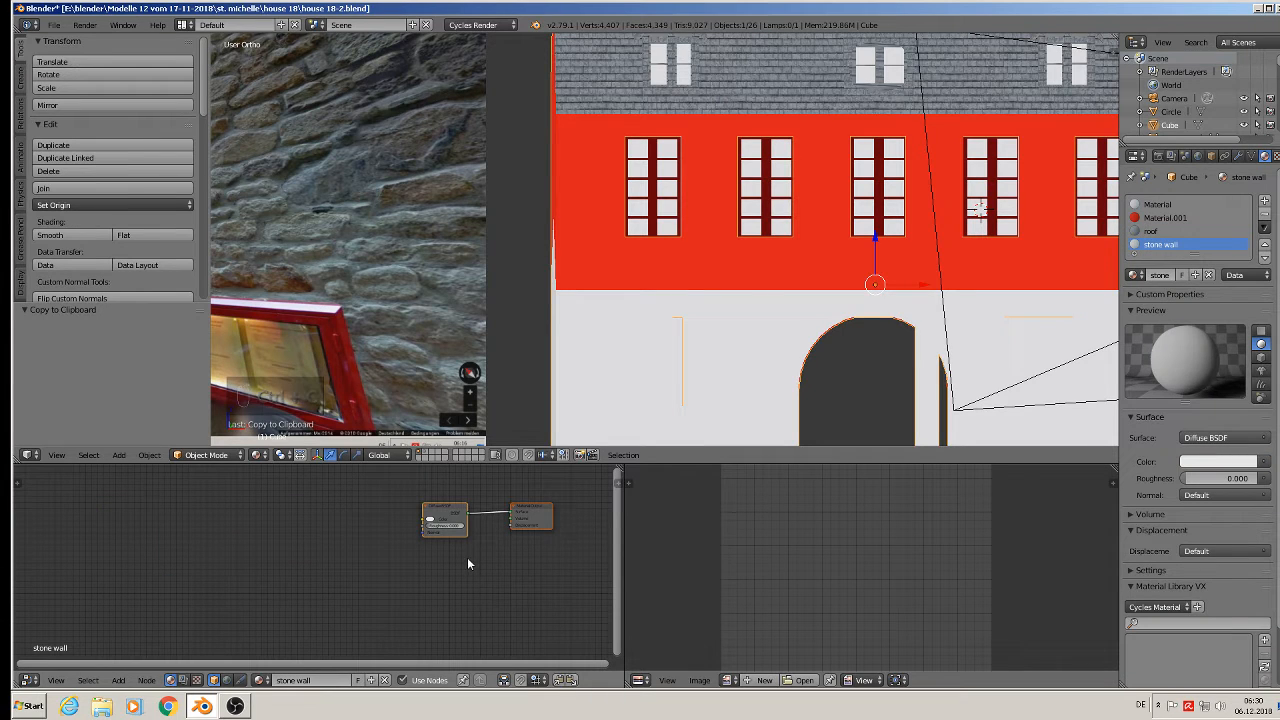
key("x")
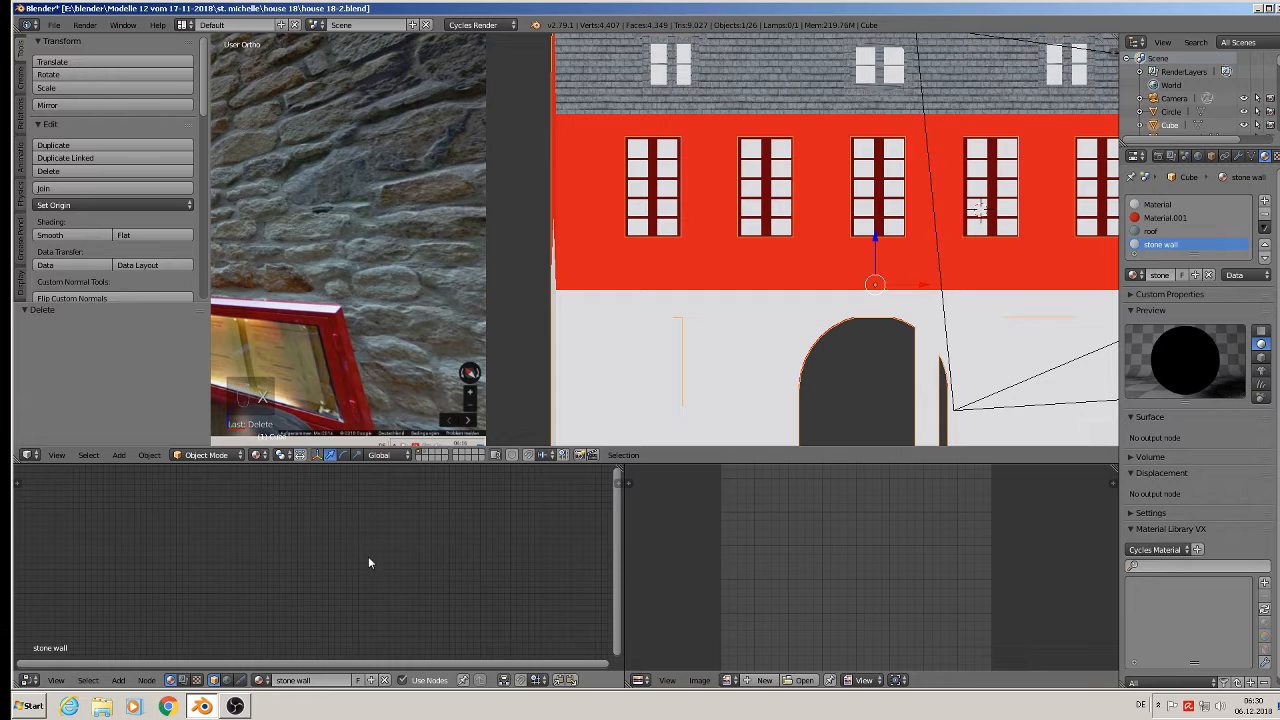
key("ctrl+v")
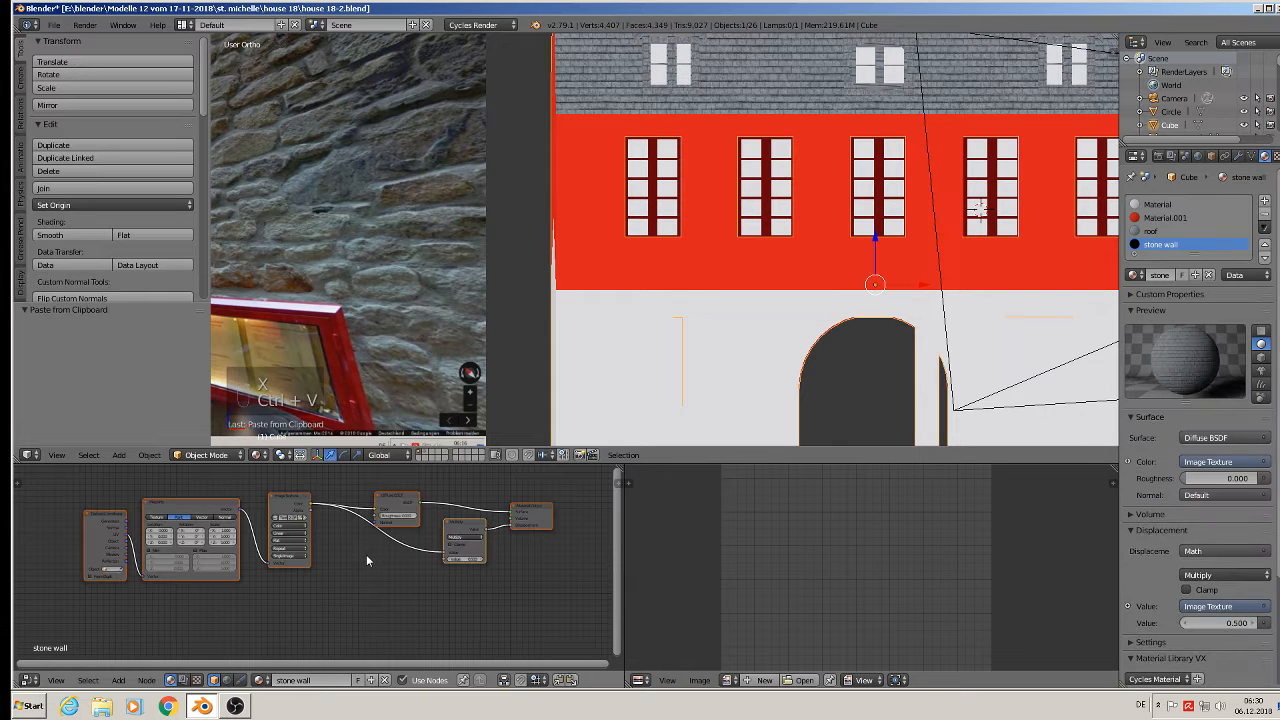
- Load BrickRound0109_9_S.jpg from the textur folder into the stone wall material's Image Texture node
scroll(389, 559, "up", 1)
scroll(389, 559, "up", 6)
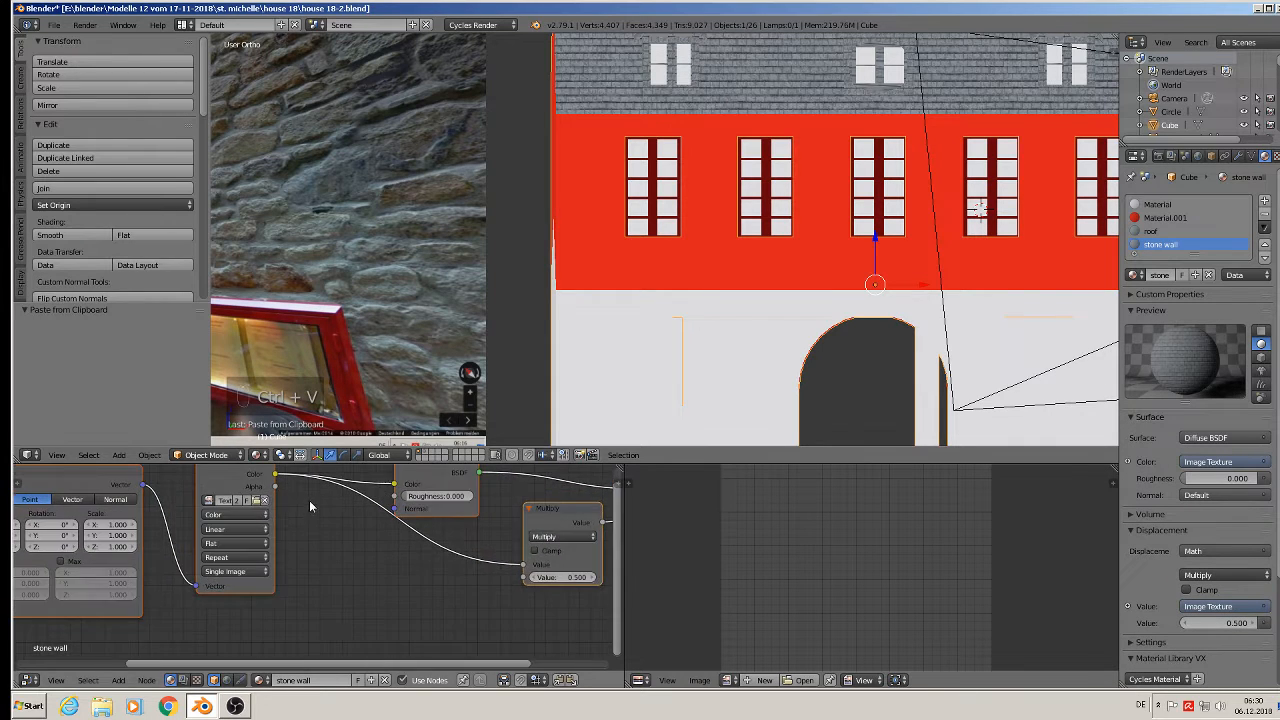
scroll(381, 572, "up", 2)
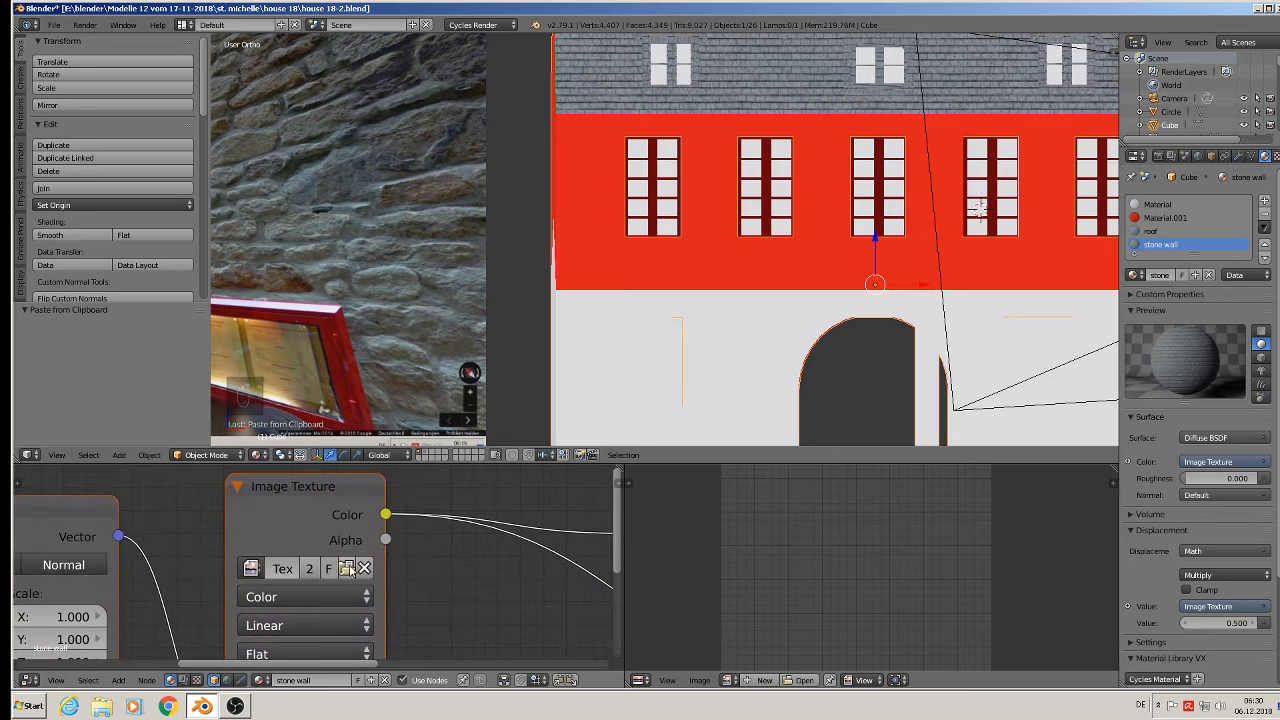
left_click(346, 568)
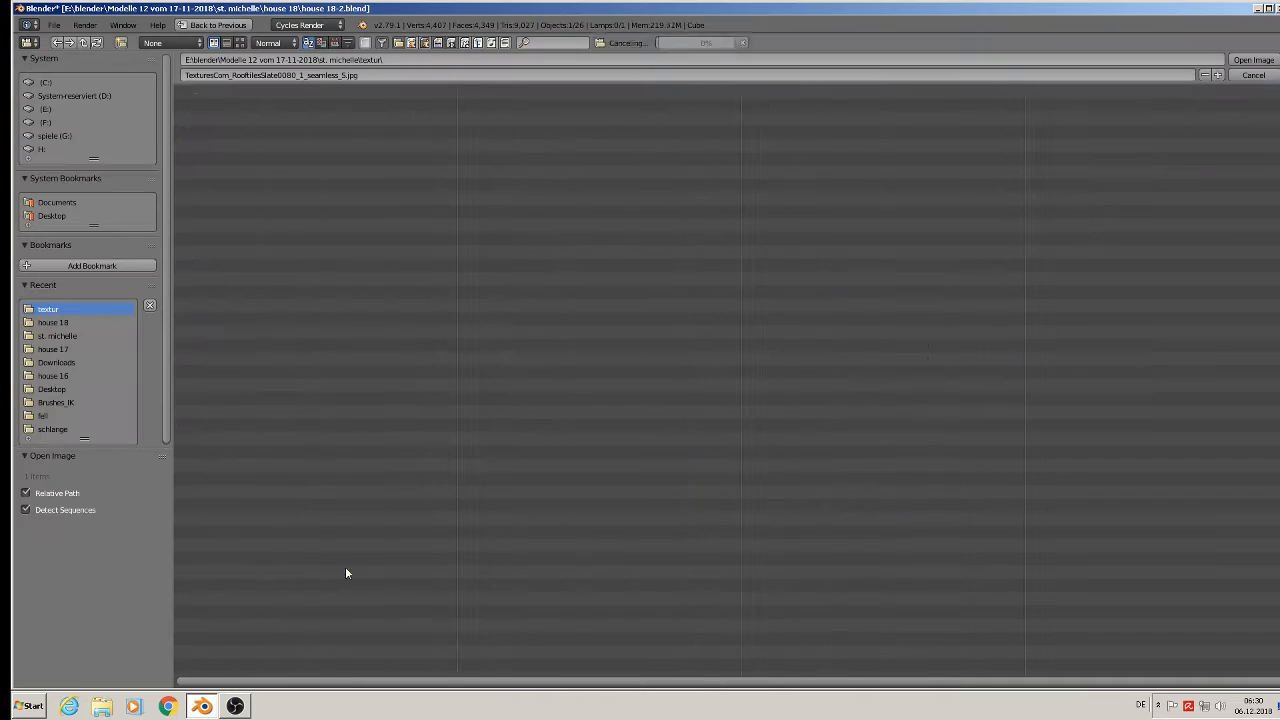
left_click(240, 43)
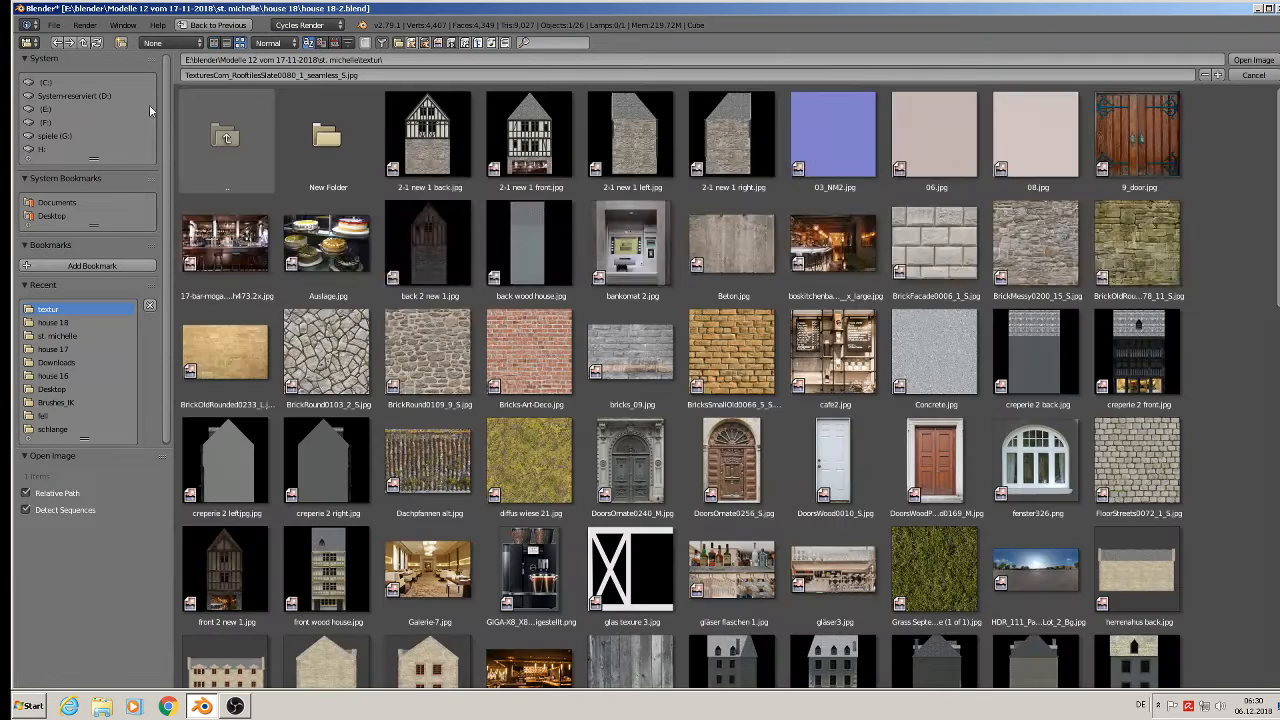
double_click(438, 360)
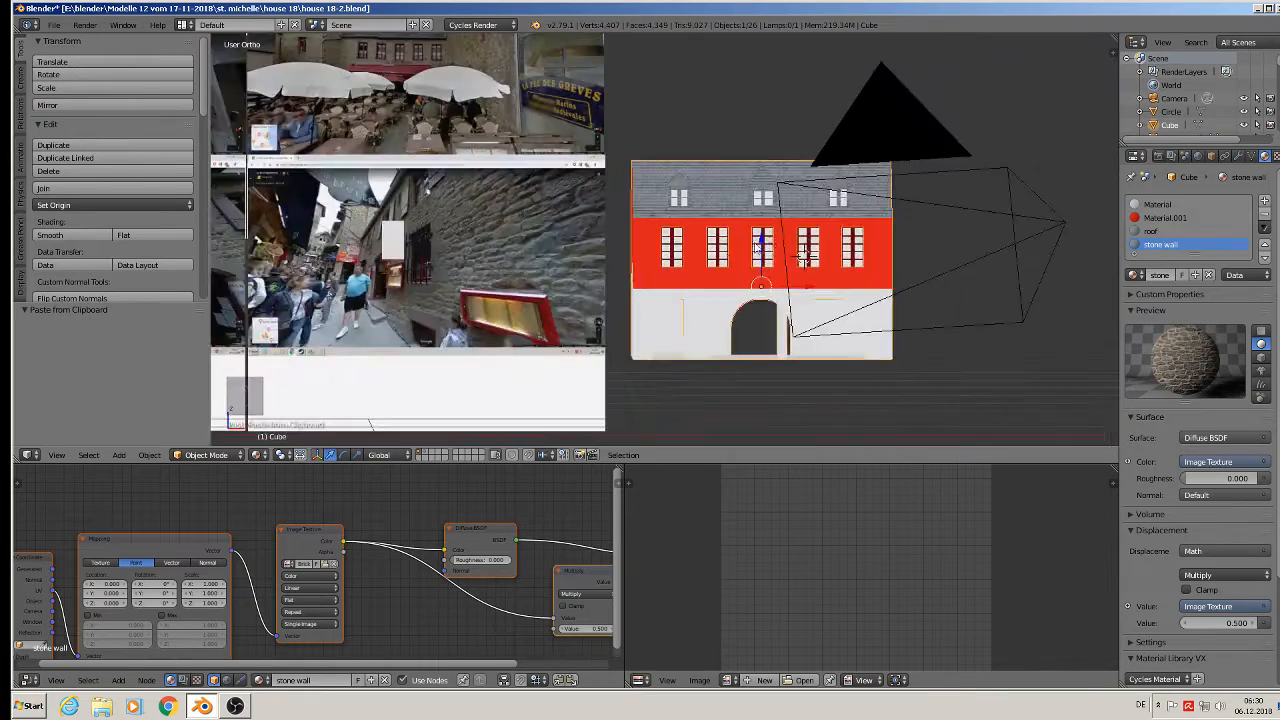
- Enter Edit Mode on the house body and select the two red upper-storey wall faces of the five-window facade
scroll(758, 246, "up", 5)
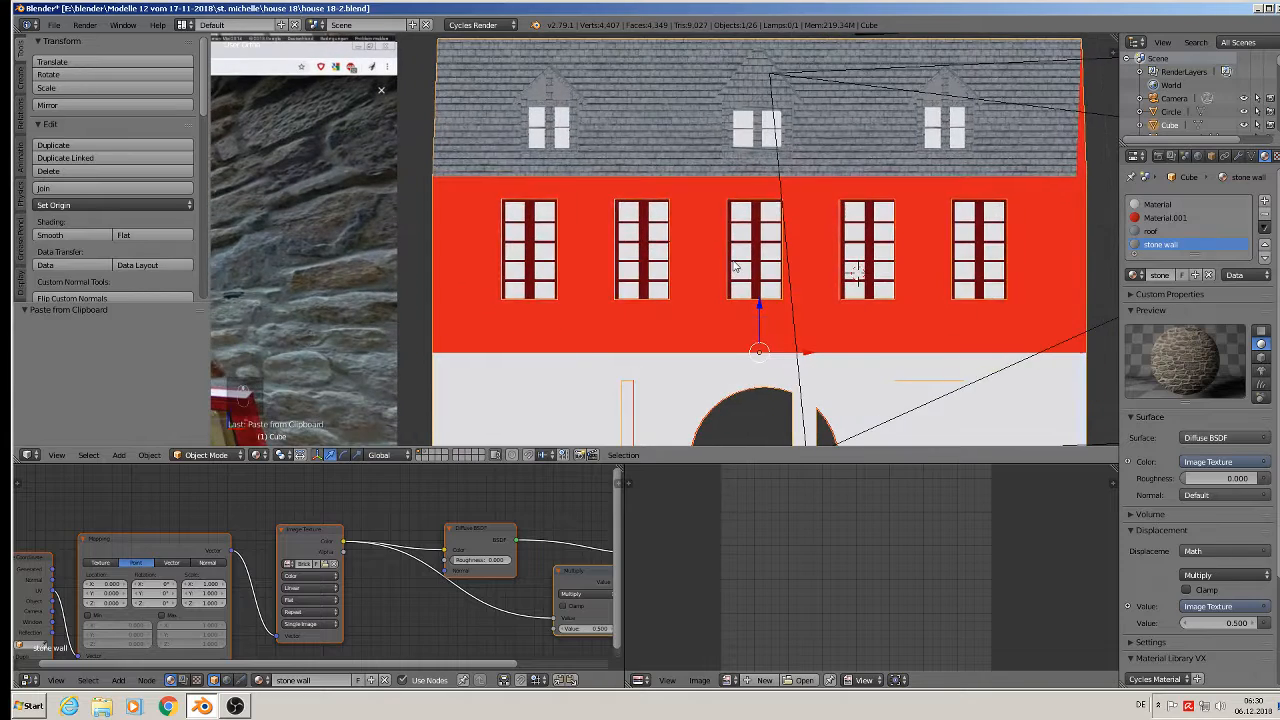
key("Tab")
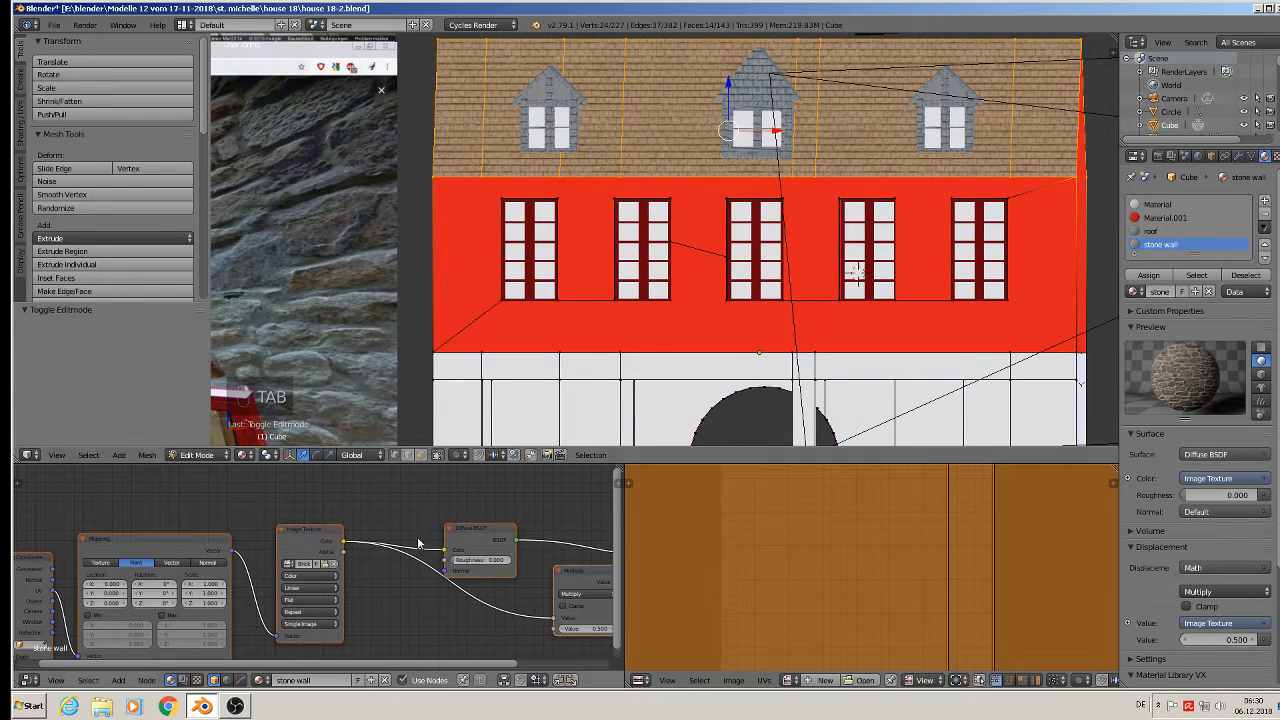
left_click(557, 317)
left_click(614, 322, "shift")
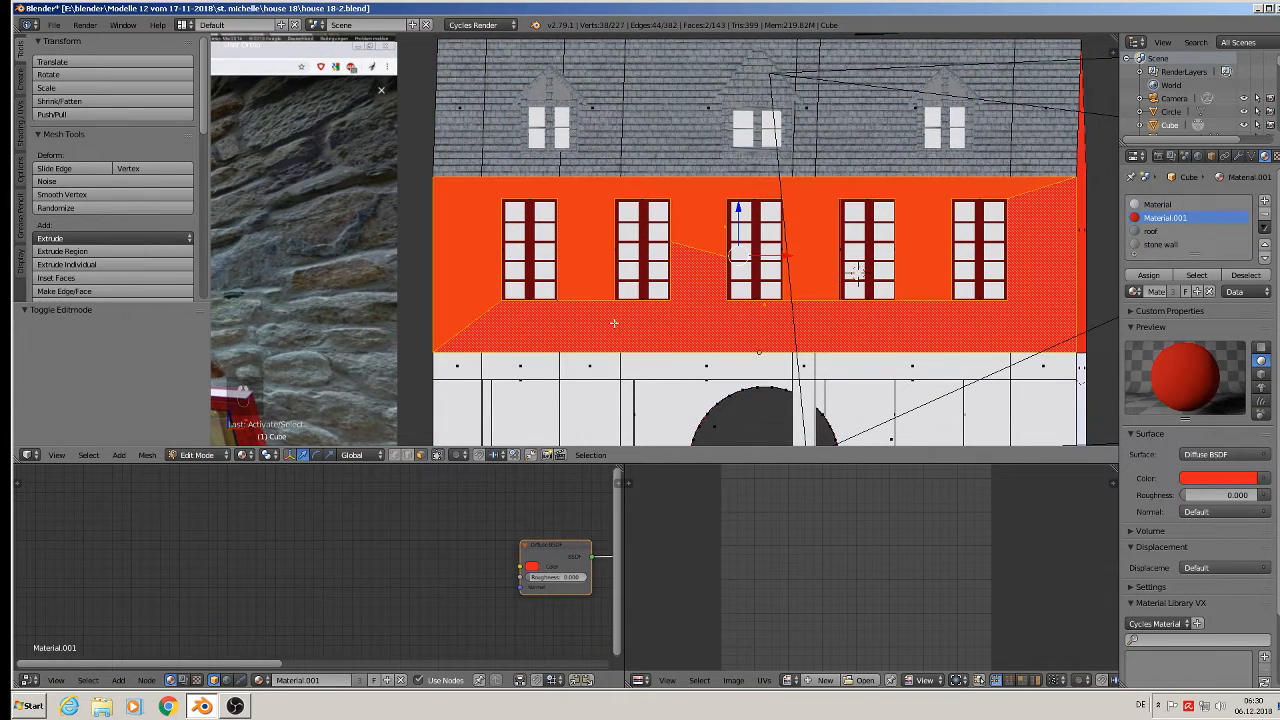
- Add the same facade's ground-floor wall faces to the selection: the band below the red storey and the vertical piers
middle_click_drag(661, 386, 633, 278, "shift")
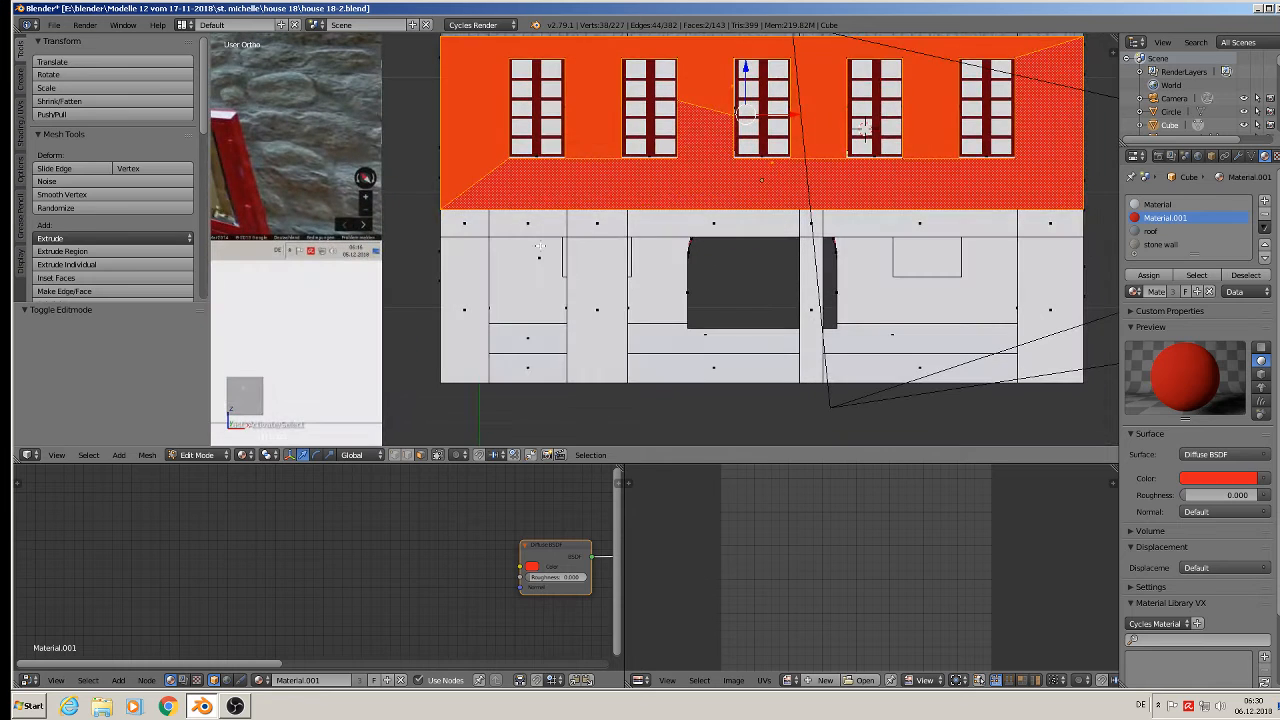
right_click(487, 225, "shift")
right_click(515, 225, "shift")
right_click(483, 298, "shift")
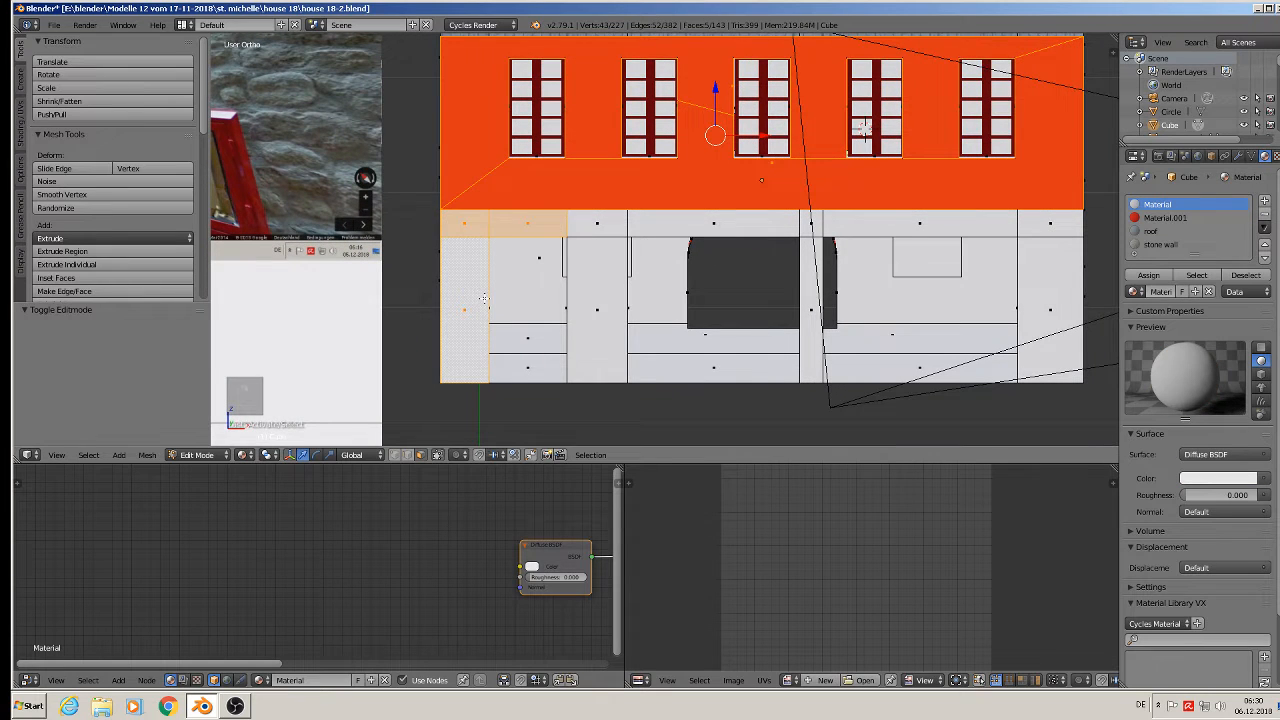
right_click(600, 267, "shift")
right_click(728, 224, "shift")
right_click(876, 224, "shift")
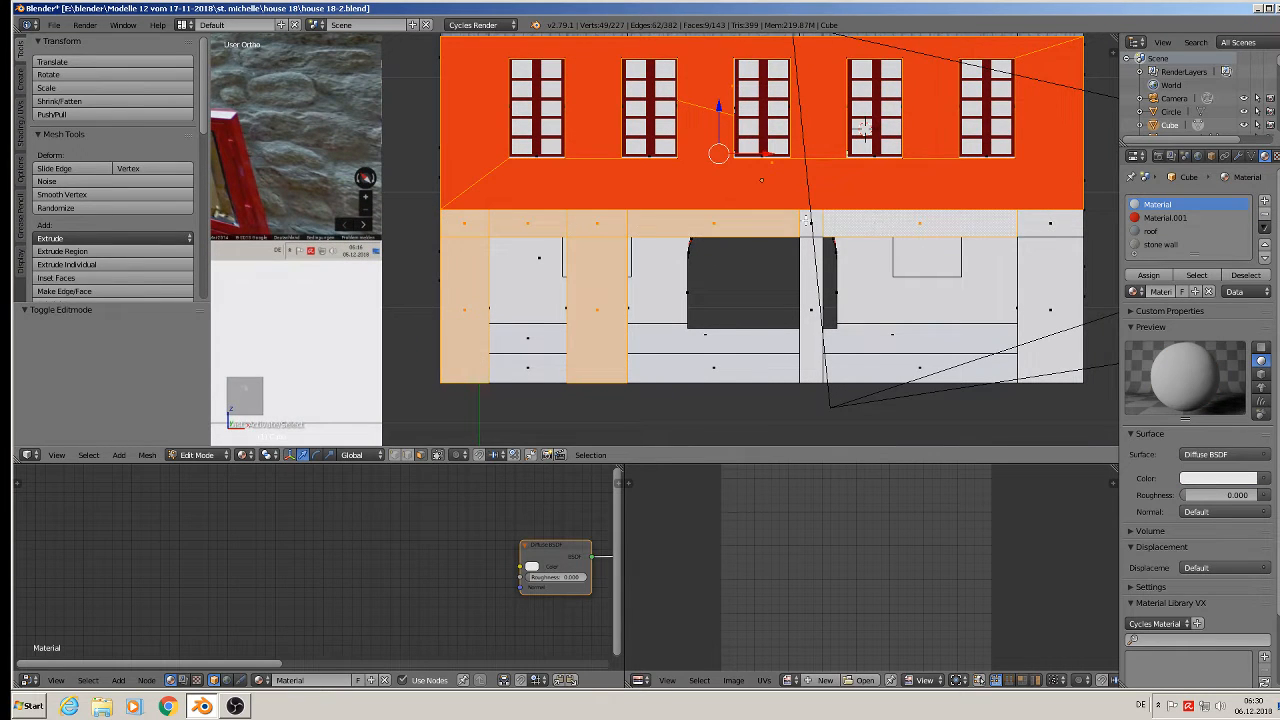
right_click(806, 269, "shift")
right_click(1030, 261, "shift")
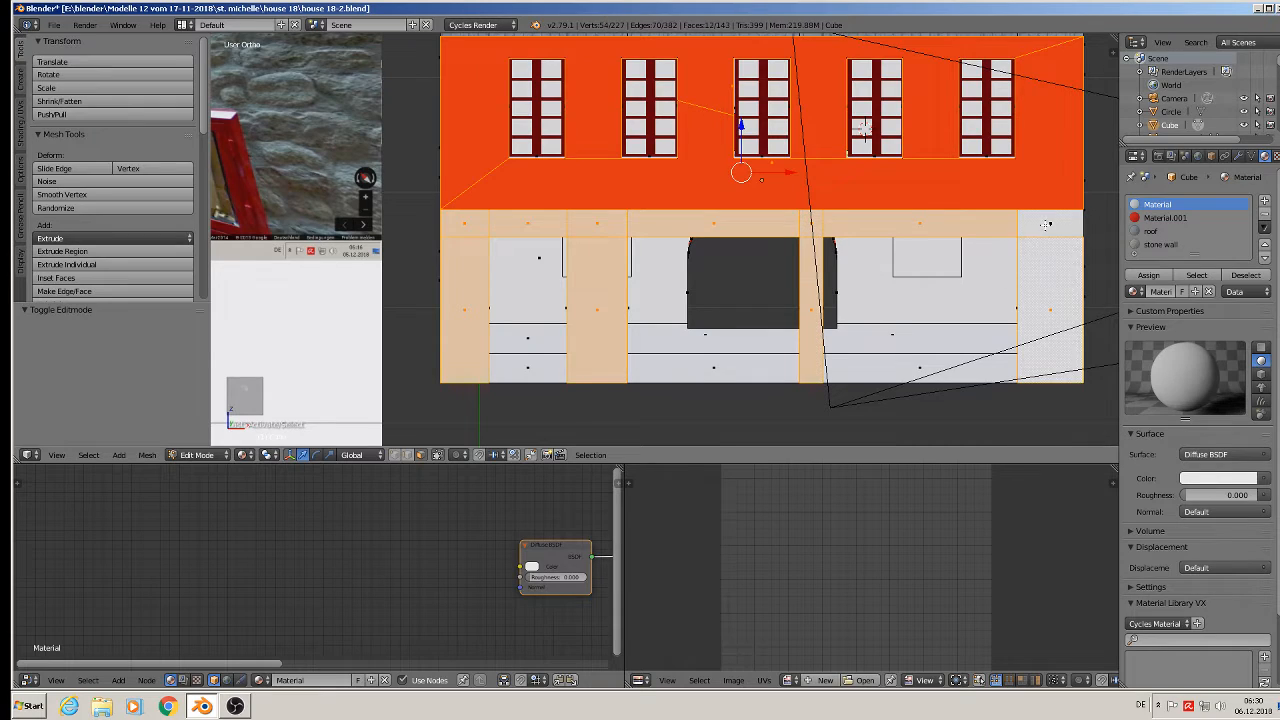
right_click(1032, 229, "shift")
- Add all red upper-storey wall faces around the three windows of the opposite facade to the selection
middle_click_drag(694, 193, 831, 146)
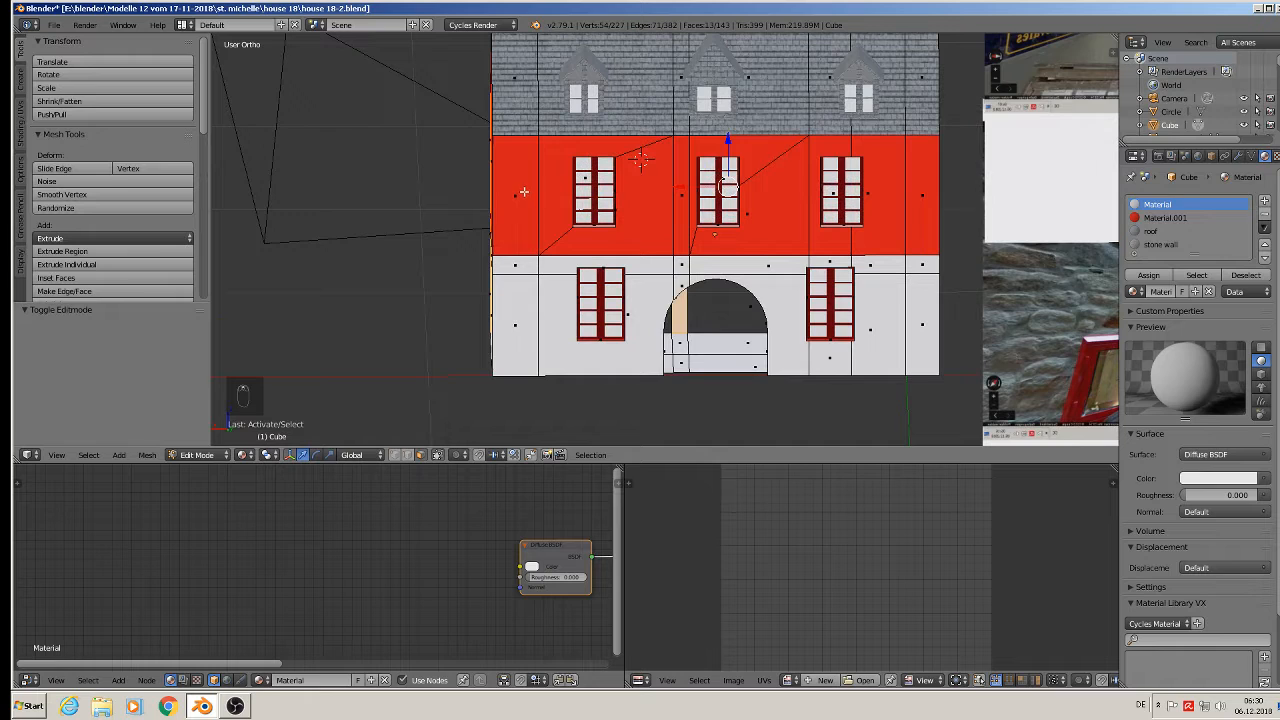
right_click(525, 193, "shift")
right_click(558, 166, "shift")
right_click(637, 195, "shift")
right_click(676, 184, "shift")
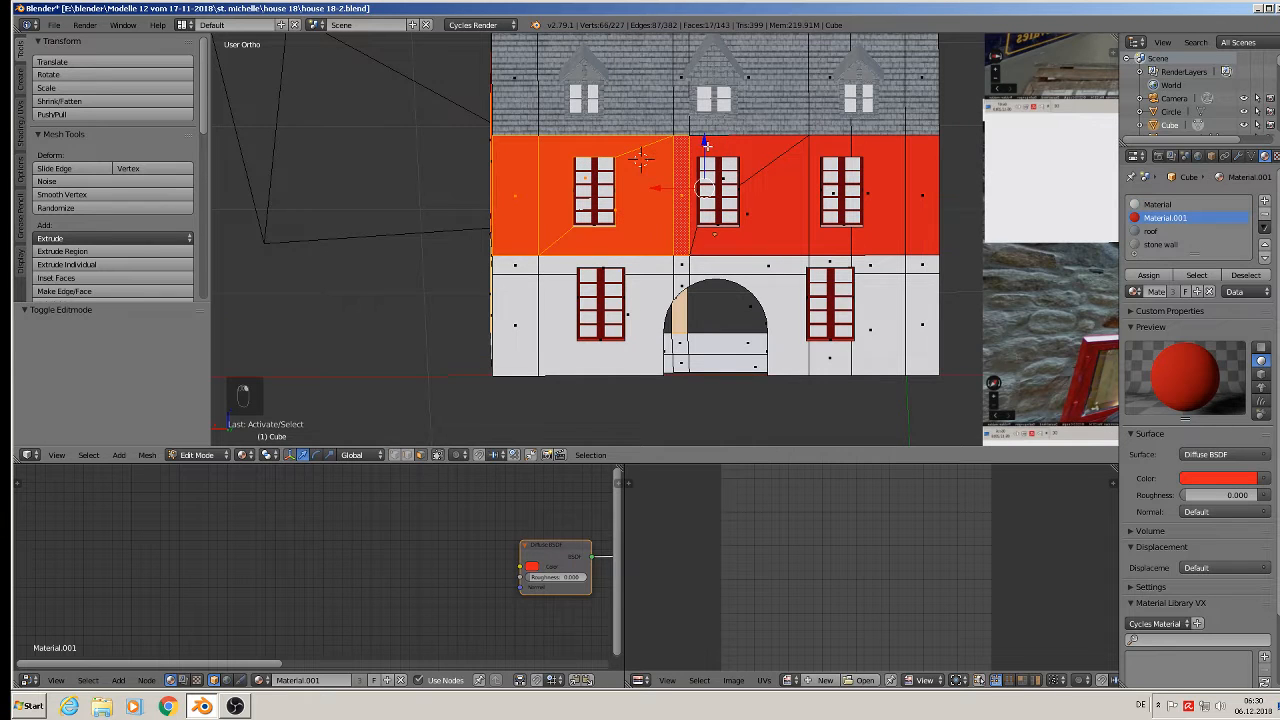
right_click(708, 145, "shift")
right_click(769, 189, "shift")
right_click(824, 147, "shift")
right_click(872, 152, "shift")
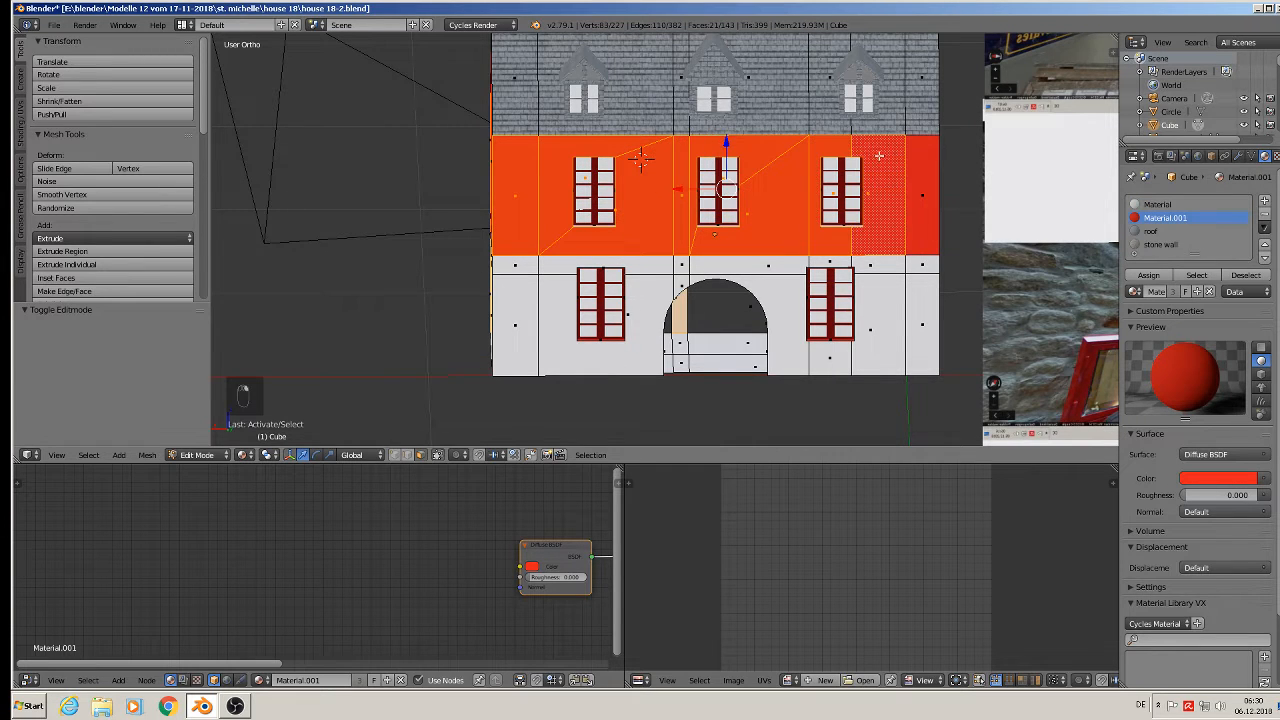
right_click(919, 171, "shift")
- Add the opposite facade's ground-floor wall faces around the arch and the two lower windows to the selection
right_click(922, 265, "shift")
right_click(922, 330, "shift")
right_click(870, 330, "shift")
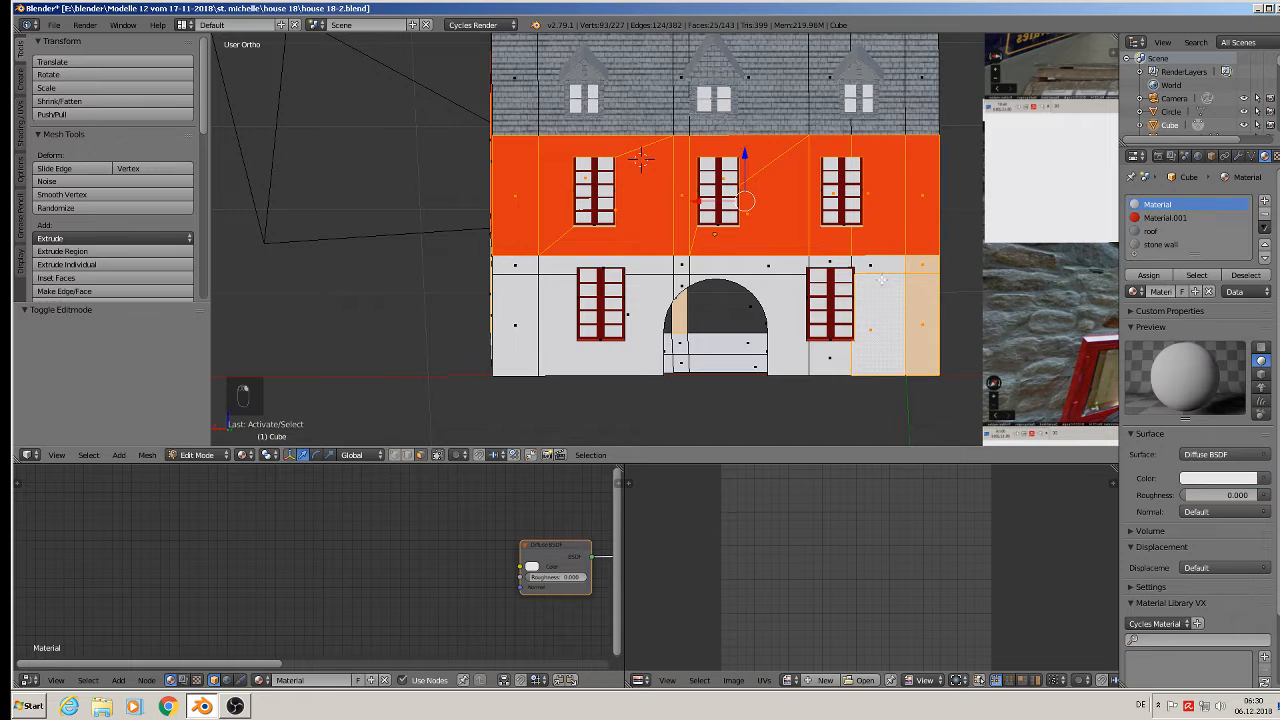
right_click(870, 265, "shift")
right_click(830, 262, "shift")
right_click(777, 263, "shift")
right_click(779, 299, "shift")
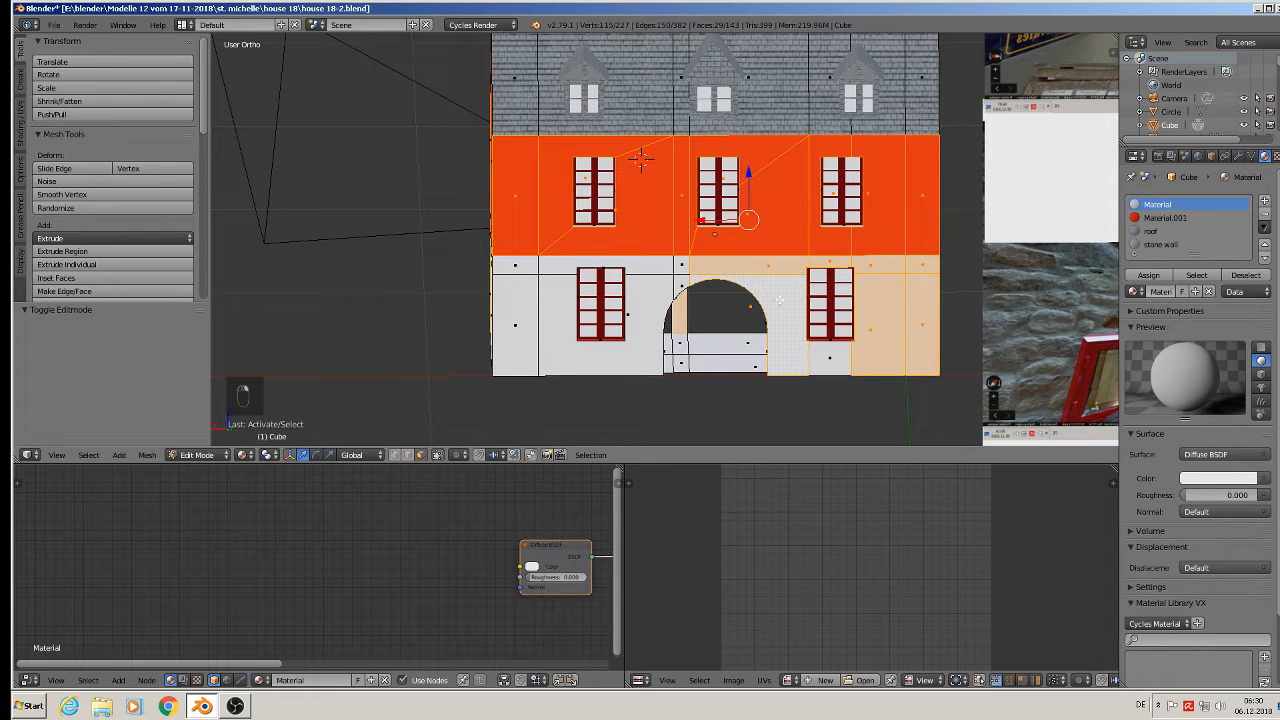
right_click(806, 354, "shift")
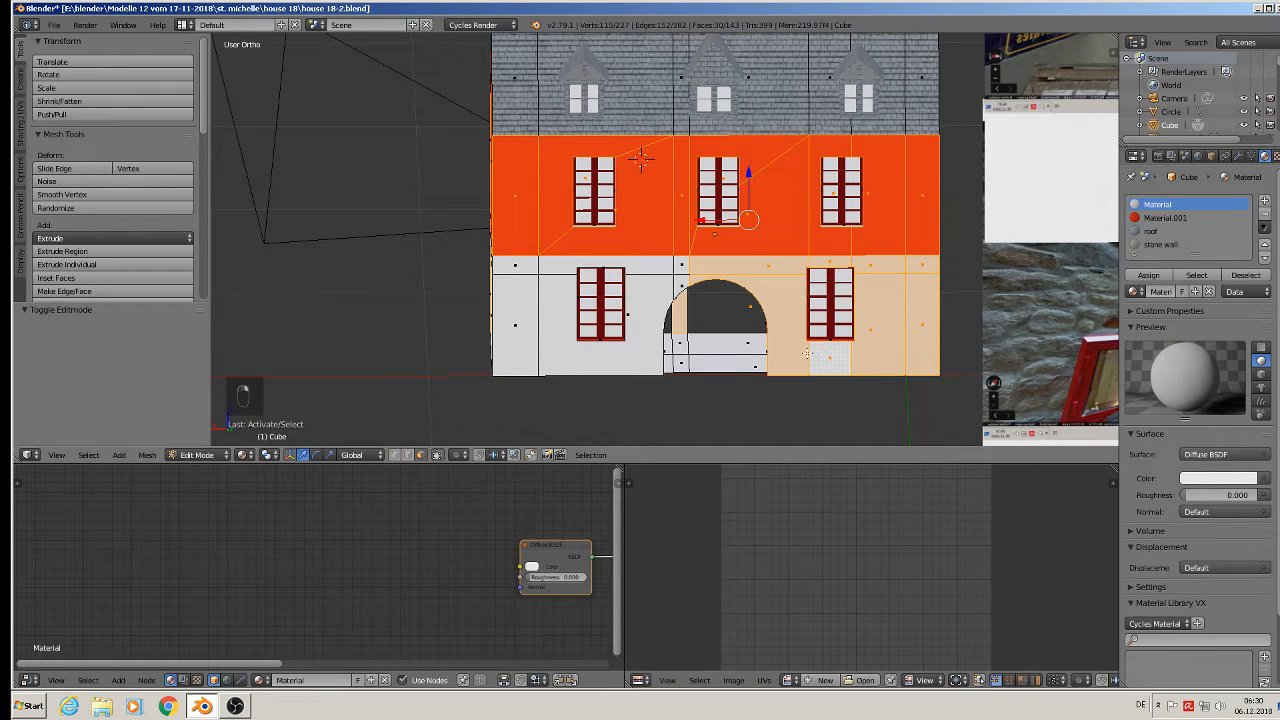
right_click(681, 281, "shift")
right_click(676, 266, "shift")
right_click(632, 302, "shift")
right_click(508, 306, "shift")
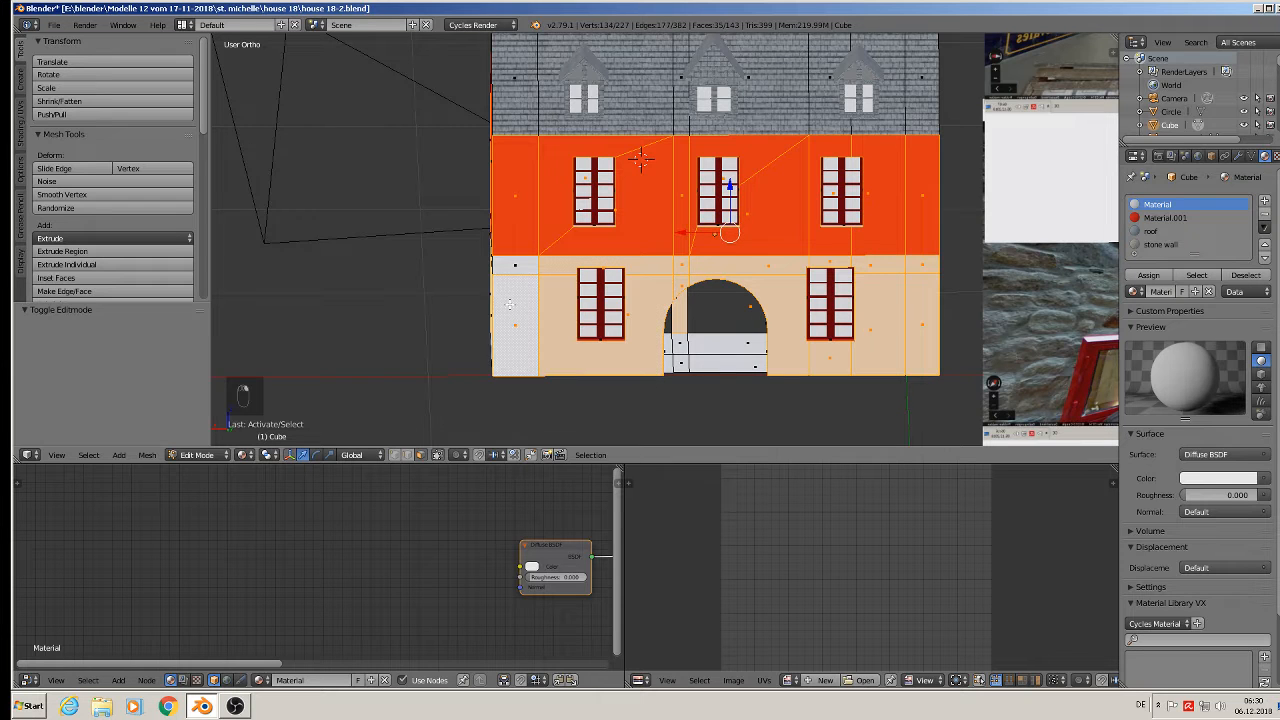
right_click(520, 266, "shift")
- UV-map the selected wall faces with Project From View and assign the stone wall material to them
middle_click_drag(520, 266, 531, 268)
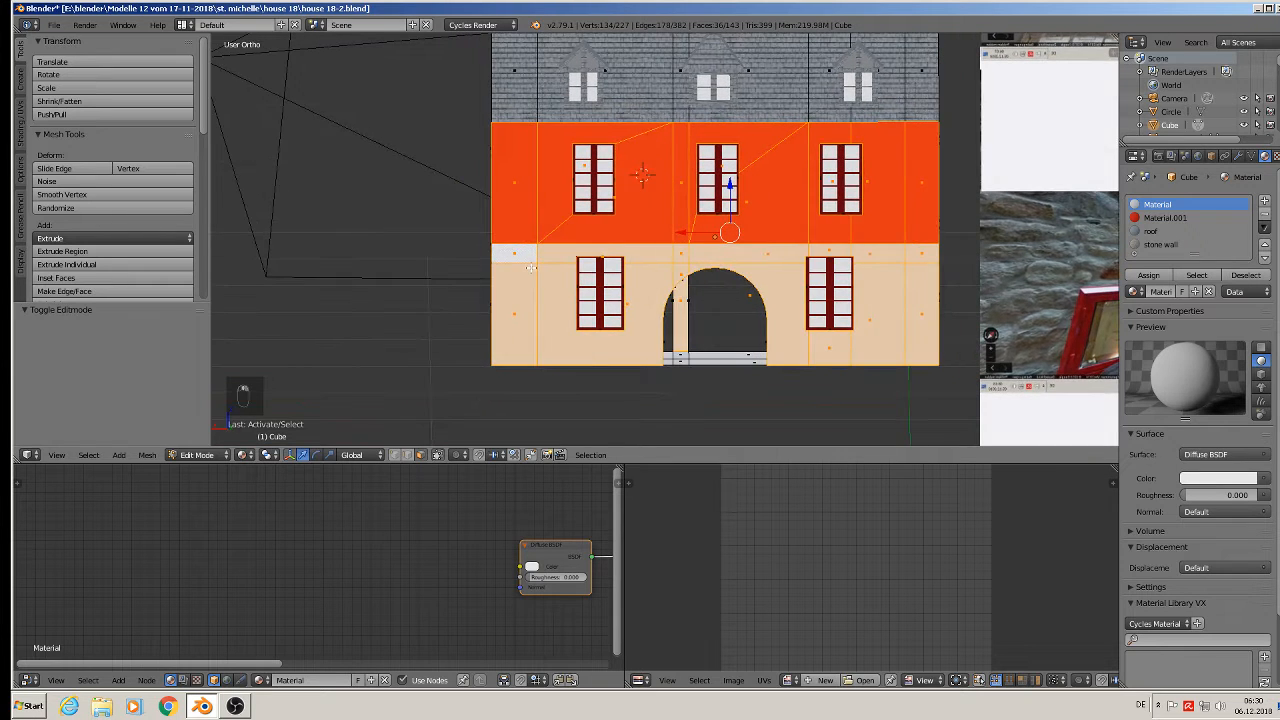
key("u")
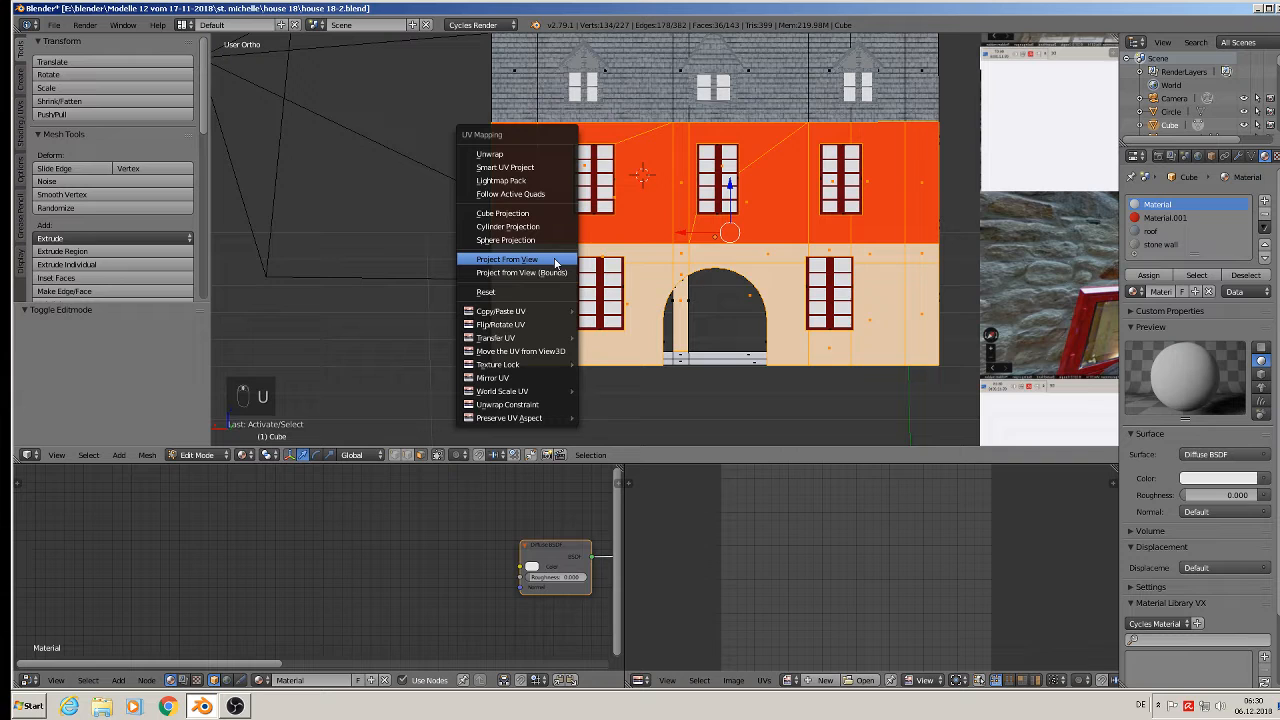
left_click(551, 262)
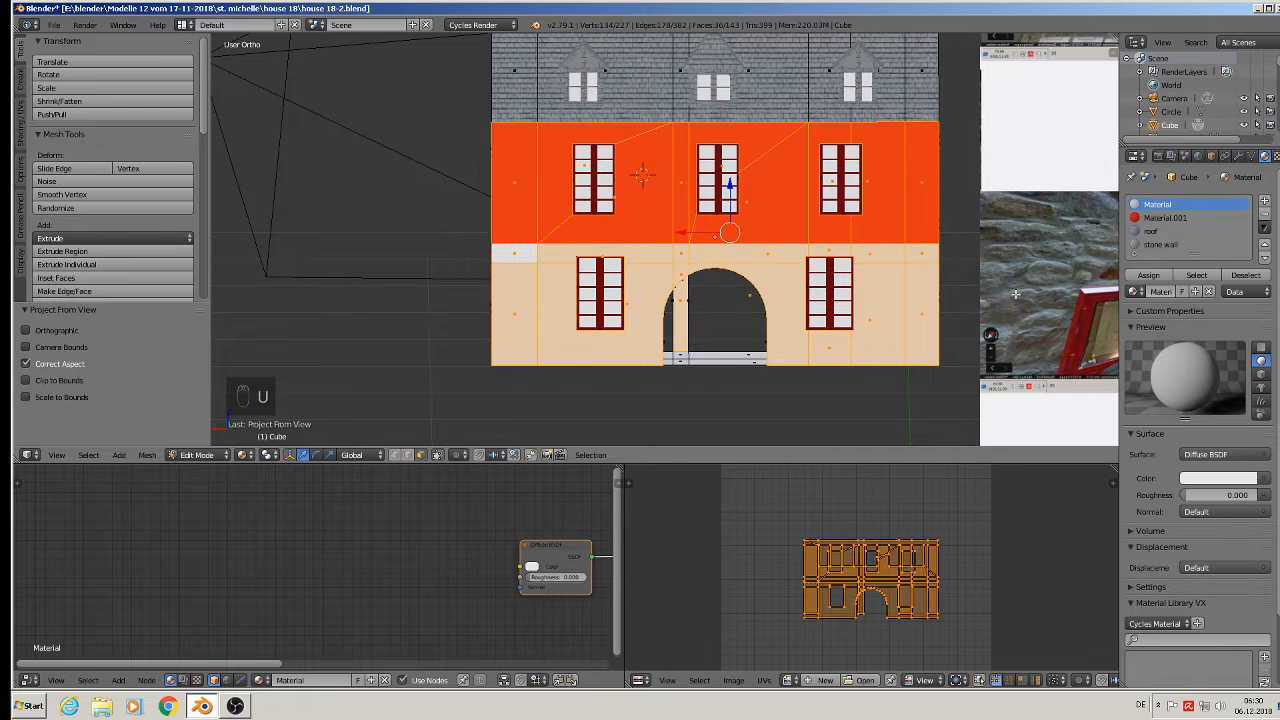
left_click(1160, 245)
left_click(1148, 275)
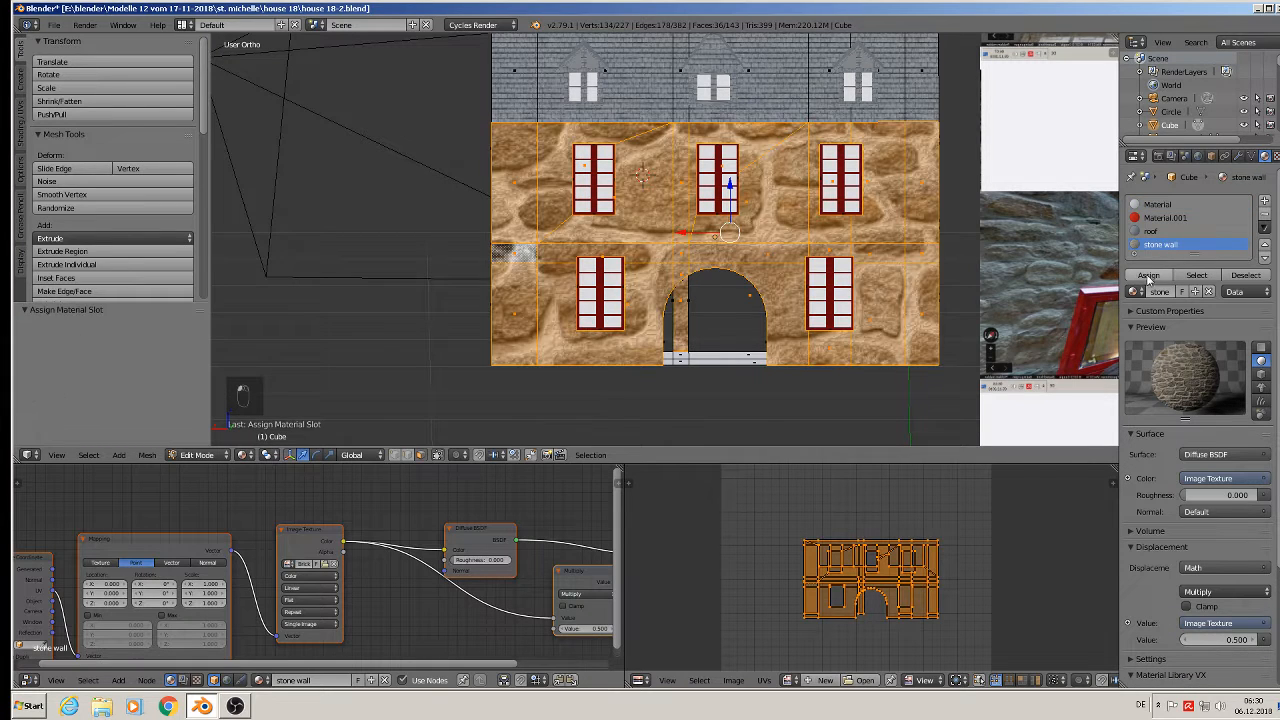
- Scale the wall faces' UVs up by about 8.65 for smaller stones, and leave Edit Mode
key("s")
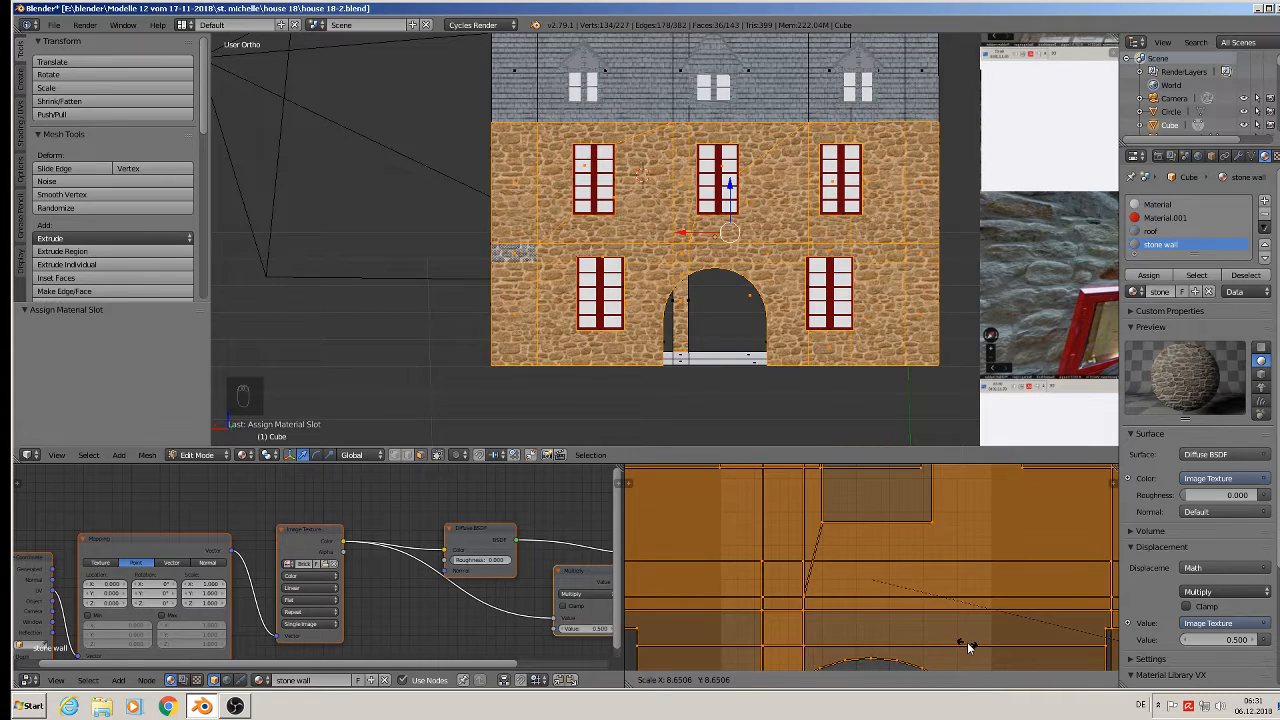
left_click(968, 648)
key("Tab")
- Enter Edit Mode on the house and select the reveal faces of the three upper-storey windows on the textured facade
middle_click_drag(794, 337, 650, 358)
scroll(526, 250, "up", 2)
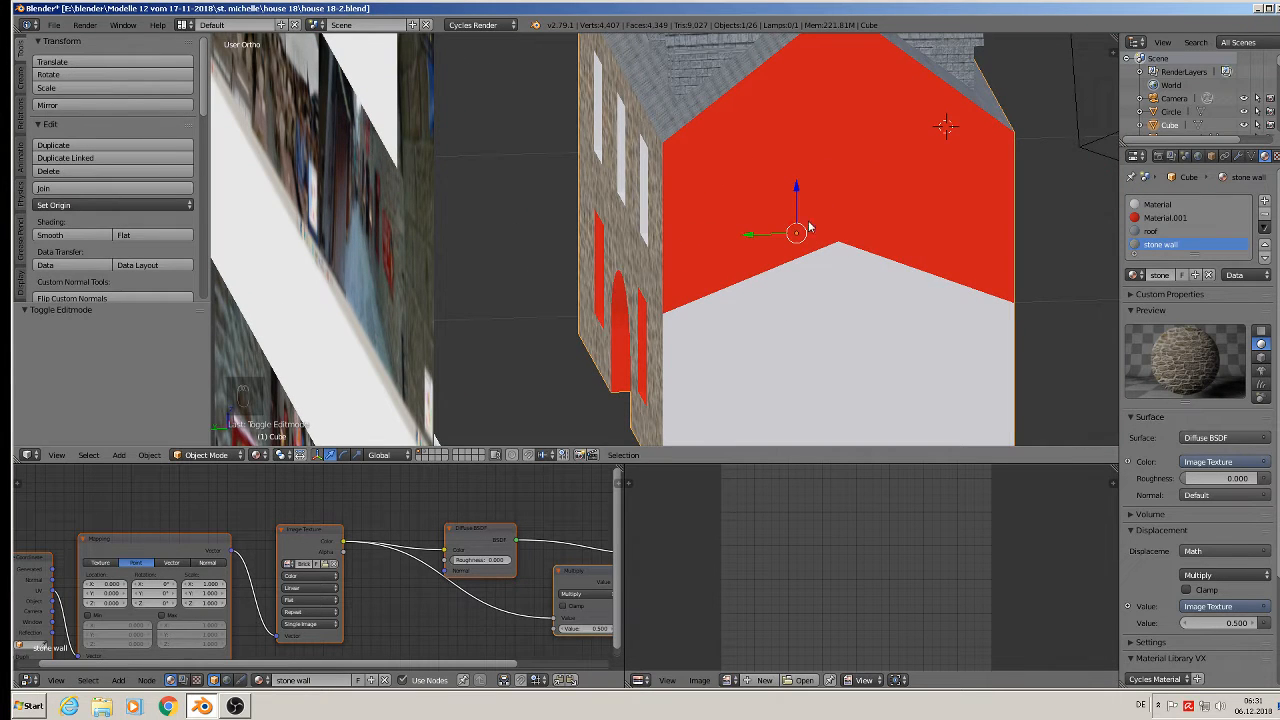
middle_click_drag(765, 220, 628, 156)
key("Tab")
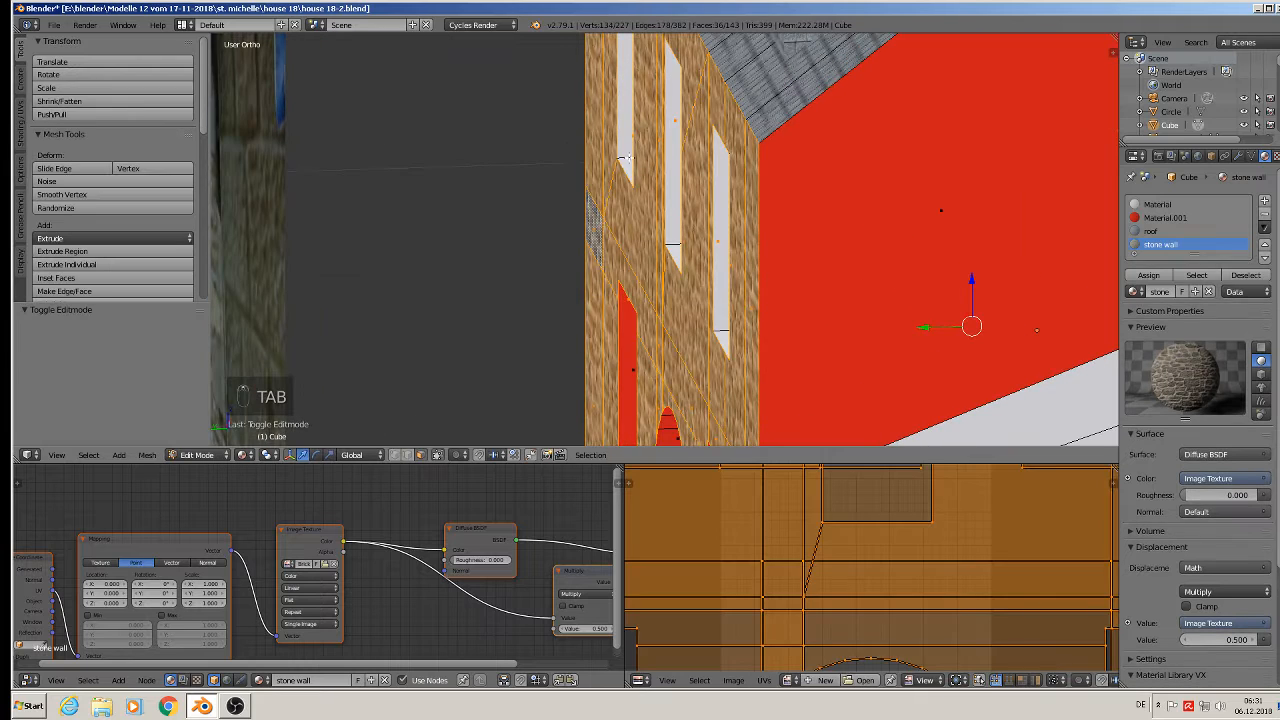
right_click(624, 157, "alt")
right_click(672, 242, "alt+shift")
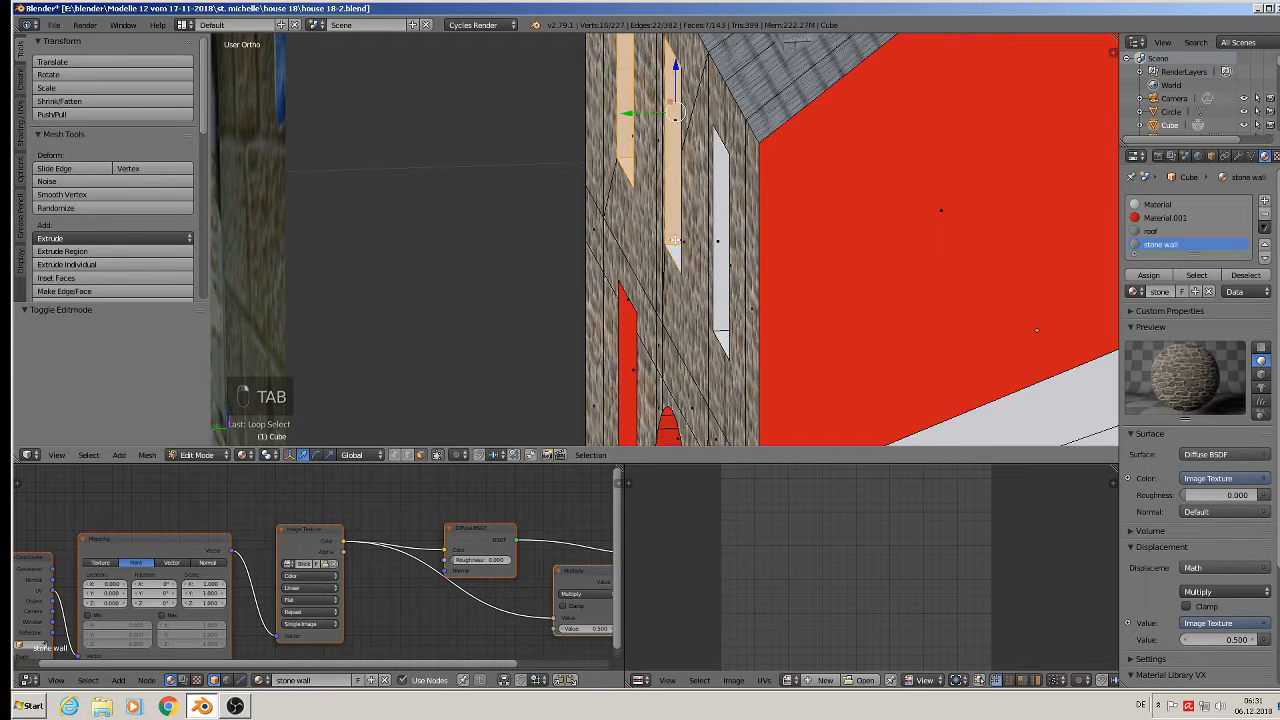
right_click(726, 332, "alt+shift")
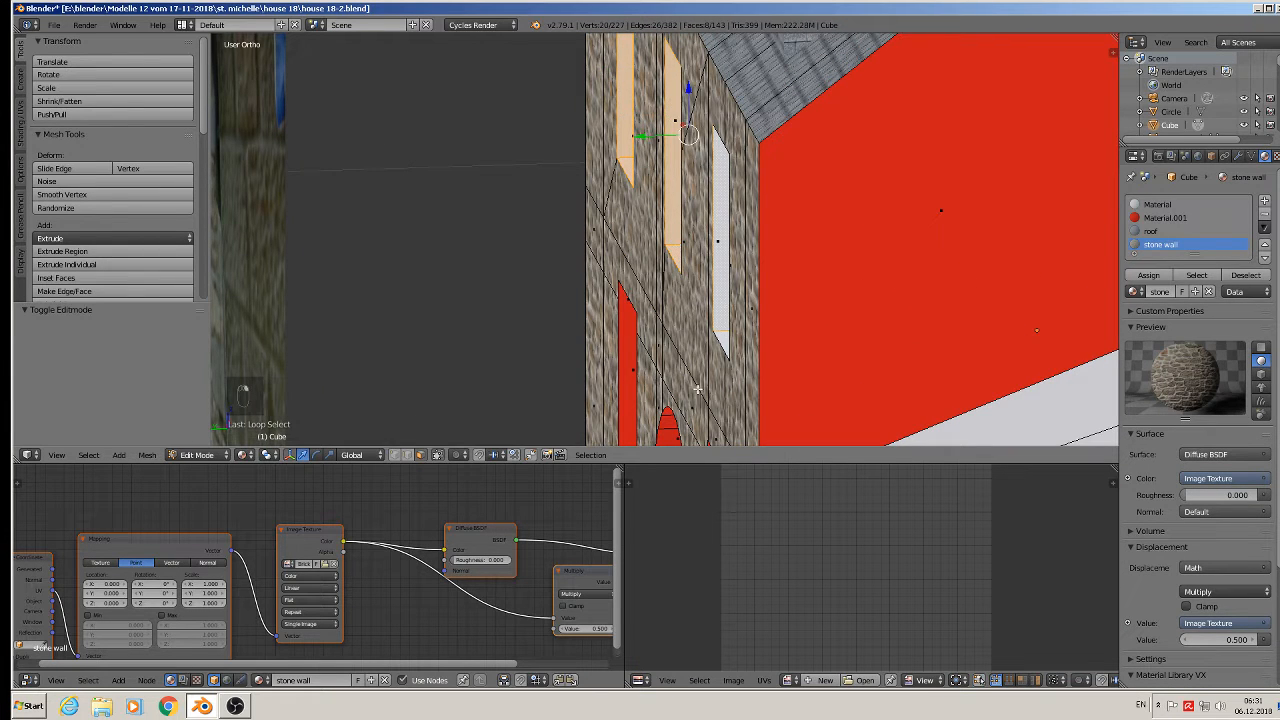
- Add the red reveal faces of the two ground-floor windows and the lower side faces of the archway to the selection
middle_click_drag(696, 353, 731, 199, "shift")
right_click(659, 342, "alt+shift")
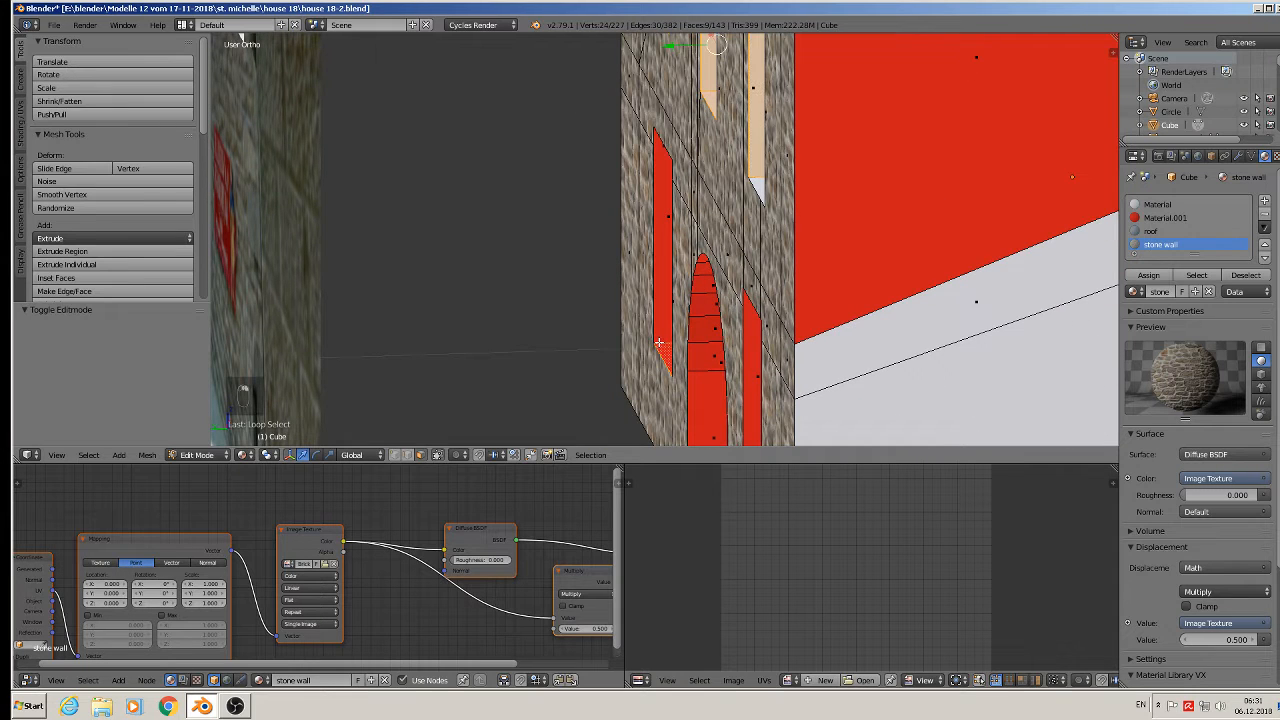
right_click(664, 329, "shift")
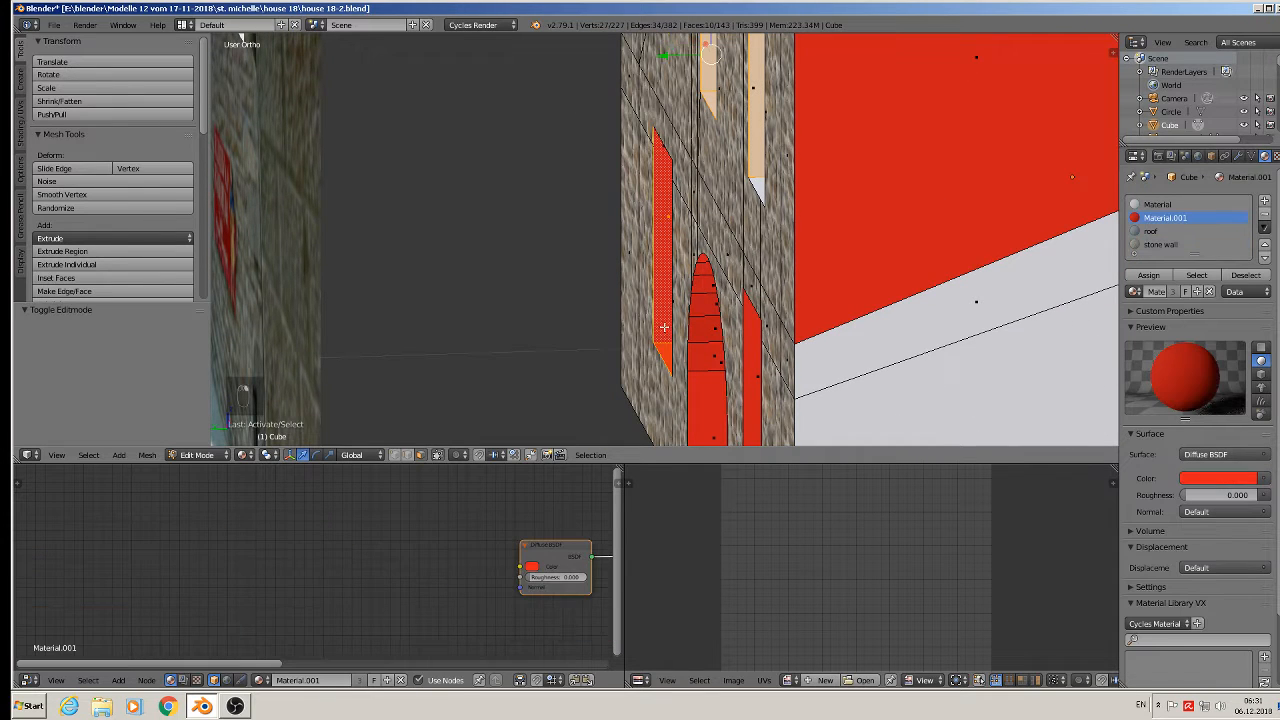
right_click(701, 368, "alt+shift")
middle_click_drag(738, 389, 741, 288, "shift")
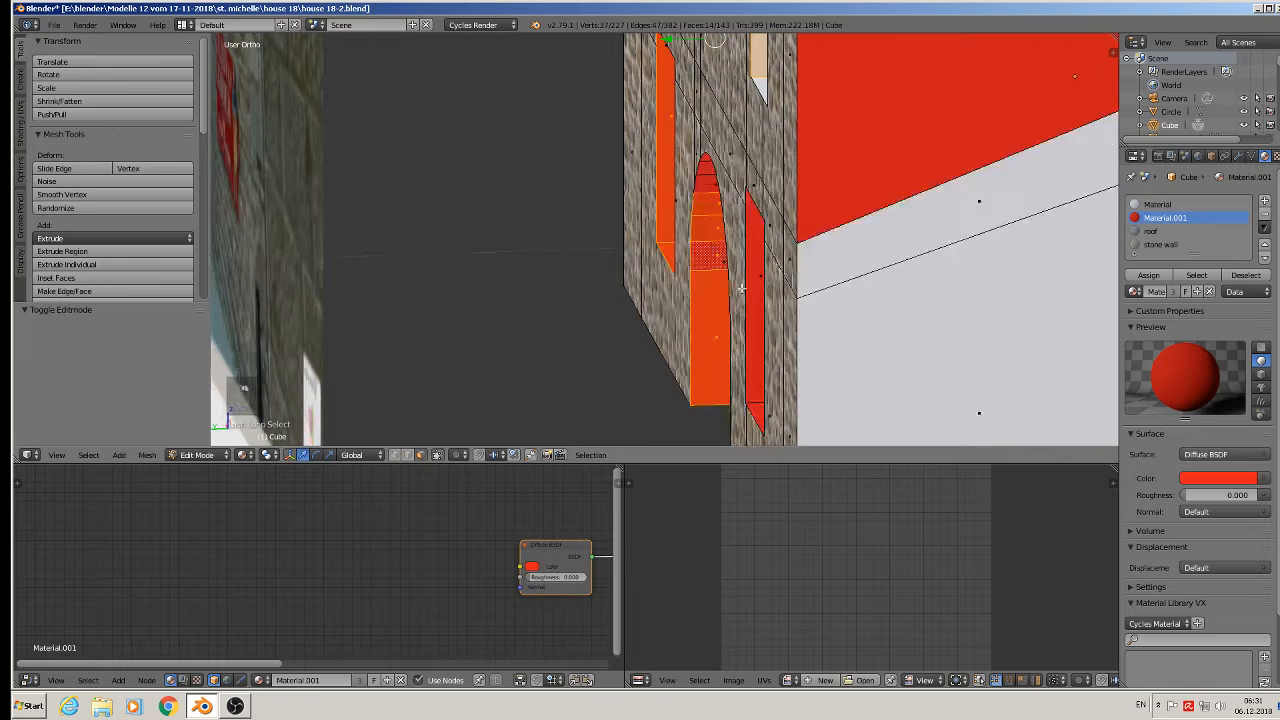
right_click(753, 401, "shift")
- Add the remaining red faces along the inner curve of the arch to the selection
middle_click_drag(753, 401, 723, 222)
right_click(717, 232, "shift")
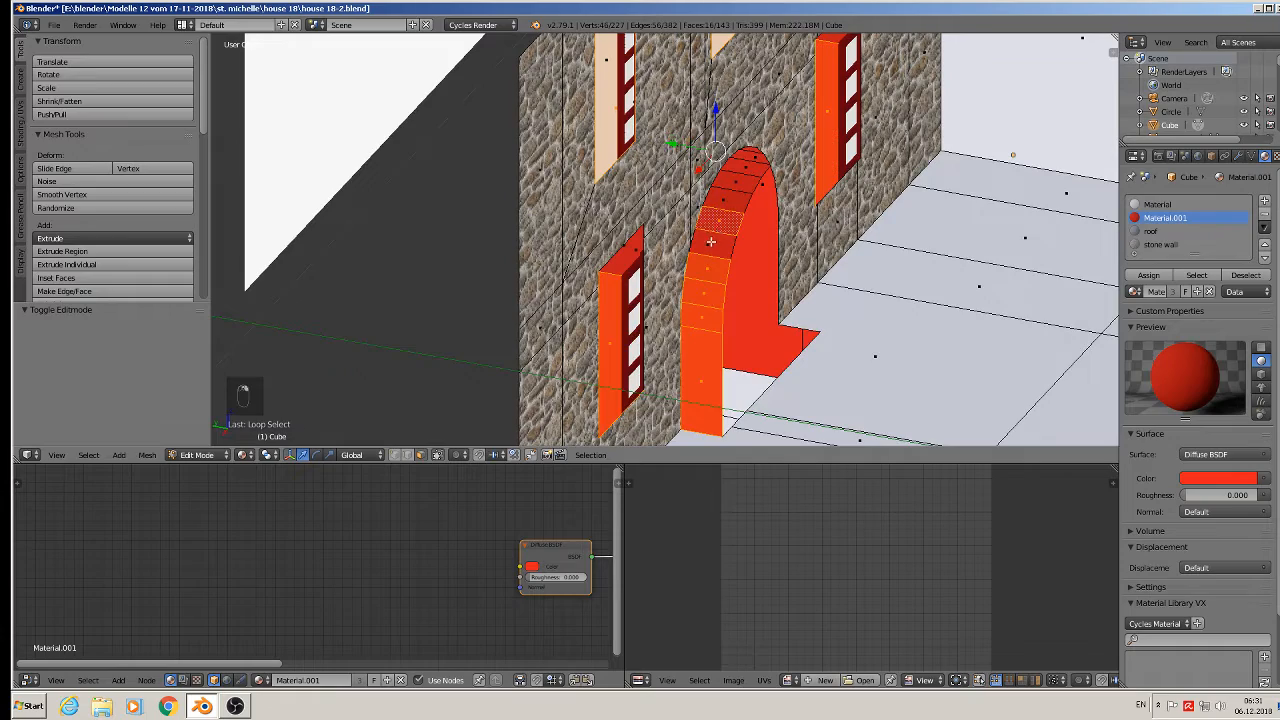
right_click(711, 242, "shift")
right_click(722, 207, "alt+shift")
right_click(728, 190, "alt+shift")
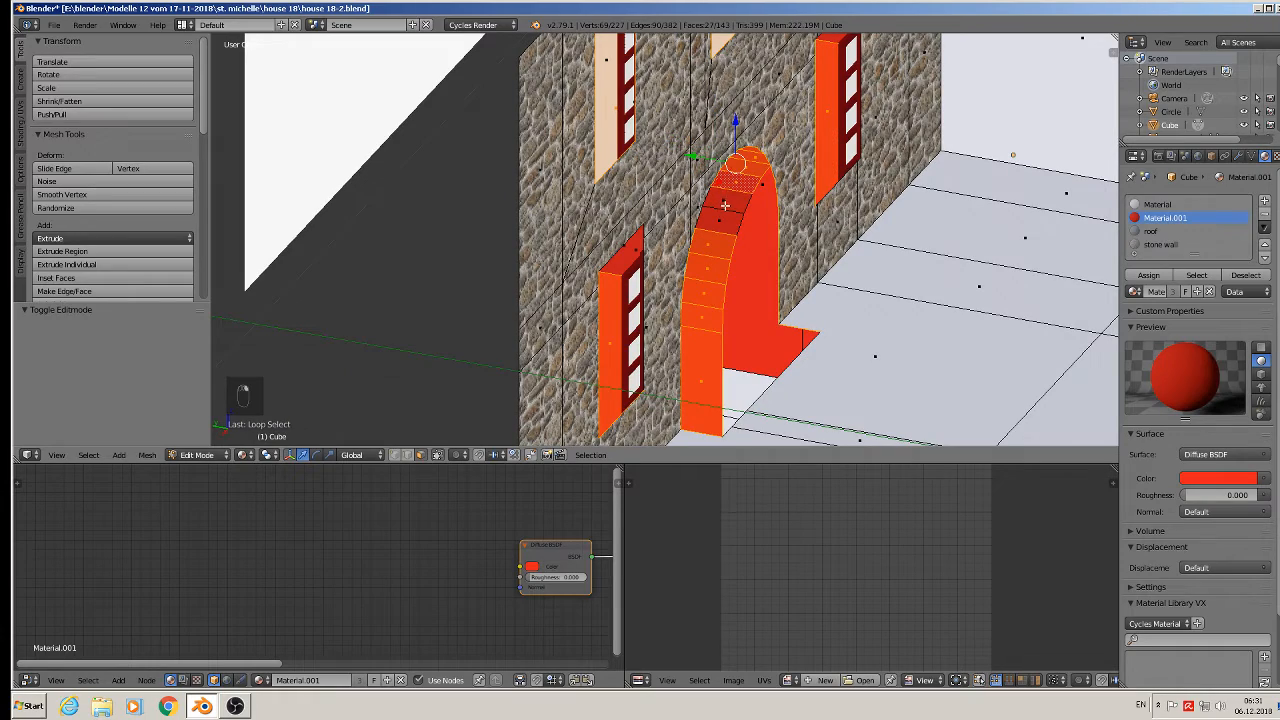
right_click(724, 204, "shift")
right_click(719, 220, "shift")
- Add the top and side reveal faces of the ground-floor window beside the arch to the selection
middle_click_drag(719, 223, 543, 312)
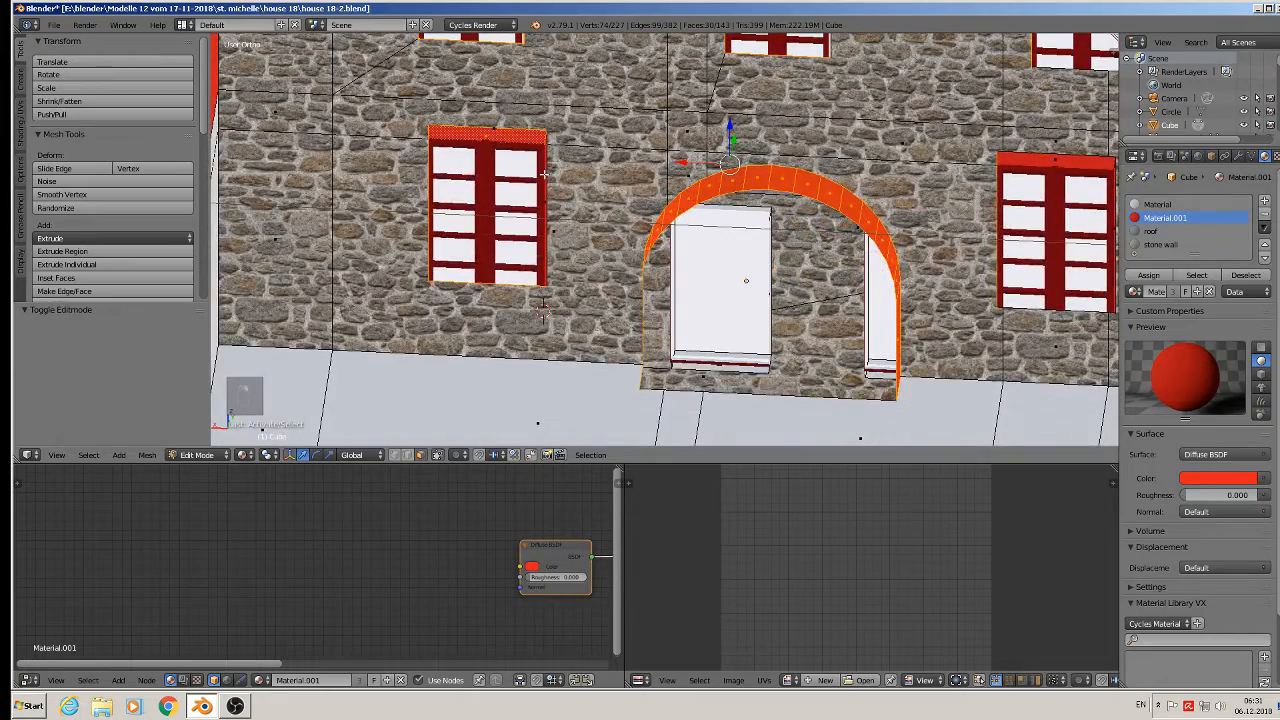
middle_click_drag(497, 141, 572, 233)
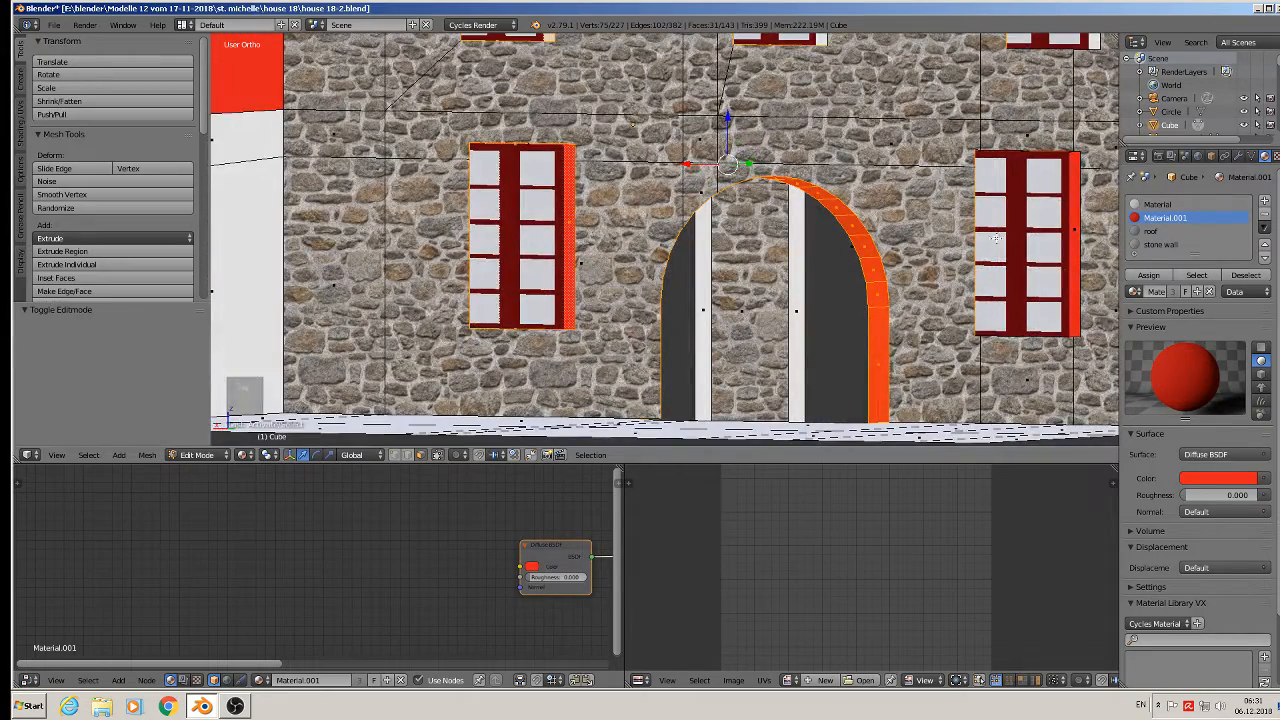
- Add the side, bottom and top reveal faces of the ground-floor window beside the arched doorway to the selection
right_click(1078, 222, "shift")
middle_click_drag(1074, 244, 1034, 167)
right_click(1038, 281, "shift")
right_click(1032, 175, "shift")
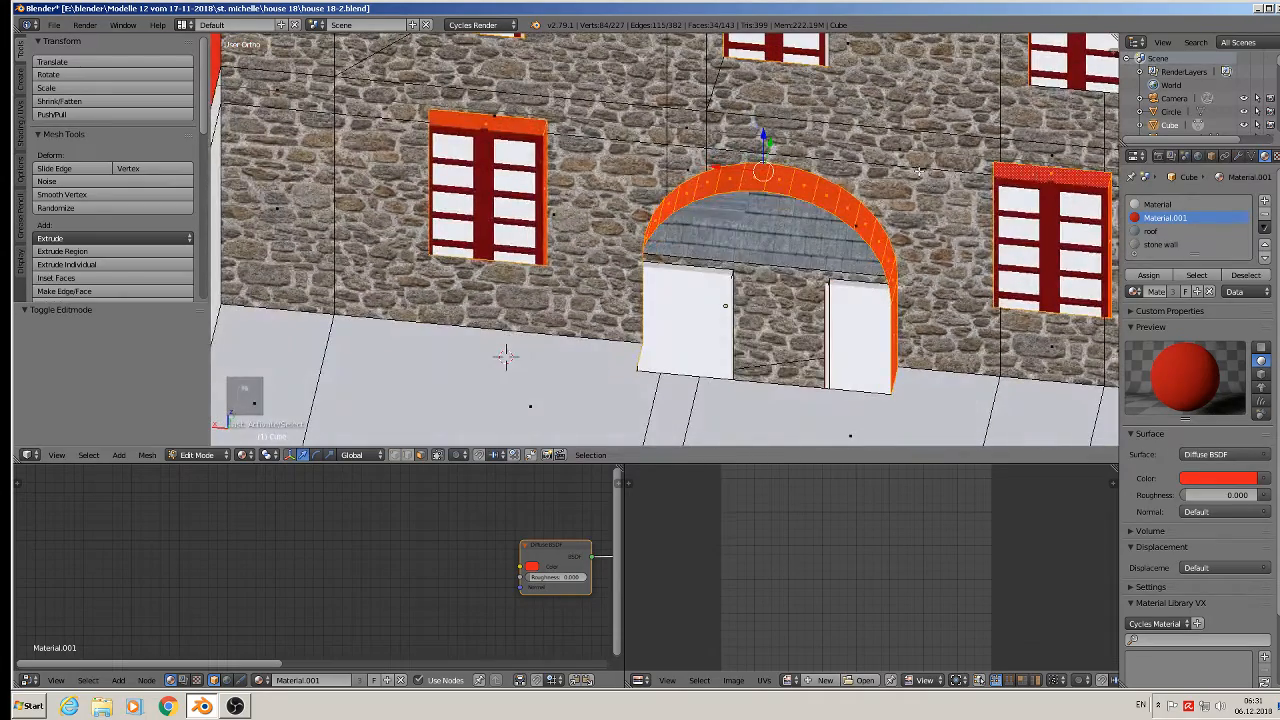
- Add the inner reveal faces of the three upper-floor windows above the arched doorway to the selection
middle_click_drag(918, 171, 840, 303)
middle_click_drag(738, 167, 850, 233)
right_click(887, 104, "shift")
middle_click_drag(887, 104, 762, 195)
right_click(903, 99, "shift")
right_click(914, 121, "shift")
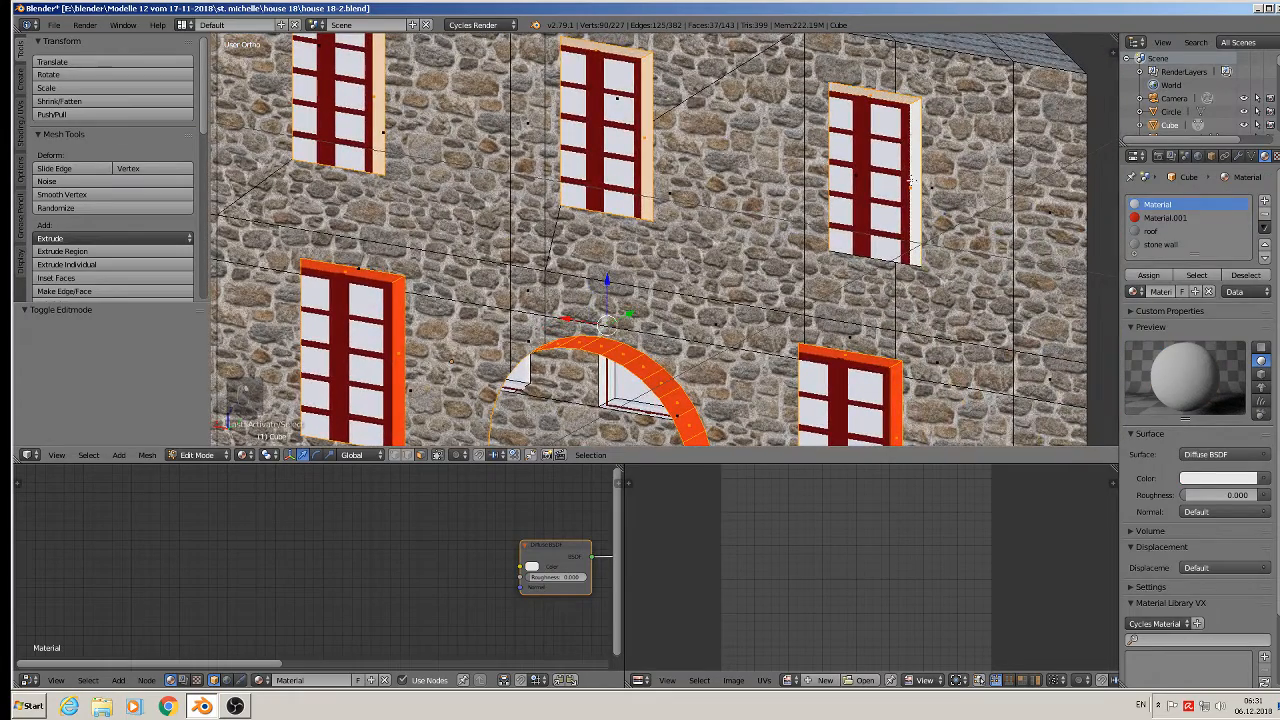
middle_click_drag(912, 177, 731, 249)
right_click(874, 258, "shift")
- Add all six faces of the gable wall, both red upper ones and four white lower ones, to the selection
scroll(733, 242, "down", 2)
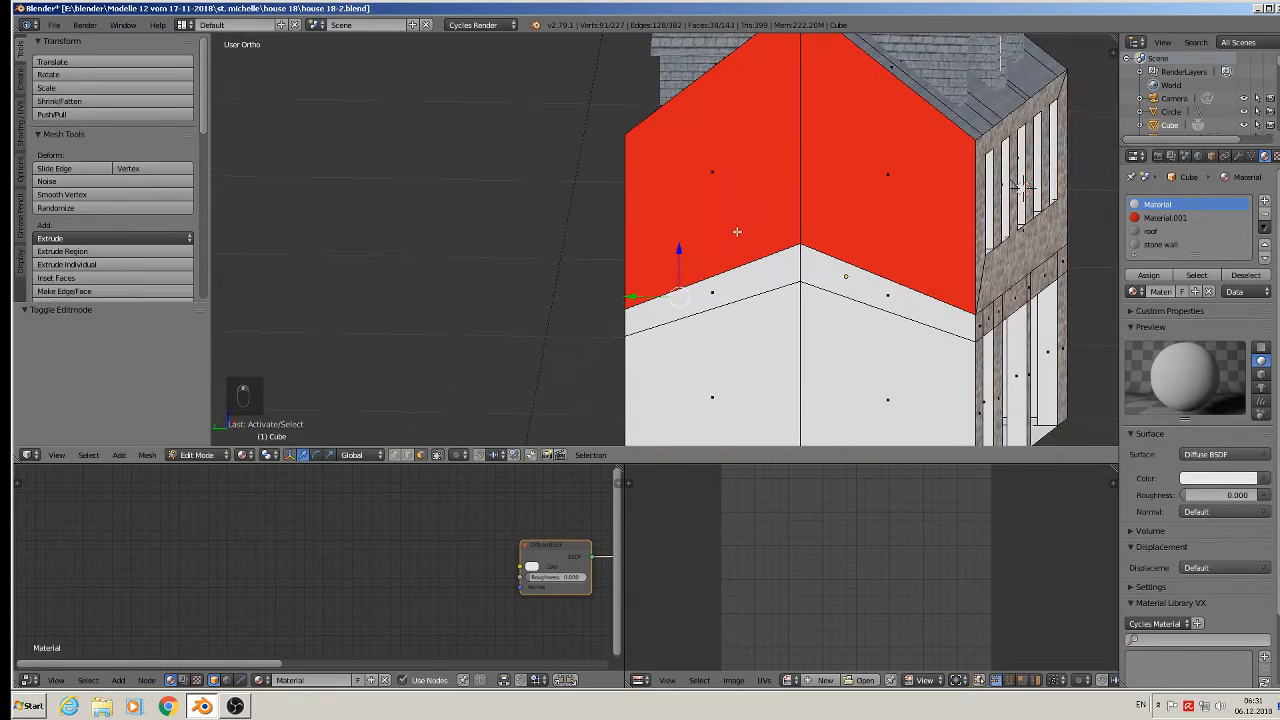
right_click(738, 197, "shift")
right_click(736, 284, "shift")
right_click(740, 350, "shift")
right_click(832, 340, "shift")
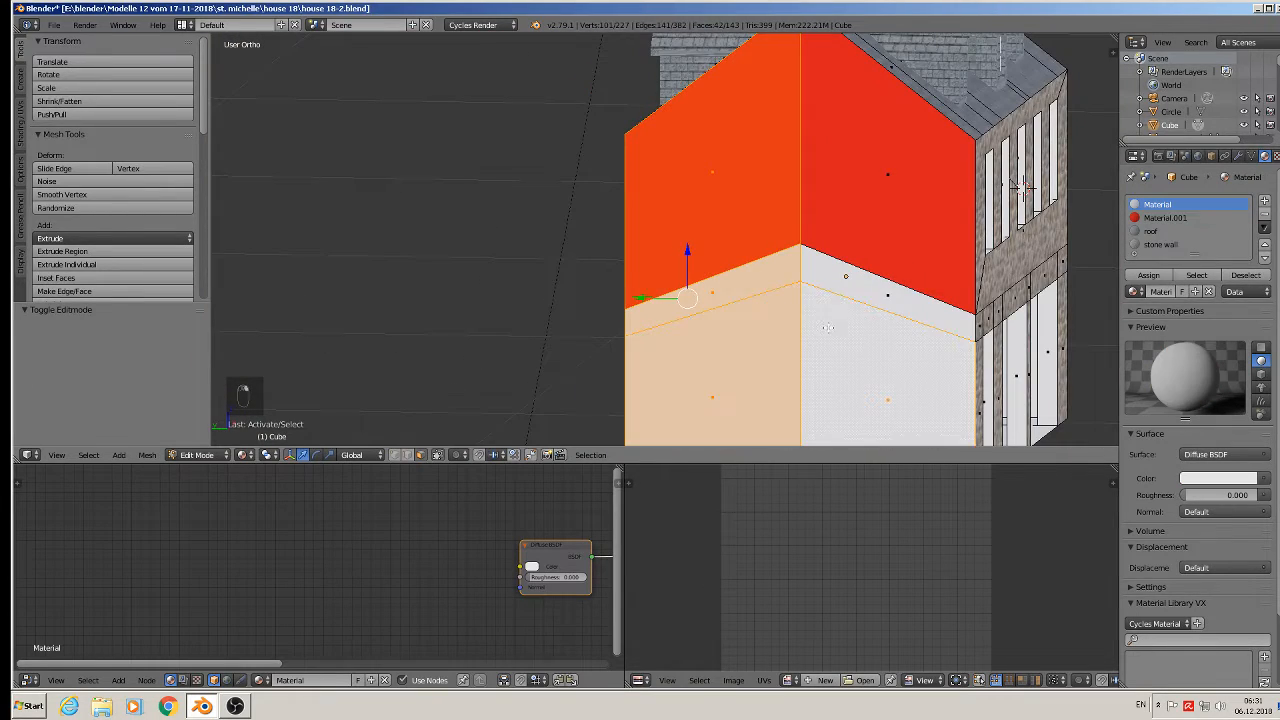
right_click(834, 280, "shift")
right_click(871, 198, "shift")
- Add the reveal face loops of the five upper windows on the facade with the wide ground-floor openings to the selection
middle_click_drag(962, 259, 831, 234, "shift")
scroll(831, 234, "up", 2)
scroll(831, 234, "up", 2)
right_click(776, 240, "alt+shift")
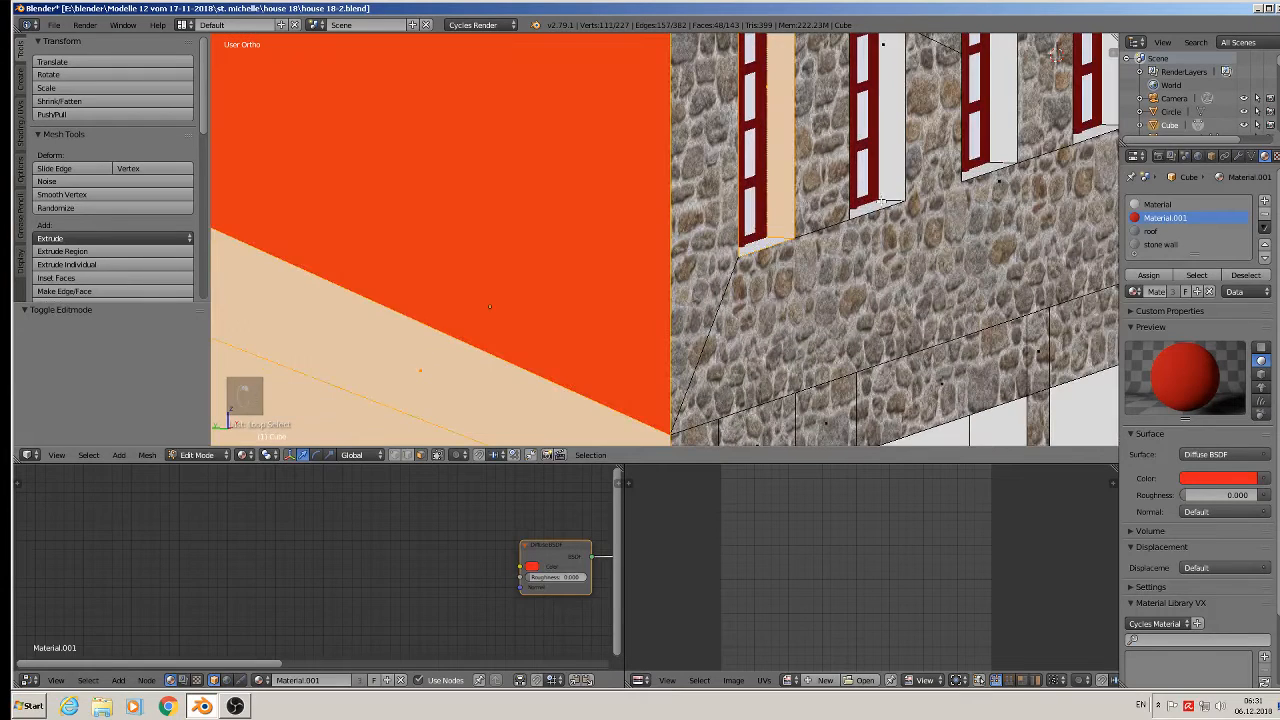
right_click(886, 200, "alt+shift")
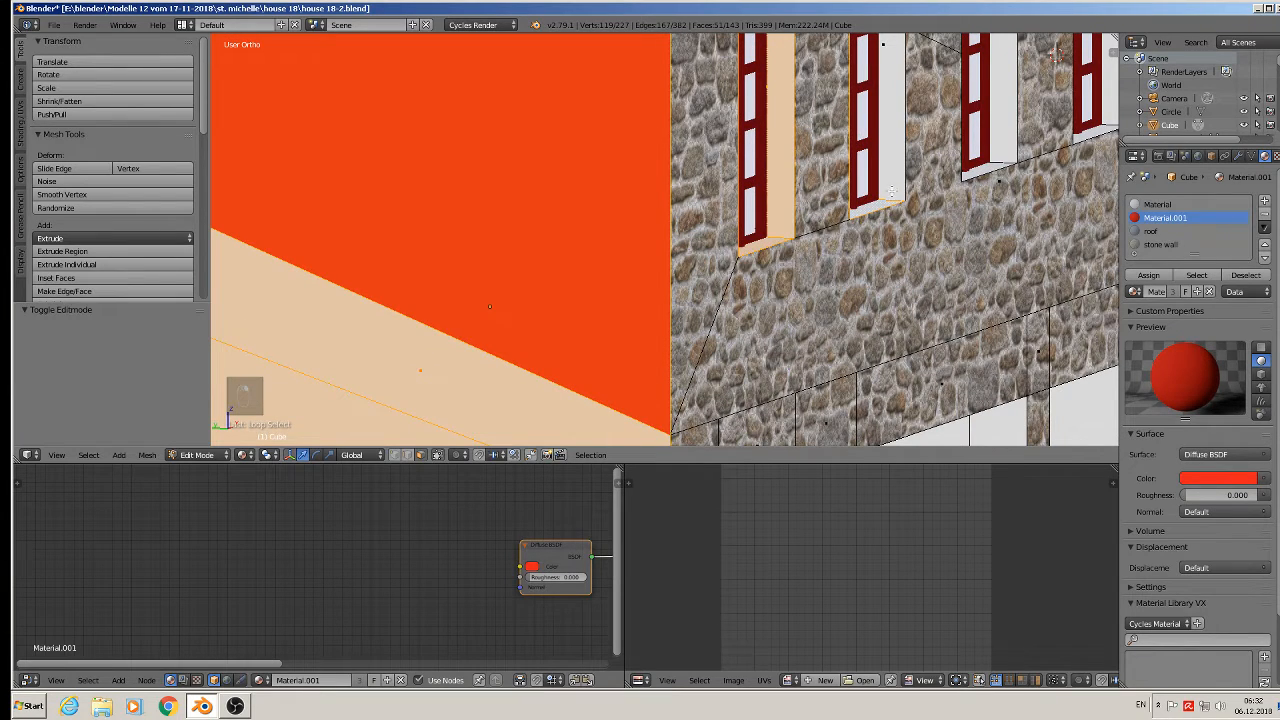
right_click(1016, 138, "shift")
right_click(1002, 160, "alt+shift")
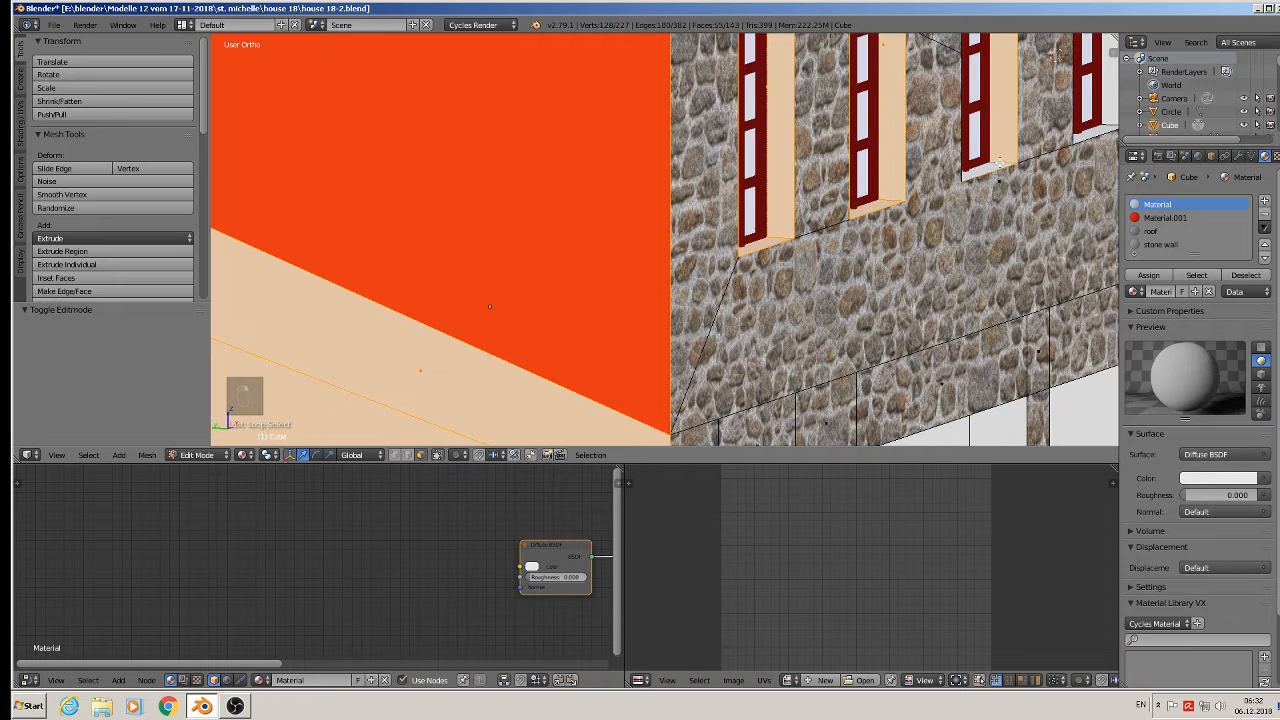
middle_click_drag(999, 180, 849, 296, "shift")
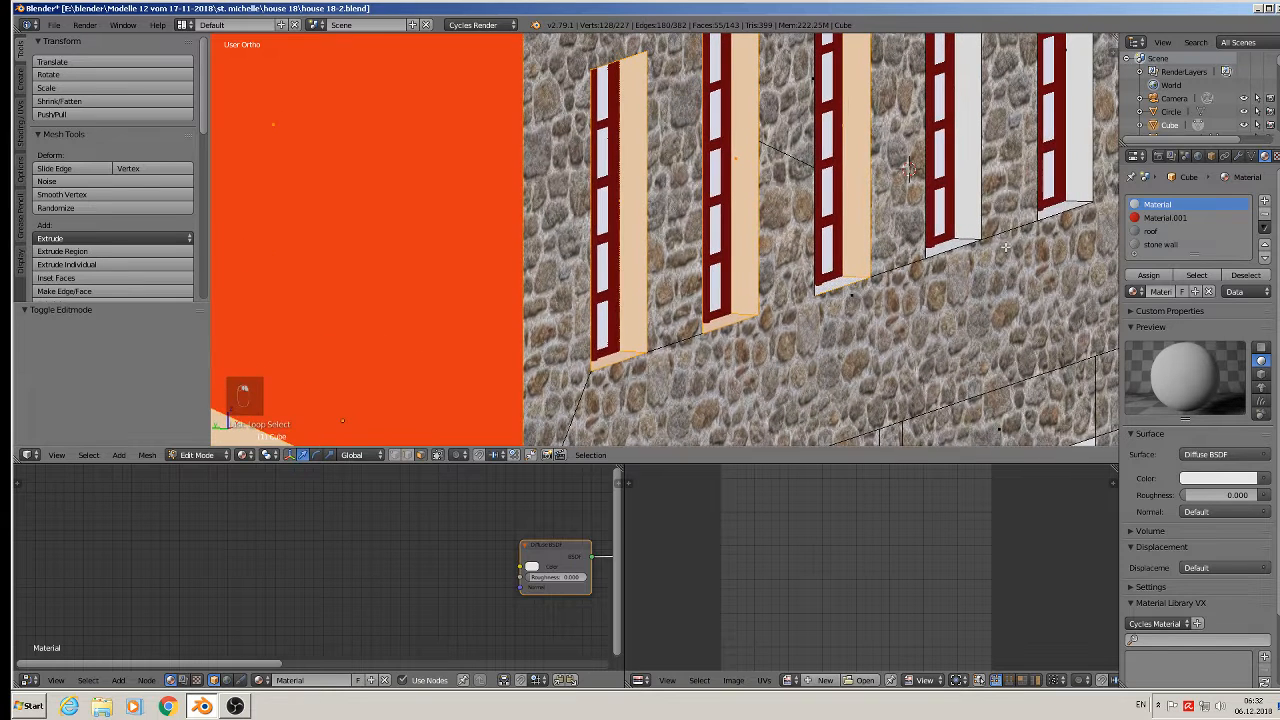
right_click(908, 168, "alt+shift")
right_click(1083, 198, "alt+shift")
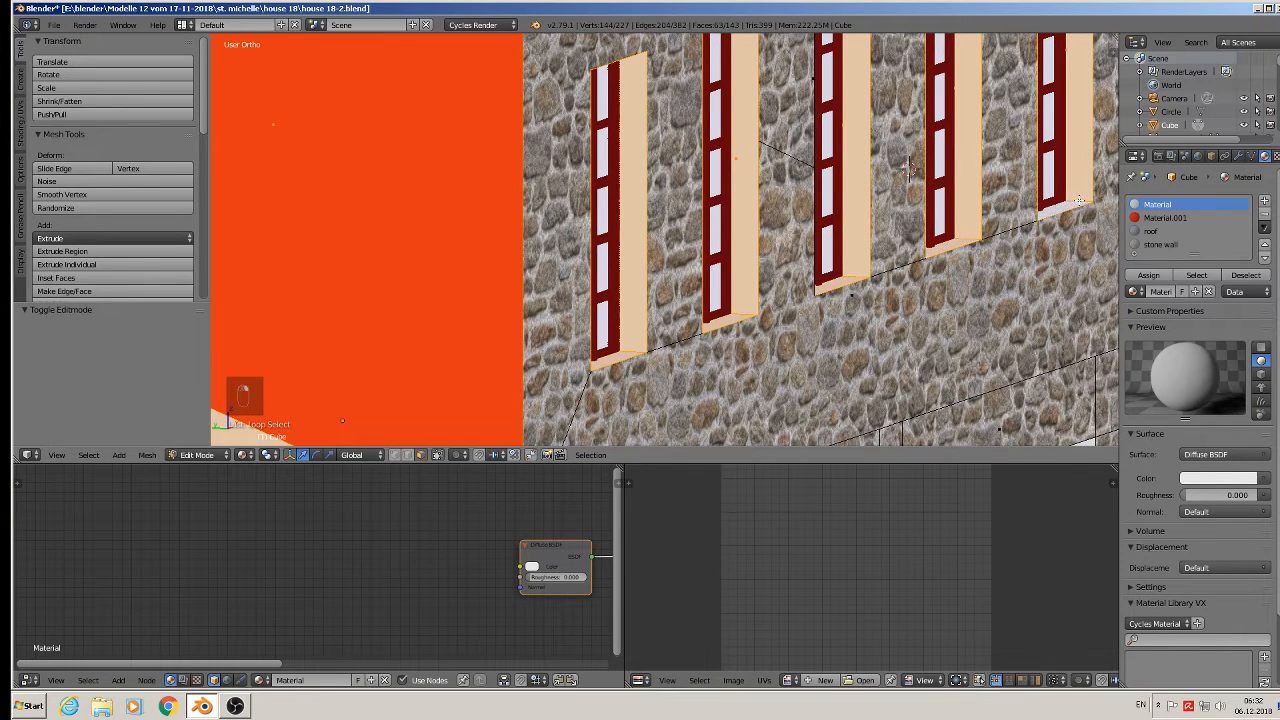
- Add the inner side faces of the three wide ground-floor openings that face the selected gable to the selection
middle_click_drag(1083, 198, 805, 240, "shift")
scroll(800, 250, "down", 1)
middle_click_drag(765, 358, 839, 214, "shift")
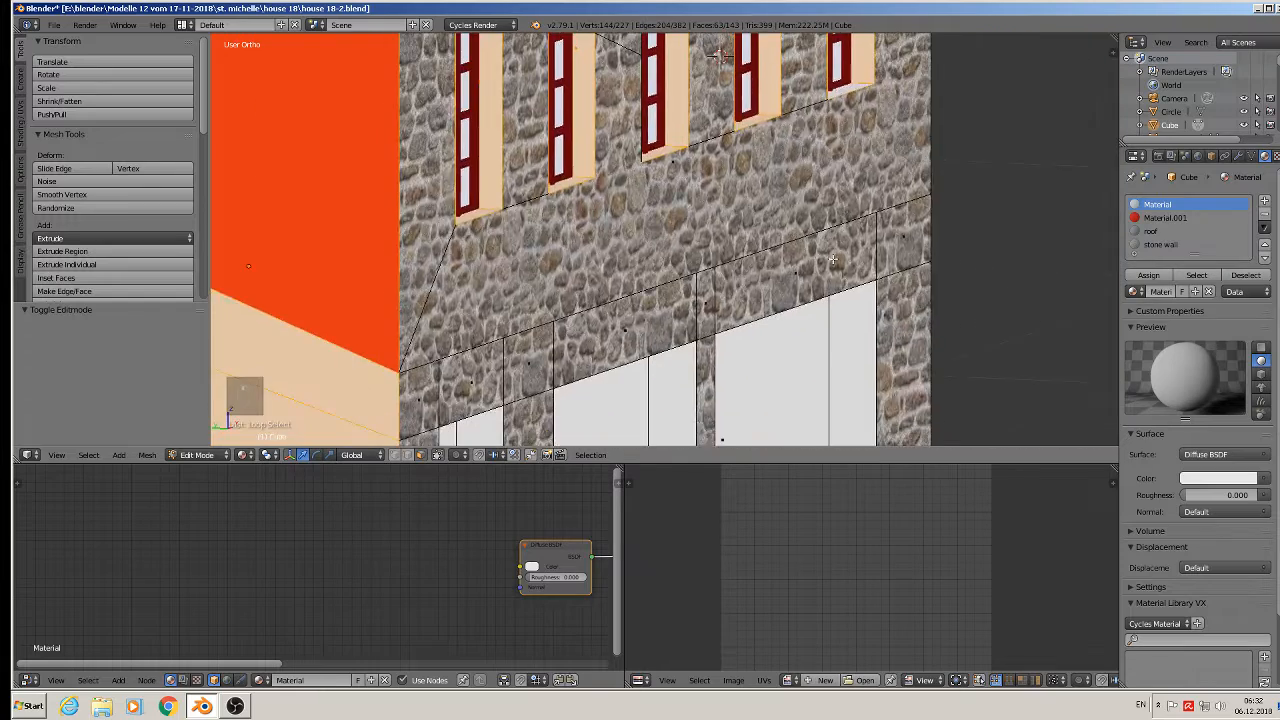
scroll(820, 286, "down", 3)
middle_click_drag(820, 286, 862, 148, "shift")
scroll(806, 238, "up", 3)
right_click(748, 307, "shift")
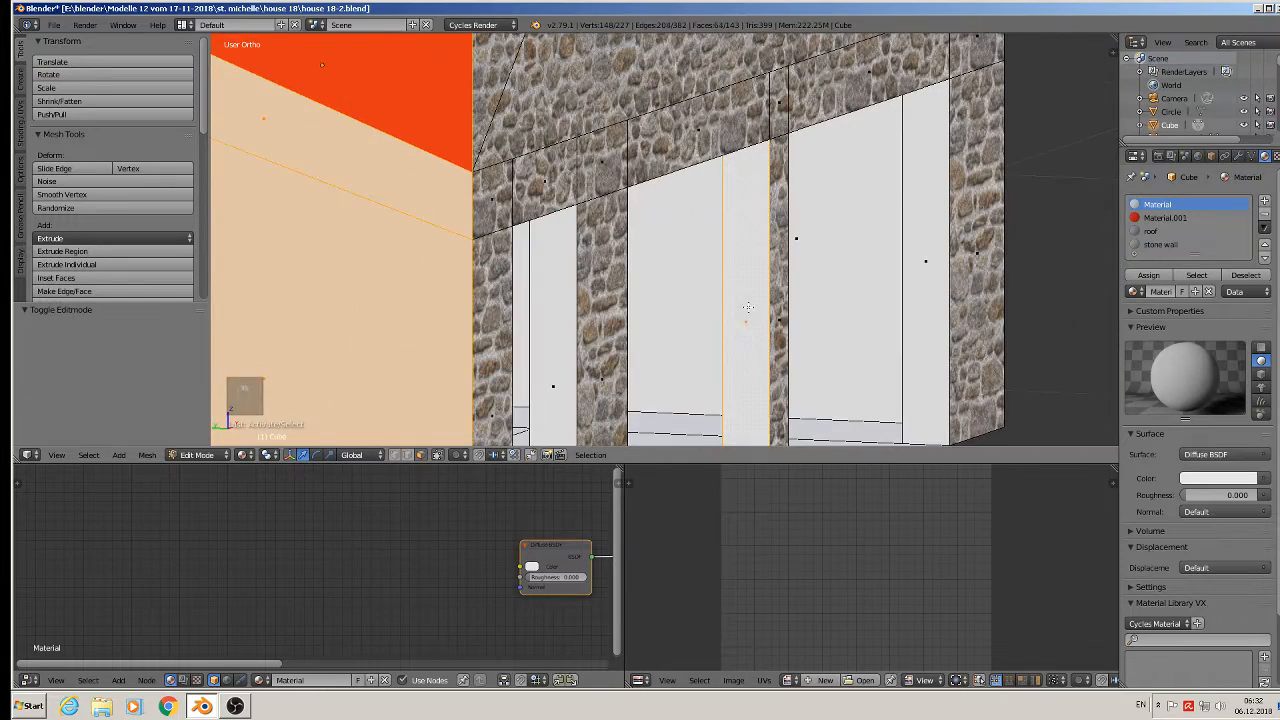
right_click(940, 255, "shift")
scroll(840, 346, "down", 2, "shift")
right_click(556, 326, "shift")
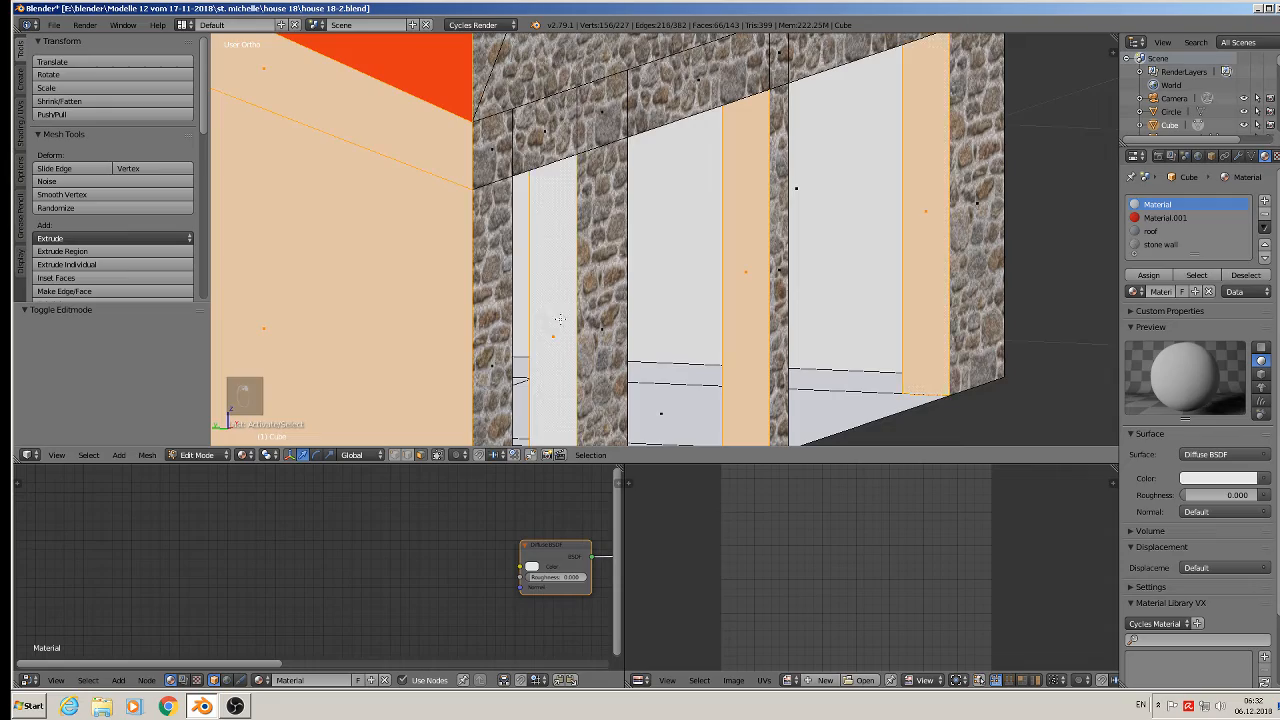
- Add the opposite inner side faces of the three wide ground-floor openings to the selection
middle_click_drag(556, 326, 544, 167)
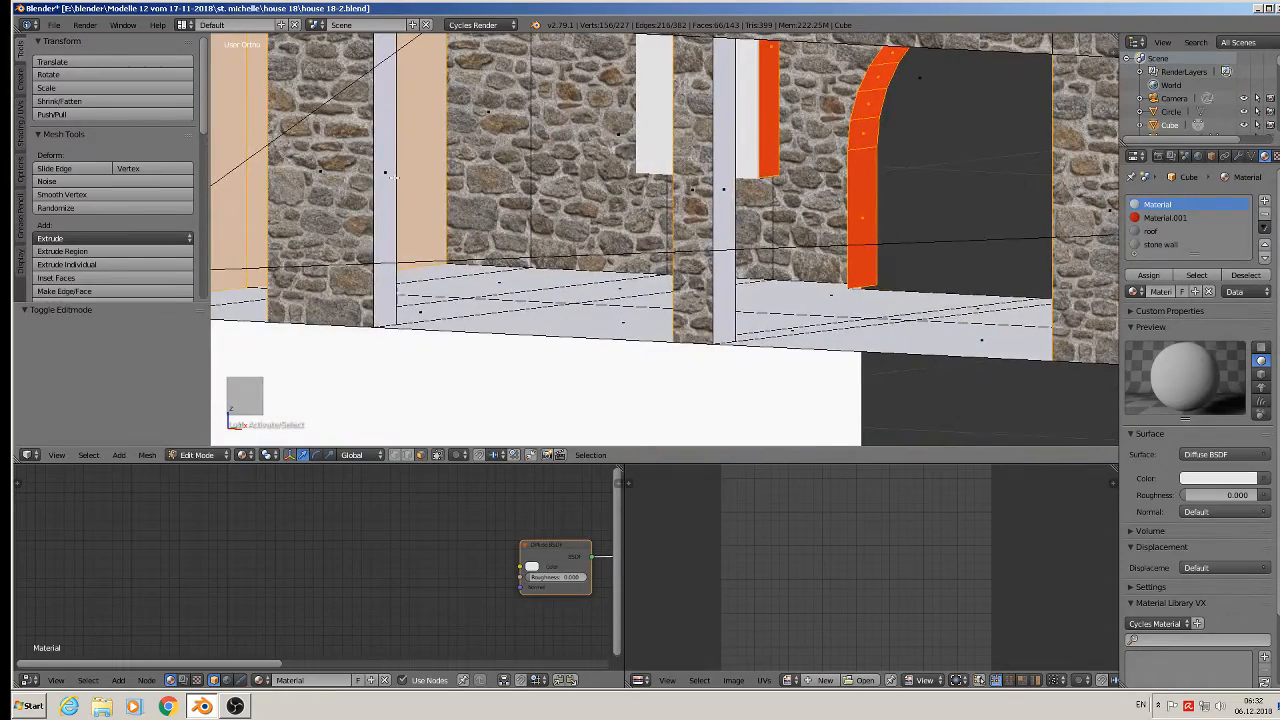
right_click(391, 176, "shift")
right_click(710, 193, "shift")
scroll(436, 237, "down", 2)
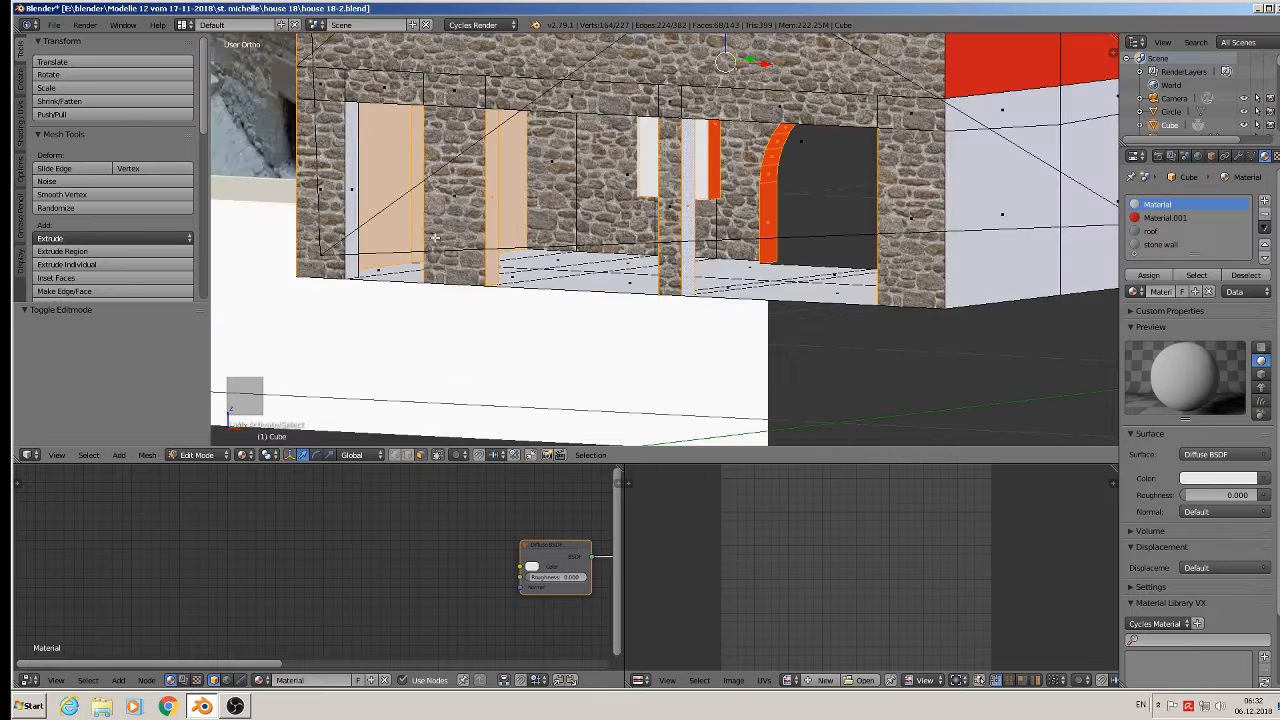
right_click(350, 188, "shift")
- Add the six red and white faces of the opposite gable wall to the selection
middle_click_drag(860, 200, 615, 261, "shift")
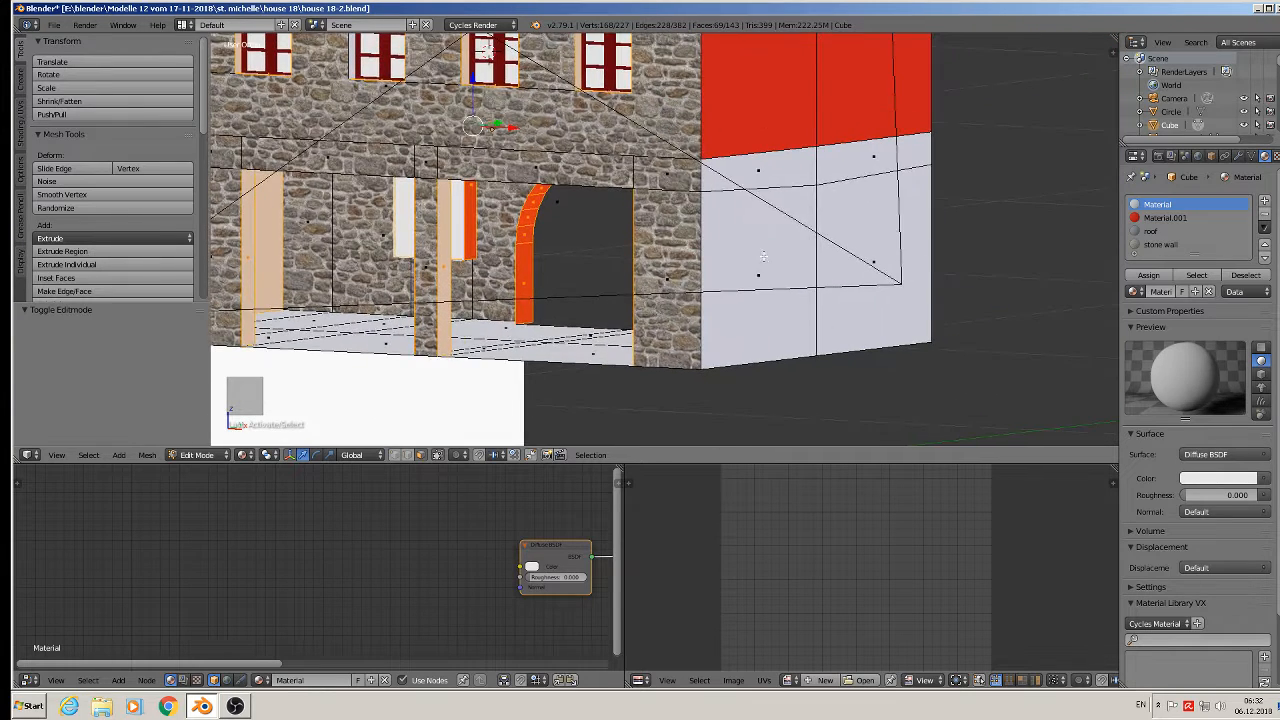
right_click(757, 240, "shift")
right_click(757, 168, "shift")
right_click(764, 117, "shift")
right_click(918, 126, "shift")
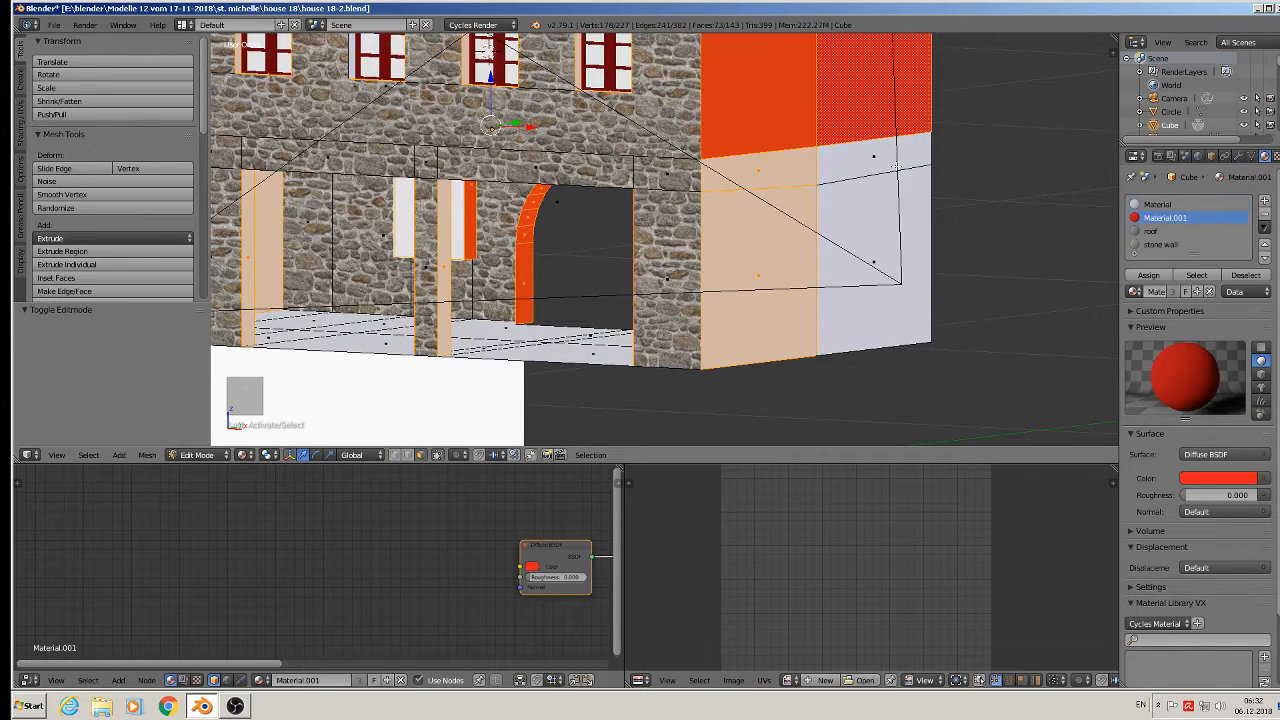
right_click(896, 166, "shift")
right_click(900, 250, "shift")
- Unwrap the selected faces with Project From View as seen from the gable side and assign them the stone wall material
middle_click_drag(932, 288, 821, 296)
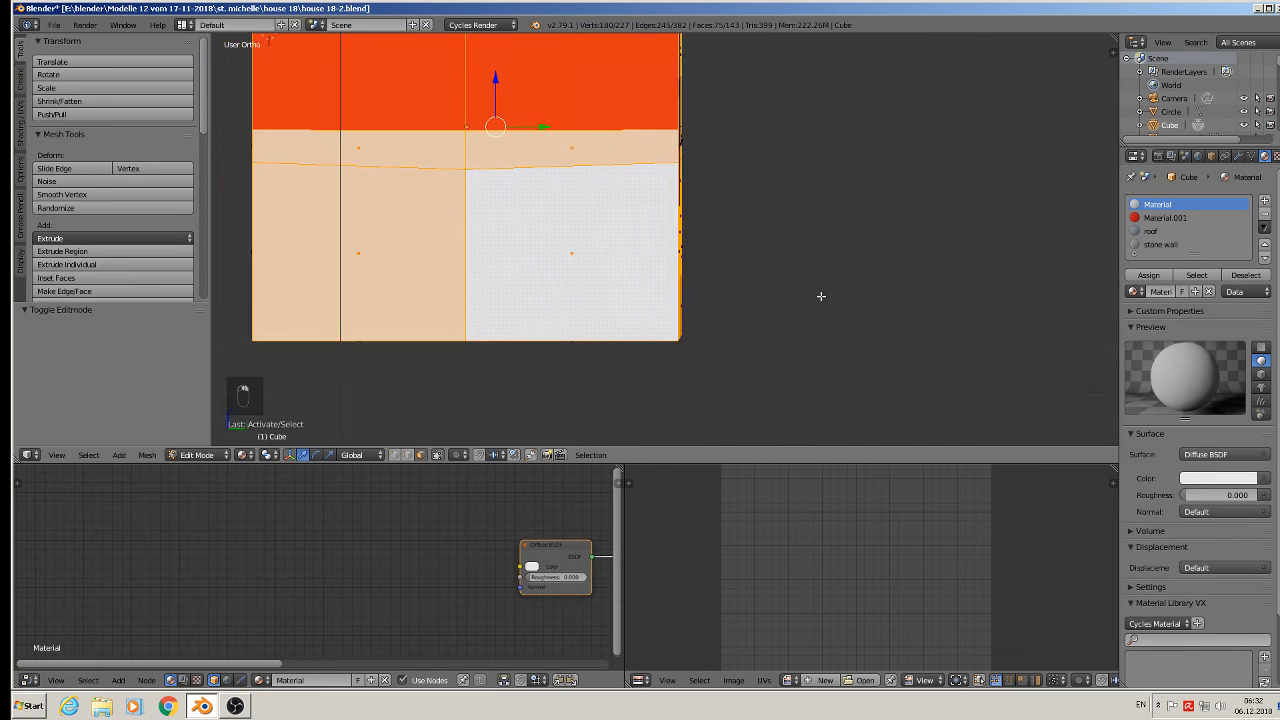
scroll(805, 295, "down", 3)
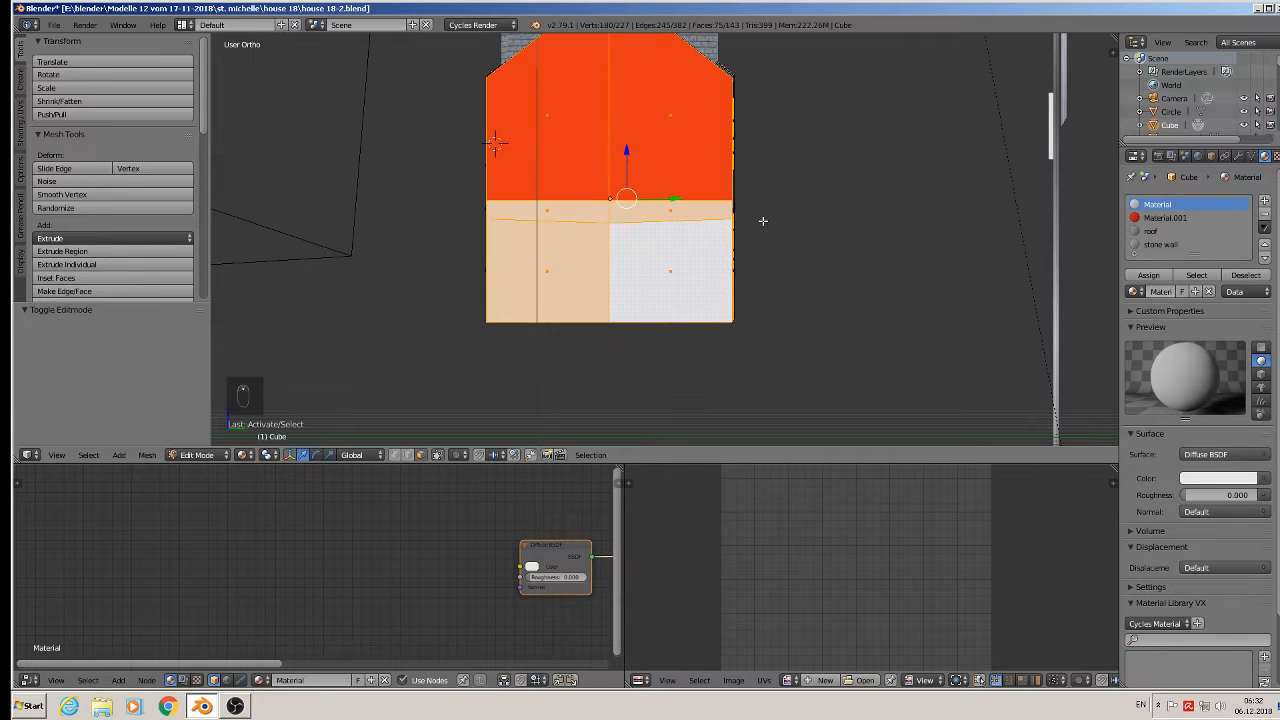
key("u")
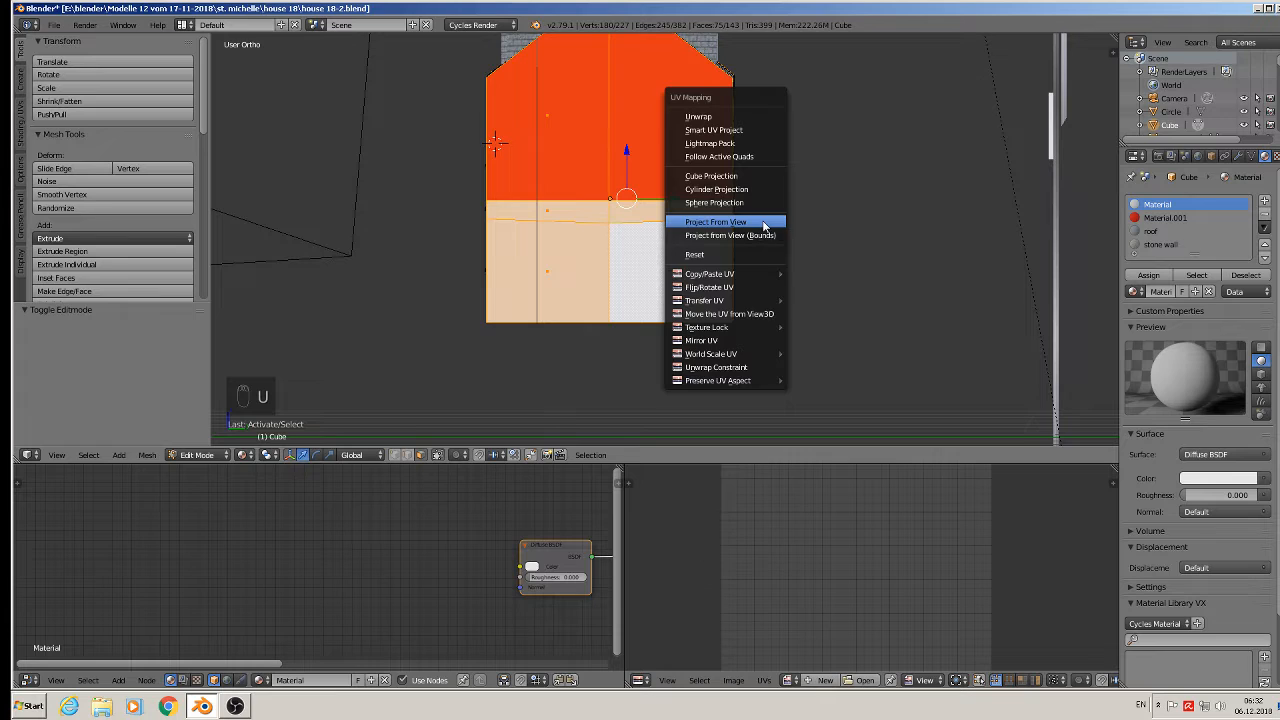
left_click(748, 209)
left_click(1160, 244)
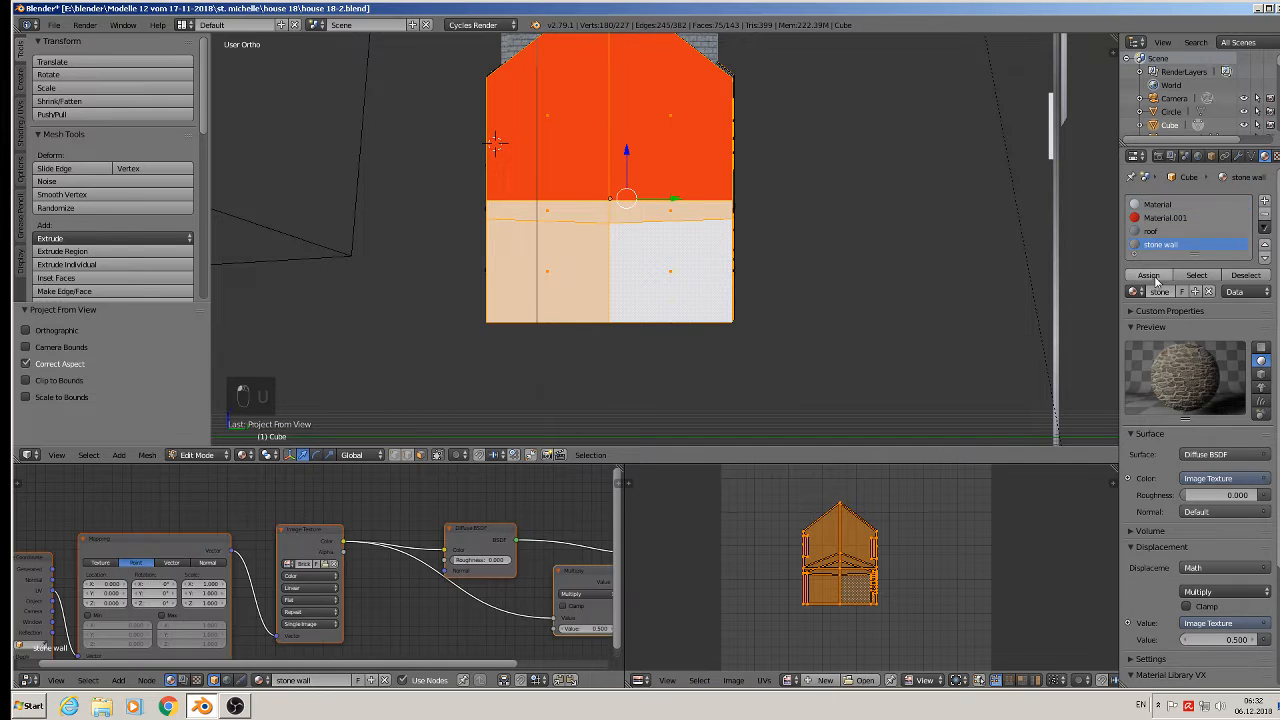
left_click(1148, 275)
- Scale the projected UVs by about 9.3 to match the stone size of the facade, and return to Object Mode
middle_click_drag(774, 289, 695, 292)
scroll(586, 240, "up", 2)
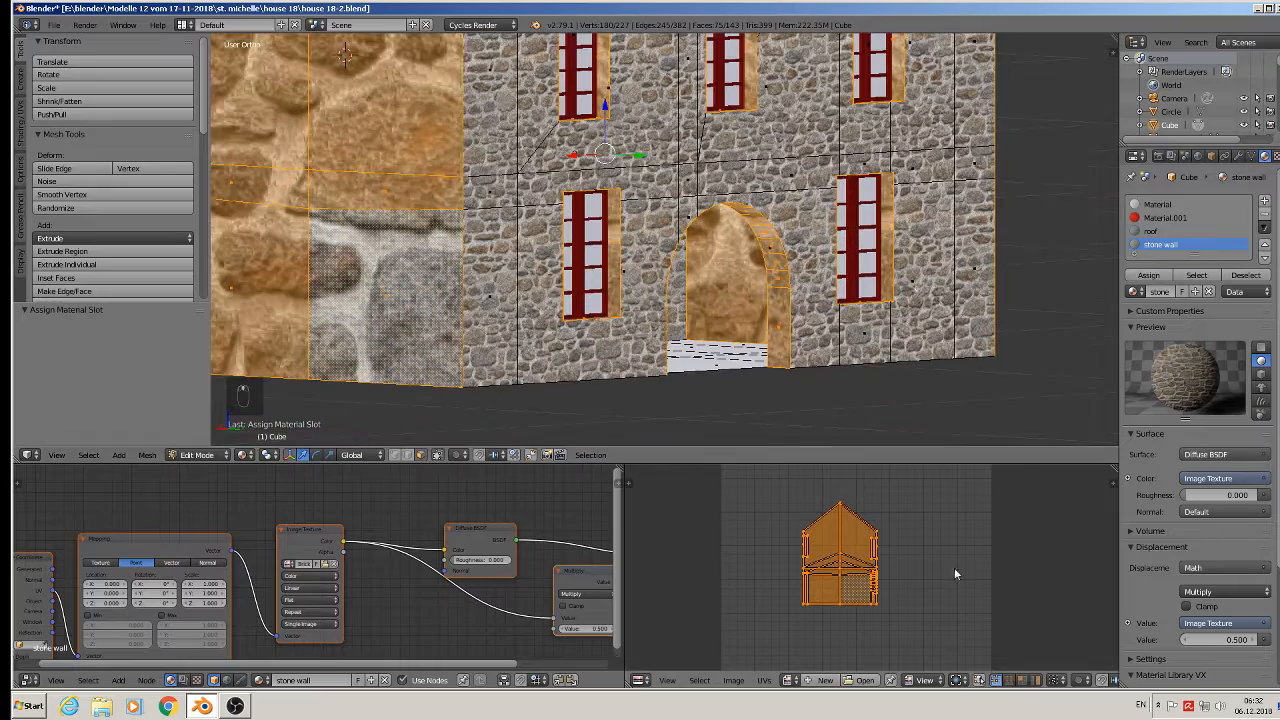
key("s")
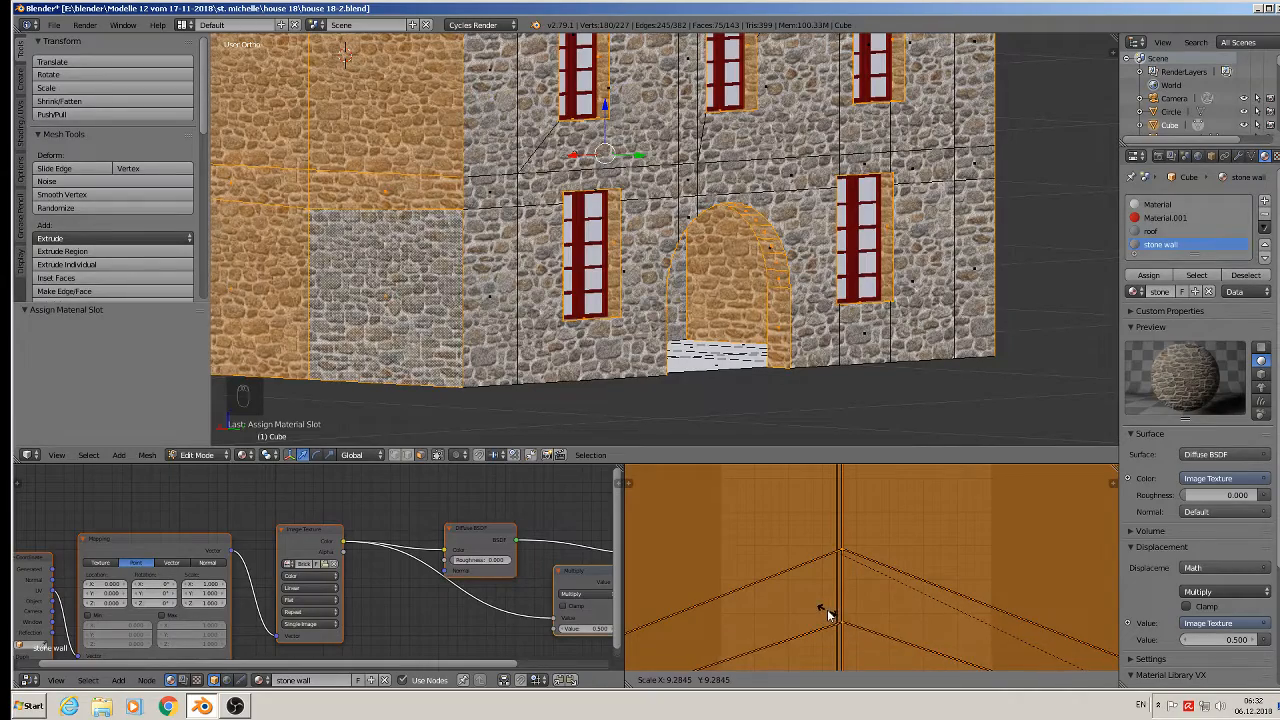
left_click(825, 613)
key("Tab")
scroll(583, 323, "down", 4)
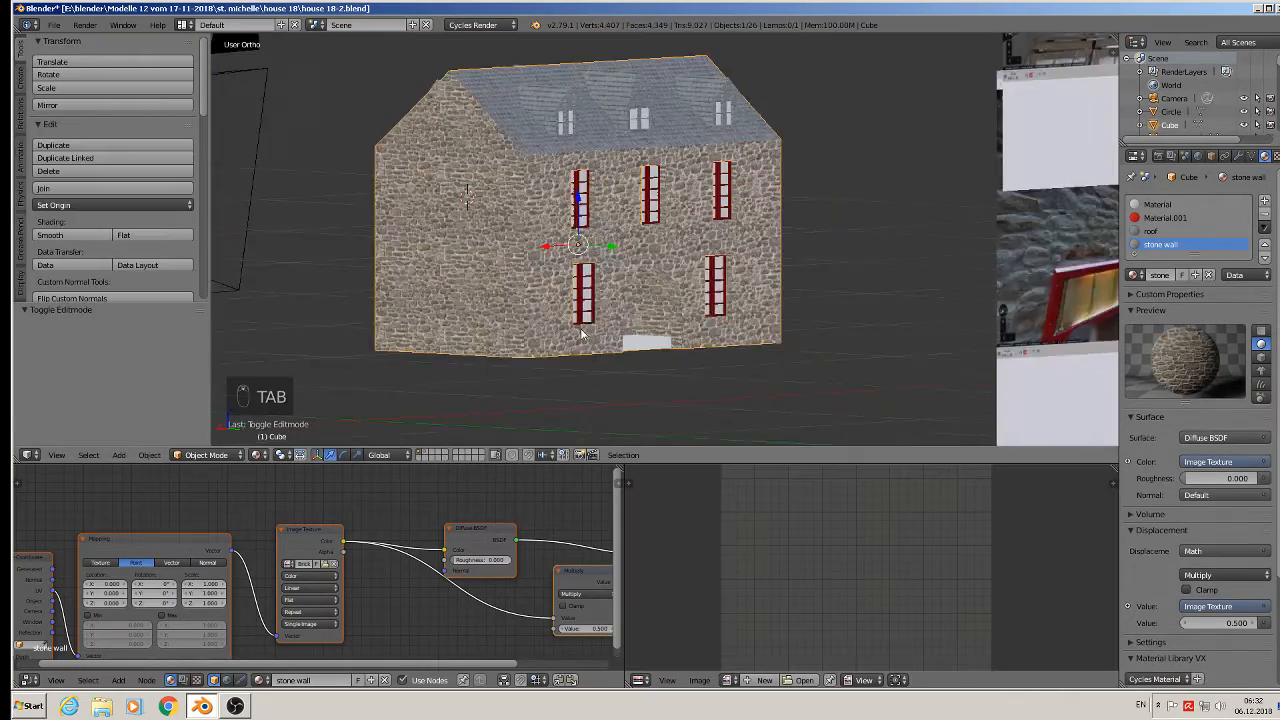
- Save the house file and save it again as a new version named house 18-3.blend
middle_click_drag(584, 326, 508, 332)
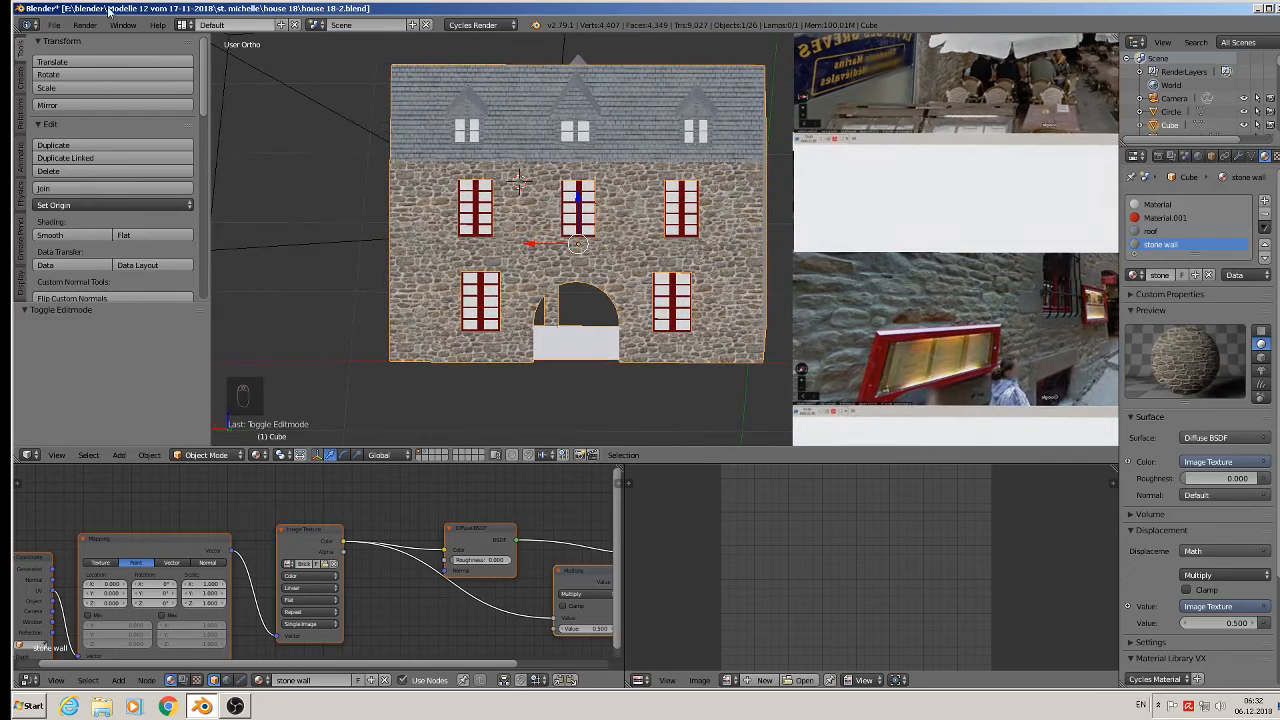
left_click(53, 24)
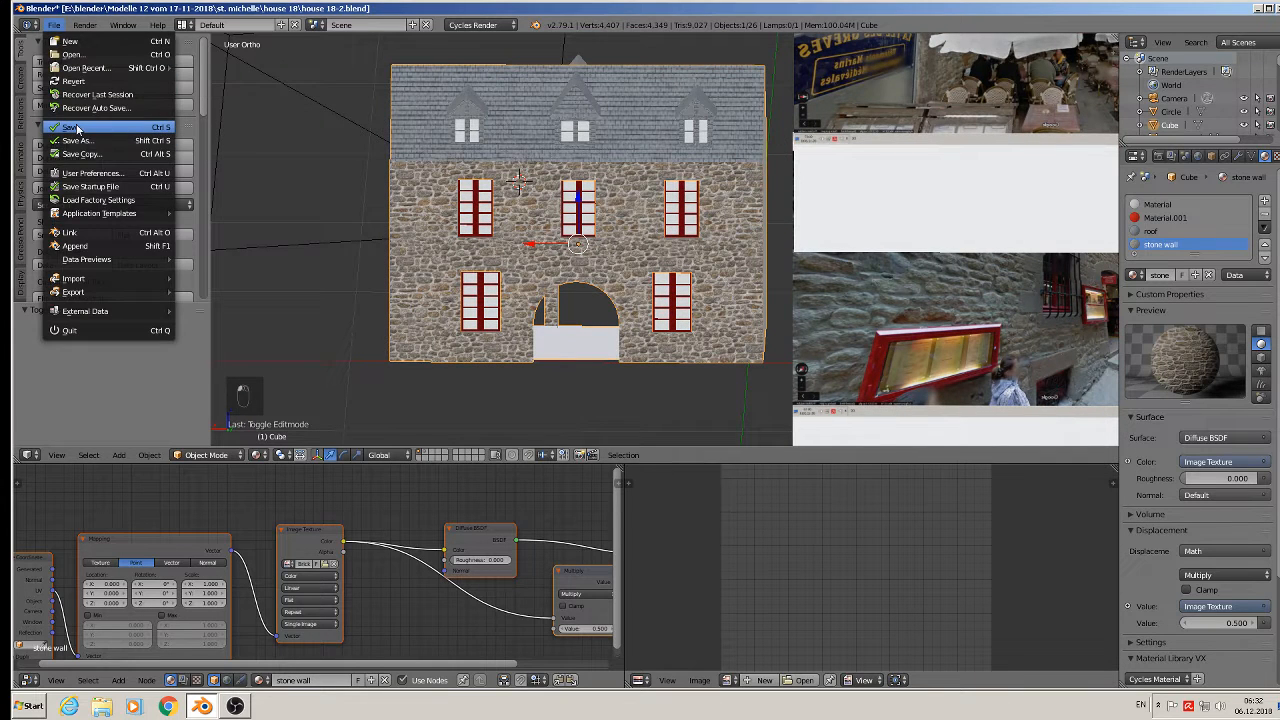
scroll(403, 168, "up", 1)
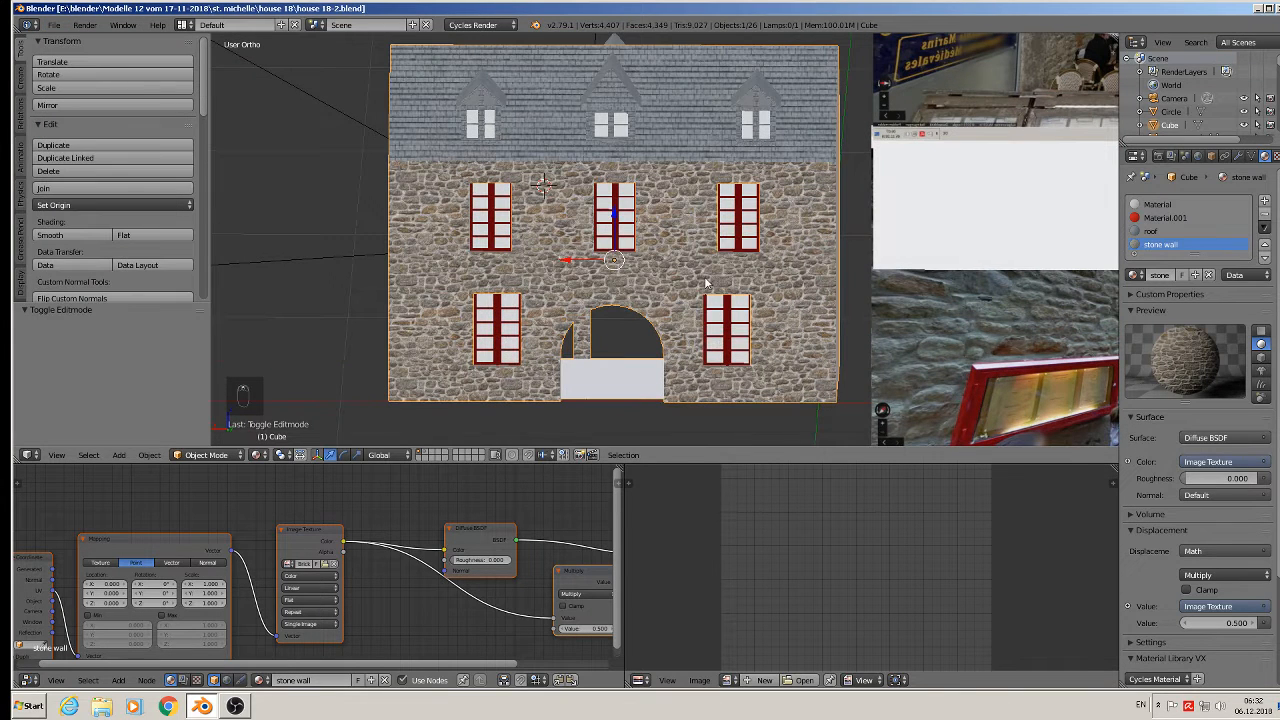
middle_click_drag(615, 299, 631, 308)
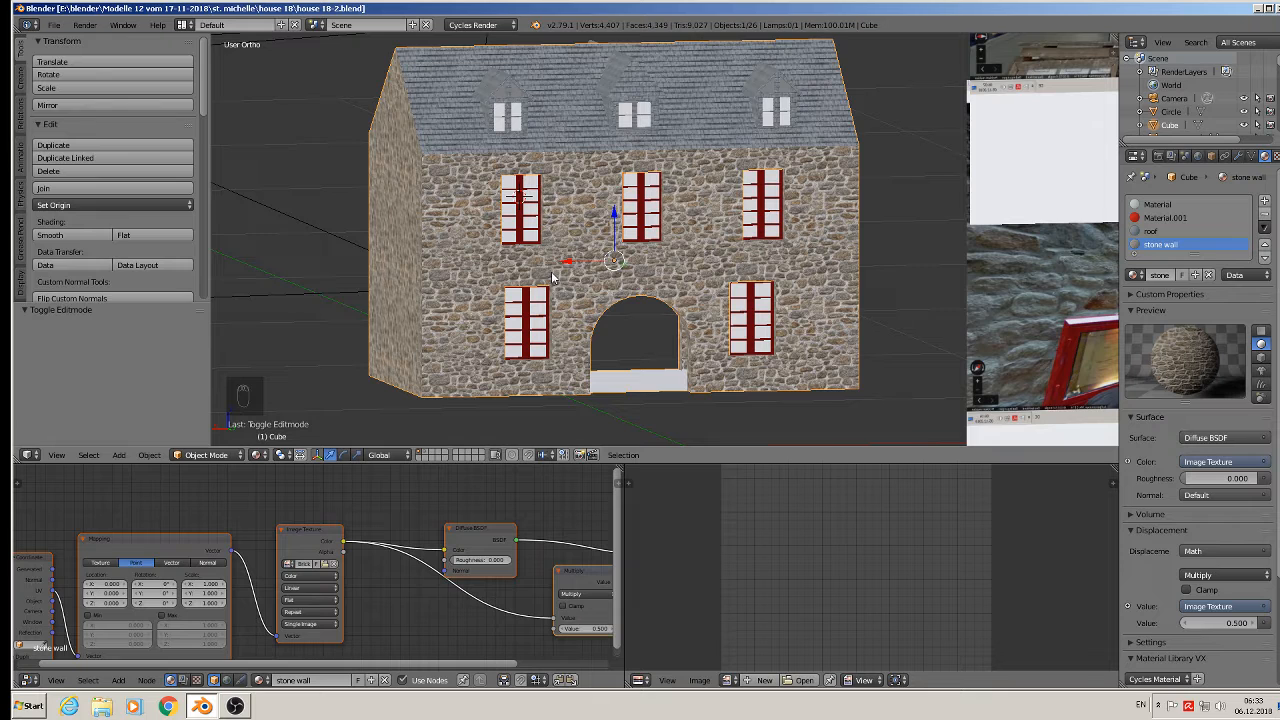
left_click(57, 25)
left_click(83, 136)
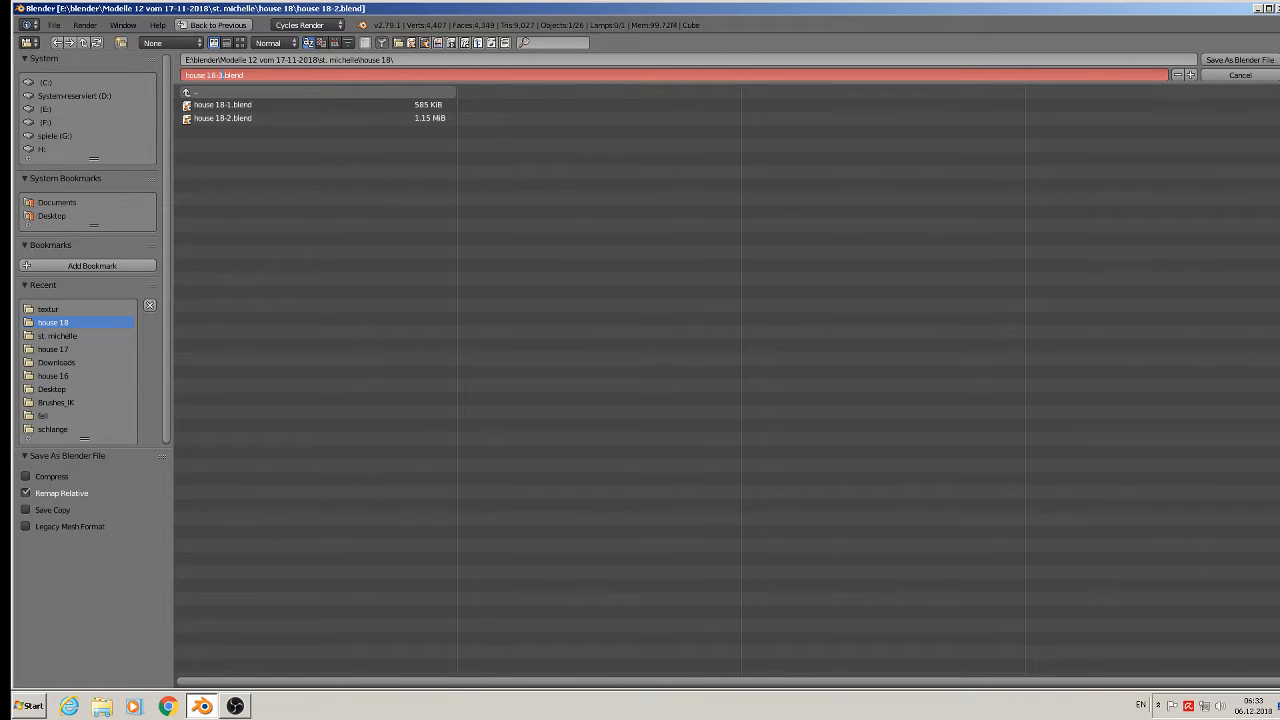
left_click(1229, 60)
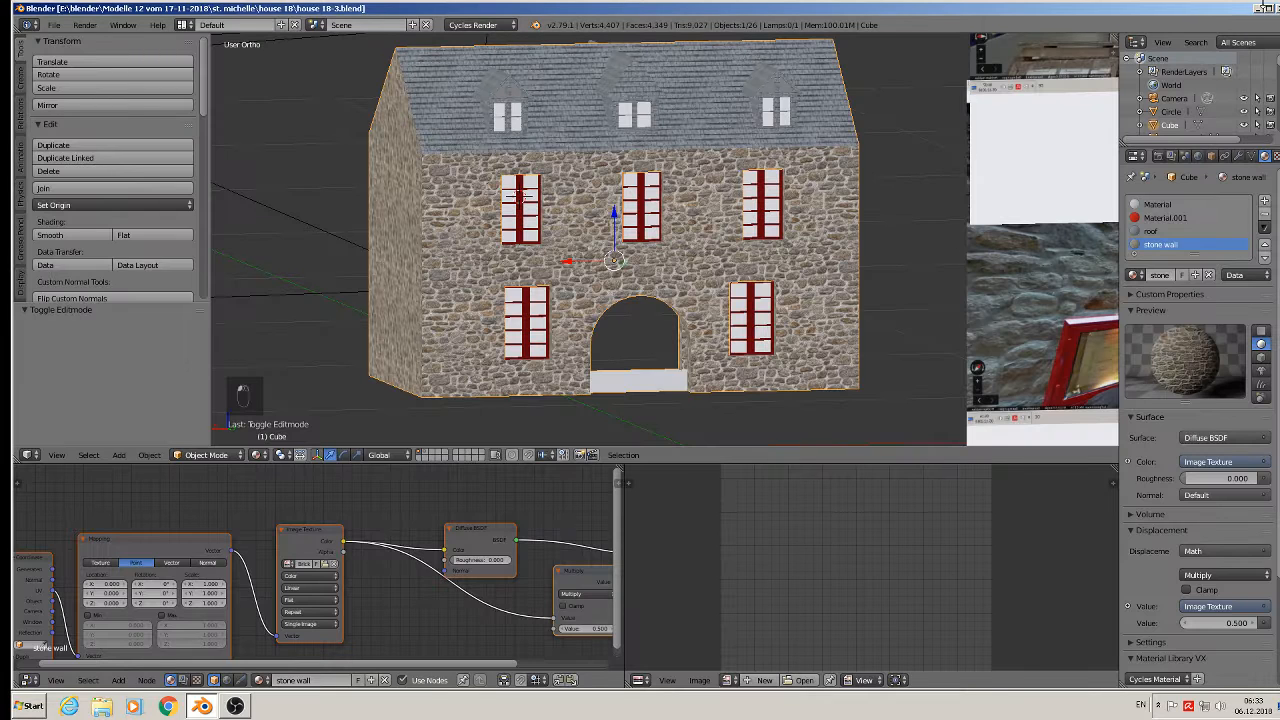
- Minimize the open windows and launch a second Blender instance from the desktop
left_click(1257, 9)
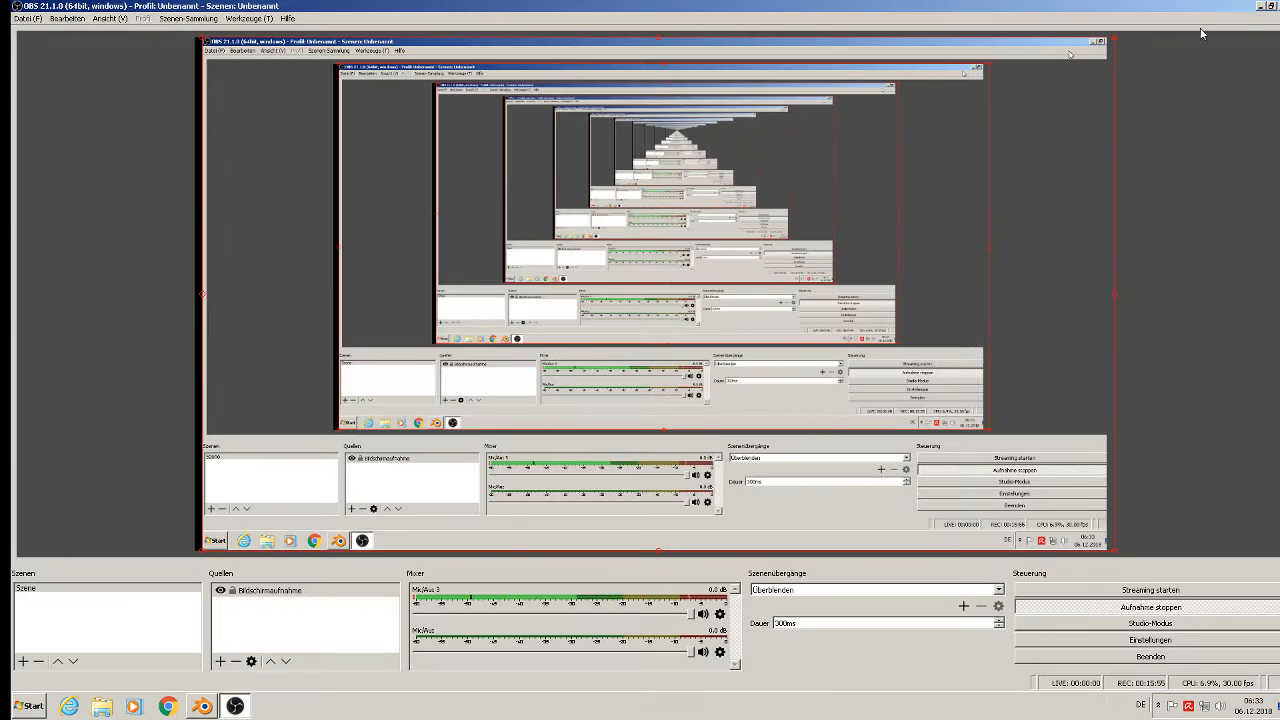
left_click(1240, 8)
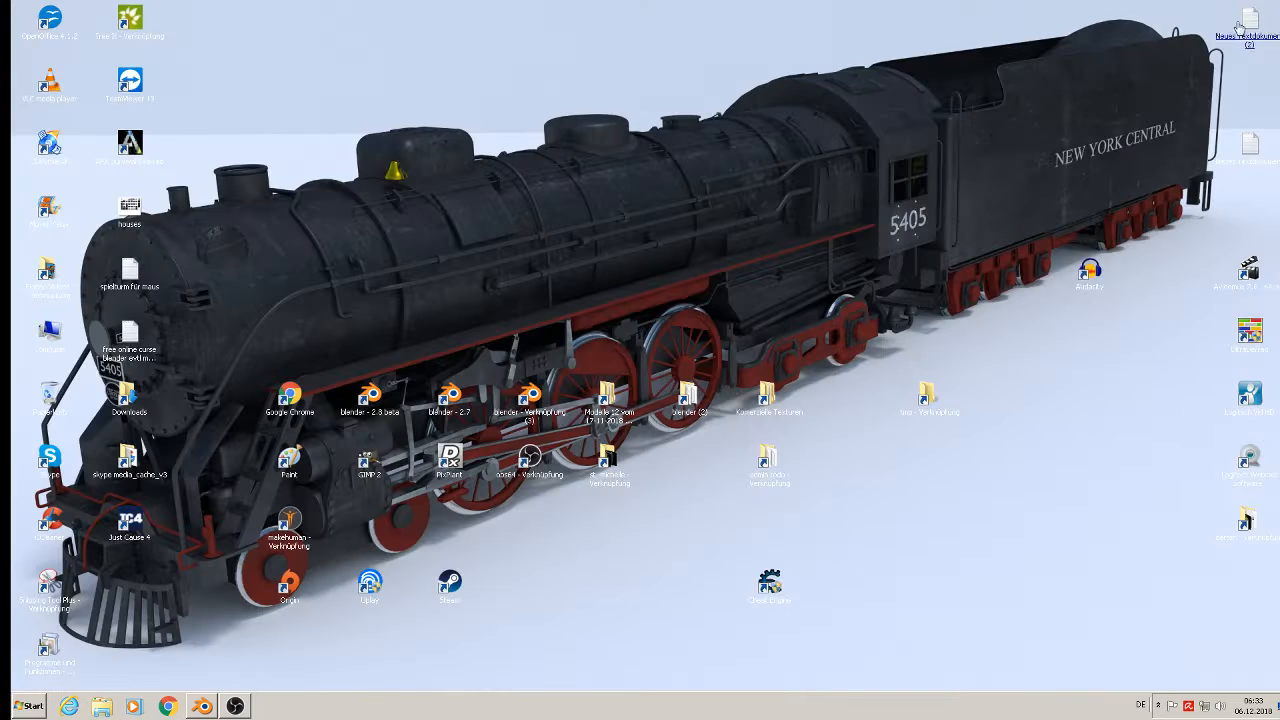
left_click(527, 402)
key("Return")
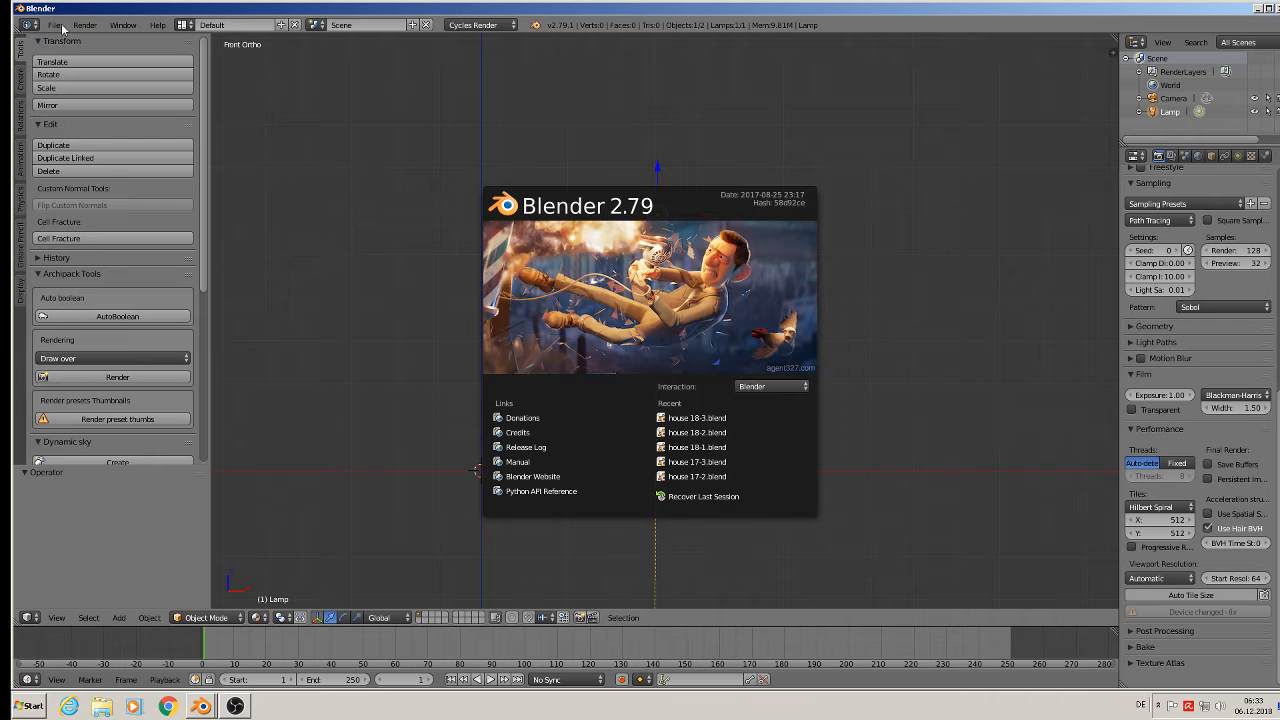
- Open haus9.blend from the haus 1 folder inside the st. michelle directory
left_click(53, 25)
left_click(62, 54)
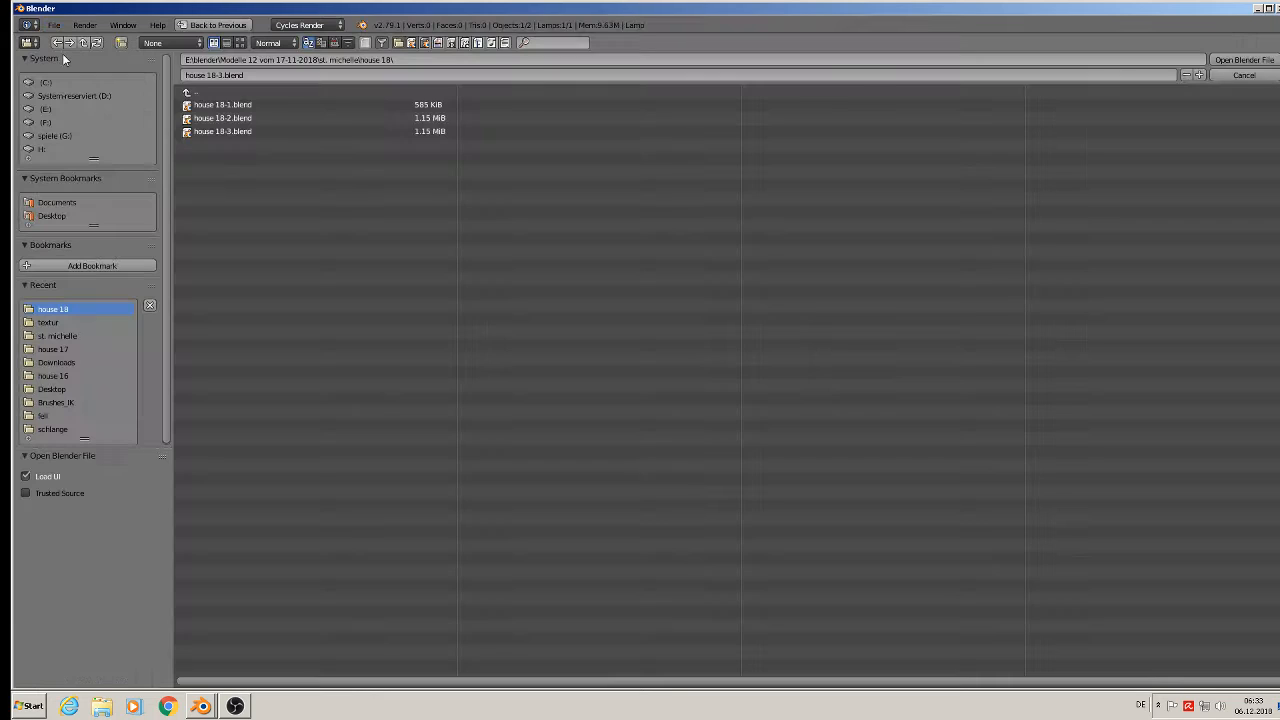
left_click(188, 93)
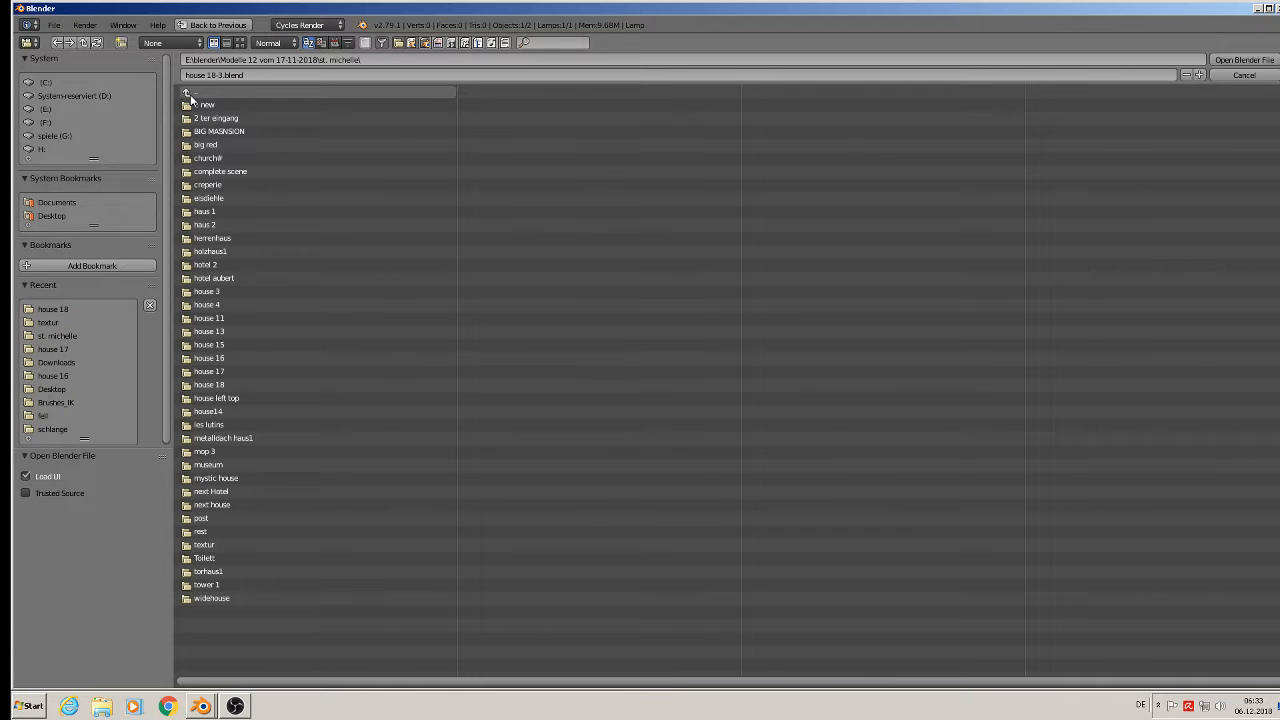
double_click(205, 212)
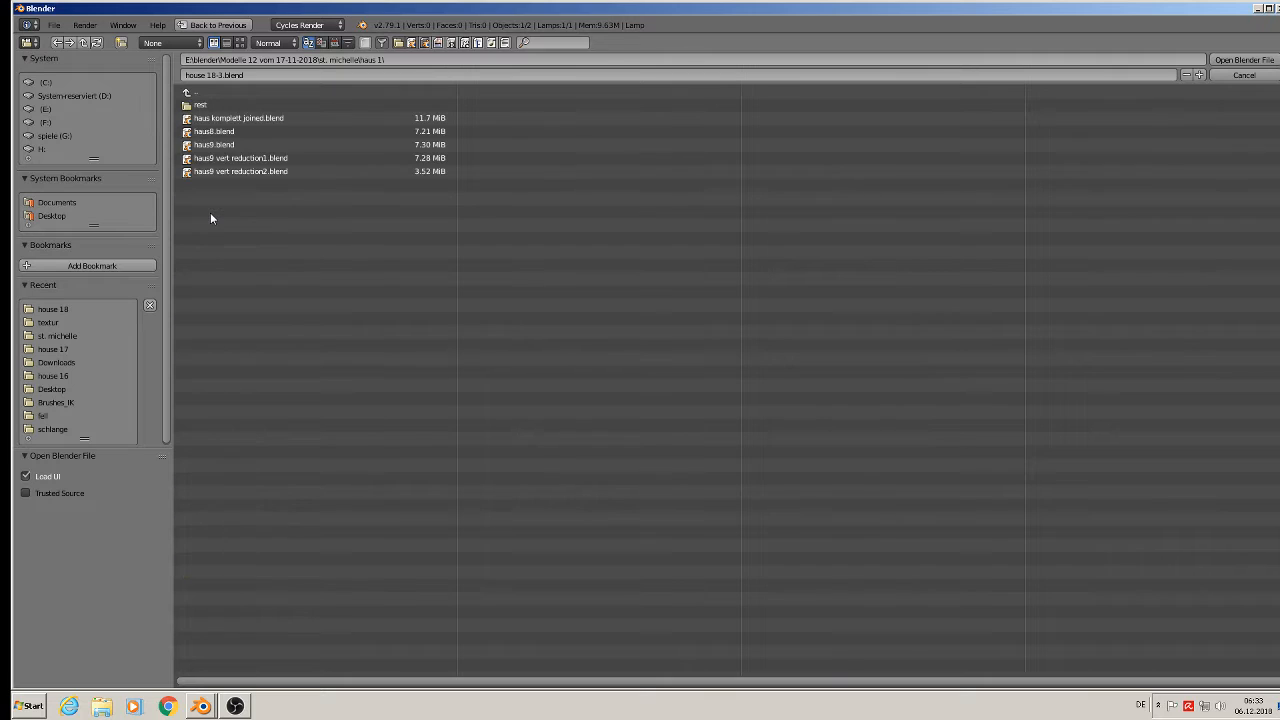
double_click(222, 145)
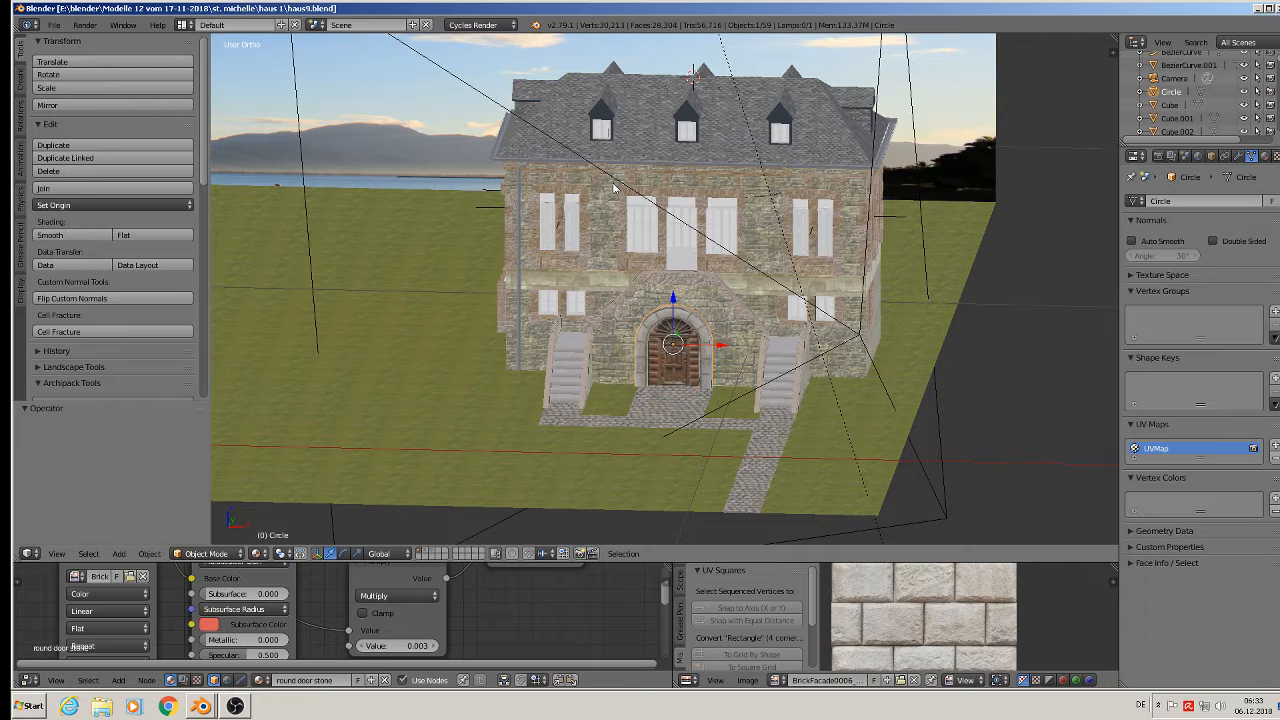
- Select the two upper corner stone strips of the front facade and move them -0.494 along Y, out in front of the house
scroll(602, 193, "up", 3)
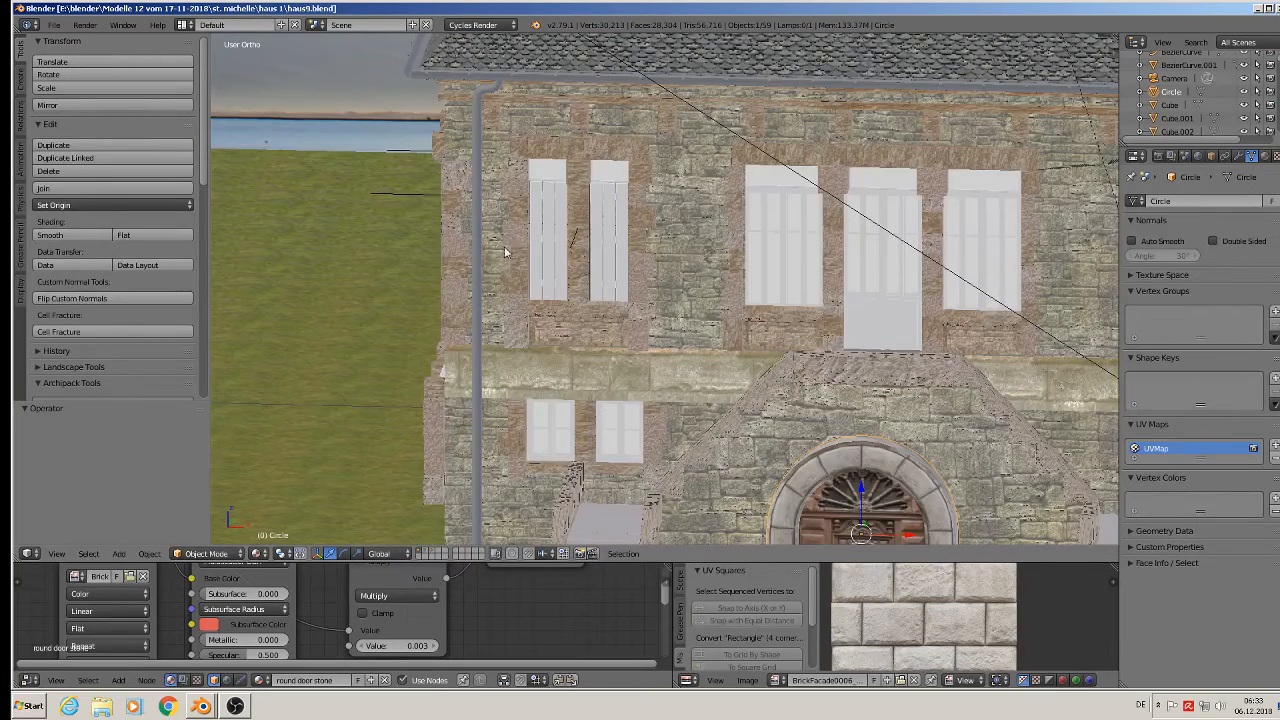
right_click(516, 241)
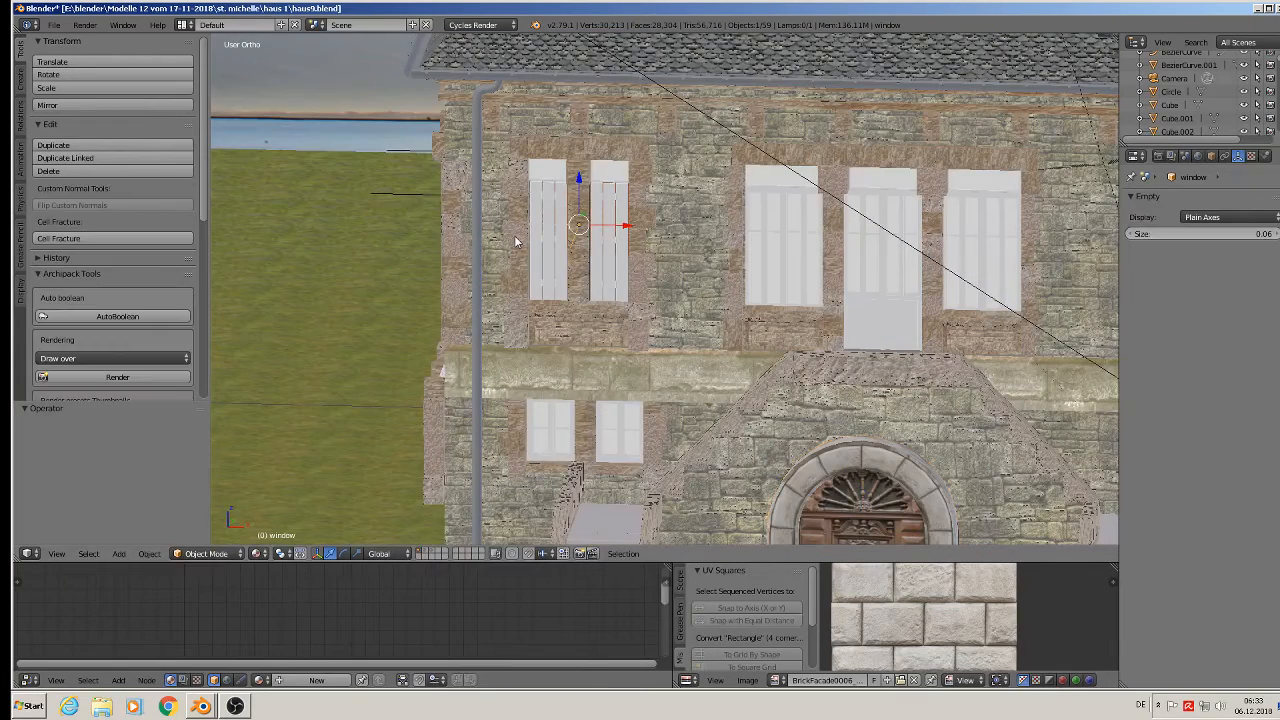
right_click(447, 290)
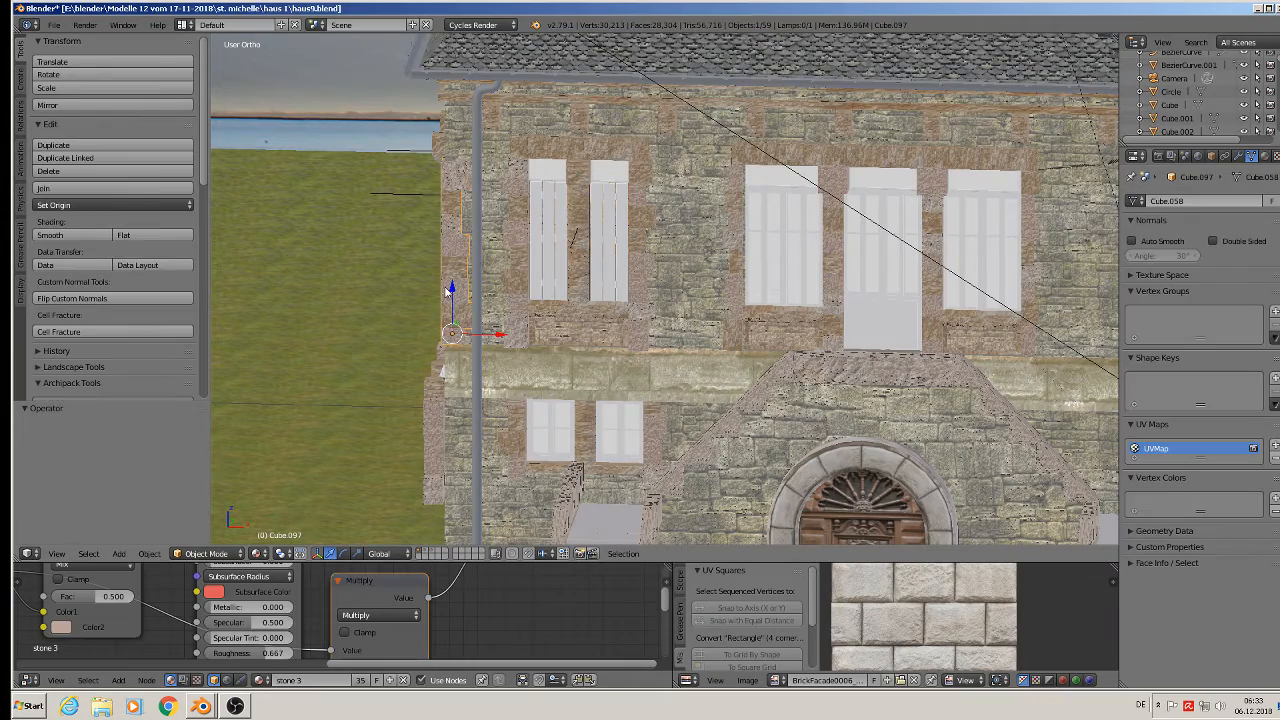
middle_click_drag(443, 292, 400, 291)
scroll(407, 292, "down", 4)
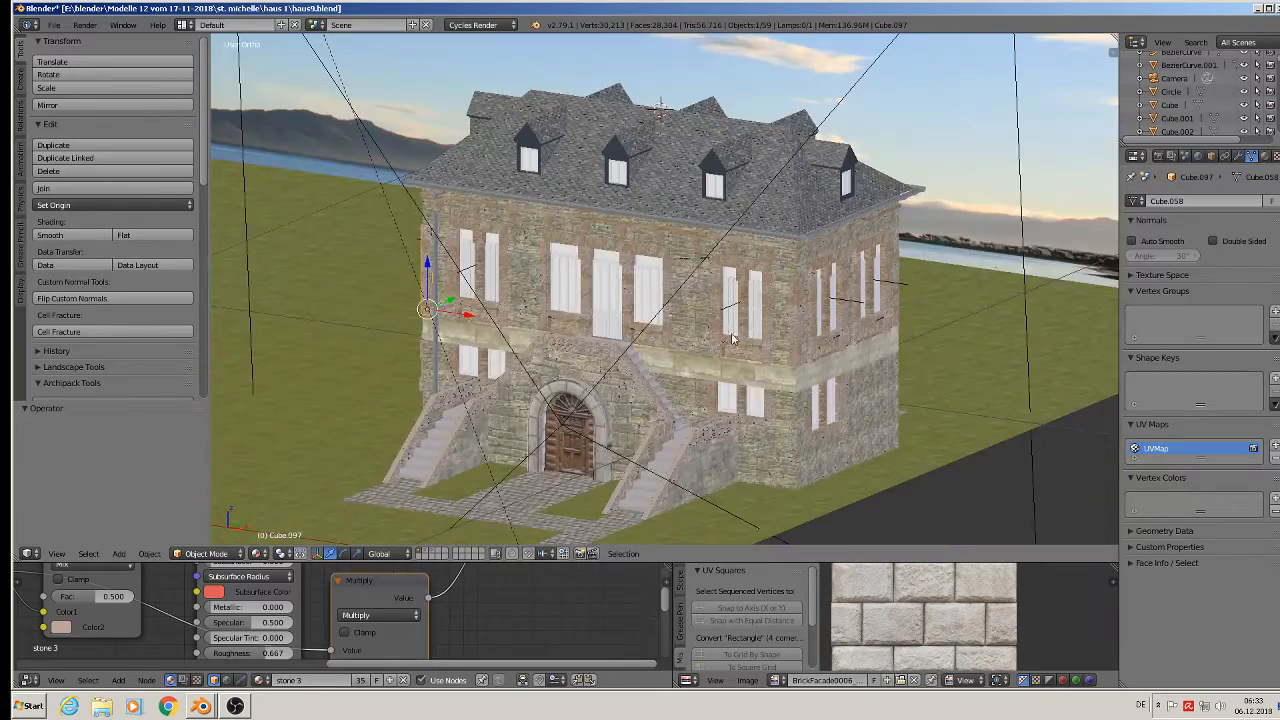
right_click(797, 330)
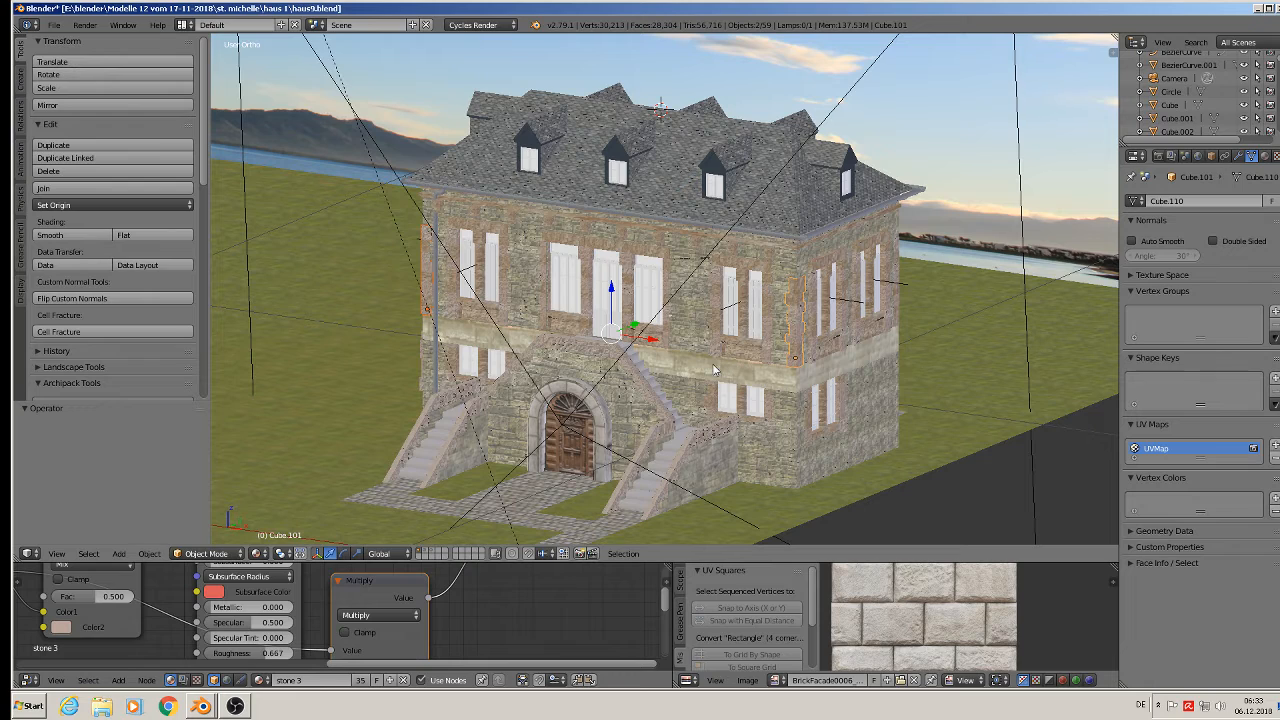
middle_click_drag(676, 365, 625, 354)
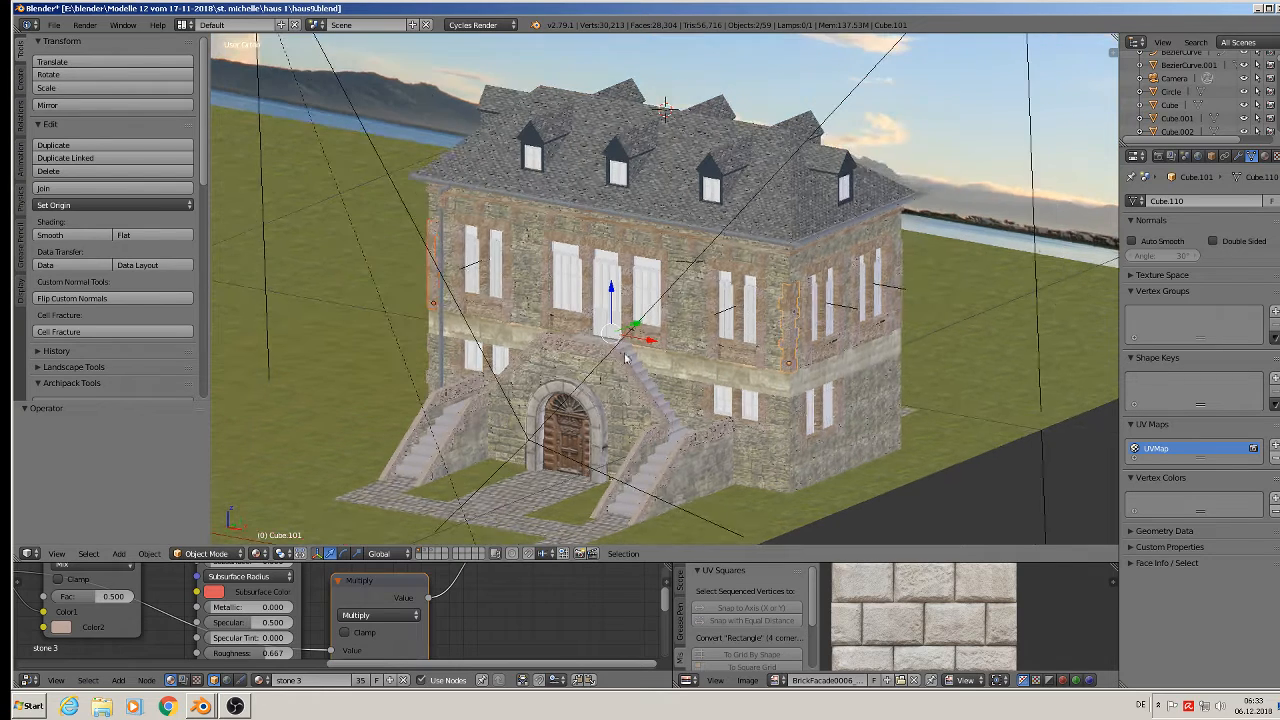
left_click_drag(634, 323, 411, 377)
middle_click_drag(425, 375, 614, 307)
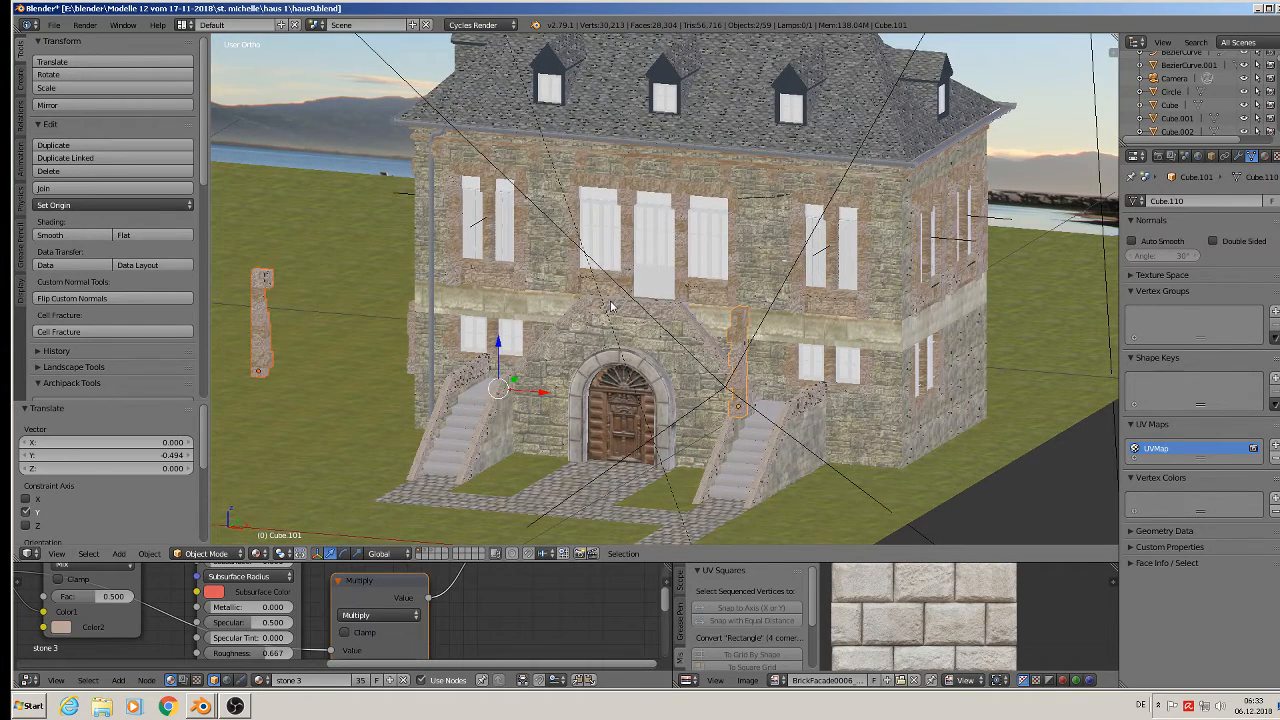
- Examine the stone-framed double window on its separate layer, including its mesh in Edit Mode, and return to the house layer
left_click(433, 555)
scroll(489, 464, "down", 8)
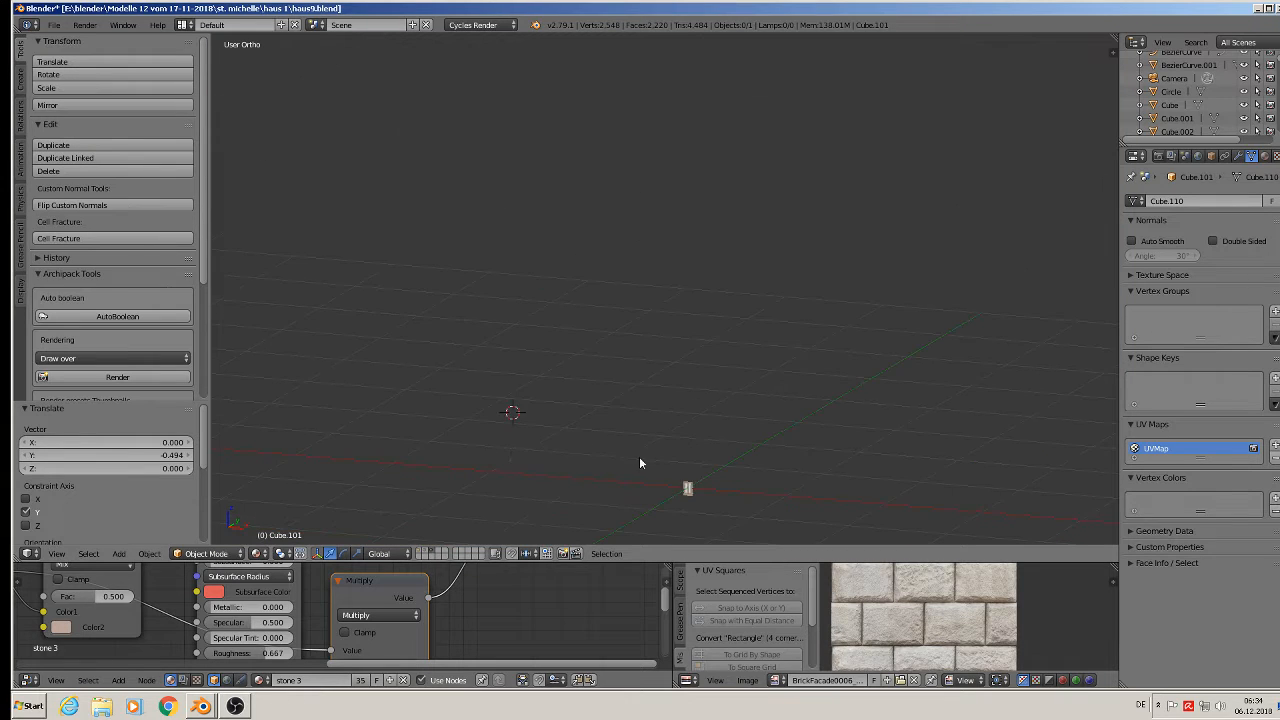
middle_click_drag(660, 458, 637, 334, "shift")
scroll(650, 342, "up", 9)
scroll(684, 400, "up", 5)
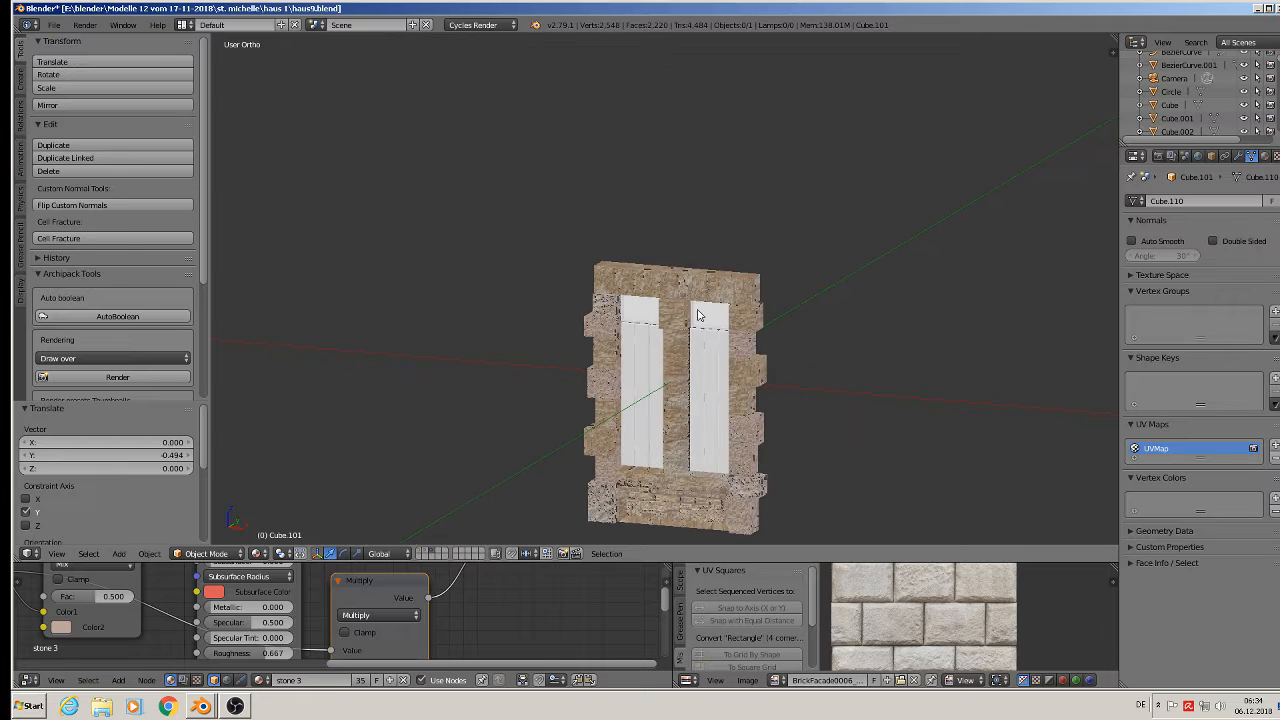
right_click(697, 293)
middle_click_drag(722, 398, 632, 284, "shift")
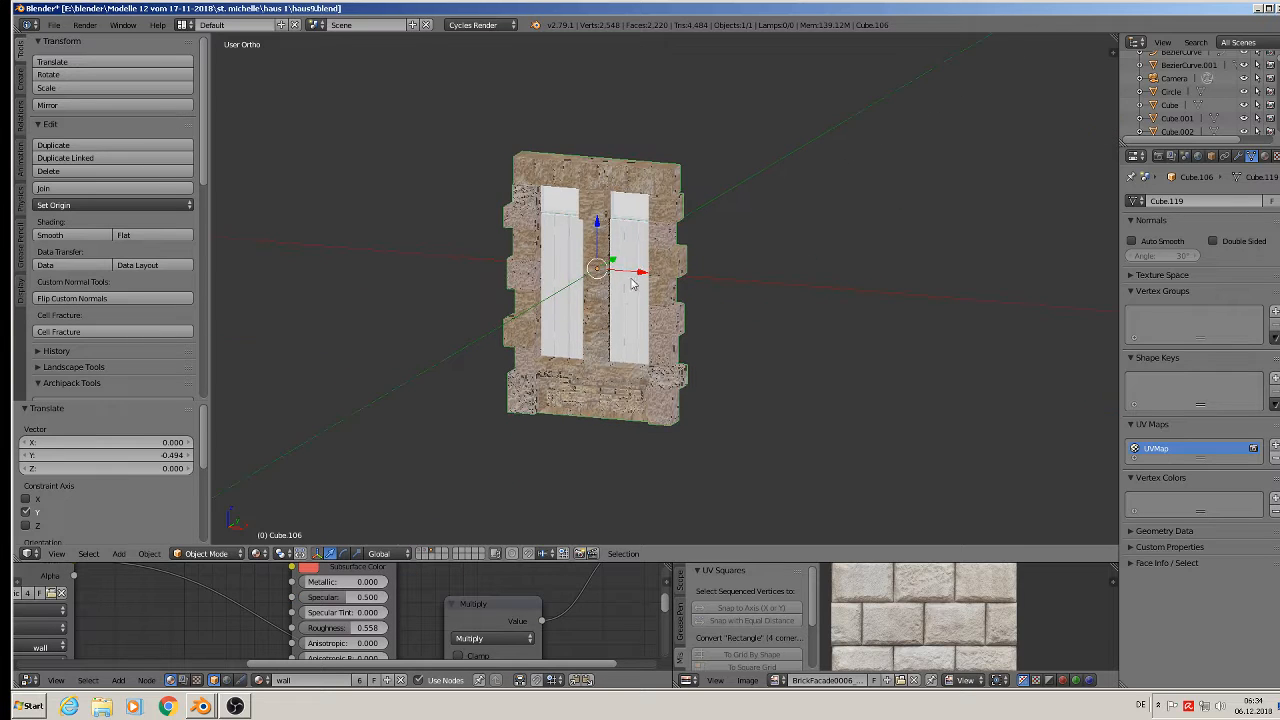
scroll(628, 332, "up", 2)
key("Tab")
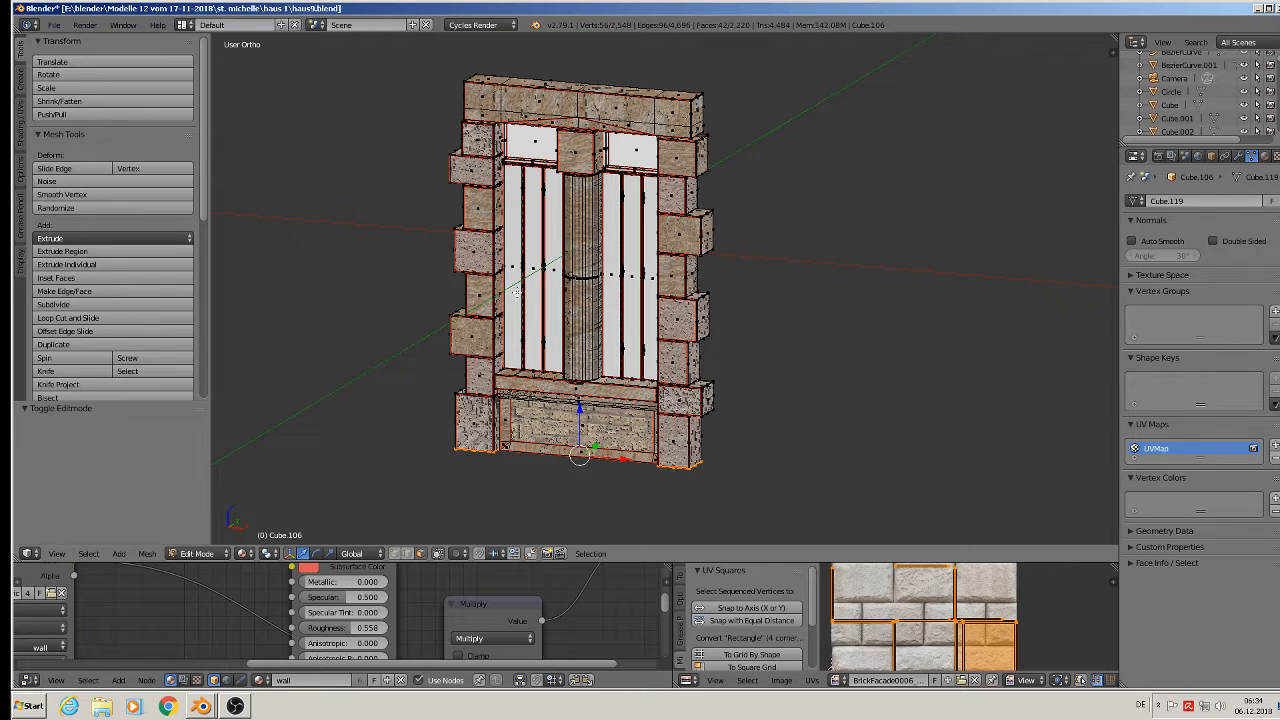
scroll(515, 293, "down", 3)
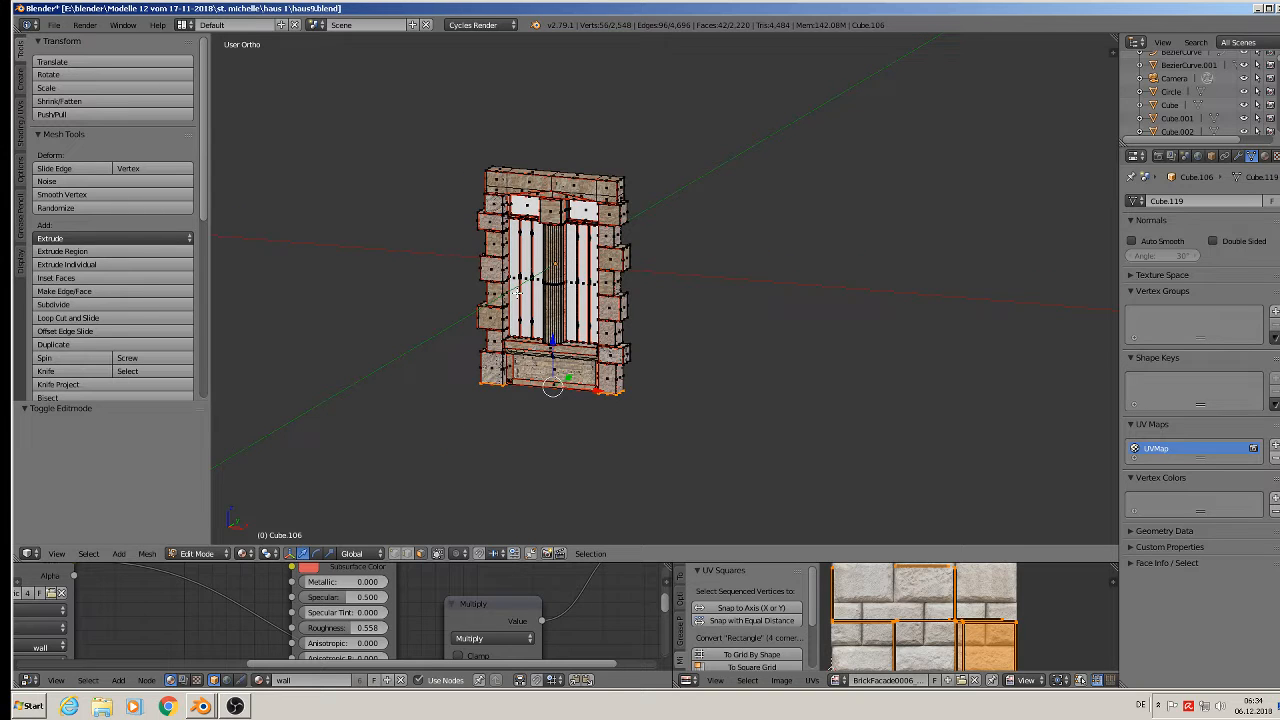
key("Tab")
scroll(515, 293, "down", 4)
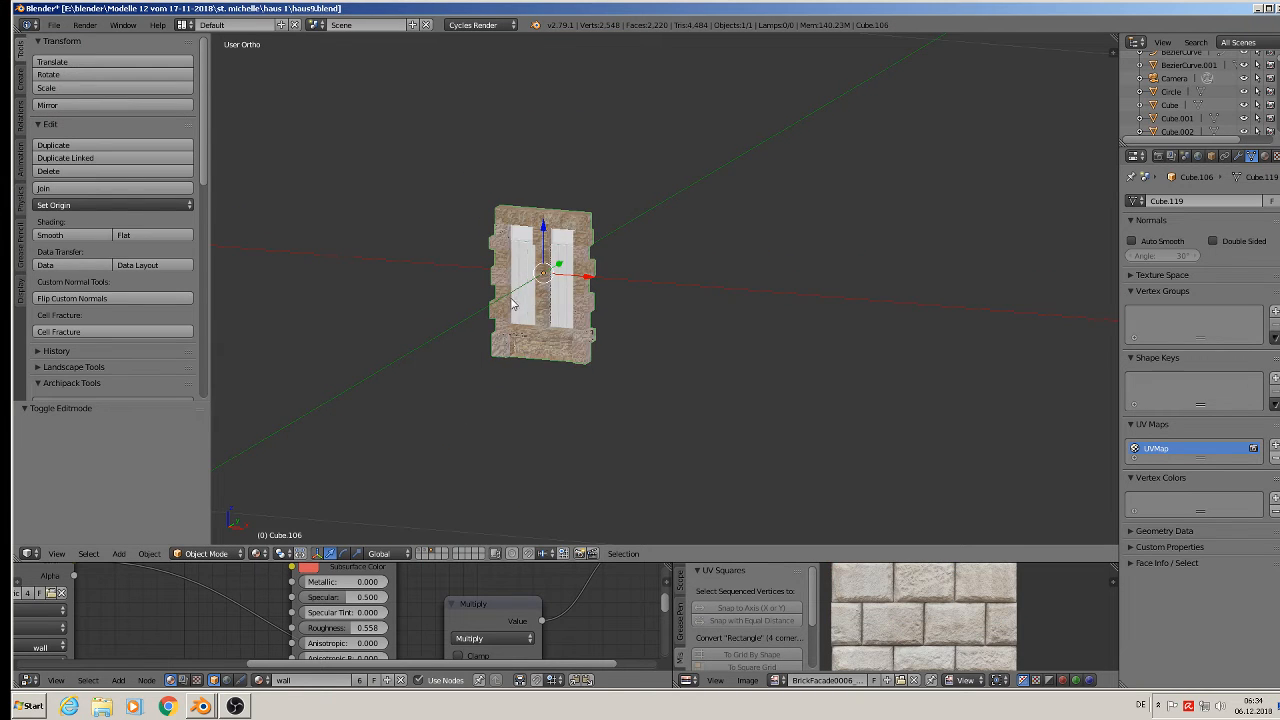
left_click(421, 553)
- Select both detached corner stone strips together with the downpipe and the front roof gutter pieces
scroll(454, 366, "down", 5)
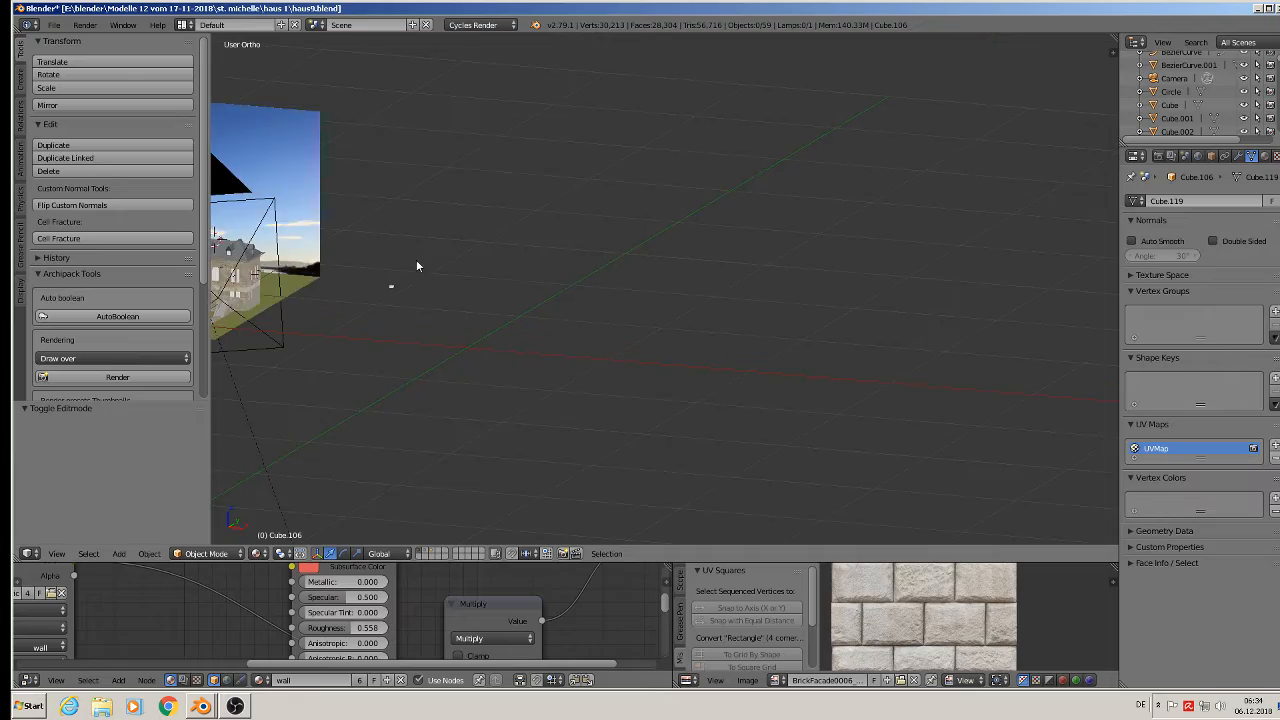
middle_click_drag(416, 259, 834, 240, "shift")
scroll(738, 236, "up", 5)
scroll(550, 275, "up", 3)
middle_click_drag(543, 273, 845, 170, "shift")
scroll(738, 229, "up", 3)
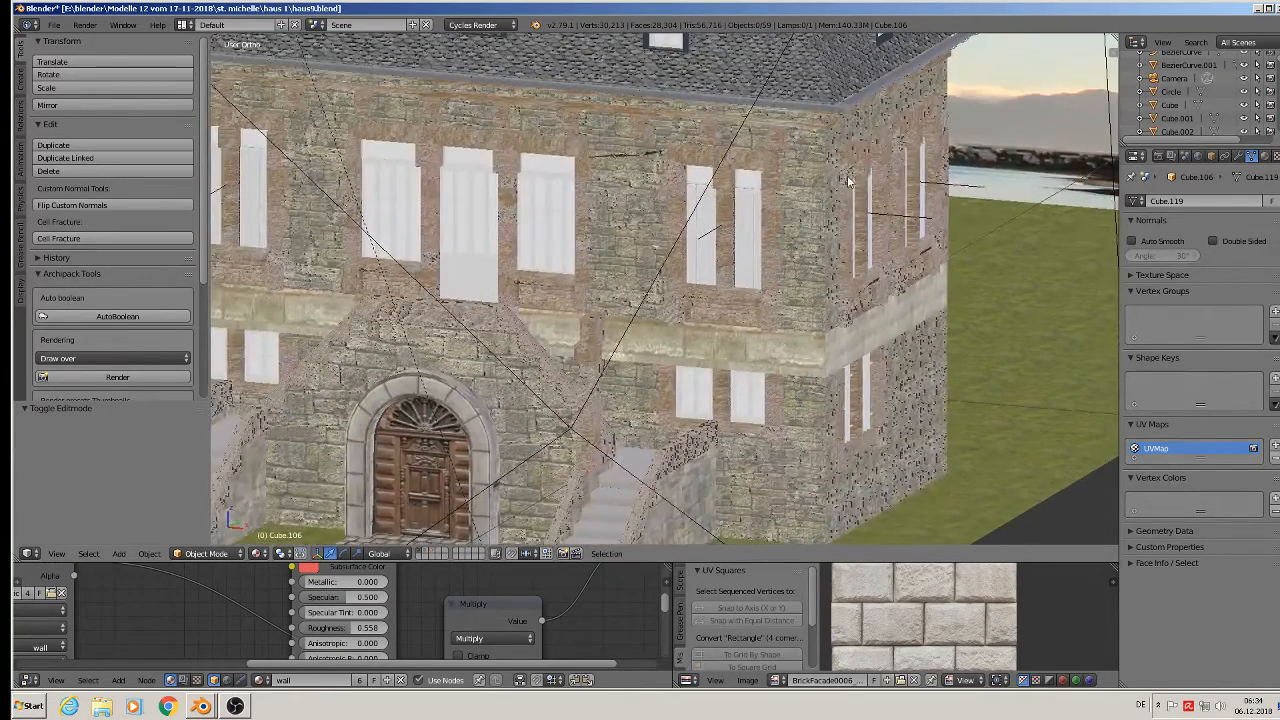
scroll(833, 202, "down", 3)
scroll(476, 258, "down", 3)
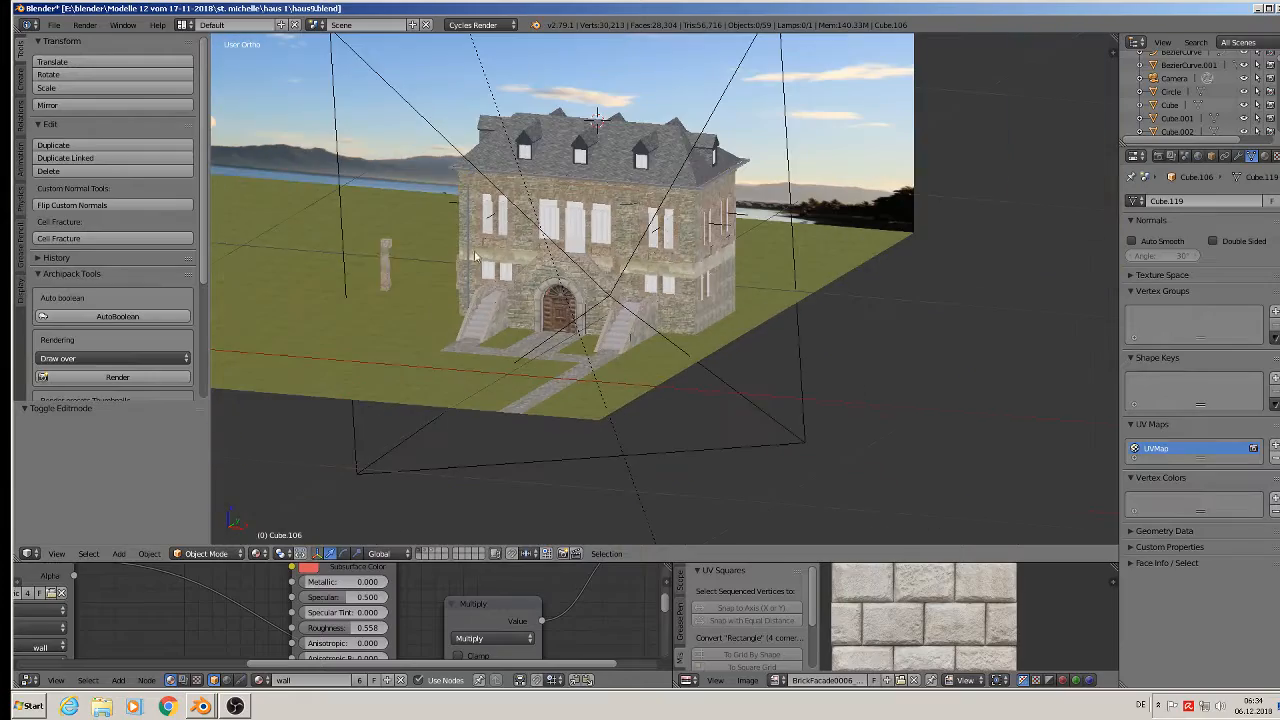
right_click(383, 267)
right_click(620, 275)
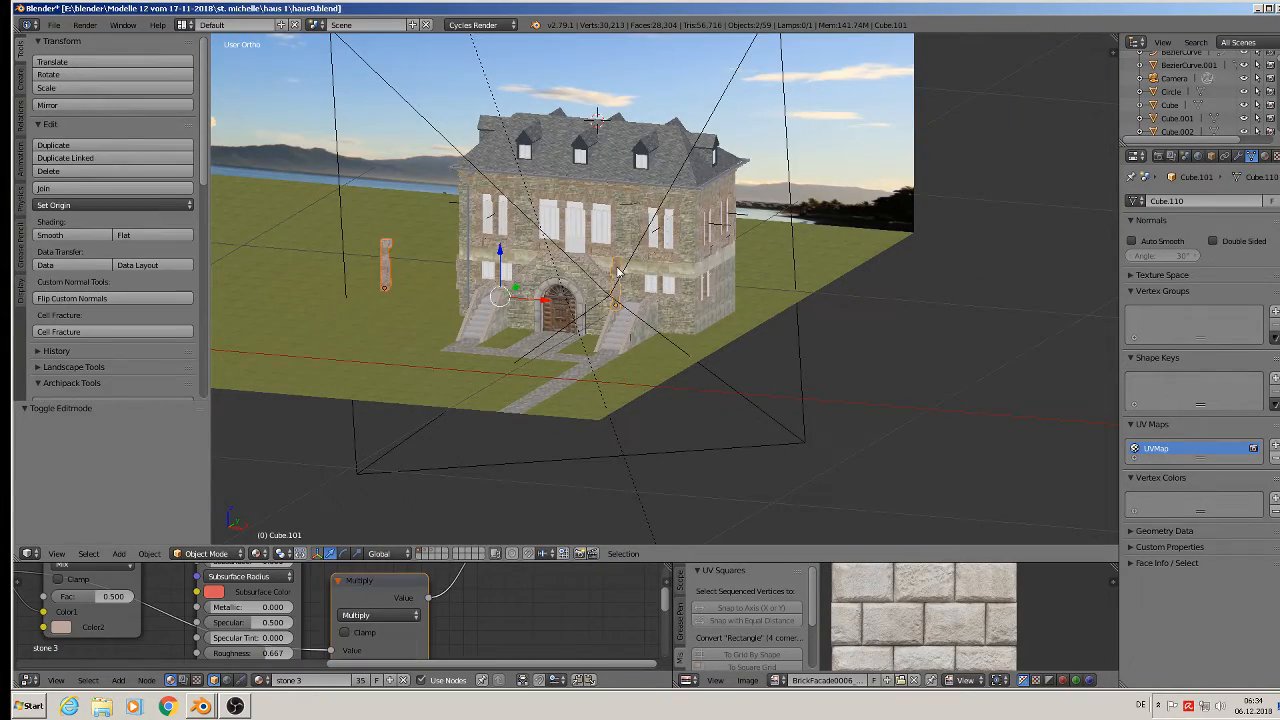
scroll(620, 275, "up", 6)
middle_click_drag(327, 114, 628, 159, "shift")
scroll(628, 159, "up", 6)
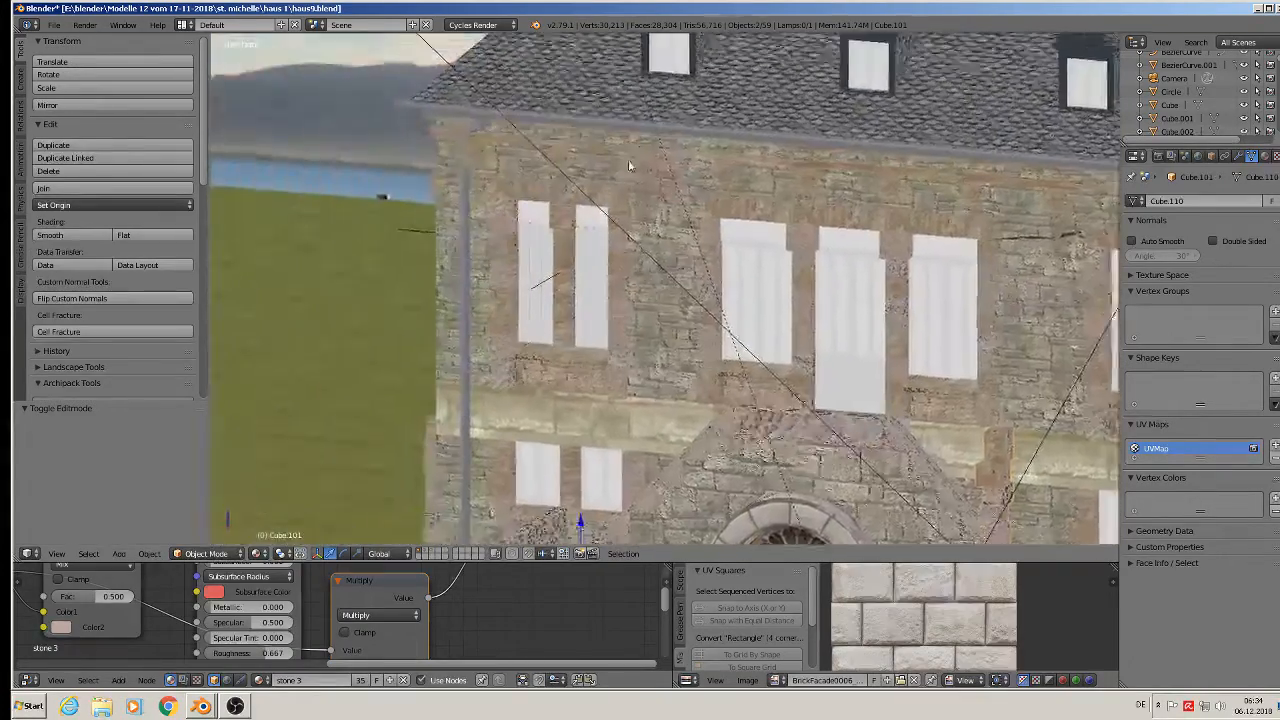
right_click(480, 147, "shift")
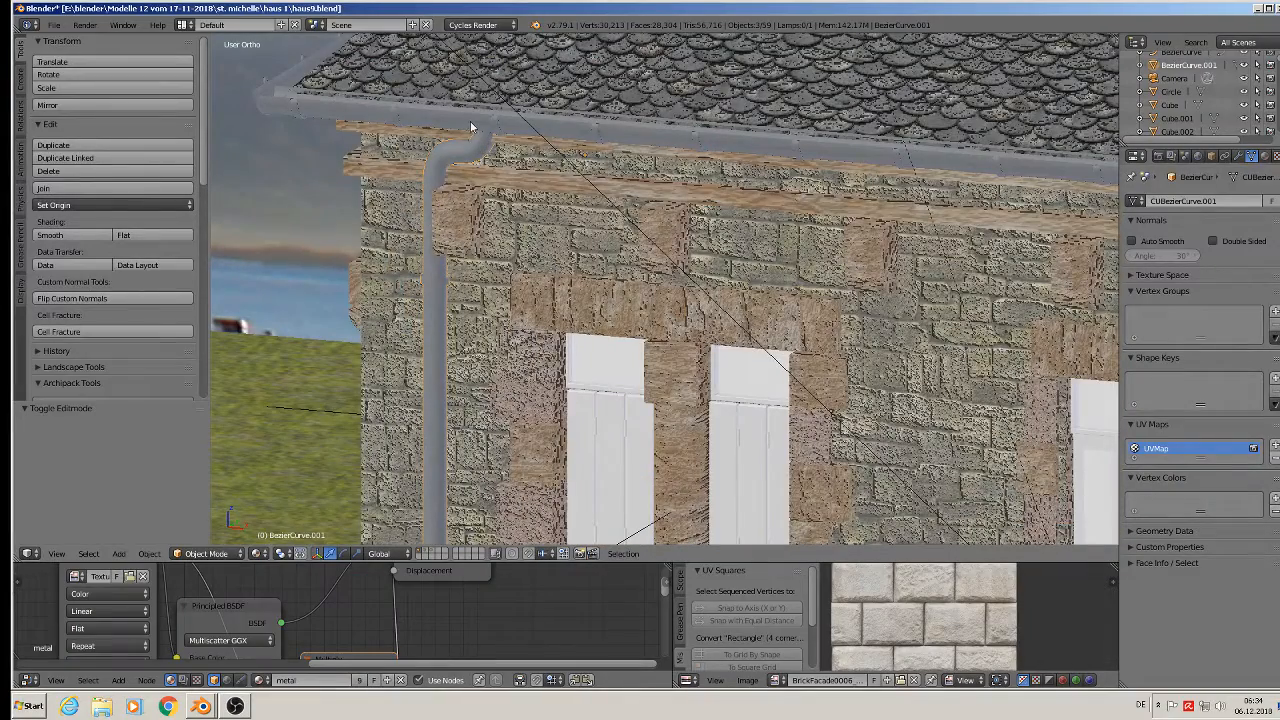
right_click(493, 127, "shift")
right_click(494, 127, "shift")
scroll(500, 130, "down", 10)
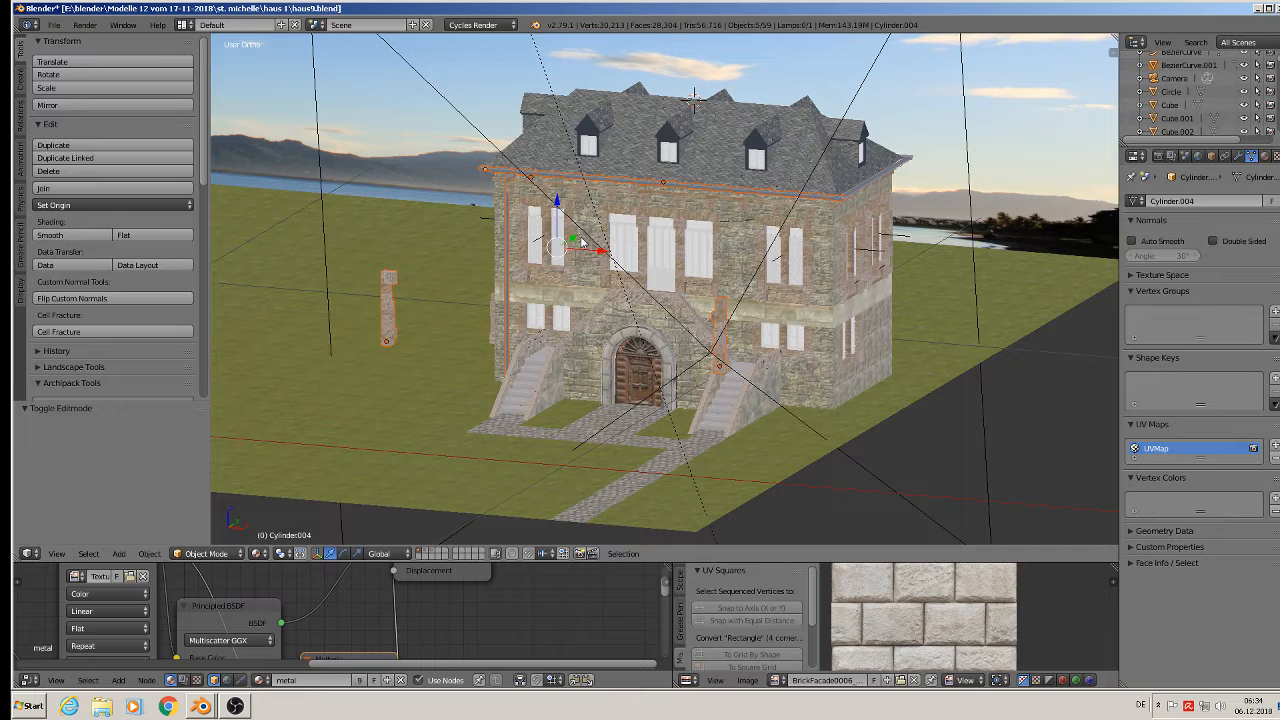
- Move the selected strips, gutter and downpipe -0.476 along X beside the house and copy them to the buffer
left_click_drag(602, 250, 325, 198)
middle_click_drag(424, 236, 688, 261, "shift")
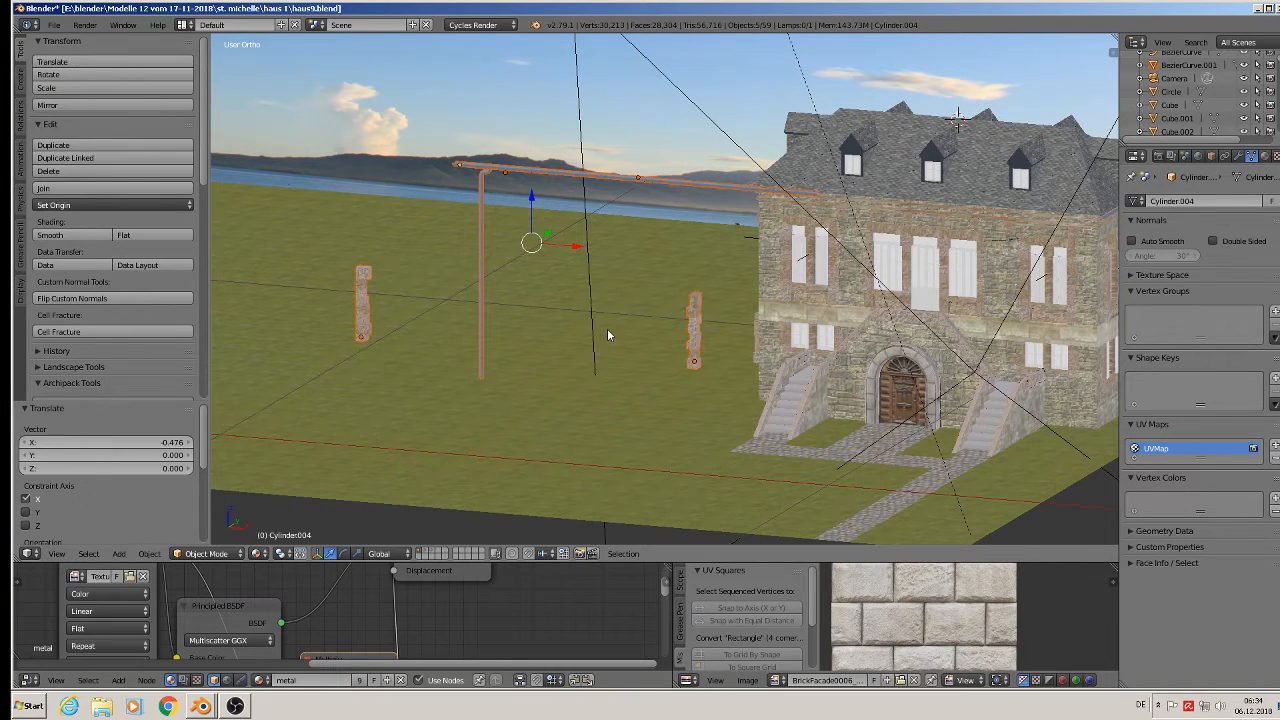
key("ctrl+c")
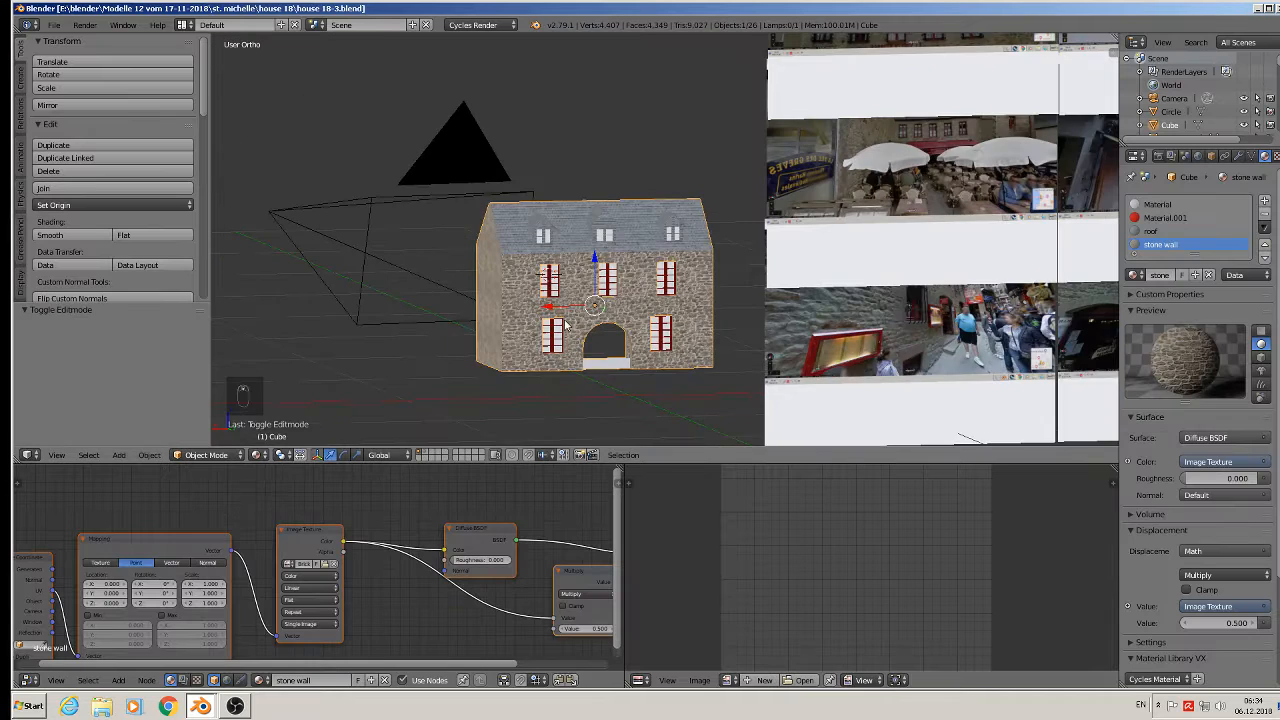
- Paste the copied parts into house 18-3.blend and move them to the facade, 3.082 along X, back along Y and 0.767 up along Z
key("ctrl+v")
scroll(573, 308, "down", 3)
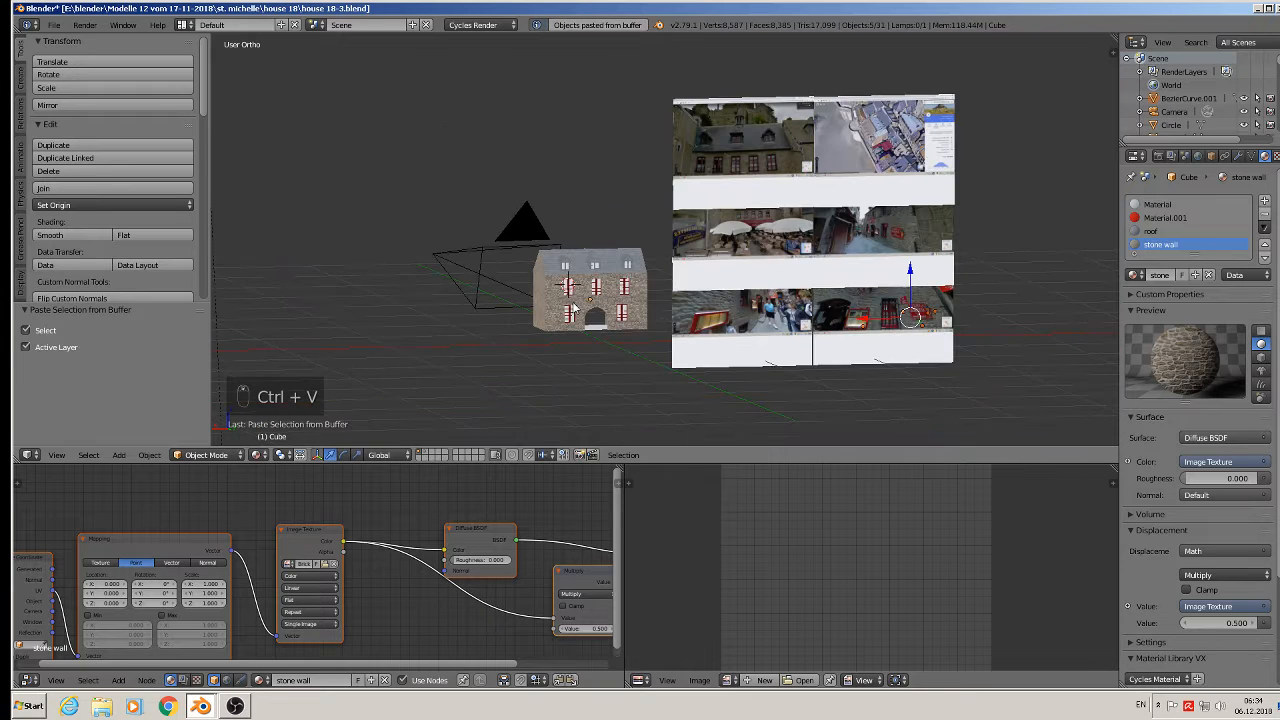
left_click_drag(880, 320, 540, 328)
middle_click_drag(544, 343, 480, 362)
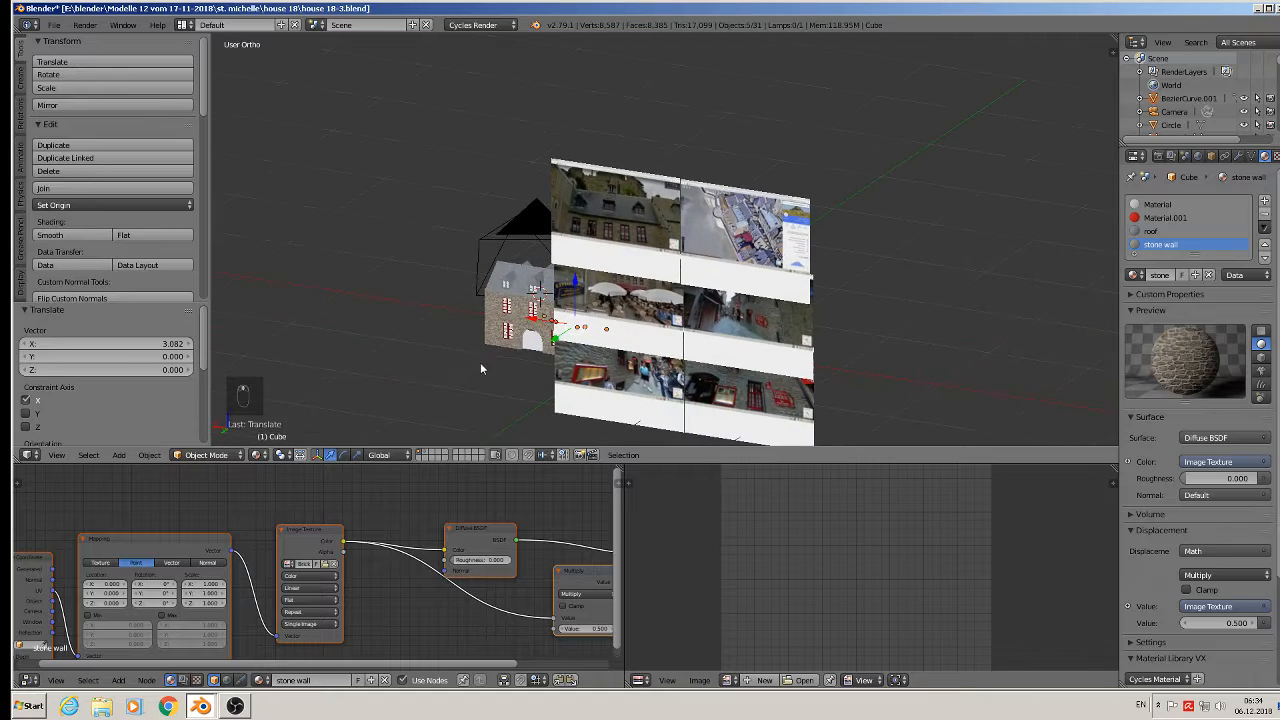
left_click_drag(556, 338, 473, 259)
scroll(484, 282, "up", 3)
middle_click_drag(486, 282, 632, 293)
scroll(556, 317, "up", 3)
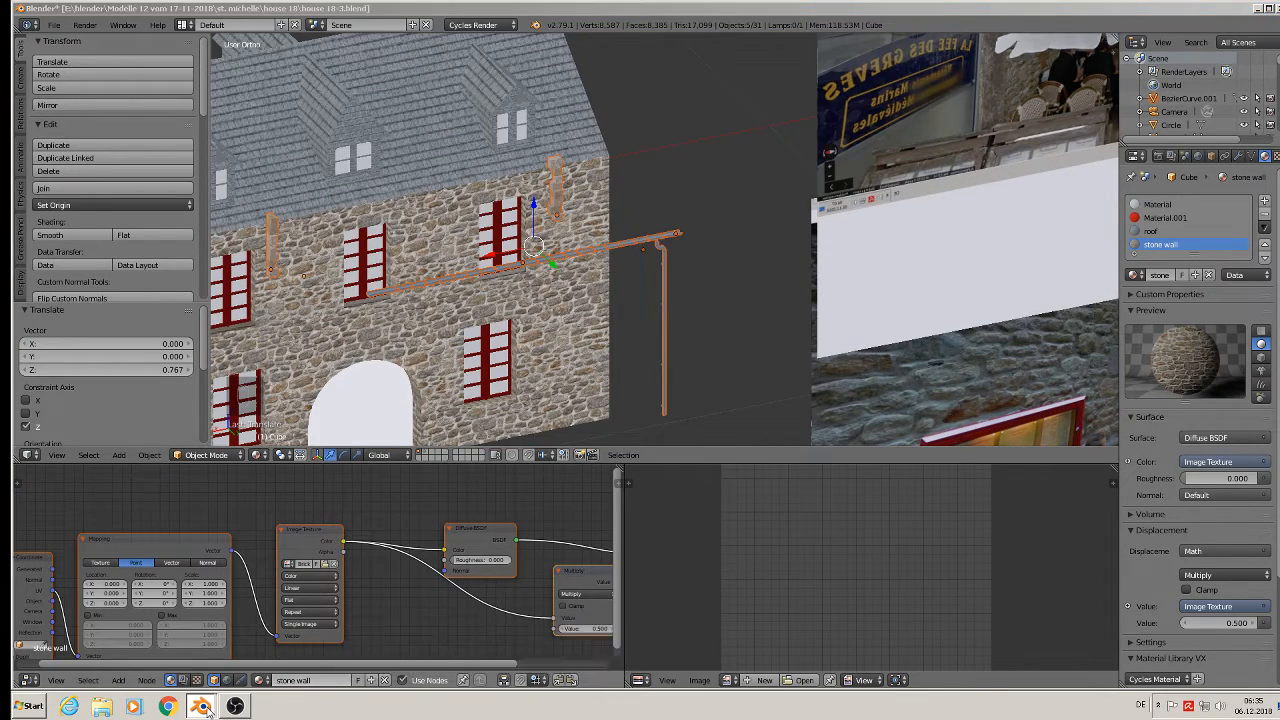
- Quit the haus9.blend instance without saving its changes, and save house 18-3.blend with the pasted parts
left_click(270, 685)
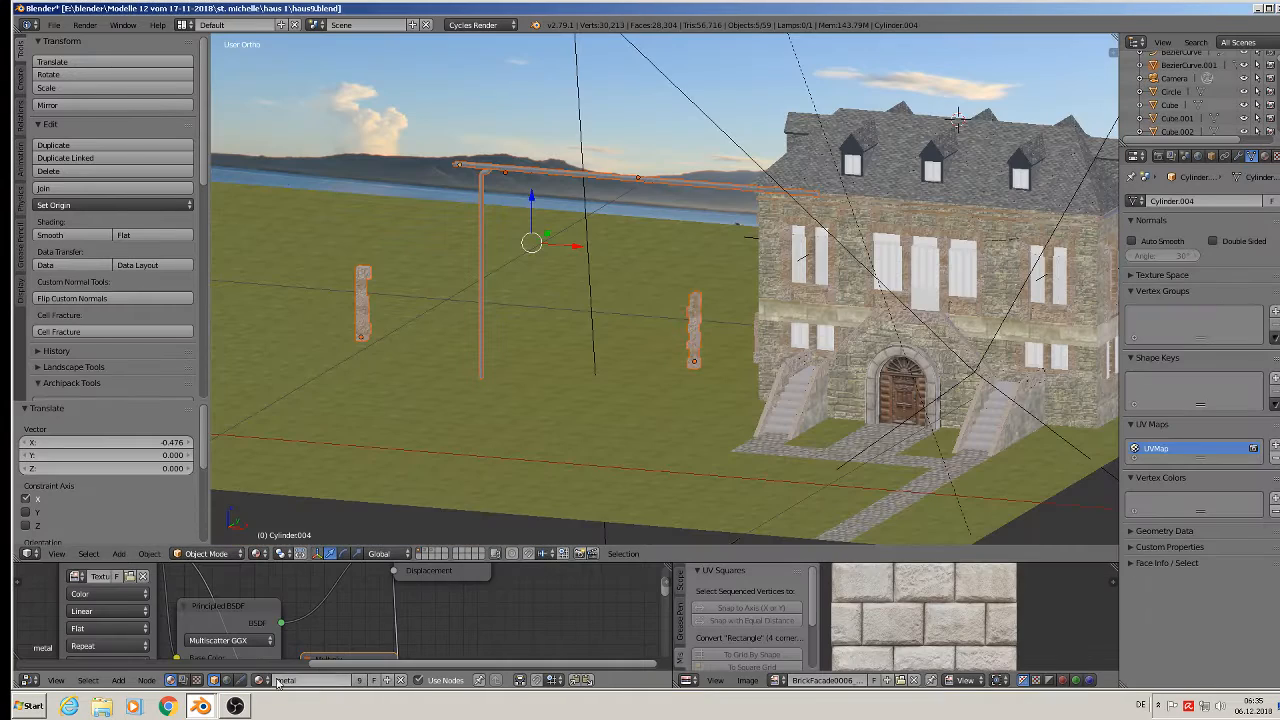
left_click(1276, 8)
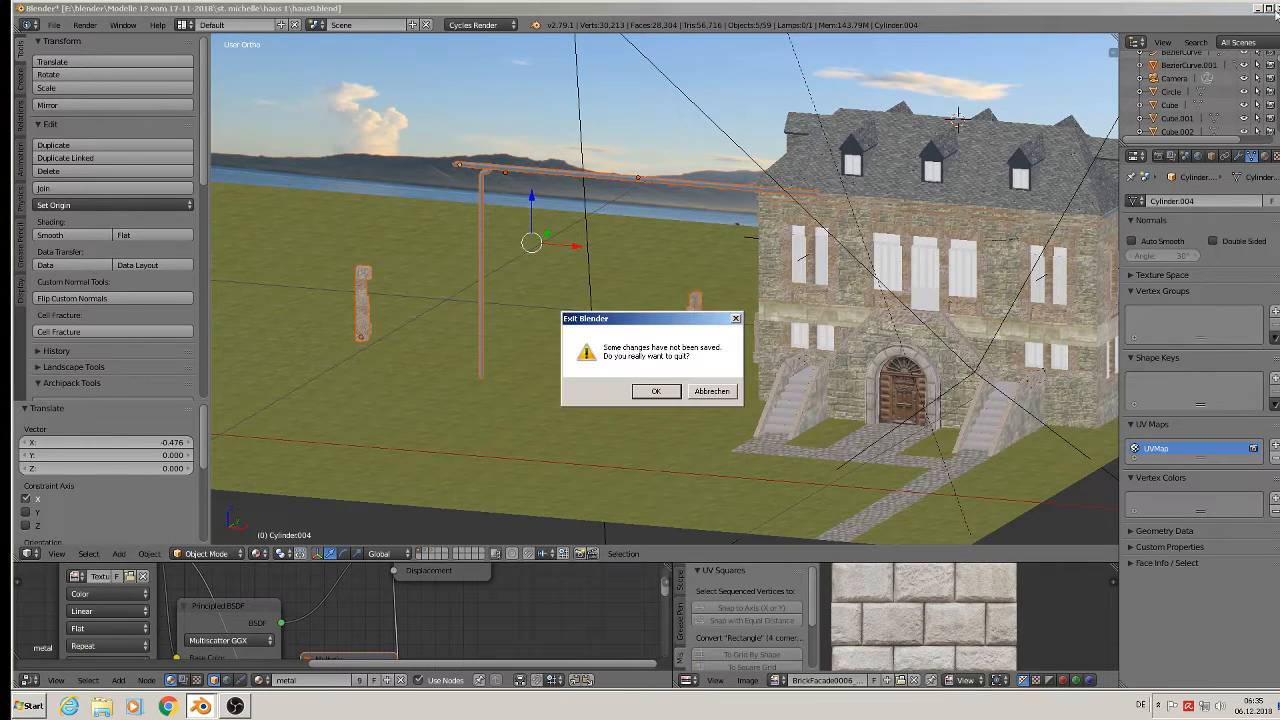
left_click(655, 392)
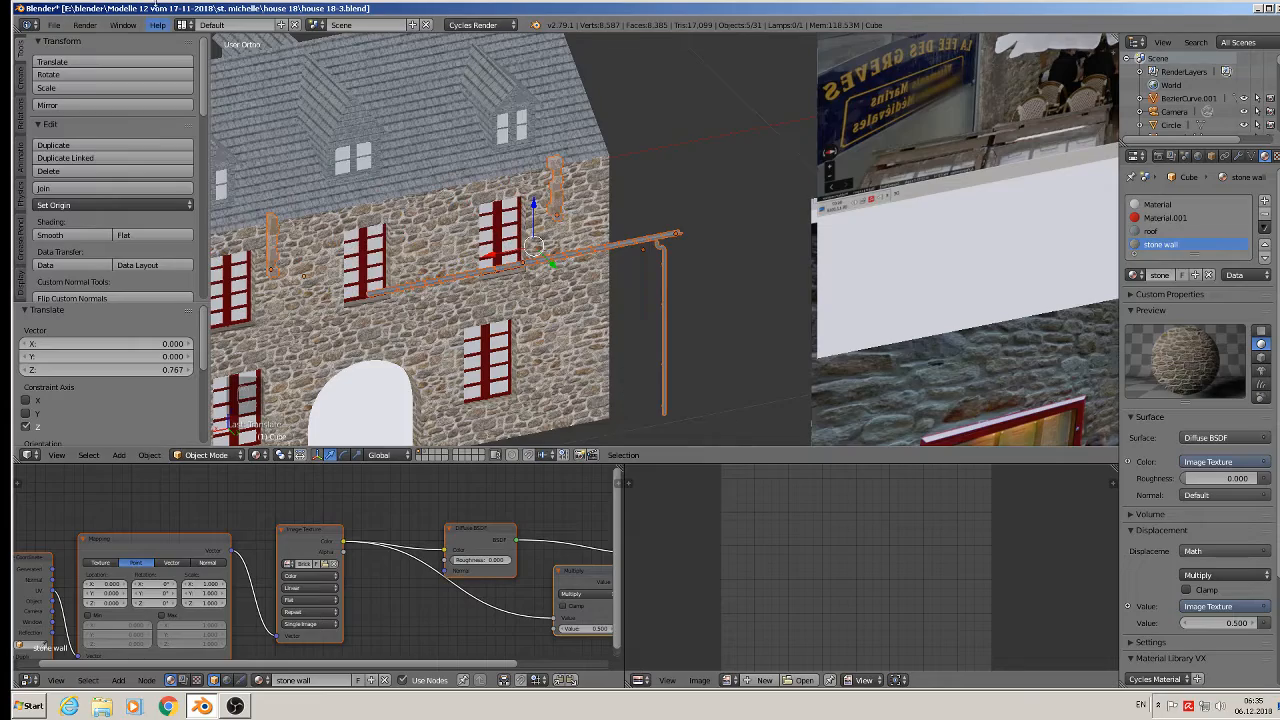
left_click(54, 24)
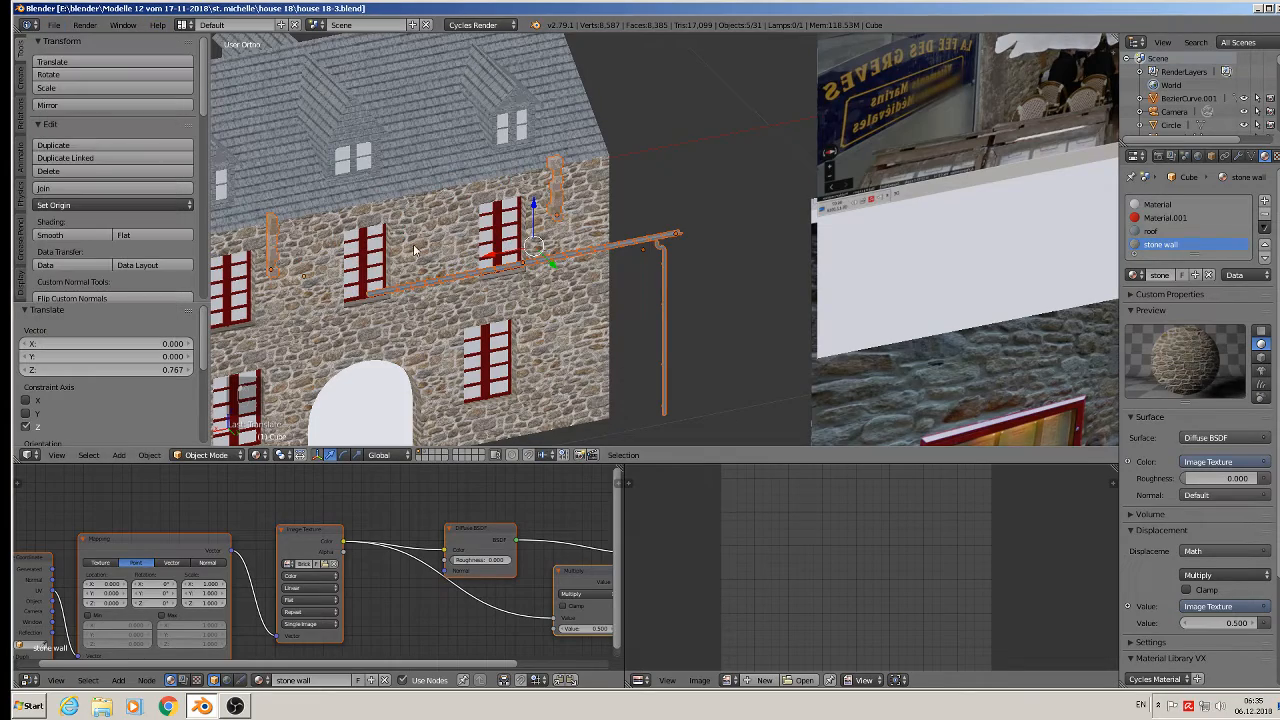
- Duplicate the first corner stone strip and move the copy -0.249 along Z to the level of the upper-floor windows
scroll(492, 259, "up", 4)
right_click(445, 185)
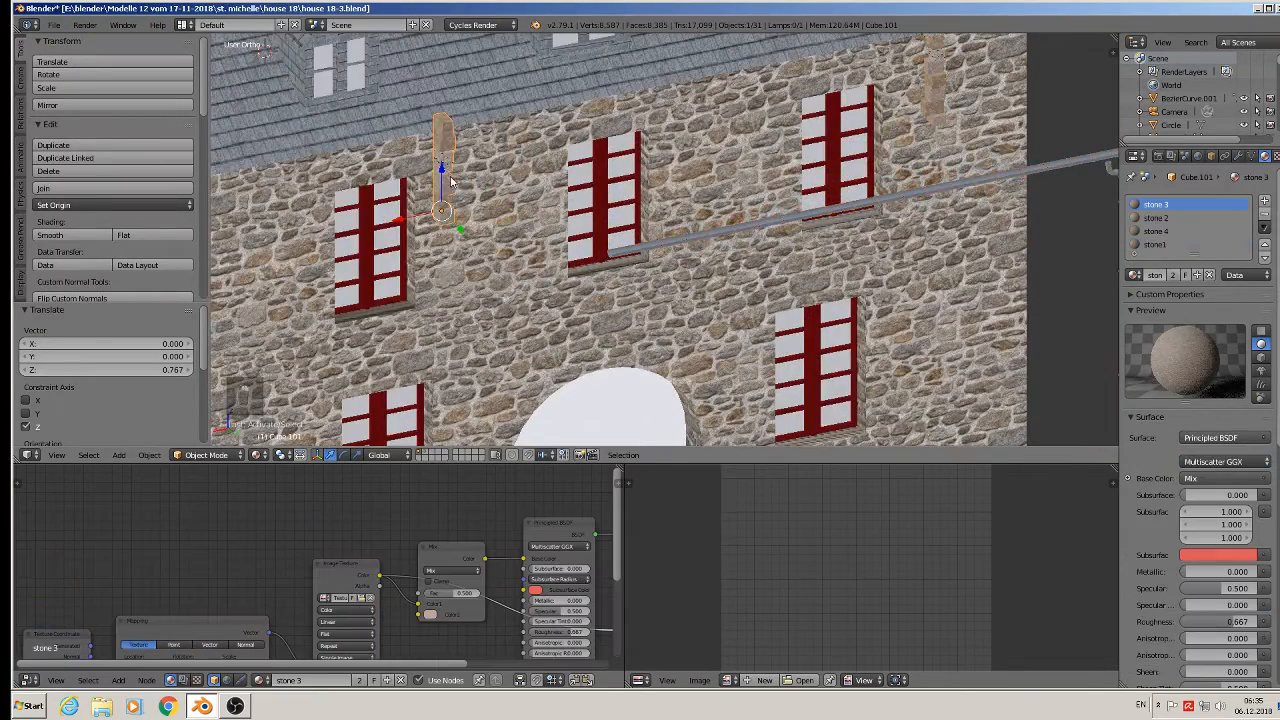
middle_click_drag(452, 182, 410, 161)
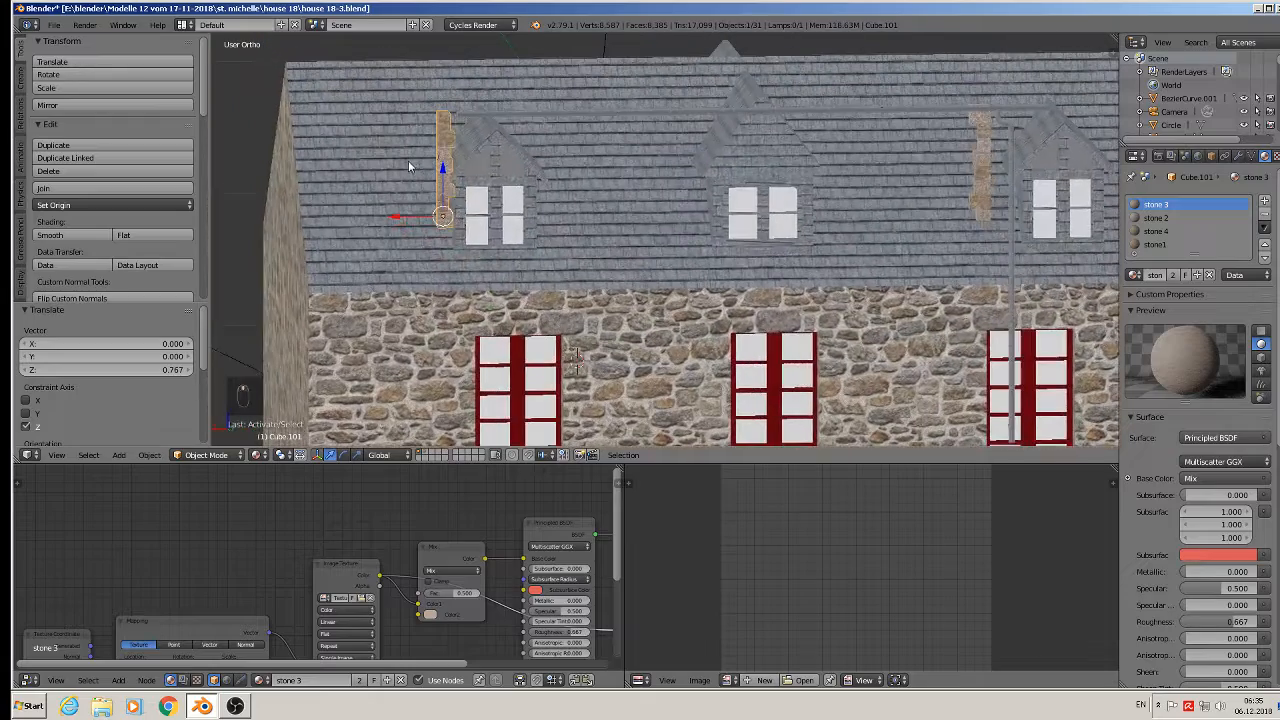
middle_click_drag(505, 241, 468, 184)
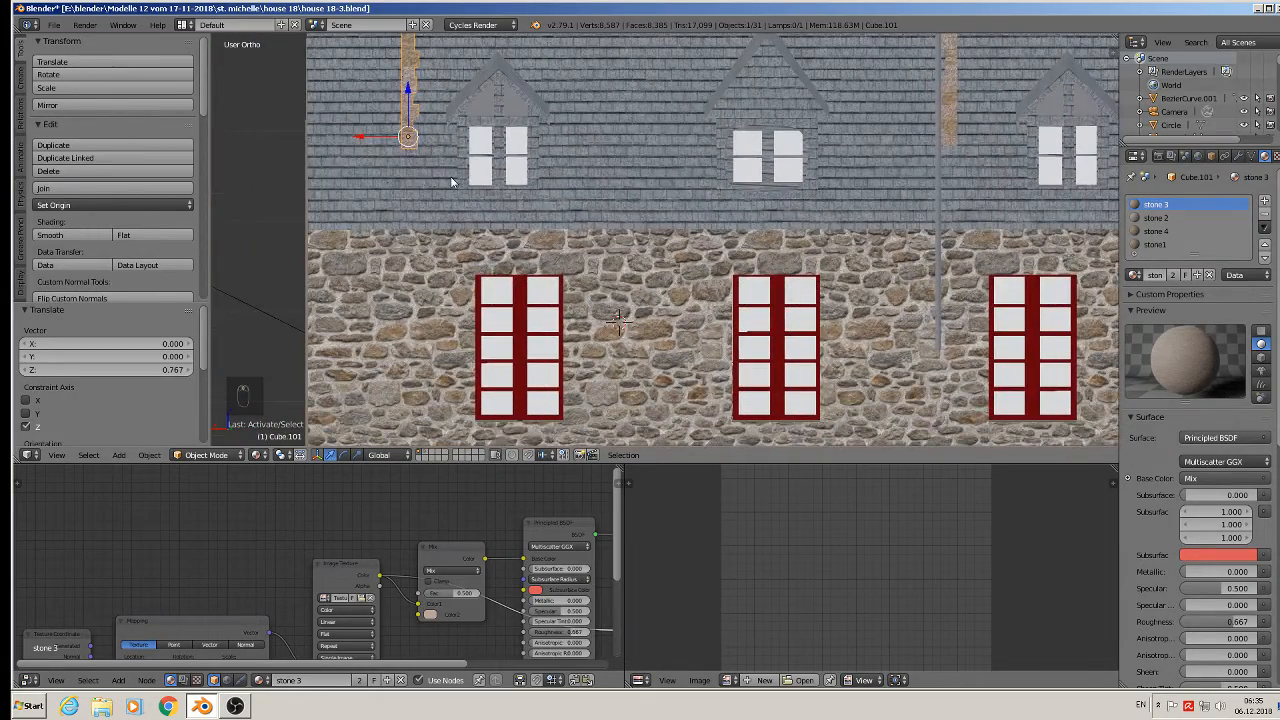
key("shift+d")
key("z")
left_click(438, 347)
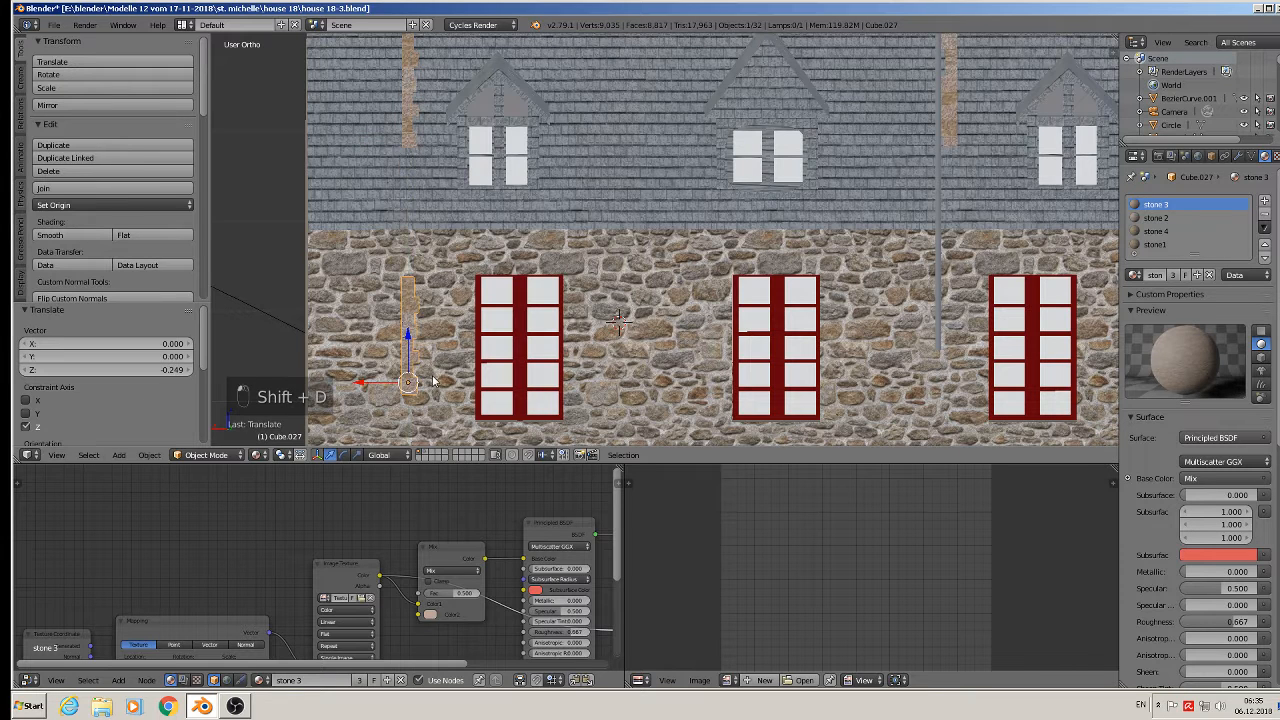
- Fit the copied strip to the right edge of the first upper window, scaling it up to window height and lowering it 0.021
left_click_drag(396, 384, 571, 357)
key("s")
left_click(698, 448)
key("s")
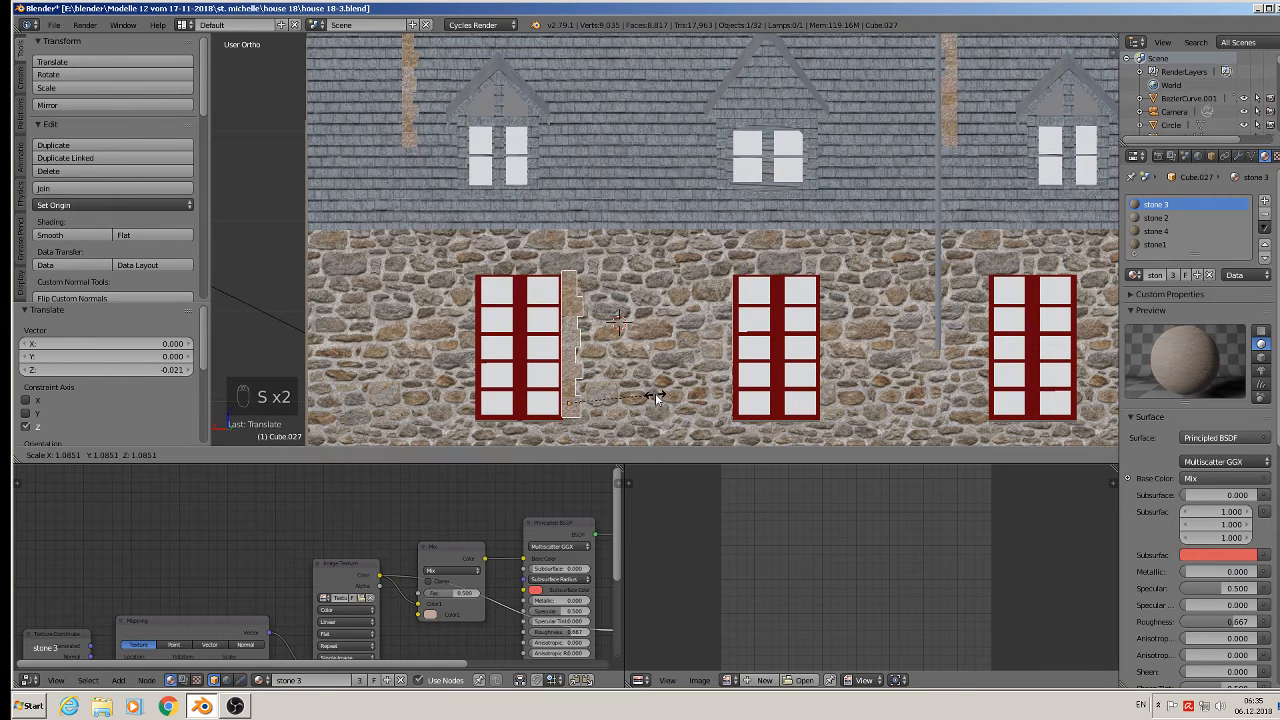
left_click(596, 352)
left_click_drag(571, 353, 573, 364)
- Move the scaled stone strip -0.411 along Y onto the facade beside the first upper window
middle_click_drag(573, 364, 829, 321)
left_click_drag(787, 356, 502, 225)
scroll(502, 225, "up", 4)
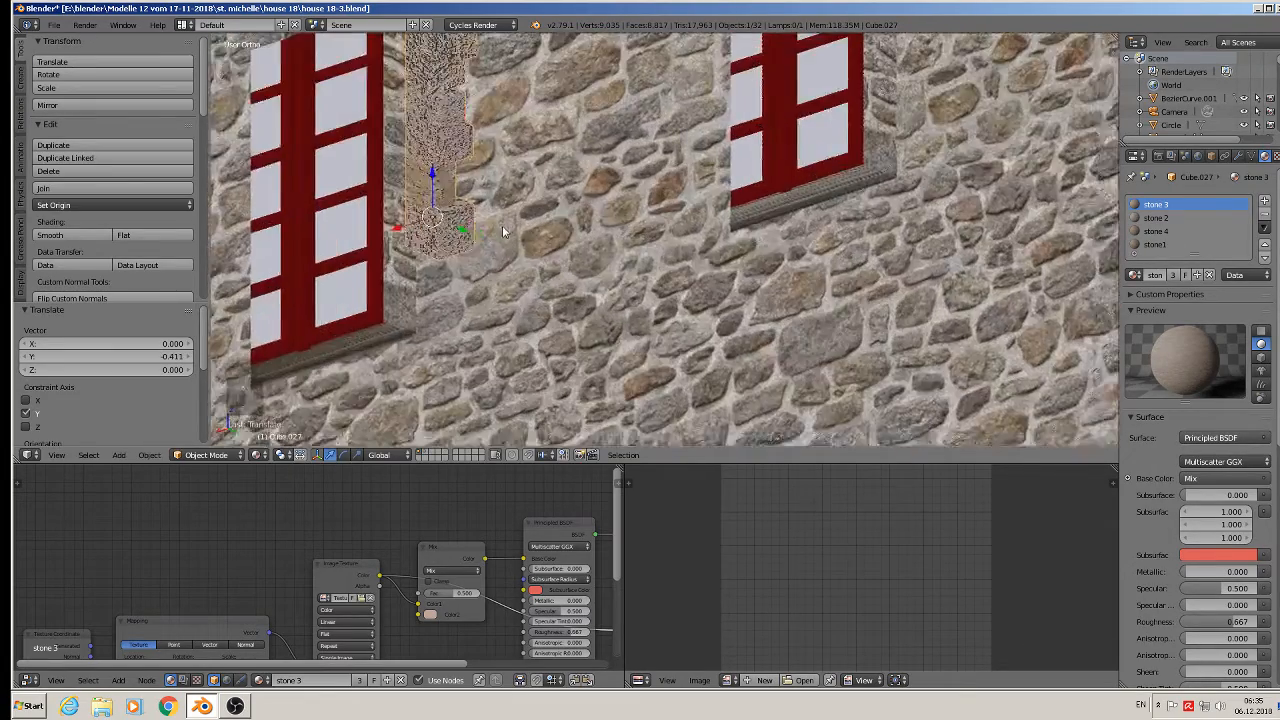
middle_click_drag(502, 225, 551, 306)
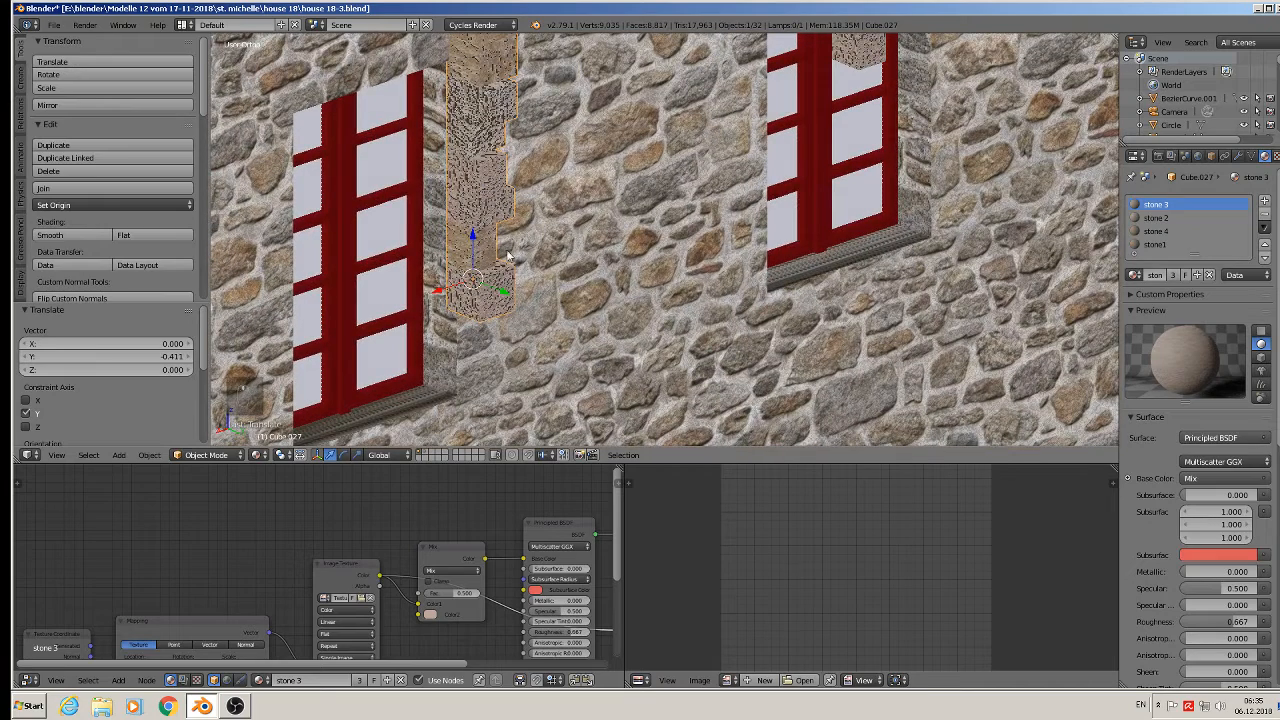
key("r")
key("y")
key("9")
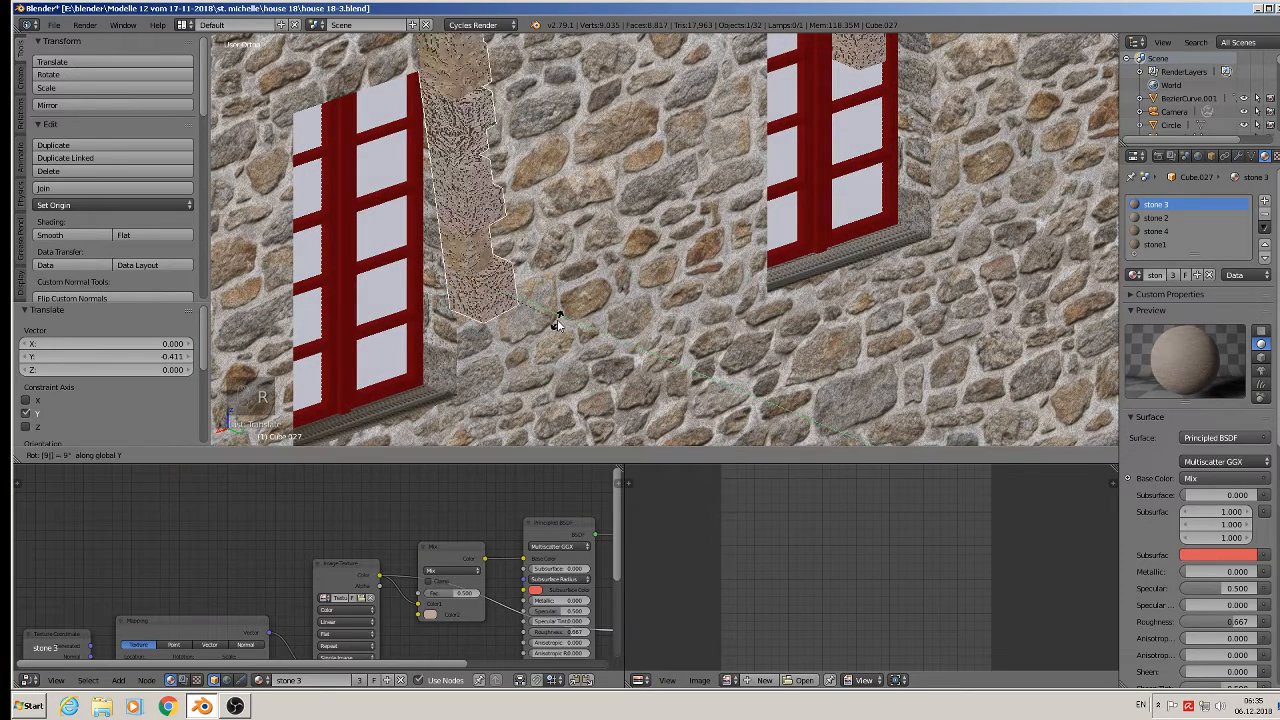
key("0")
key("Escape")
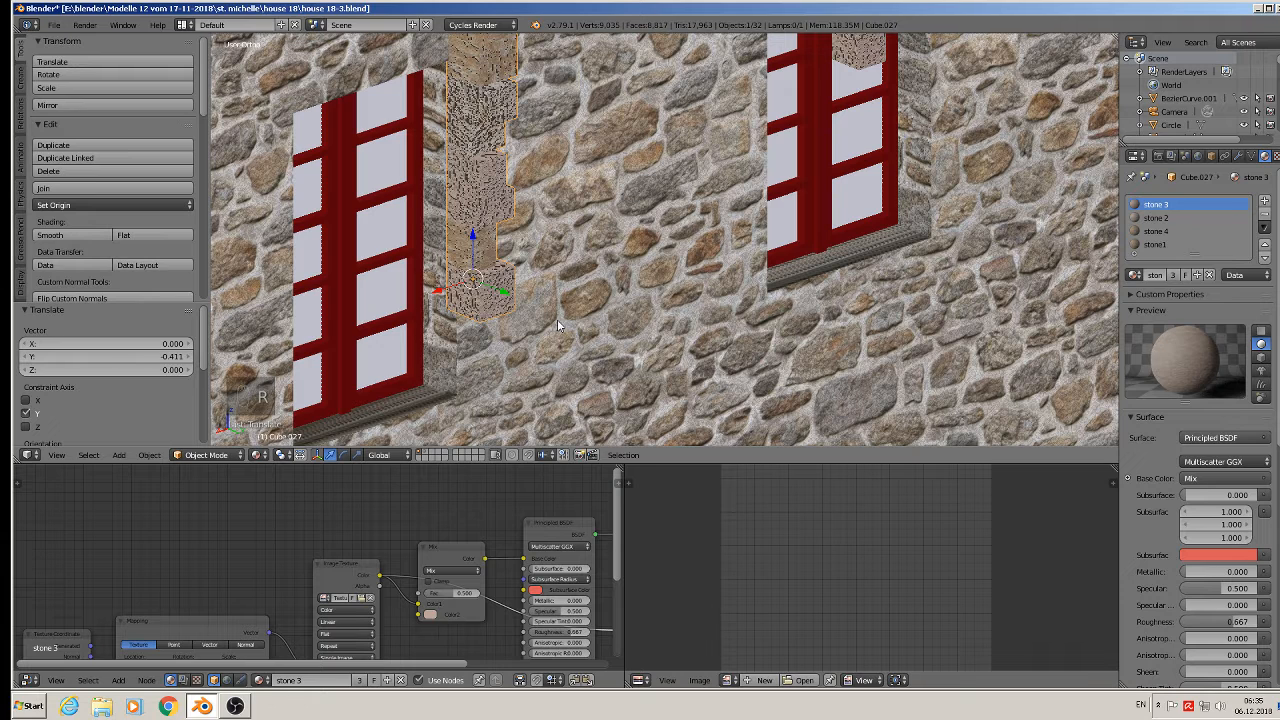
key("KP_Enter")
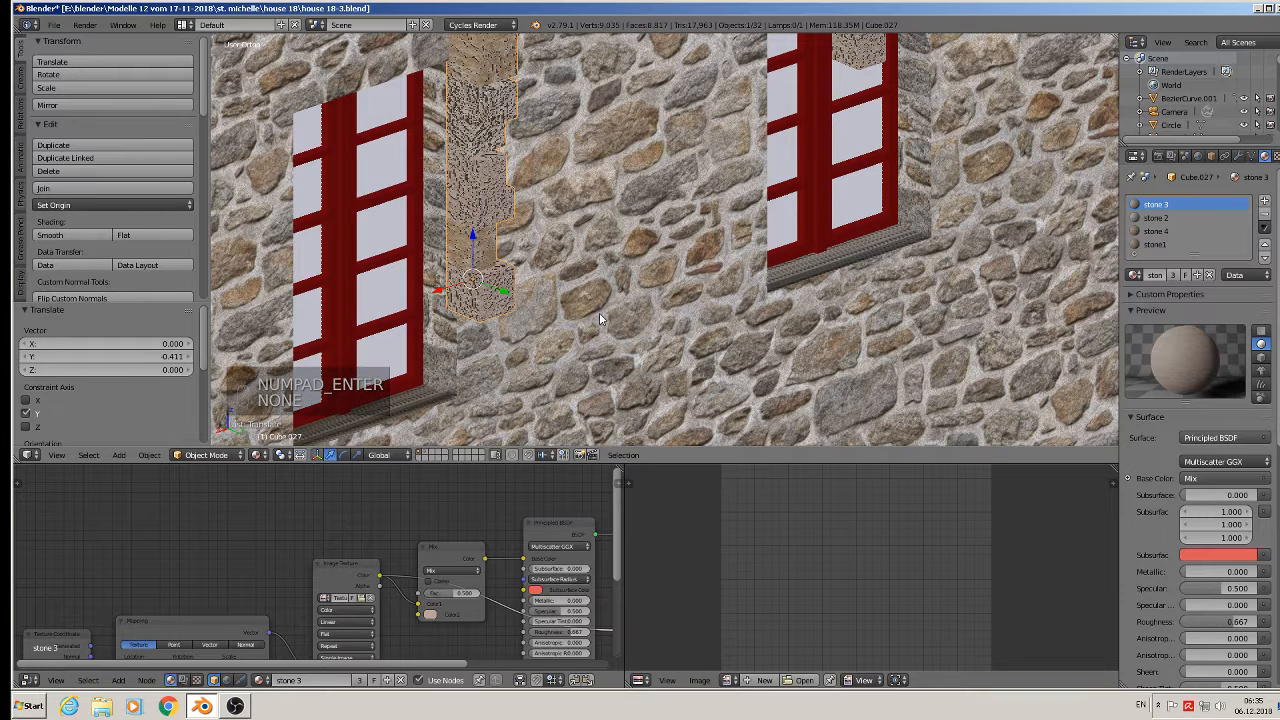
key("r")
key("y")
key("9")
key("0")
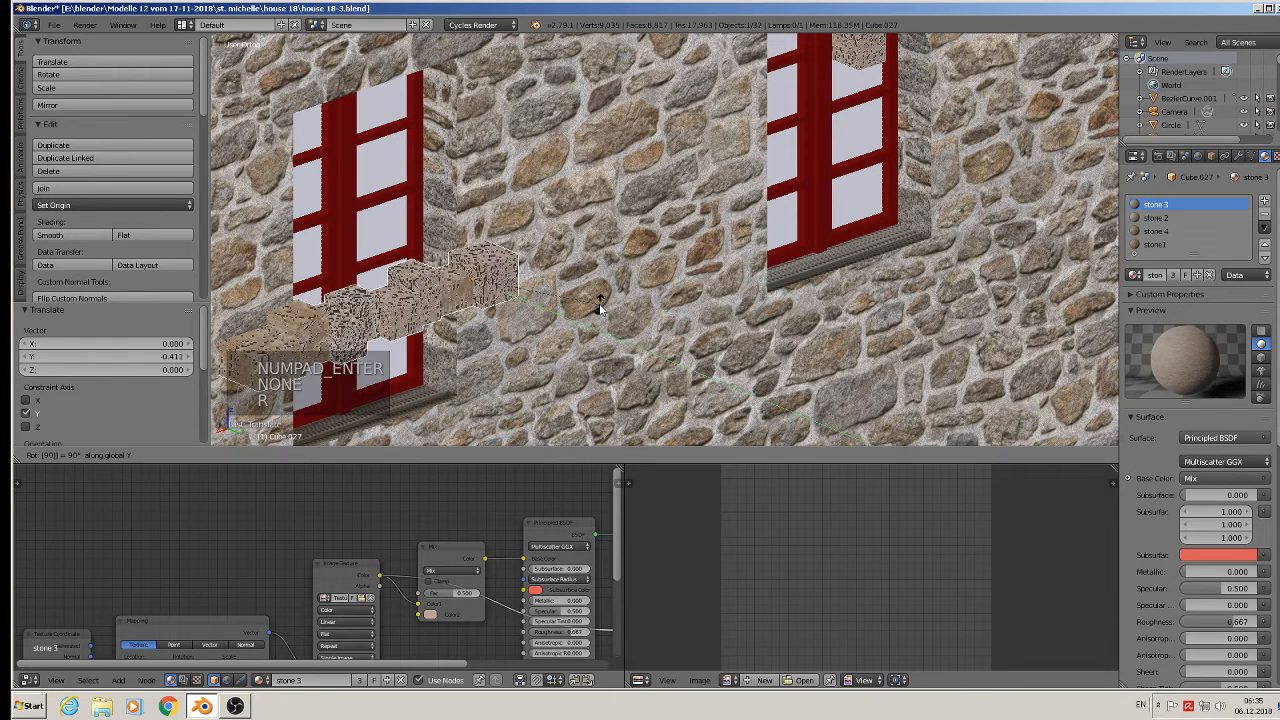
key("Escape")
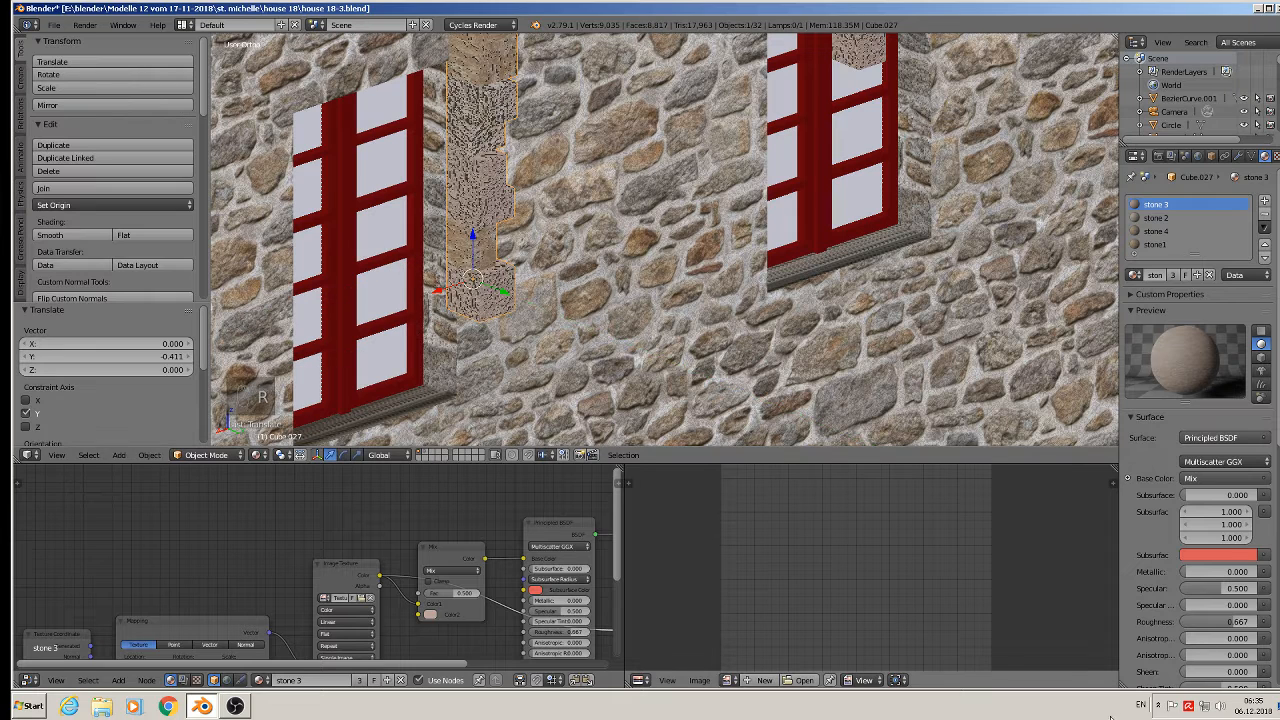
- Switch the keyboard language to German and rotate the stone strip 90° about the Z axis
left_click(1139, 706)
left_click(1190, 681)
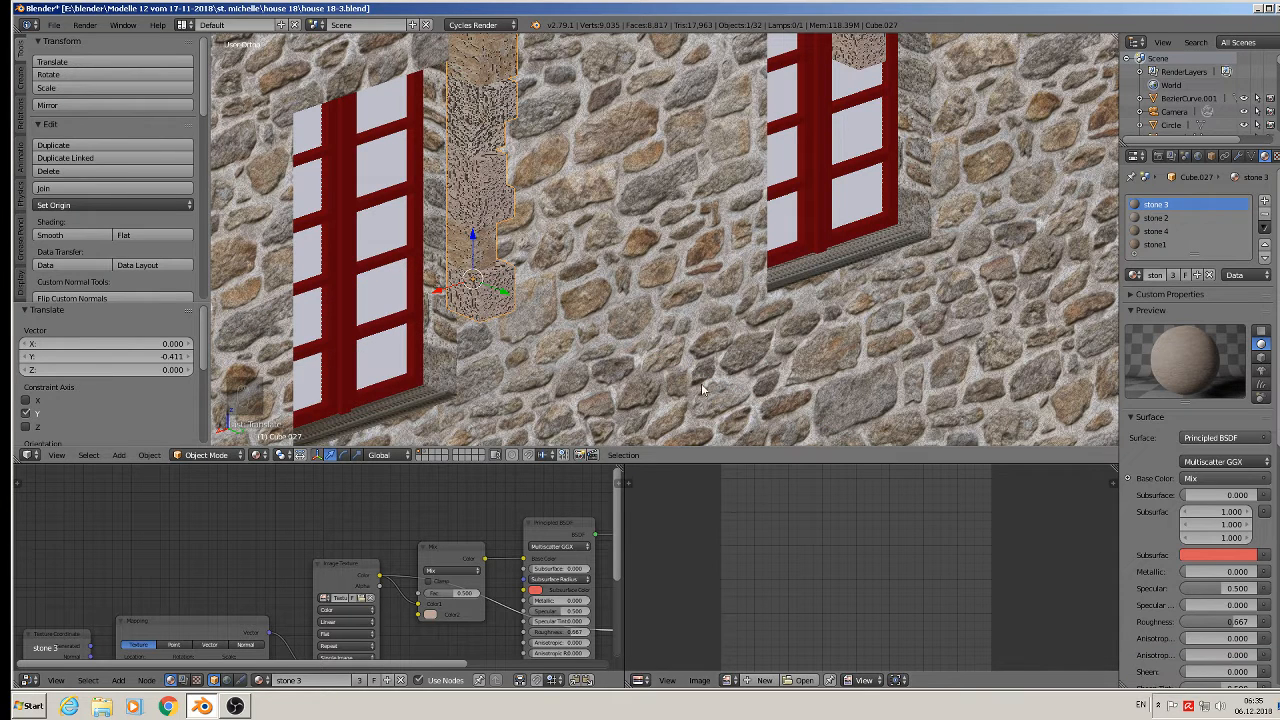
type("r90")
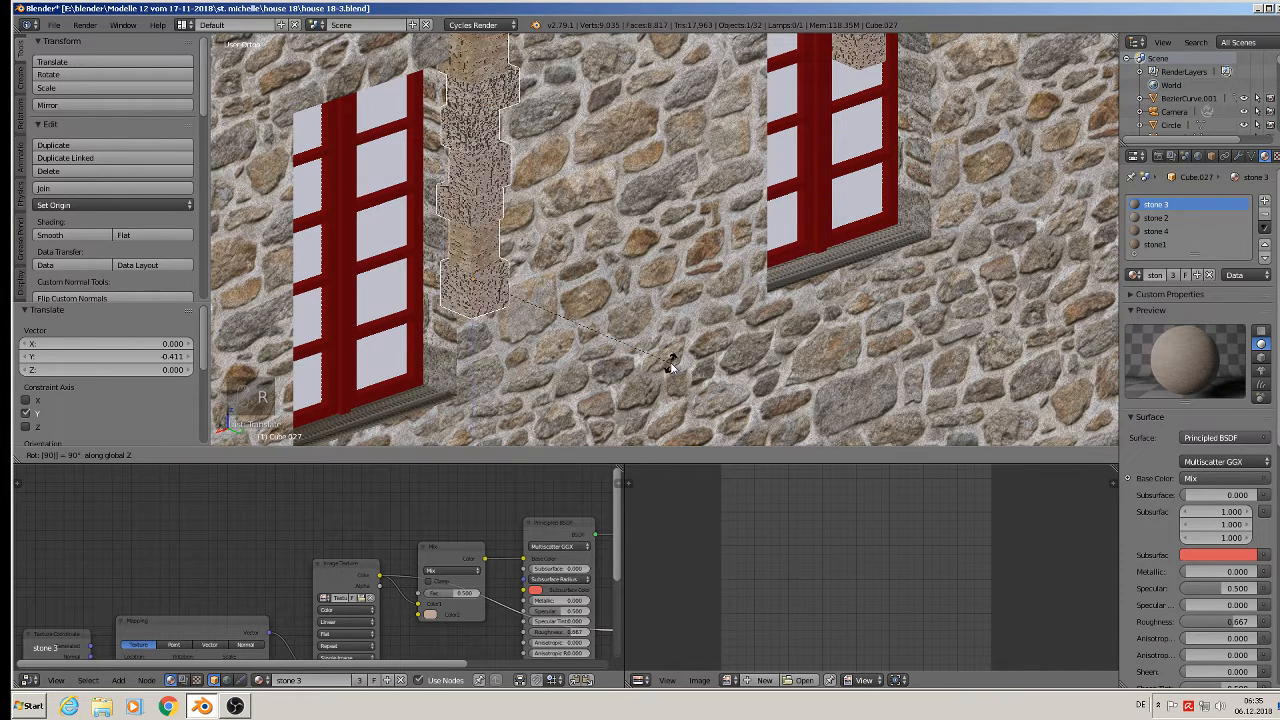
key("Return")
- Set the rotated strip against the window edge by moving it -0.013 along Y, -0.038 along Z and -0.003 along X
key("g")
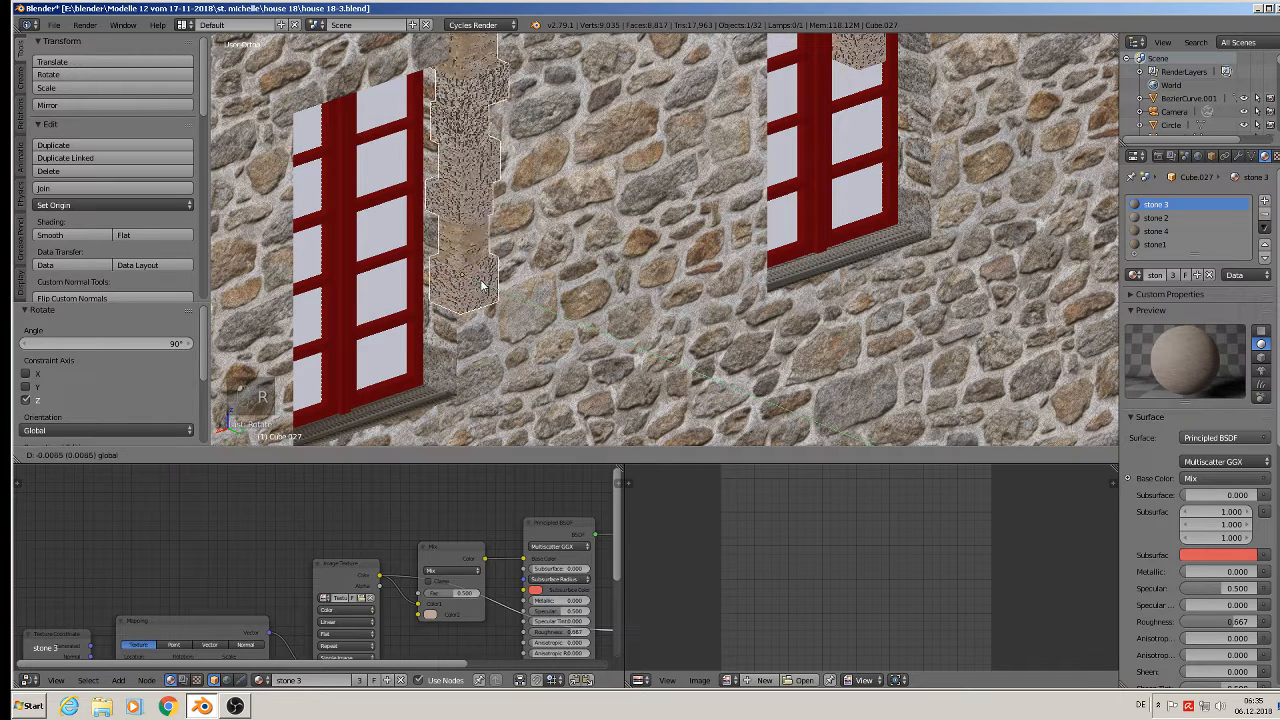
left_click(476, 277)
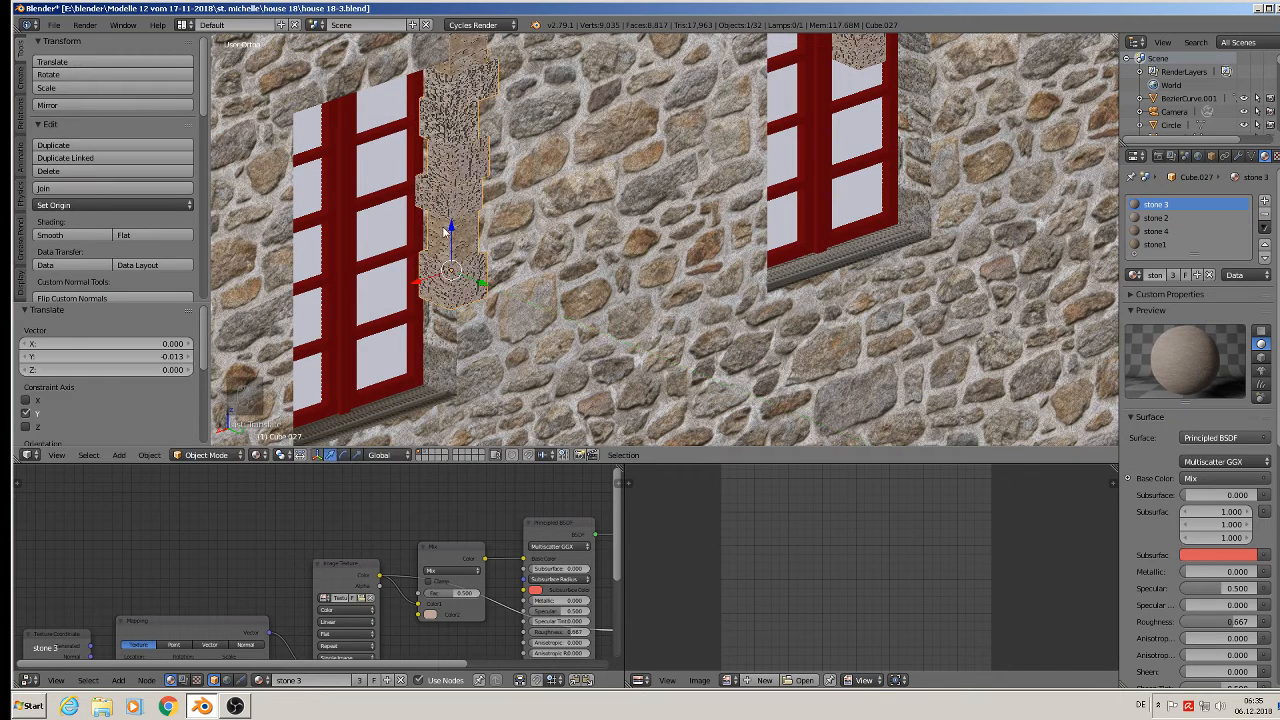
key("g")
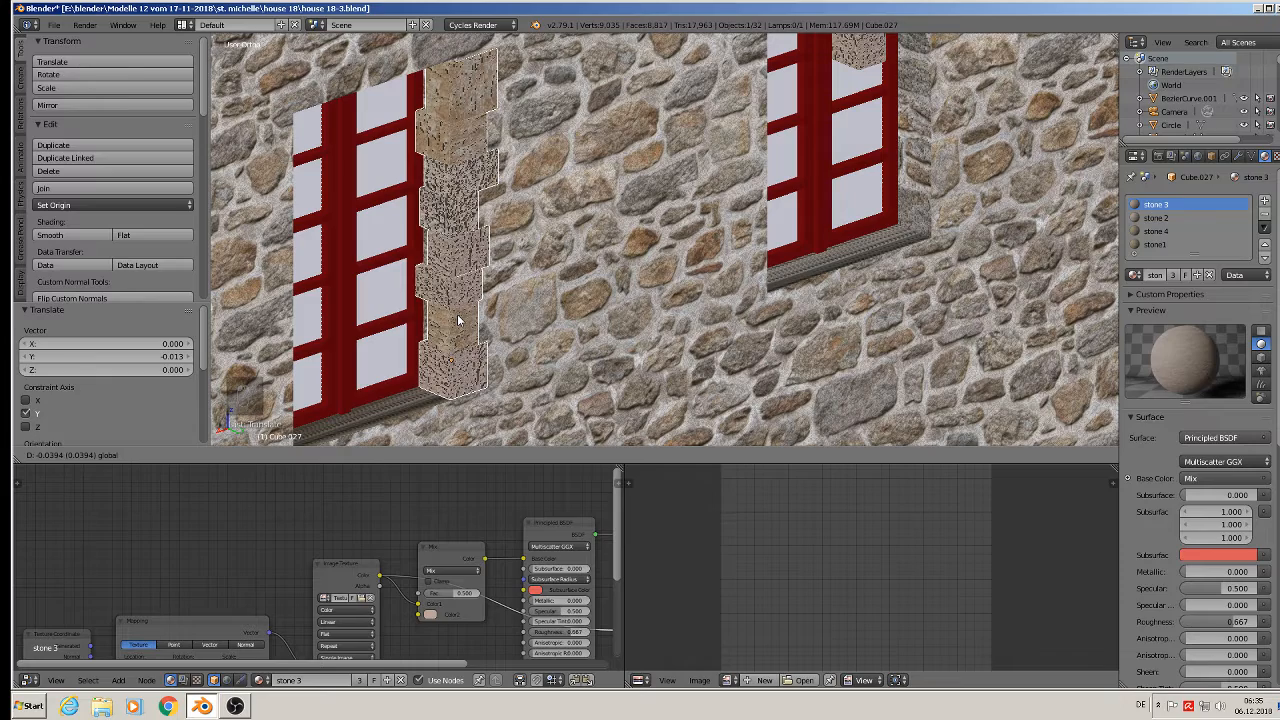
key("z")
left_click(474, 322)
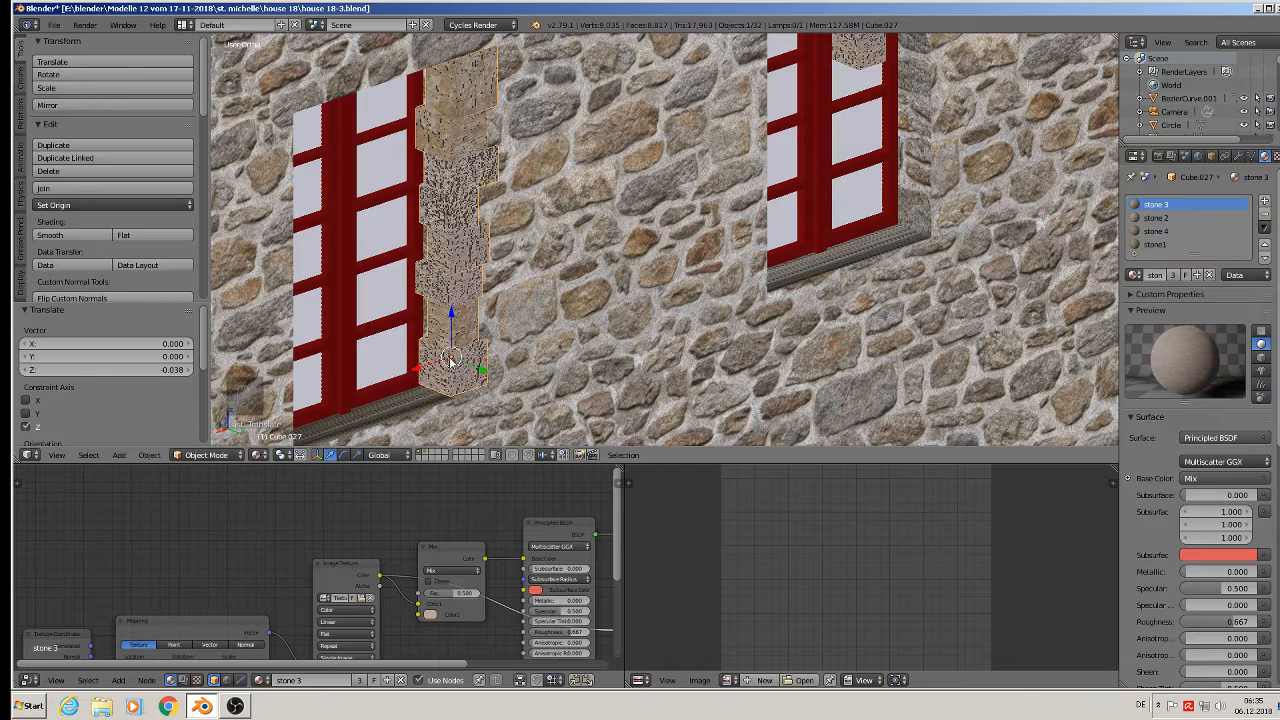
left_click_drag(426, 364, 430, 358)
scroll(430, 358, "down", 2)
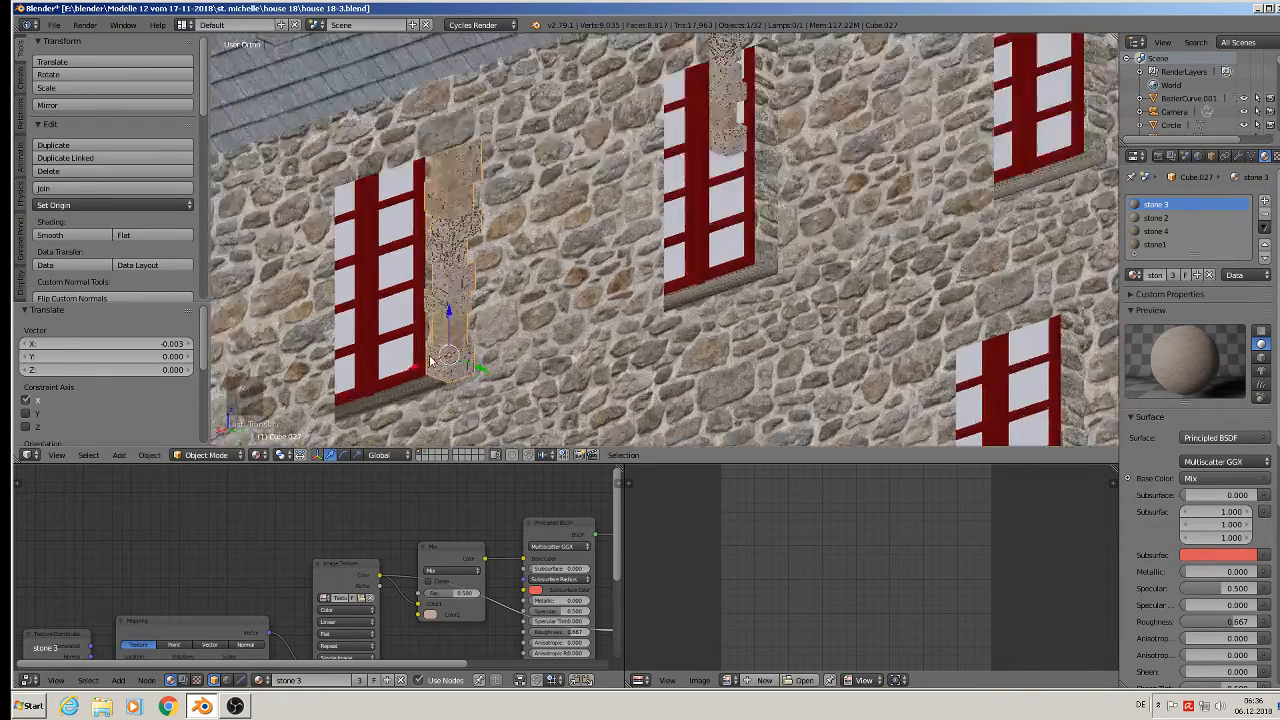
- Duplicate the strip to the right edge of the middle upper window, shifting it -0.256 and a further -0.003 along X
middle_click_drag(430, 361, 348, 290)
scroll(480, 340, "down", 2)
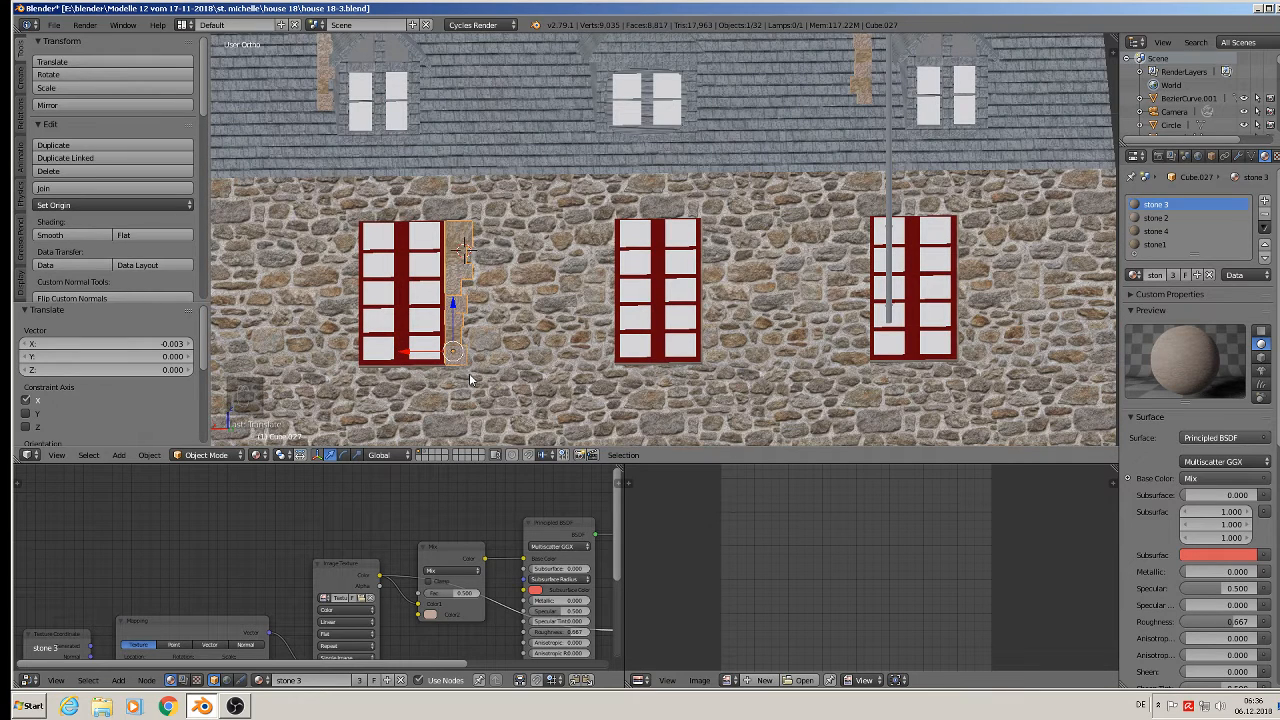
key("shift+d")
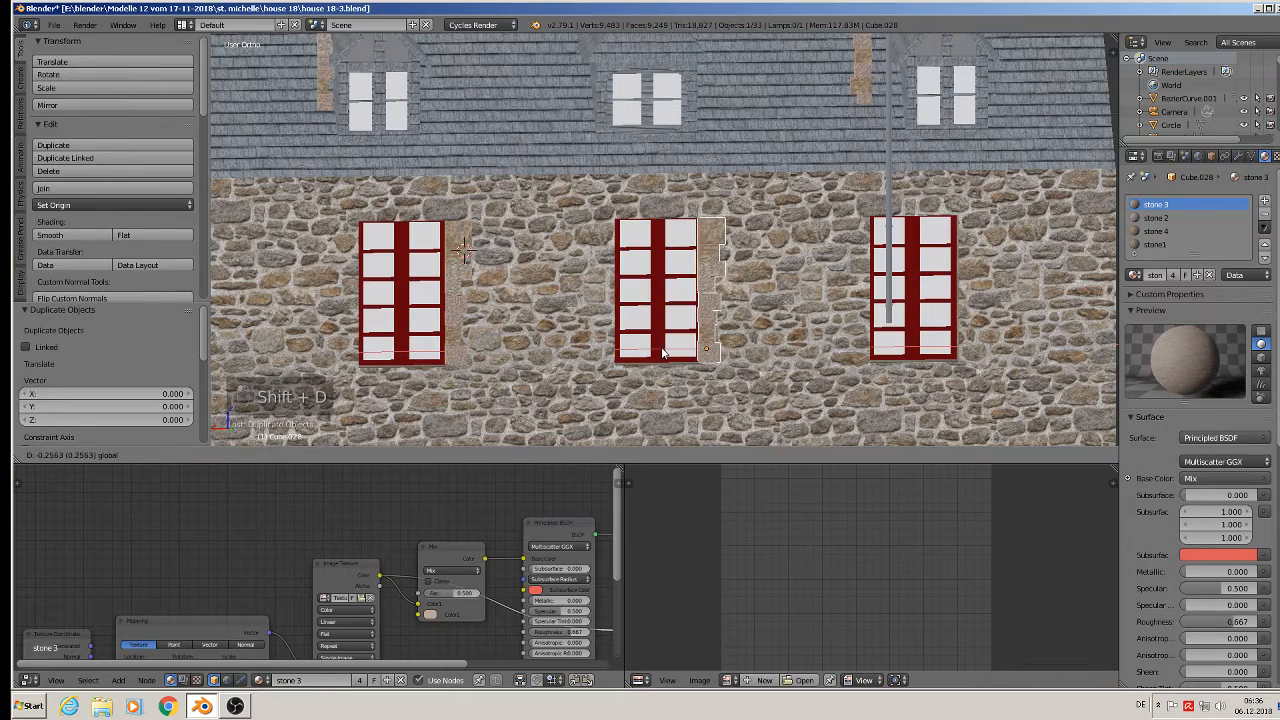
left_click(660, 352)
middle_click_drag(660, 352, 688, 360)
scroll(688, 357, "up", 3)
key("g")
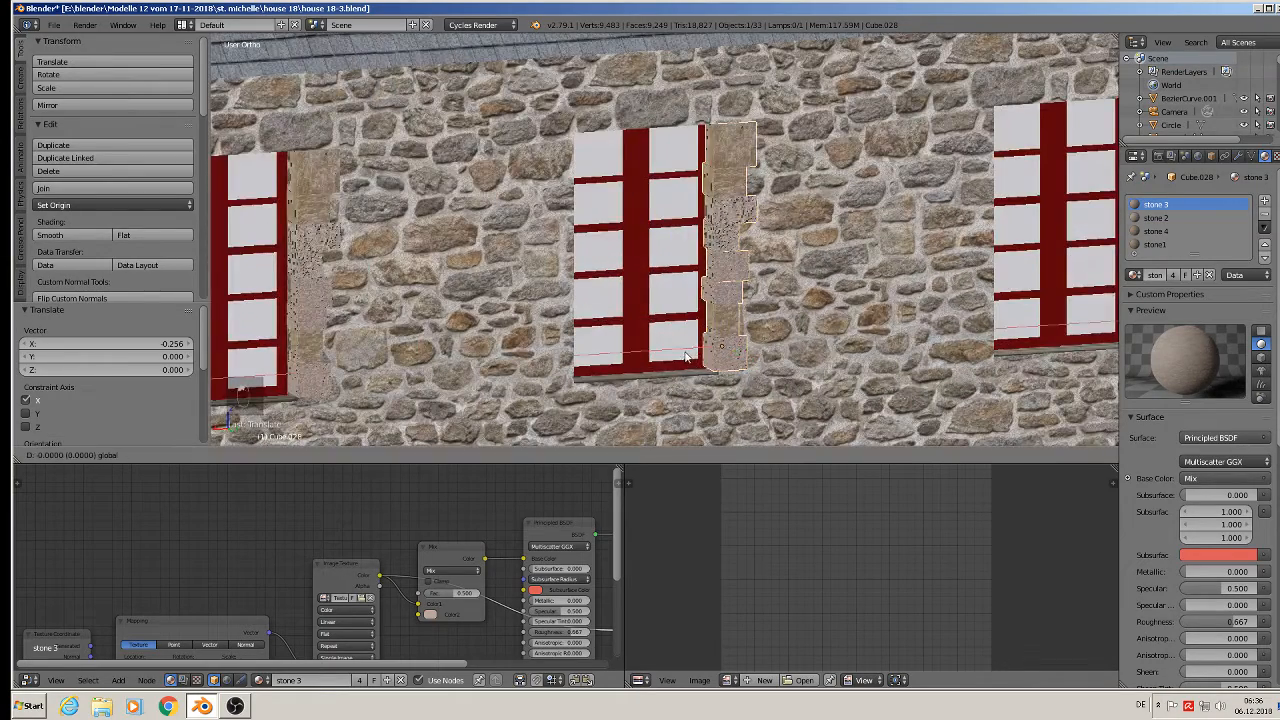
left_click(688, 356)
scroll(718, 352, "down", 2)
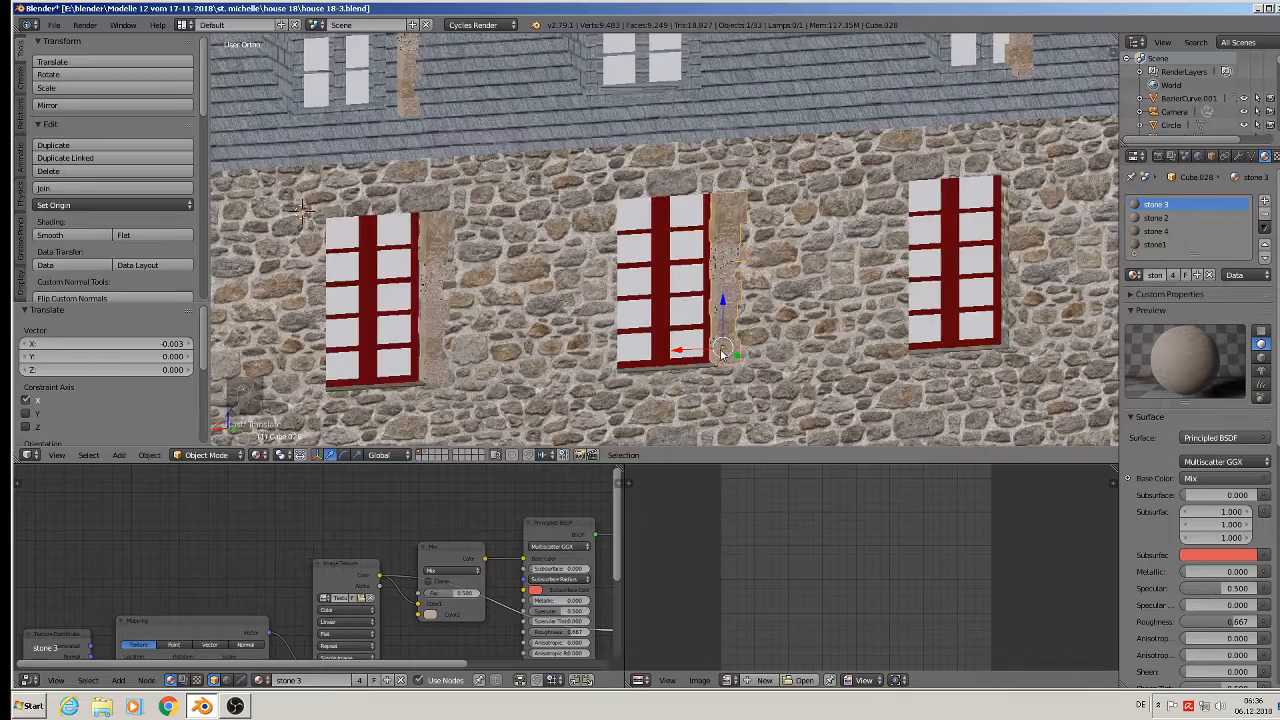
- Duplicate the middle window's stone strip -0.257 along X to the right edge of the third upper window
key("shift+d")
right_click(722, 354)
key("g")
key("x")
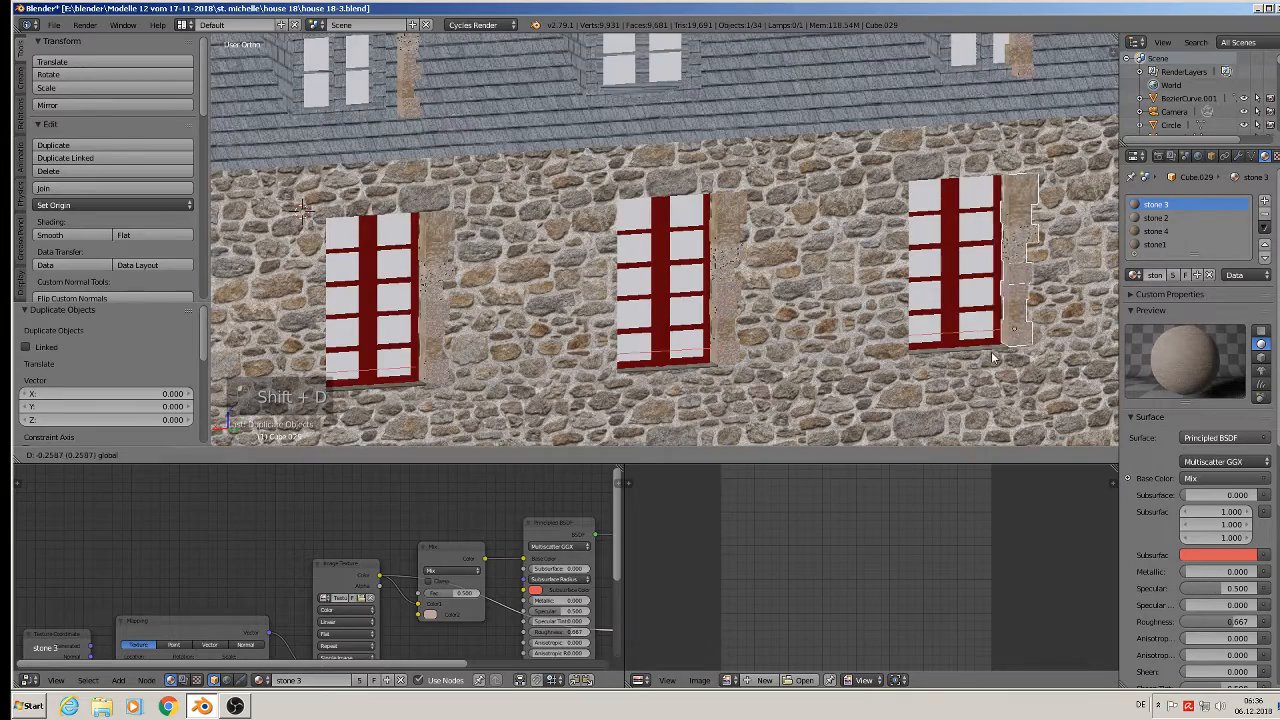
left_click(990, 357)
scroll(990, 357, "down", 3)
scroll(928, 222, "up", 2)
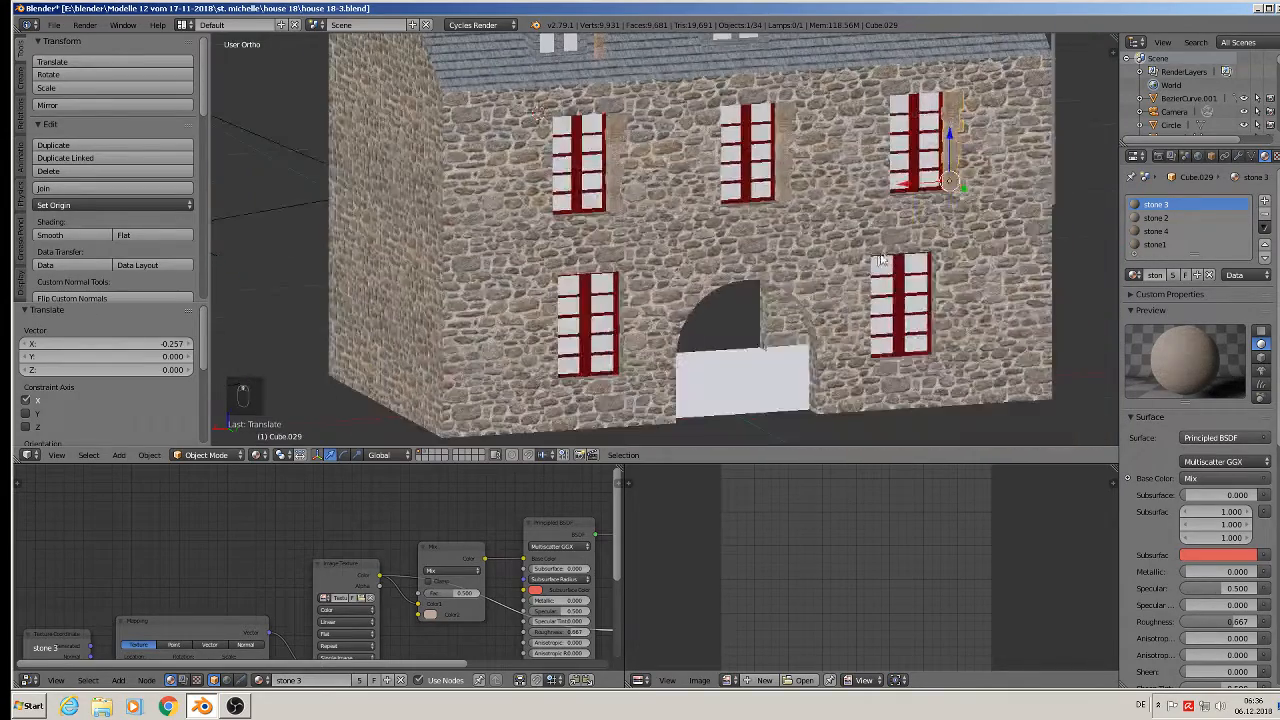
- Duplicate the third strip down about 0.234 along Z and move the copy 0.024 along X beside the lower right window
scroll(928, 222, "up", 2)
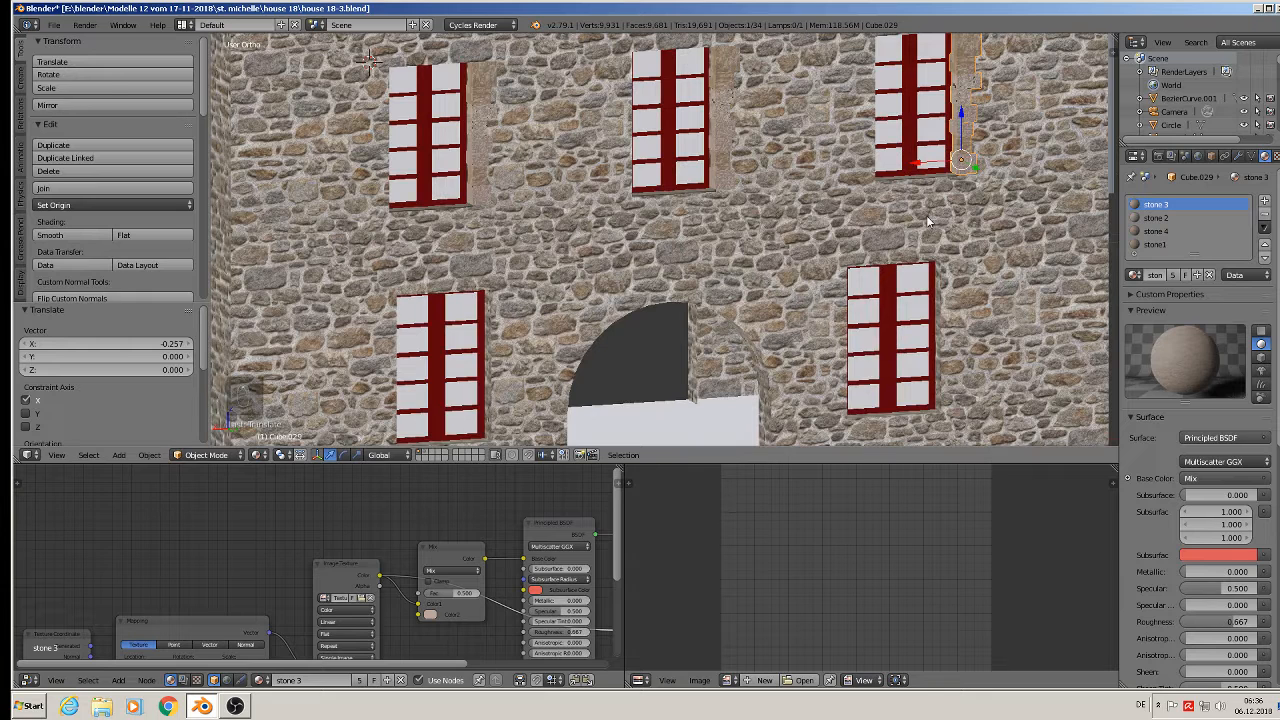
key("shift+d")
right_click(932, 172)
key("z")
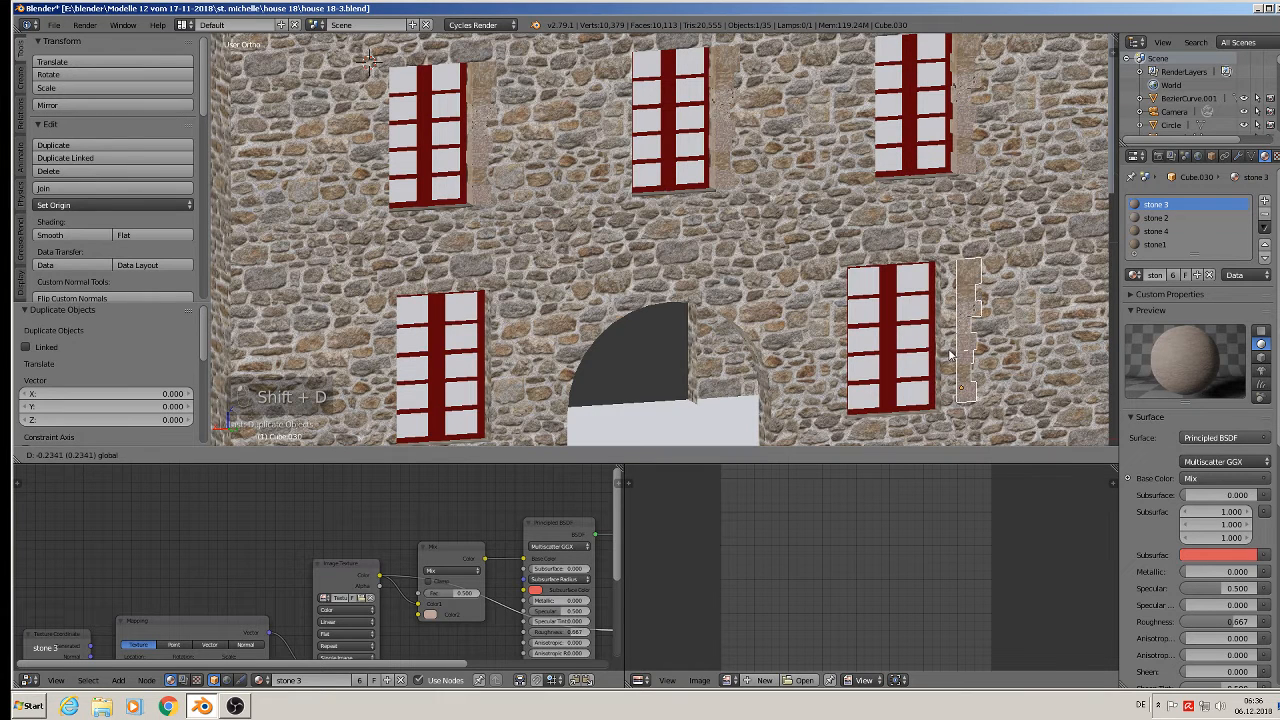
left_click(955, 352)
key("g")
key("x")
left_click(940, 387)
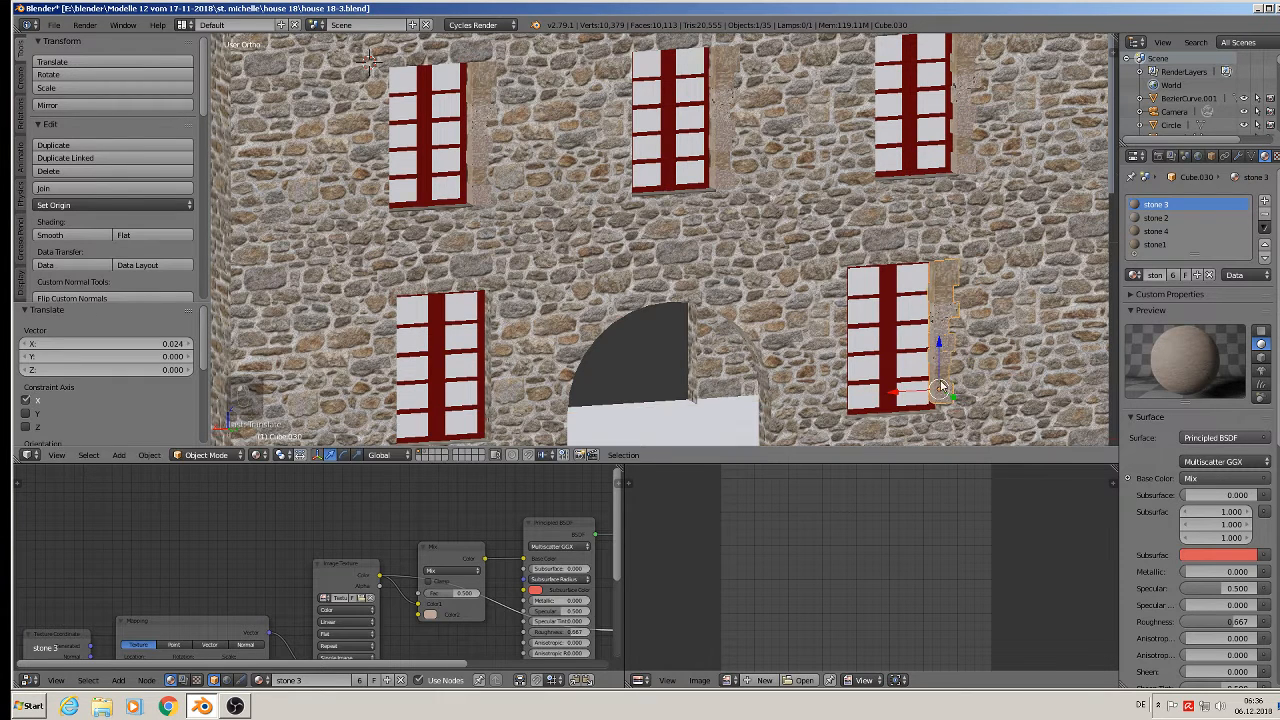
- Fine-tune the strip at the lower right window by moving it -0.005 along Z and -0.007 along X
key("g")
key("z")
left_click(937, 349)
scroll(930, 400, "up", 3)
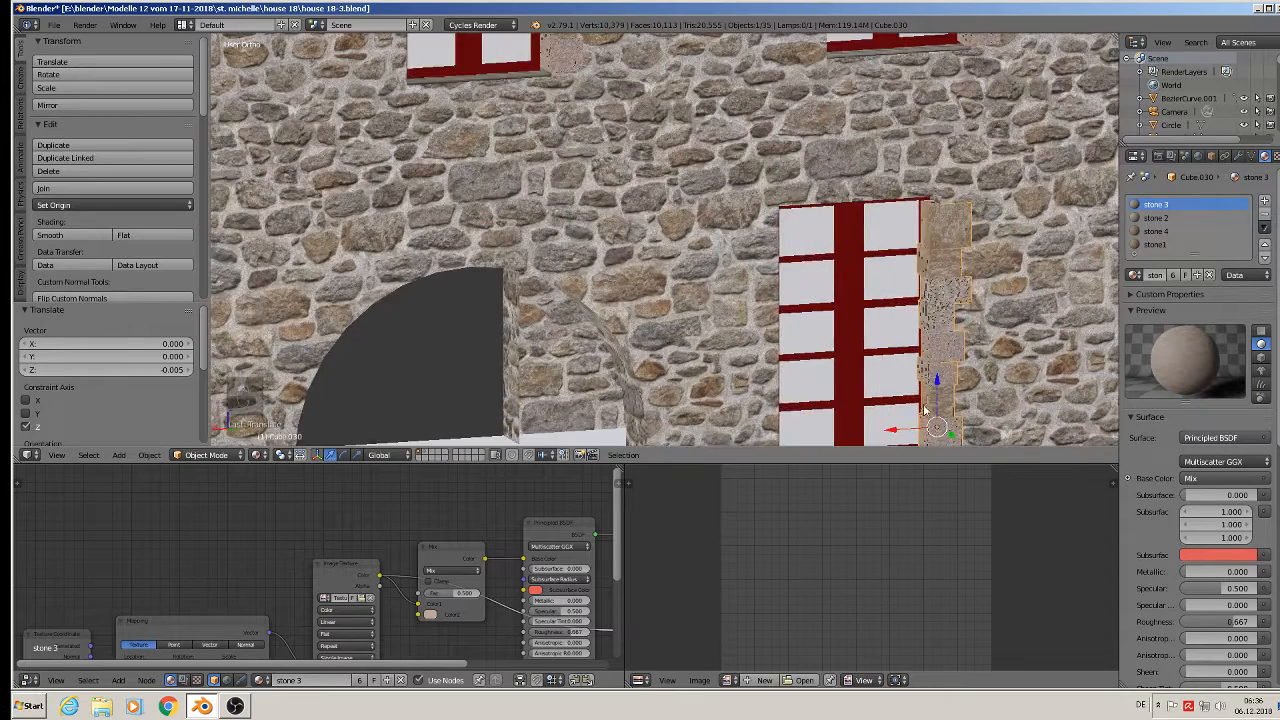
key("g")
key("x")
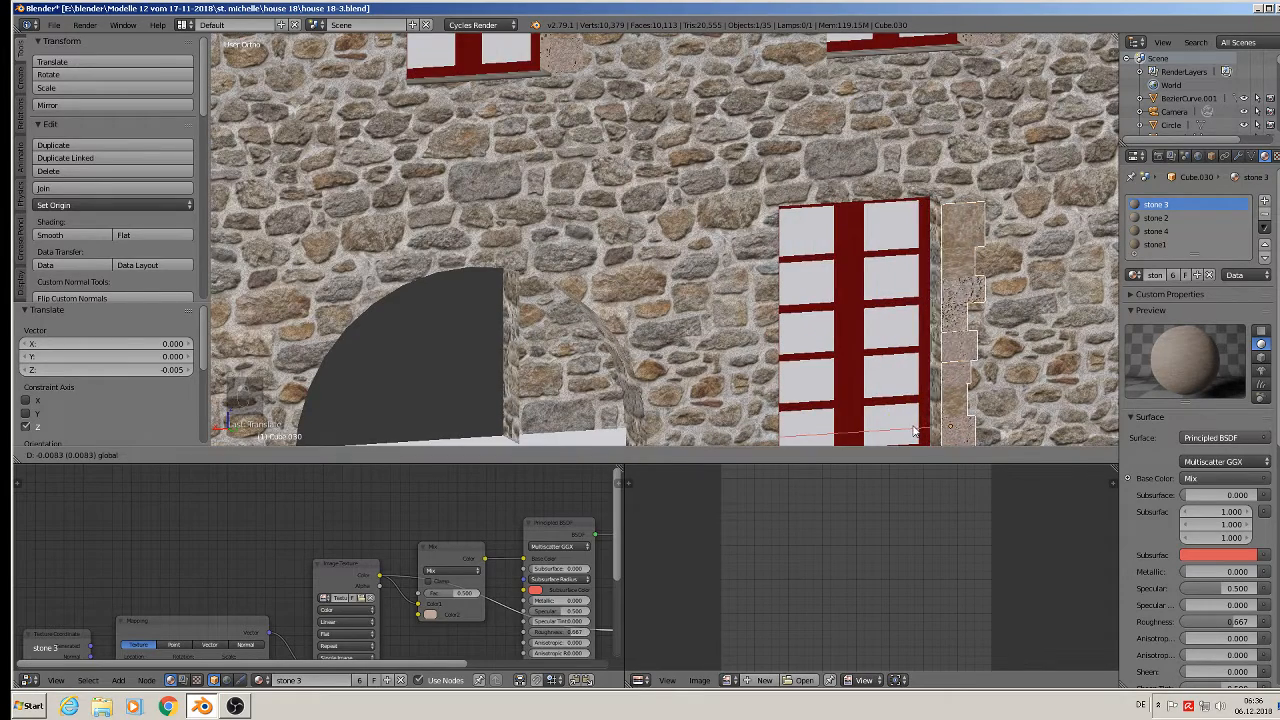
left_click(913, 430)
scroll(913, 430, "down", 4)
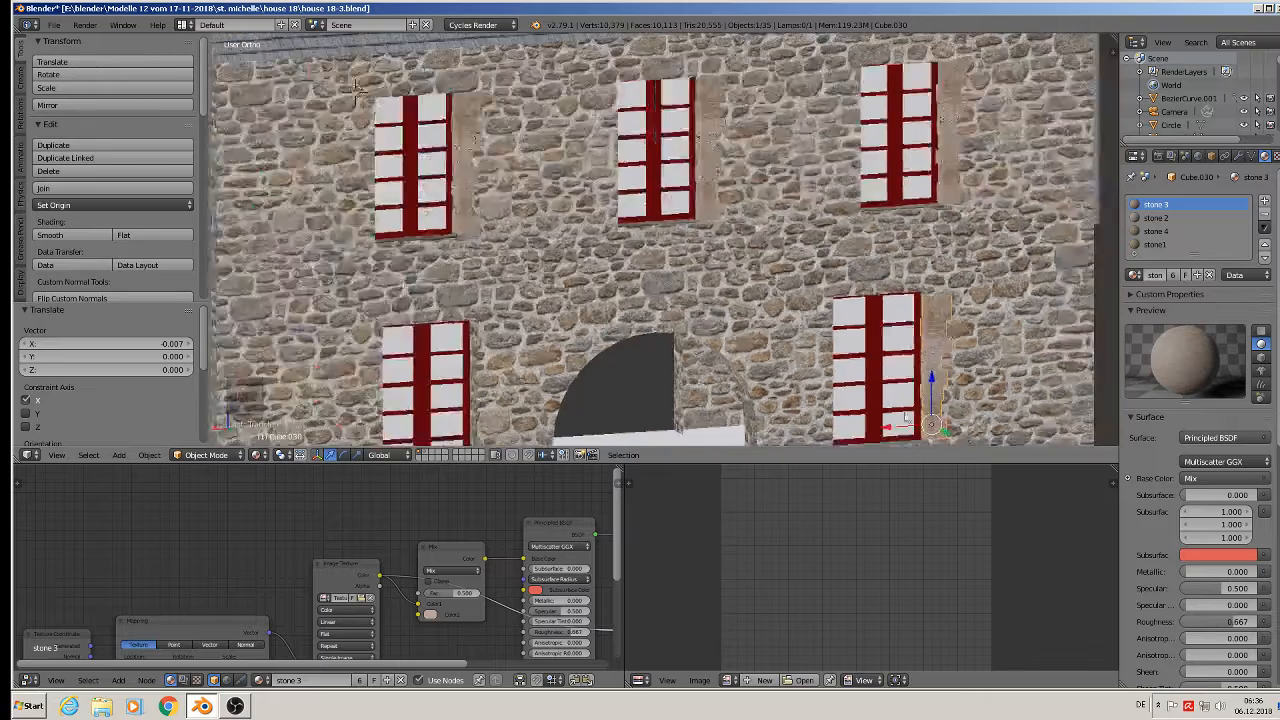
- Duplicate the lower strip 0.484 along X to the right edge of the lower left window
key("shift+d")
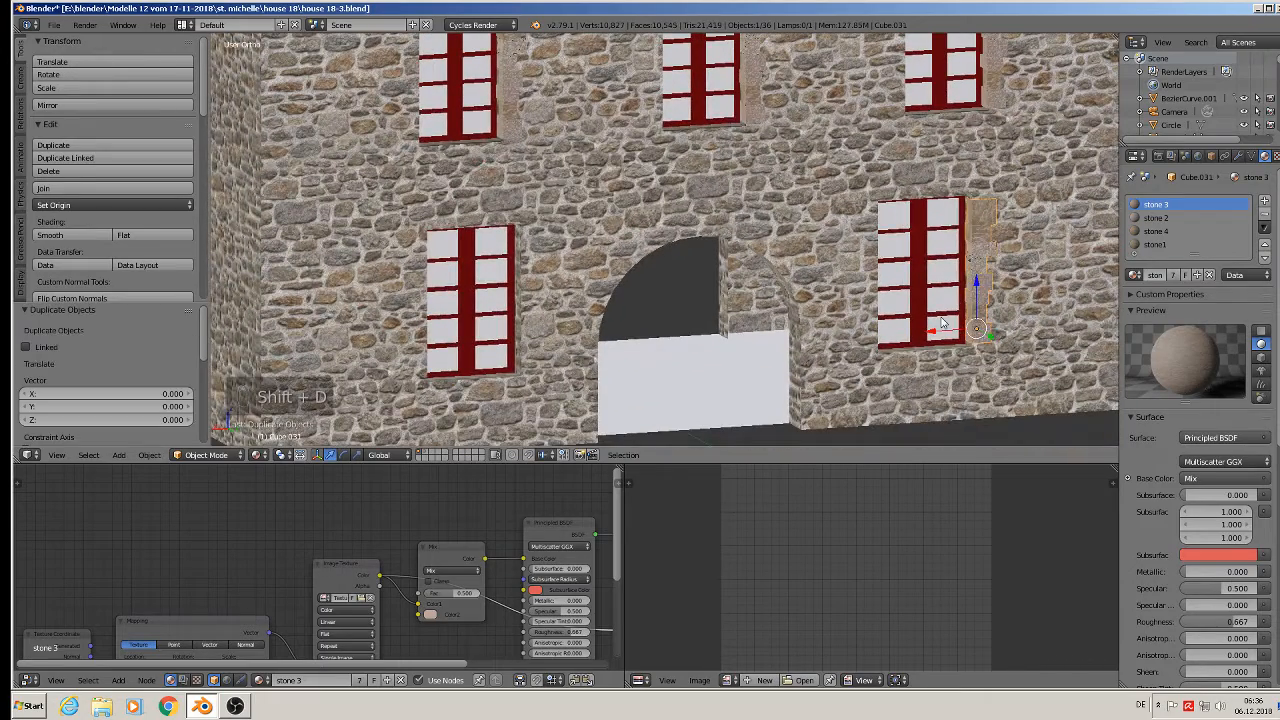
left_click_drag(940, 337, 481, 315)
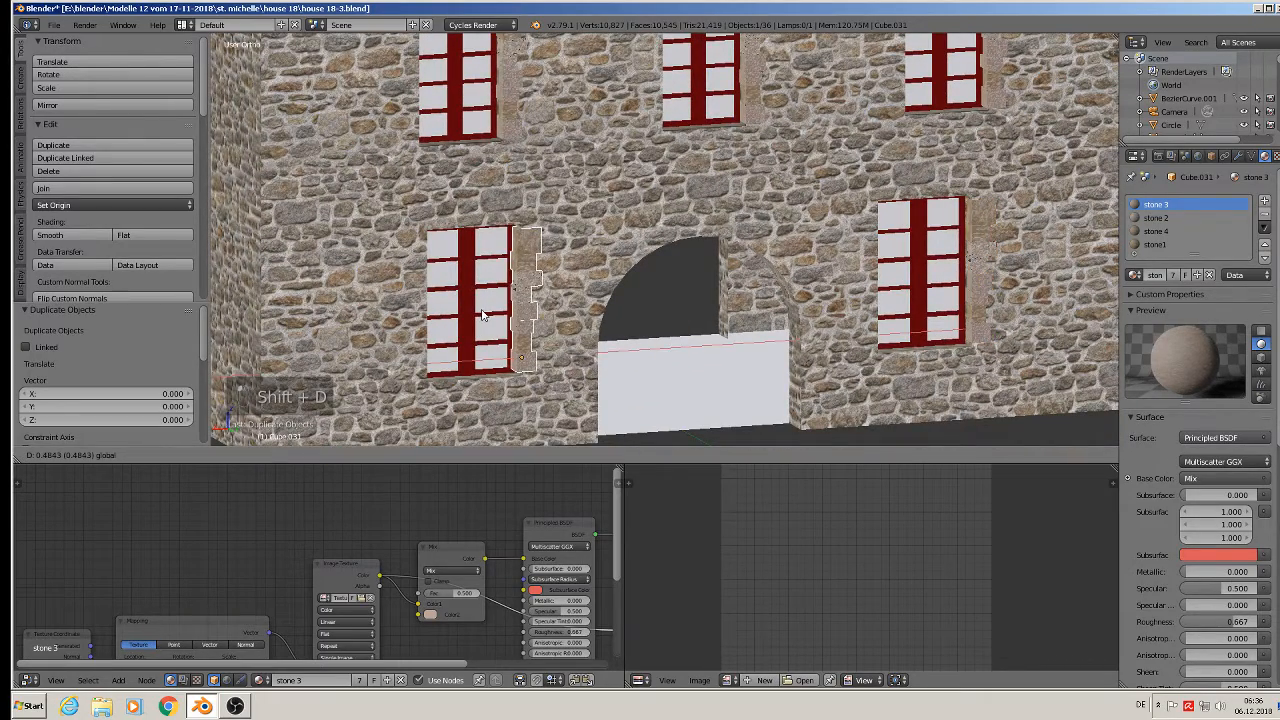
left_click(481, 315)
- Duplicate the stone strip near the third dormer and move the copy down and 0.236 along X to the middle upper window's left edge
scroll(558, 295, "down", 8)
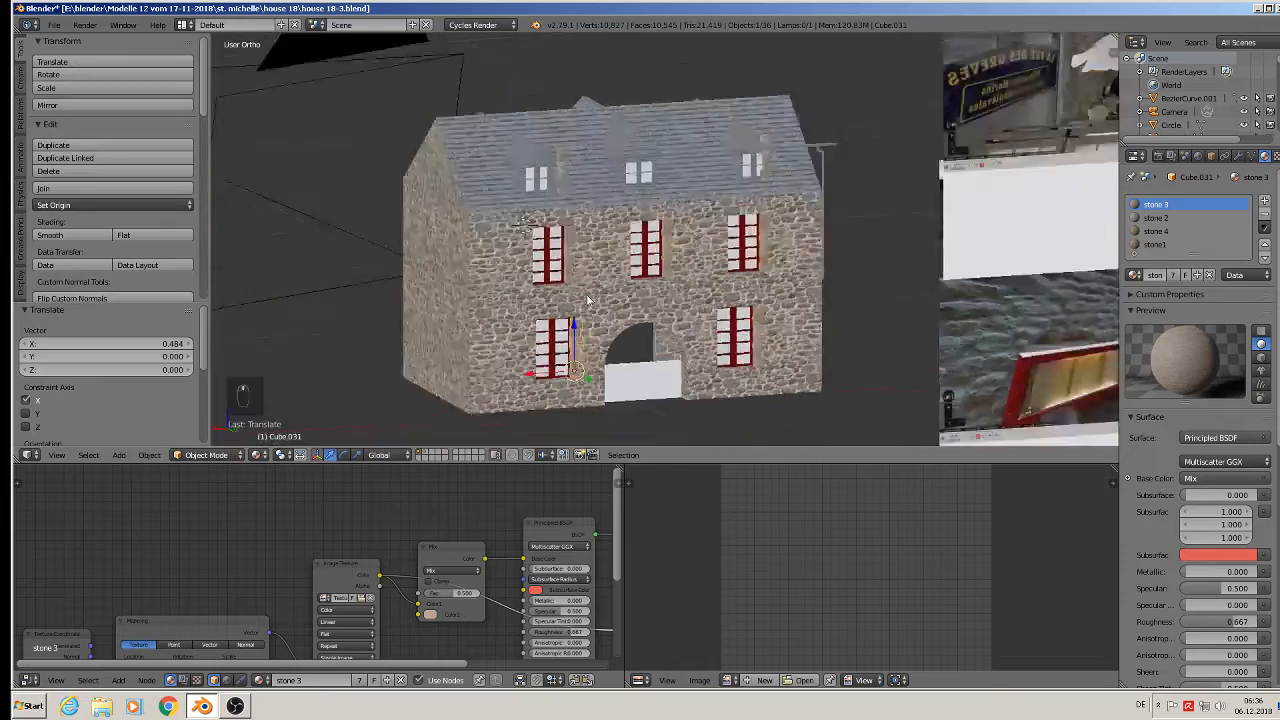
middle_click_drag(559, 297, 547, 297)
right_click(688, 210)
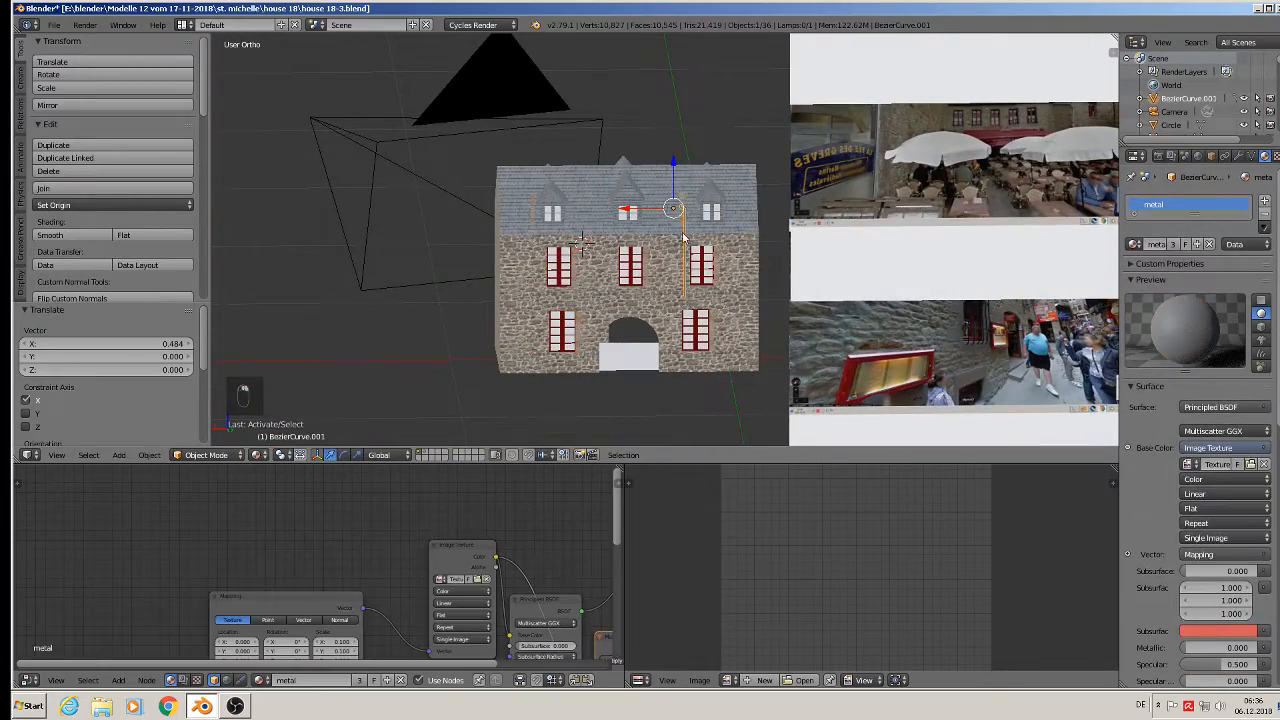
right_click(683, 203)
scroll(678, 225, "up", 6)
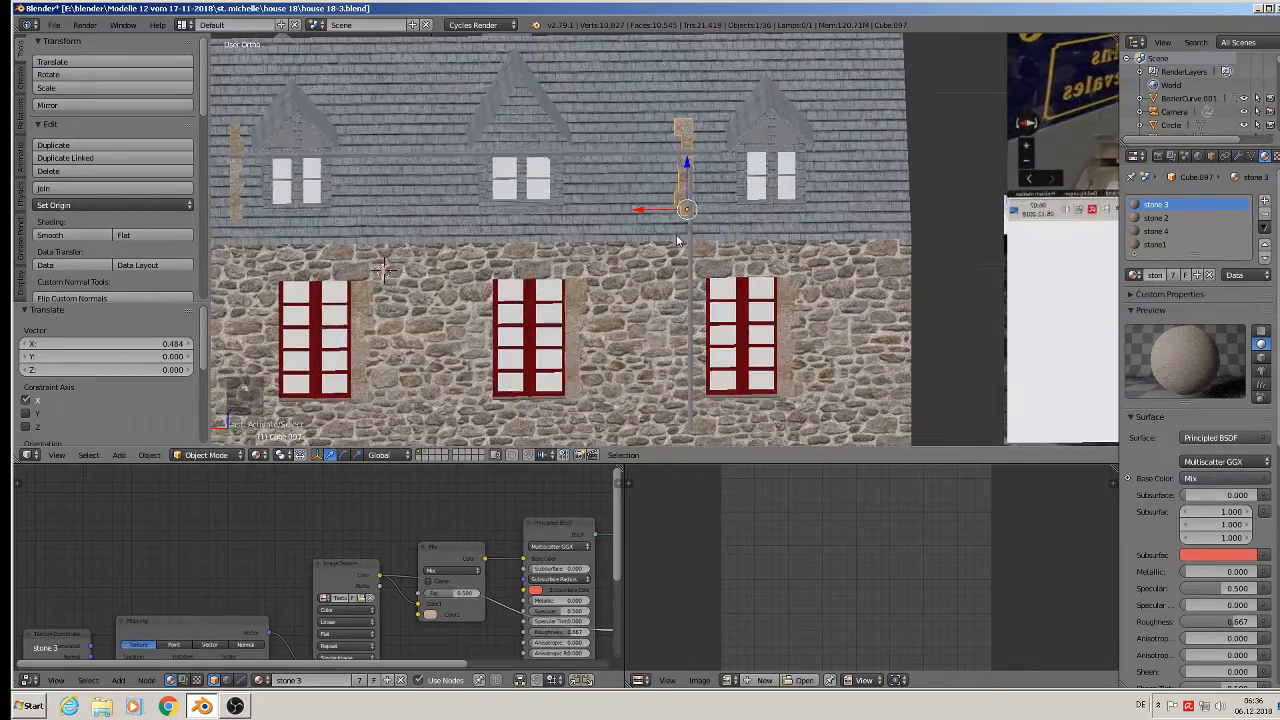
key("shift+d")
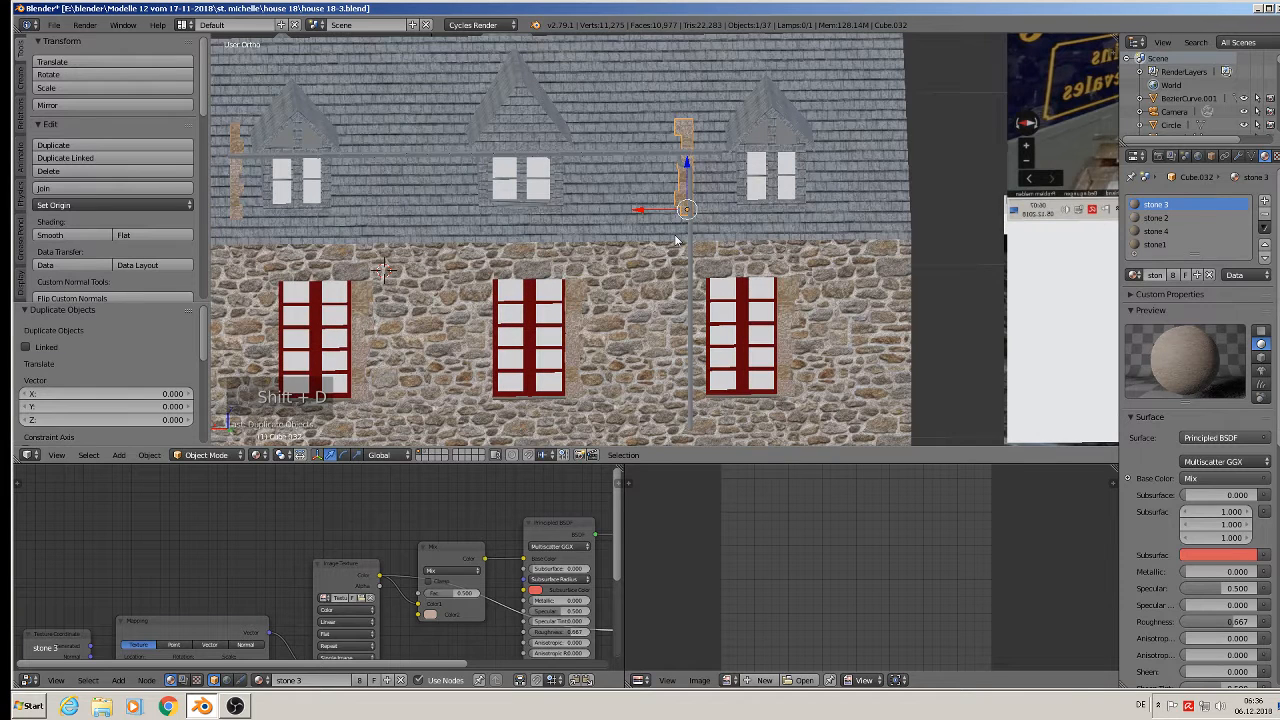
left_click_drag(688, 167, 466, 342)
middle_click_drag(466, 341, 662, 287, "shift")
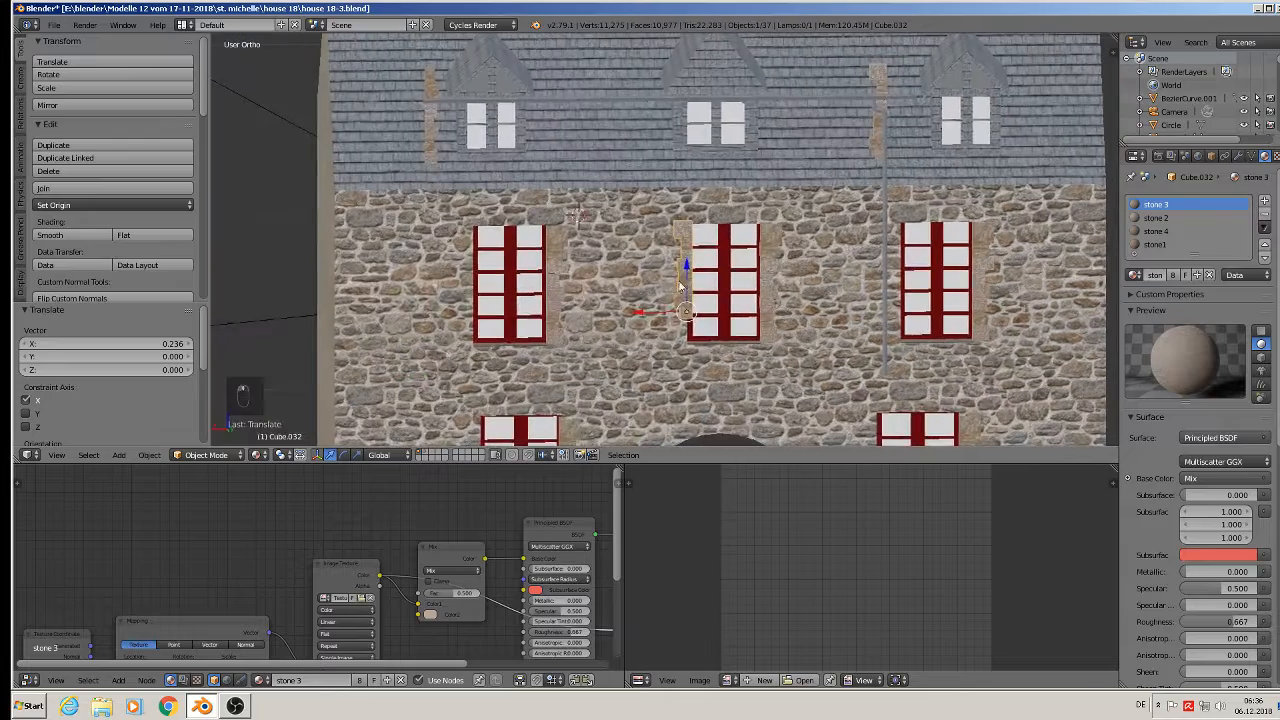
- Fit the copied strip beside the left edge of the first upper window by moving it 0.261 along X, rescaling it and lowering it -0.029 along Z
left_click_drag(646, 316, 625, 318)
left_click(440, 308)
scroll(432, 309, "up", 4)
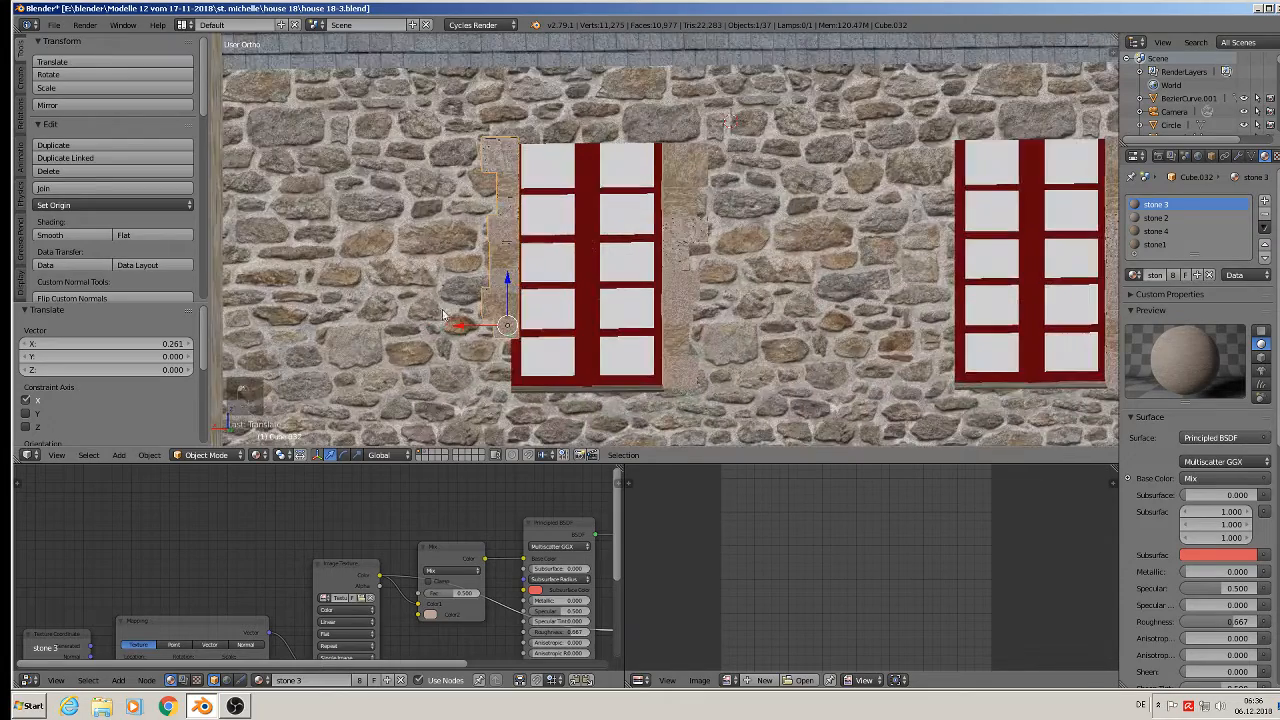
key("s")
left_click(583, 406)
left_click_drag(508, 283, 507, 331)
middle_click_drag(507, 331, 434, 340)
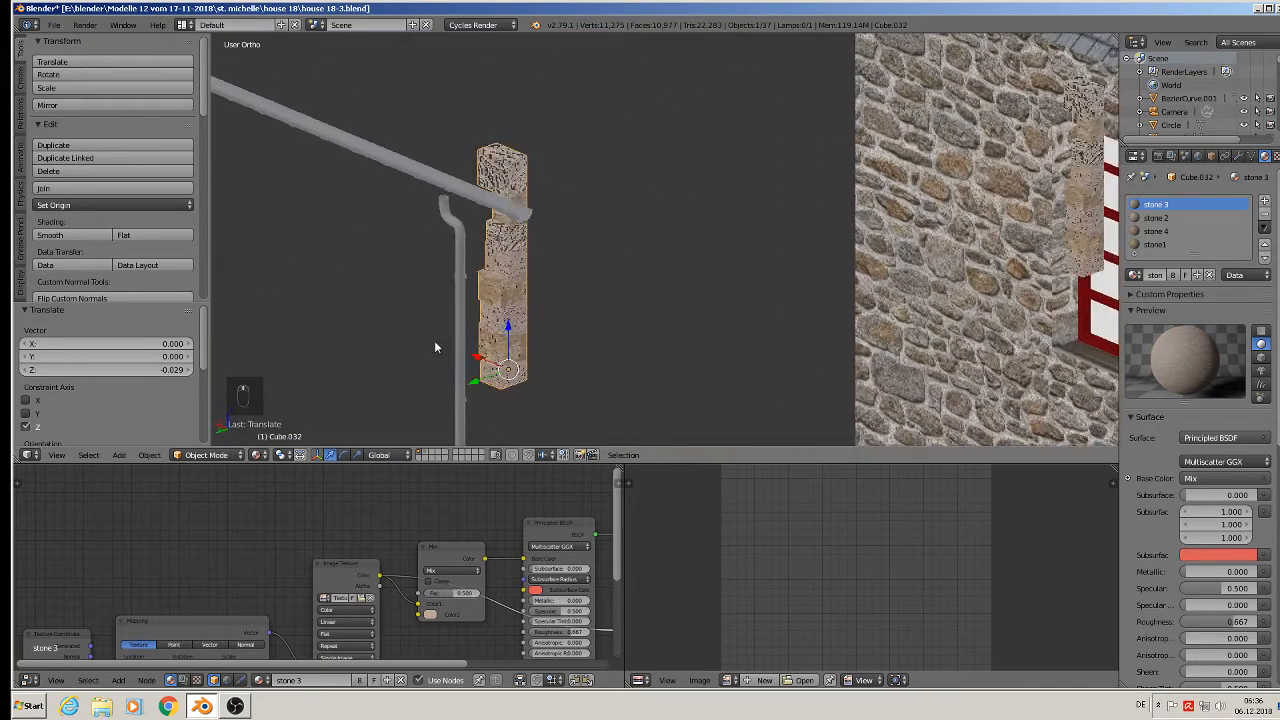
- Rotate the copied stone strip twice by 90° about the Z axis
key("r")
key("z")
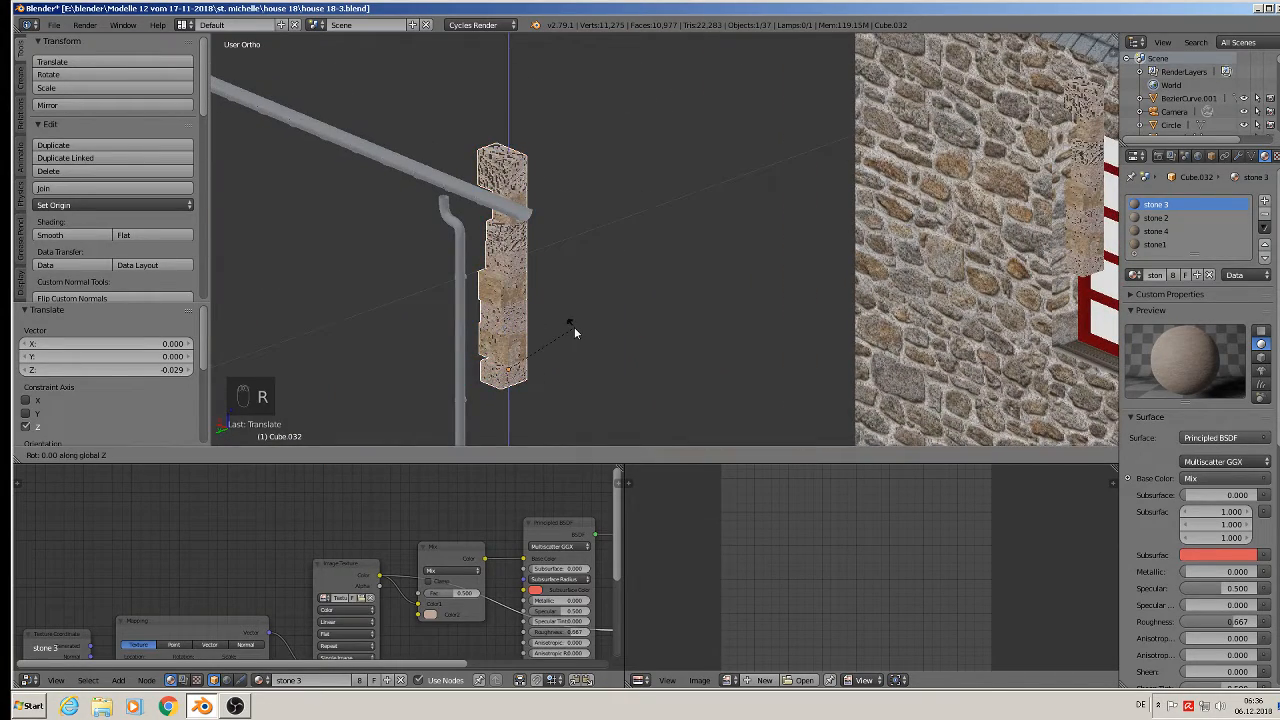
key("9")
key("0")
key("Return")
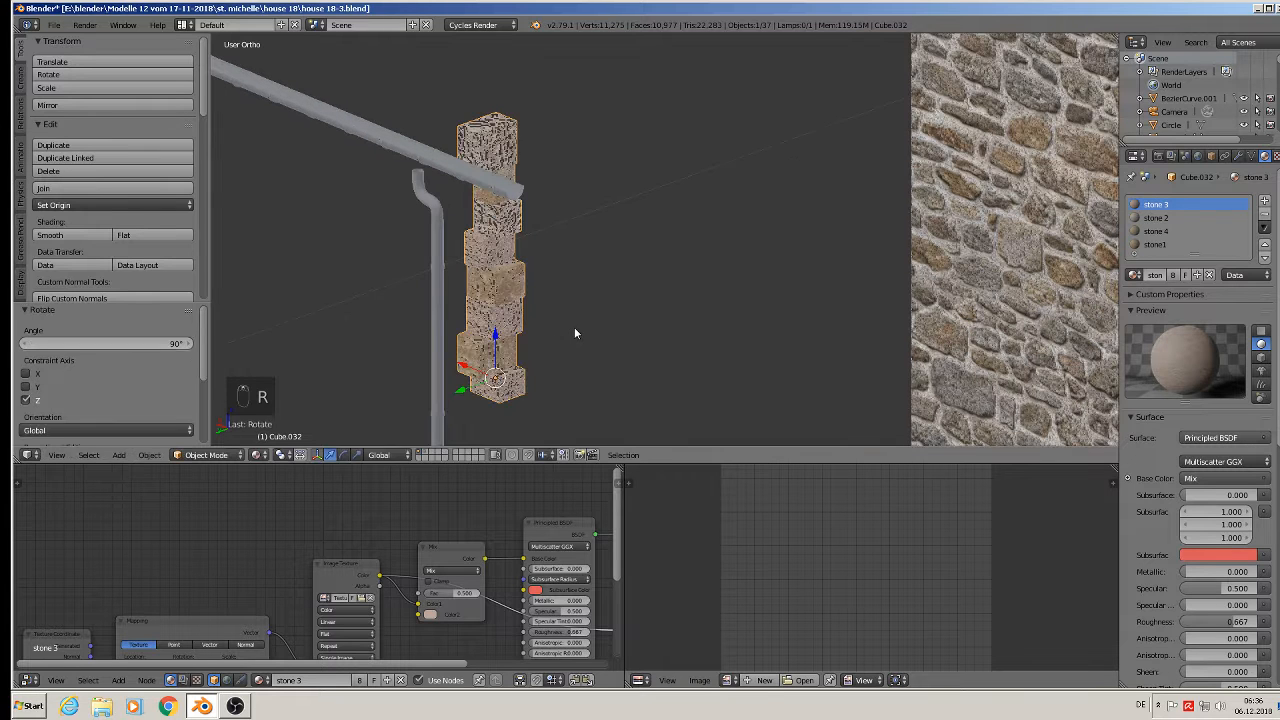
key("r")
key("z")
key("9")
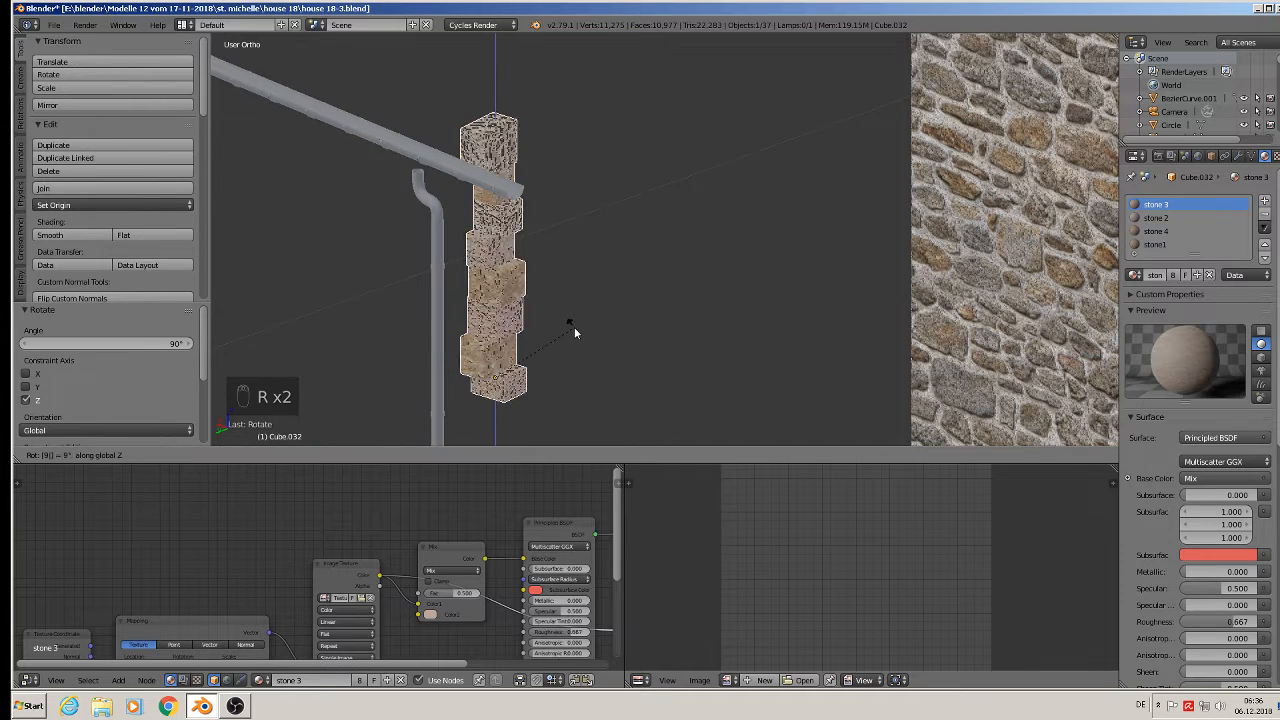
key("0")
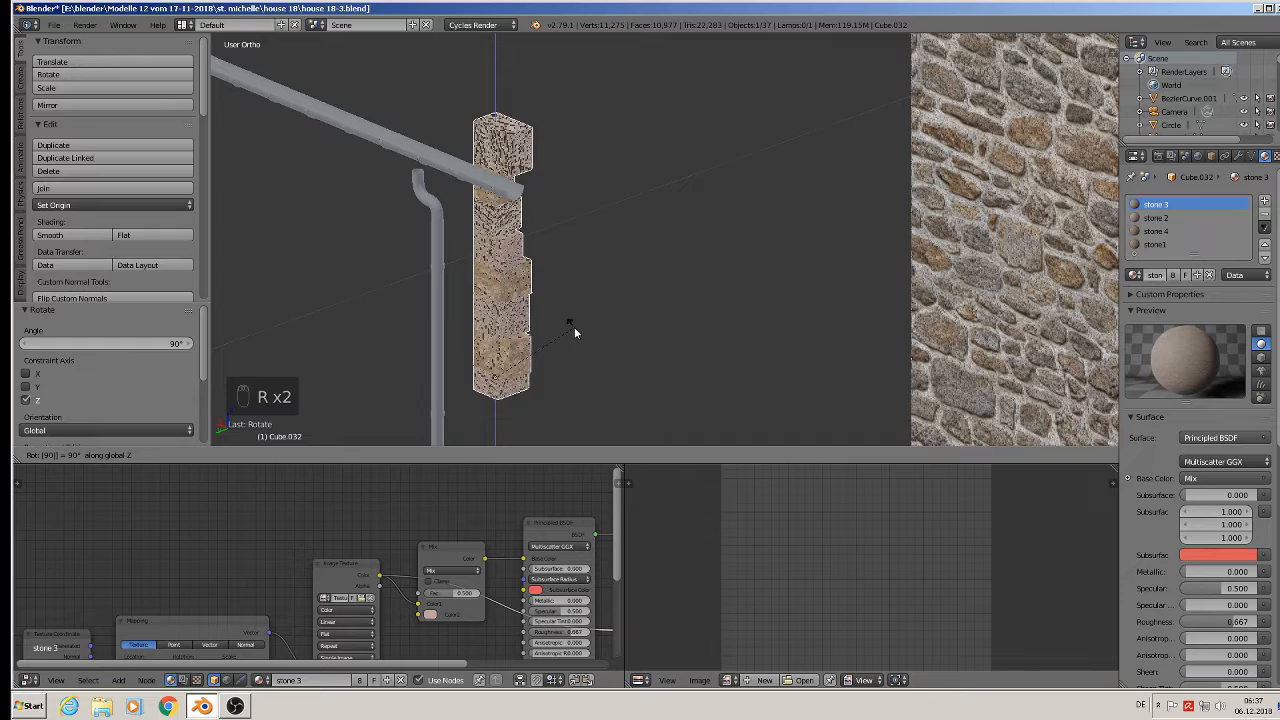
key("Return")
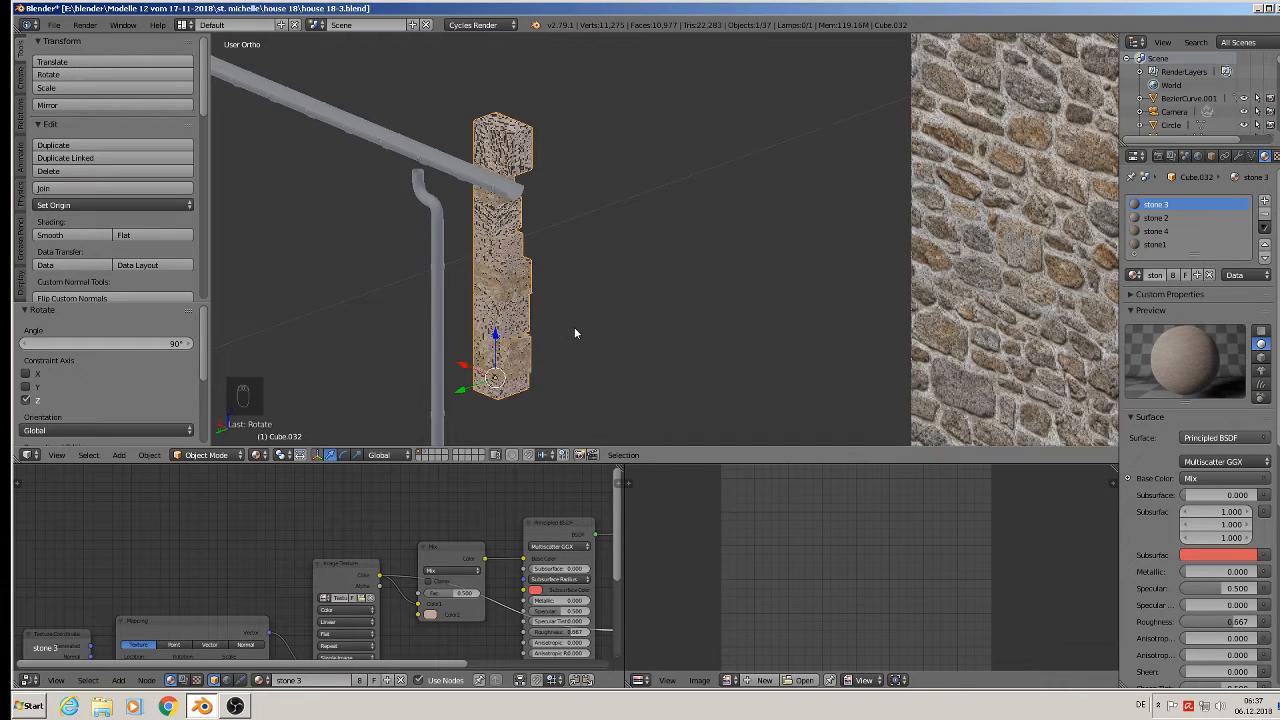
- Move the strip -0.326 and another -0.087 along Y to the facade, and lower it -0.084 along Z beside the first upper window
middle_click_drag(486, 348, 724, 422)
left_click_drag(712, 420, 372, 164)
middle_click_drag(372, 164, 545, 278, "shift")
key("g")
key("y")
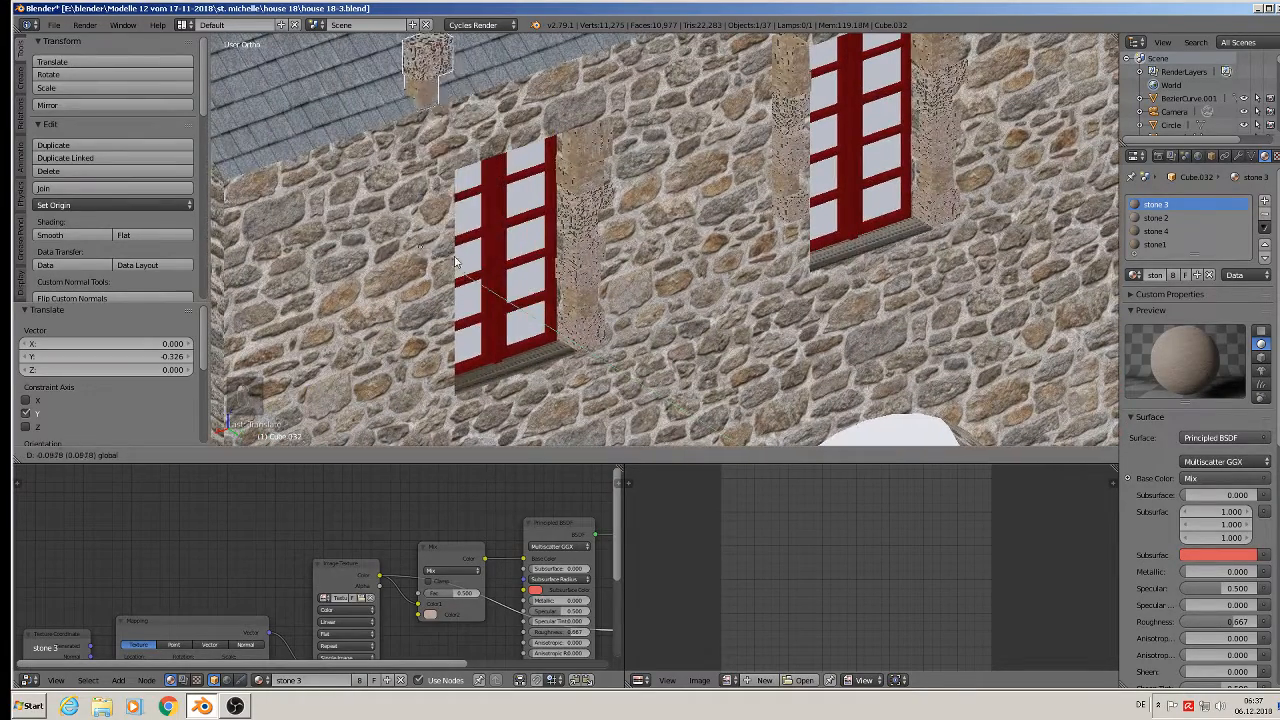
left_click(462, 266)
key("g")
key("y")
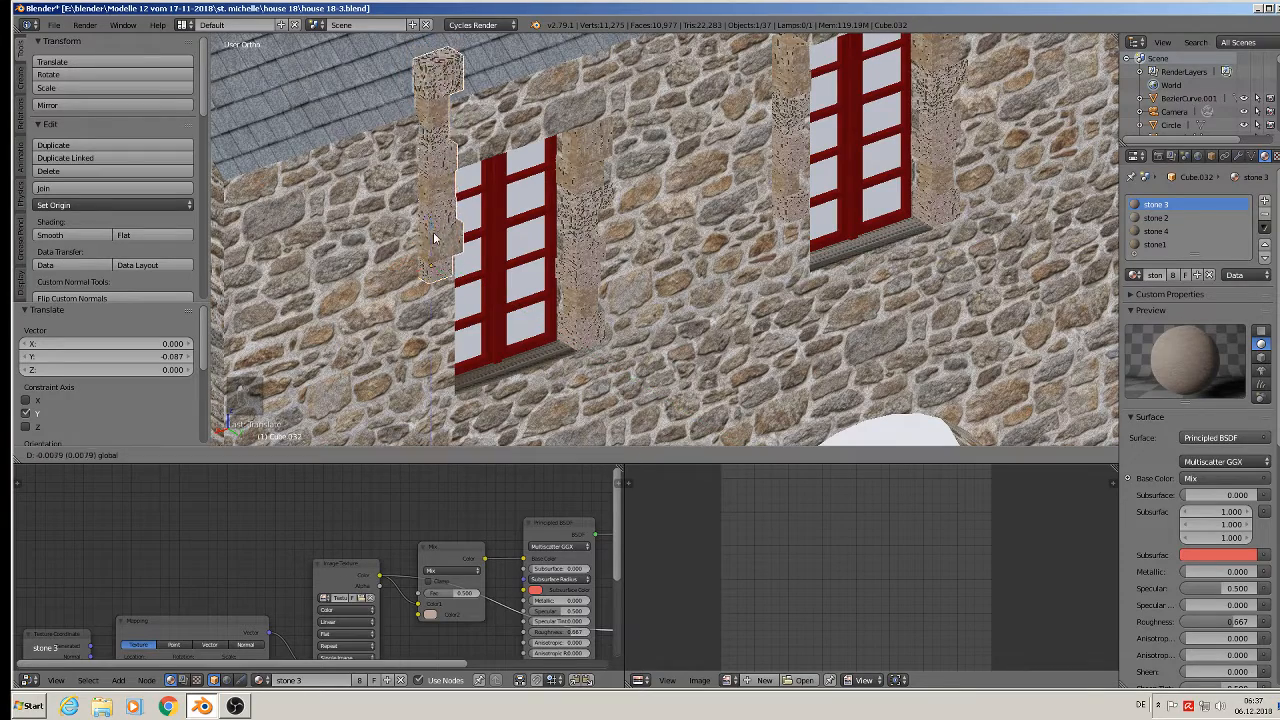
key("z")
left_click(440, 339)
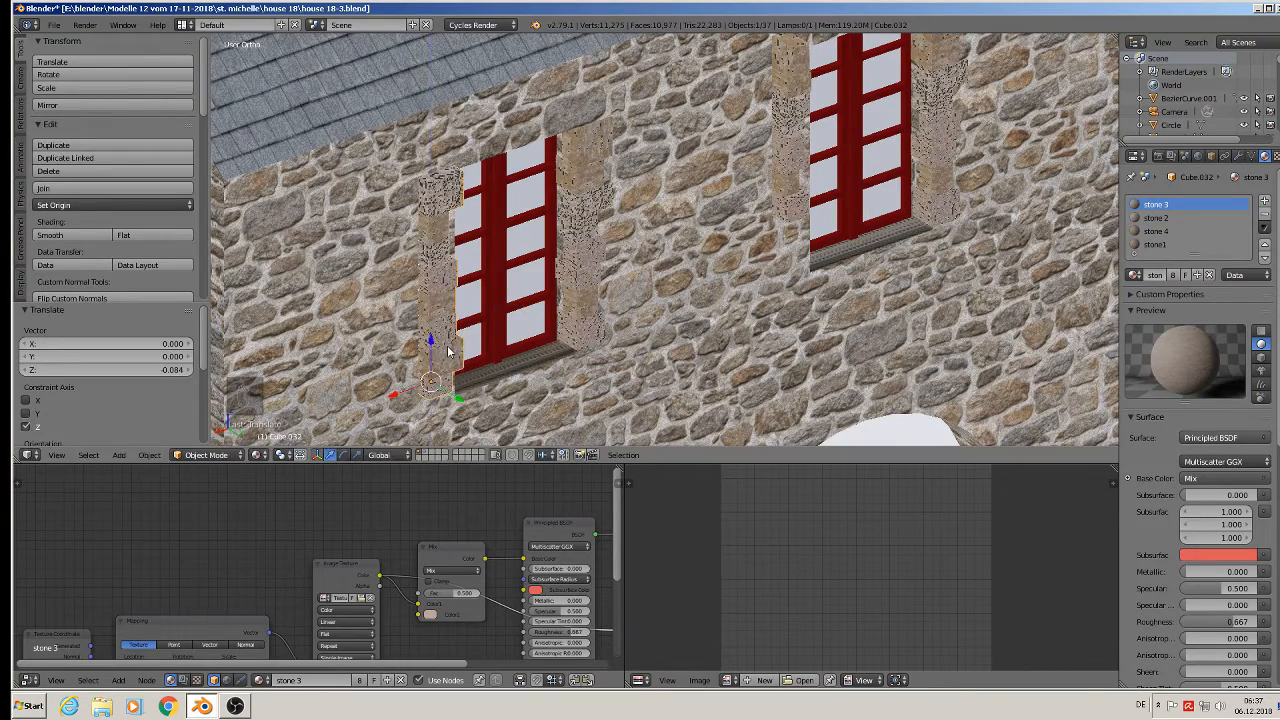
- Move the strip 0.031 along Y and rotate it another 90° about the Z axis
key("KP_1")
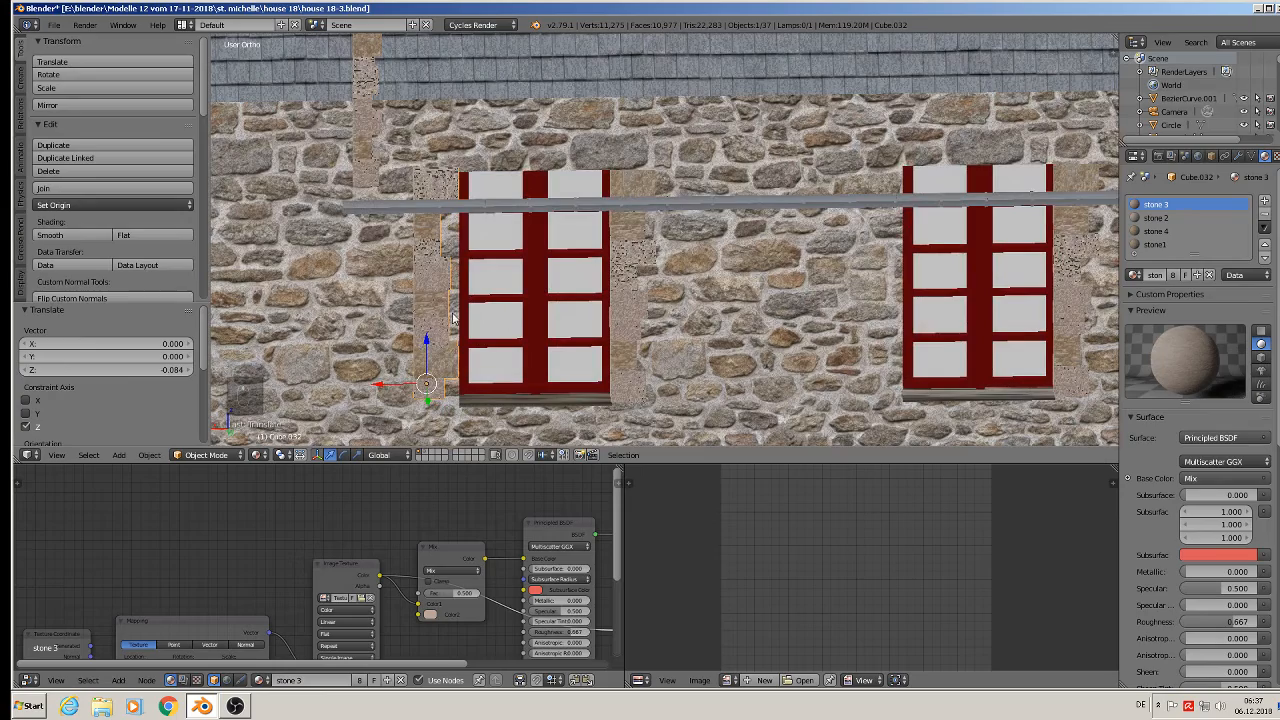
middle_click_drag(500, 350, 470, 412)
key("g")
left_click(398, 413)
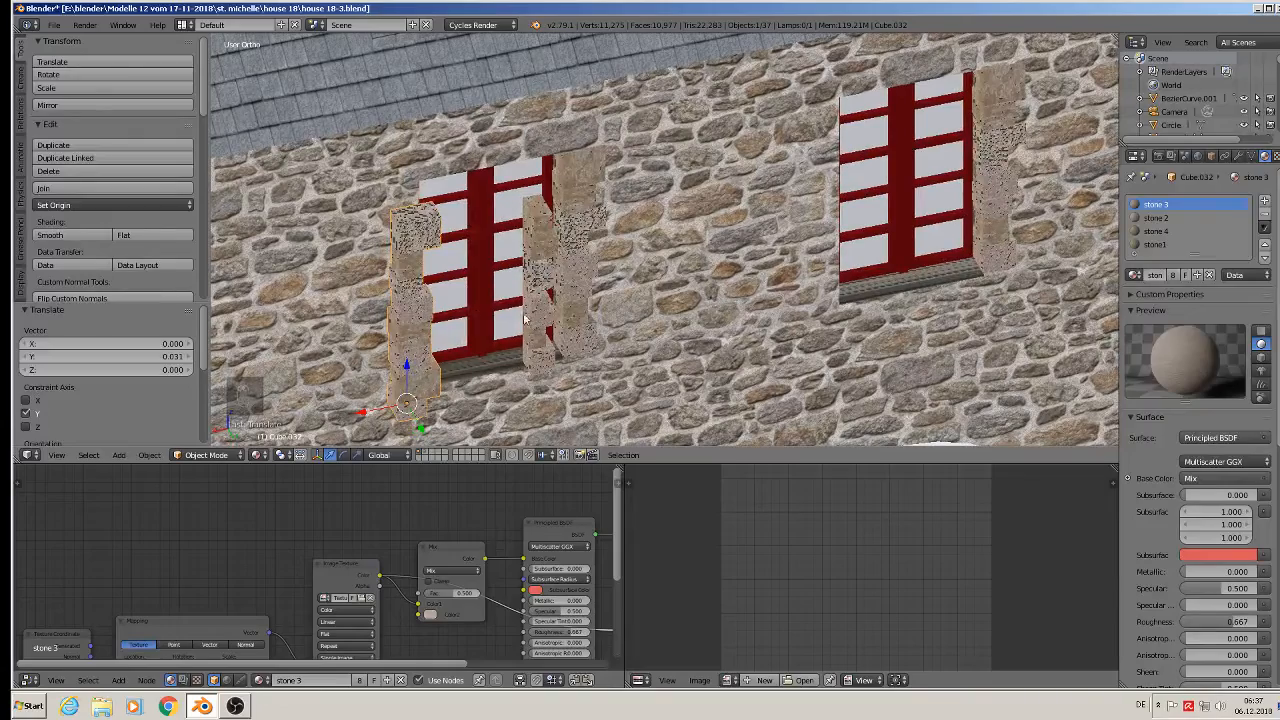
key("r")
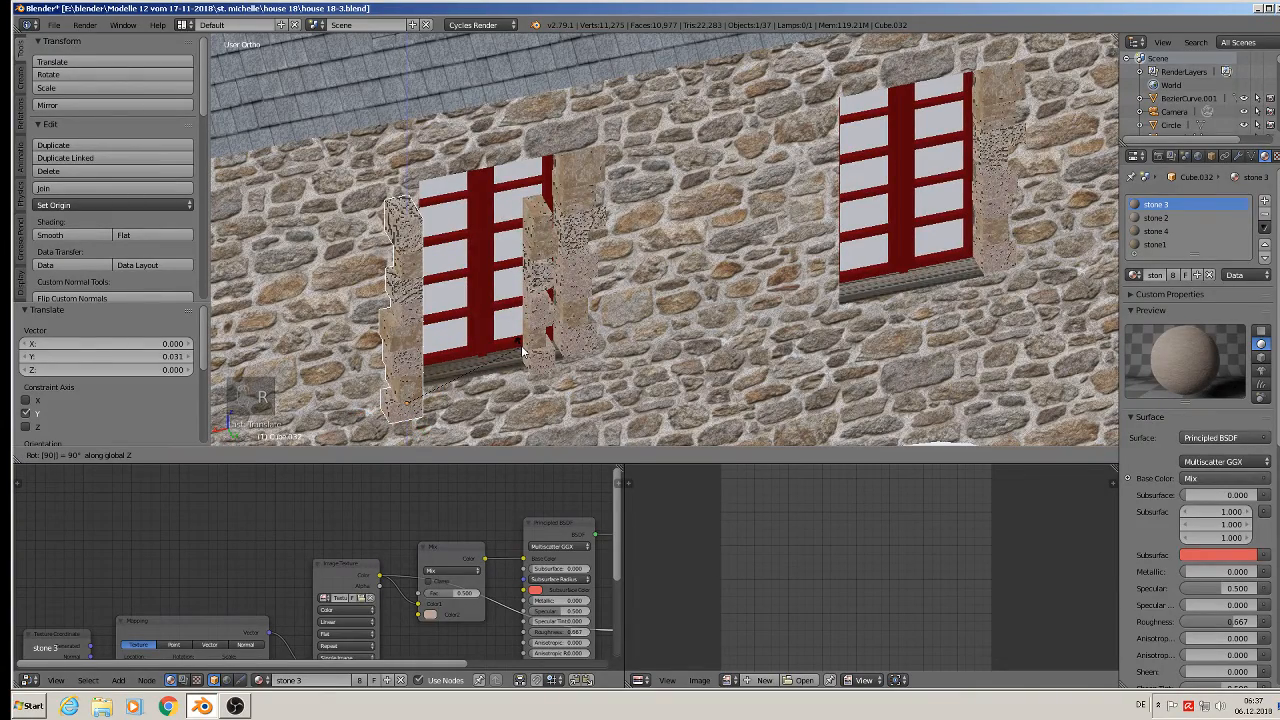
key("Return")
- Shift the strip -0.016 in X, -0.018 in Y and 0.015 in Z towards the window's left edge, and lower it -0.017 along Z
middle_click_drag(522, 350, 423, 381)
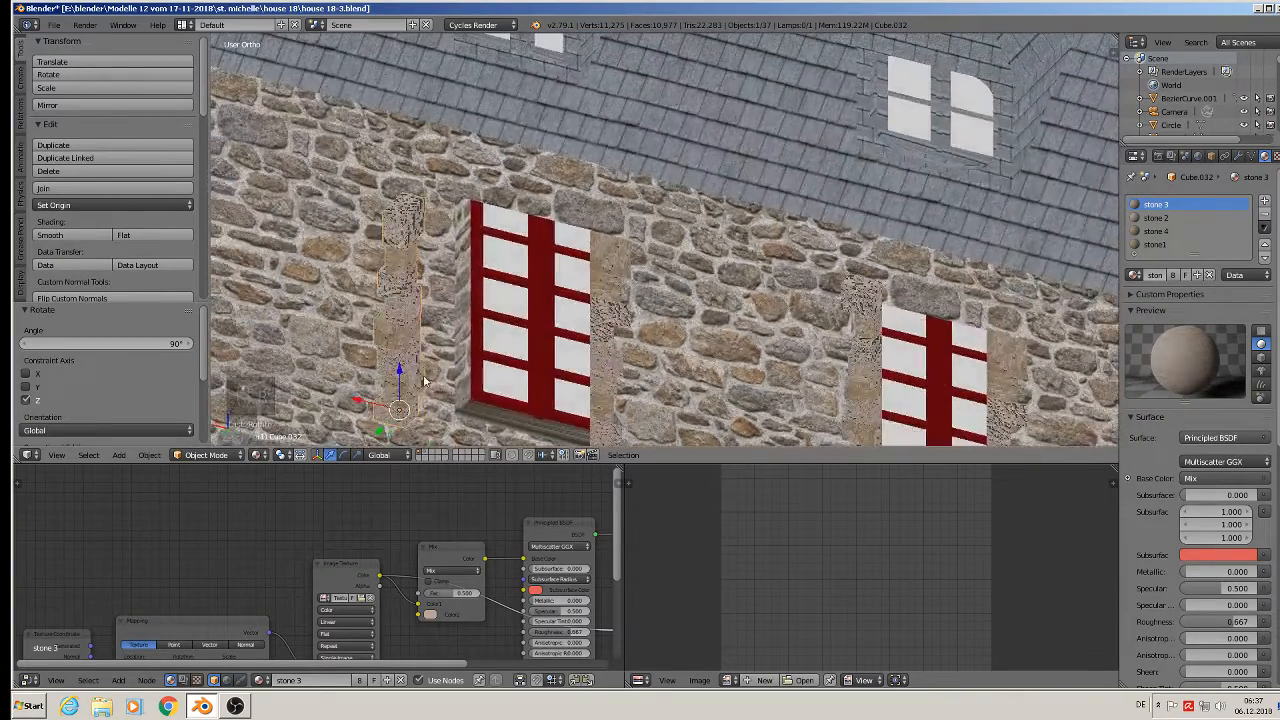
left_click_drag(400, 409, 434, 388)
middle_click_drag(434, 388, 470, 355)
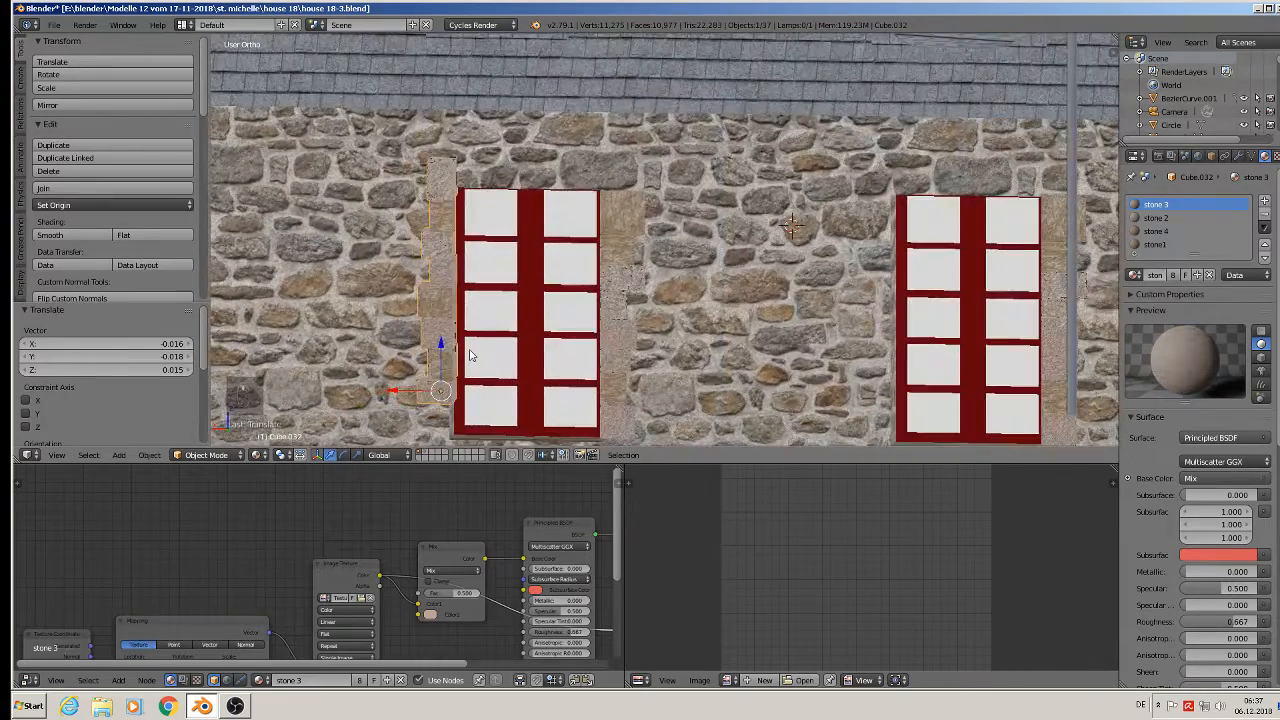
left_click_drag(433, 357, 446, 358)
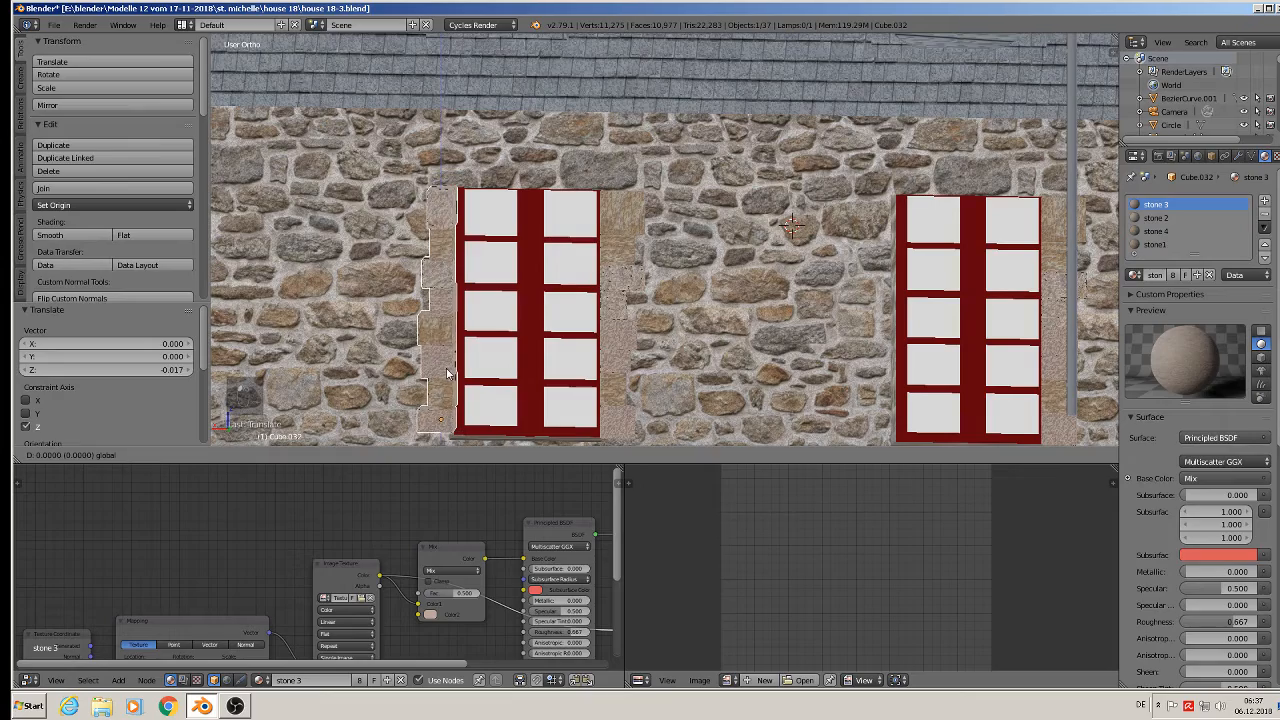
left_click(447, 376)
- Fine-tune the strip against the facade by moving it -0.023 along Y and -0.006 along Z
mouse_move(443, 374)
middle_mouse_down()
mouse_move(500, 380)
mouse_move(434, 366)
mouse_move(430, 390)
middle_mouse_up()
left_click_drag(411, 427, 434, 431)
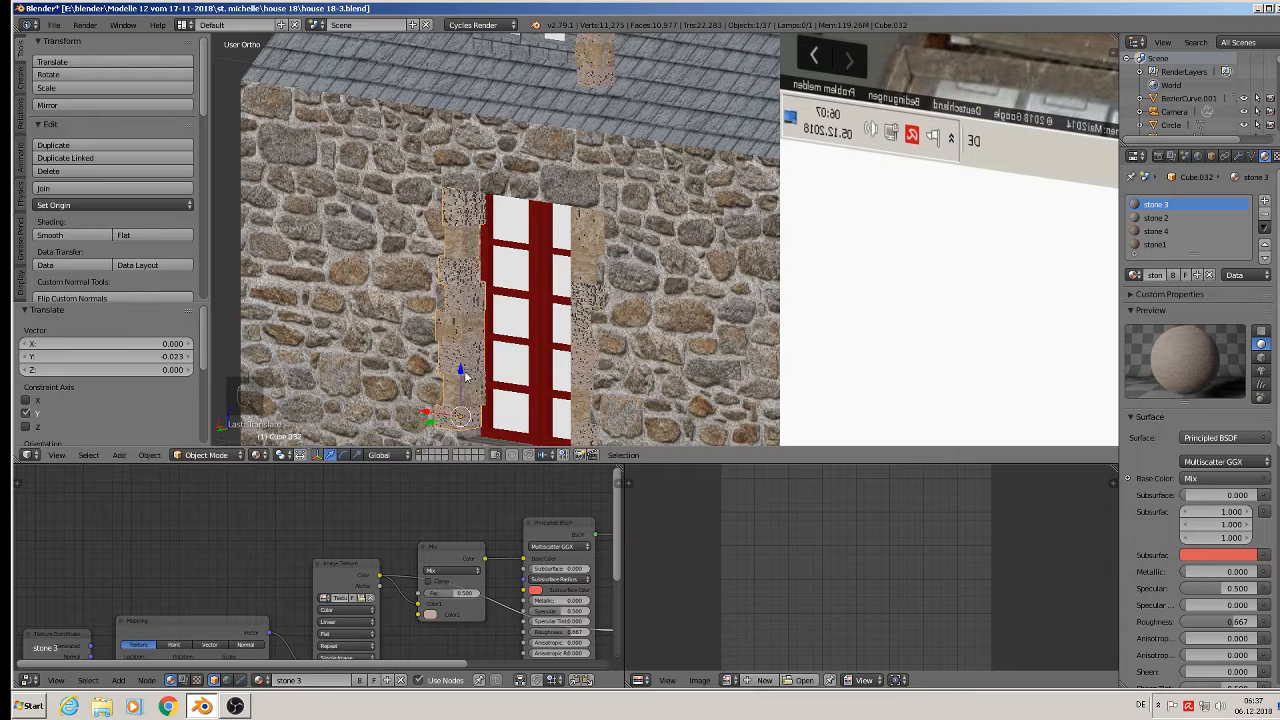
left_click_drag(465, 375, 466, 386)
- Scale the strip by 1.037 to match the window height and move it 0.004 along X
scroll(466, 383, "down", 3)
middle_click_drag(496, 346, 497, 269)
scroll(496, 277, "up", 3)
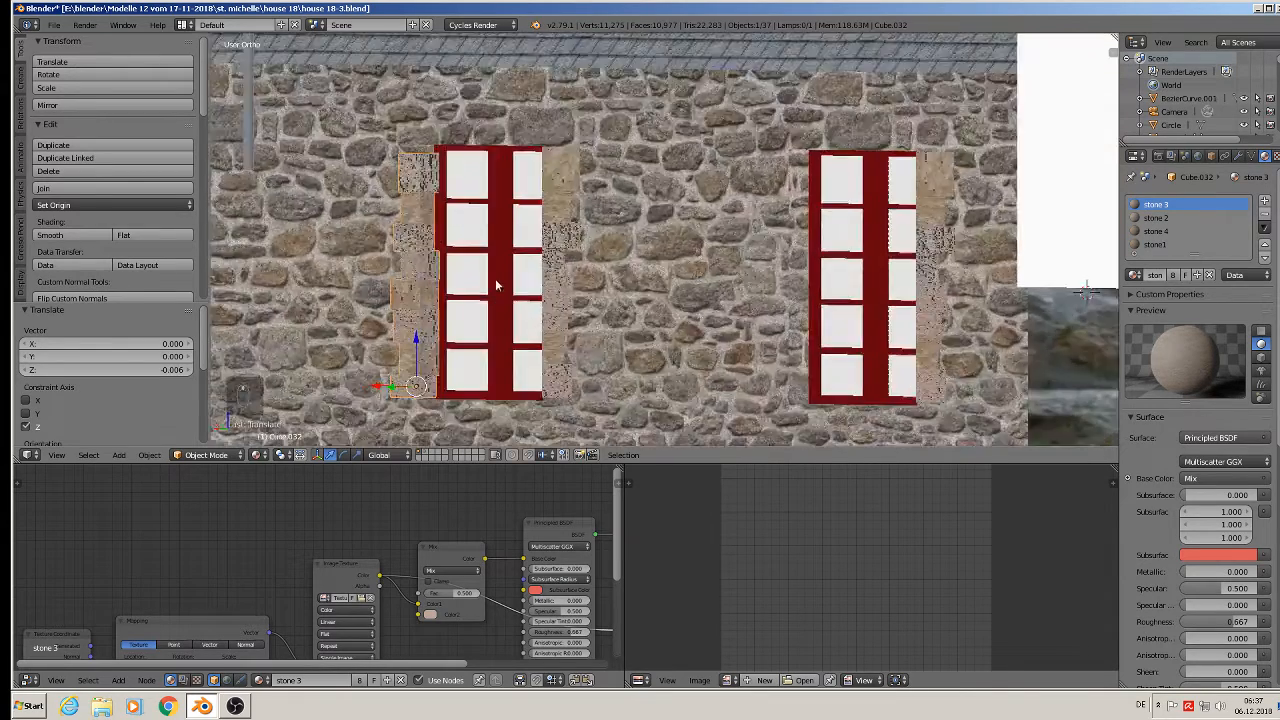
key("s")
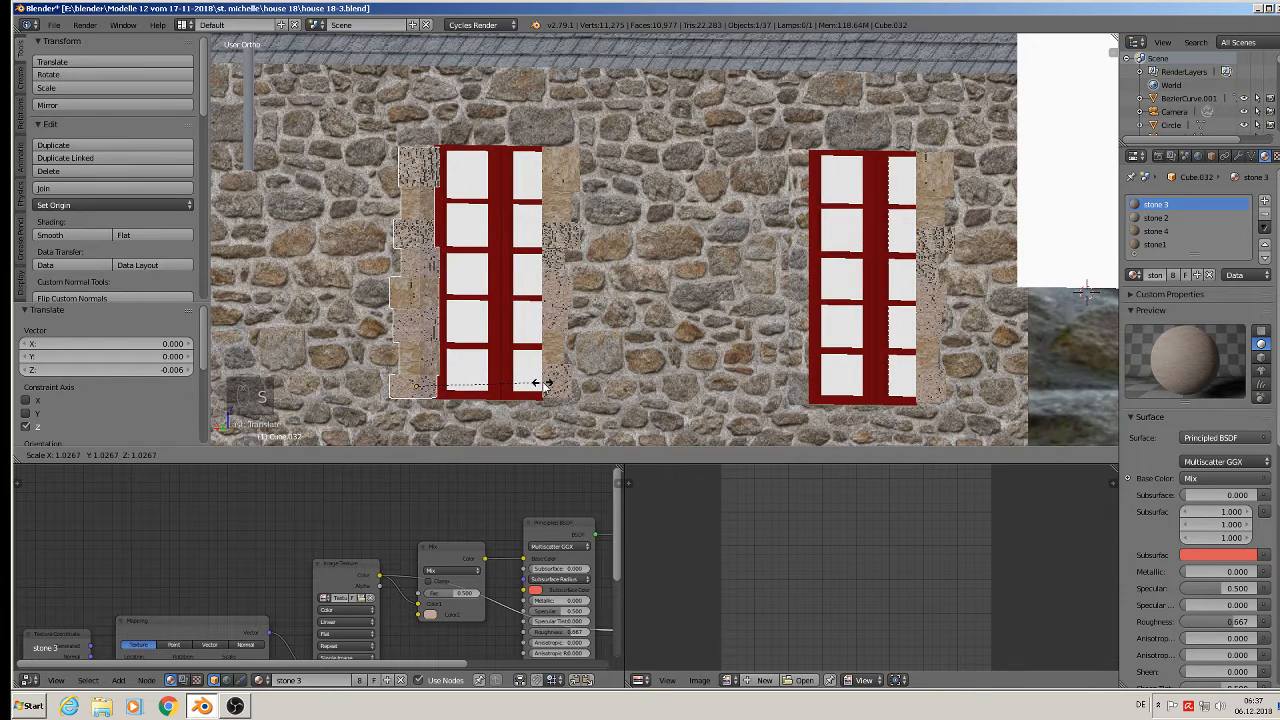
left_click(536, 383)
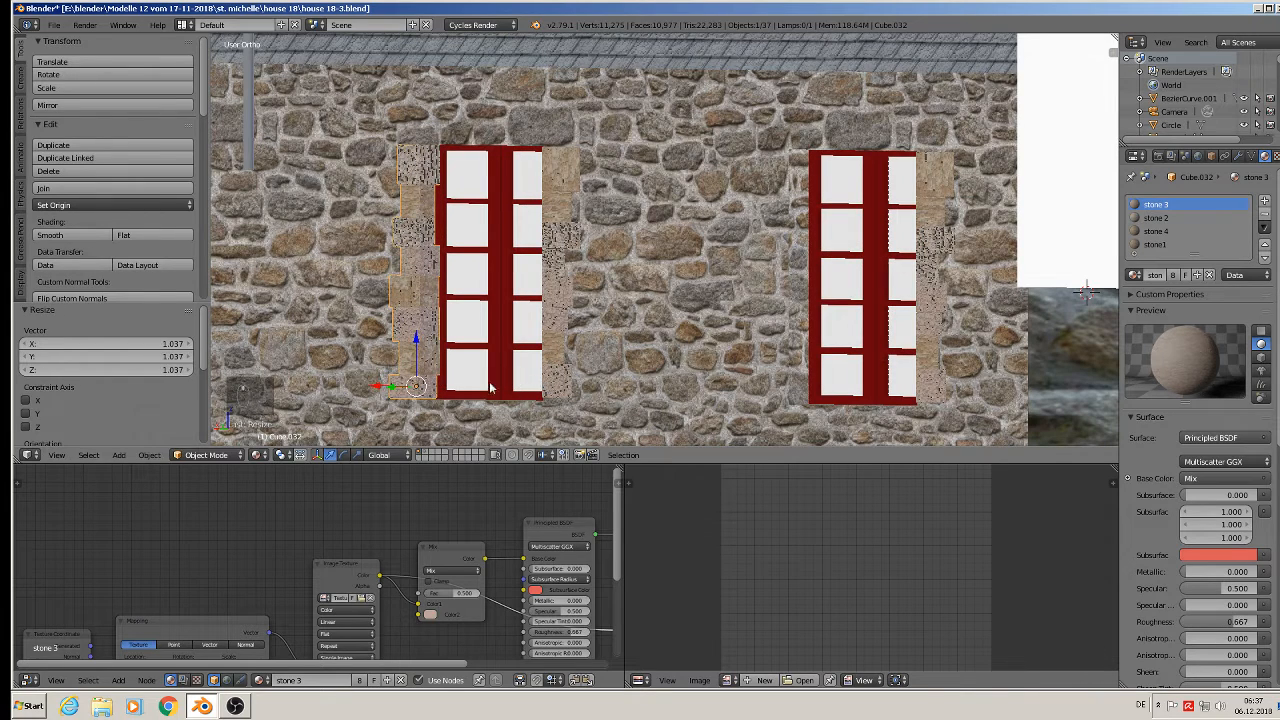
middle_click_drag(397, 383, 446, 412)
left_click_drag(384, 384, 374, 382)
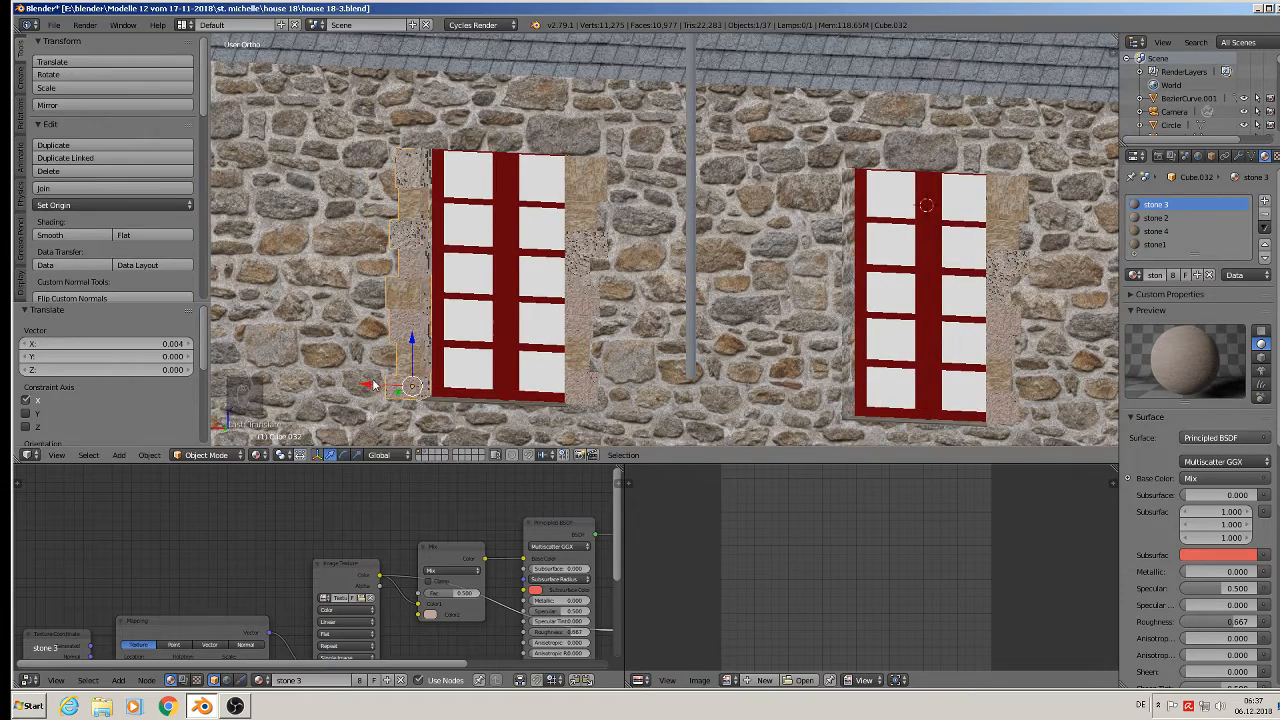
- Duplicate the strip about -0.258 along X to the middle upper window's left edge, and that copy -0.259 along X to the third upper window
middle_click_drag(374, 382, 372, 273)
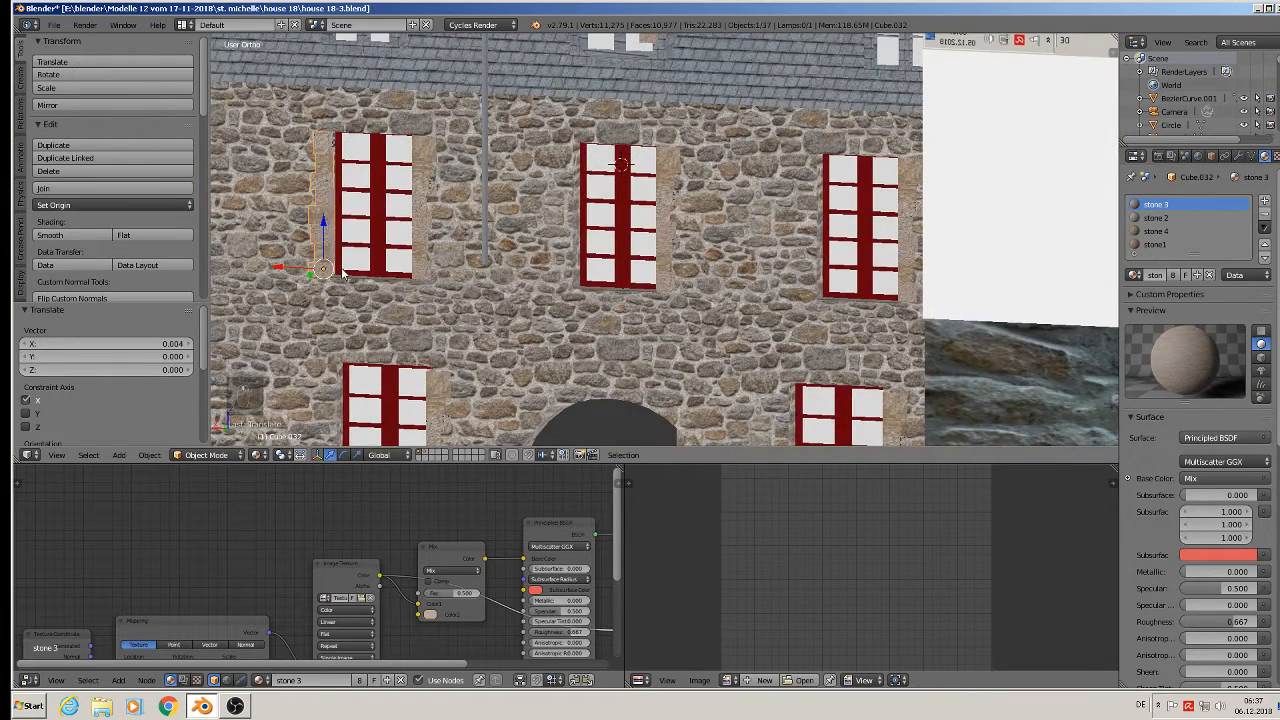
key("shift+d")
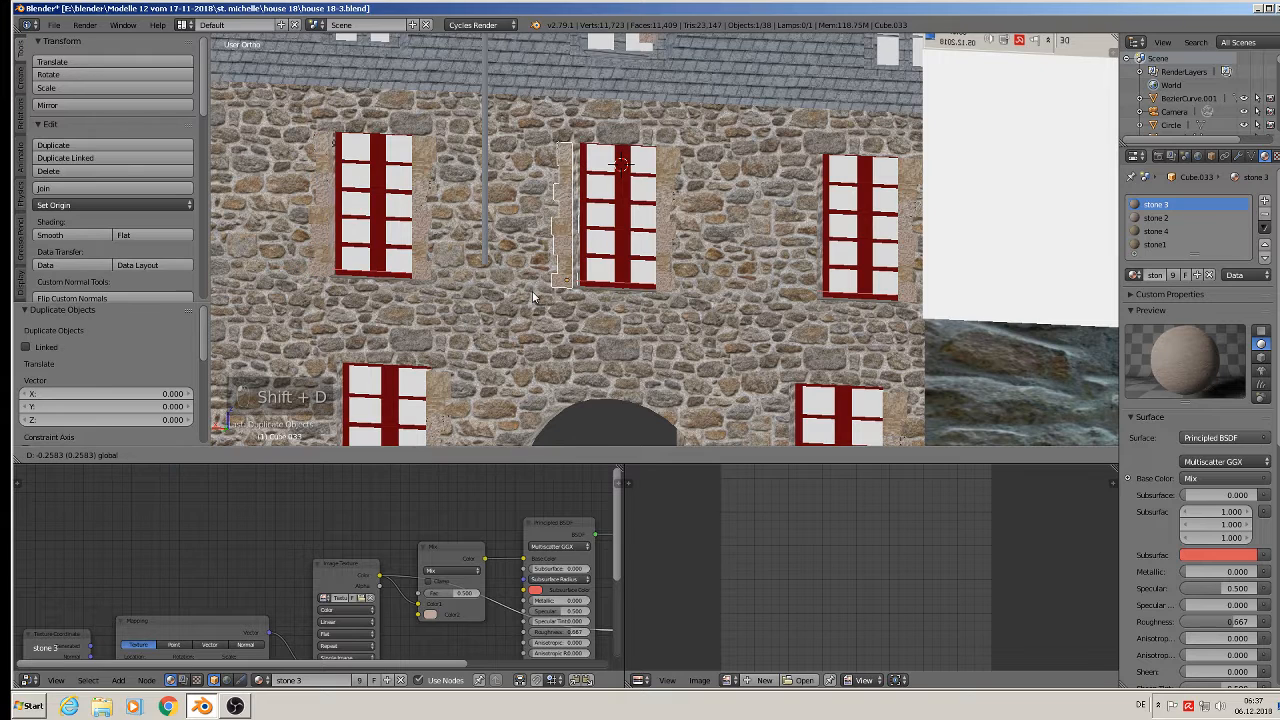
left_click(533, 296)
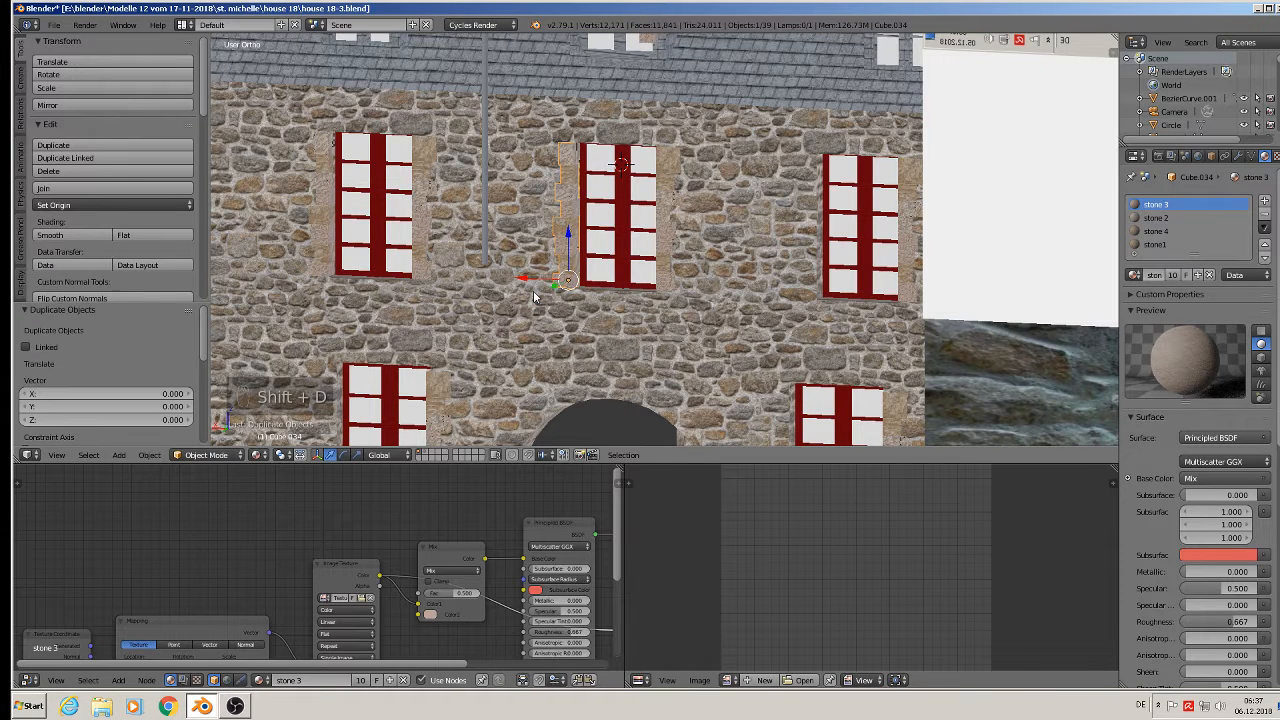
key("shift+d")
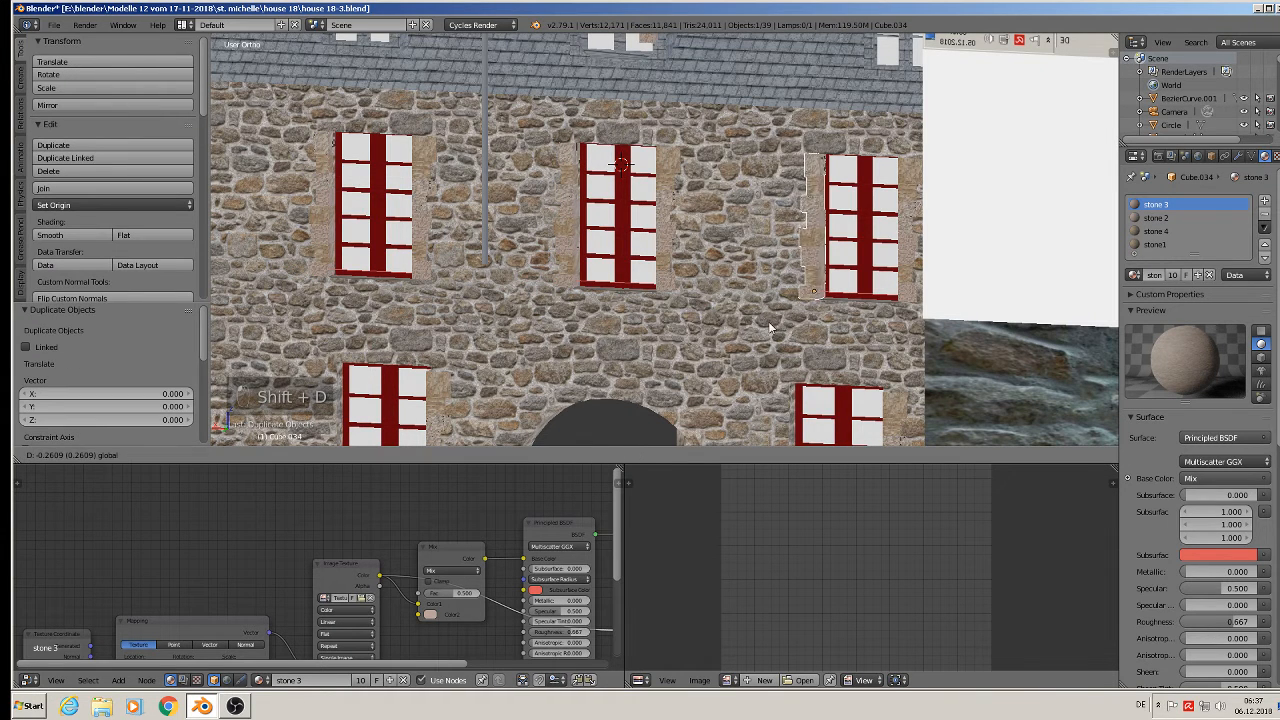
left_click(767, 328)
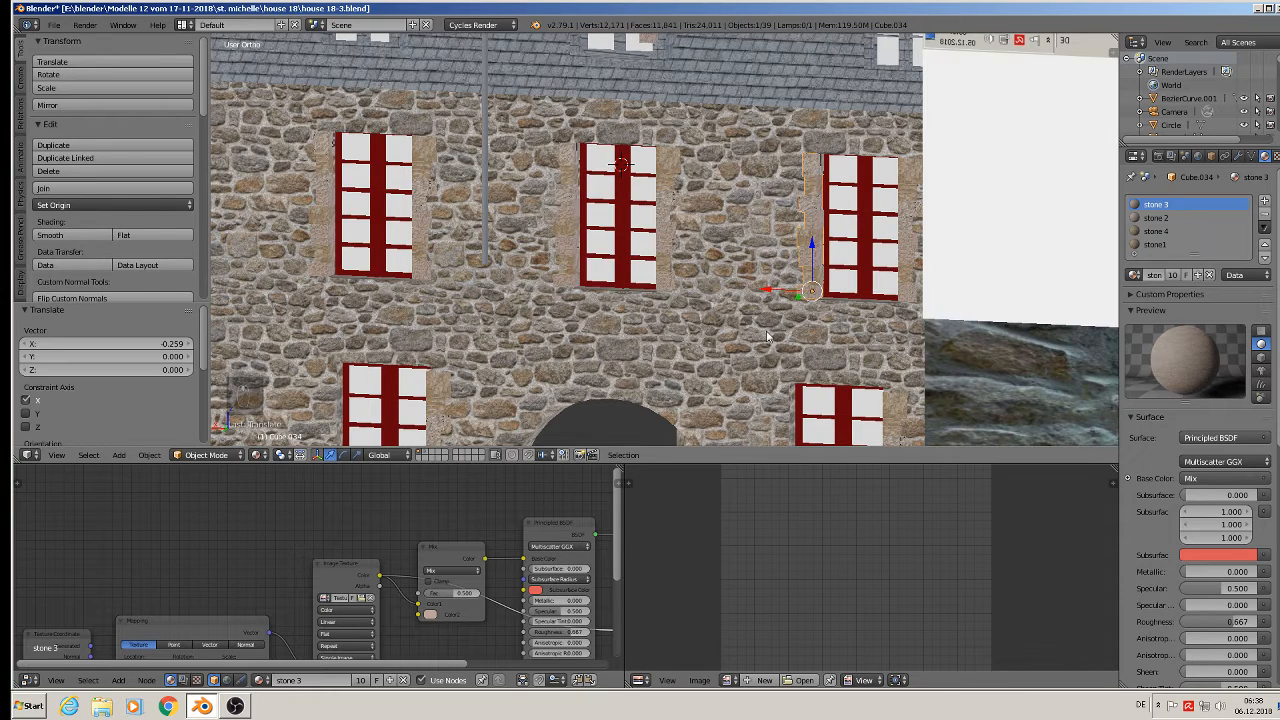
- Duplicate the third window's left strip -0.236 along Z and move the copy 0.028 along X to the left edge of the lower right window
scroll(768, 330, "up", 1)
middle_click_drag(768, 330, 717, 226, "shift")
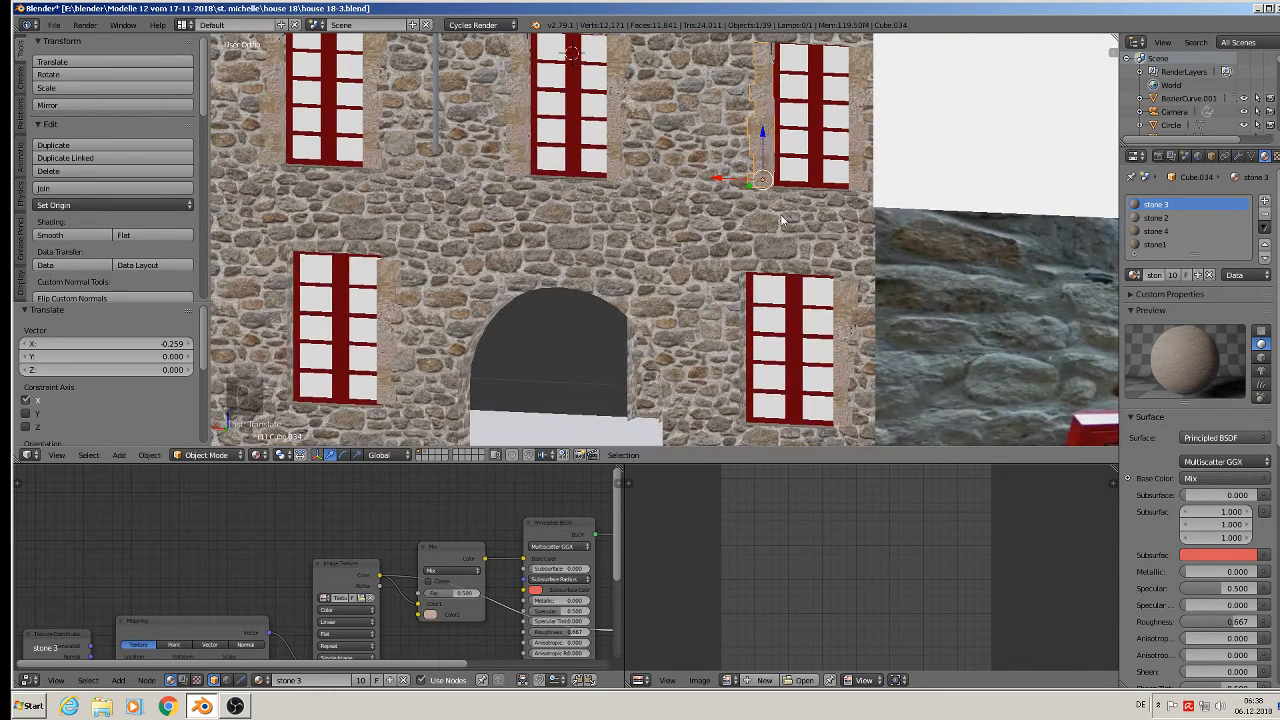
key("shift+d")
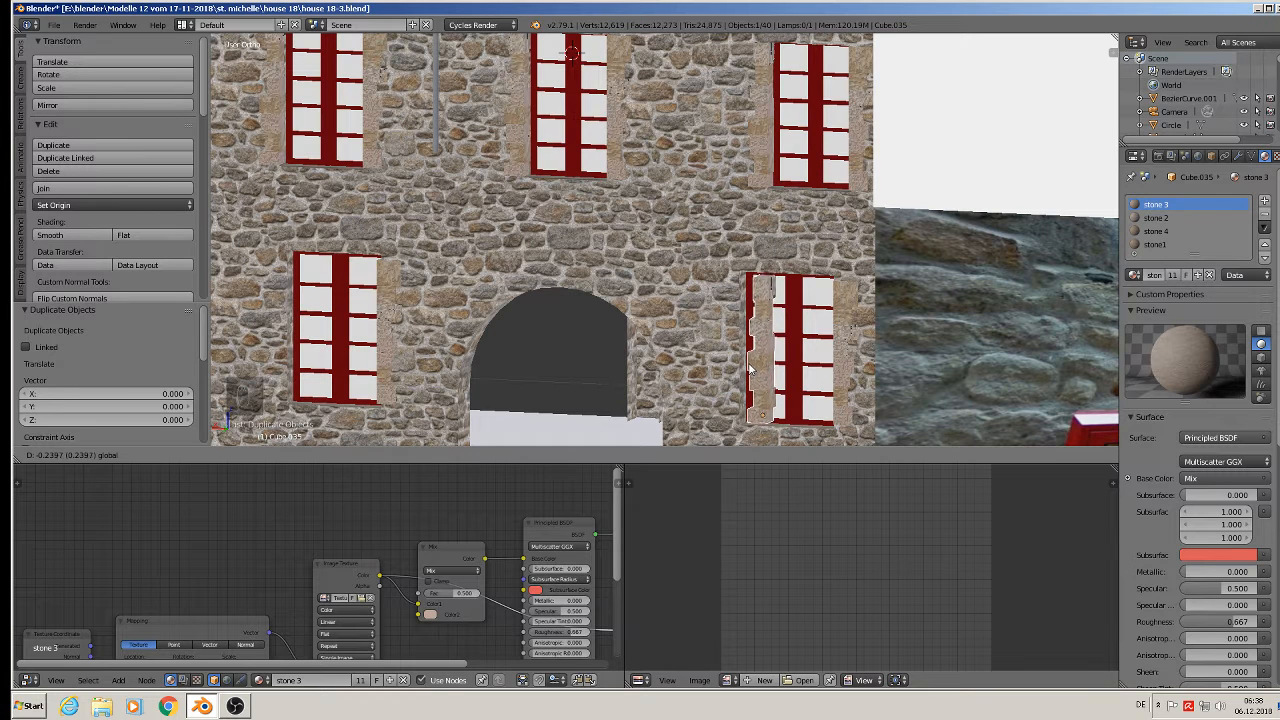
left_click(751, 366)
key("g")
key("x")
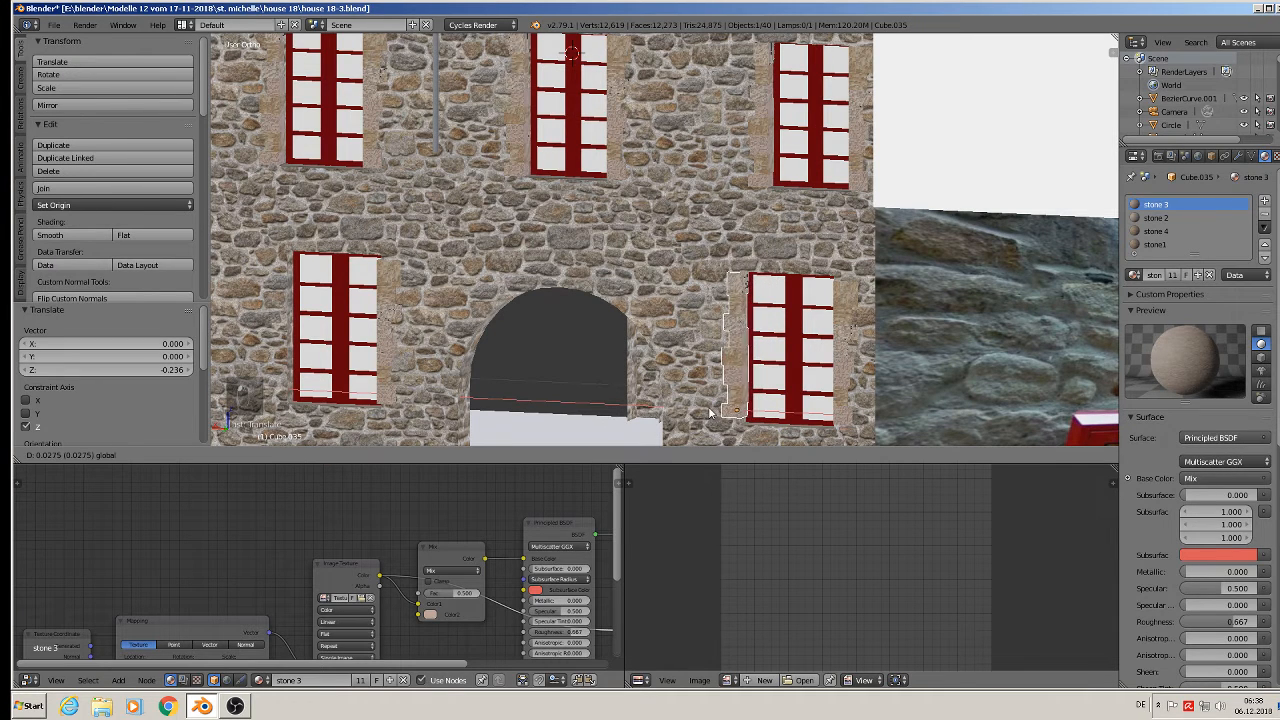
left_click(709, 411)
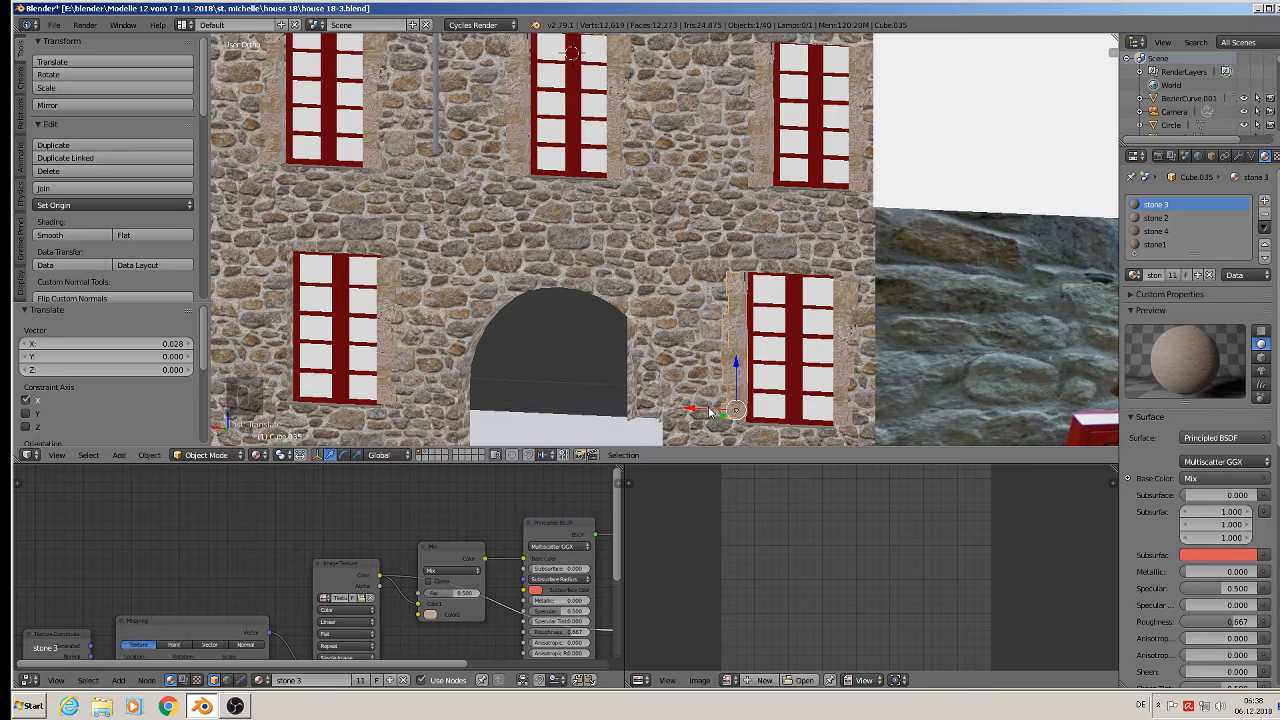
- Duplicate the lower window's left strip 0.479 along X to the outer edge of the other lower window
key("shift+d")
key("x")
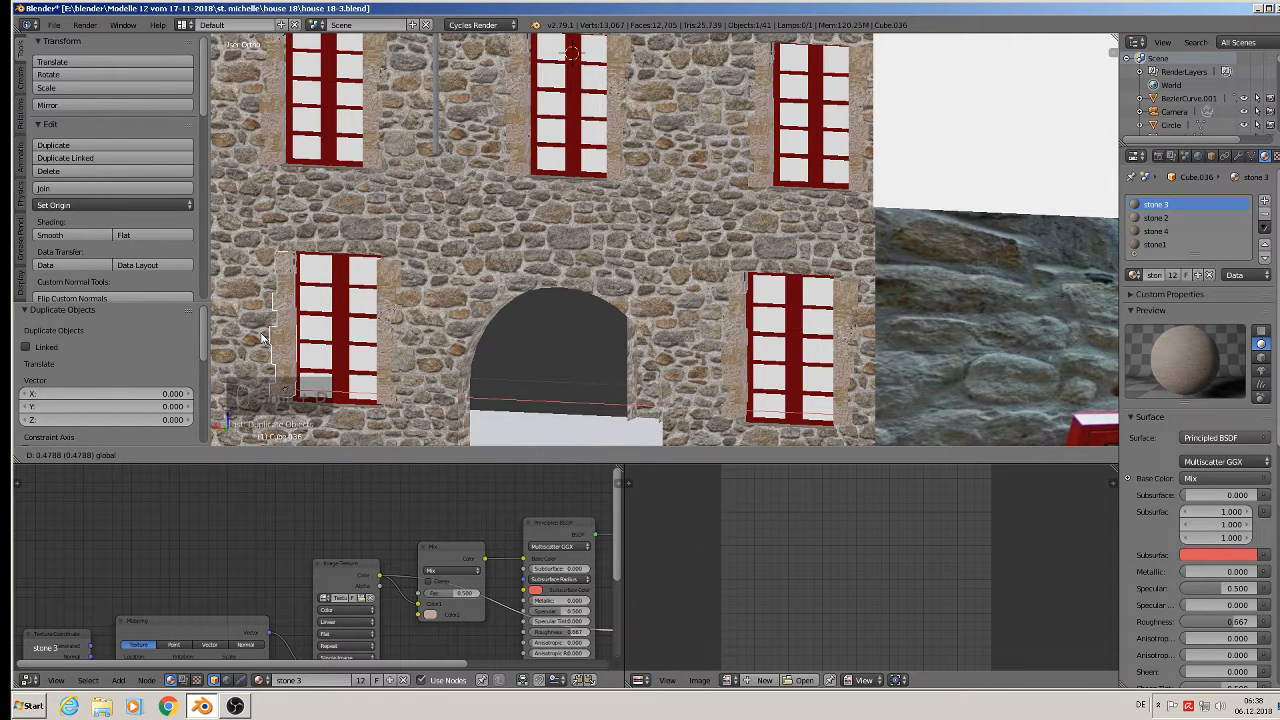
left_click(270, 340)
scroll(593, 232, "down", 2)
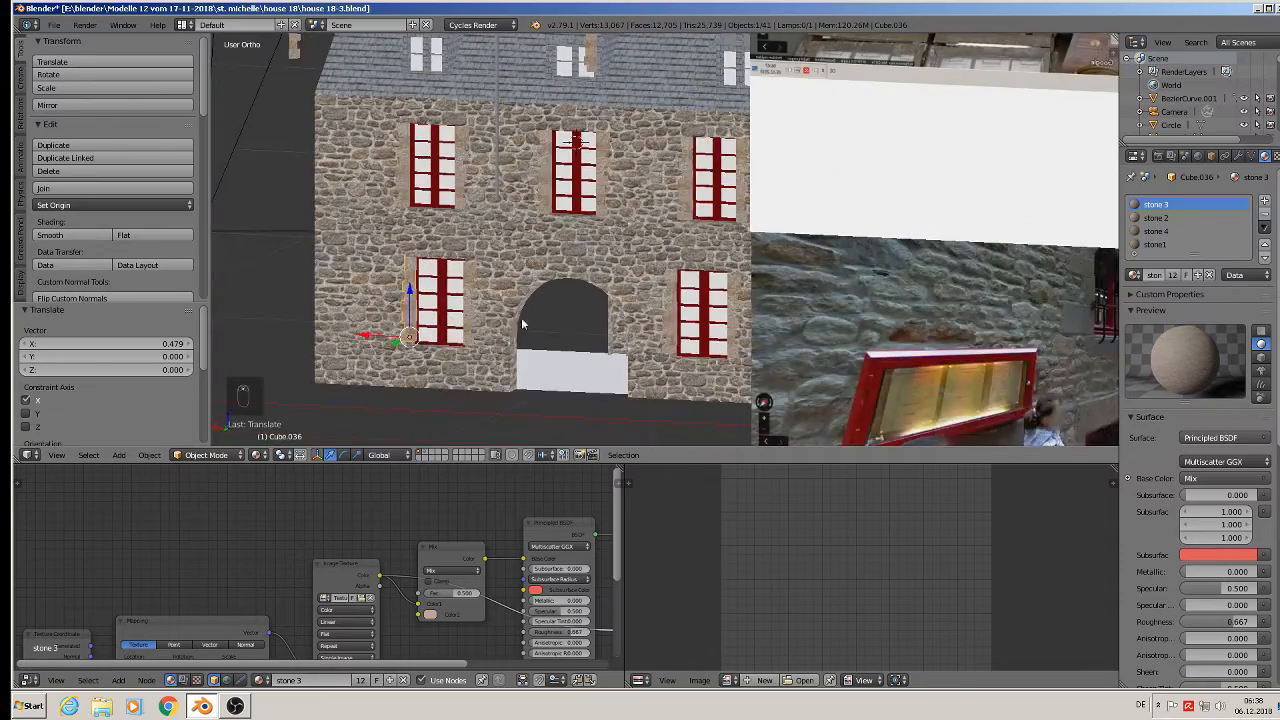
- Duplicate both stone strips of the end upper window -0.691 along Y beyond the opposite facade and rotate the copies 180° about Z
middle_click_drag(522, 324, 736, 220)
right_click(750, 212)
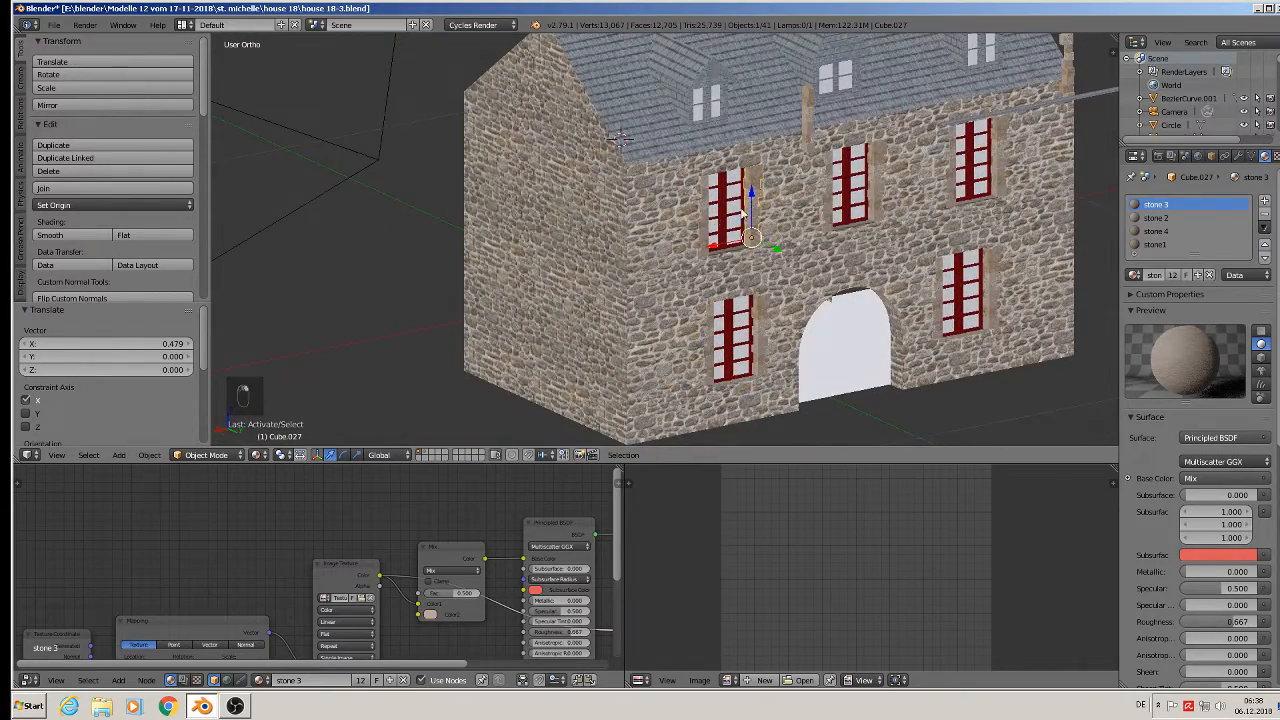
right_click(700, 216)
right_click(706, 214)
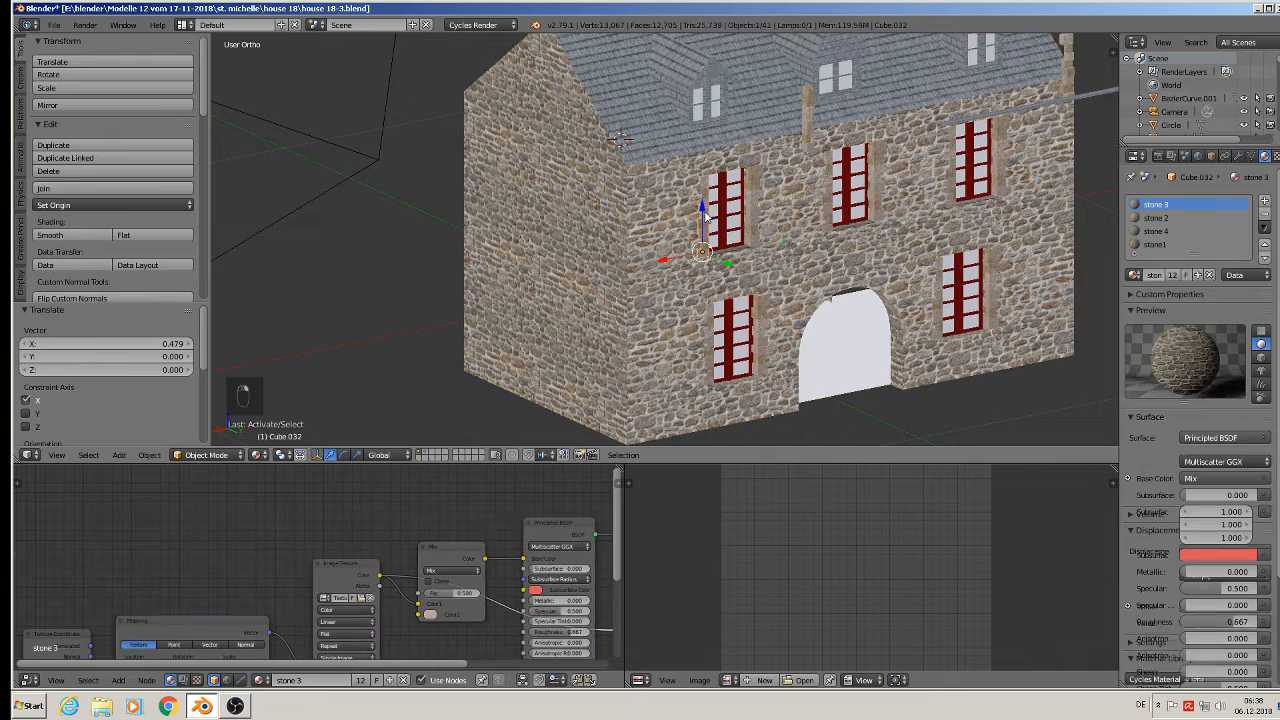
right_click(754, 217, "shift")
middle_click_drag(754, 217, 858, 300)
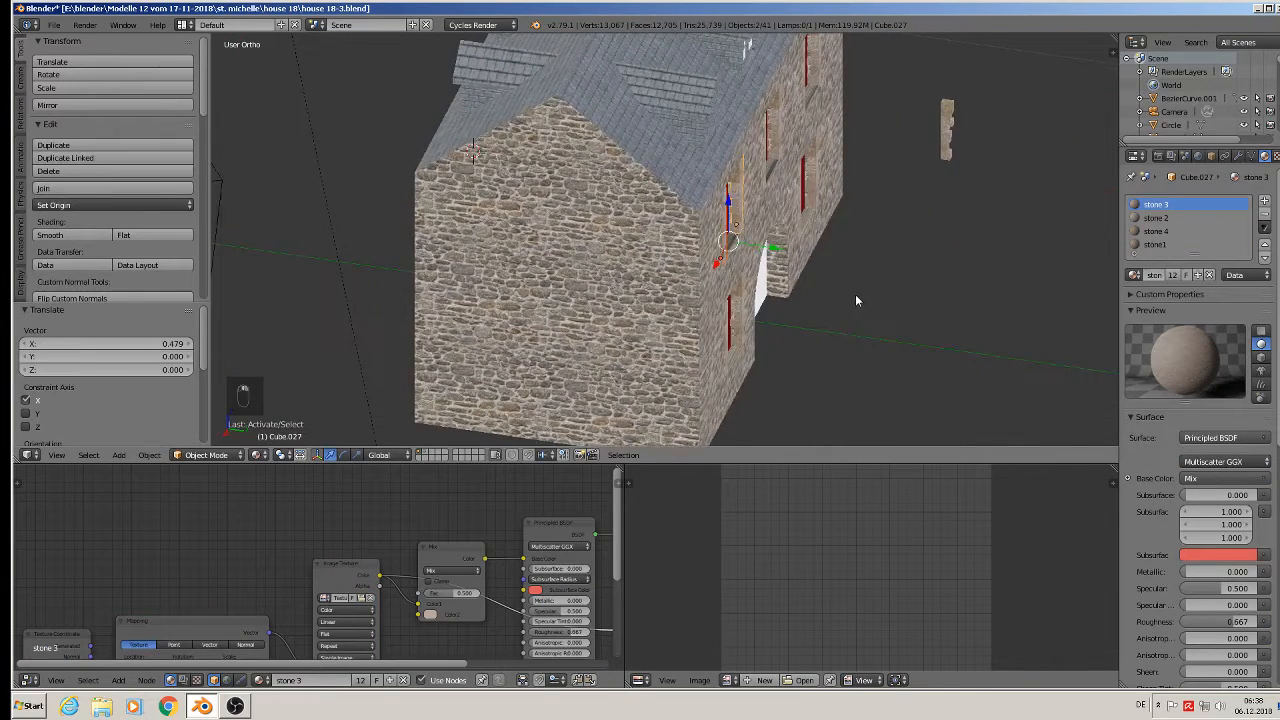
key("shift+d")
key("y")
left_click(386, 196)
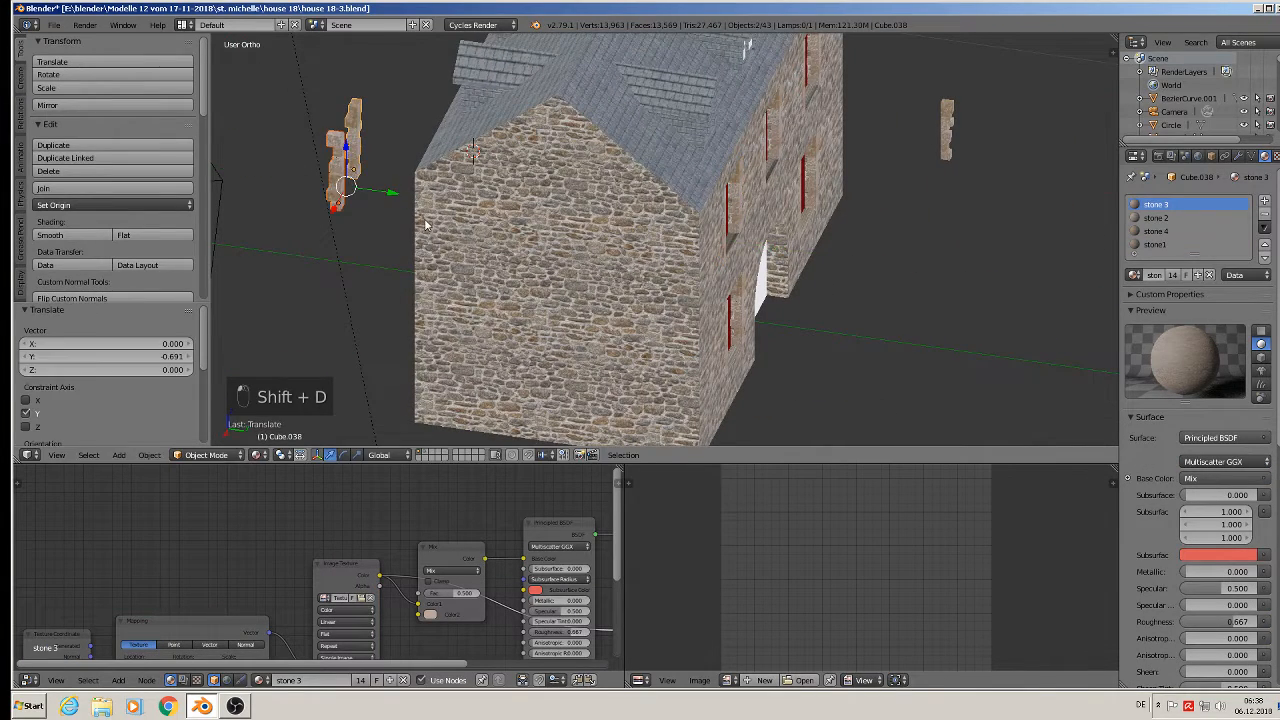
type("rz180")
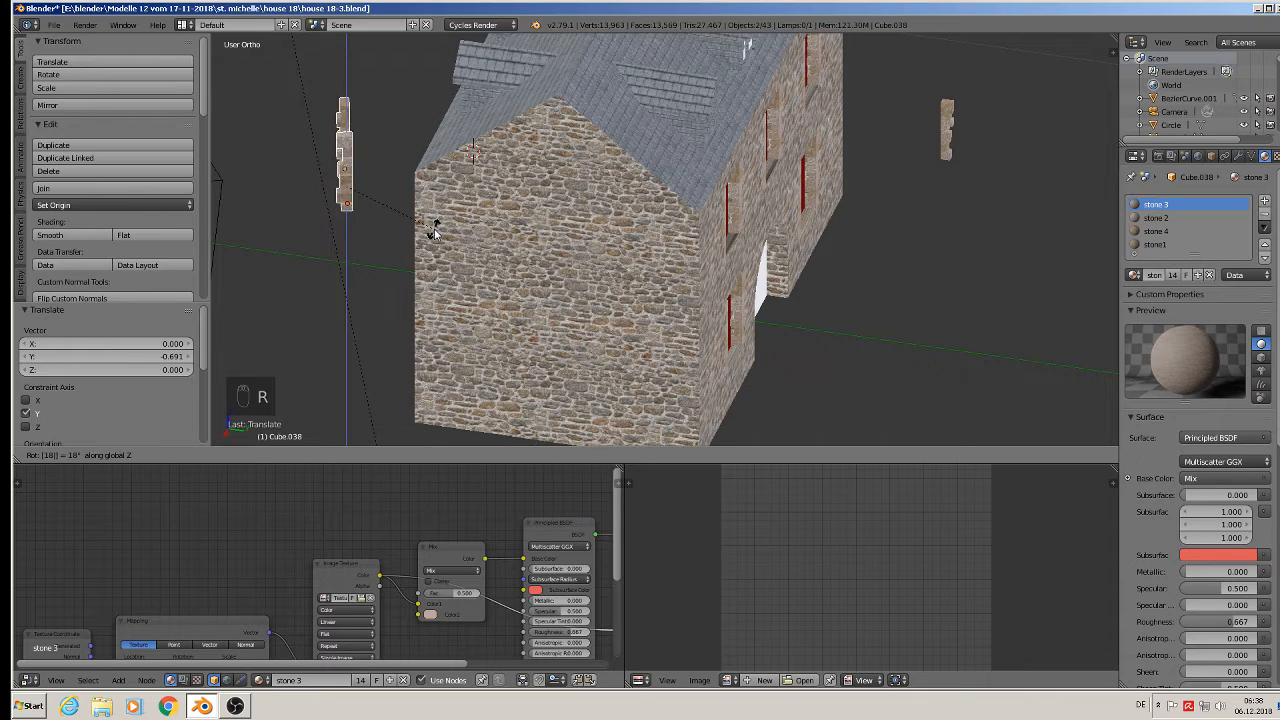
left_click(434, 230)
- Move the rotated strip pair onto the end window of the opposite facade, with a 0.015 adjustment along Z
middle_click_drag(345, 175, 417, 140)
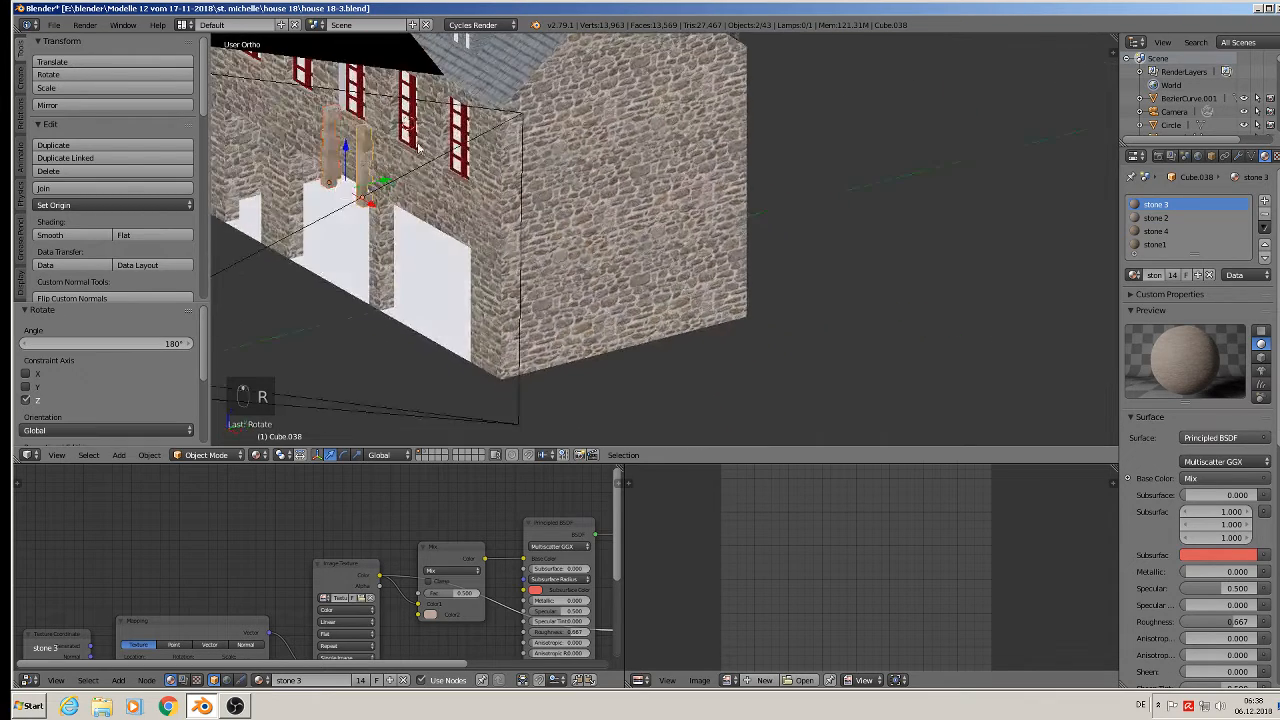
scroll(417, 140, "up", 3)
left_click_drag(333, 213, 498, 166)
mouse_move(498, 166)
middle_mouse_down()
mouse_move(530, 176)
mouse_move(513, 173)
middle_mouse_up()
left_click_drag(478, 194, 531, 146)
scroll(528, 140, "up", 3)
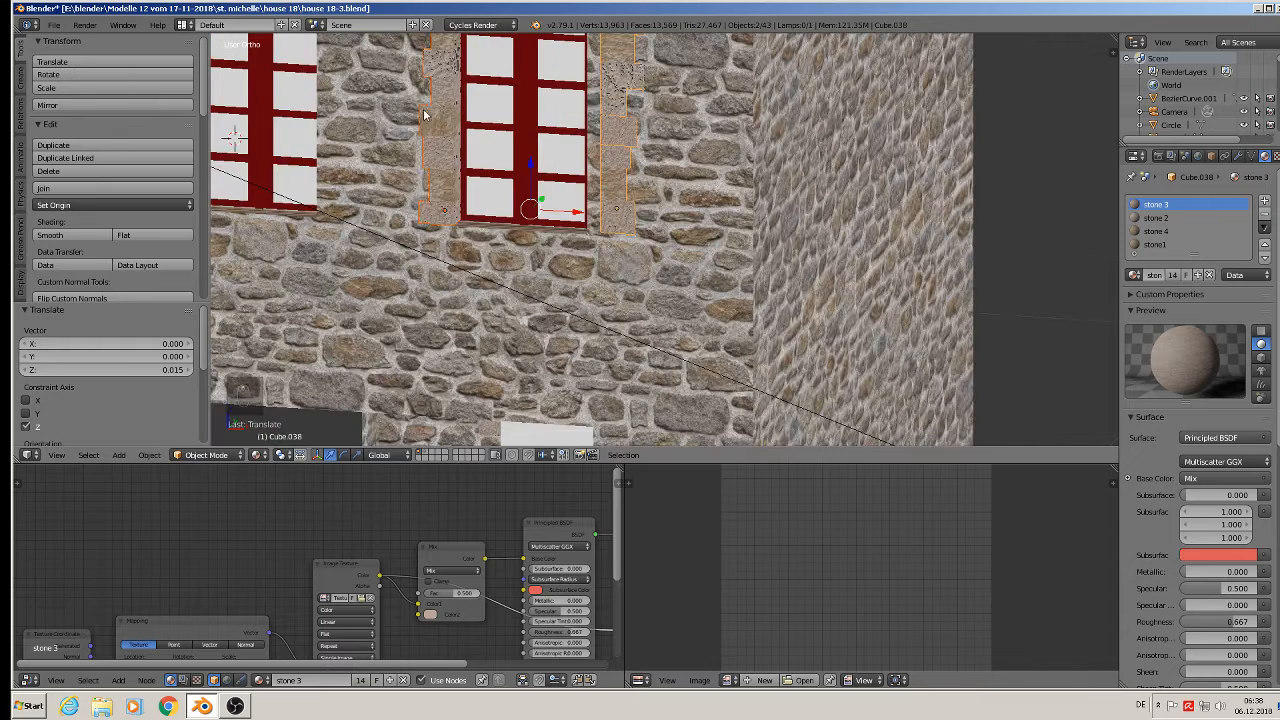
- Fit each strip to the window edges, moving the left one -0.000651 and the right one -0.011 and 0.002 along X
right_click(437, 118)
mouse_move(470, 212)
left_mouse_down()
mouse_move(488, 216)
mouse_move(460, 216)
mouse_move(475, 218)
left_mouse_up()
right_click(610, 182)
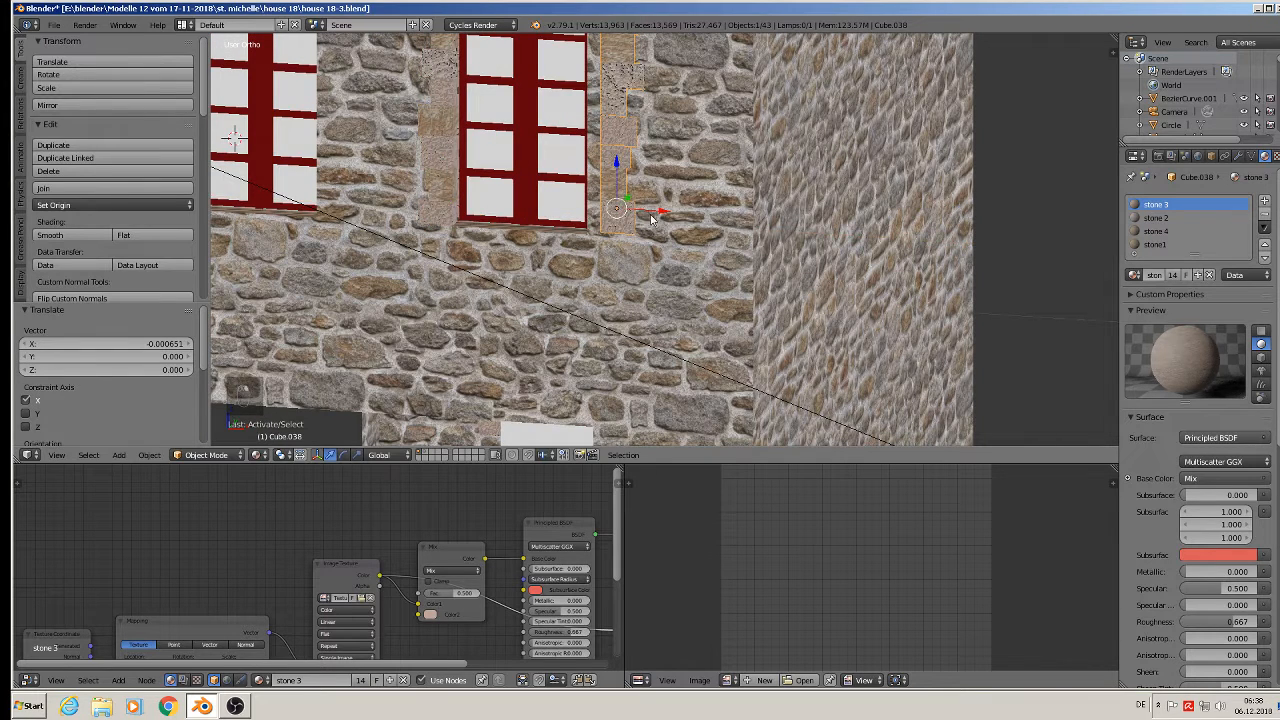
left_click_drag(649, 215, 635, 215)
middle_click_drag(636, 216, 699, 224)
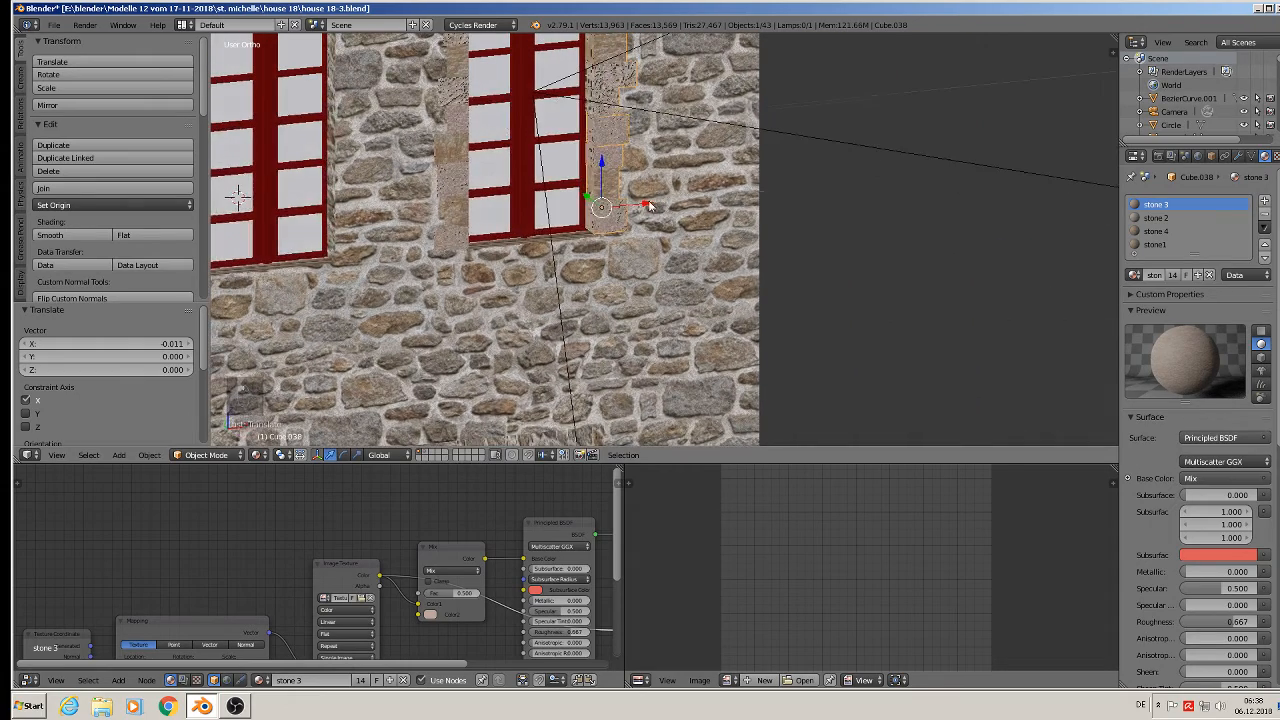
left_click_drag(649, 205, 651, 206)
- Select both strips of the end window and duplicate them -0.163 along X to the neighbouring window
scroll(649, 205, "down", 3)
middle_click_drag(594, 194, 656, 142, "shift")
right_click(652, 116, "shift")
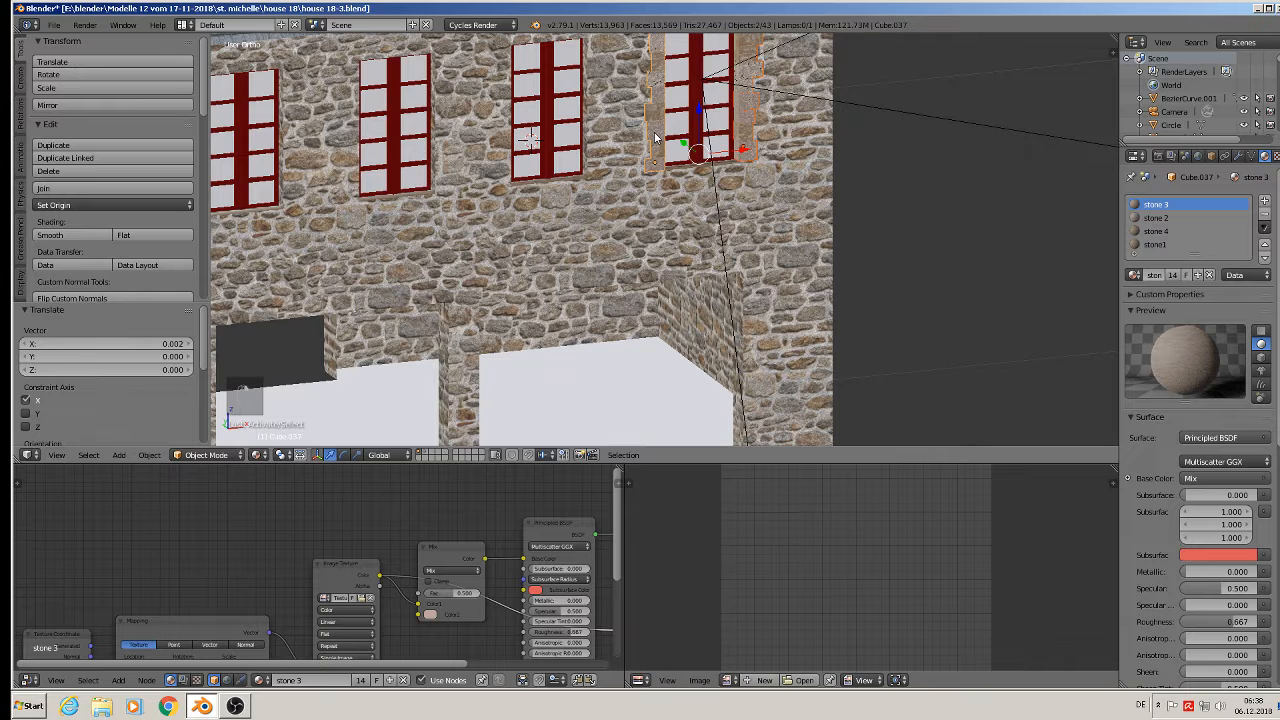
key("shift+d")
key("x")
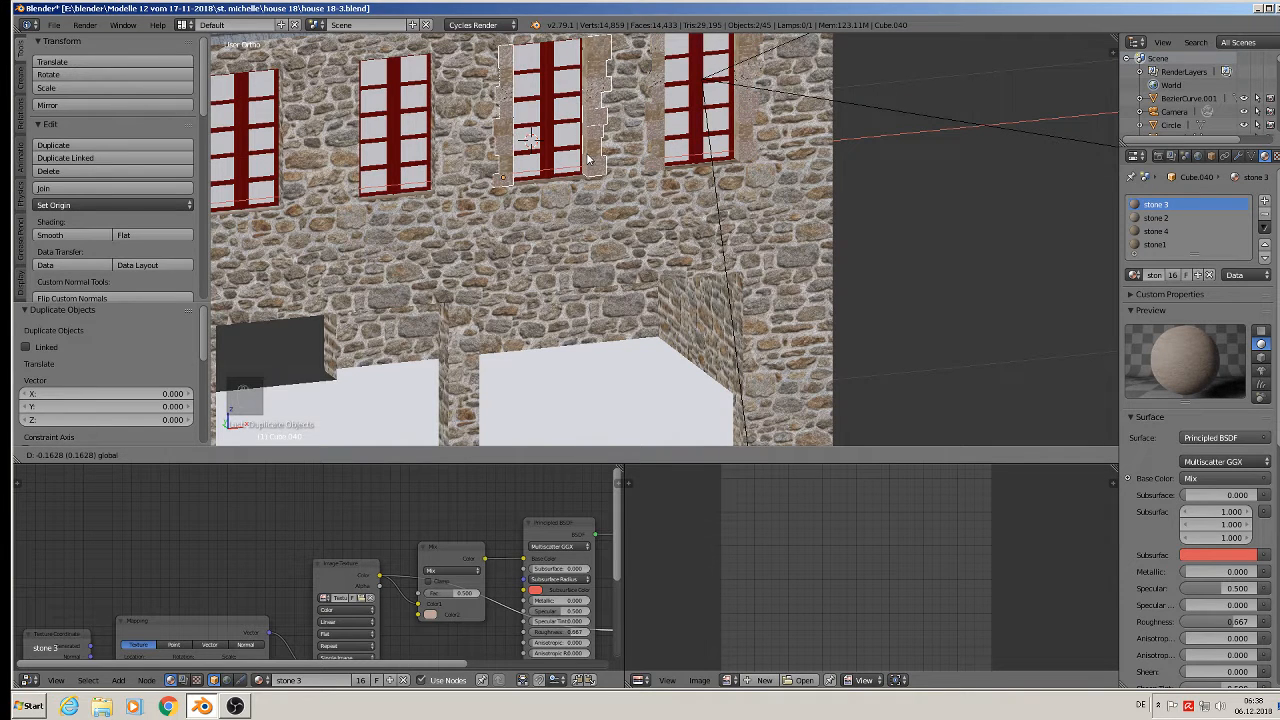
left_click_drag(587, 159, 587, 155)
- Duplicate the strip pair along X from the second window to the third upper window of this facade
middle_click_drag(552, 200, 603, 212, "shift")
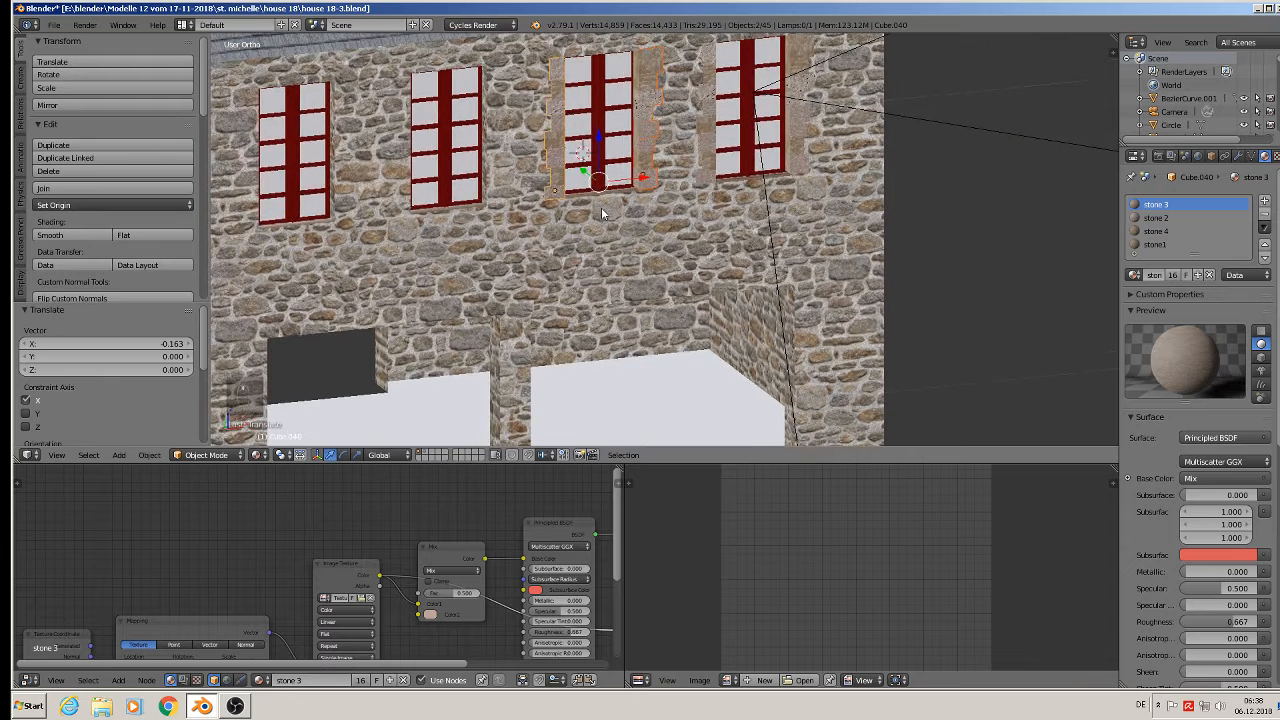
key("shift+d")
right_click(601, 213)
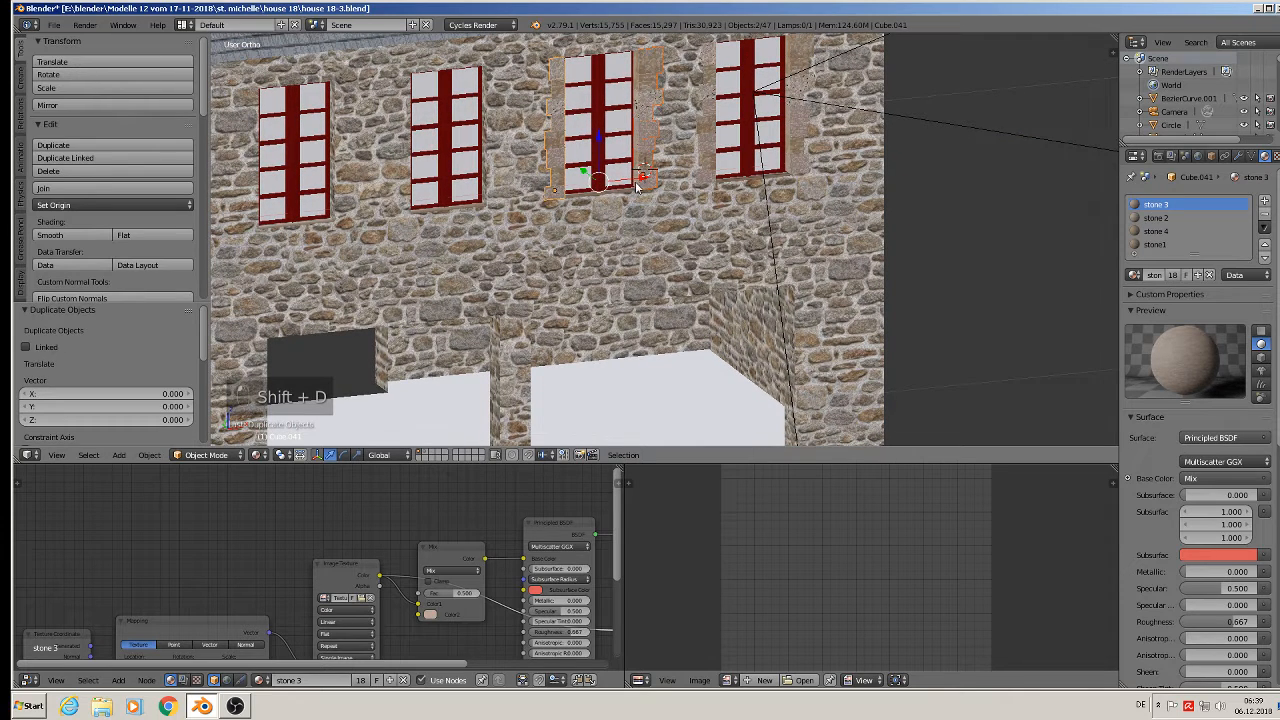
left_click_drag(640, 187, 483, 185)
- Duplicate the strip pair -0.164 along X to the fourth upper window, and that copy -0.163 to the fifth
middle_click_drag(483, 185, 686, 172, "shift")
key("shift+d")
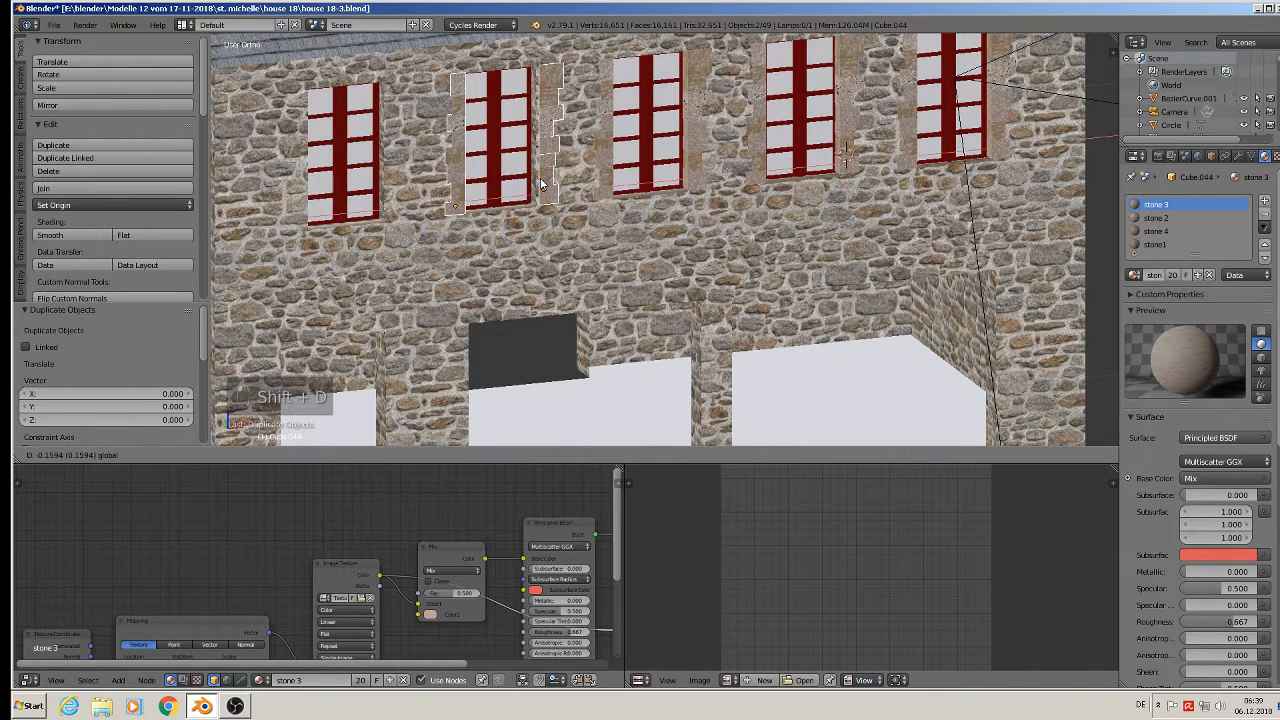
left_click(536, 184)
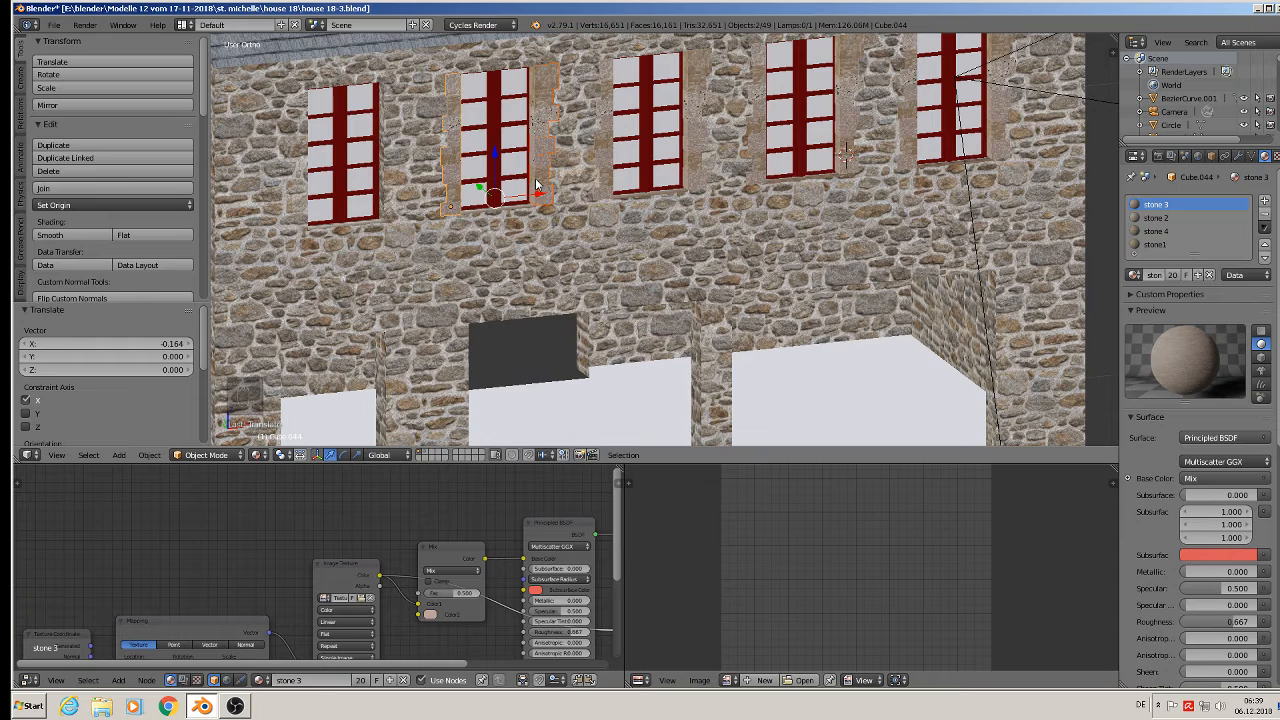
key("shift+d")
left_click_drag(536, 196, 379, 193)
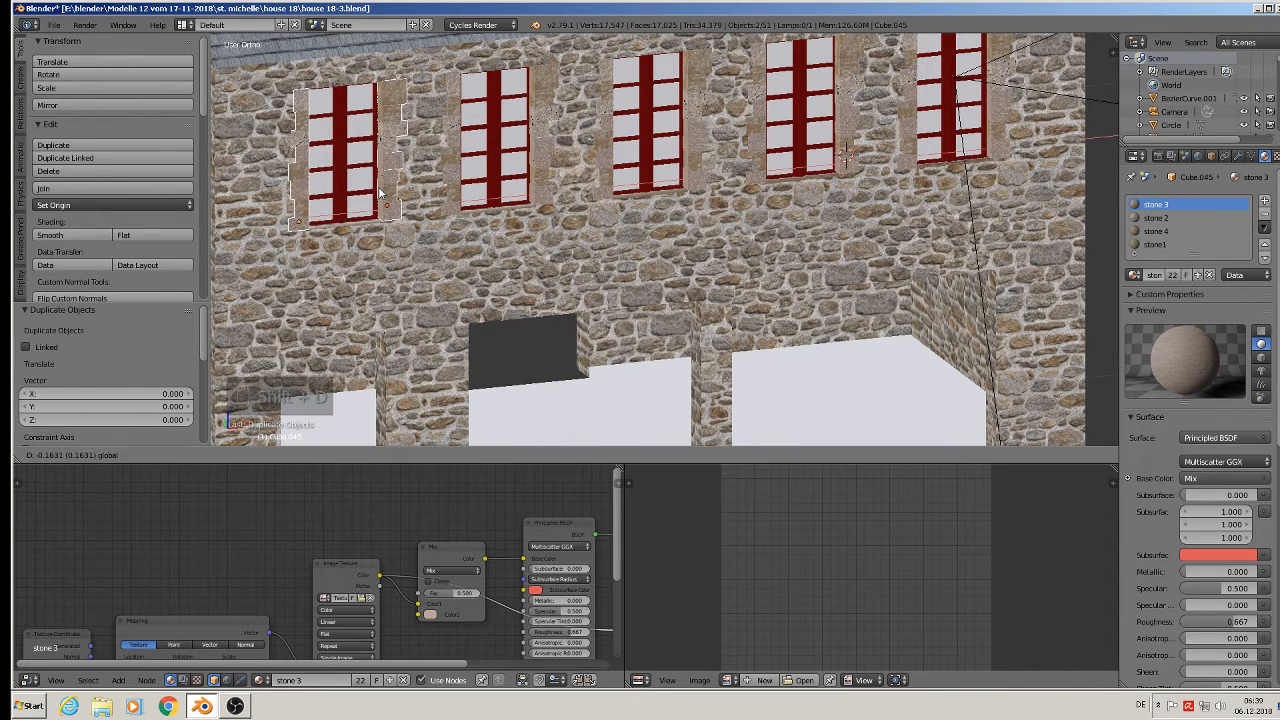
left_click(379, 193)
- Duplicate the fifth window's strip pair -0.310 along Z down to the ground-floor opening below it
middle_click_drag(379, 193, 322, 197)
scroll(339, 198, "down", 2)
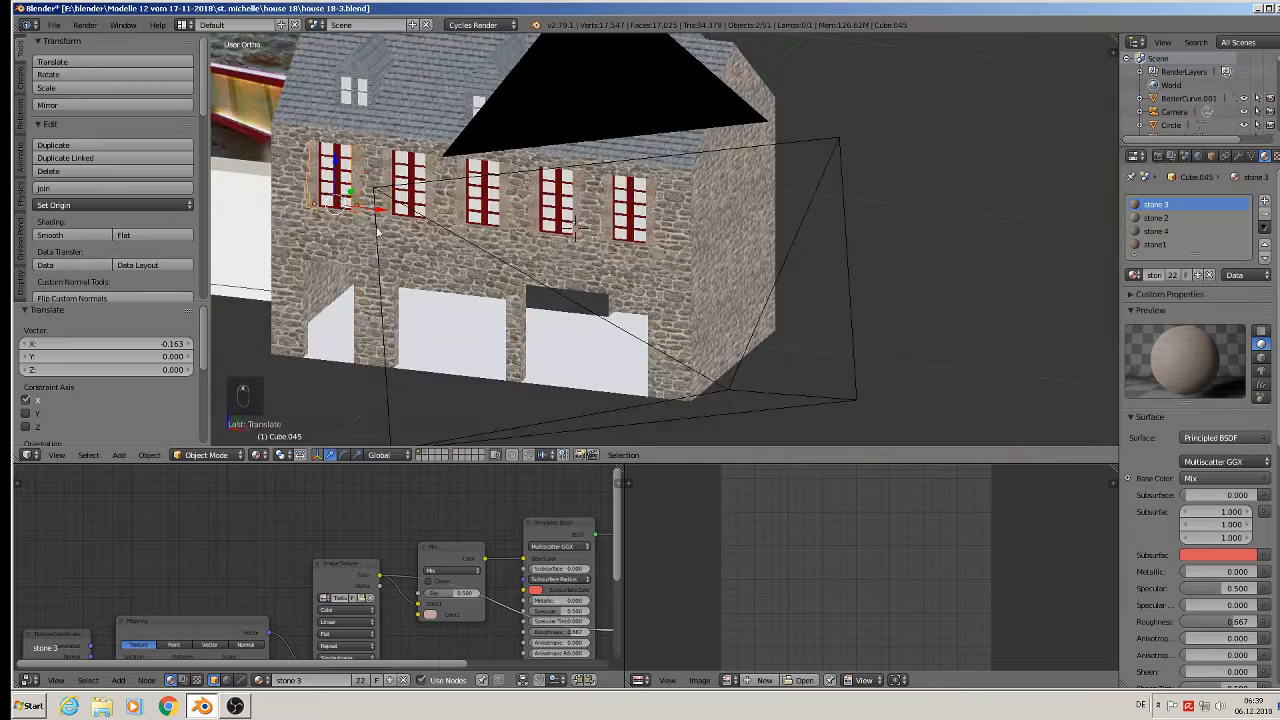
middle_click_drag(396, 257, 500, 240, "shift")
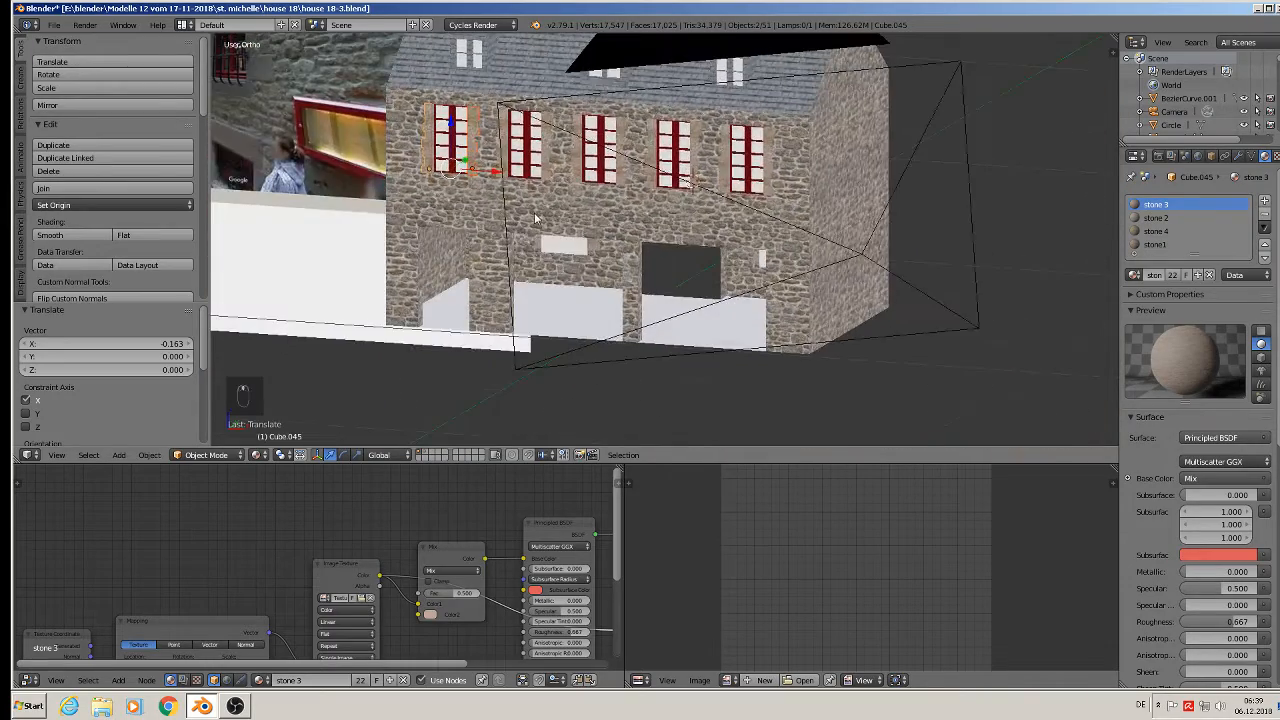
scroll(462, 252, "up", 3)
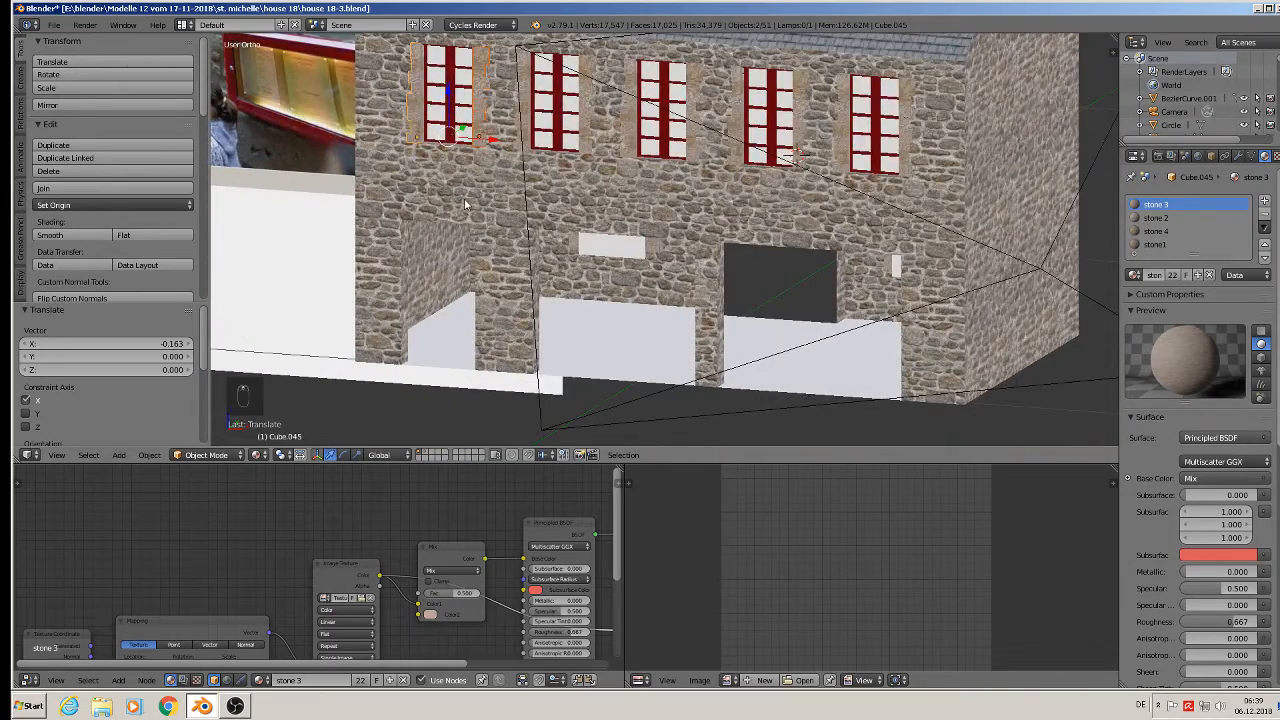
key("shift+d")
key("z")
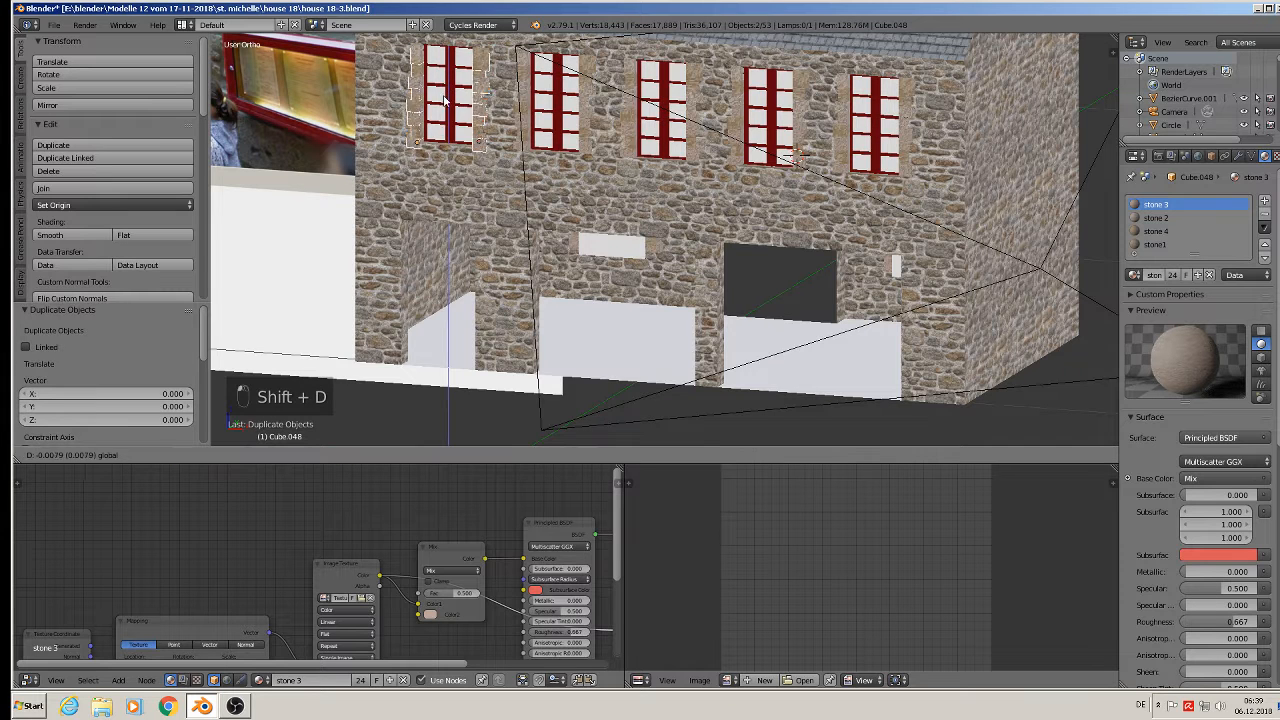
left_click(476, 368)
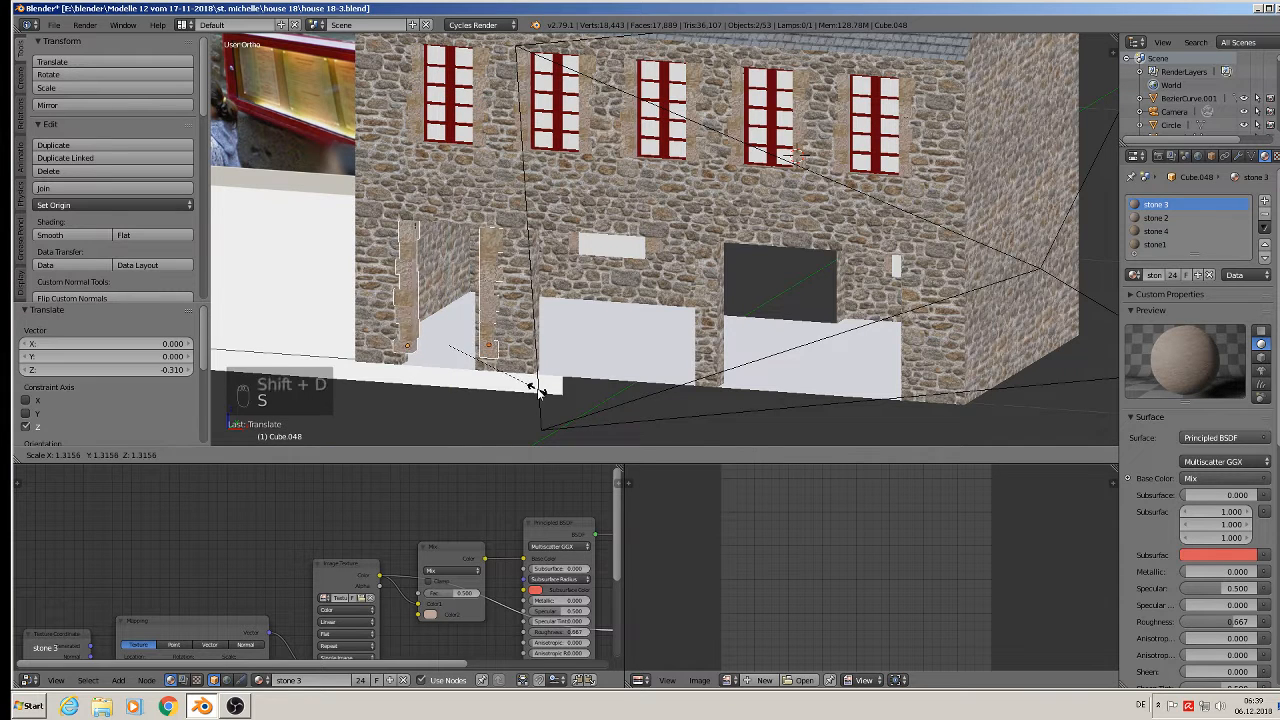
- Fit the copied strips to the opening's height by scaling them 1.410 and 1.036 and moving them -0.021 along Z
key("s")
left_click(528, 392)
left_click(437, 293)
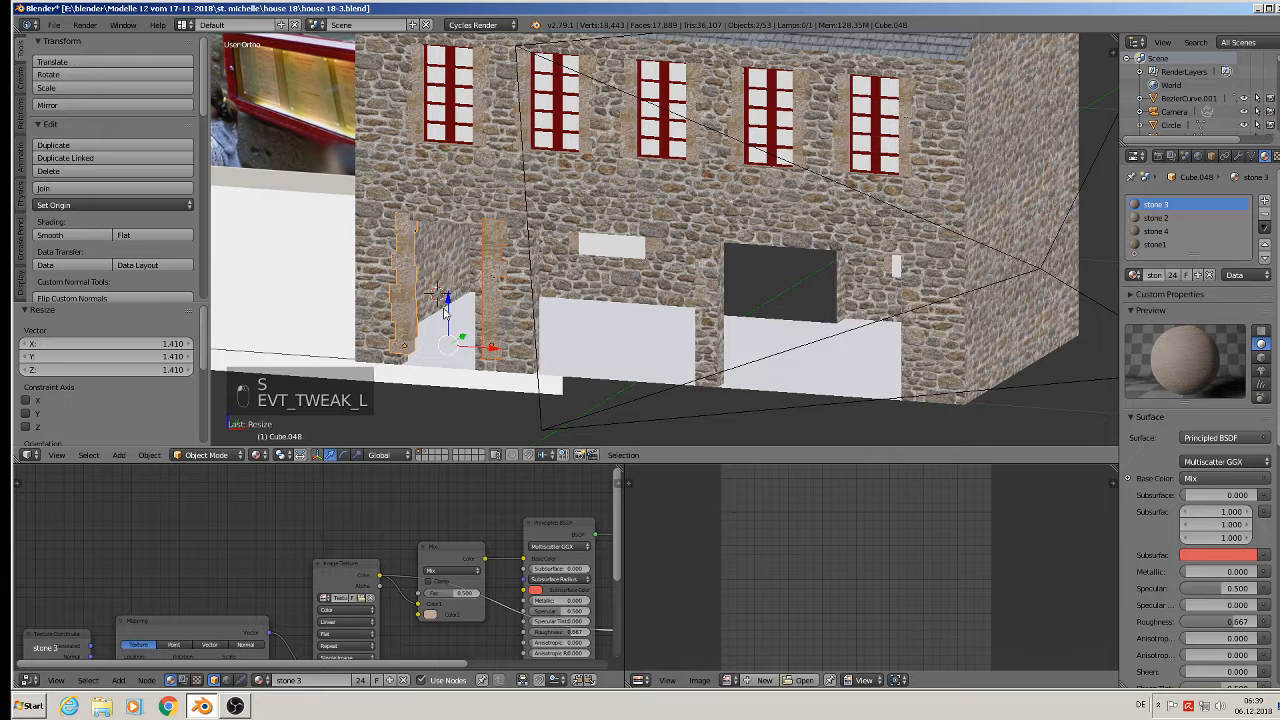
left_click_drag(443, 309, 450, 323)
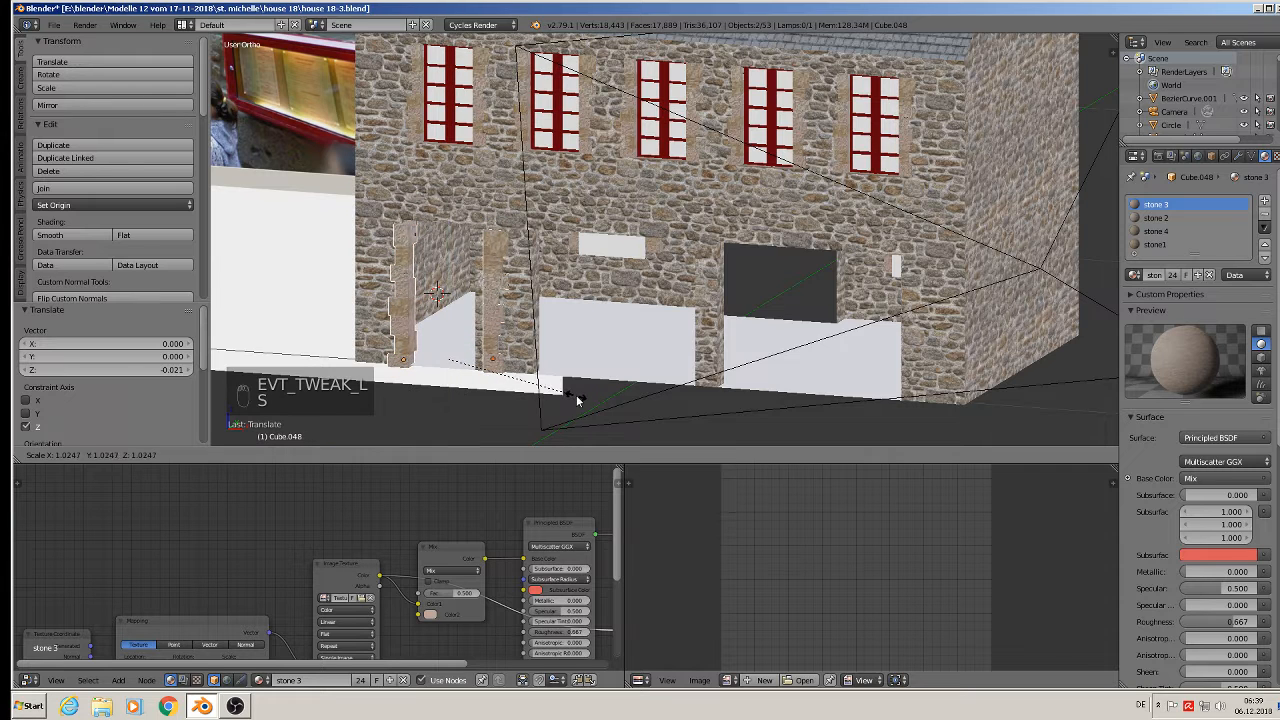
key("s")
left_click(410, 303)
right_click(410, 303)
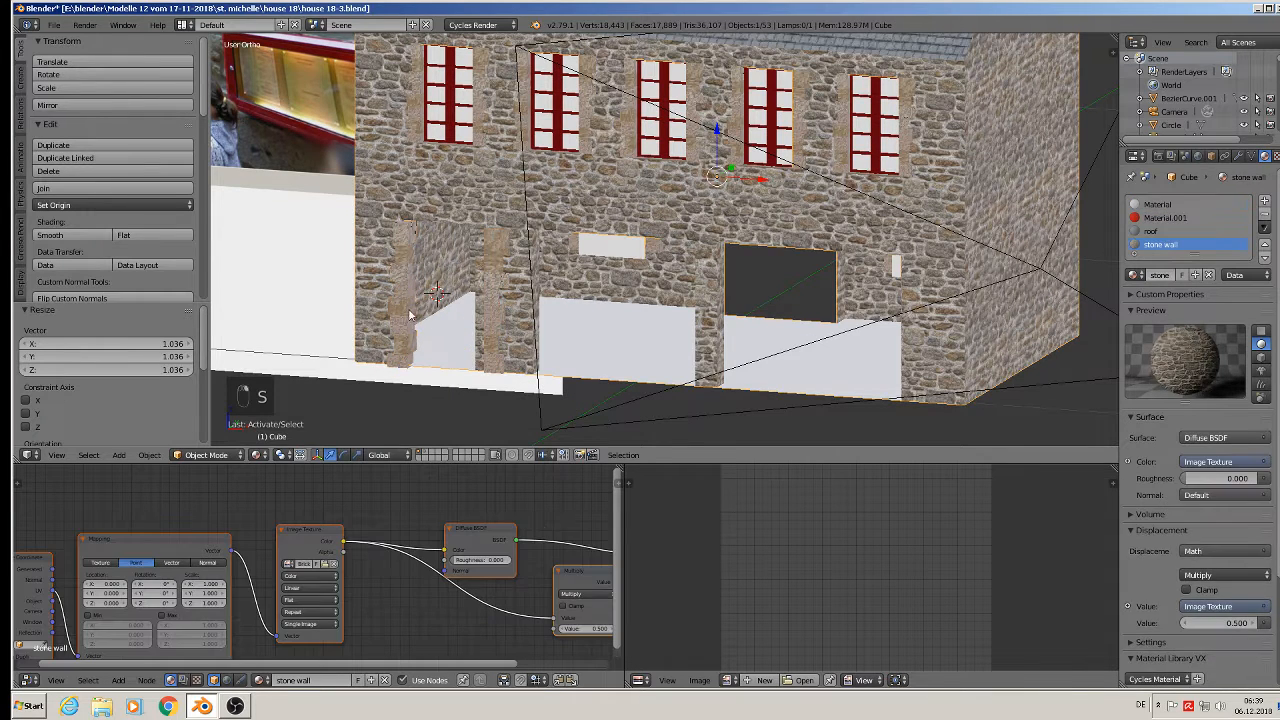
- Move the opening's left strip -0.010 along X and shift its right strip slightly inward against the opening's edge
right_click(405, 347)
mouse_move(428, 364)
left_mouse_down()
mouse_move(408, 364)
mouse_move(421, 364)
left_mouse_up()
right_click(504, 323)
middle_click_drag(499, 323, 571, 331)
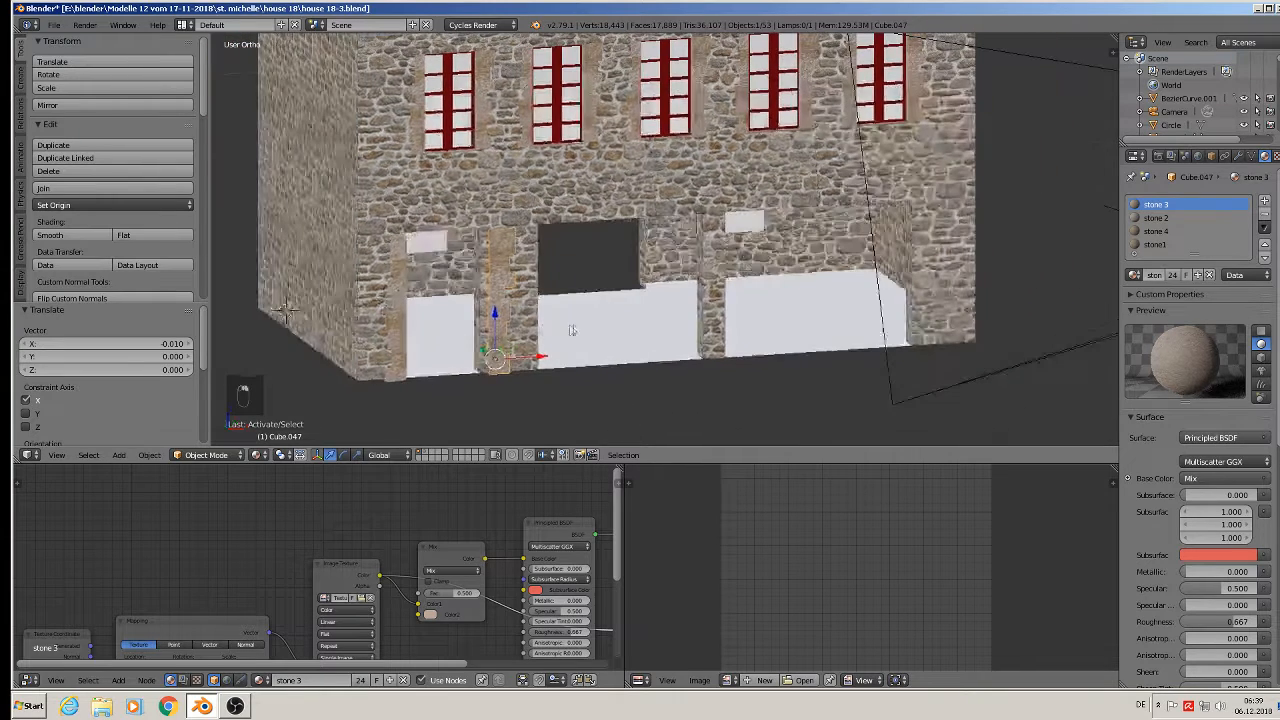
left_click_drag(543, 362, 536, 361)
- Duplicate the opening's right strip 0.654 along X to the outer edge of the last ground-floor opening
key("shift+d")
key("x")
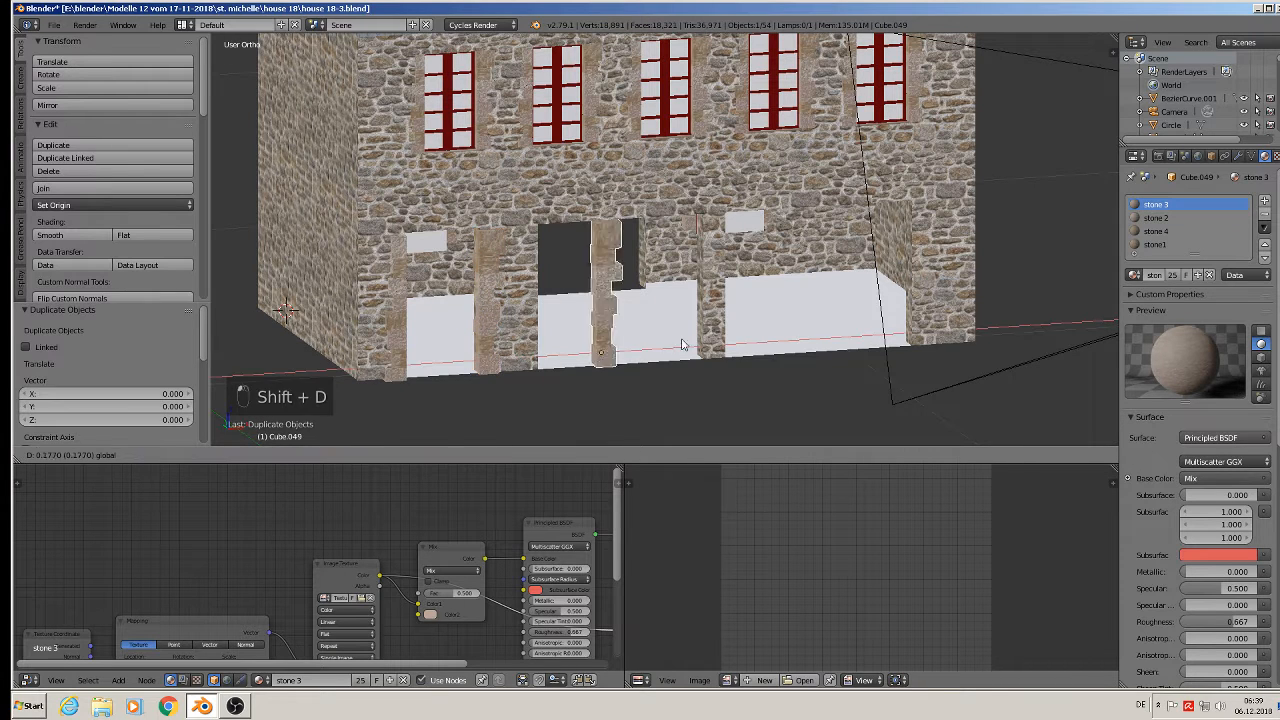
left_click(964, 338)
middle_click_drag(964, 338, 671, 345)
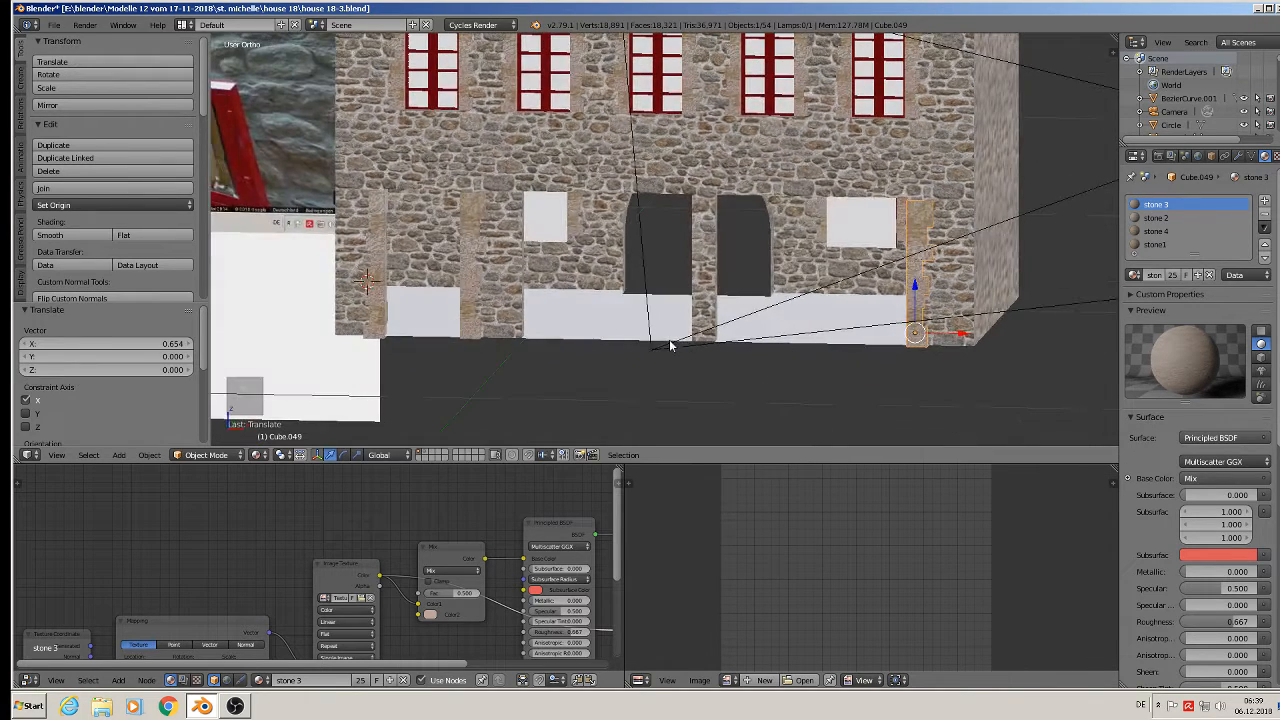
- Duplicate the first opening's left strip 0.204 along X to the left edge of the next ground-floor opening
right_click(386, 266)
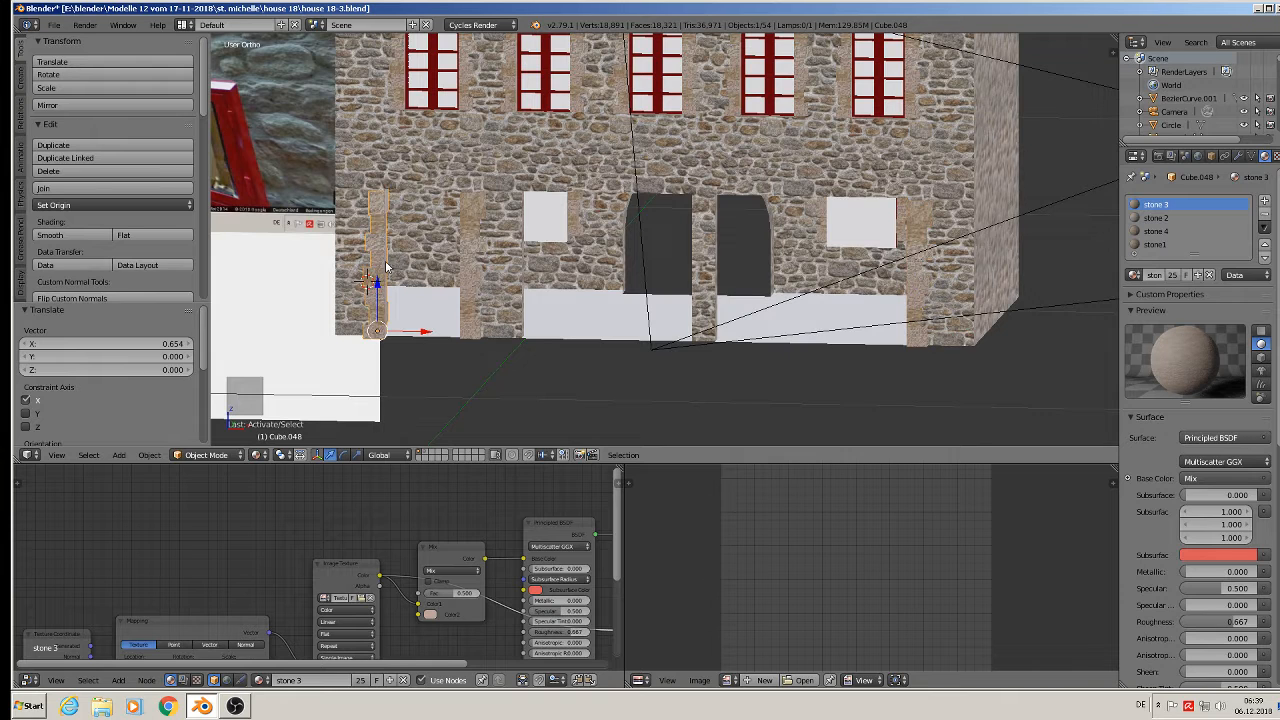
key("shift+d")
key("x")
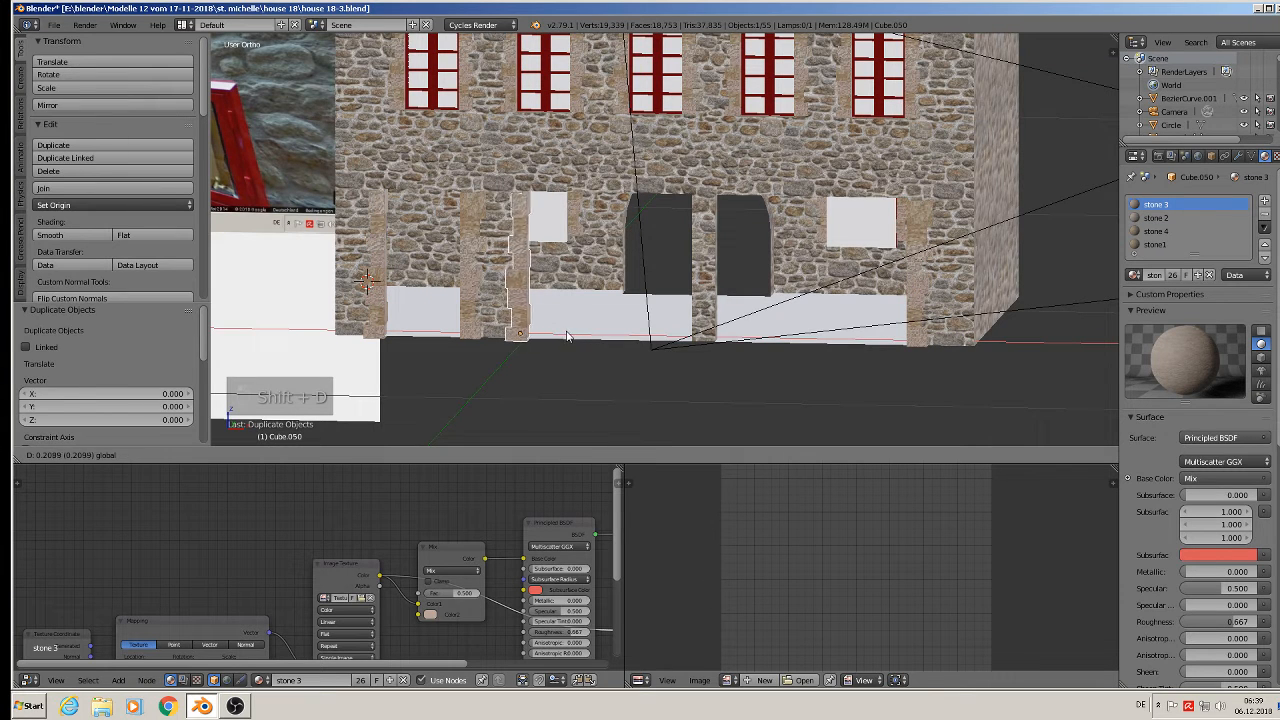
left_click(564, 336)
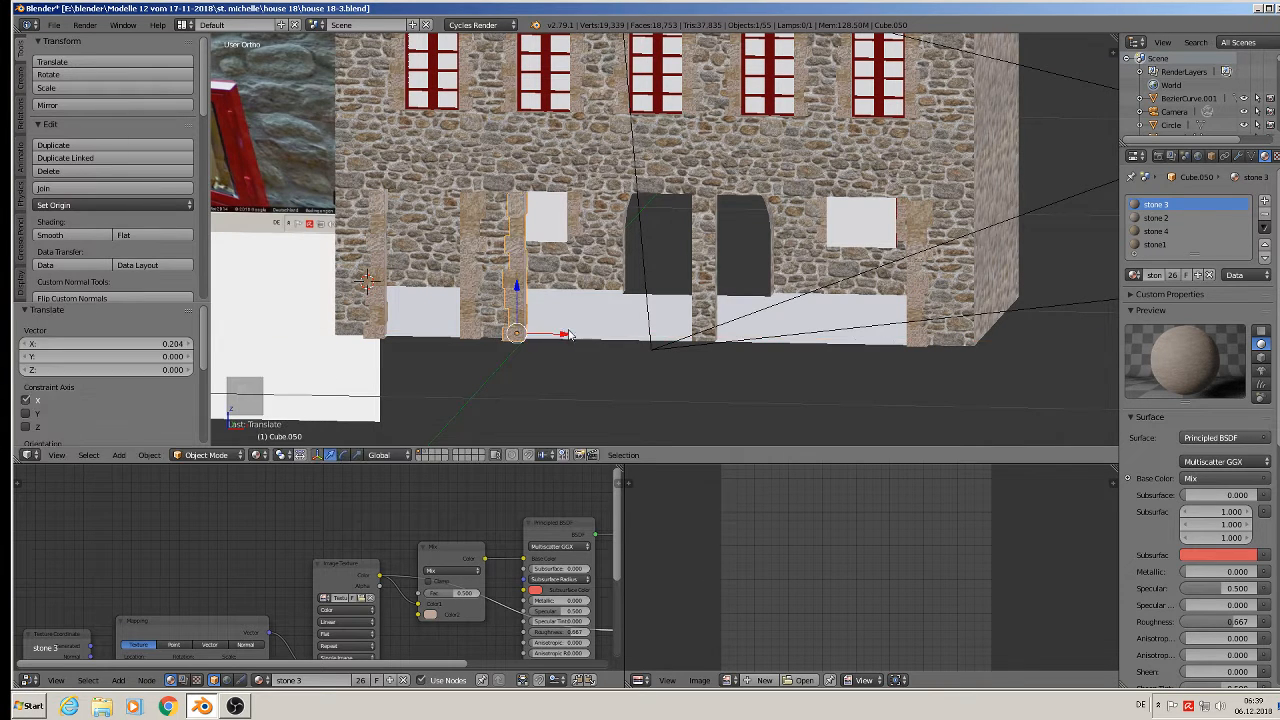
scroll(588, 372, "down", 3)
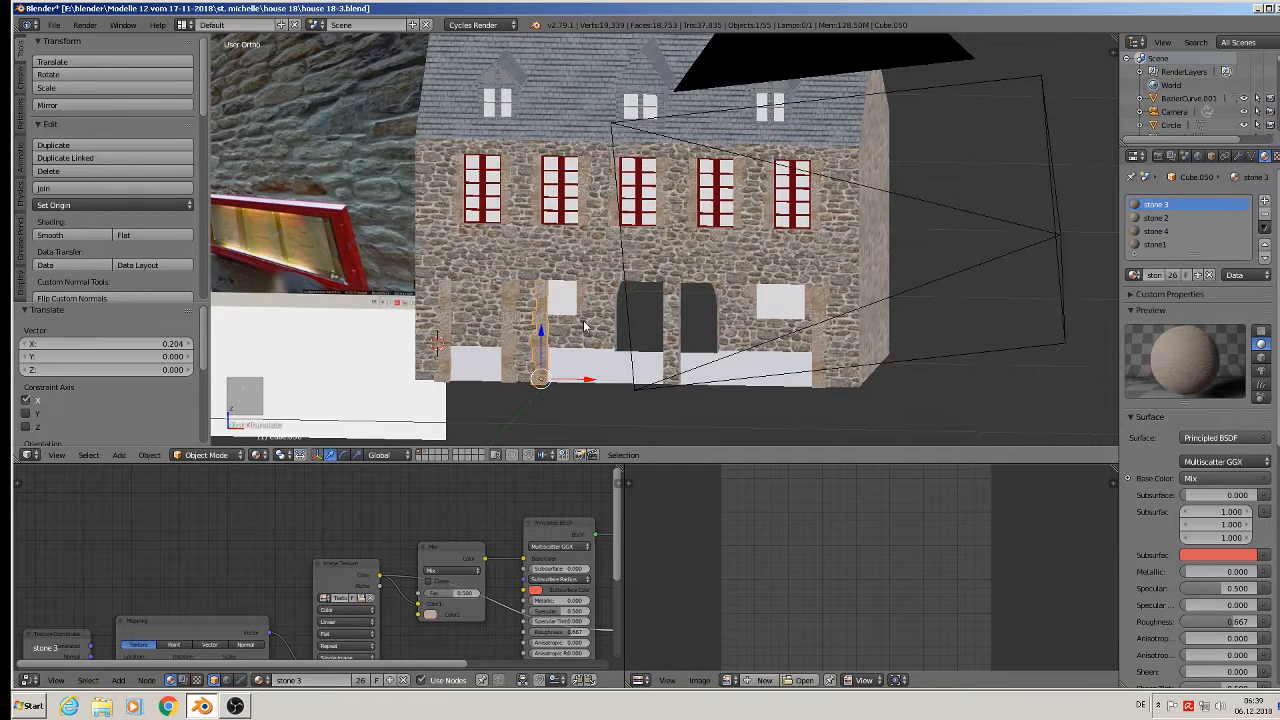
scroll(585, 326, "down", 2)
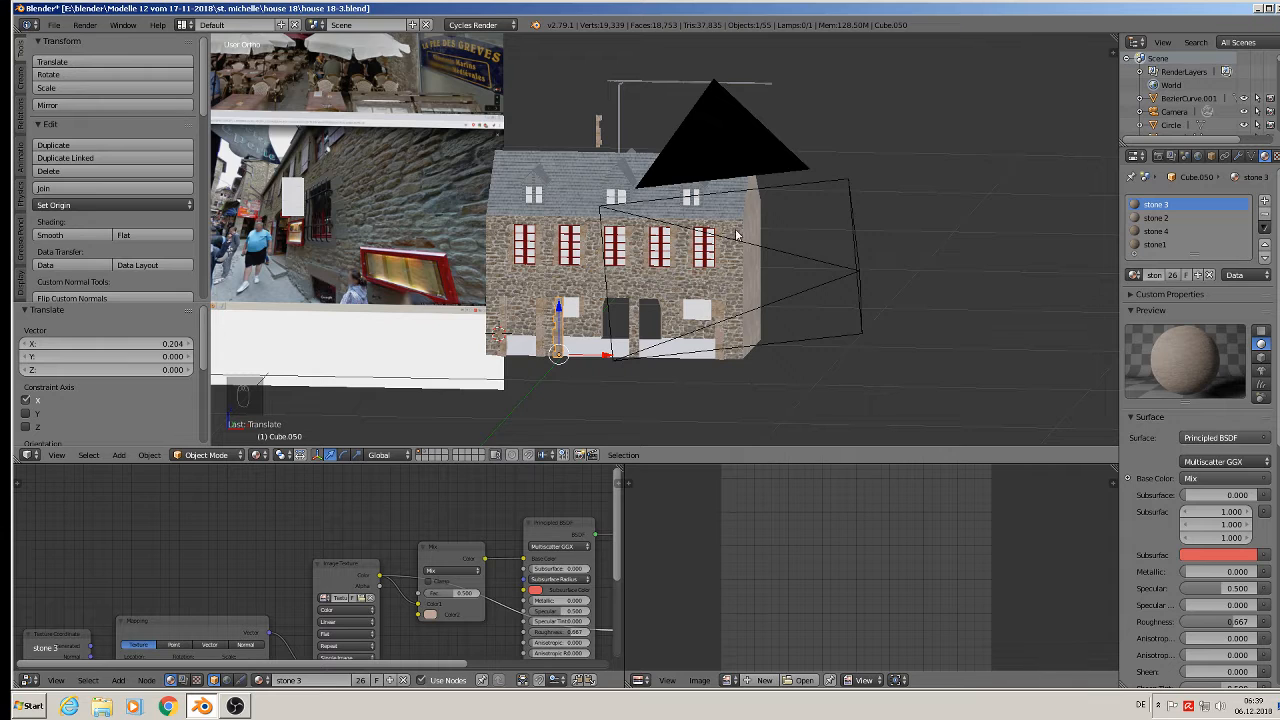
scroll(731, 291, "up", 1)
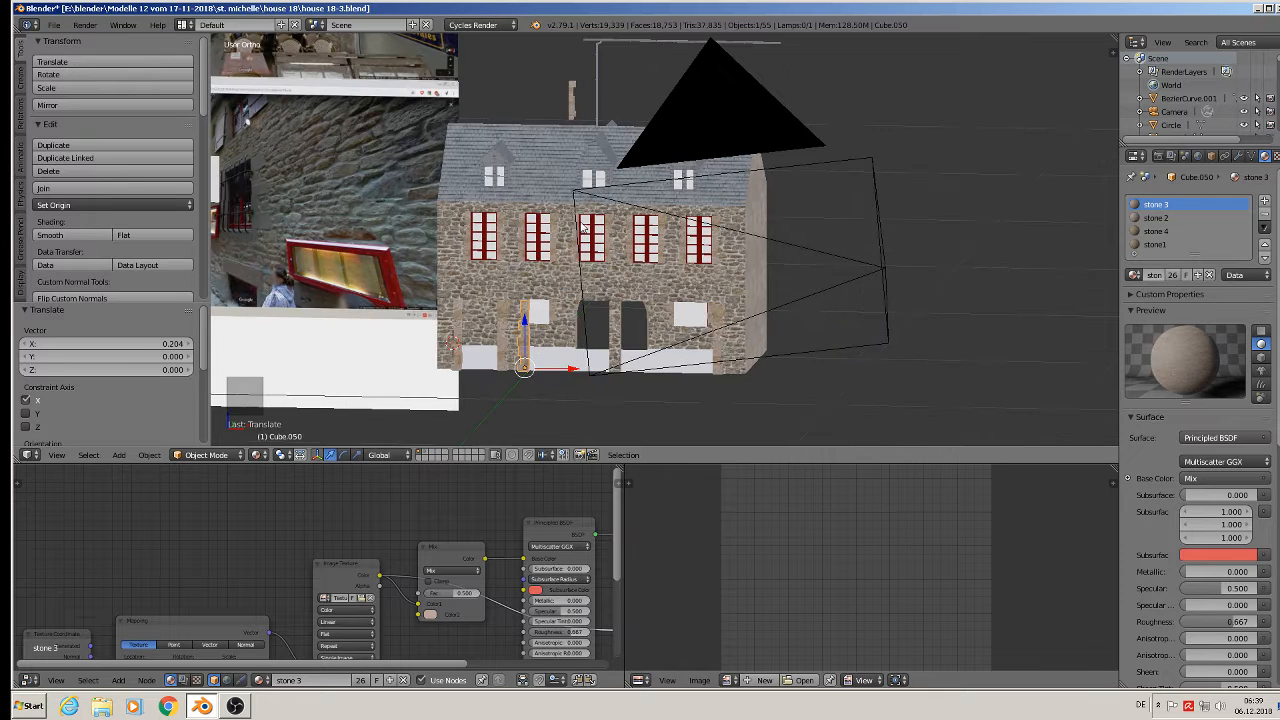
- Save the house 18-3.blend file
scroll(582, 226, "up", 2)
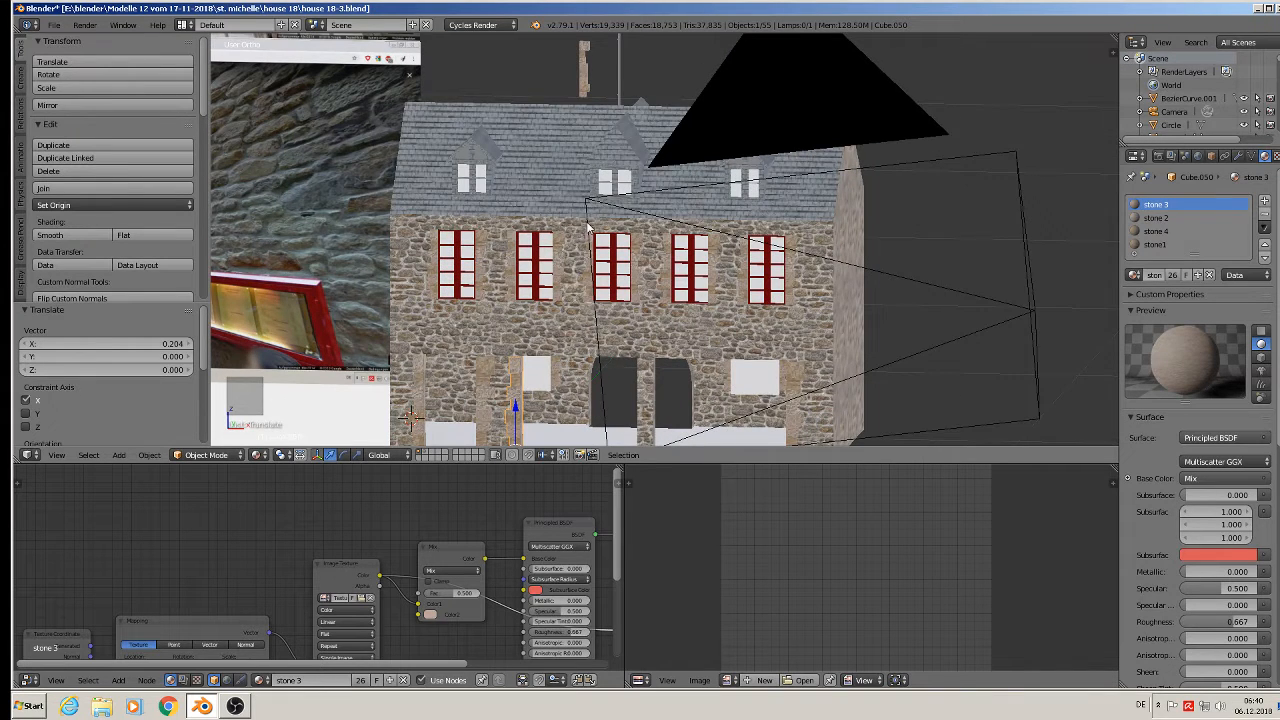
middle_click_drag(587, 222, 584, 220)
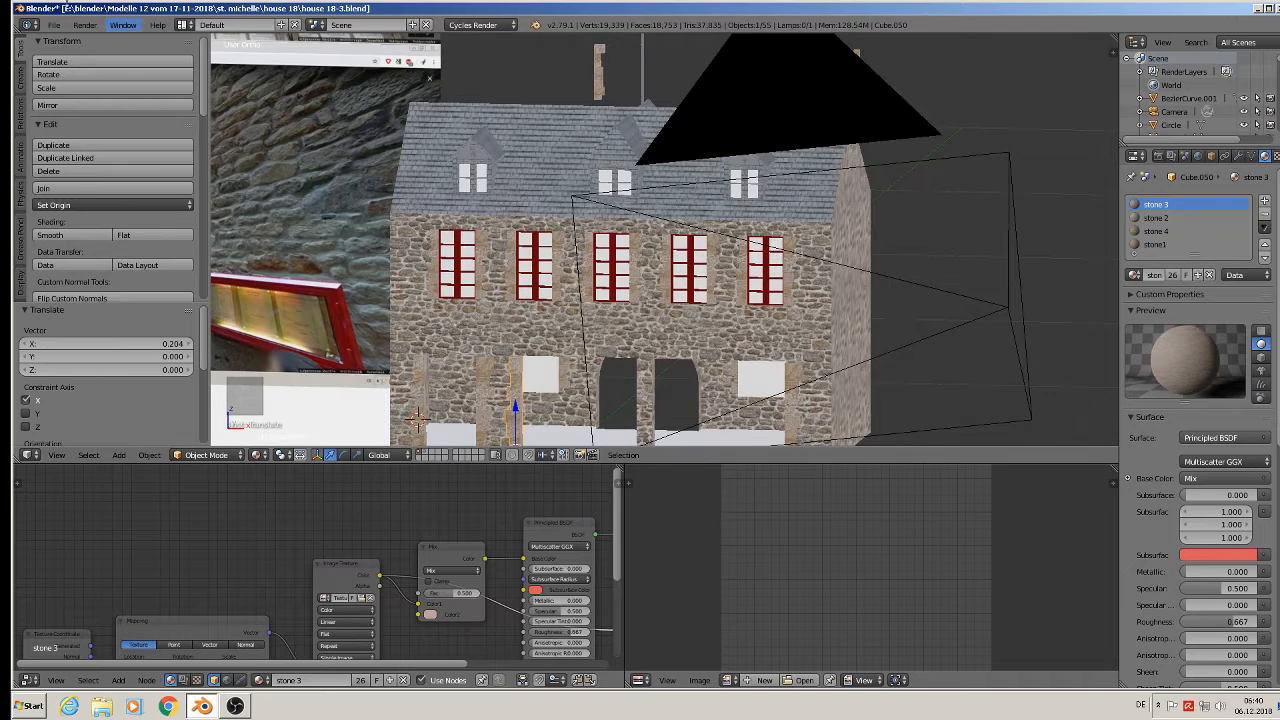
left_click(53, 24)
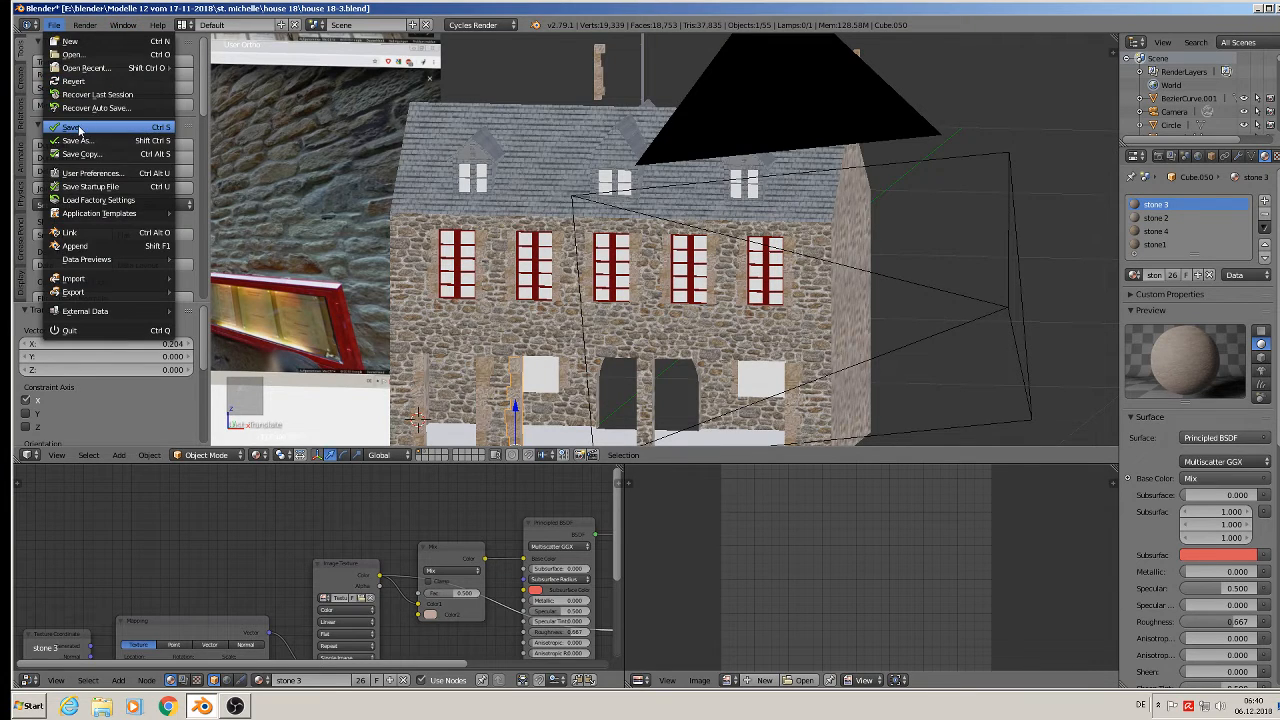
- Duplicate the top stone of the first upper window's right strip, moving the copy 0.024 along Z and -0.062 along X above the window
scroll(353, 212, "up", 4)
scroll(450, 258, "up", 3)
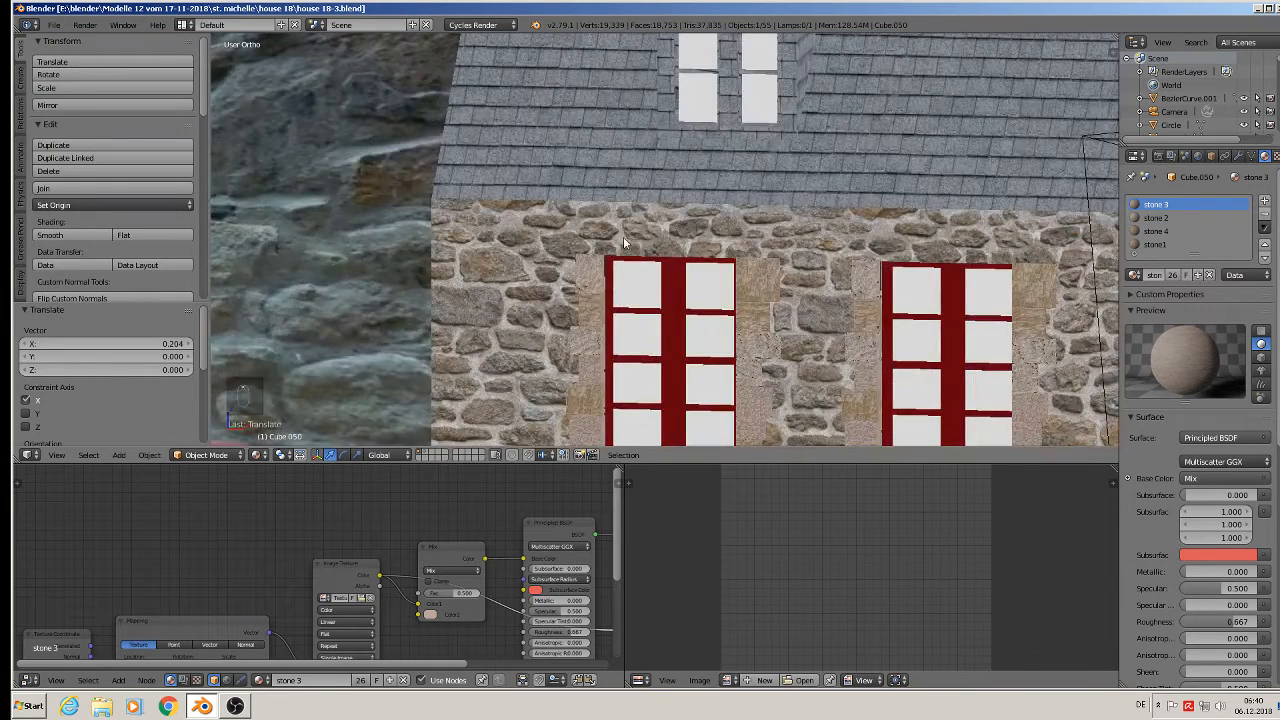
right_click(742, 285)
scroll(766, 288, "up", 6)
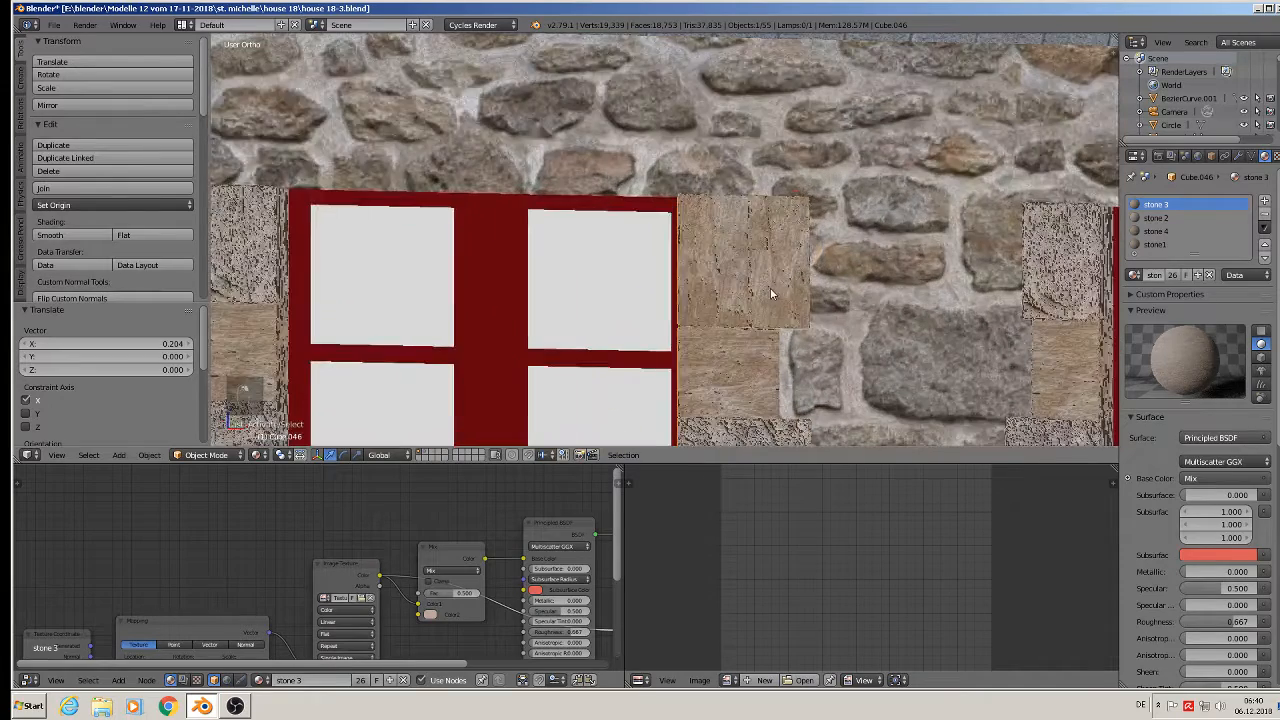
key("Tab")
scroll(781, 290, "down", 2)
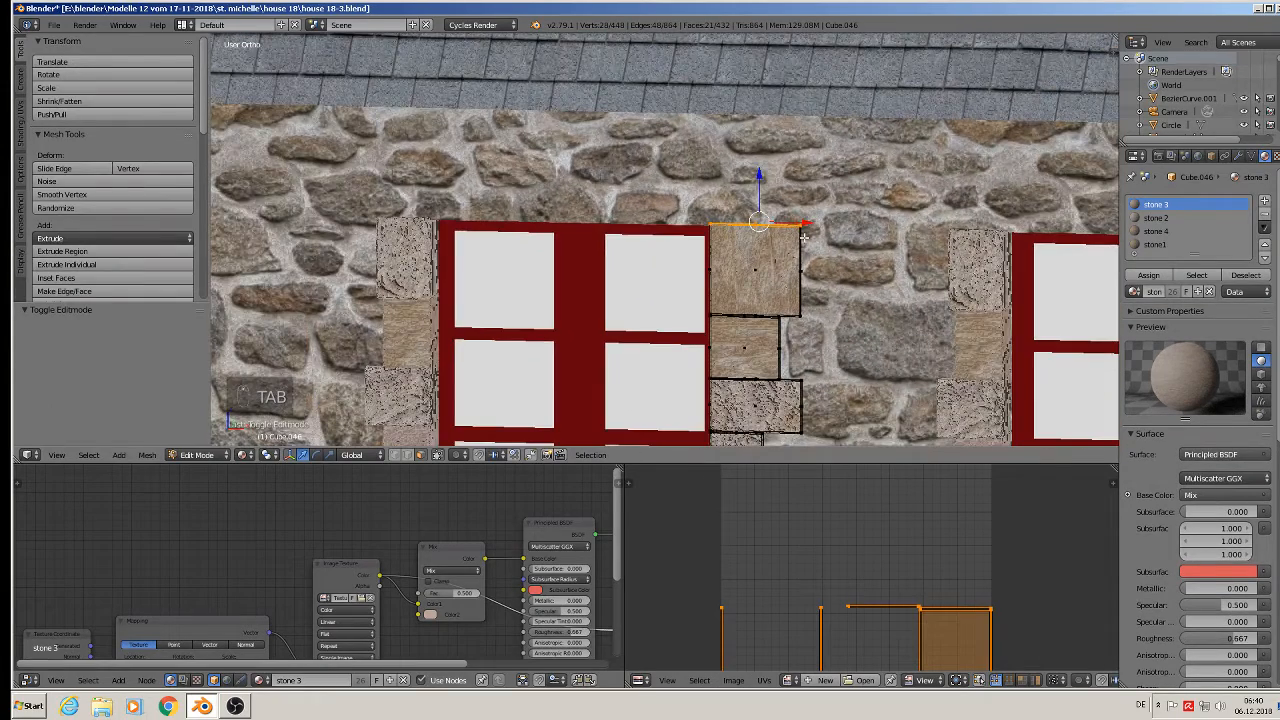
key("l")
key("shift+d")
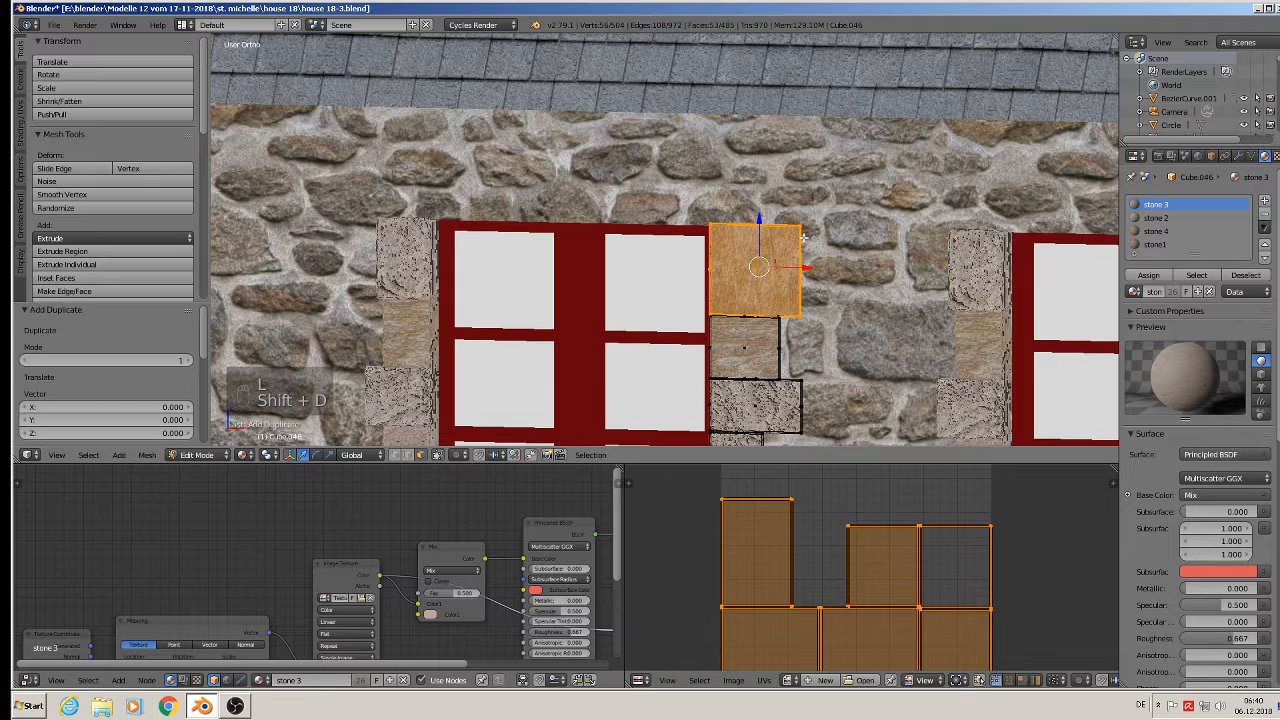
left_click_drag(759, 222, 759, 133)
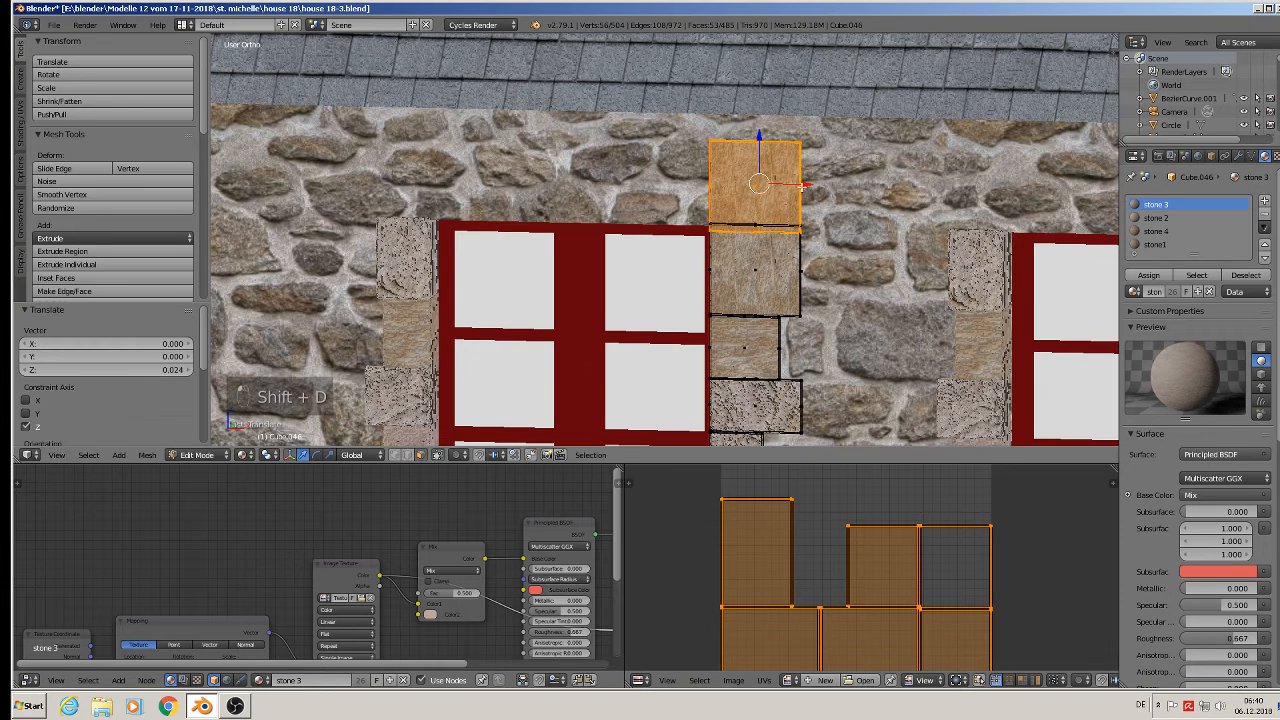
left_click_drag(801, 176, 584, 172)
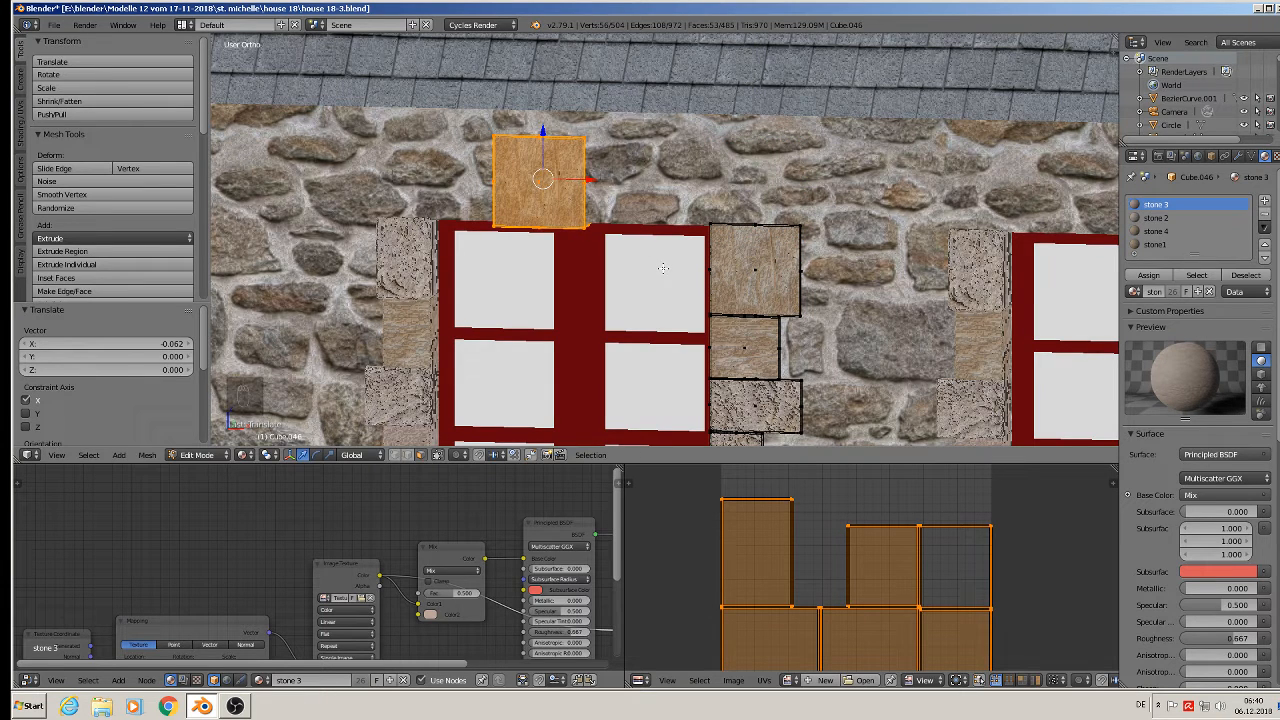
- Shape the copied stone into a lintel by scaling it 0.741 along Z and 4.279 along X
key("s")
key("z")
left_click(629, 249)
key("s")
key("x")
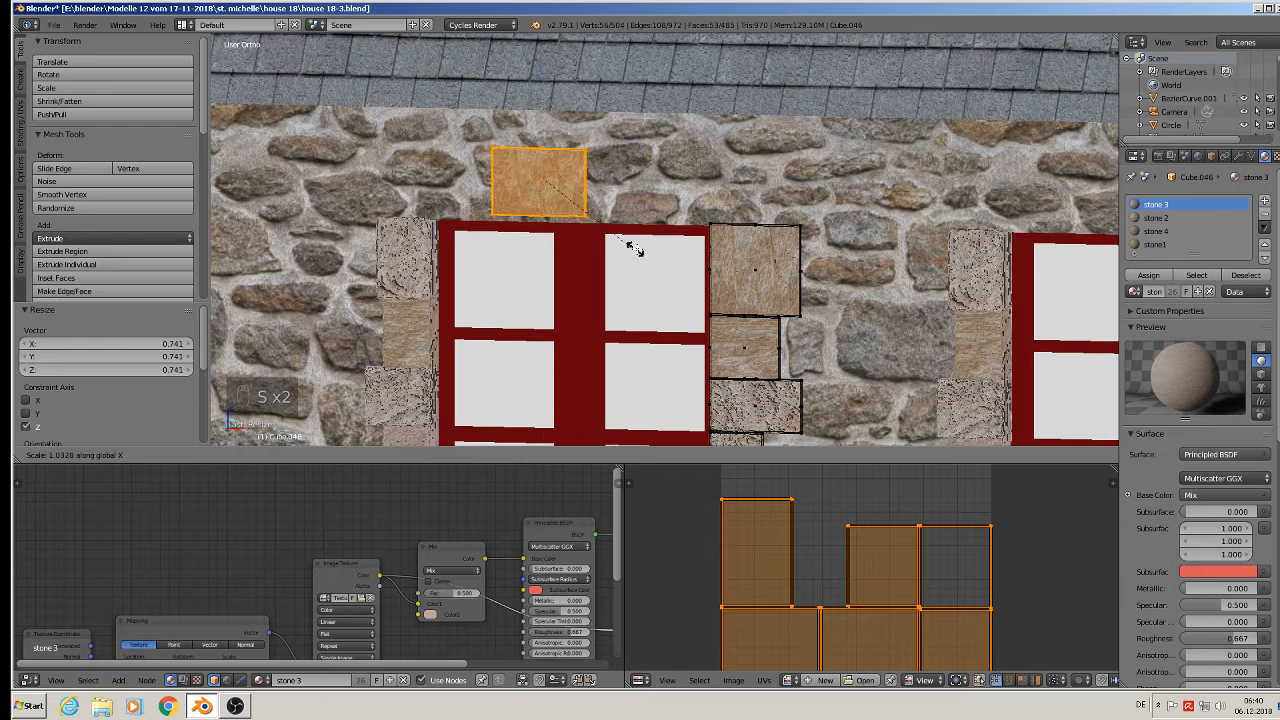
left_click(905, 265)
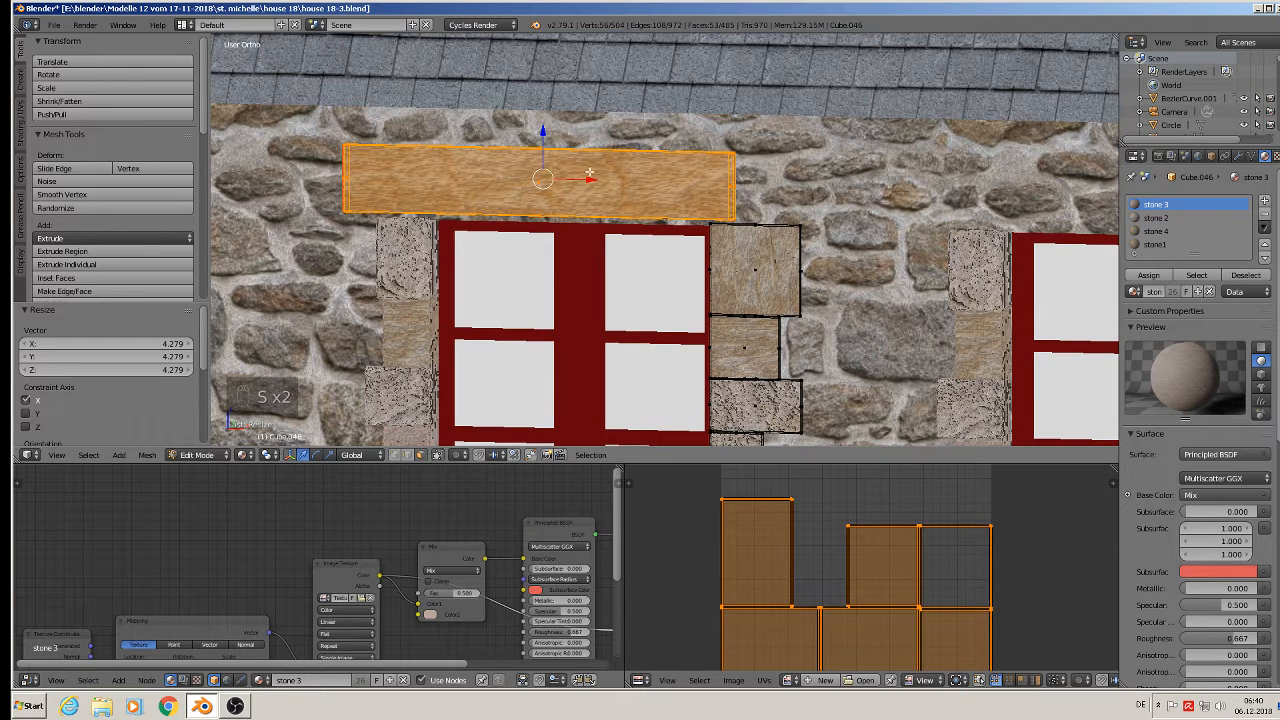
- Seat the lintel on the first window by moving it -0.002 along Z and -0.004 along X, and leave mesh editing
left_click_drag(590, 174, 592, 142)
scroll(663, 245, "down", 3)
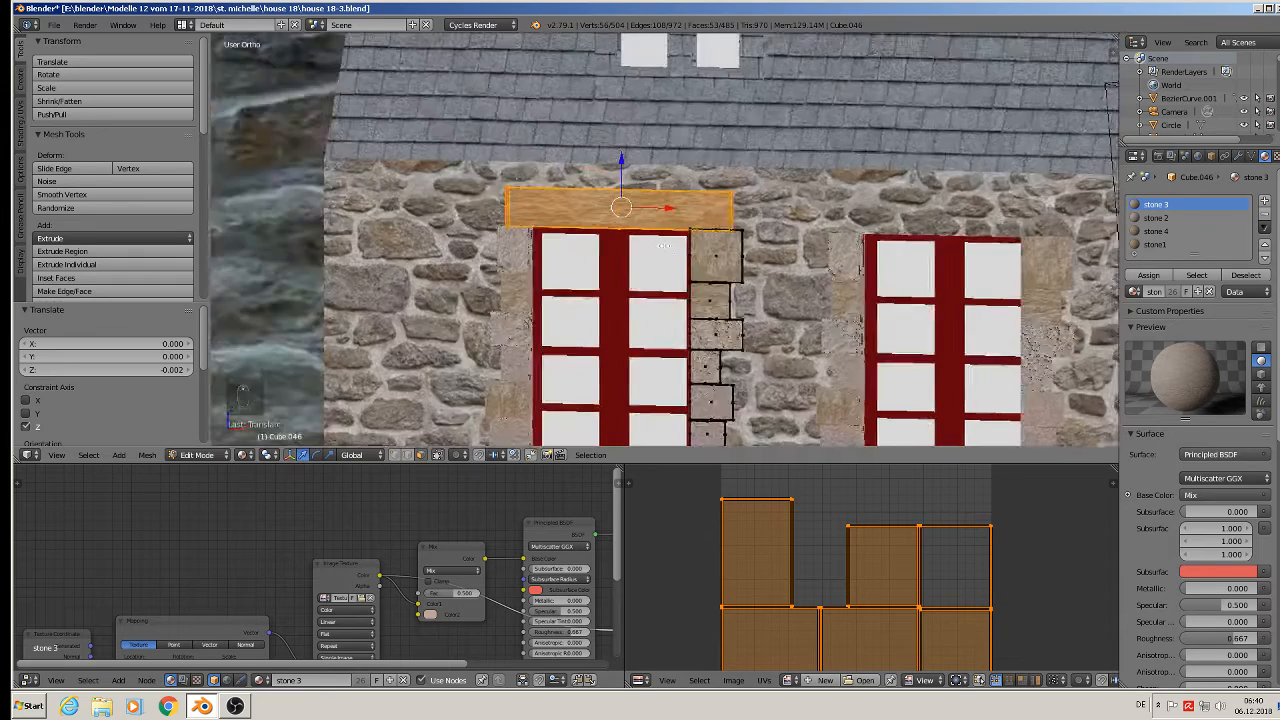
middle_click_drag(663, 245, 699, 263)
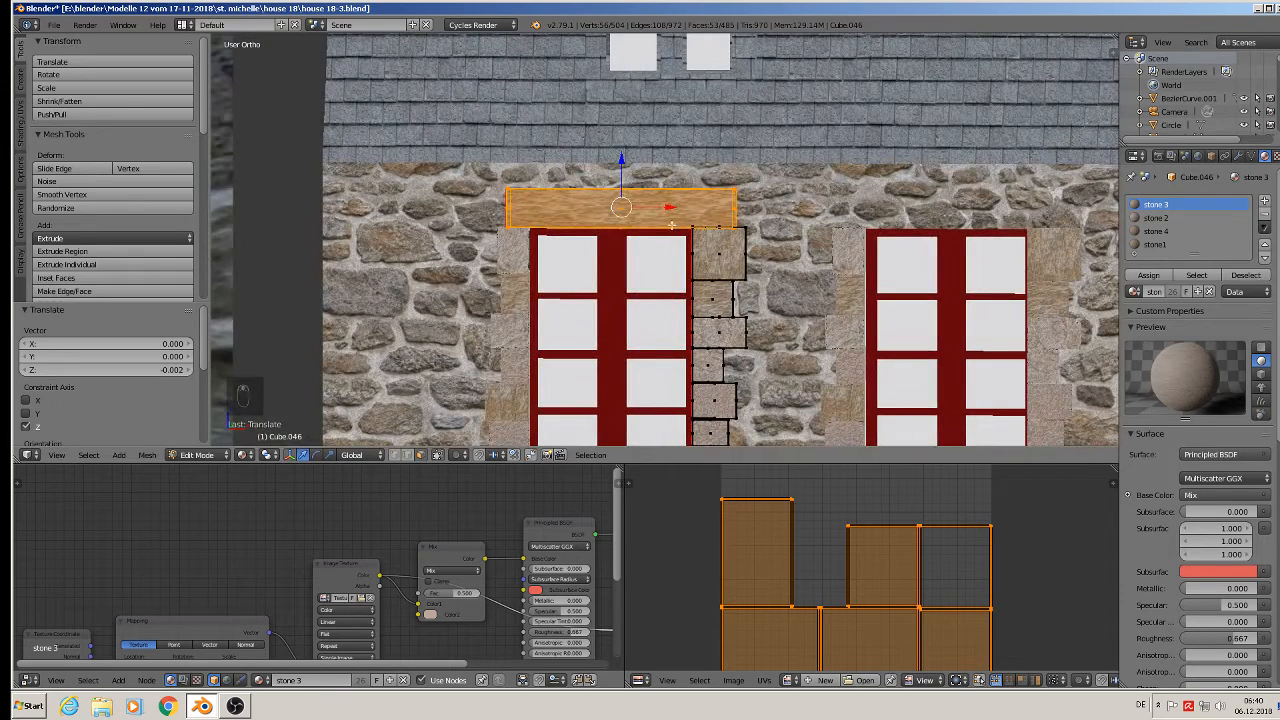
left_click_drag(668, 208, 659, 207)
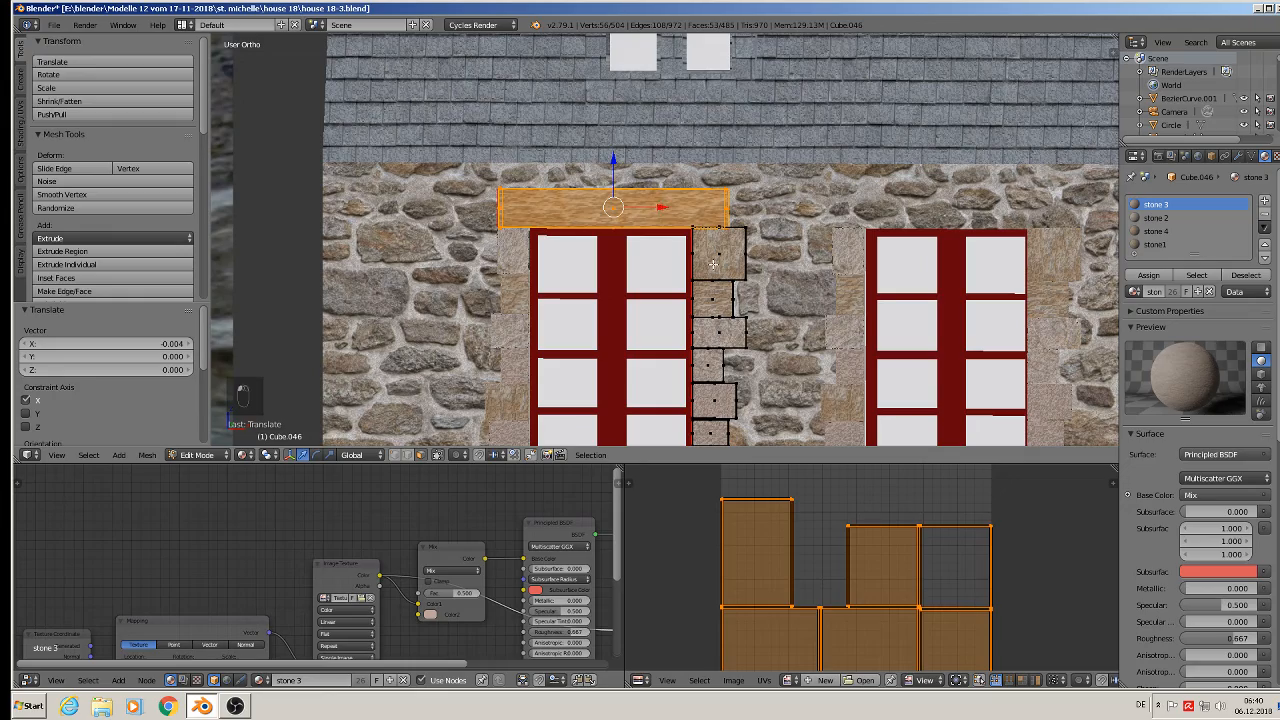
key("Tab")
- Separate the lintel from the window's right stone strip into its own object
scroll(713, 263, "down", 4)
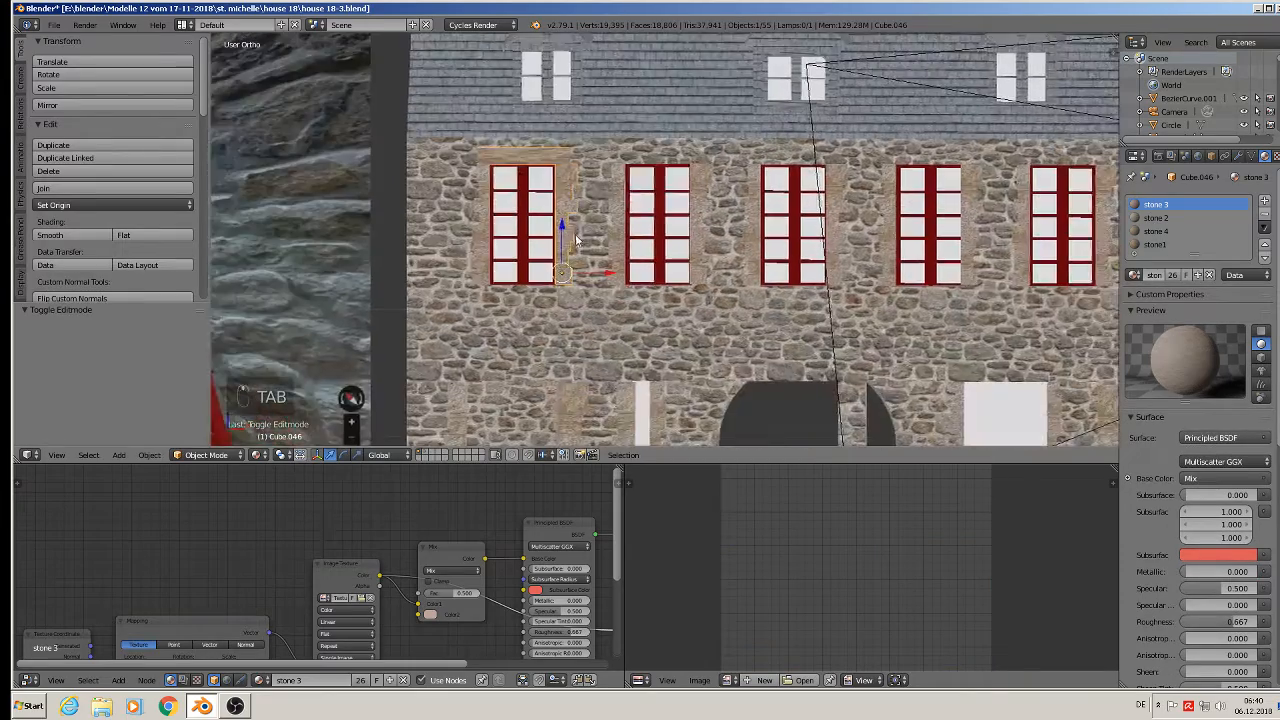
scroll(539, 168, "up", 2)
right_click(533, 157)
right_click(533, 157)
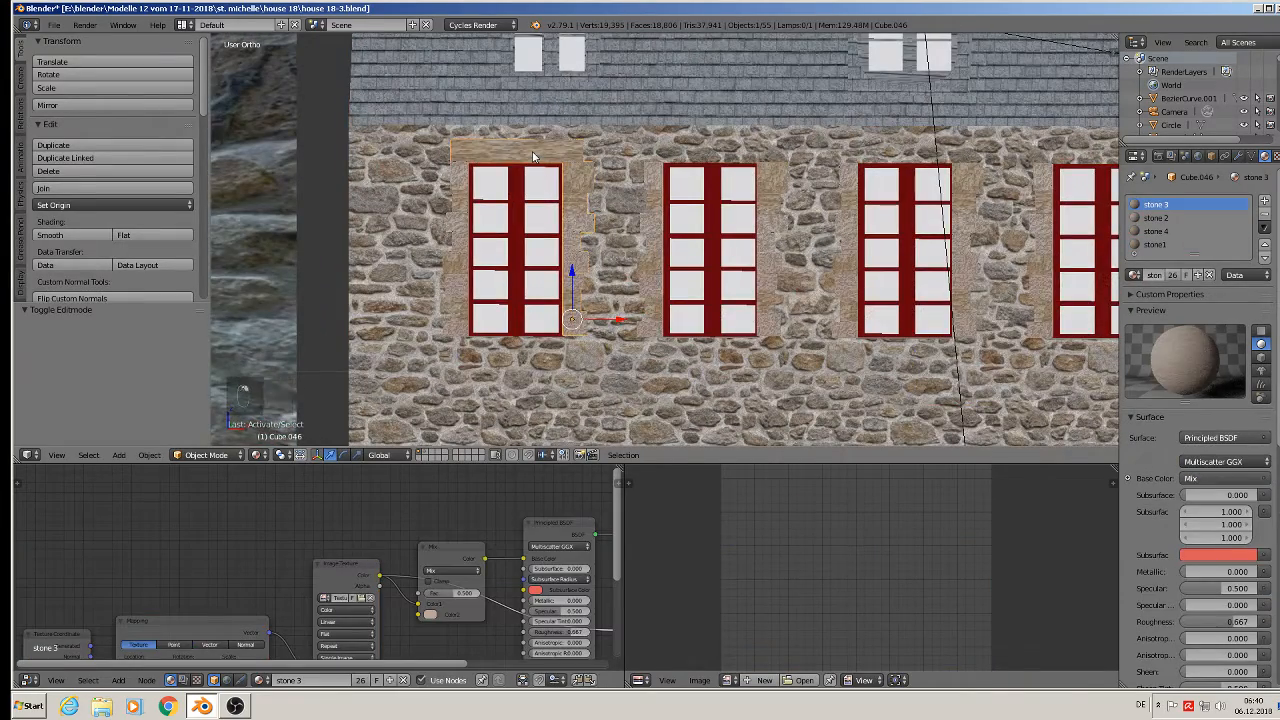
key("Tab")
key("p")
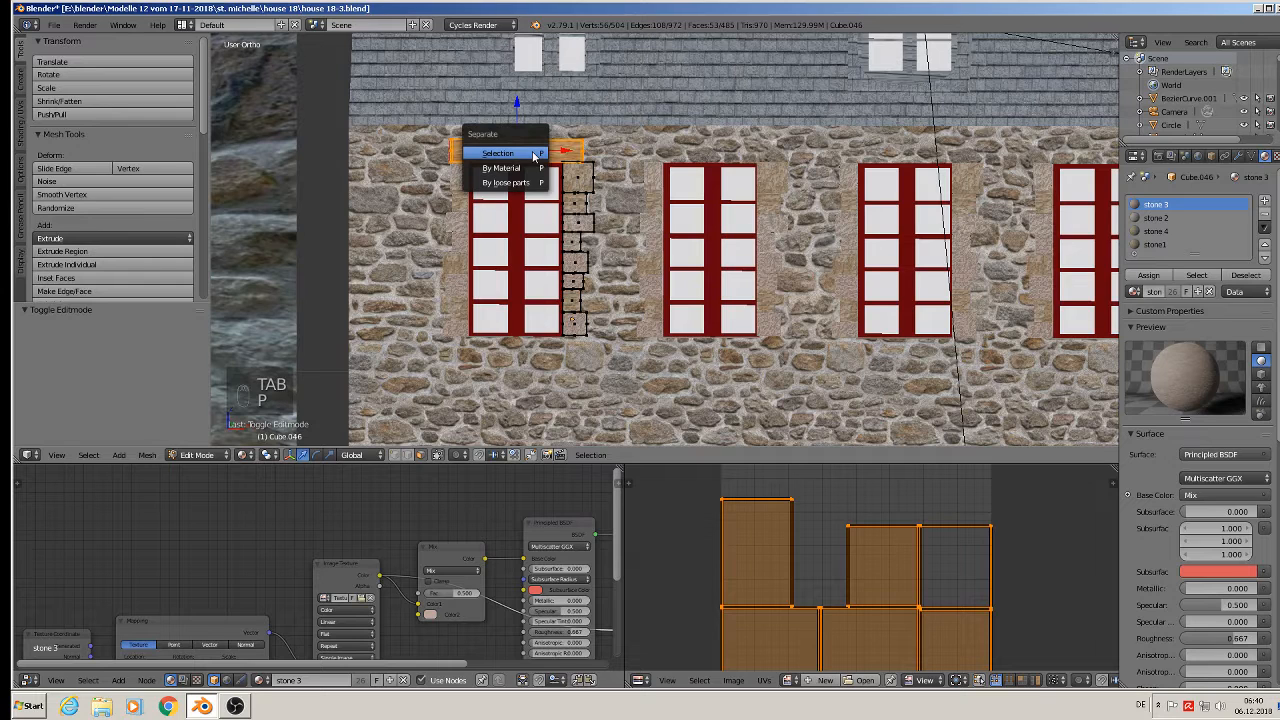
left_click(533, 151)
key("Tab")
- Select the separated lintel and set its origin to its geometry
right_click(533, 157)
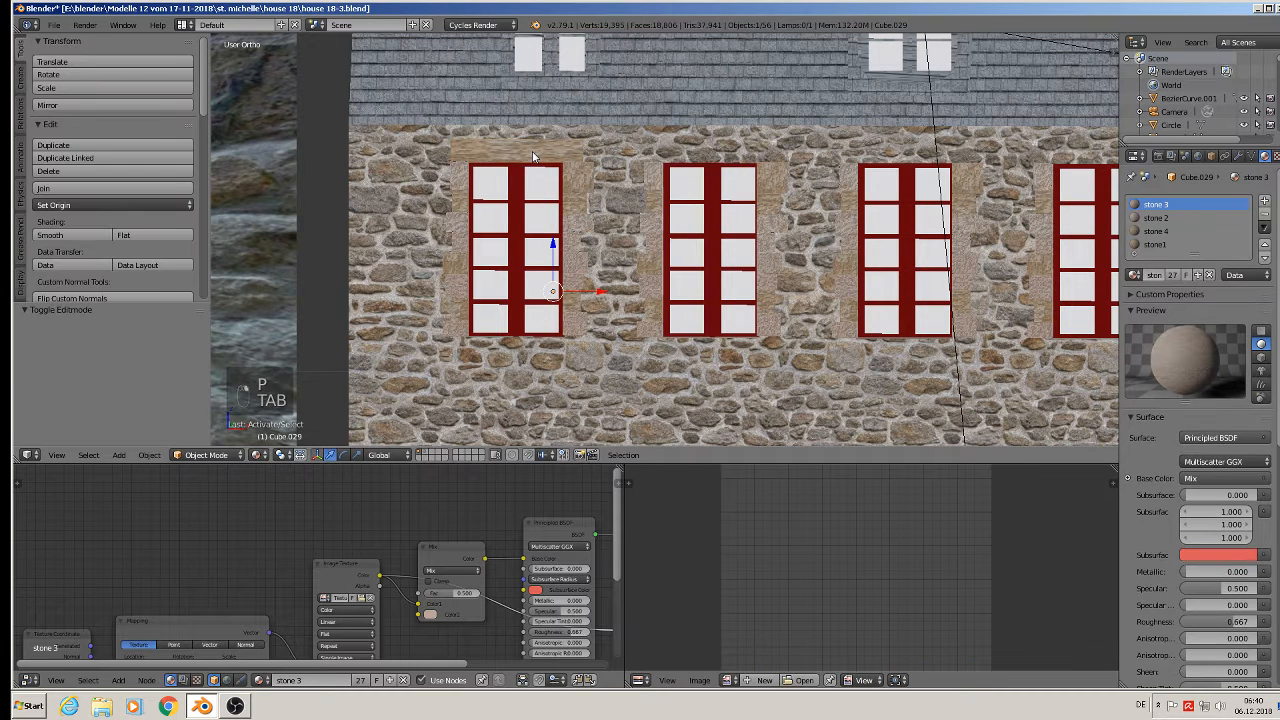
right_click(533, 157)
right_click(533, 157)
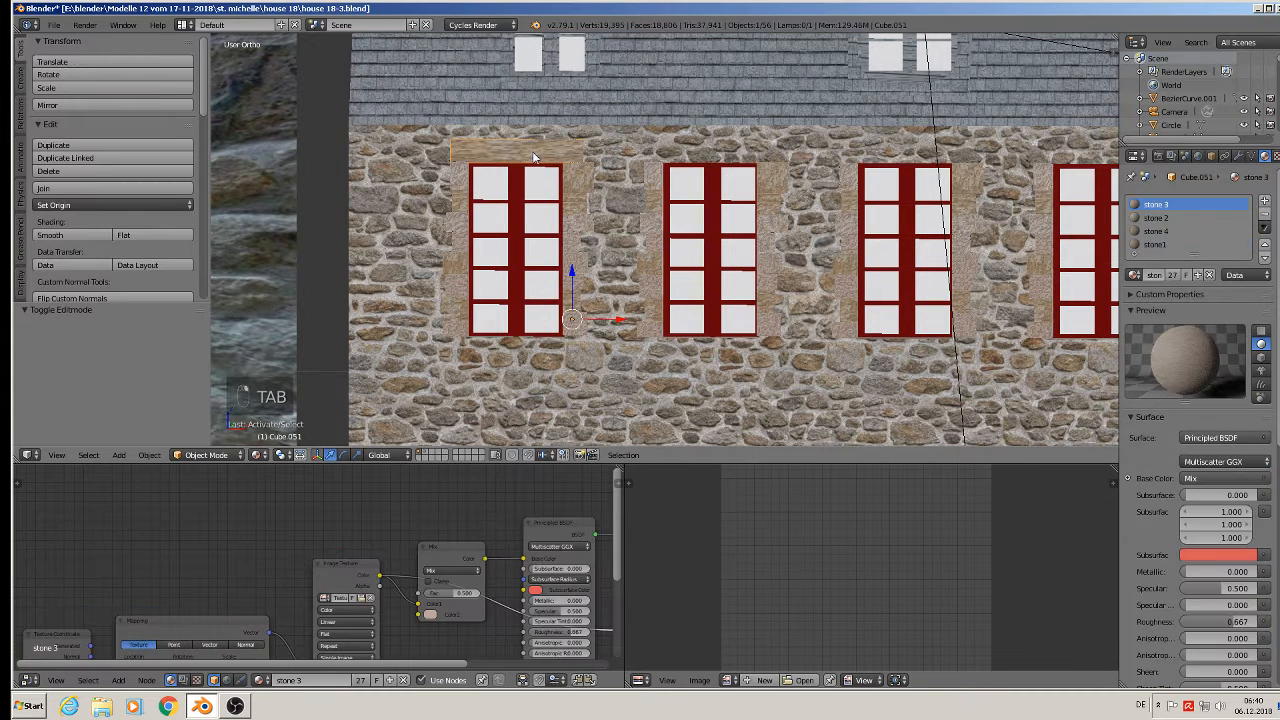
left_click(88, 205)
left_click(106, 237)
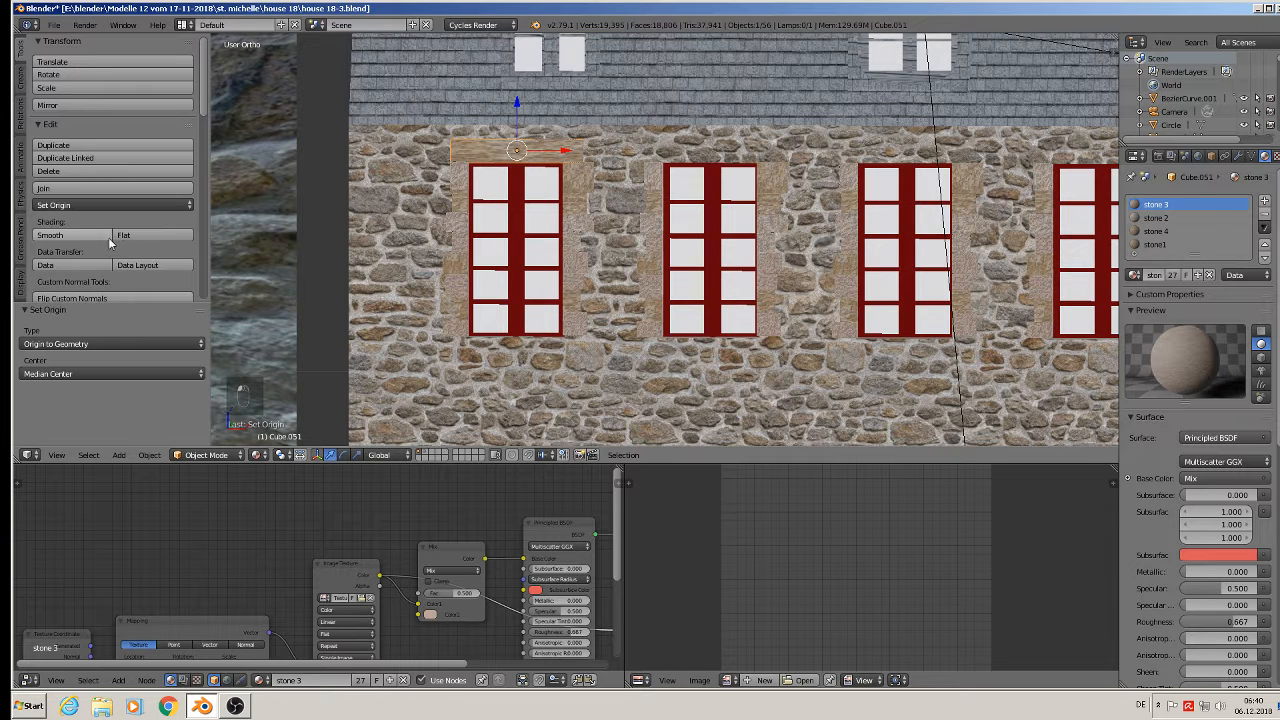
- Unwrap the whole lintel mesh with Smart UV Project at an angle limit of 66 and island margin of 0
key("Tab")
key("a")
key("a")
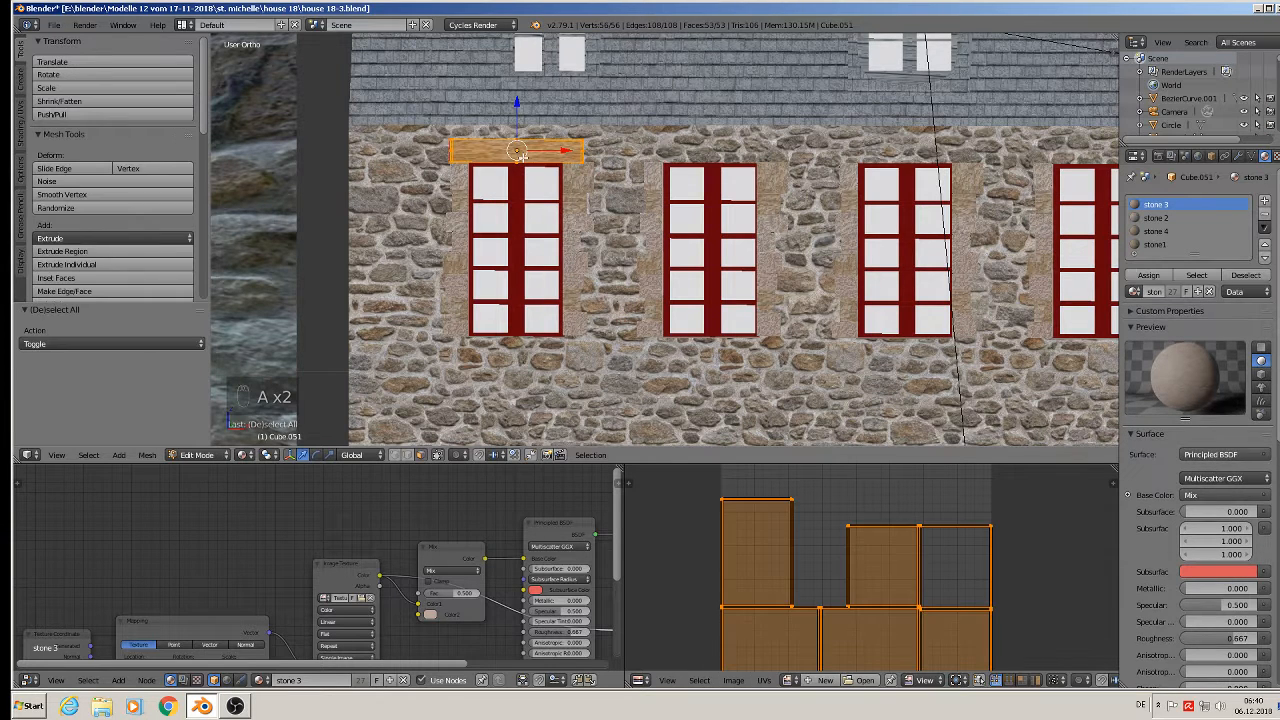
key("u")
left_click(490, 63)
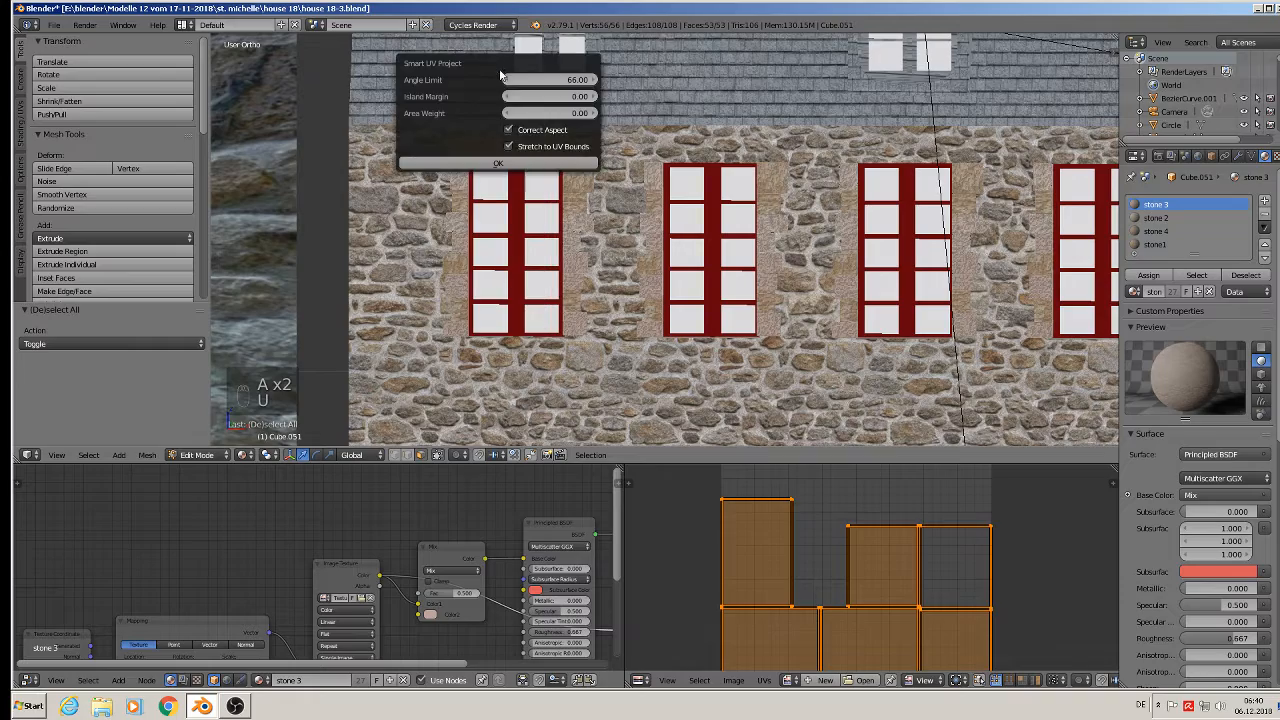
left_click(492, 163)
scroll(515, 170, "up", 4)
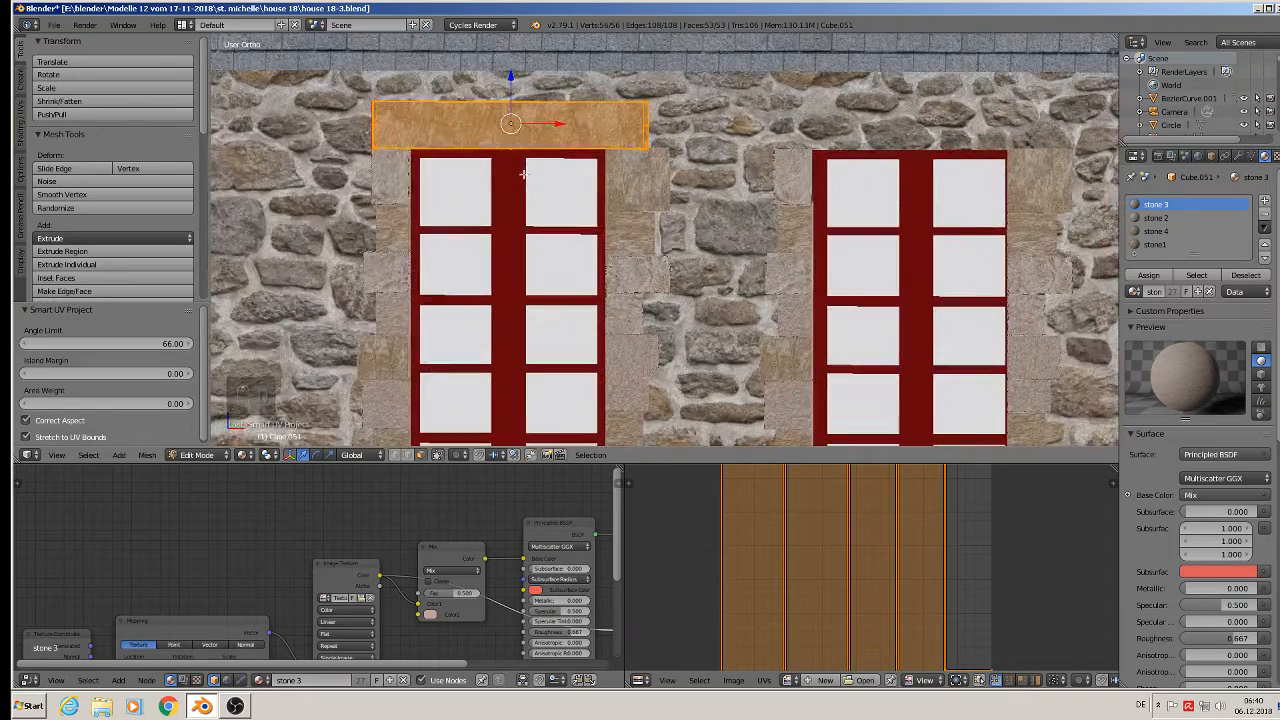
key("Tab")
- Duplicate the lintel along X over the other four upper windows, spacing the copies about 0.16 apart
scroll(522, 174, "down", 5)
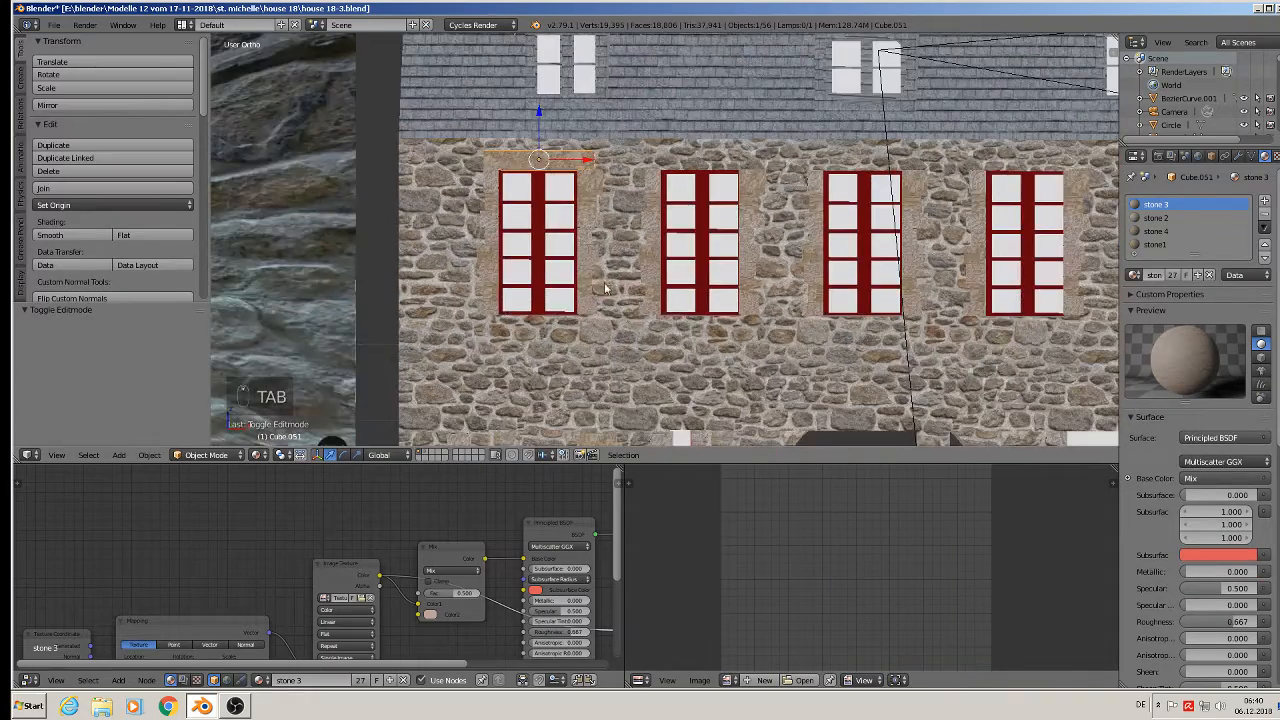
scroll(453, 242, "down", 2)
scroll(461, 202, "up", 2)
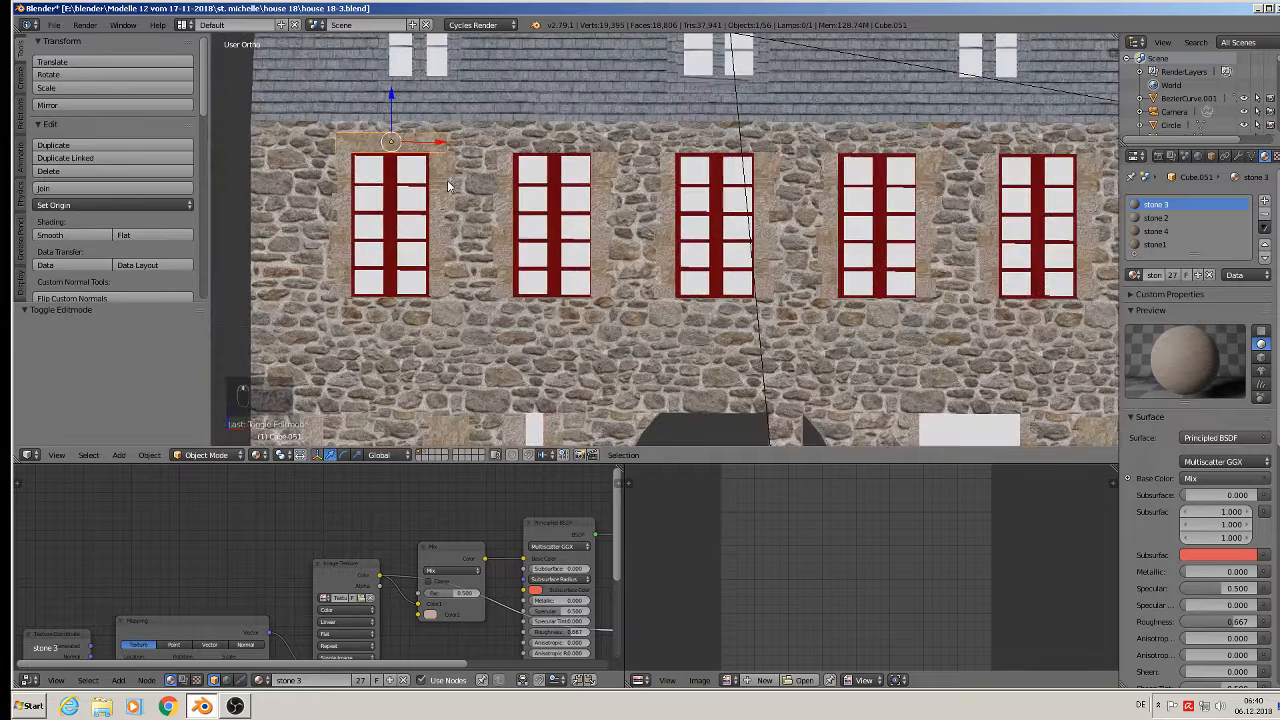
key("shift+d")
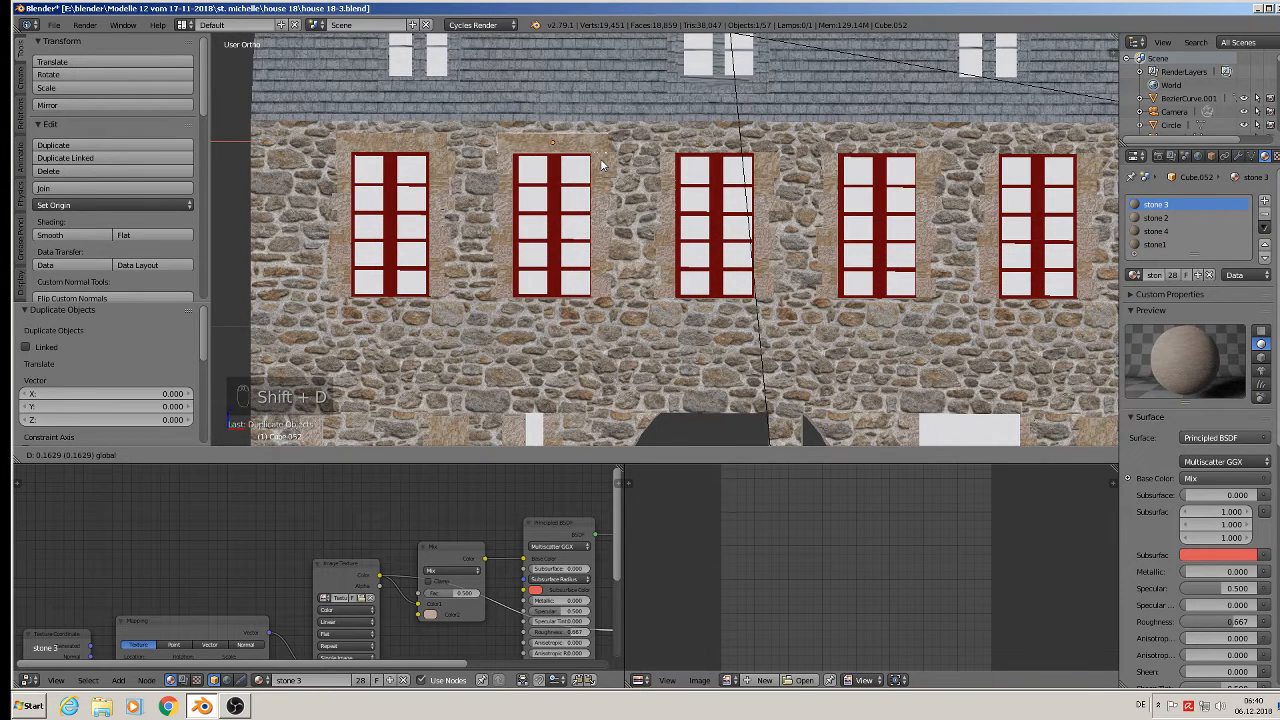
left_click(602, 164)
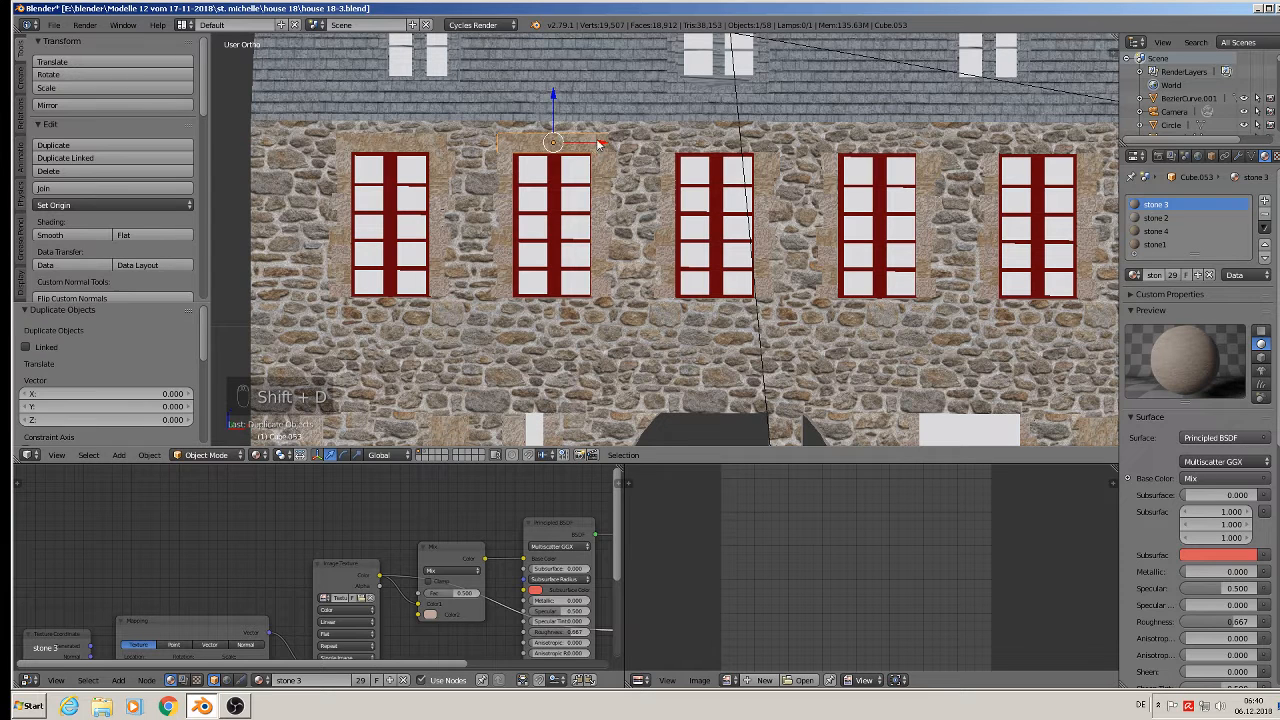
key("shift+d")
left_click(762, 170)
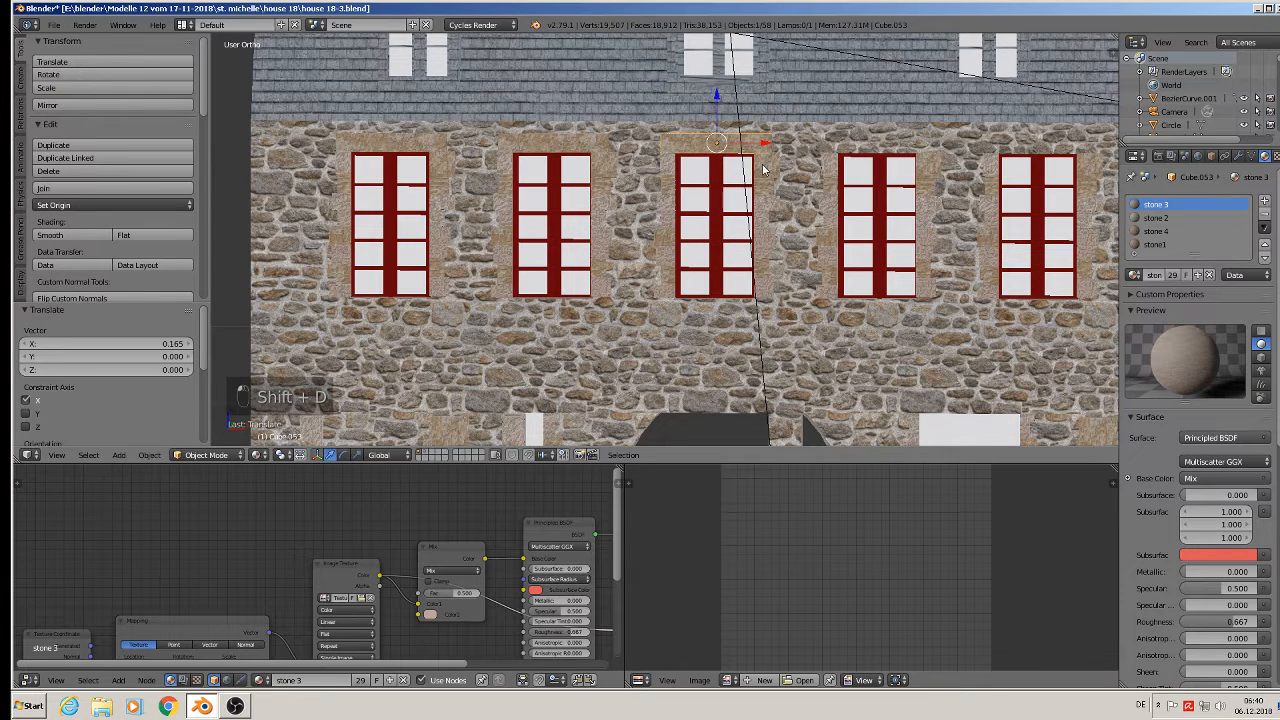
key("shift+d")
left_click(925, 166)
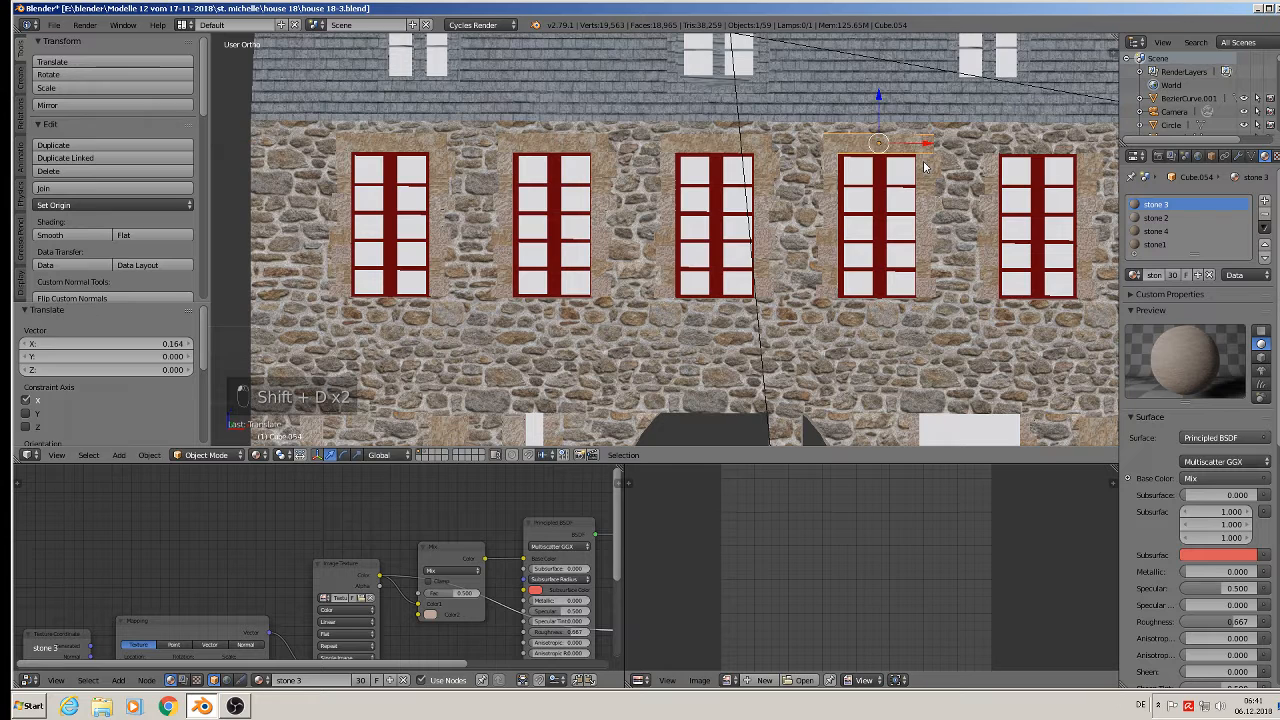
key("shift+d")
left_click_drag(925, 148, 1086, 170)
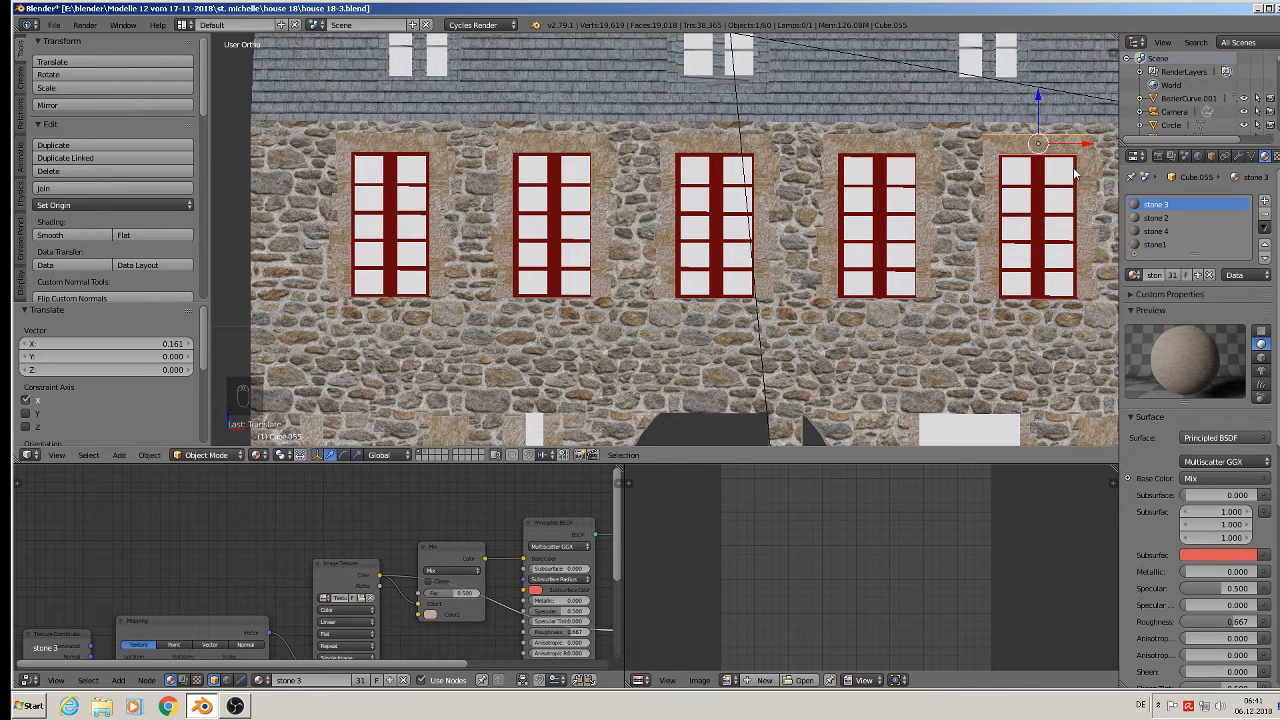
- Duplicate the last lintel for the opposite facade's end window and lower the copy by 0.016 along Z
scroll(1035, 280, "down", 3)
middle_click_drag(1035, 280, 734, 228, "shift")
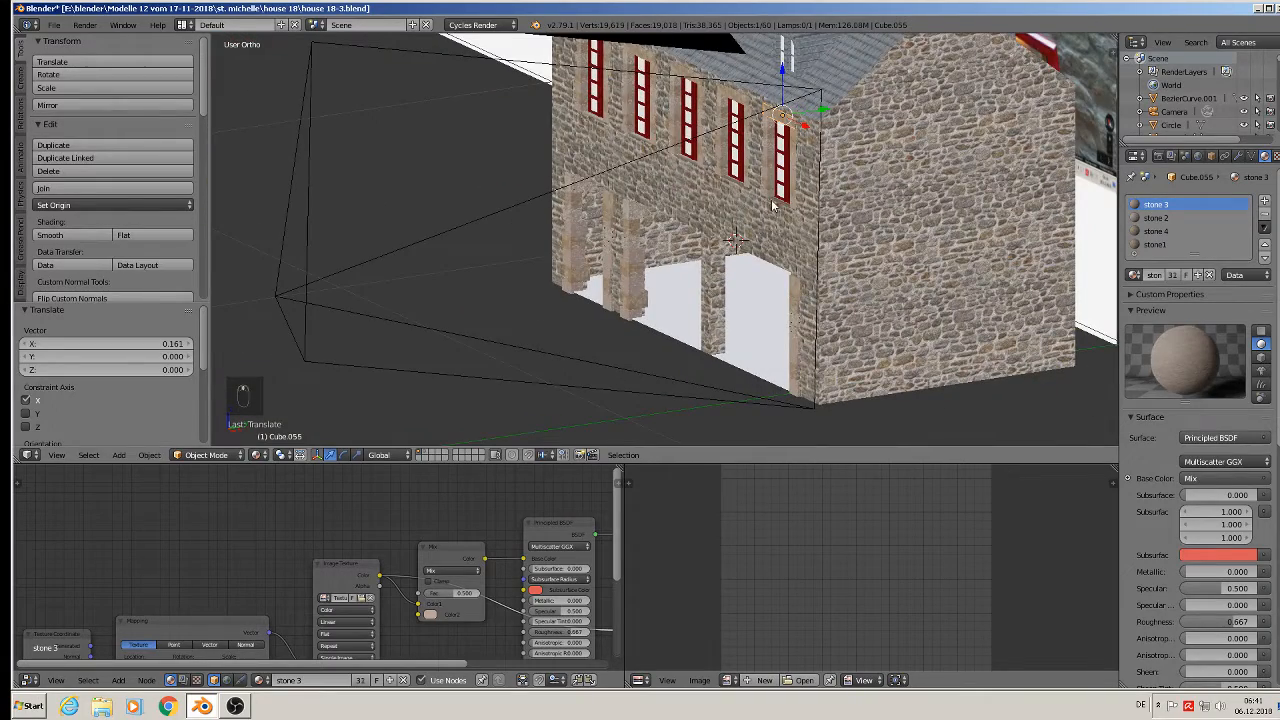
key("shift+d")
left_click(1098, 103)
middle_click_drag(1098, 103, 734, 186)
scroll(820, 210, "up", 5)
middle_click_drag(818, 218, 788, 208)
left_click_drag(822, 193, 955, 179)
middle_click_drag(956, 180, 1007, 226)
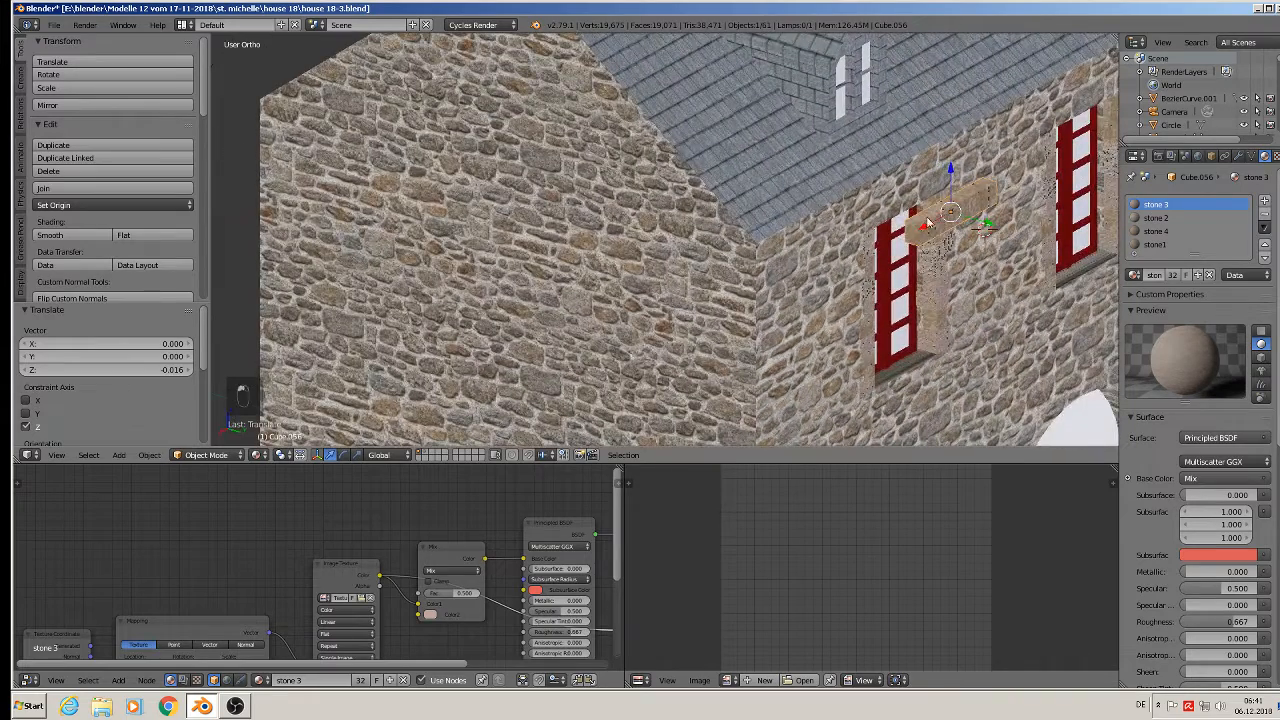
- Align the copied lintel over the opposite facade's end window by moving it -0.048 along Y and 0.006 along X
left_click_drag(988, 227, 936, 213)
middle_click_drag(936, 213, 855, 195)
left_click_drag(855, 195, 851, 196)
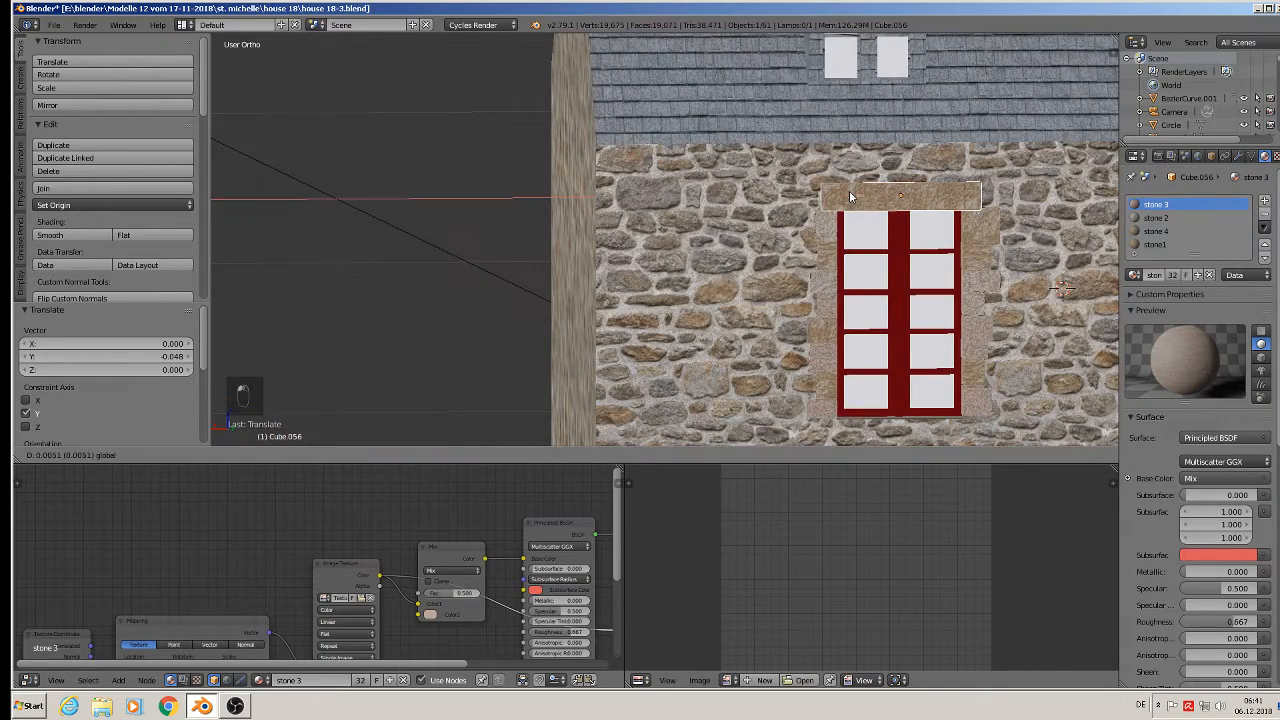
left_click(850, 197)
- Scale the opposite facade's lintel uniformly by 1.080 to span the window's side strips
key("s")
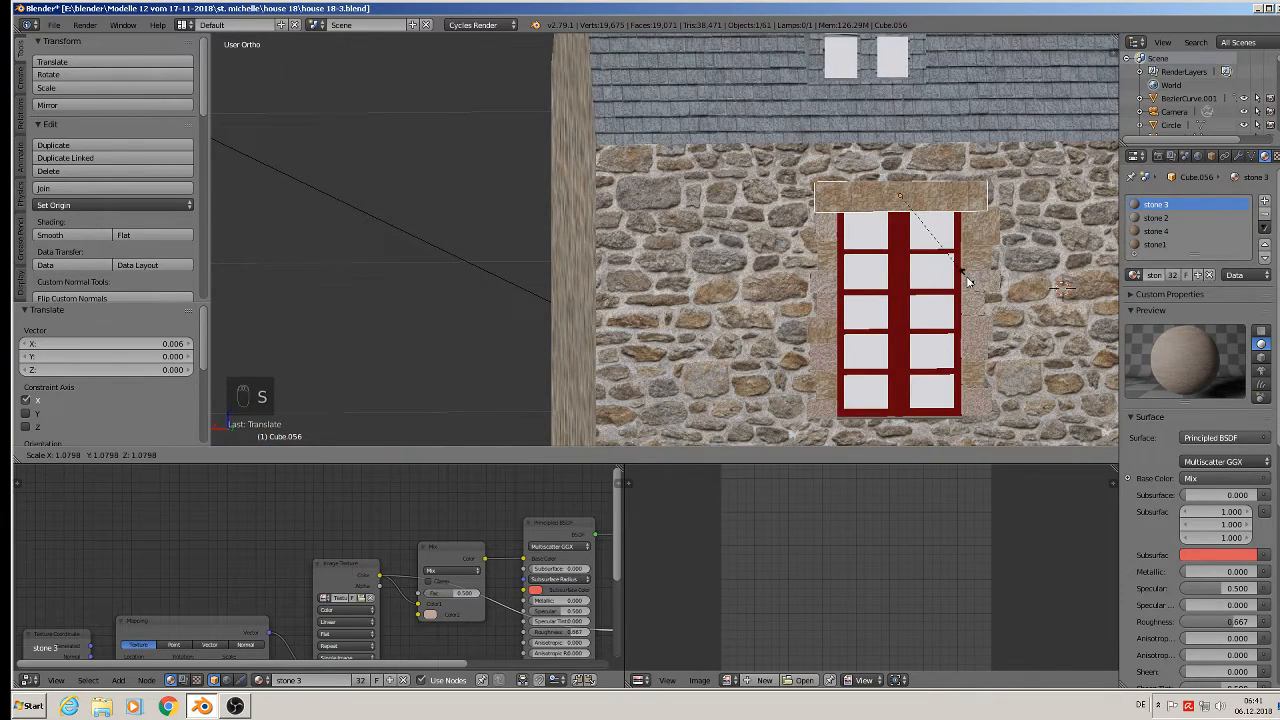
left_click(966, 280)
scroll(966, 282, "down", 1)
middle_click_drag(912, 300, 766, 223, "shift")
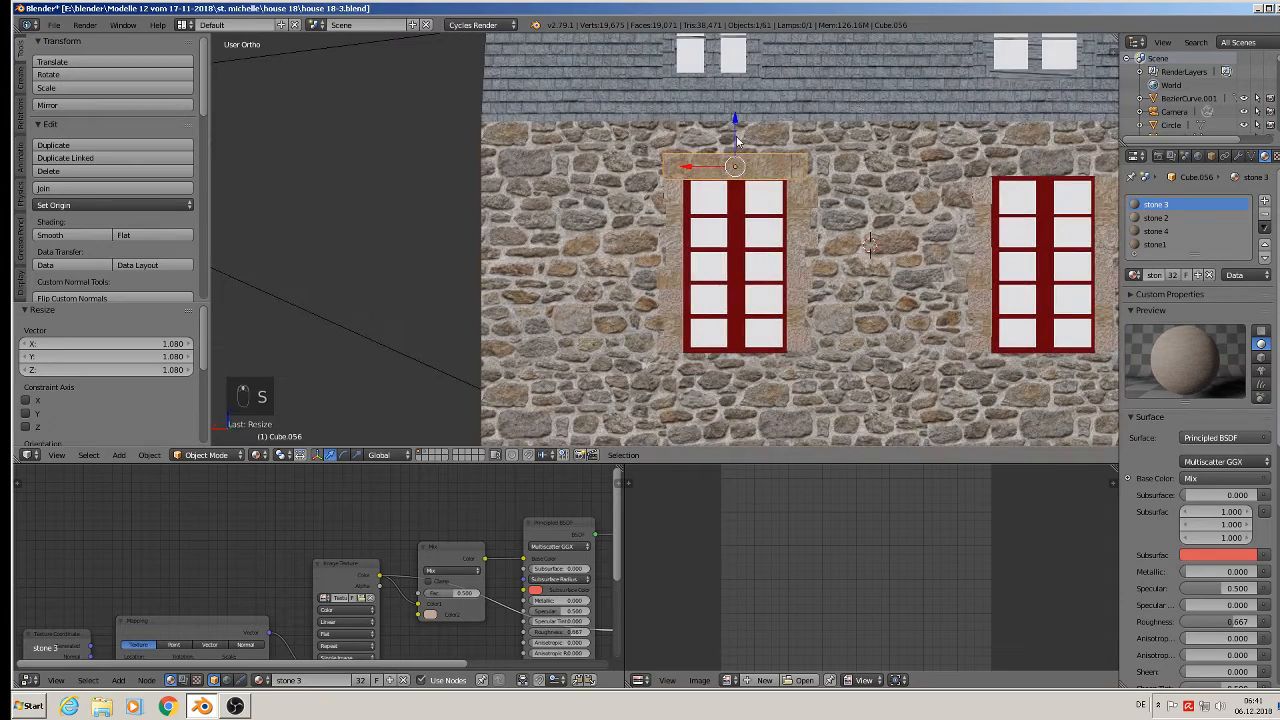
- Raise the opposite facade's lintel slightly and duplicate it along X over the other two upper windows, moving the last copy -0.255
left_click_drag(737, 142, 738, 134)
scroll(803, 220, "down", 2)
middle_click_drag(736, 240, 616, 204, "shift")
key("shift+d")
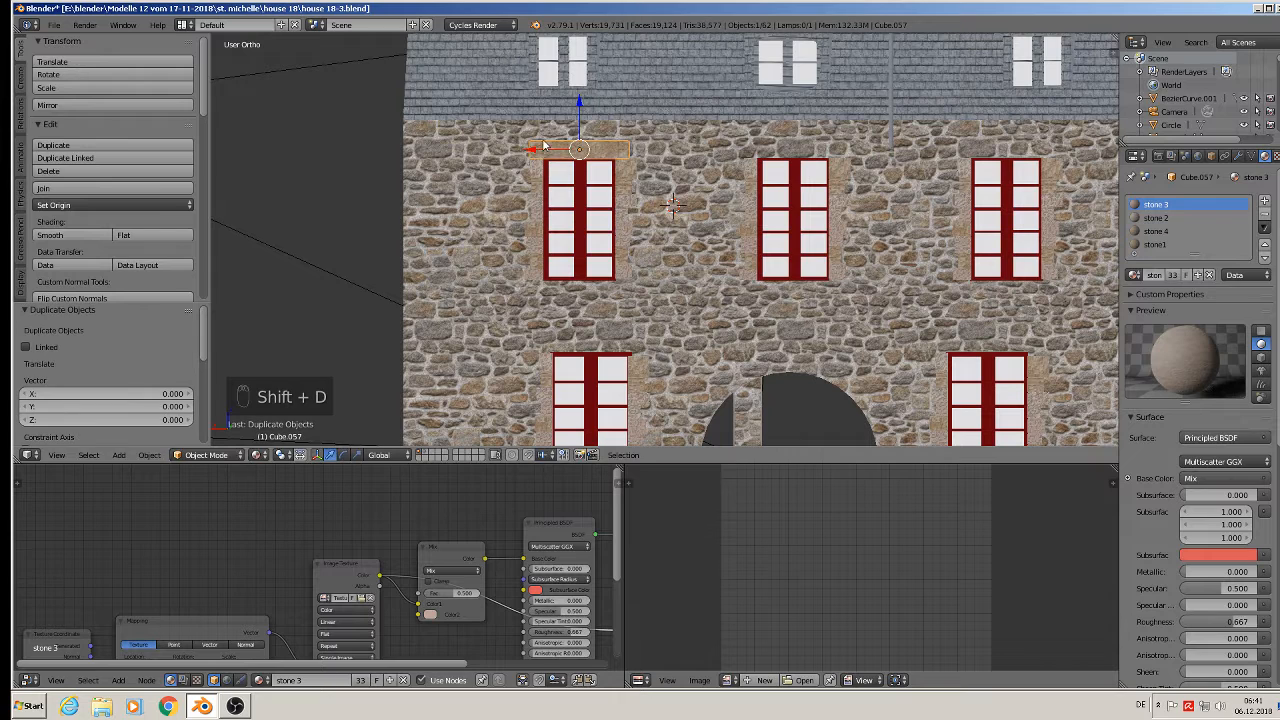
left_click_drag(764, 169, 952, 169)
key("shift+d")
left_click(766, 169)
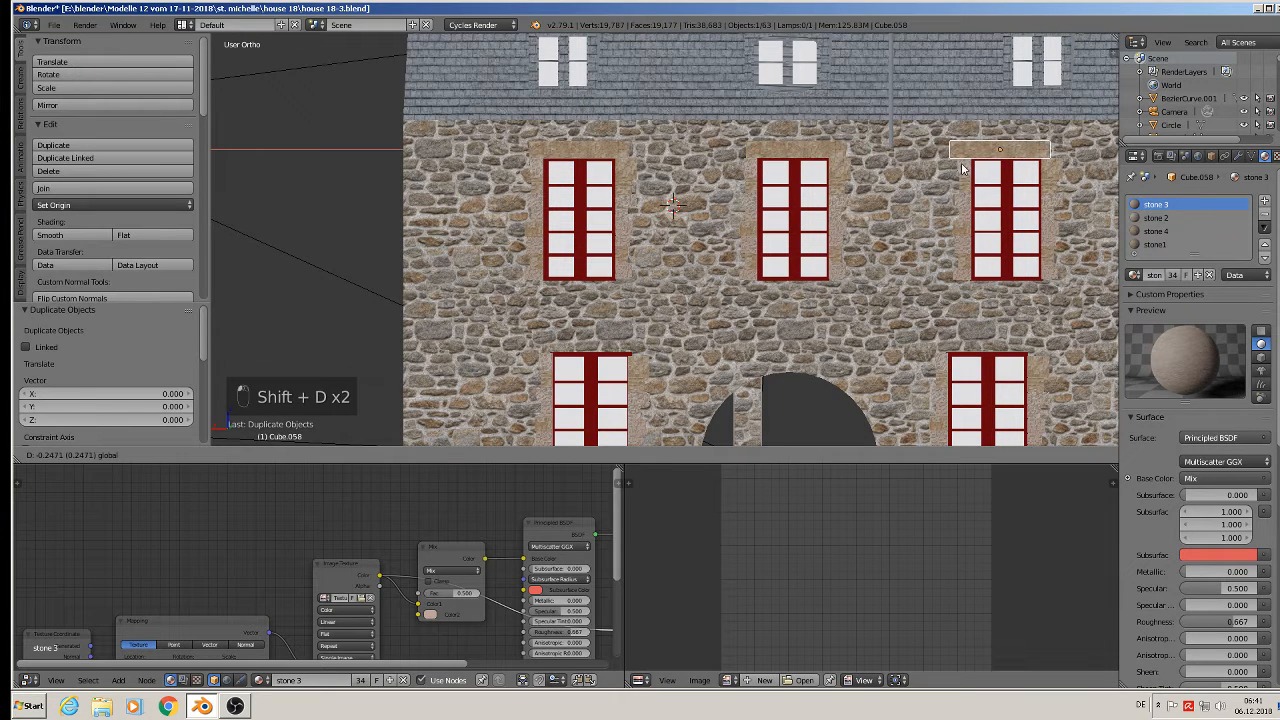
left_click(972, 163)
middle_click_drag(972, 163, 727, 160, "shift")
scroll(727, 160, "down", 2)
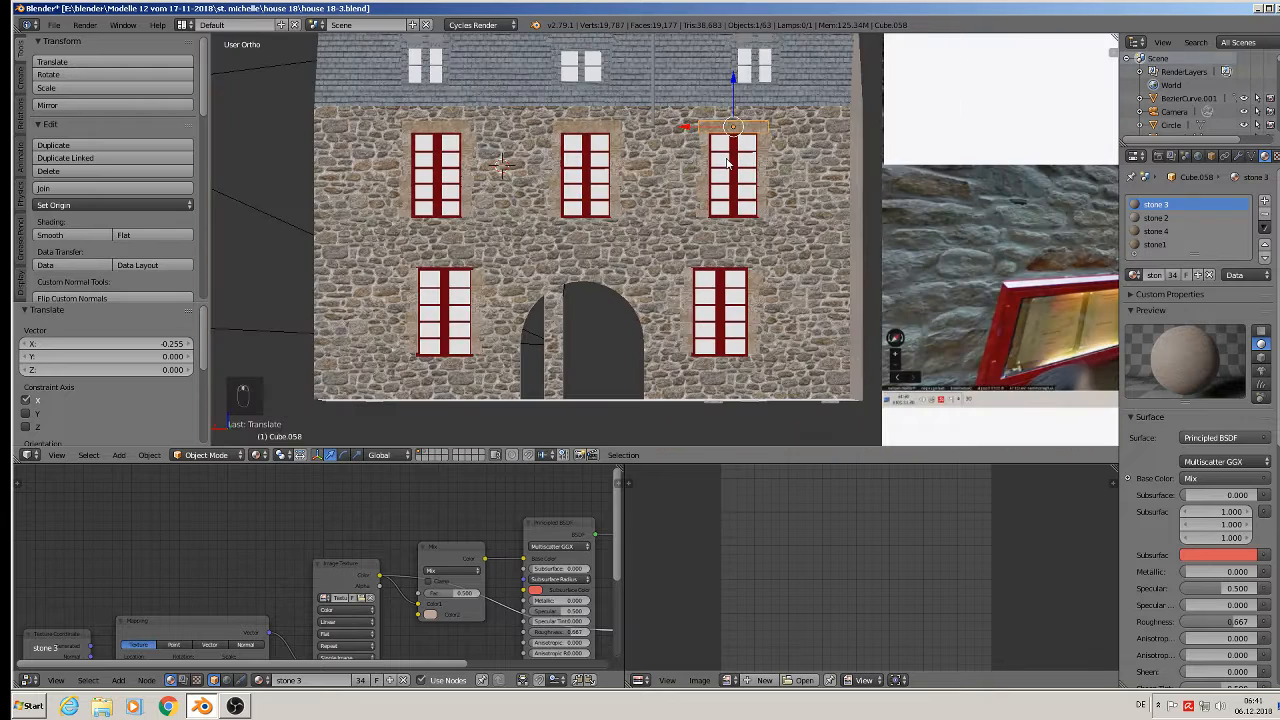
- Duplicate the last upper lintel over the ground-floor window beneath it, moving the copy -0.236 along Z and 0.020 along X
key("shift+d")
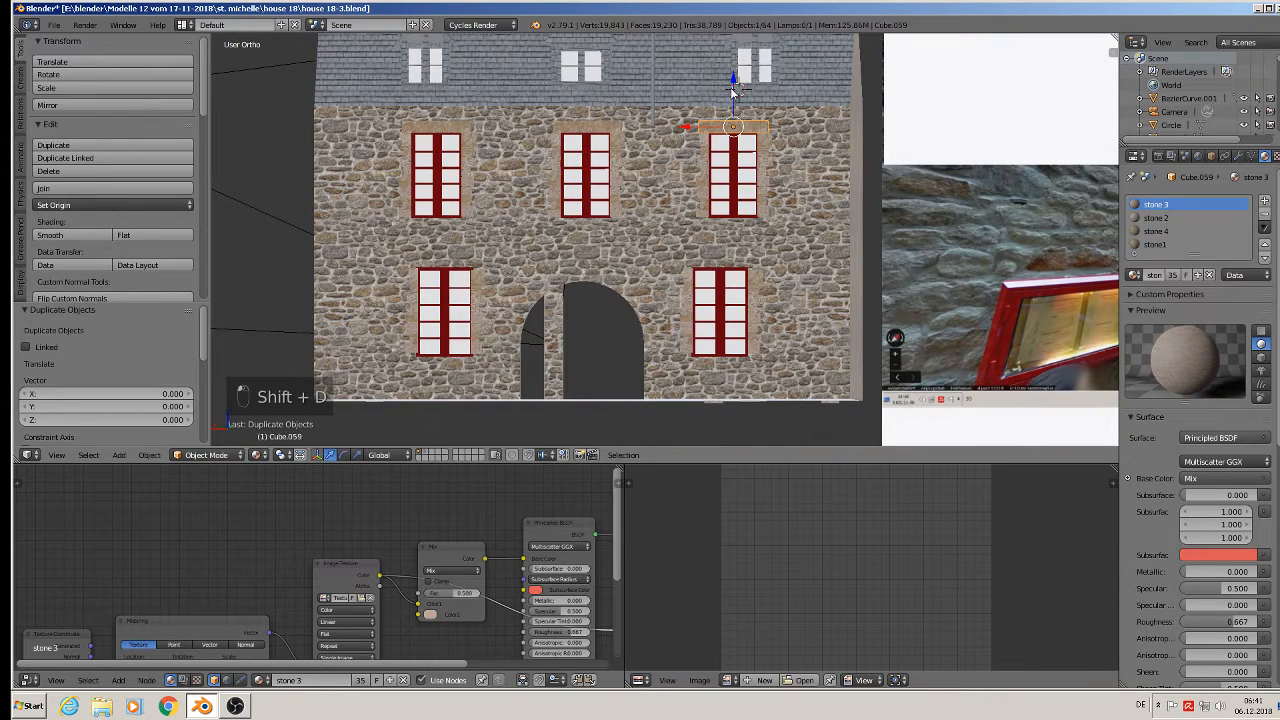
left_click_drag(733, 90, 724, 238)
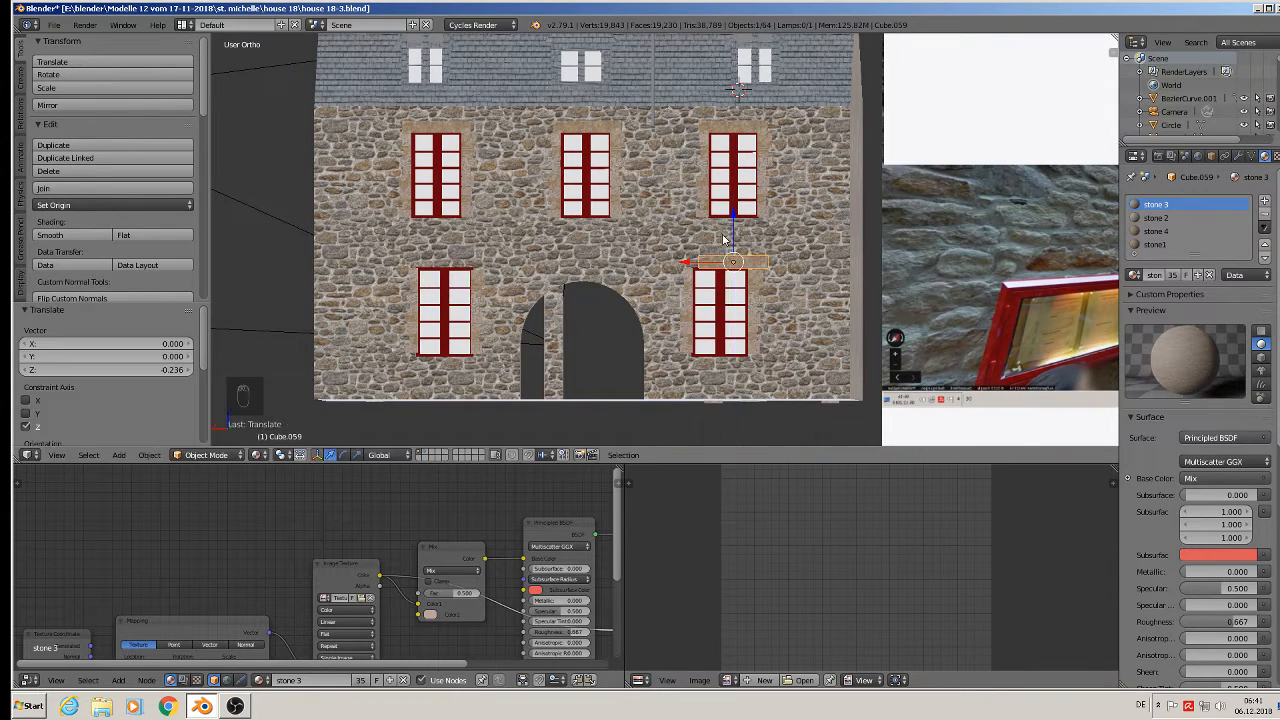
key("g")
key("x")
left_click(702, 267)
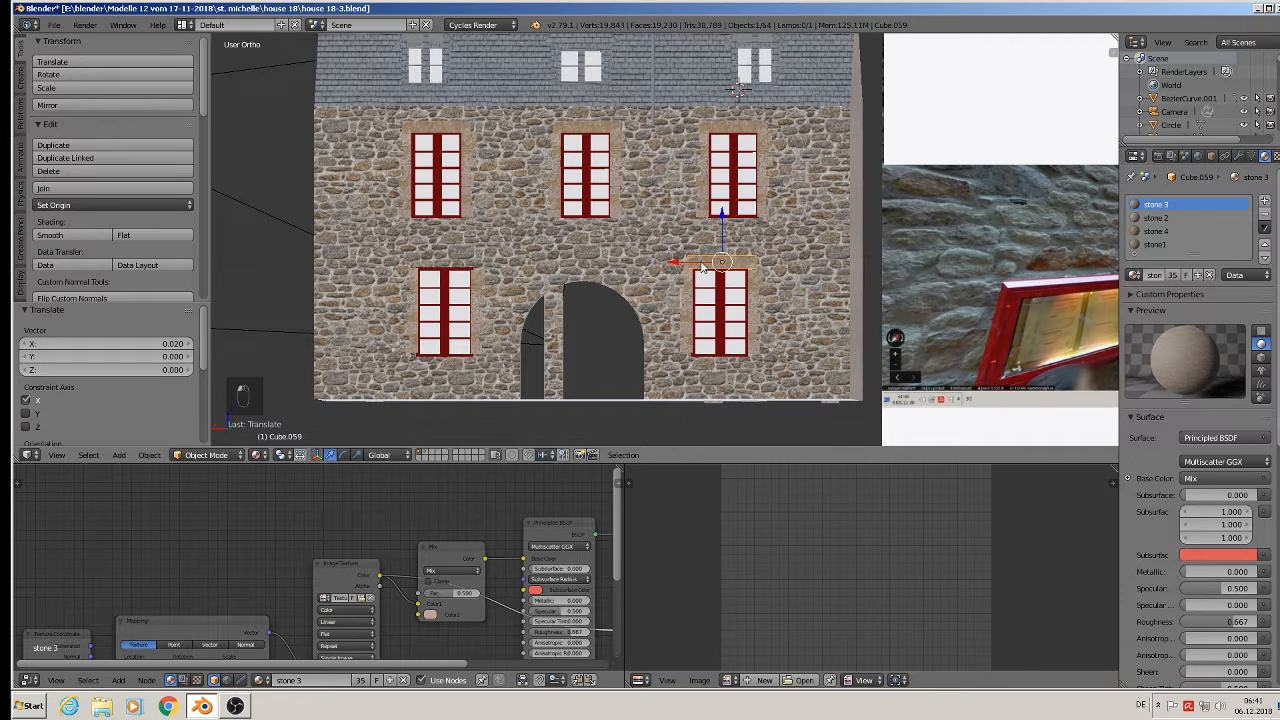
- Duplicate the ground-floor lintel 0.481 along X over the window beyond the archway and save the file
key("shift+d")
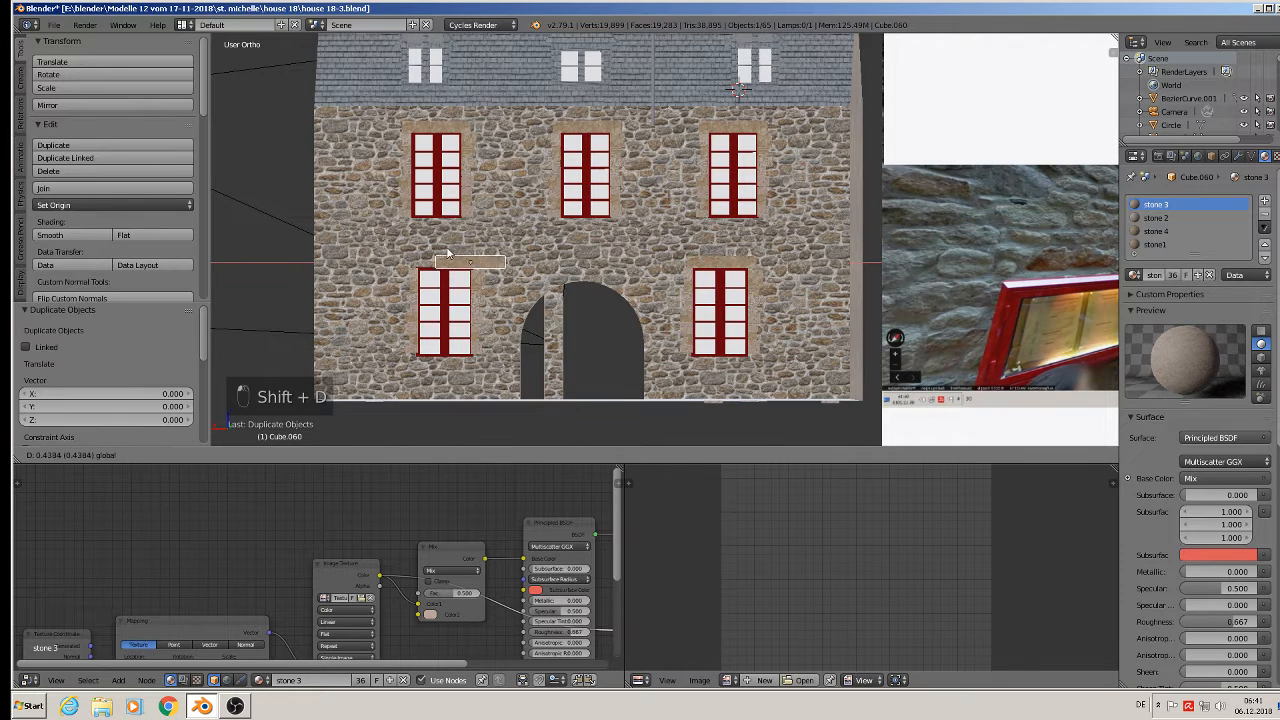
left_click(425, 253)
middle_click_drag(425, 253, 485, 268)
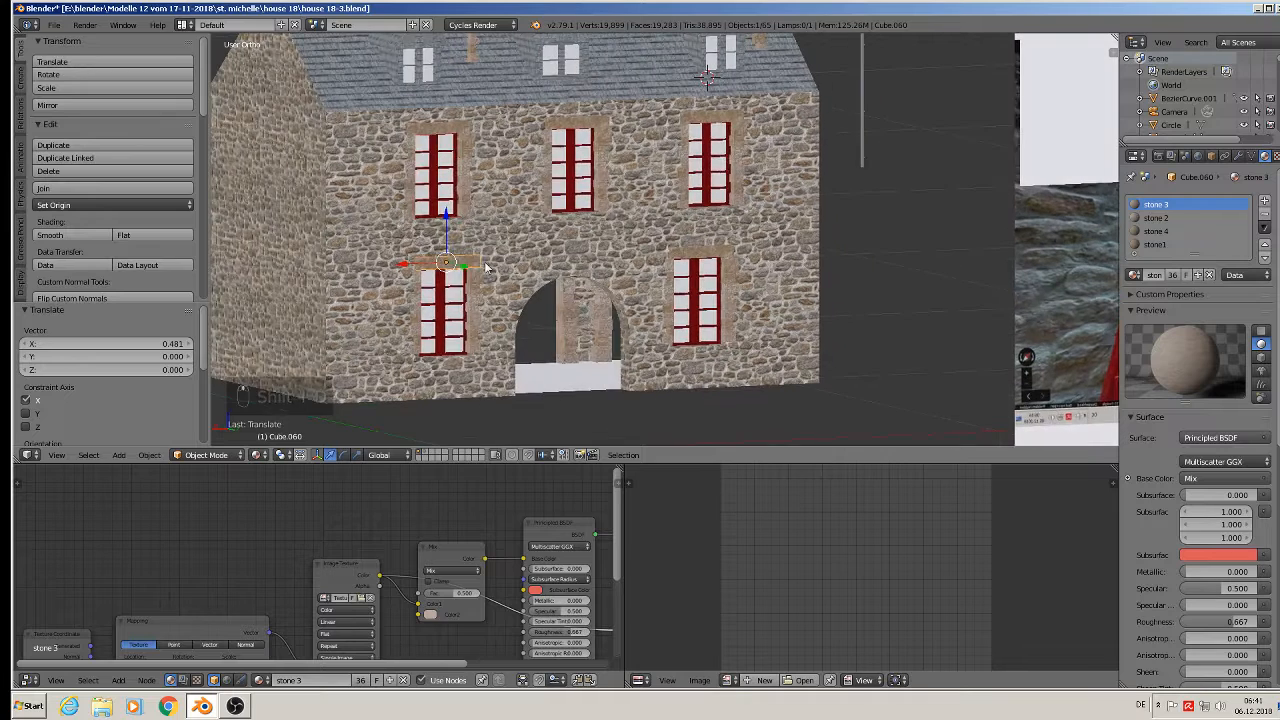
key("a")
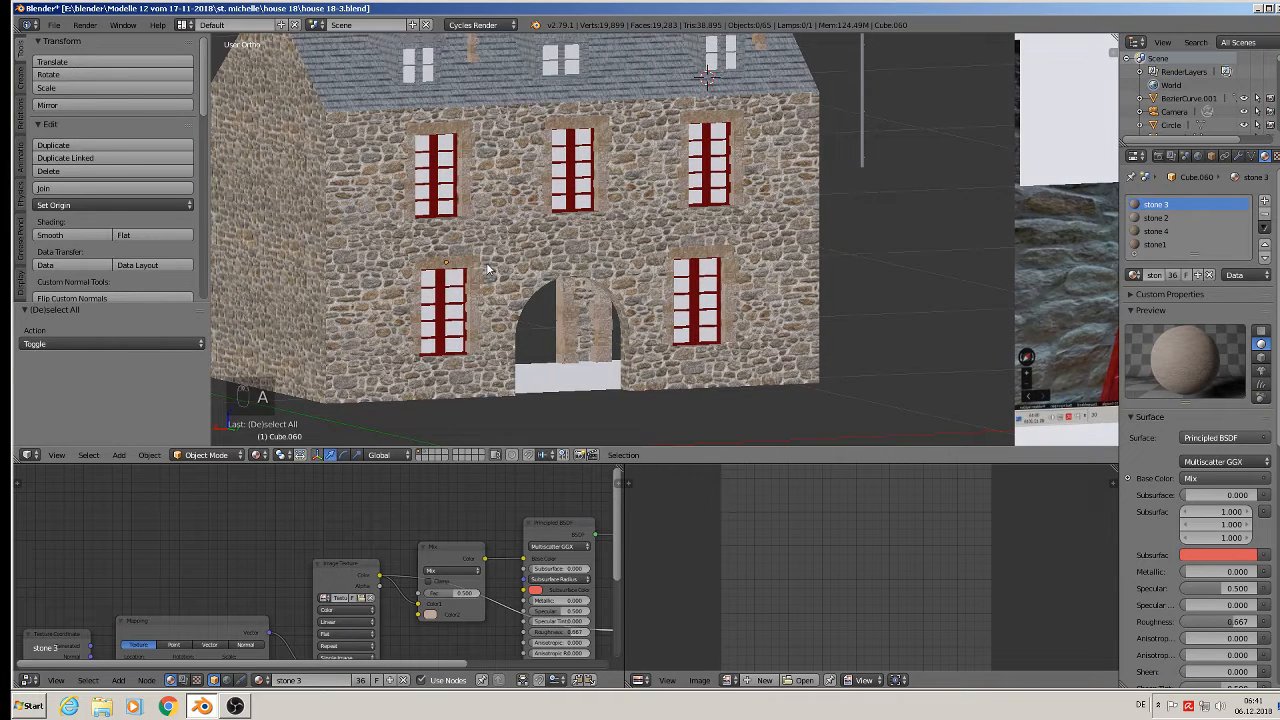
left_click(54, 24)
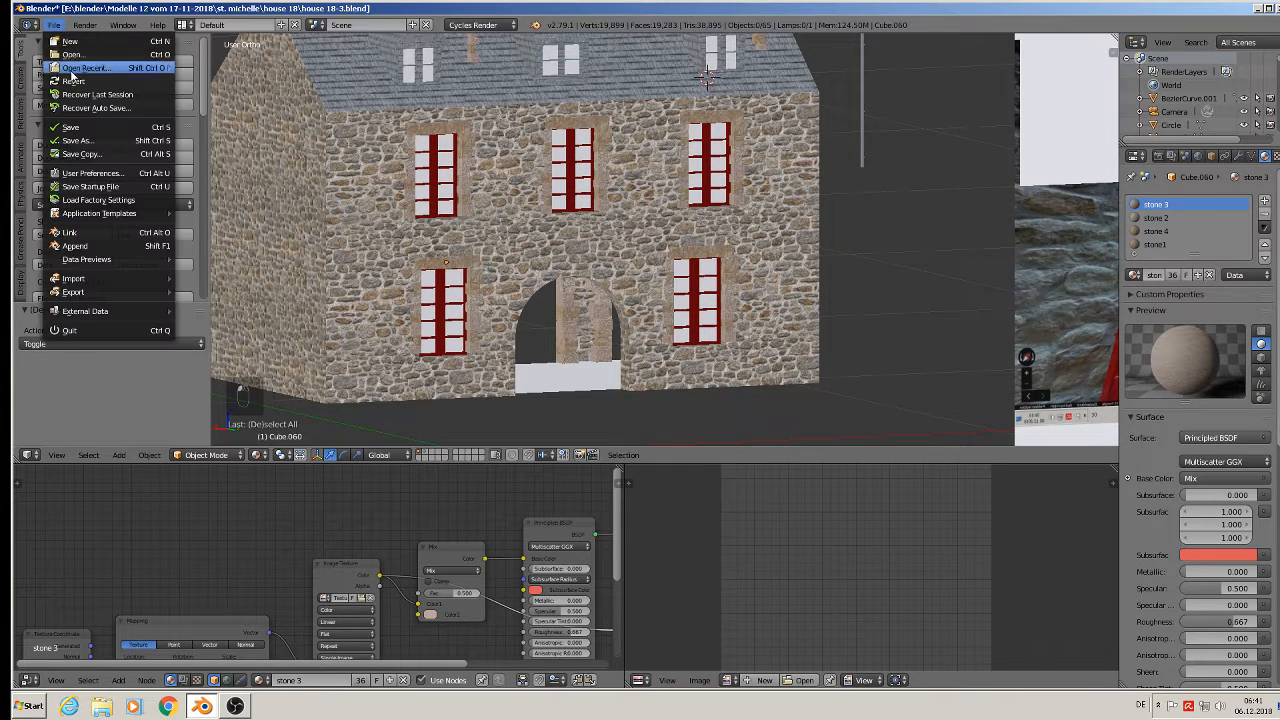
- On the five-window facade, duplicate the end upper window's lintel and lower the copy by 0.266 along Z above the narrow ground-floor opening
middle_click_drag(409, 184, 735, 125)
scroll(590, 189, "up", 1)
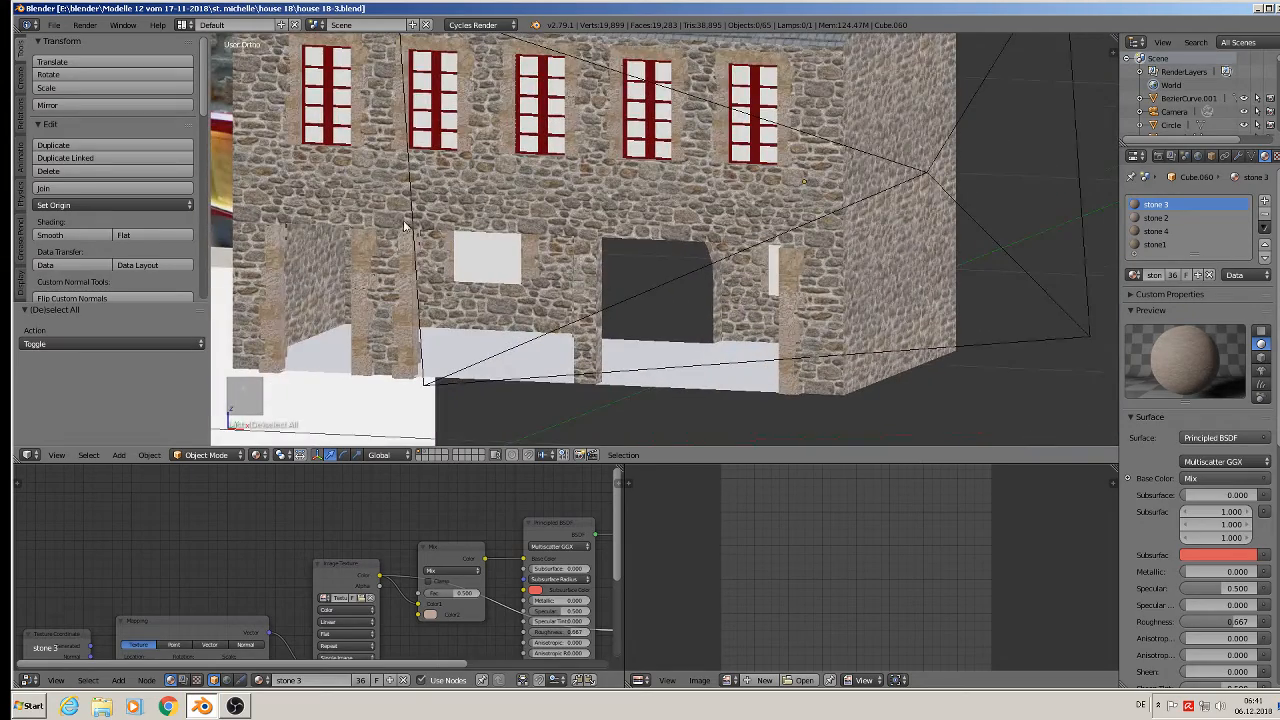
middle_click_drag(373, 145, 381, 125)
right_click(463, 105)
key("shift+d")
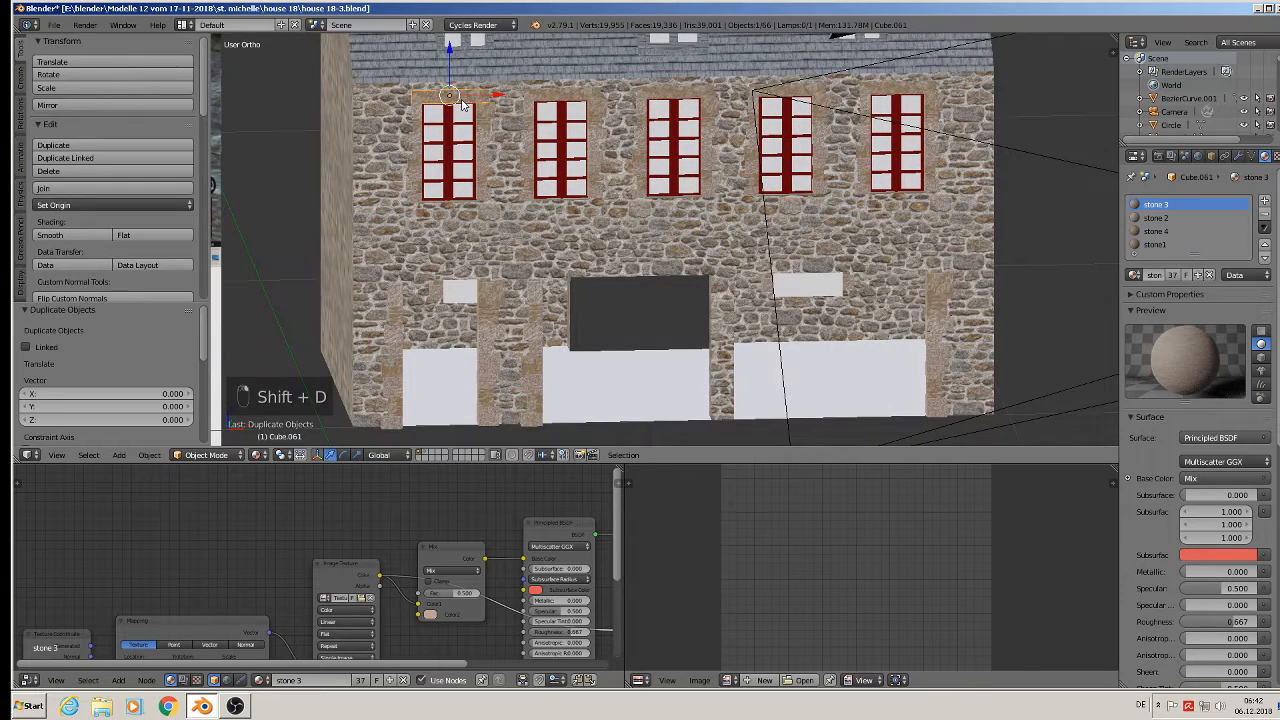
left_click_drag(450, 66, 456, 244)
left_click_drag(456, 244, 456, 246)
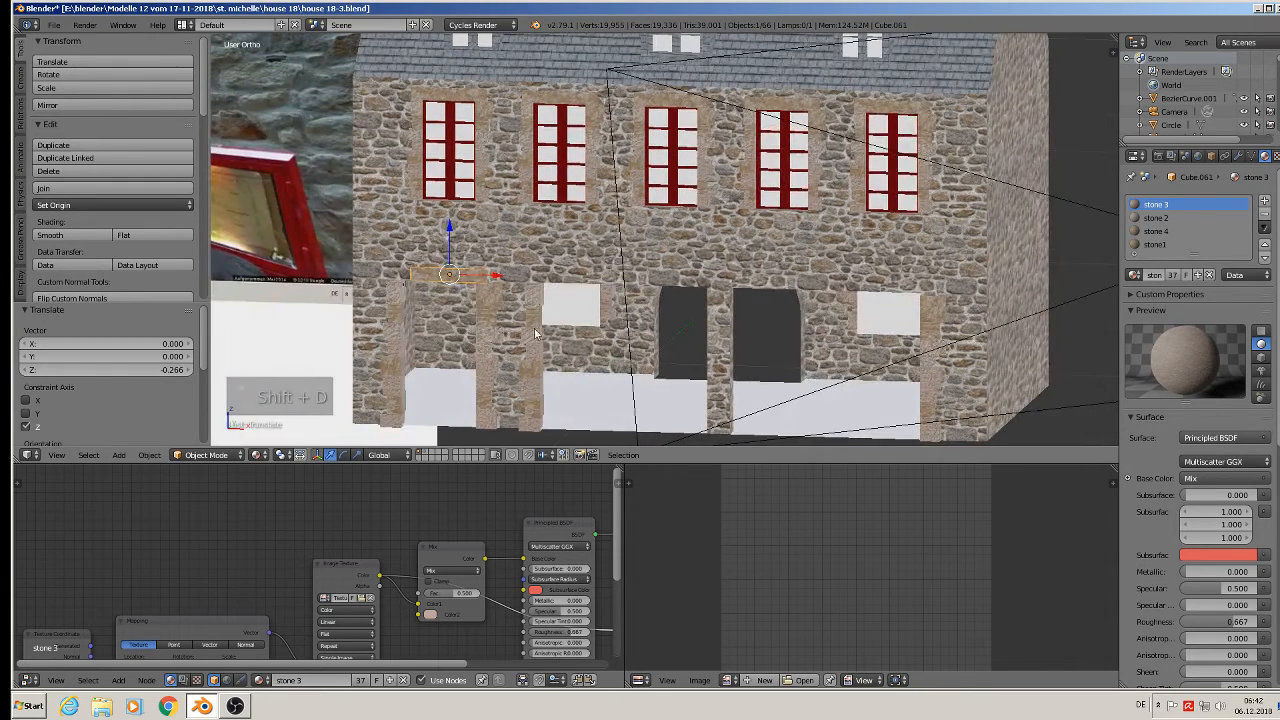
- Scale the opening's lintel uniformly by 1.357 and fit it on the side strips, moving it 0.007 and -0.002 along Z and -0.011 along X
key("s")
left_click(593, 358)
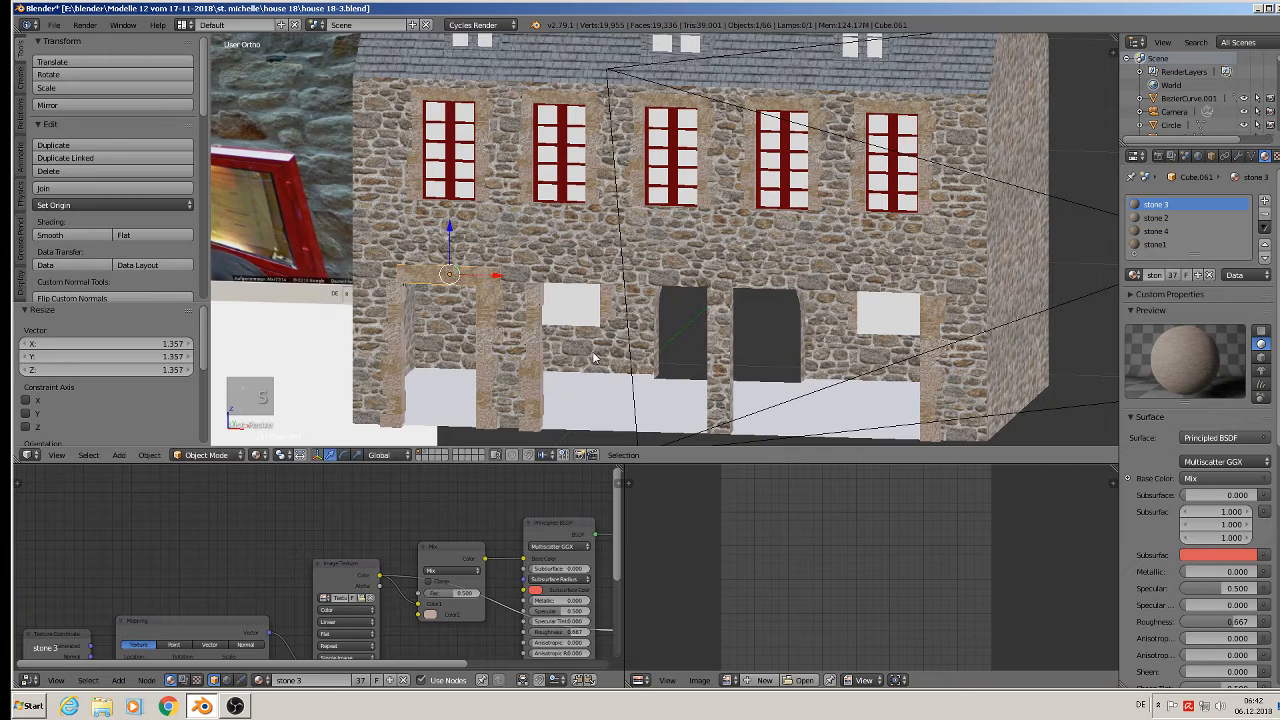
key("g")
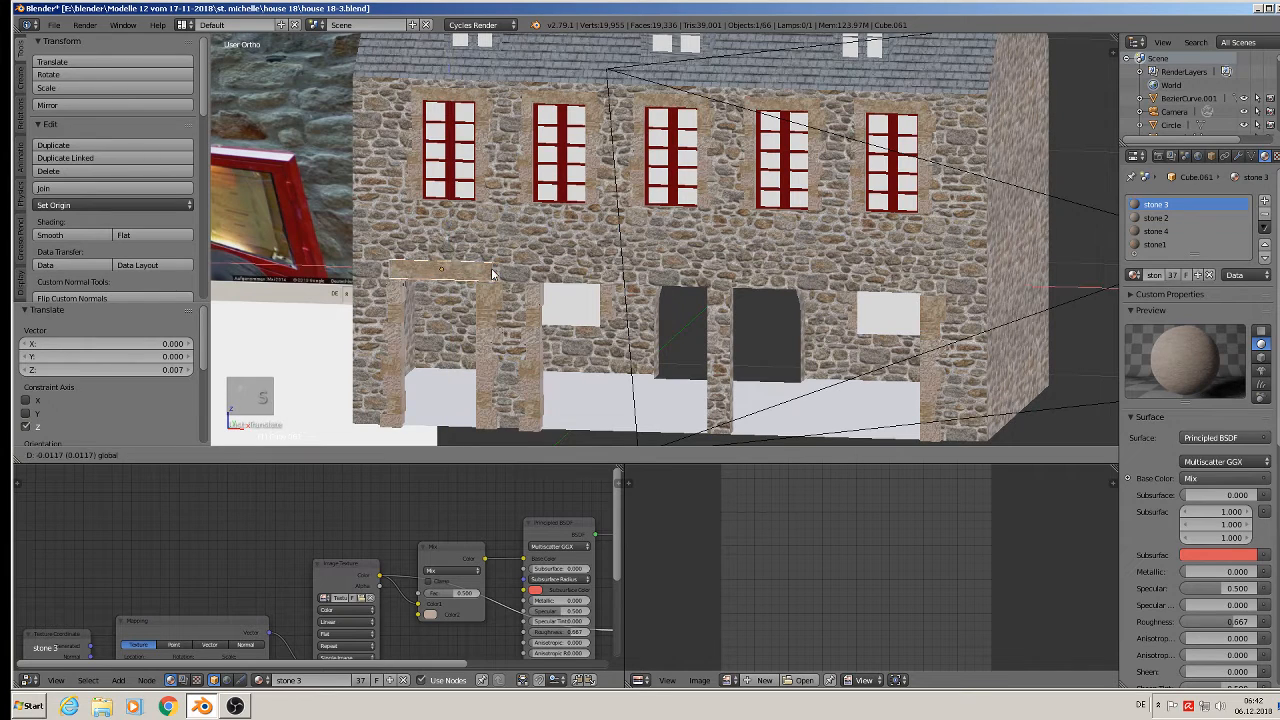
key("z")
left_click_drag(495, 273, 491, 273)
middle_click_drag(491, 273, 505, 245)
left_click_drag(441, 236, 441, 238)
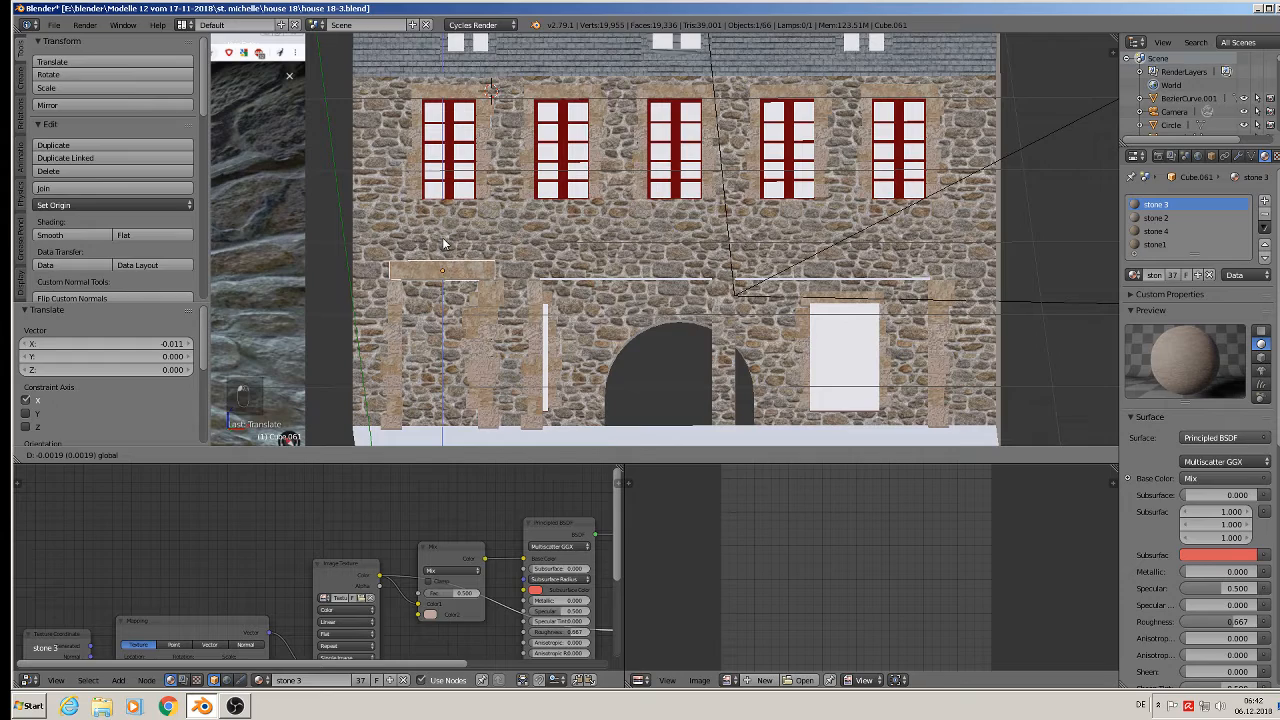
key("KP_5")
middle_click_drag(470, 275, 492, 297)
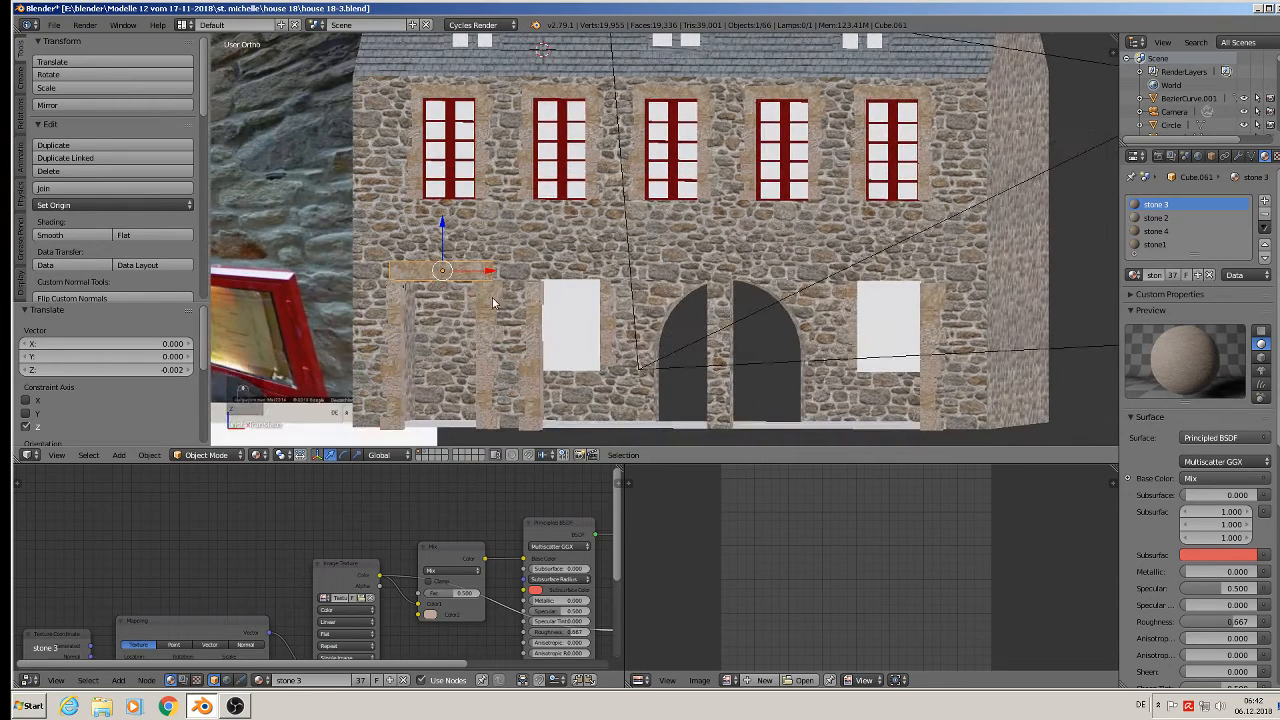
- Duplicate the opening's lintel 0.198 along X to the start of the wide ground-floor opening
key("shift+d")
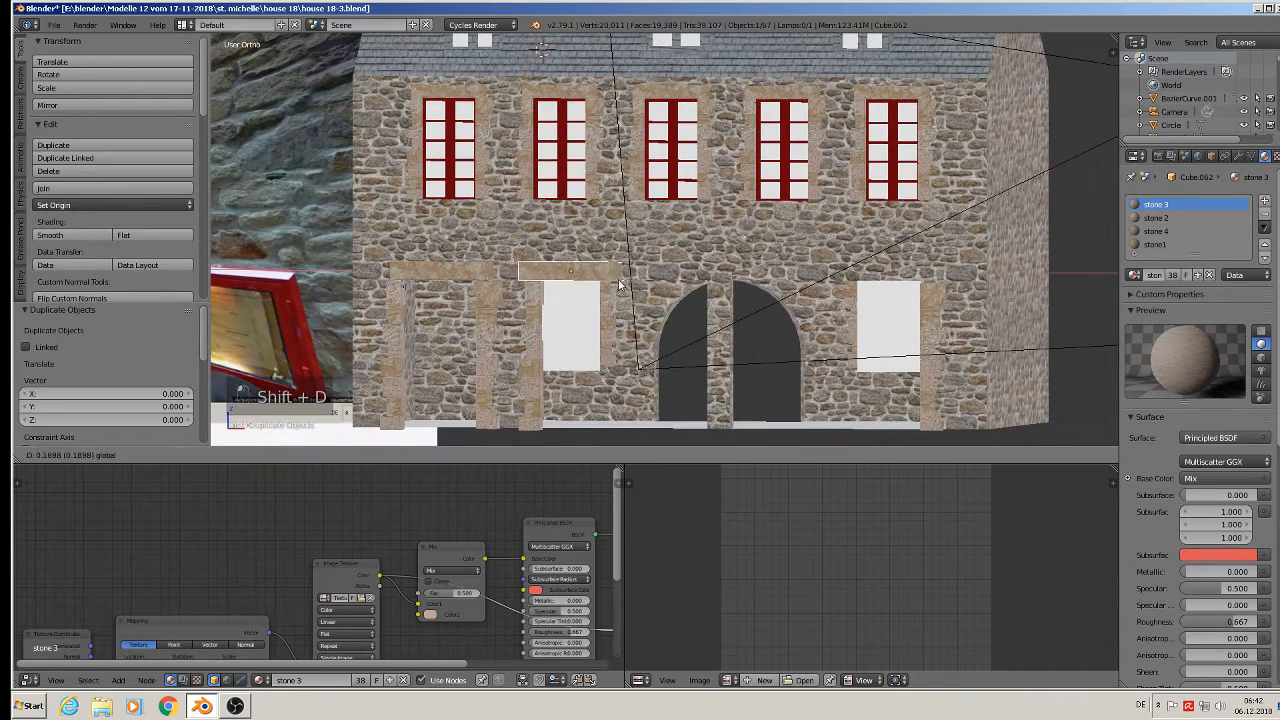
left_click(624, 287)
middle_click_drag(622, 288, 526, 227, "shift")
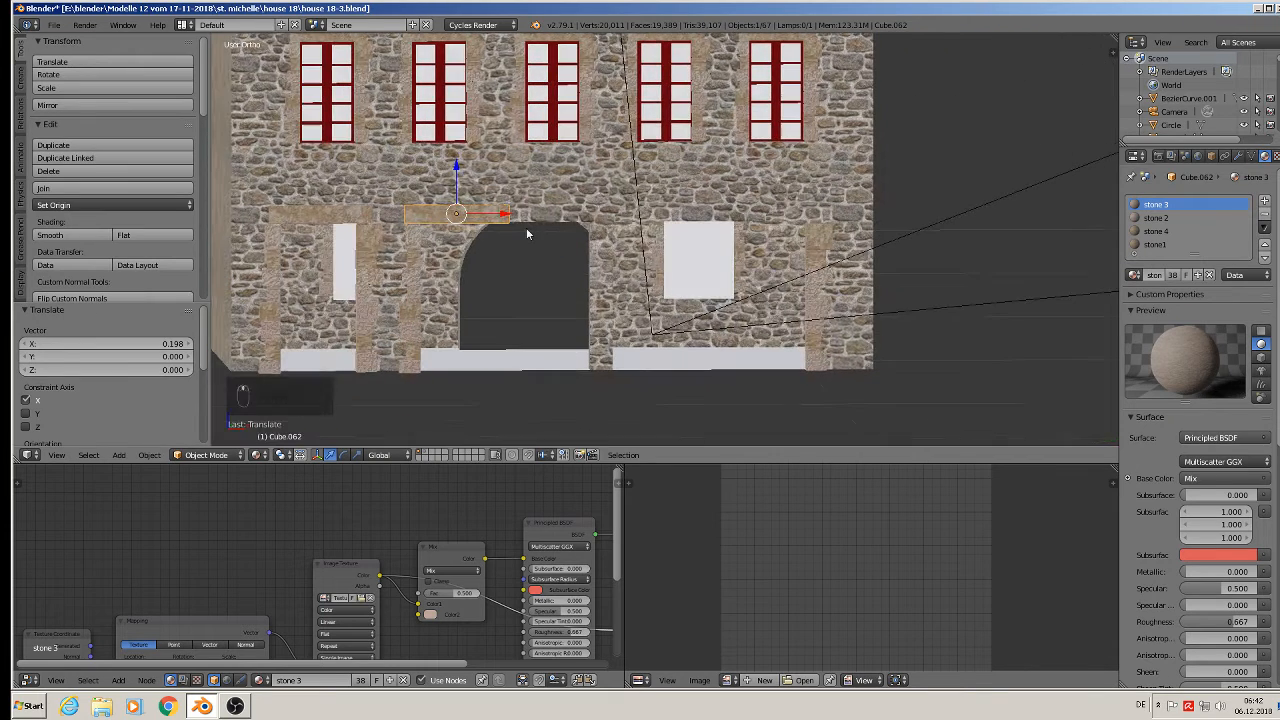
- Lengthen the copied lintel by moving its end vertices about 0.46 along X to the outer side strip of the wide opening
key("Tab")
key("a")
key("a")
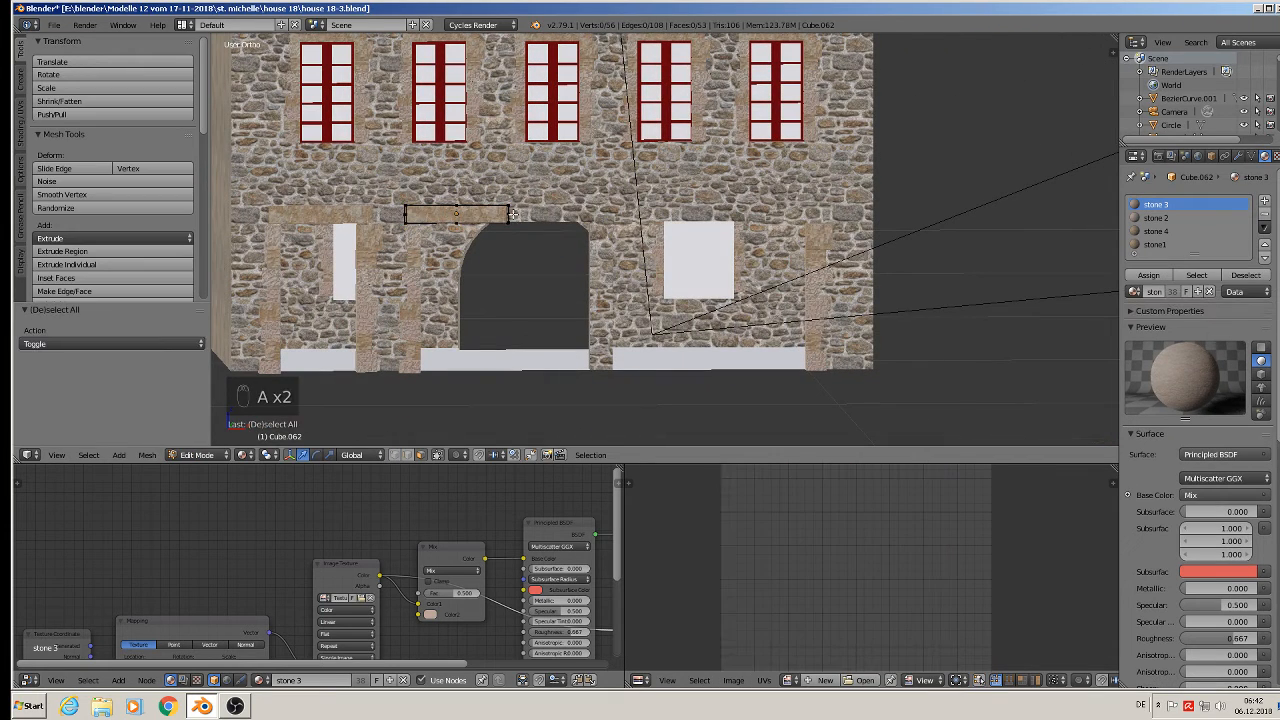
key("c")
left_click_drag(510, 211, 514, 231)
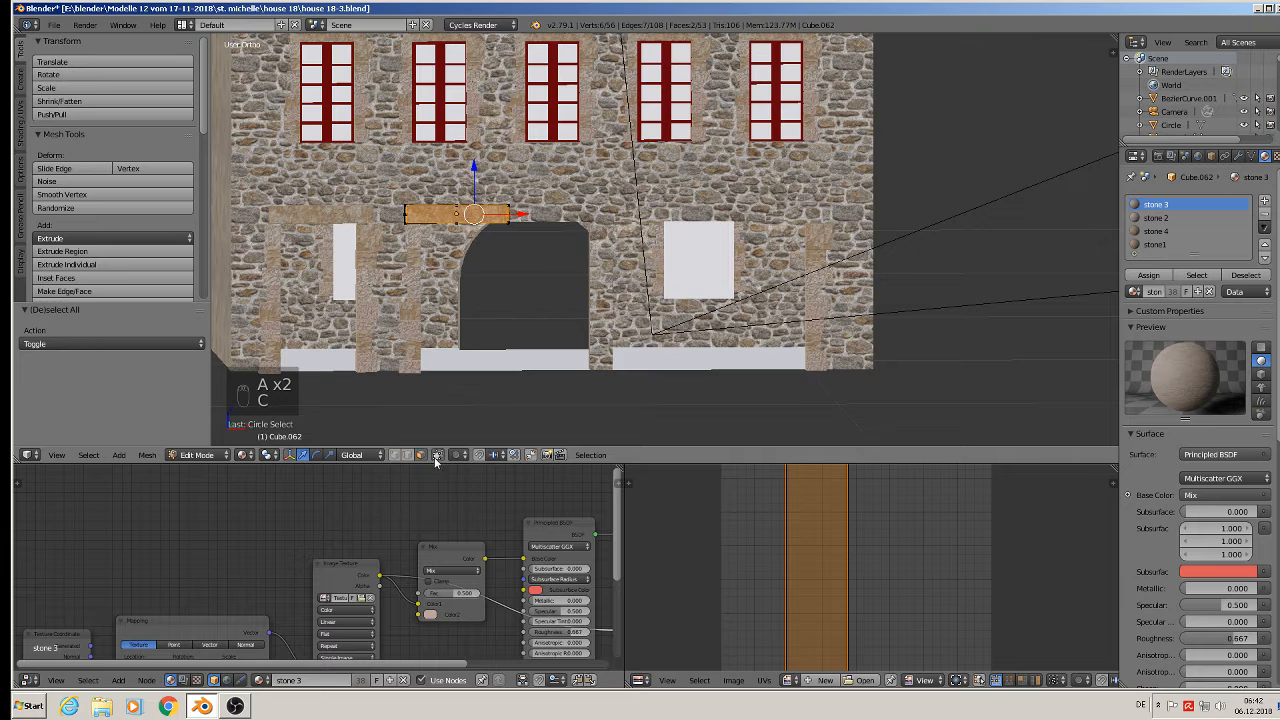
key("a")
key("c")
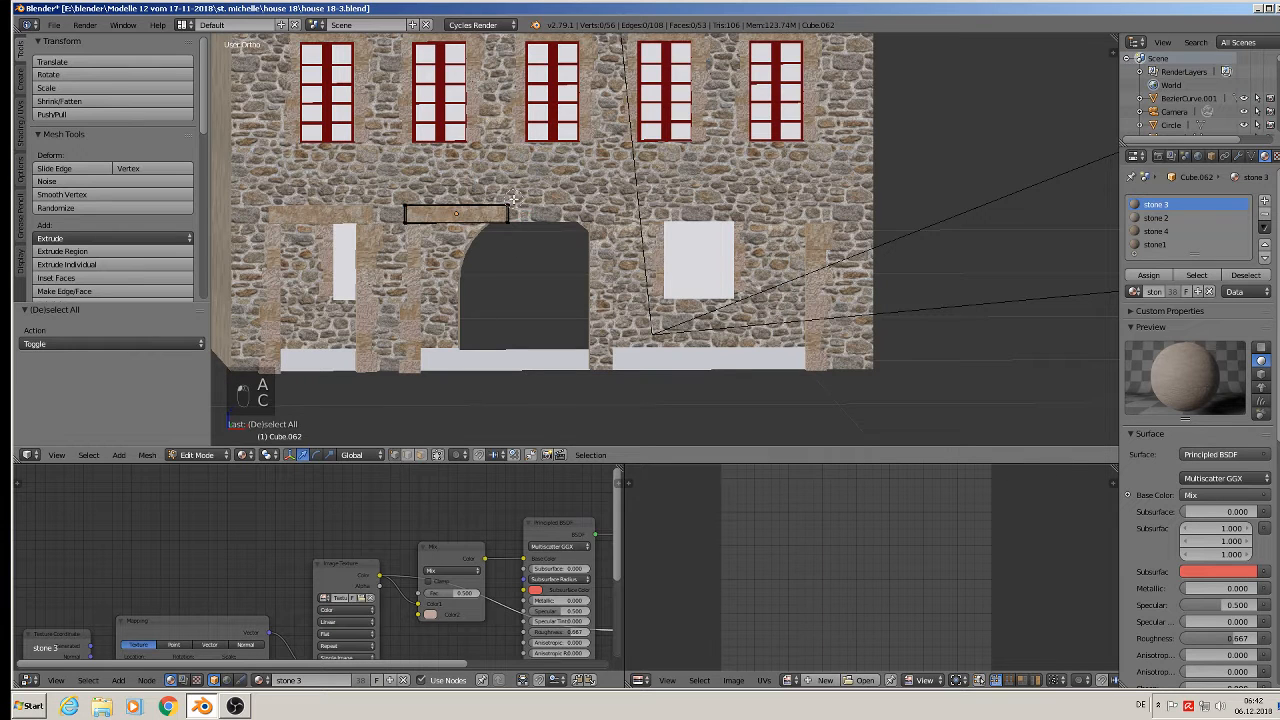
left_click(510, 222)
left_click_drag(538, 213, 850, 226)
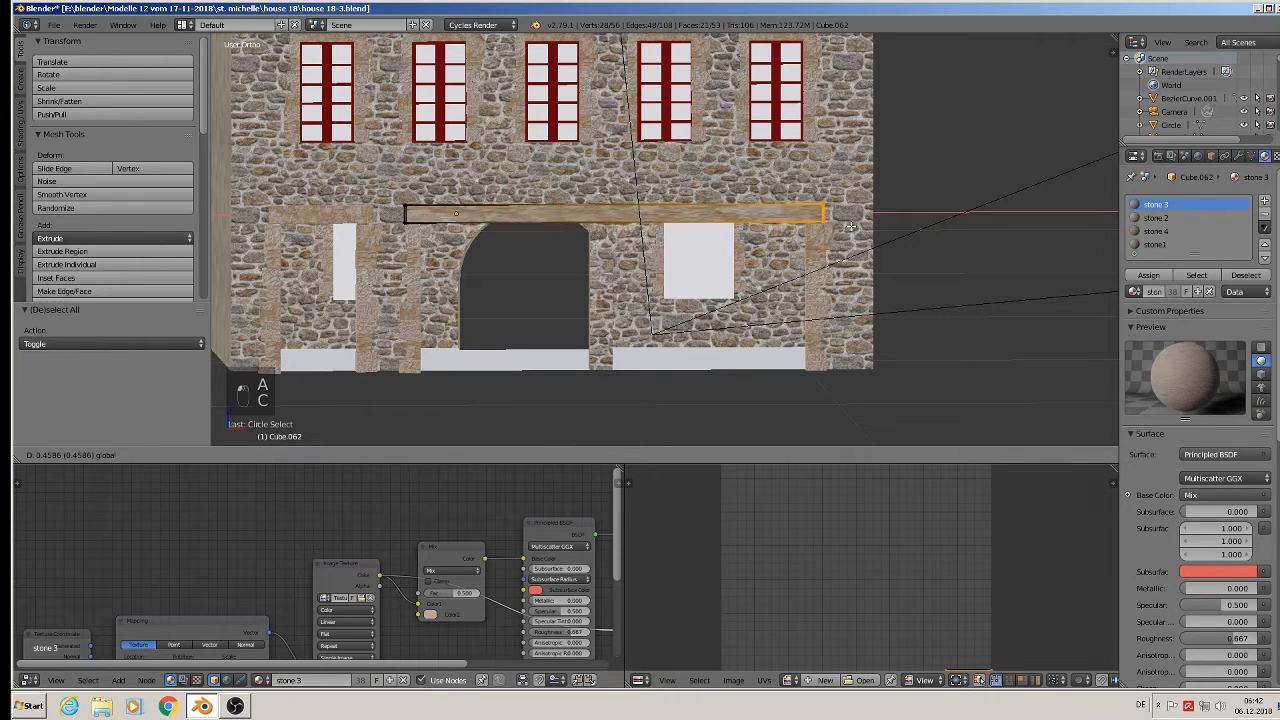
key("a")
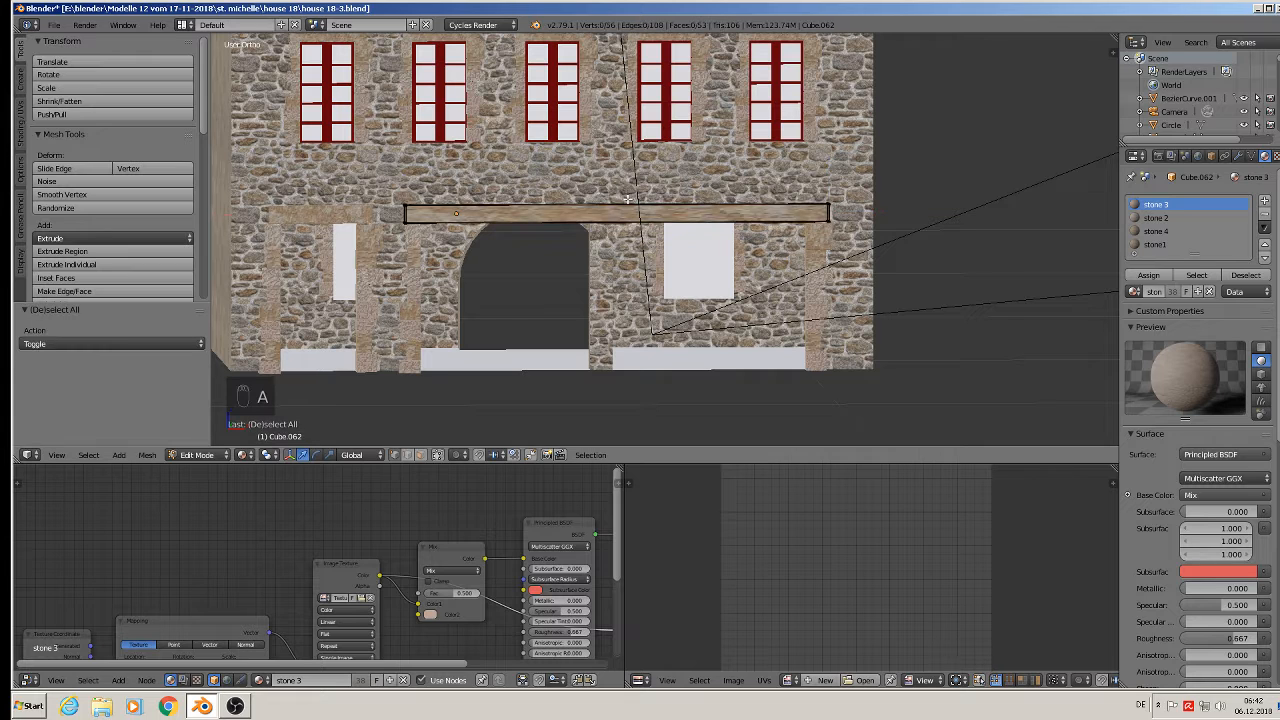
- Unwrap the whole lengthened lintel with Smart UV Project, keeping the angle limit of 66
key("a")
key("a")
key("u")
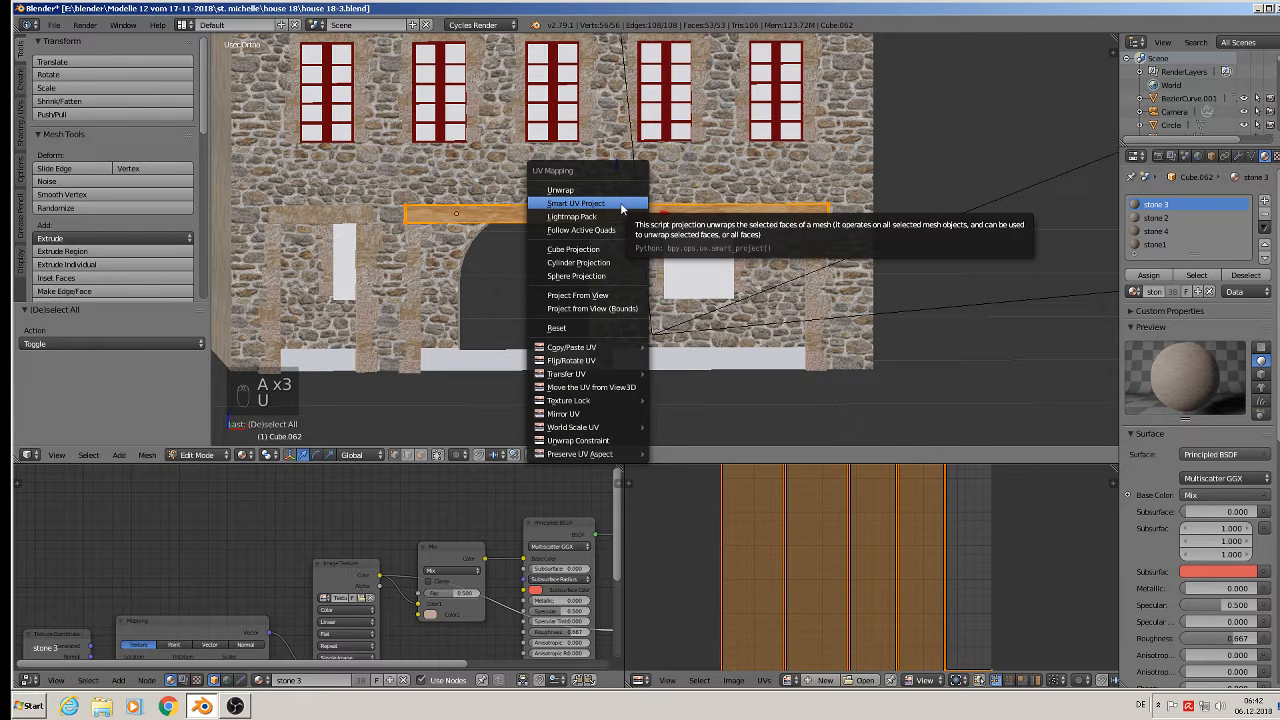
left_click(617, 205)
left_click(621, 308)
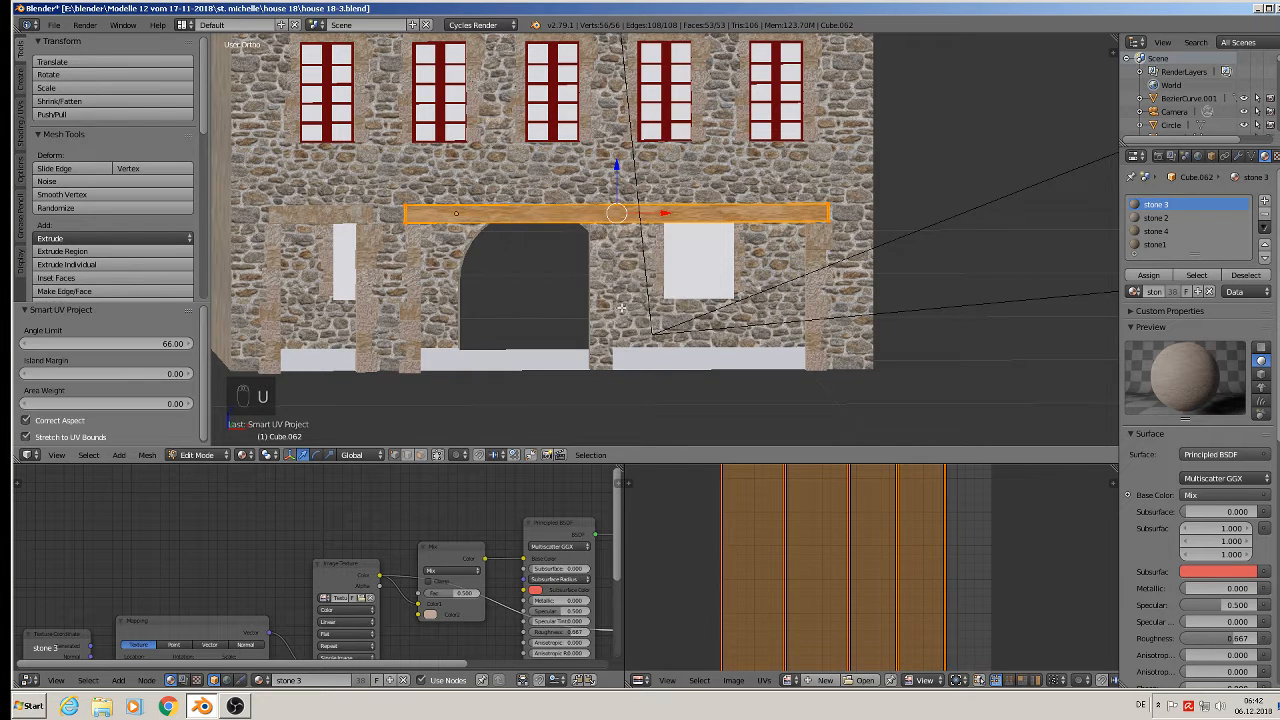
- Scale up the long lintel's UV layout to make its stone texture finer, and return to Object Mode with nothing selected
key("Tab")
key("Tab")
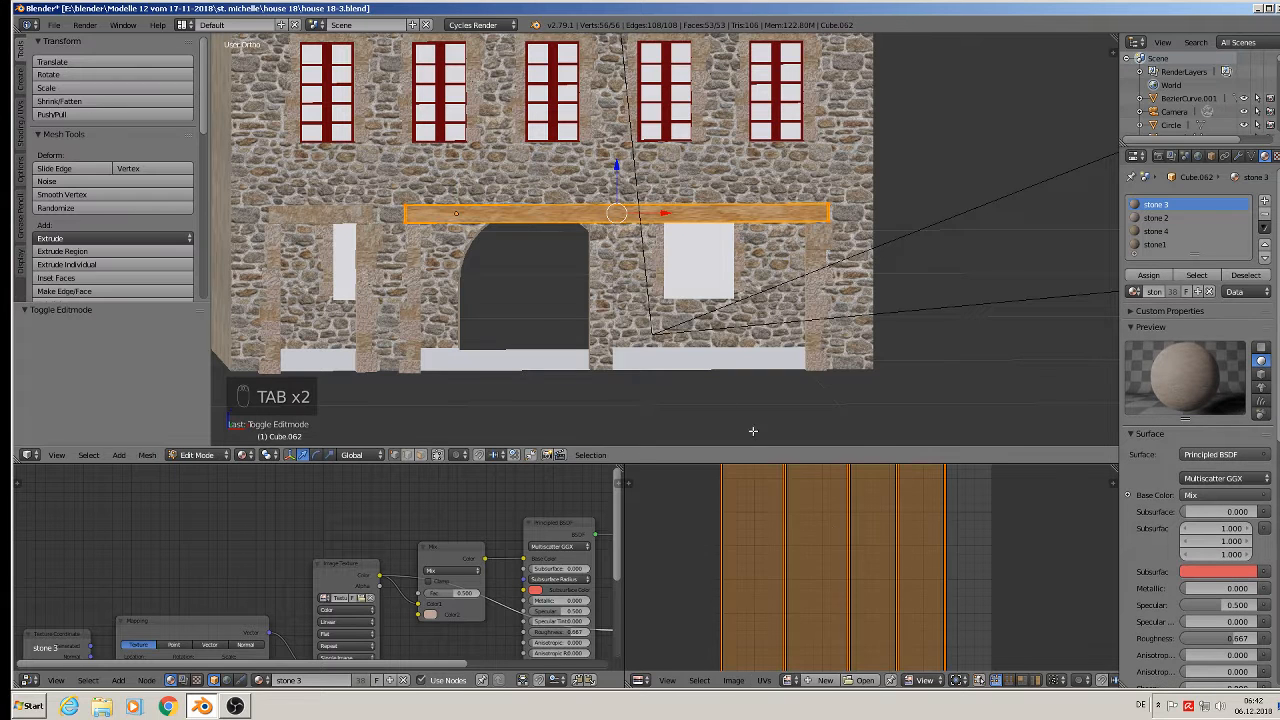
key("s")
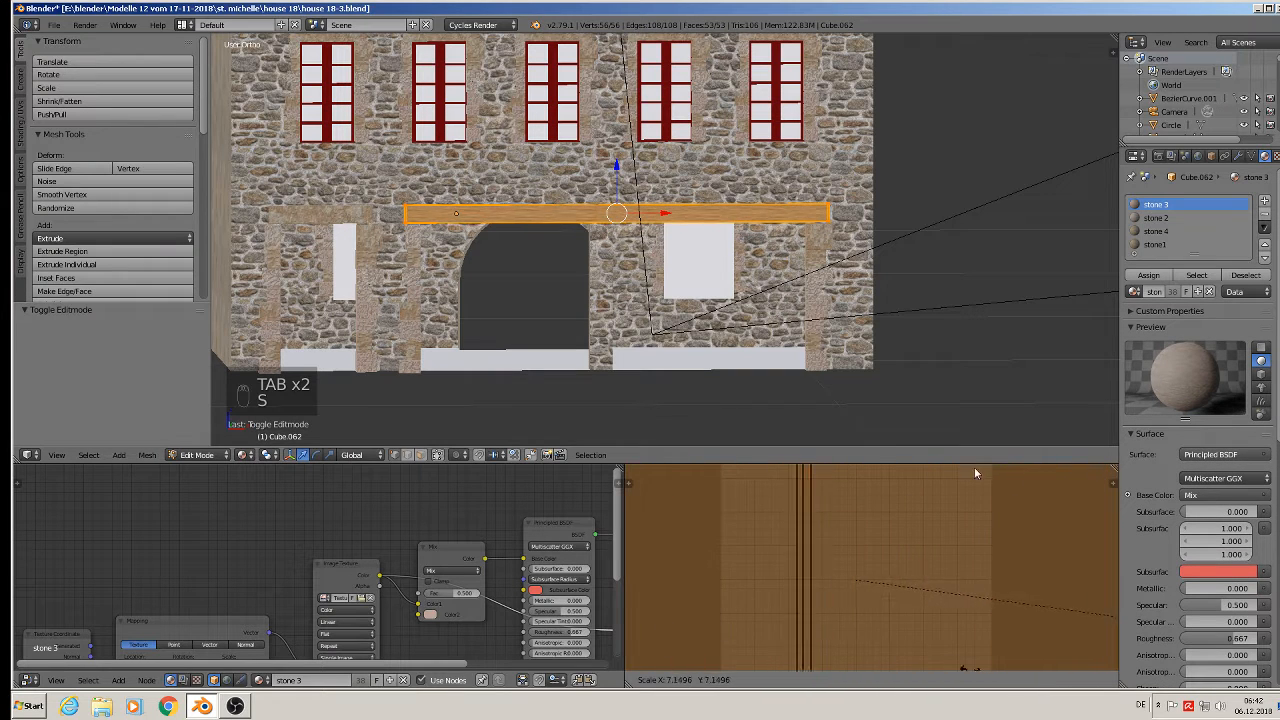
left_click(675, 651)
key("Tab")
scroll(688, 319, "down", 3)
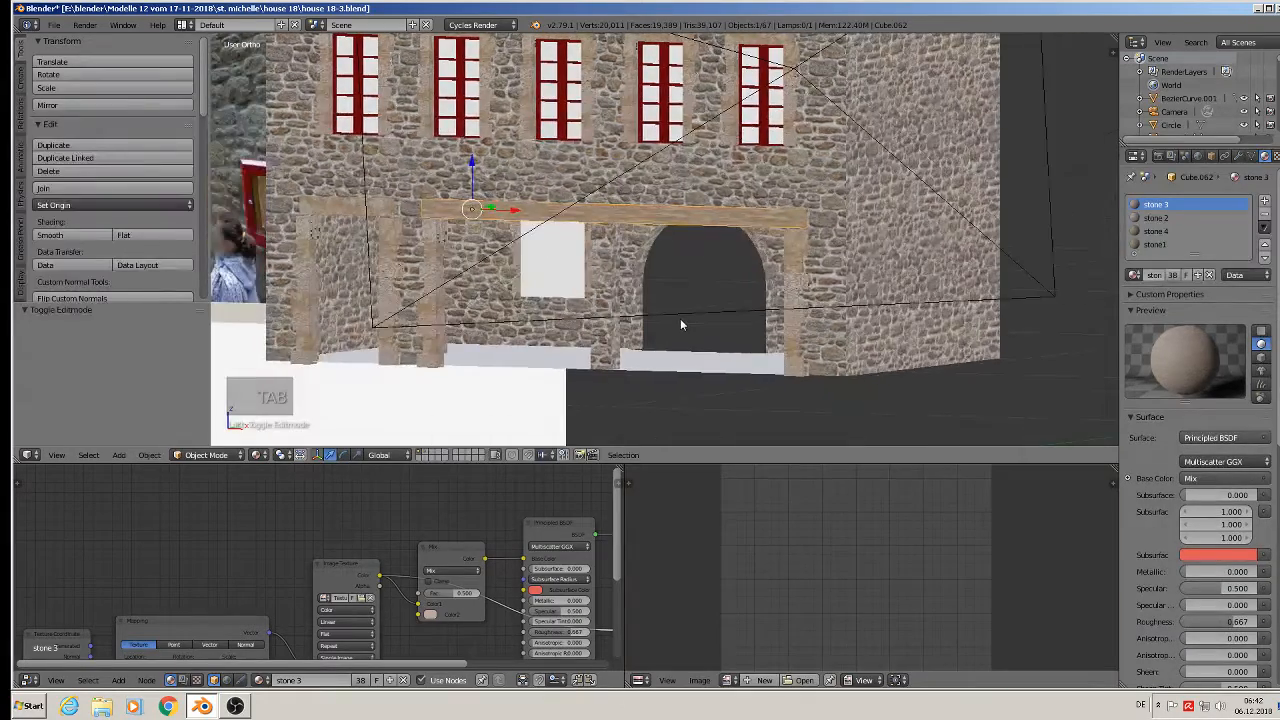
key("a")
key("a")
scroll(680, 318, "down", 3)
mouse_move(664, 323)
middle_mouse_down()
mouse_move(645, 333)
mouse_move(664, 321)
middle_mouse_up()
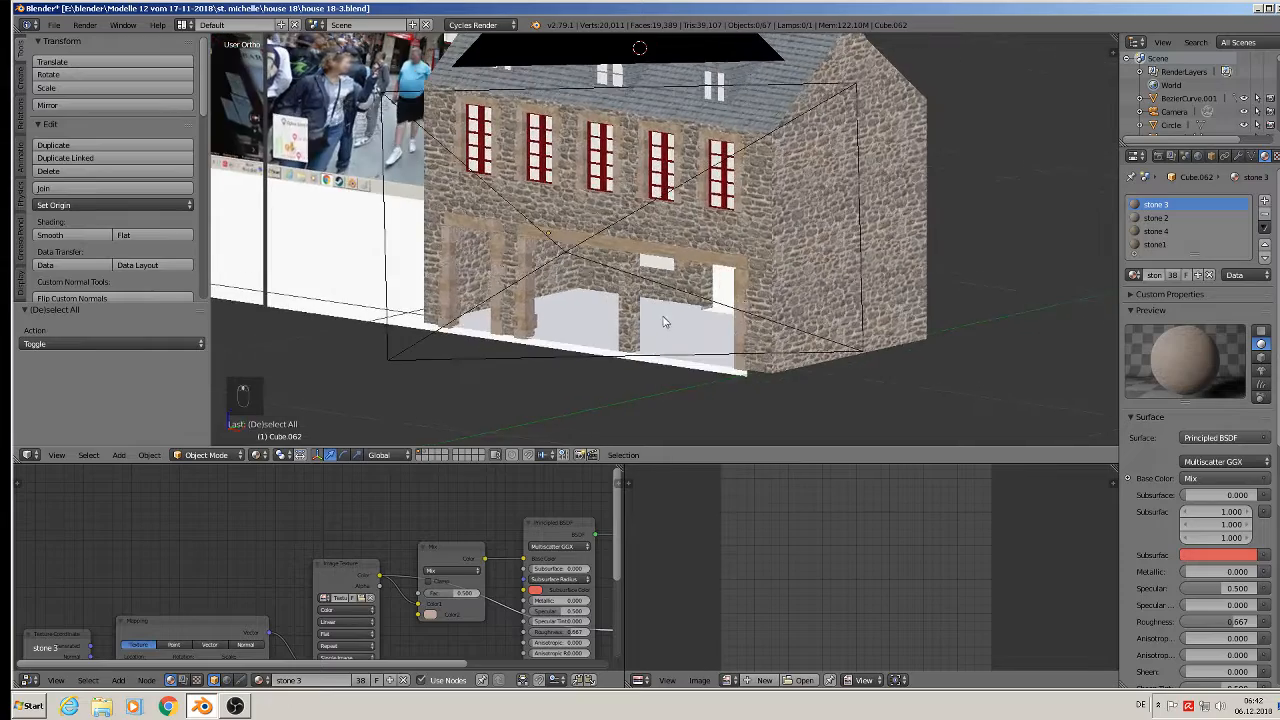
- Duplicate the end upper window's lintel and lower the copy by 0.167 along Z to form a sill below the window
scroll(705, 220, "up", 8)
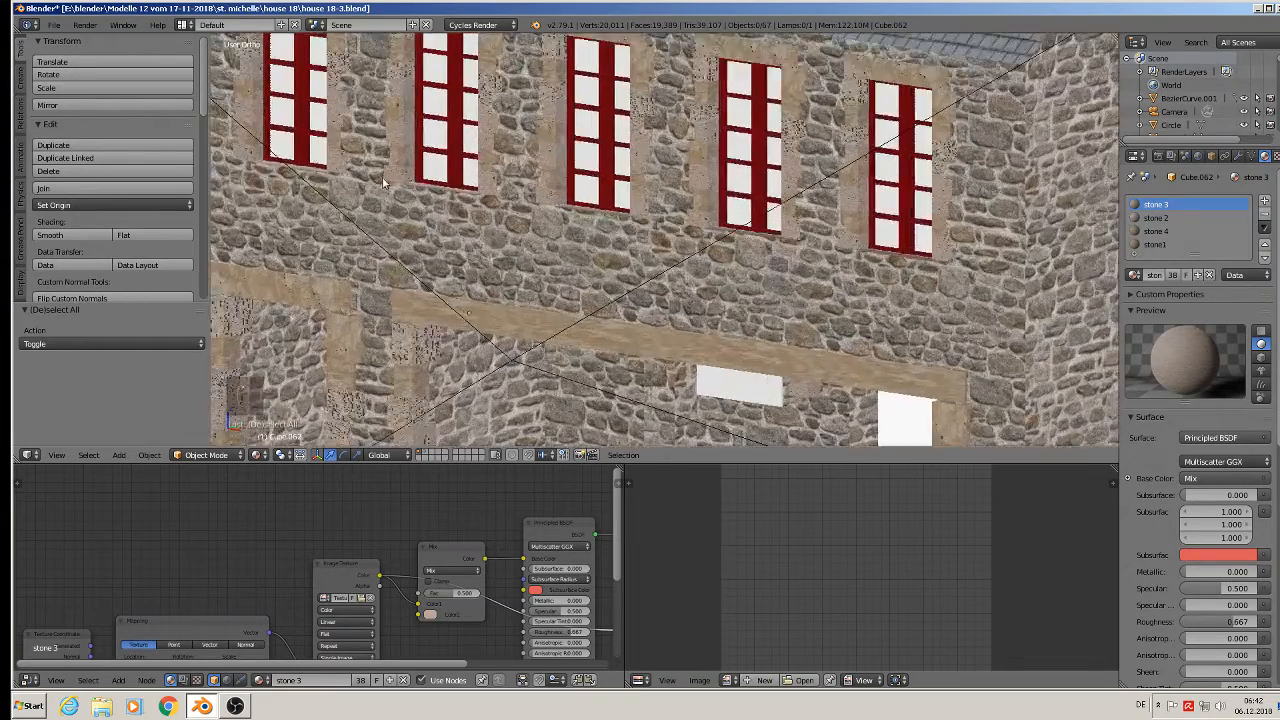
scroll(517, 252, "up", 3)
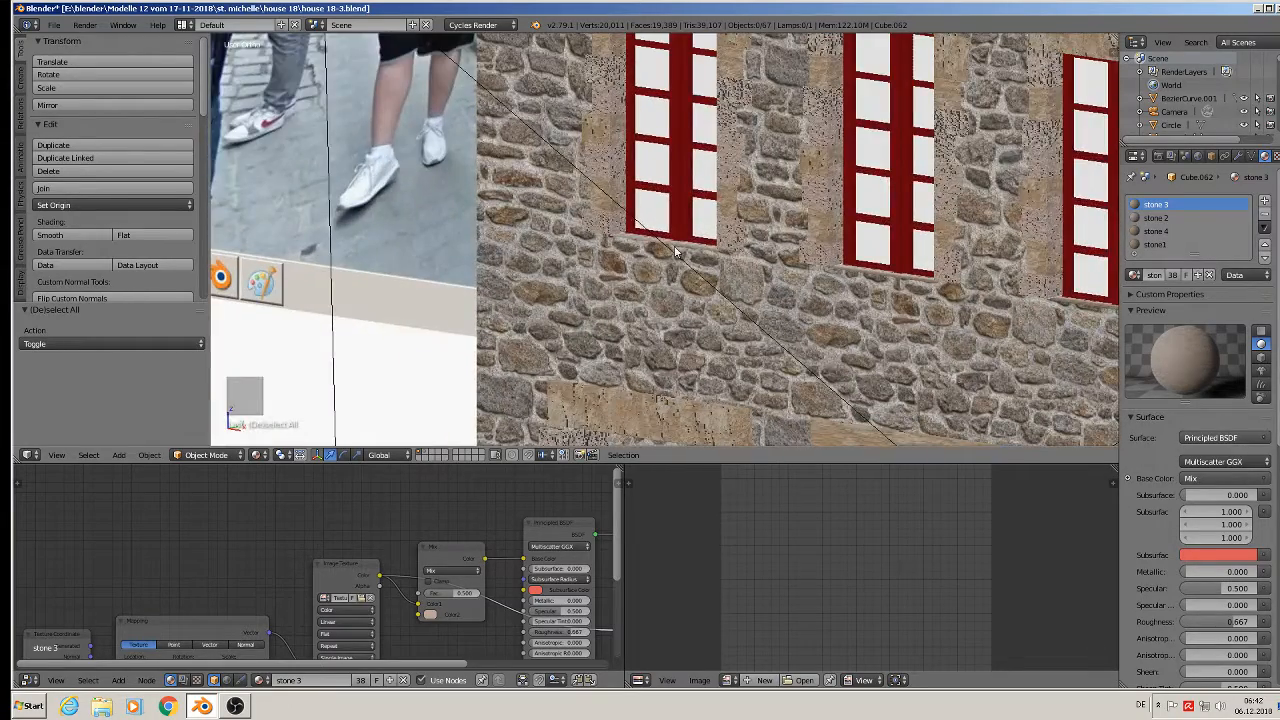
scroll(675, 252, "down", 3)
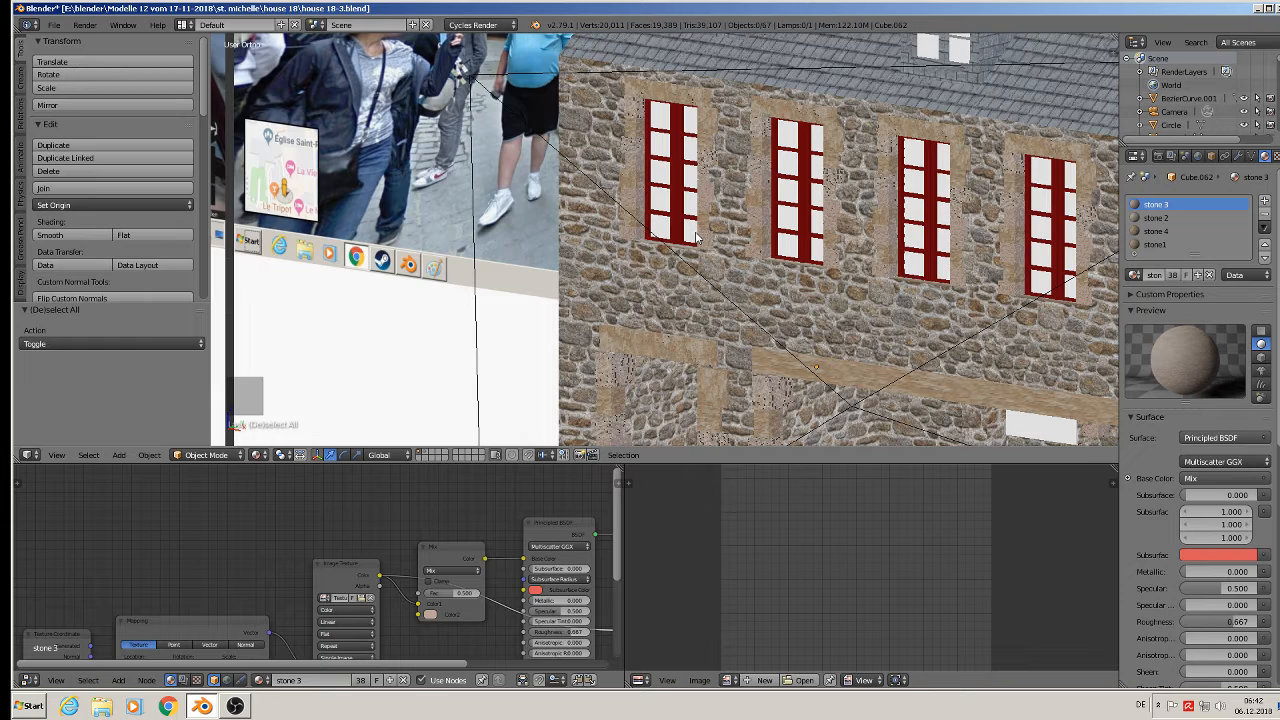
right_click(672, 98)
key("shift+d")
left_click(679, 106)
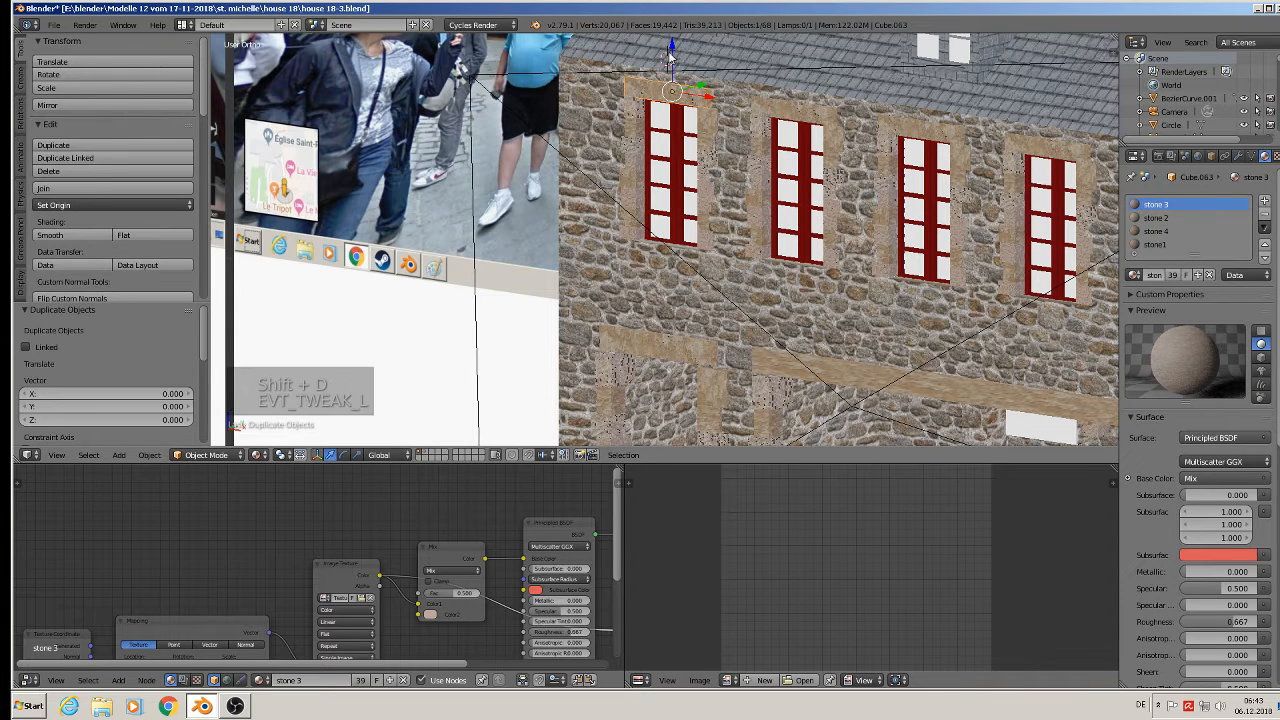
left_click_drag(670, 57, 668, 222)
scroll(668, 222, "up", 8)
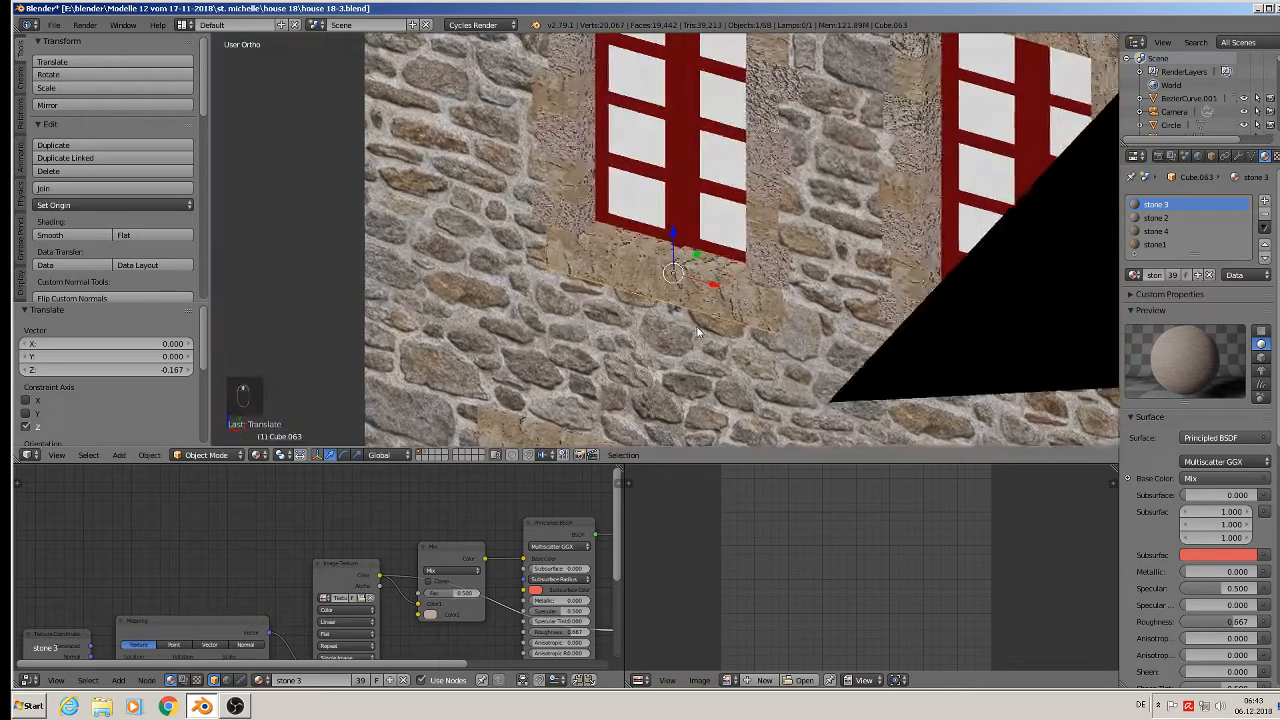
- Scale the sill copy to 0.748 along X and about 0.66 along Z to fit under the end upper window
middle_click_drag(698, 333, 709, 337)
key("s")
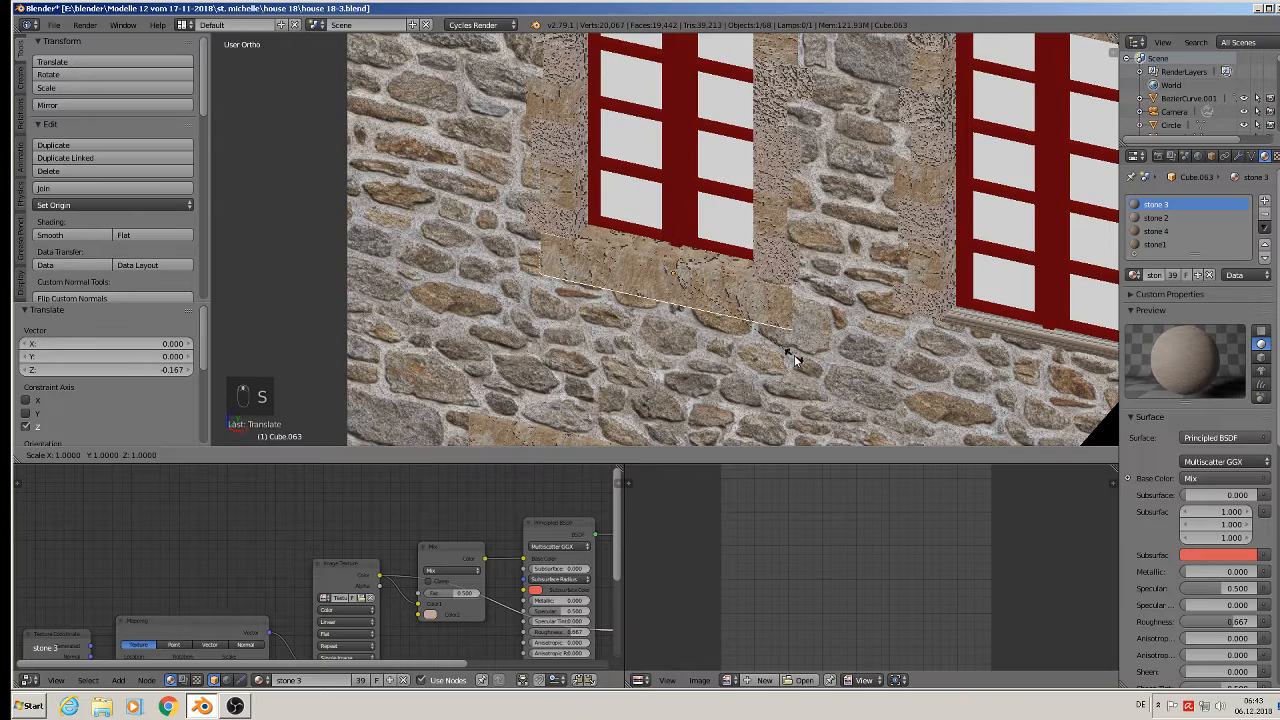
key("x")
left_click(762, 340)
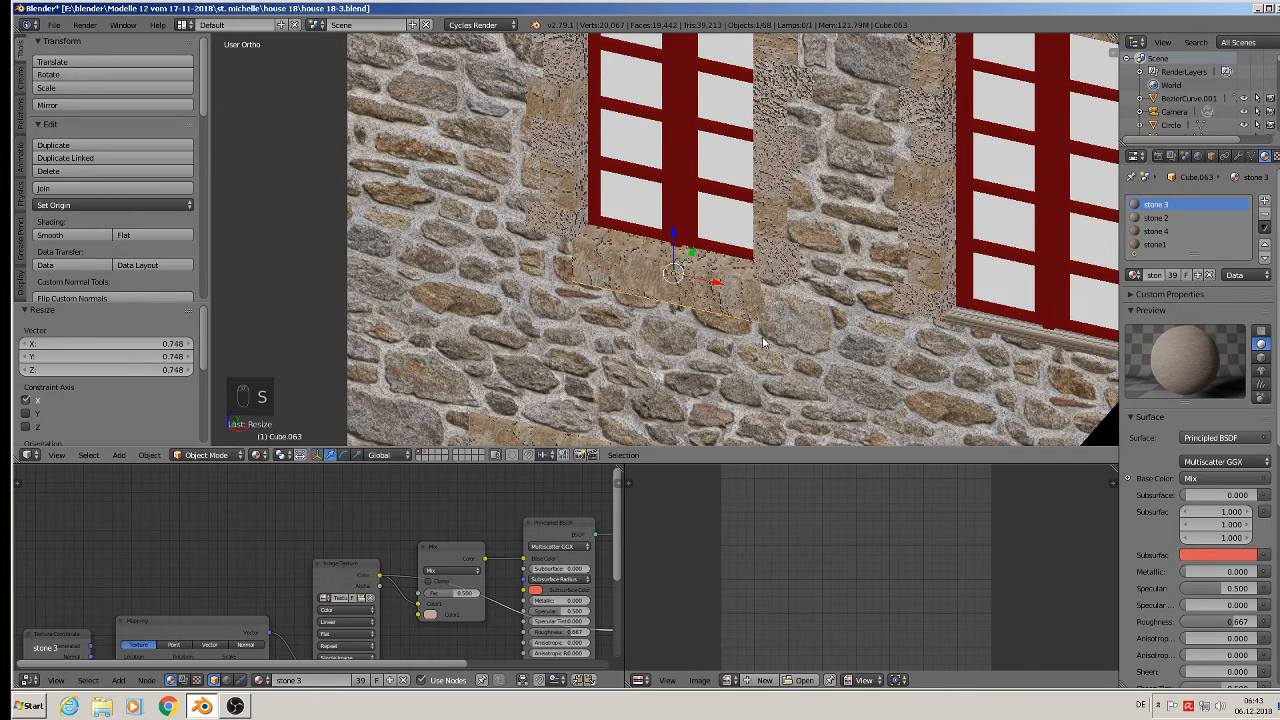
middle_click_drag(760, 338, 714, 313)
key("s")
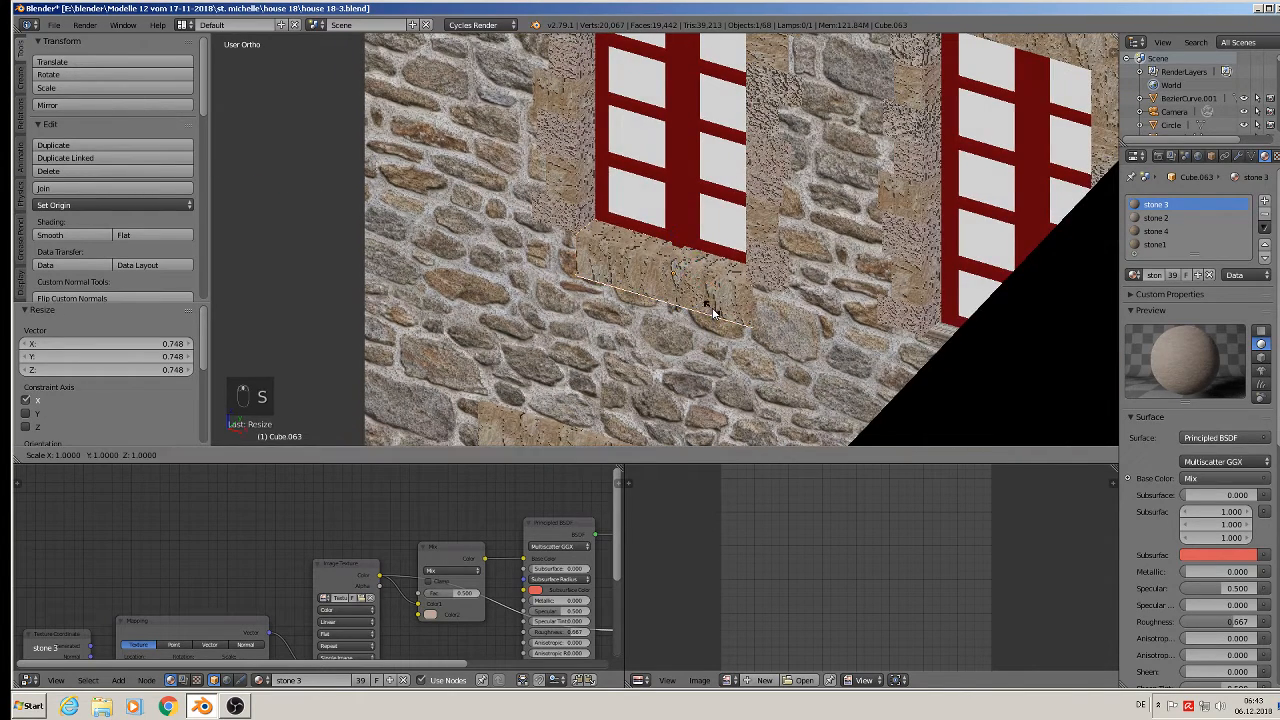
key("z")
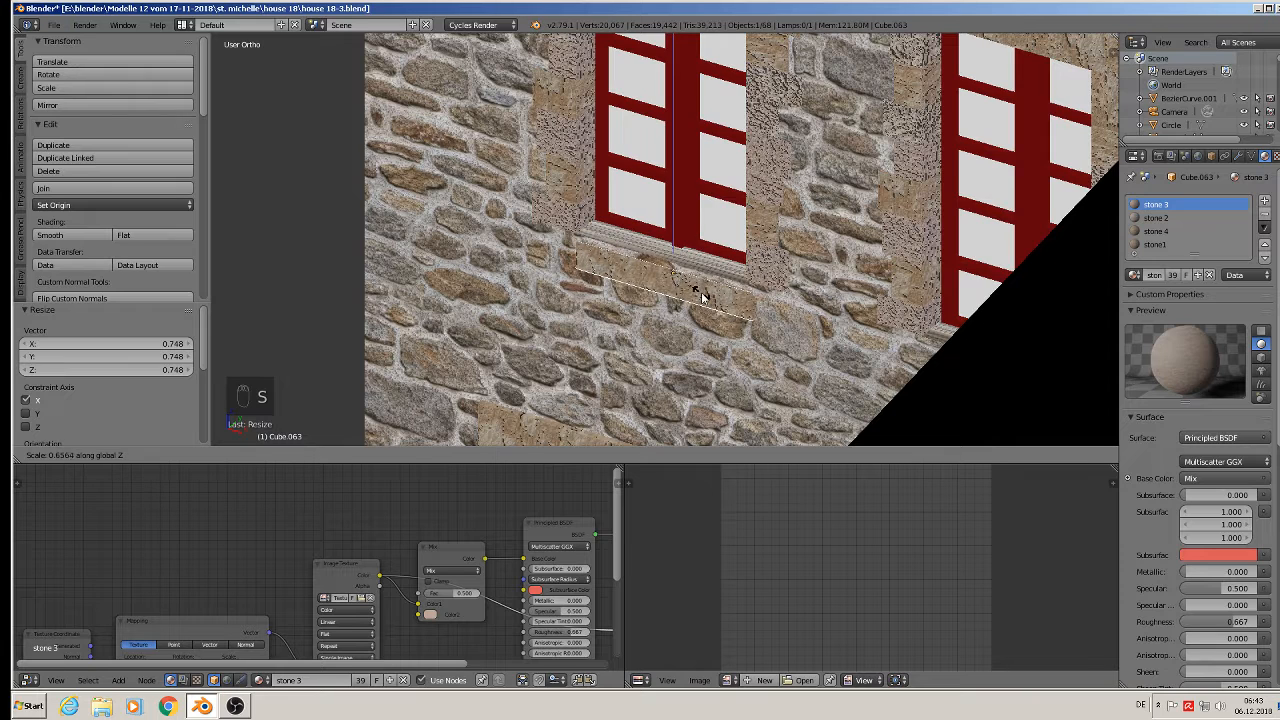
left_click(703, 297)
- Raise the sill 0.005 along Z and deepen it by a factor of 1.880 along Y
mouse_move(676, 247)
left_mouse_down()
mouse_move(672, 226)
mouse_move(675, 239)
left_mouse_up()
key("s")
key("y")
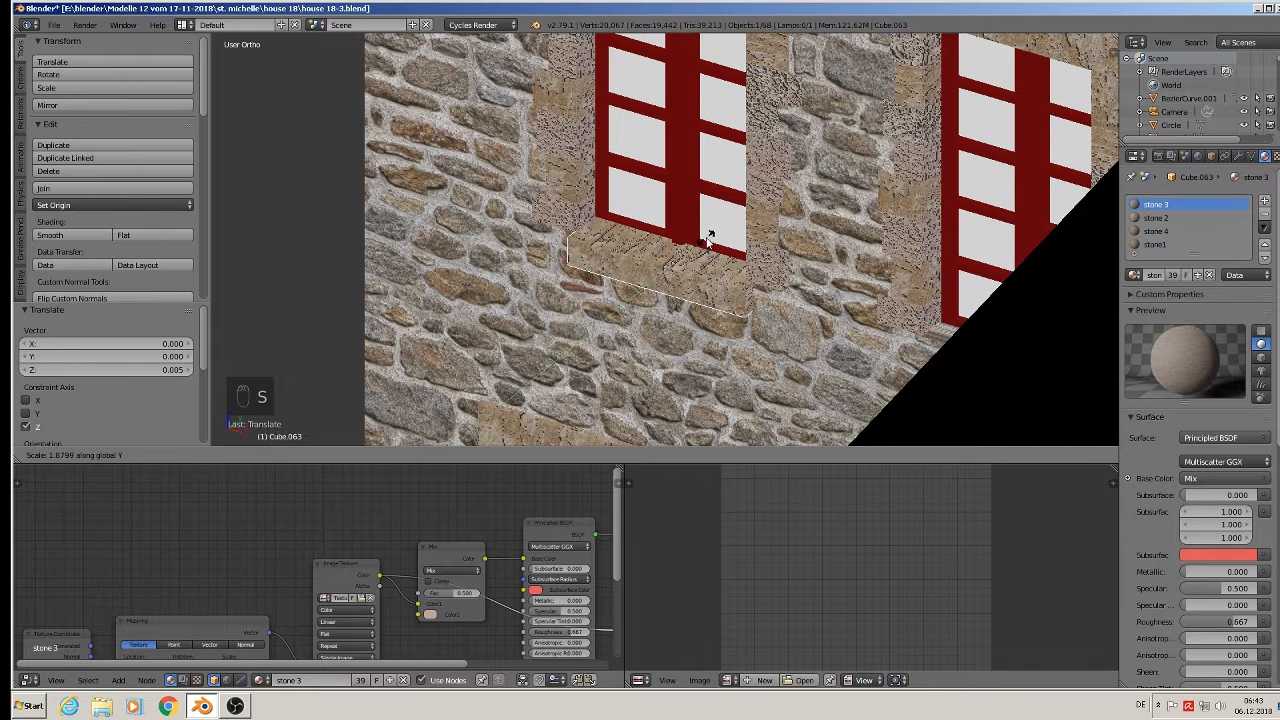
left_click(708, 243)
- Thin the sill to 0.726 along Z and raise it 0.002 against the window's lower edge
scroll(706, 272, "down", 2)
middle_click_drag(721, 298, 578, 190)
scroll(775, 282, "down", 3)
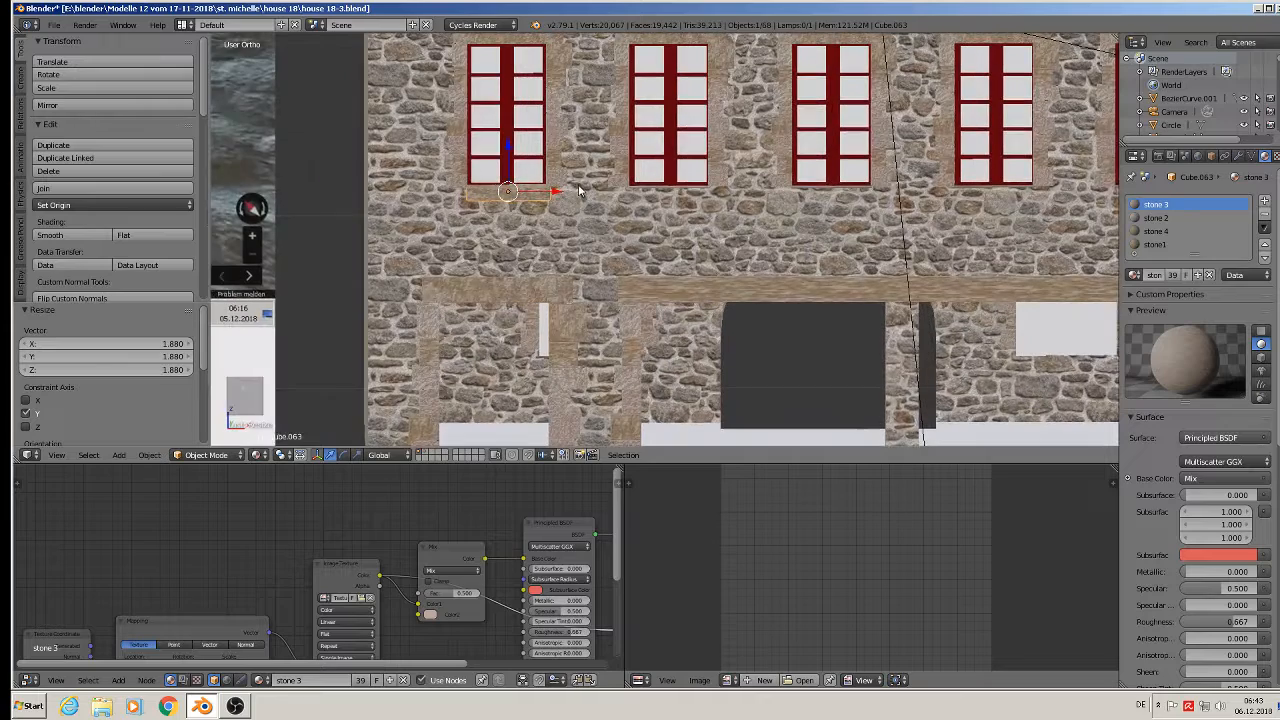
scroll(571, 214, "up", 2)
key("s")
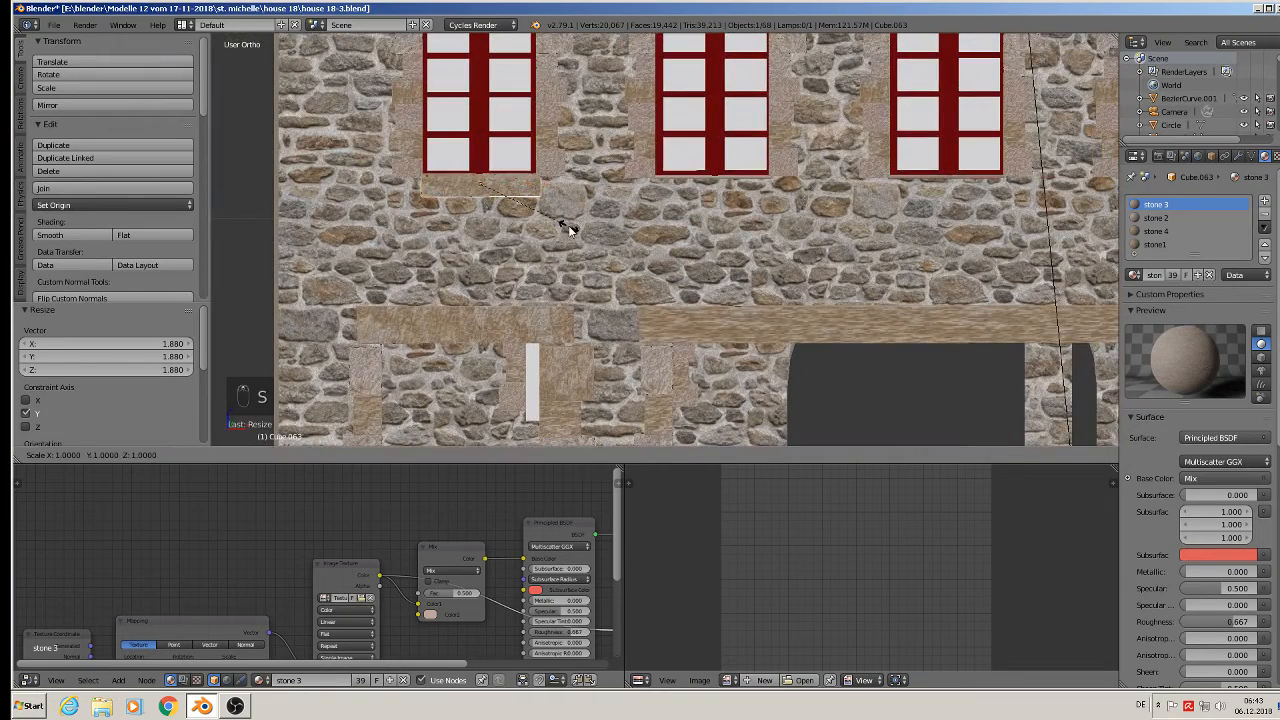
key("z")
left_click(517, 195)
key("g")
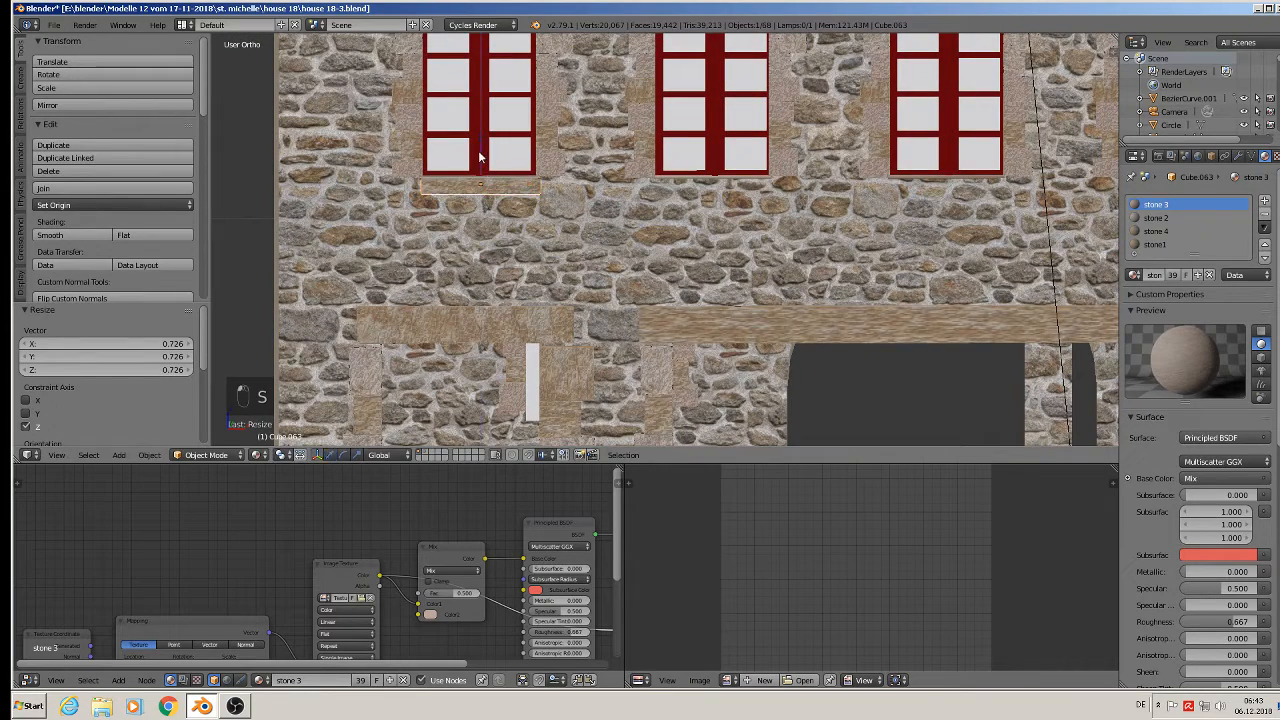
left_click(475, 154)
- Duplicate the sill along X in steps of about 0.16 to the second and third upper windows
middle_click_drag(475, 154, 466, 213)
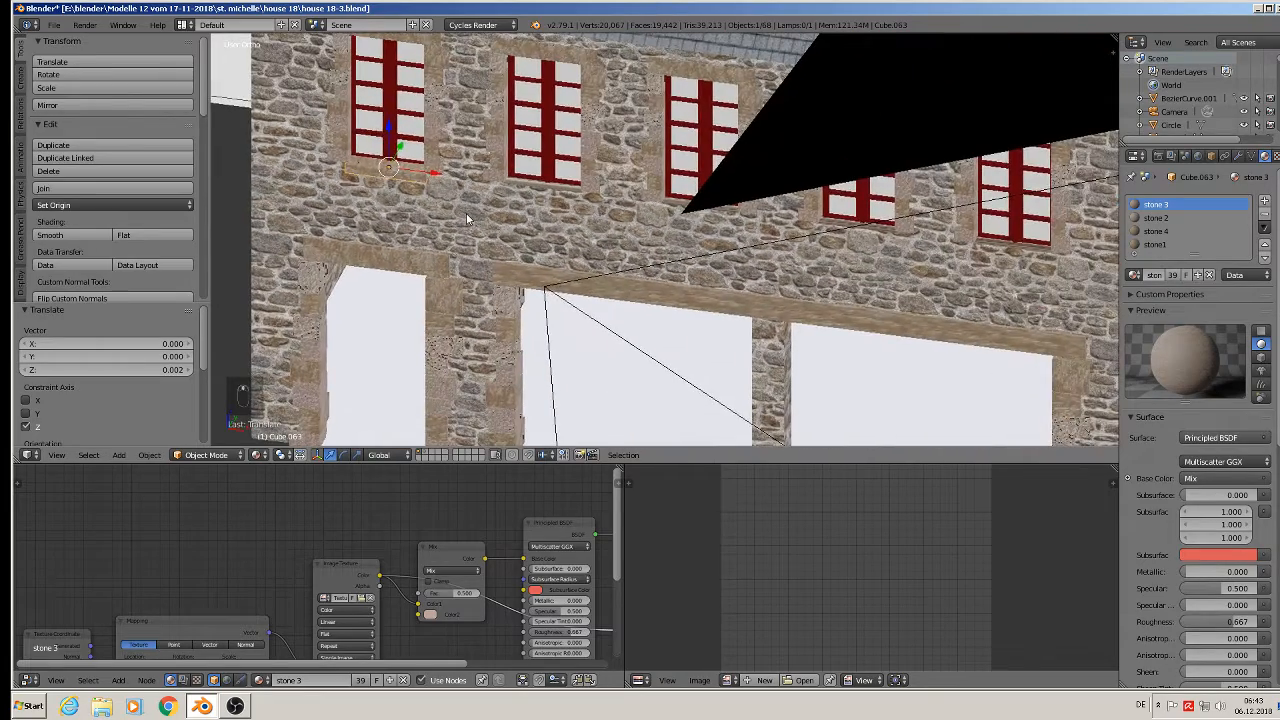
key("shift+d")
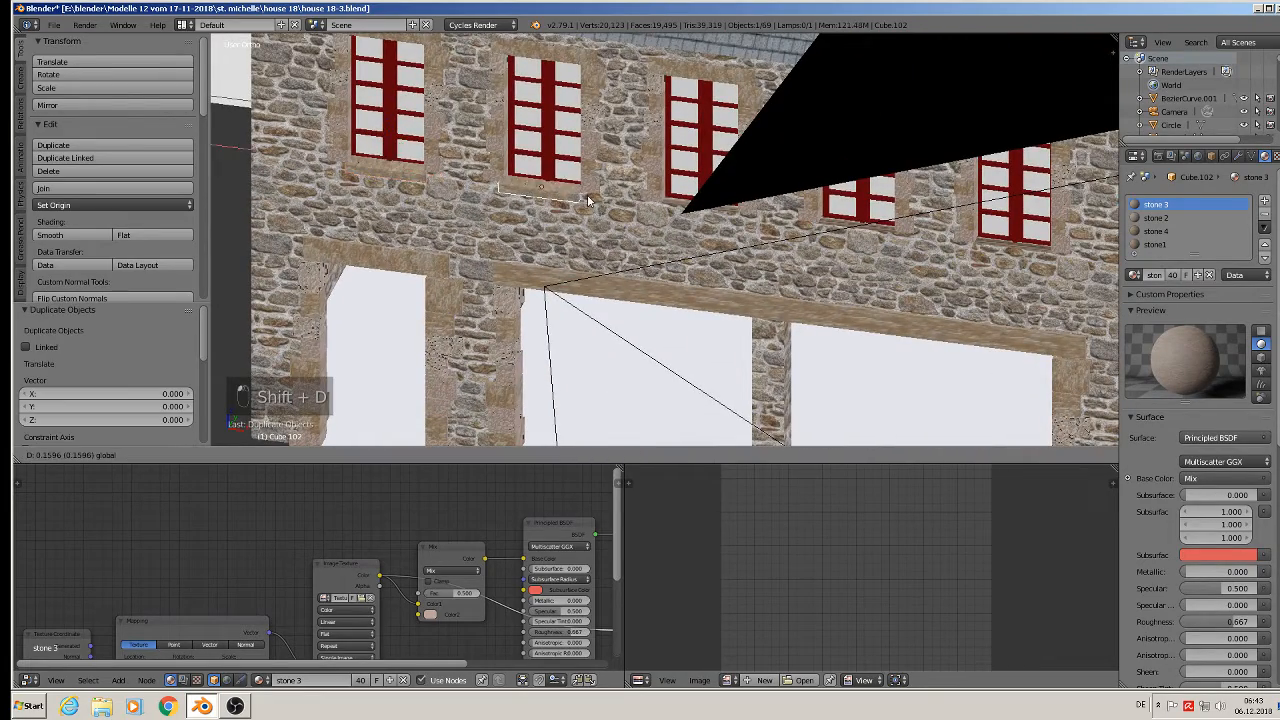
left_click(590, 200)
key("shift+d")
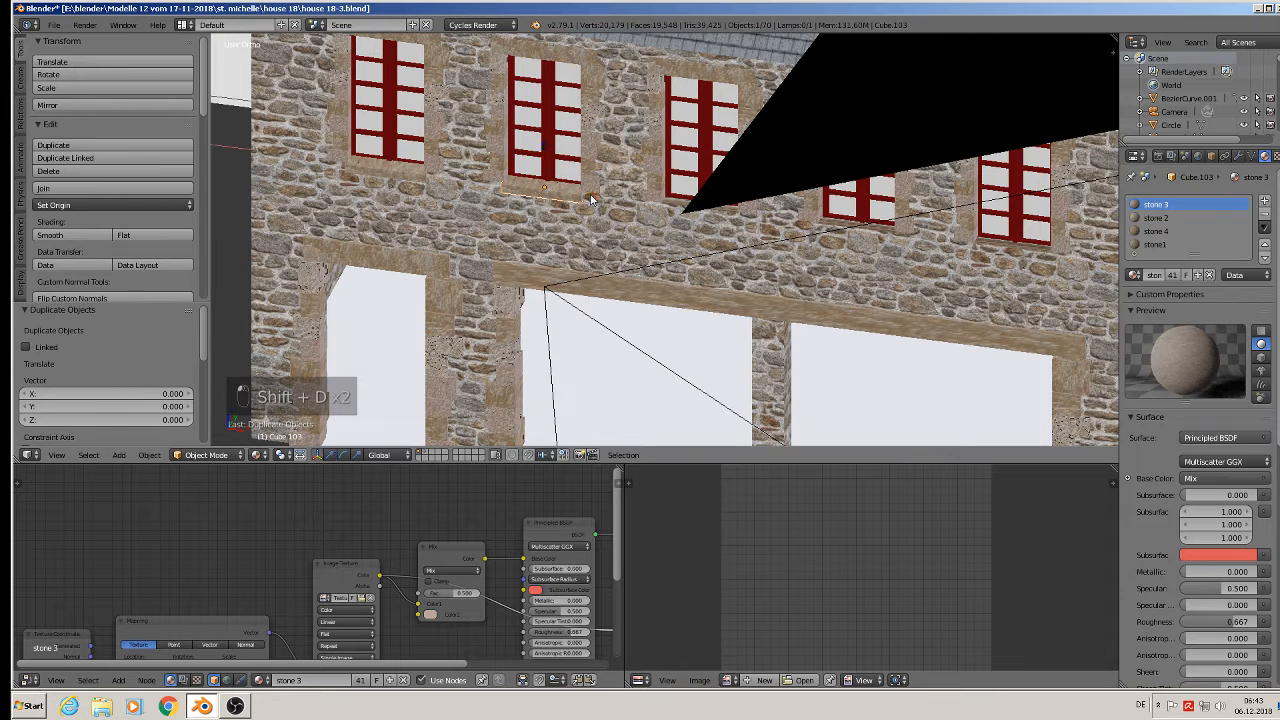
left_click_drag(745, 226, 738, 224)
- Duplicate the third sill along X in steps of about 0.16 for the fourth and fifth upper windows
middle_click_drag(737, 223, 567, 183, "shift")
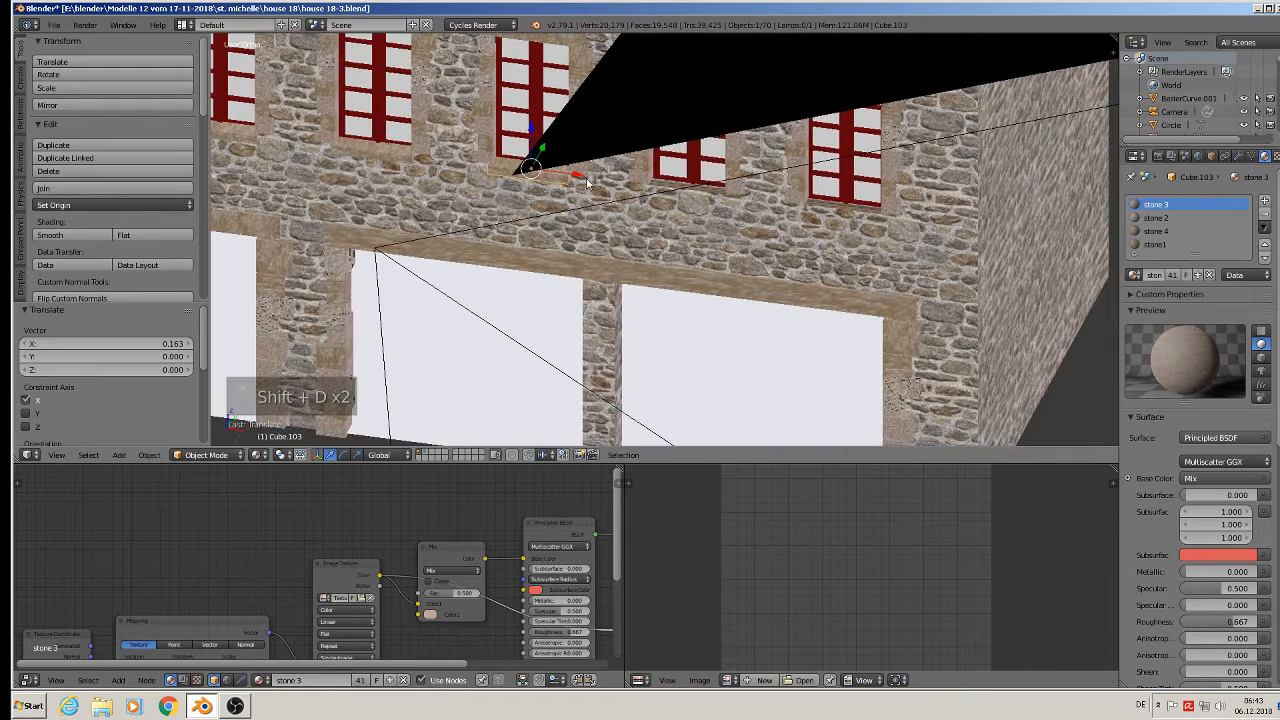
key("shift+d")
left_click(585, 178)
right_click_drag(576, 178, 735, 214)
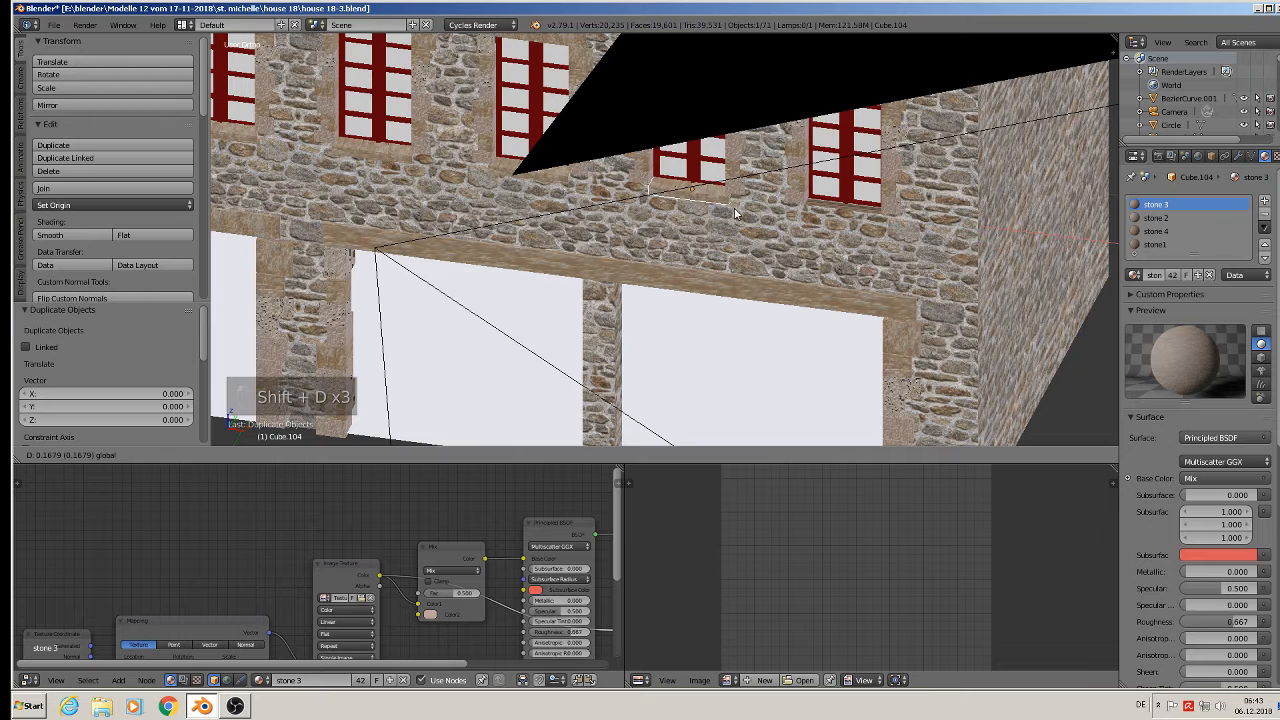
left_click(733, 213)
key("shift+d")
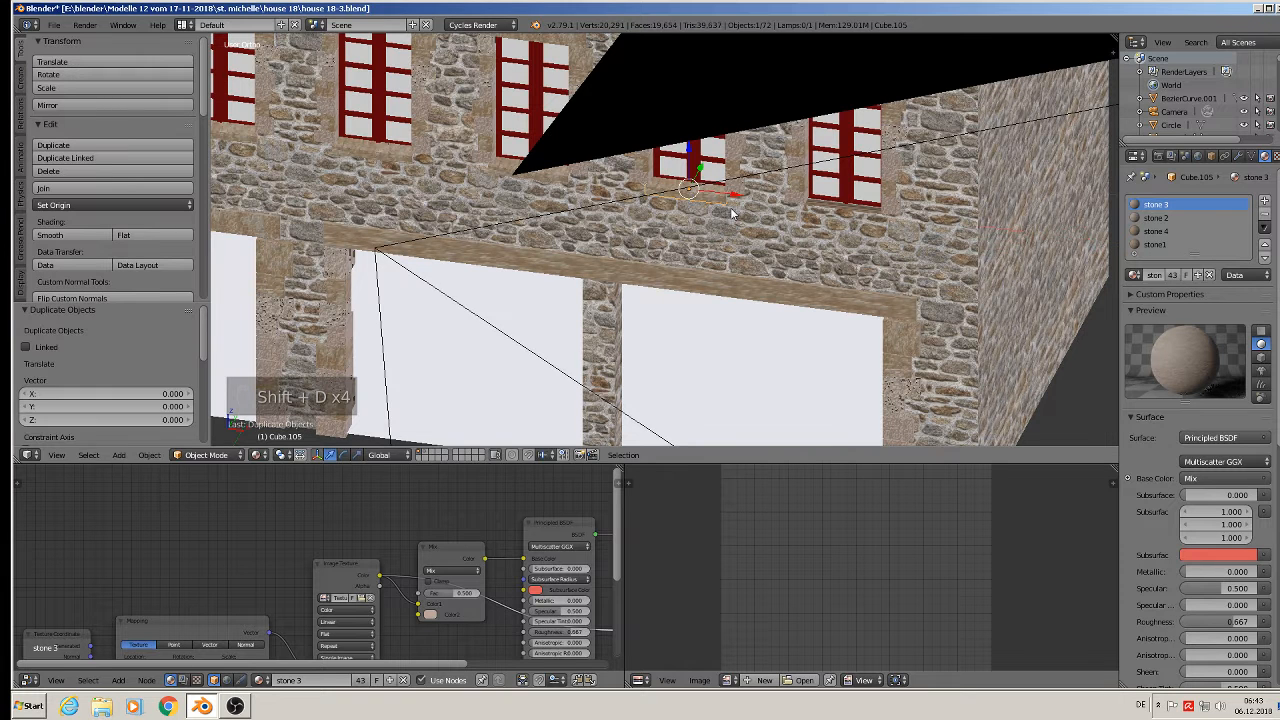
left_click(887, 225)
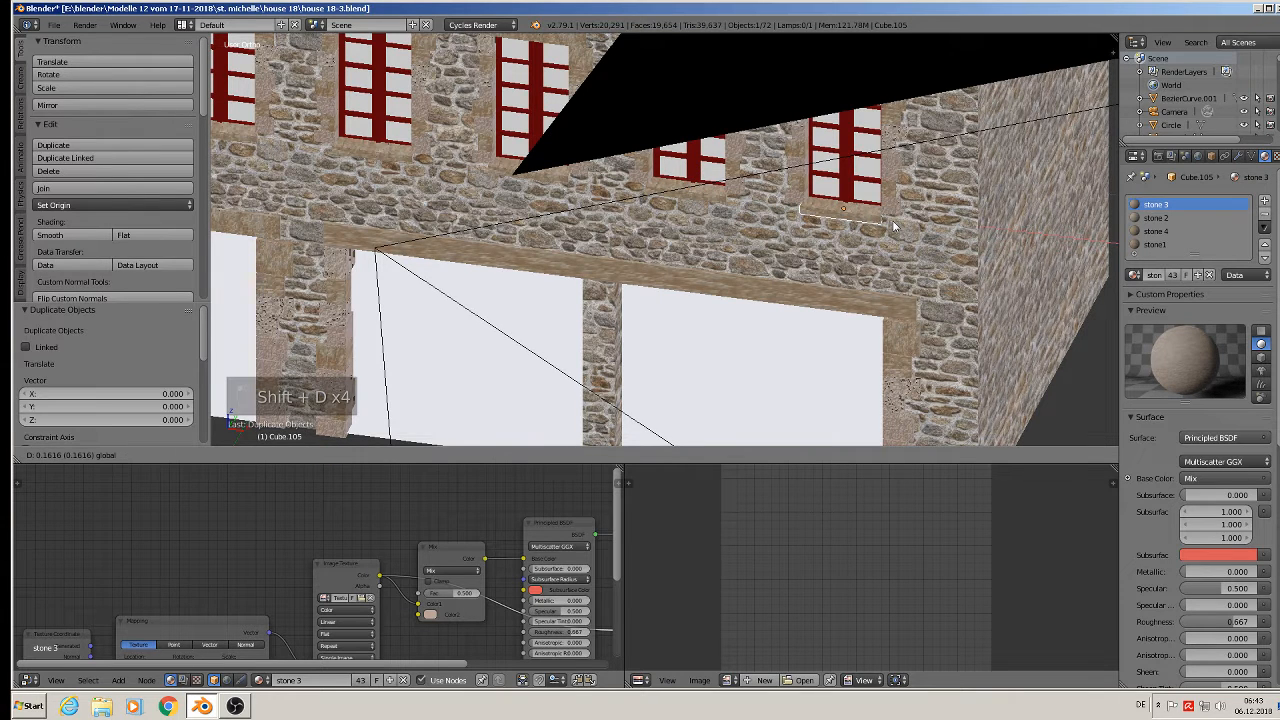
- Duplicate the fifth window's sill and move the copy 0.577 along Y to the opposite facade
middle_click_drag(889, 225, 650, 290)
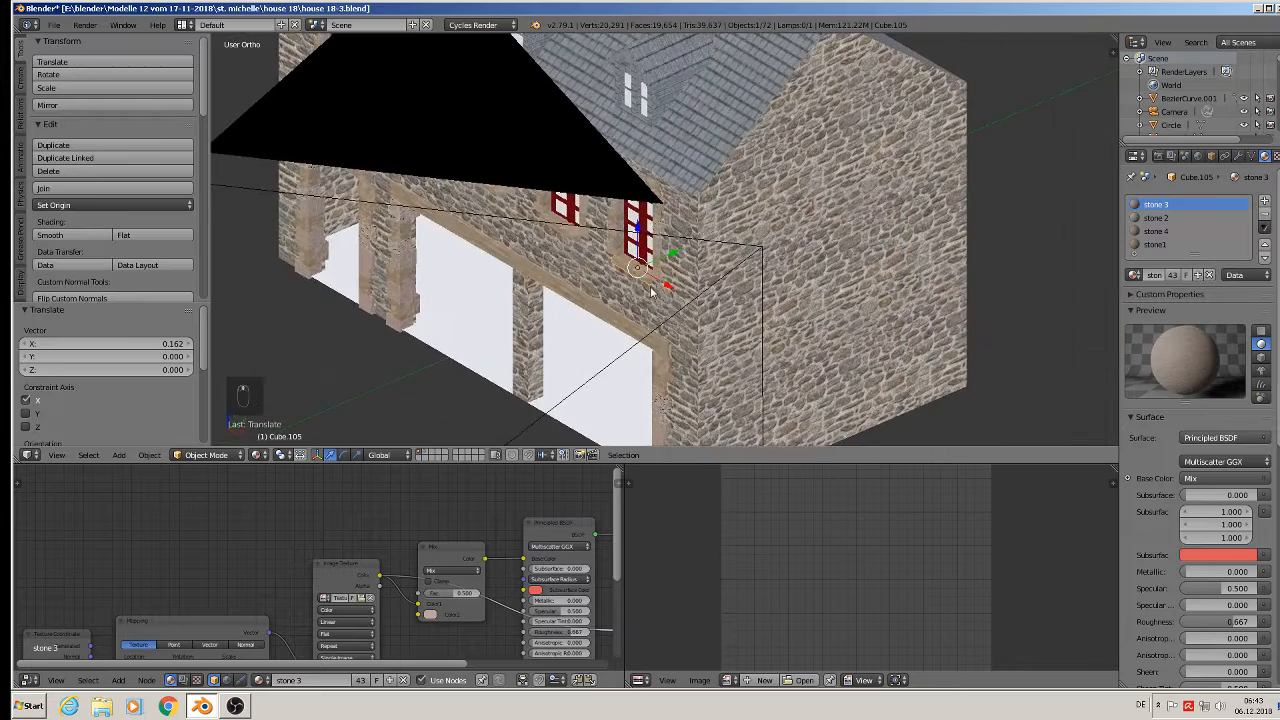
key("shift+d")
key("y")
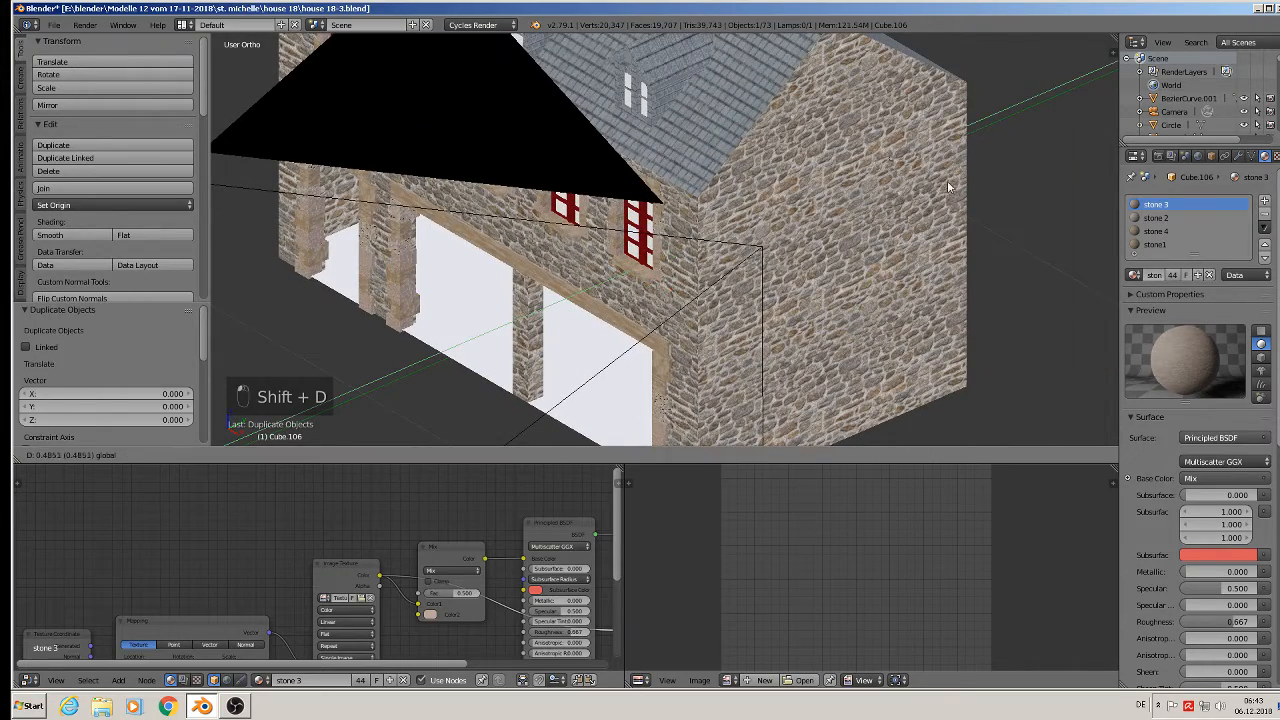
left_click(984, 173)
middle_click_drag(984, 173, 758, 273)
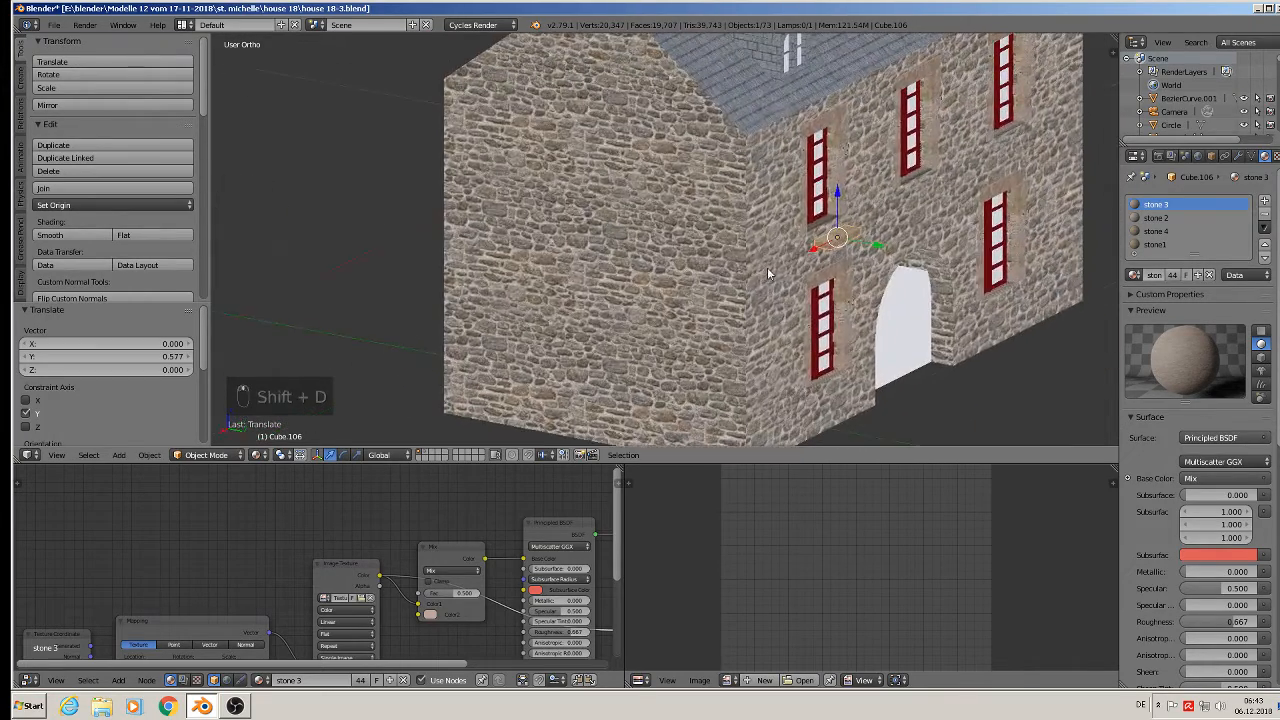
- Align the copied sill along X under the arch facade's end upper window and lower it 0.014 along Z
scroll(769, 273, "up", 5)
key("g")
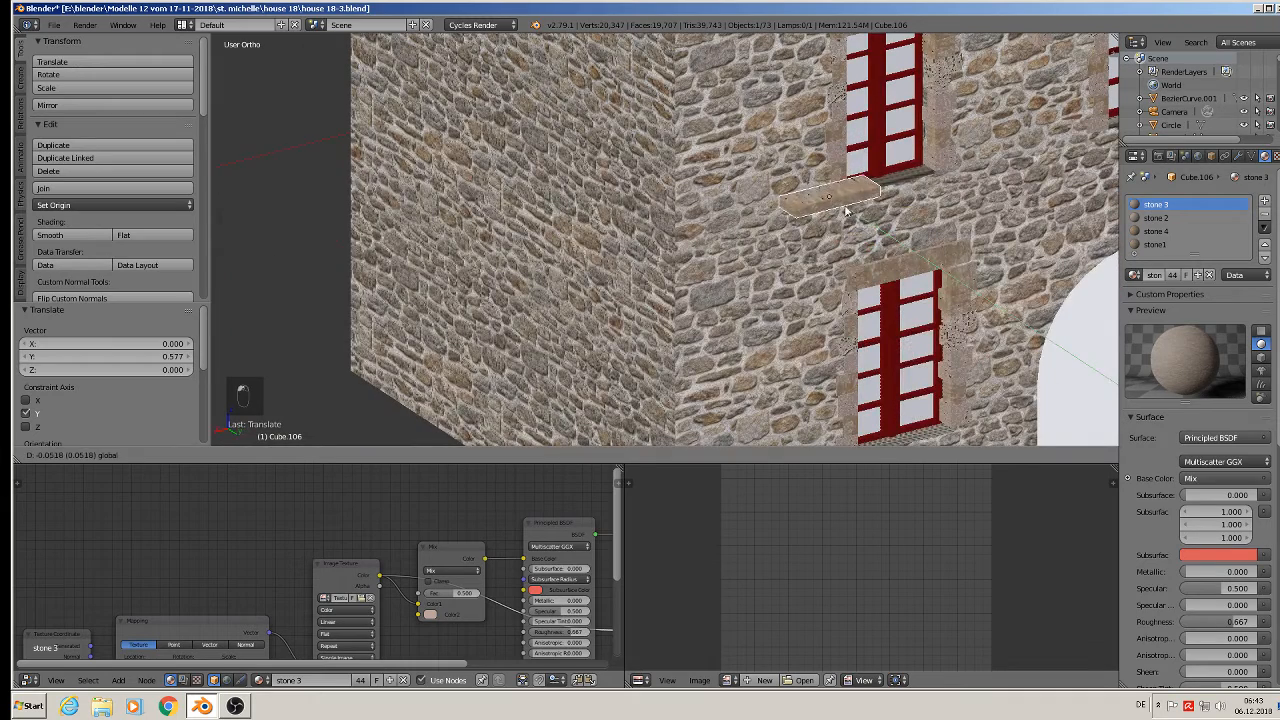
left_click_drag(846, 211, 857, 185)
left_click_drag(885, 140, 886, 151)
middle_click_drag(886, 151, 906, 203)
scroll(906, 203, "up", 2)
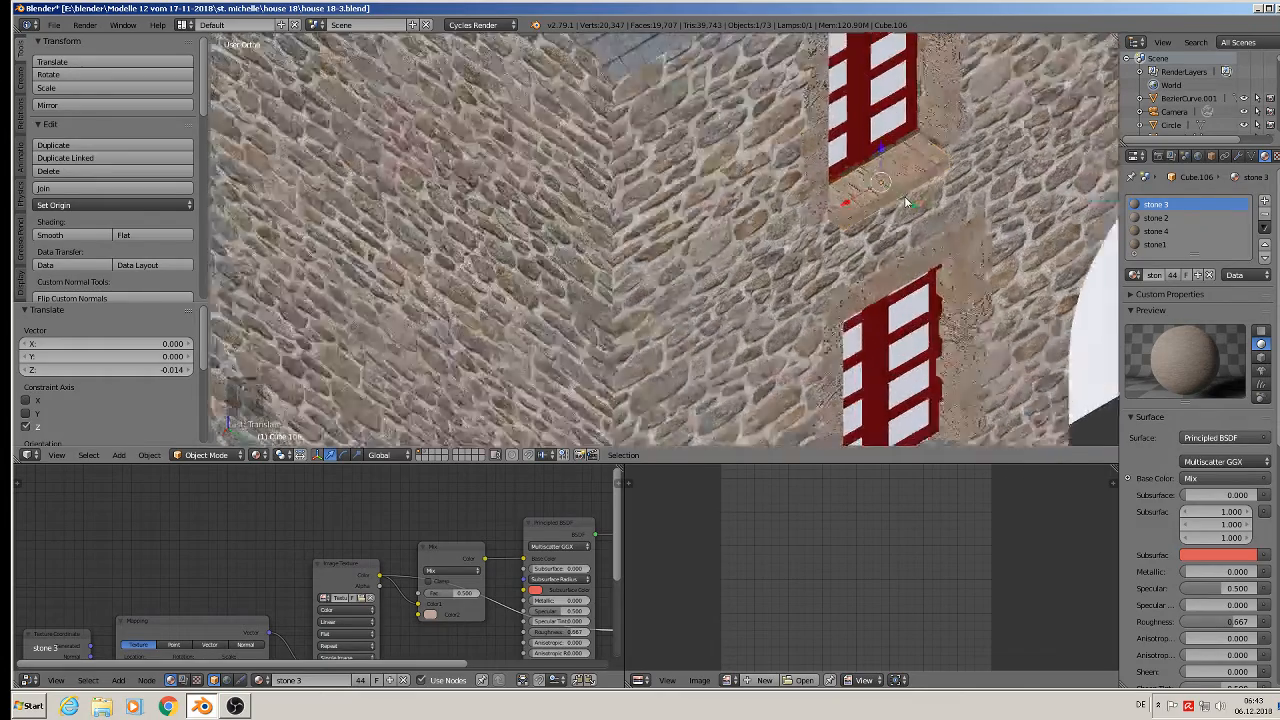
- Adjust the sill's position along Y so it sits on the wall below the arch facade's end upper window
left_click_drag(906, 208, 935, 237)
key("y")
left_click_drag(849, 189, 852, 187)
left_click_drag(852, 187, 901, 205)
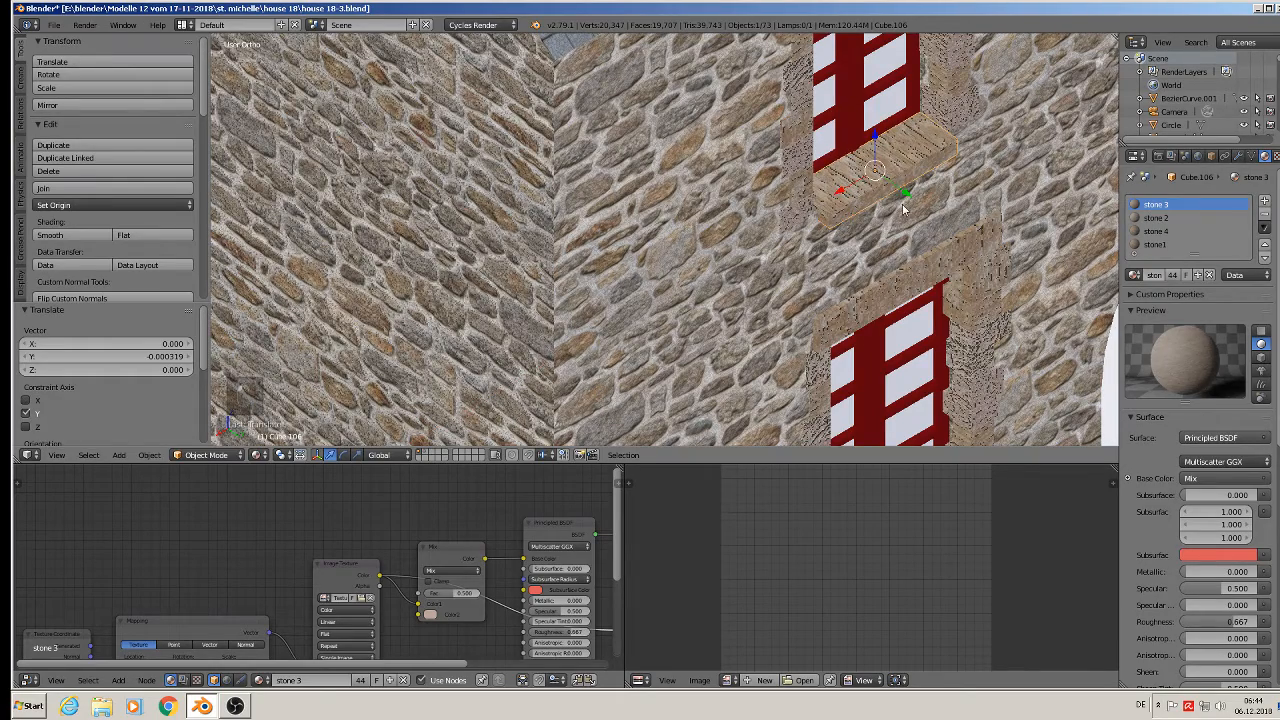
- Duplicate the sill along X by -0.258 and -0.259 to the arch facade's middle and far upper windows
middle_click_drag(905, 236, 656, 173)
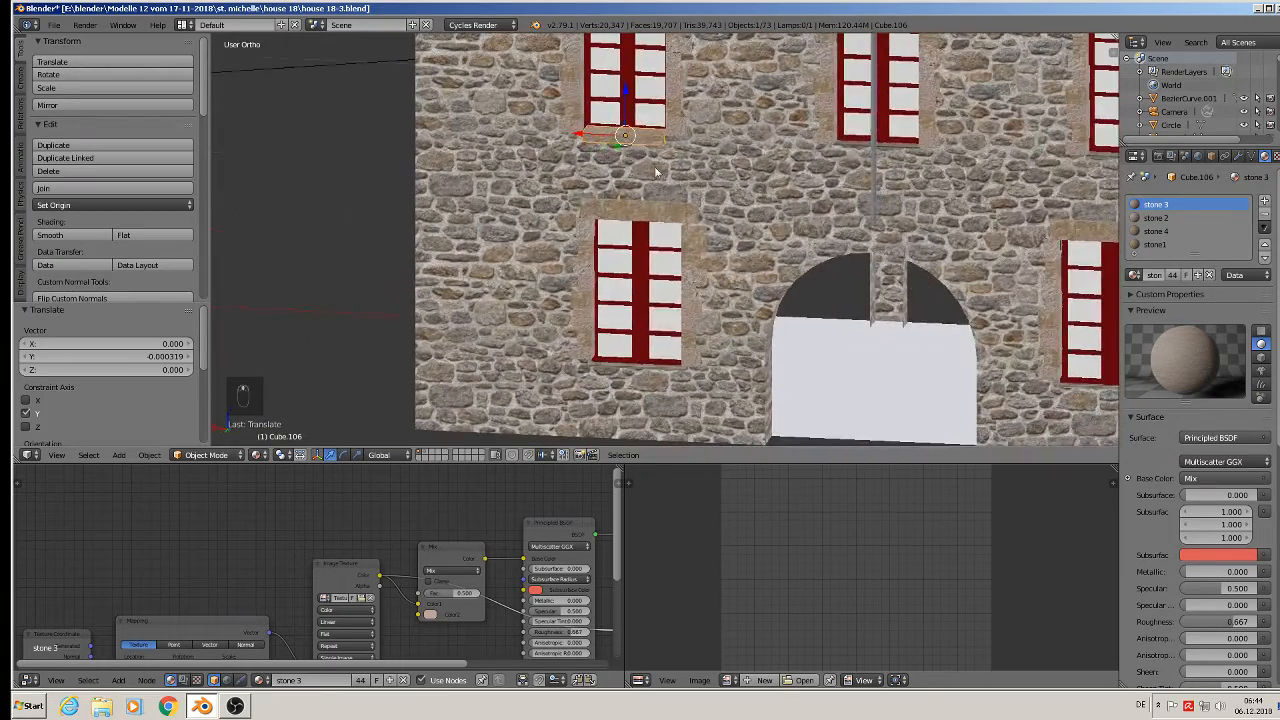
key("shift+d")
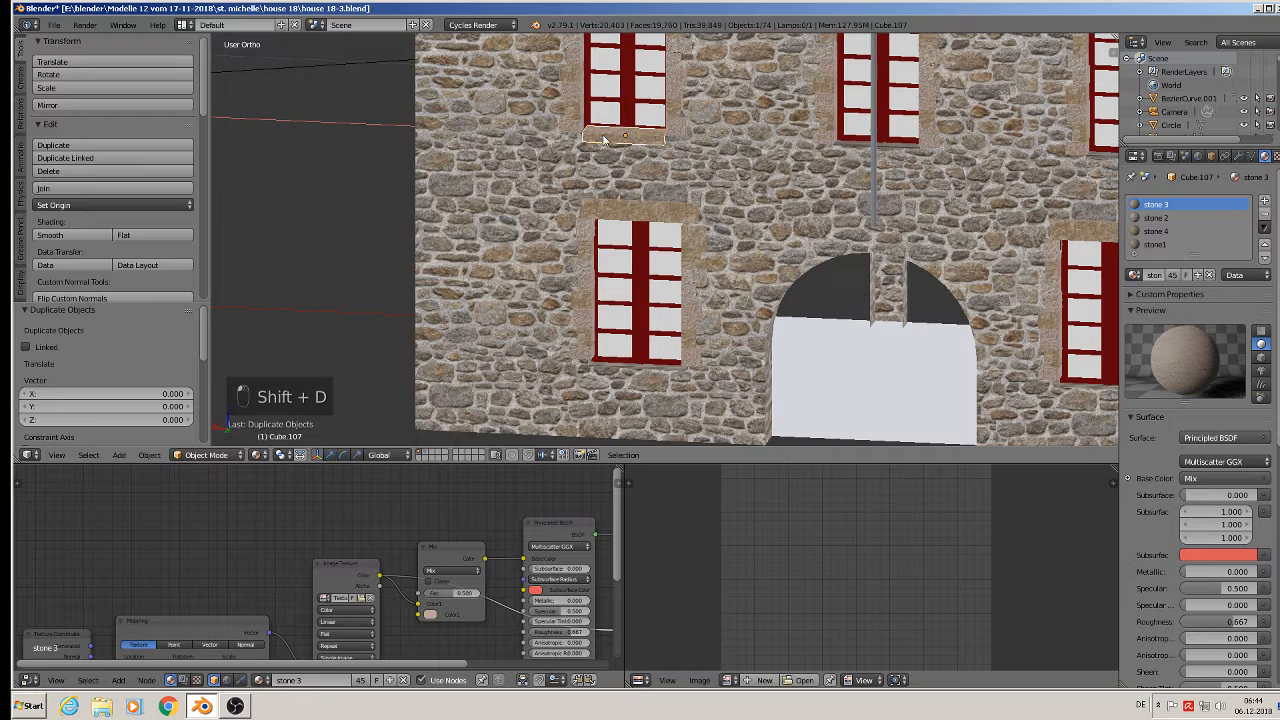
left_click(855, 151)
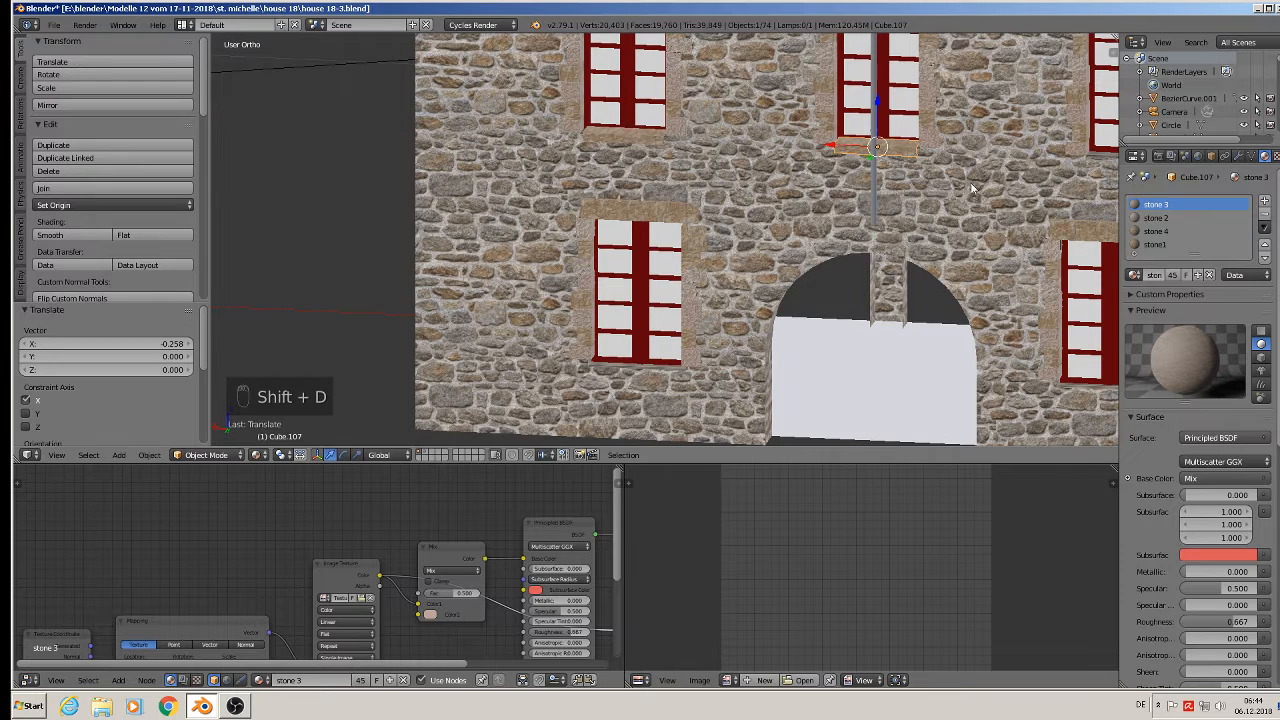
middle_click_drag(970, 183, 715, 151, "shift")
key("shift+d")
right_click(697, 147)
left_click_drag(594, 123, 845, 141)
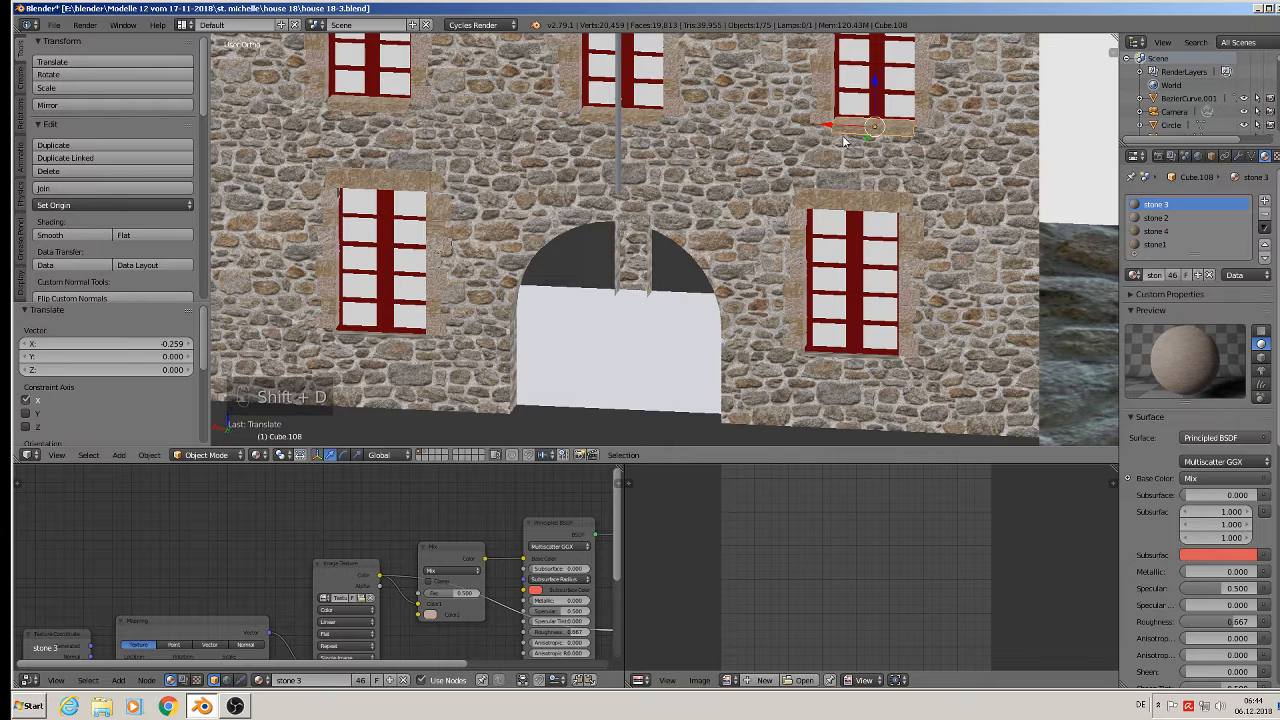
- Duplicate the far upper sill down to the ground-floor window, shift it 0.026 along X and widen it slightly
key("shift+d")
right_click(845, 141)
left_click_drag(876, 92, 820, 362)
key("s")
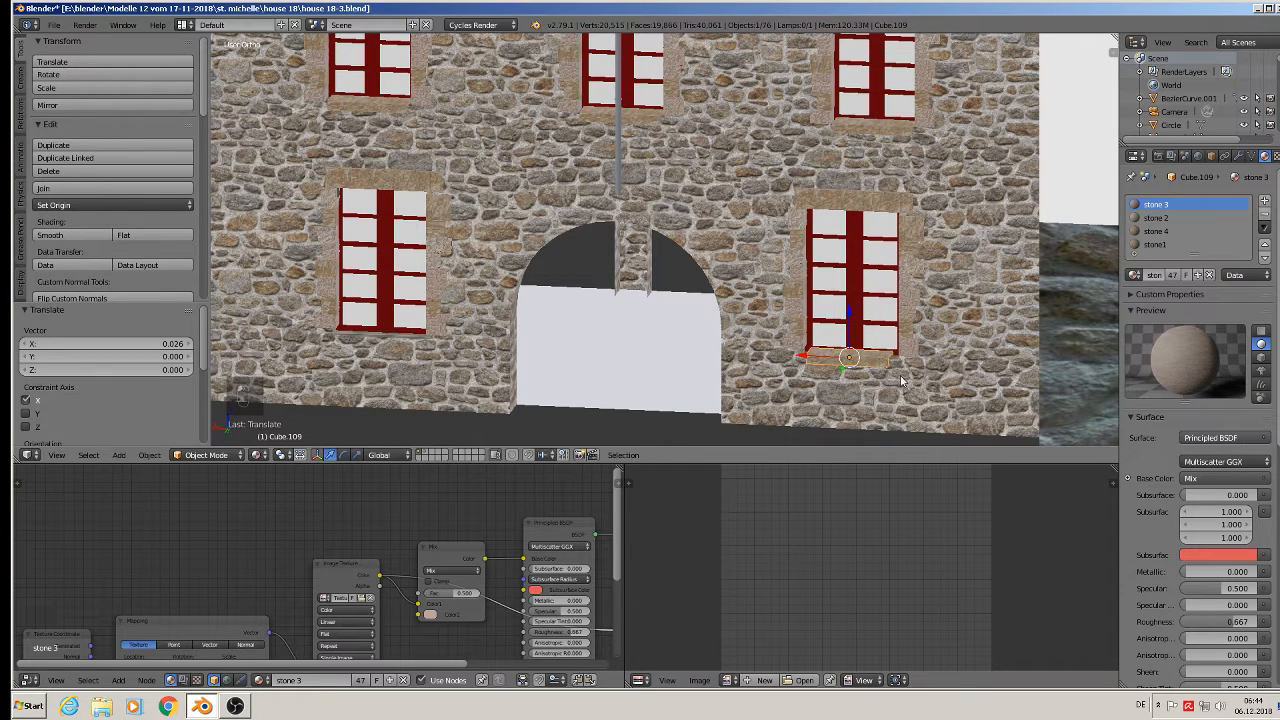
left_click(913, 378)
middle_click_drag(832, 369, 844, 388)
- Duplicate the ground-floor sill about 0.48 along X to the window across the arch and deselect everything
key("shift+d")
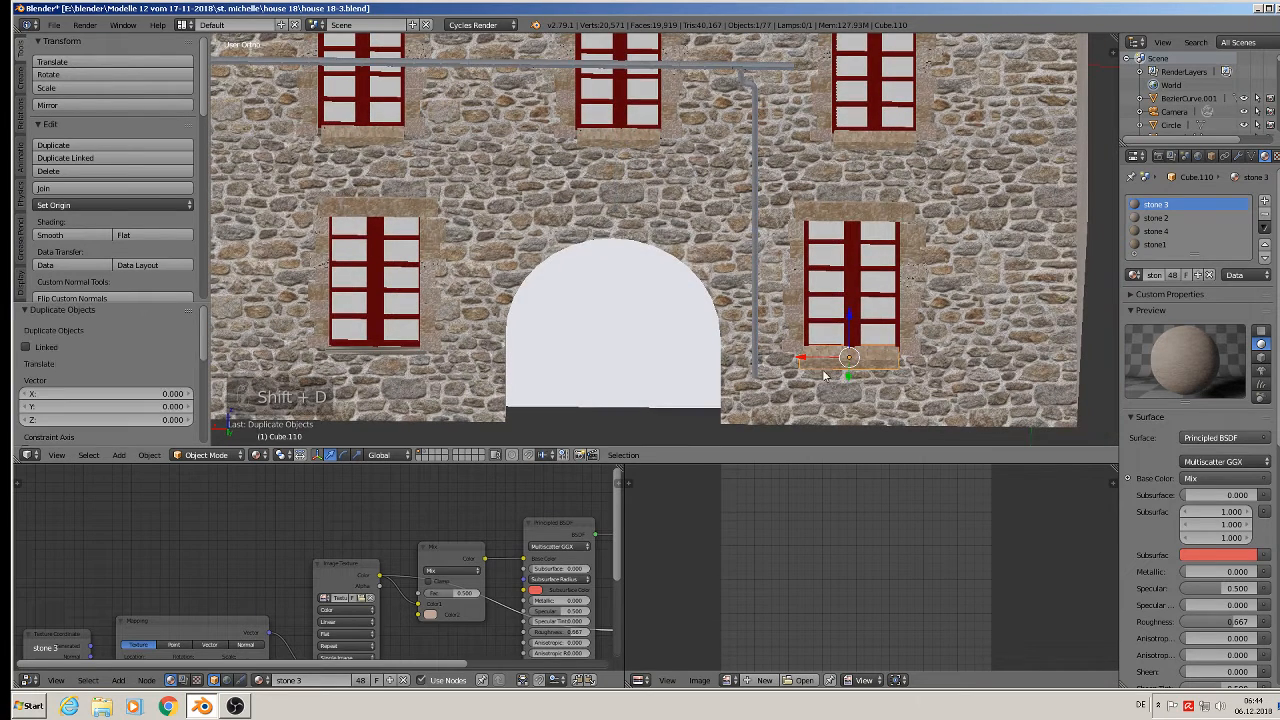
key("x")
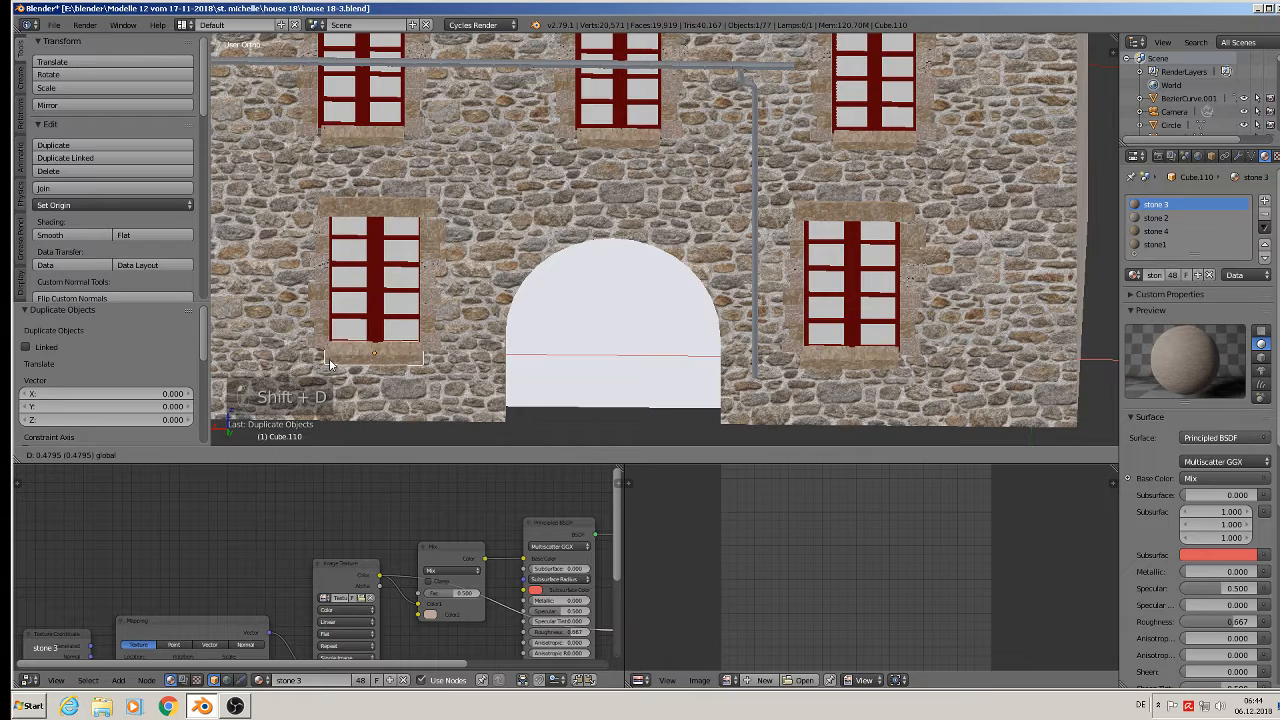
left_click(331, 364)
key("a")
- Save the house file under its current name
scroll(451, 343, "down", 5)
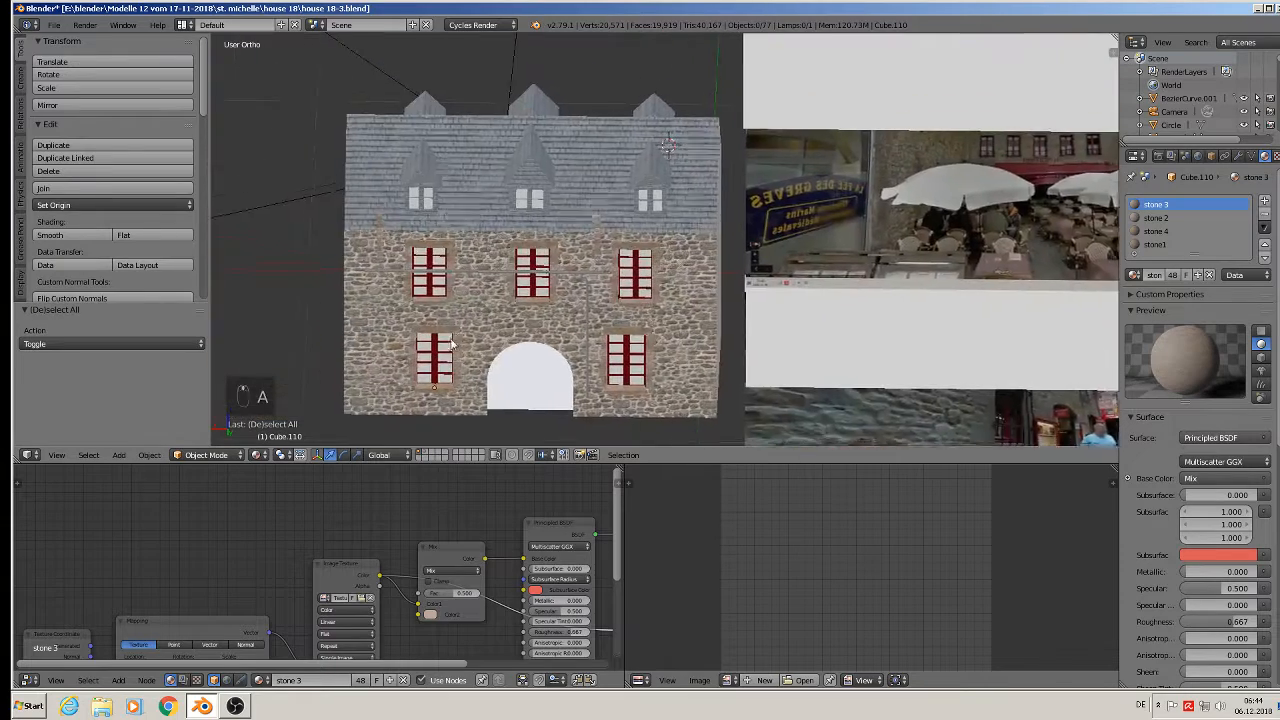
middle_click_drag(451, 343, 497, 315)
left_click(54, 24)
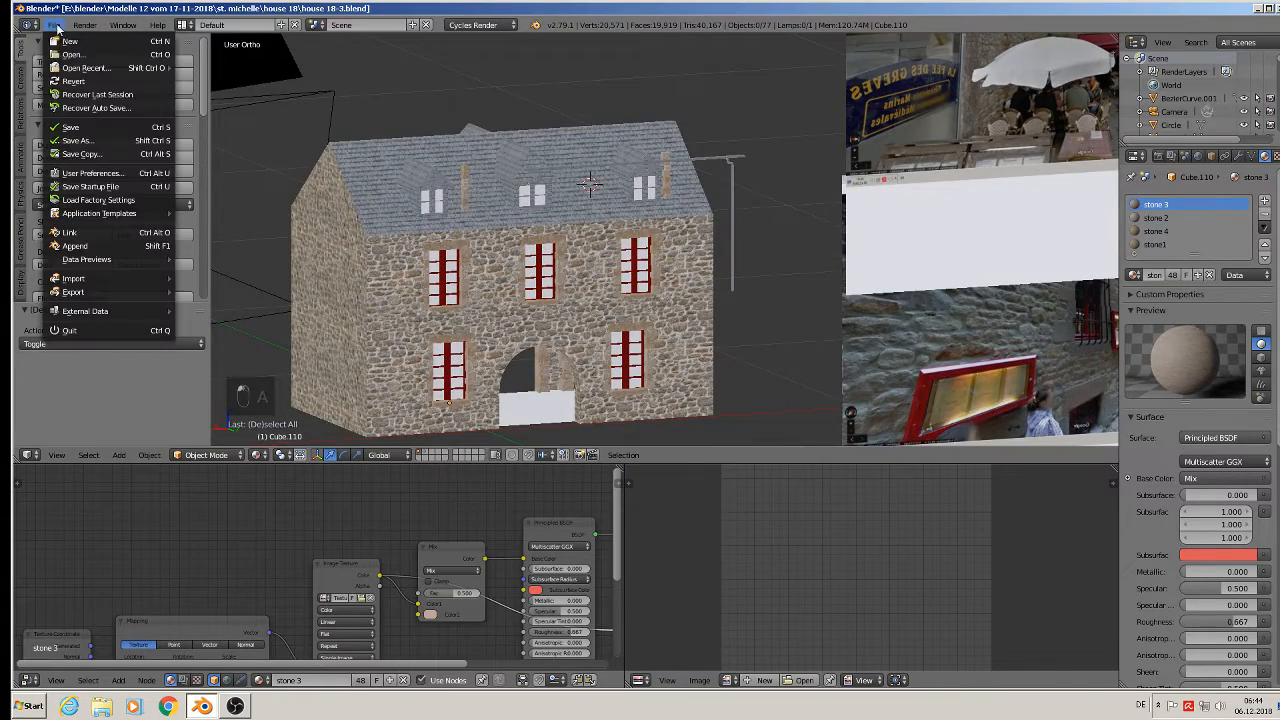
left_click(69, 134)
- Duplicate the stone strip above the arch facade's end upper window and move the copy to the nearest house corner
scroll(465, 242, "up", 2)
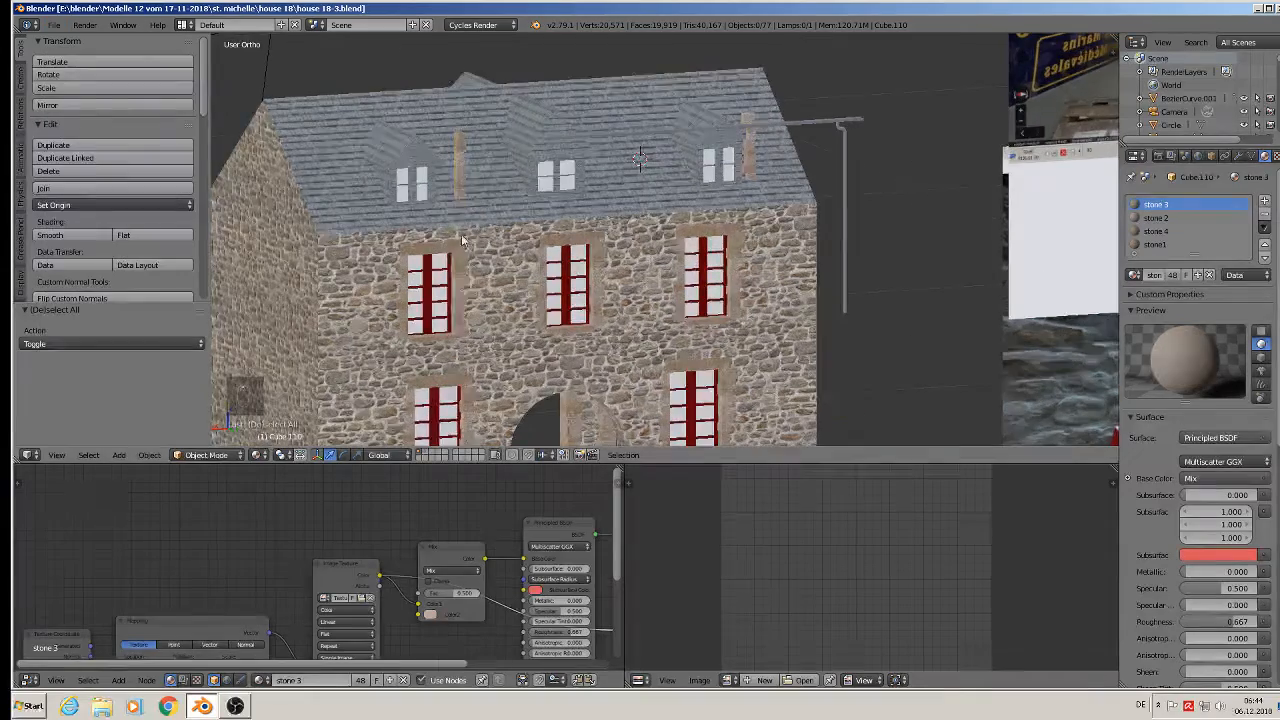
scroll(450, 240, "down", 3)
mouse_move(444, 247)
middle_mouse_down()
mouse_move(574, 251)
mouse_move(629, 236)
mouse_move(436, 243)
mouse_move(434, 262)
middle_mouse_up()
right_click(443, 238)
scroll(446, 240, "up", 4)
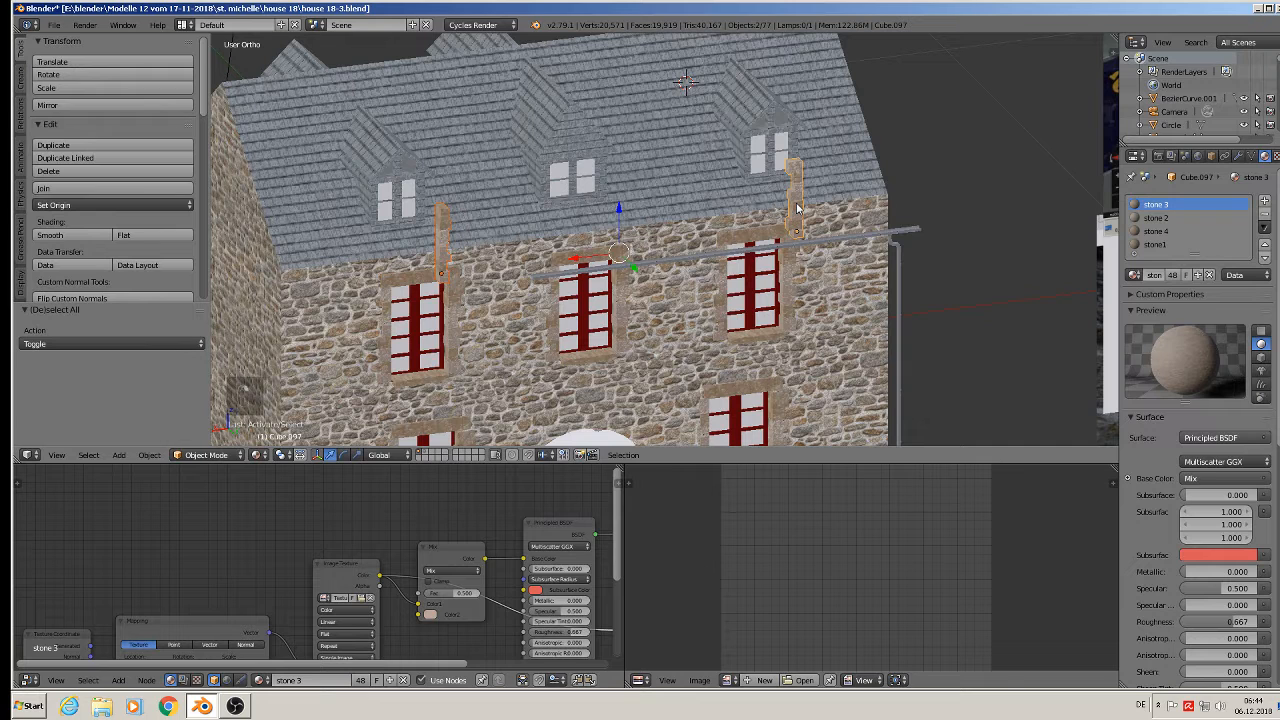
scroll(743, 255, "down", 3)
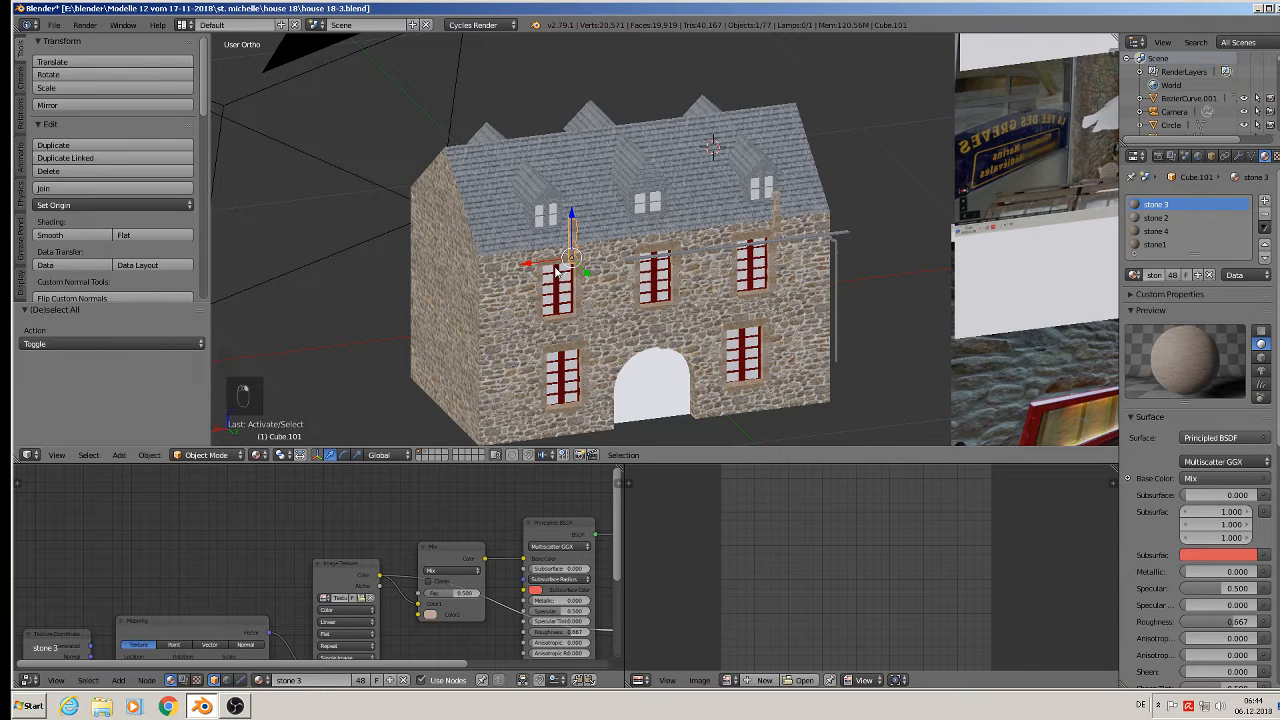
key("shift+d")
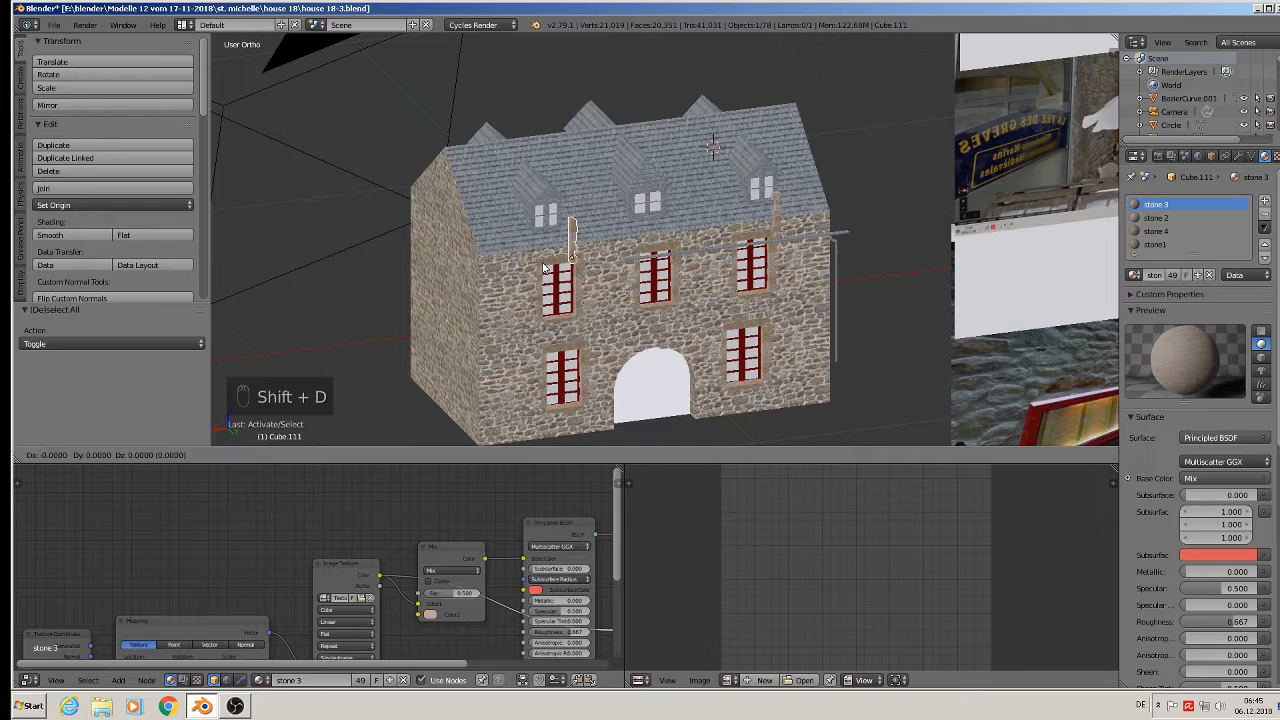
left_click(437, 276)
- Lower the corner stone strip 0.182 along Z, enlarge it uniformly and lower it another 0.083
mouse_move(437, 276)
middle_mouse_down()
mouse_move(457, 291)
mouse_move(457, 257)
mouse_move(460, 269)
middle_mouse_up()
scroll(457, 257, "up", 3)
scroll(460, 269, "down", 2)
left_click_drag(484, 223, 505, 312)
middle_click_drag(512, 318, 544, 205, "shift")
key("s")
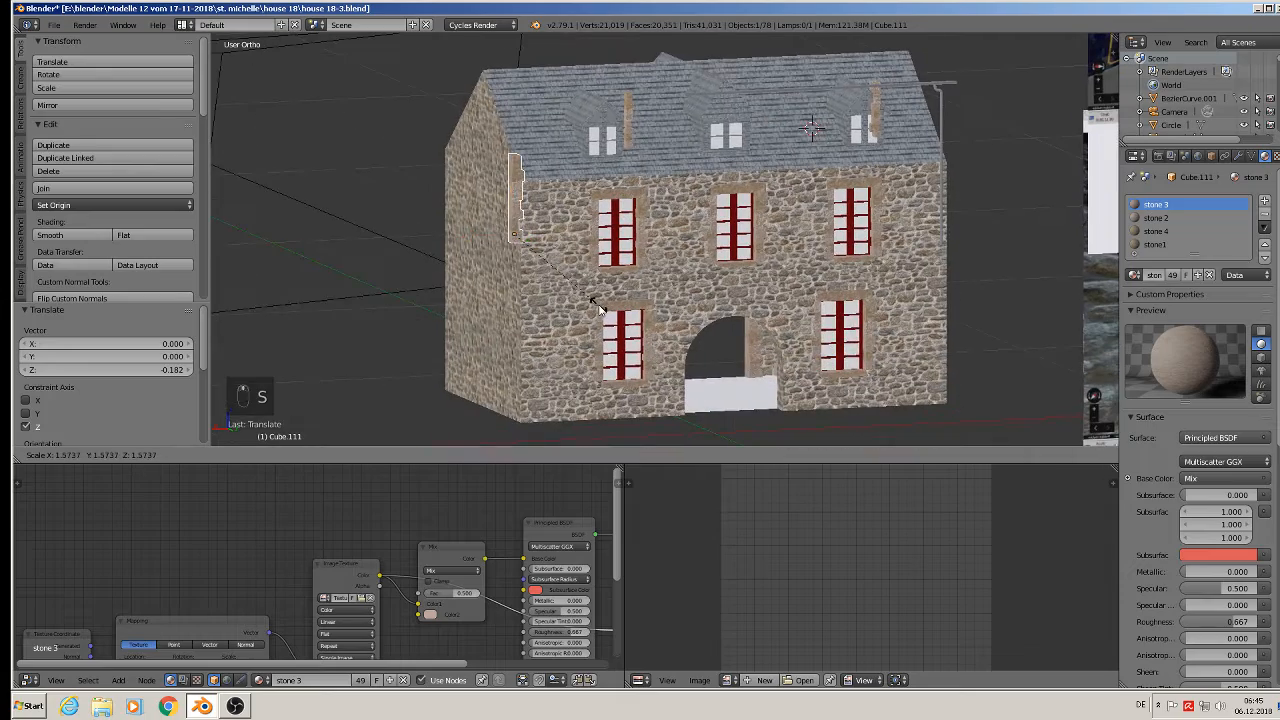
left_click(558, 284)
left_click_drag(513, 183, 514, 195)
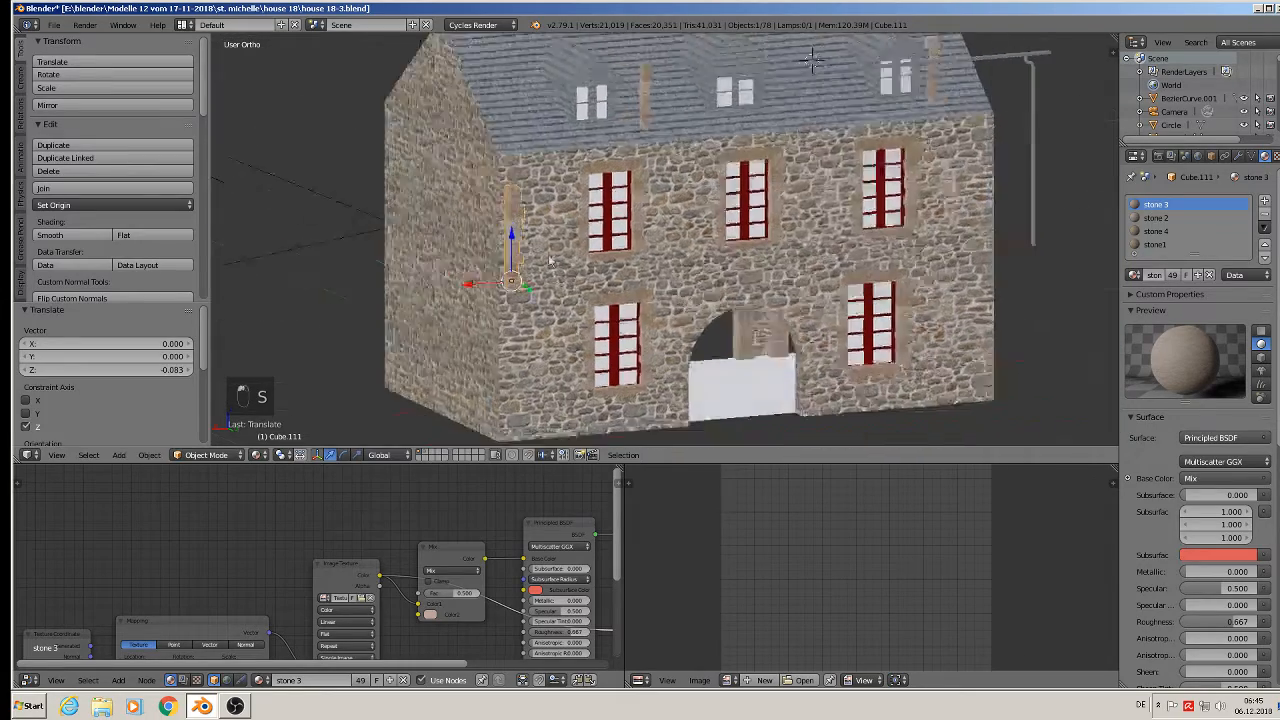
- Shift the corner strip -0.267 along Y and rotate it 90° about the global Z axis
scroll(560, 275, "up", 3)
middle_click_drag(545, 274, 533, 288)
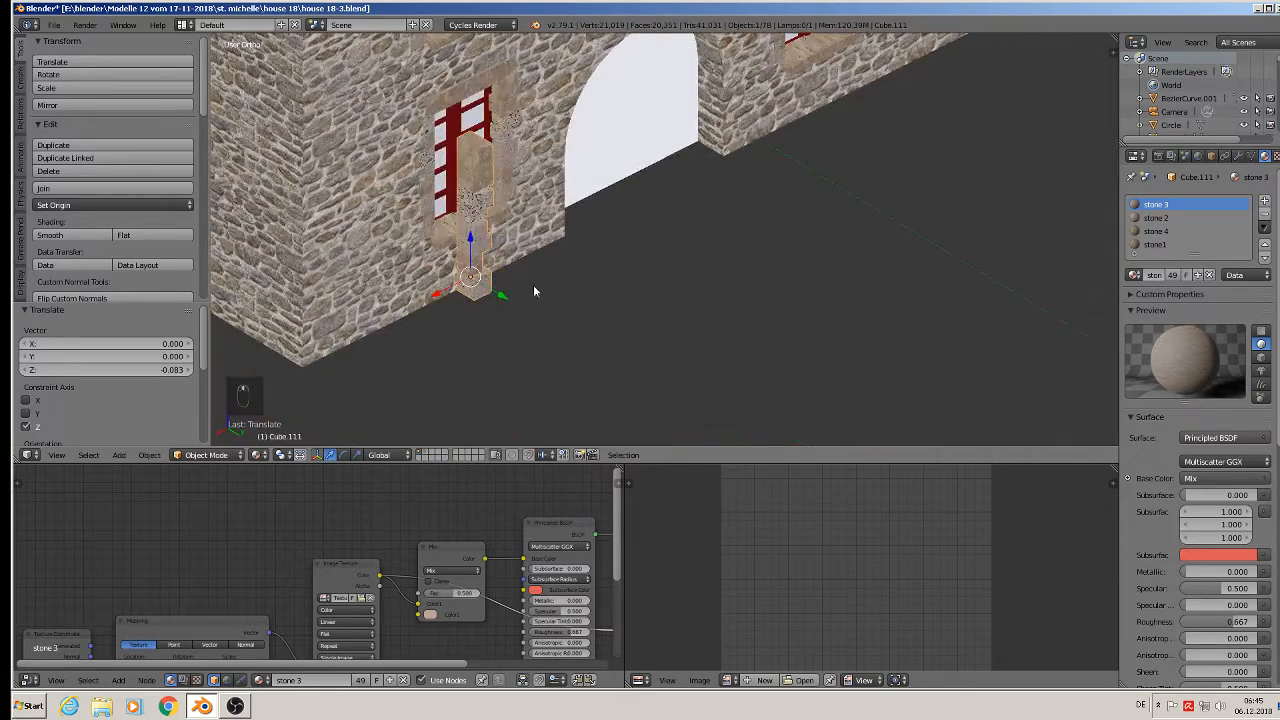
left_click_drag(505, 298, 418, 260)
middle_click_drag(461, 262, 513, 350, "shift")
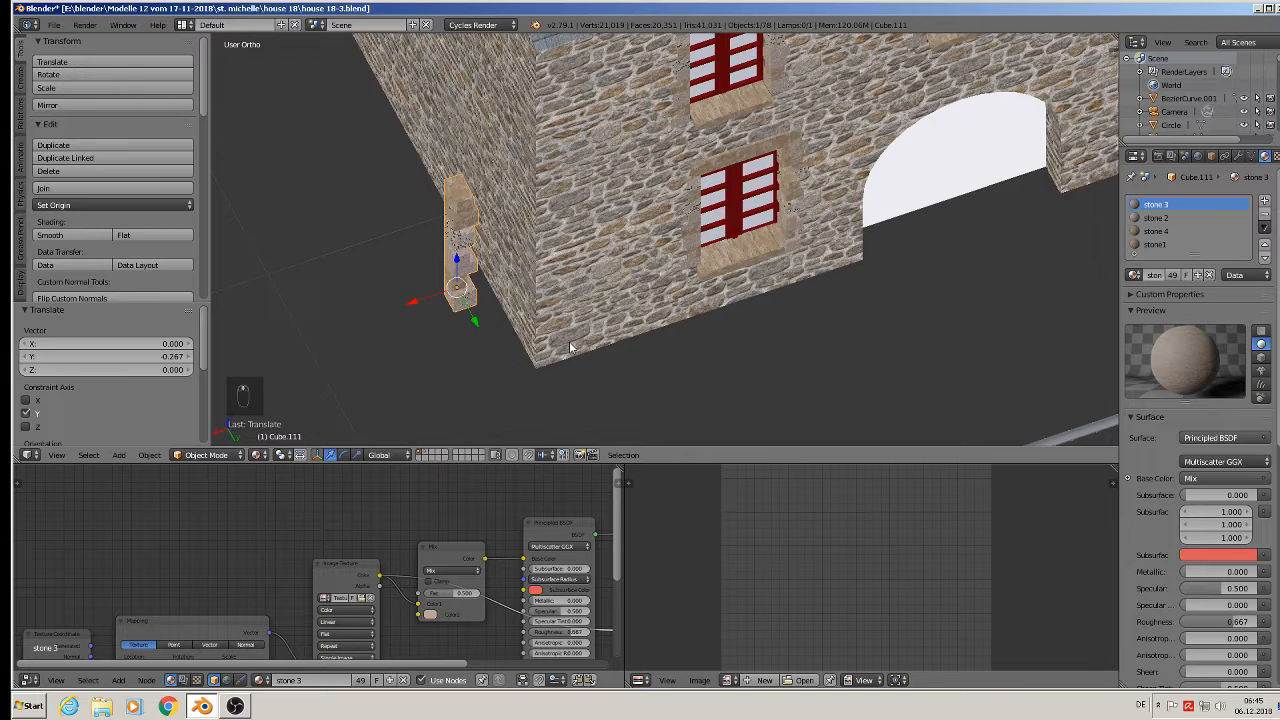
type("rz180")
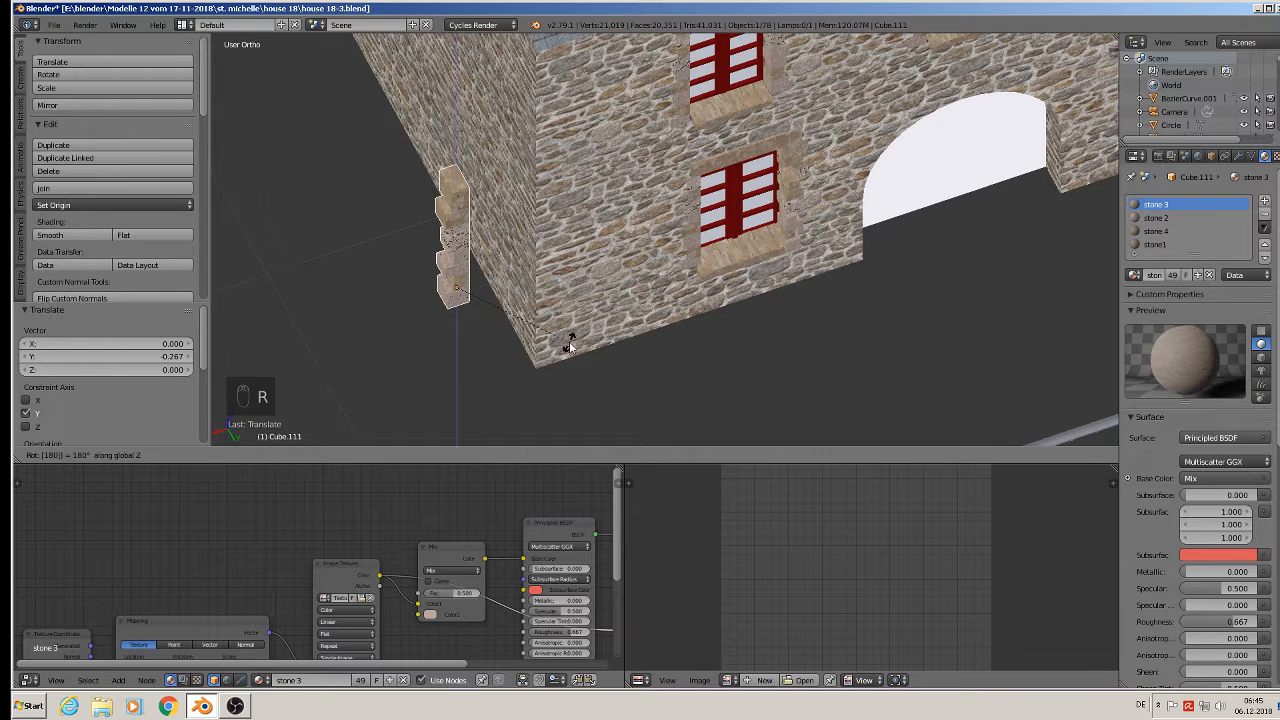
key("Return")
type("rz")
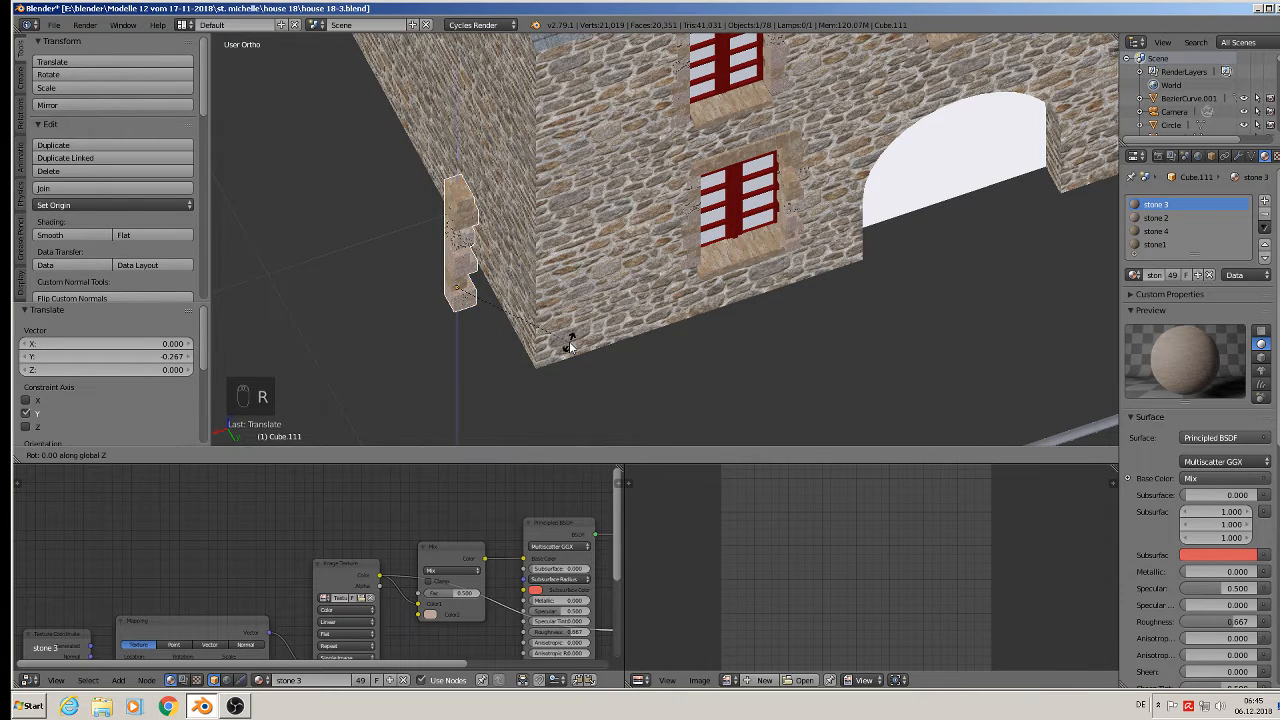
type("90")
key("Return")
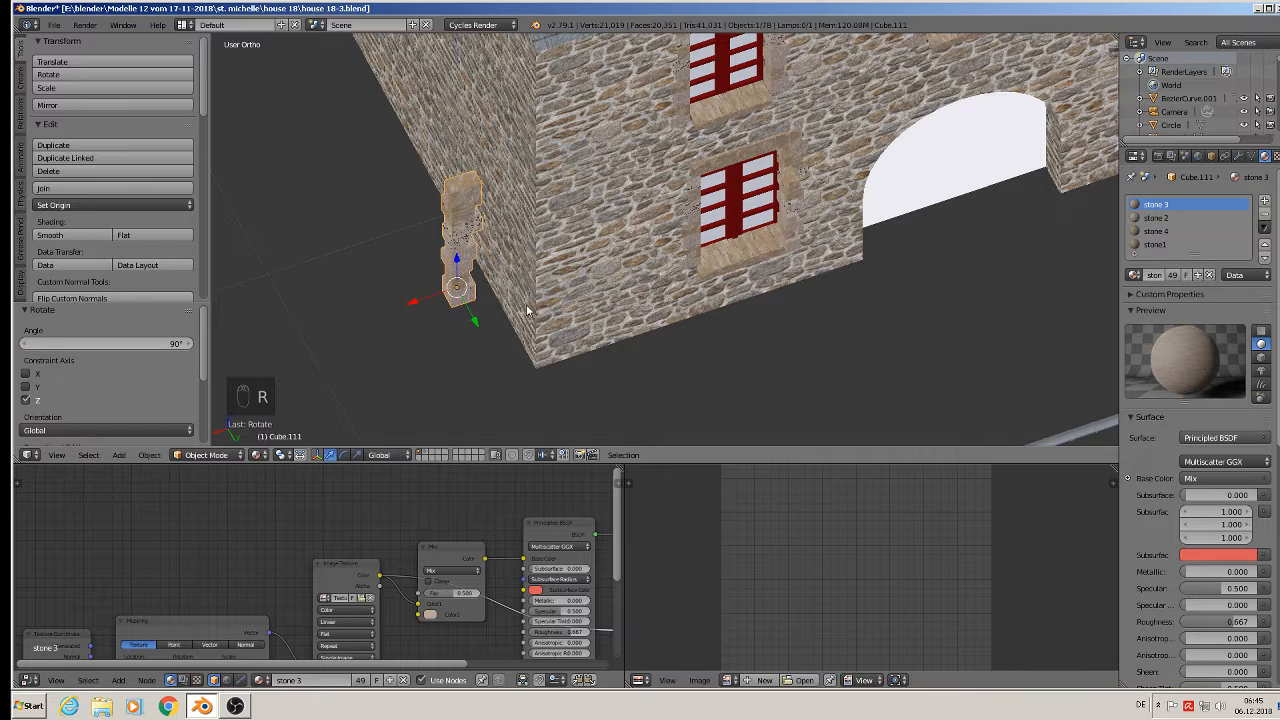
- Fit the strip onto the house corner below the eaves, lowering it 0.037 along Z and nudging it -0.008 along X
middle_click_drag(568, 347, 537, 408, "shift")
left_click_drag(428, 394, 570, 251)
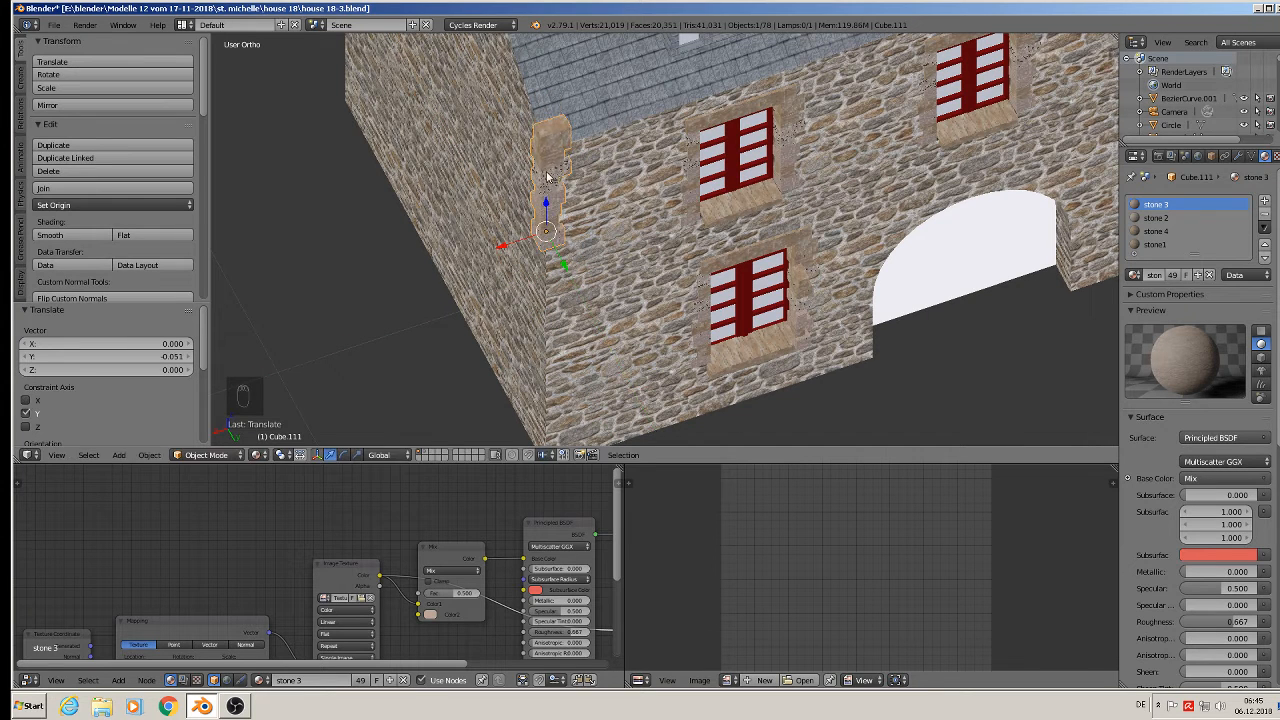
left_click_drag(548, 201, 557, 240)
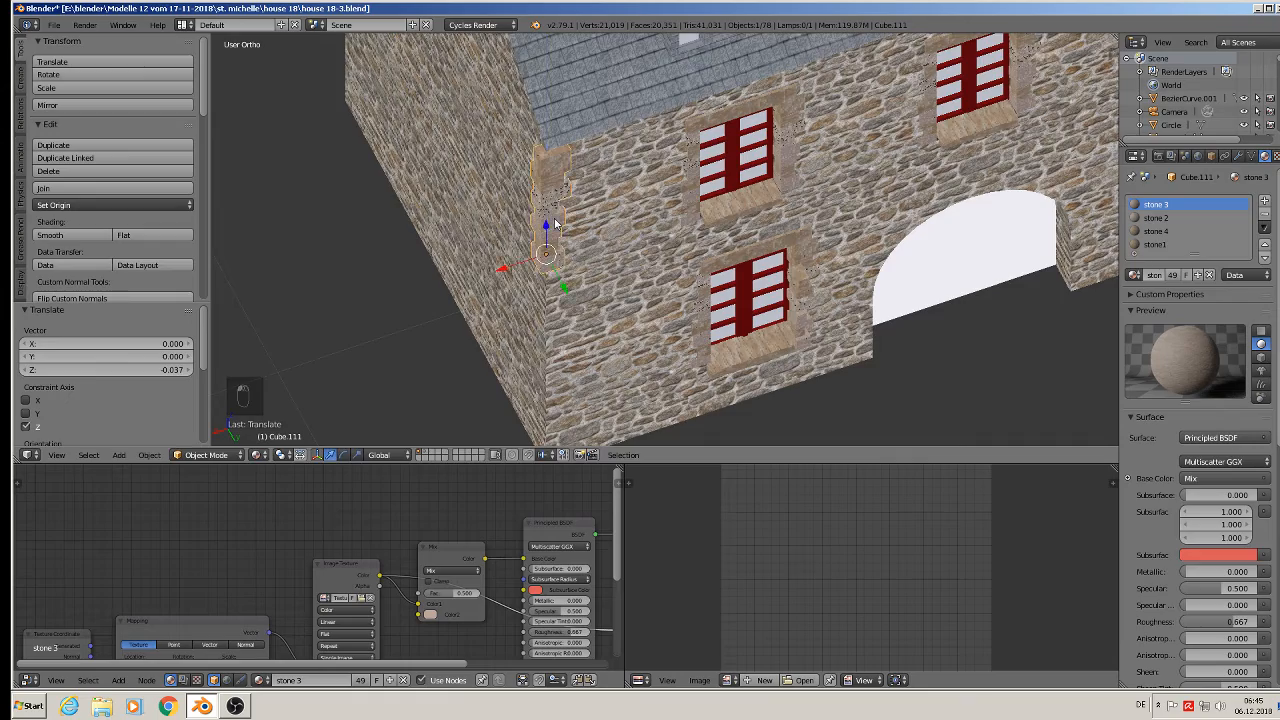
scroll(588, 285, "up", 4)
left_click_drag(588, 285, 521, 273)
- Duplicate the spare stone strip beyond the far end of the arch facade and move the copy 0.920 along X
scroll(521, 273, "down", 2)
scroll(573, 281, "down", 8)
scroll(941, 170, "up", 6)
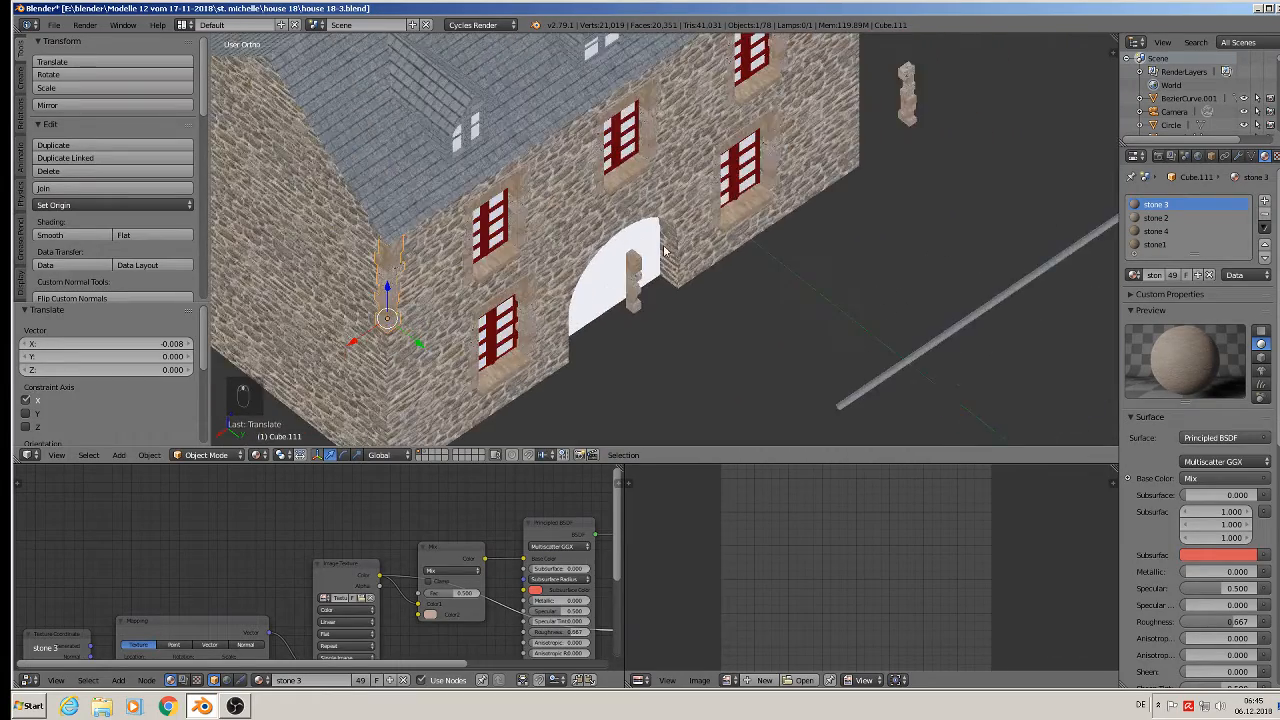
right_click(920, 143)
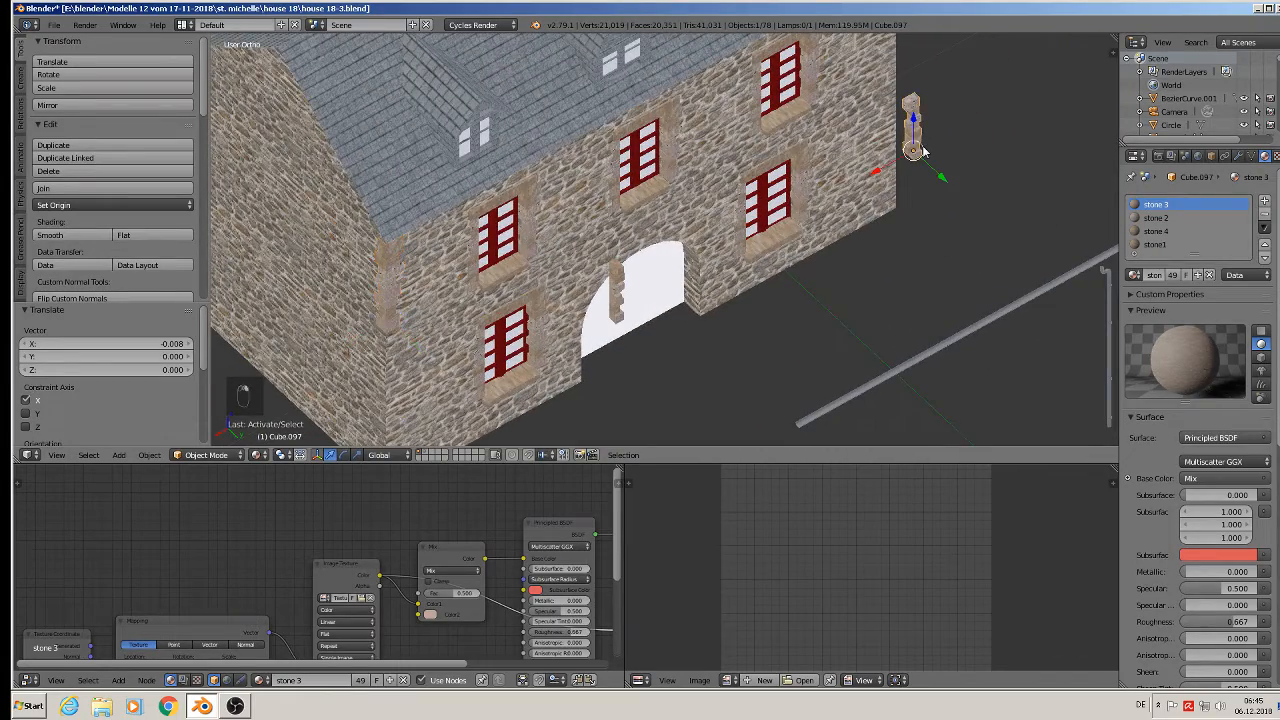
key("shift+d")
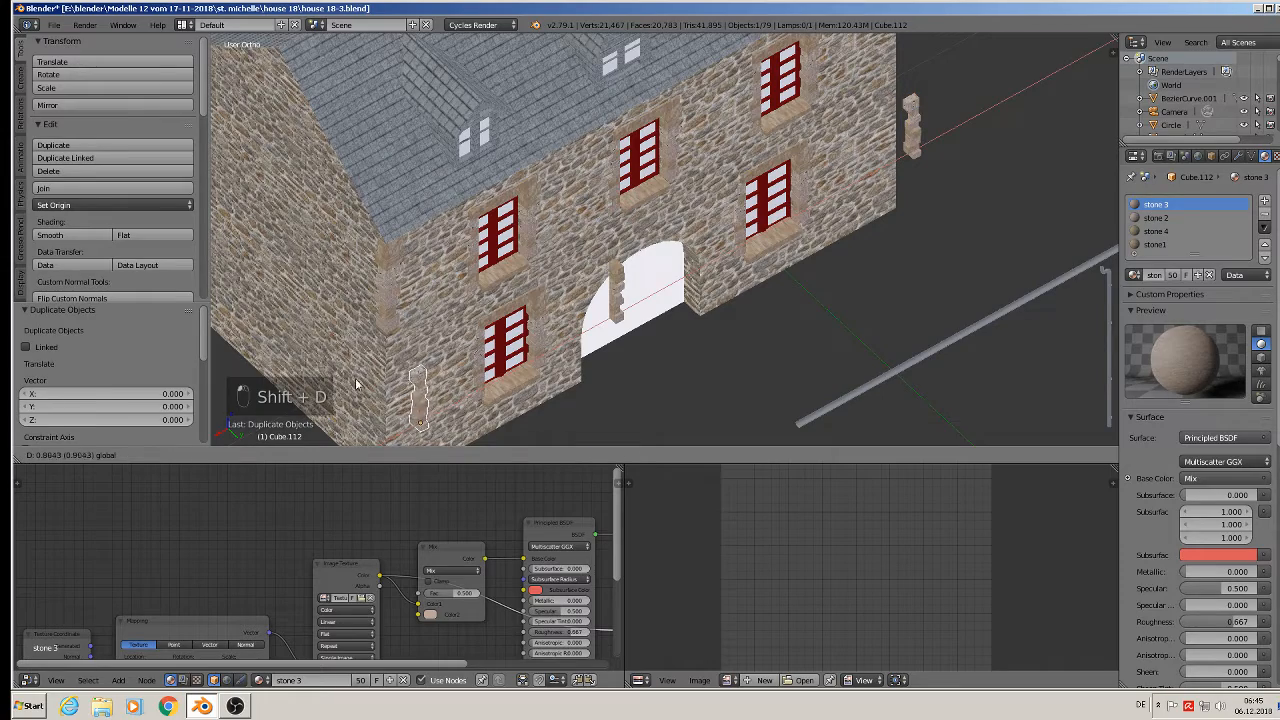
left_click(356, 384)
middle_click_drag(384, 356, 264, 182, "shift")
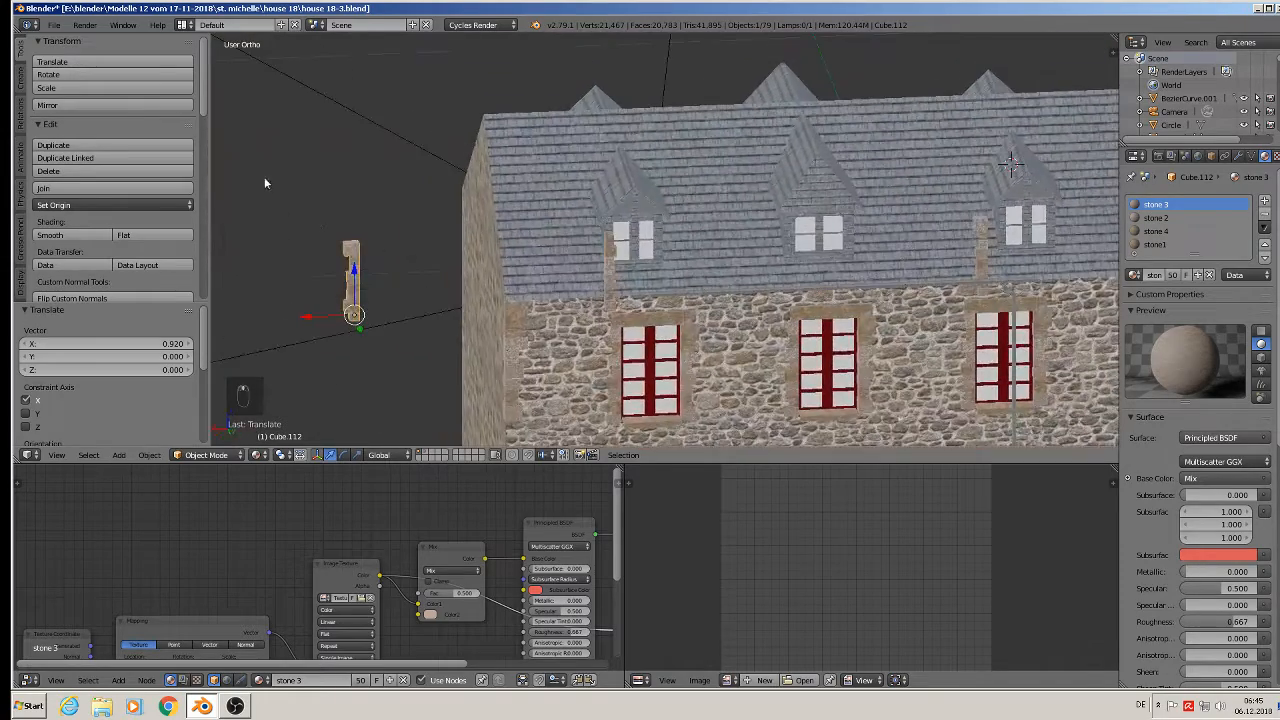
- Line the copied strip up with the corner below the first one, scale it by 1.502 and lower it 0.042
middle_click_drag(399, 317, 336, 232, "shift")
key("g")
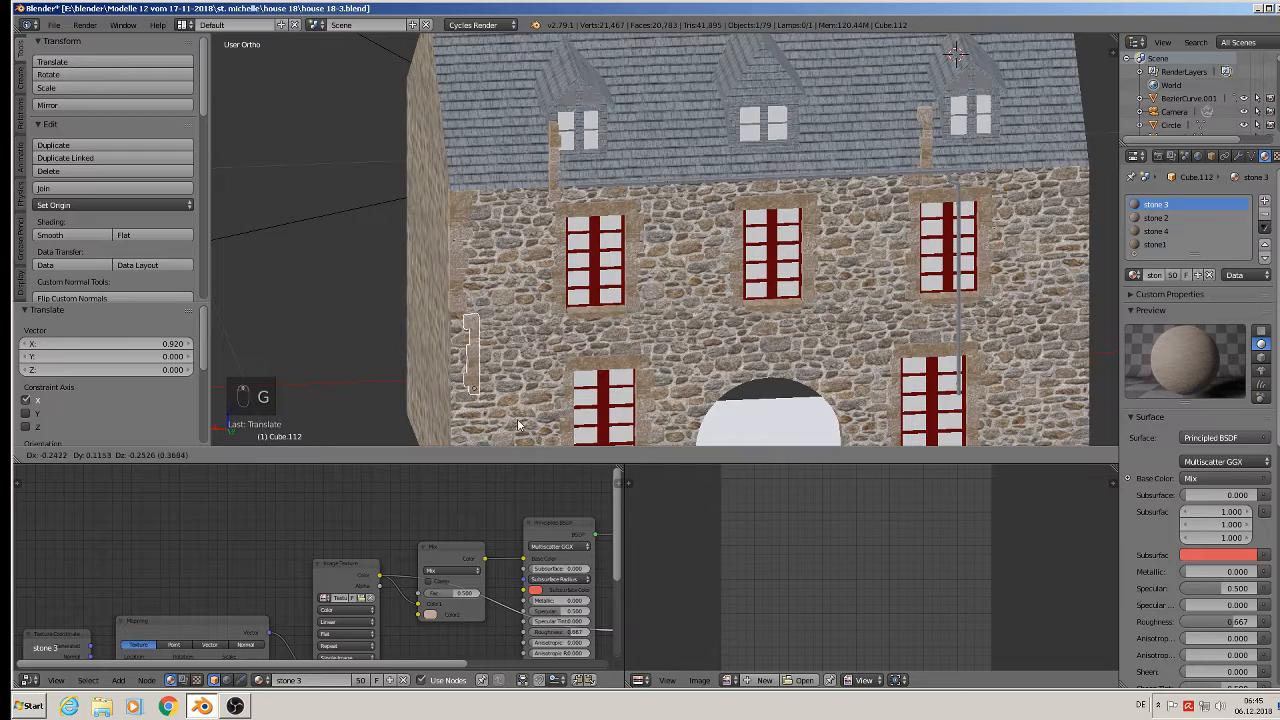
left_click(518, 426)
middle_click_drag(518, 426, 474, 230, "shift")
key("g")
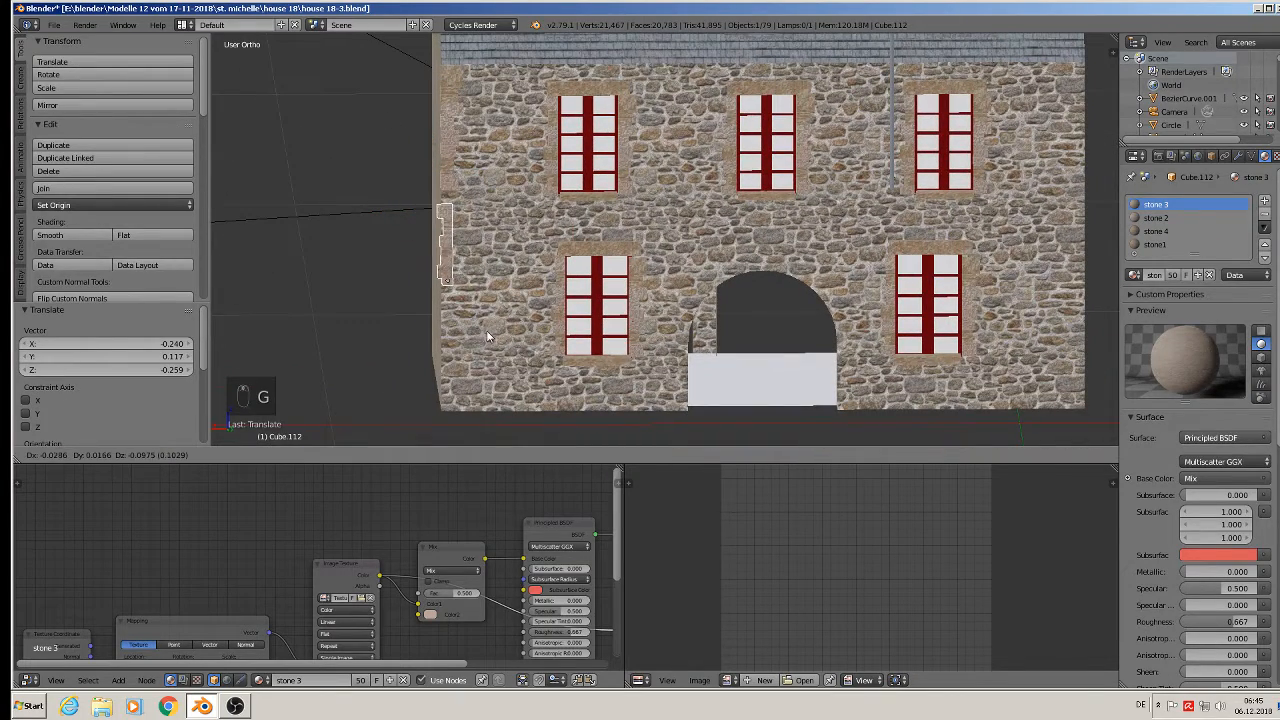
key("s")
left_click(532, 363)
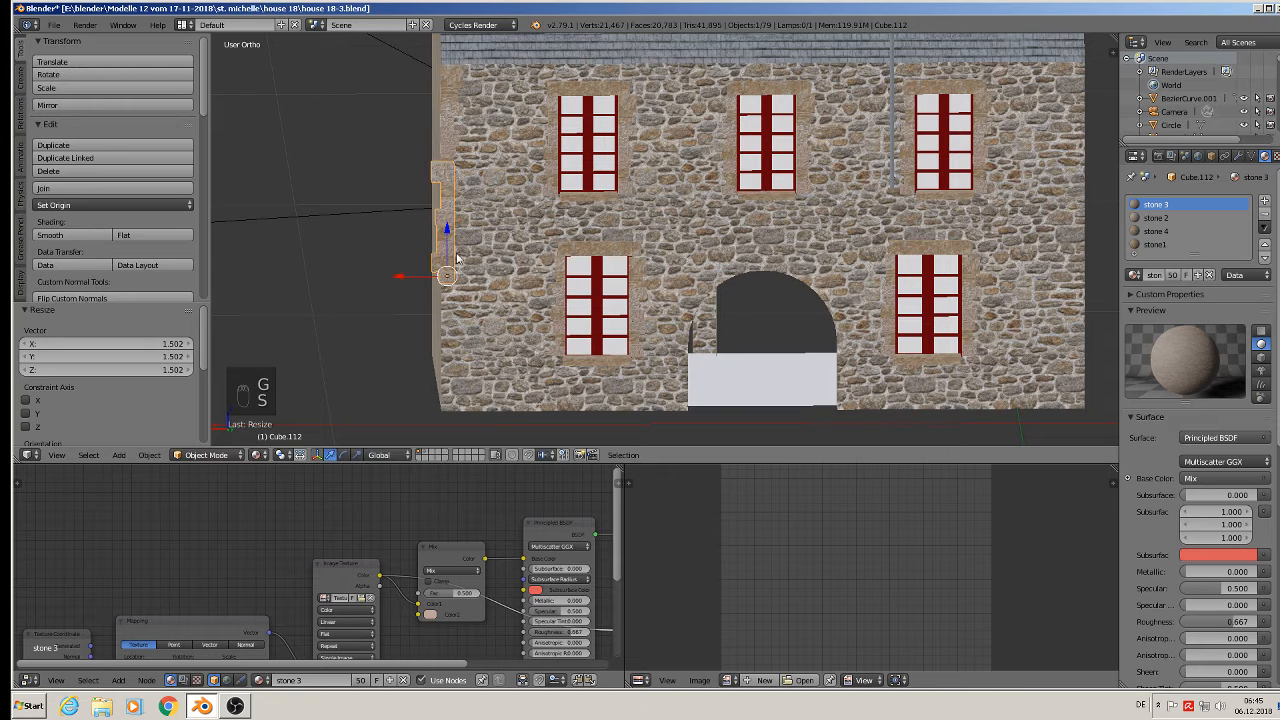
left_click_drag(452, 240, 456, 273)
- Rotate the second corner strip 180° about the global Z axis in two 90° turns
middle_click_drag(456, 273, 509, 362)
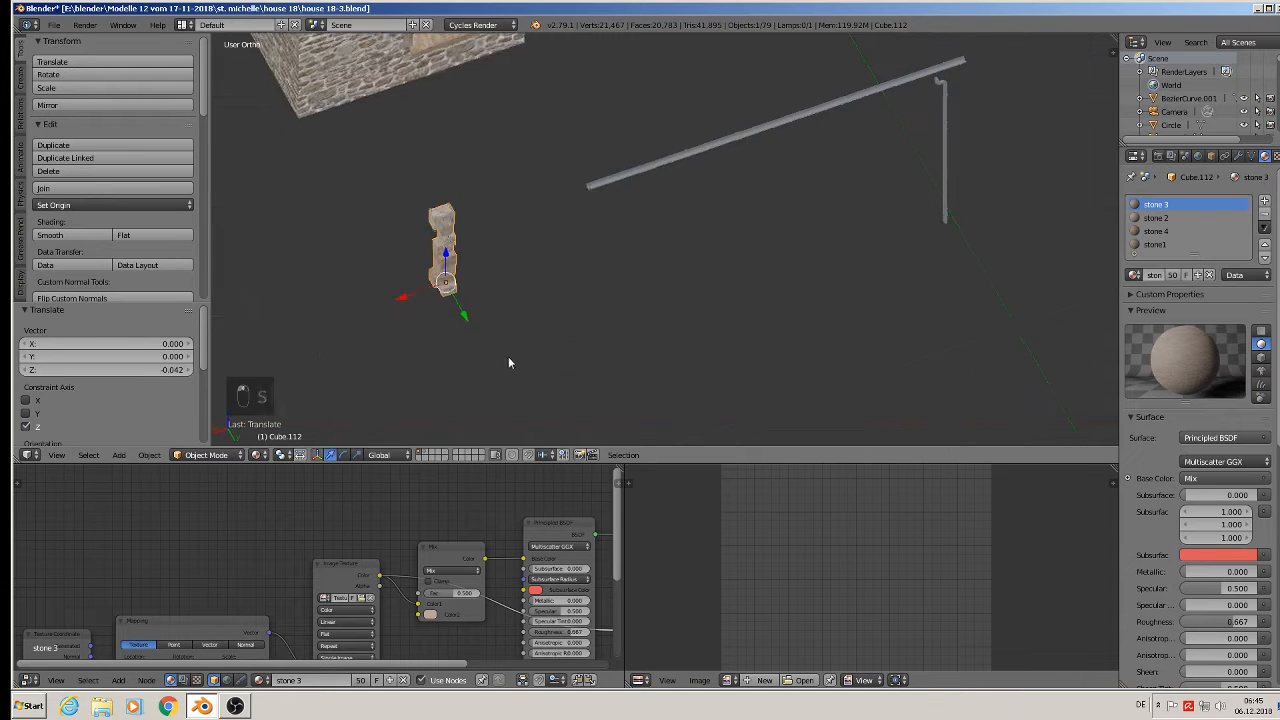
scroll(501, 316, "up", 1)
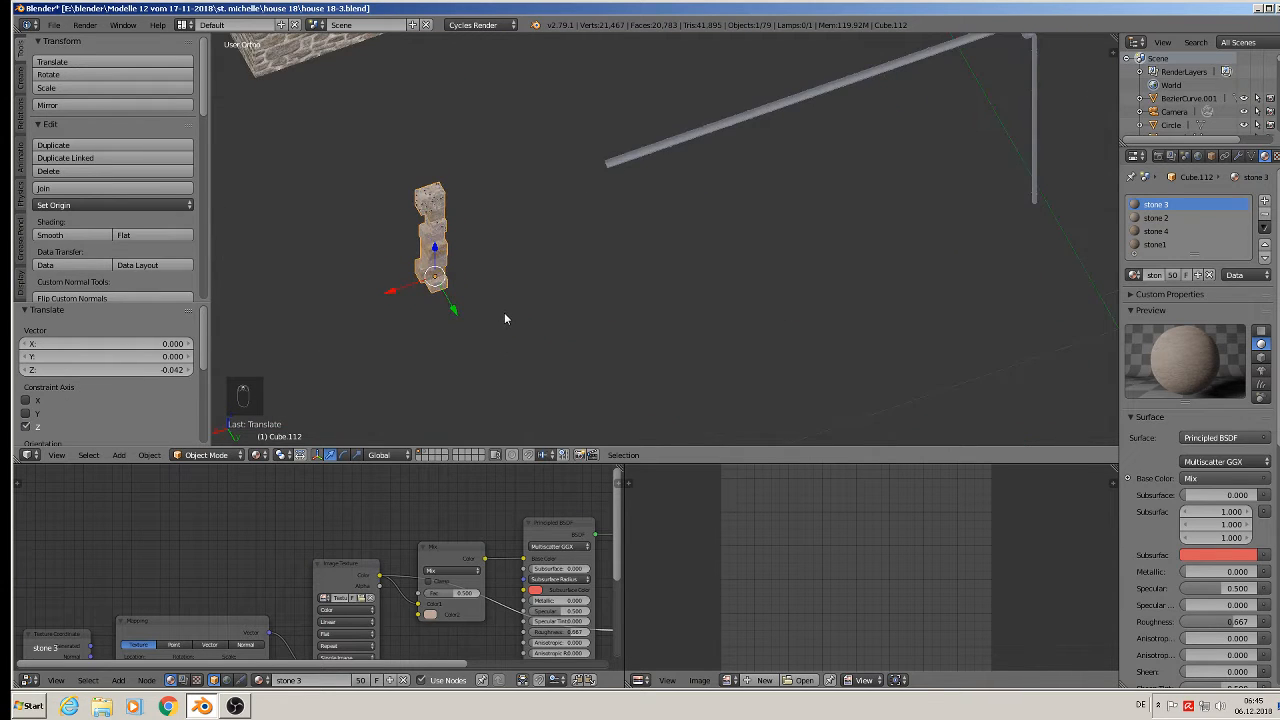
type("rz90")
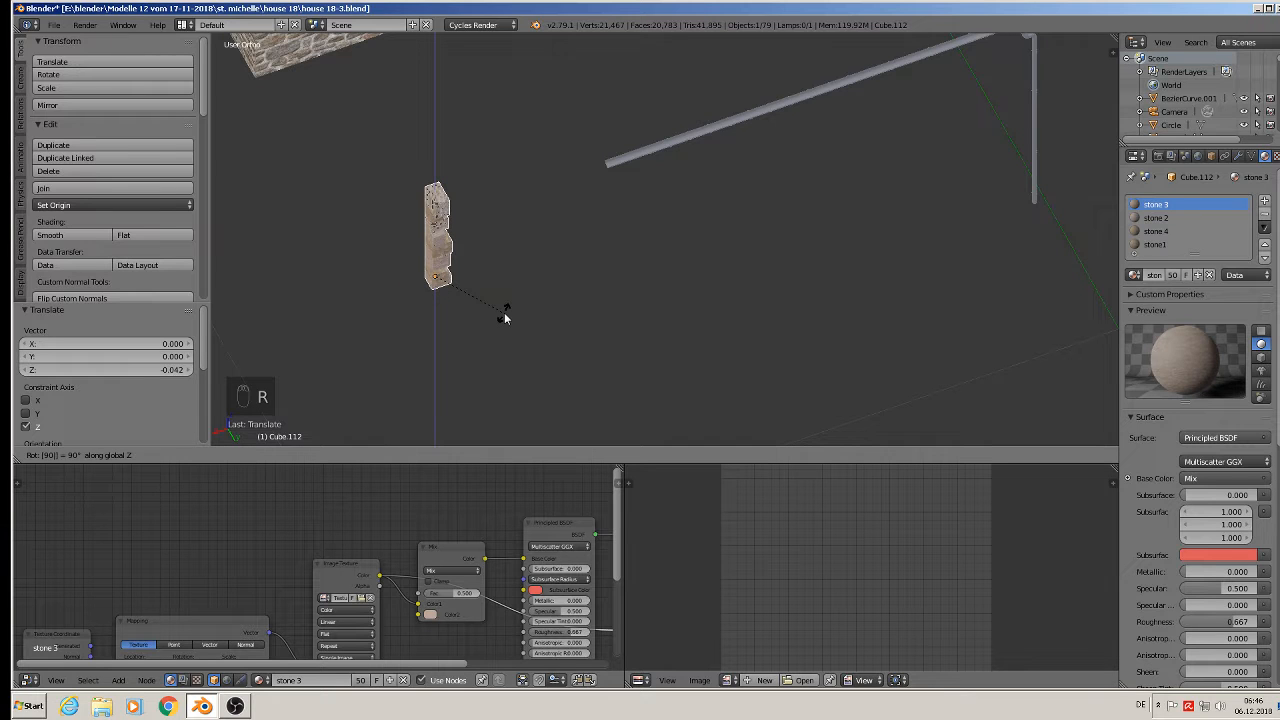
key("Return")
type("rz")
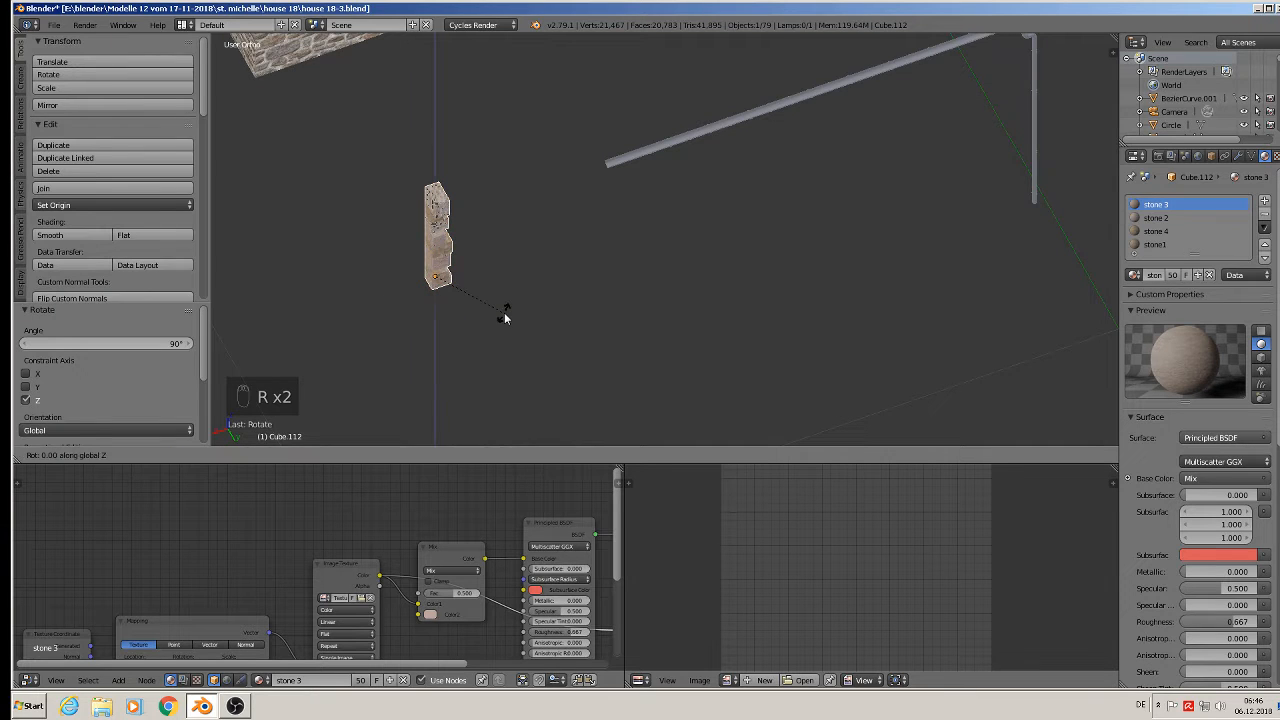
type("90")
key("Return")
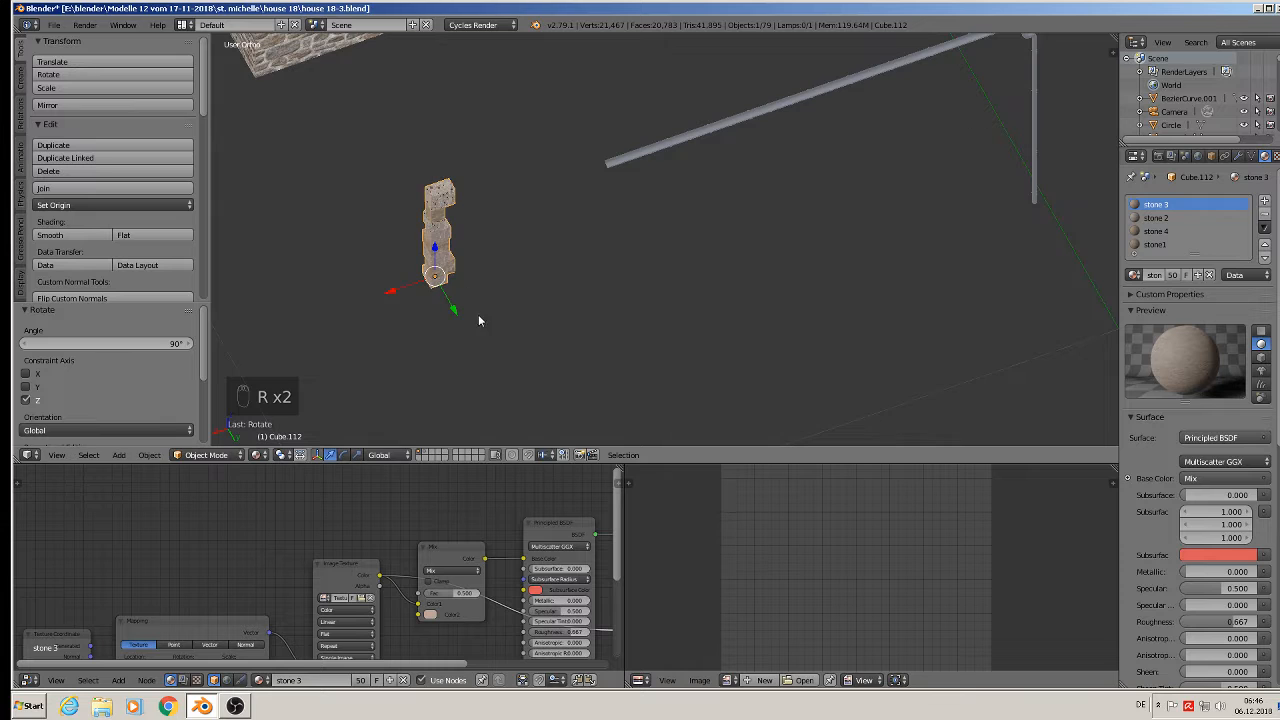
- Move the second strip -0.498 along Y to the house corner, align it under the upper strip and lower it 0.088
middle_click_drag(456, 305, 529, 381, "shift")
left_click_drag(529, 381, 297, 111)
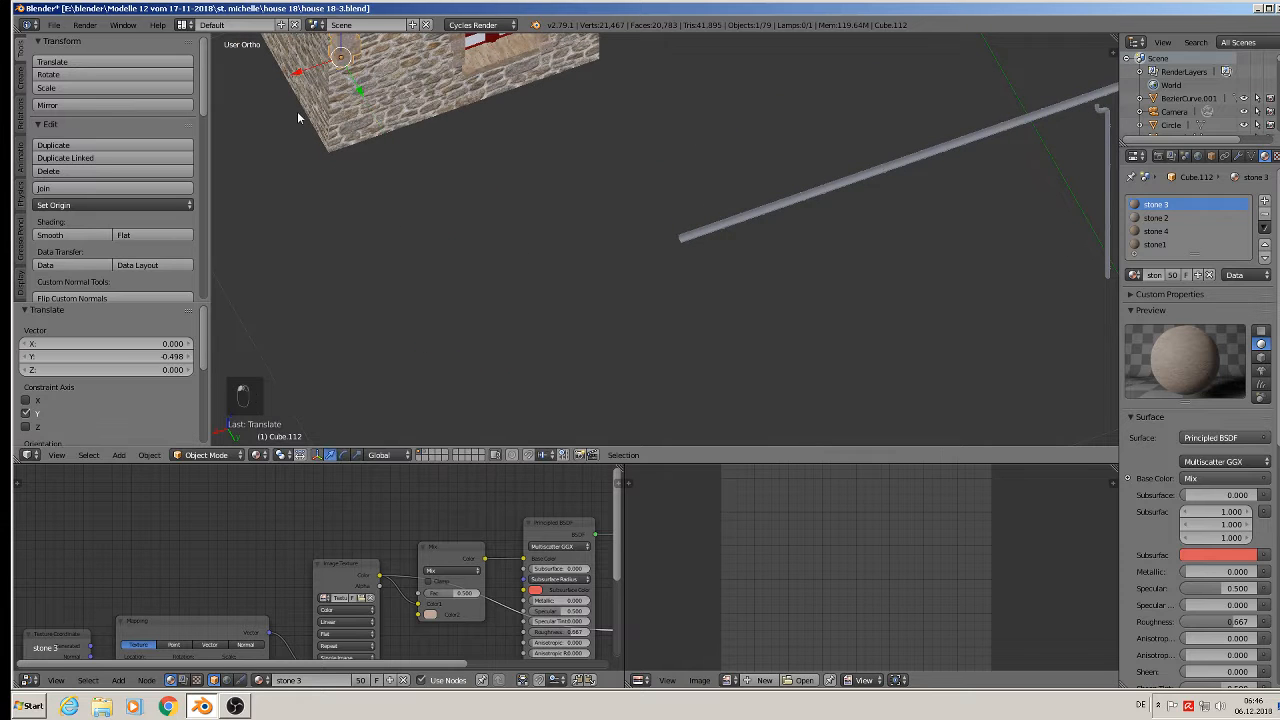
middle_click_drag(383, 77, 527, 320, "shift")
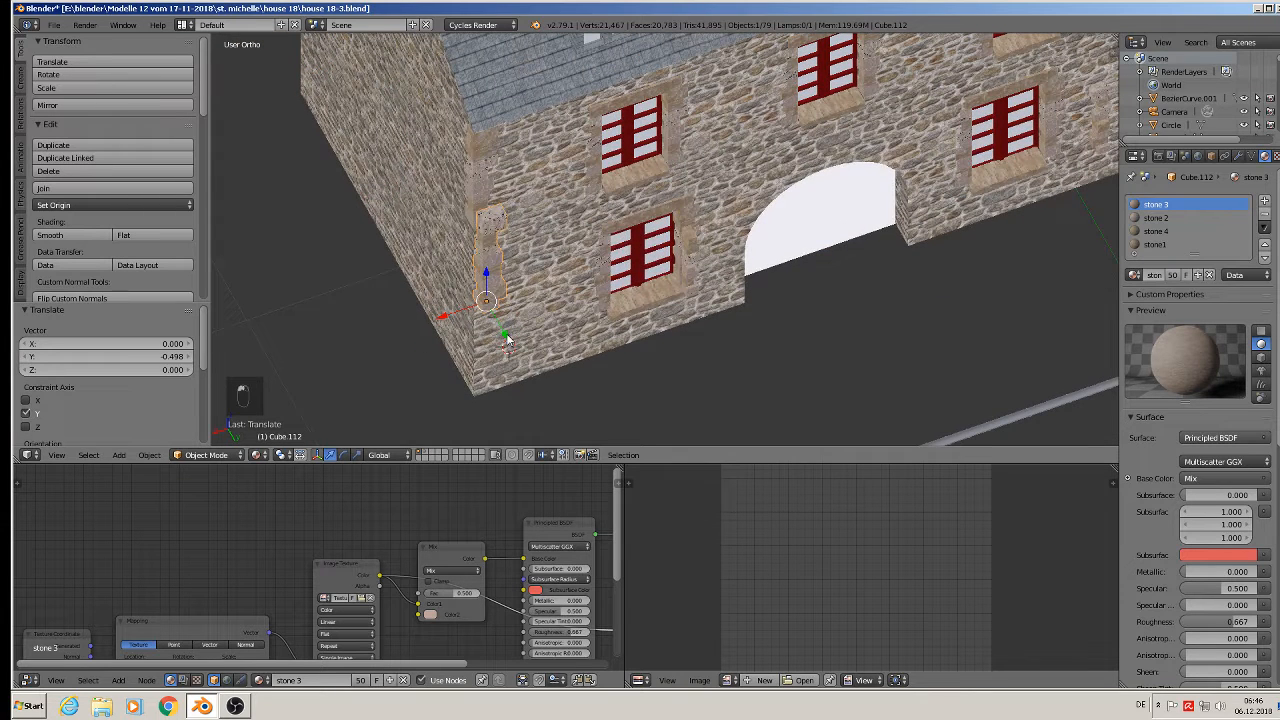
left_click_drag(507, 340, 474, 294)
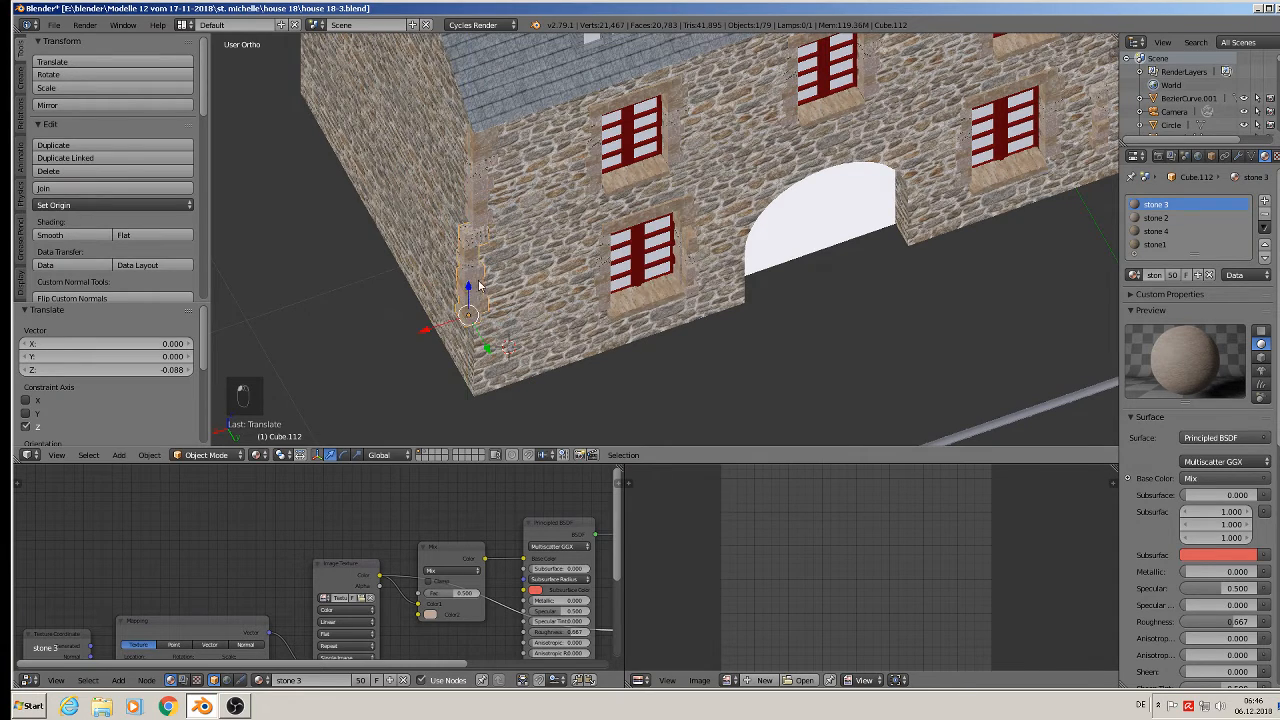
- Fine-tune the lower corner strip against both walls, ending with a -0.004 shift along Y
middle_click_drag(474, 294, 443, 224)
scroll(443, 224, "up", 2)
left_click_drag(441, 372, 446, 374)
middle_click_drag(446, 374, 576, 388)
left_click_drag(549, 388, 537, 390)
scroll(537, 390, "down", 2)
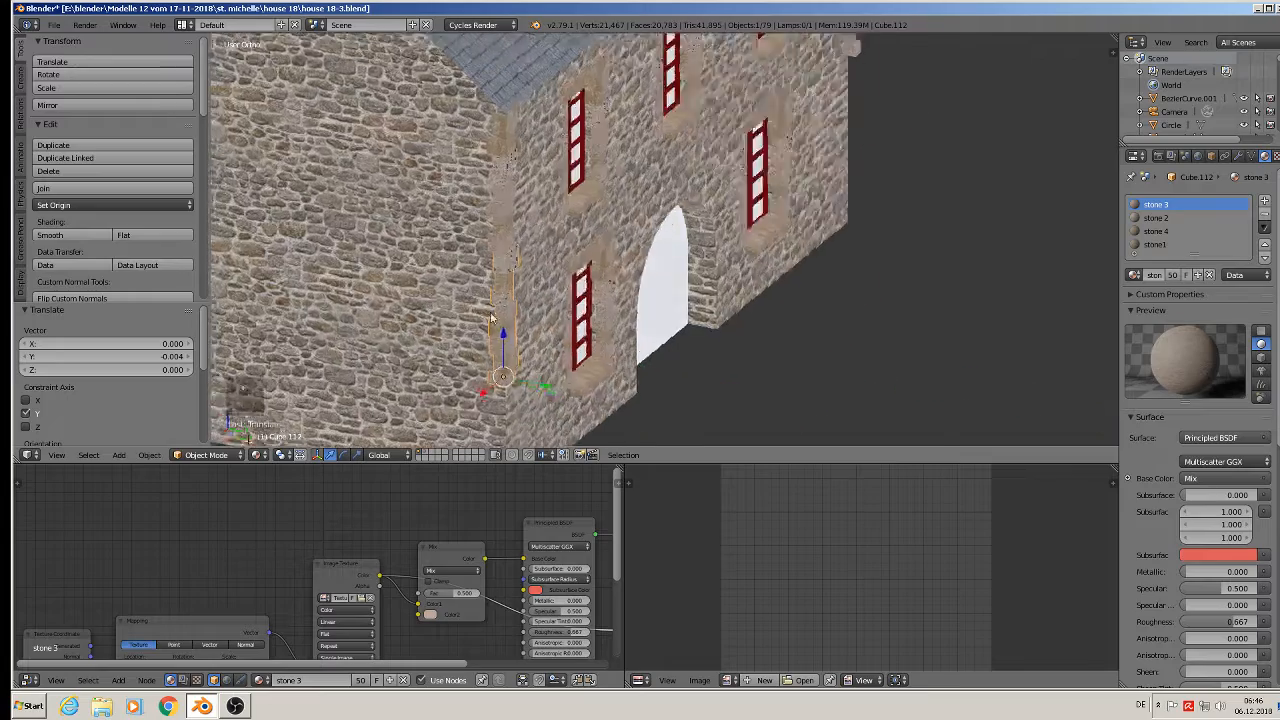
- Duplicate the upper corner strip 0.358 downward along Z to cover the foot of the house corner
middle_click_drag(590, 358, 474, 274)
middle_click_drag(507, 207, 530, 96, "shift")
right_click(530, 96)
middle_click_drag(545, 155, 545, 184)
key("shift+d")
key("z")
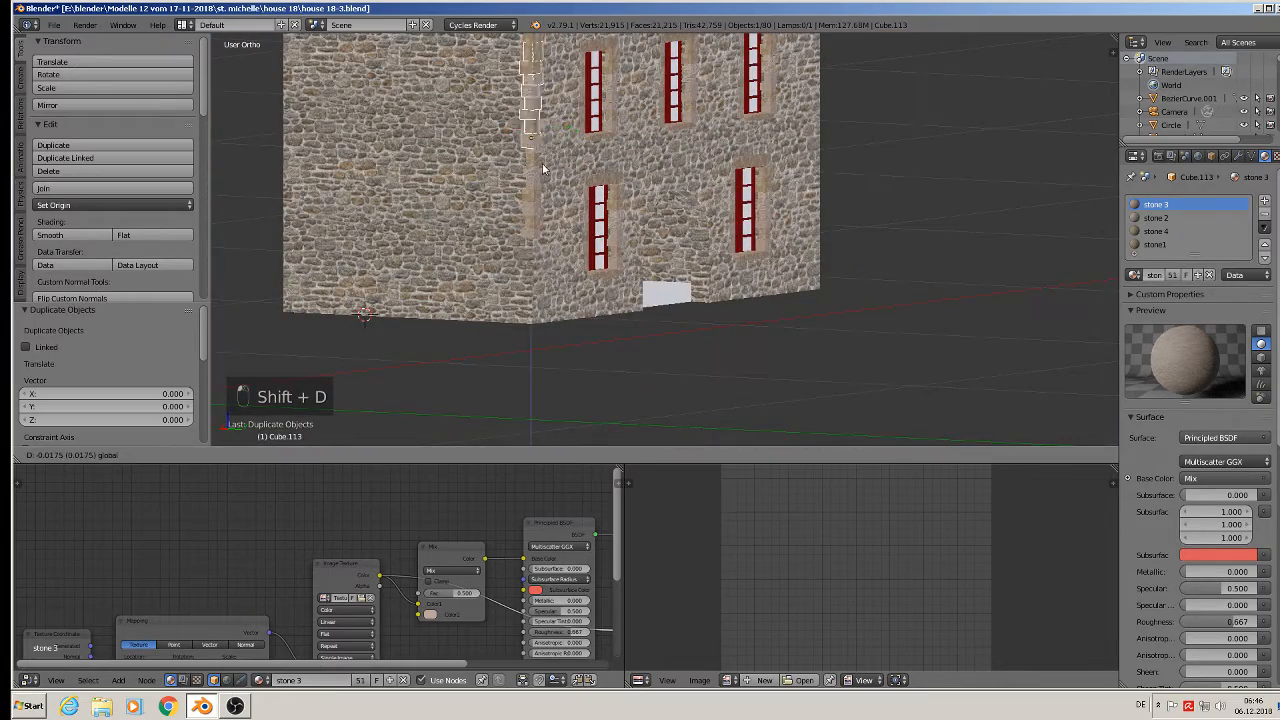
left_click(543, 292)
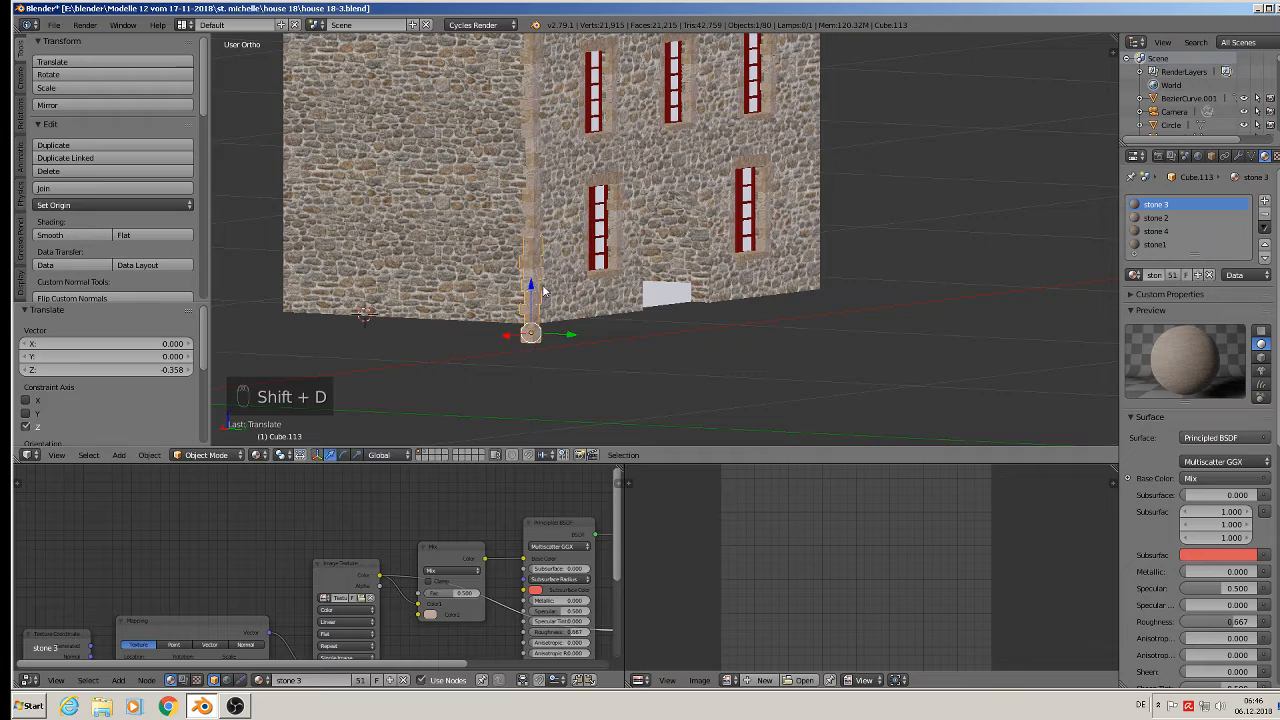
- Open the lowest corner strip's mesh for editing around the stones that reach below the wall base
scroll(540, 340, "up", 6)
key("Tab")
scroll(550, 340, "up", 3)
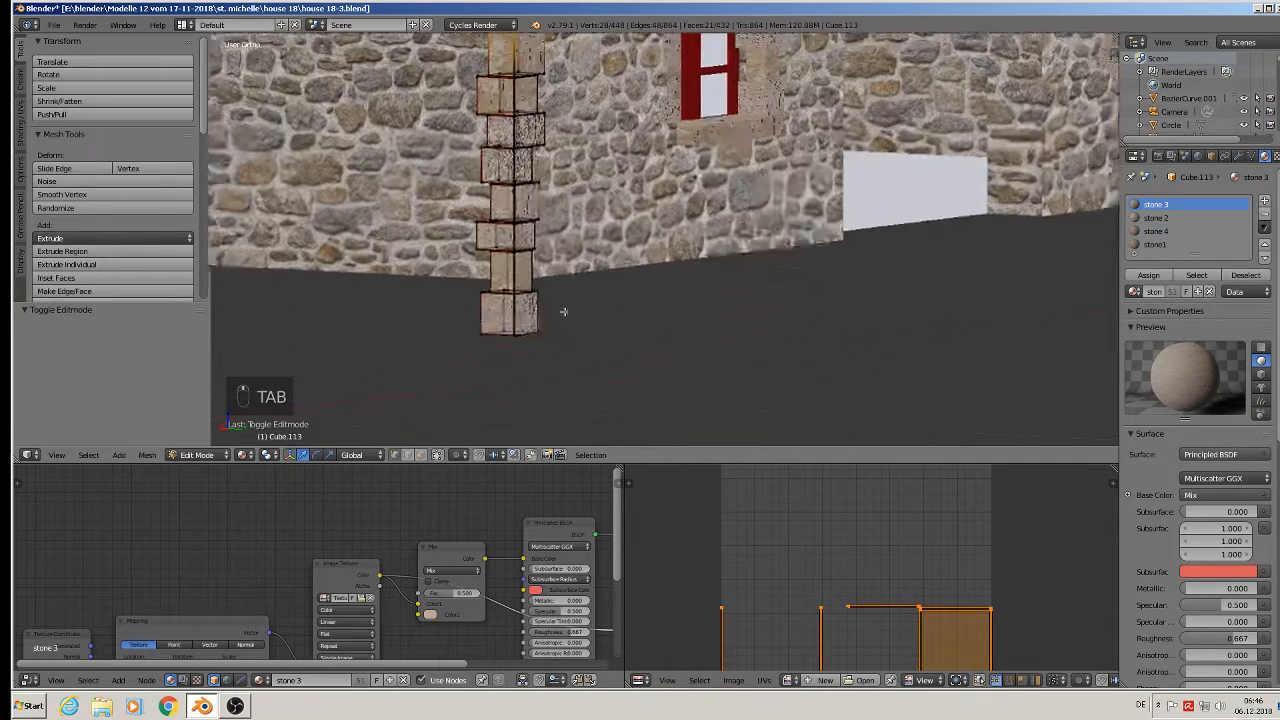
- Delete the lowest stone block of the corner column in the mesh
key("a")
key("a")
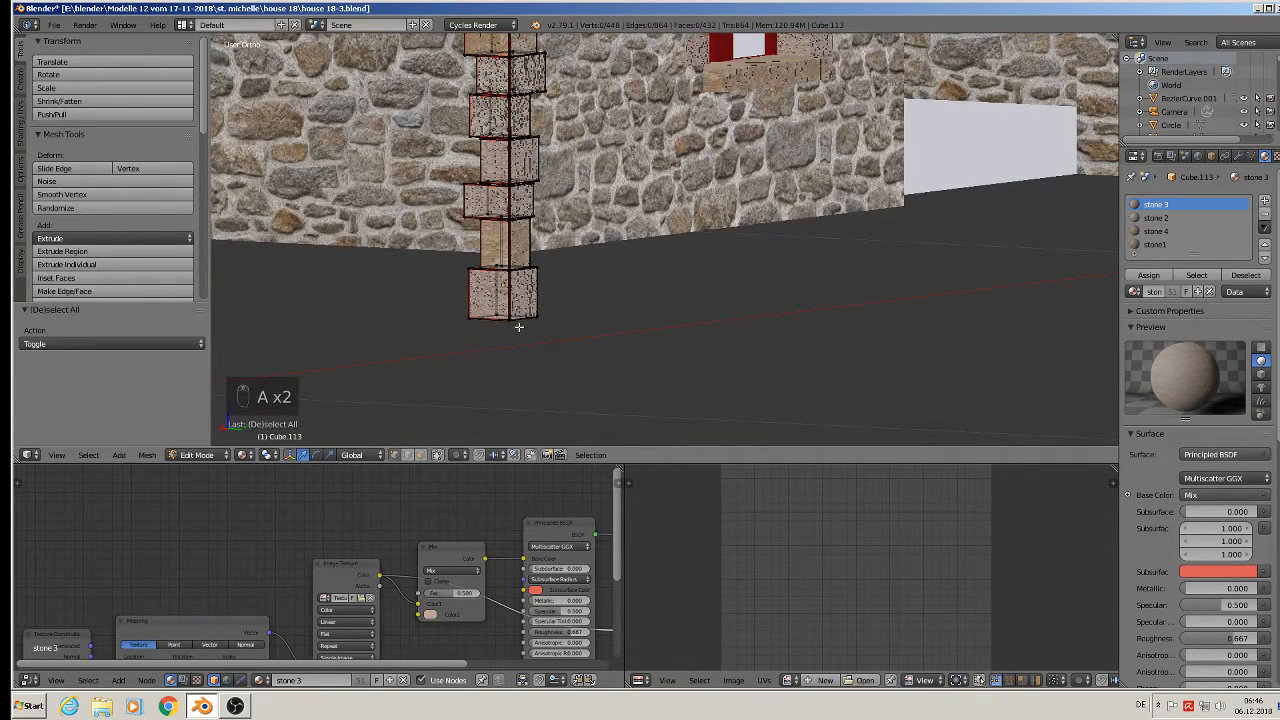
key("l")
key("x")
left_click(519, 327)
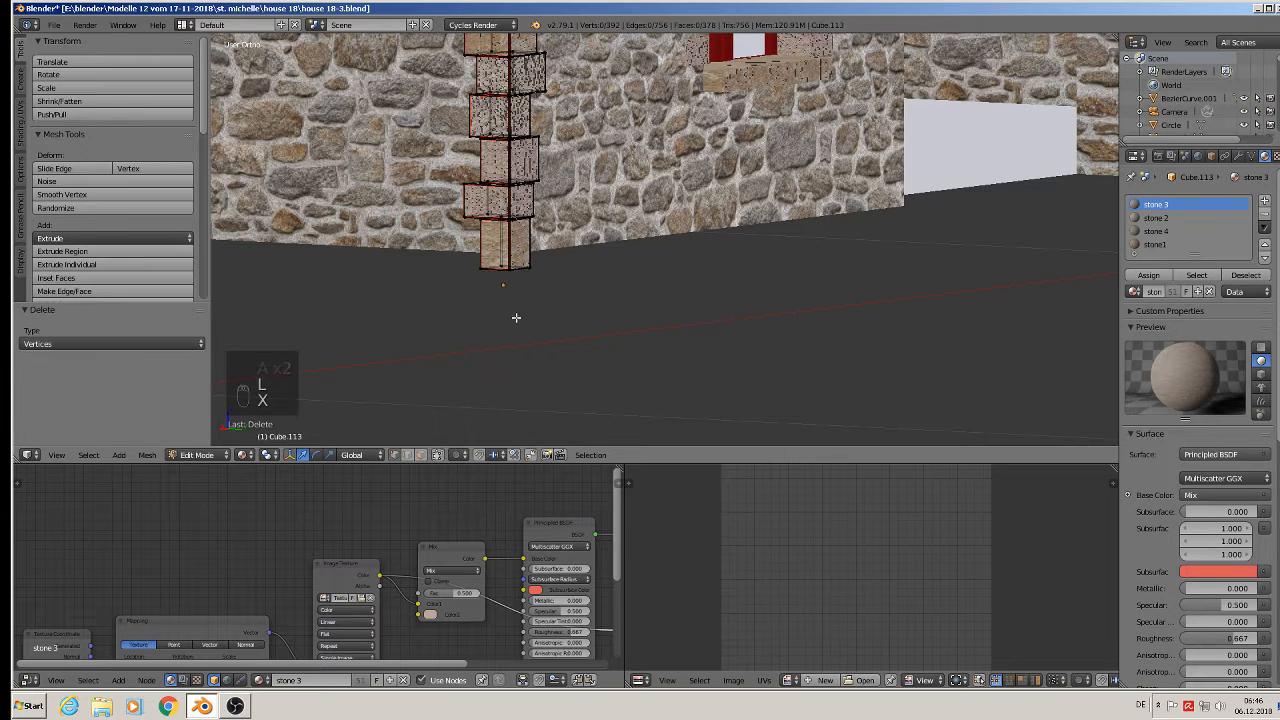
- Raise the bottom of the remaining lowest stone to the wall's base and leave mesh editing
key("l")
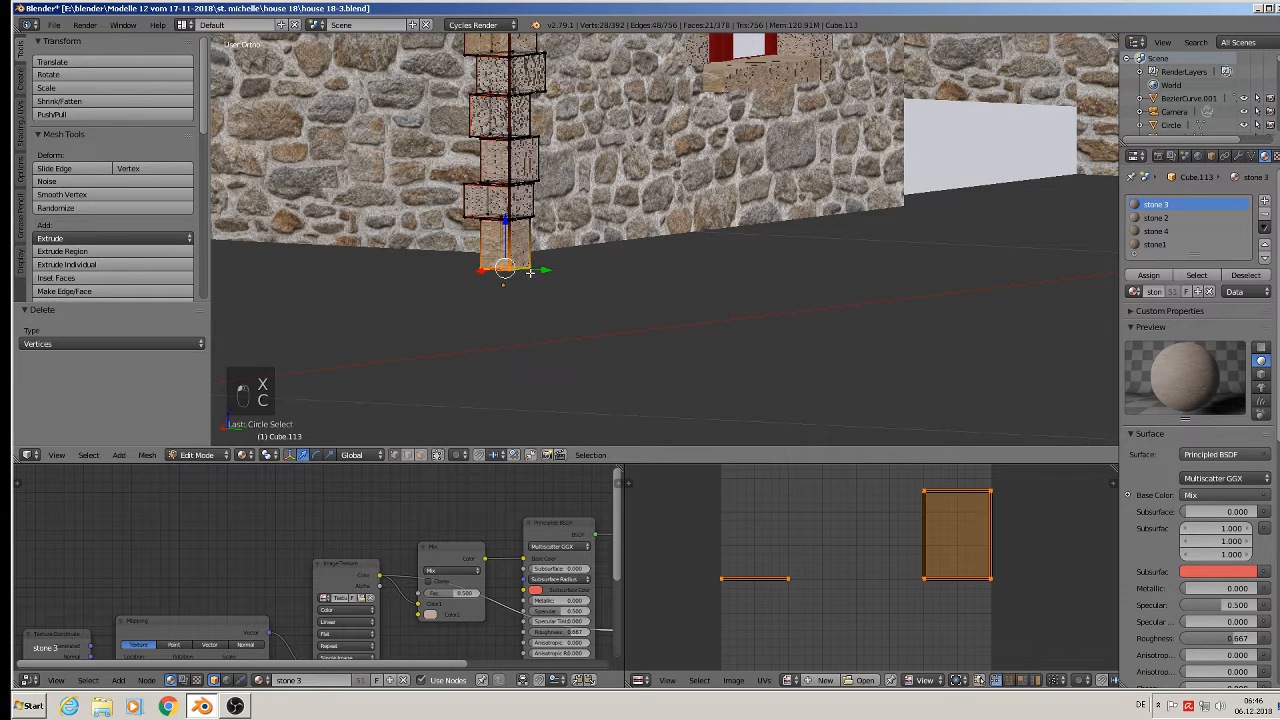
left_click_drag(505, 220, 503, 208)
middle_click_drag(522, 268, 411, 261)
key("Tab")
scroll(433, 271, "down", 4)
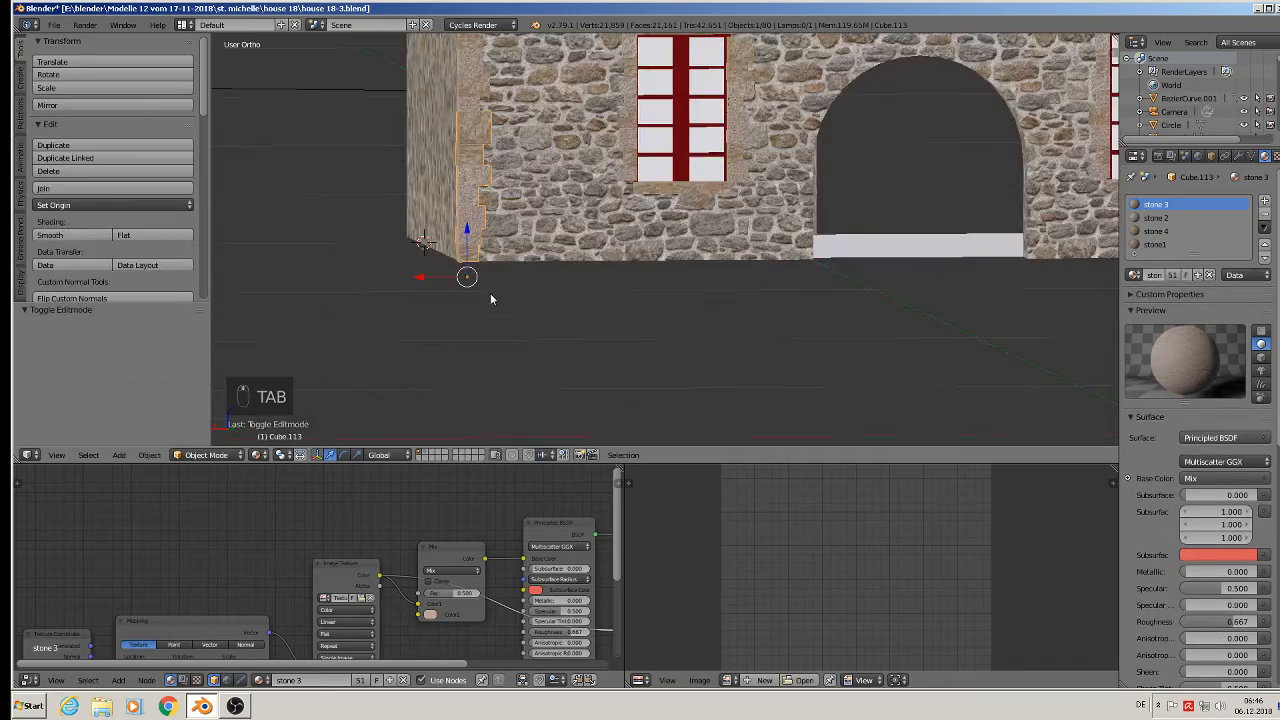
scroll(468, 378, "down", 5)
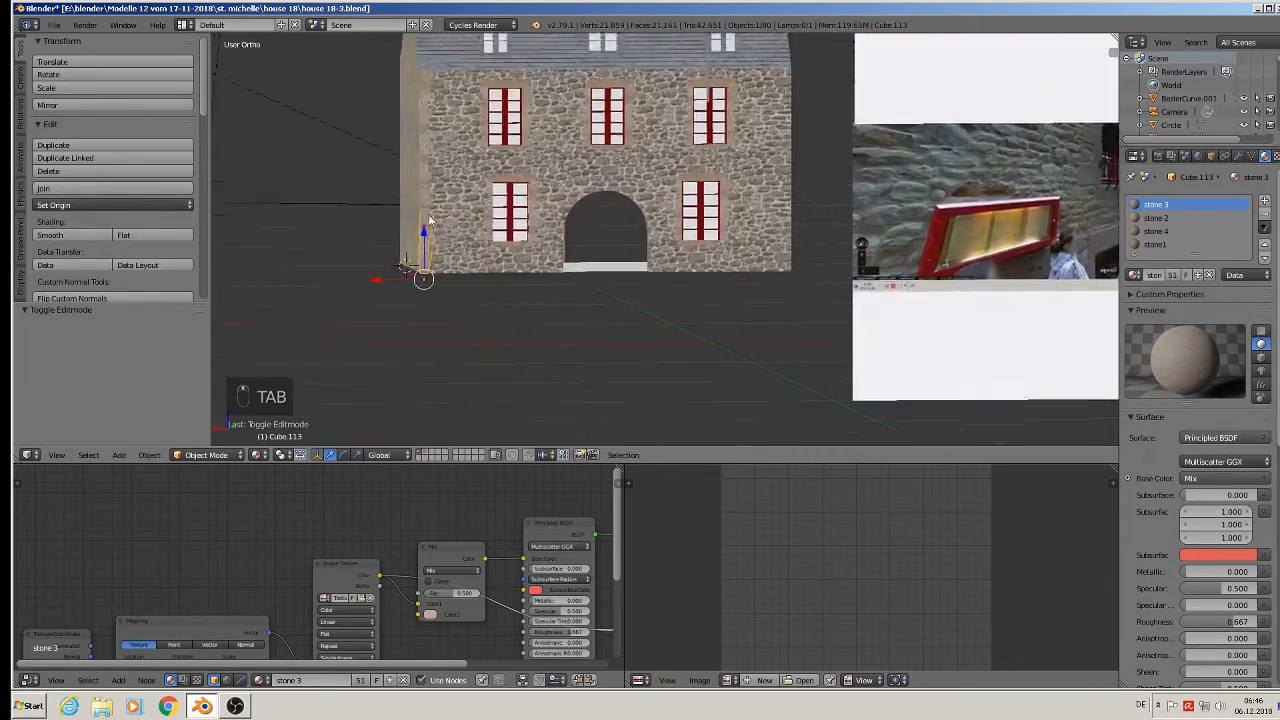
- Join the lower corner stones with the upper corner stones into one object
scroll(430, 220, "up", 3)
right_click(421, 215, "shift")
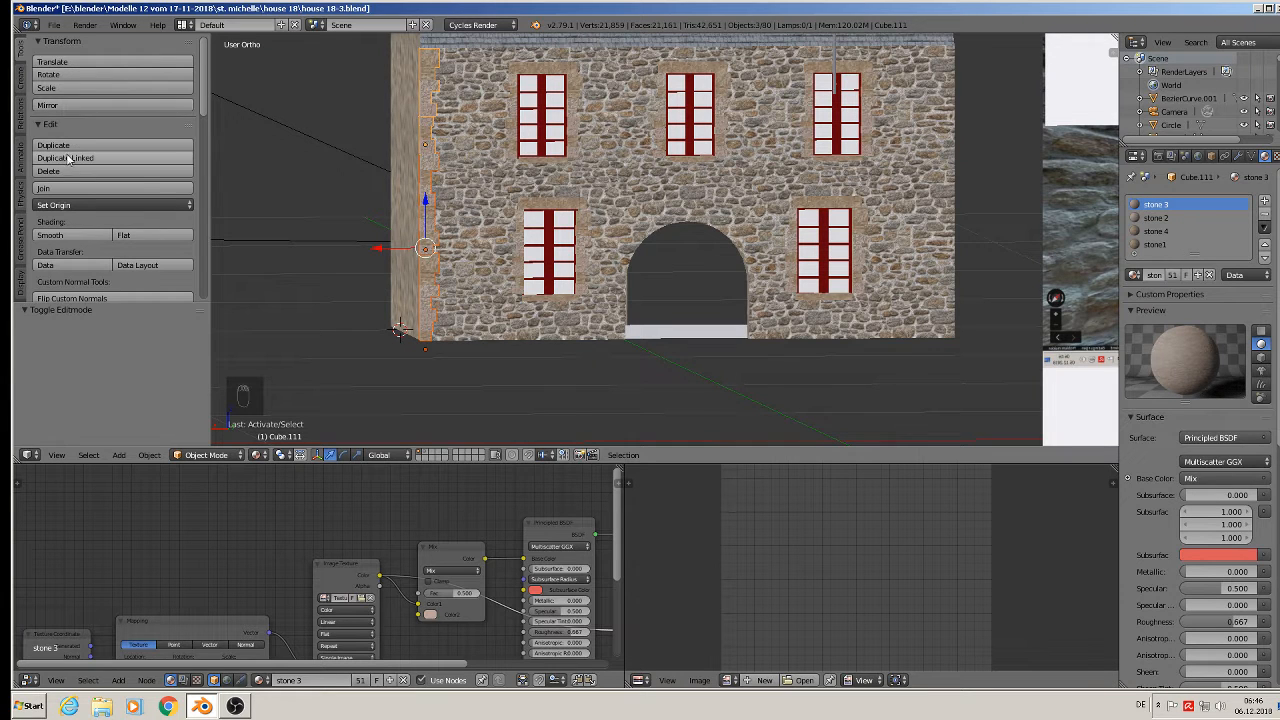
left_click(57, 189)
scroll(470, 260, "down", 2)
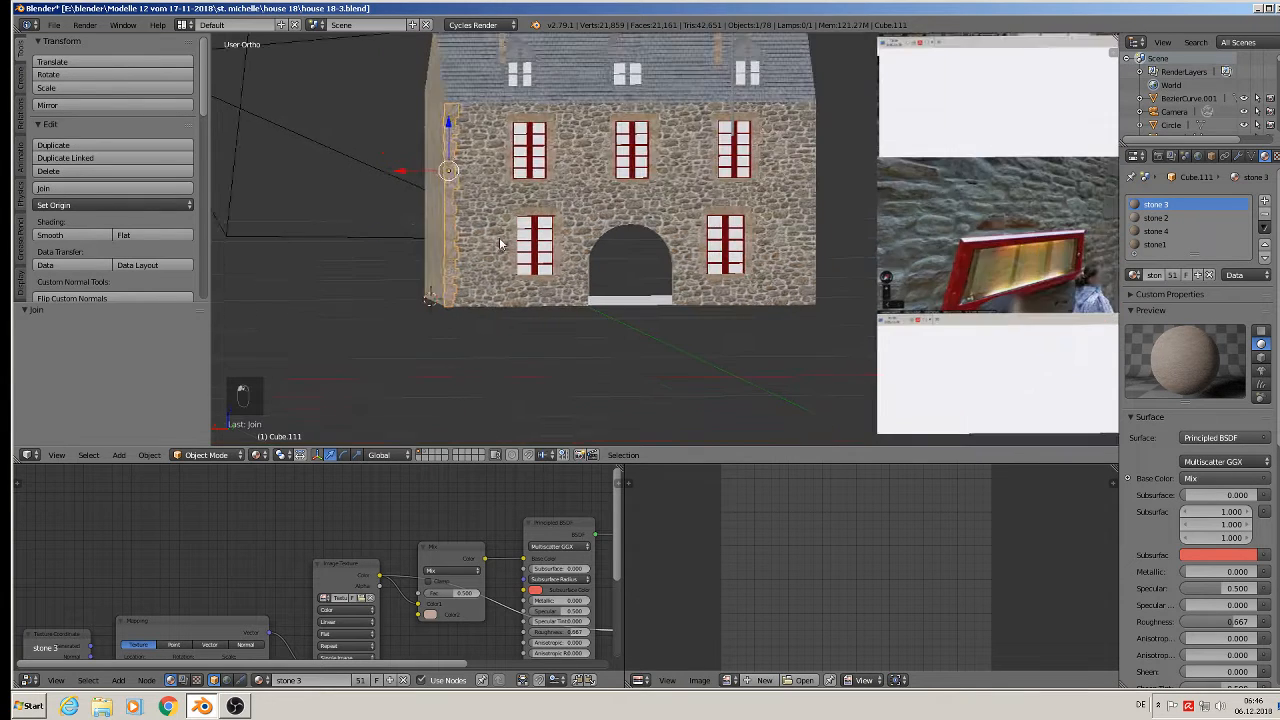
- Duplicate the joined corner stones and move the copy about -0.929 along X to the facade's opposite corner
middle_click_drag(450, 289, 447, 292)
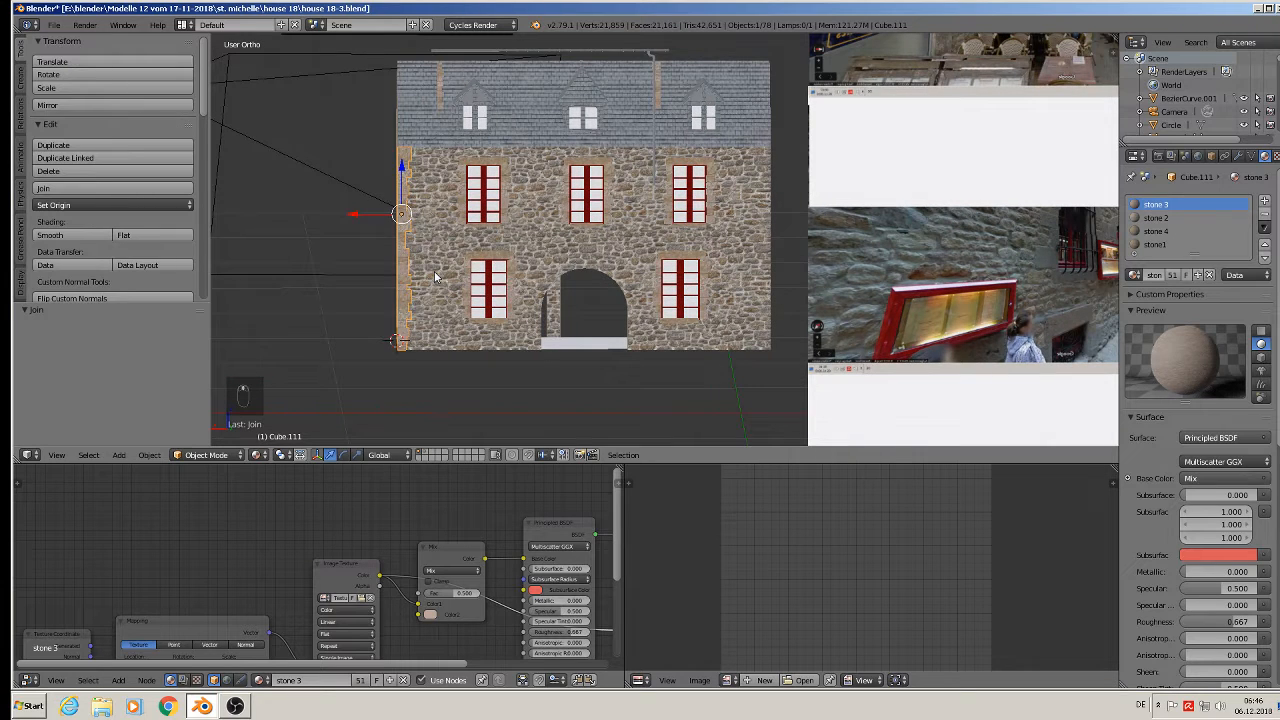
key("shift+d")
left_click_drag(361, 219, 729, 219)
- Rotate the copied corner stones 90° about Z and shift them about 0.011 along X to fit the corner
middle_click_drag(729, 219, 762, 378)
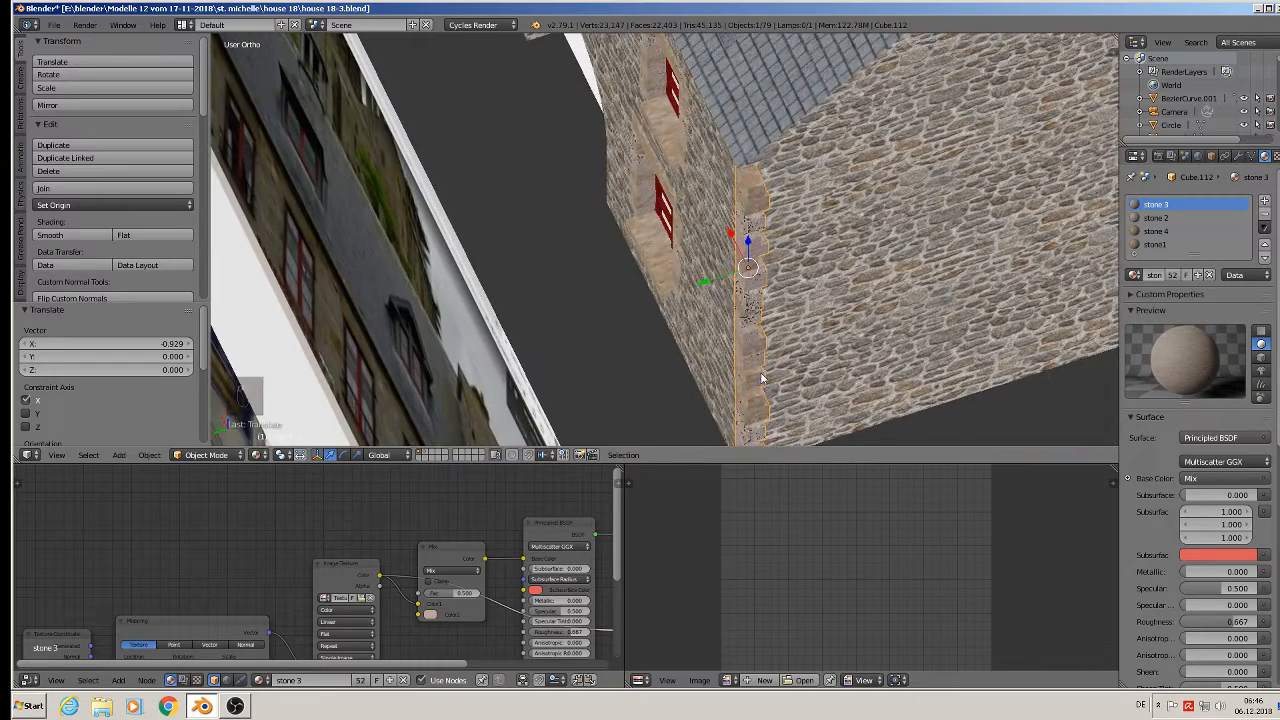
type("rz90")
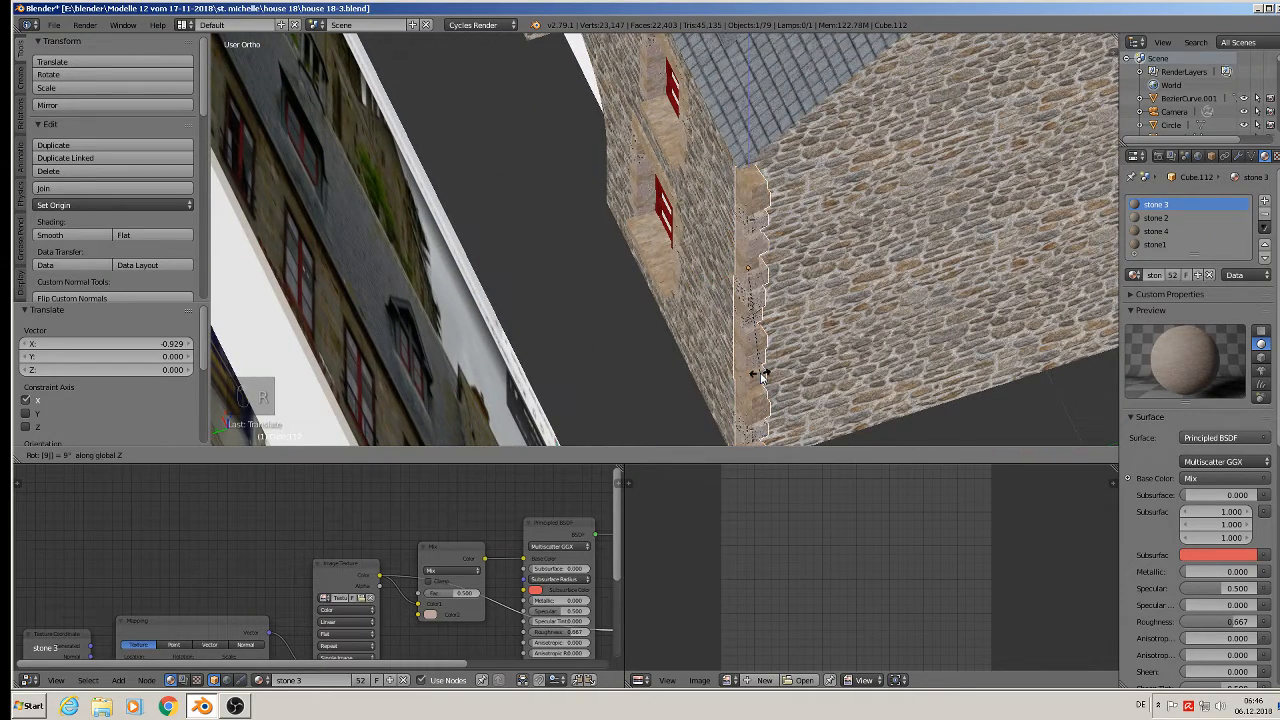
key("Return")
middle_click_drag(760, 376, 768, 320)
key("g")
key("x")
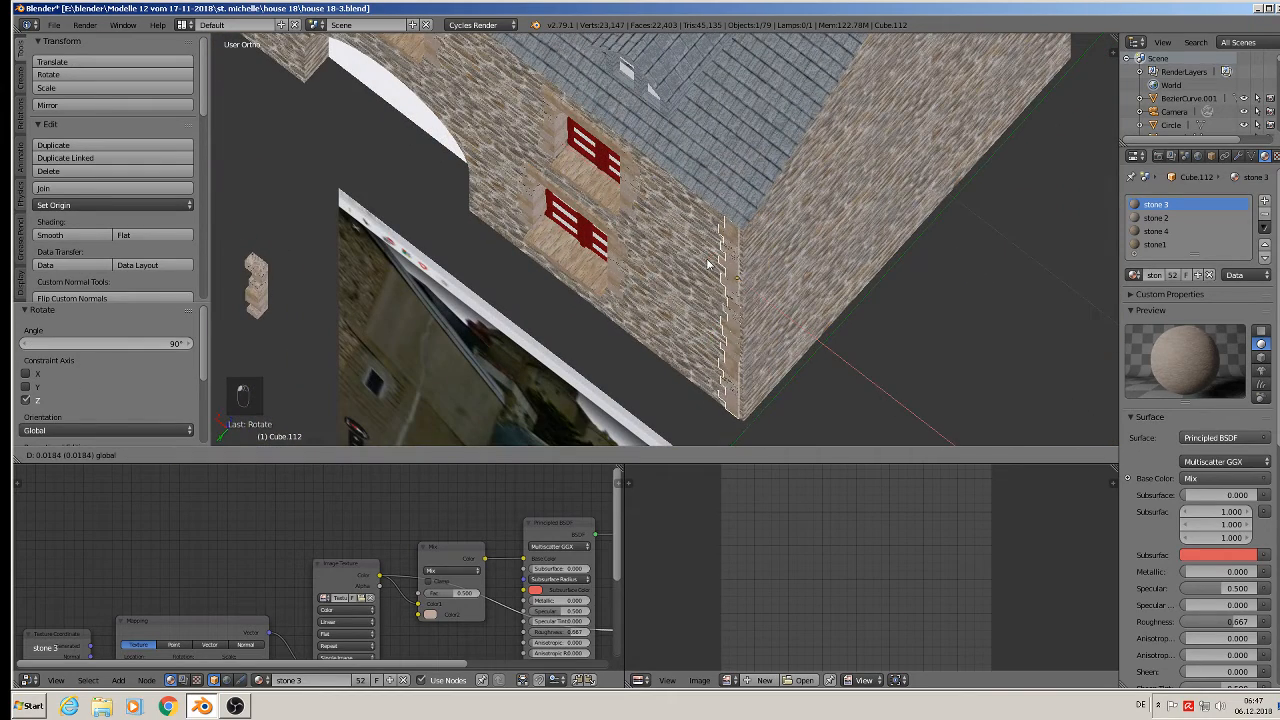
left_click(716, 266)
key("g")
key("y")
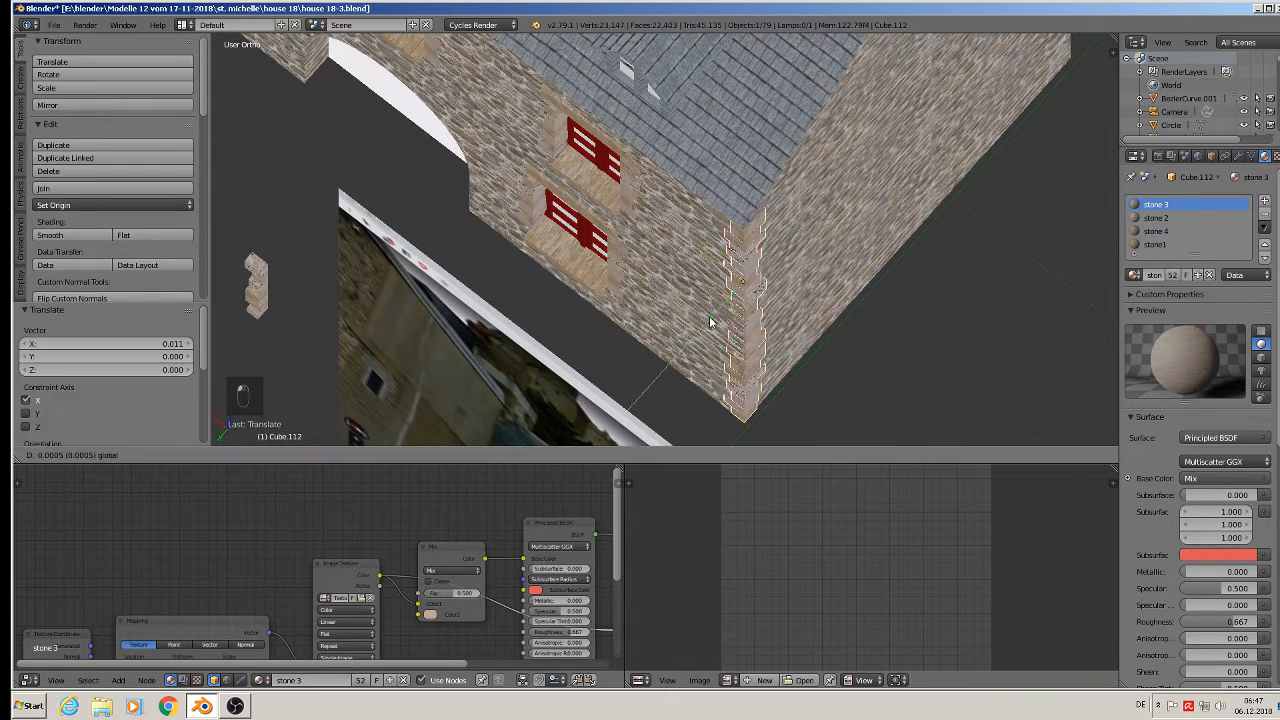
left_click(706, 320)
- Duplicate the fitted corner stones about -0.548 along Y to the far corner of the gable wall
middle_click_drag(706, 320, 634, 312)
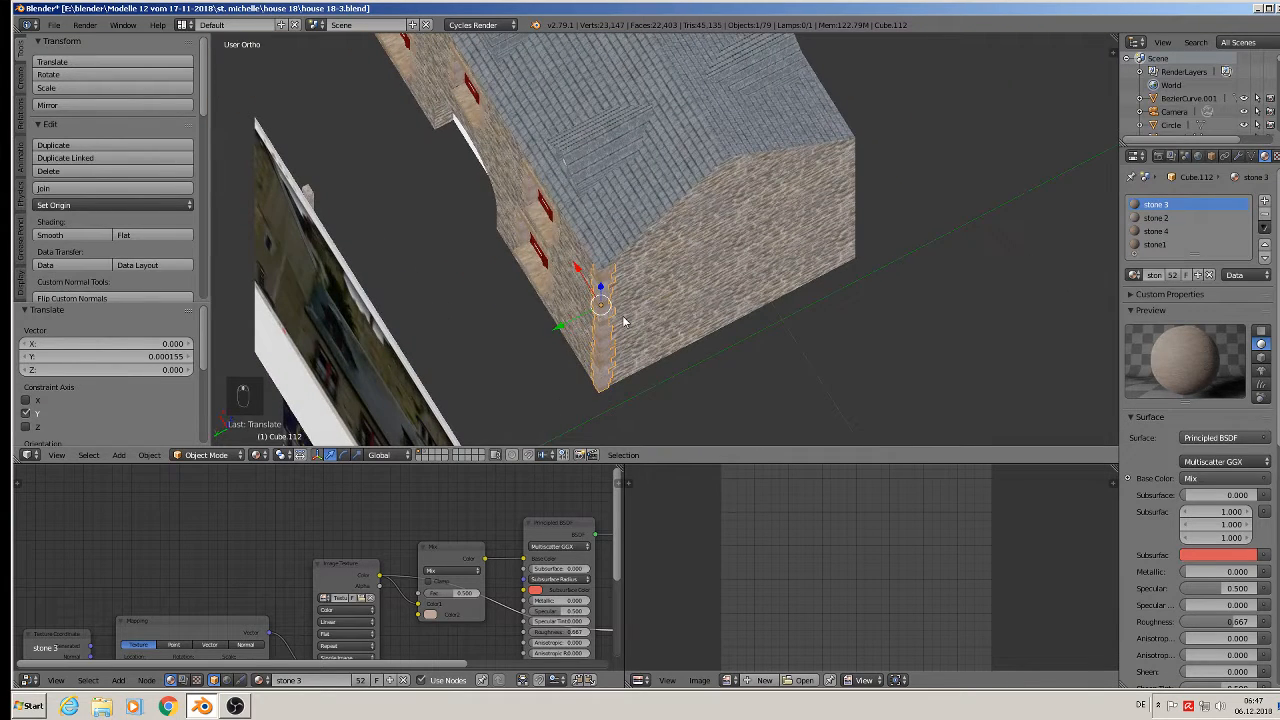
key("shift+d")
key("y")
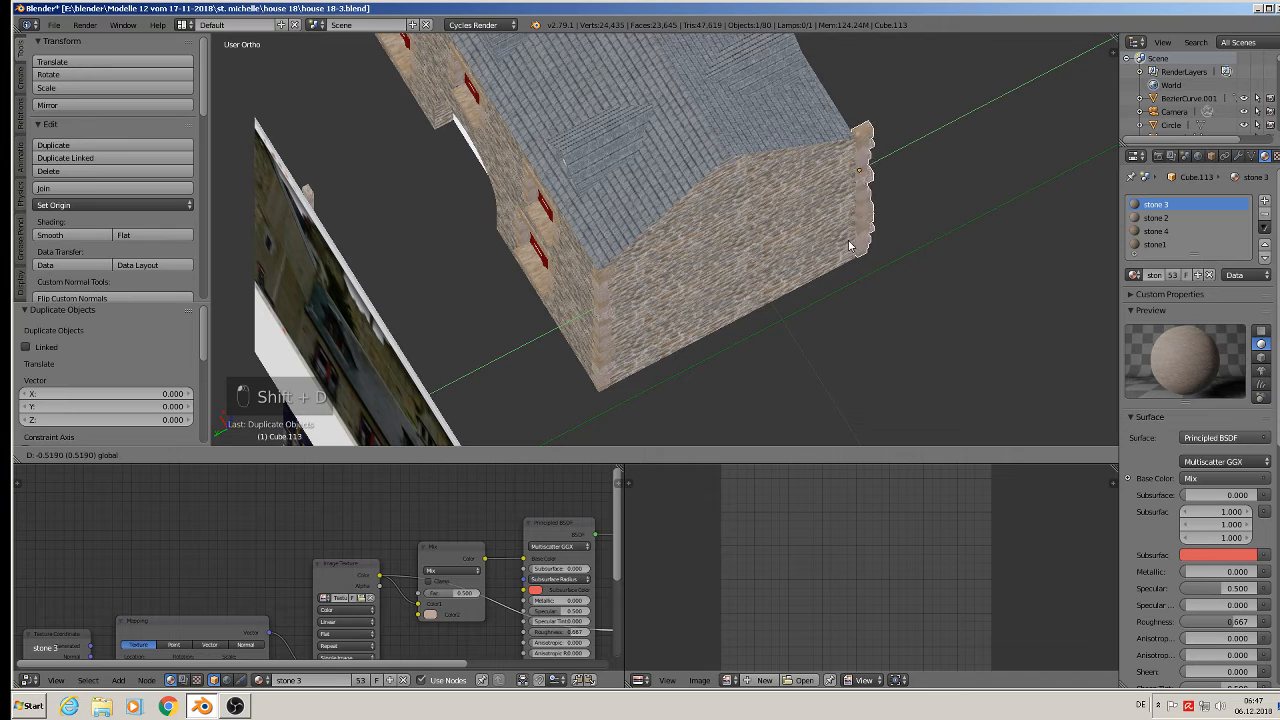
left_click(865, 238)
- Rotate the third set of corner stones 90° about Z and move it flush onto its wall corner
middle_click_drag(865, 238, 838, 285)
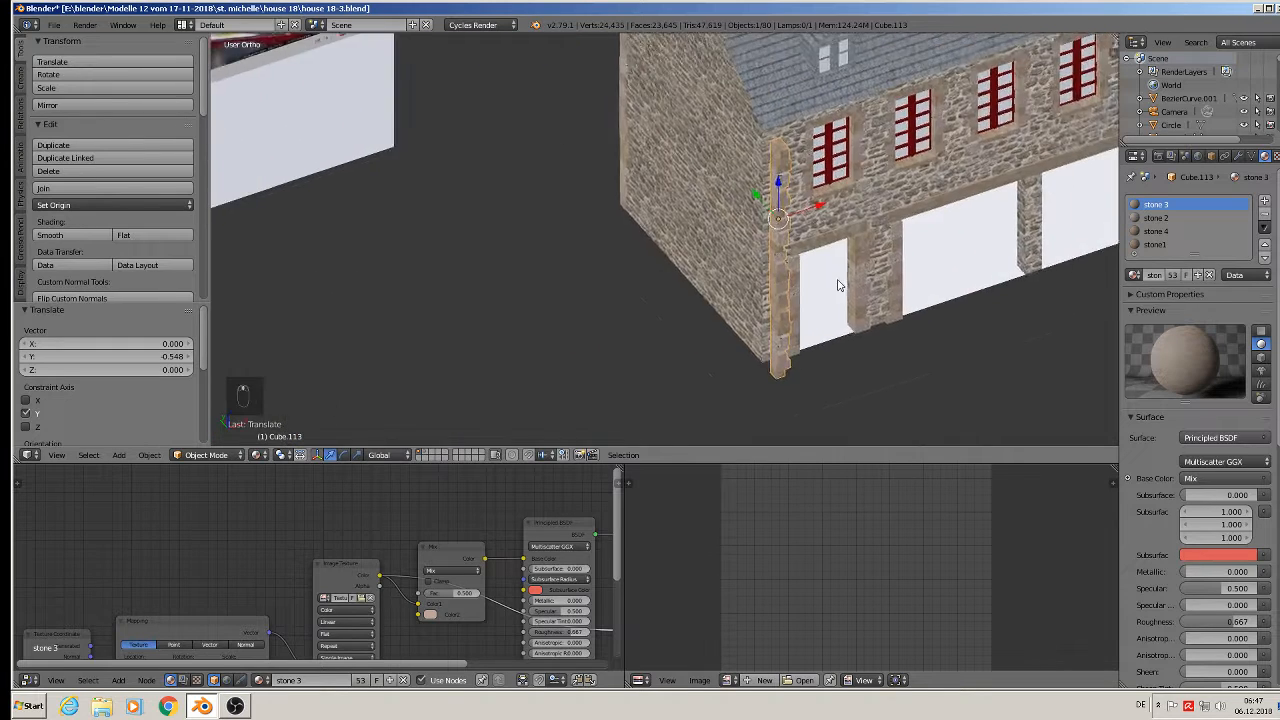
scroll(838, 285, "up", 2)
type("r")
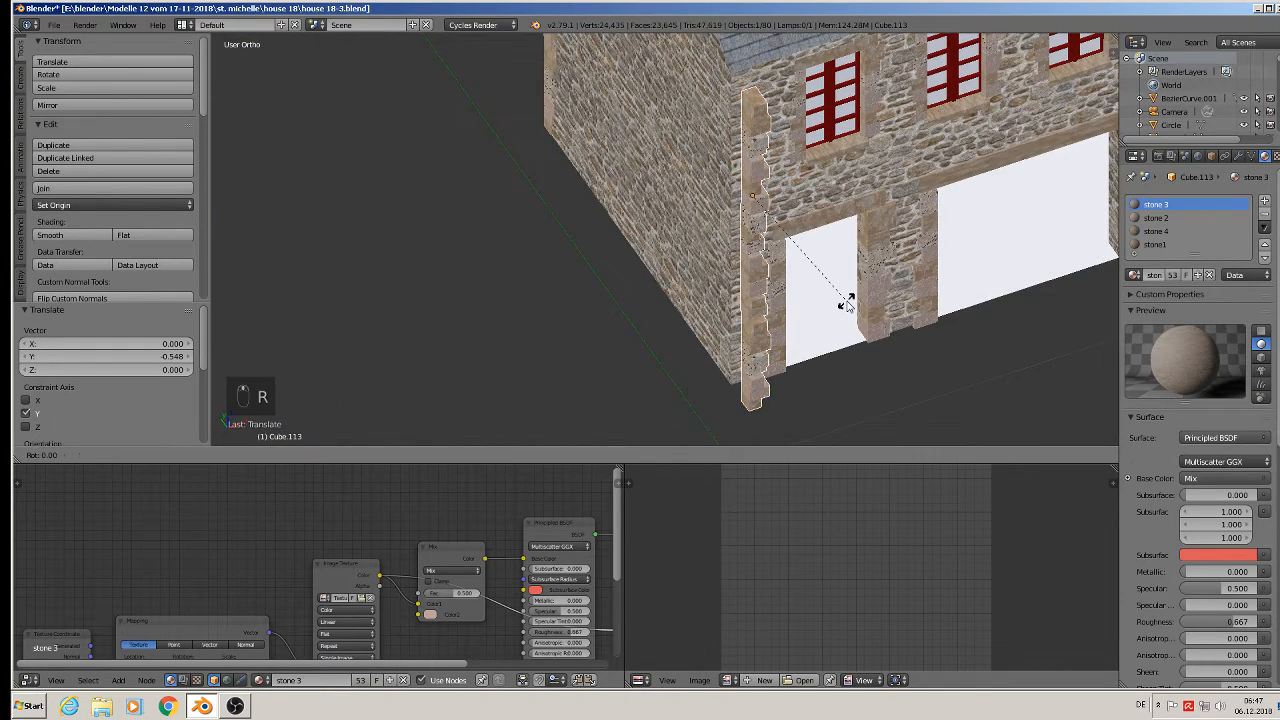
type("90")
key("Return")
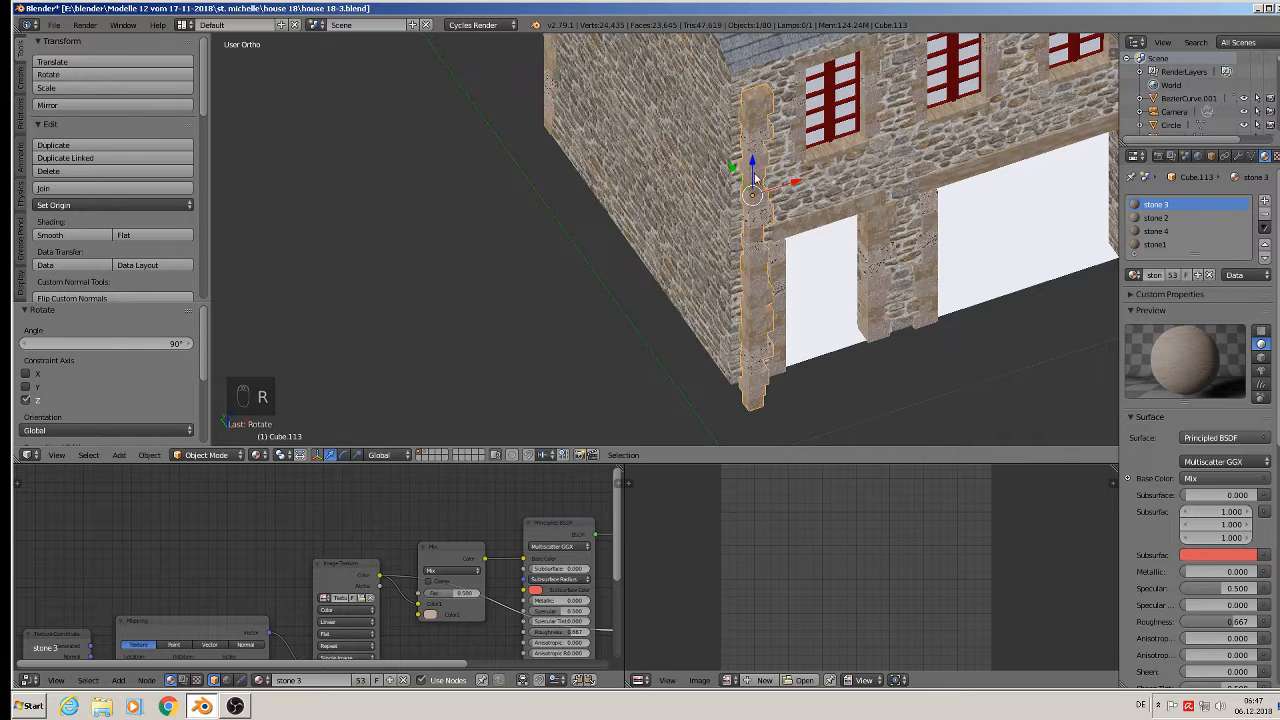
left_click_drag(745, 178, 729, 162)
left_click_drag(719, 148, 730, 149)
- Duplicate the third set of corner stones about 0.940 along X to the last house corner
scroll(805, 196, "down", 2)
middle_click_drag(822, 204, 660, 304)
key("shift+d")
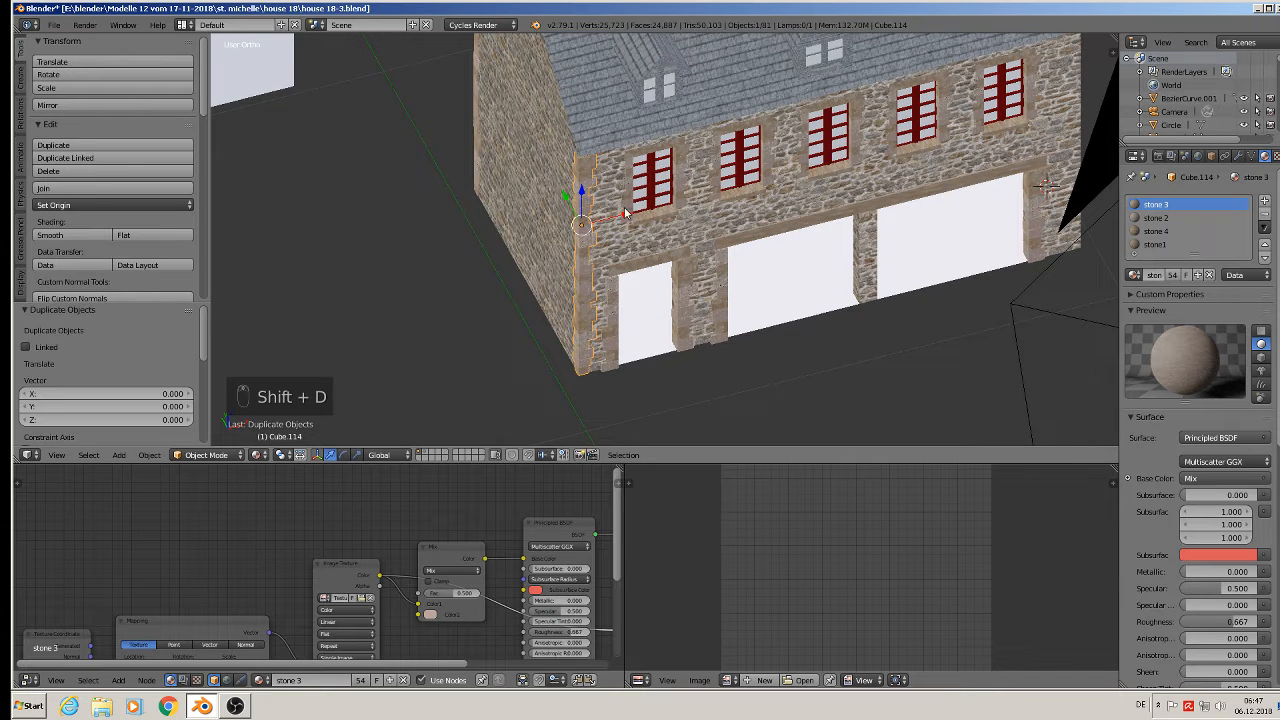
key("x")
left_click(233, 101)
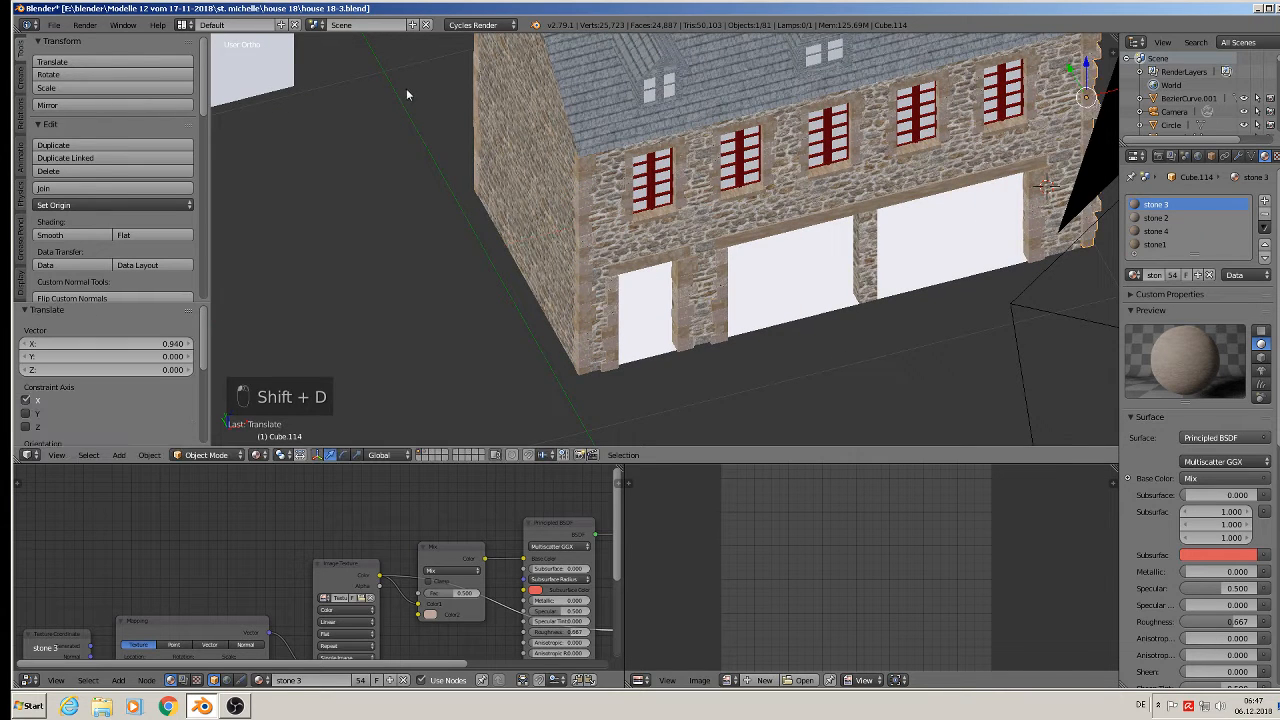
- Rotate the last set of corner stones 90° about Z and move it about -0.022 along X to fit
middle_click_drag(406, 94, 878, 224)
key("r")
key("z")
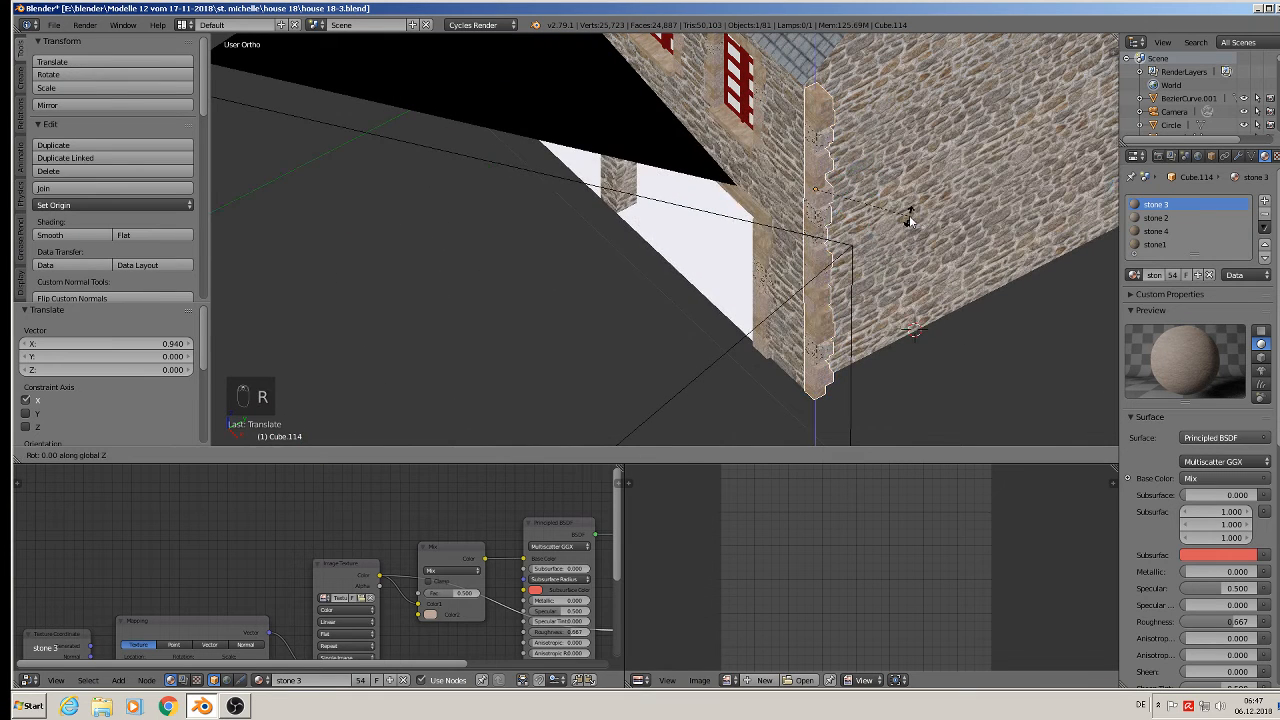
key("9")
key("0")
key("Return")
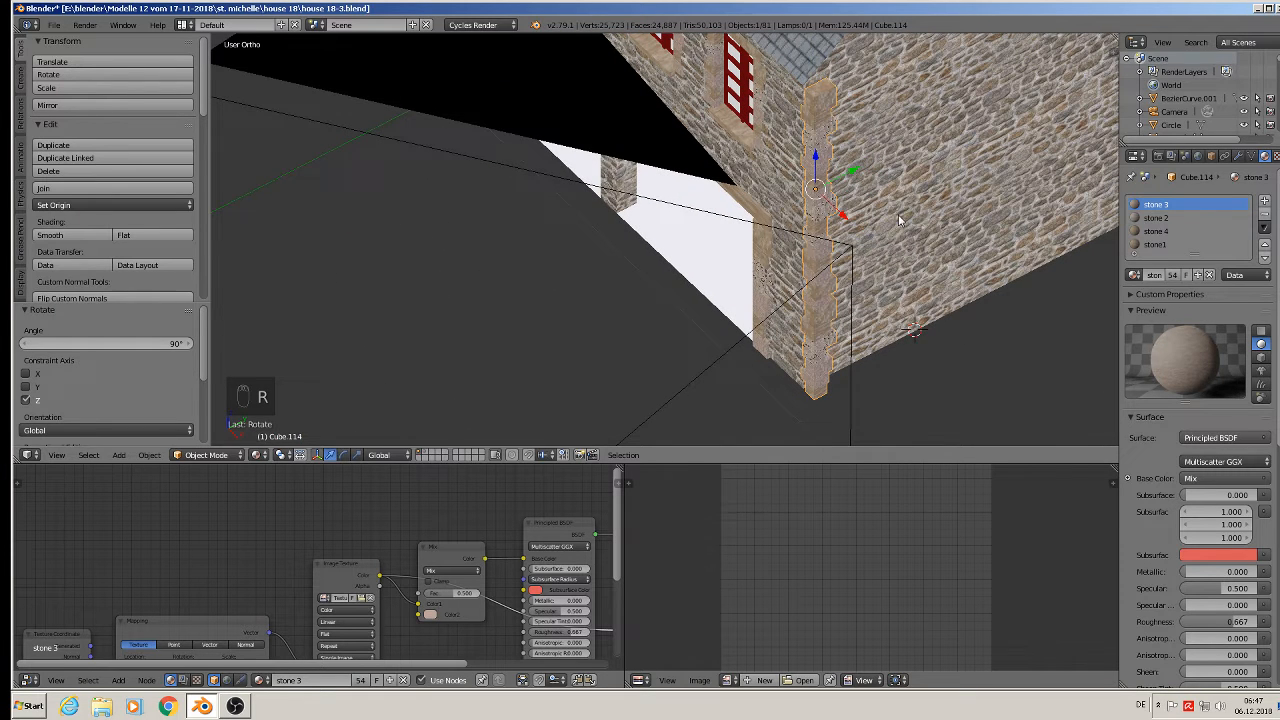
key("g")
key("x")
left_click(824, 203)
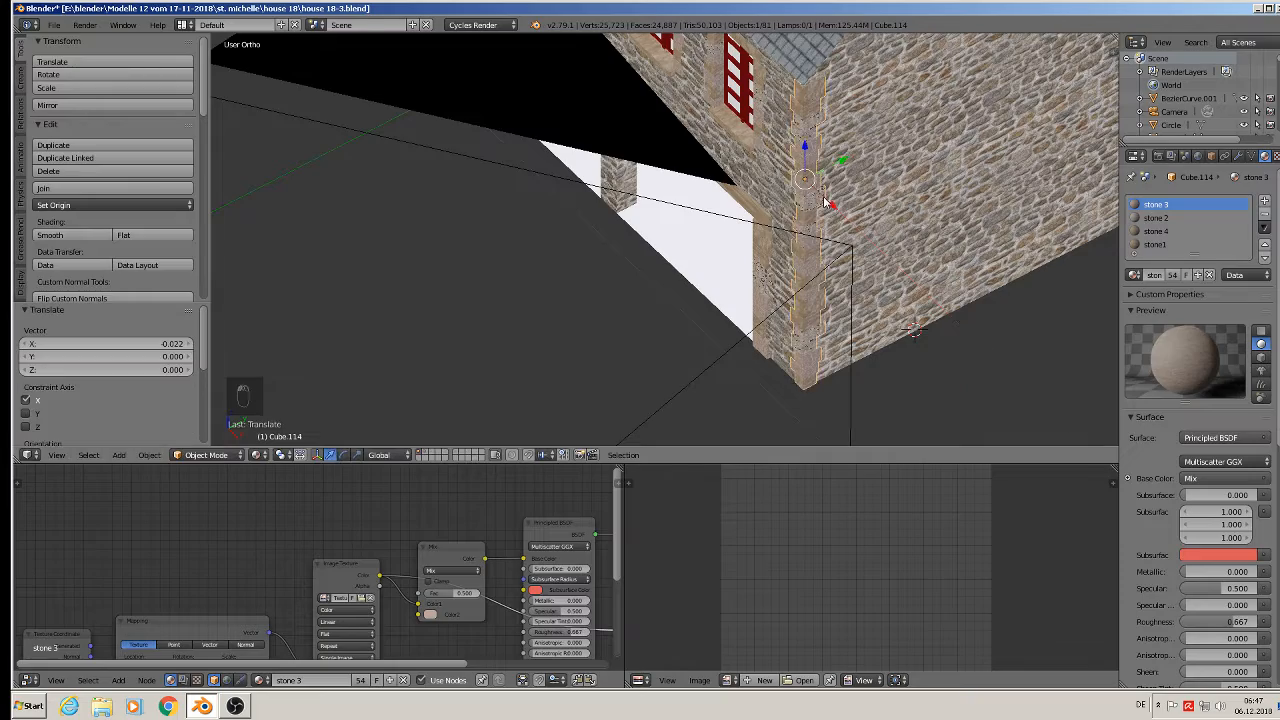
- Move the two leftover stone pieces, one beside the house and one at the eaves, to layer 2
middle_click_drag(824, 203, 477, 198)
key("a")
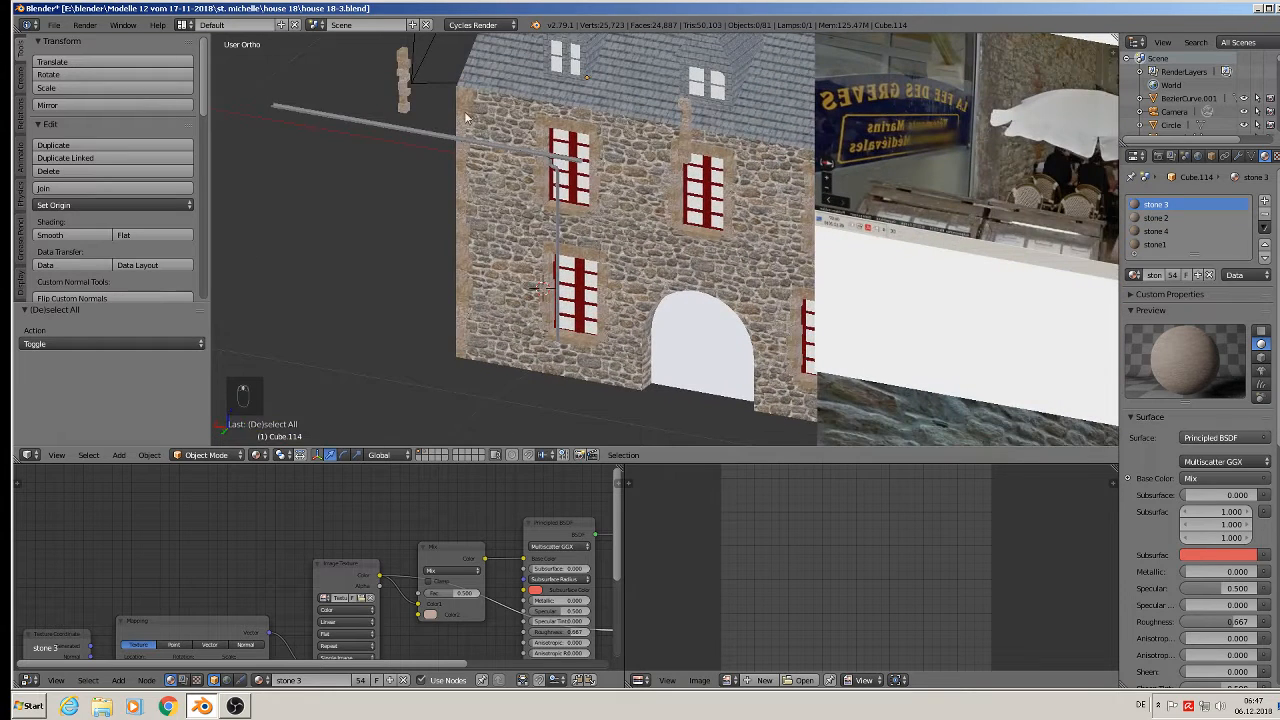
right_click(400, 88)
right_click(689, 133, "shift")
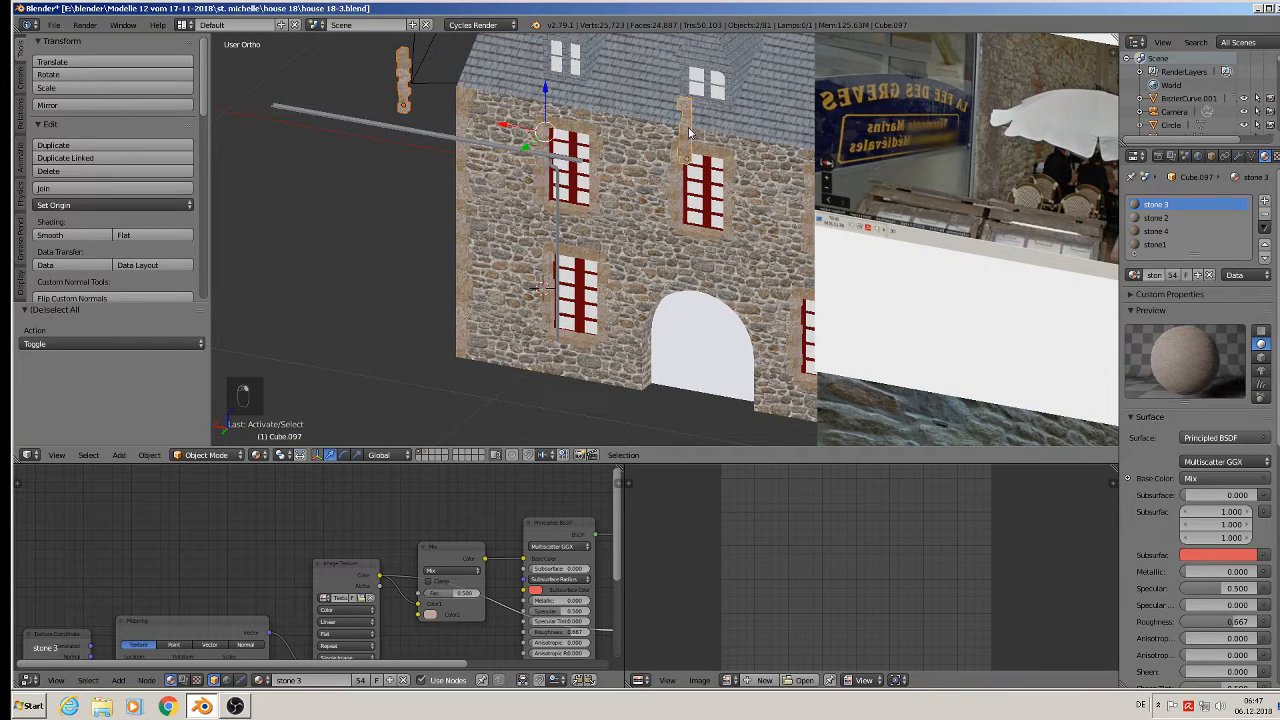
key("m")
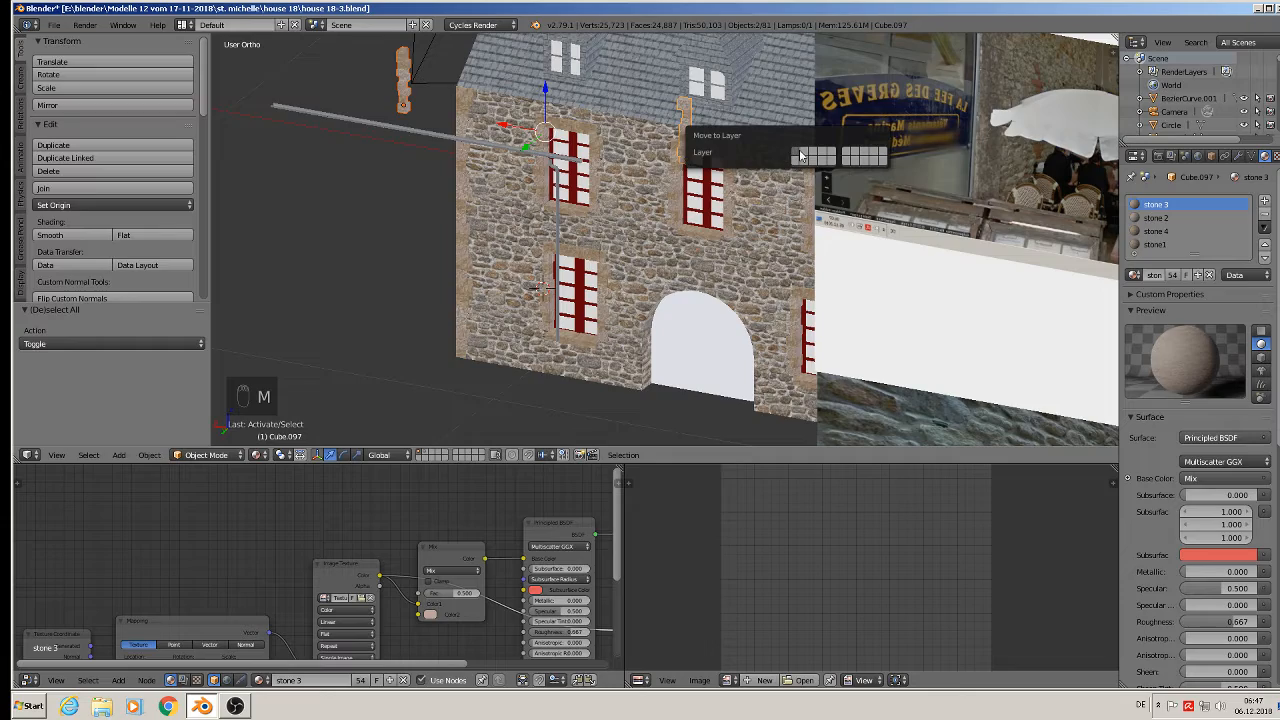
left_click(804, 153)
- Duplicate both parts of the horizontal metal gutter and move the copy about -0.570 along Y
scroll(370, 212, "down", 3)
middle_click_drag(370, 189, 493, 222)
scroll(650, 390, "up", 8)
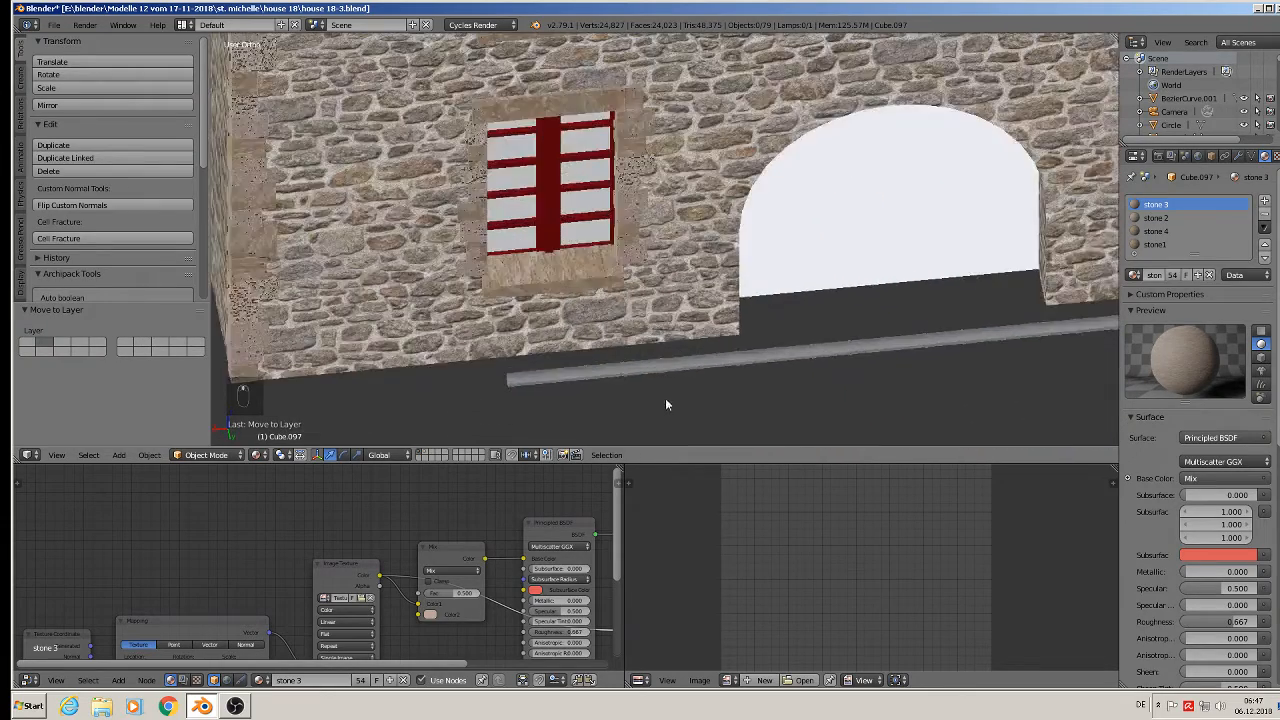
right_click(616, 377)
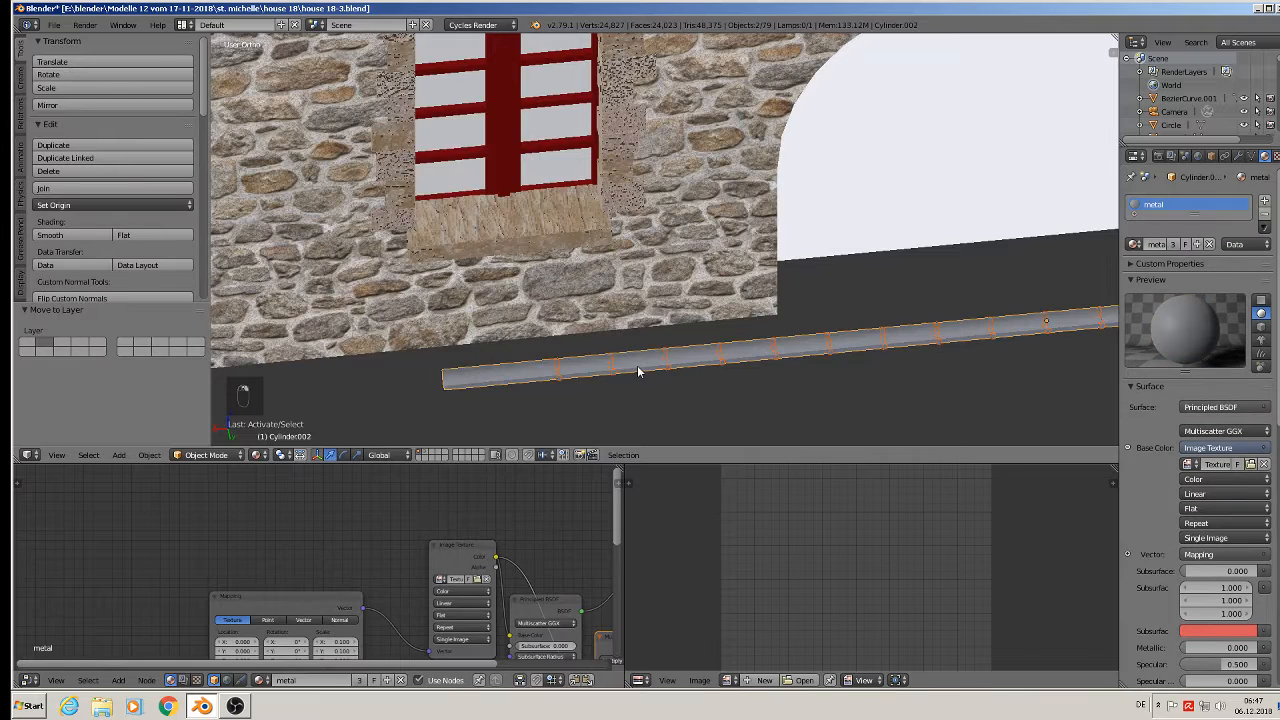
scroll(640, 371, "down", 5)
left_click_drag(824, 376, 820, 377)
key("shift+d")
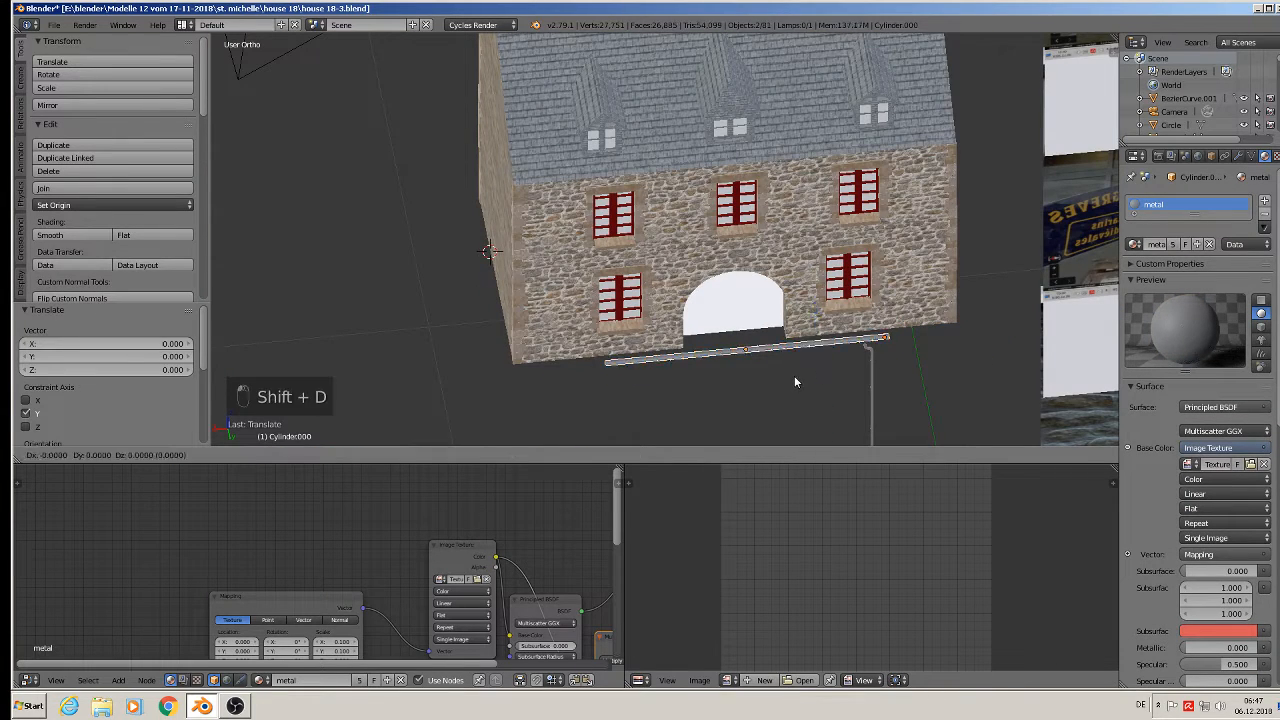
key("y")
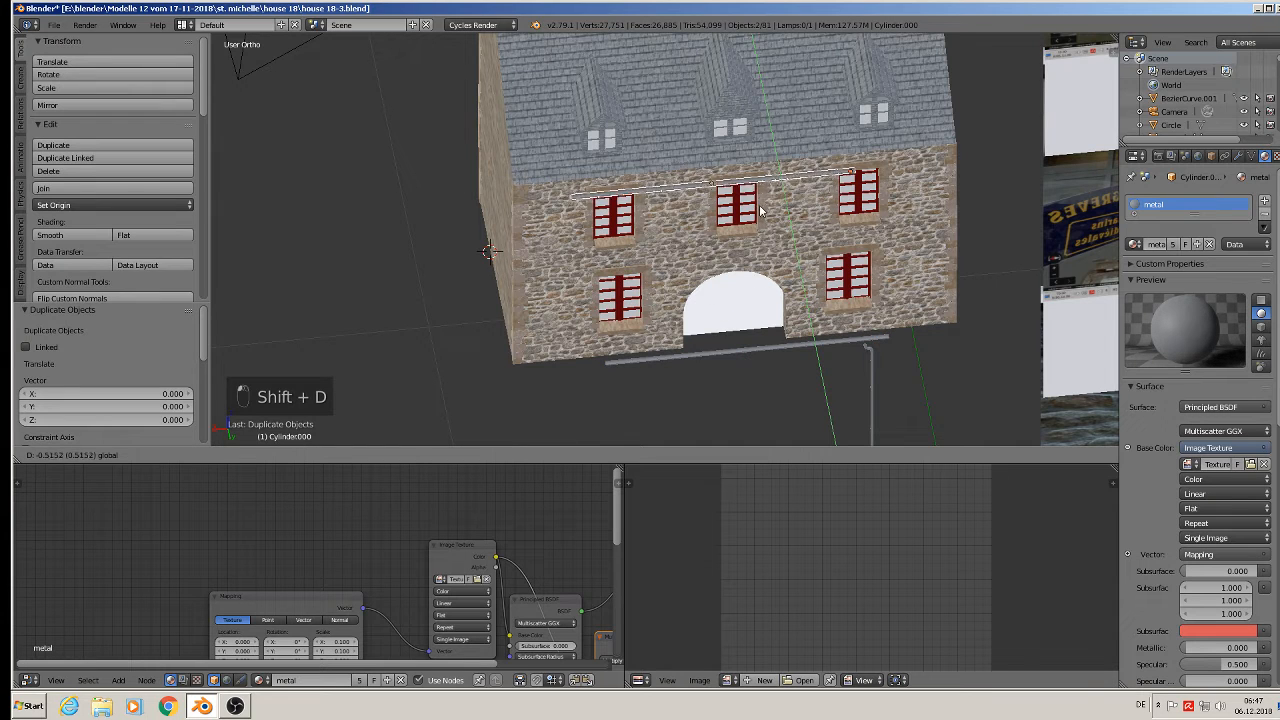
left_click(750, 195)
- Lower the copied gutter about 0.300 along Z to the roof's eaves in the front view
key("KP_1")
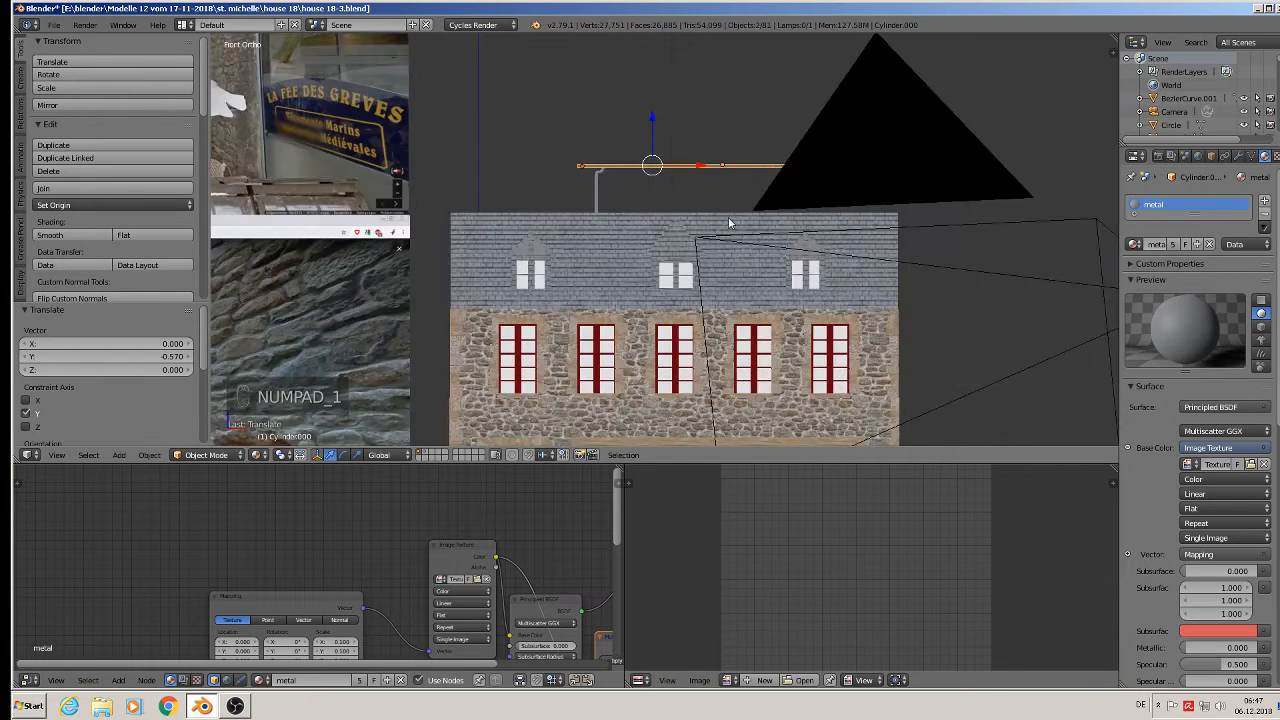
scroll(700, 185, "up", 2)
key("g")
key("z")
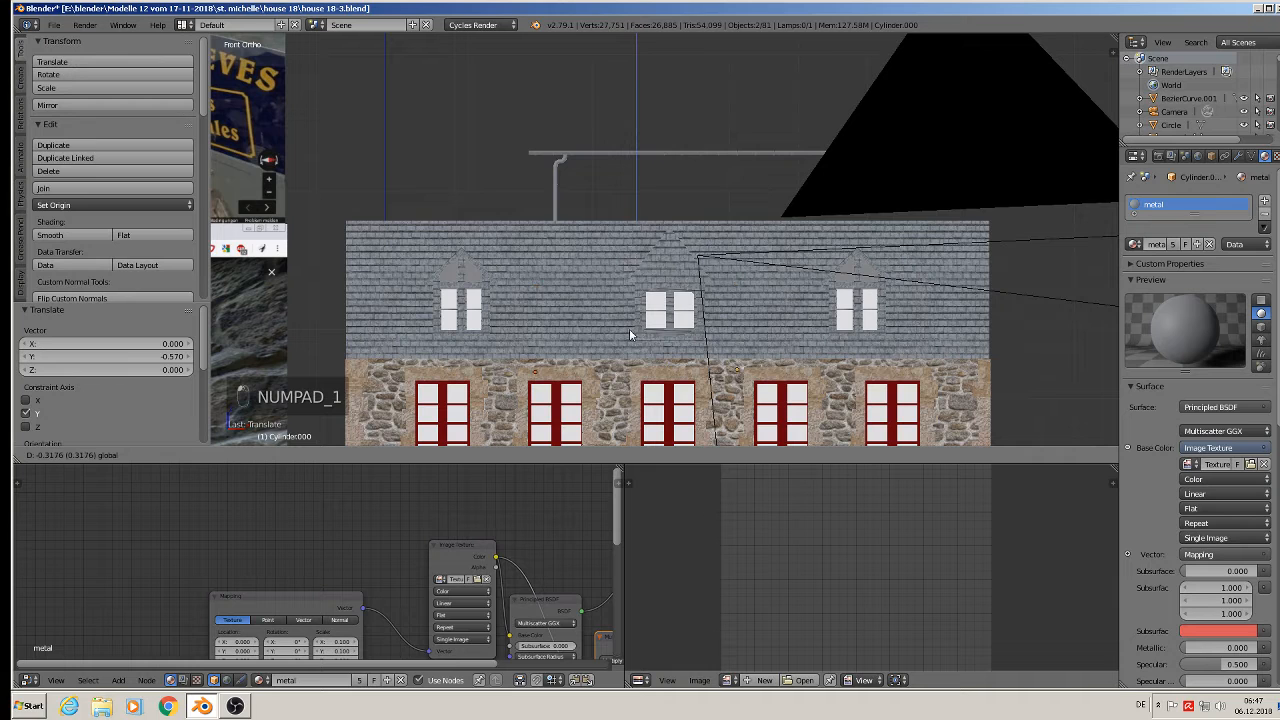
left_click(630, 324)
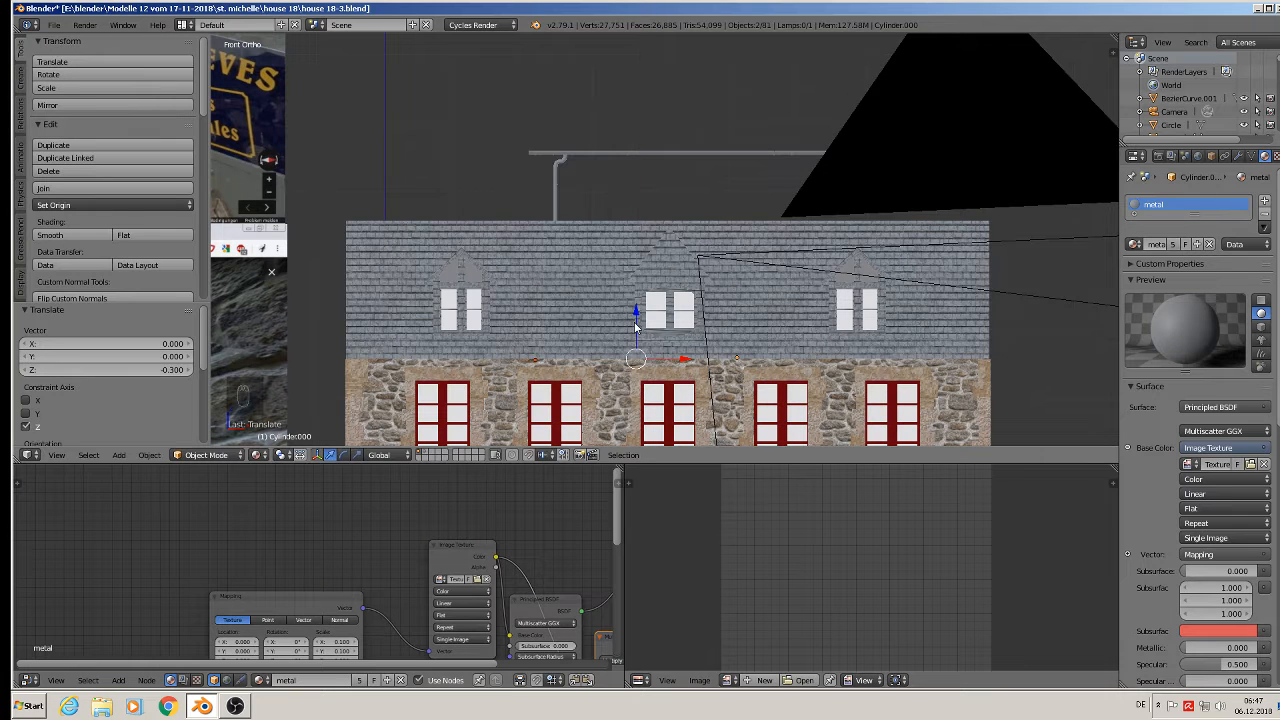
- Scale the copied gutter up uniformly by about 1.443 in the back view
key("KP_1")
key("ctrl+KP_1")
scroll(748, 360, "down", 2)
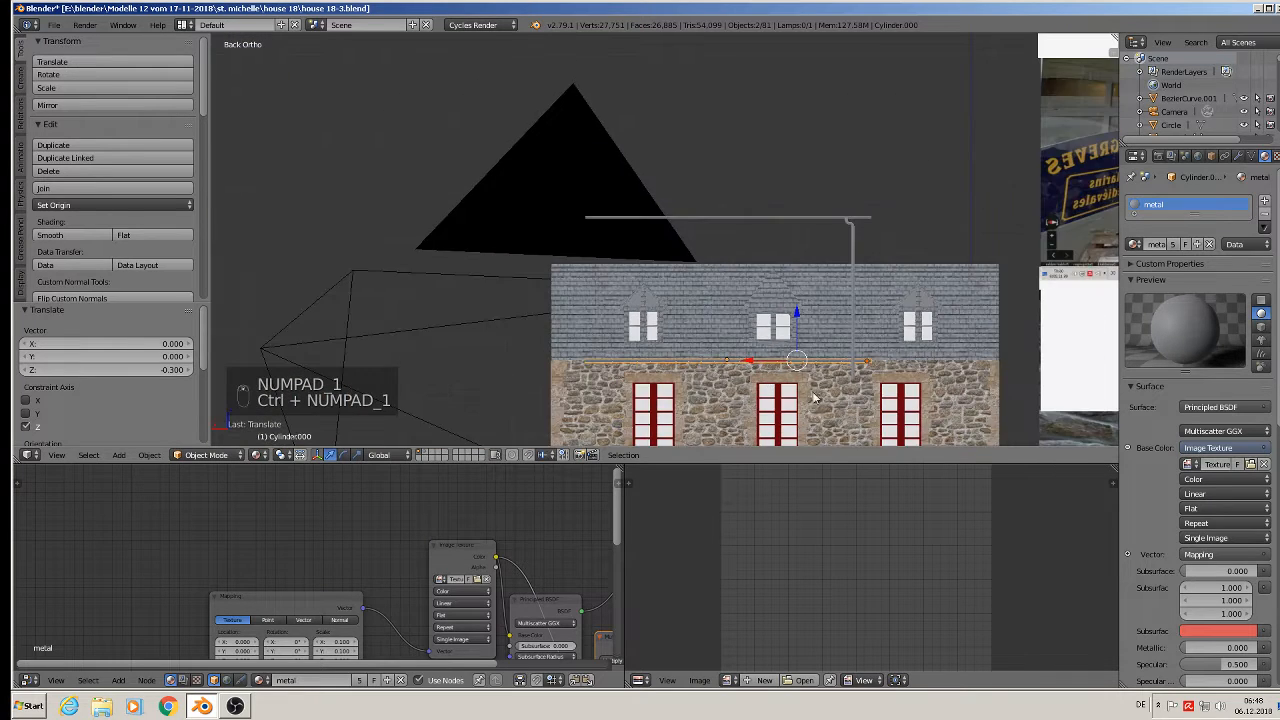
middle_click_drag(748, 360, 647, 225, "shift")
scroll(660, 232, "up", 1)
key("s")
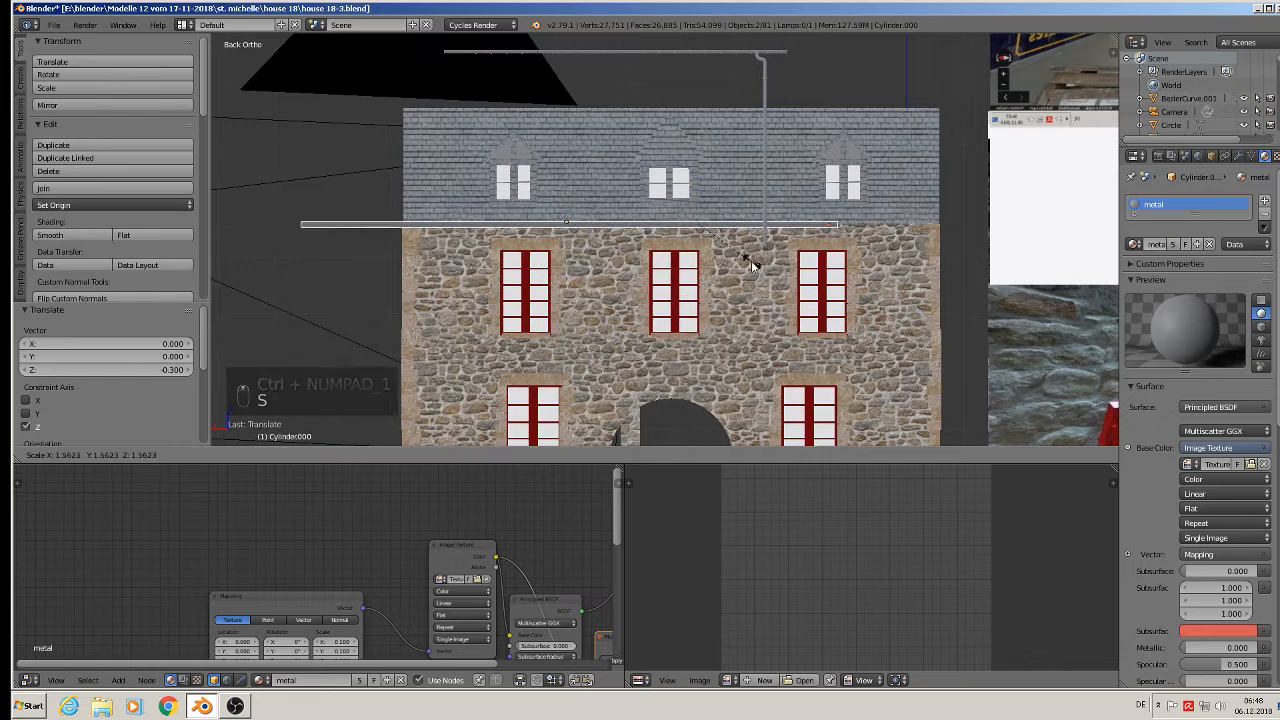
left_click(741, 259)
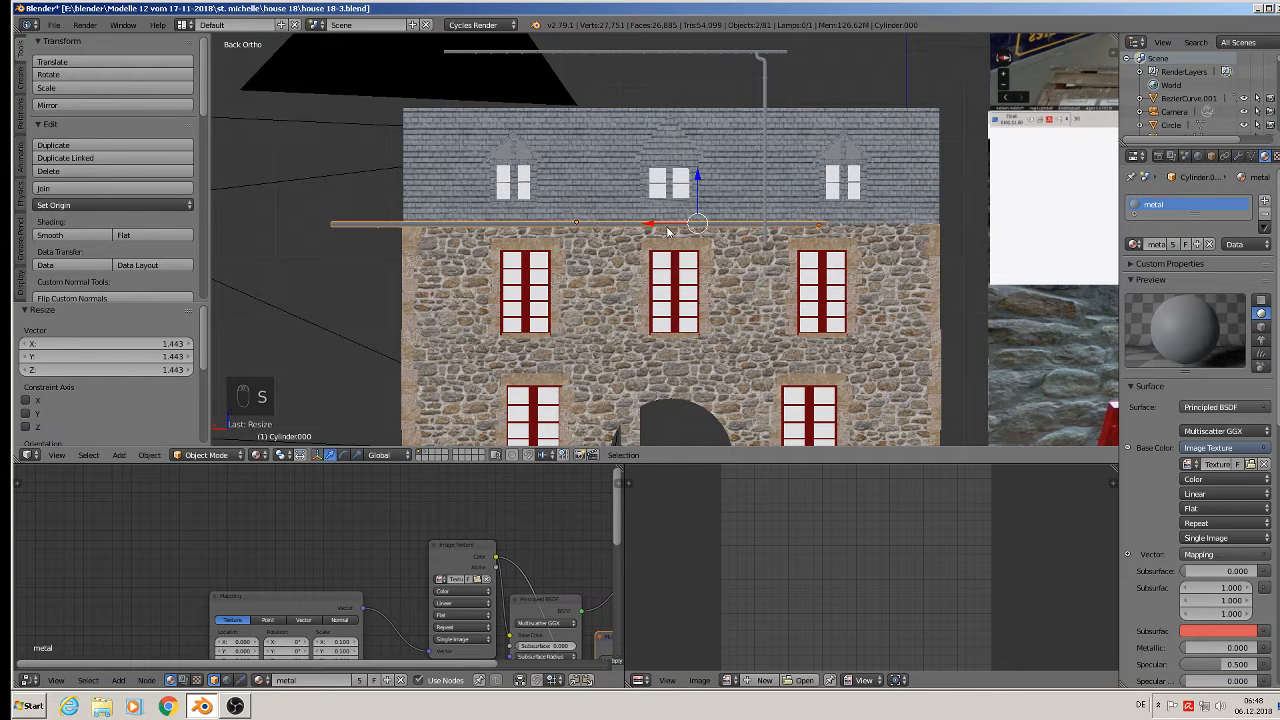
- Shift the copied gutter about -0.160 along X and scale it up uniformly by about 1.071 to span the back eaves
key("g")
key("x")
left_click(745, 240)
key("s")
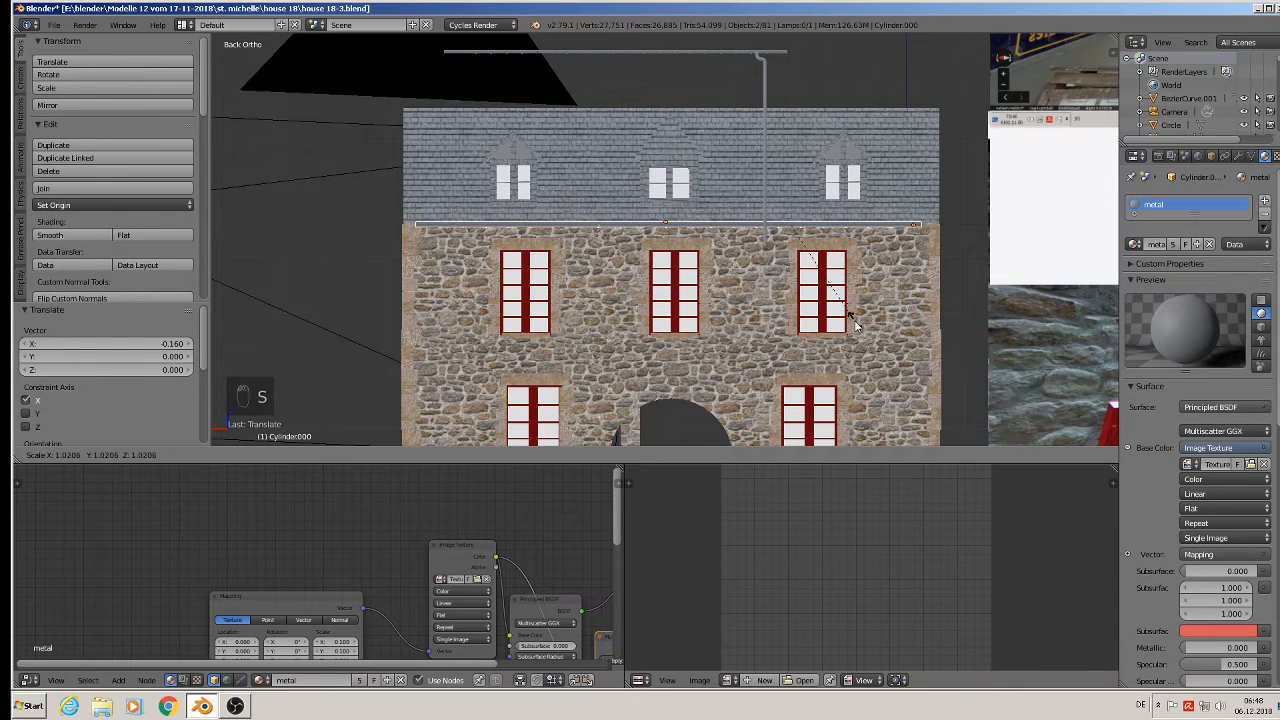
left_click(863, 328)
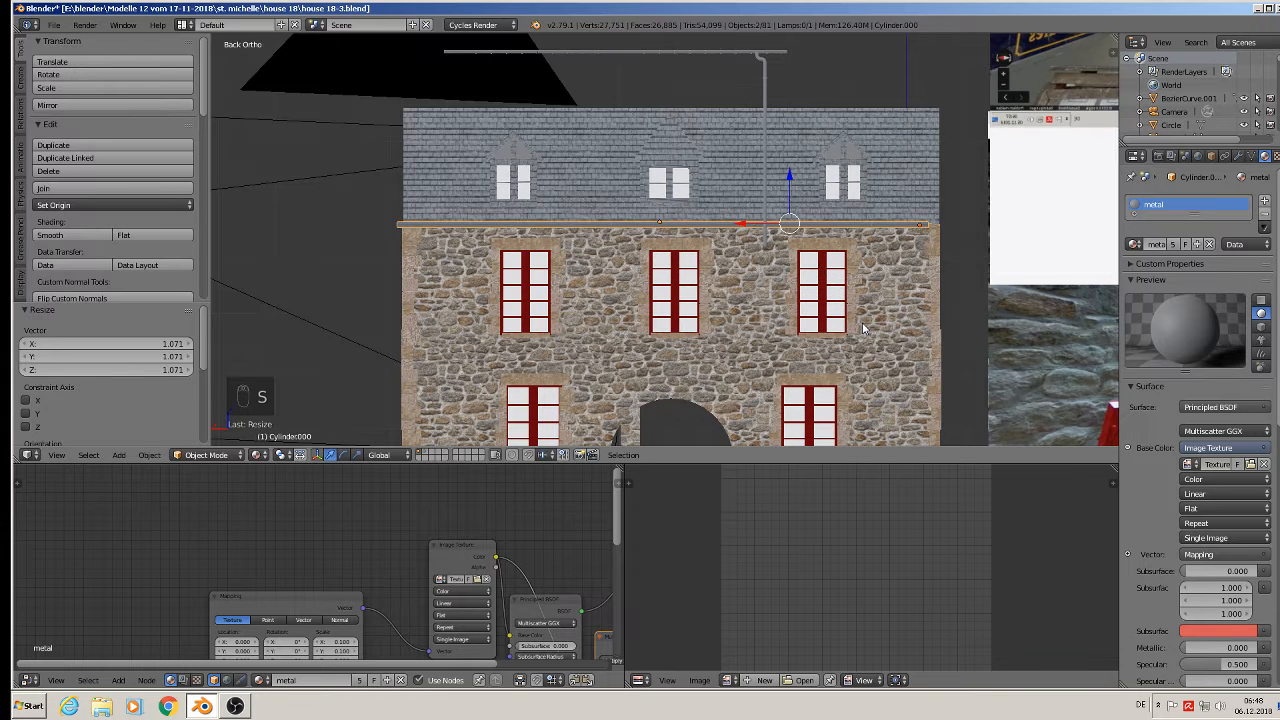
- Nudge the copied gutter about -0.013 along X and move it about -0.307 along Y against the back eaves
left_click_drag(741, 226, 761, 232)
middle_click_drag(761, 232, 862, 298)
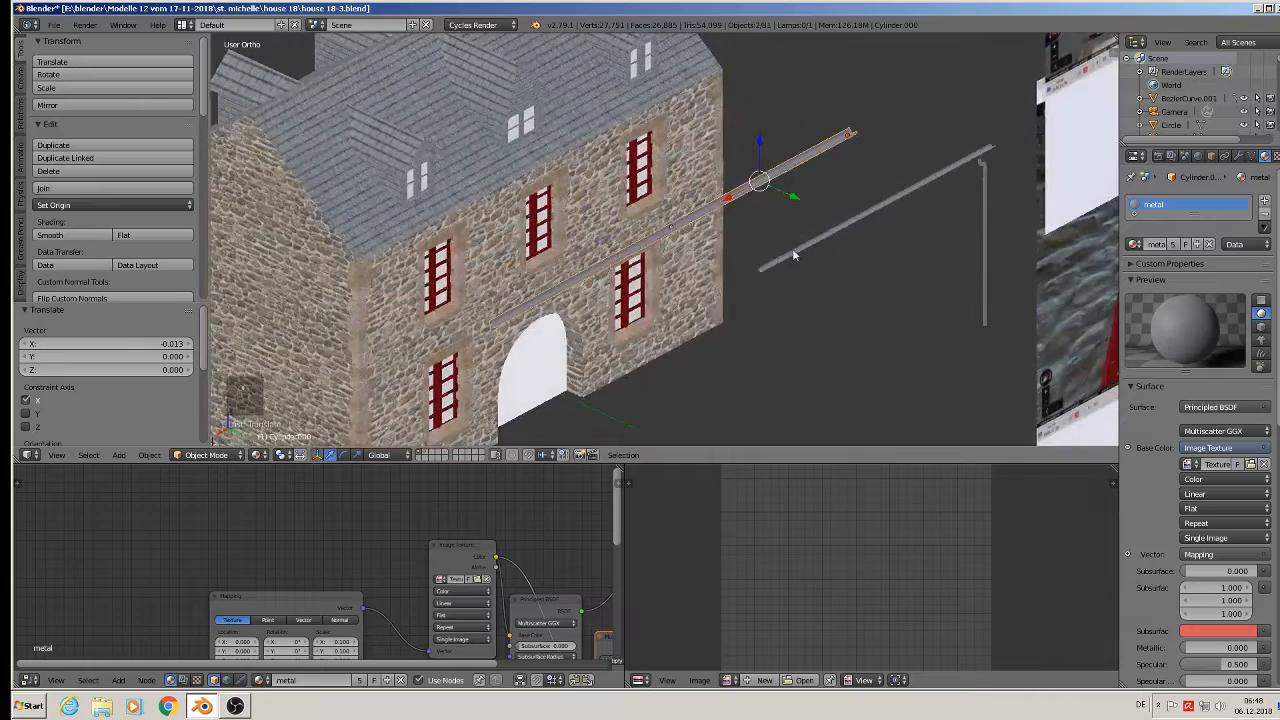
scroll(793, 254, "up", 2)
left_click_drag(784, 176, 601, 124)
middle_click_drag(652, 126, 882, 177, "shift")
scroll(881, 184, "up", 1)
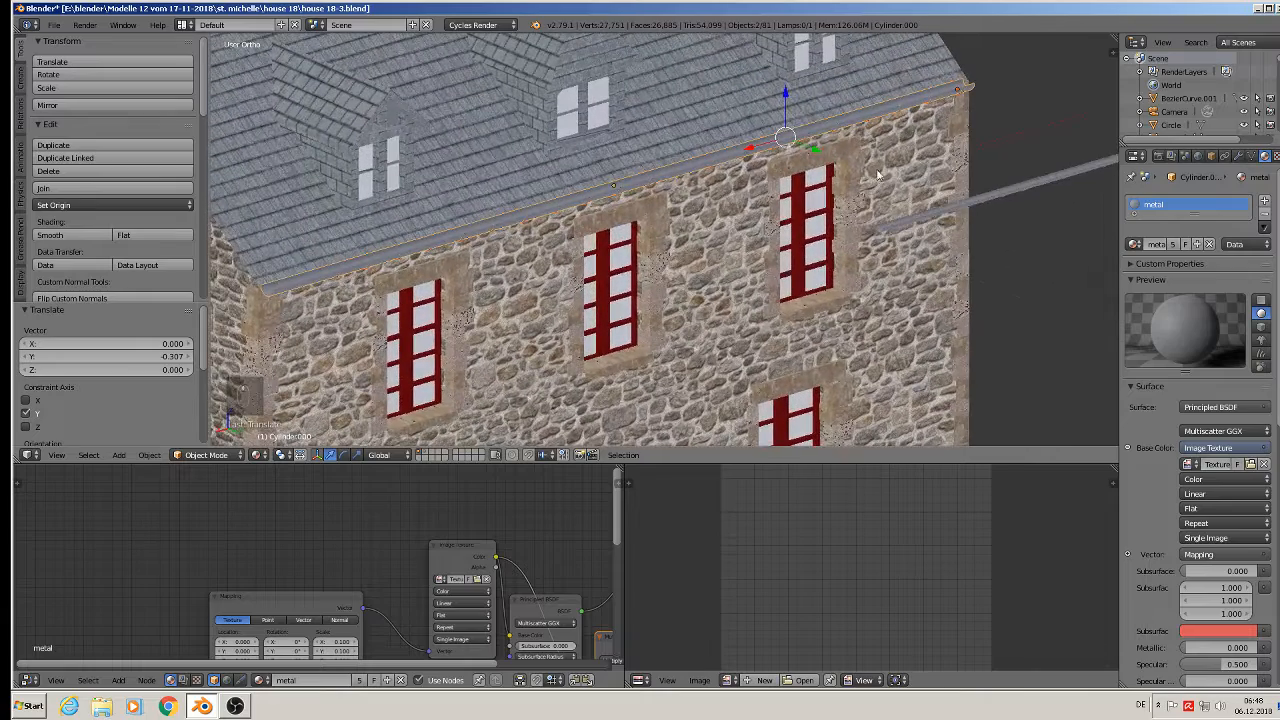
- Scale the back gutter up uniformly by about 1.027 and shift it about -0.006 along X
key("s")
left_click(885, 175)
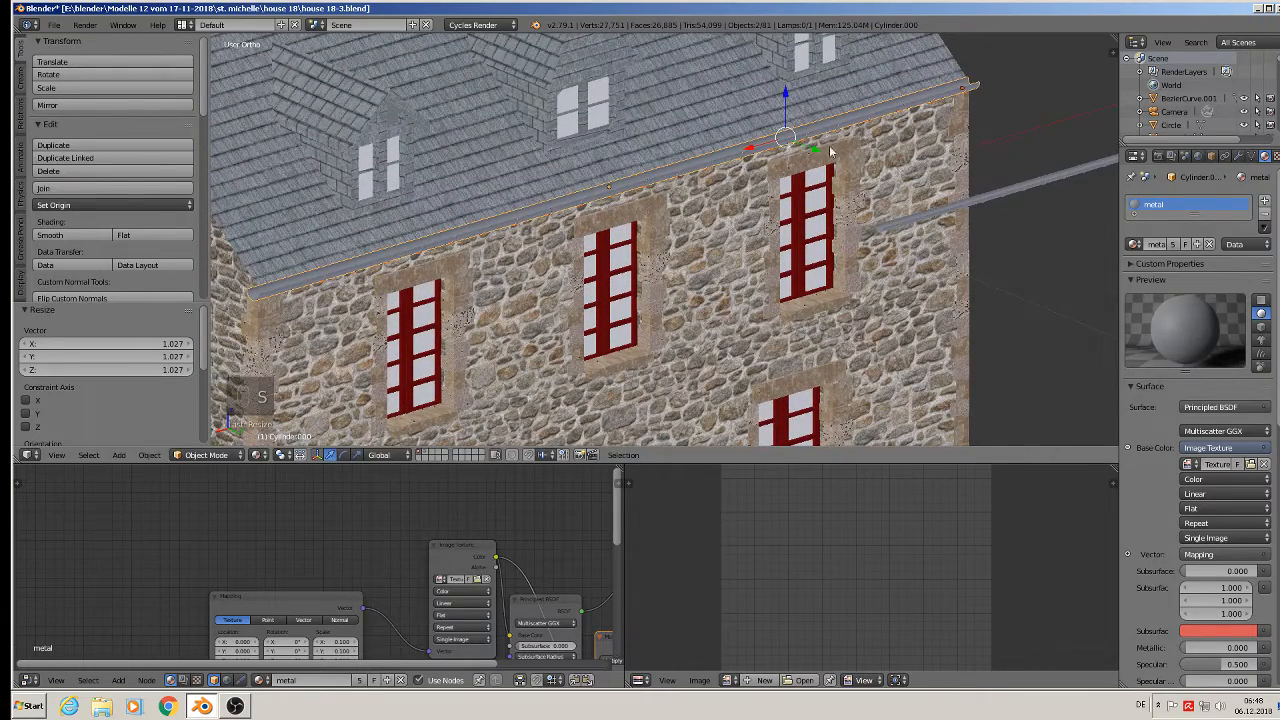
left_click_drag(767, 146, 772, 146)
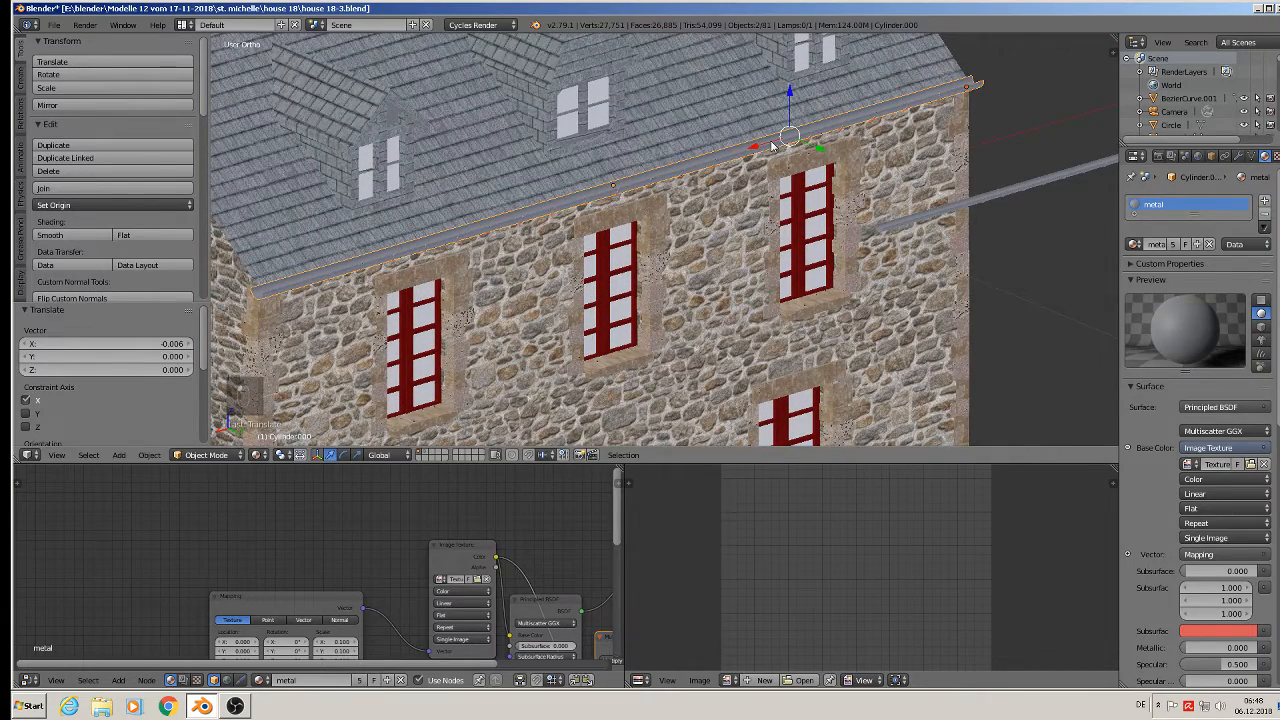
scroll(764, 158, "down", 3)
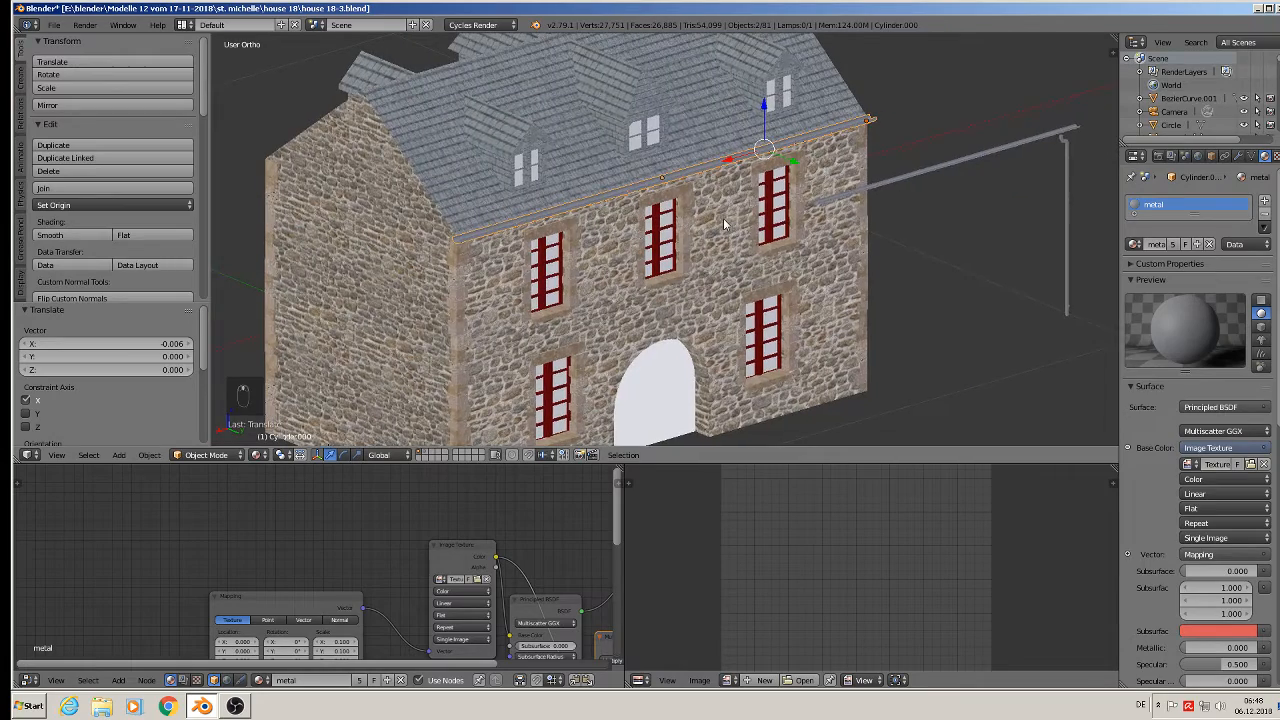
- Duplicate the fitted gutter and move the copy about -0.535 along Y to the eaves on the opposite side
middle_click_drag(697, 224, 885, 212)
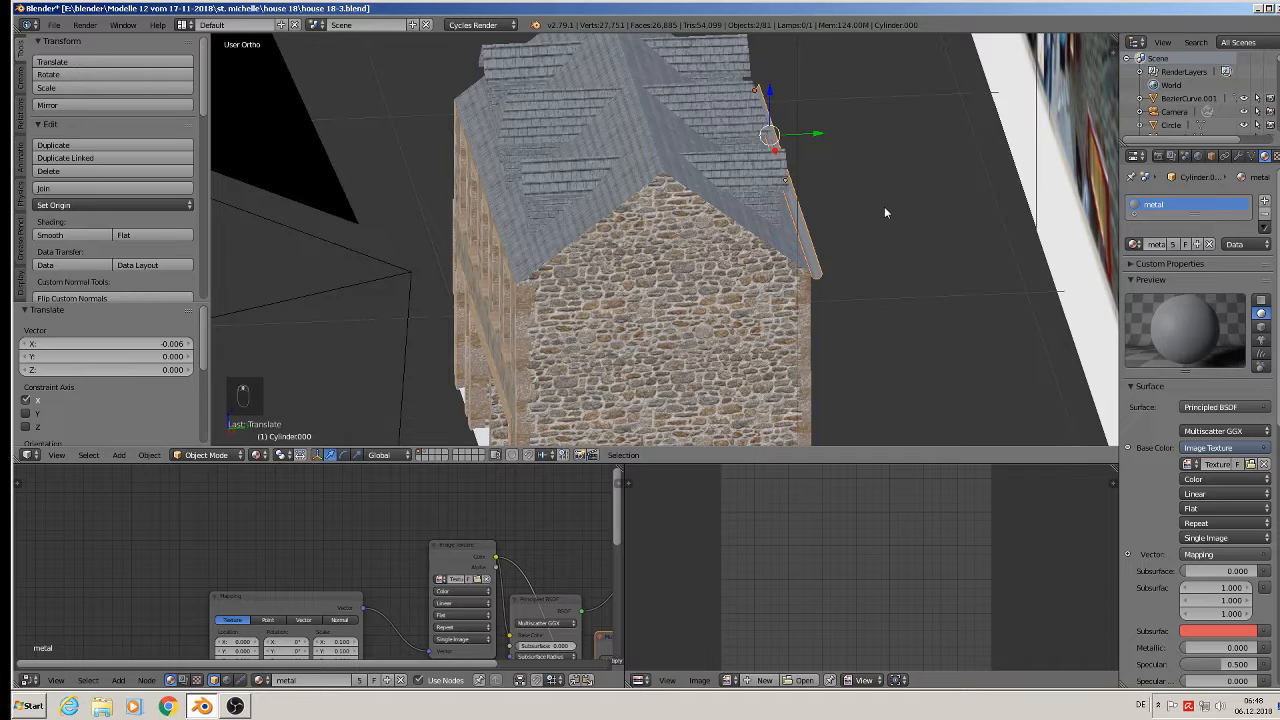
key("shift+d")
key("y")
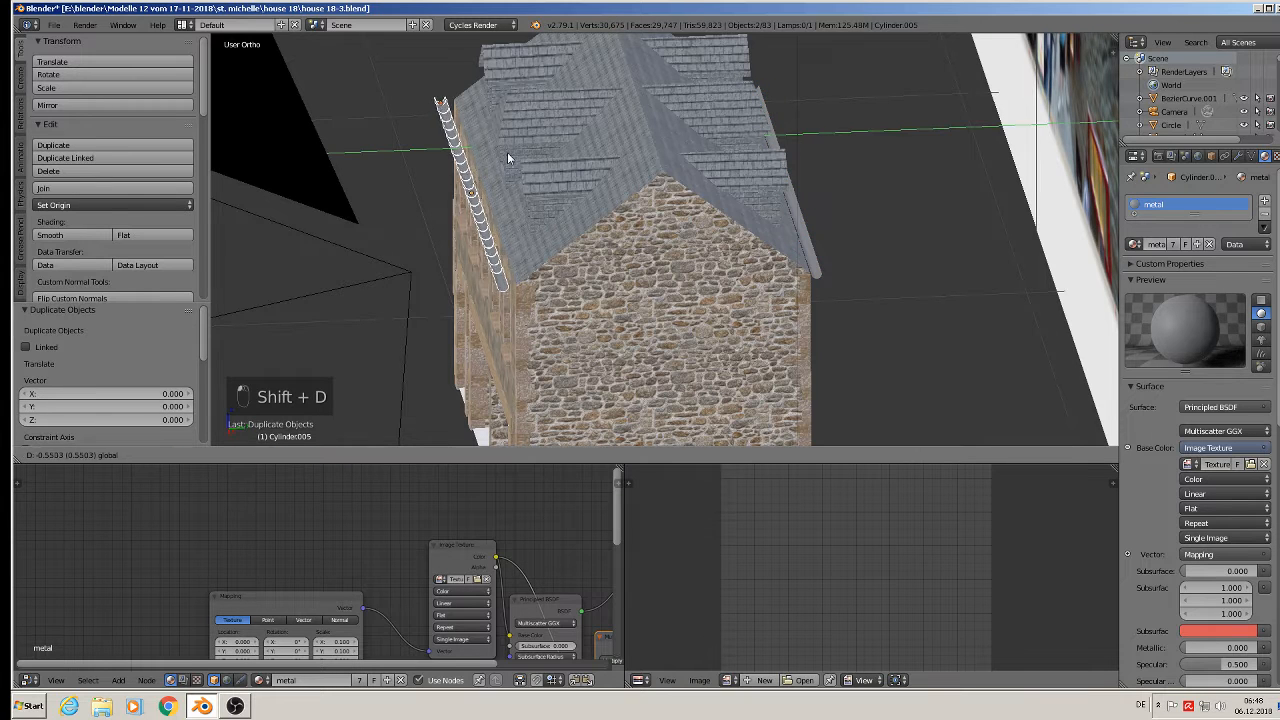
left_click(516, 151)
- Duplicate the free-standing vertical downpipe and move the copy along Y to the back wall of the house
scroll(540, 165, "down", 3)
middle_click_drag(785, 195, 654, 226)
scroll(708, 233, "up", 4)
scroll(839, 258, "up", 1)
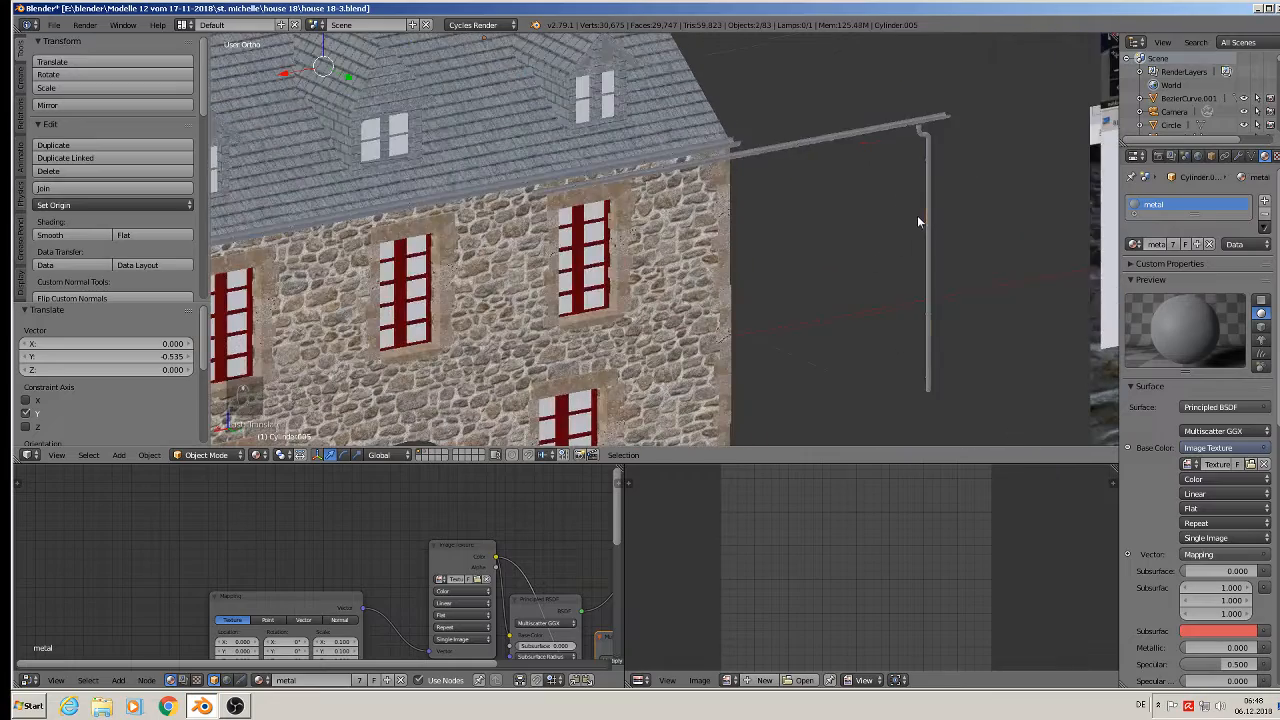
right_click(917, 215)
middle_click_drag(898, 272, 985, 236, "shift")
scroll(929, 227, "down", 2)
key("shift+d")
right_click(929, 227)
left_click_drag(966, 148, 534, 77)
middle_click_drag(534, 77, 538, 132)
- Lower the copied downpipe about 0.312 along Z below the gutter and move it about -0.269 along X toward the corner
left_click_drag(543, 95, 563, 232)
scroll(563, 232, "up", 5)
middle_click_drag(574, 237, 483, 200)
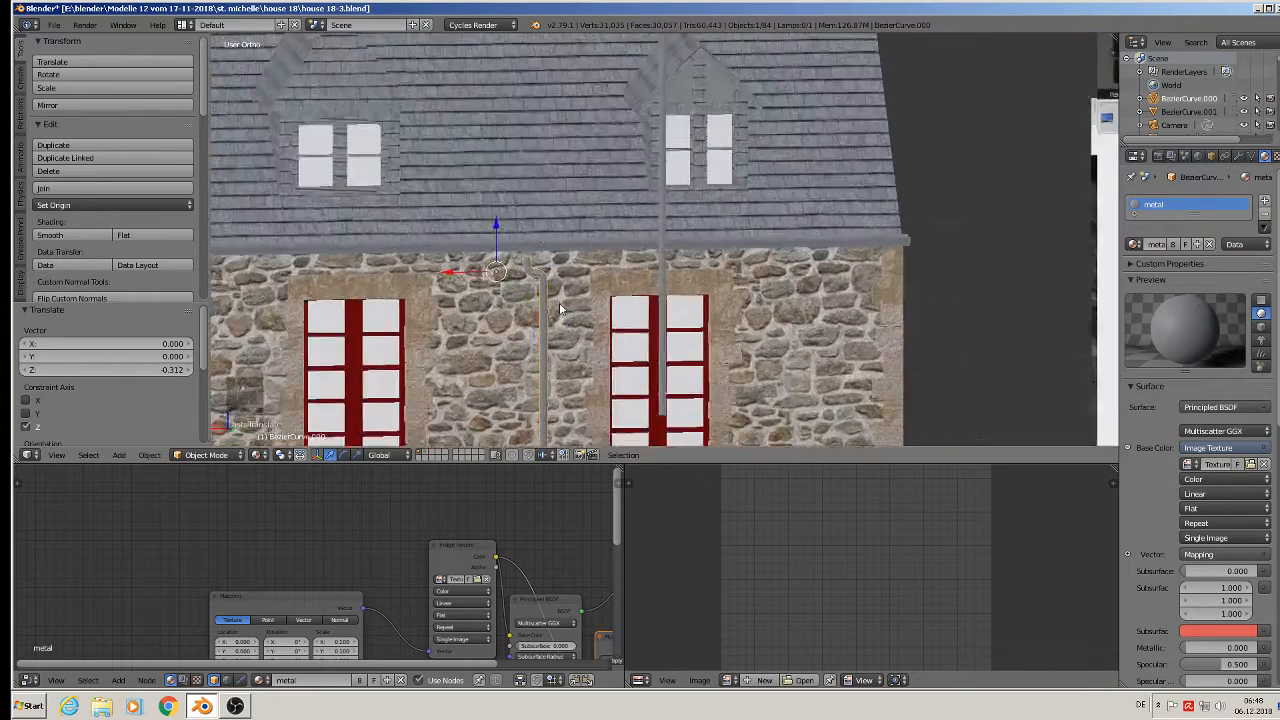
middle_click_drag(506, 293, 459, 181, "shift")
left_click_drag(411, 151, 732, 168)
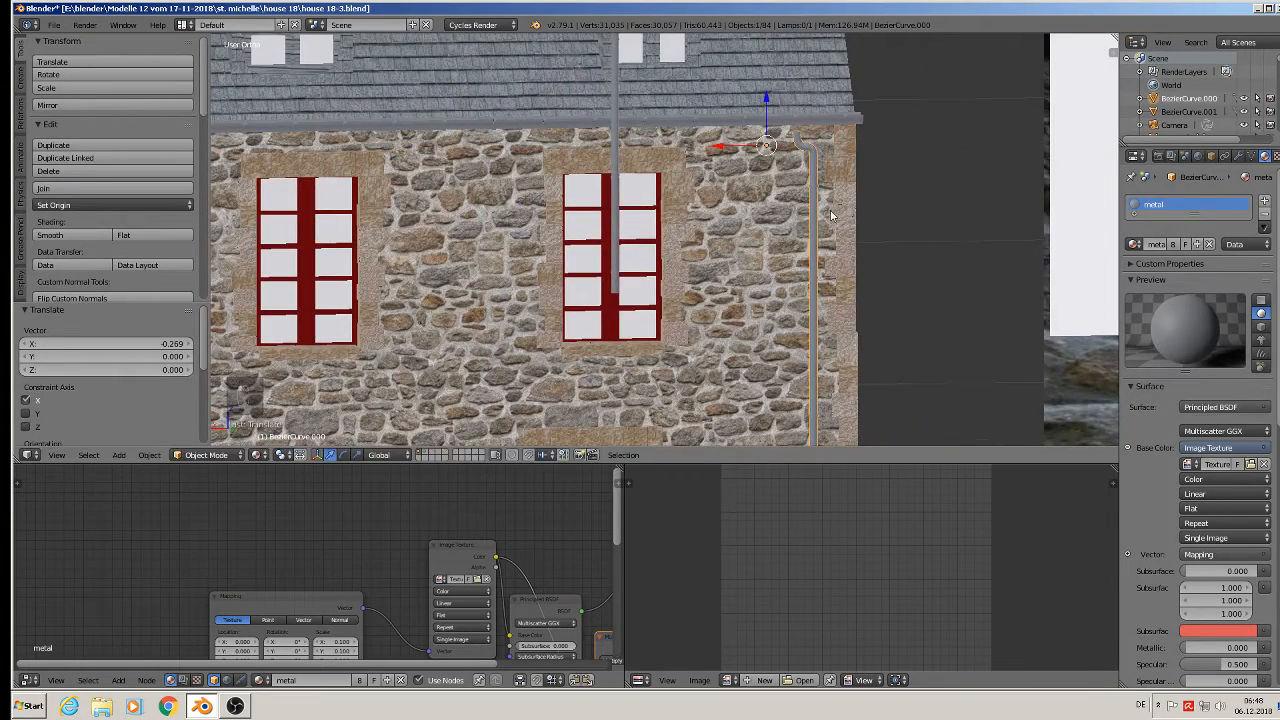
- Scale the back downpipe up by about 1.593 and reduce it by about 0.93 to fit between the gutter and ground
key("s")
left_click(912, 219)
scroll(905, 221, "down", 2)
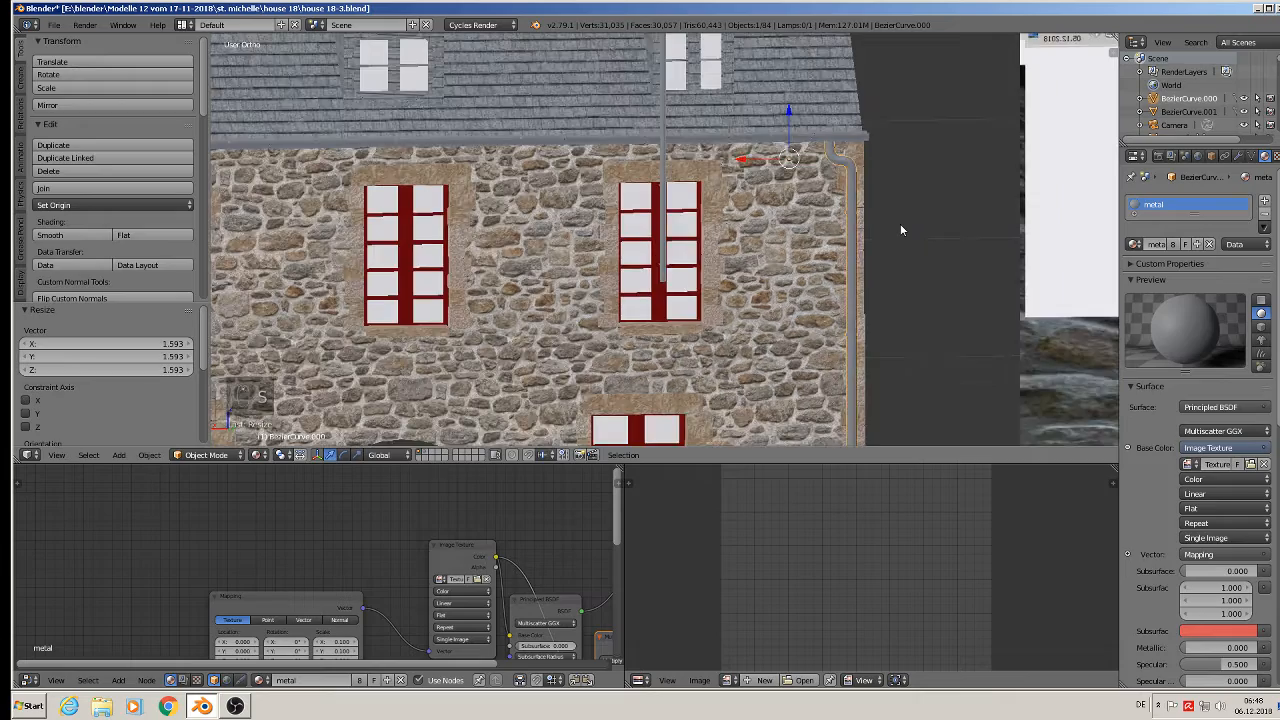
middle_click_drag(898, 213, 914, 123, "shift")
scroll(914, 125, "down", 4)
scroll(922, 197, "up", 3)
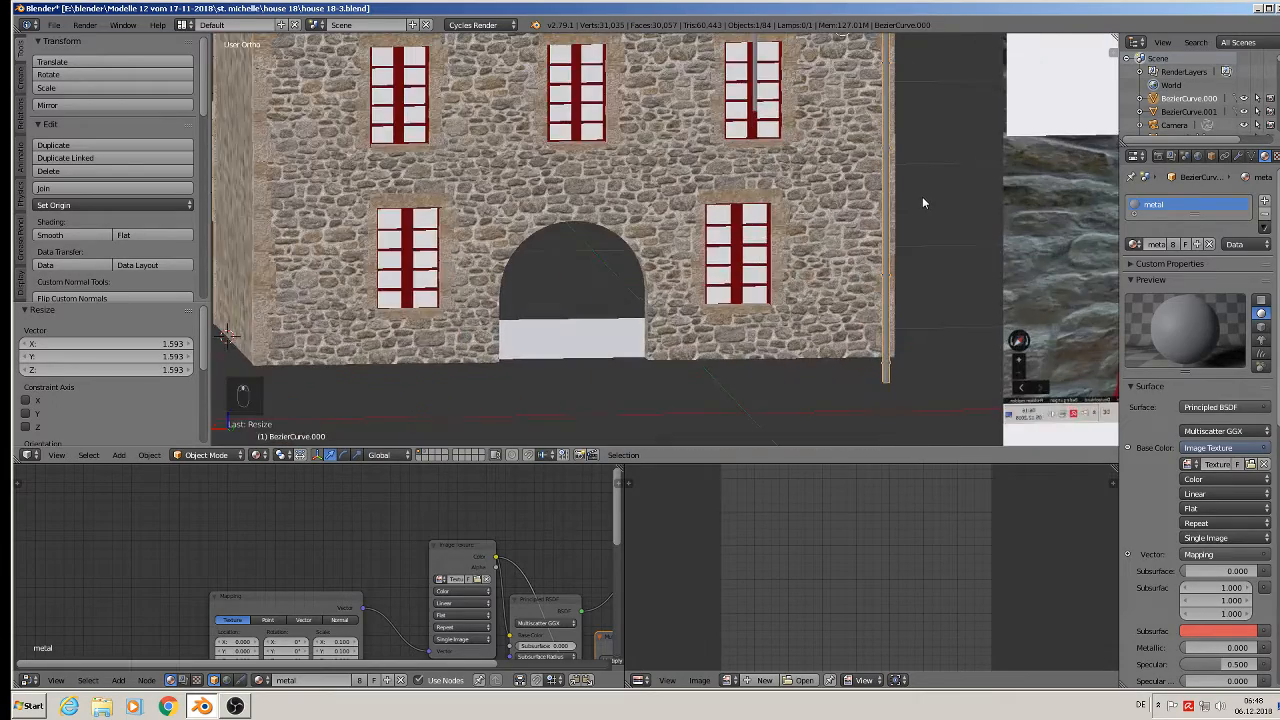
middle_click_drag(922, 197, 916, 247, "shift")
scroll(916, 260, "down", 2)
key("s")
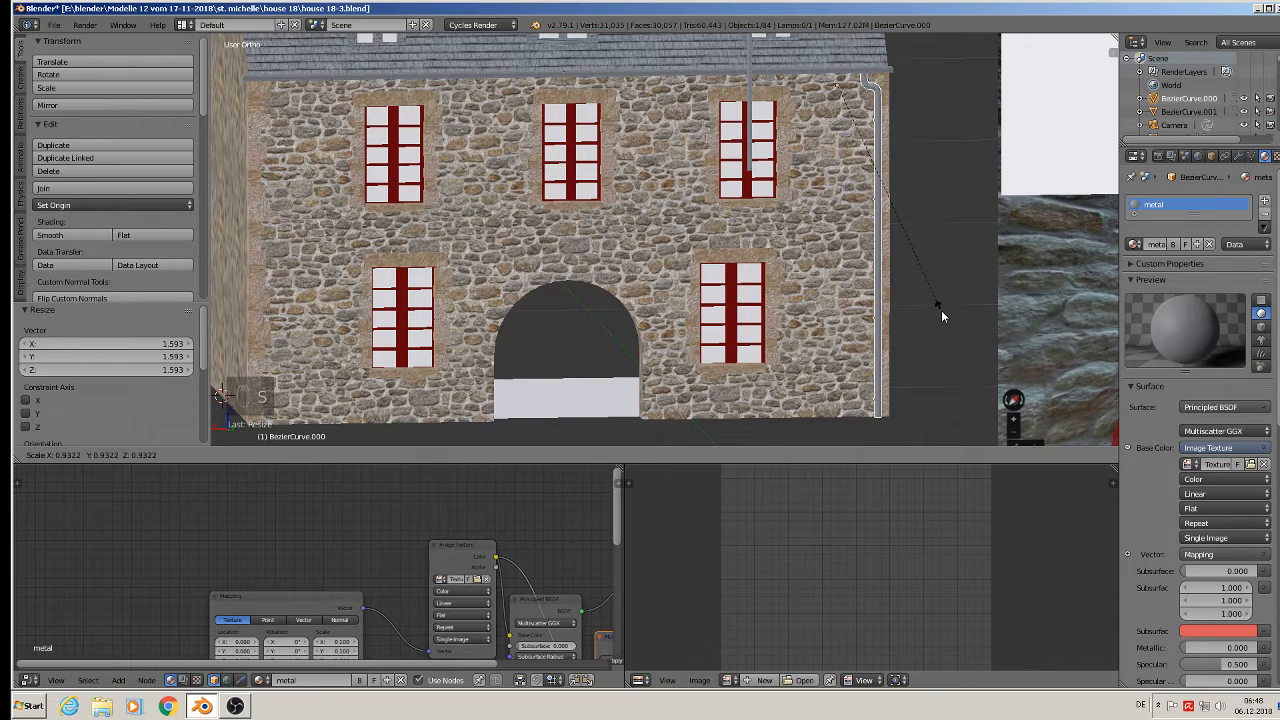
left_click(941, 310)
- Duplicate the fitted downpipe and move the copy about -0.657 along Y to the front side of the house
middle_click_drag(938, 307, 940, 266)
scroll(970, 313, "down", 3)
key("shift+d")
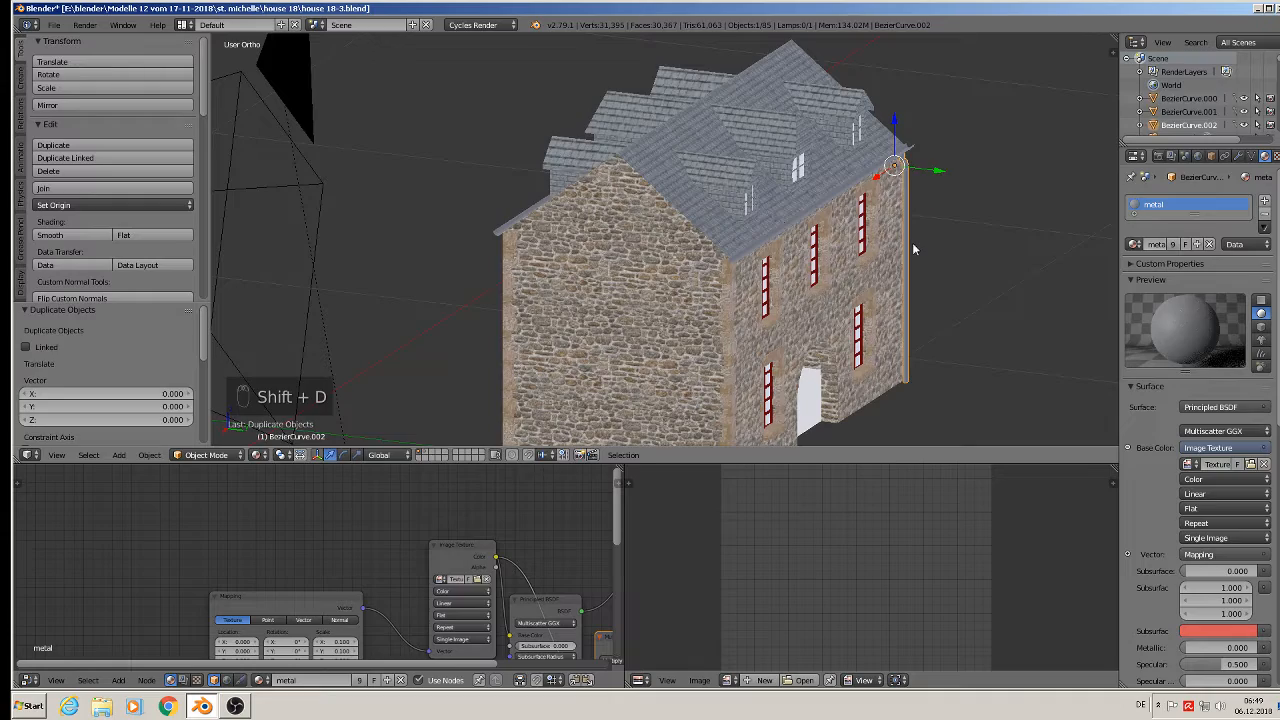
key("y")
left_click(653, 150)
- Move the front downpipe about 0.875 along X to the opposite end of the facade
middle_click_drag(653, 150, 900, 160)
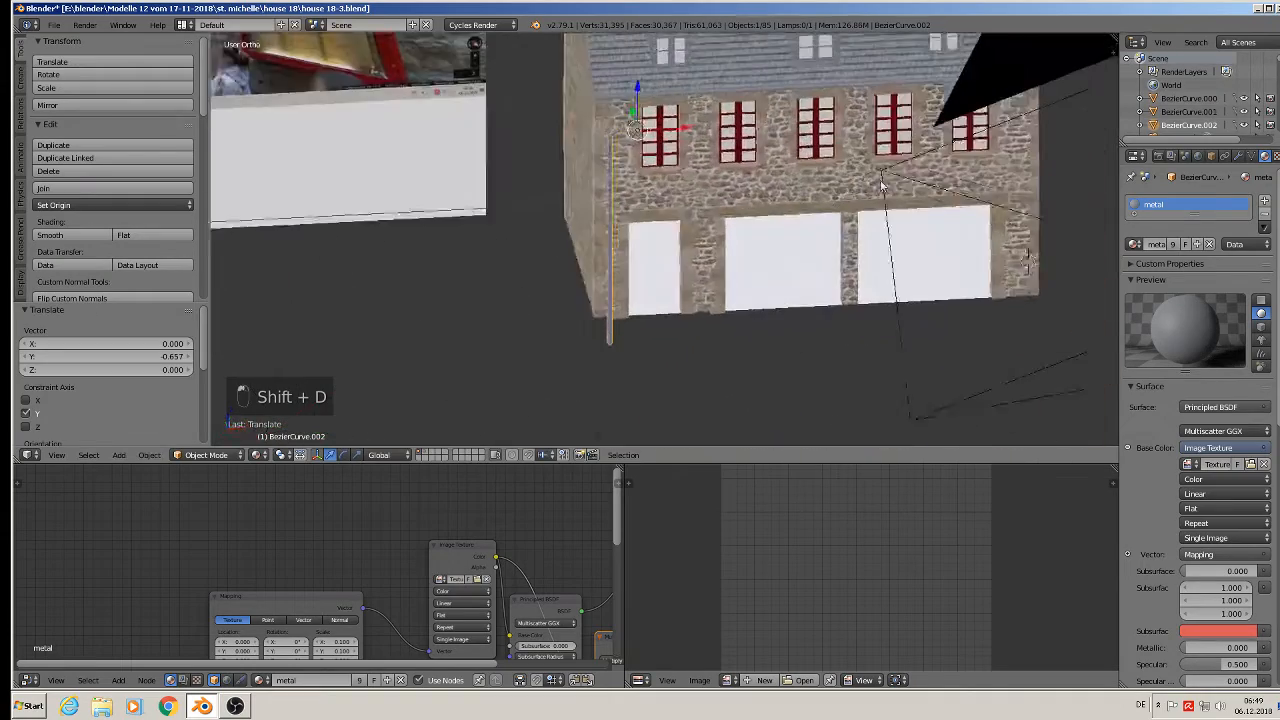
scroll(800, 150, "up", 4)
middle_click_drag(800, 185, 711, 161)
scroll(540, 128, "down", 3)
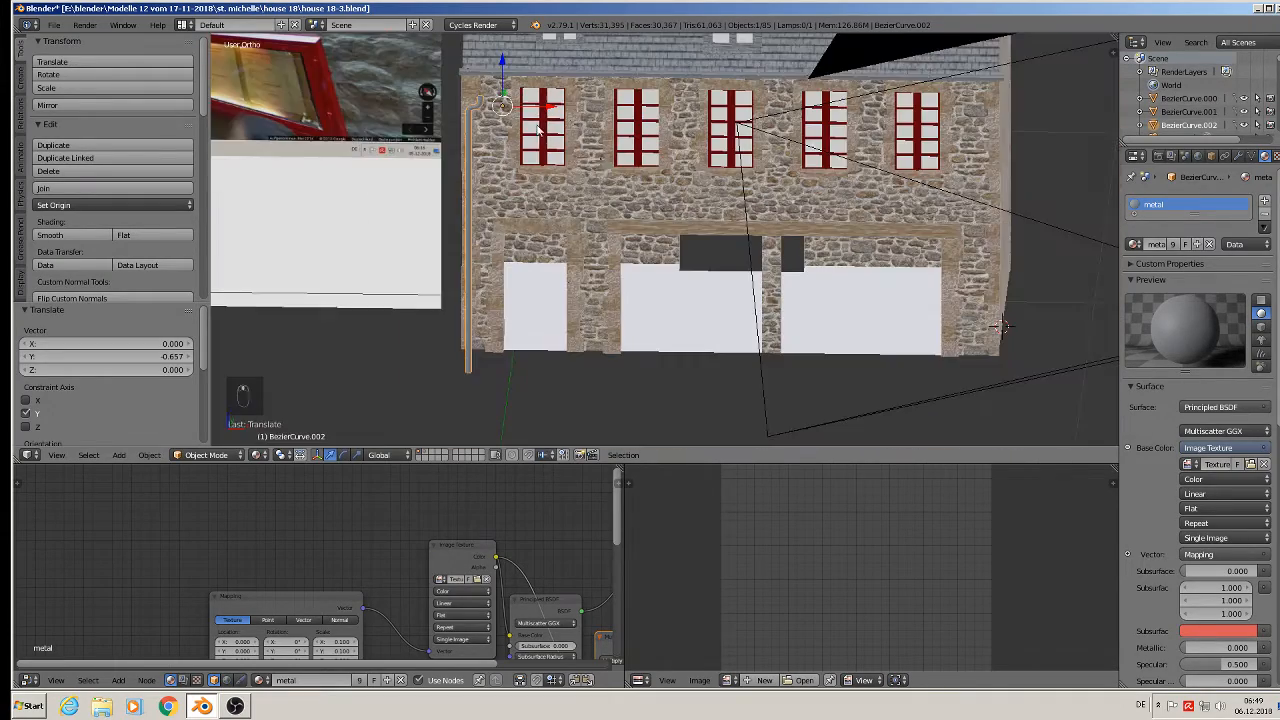
middle_click_drag(574, 149, 524, 186)
left_click_drag(482, 145, 975, 208)
- Move the front downpipe along Y against the wall and raise it about 0.007 along Z to the gutter
middle_click_drag(968, 205, 903, 212)
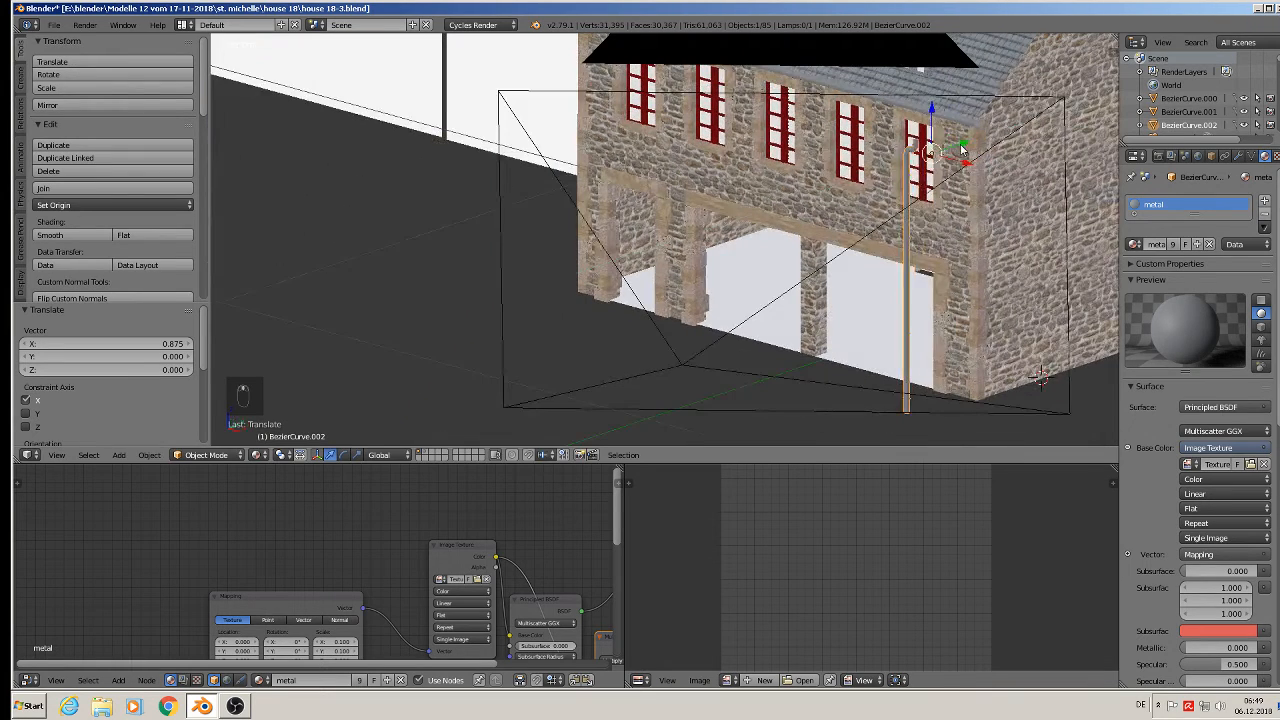
left_click_drag(962, 148, 1010, 131)
middle_click_drag(1010, 131, 1084, 90)
left_click_drag(990, 77, 988, 72)
- Extend the front downpipe to the ground by moving its lowest vertices about -0.007 along Z in Edit Mode
scroll(990, 252, "up", 4)
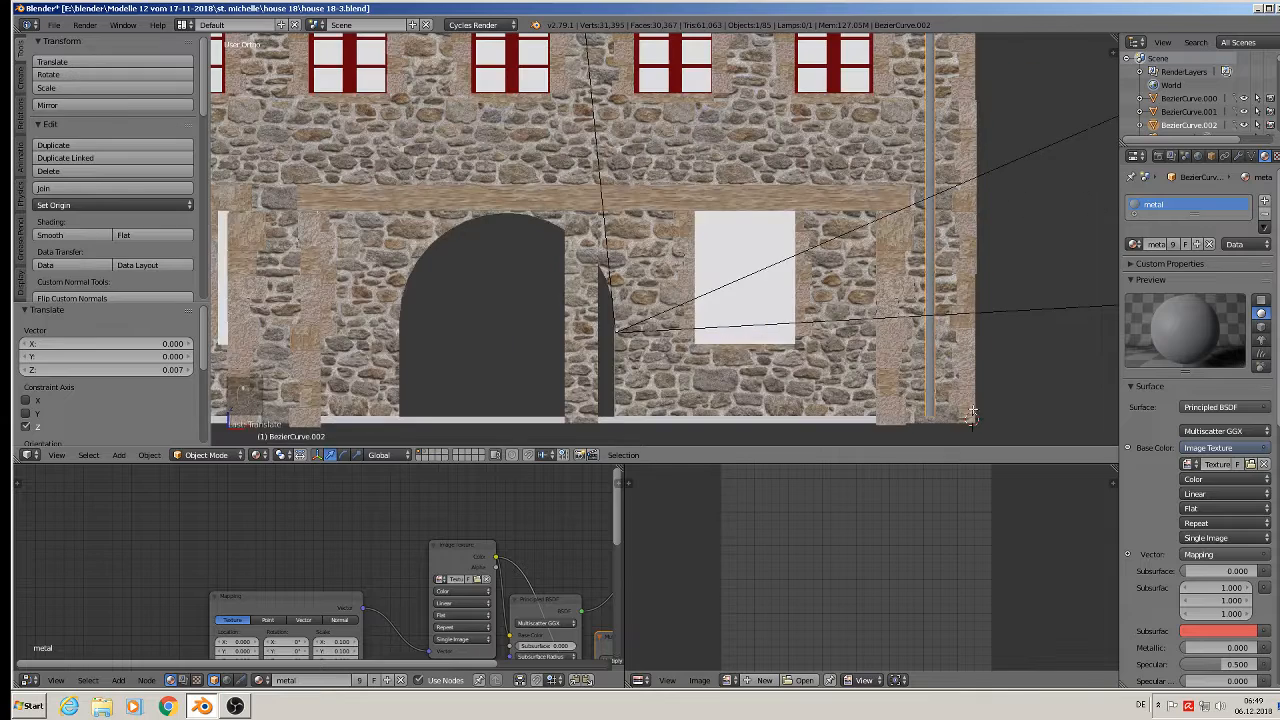
key("Tab")
middle_click_drag(935, 360, 903, 278, "shift")
key("a")
key("c")
left_click(886, 295)
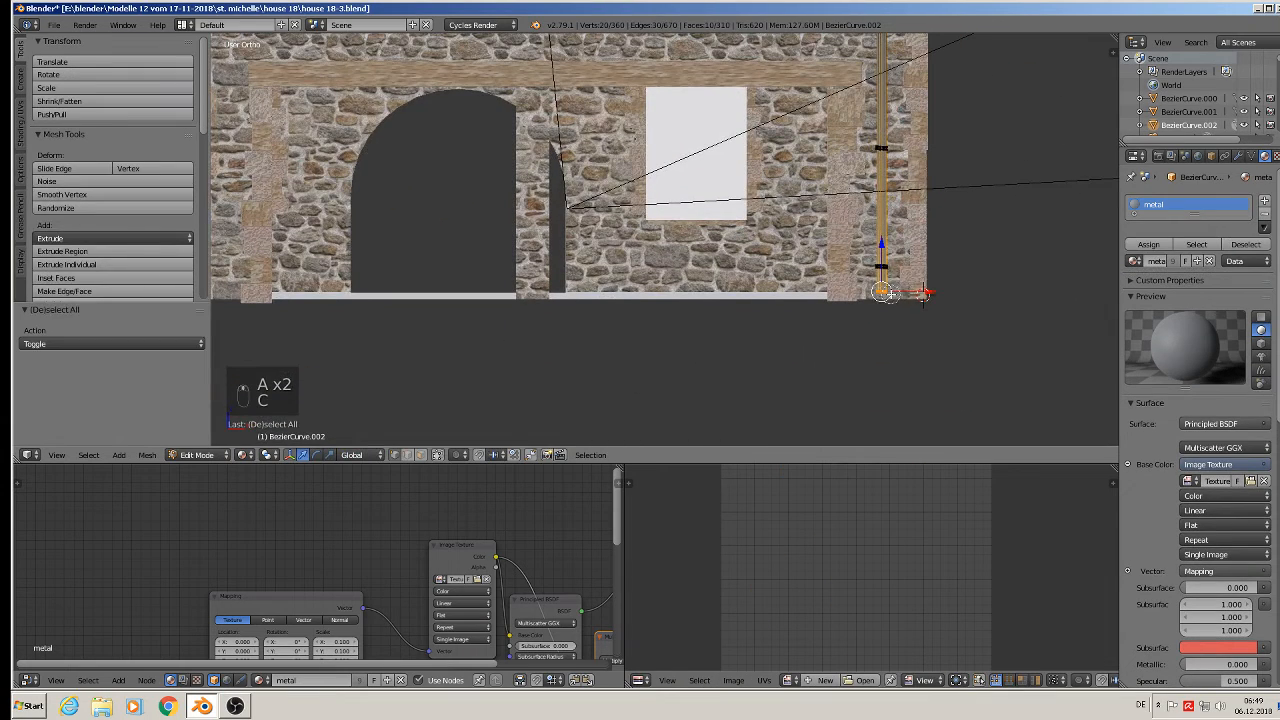
key("a")
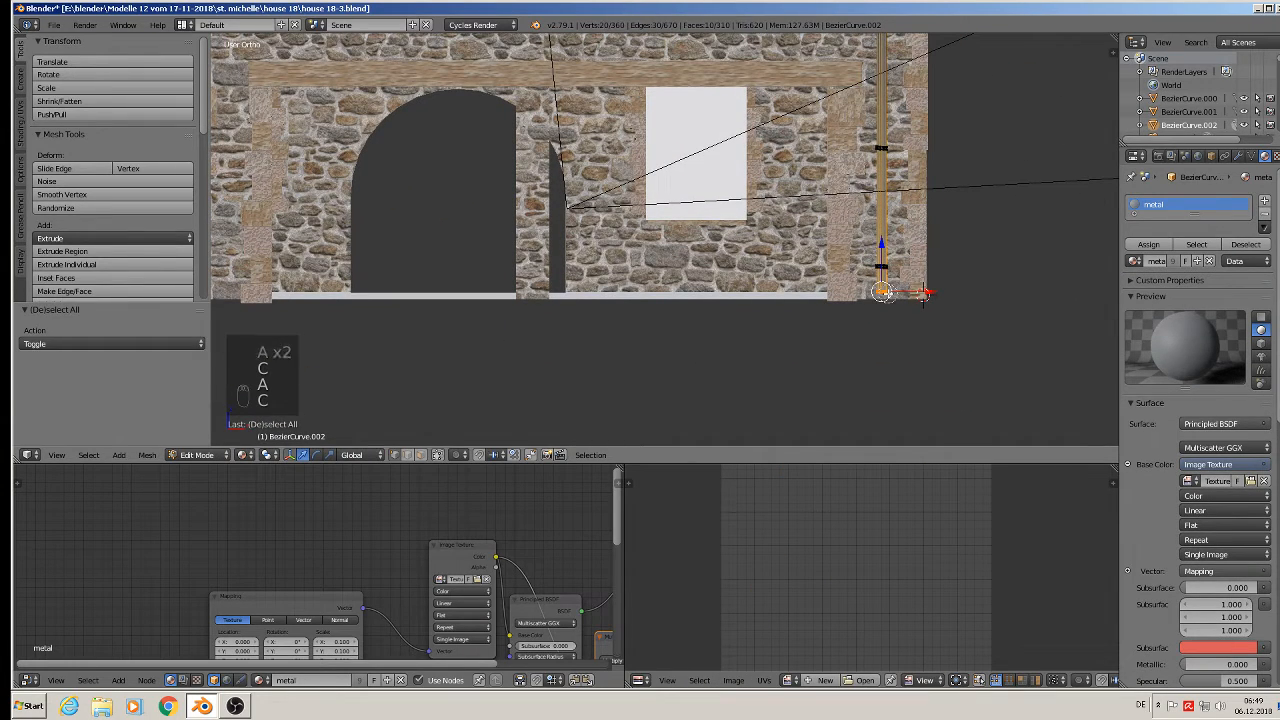
key("c")
left_click_drag(889, 241, 884, 255)
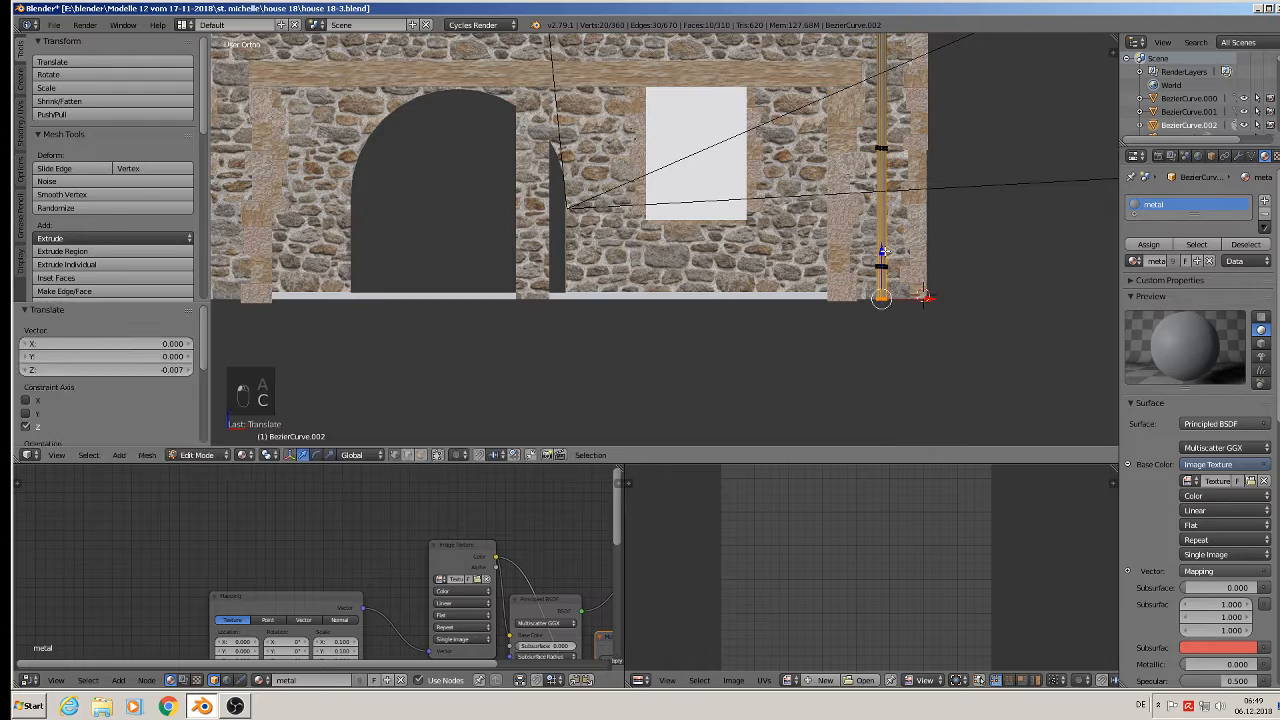
key("Tab")
- Move the original free-standing downpipe and both parts of its horizontal gutter to layer 2
scroll(862, 262, "down", 4)
middle_click_drag(862, 262, 785, 405)
scroll(790, 340, "down", 3)
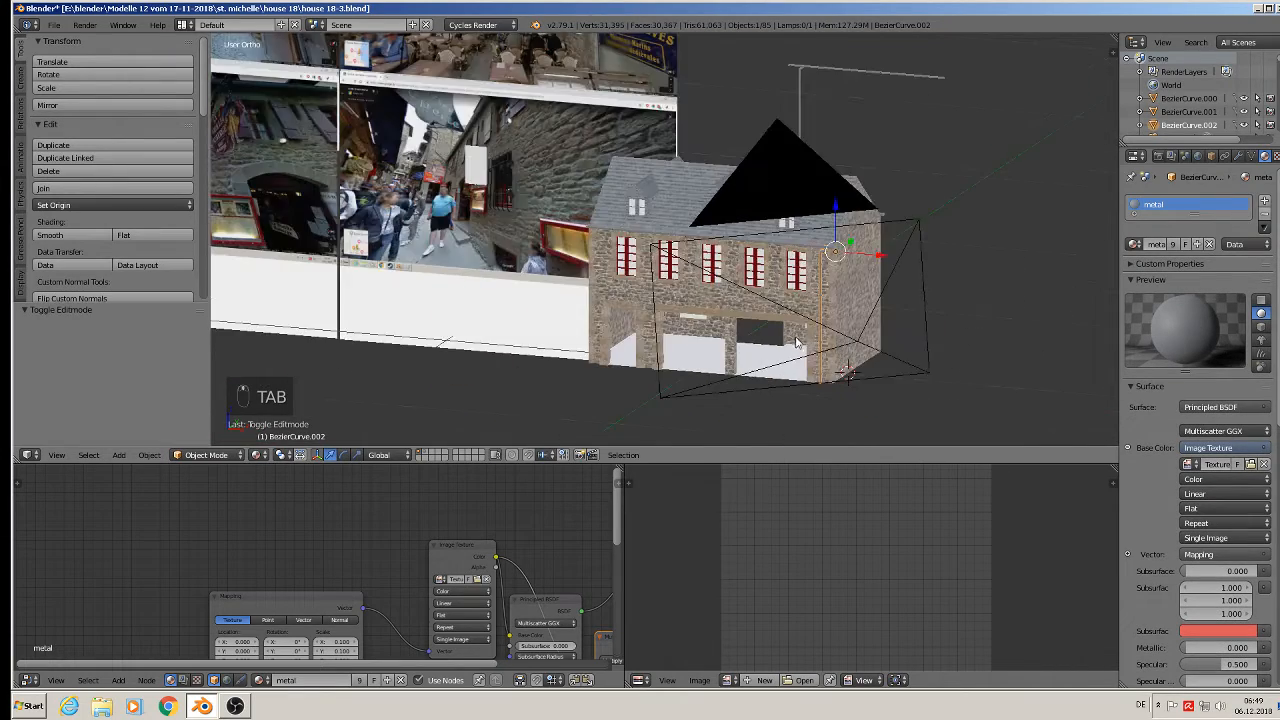
key("a")
key("a")
middle_click_drag(1060, 280, 720, 229)
right_click(768, 126)
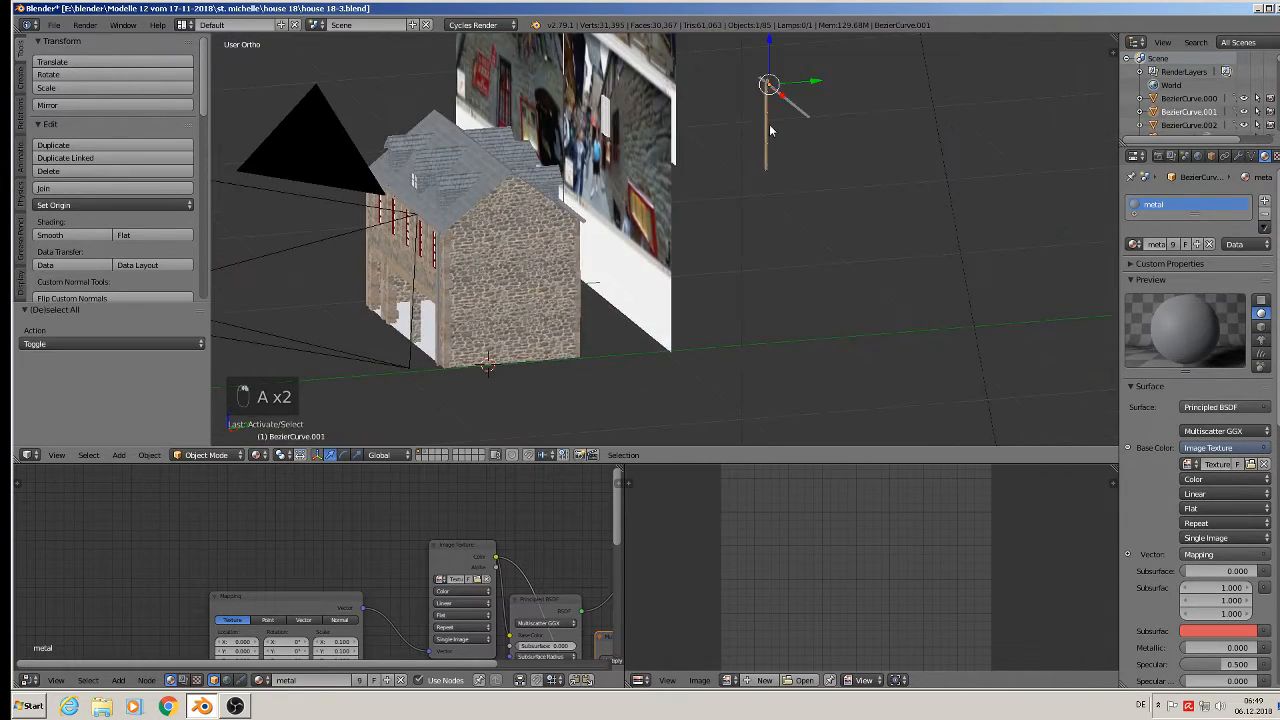
right_click(783, 105, "shift")
key("KP_Decimal")
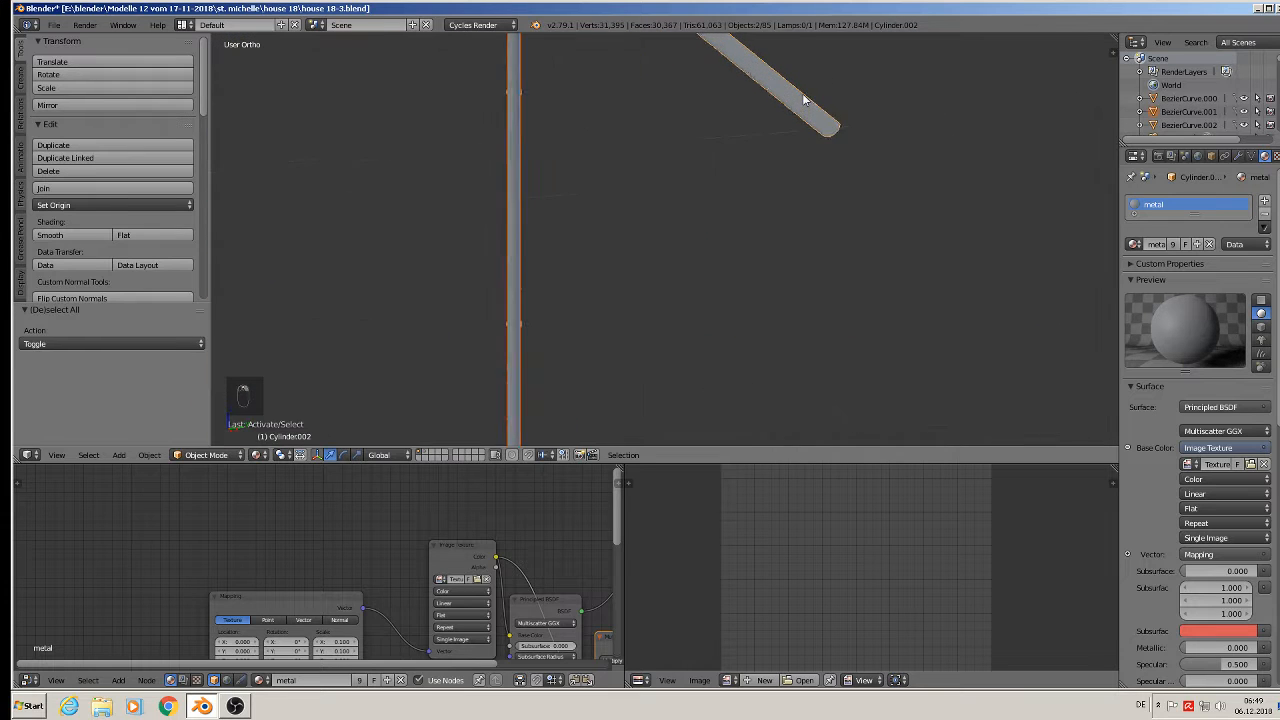
right_click(739, 83, "shift")
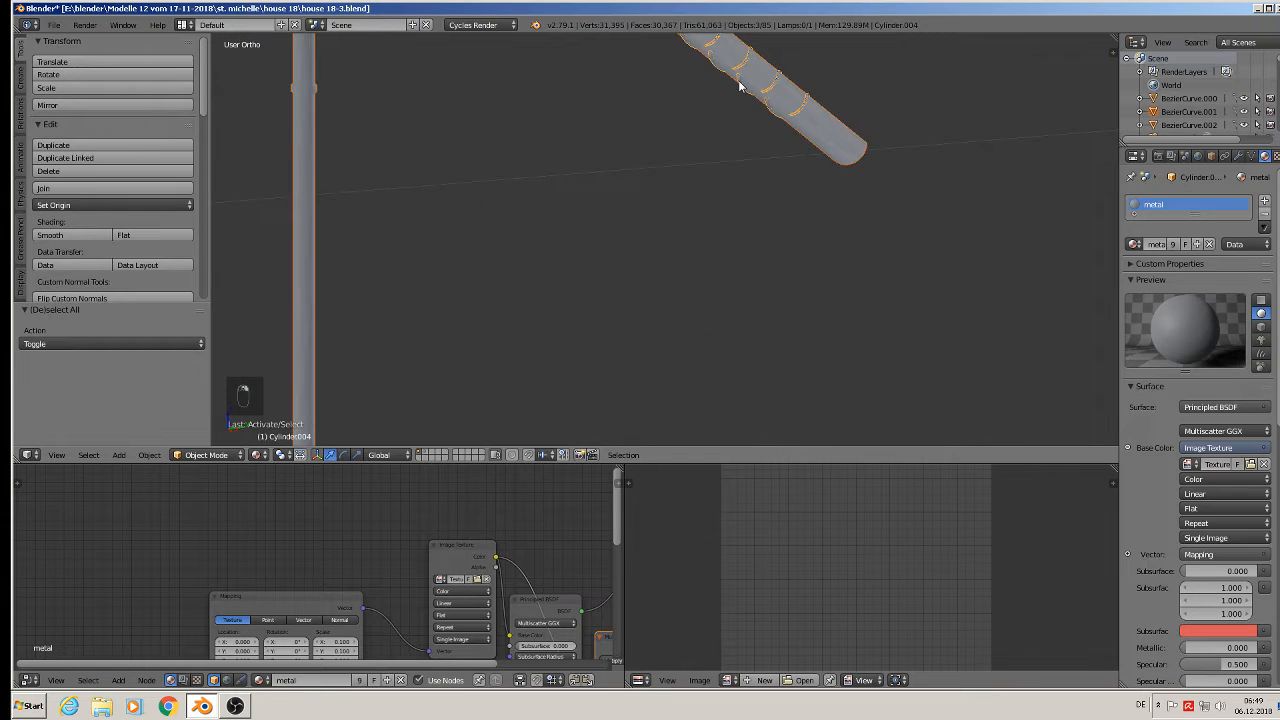
key("m")
left_click(858, 107)
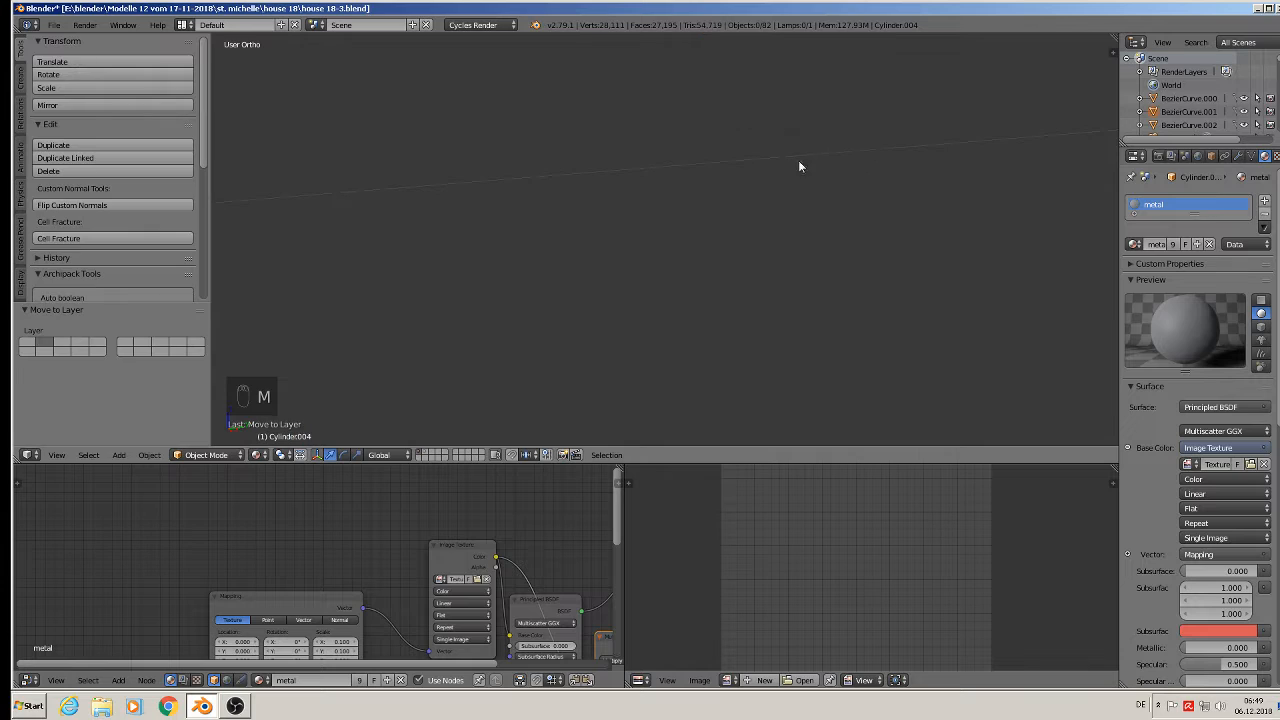
- Save the project as a new version named house 18-4.blend in the house 18 folder
scroll(642, 236, "down", 6)
middle_click_drag(447, 273, 340, 215)
left_click(53, 24)
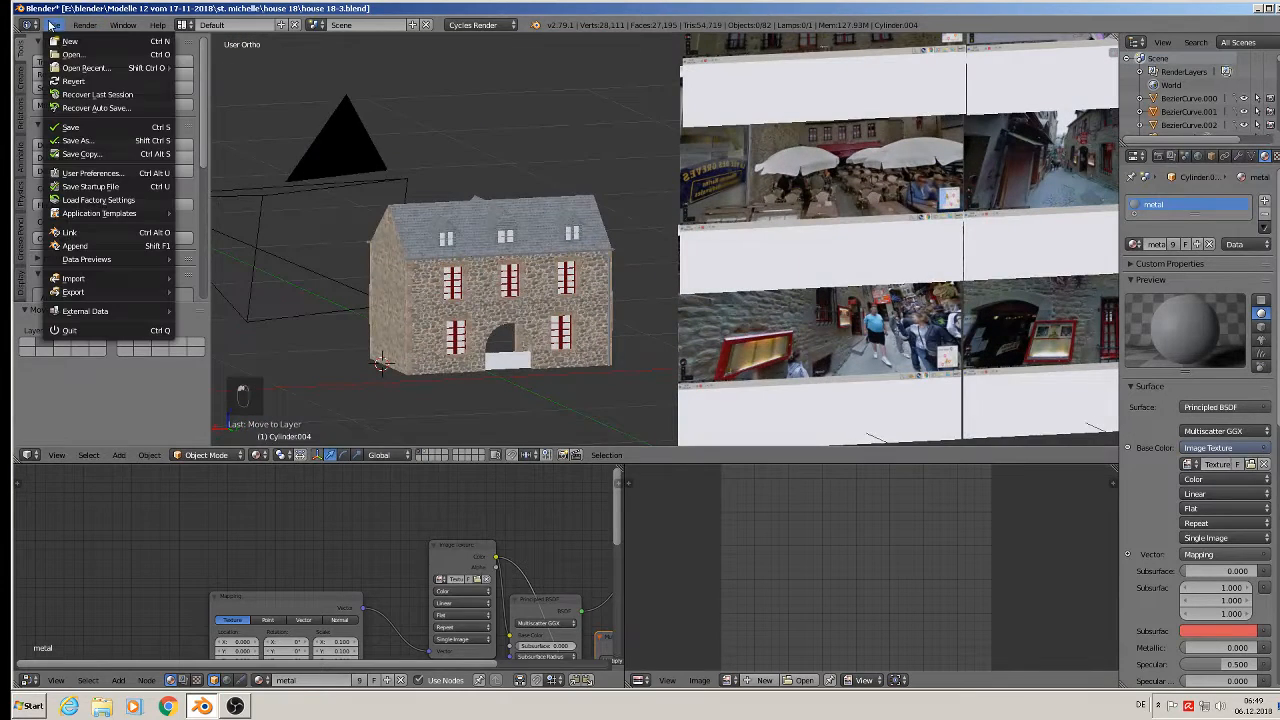
left_click(80, 140)
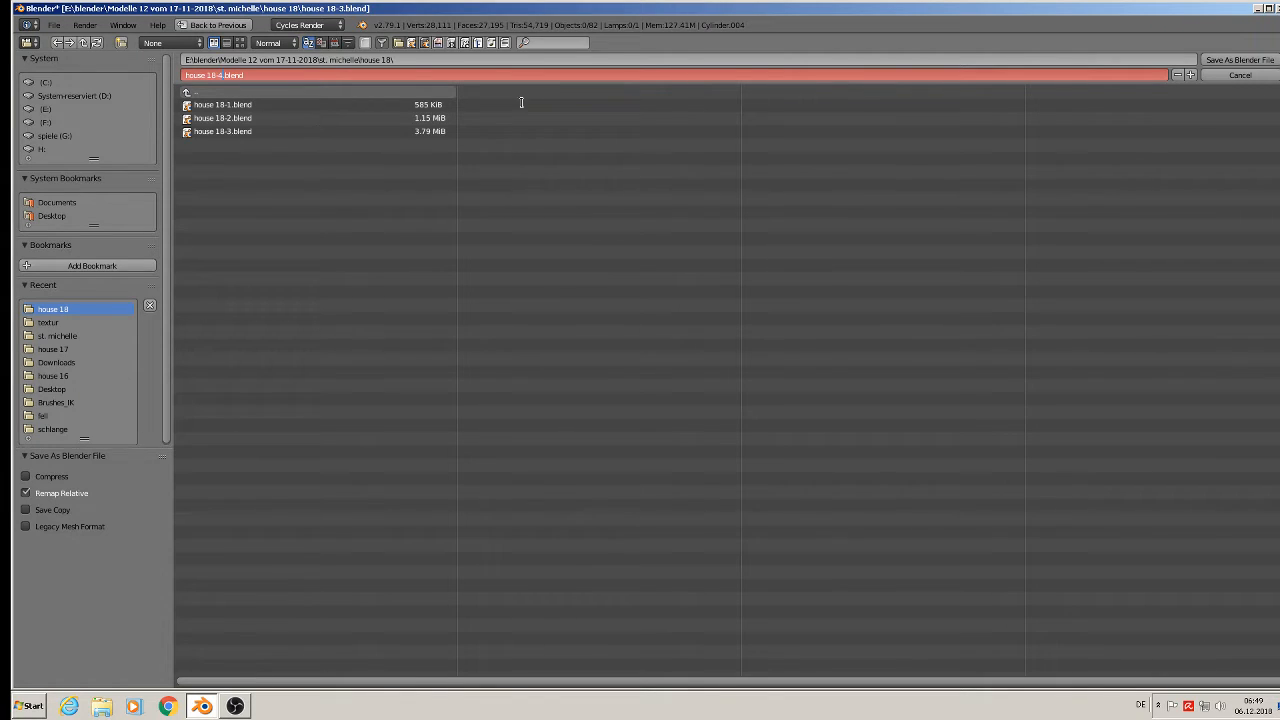
left_click(1239, 60)
- In Edit Mode, select all linked geometry of both window frames in an outer dormer on the archway side
scroll(493, 283, "up", 5)
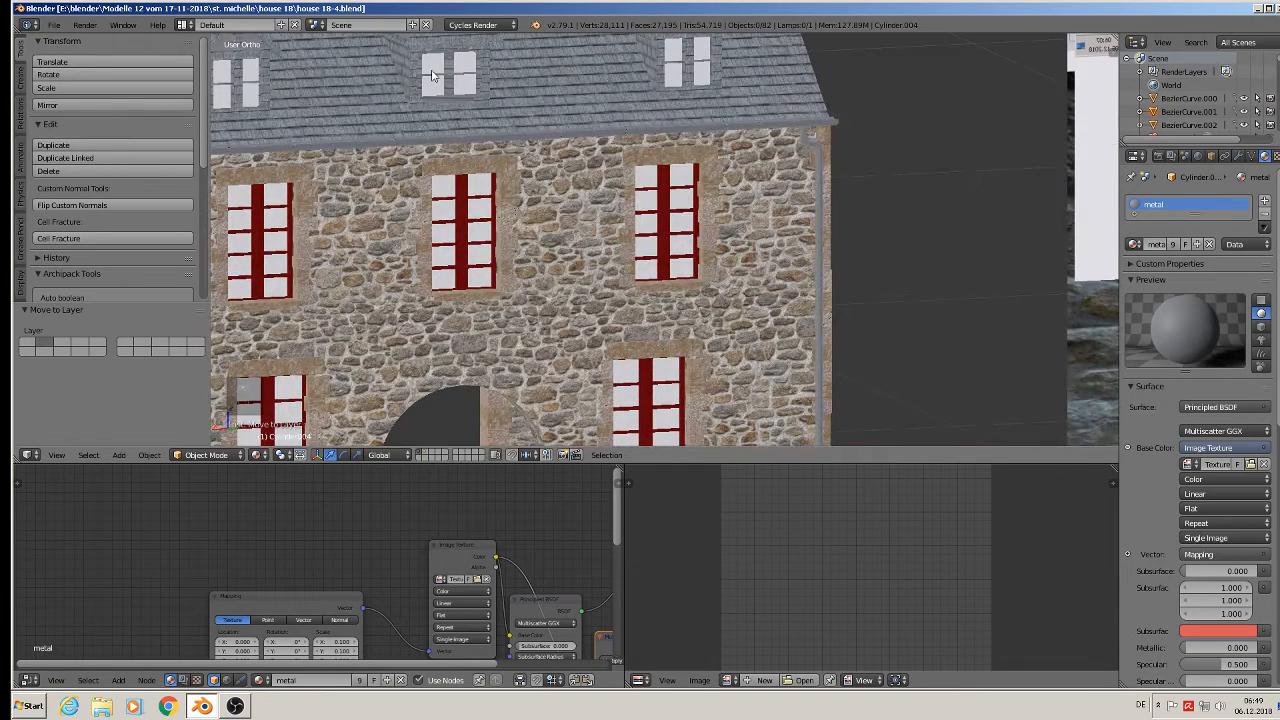
scroll(440, 80, "down", 3)
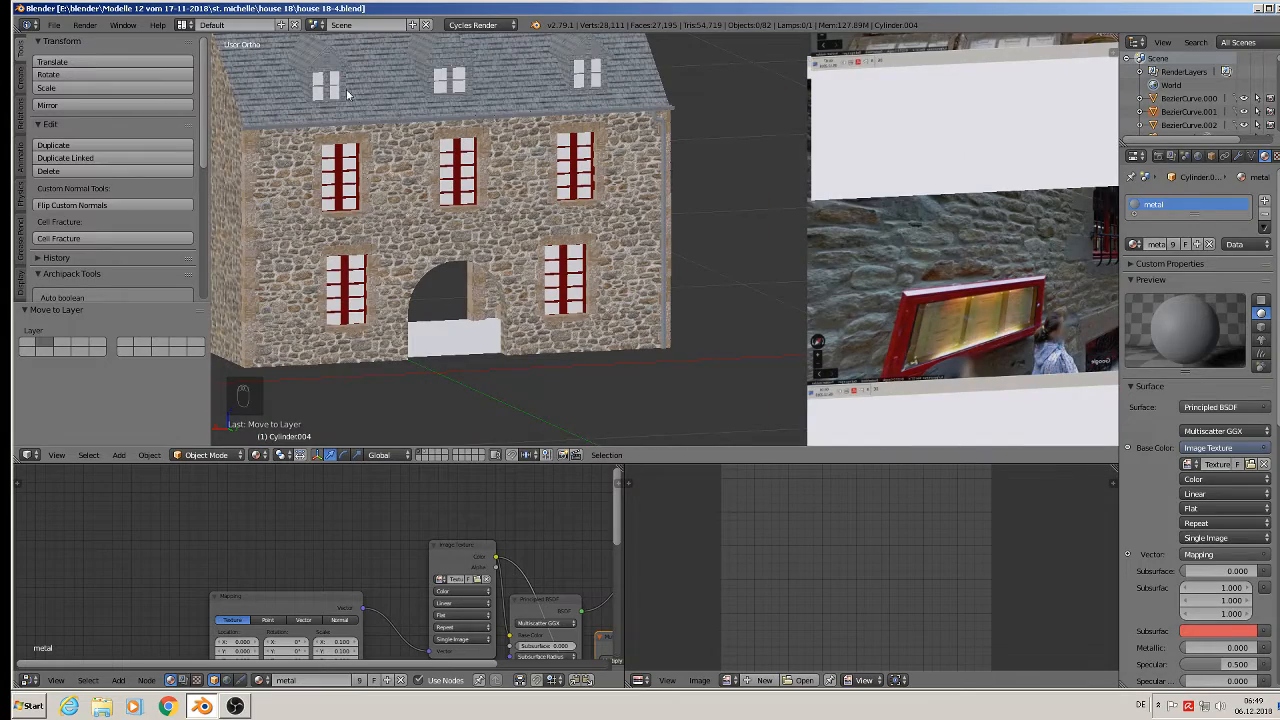
scroll(320, 78, "up", 4)
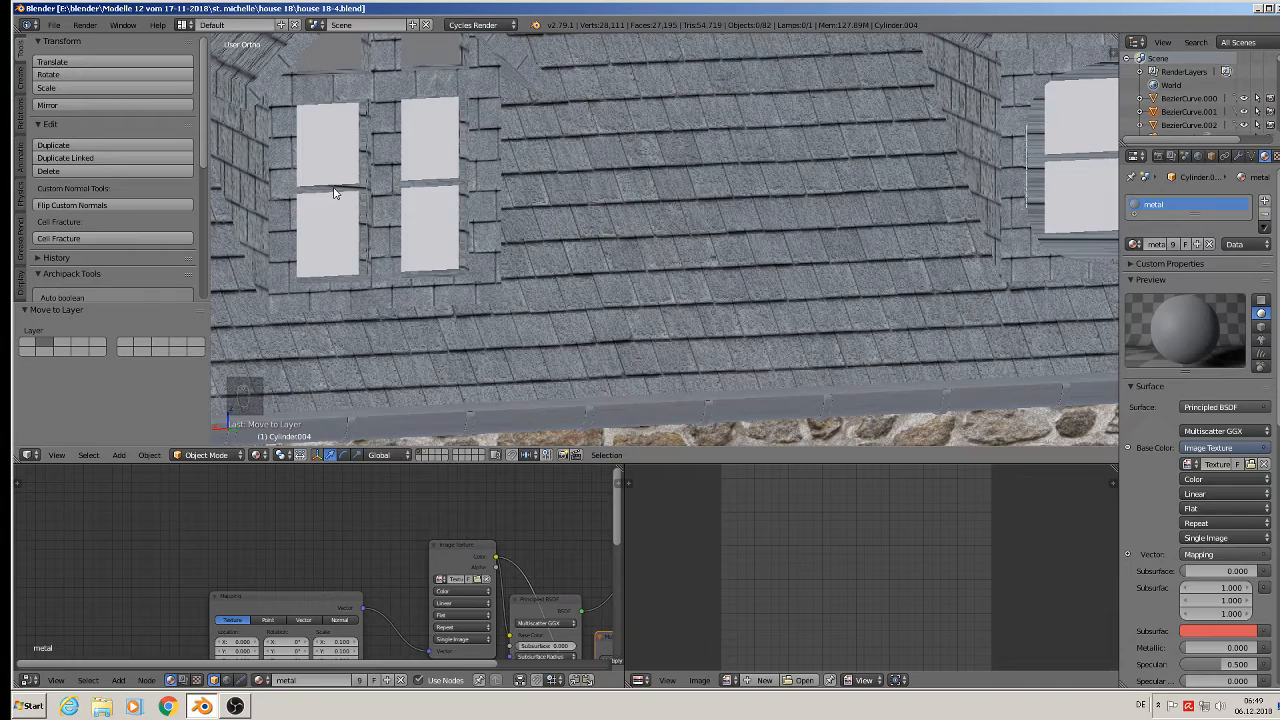
middle_click_drag(491, 218, 896, 210, "shift")
scroll(777, 187, "up", 5)
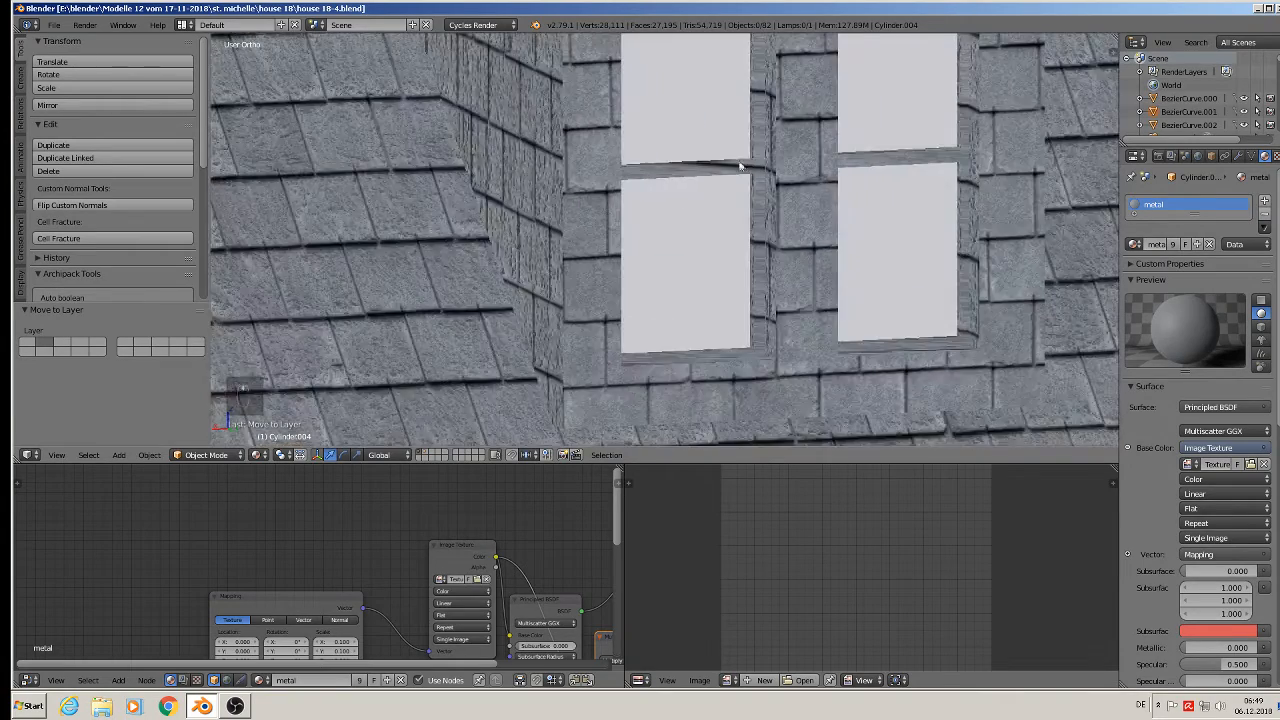
key("Tab")
right_click(705, 175)
key("Tab")
scroll(708, 176, "up", 2)
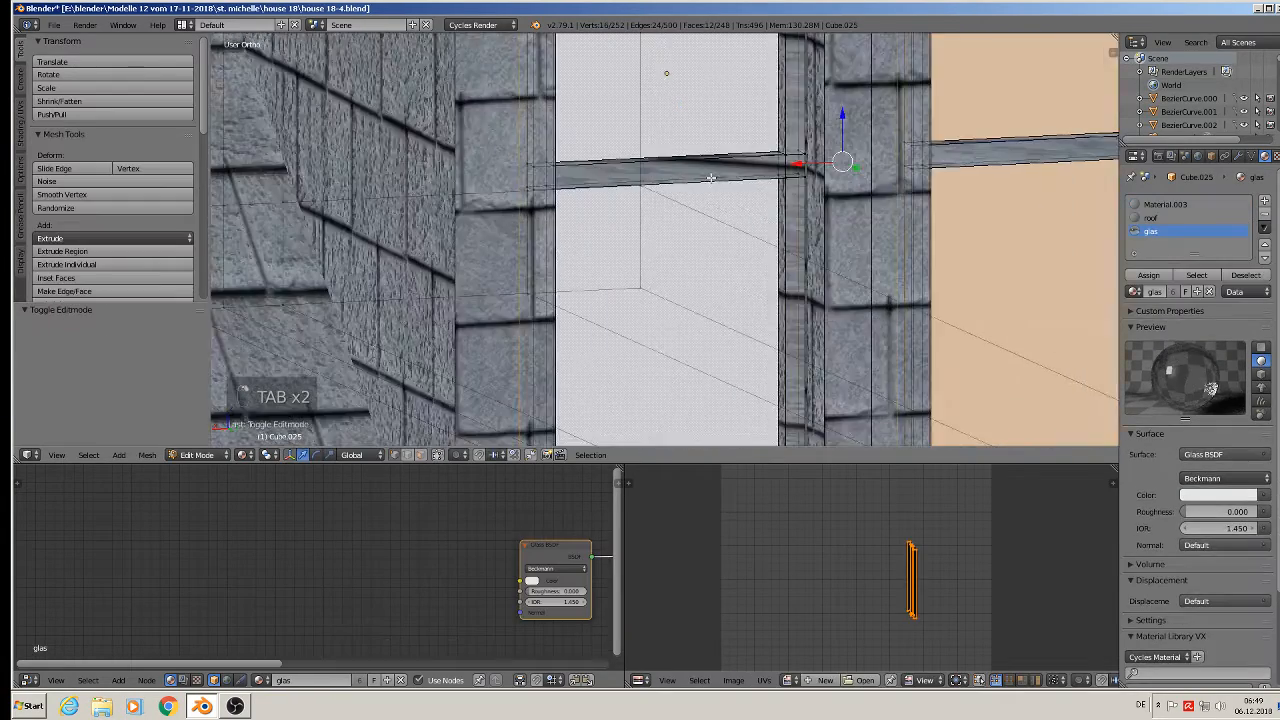
scroll(714, 178, "down", 2)
scroll(733, 176, "up", 1)
key("a")
key("a")
key("a")
scroll(762, 172, "up", 2)
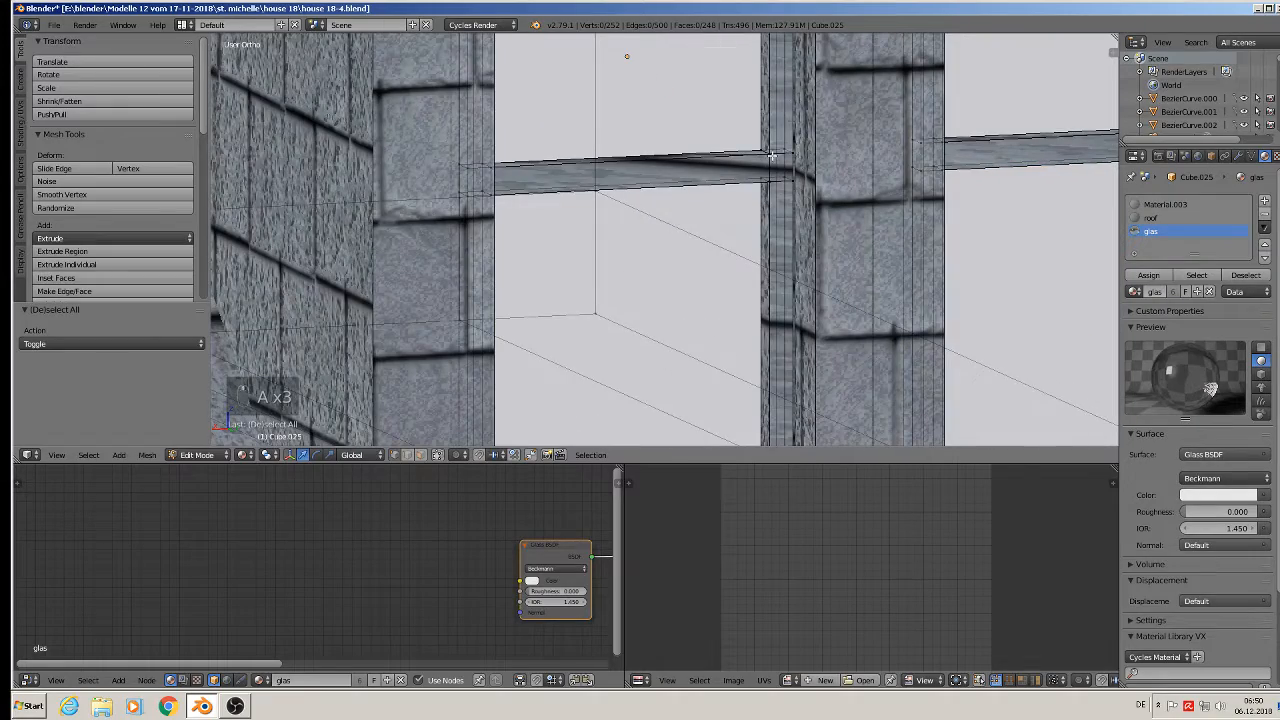
key("l")
scroll(772, 155, "down", 5)
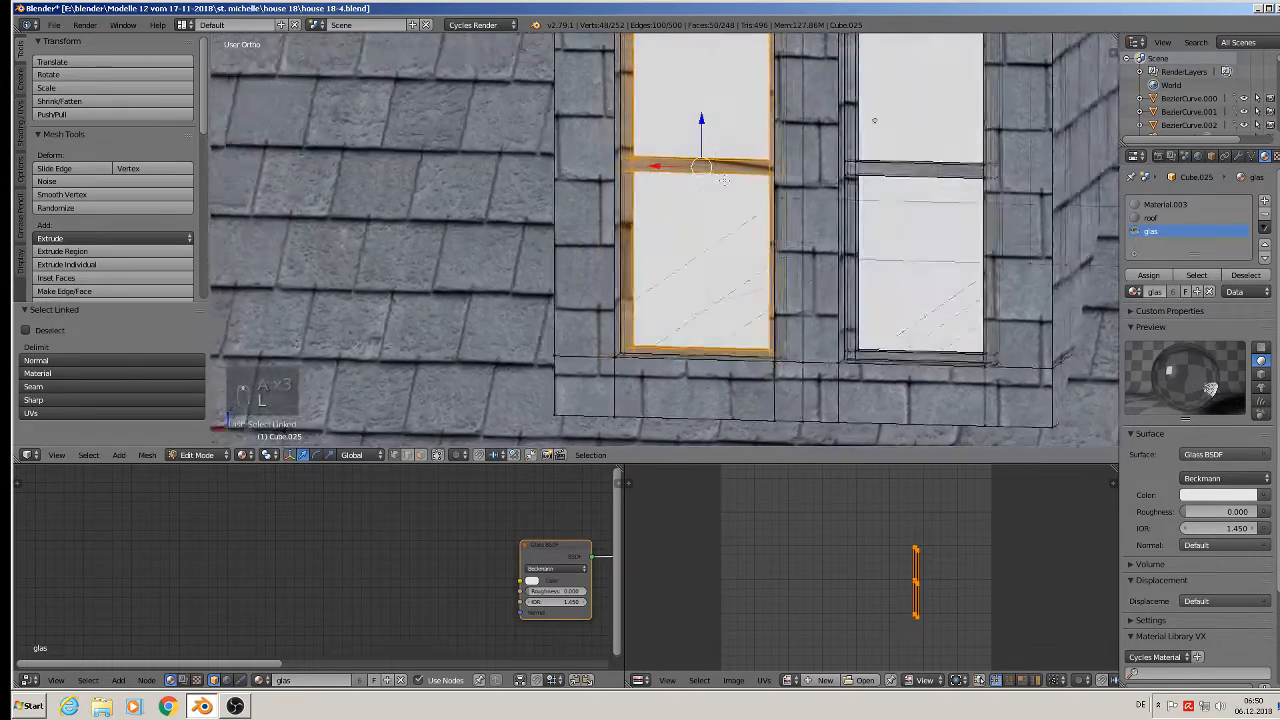
key("l")
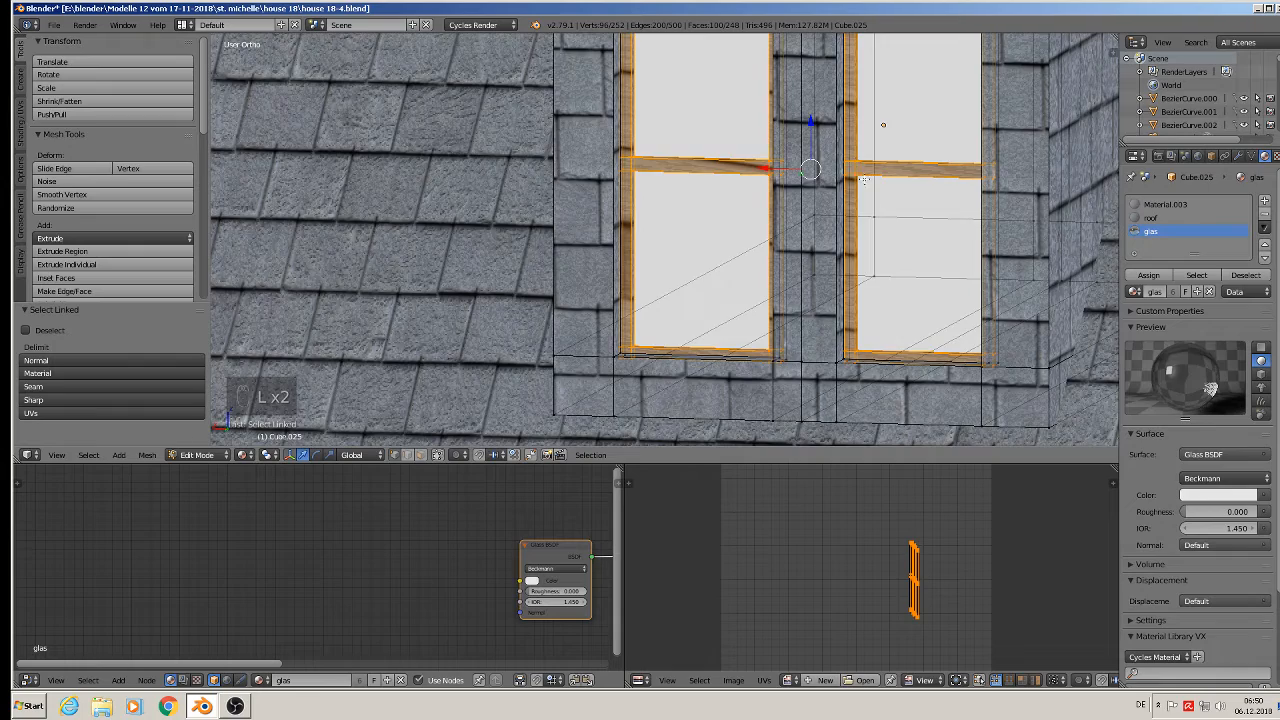
- Add a material slot holding the existing frame material, assign it to the selected dormer window frames, and leave Edit Mode
scroll(863, 180, "down", 3)
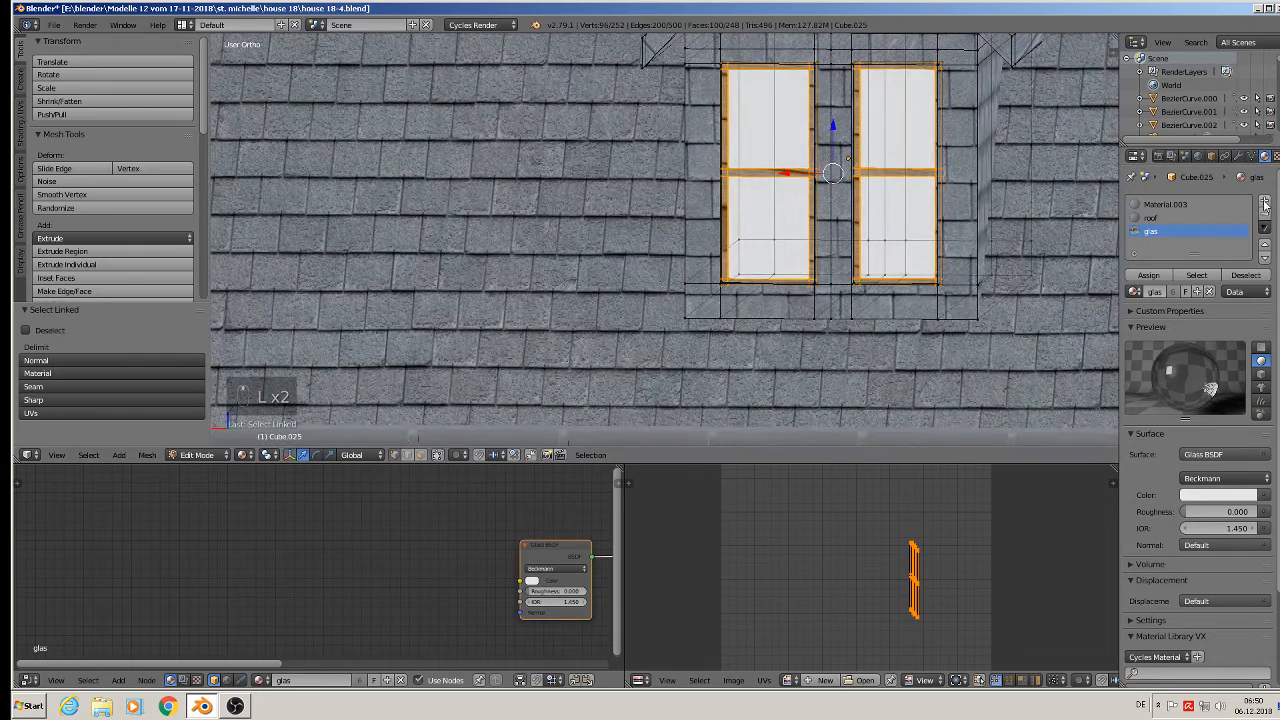
left_click(1264, 203)
left_click(1133, 291)
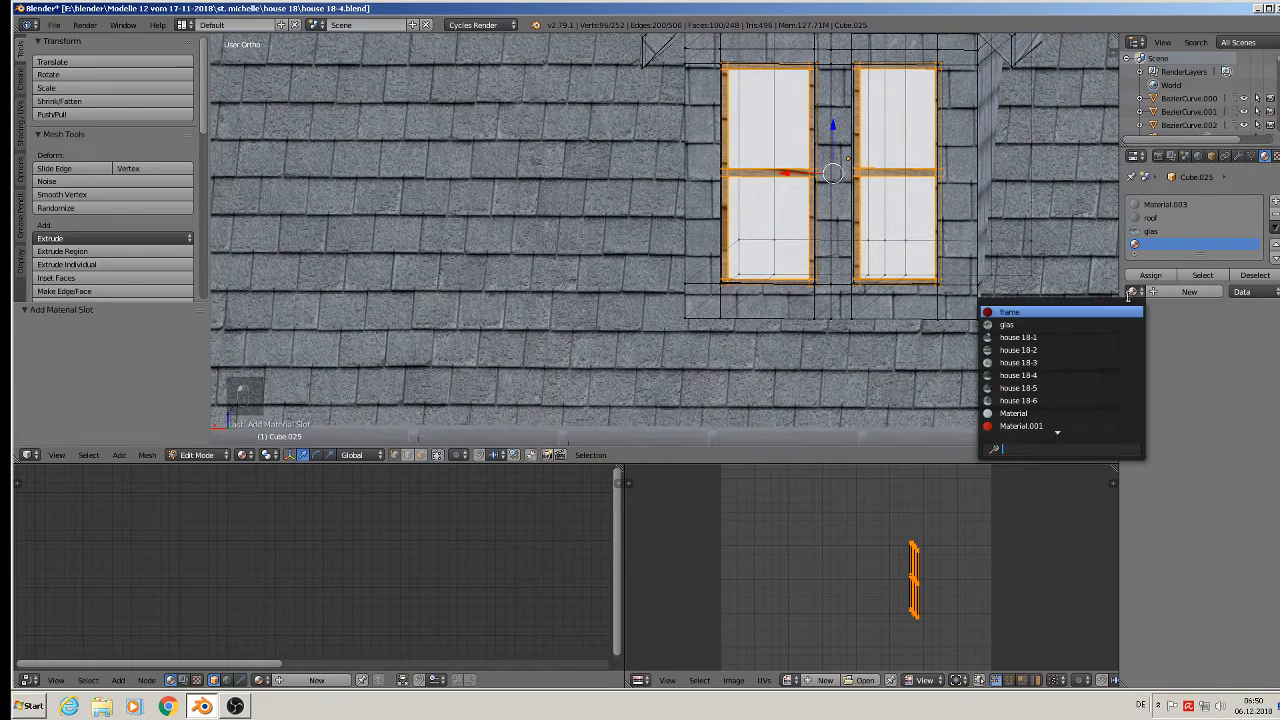
left_click(1073, 312)
left_click(1148, 275)
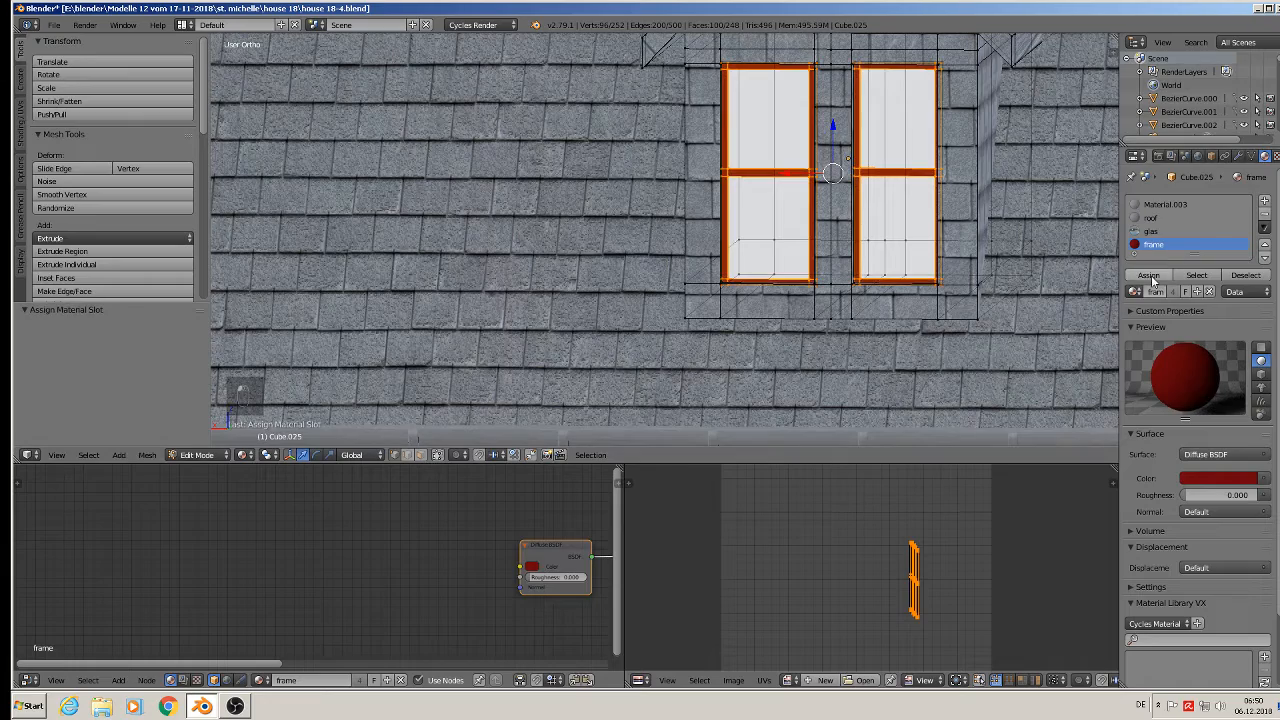
middle_click_drag(1084, 290, 689, 260)
key("Tab")
- Select the linked frame geometry of the rounded middle dormer window on the archway side, leaving out the glass panes
scroll(915, 277, "down", 3)
scroll(872, 258, "down", 2)
middle_click_drag(872, 258, 653, 244, "shift")
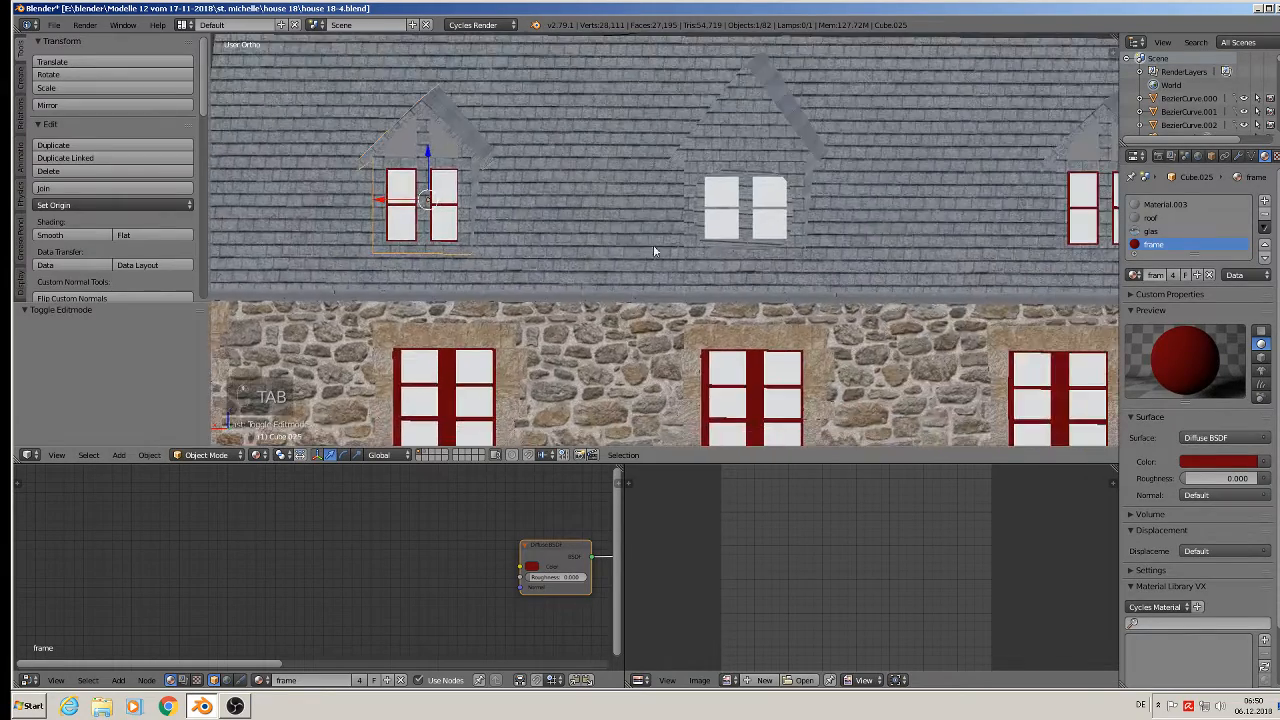
scroll(664, 206, "up", 8)
key("Tab")
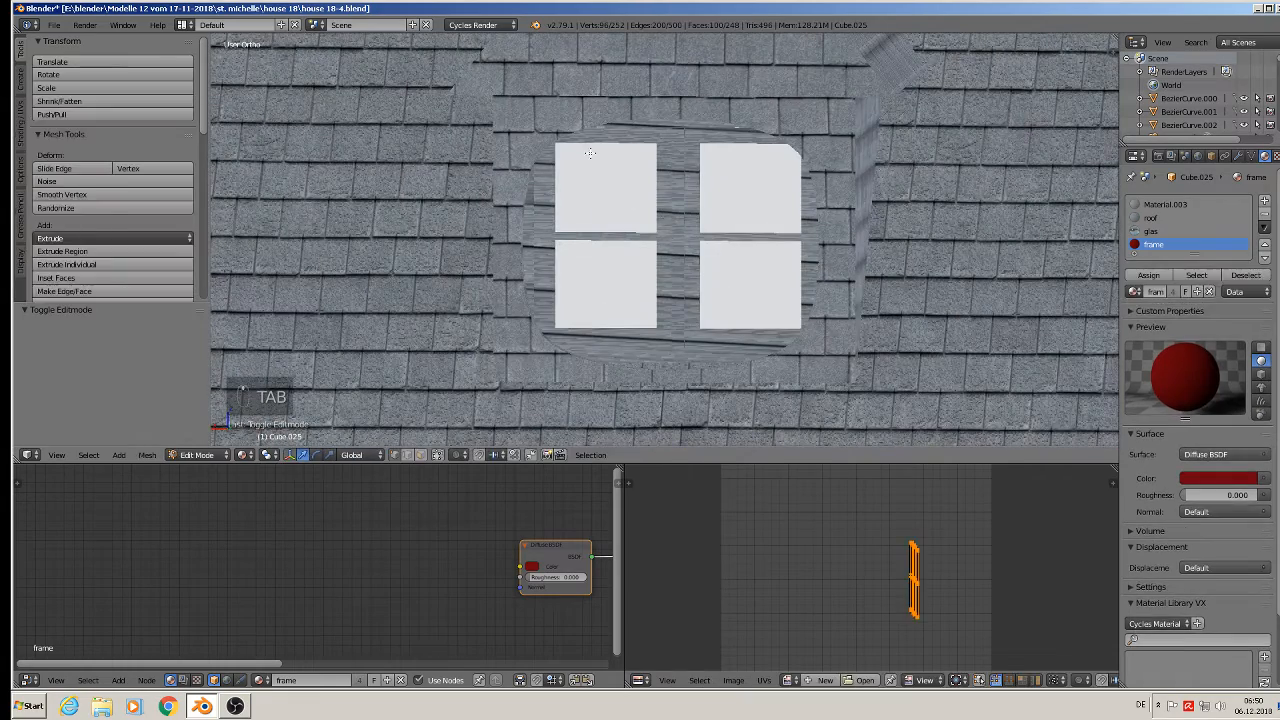
key("Tab")
right_click(615, 180)
key("Tab")
scroll(519, 124, "up", 3)
key("a")
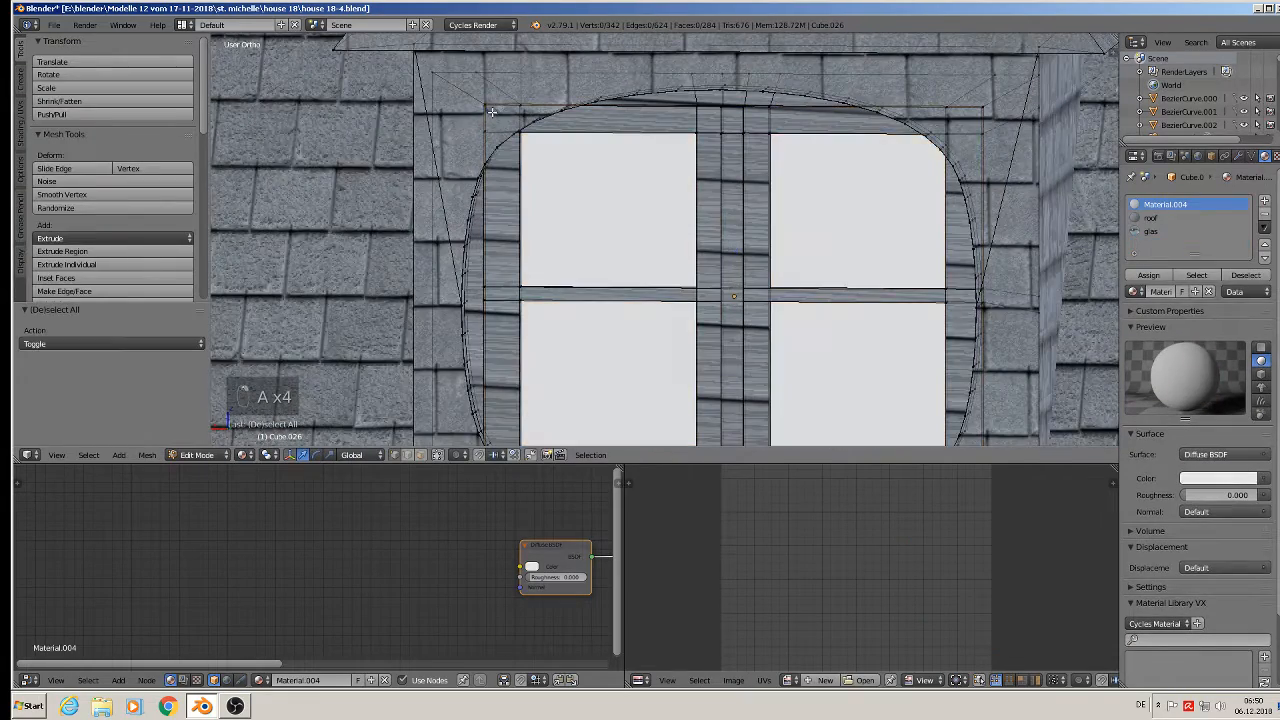
key("l")
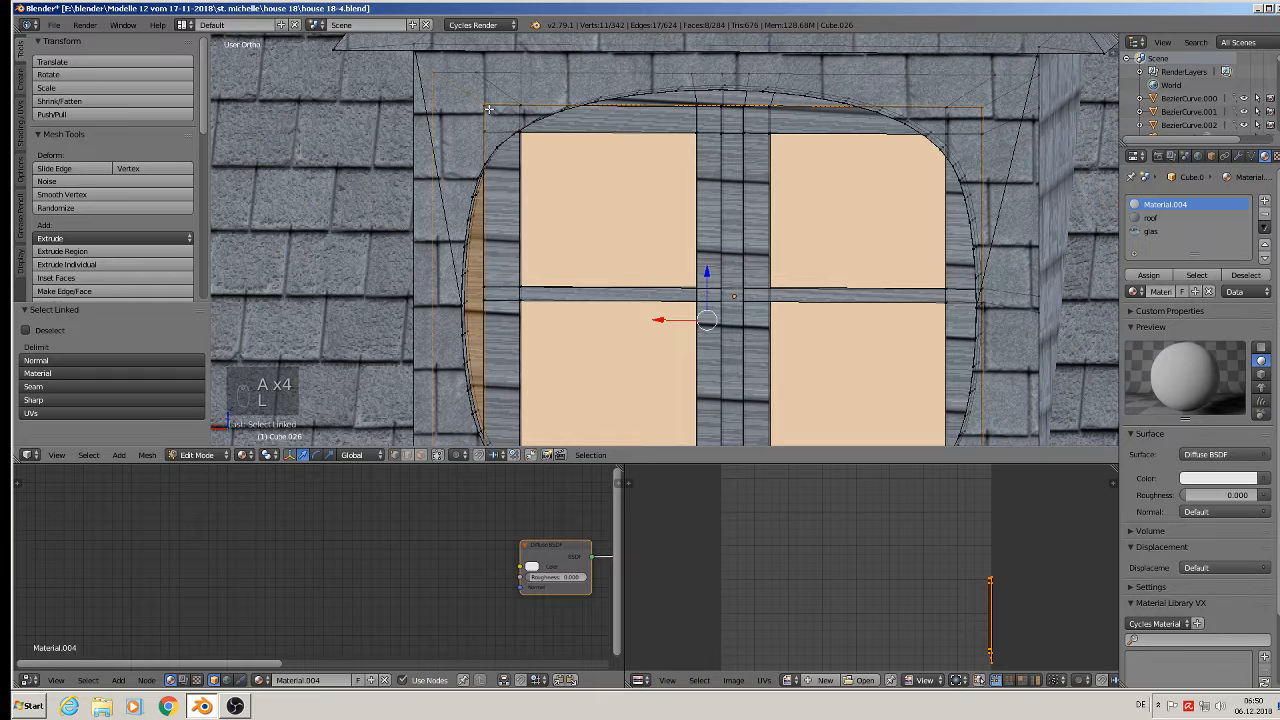
key("a")
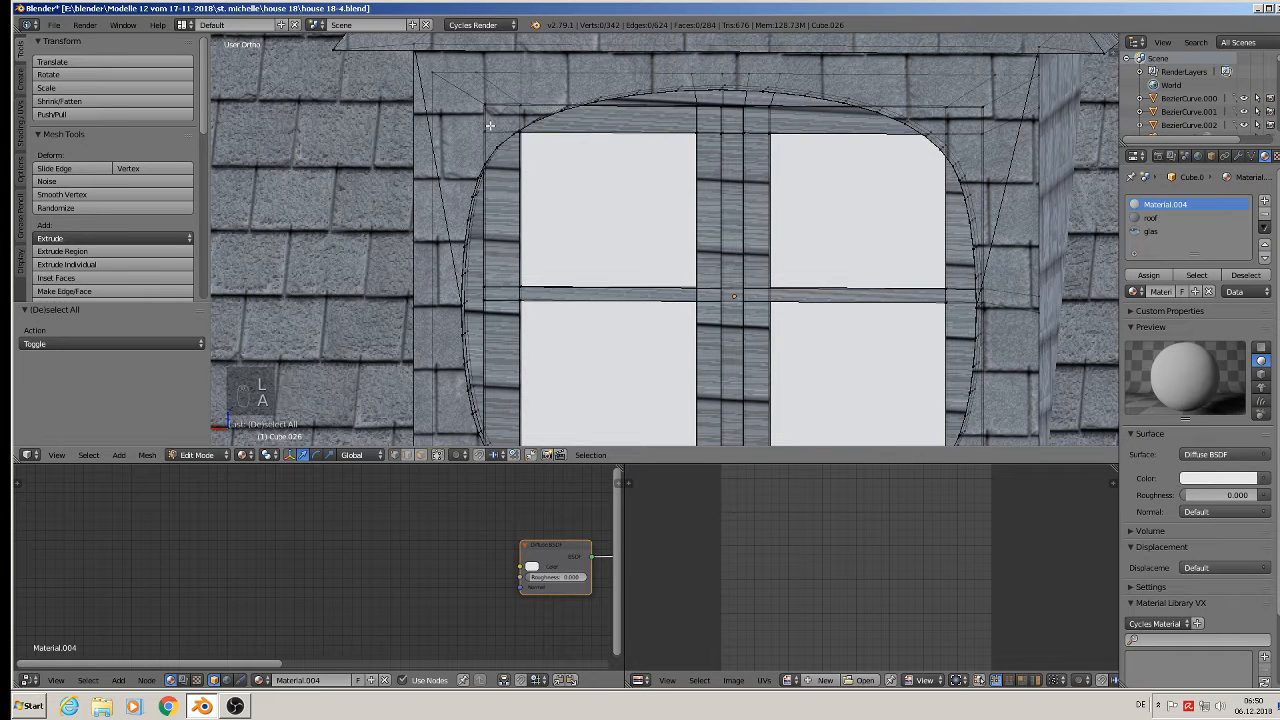
key("l")
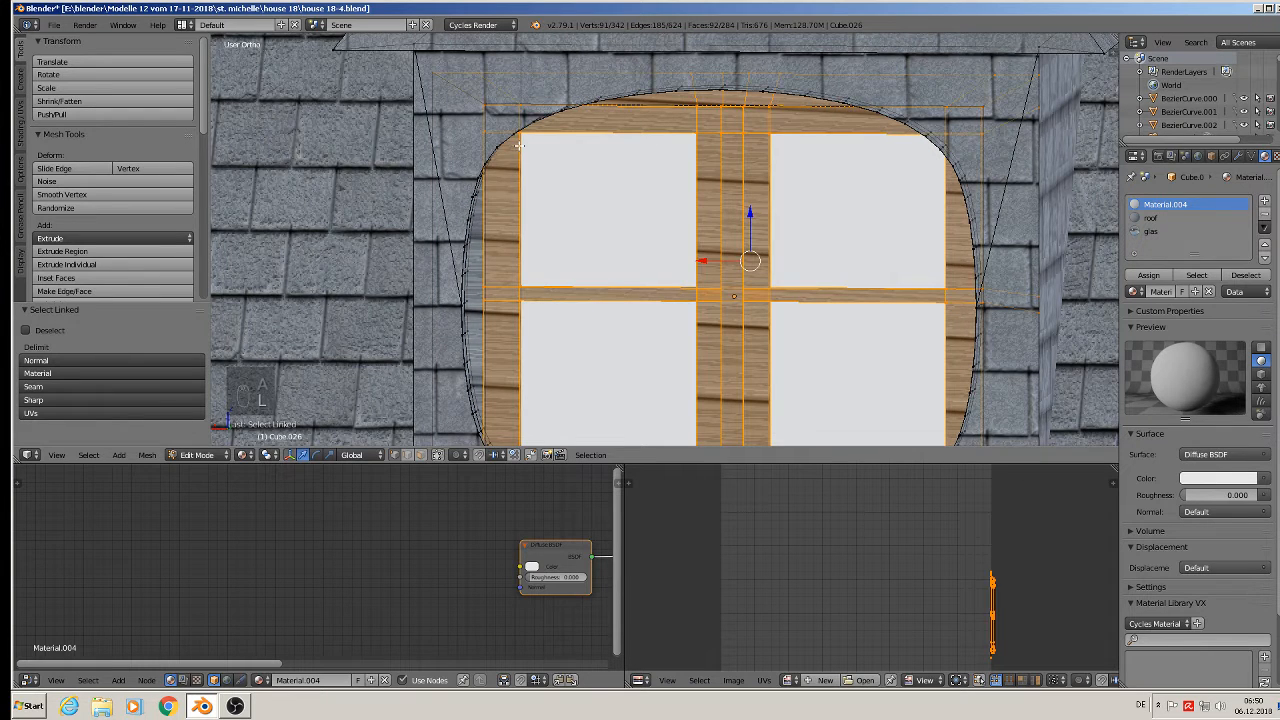
scroll(519, 146, "down", 3)
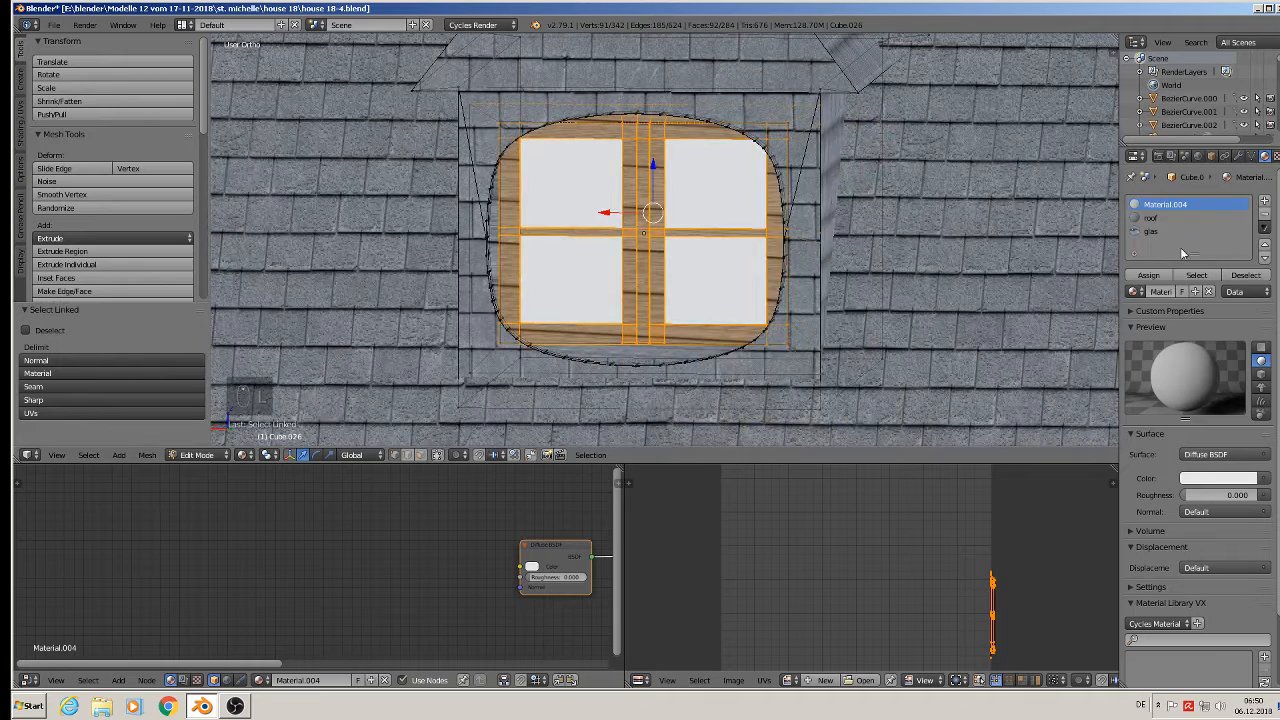
- Give the rounded window's frame the existing frame material through a new material slot and return to Object Mode
left_click(1266, 201)
left_click(1133, 291)
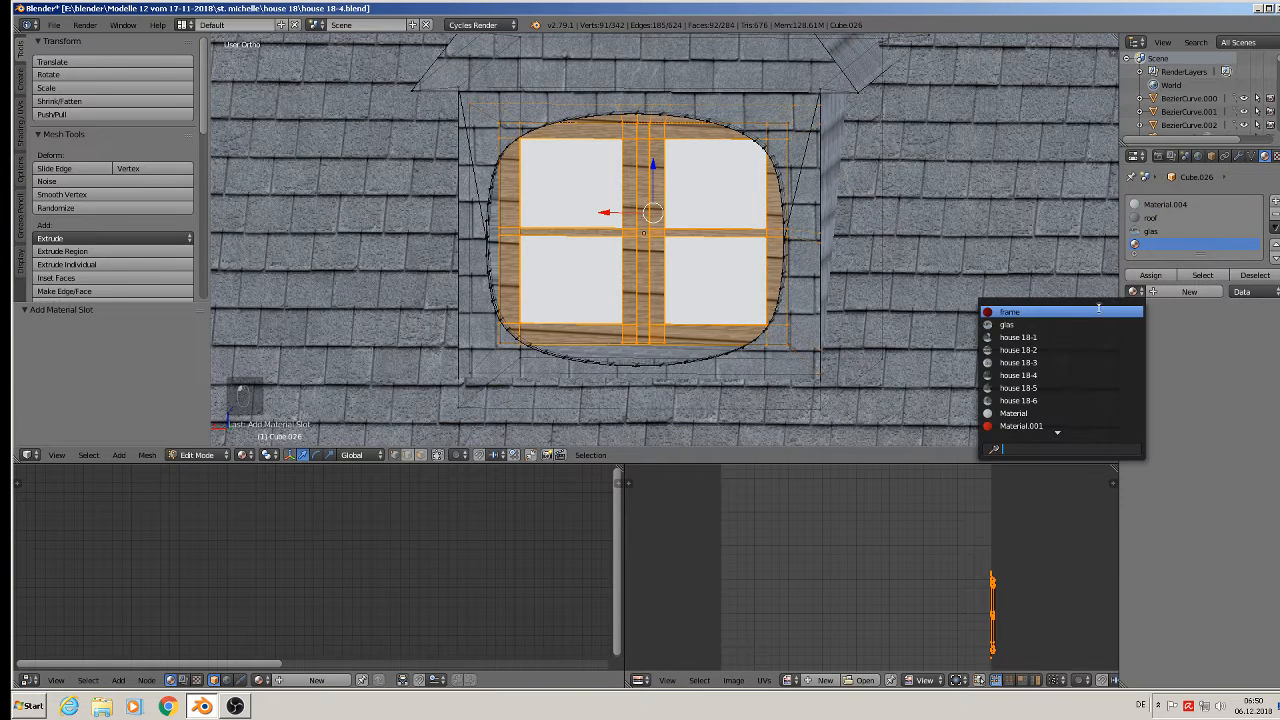
left_click(1075, 311)
left_click(1150, 276)
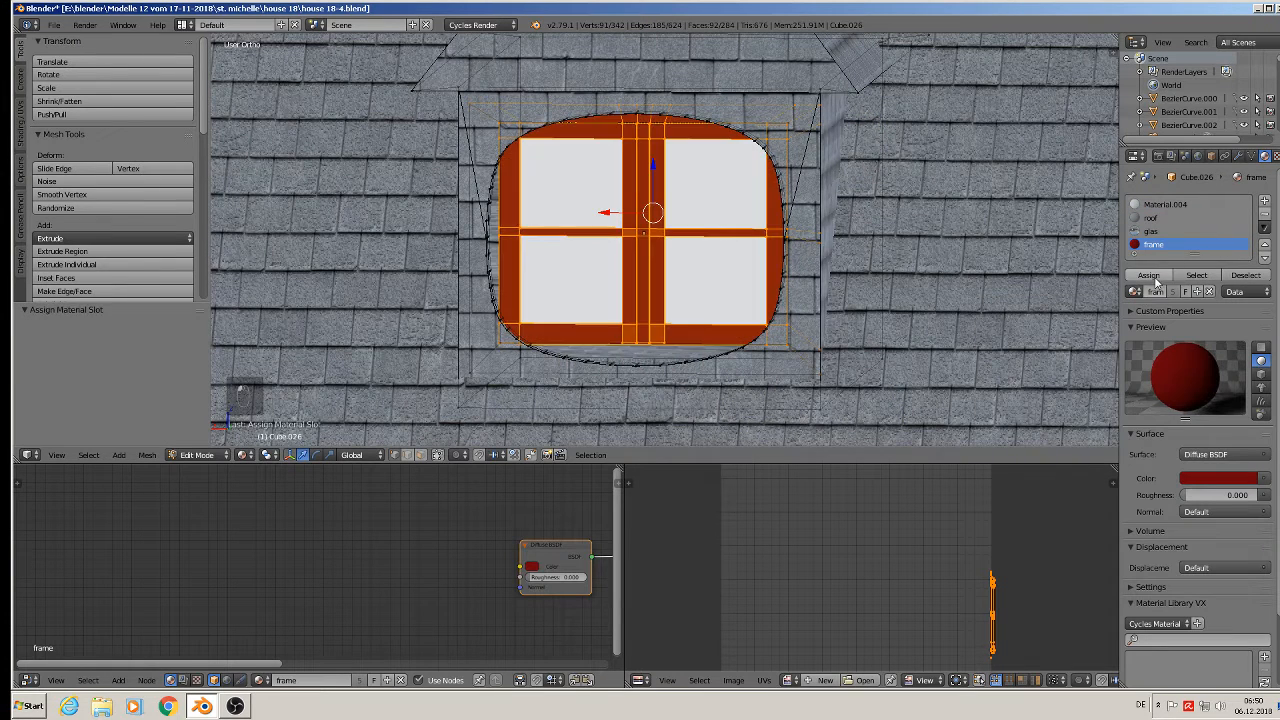
scroll(930, 330, "down", 5)
key("Tab")
- On the opposite side of the house, select the linked geometry of both window frames in an outer dormer
middle_click_drag(930, 328, 656, 280, "shift")
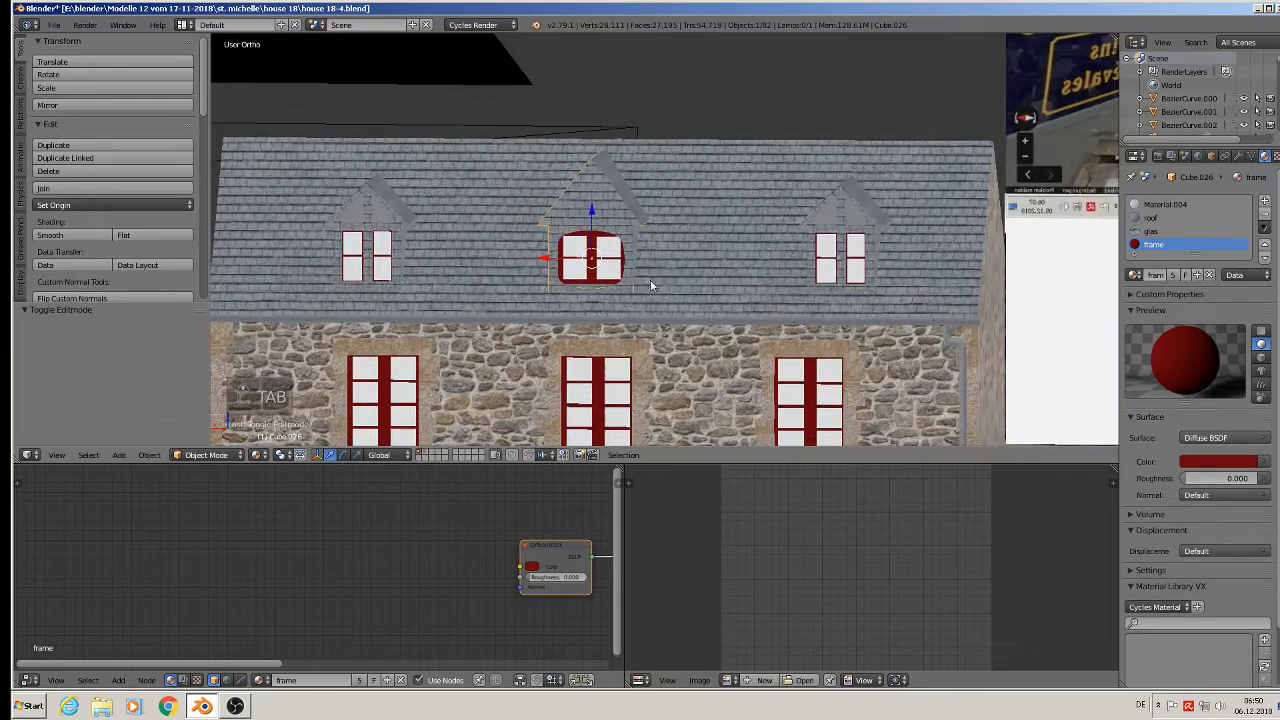
middle_click_drag(866, 260, 566, 297)
scroll(610, 229, "up", 5)
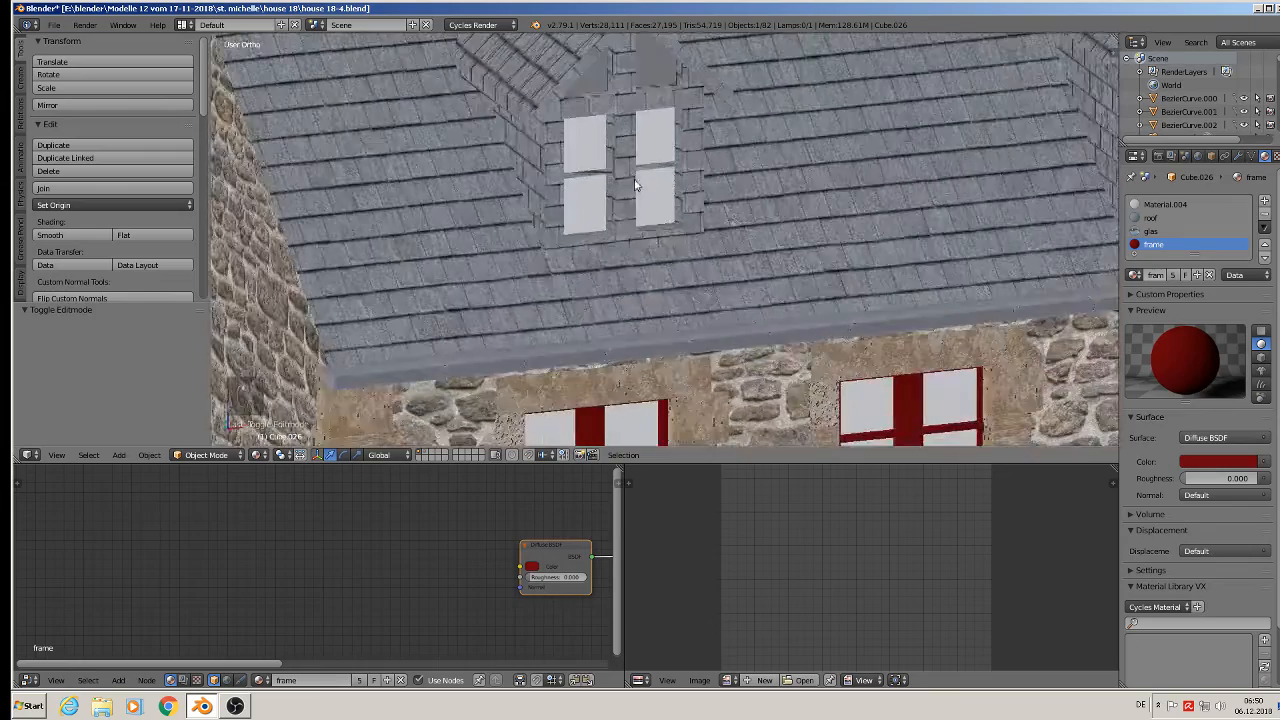
right_click(588, 185)
key("Tab")
scroll(605, 184, "up", 2)
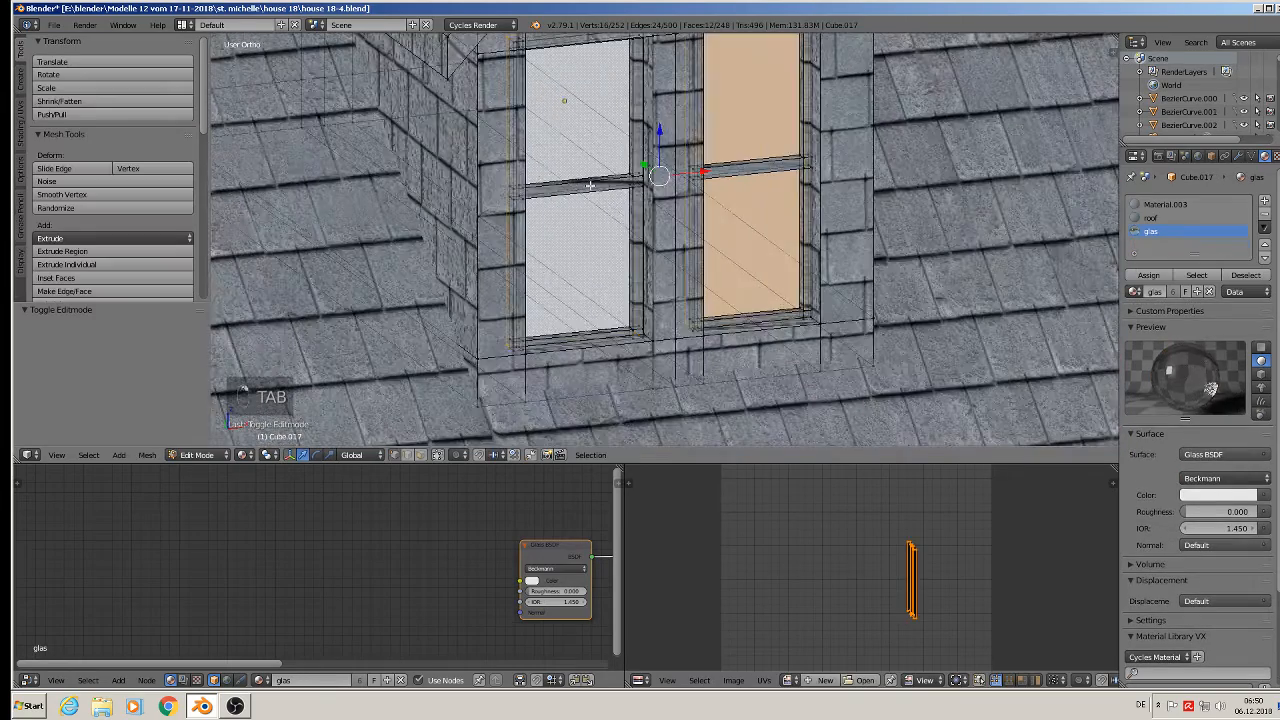
key("a")
key("a")
key("l")
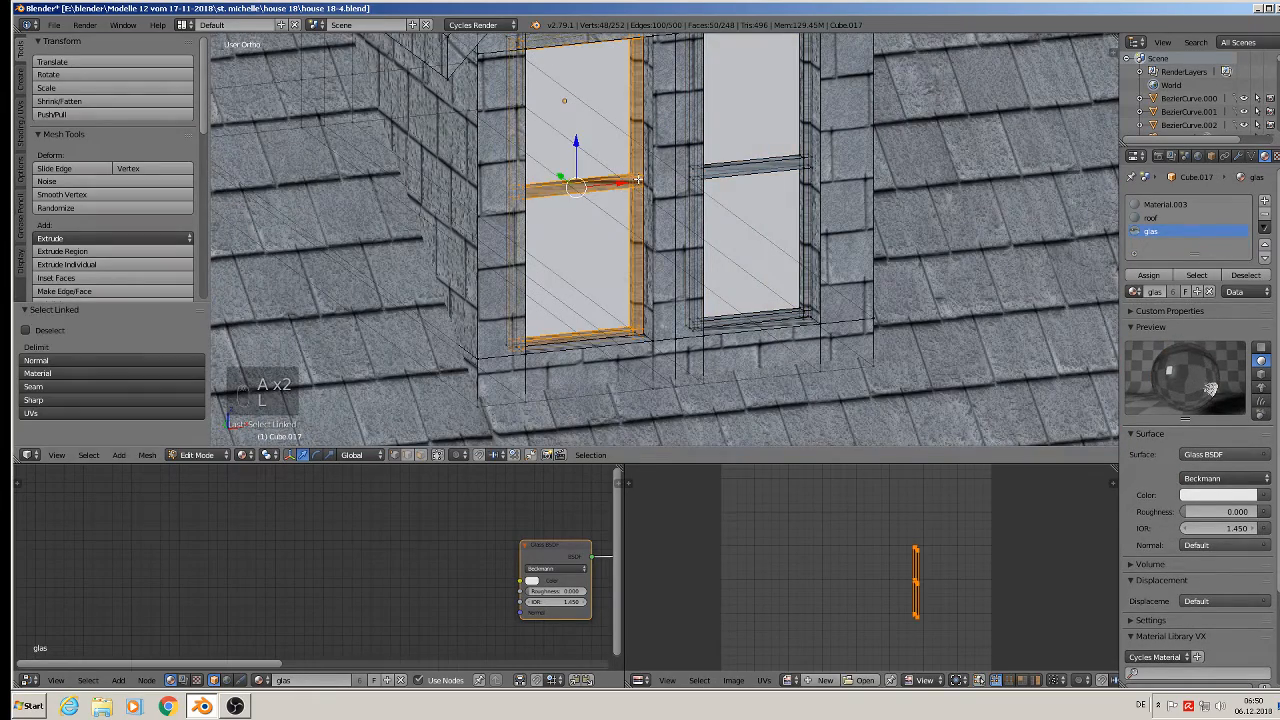
key("l")
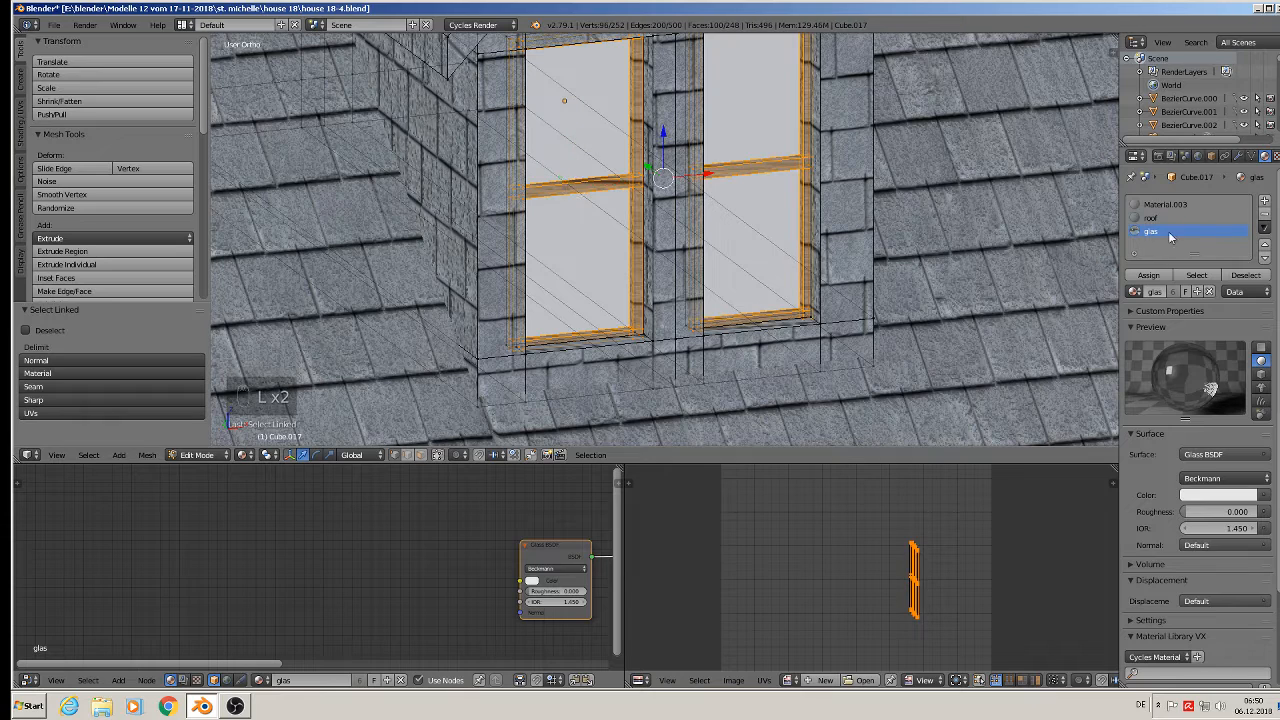
- Assign the existing frame material to these two opposite-side frames in a new material slot and exit Edit Mode
left_click(1264, 200)
left_click(1134, 291)
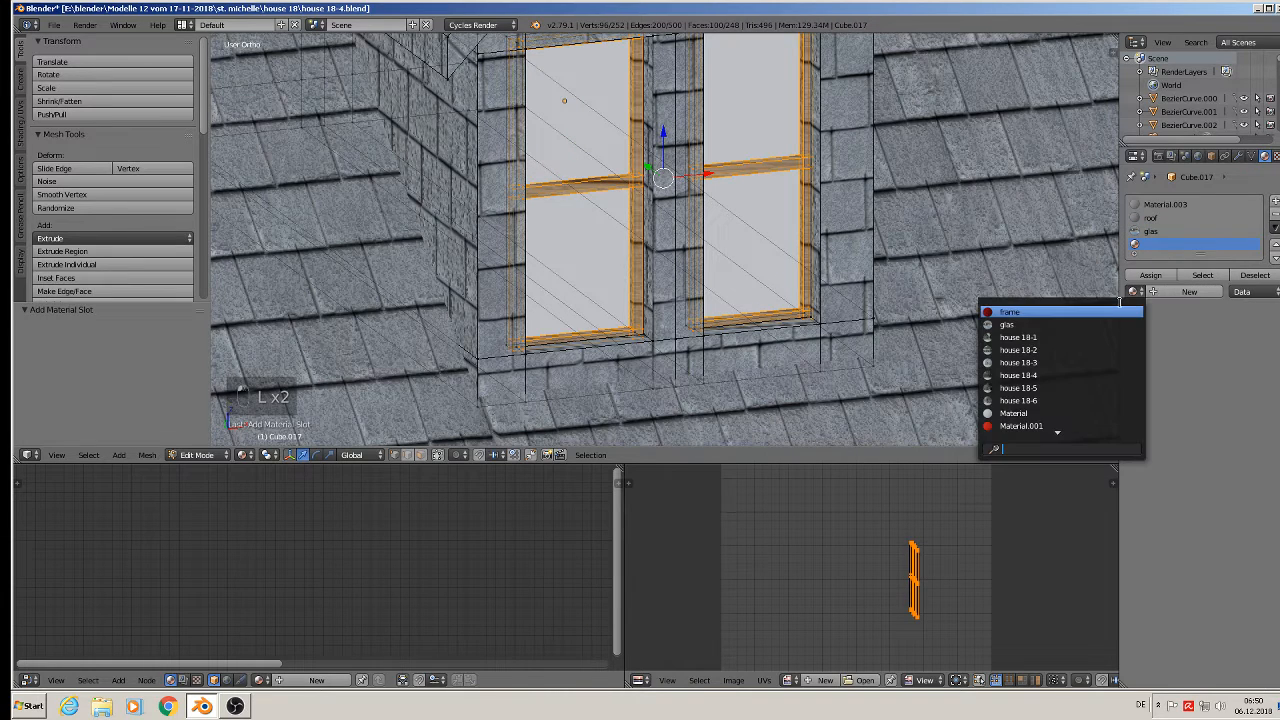
left_click(1102, 312)
left_click(1150, 276)
scroll(925, 268, "down", 6)
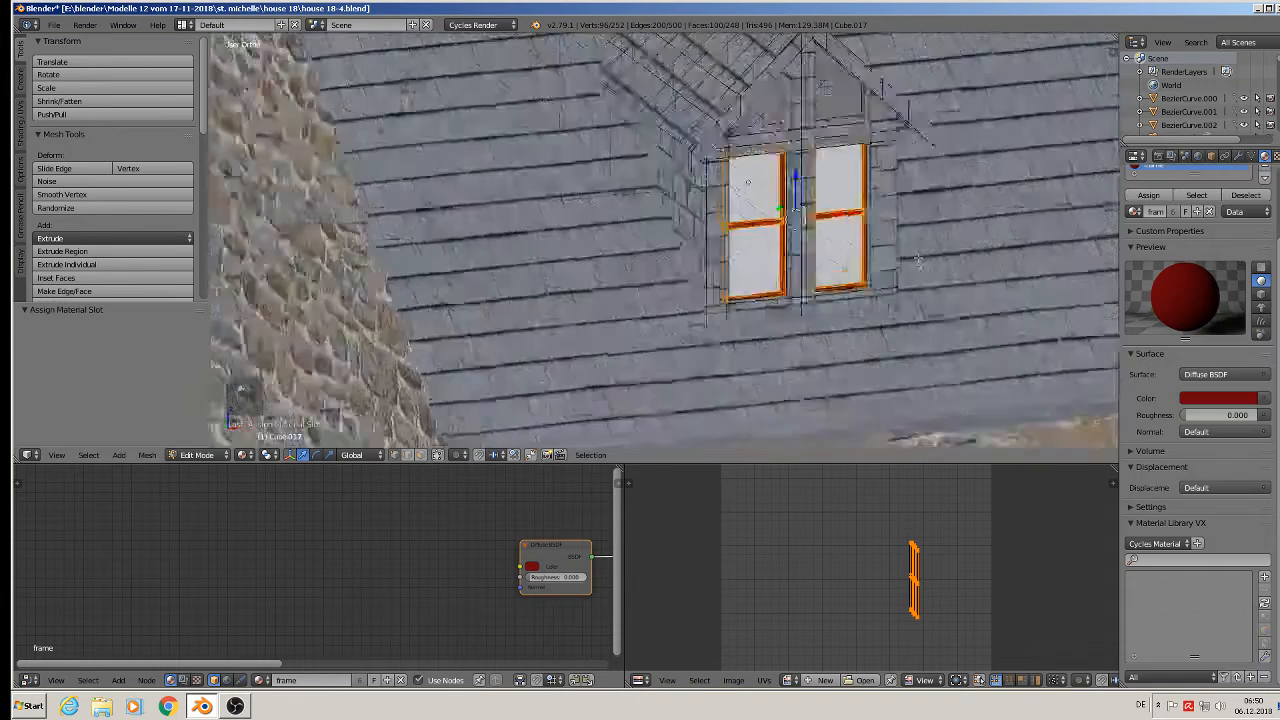
scroll(942, 273, "down", 1)
middle_click_drag(942, 273, 634, 122, "shift")
scroll(636, 142, "down", 2)
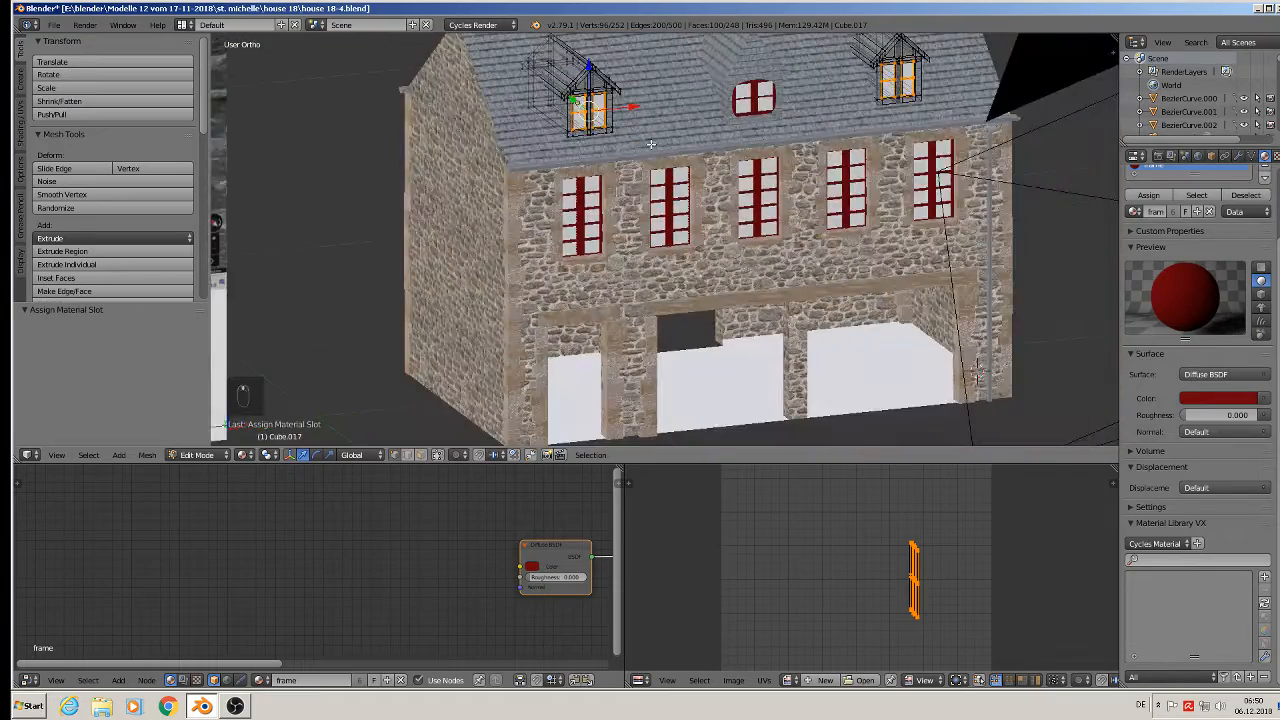
key("Tab")
- Save the project under its current name, house 18-4.blend
scroll(651, 149, "down", 1)
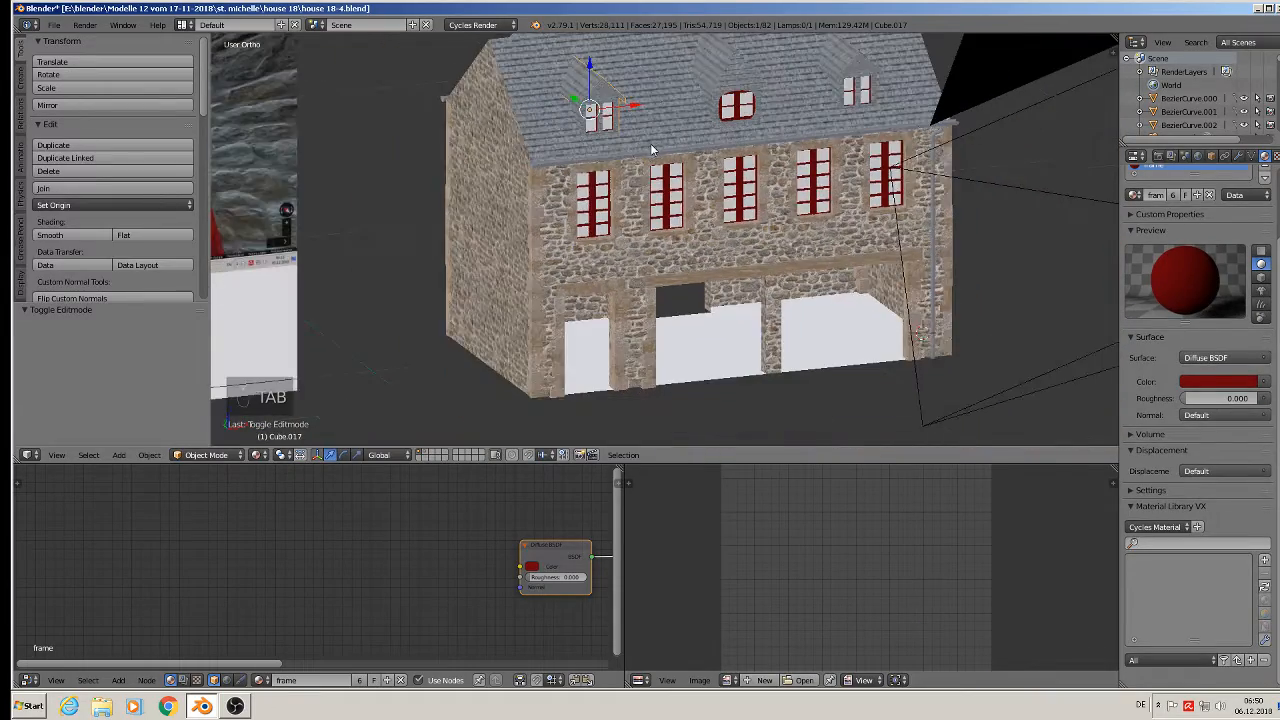
middle_click_drag(651, 150, 950, 148)
left_click(58, 25)
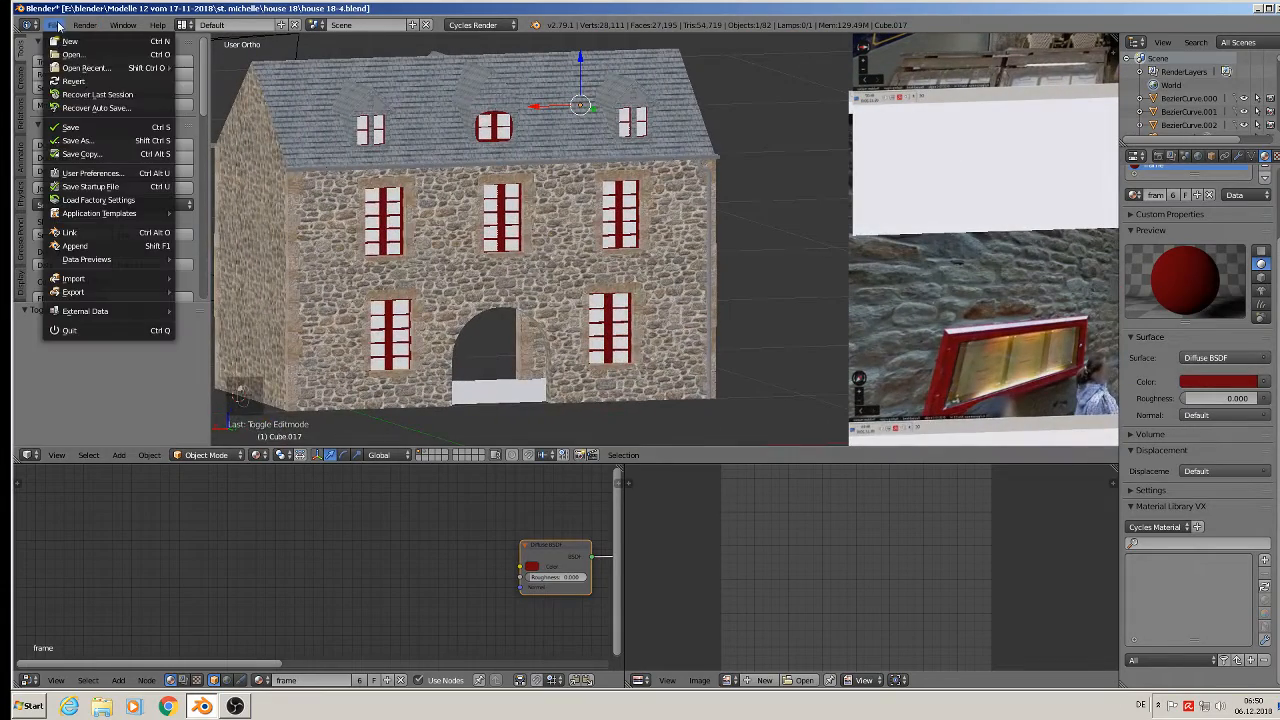
left_click(100, 128)
- Select the house body and add a new material named parkett in an additional material slot
scroll(840, 234, "up", 1)
scroll(623, 218, "up", 1)
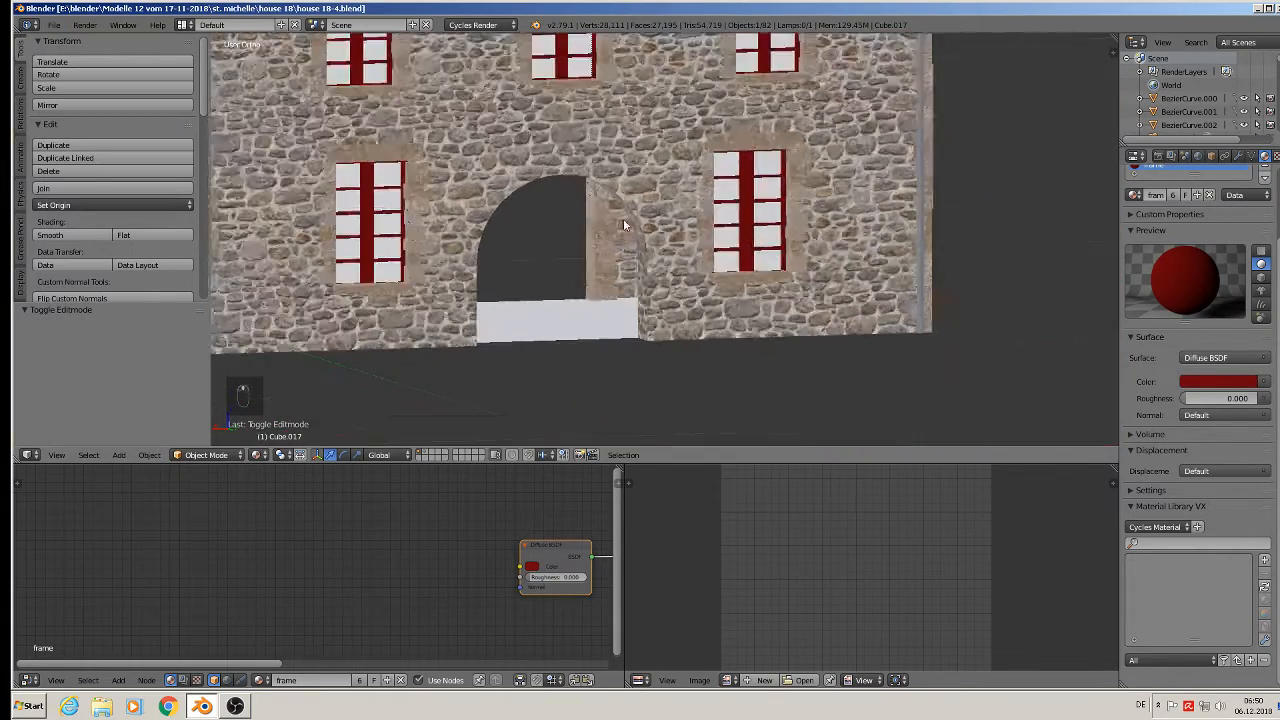
scroll(624, 286, "up", 1)
scroll(616, 338, "up", 2)
middle_click_drag(615, 338, 663, 206, "shift")
right_click(652, 204)
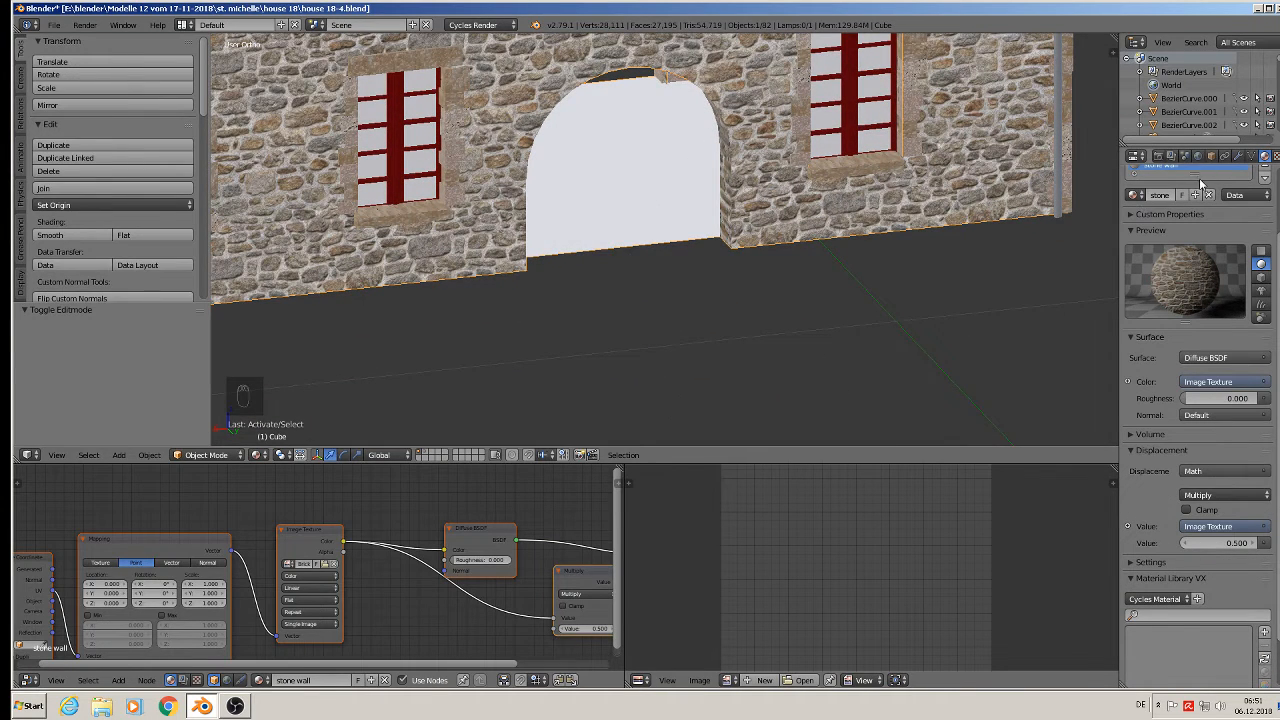
left_click_drag(1193, 175, 1194, 320)
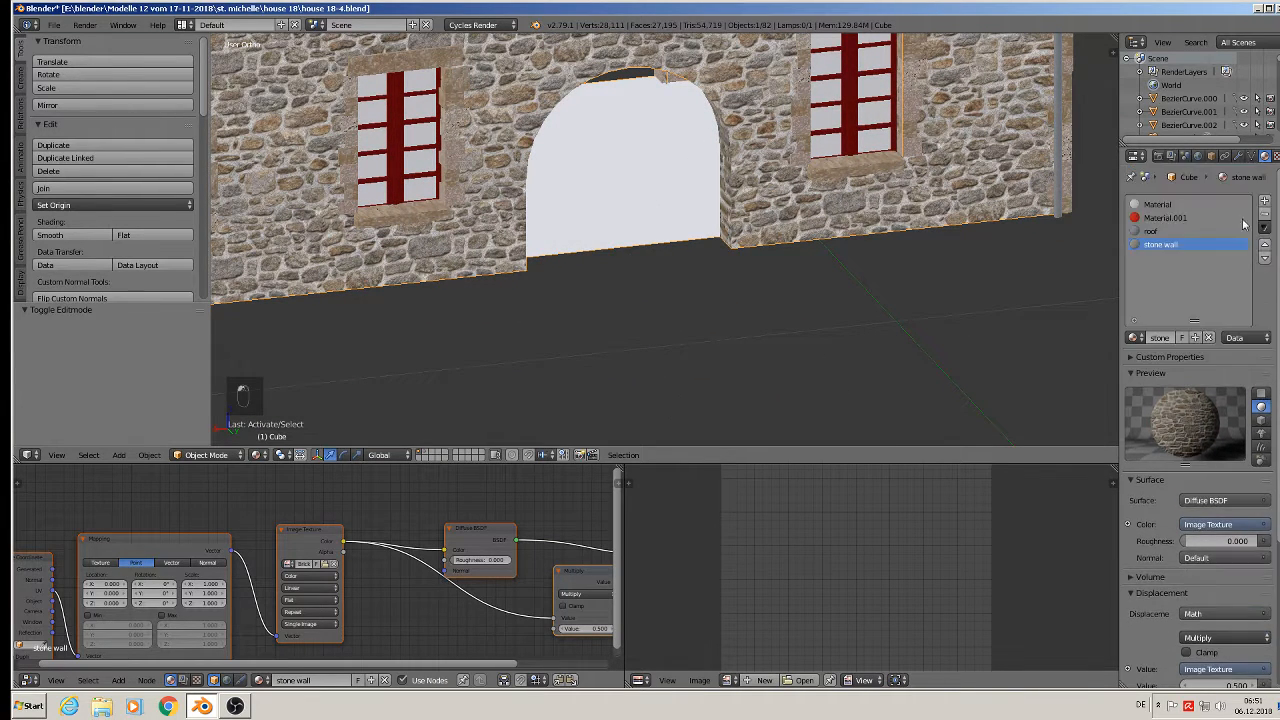
left_click(1265, 203)
left_click(1192, 337)
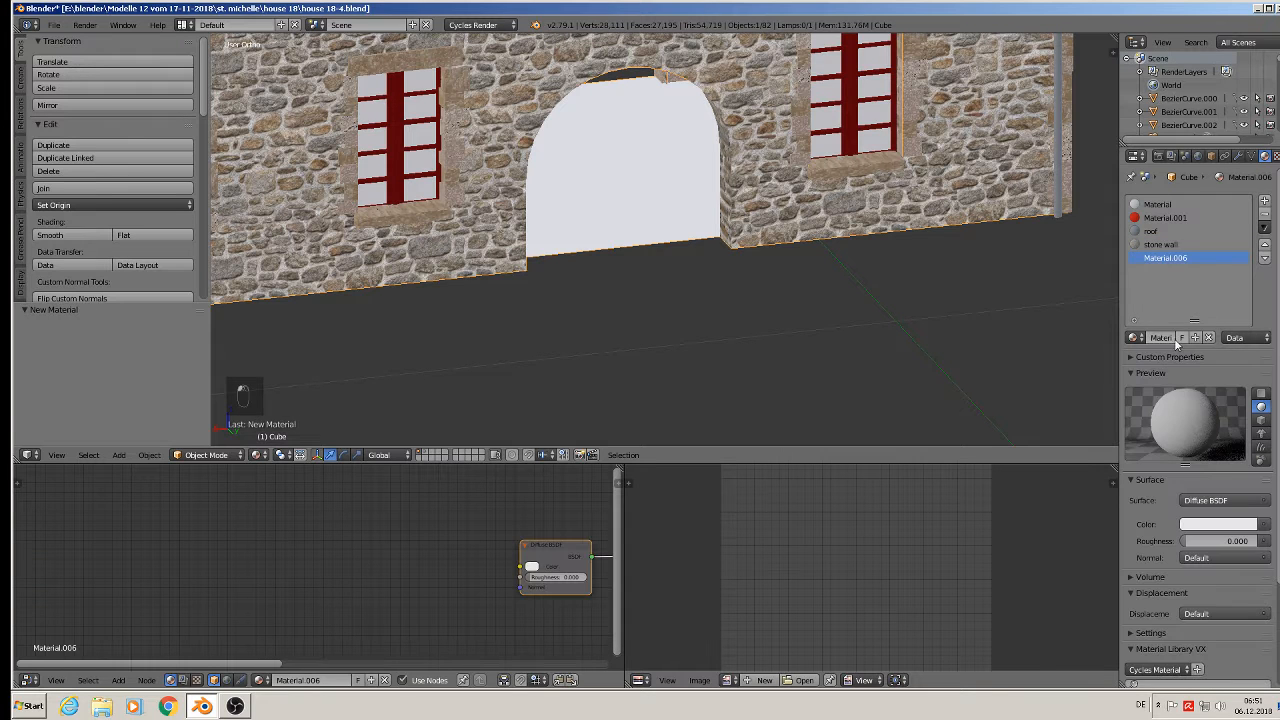
type("parkett")
key("Return")
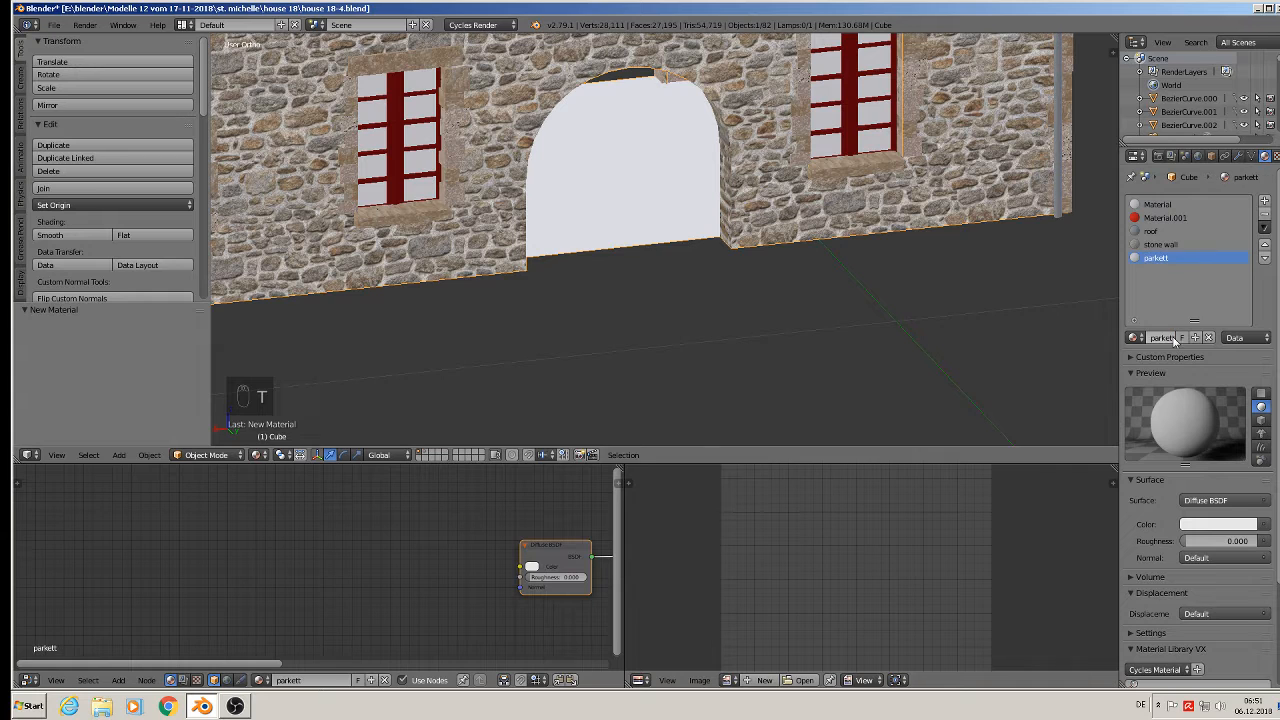
- Delete the parkett material's default nodes and paste the copied image-texture node setup in their place
scroll(467, 565, "down", 2)
middle_click_drag(448, 561, 309, 542)
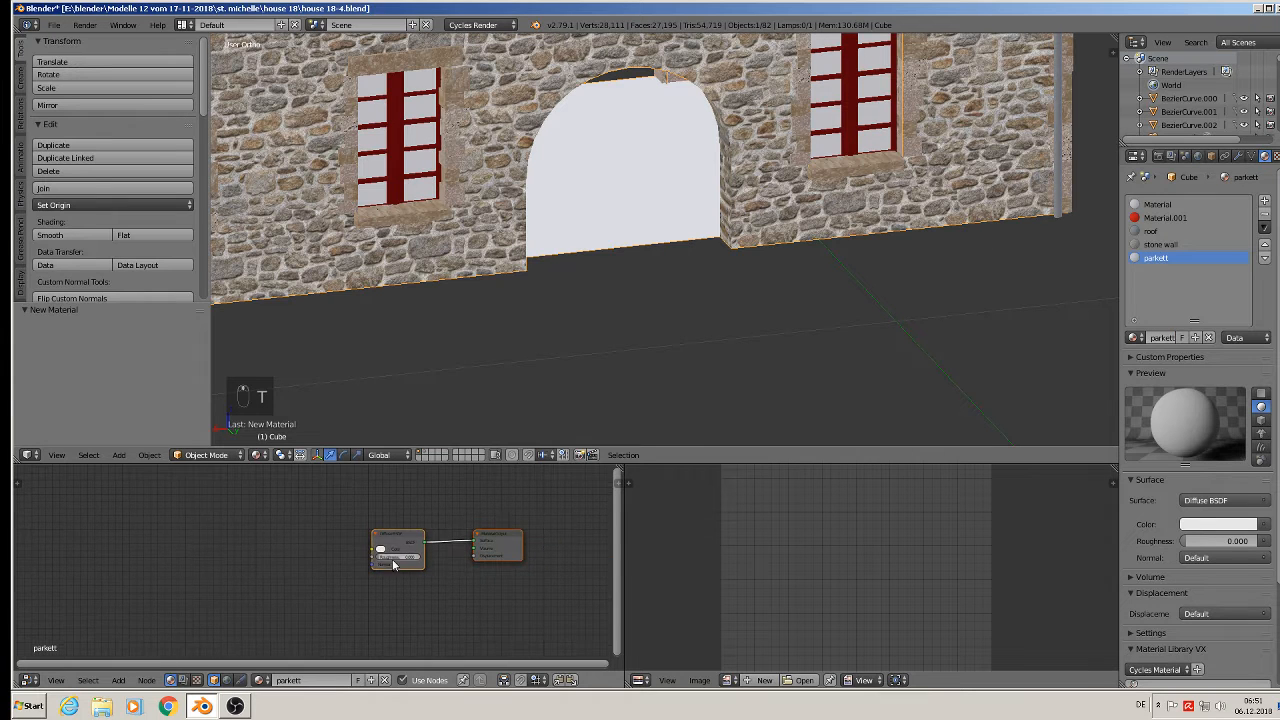
key("x")
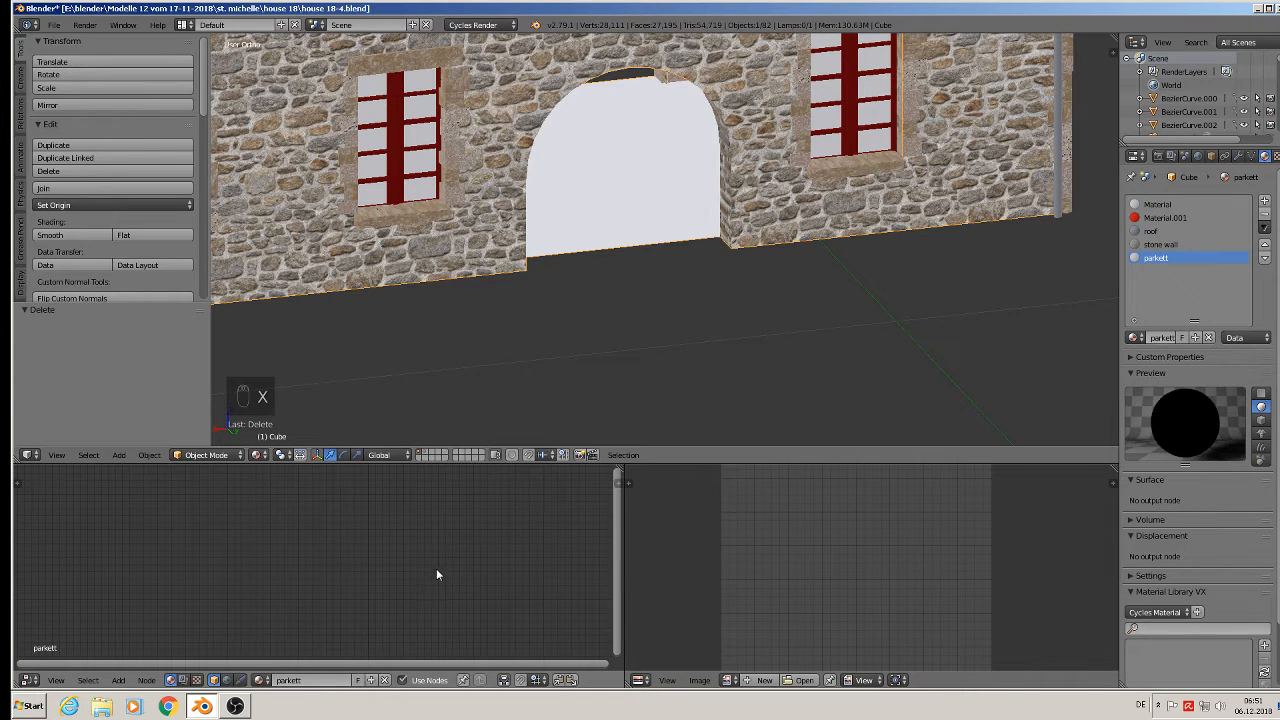
key("ctrl+v")
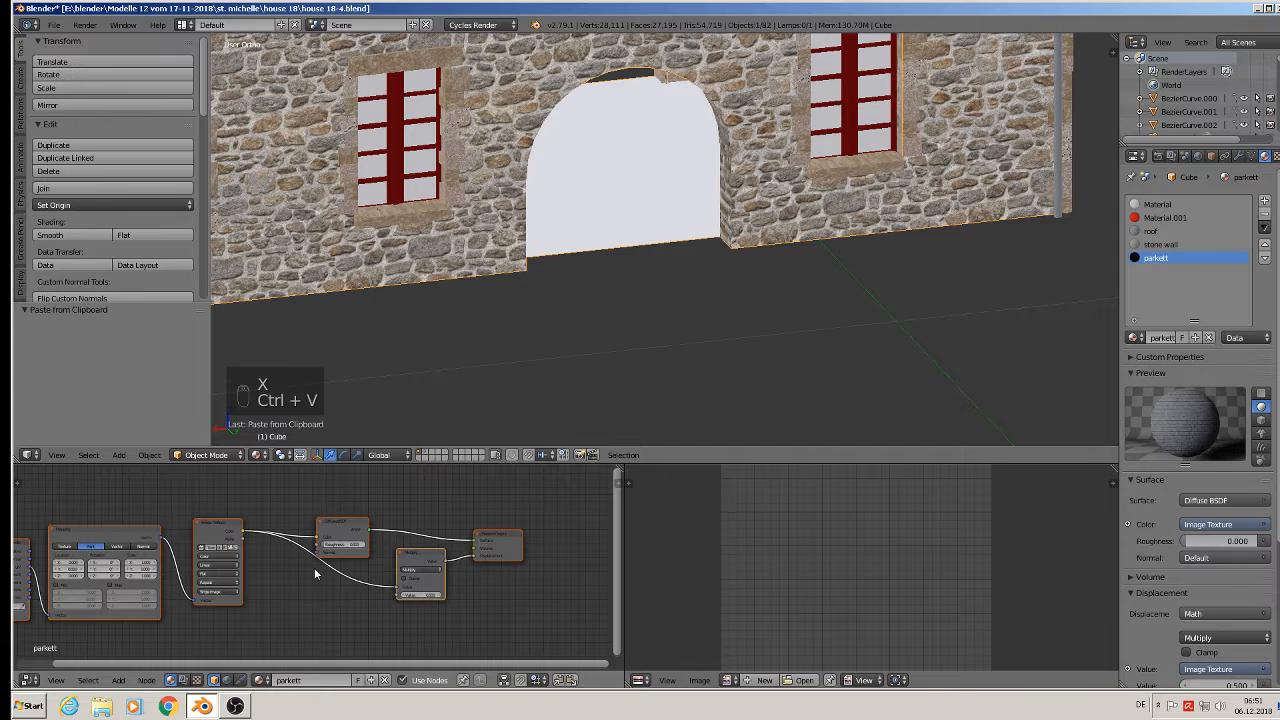
- Load the wood image WoodFine0033_15_S.jpg from the textur folder into the parkett material's Image Texture node
middle_click_drag(284, 567, 426, 549)
scroll(385, 548, "up", 4)
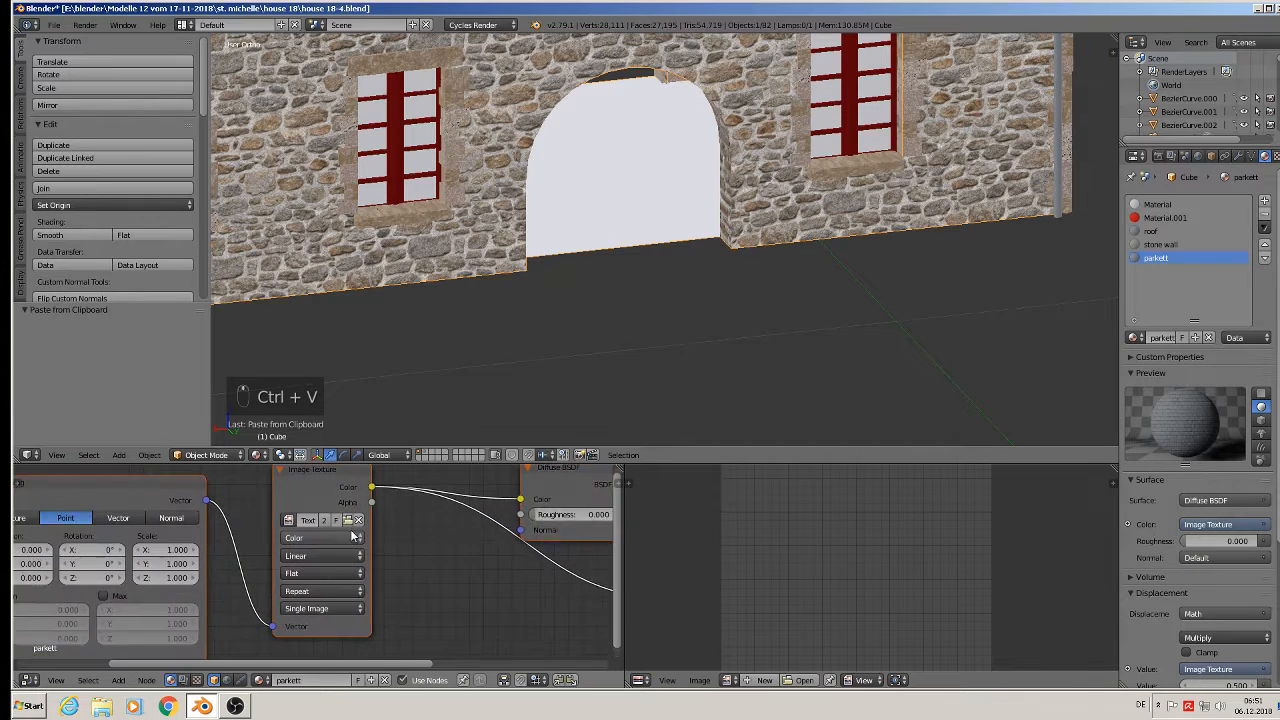
scroll(357, 538, "up", 2)
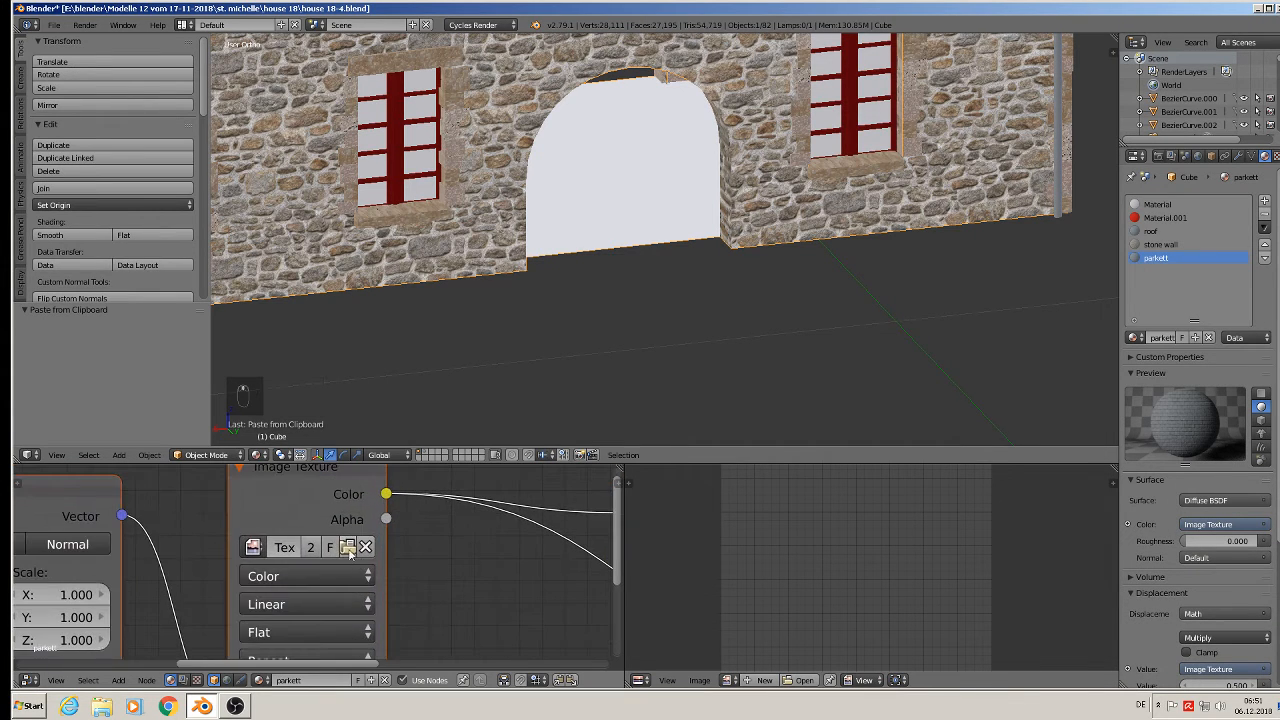
left_click(349, 549)
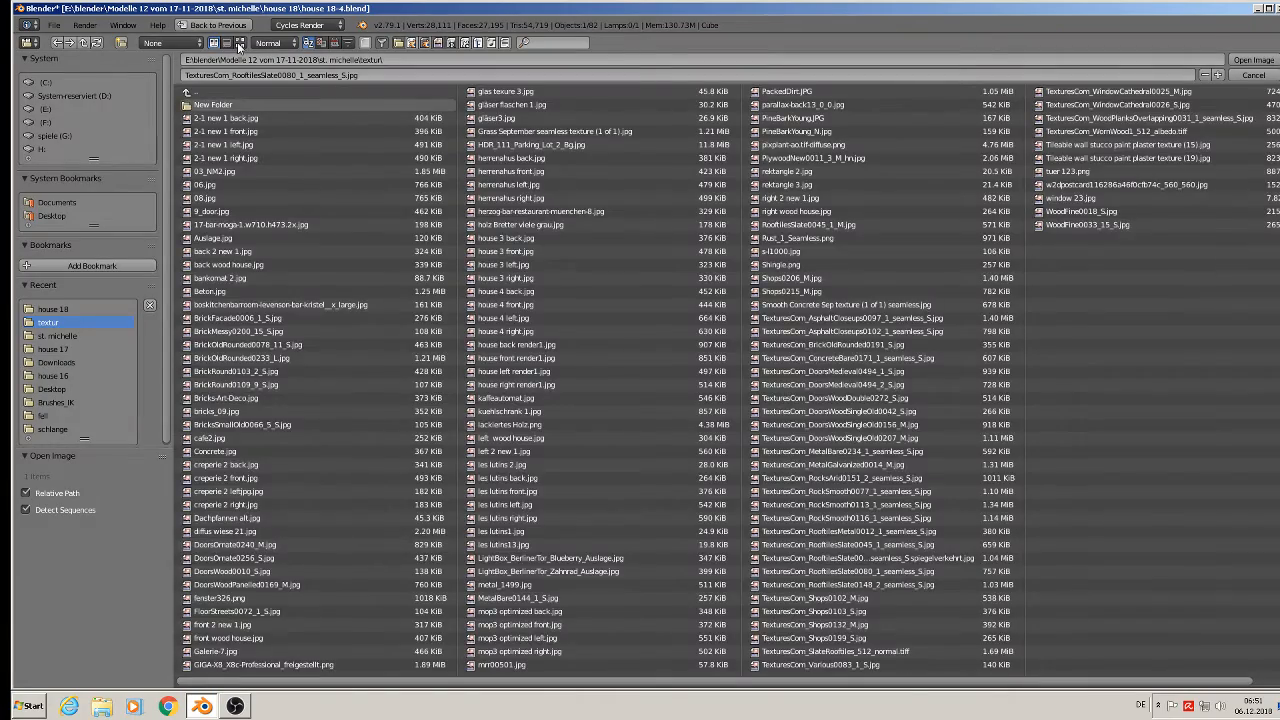
left_click(239, 43)
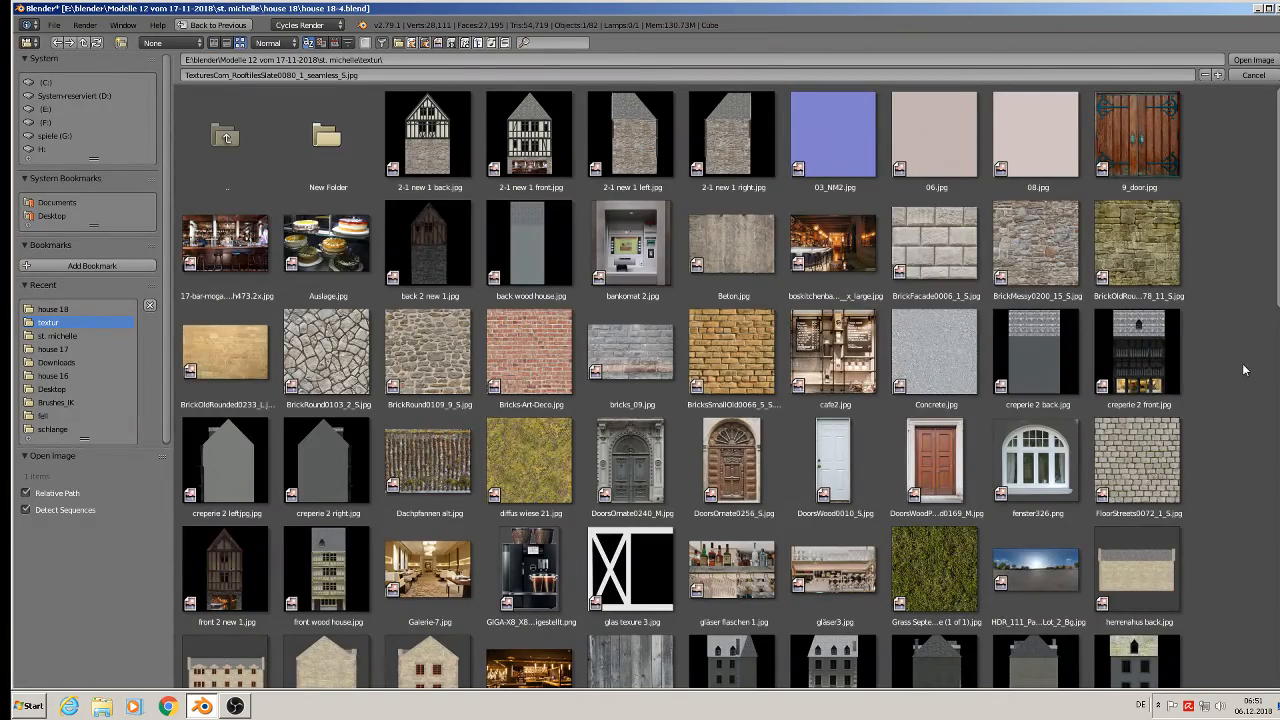
scroll(1242, 363, "down", 4)
scroll(1222, 414, "down", 7)
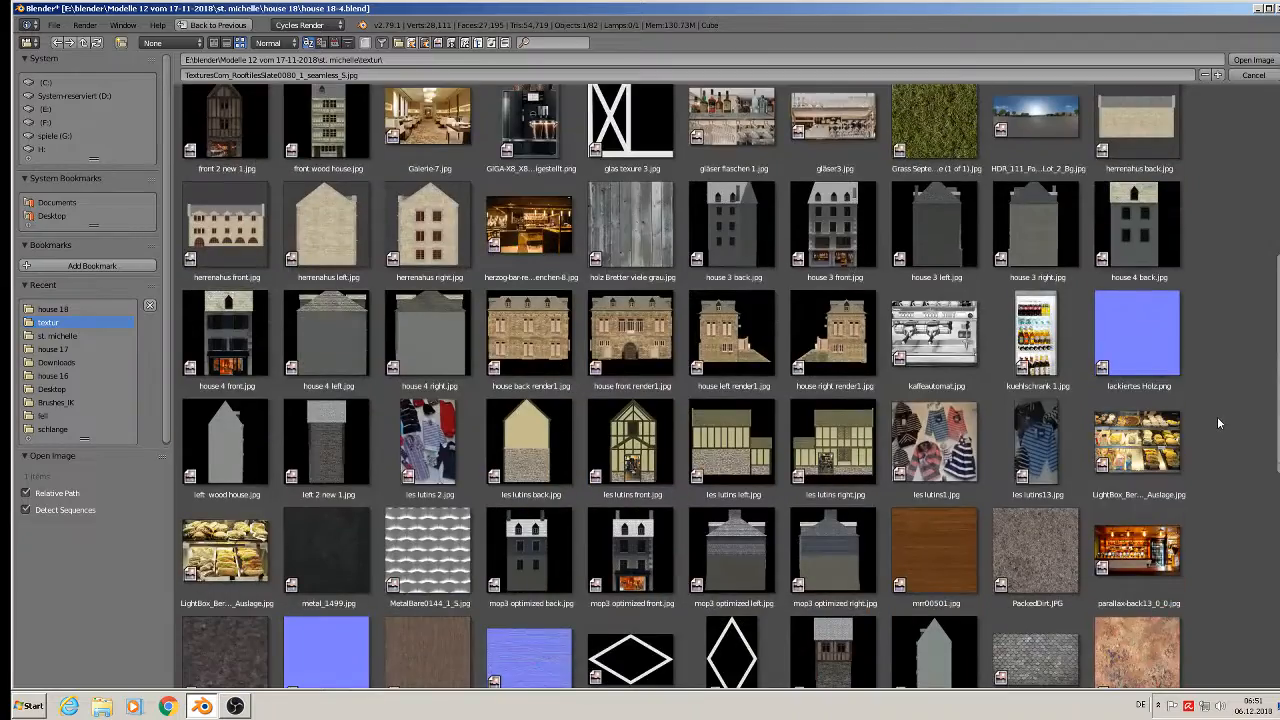
scroll(1217, 416, "down", 4)
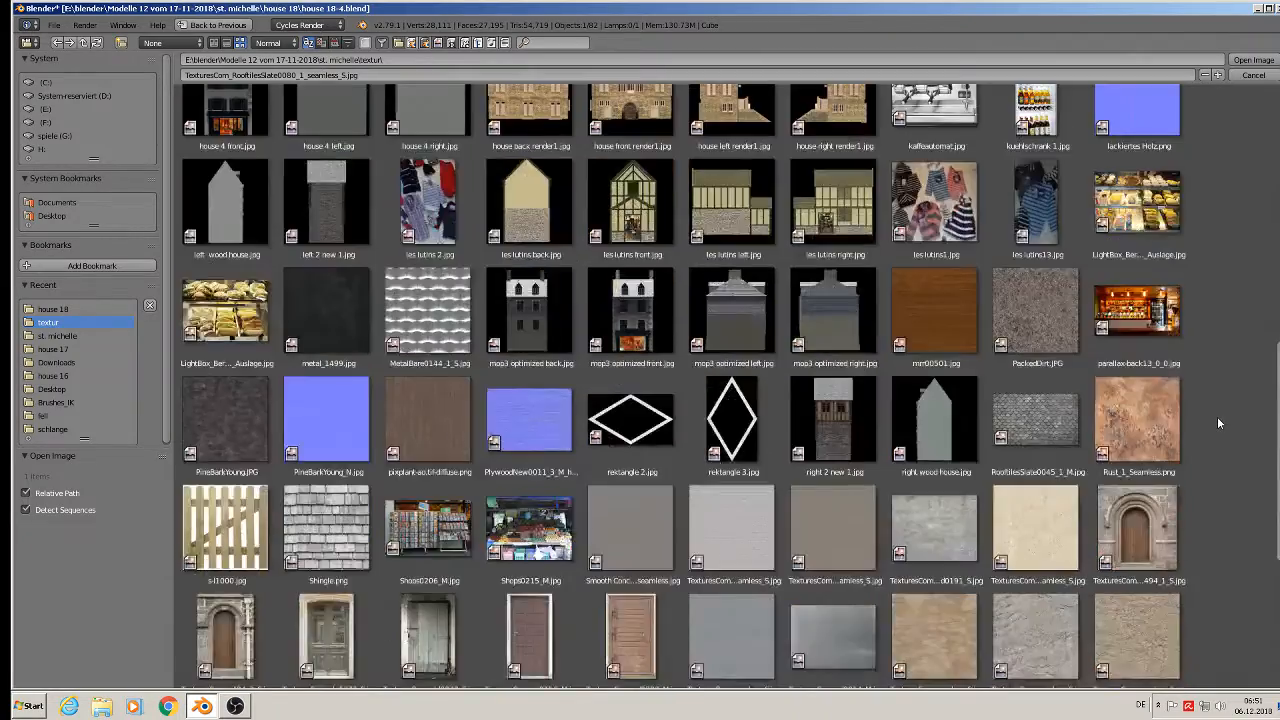
scroll(1217, 416, "down", 5)
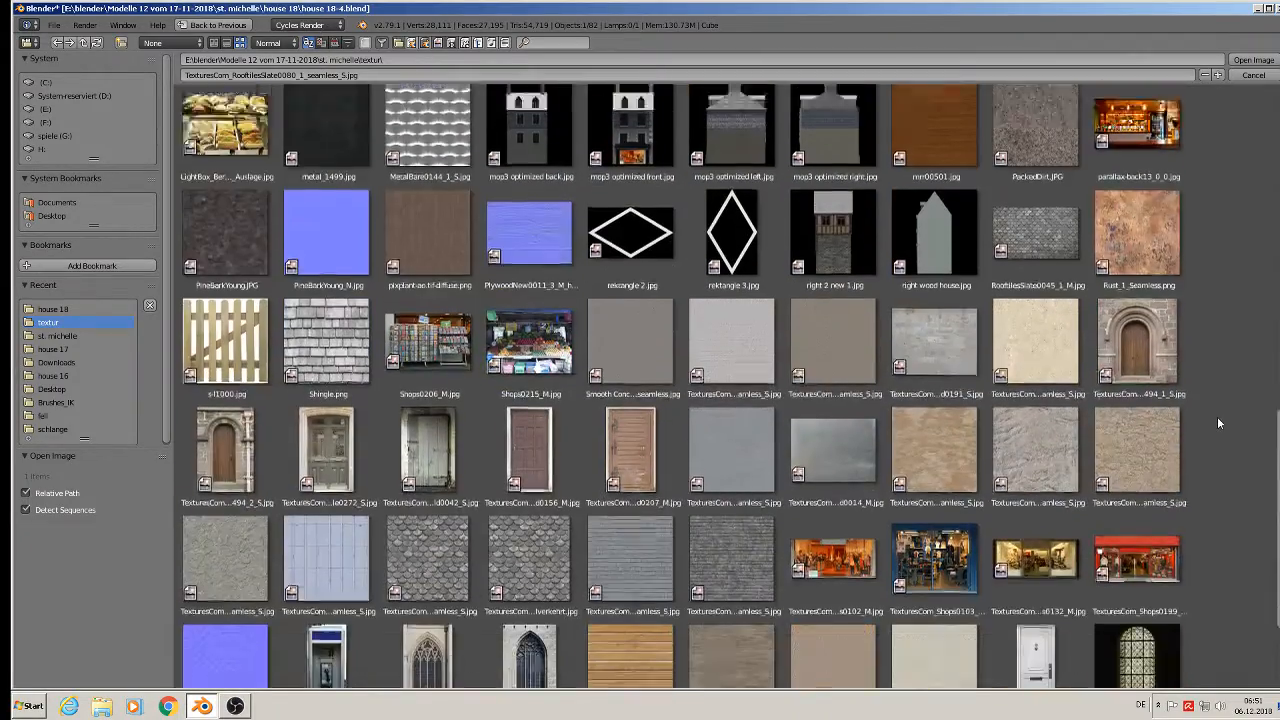
scroll(1208, 428, "down", 1)
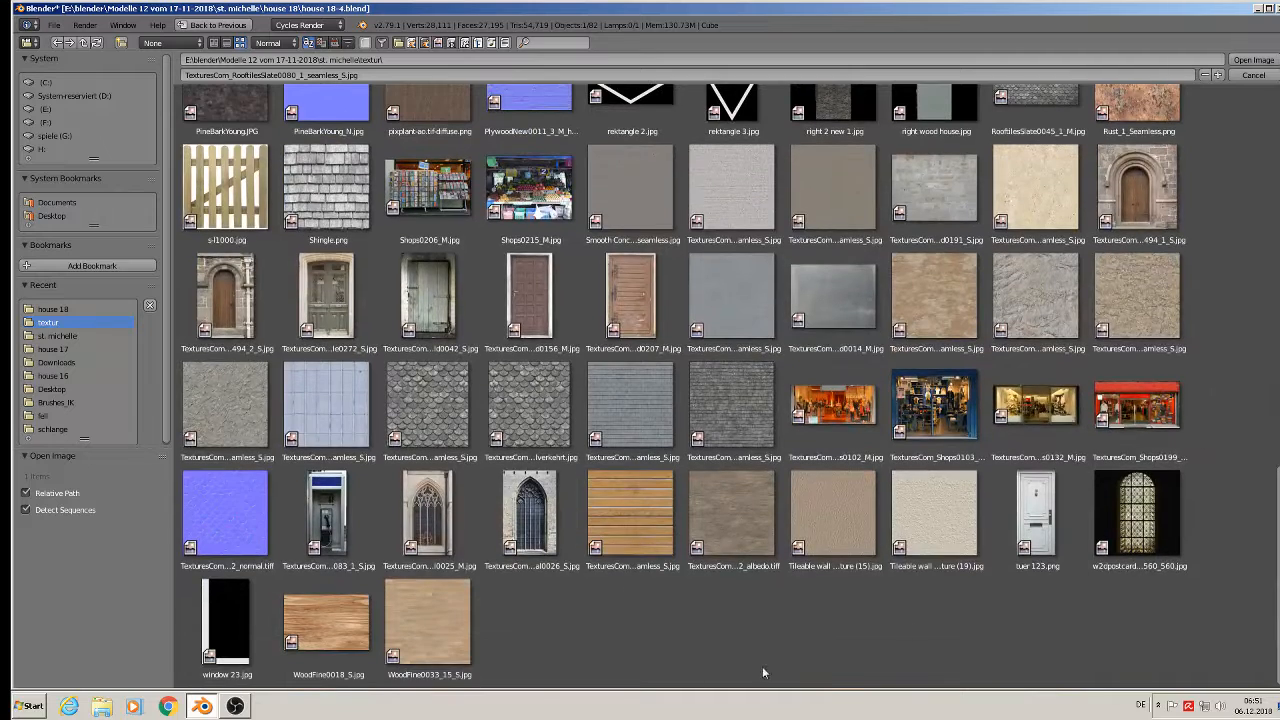
left_click(454, 629)
double_click(454, 629)
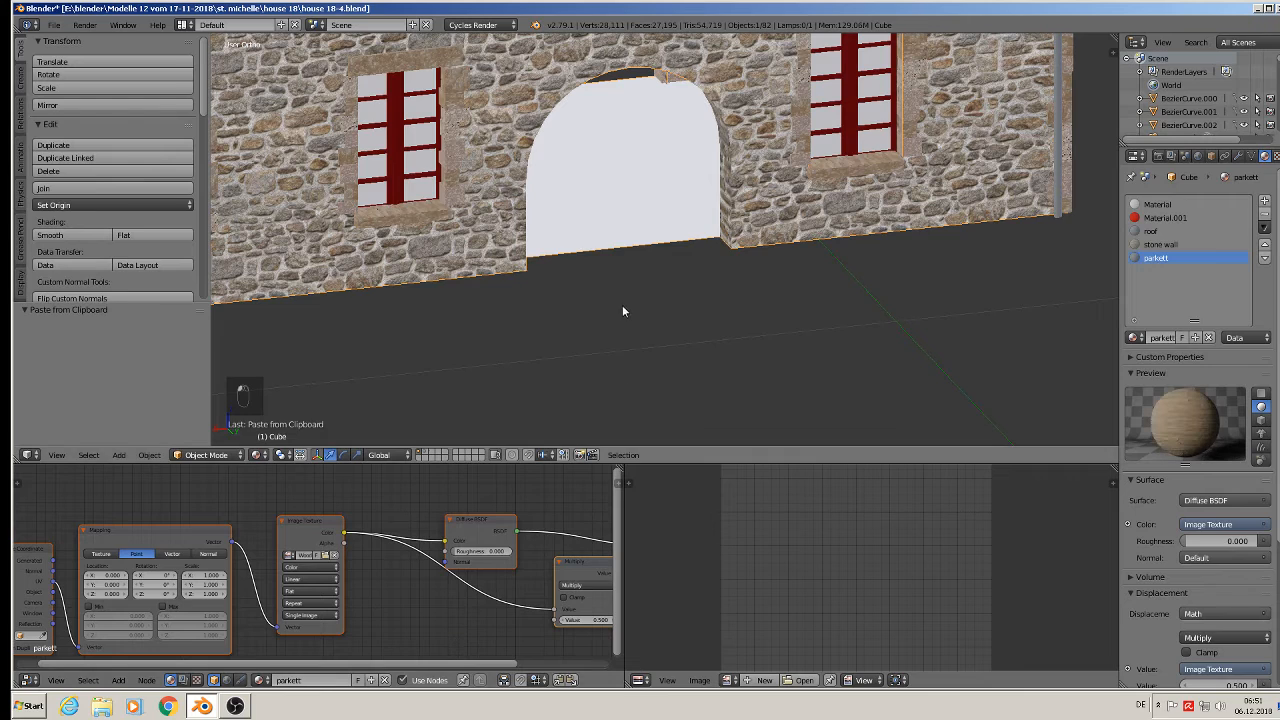
- In Edit Mode with face selection, circle-select all the floor faces on the underside of the house
scroll(622, 305, "down", 2)
key("Tab")
scroll(617, 250, "up", 1)
key("a")
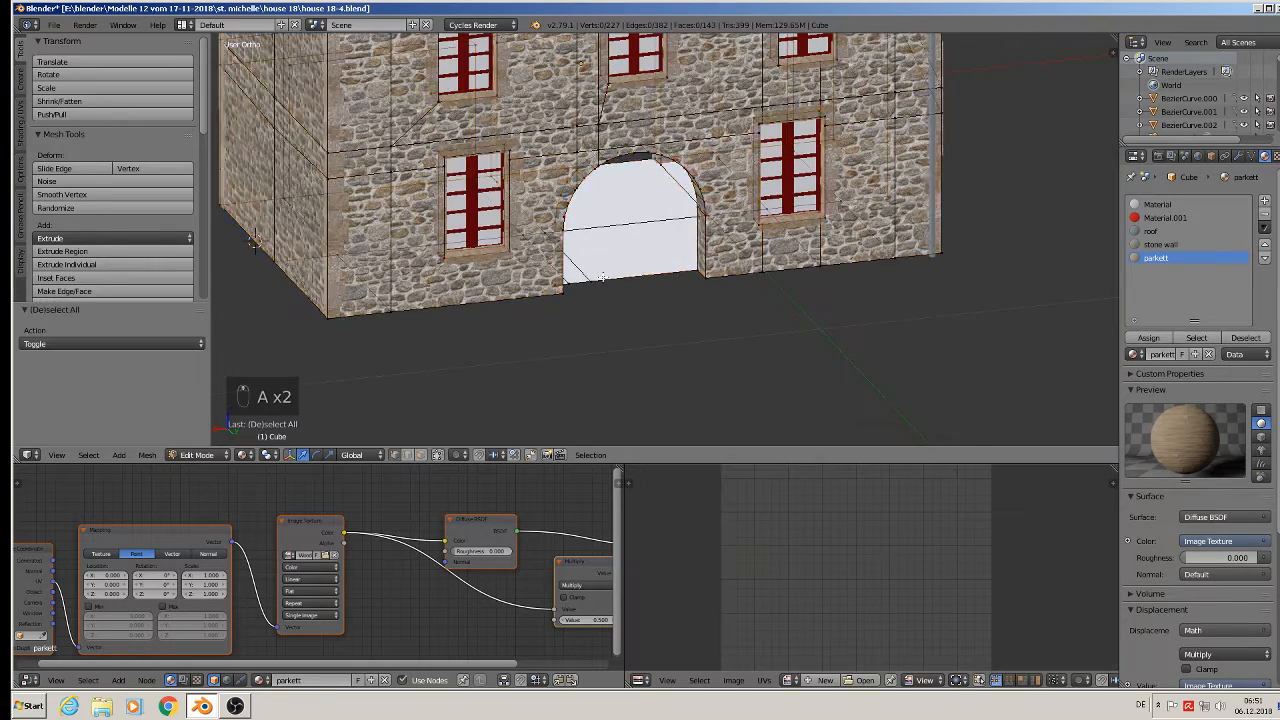
middle_click_drag(617, 250, 592, 178)
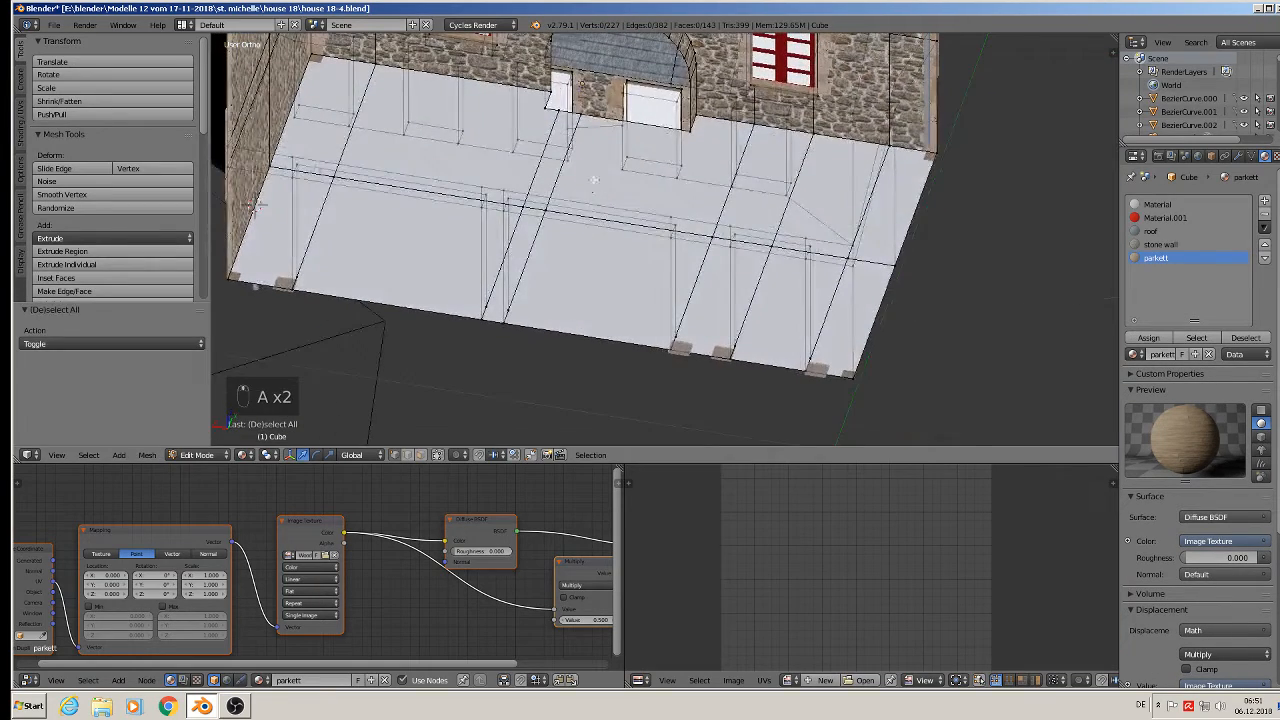
left_click(420, 455)
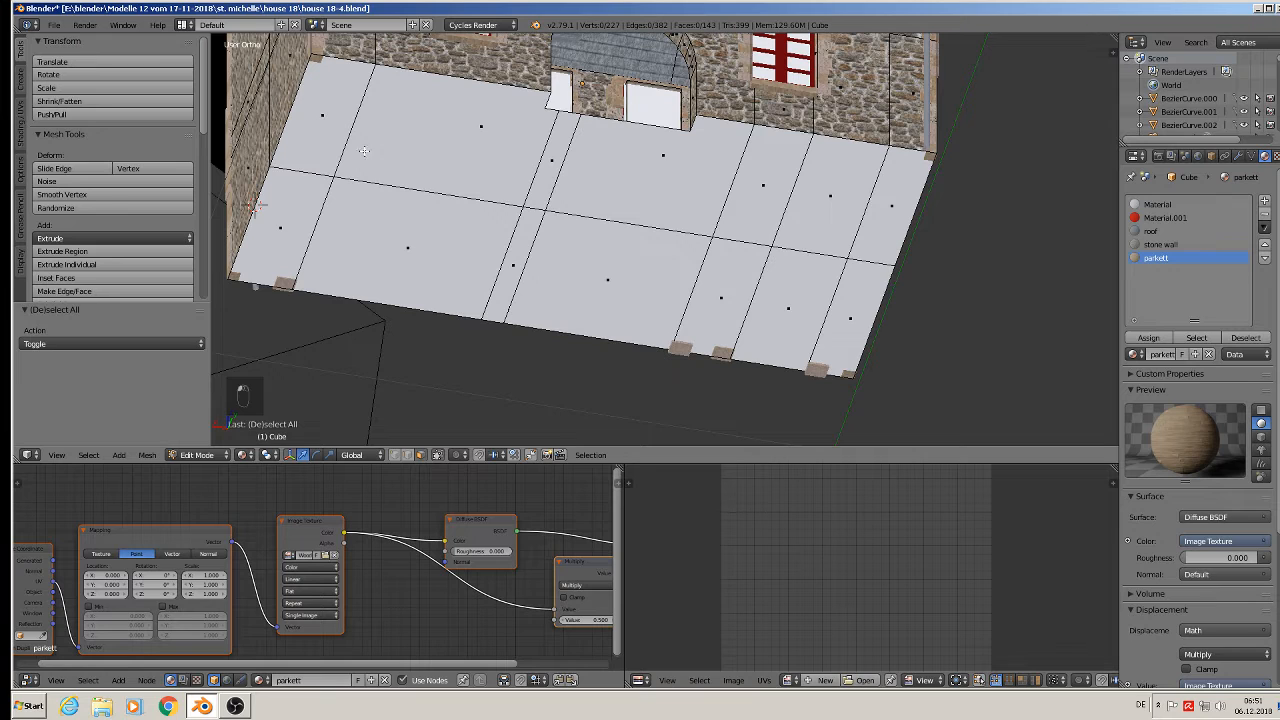
key("x")
key("c")
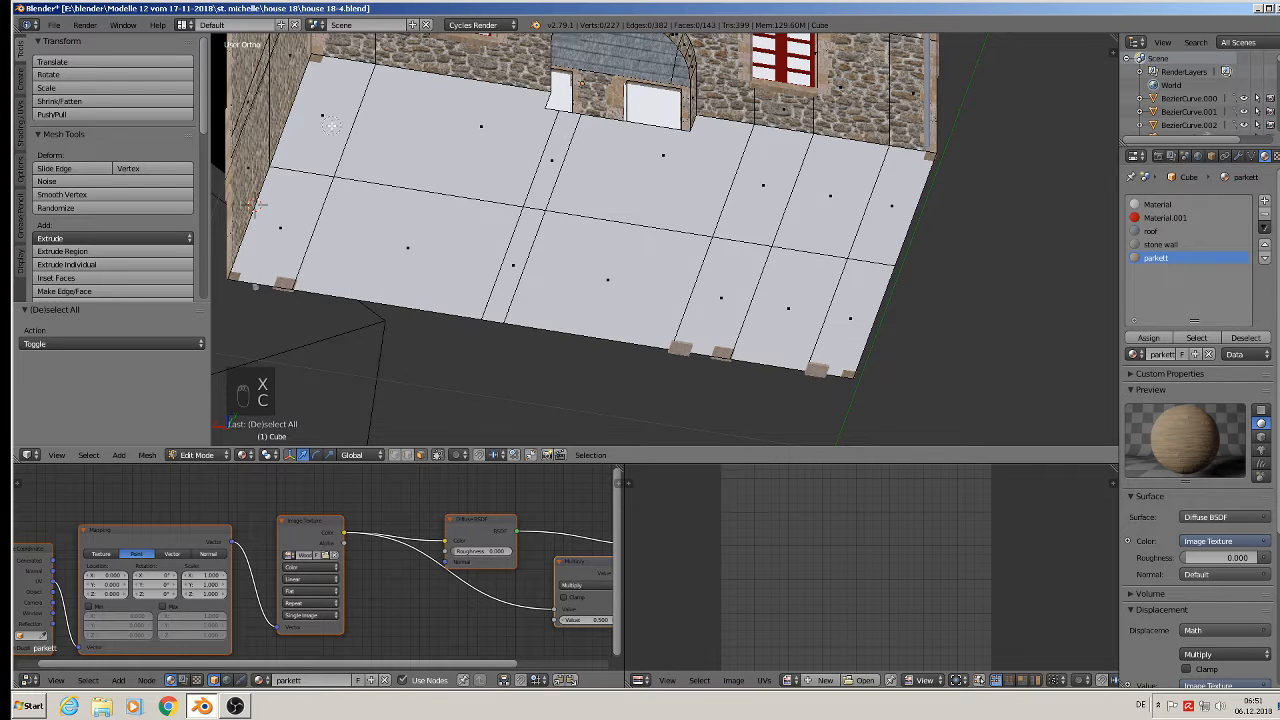
mouse_move(355, 172)
left_mouse_down()
mouse_move(410, 207)
mouse_move(825, 263)
left_mouse_up()
right_click(825, 263)
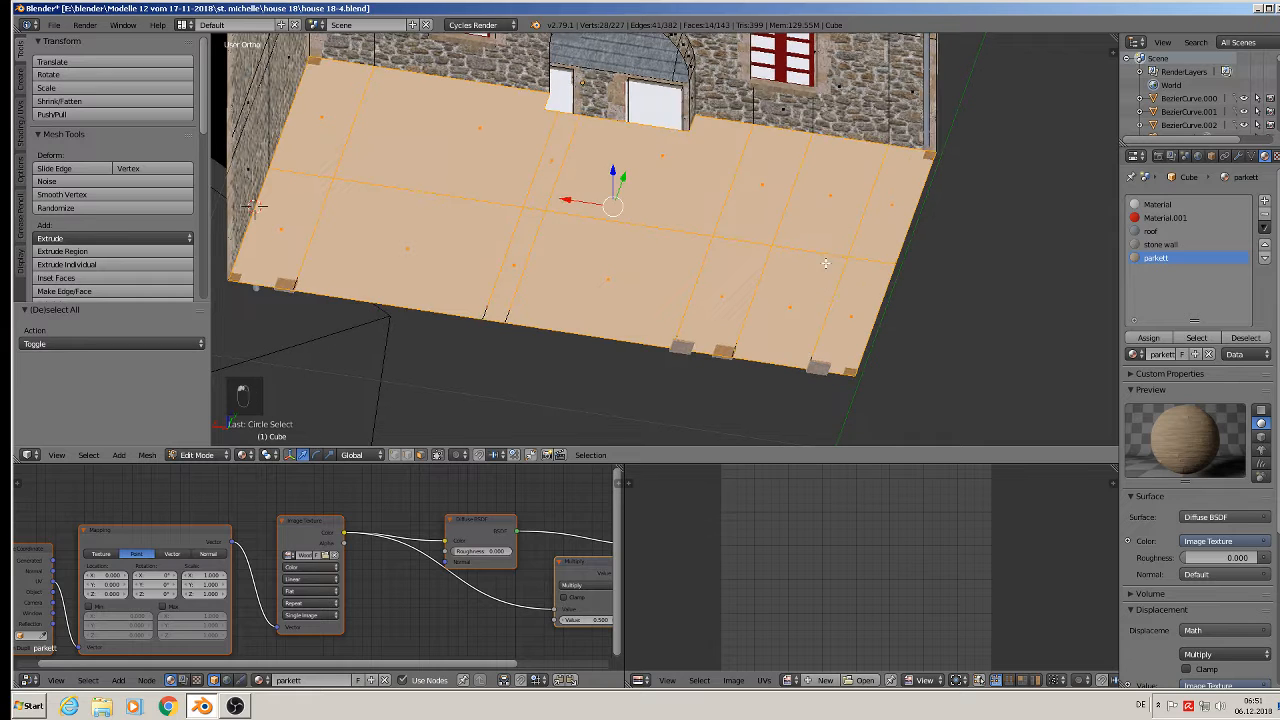
- Project the floor faces' UVs from the top view and assign the parkett material to them
key("KP_7")
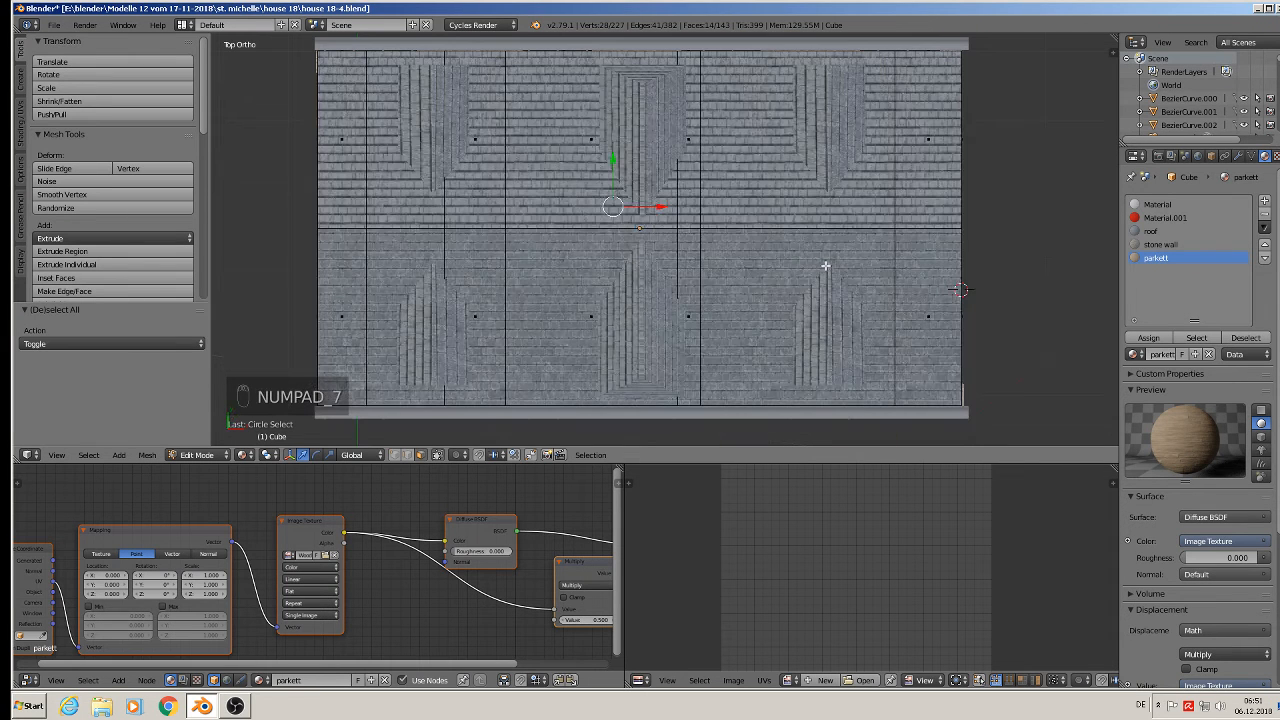
key("u")
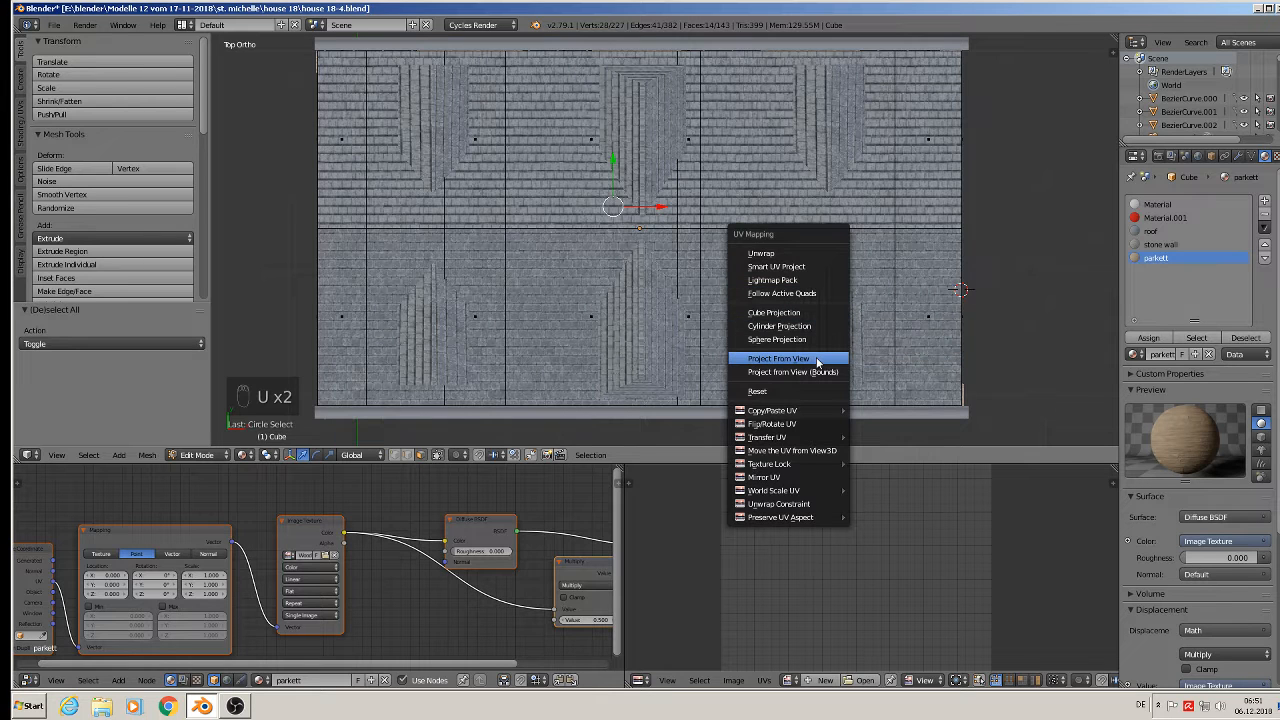
left_click(795, 358)
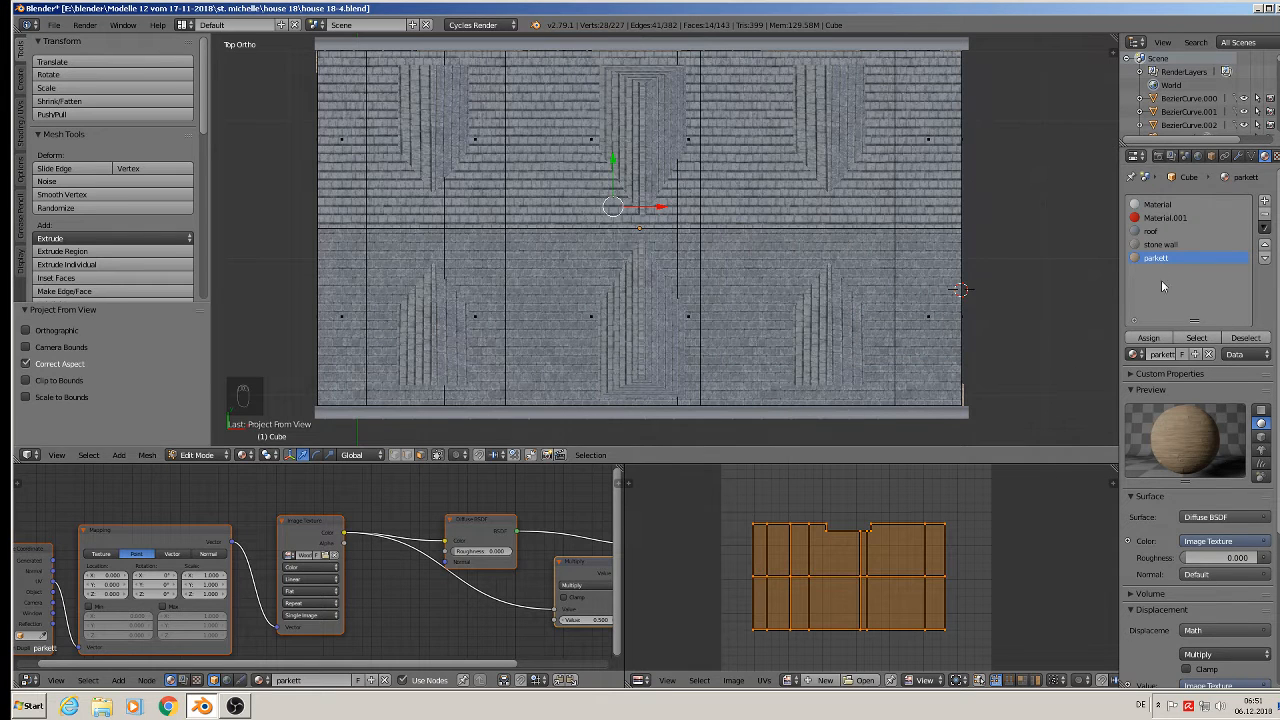
left_click(1150, 341)
- Scale the floor's UV layout up by a factor of about 6.54 to make the wood pattern finer
middle_click_drag(892, 328, 948, 315)
scroll(753, 283, "up", 5)
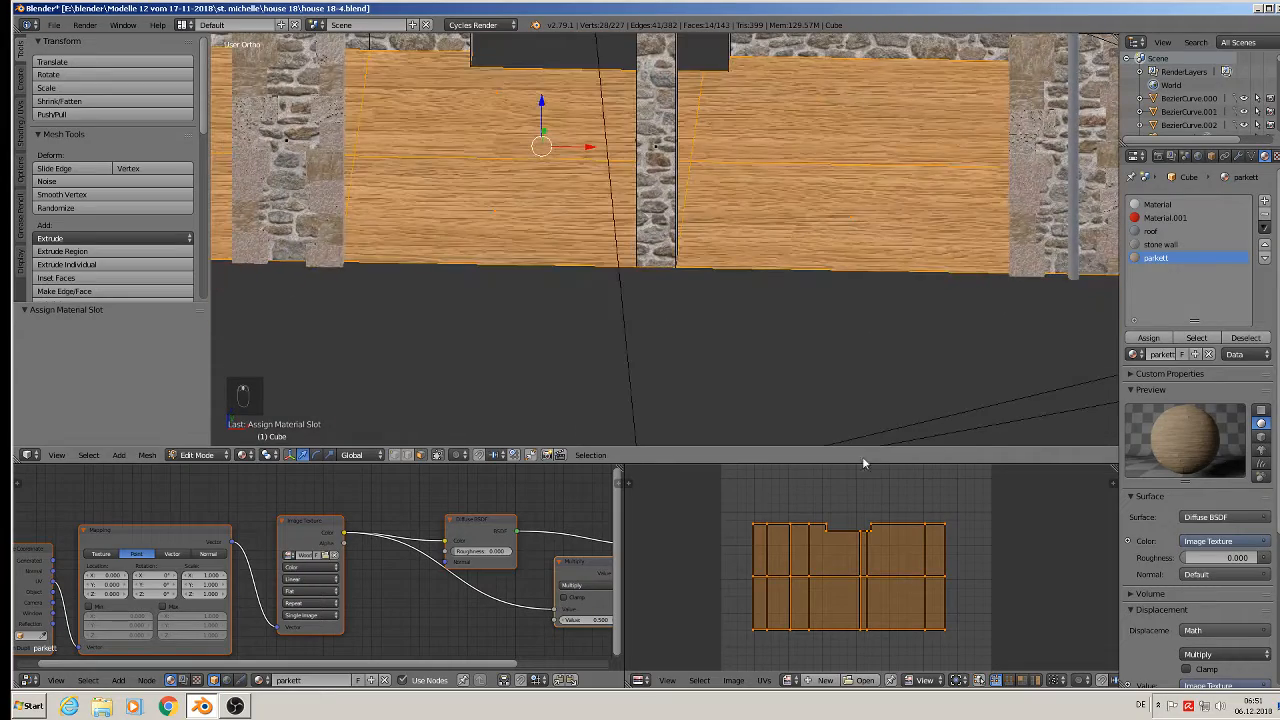
key("s")
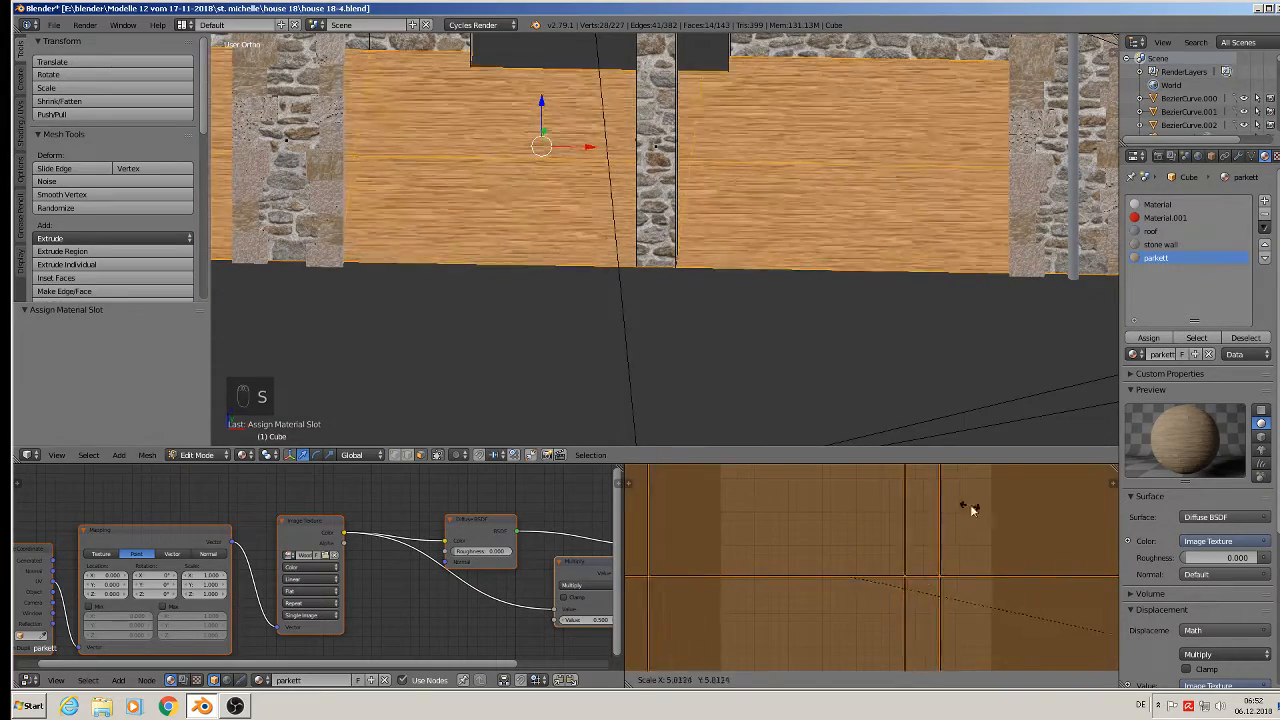
left_click(668, 503)
- Set the value of the parkett material's displacement Multiply node to 0.030
scroll(533, 276, "down", 5)
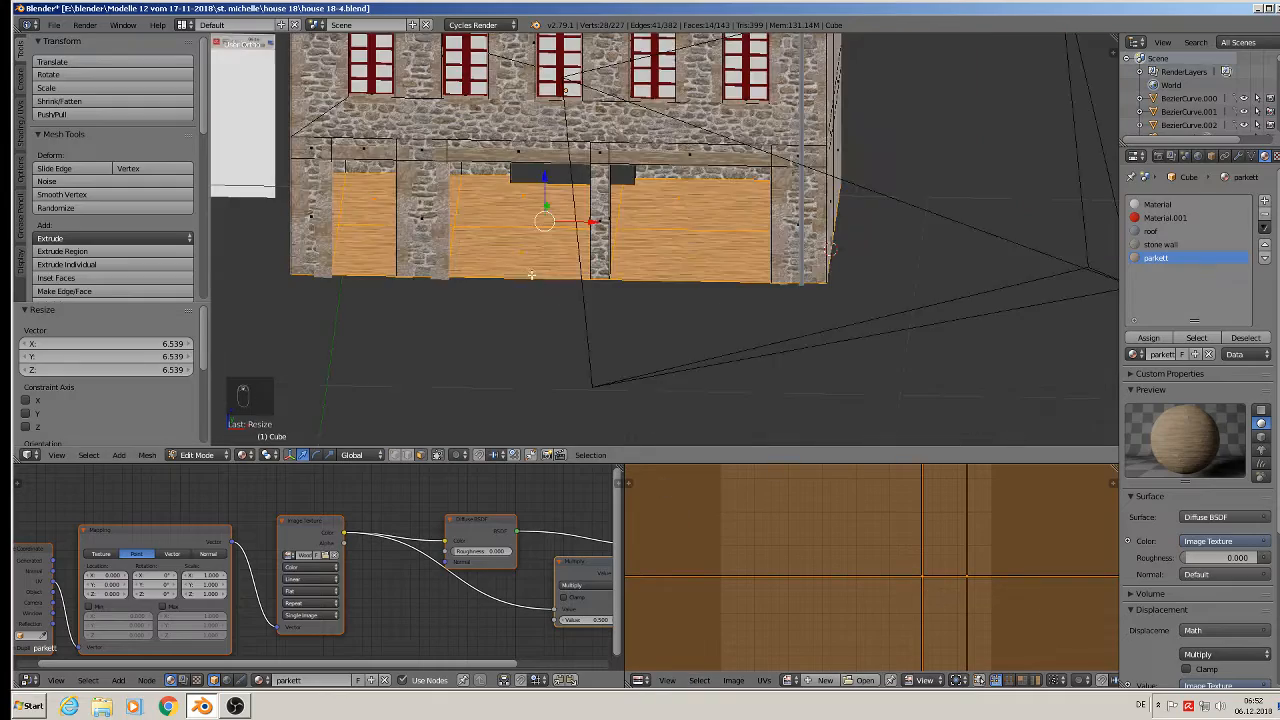
scroll(533, 276, "up", 6)
middle_click_drag(533, 276, 553, 289)
scroll(501, 610, "up", 5)
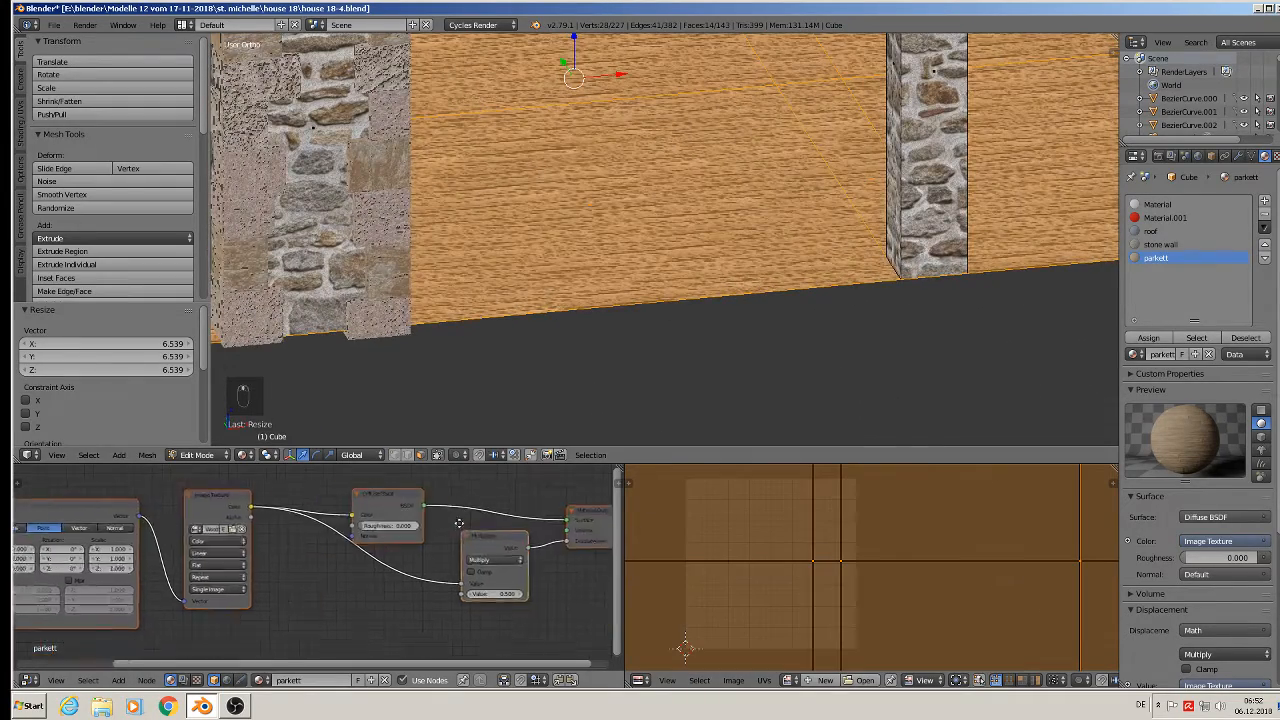
scroll(502, 603, "up", 1)
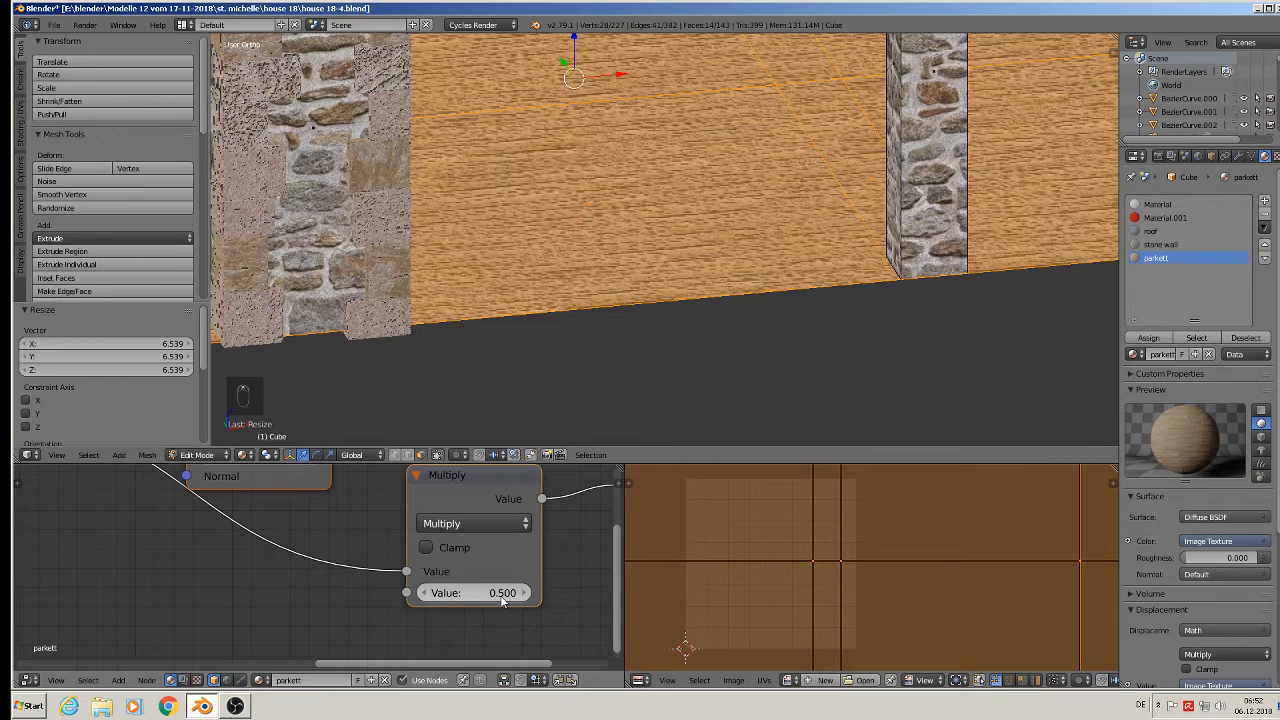
left_click(472, 593)
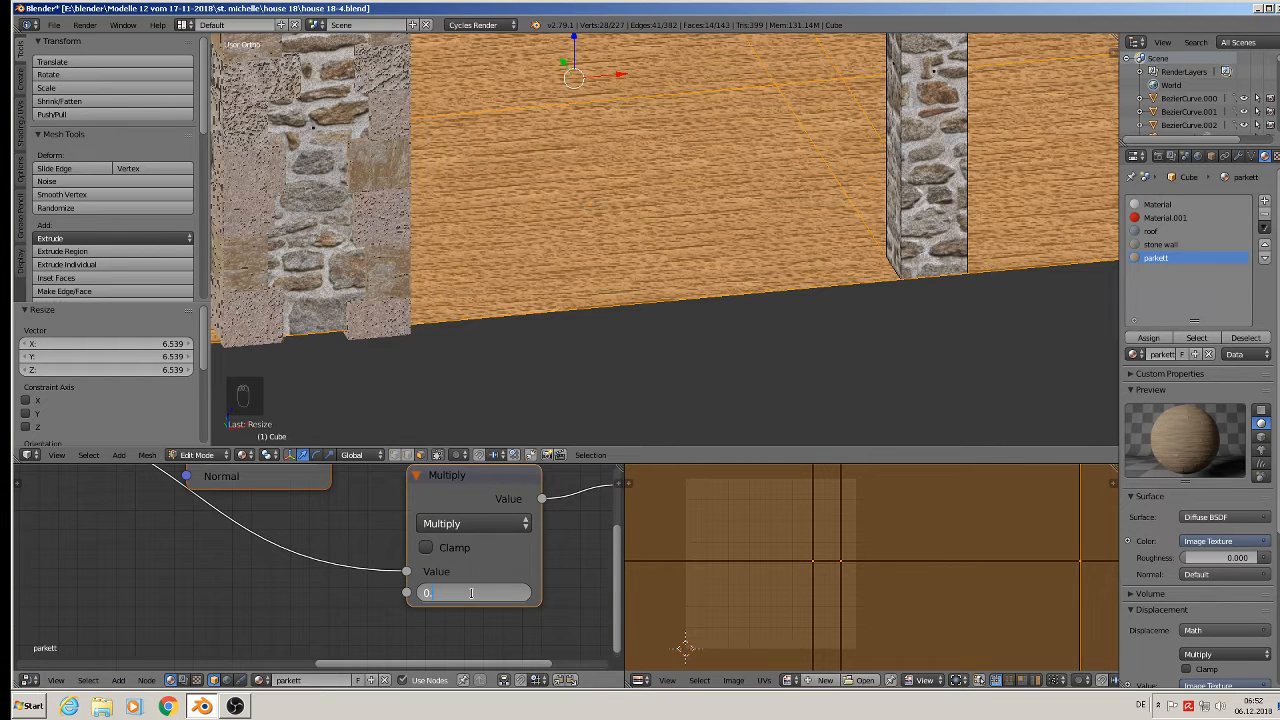
type("0.030")
key("Return")
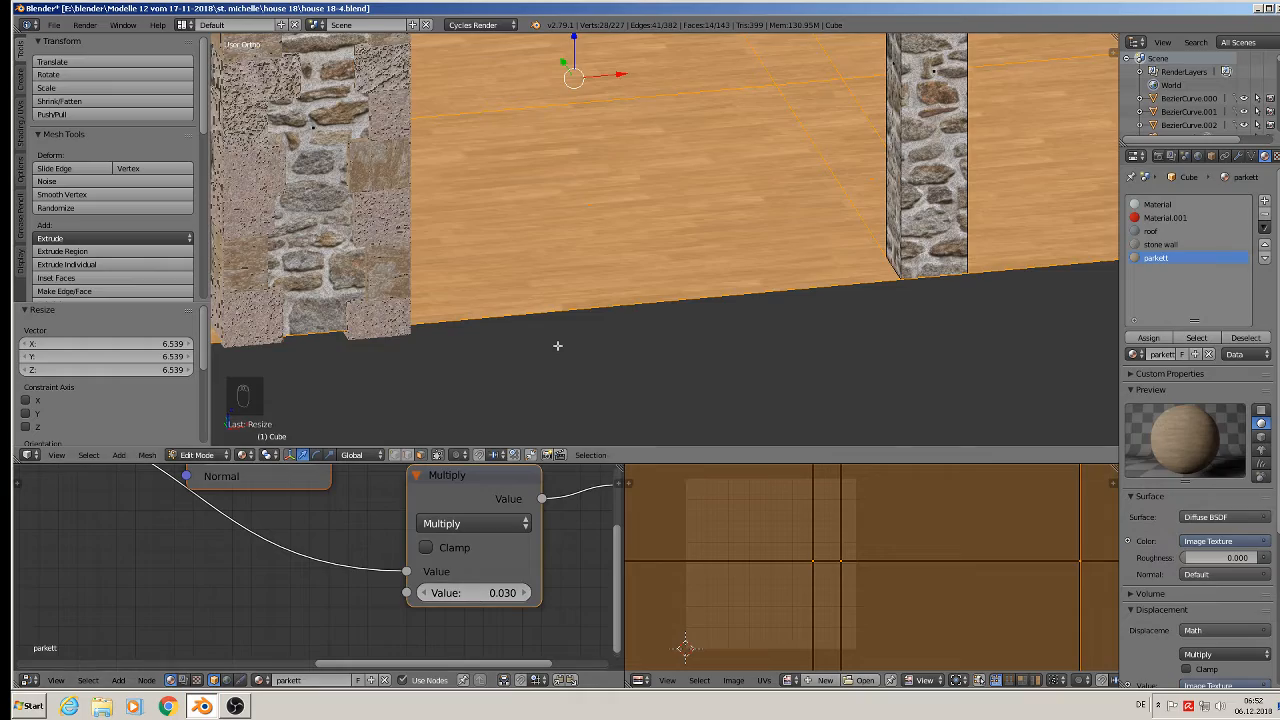
- Deselect the floor faces, leave Edit Mode and save the project under its current name, house 18-4.blend
scroll(609, 323, "down", 4)
key("a")
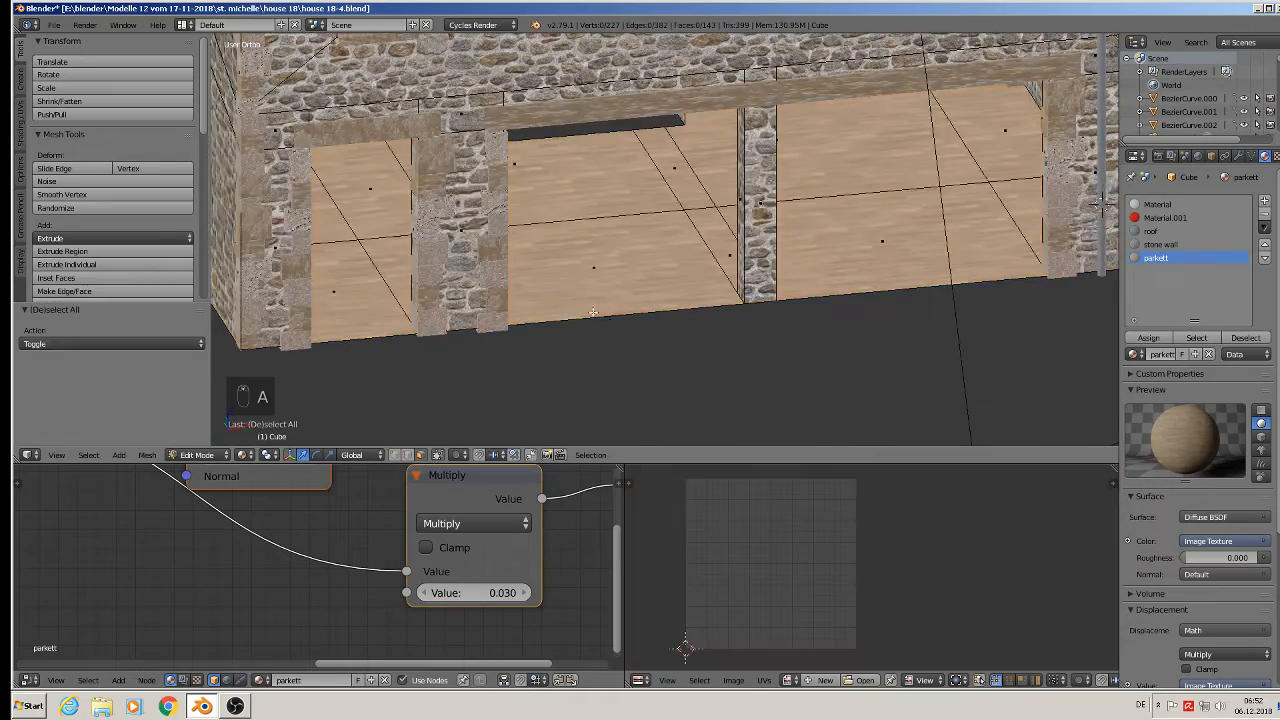
middle_click_drag(593, 312, 420, 300)
key("a")
key("a")
key("Tab")
scroll(510, 280, "down", 3)
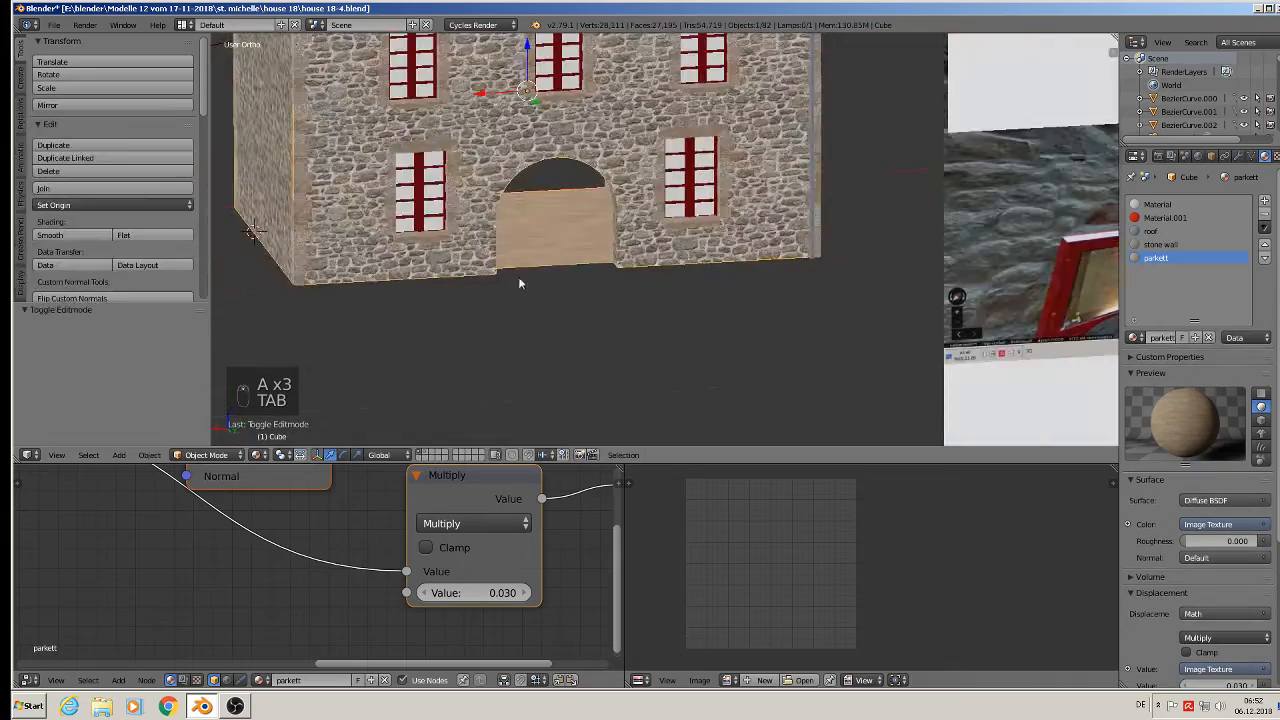
middle_click_drag(518, 283, 620, 364)
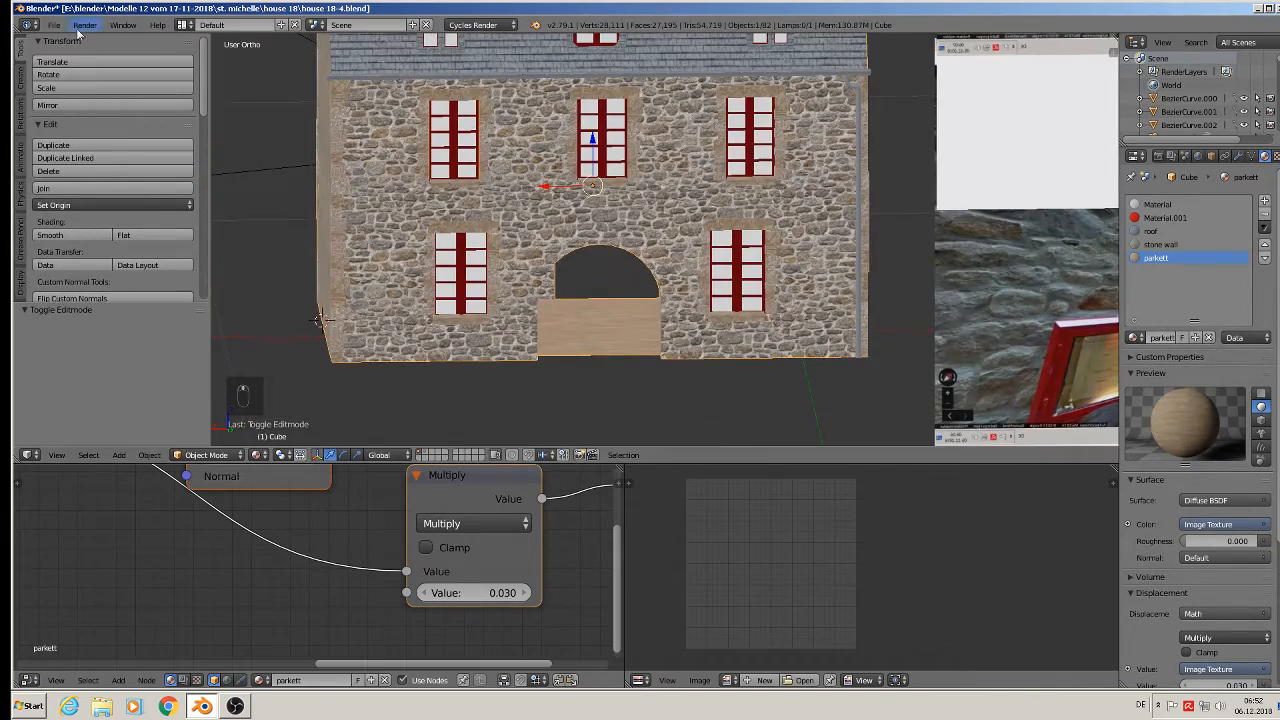
left_click(54, 24)
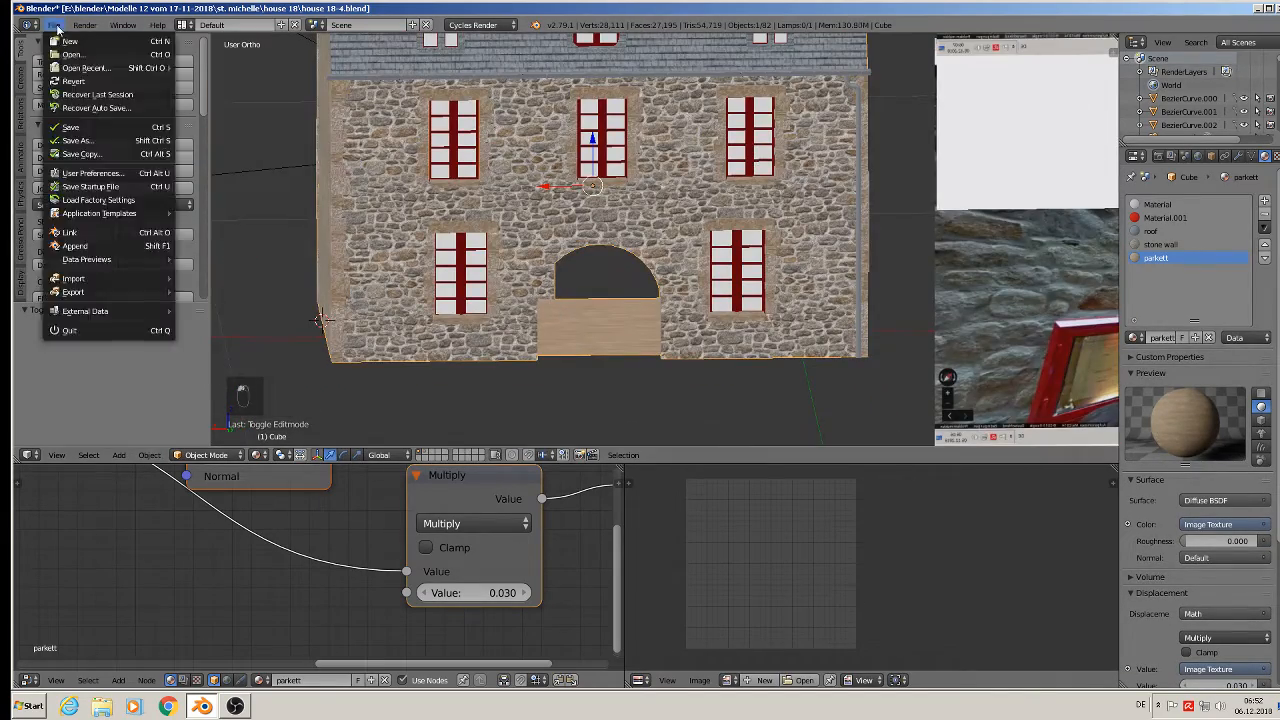
left_click(88, 127)
- In Edit Mode with edge selection, select the left jamb edges of the arched doorway, excluding the adjoining wall edges
scroll(514, 226, "up", 3)
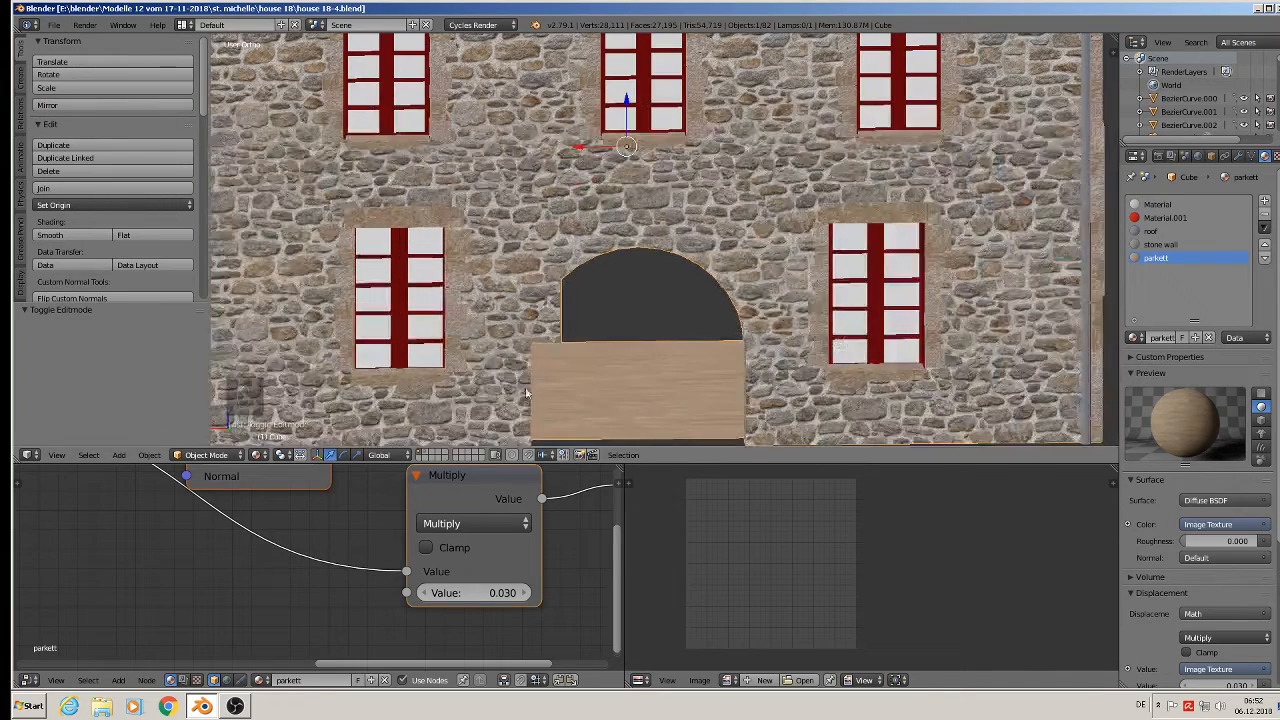
key("Tab")
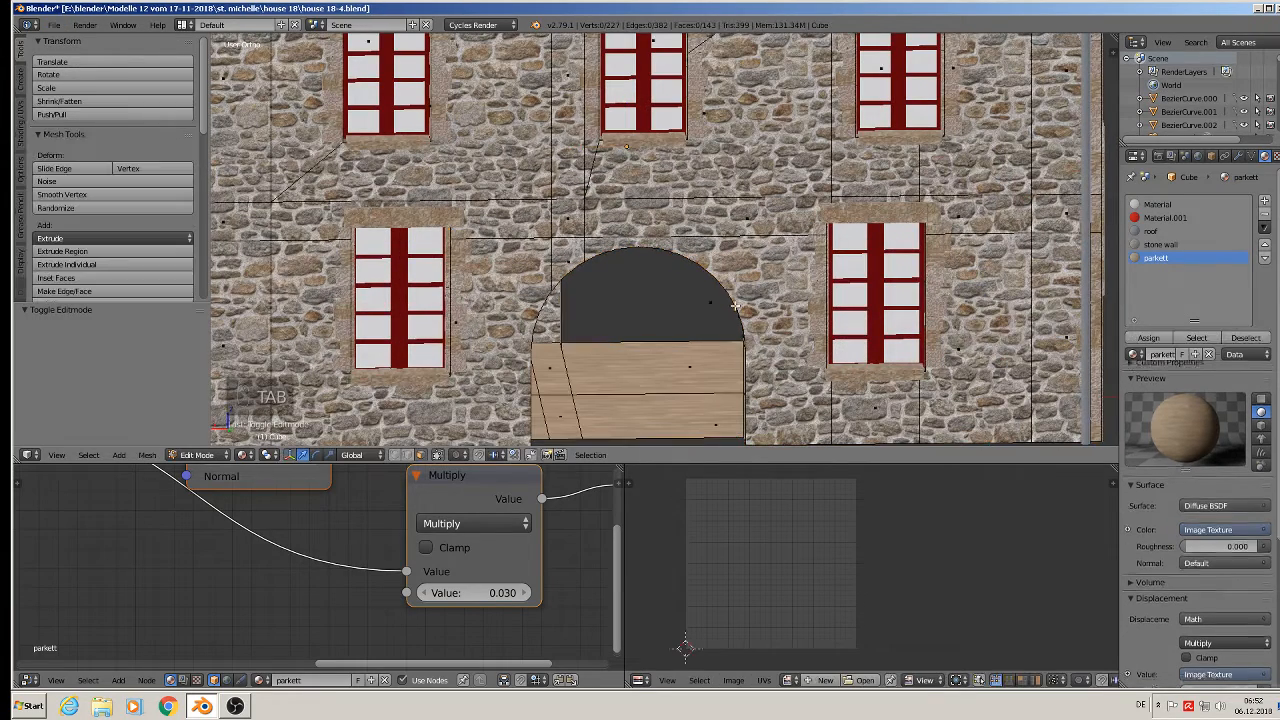
middle_click_drag(596, 371, 566, 287, "shift")
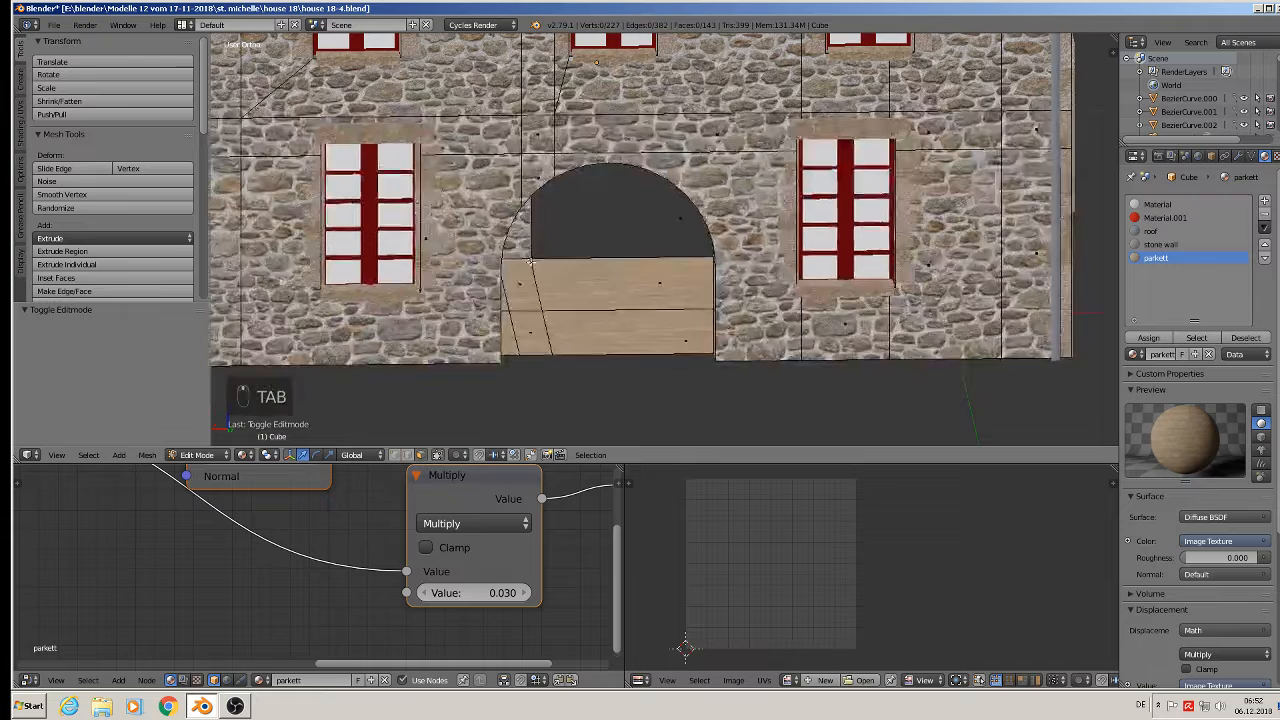
left_click(408, 455)
right_click(495, 265, "alt")
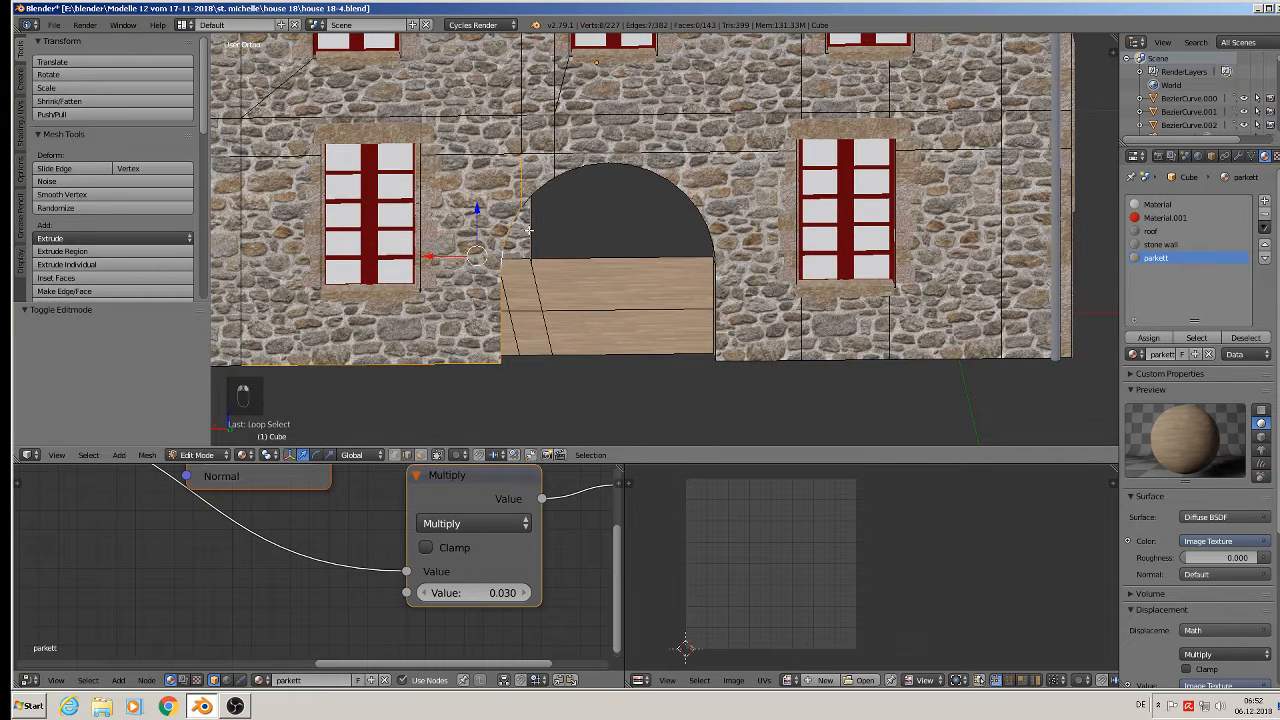
scroll(509, 228, "up", 2)
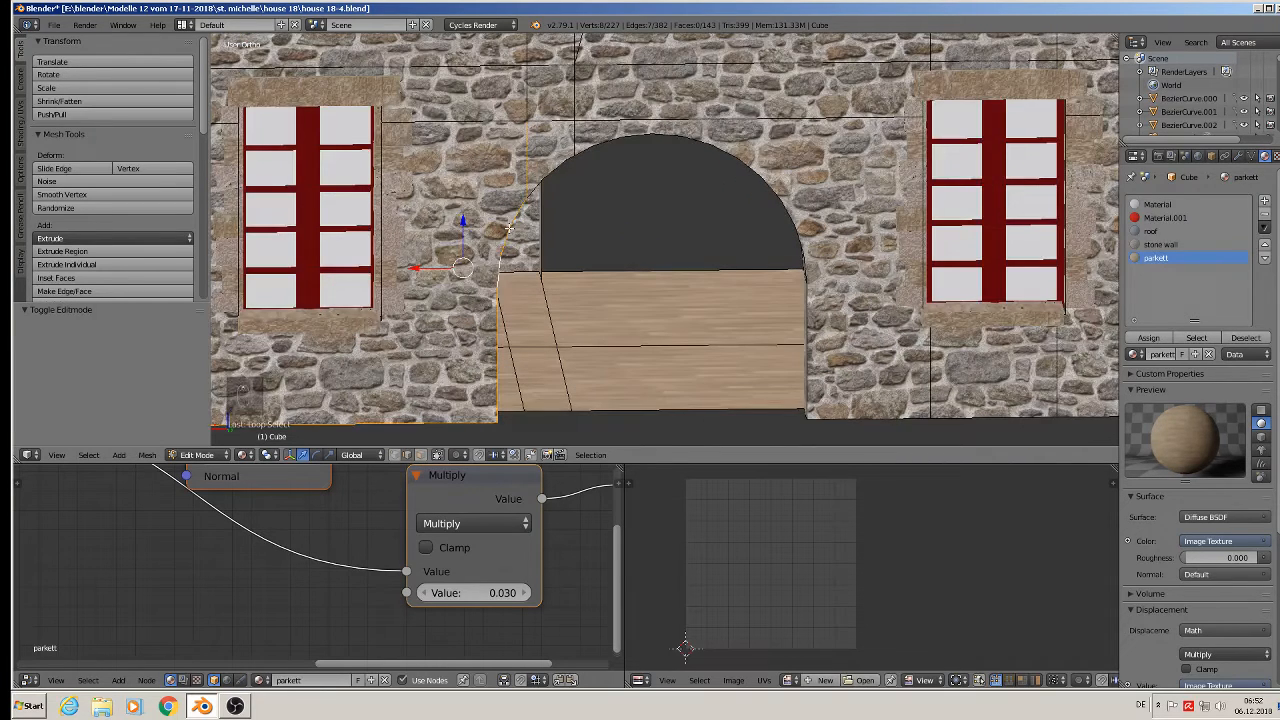
right_click(533, 157, "shift")
right_click(410, 424, "shift")
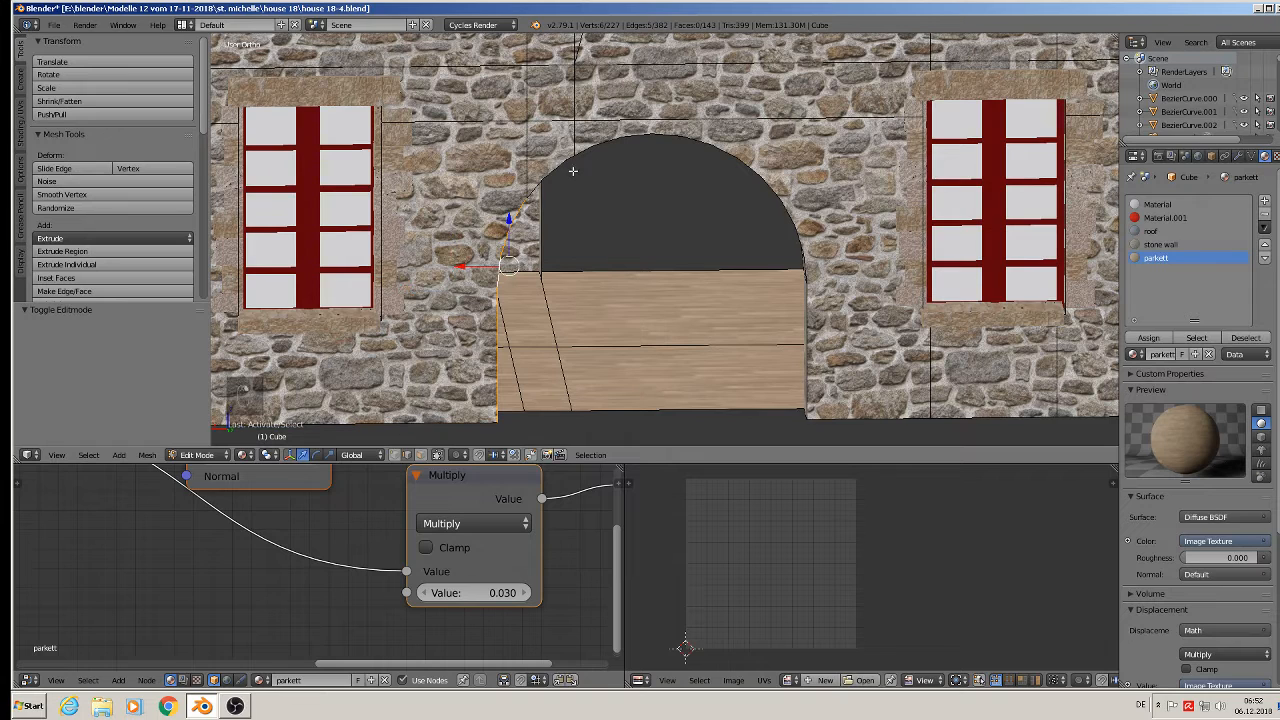
- Add the doorway's arch curve and right jamb edges to the selection, leaving out the wall and base edges
right_click(558, 165, "alt+shift")
right_click(601, 146, "alt+shift")
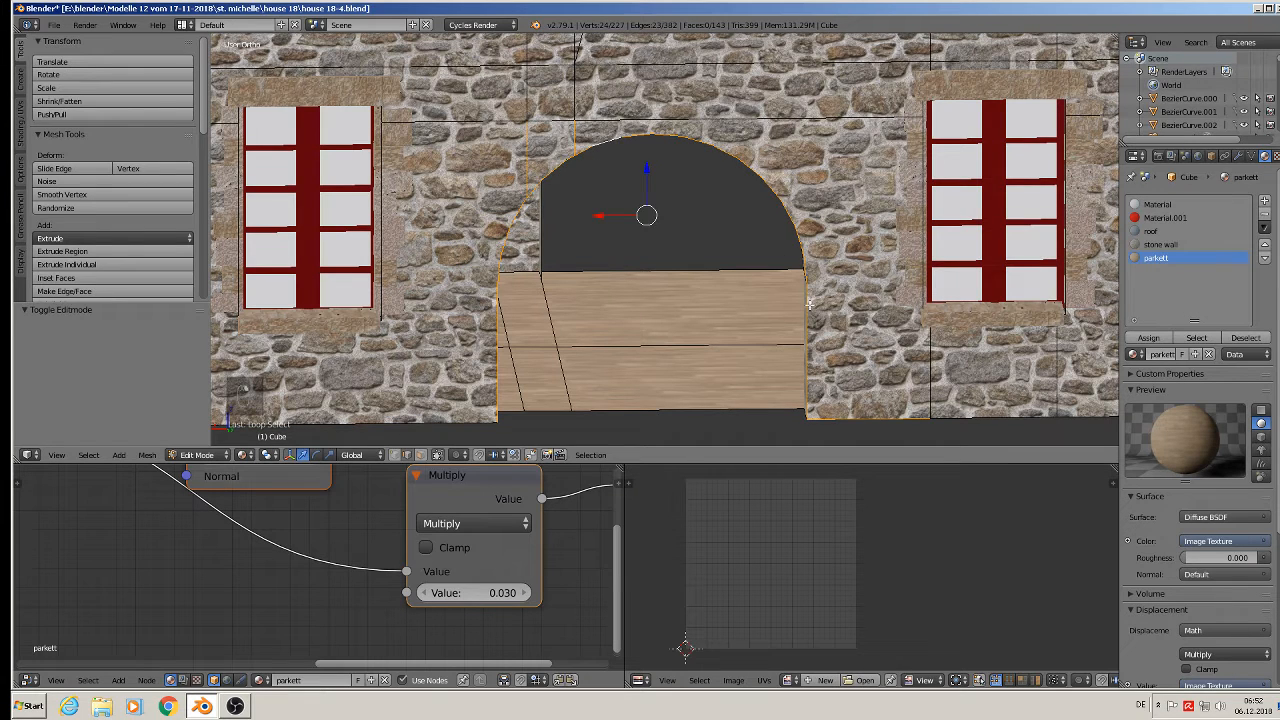
right_click(576, 138, "shift")
right_click(529, 154, "shift")
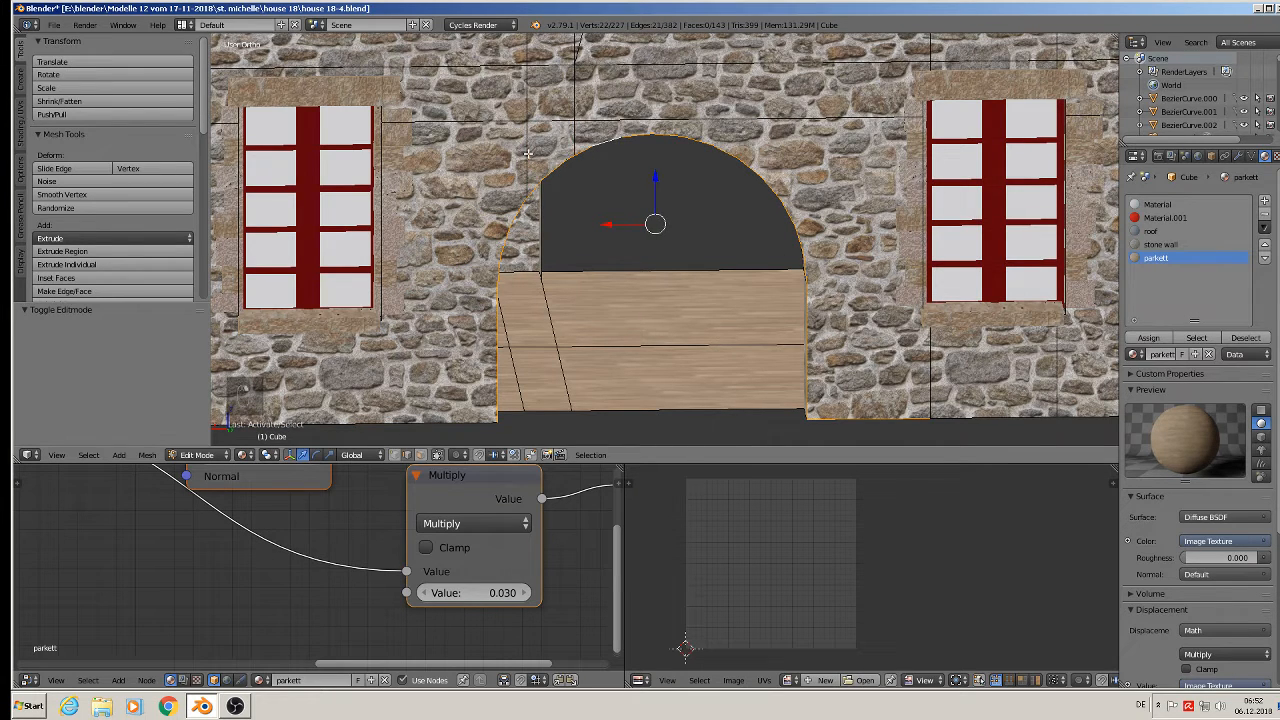
right_click(857, 410, "shift")
middle_click_drag(824, 362, 812, 358)
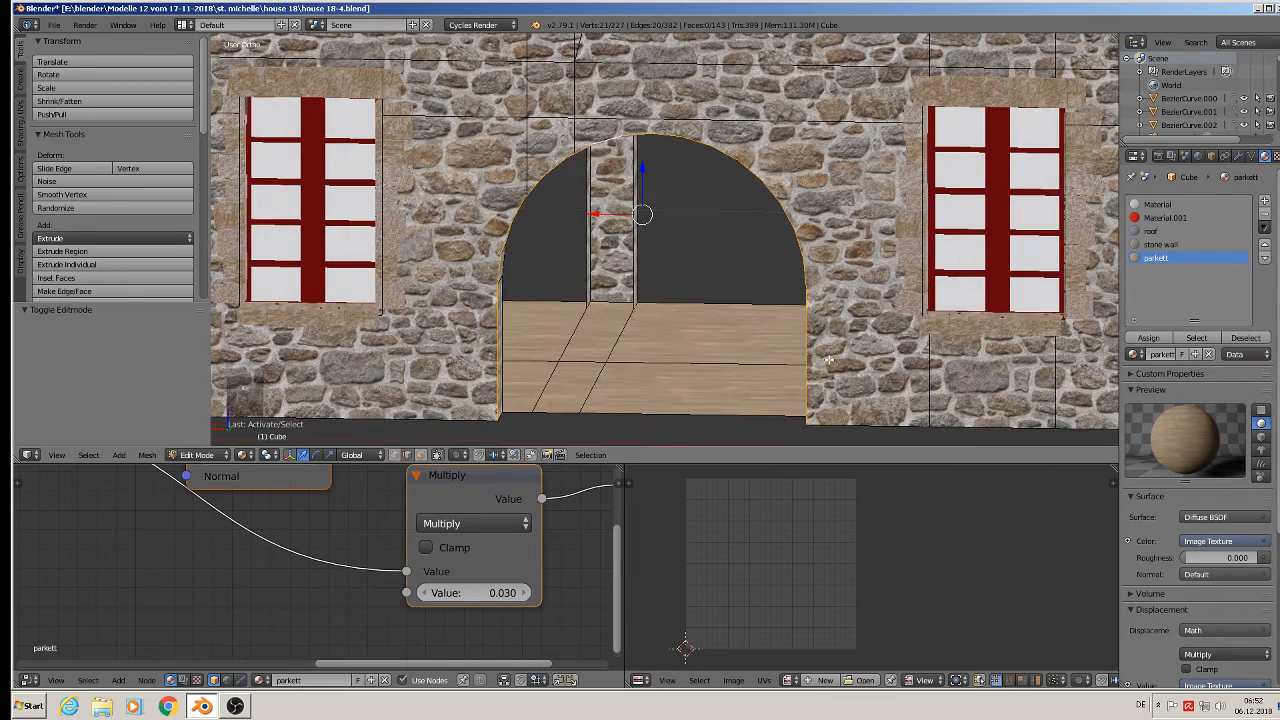
- Extrude the doorway outline outward at a scale of 1.430, and scale the new outer edge along X by about 0.845
key("e")
key("s")
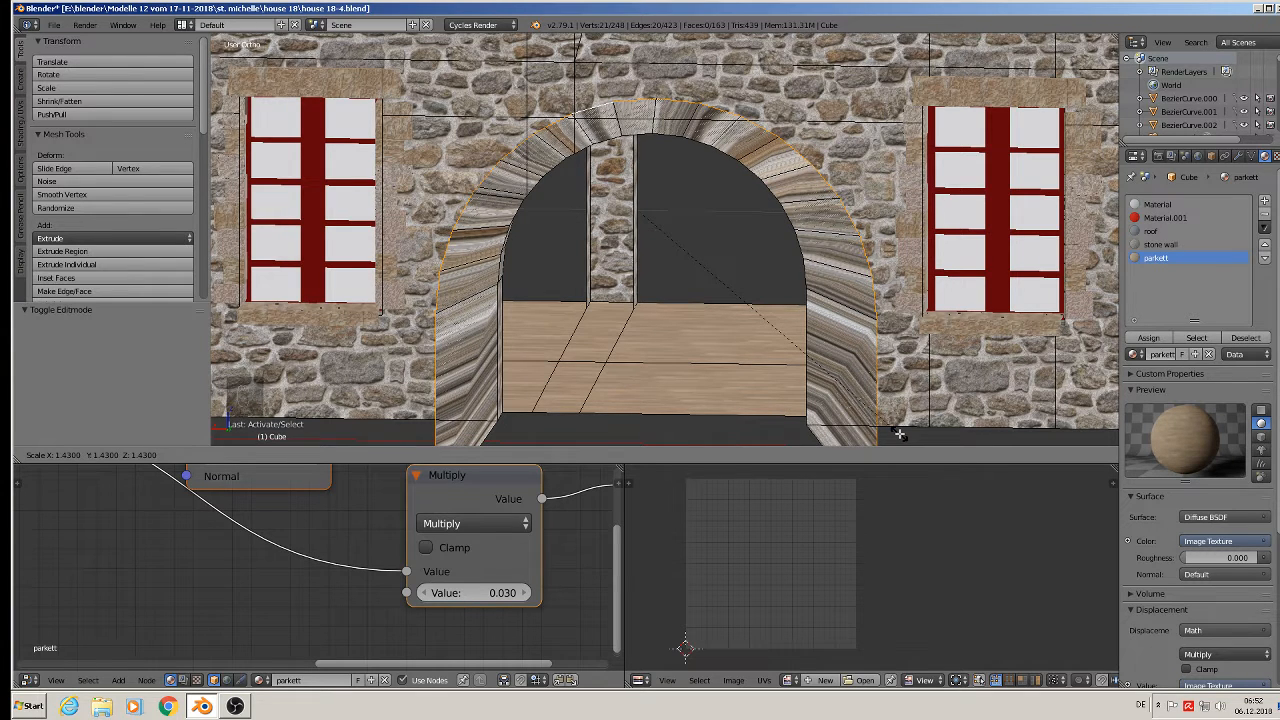
left_click(899, 434)
middle_click_drag(903, 395, 912, 241, "shift")
key("s")
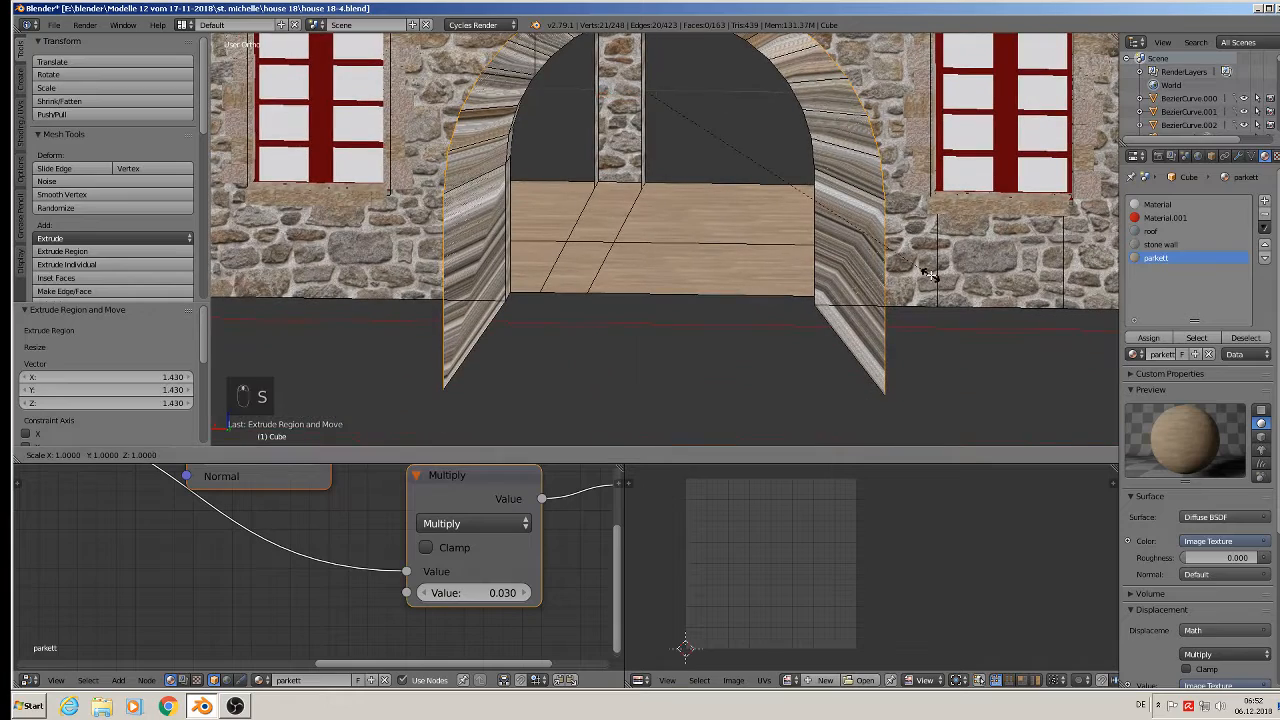
key("x")
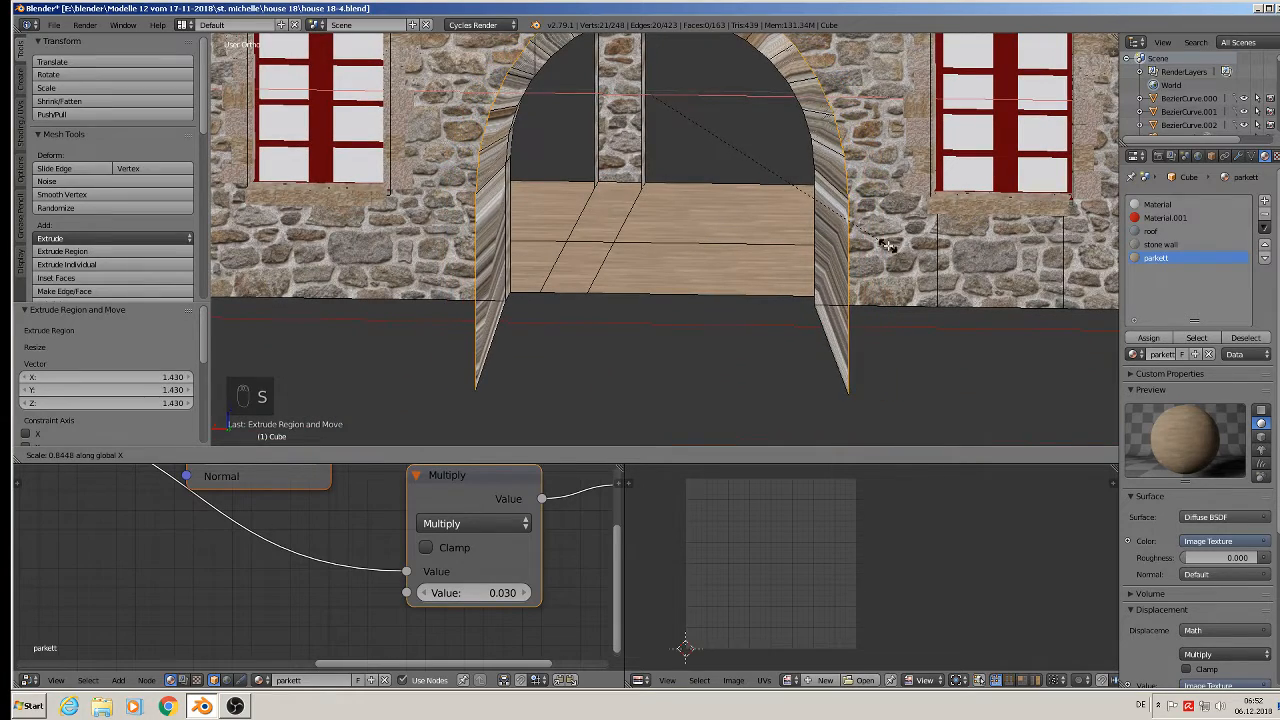
left_click(885, 245)
- Raise the surround's outer edge by about 0.004 along Z and widen it along X by a factor of about 1.038
middle_click_drag(885, 245, 883, 328, "shift")
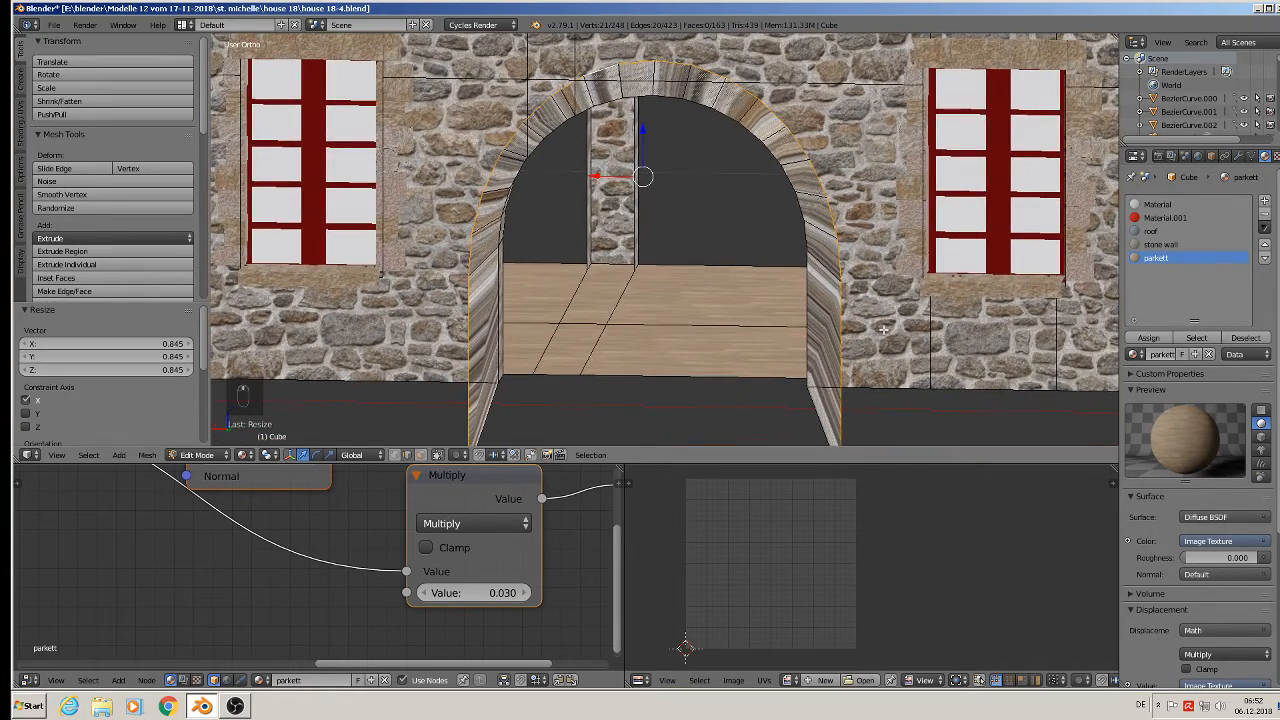
left_click_drag(639, 132, 637, 124)
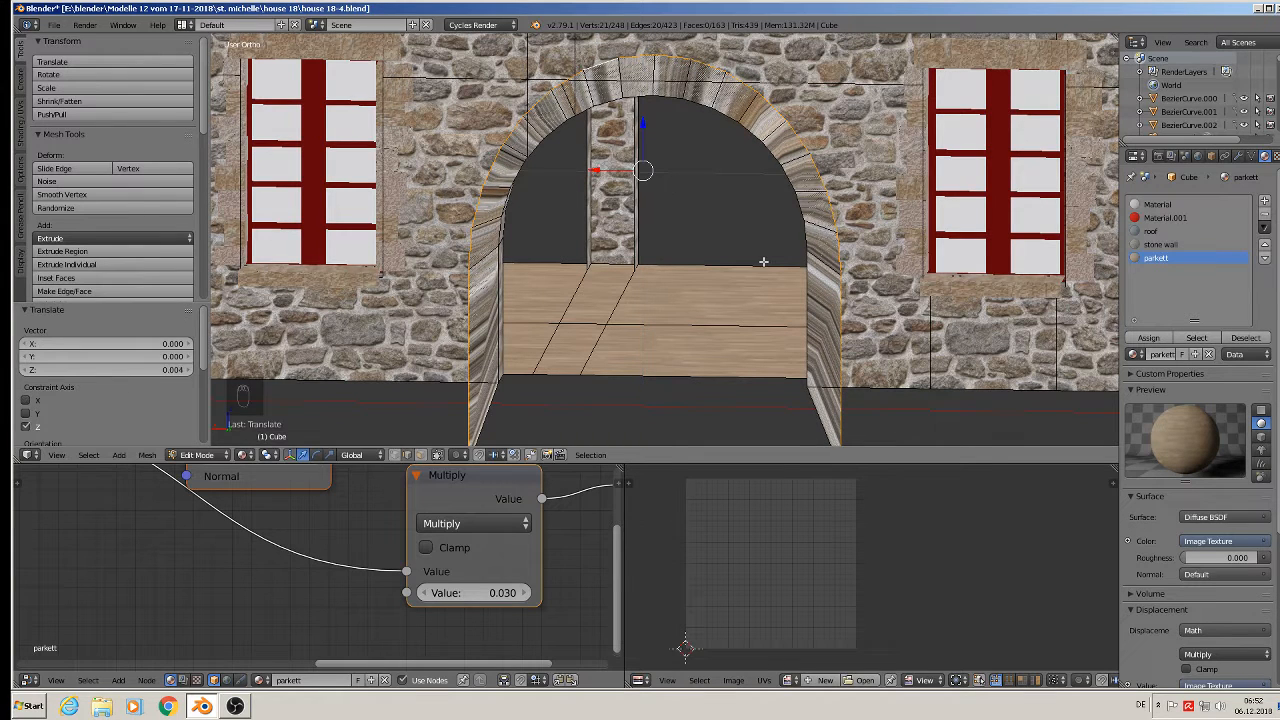
key("s")
key("x")
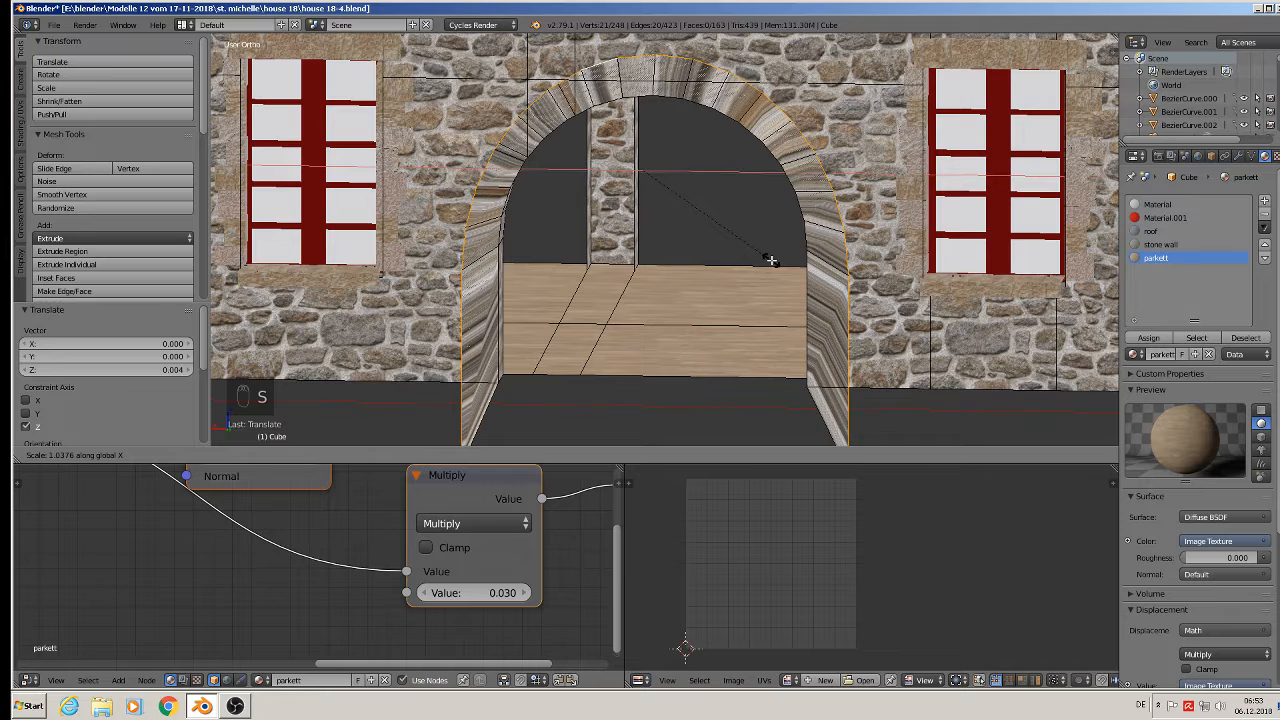
left_click(770, 260)
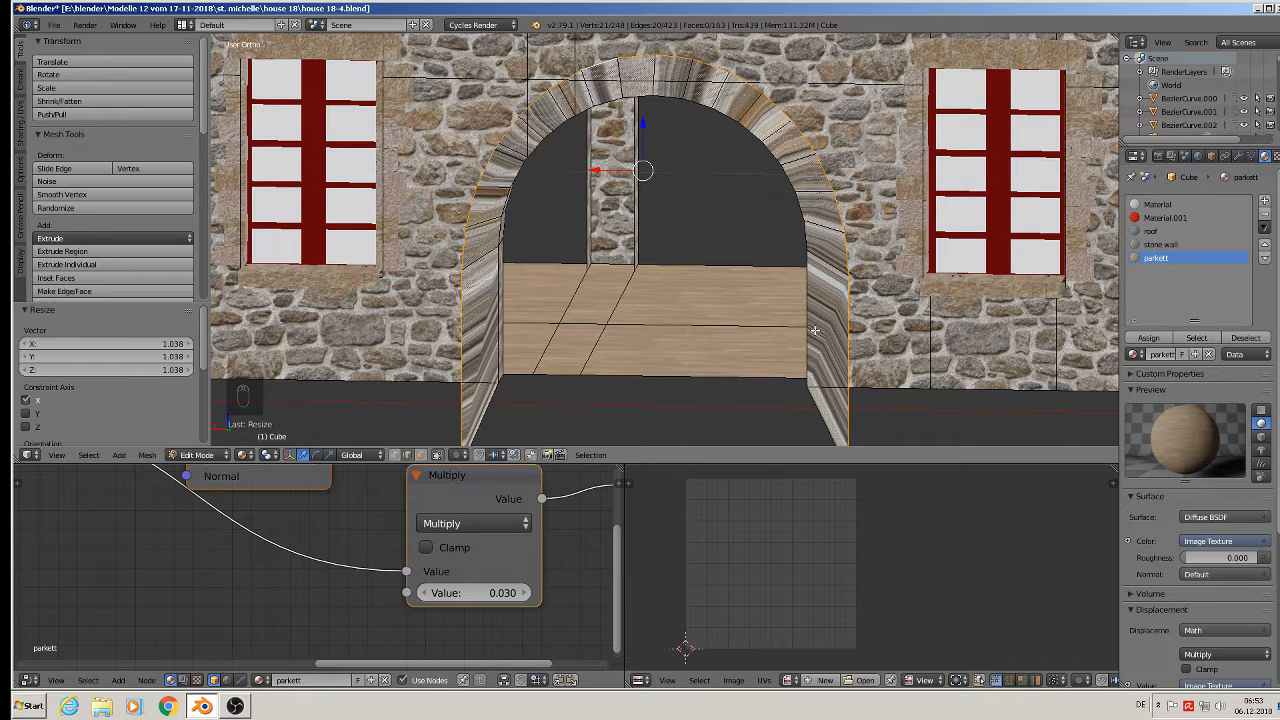
- Select the two lowest outer vertices of the surround and move them up about 0.060 along Z to the wall's base
middle_click_drag(816, 330, 811, 243, "shift")
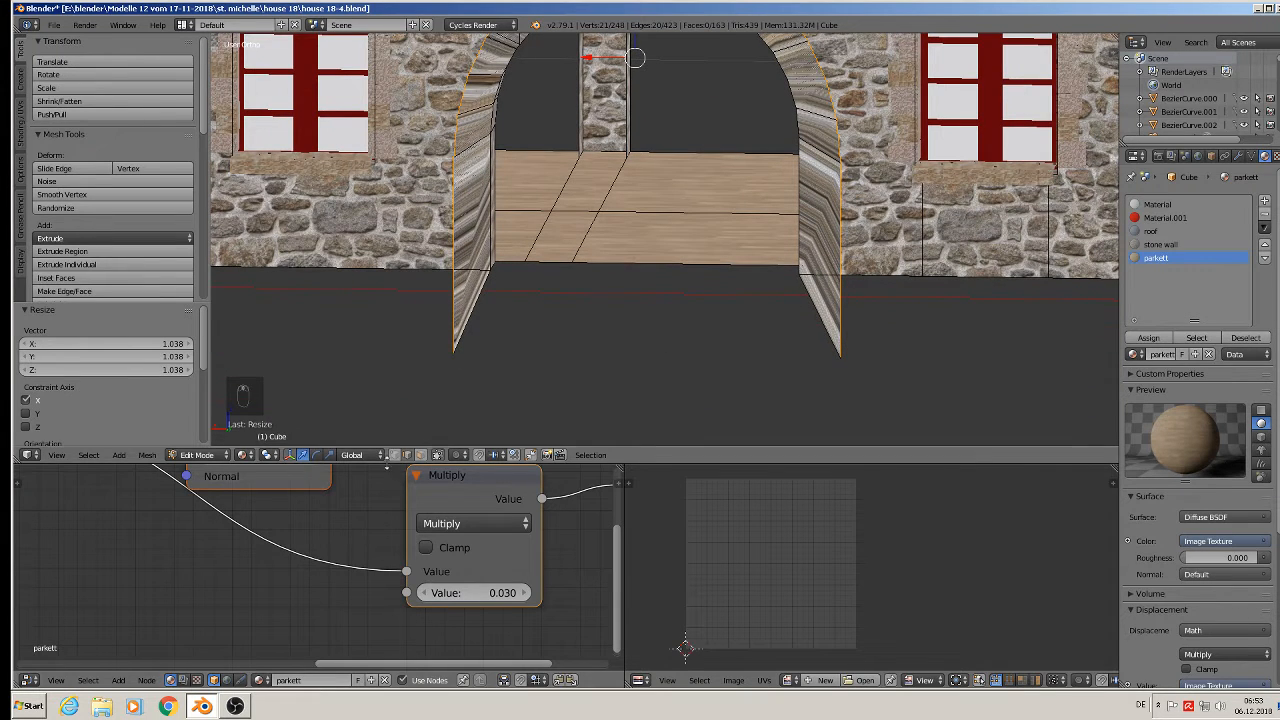
left_click(393, 456)
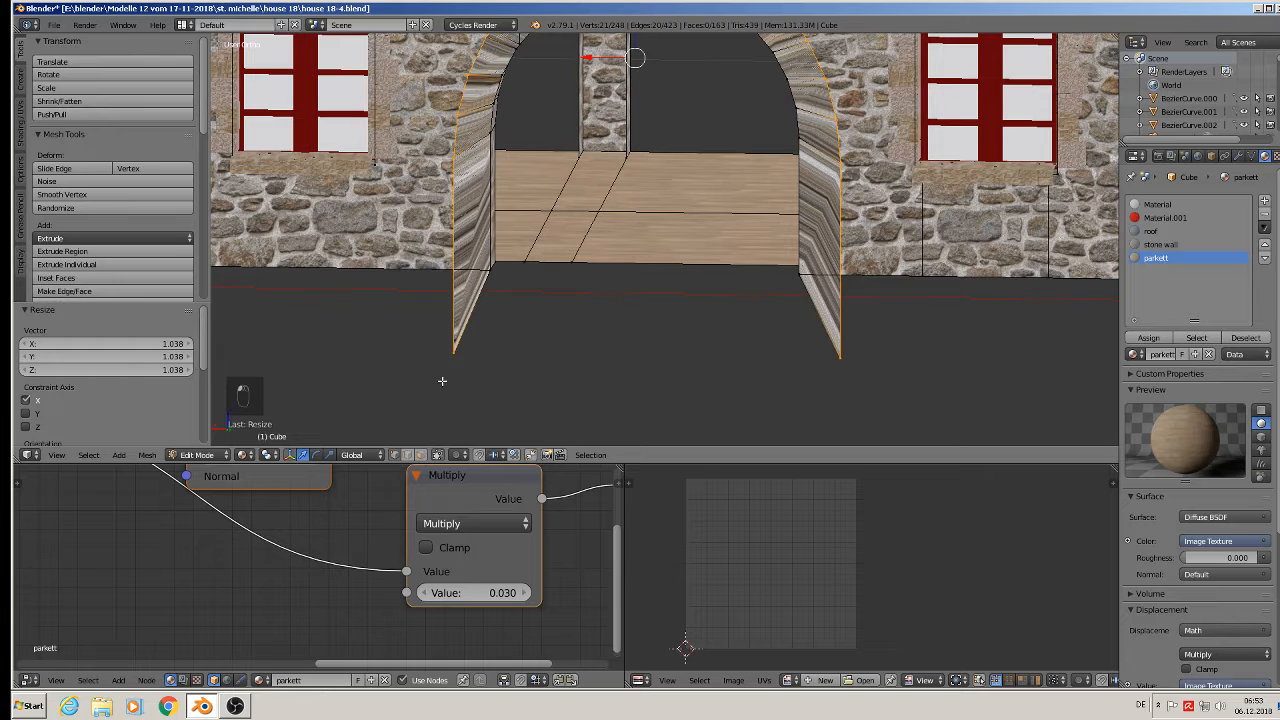
right_click(466, 354)
right_click(835, 352, "shift")
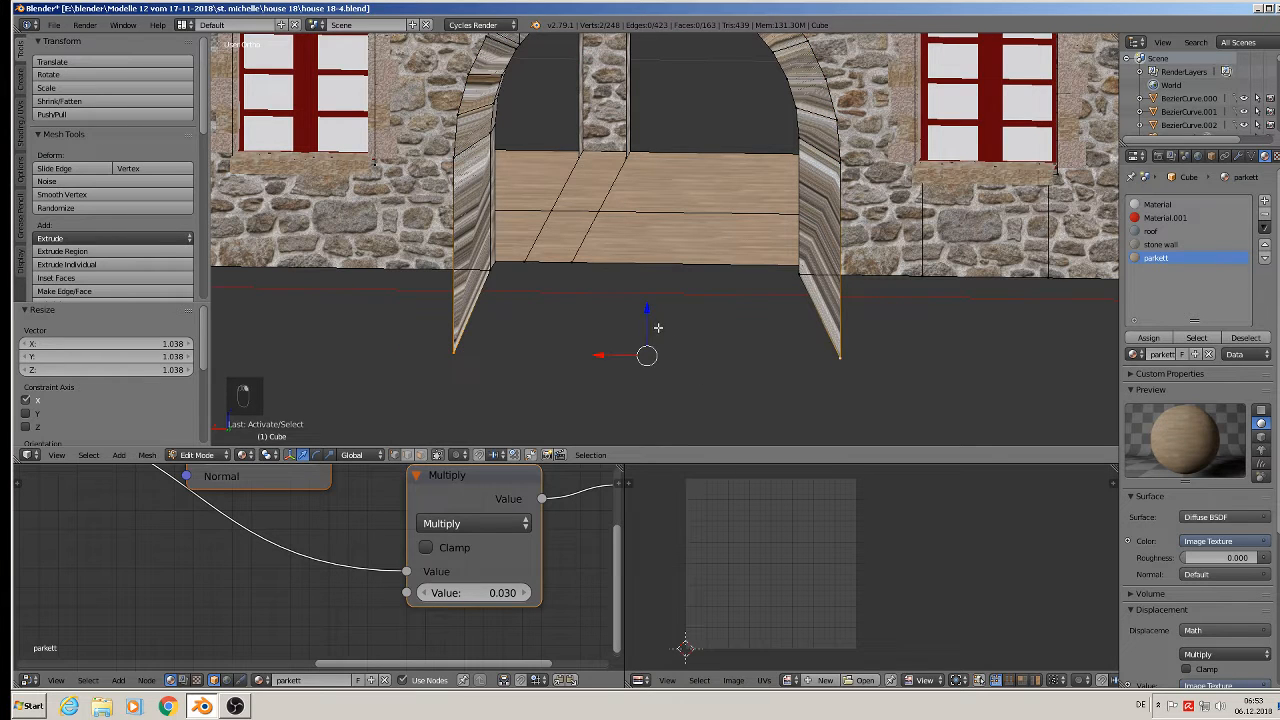
key("g")
key("z")
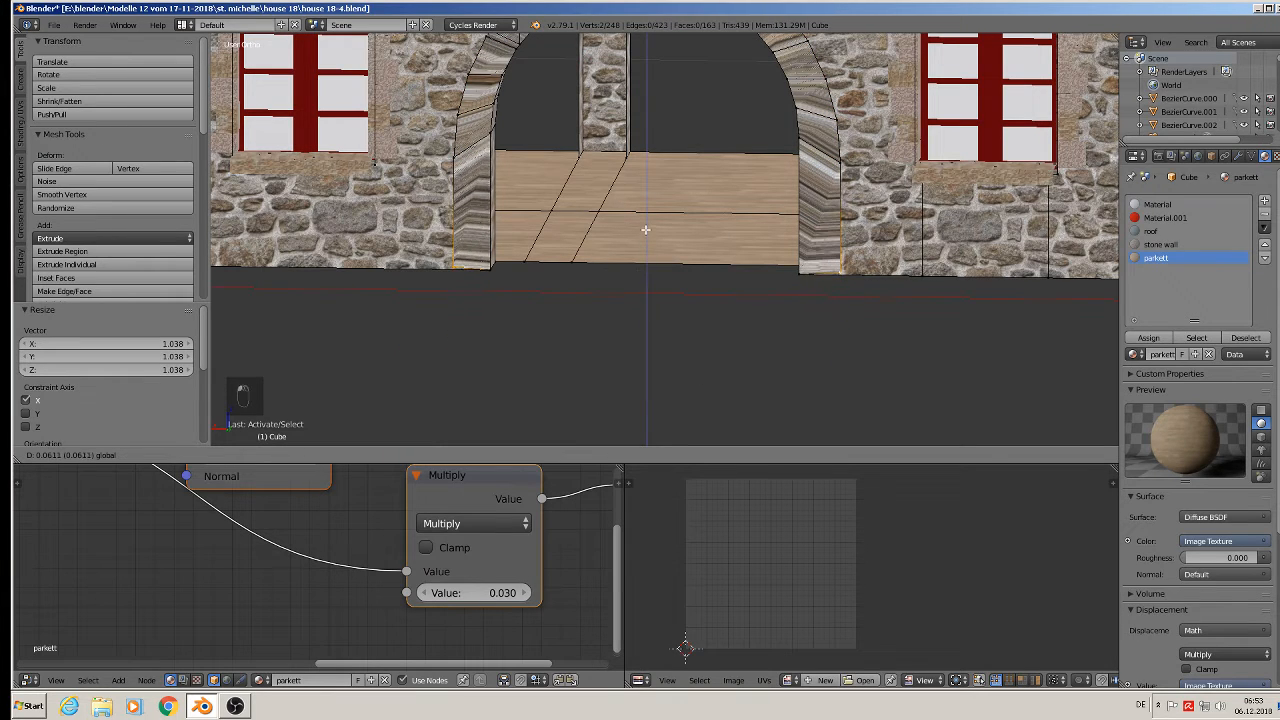
left_click(646, 230)
middle_click_drag(560, 104, 528, 228, "shift")
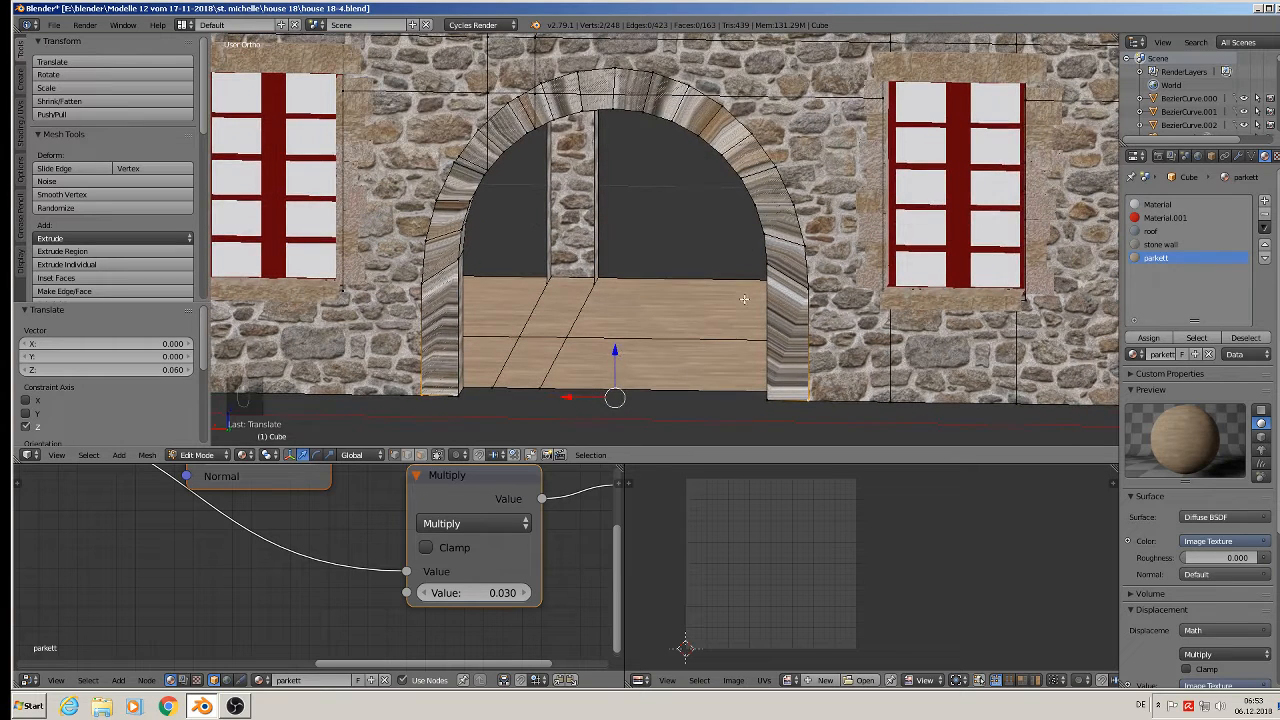
- Scale the surround's outer edge along Z by about 0.920, and lower its two bottom outer vertices by about 0.012
right_click(491, 118, "alt")
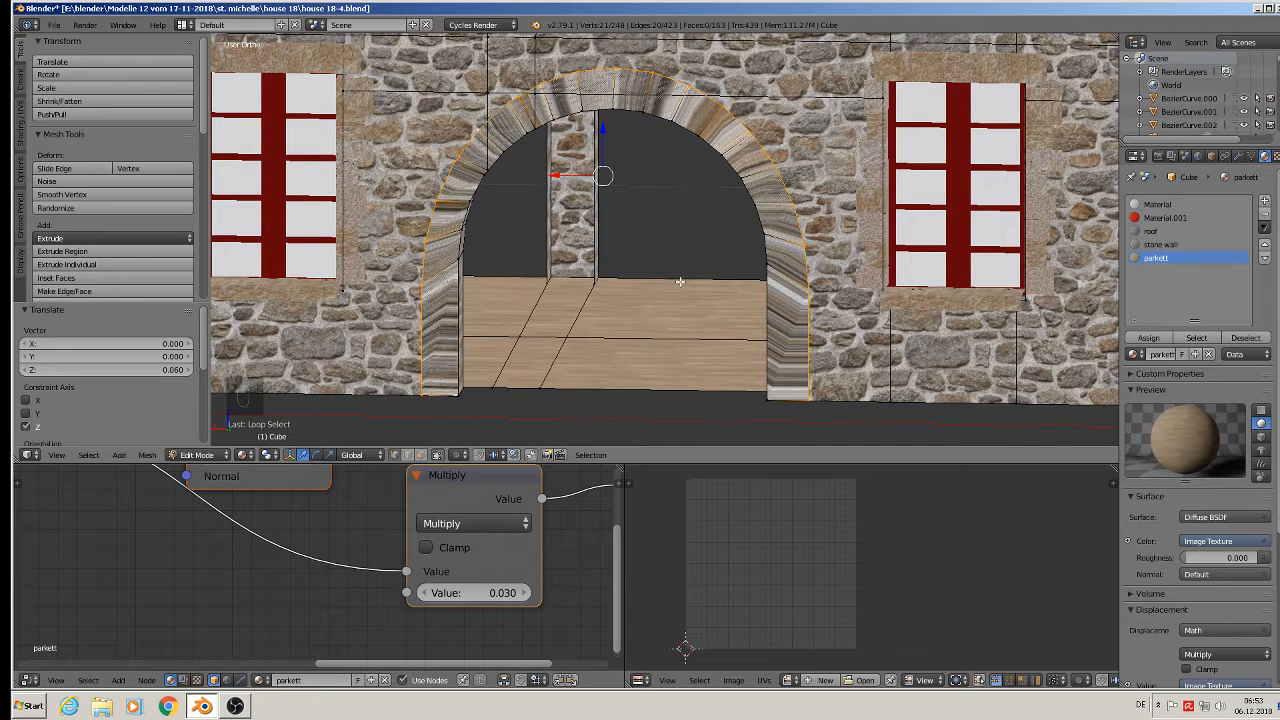
key("s")
key("z")
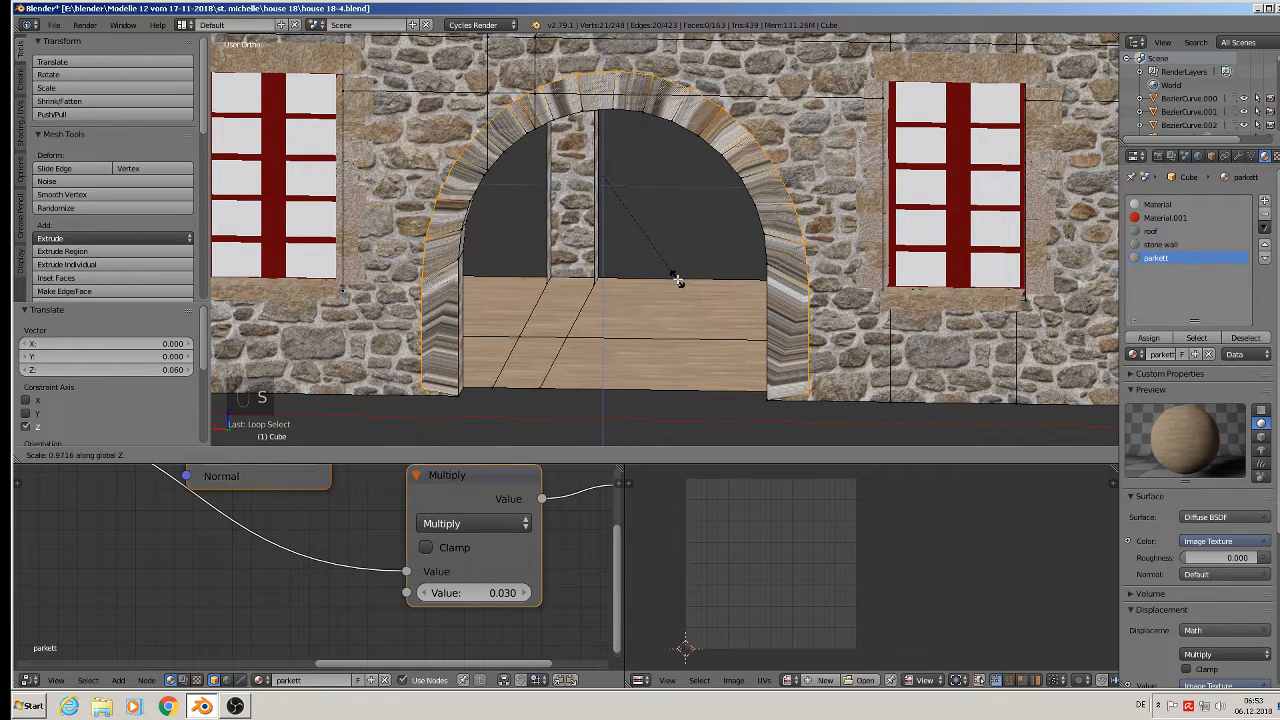
left_click(670, 278)
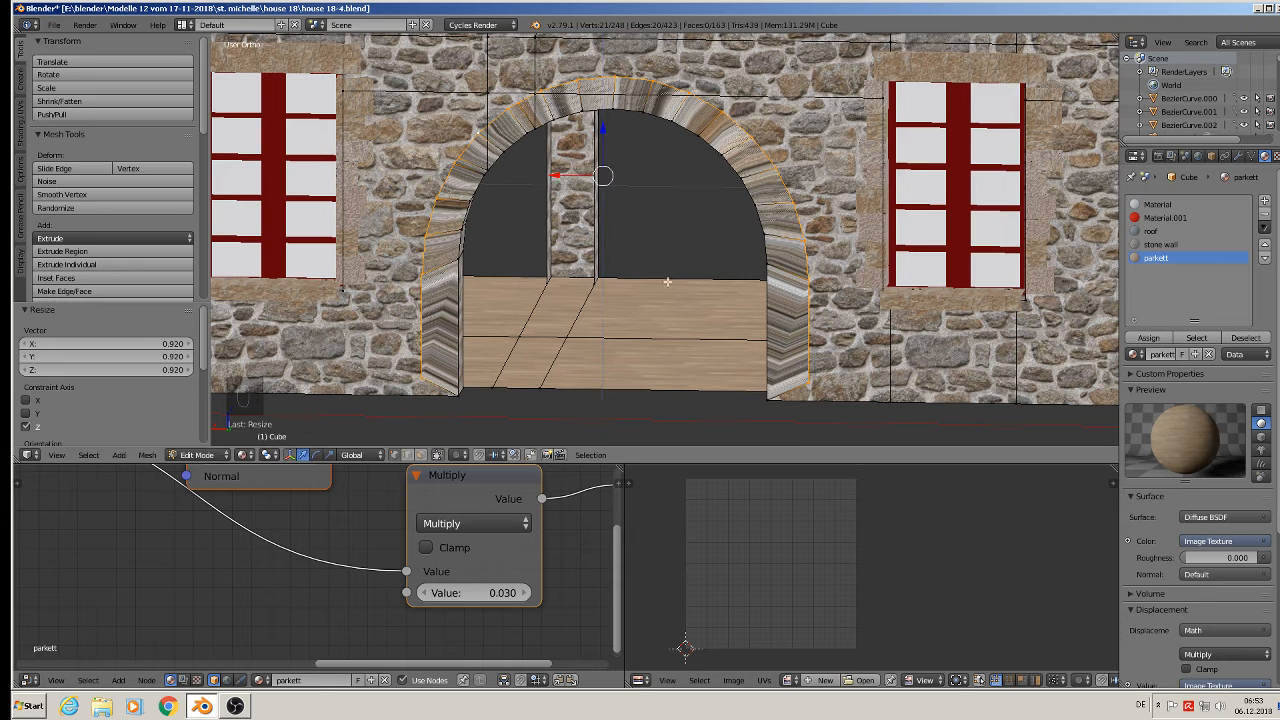
right_click(433, 382)
right_click(800, 383, "shift")
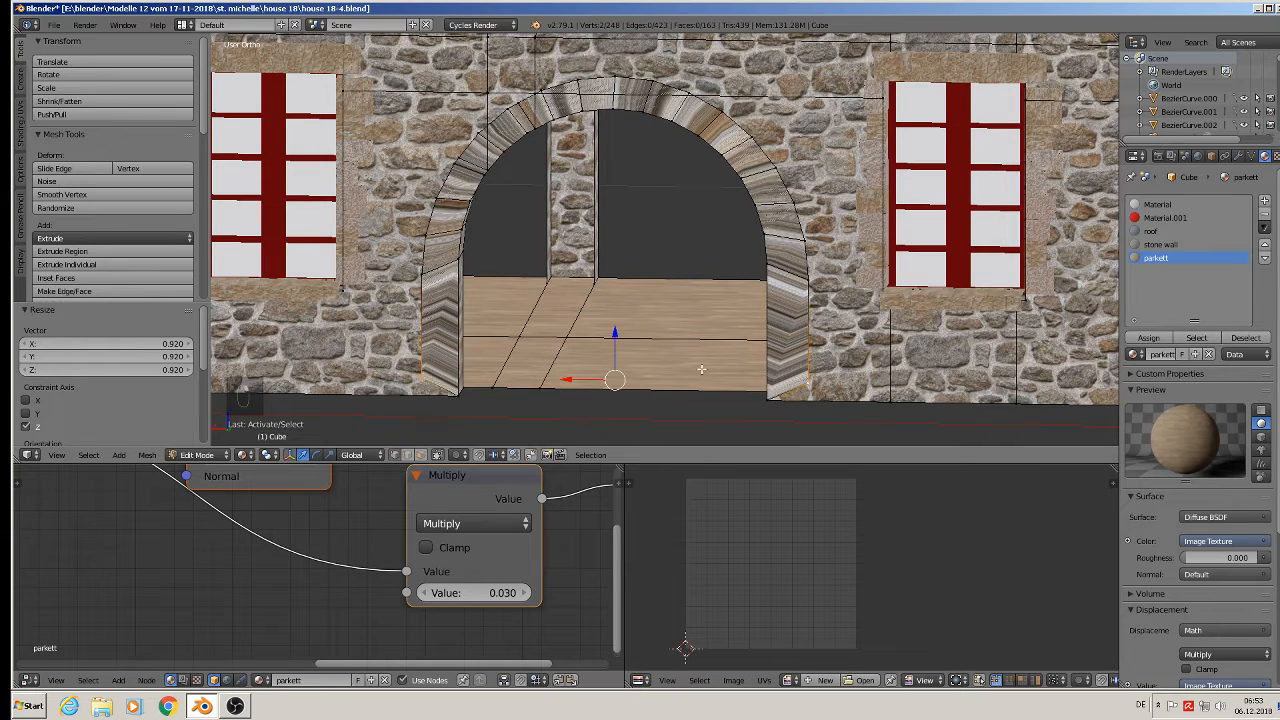
left_click_drag(620, 330, 615, 347)
- Select the surround's outer edge loop and circle-select its inner vertices so the whole arch band is selected
right_click(435, 217, "alt")
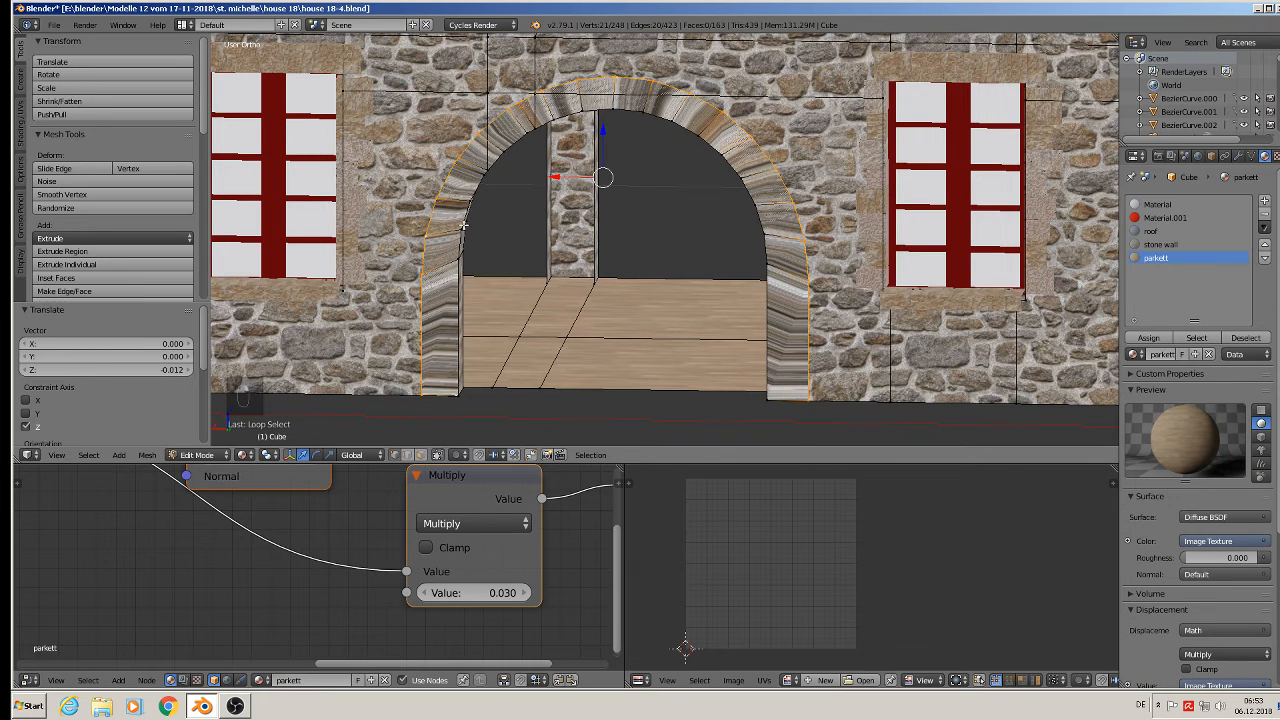
right_click(464, 214, "shift")
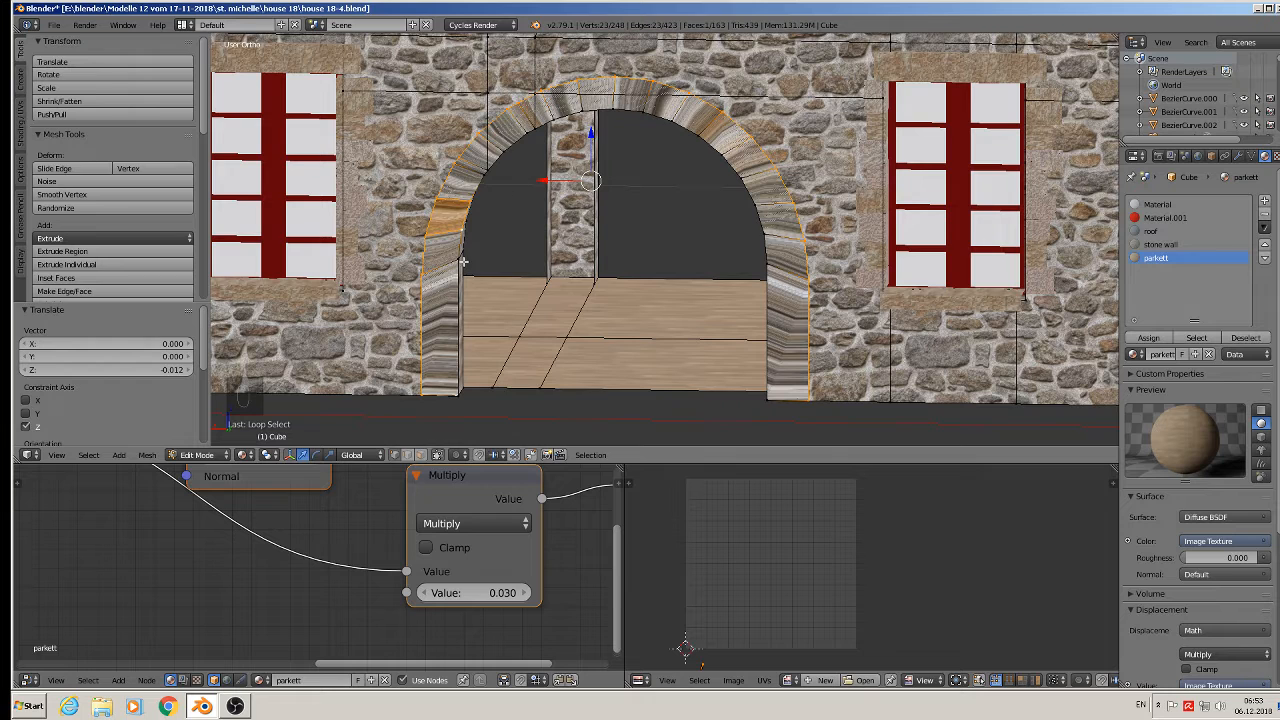
middle_click_drag(464, 257, 470, 245)
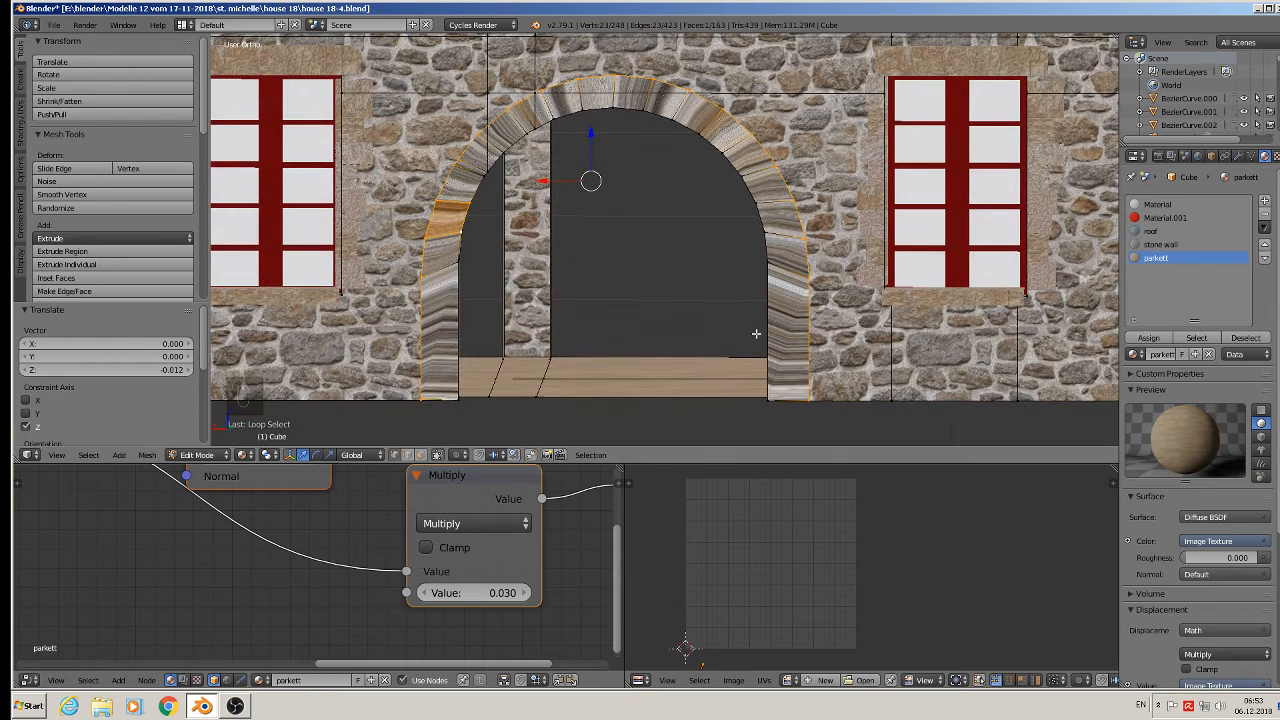
key("c")
left_click(755, 399)
left_click(709, 164)
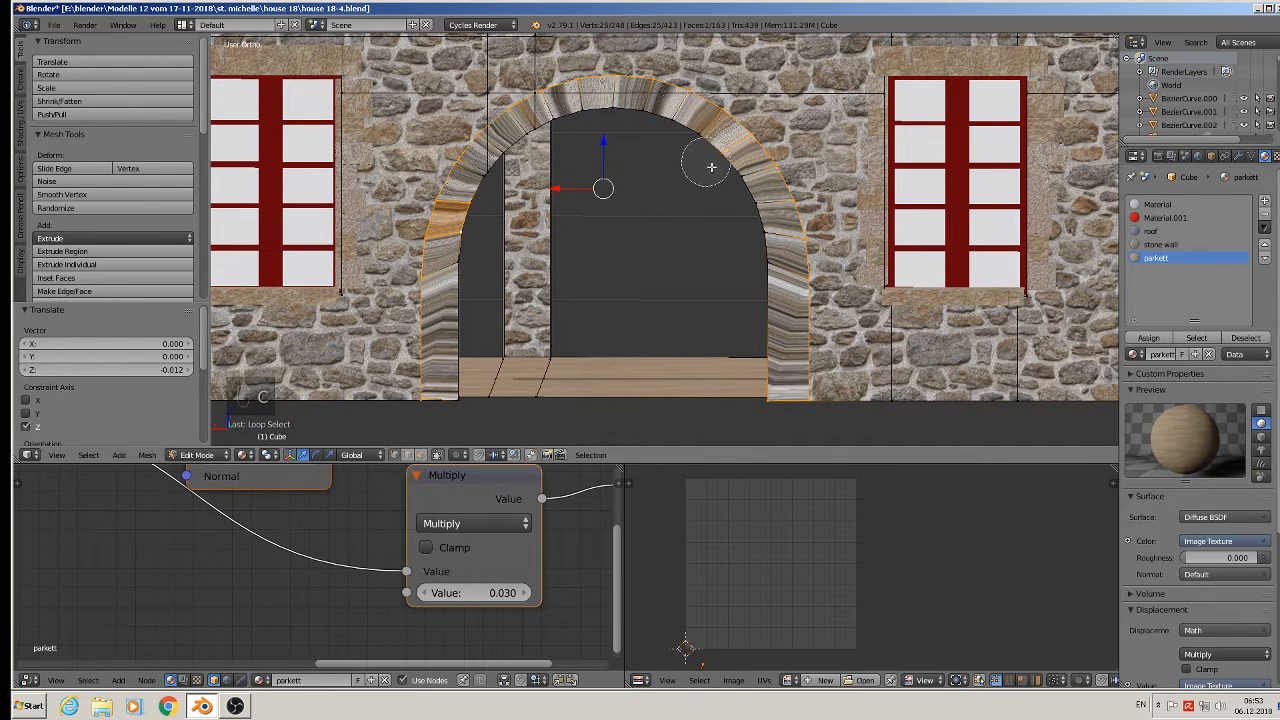
mouse_move(711, 167)
left_mouse_down()
mouse_move(751, 263)
mouse_move(677, 130)
mouse_move(563, 127)
mouse_move(451, 285)
mouse_move(449, 394)
left_mouse_up()
right_click(449, 394)
mouse_move(449, 394)
middle_mouse_down()
mouse_move(441, 354)
mouse_move(464, 342)
middle_mouse_up()
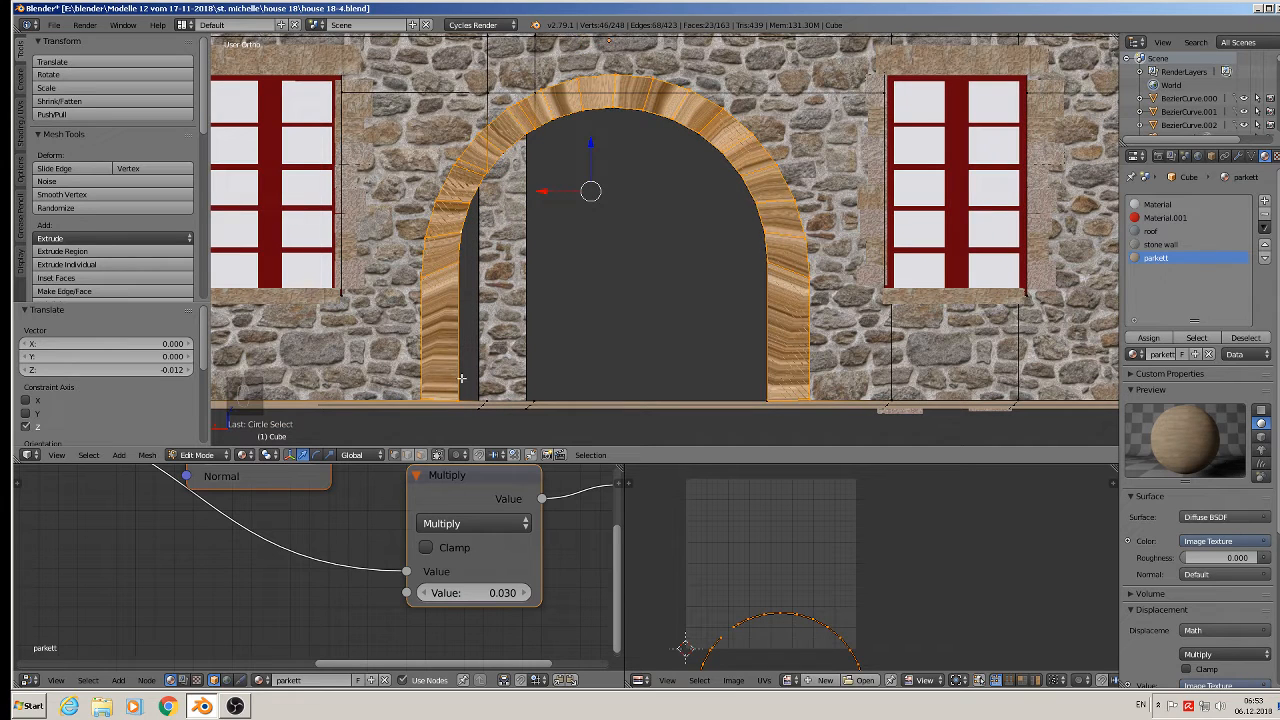
- Deselect the cross edges between the arch band's segments, from one leg over the crown down the other leg, leaving its outlines selected
right_click(450, 207, "shift")
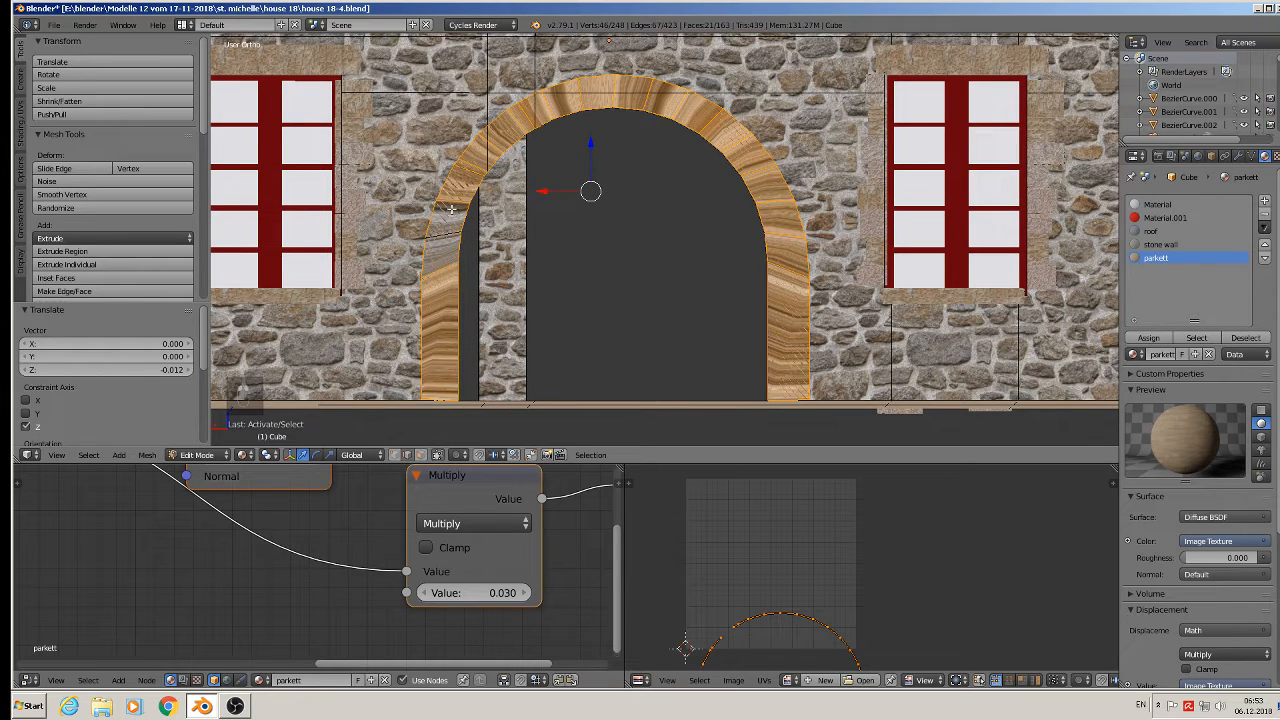
right_click(442, 395, "shift")
right_click(486, 148, "shift")
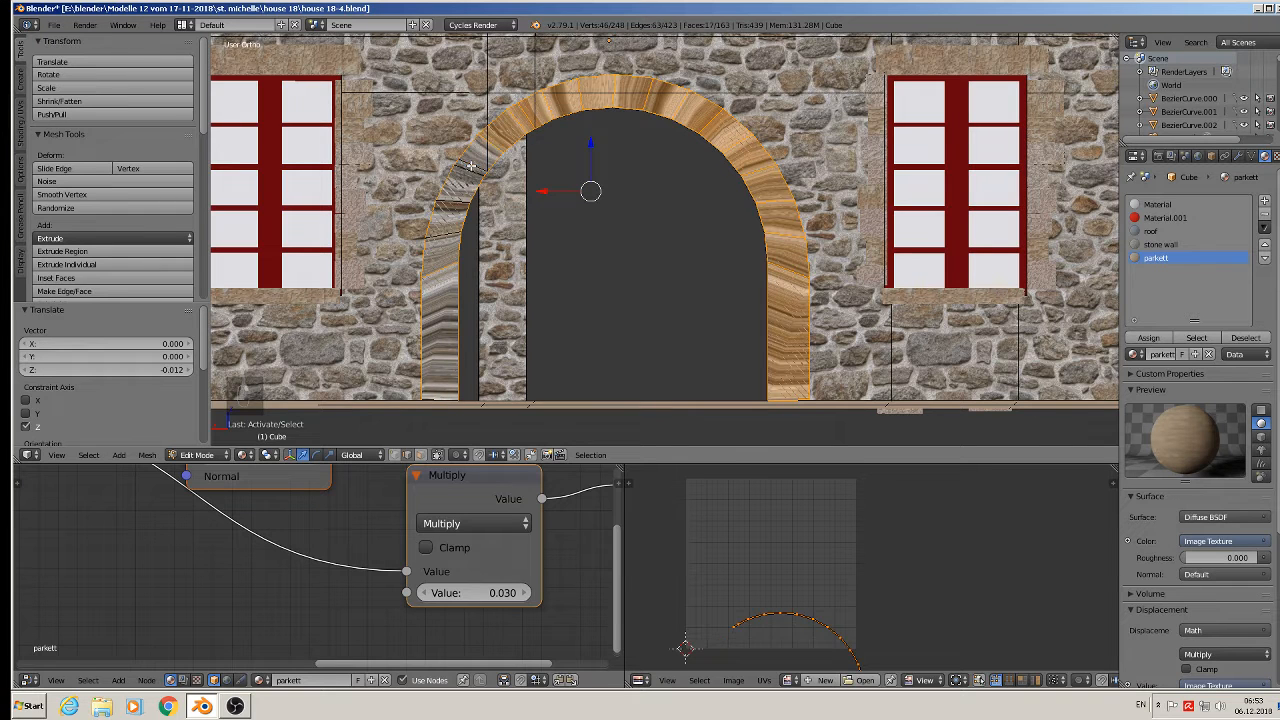
right_click(506, 130, "shift")
right_click(528, 117, "shift")
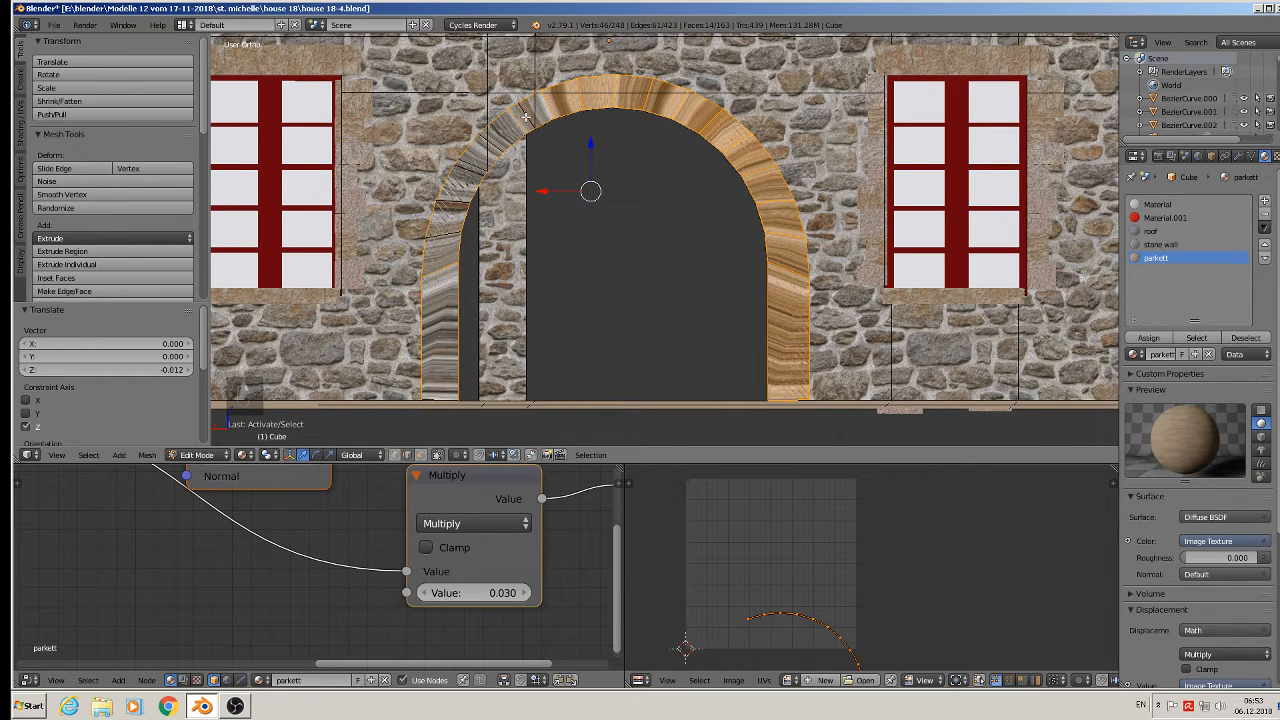
scroll(525, 117, "up", 3)
right_click(576, 97, "shift")
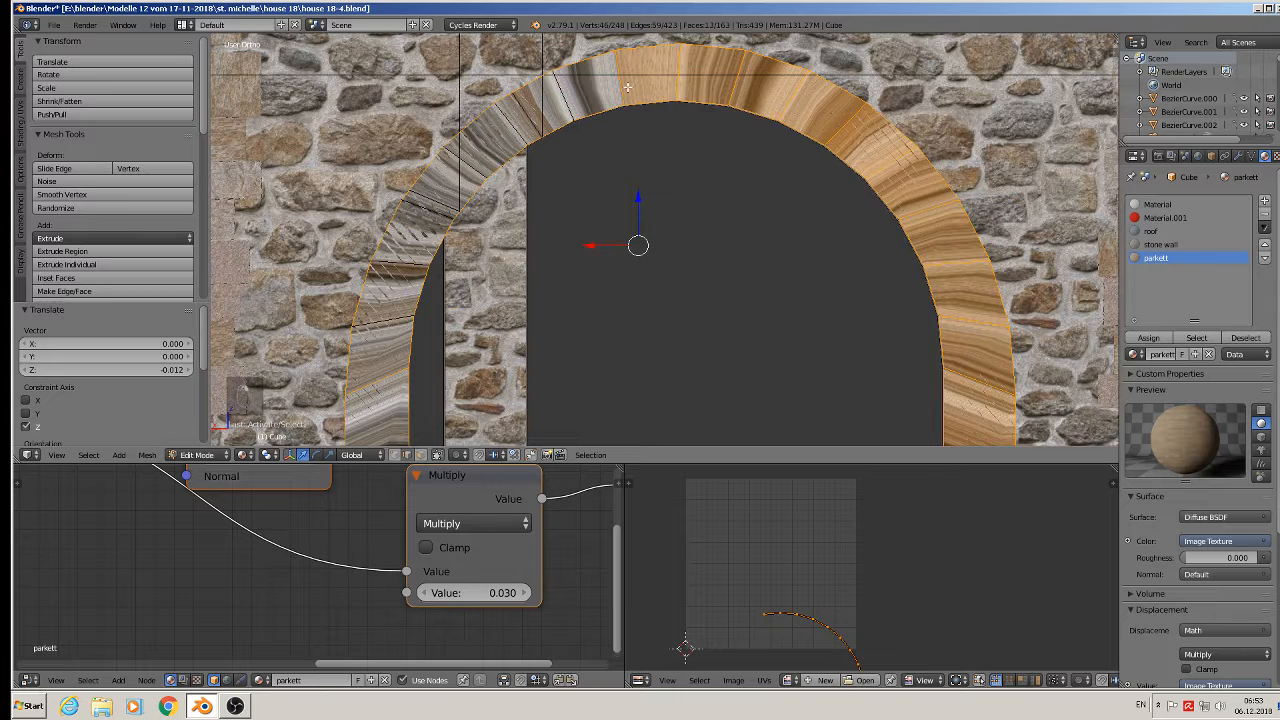
right_click(630, 88, "shift")
right_click(679, 80, "shift")
right_click(809, 110, "shift")
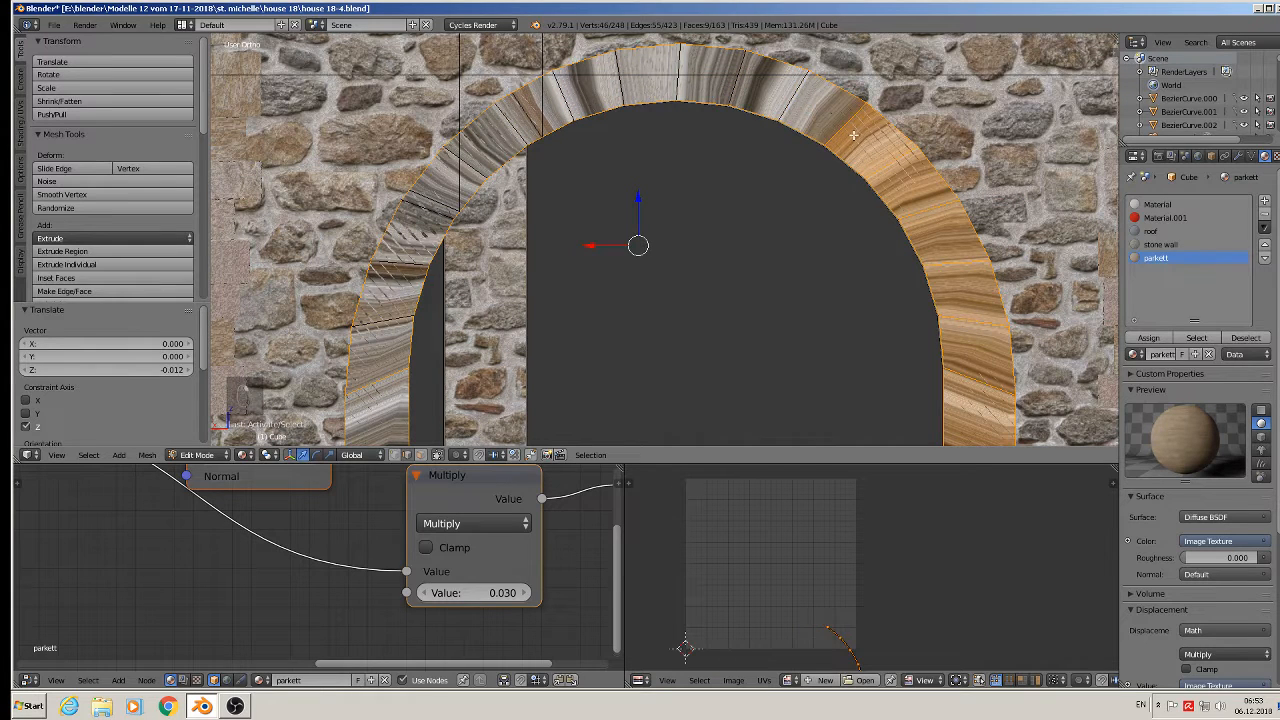
right_click(851, 135, "shift")
right_click(894, 177, "shift")
right_click(923, 208, "shift")
right_click(947, 264, "shift")
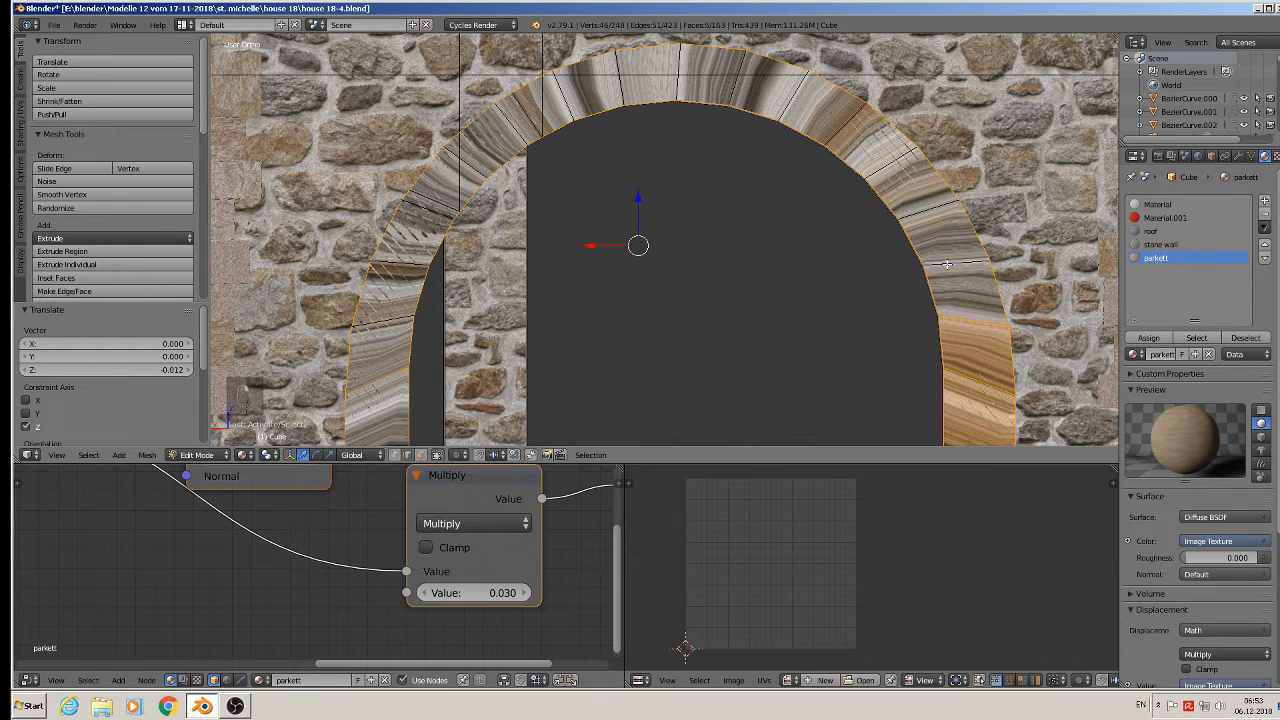
right_click(962, 313, "shift")
middle_click_drag(966, 343, 850, 156, "shift")
right_click(881, 207, "shift")
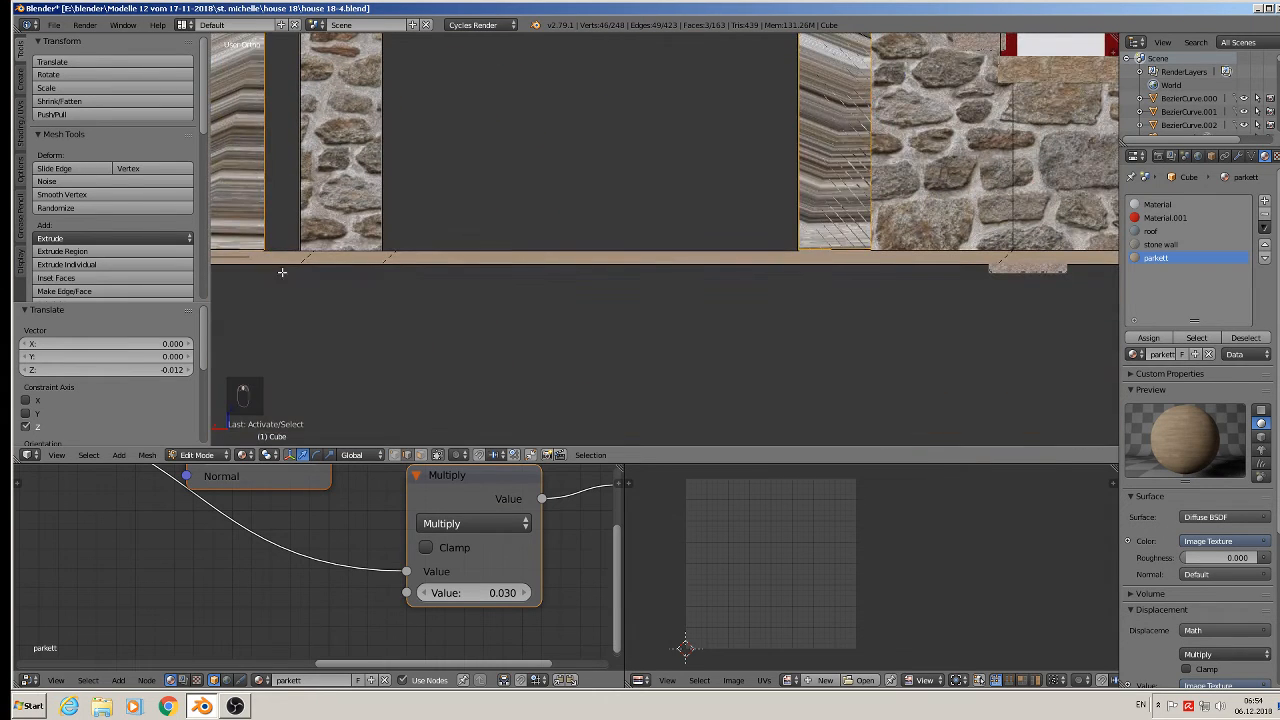
- Correct the edge selection at the foot of the surround's other leg and mark the selected outline edges as a seam
middle_click_drag(282, 272, 467, 243, "shift")
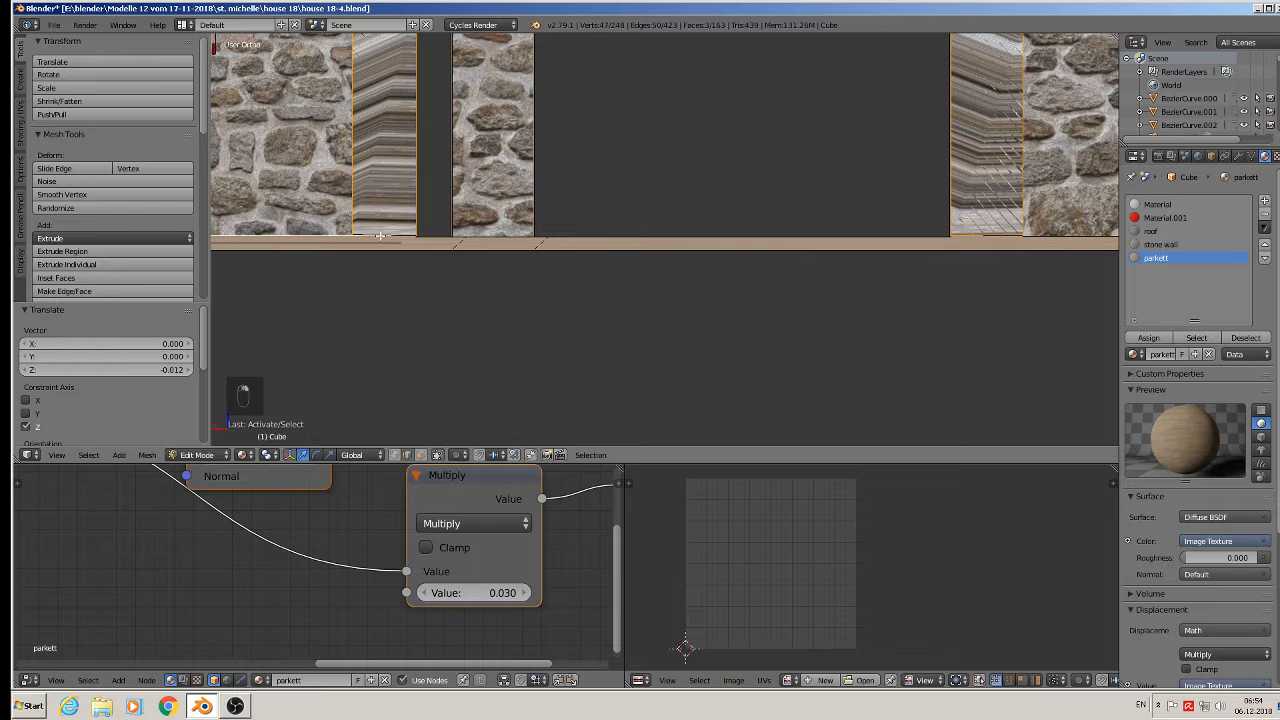
scroll(380, 235, "up", 6)
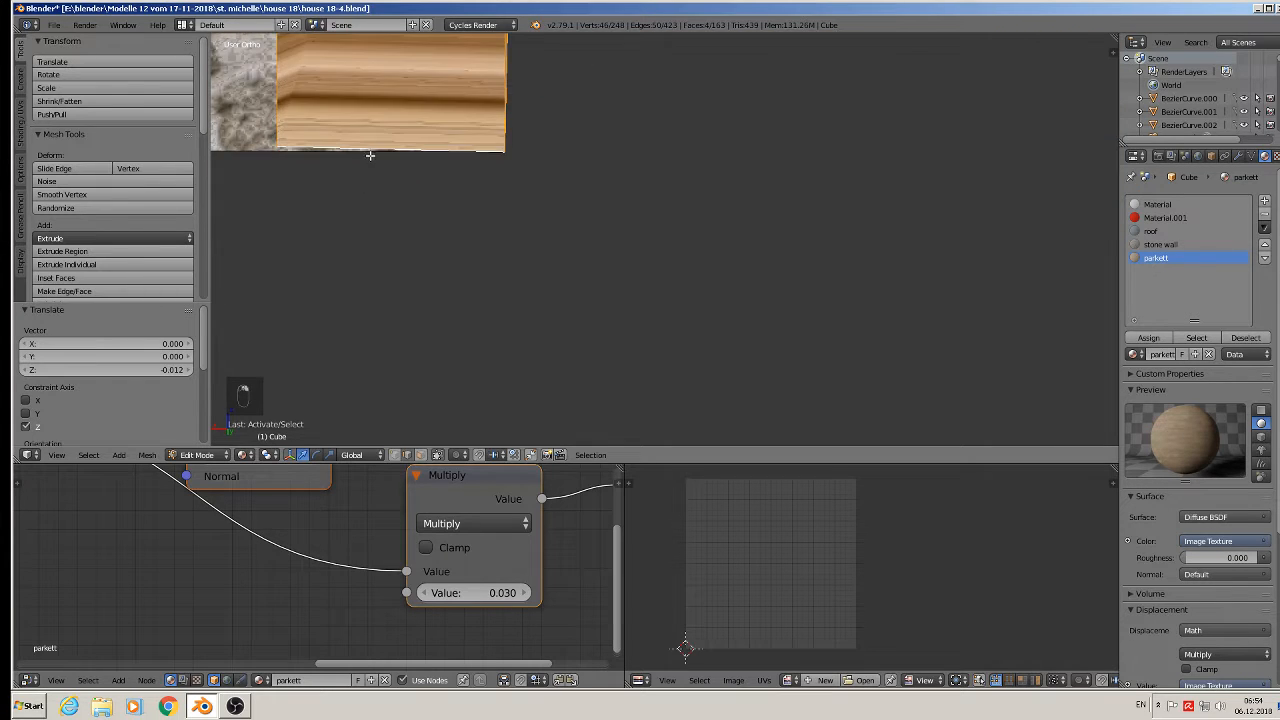
scroll(360, 148, "down", 5)
right_click(445, 175, "shift")
middle_click_drag(430, 58, 434, 120, "shift")
right_click(439, 151, "shift")
middle_click_drag(567, 206, 550, 174)
left_click(23, 129)
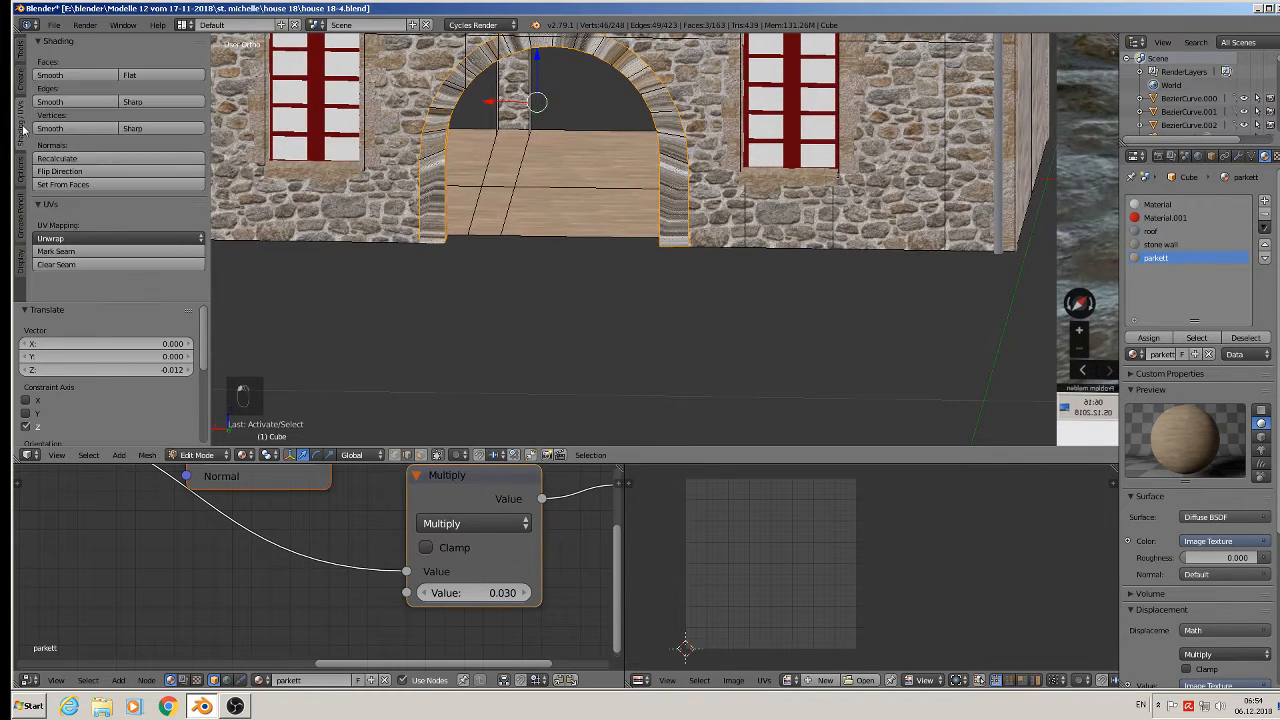
left_click(56, 251)
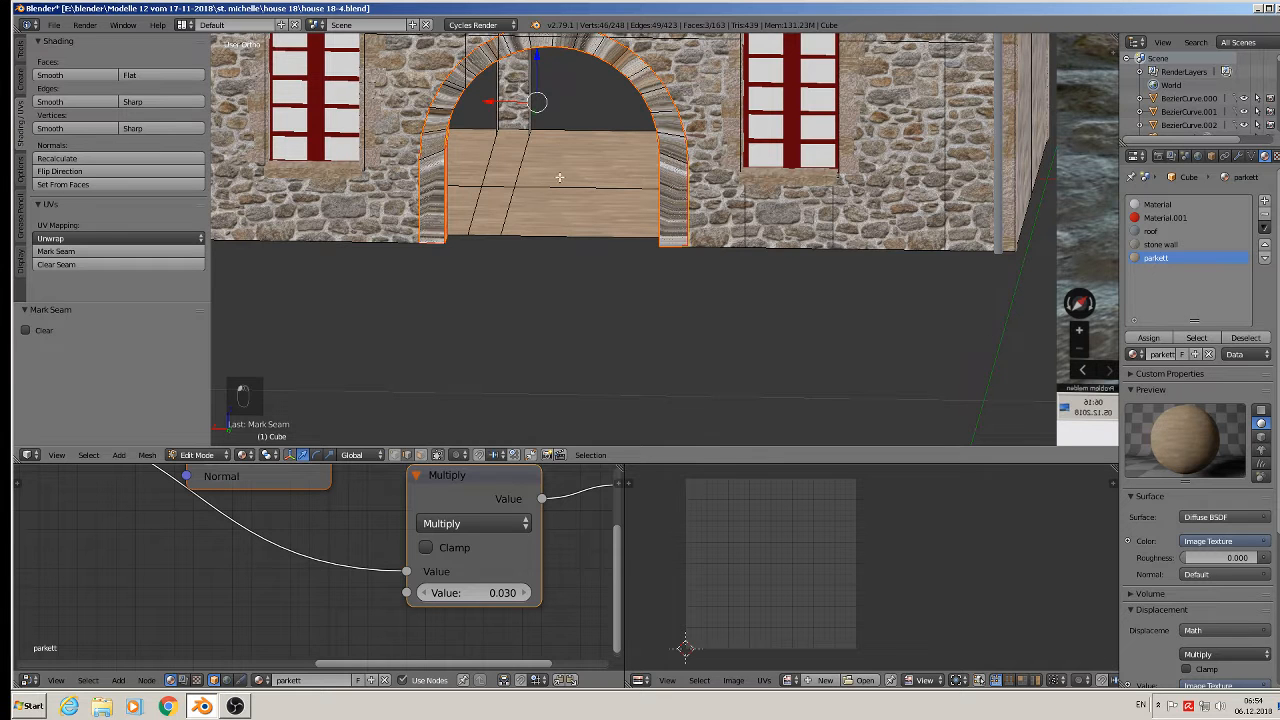
- Select the surround's face loop in face mode and unwrap it with Project From View
middle_click_drag(570, 175, 583, 161)
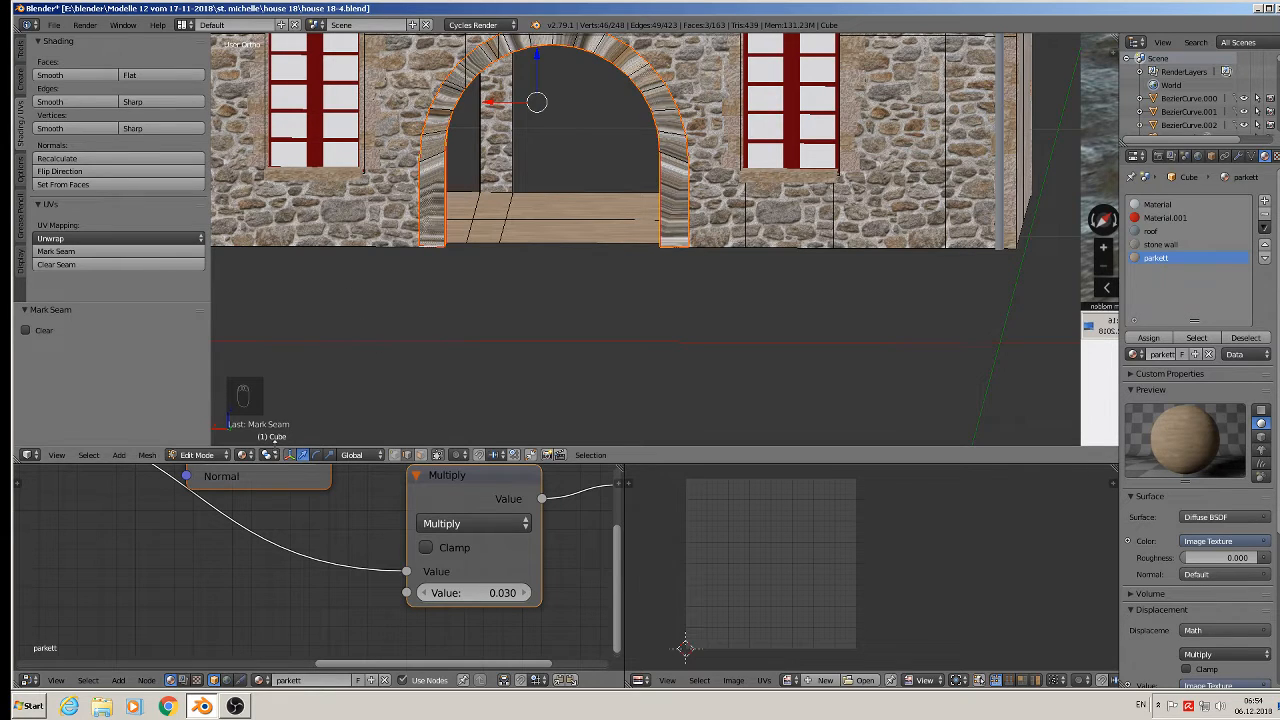
left_click(421, 456)
right_click(431, 154, "alt")
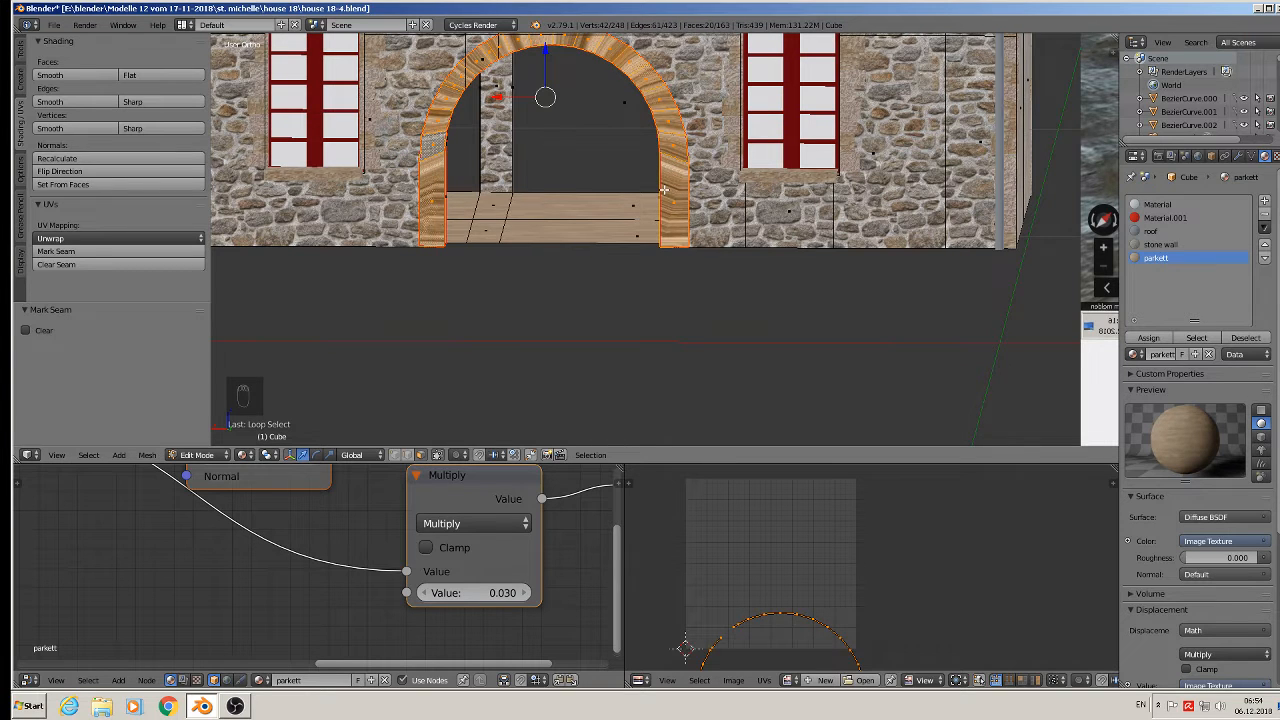
key("u")
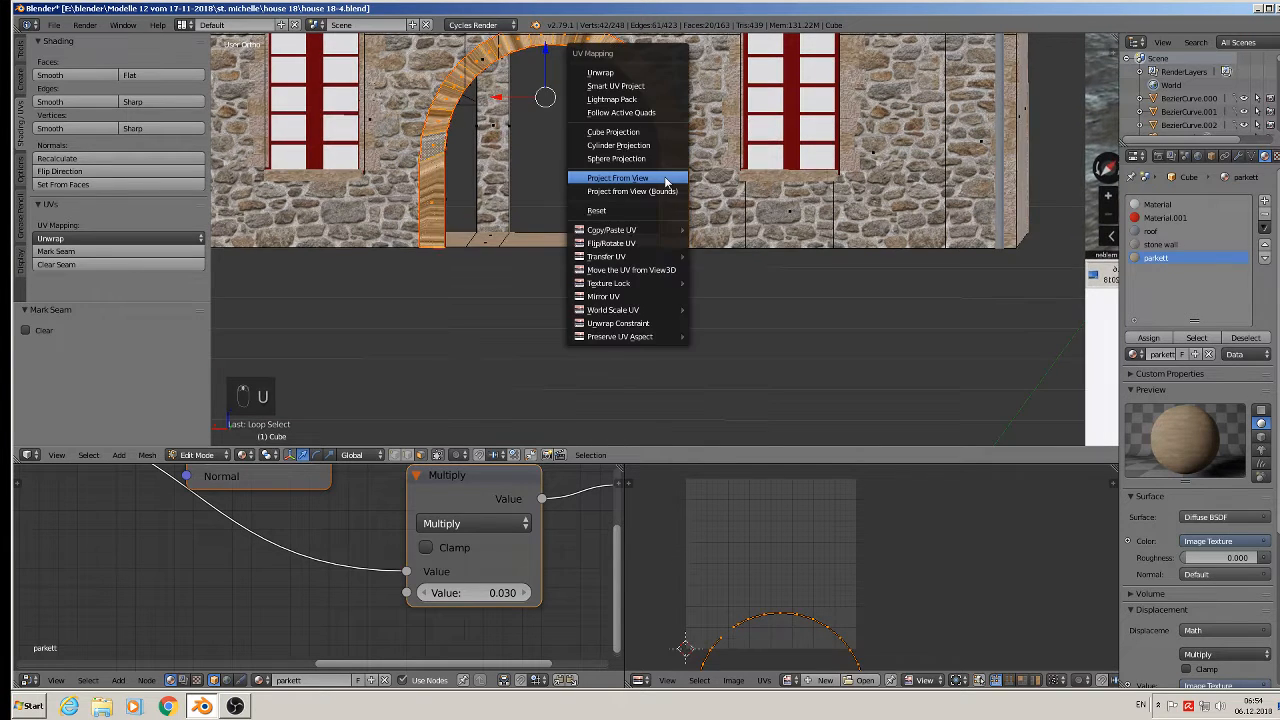
left_click(655, 182)
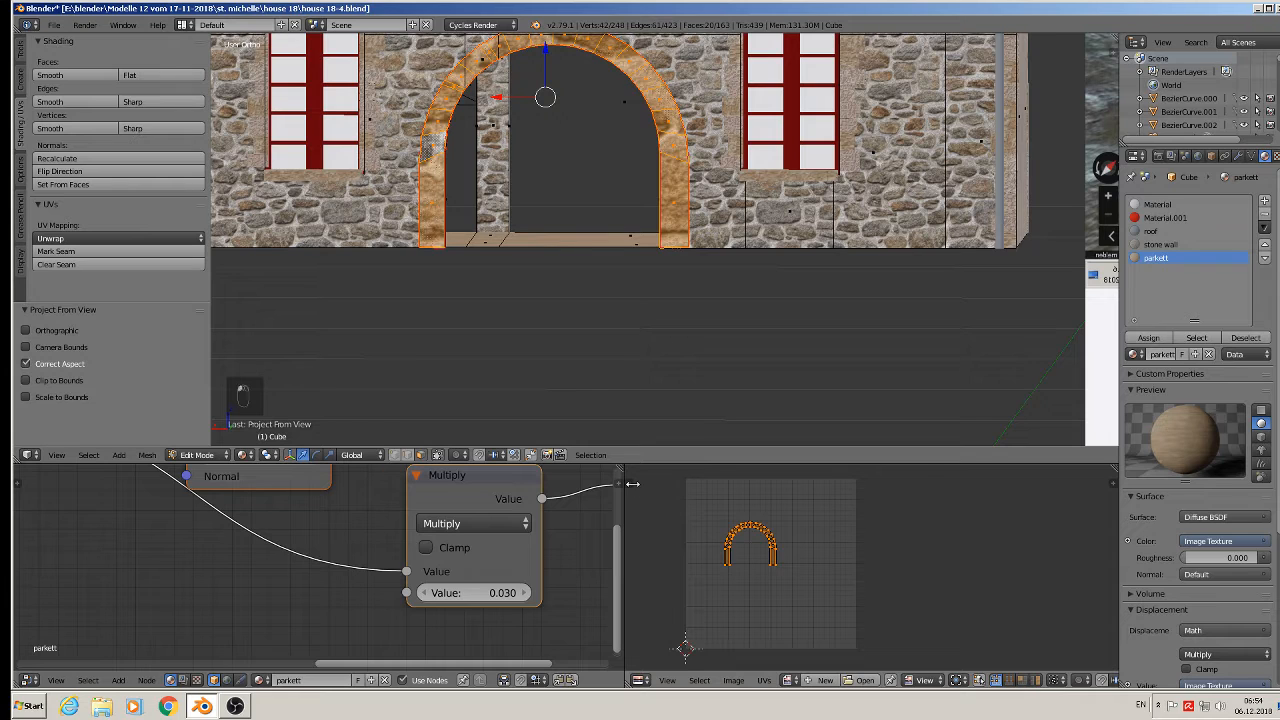
- Straighten the surround's UVs using the Snap to Axis (X or Y) function of UV Squares
key("t")
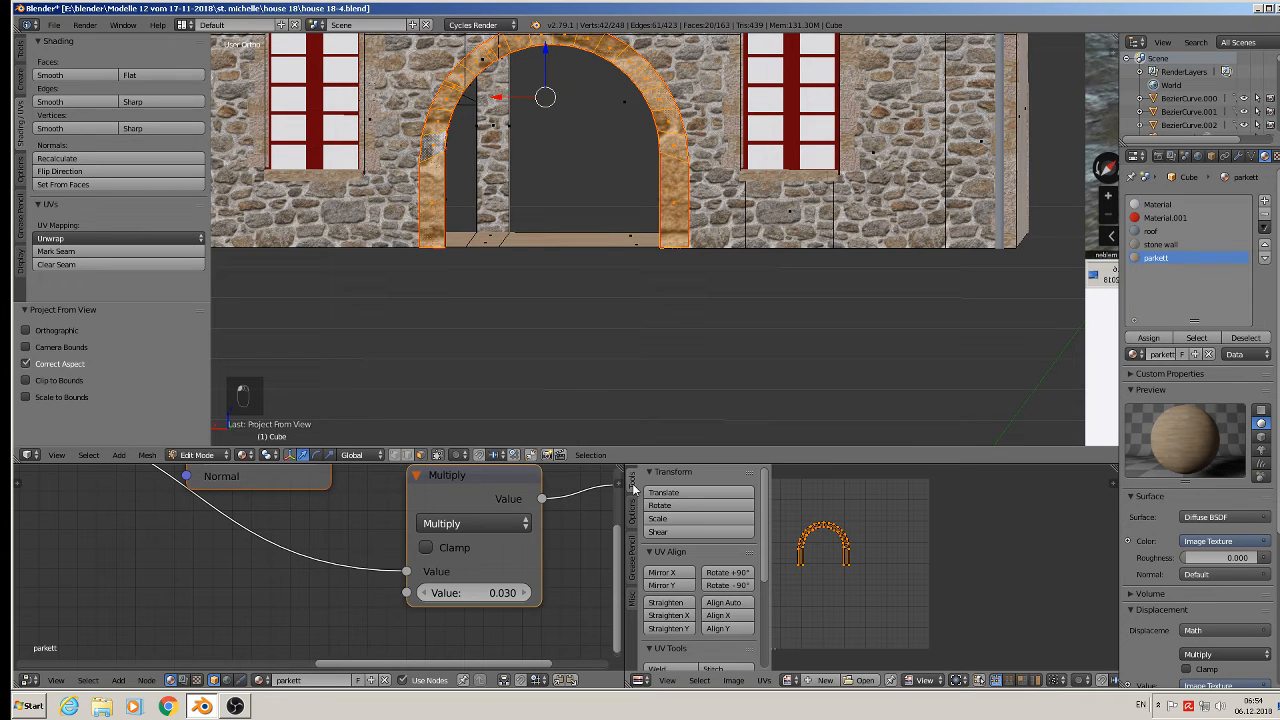
left_click(632, 600)
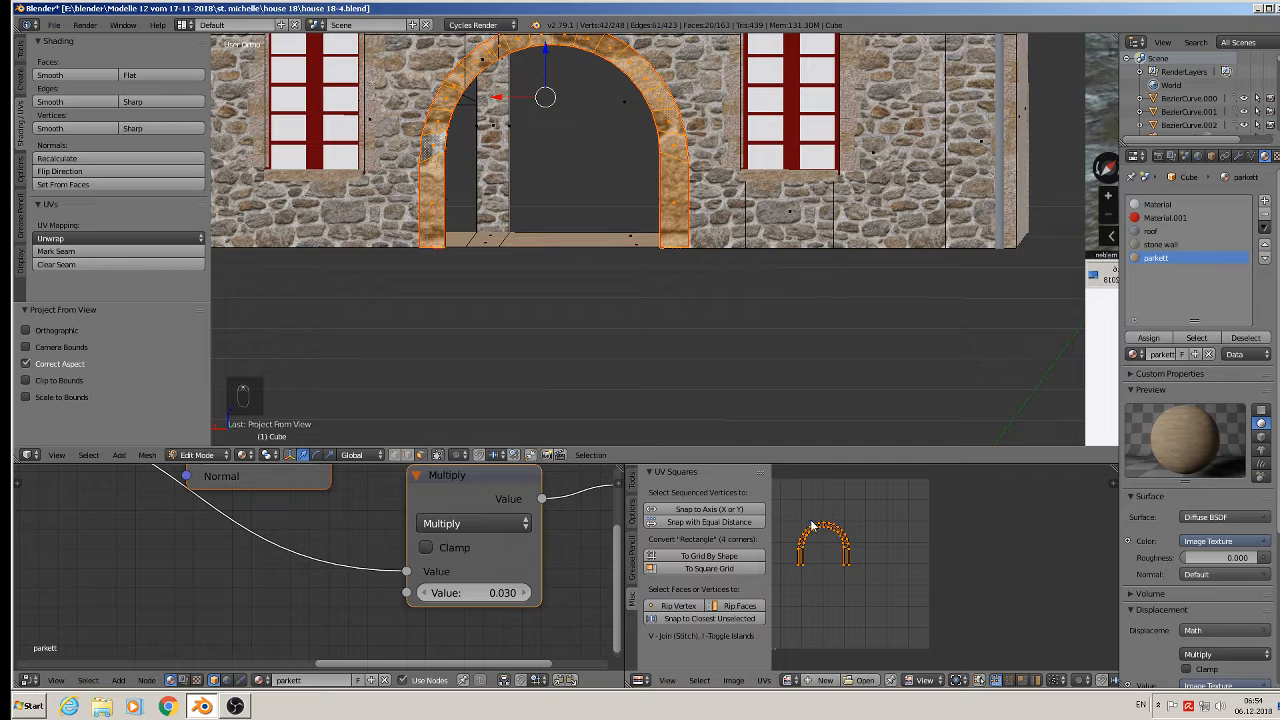
left_click(712, 510)
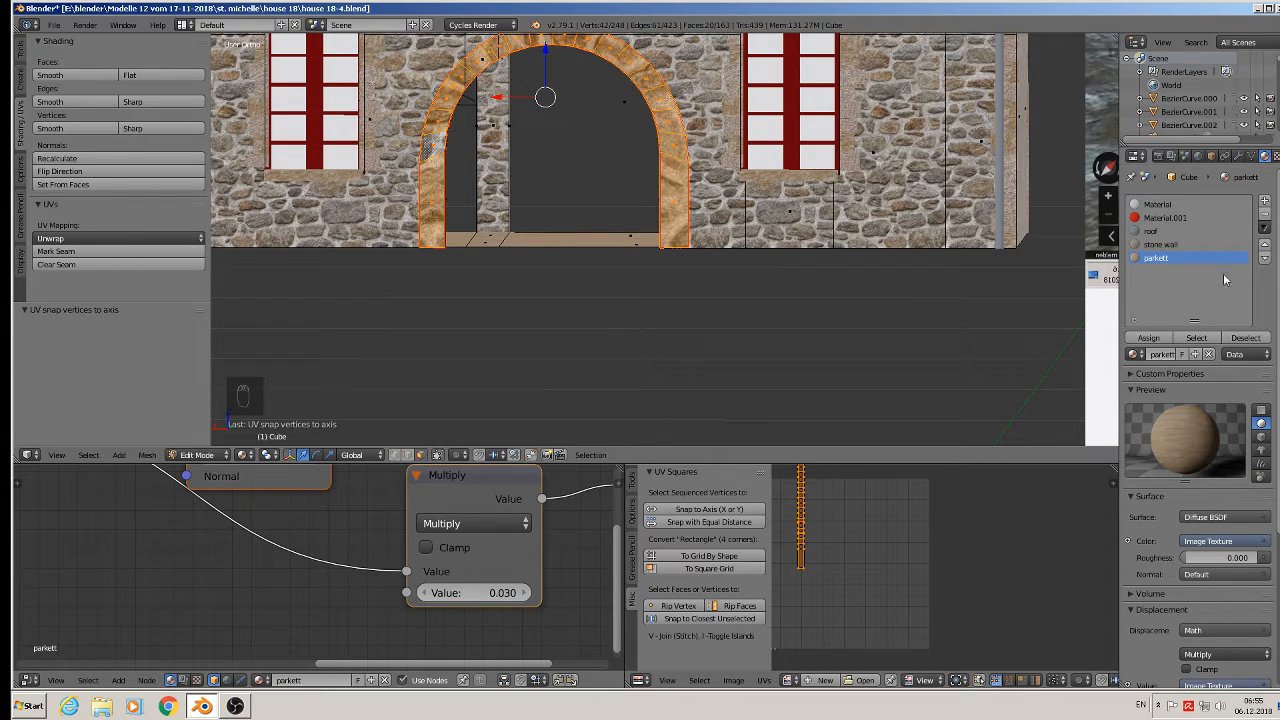
- Add a material slot using the existing stone 2 material and assign it to the selected surround faces
left_click(1265, 201)
left_click(1133, 354)
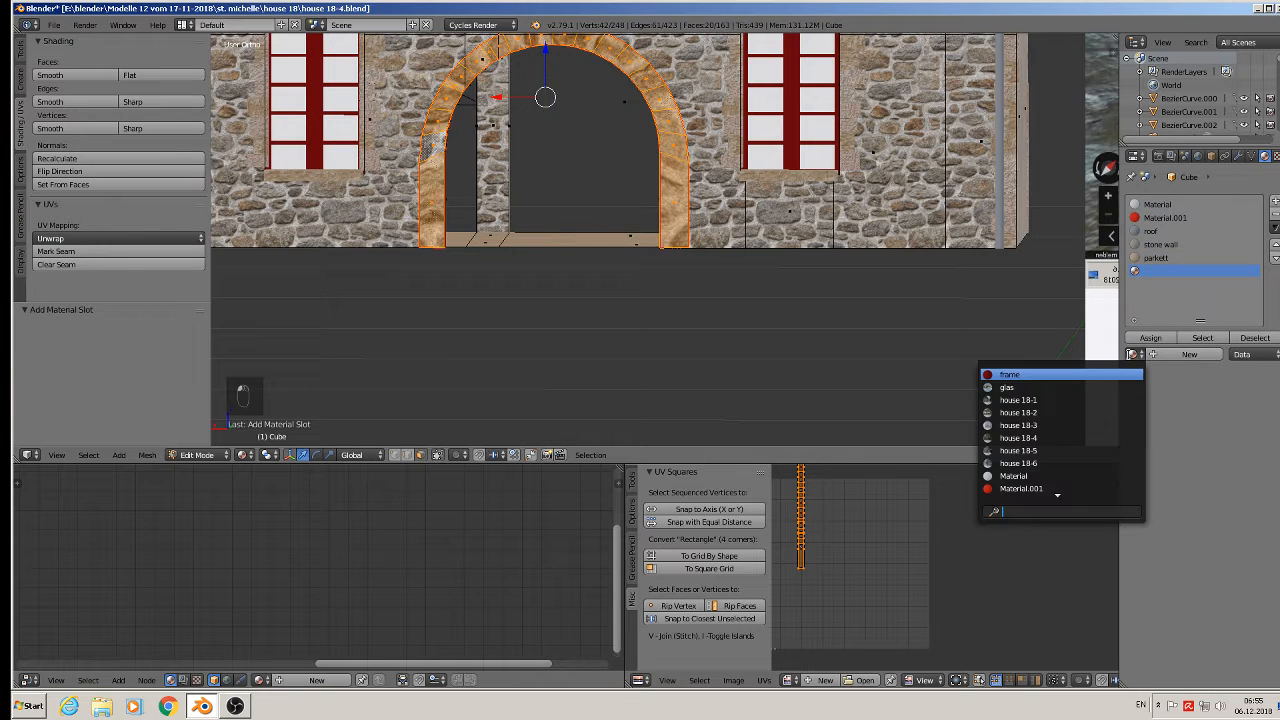
scroll(1052, 467, "down", 14)
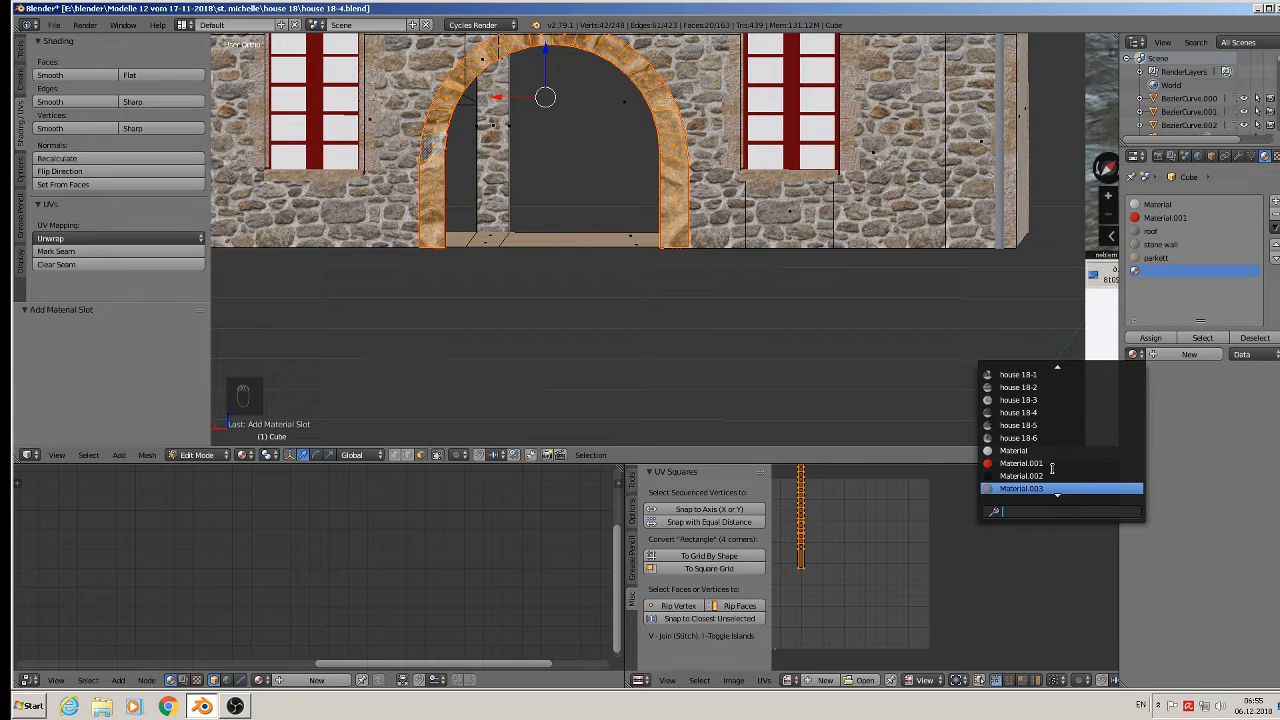
scroll(1052, 467, "down", 6)
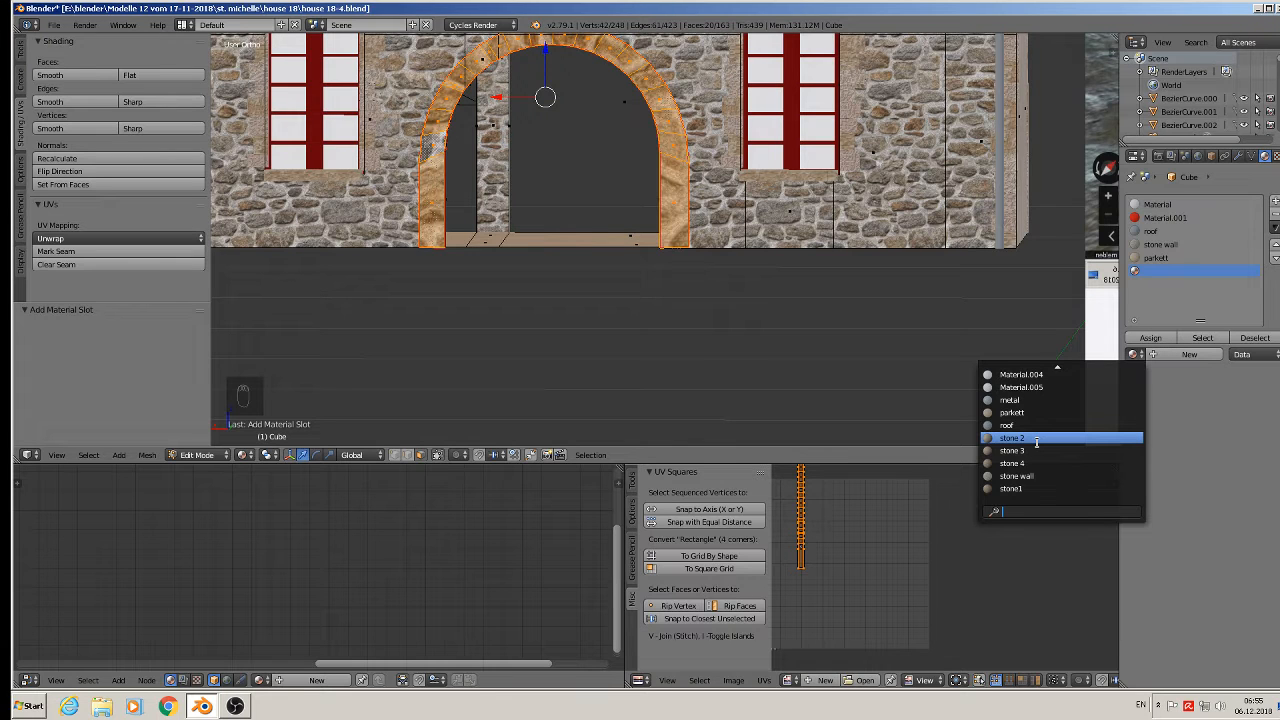
left_click(1036, 440)
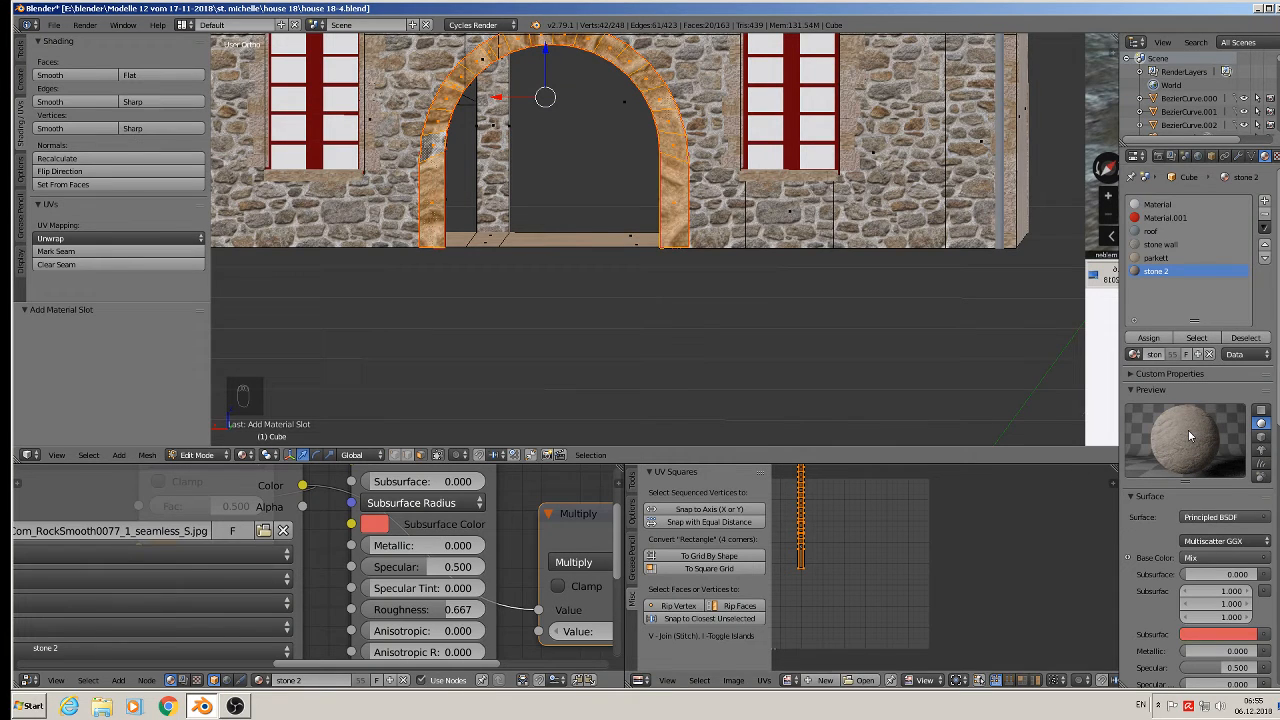
left_click(1149, 338)
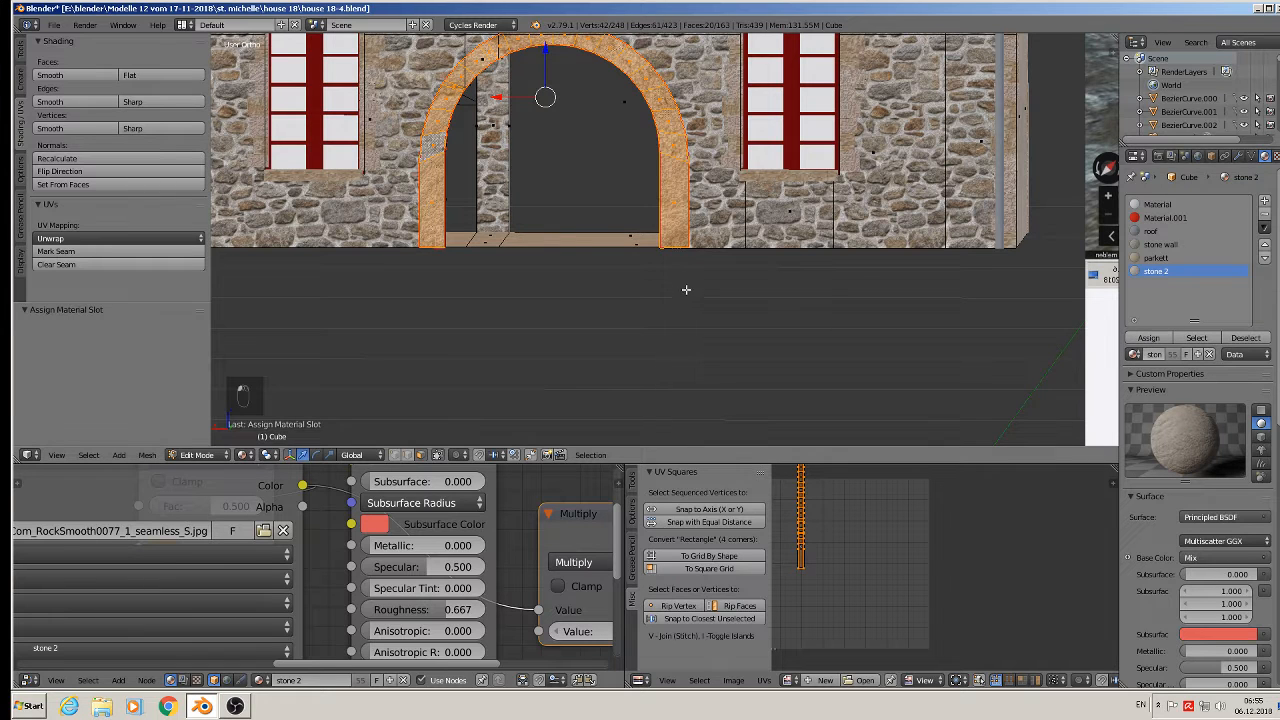
- Scale the surround's UVs up by a factor of about 6.545 and return to Object Mode
scroll(675, 269, "up", 3)
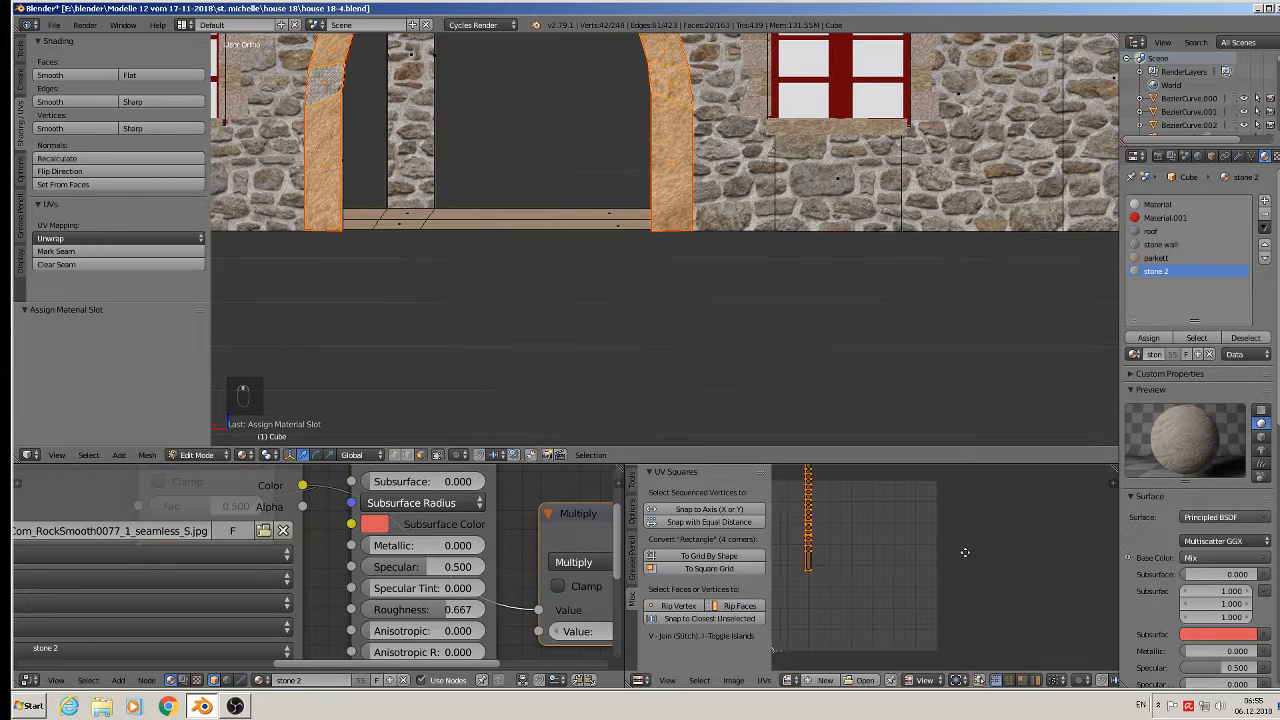
scroll(1010, 577, "up", 1)
key("s")
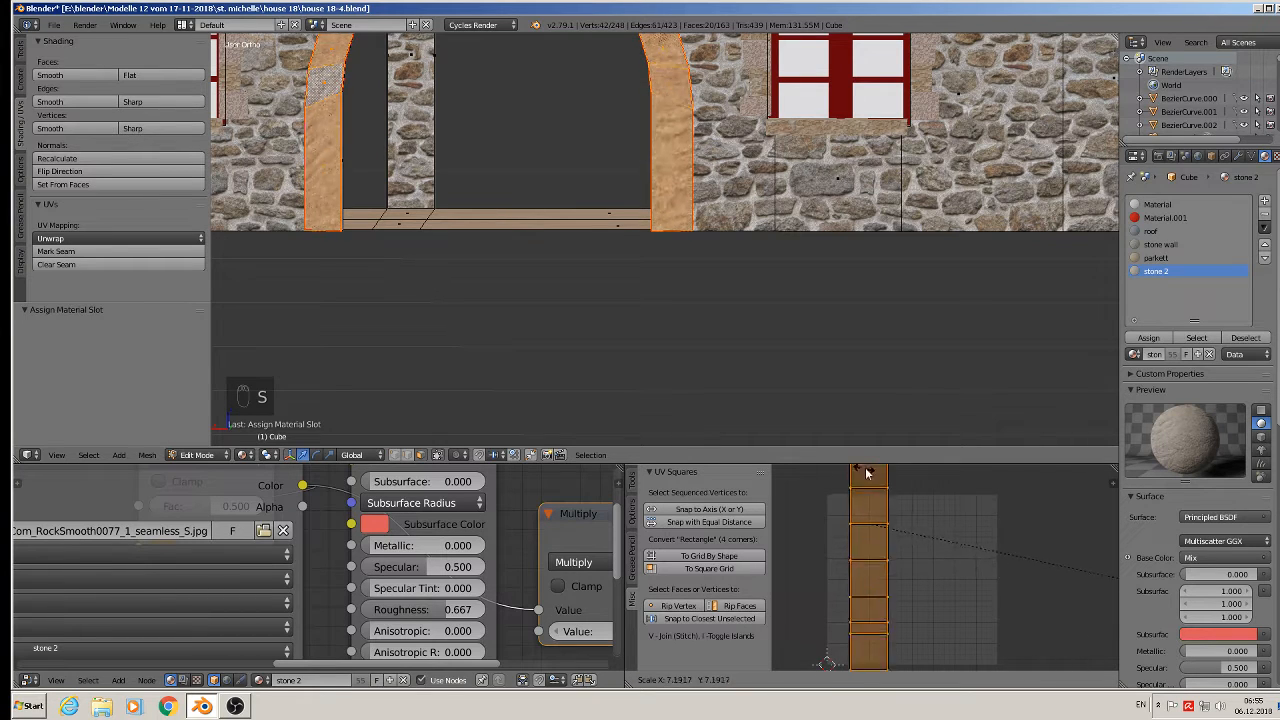
left_click(797, 474)
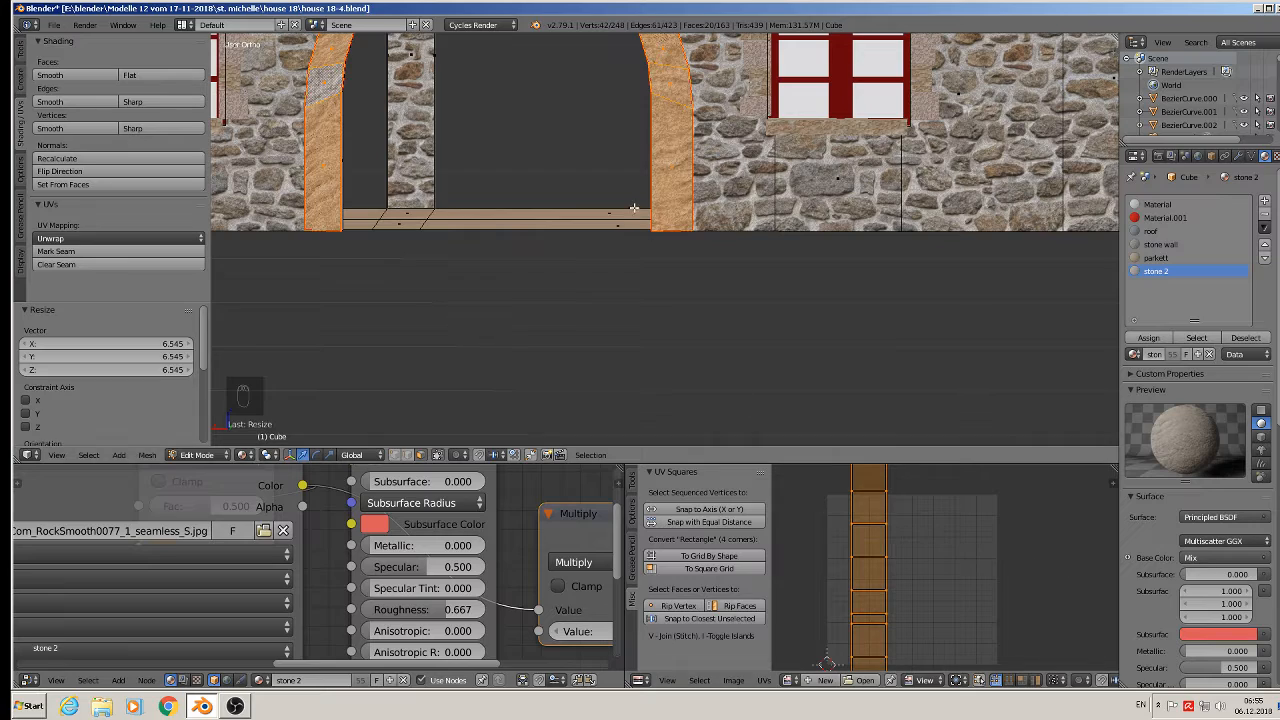
middle_click_drag(643, 208, 707, 353)
key("Tab")
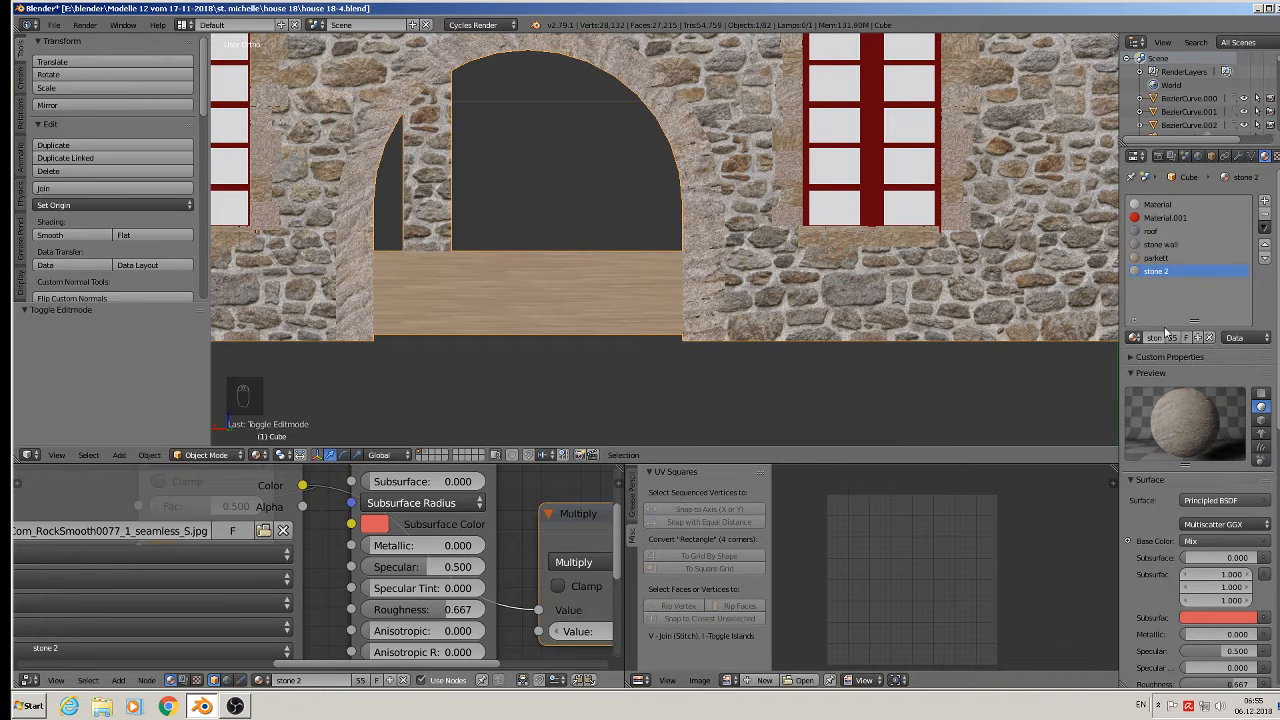
- Select all shader nodes of the stone 2 material and copy them
scroll(420, 561, "down", 2)
scroll(421, 570, "down", 1)
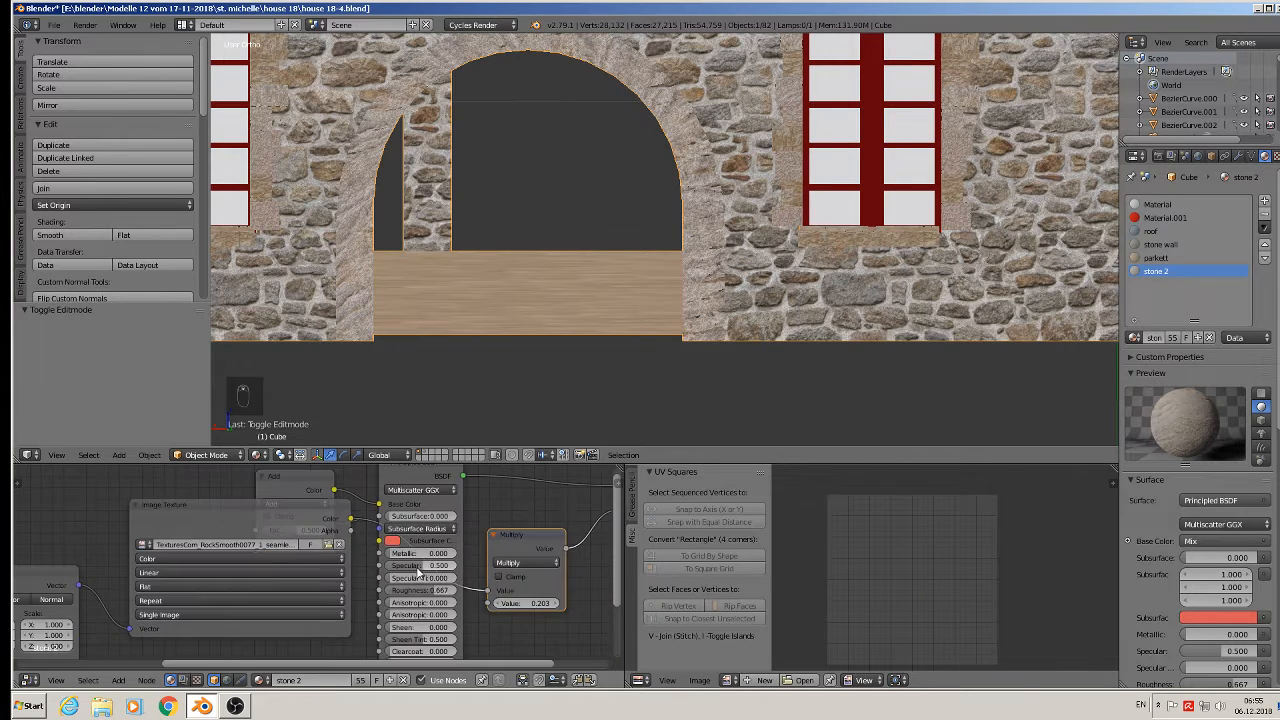
scroll(342, 546, "down", 1)
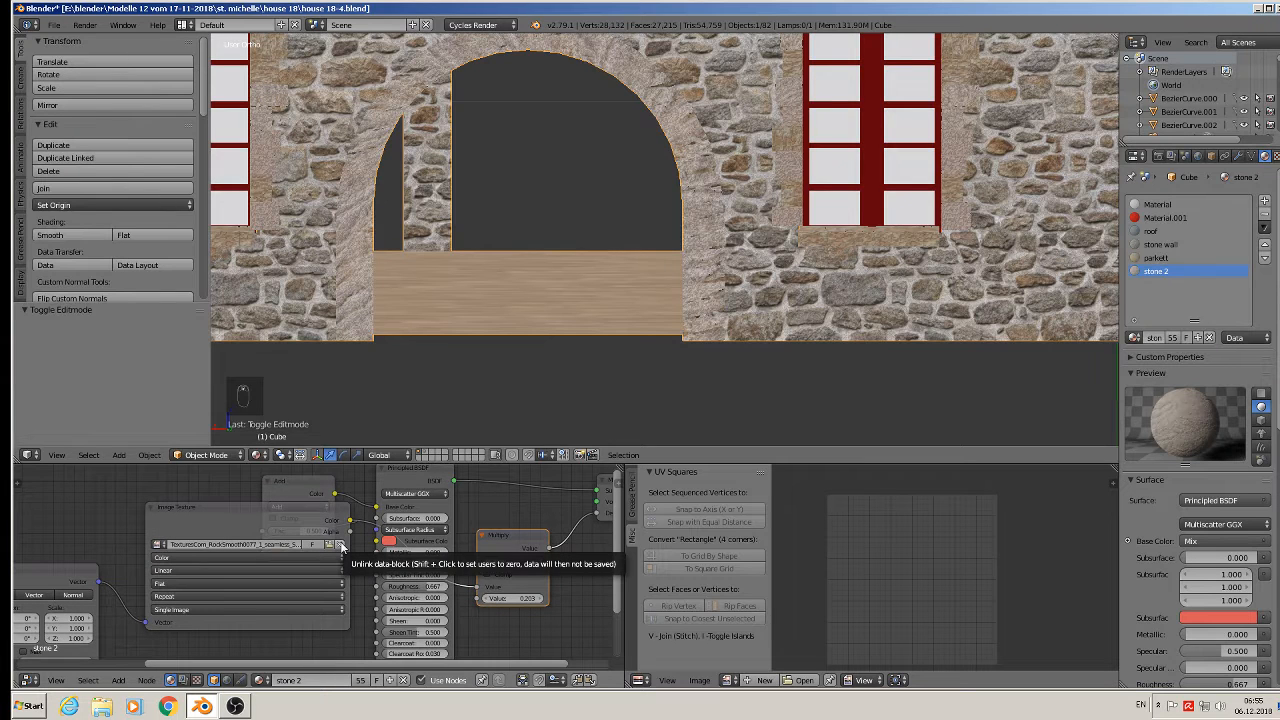
scroll(510, 521, "down", 2)
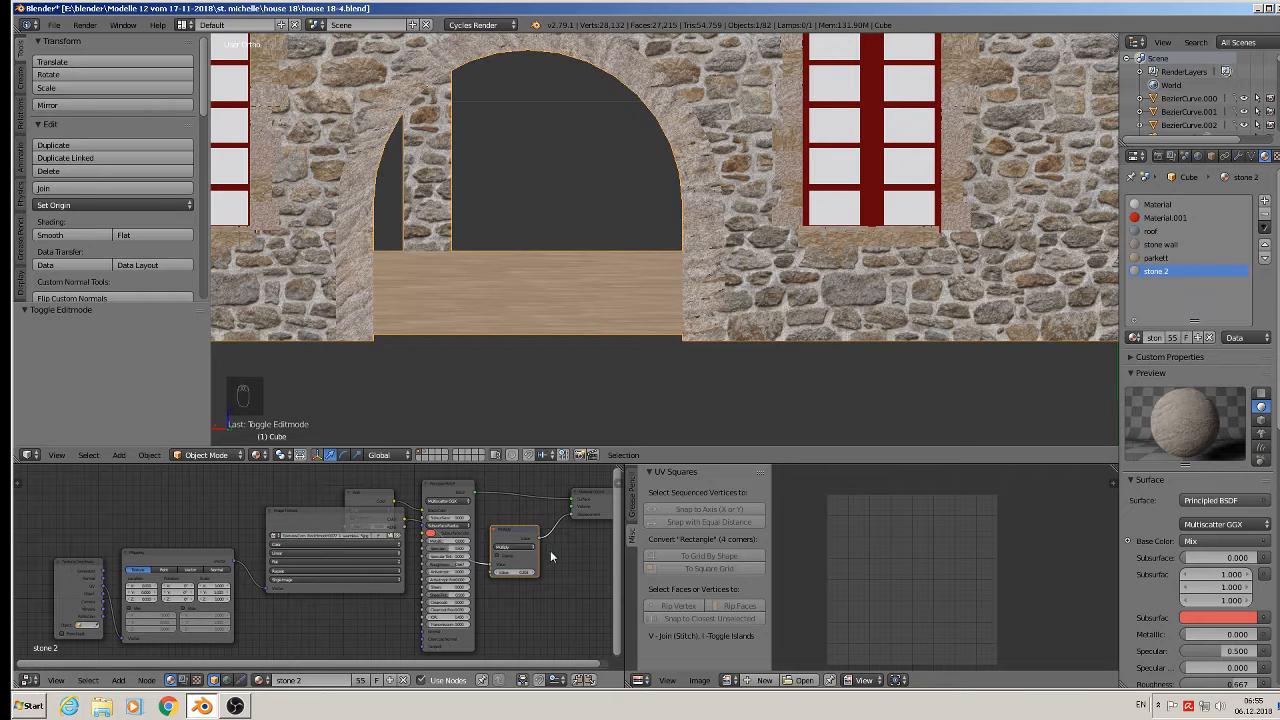
key("a")
key("a")
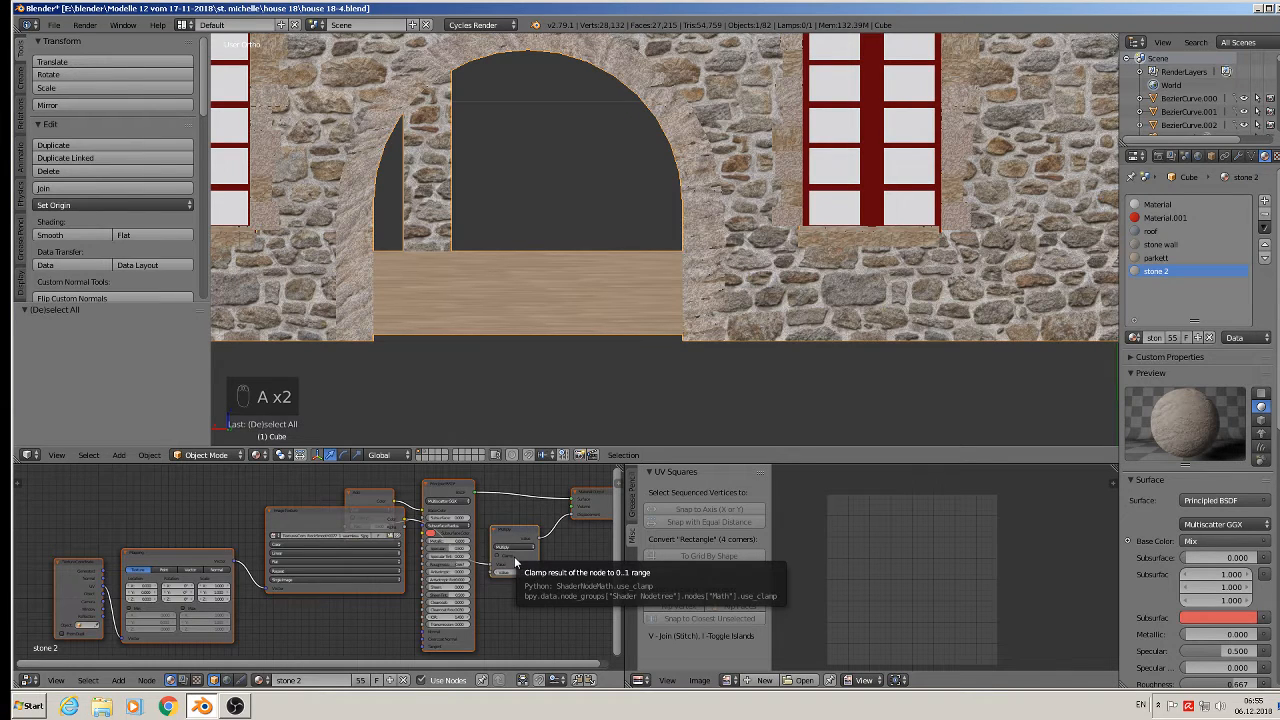
key("ctrl+c")
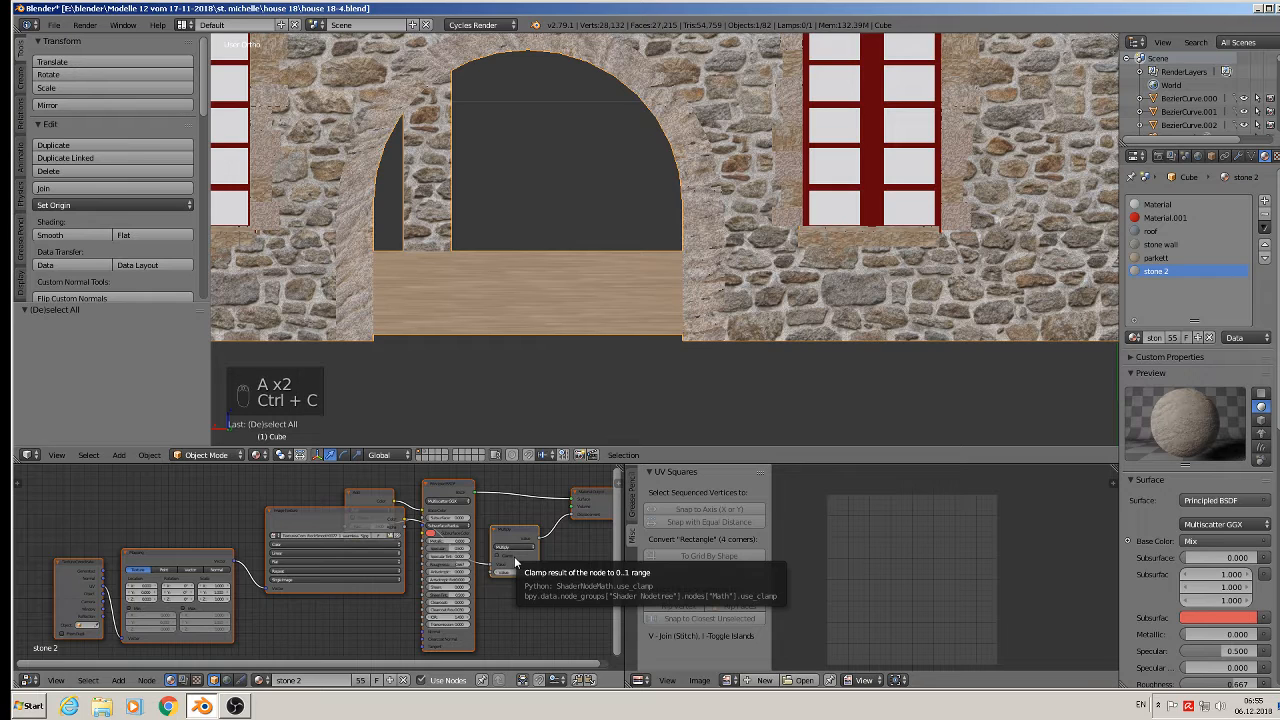
- Add a material slot with a new material and replace its default nodes by pasting nodes from the clipboard
left_click(1265, 203)
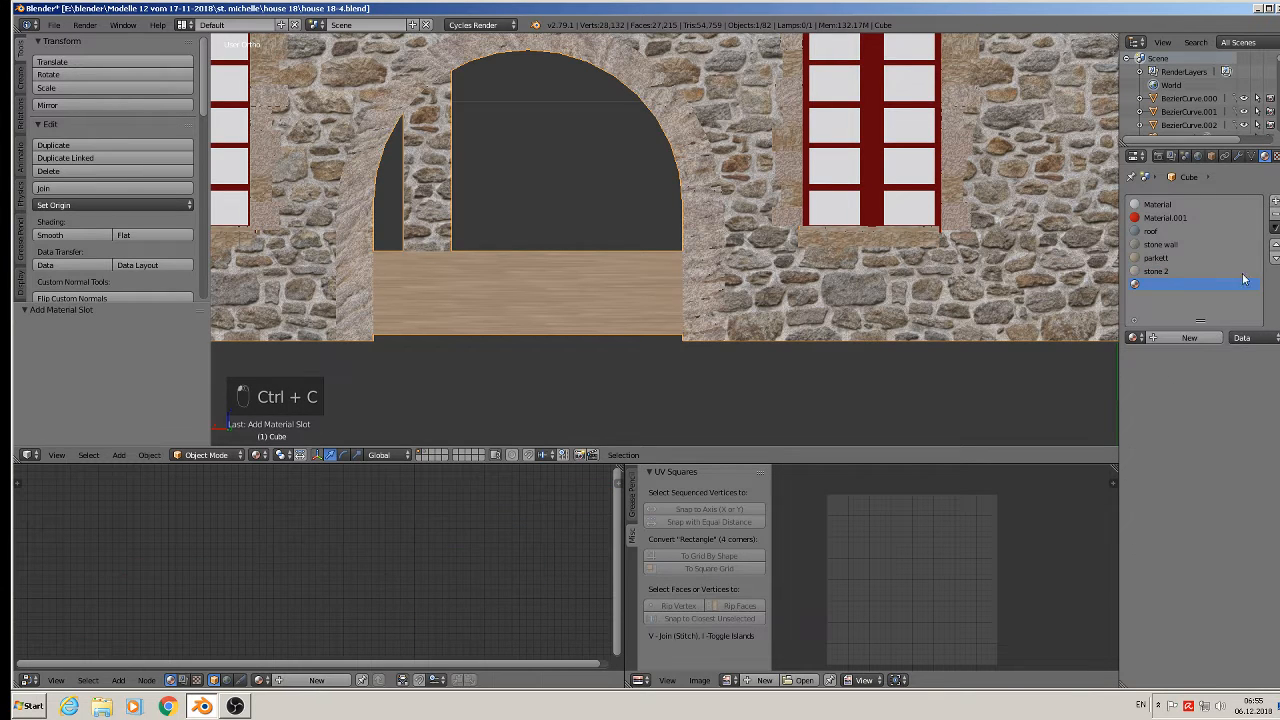
left_click(1159, 338)
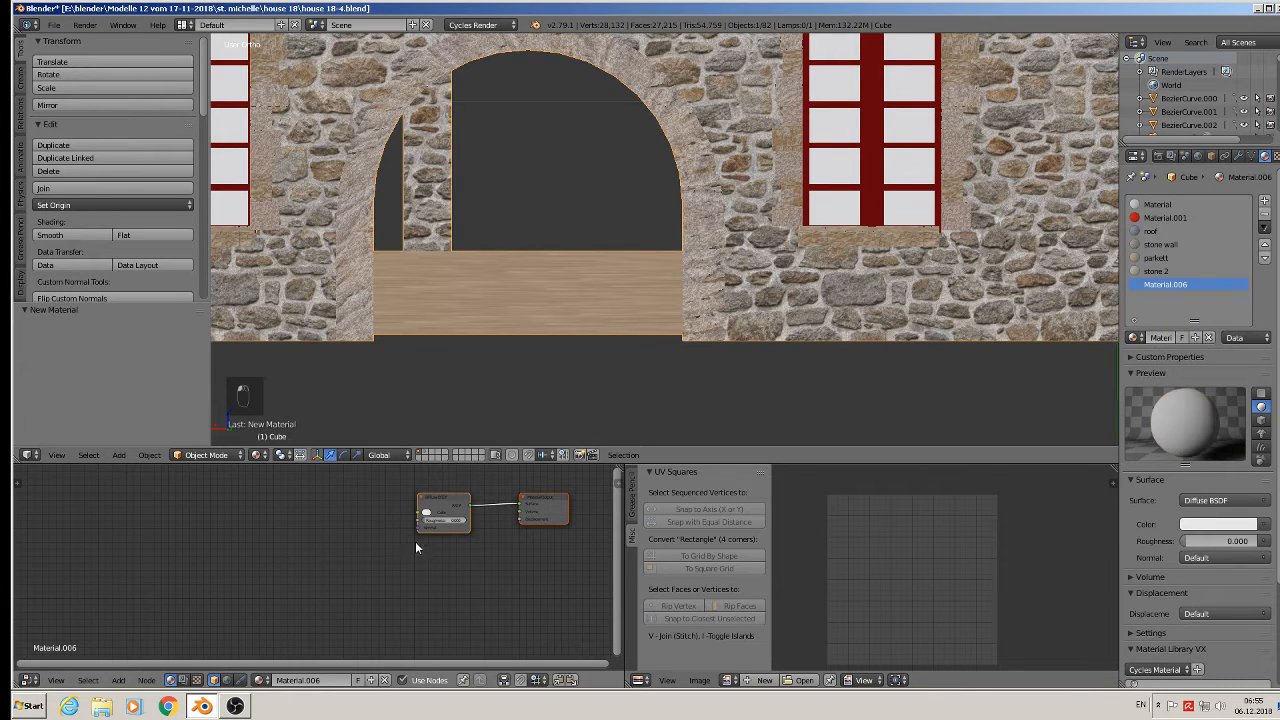
key("x")
key("ctrl+v")
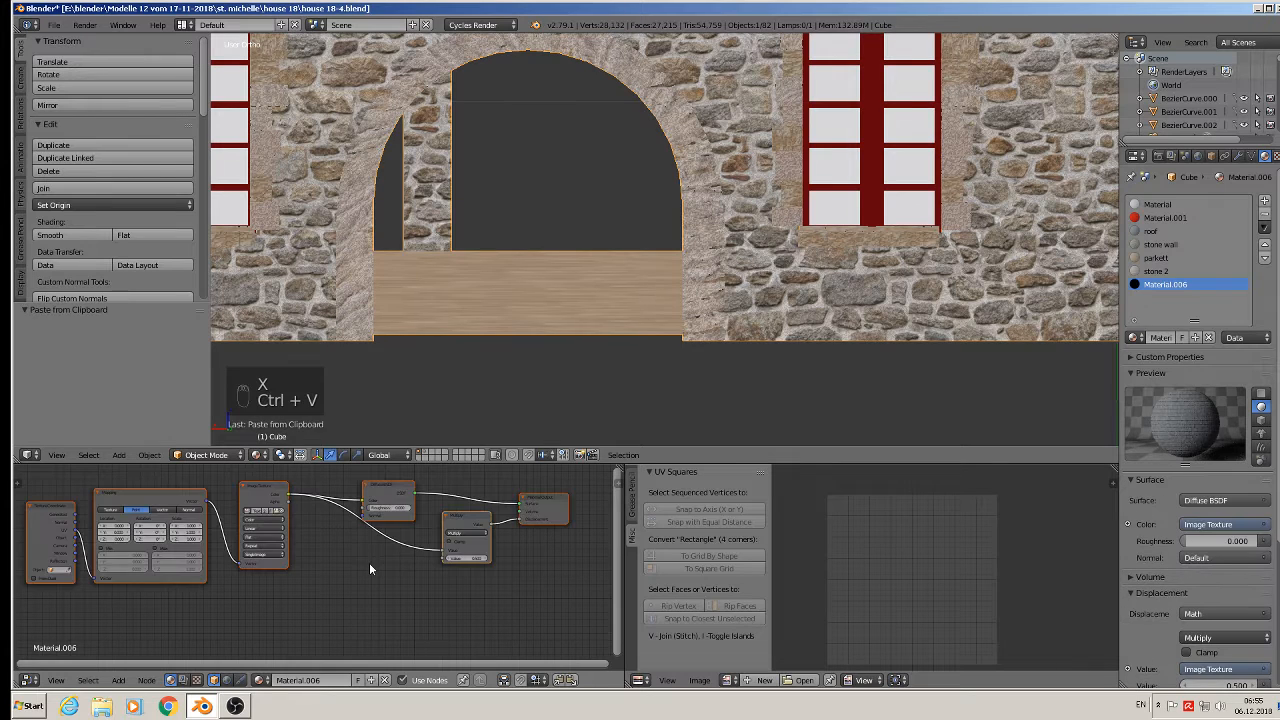
- Load BrickFacade0006_1_S.jpg into the new material's image texture node, browsing the textur folder with thumbnails
scroll(369, 562, "up", 4)
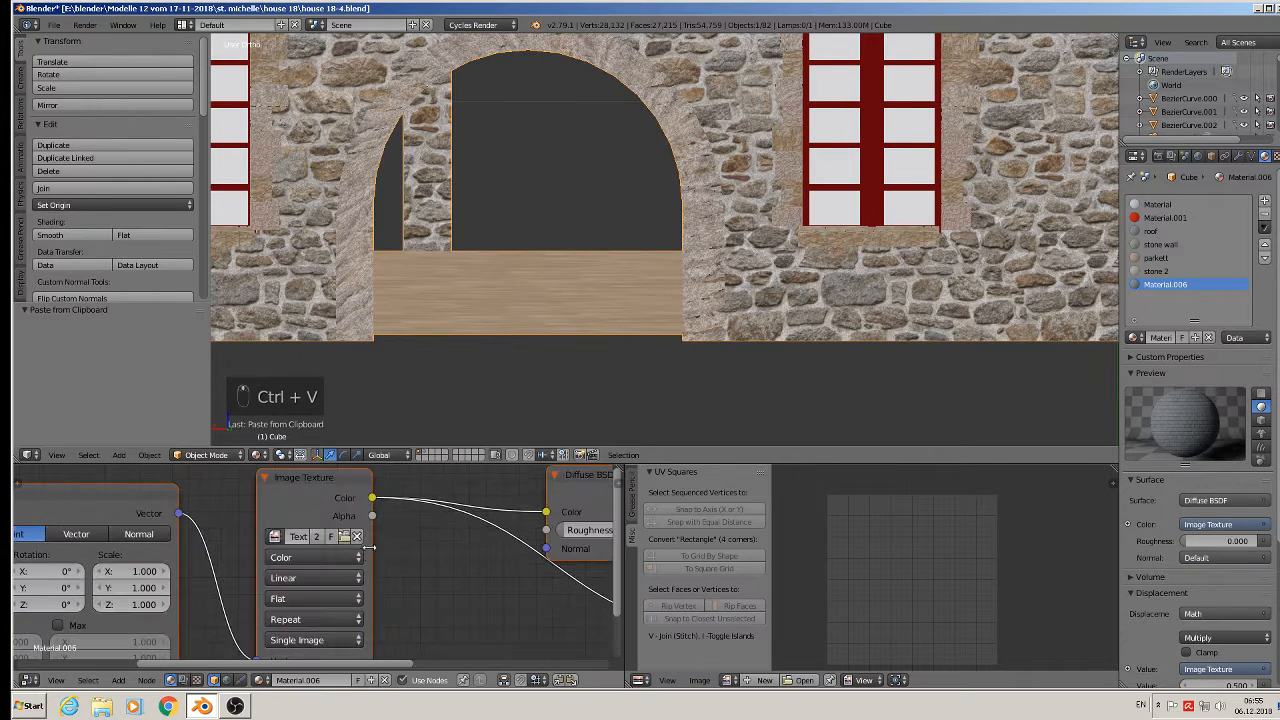
left_click(348, 540)
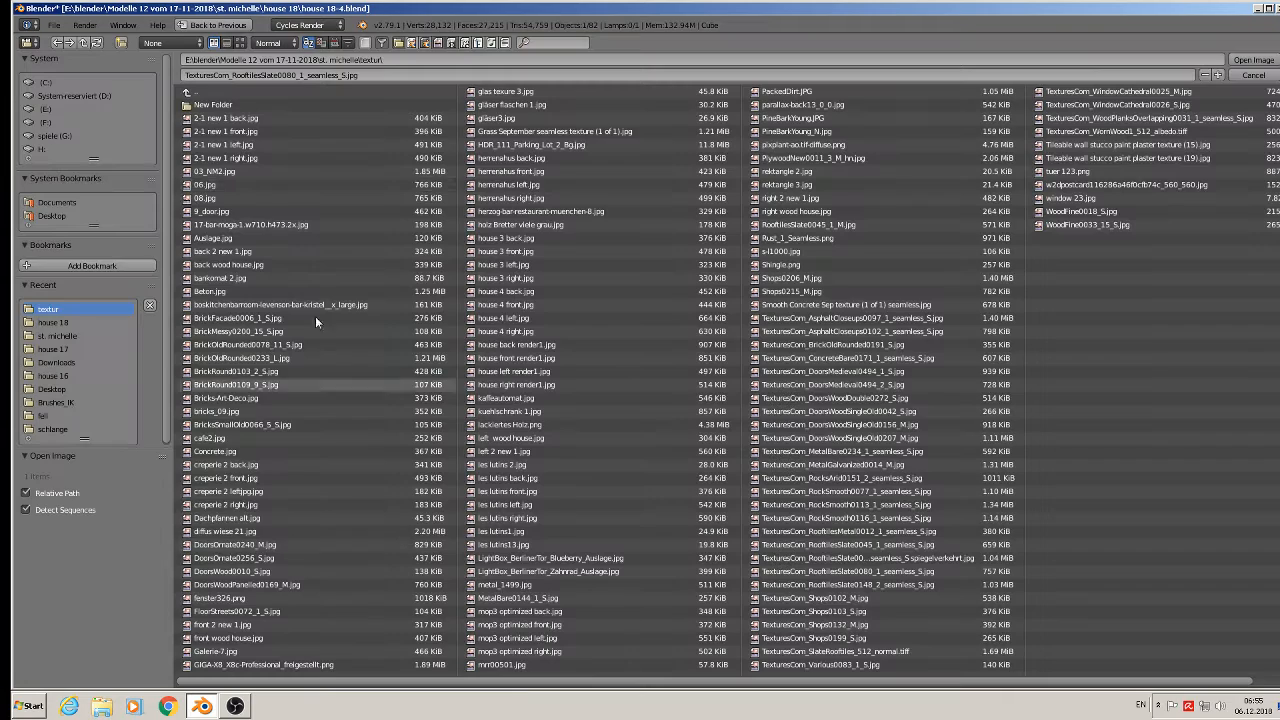
left_click(239, 43)
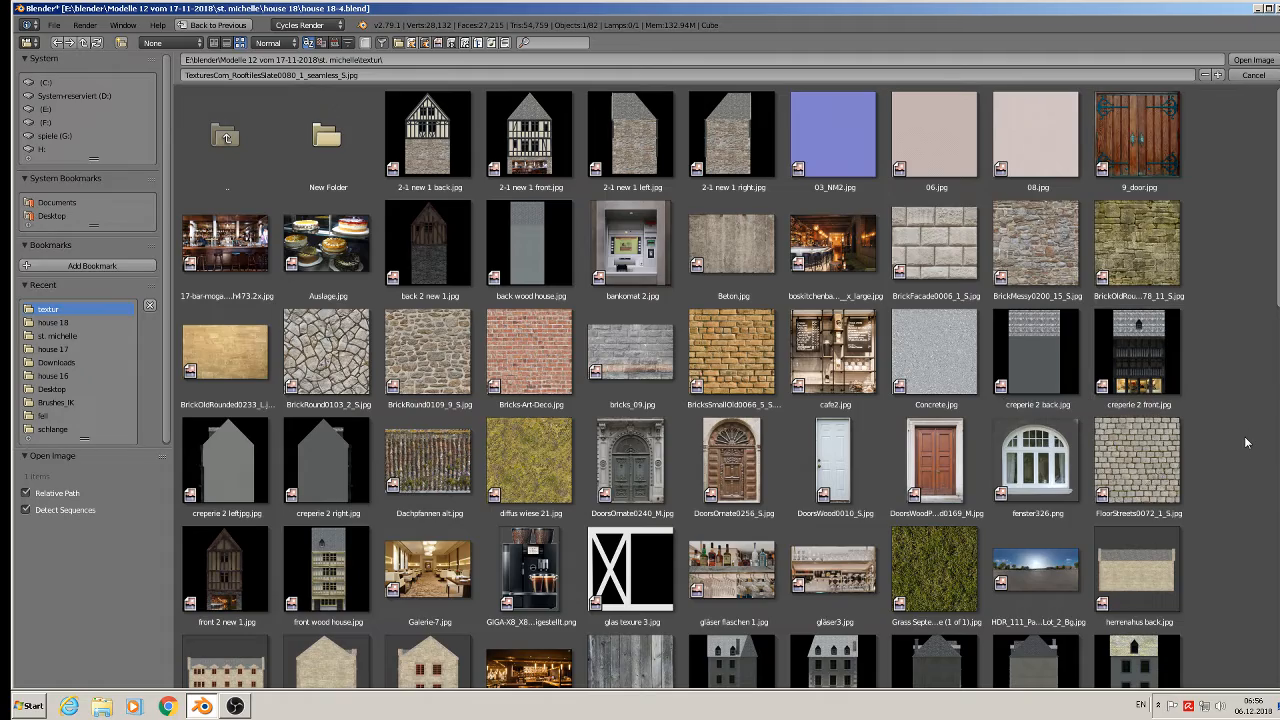
scroll(1242, 444, "down", 5)
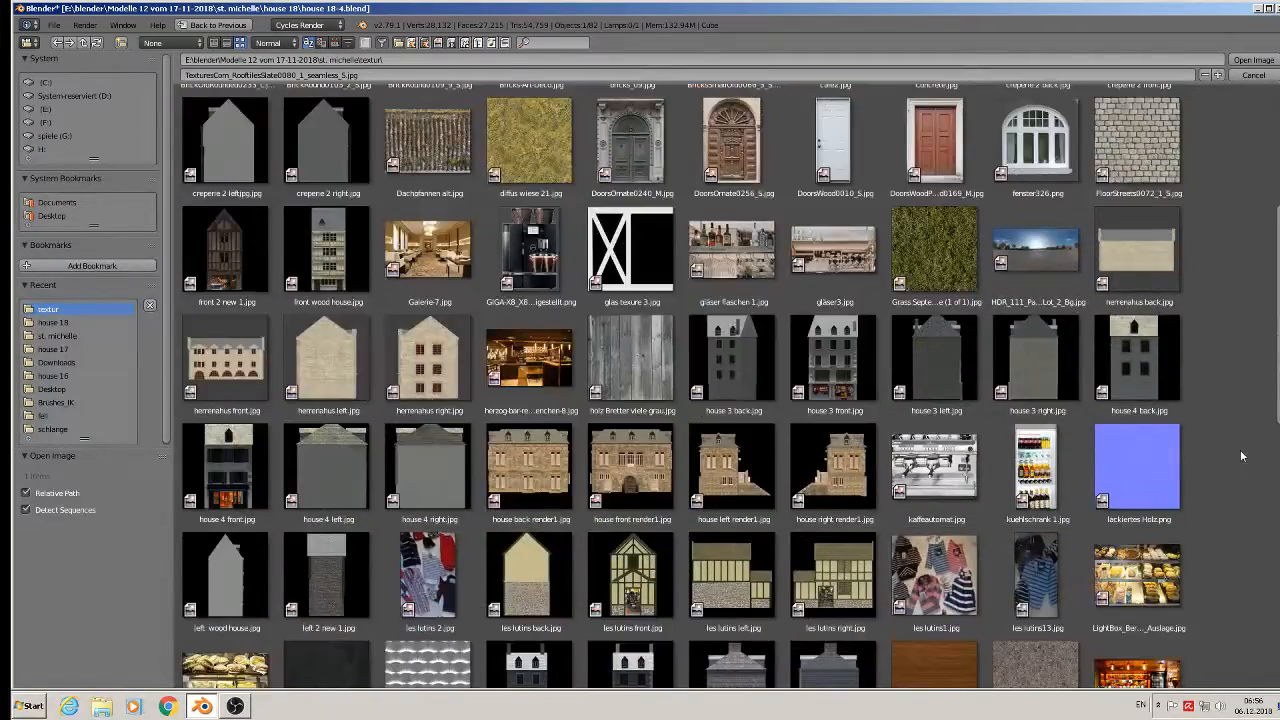
scroll(1240, 456, "down", 3)
scroll(1240, 457, "down", 6)
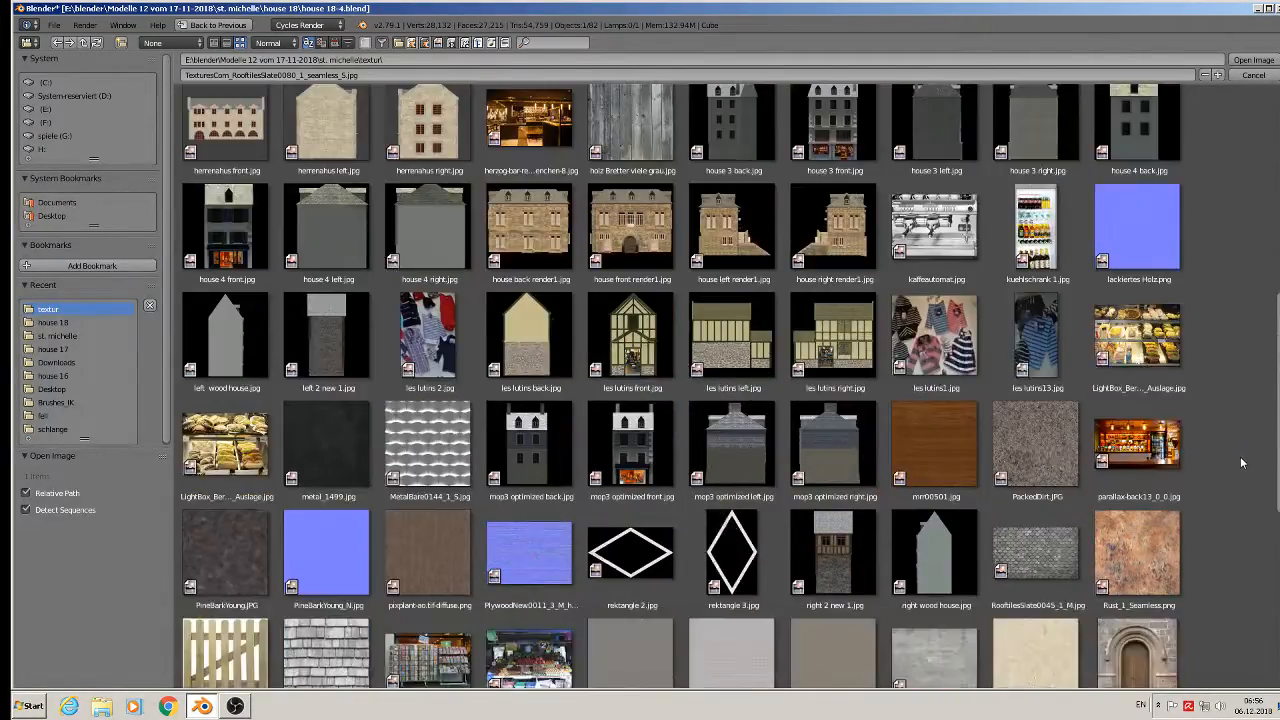
scroll(1242, 489, "down", 4)
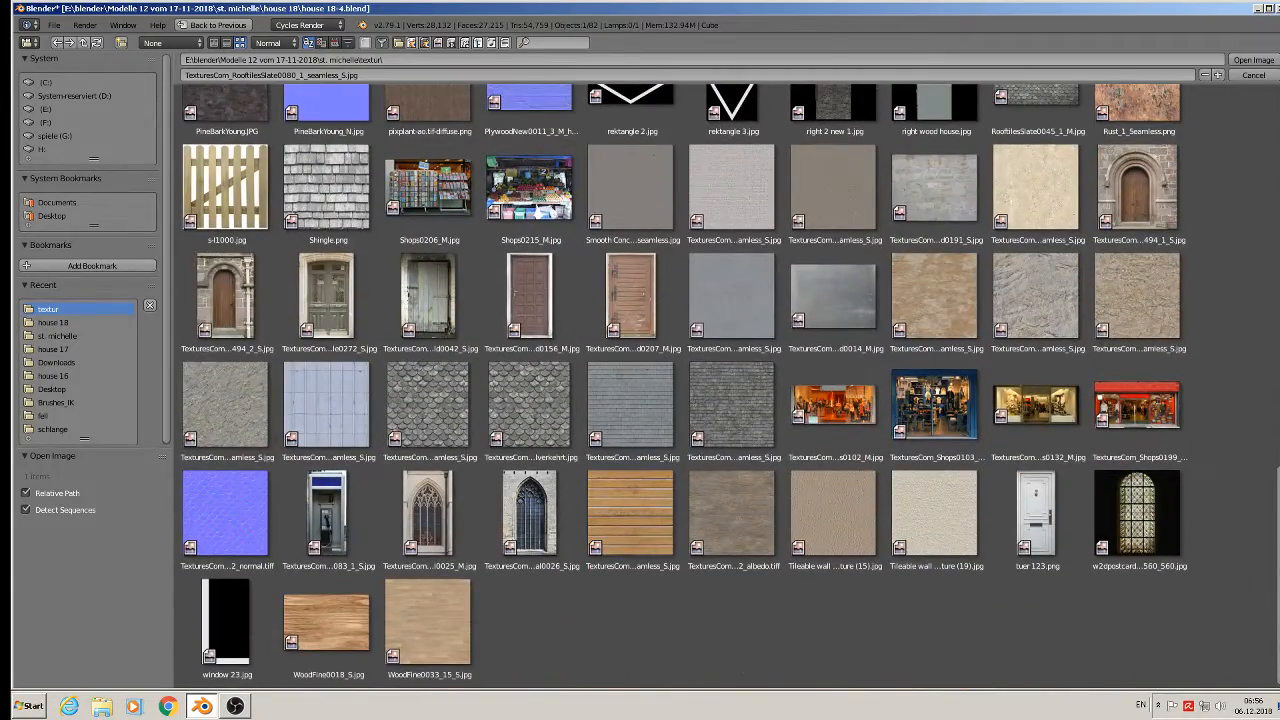
scroll(1257, 344, "up", 8)
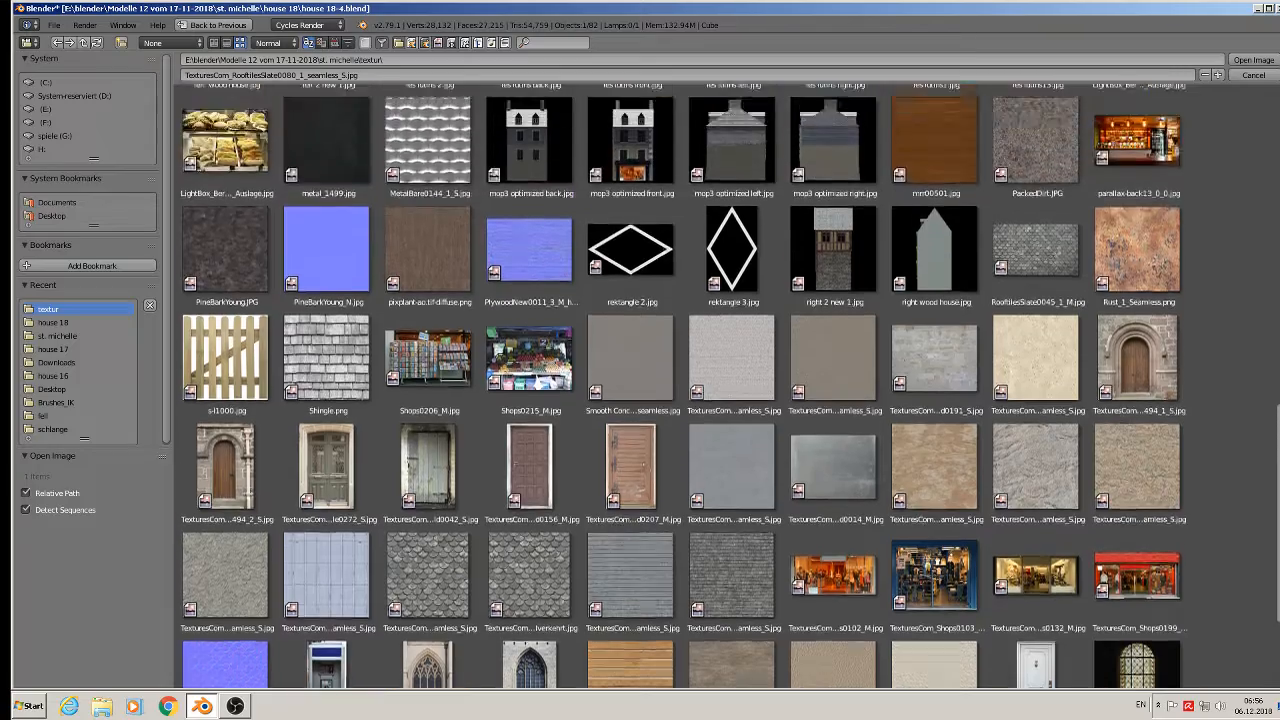
scroll(1257, 344, "up", 10)
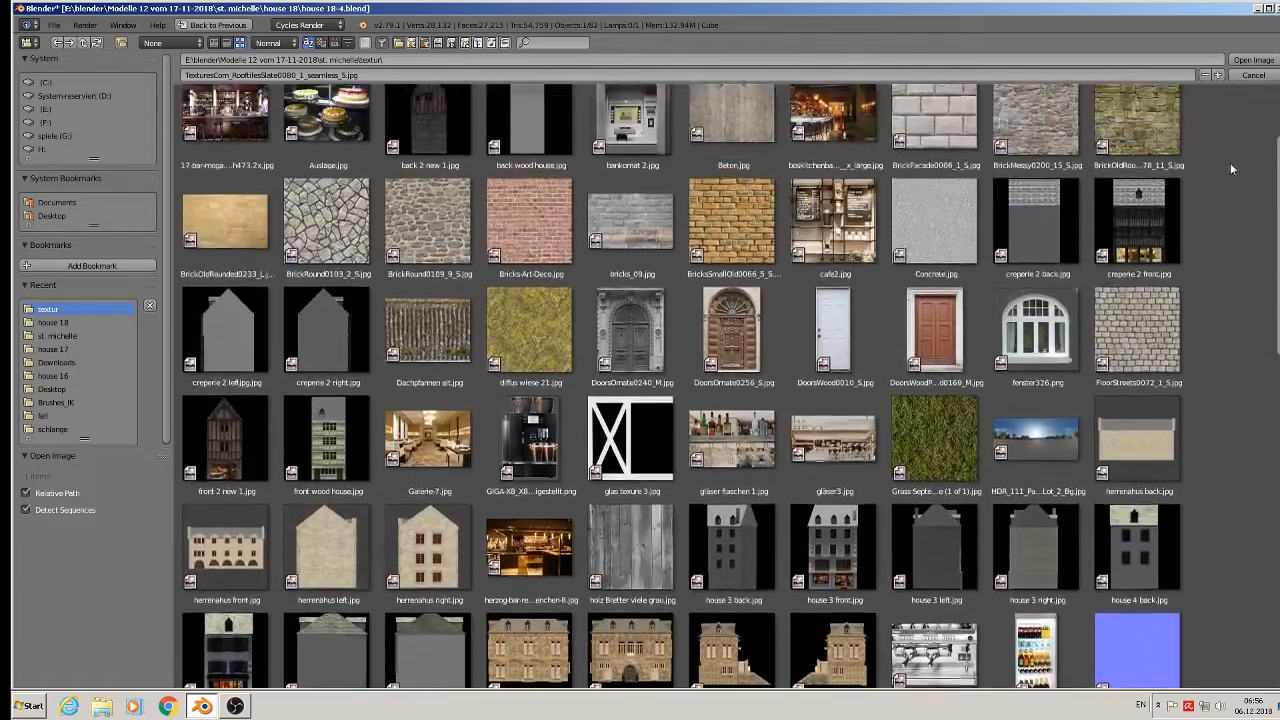
scroll(1235, 124, "up", 1)
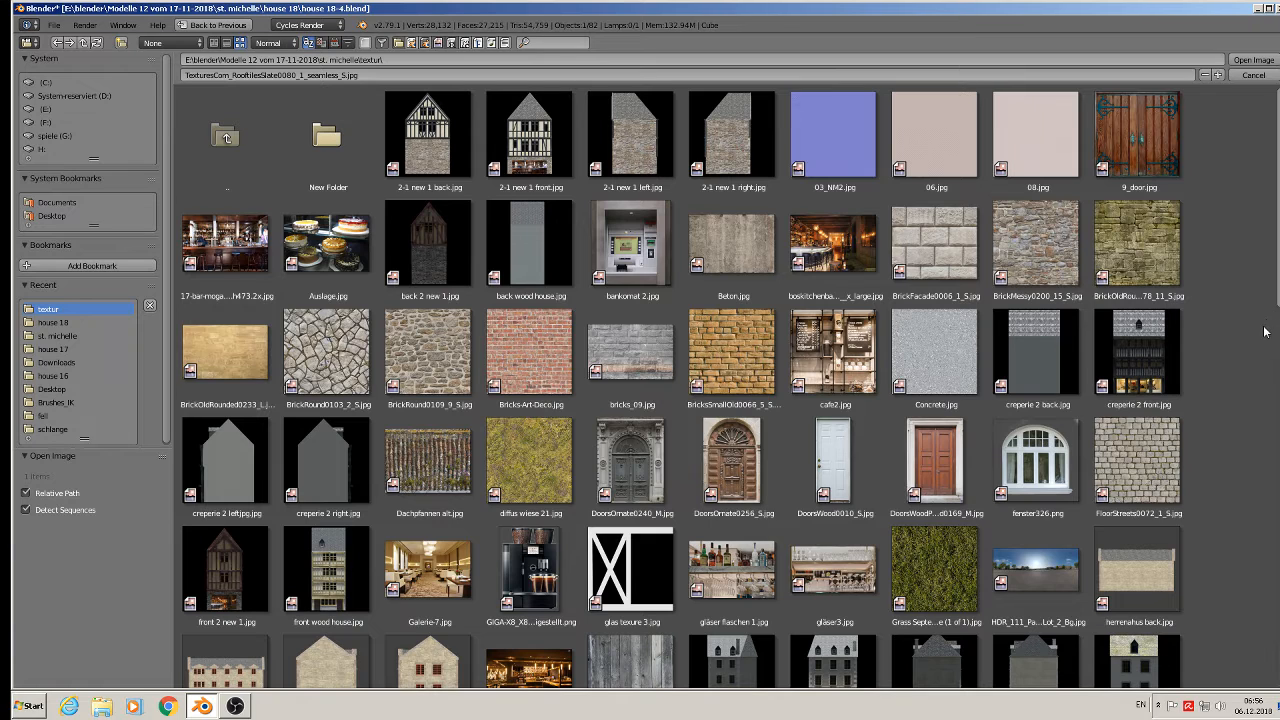
double_click(946, 261)
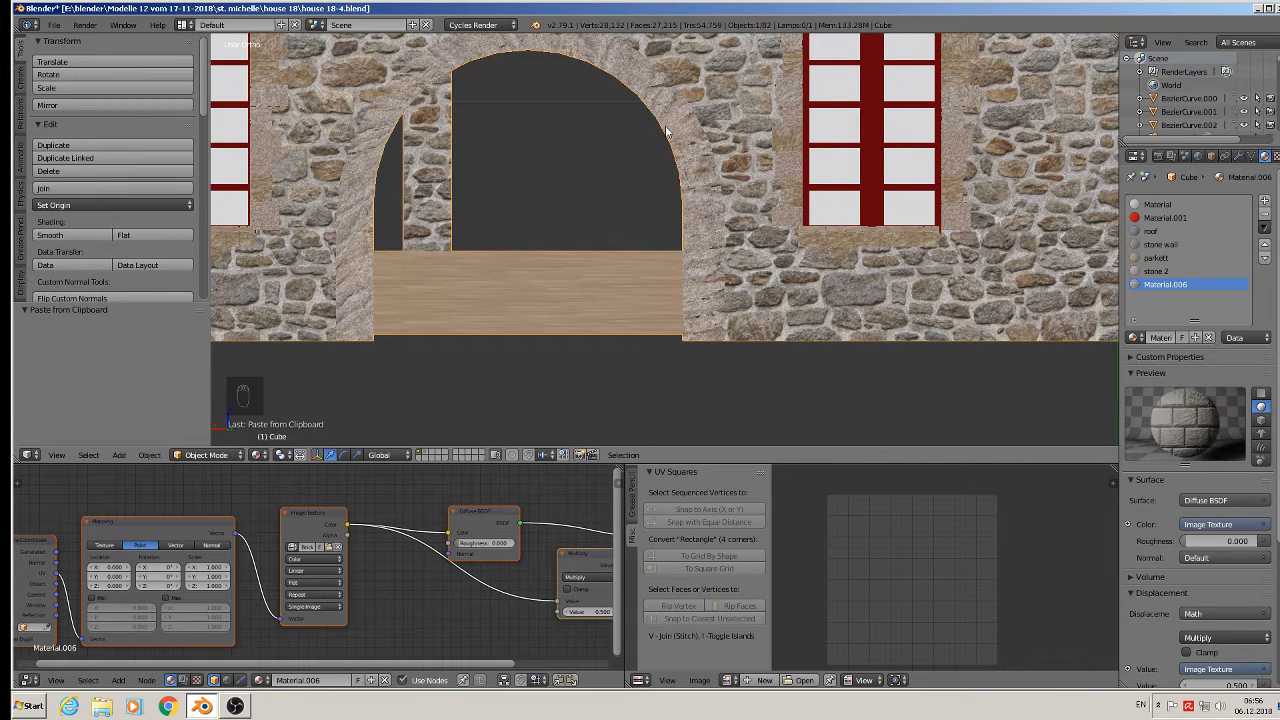
- Assign the new brick facade material to the selected arch surround faces and return to Object Mode
key("Tab")
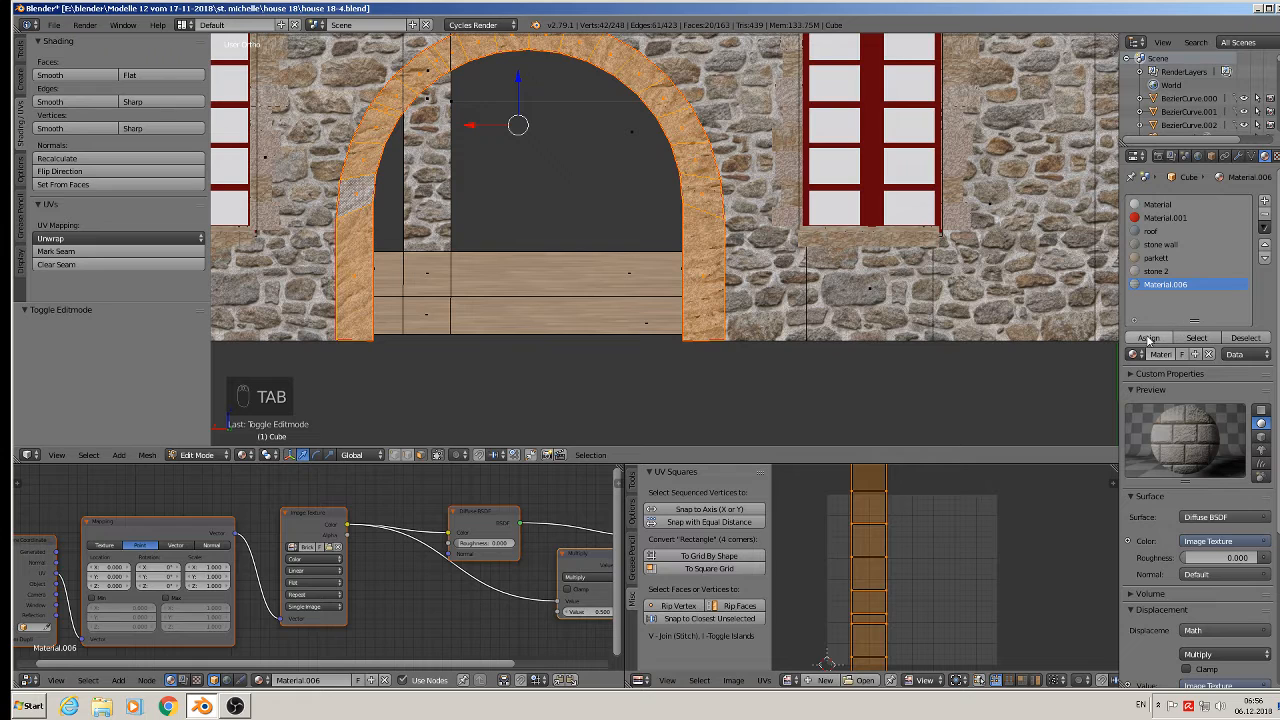
left_click(1148, 338)
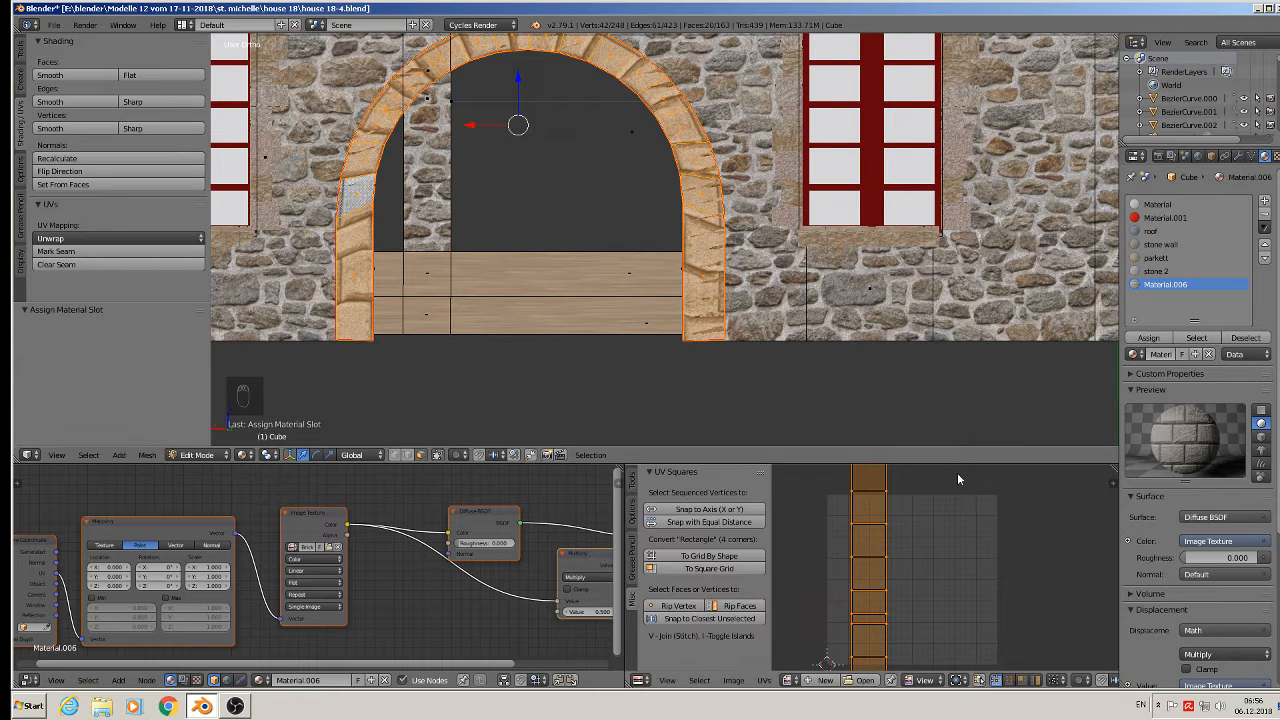
key("Tab")
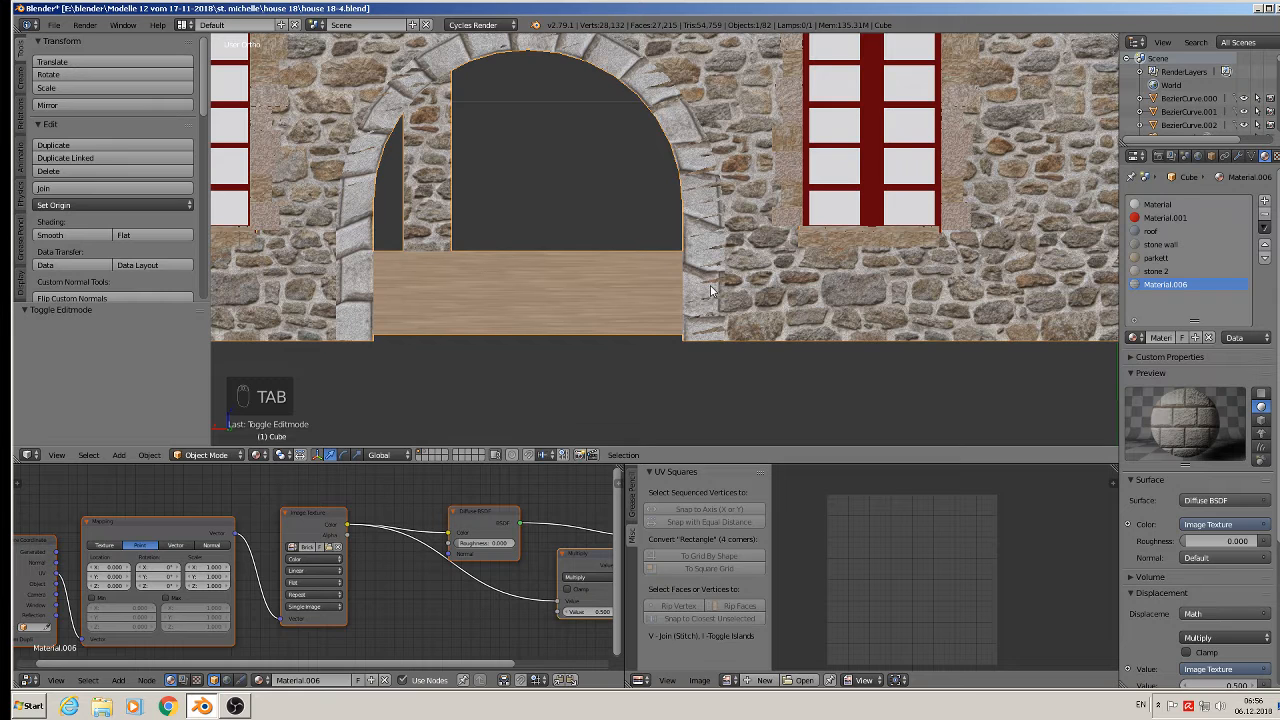
- Scale the surround's UVs down by a factor of about 0.756 and return to Object Mode
key("Tab")
key("s")
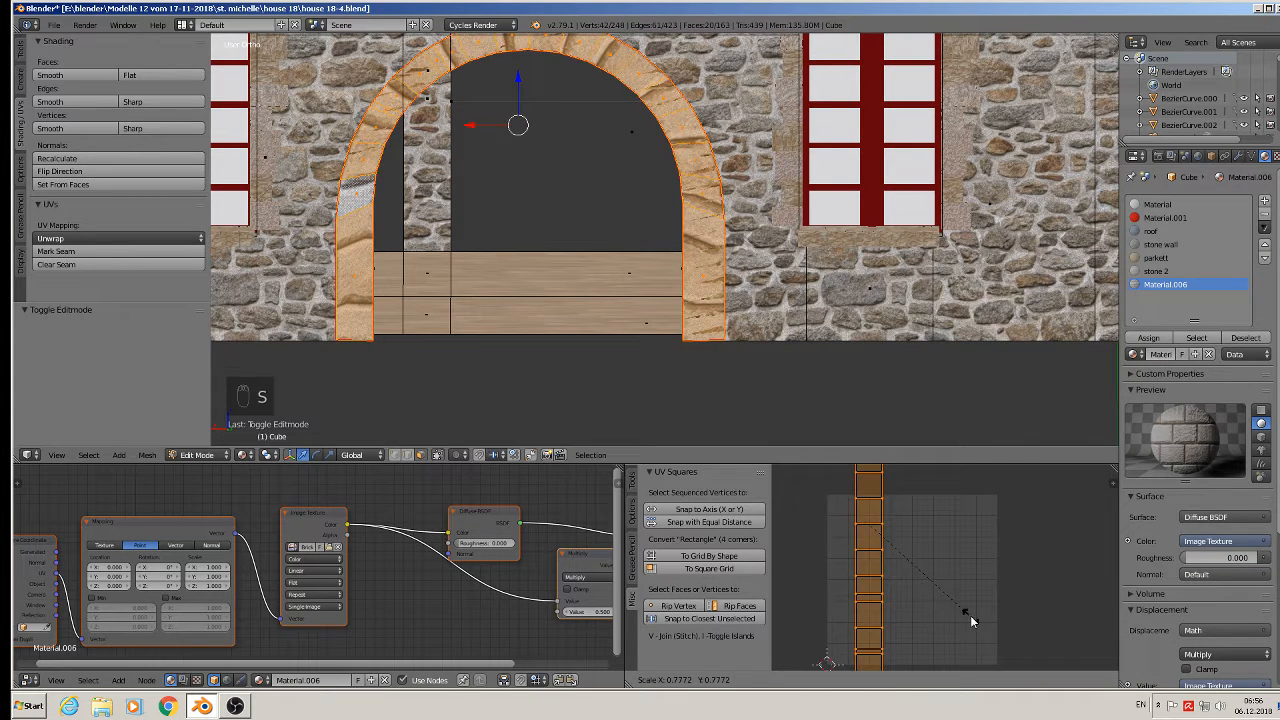
left_click(969, 612)
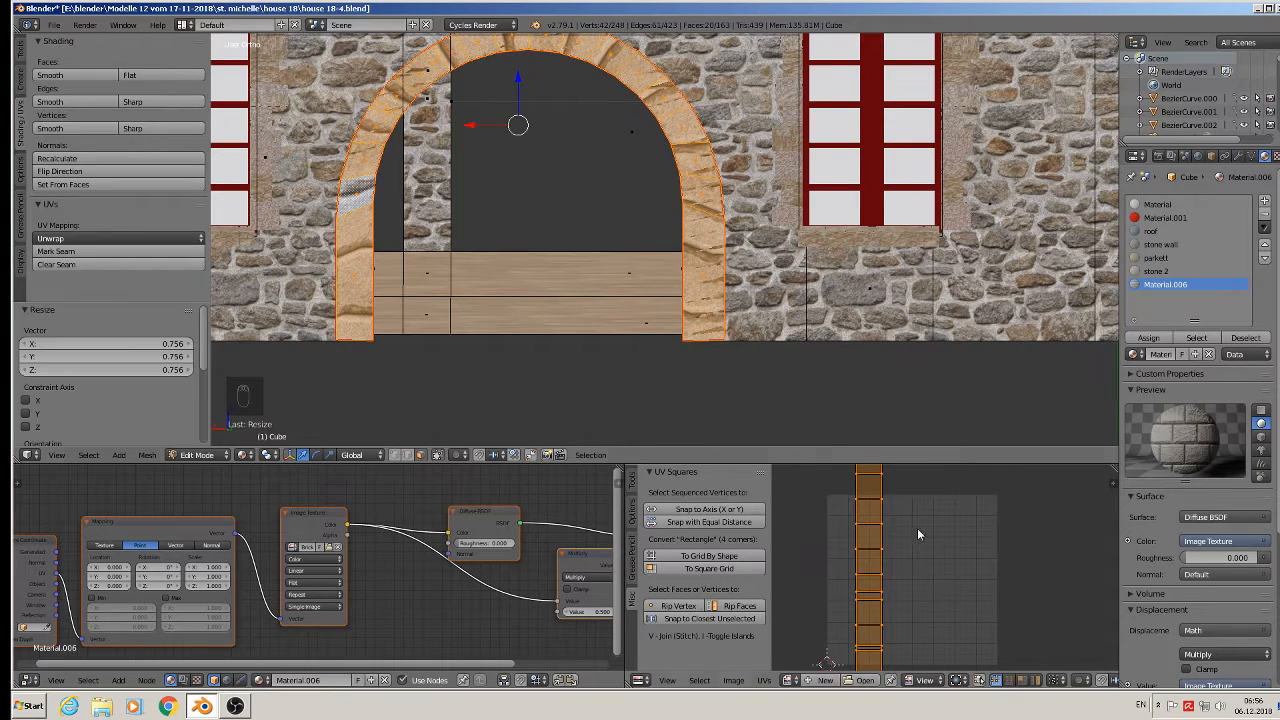
key("Tab")
scroll(763, 356, "down", 4)
scroll(763, 356, "up", 3)
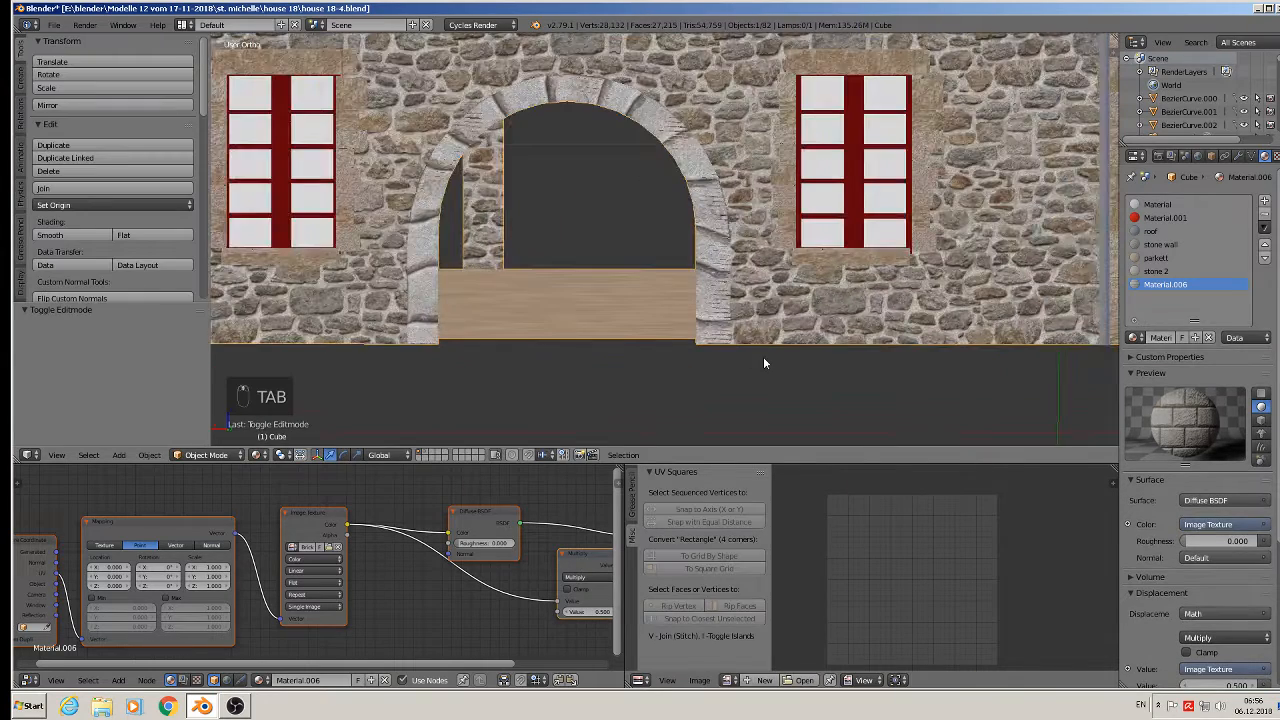
- Scale the surround's UVs up by about 1.463, narrow them along X, and return to Object Mode
key("Tab")
key("s")
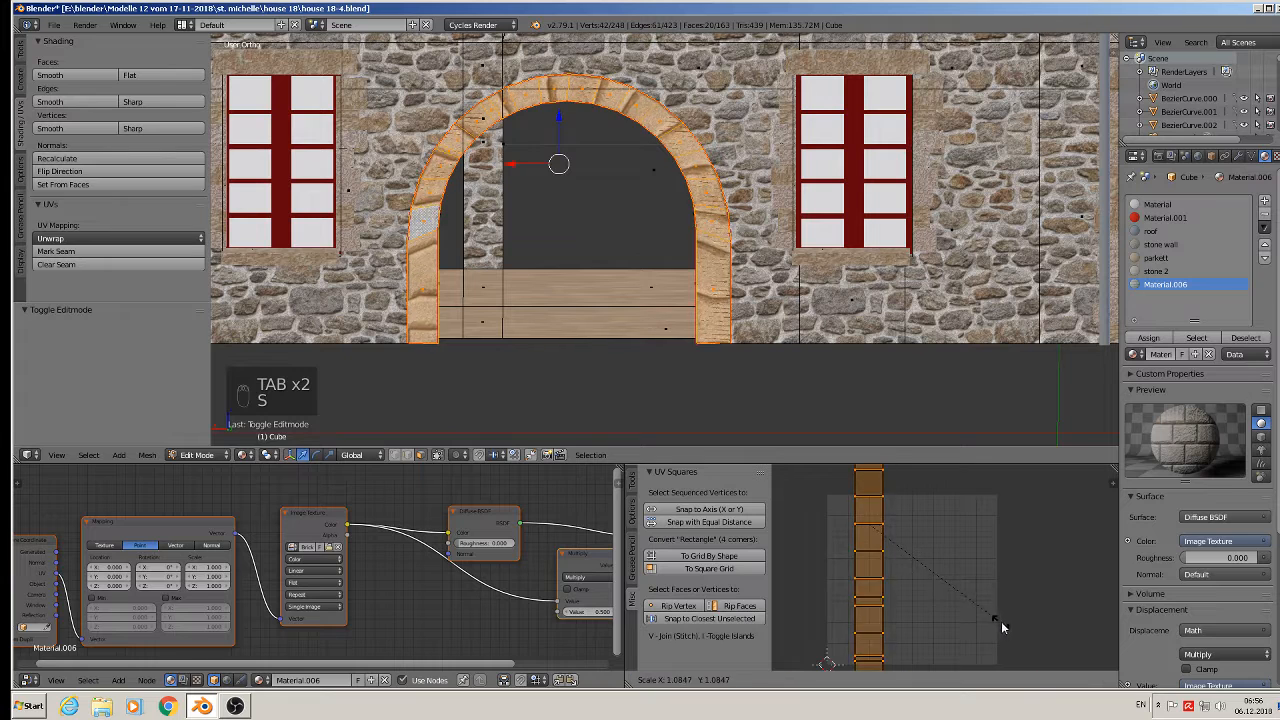
left_click(1073, 609)
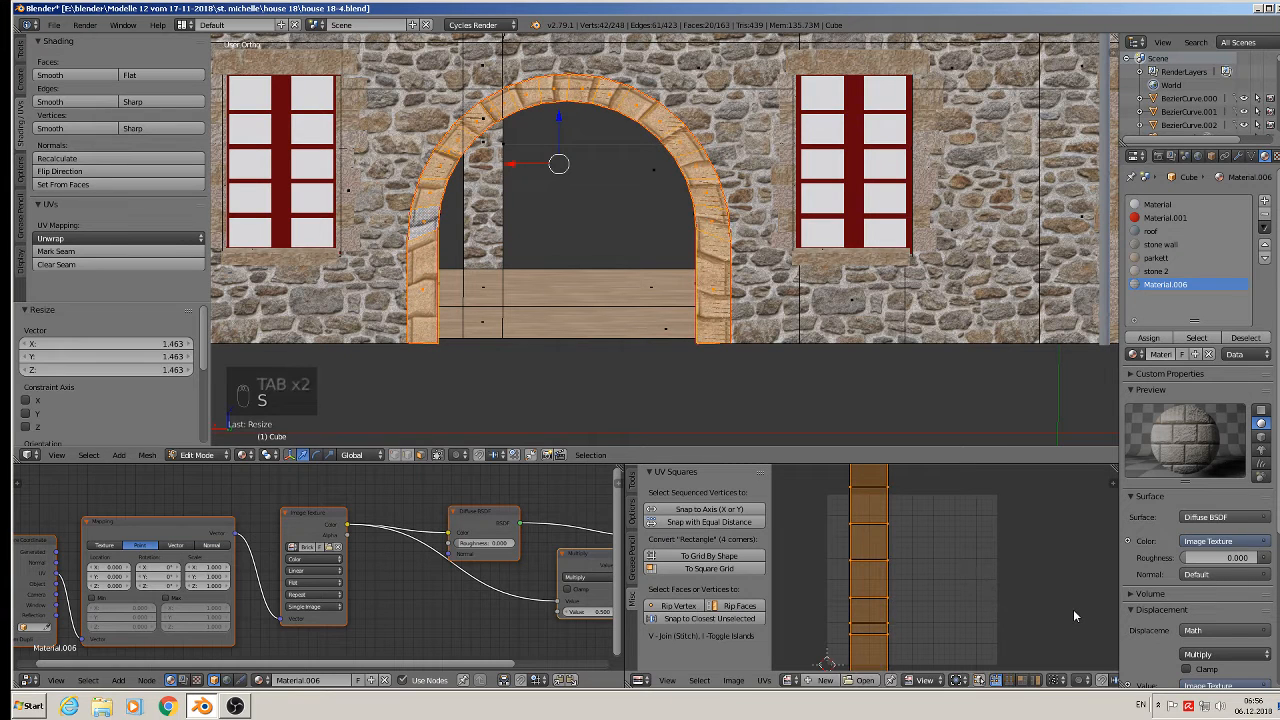
key("s")
key("x")
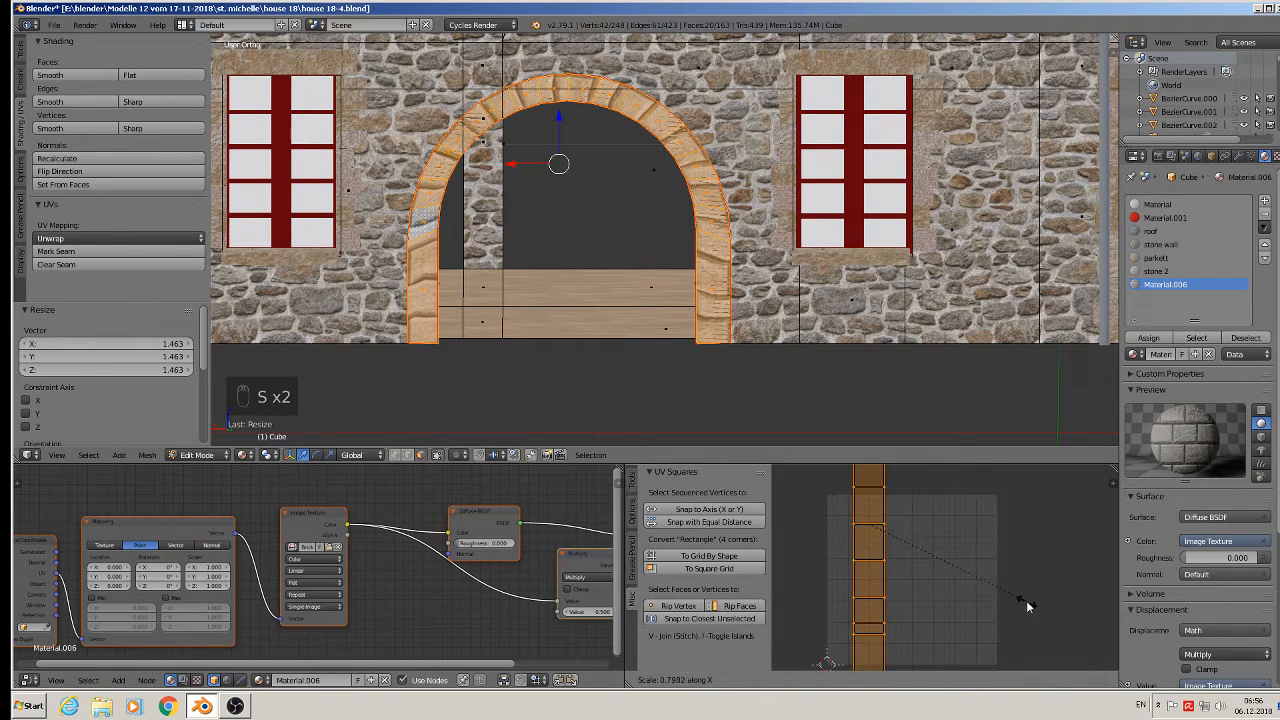
left_click(1011, 604)
key("Tab")
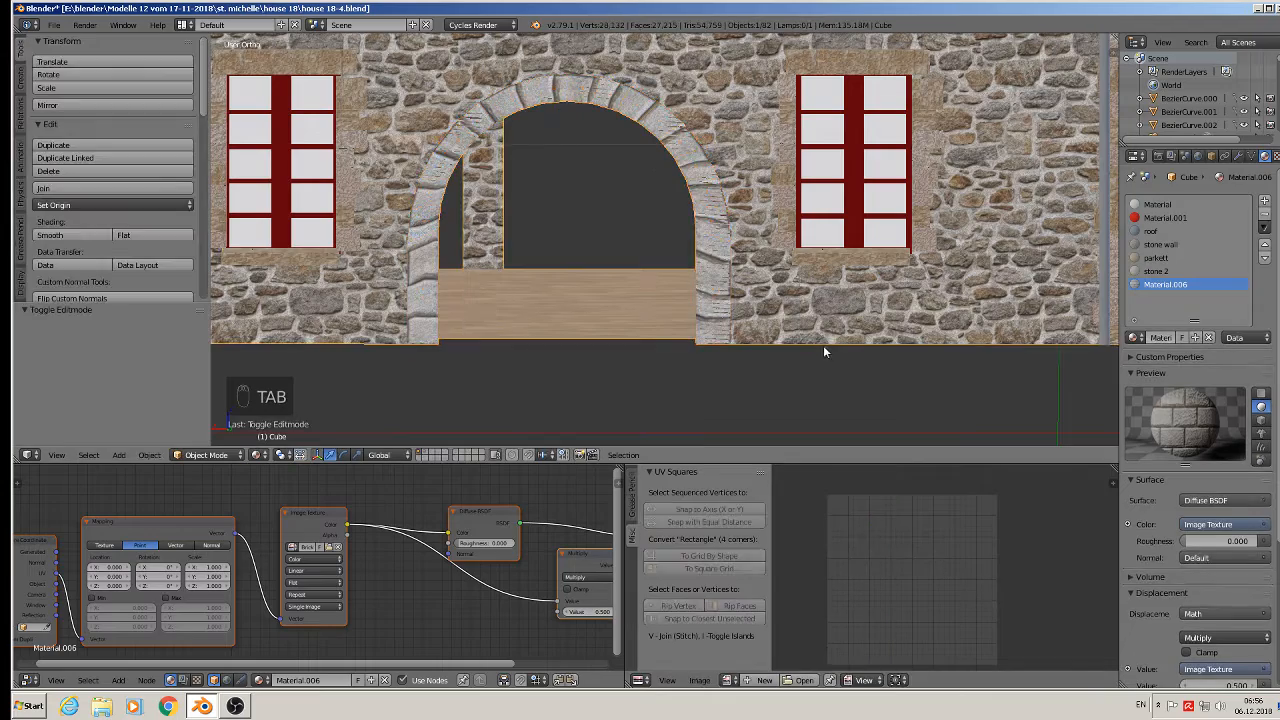
- Deselect all objects and save the house file
scroll(824, 346, "down", 2)
middle_click_drag(819, 346, 858, 355)
key("a")
key("a")
scroll(788, 346, "down", 2)
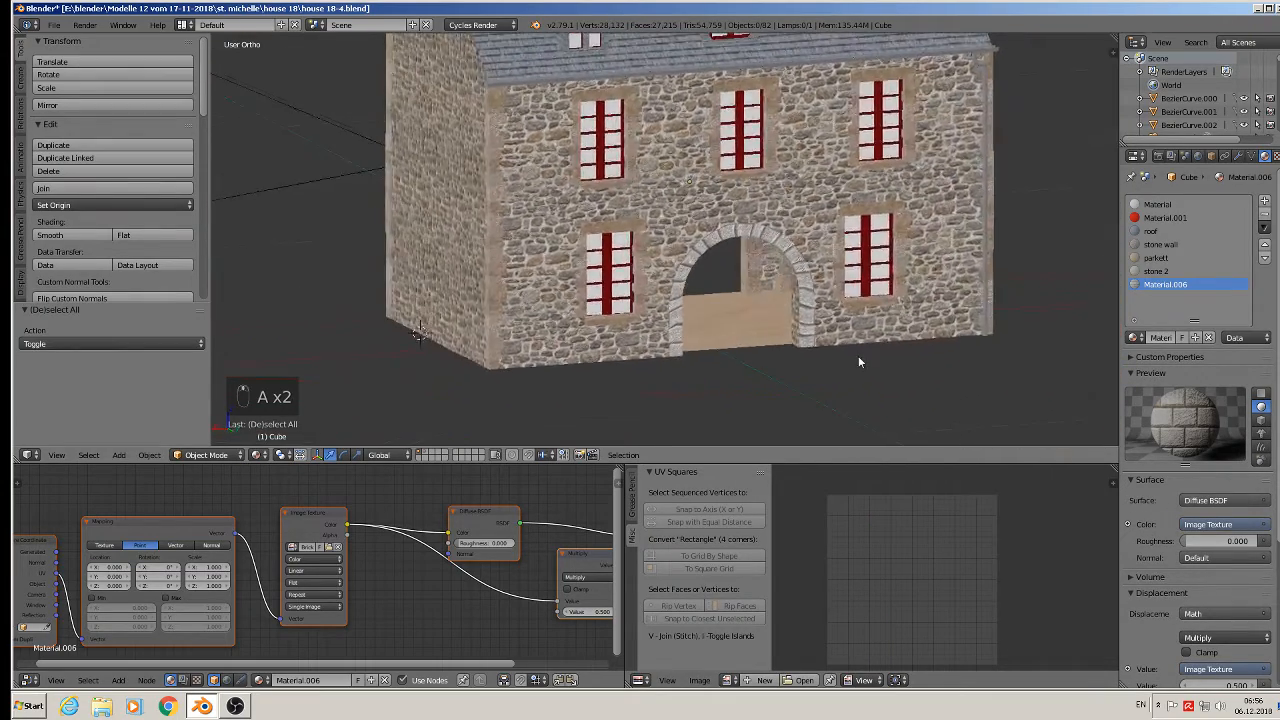
scroll(858, 355, "down", 2)
middle_click_drag(739, 246, 965, 282, "shift")
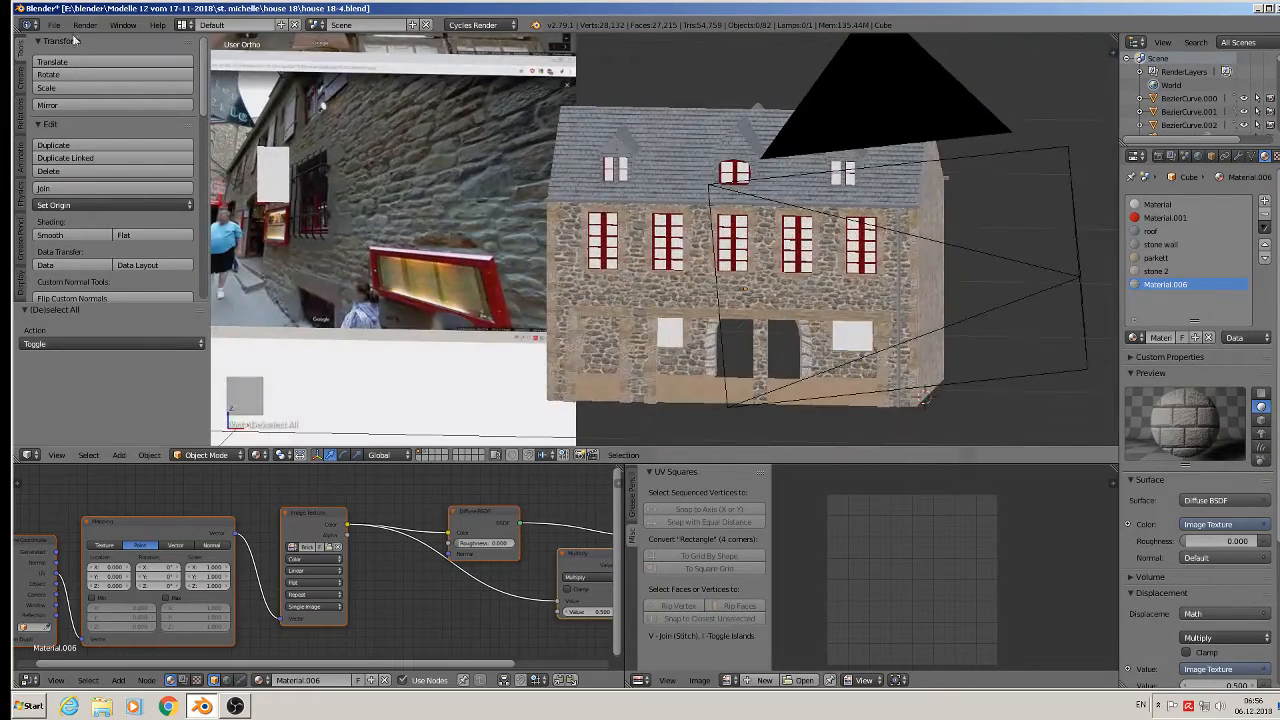
left_click(55, 24)
left_click(88, 129)
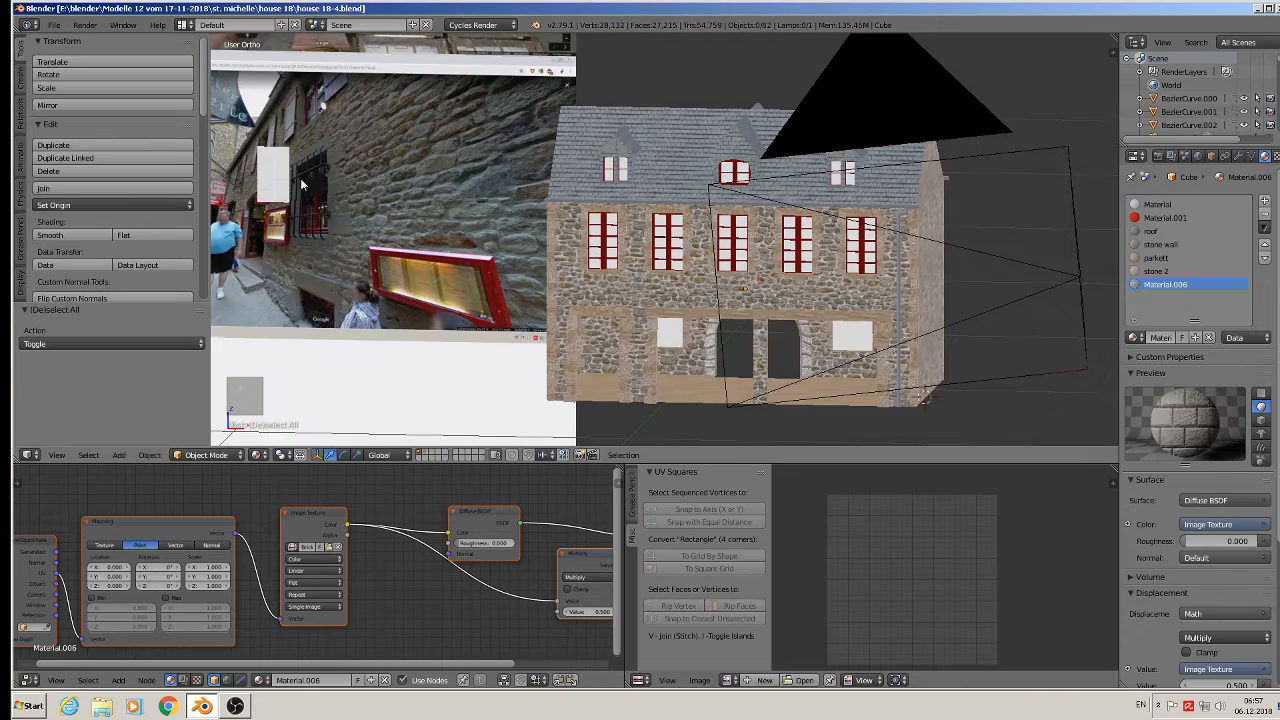
- Examine the reference photo of the restaurant facade for the red awning above the ground-floor openings
scroll(320, 193, "down", 4)
middle_click_drag(322, 193, 710, 296, "shift")
middle_click_drag(487, 172, 505, 249, "shift")
scroll(697, 228, "up", 5)
scroll(705, 245, "up", 2)
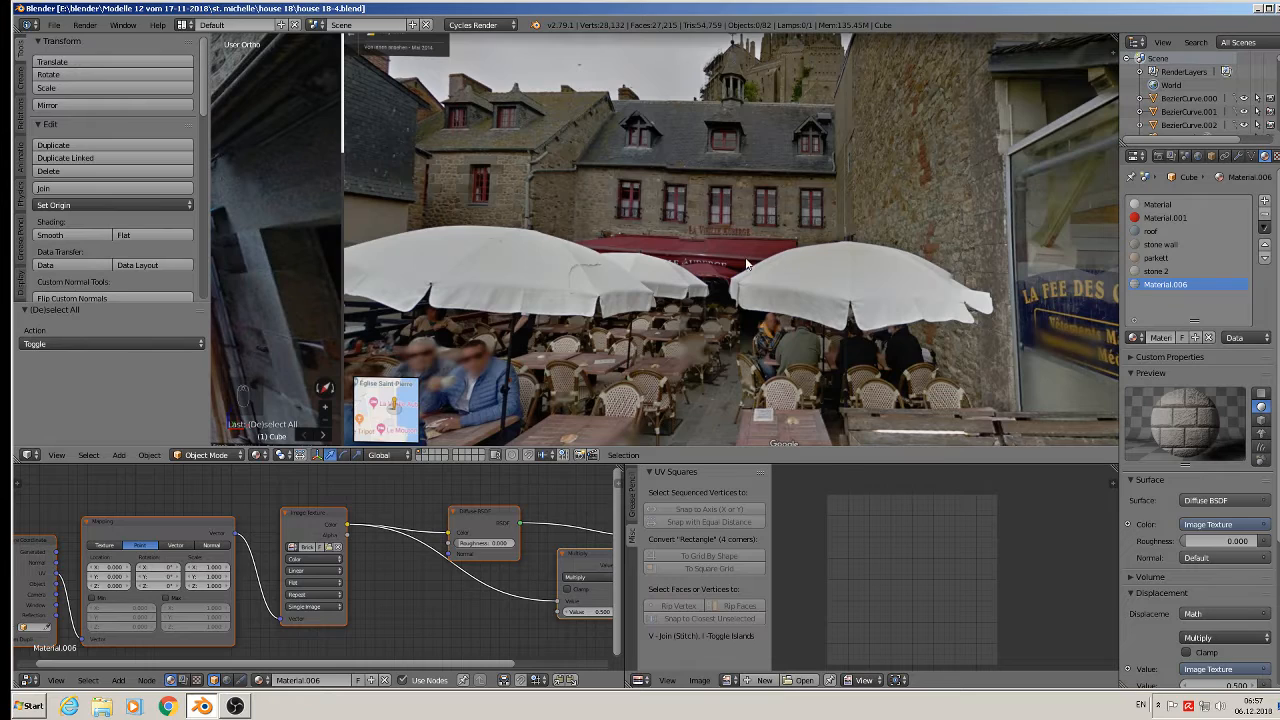
scroll(741, 264, "down", 4)
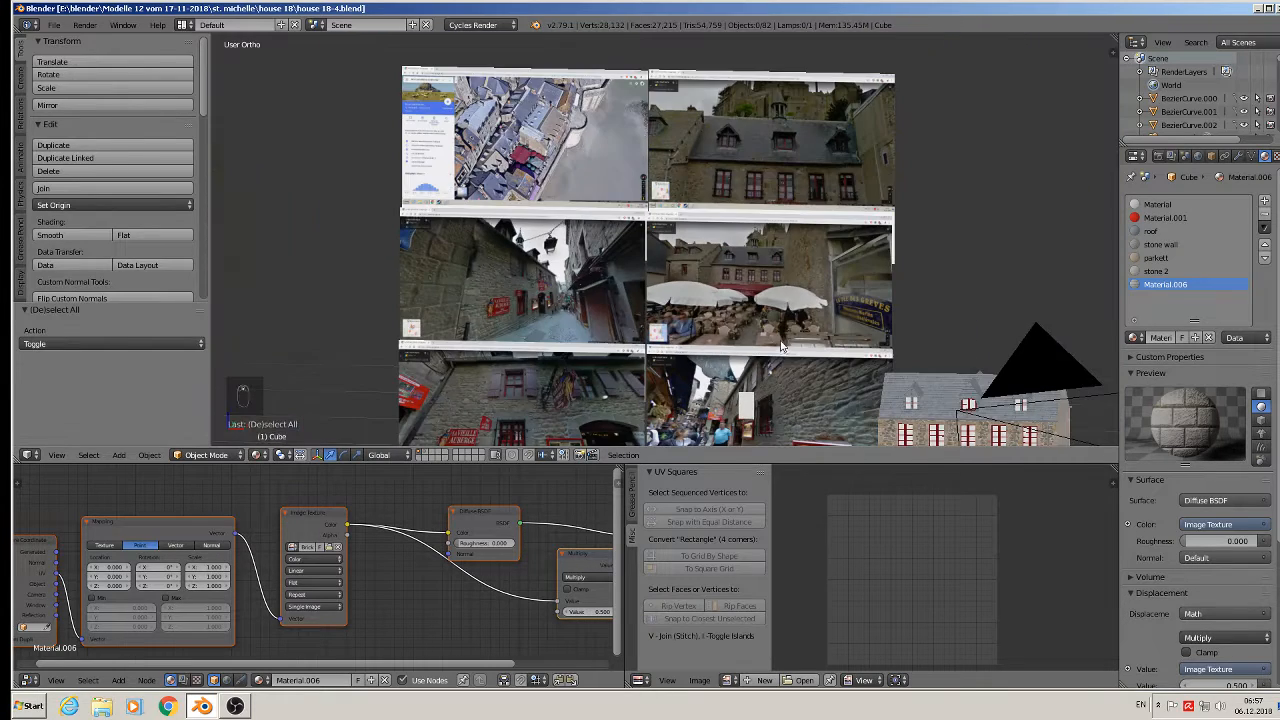
scroll(714, 252, "up", 2)
- Add a mesh plane at the house front and scale it down to about 0.38
middle_click_drag(714, 252, 672, 306)
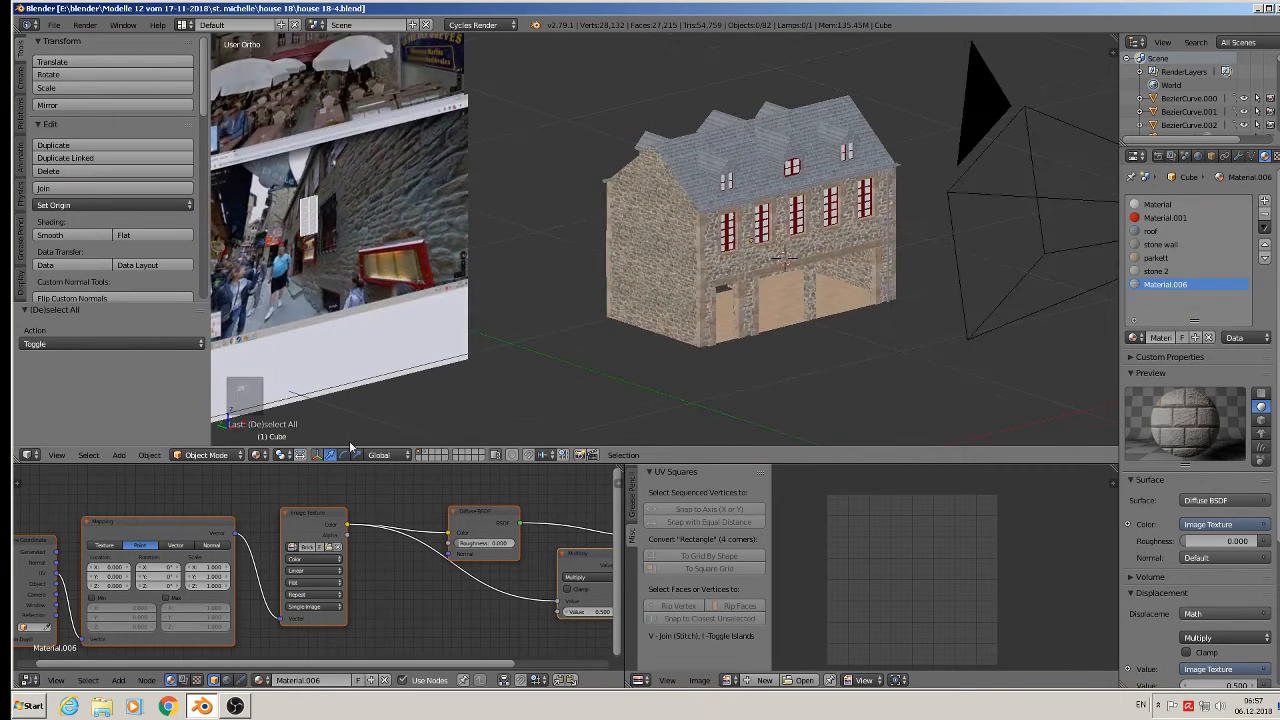
mouse_move(140, 439)
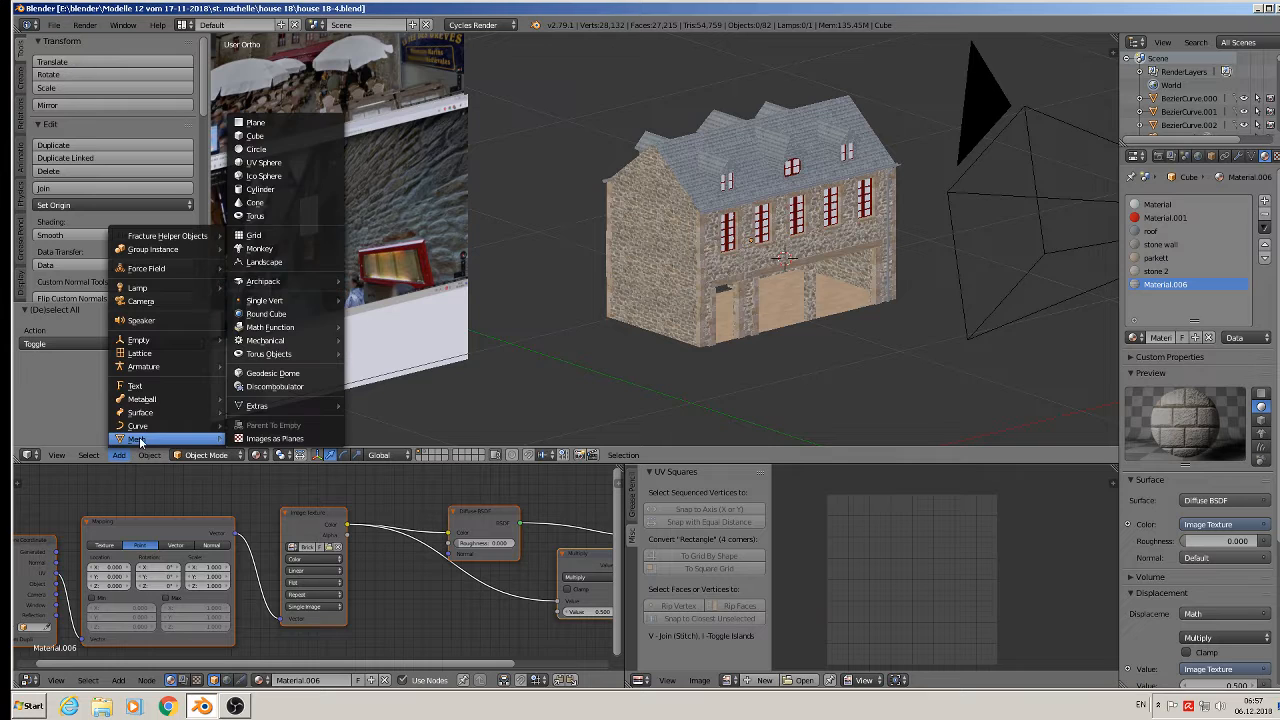
left_click(285, 125)
middle_click_drag(566, 251, 955, 410)
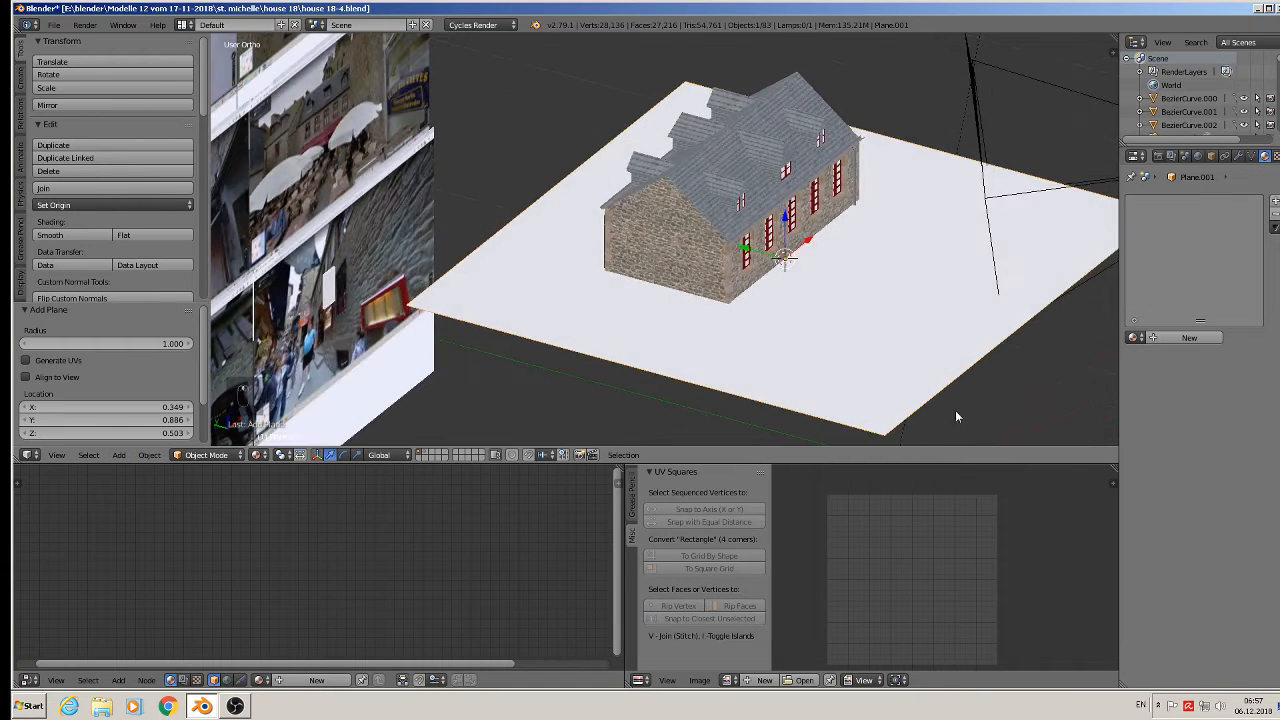
key("s")
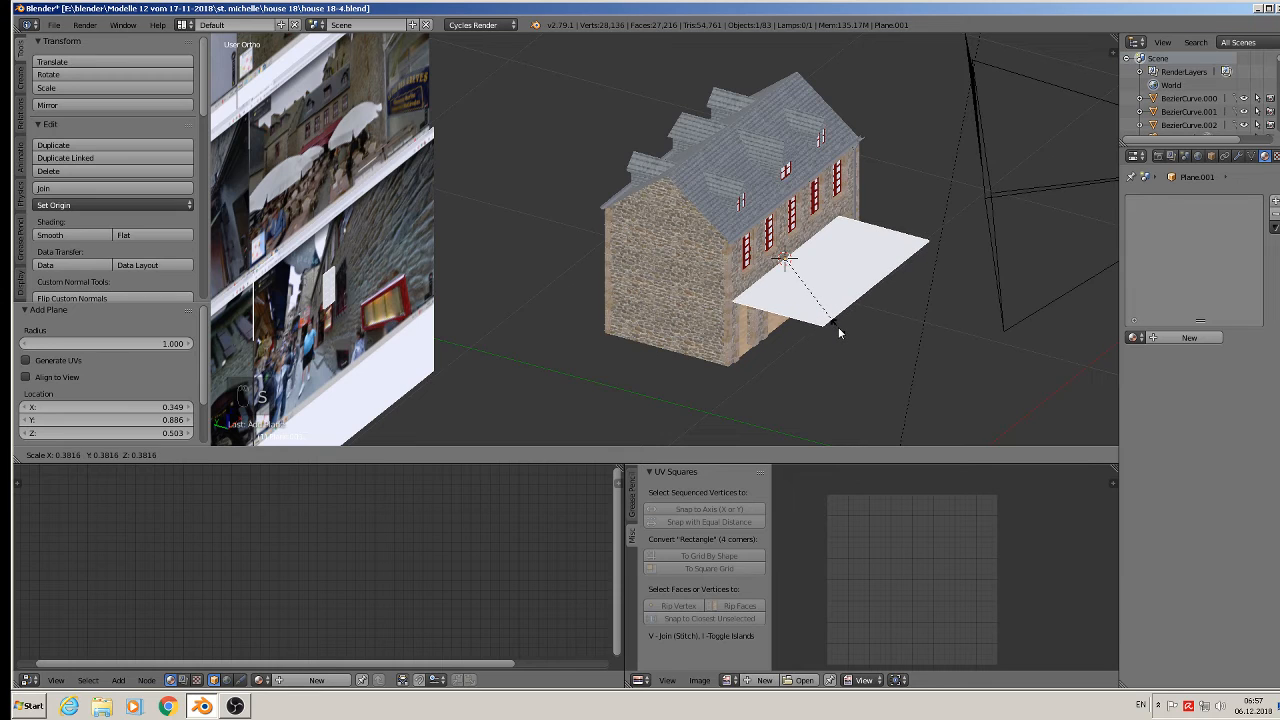
left_click(838, 327)
- Move the plane about -0.369 along Y, out from the front wall
key("g")
key("y")
left_click(831, 298)
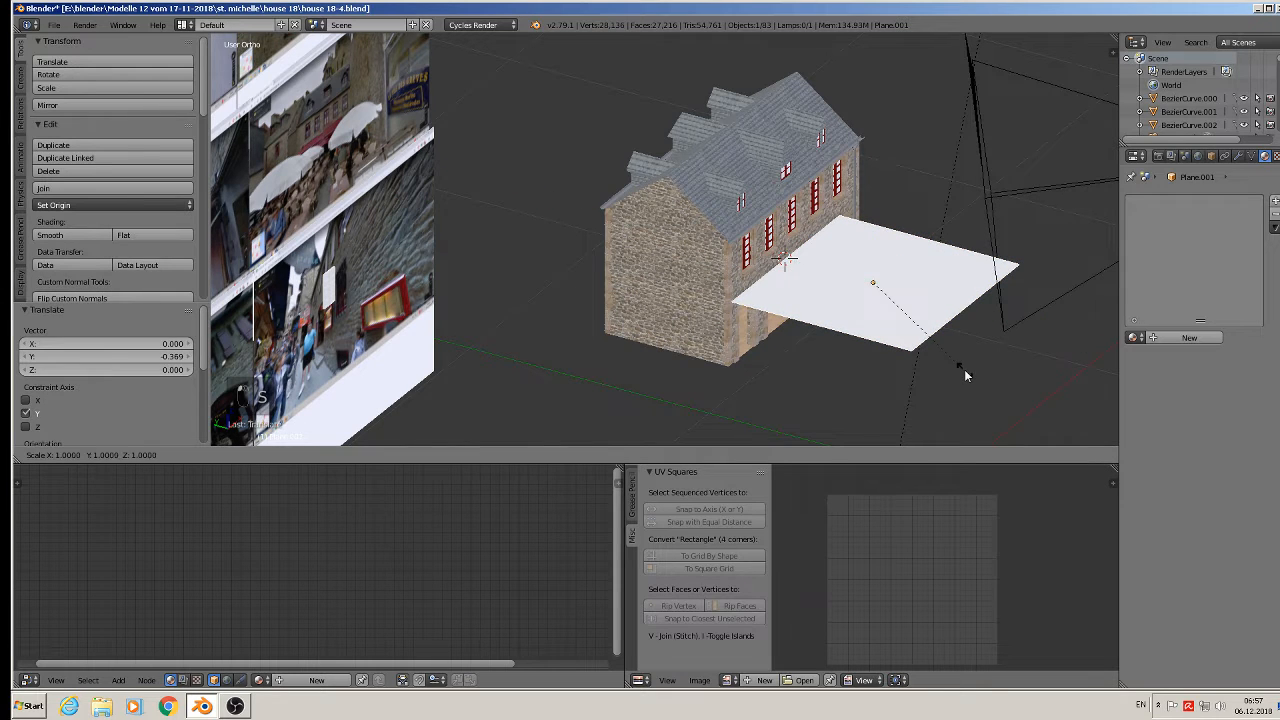
key("s")
key("z")
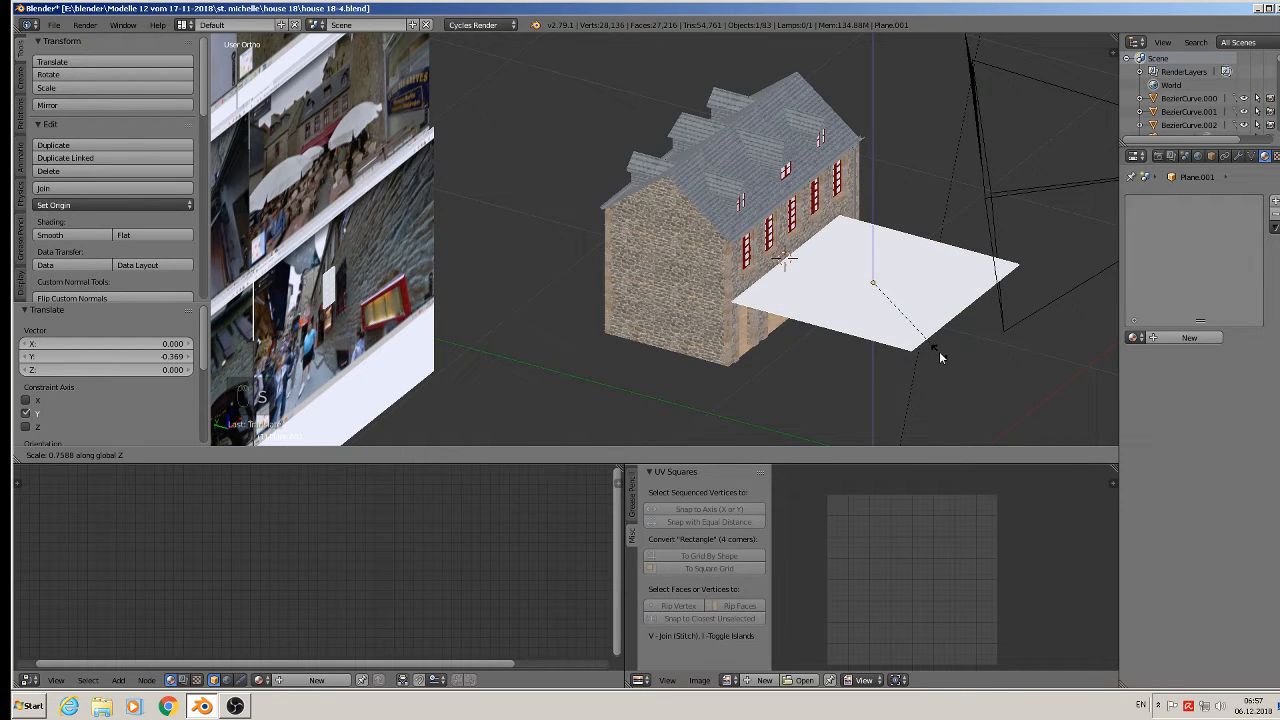
key("Escape")
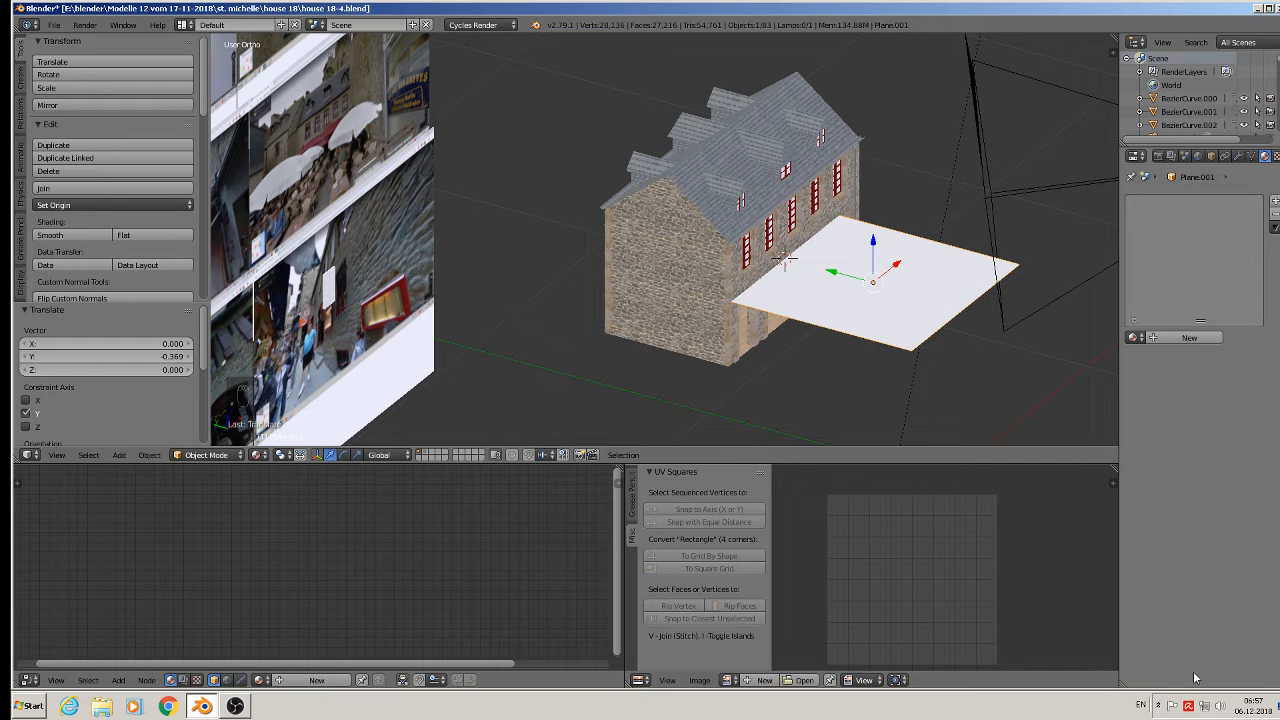
- Switch the keyboard input language to German and scale the plane along Y by about 0.563
left_click(1140, 705)
left_click(1152, 658)
key("s")
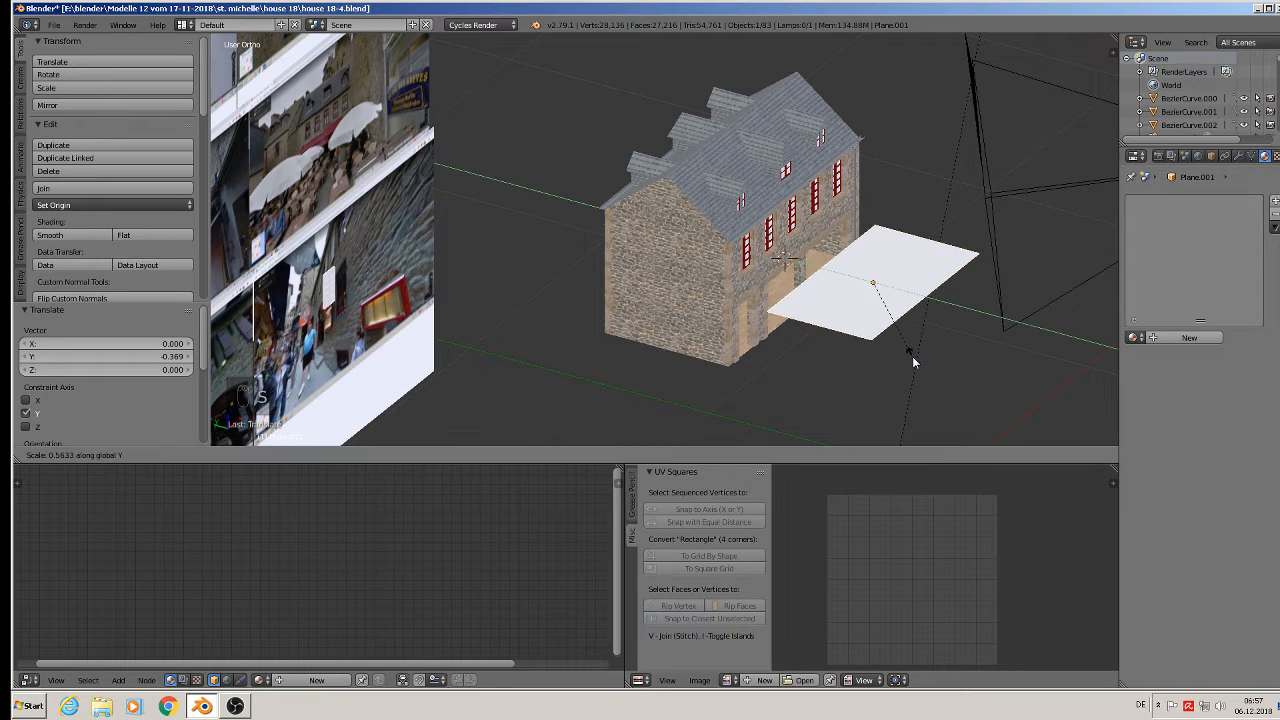
left_click(913, 362)
- Move the plane about 0.17 along Y towards the front wall and scale it along Y by about 0.751
key("g")
key("y")
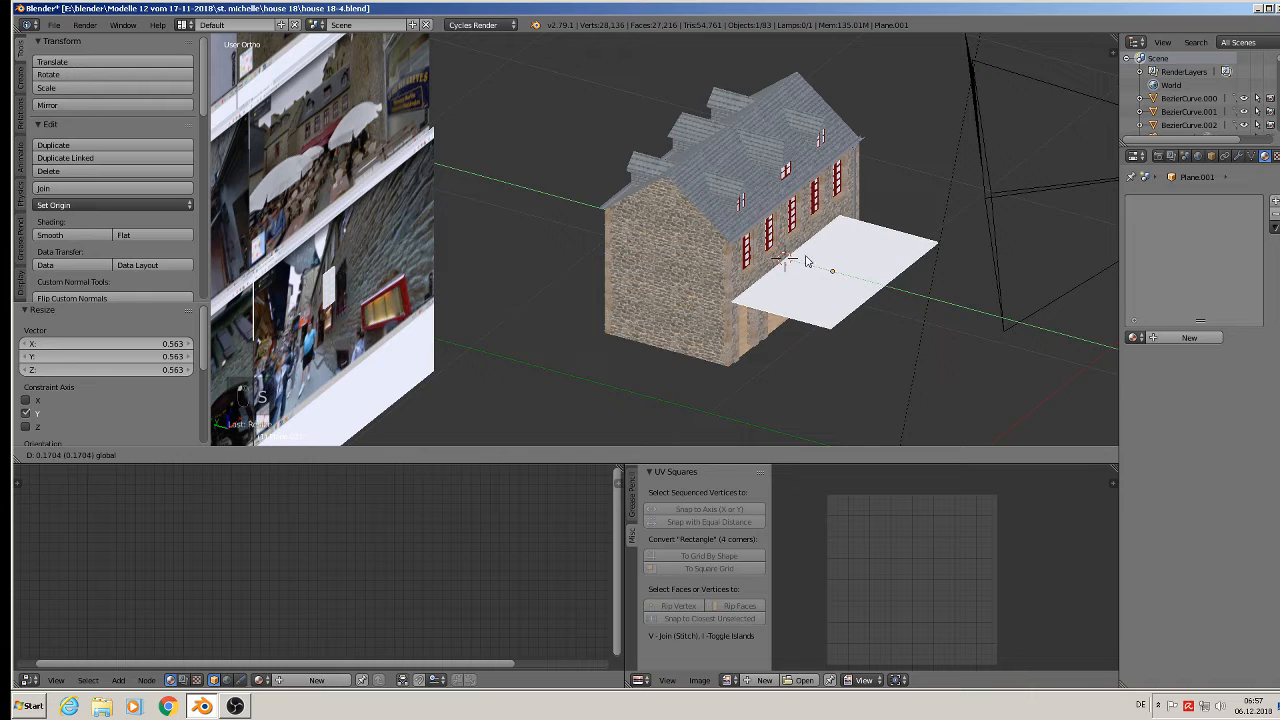
left_click(905, 322)
key("s")
key("y")
left_click(884, 312)
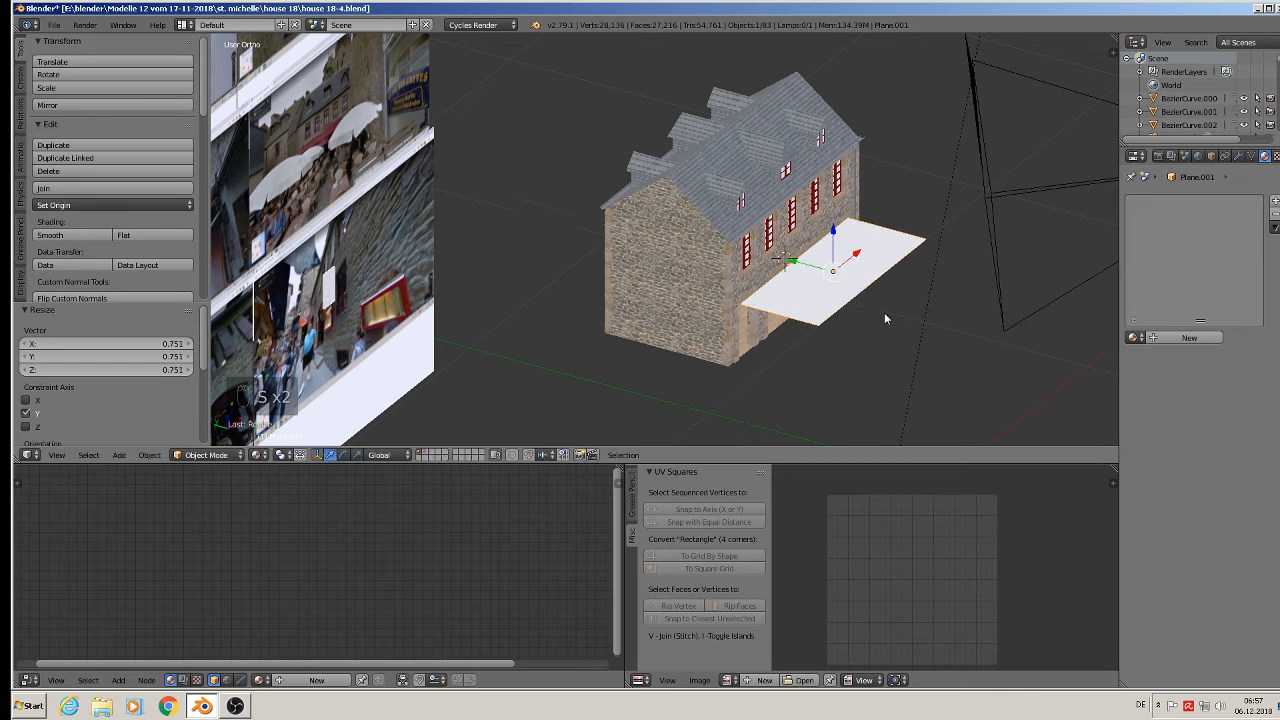
- Move the awning plane along Y until its rear edge meets the house's front wall
left_click_drag(804, 266, 818, 276)
middle_click_drag(818, 276, 866, 298)
scroll(866, 298, "up", 3)
- In Edit Mode, raise the plane's wall-side edge about 0.048 along Z so the awning slopes outwards
key("Tab")
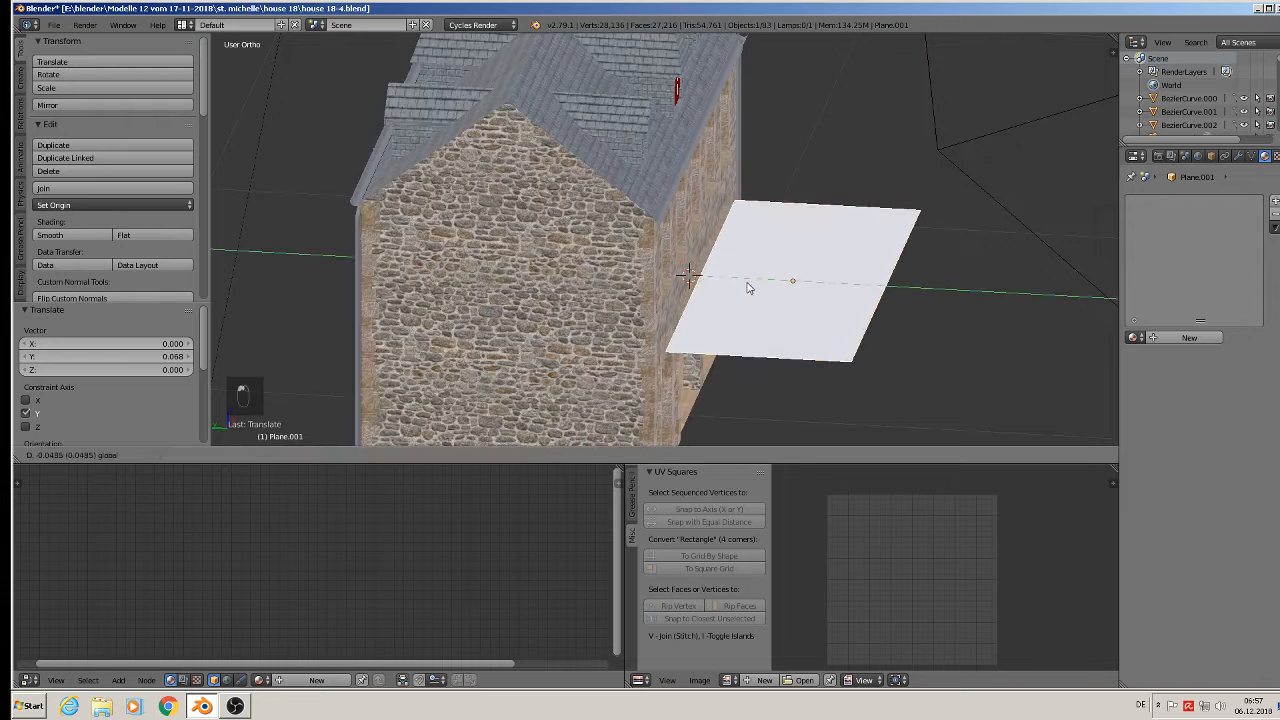
middle_click_drag(665, 412, 629, 400)
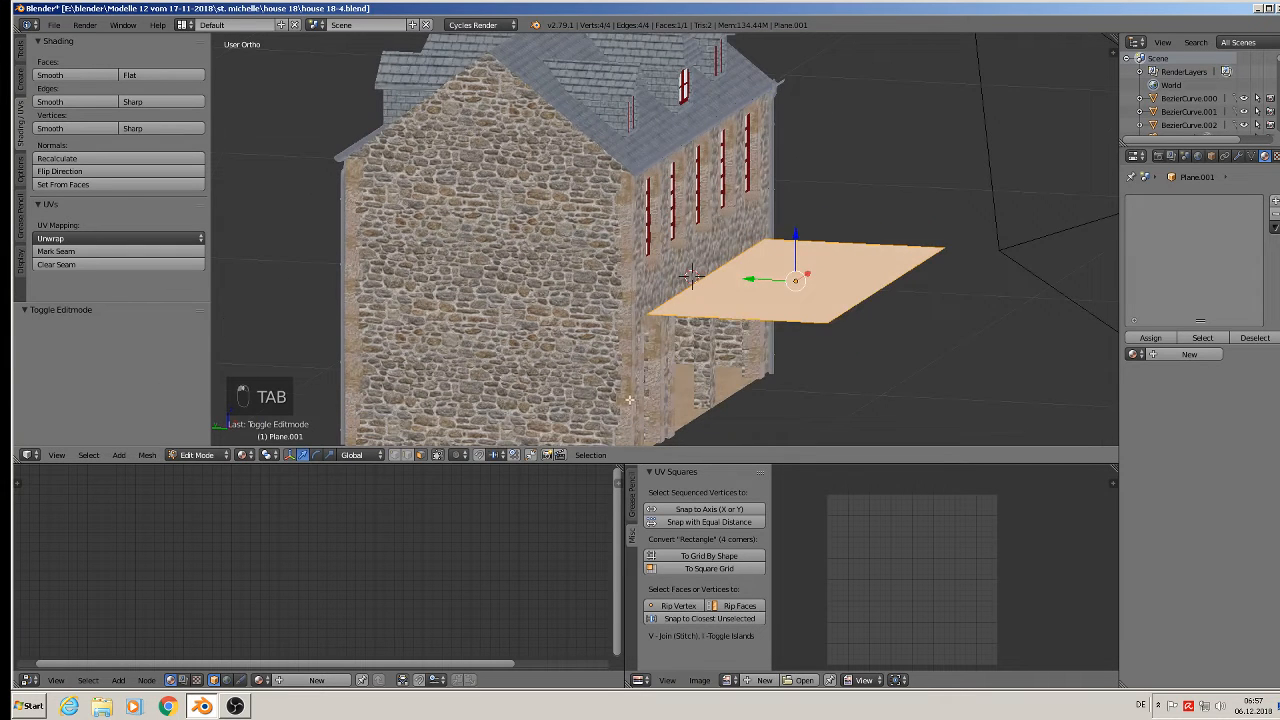
right_click(689, 281)
left_click_drag(707, 243, 708, 216)
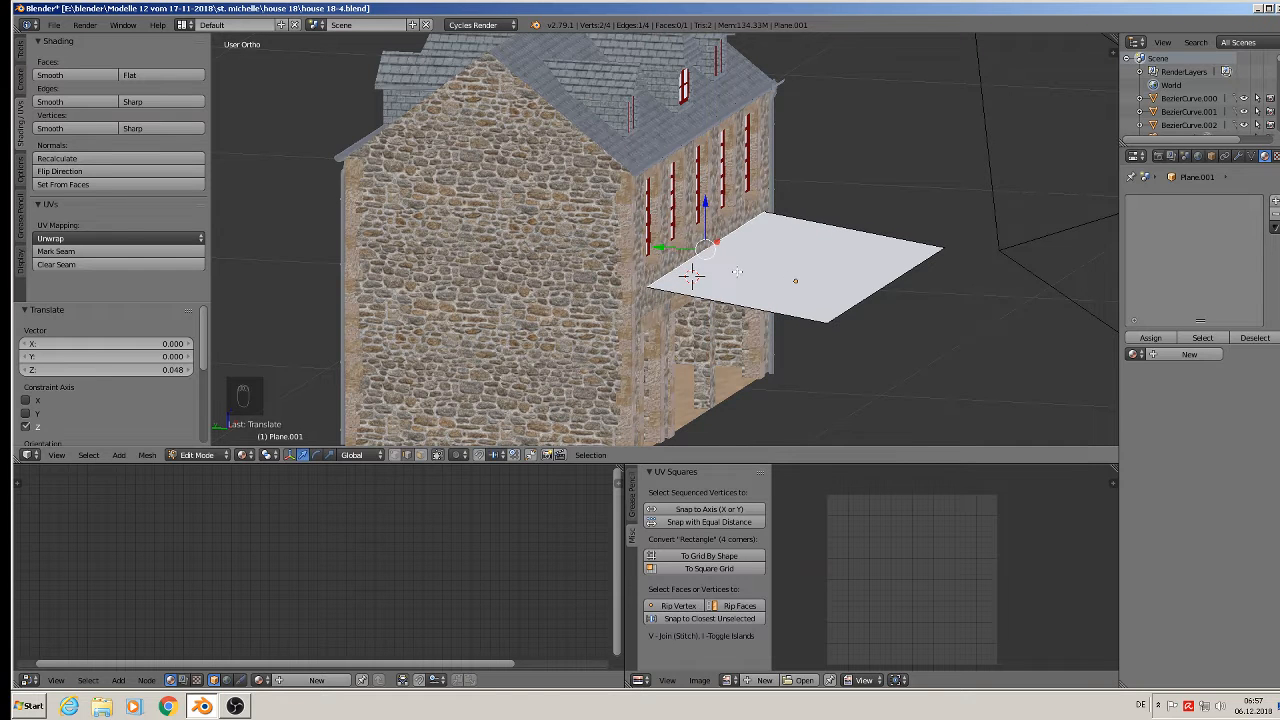
- Select the awning's two wall-side corner vertices and extrude them about 0.03 downwards along Z
scroll(676, 294, "up", 2)
right_click(685, 296)
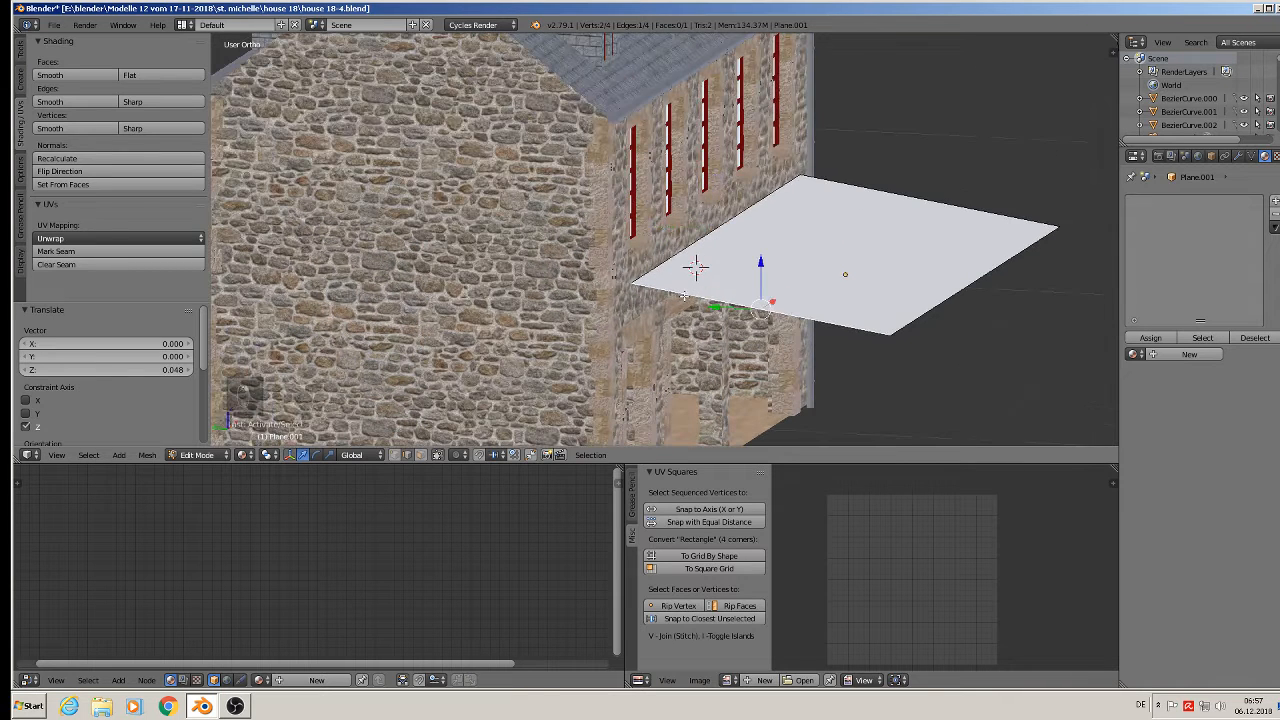
right_click(911, 198, "shift")
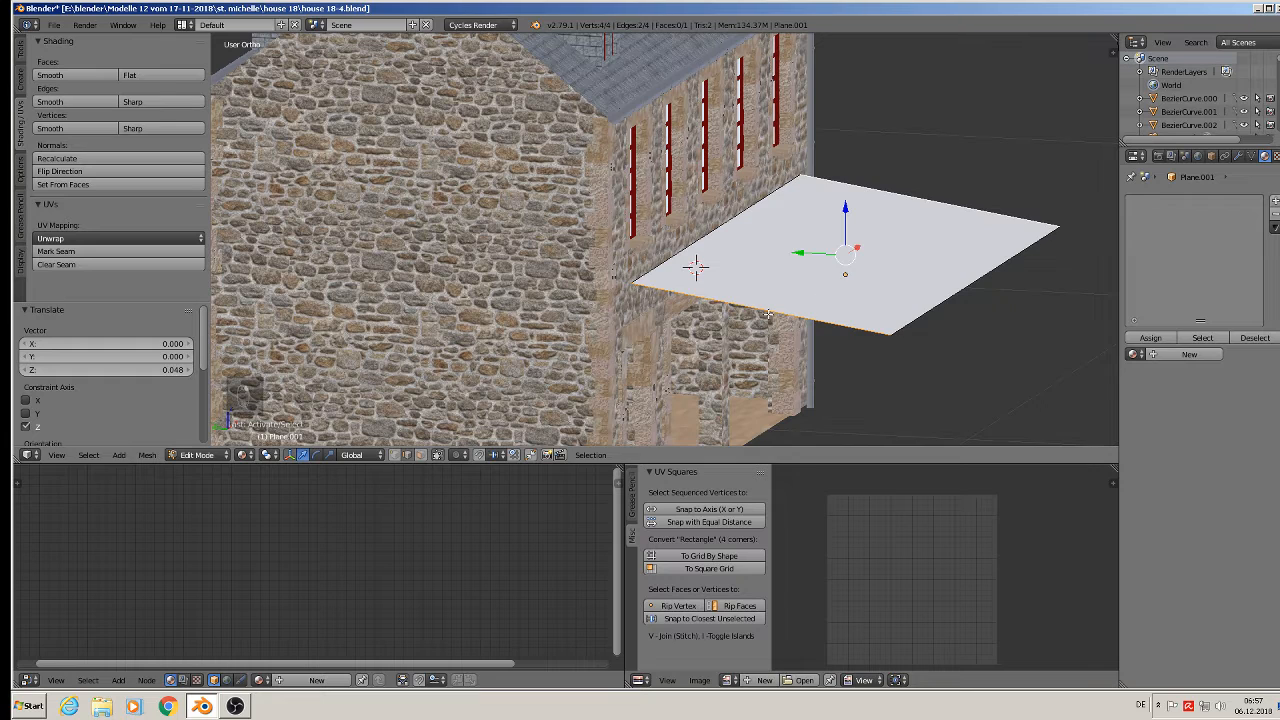
left_click(396, 455)
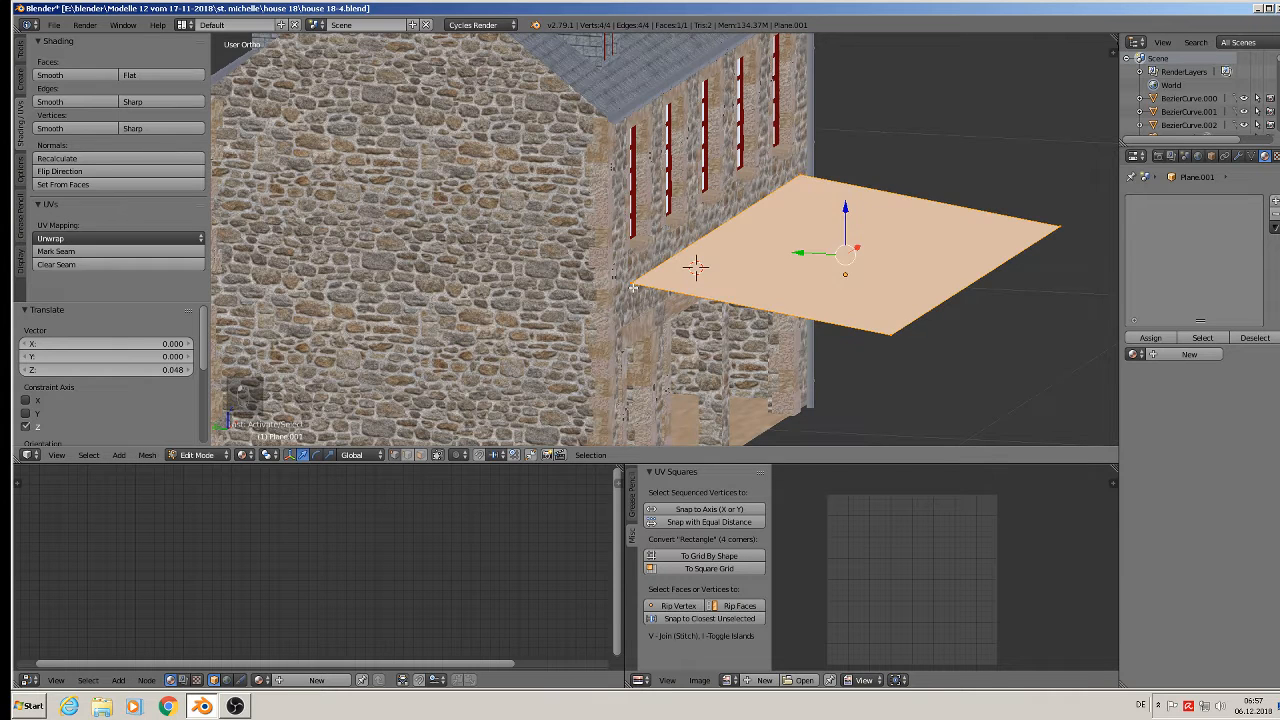
right_click(633, 288)
right_click(807, 166, "shift")
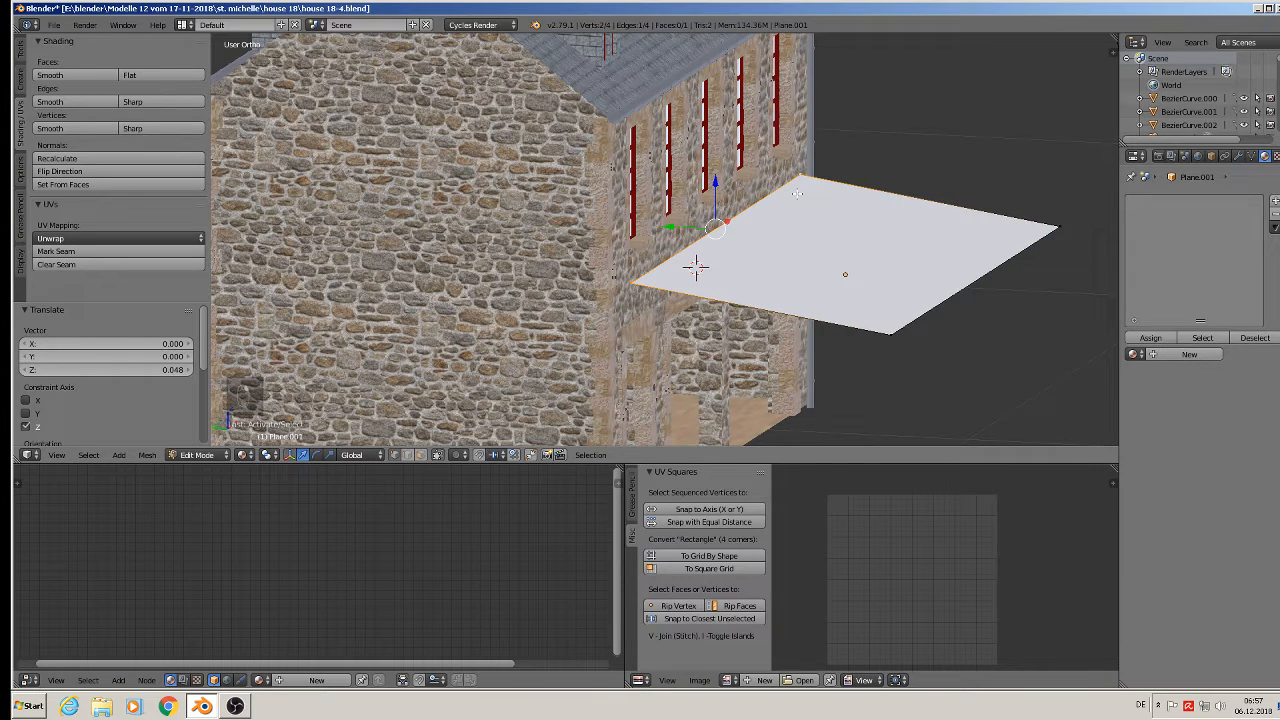
key("e")
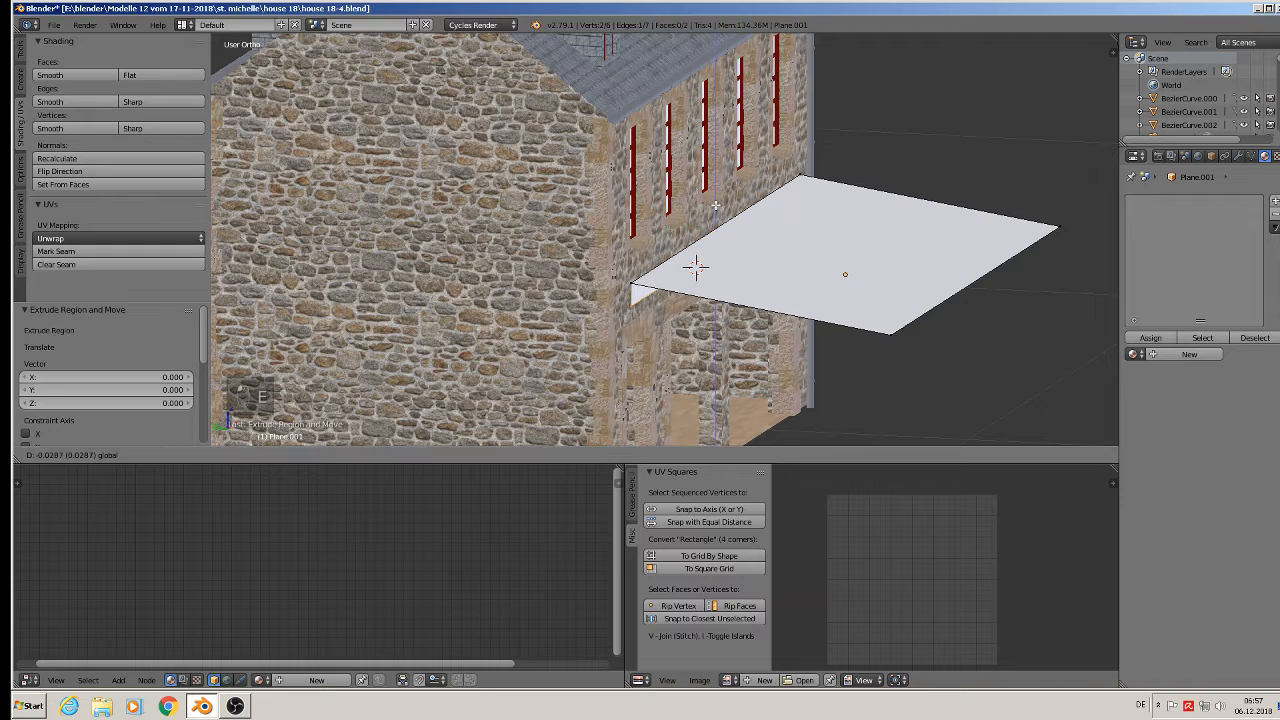
left_click(696, 266)
- Fill the triangular openings at both ends of the awning with faces and return to Object Mode
right_click(633, 291)
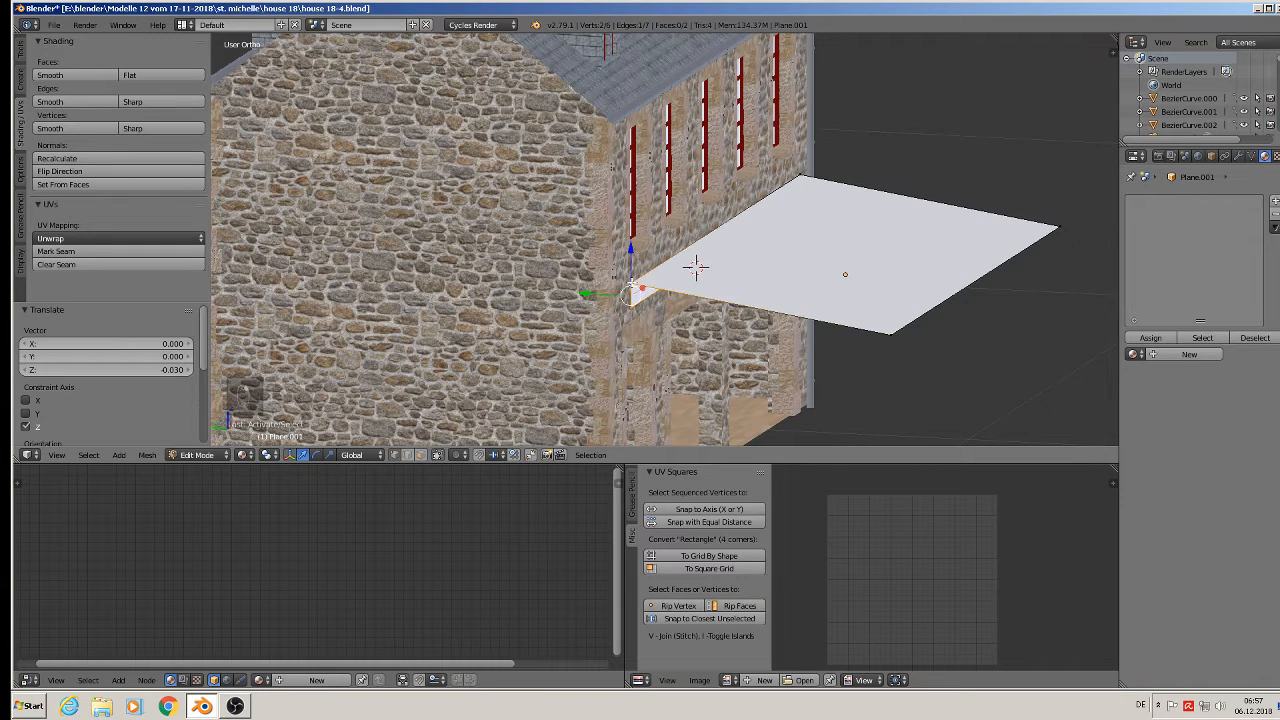
right_click(883, 336, "shift")
key("f")
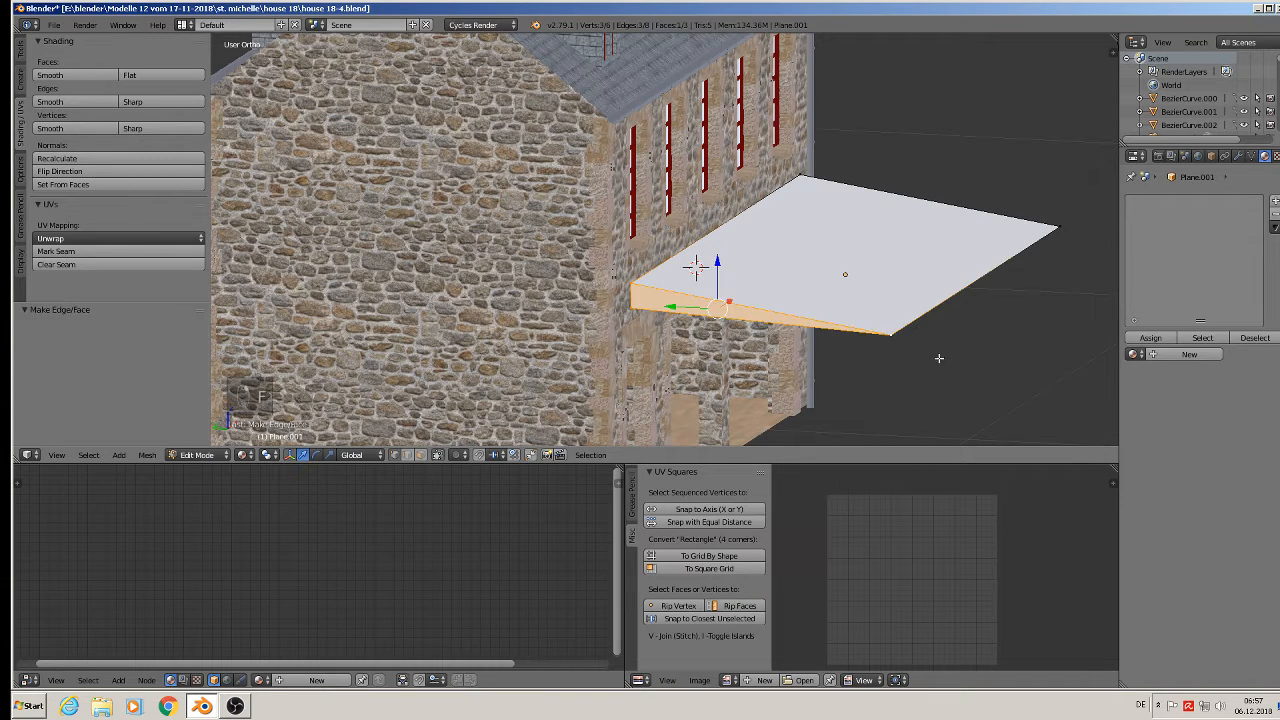
middle_click_drag(996, 366, 621, 278)
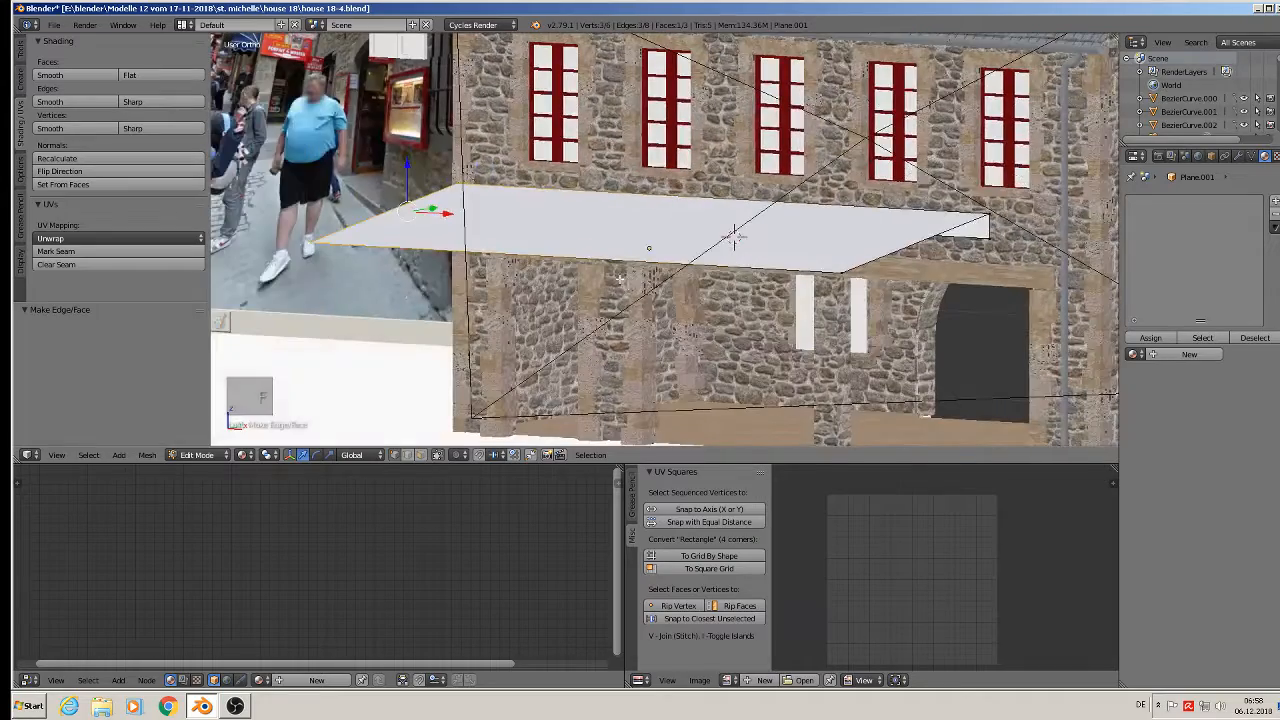
right_click(979, 263)
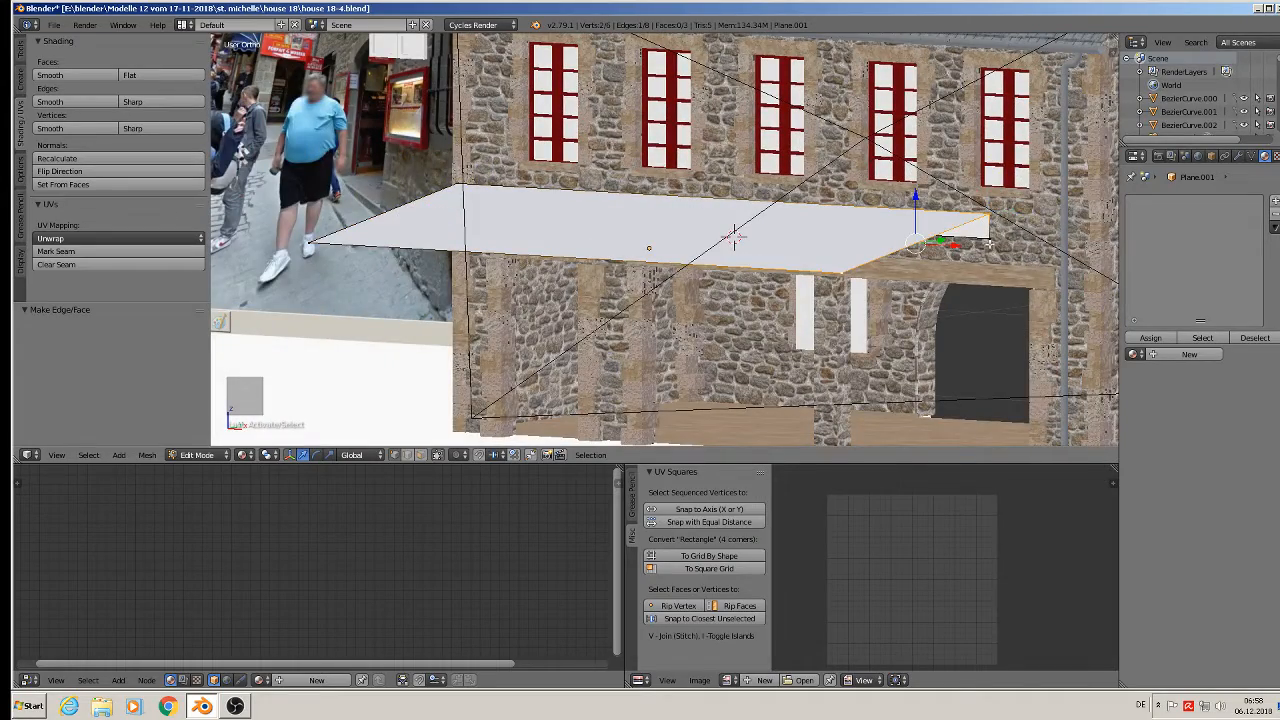
right_click(990, 242, "shift")
key("f")
key("Tab")
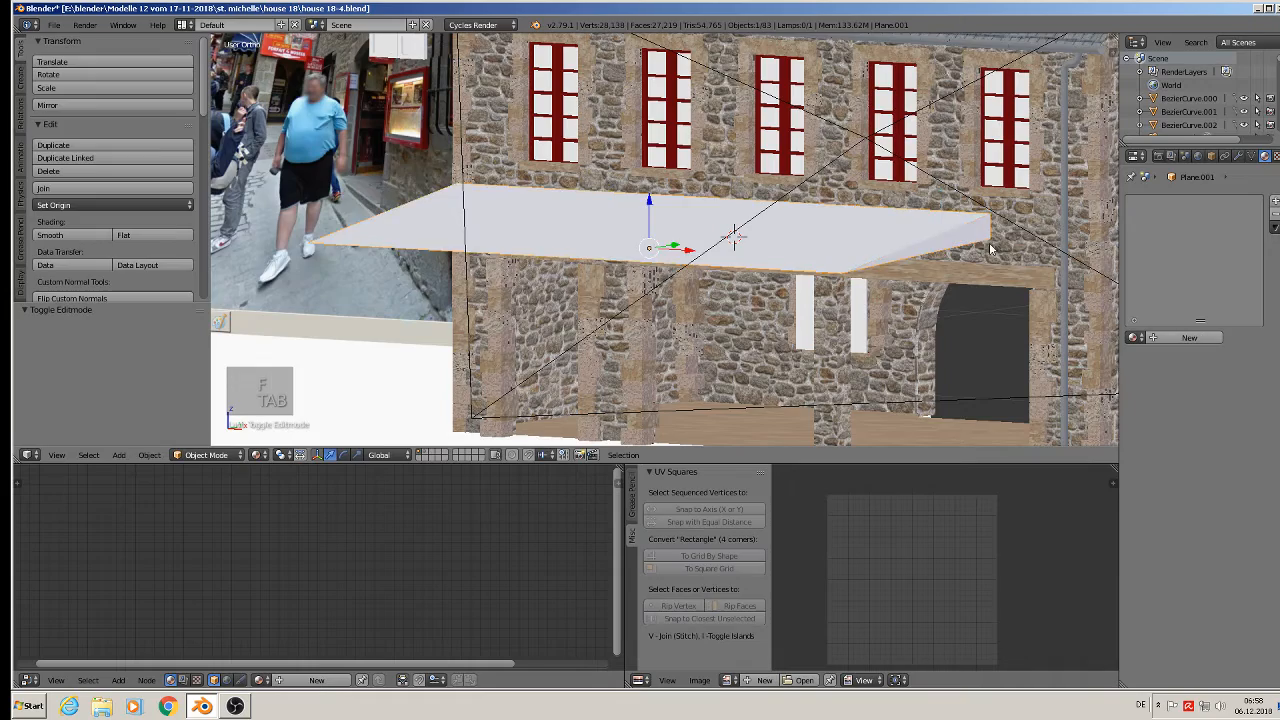
- Shift the awning about 0.026 along Y, about 0.065 along X and about -0.027 along Z
middle_click_drag(988, 243, 903, 340)
left_click_drag(810, 248, 828, 248)
middle_click_drag(828, 248, 875, 255)
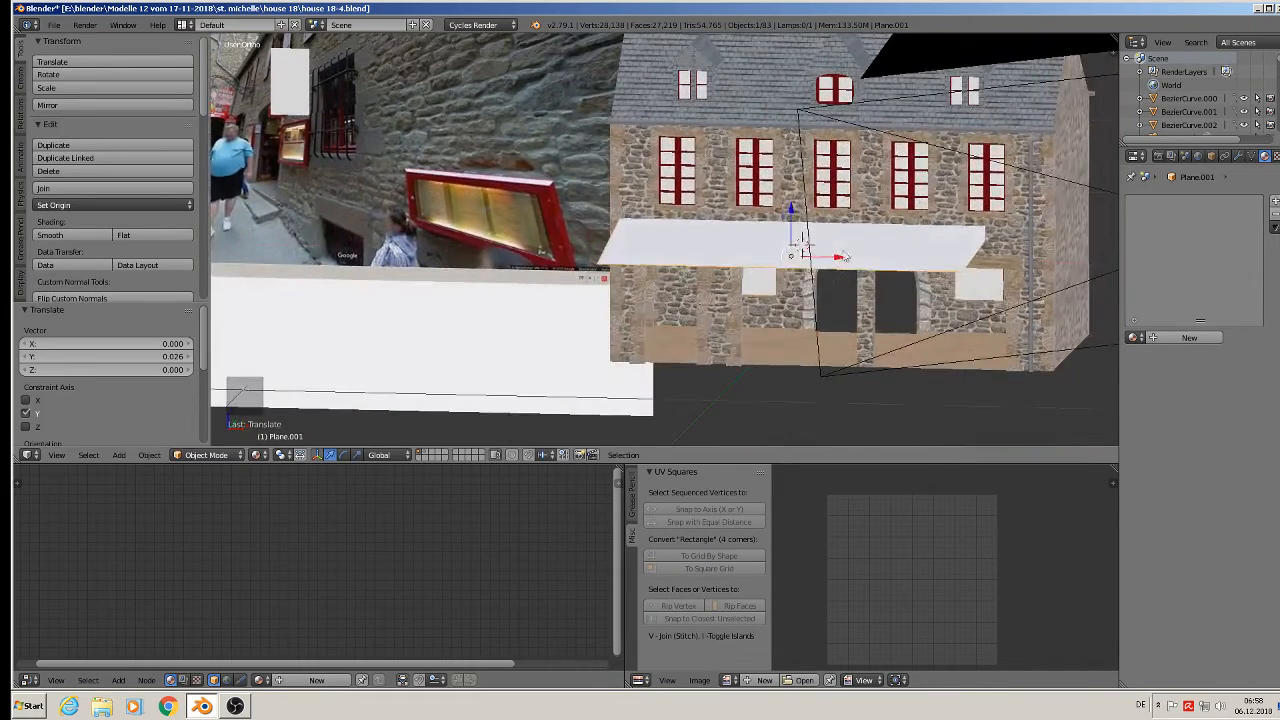
key("g")
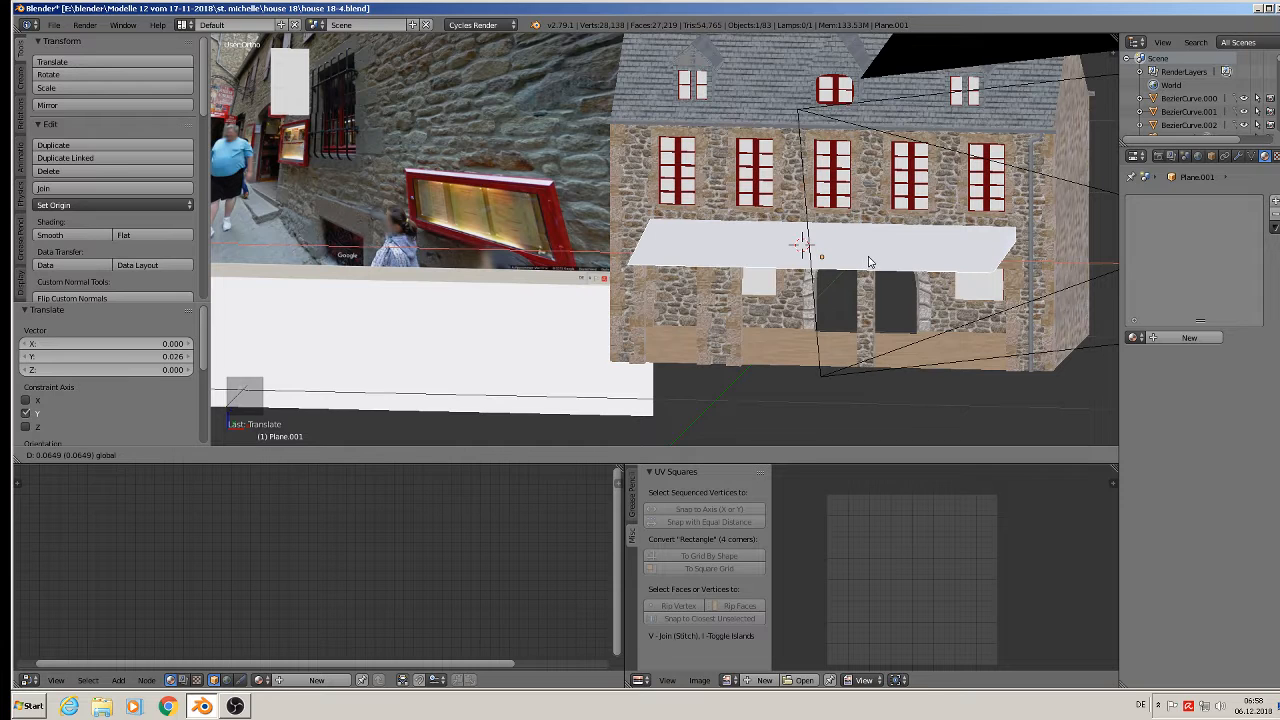
key("z")
left_click_drag(830, 226, 829, 234)
middle_click_drag(829, 234, 808, 249)
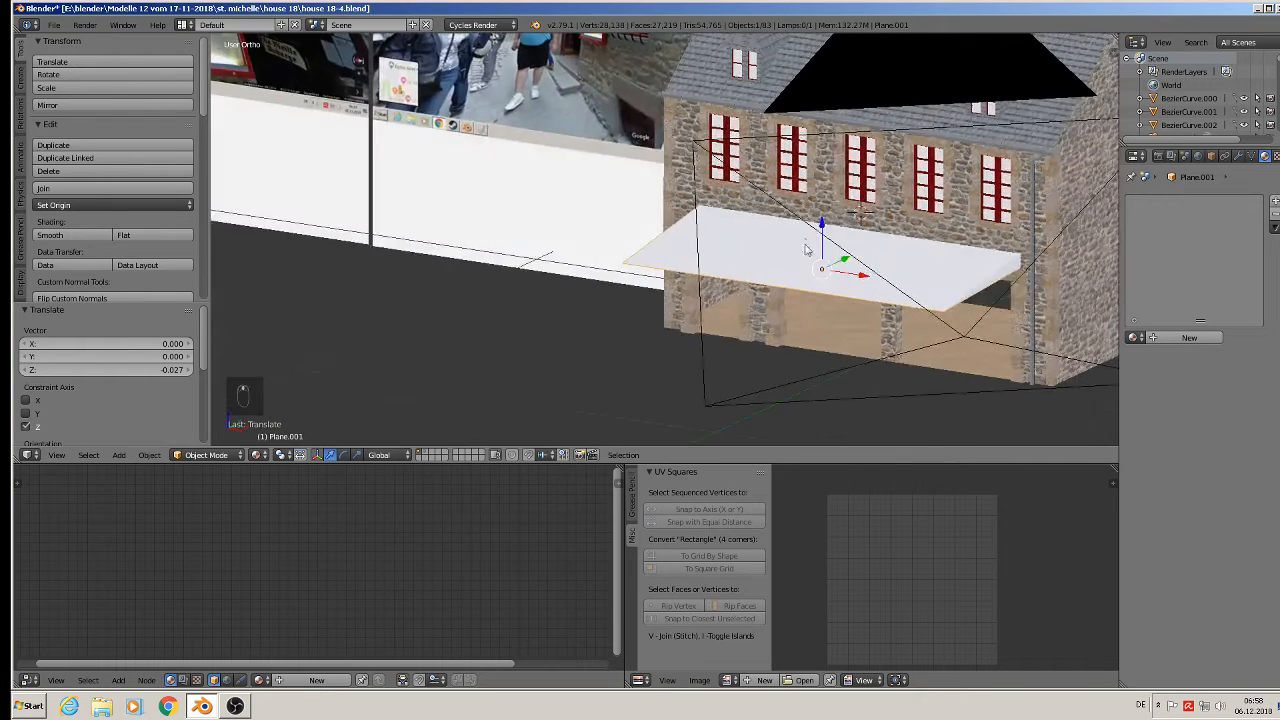
- Examine the reference photo of the restaurant terrace for the awning's shape and colour
scroll(771, 201, "down", 3)
middle_click_drag(467, 54, 553, 183, "shift")
scroll(549, 129, "down", 1)
middle_click_drag(549, 129, 568, 168, "shift")
scroll(627, 245, "up", 8)
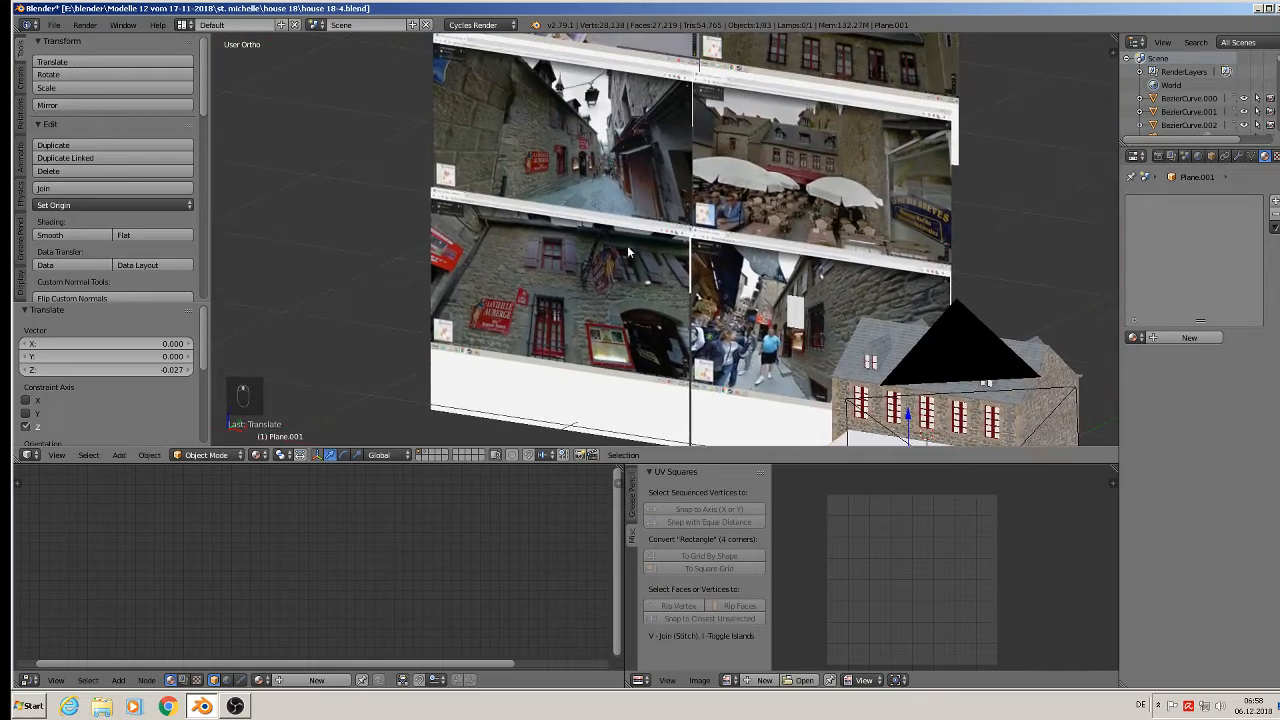
scroll(846, 272, "down", 8)
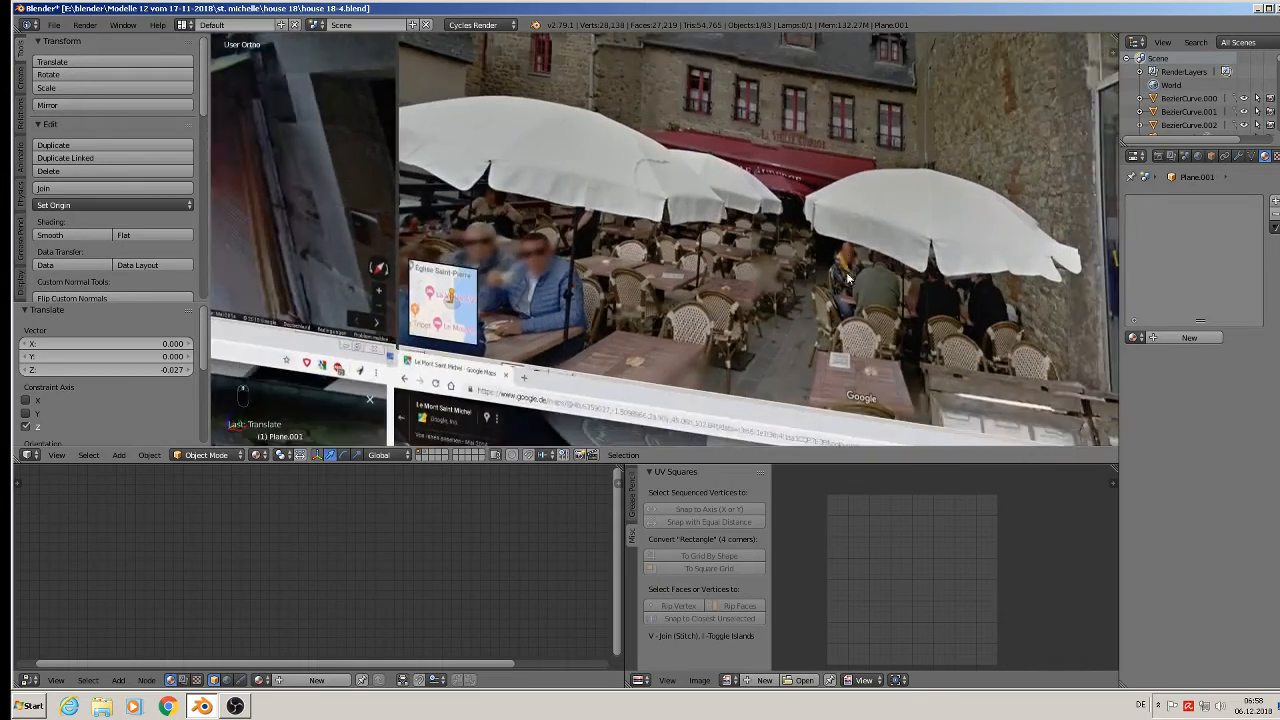
scroll(829, 273, "up", 4)
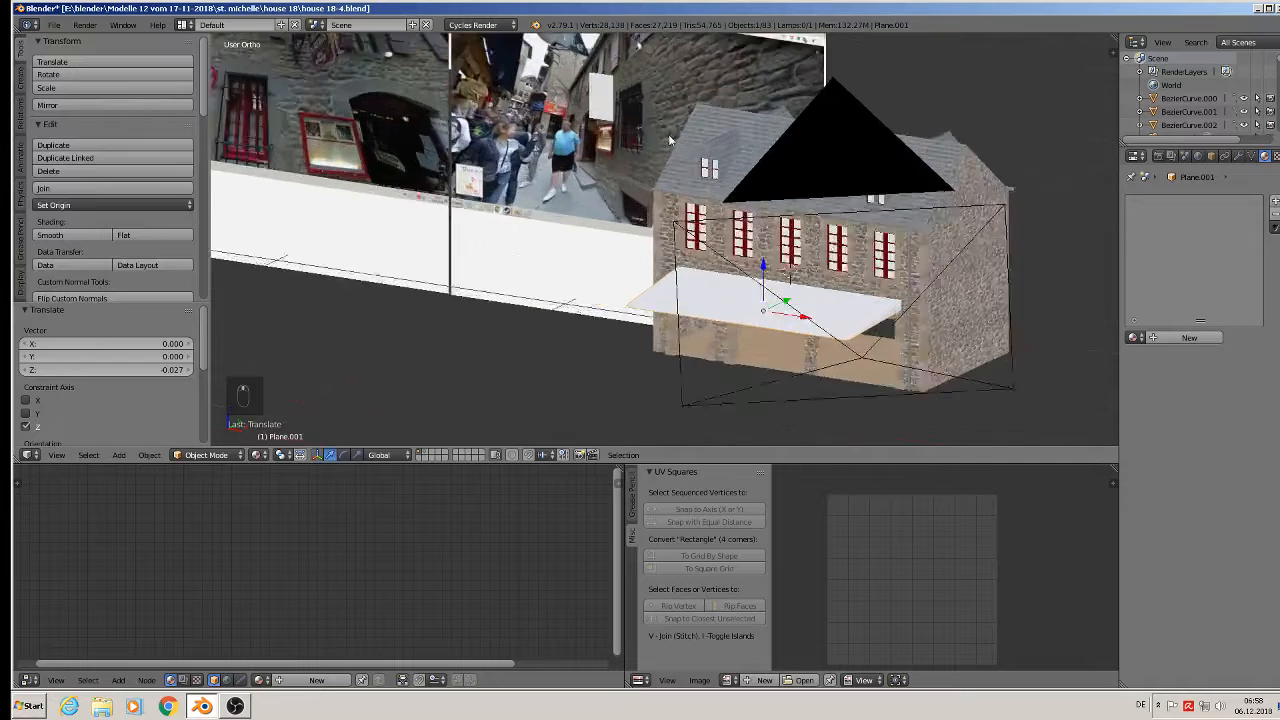
- Add a new material to the awning and name it "markise"
left_click(1189, 337)
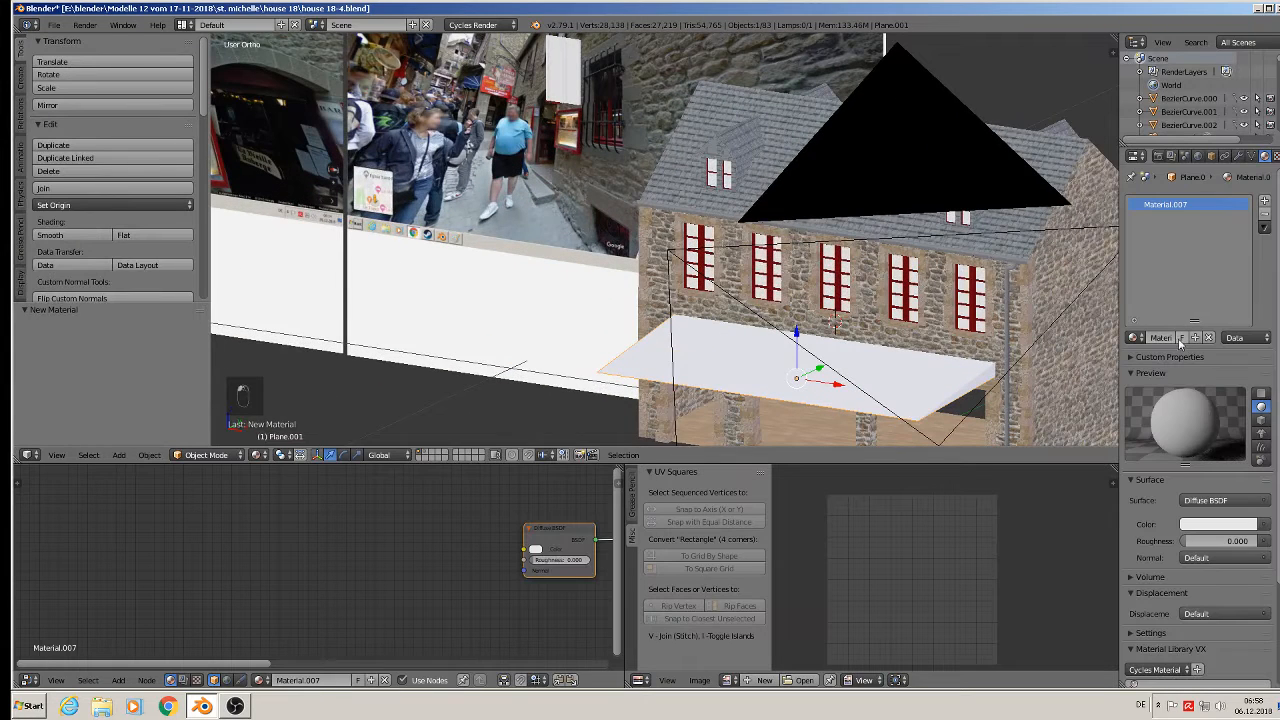
left_click(1170, 338)
type("markise")
key("Return")
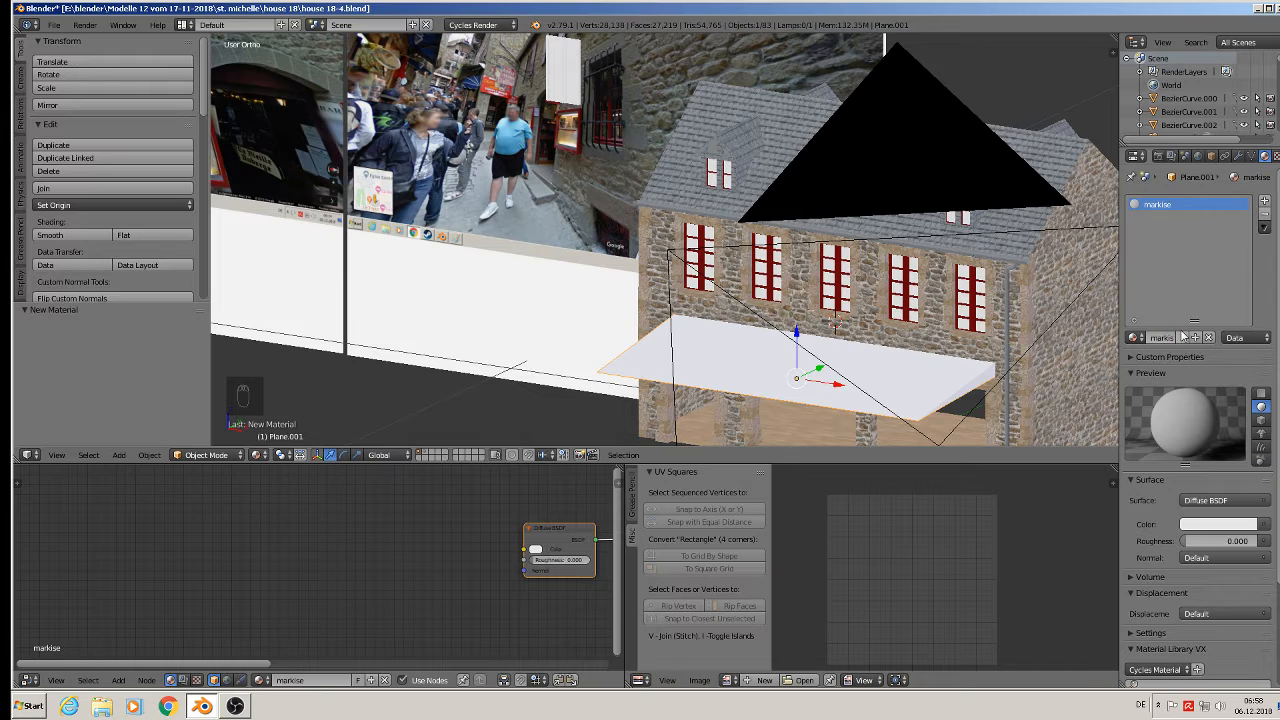
- Set the markise material's diffuse colour to a deep red with a red value of about 0.19, and deselect the awning
left_click(1233, 526)
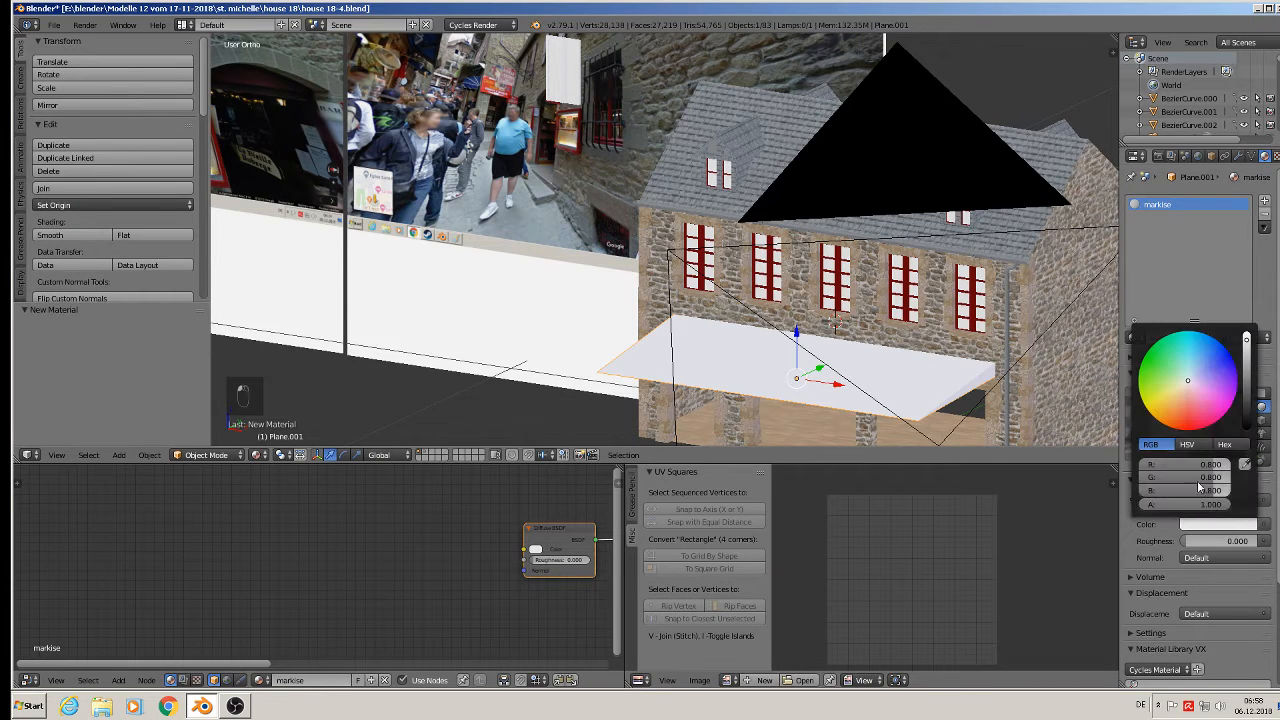
left_click(1191, 423)
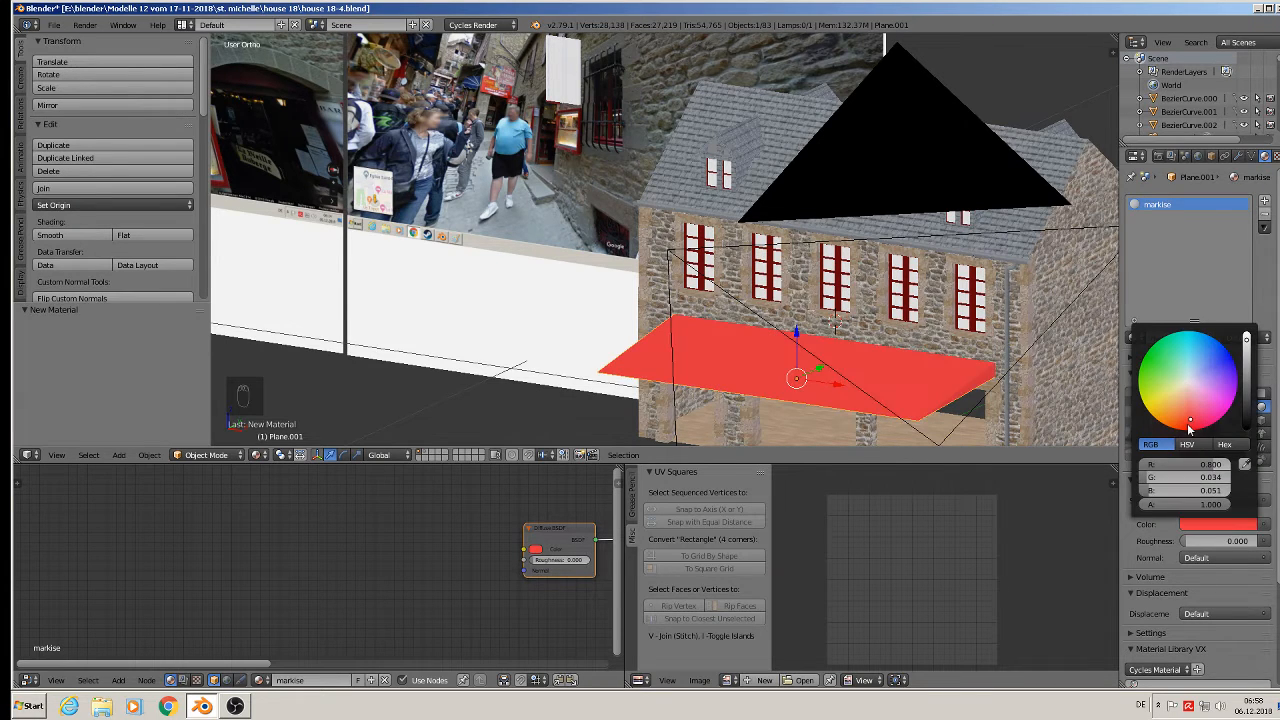
left_click_drag(1189, 427, 1193, 430)
left_click(1249, 402)
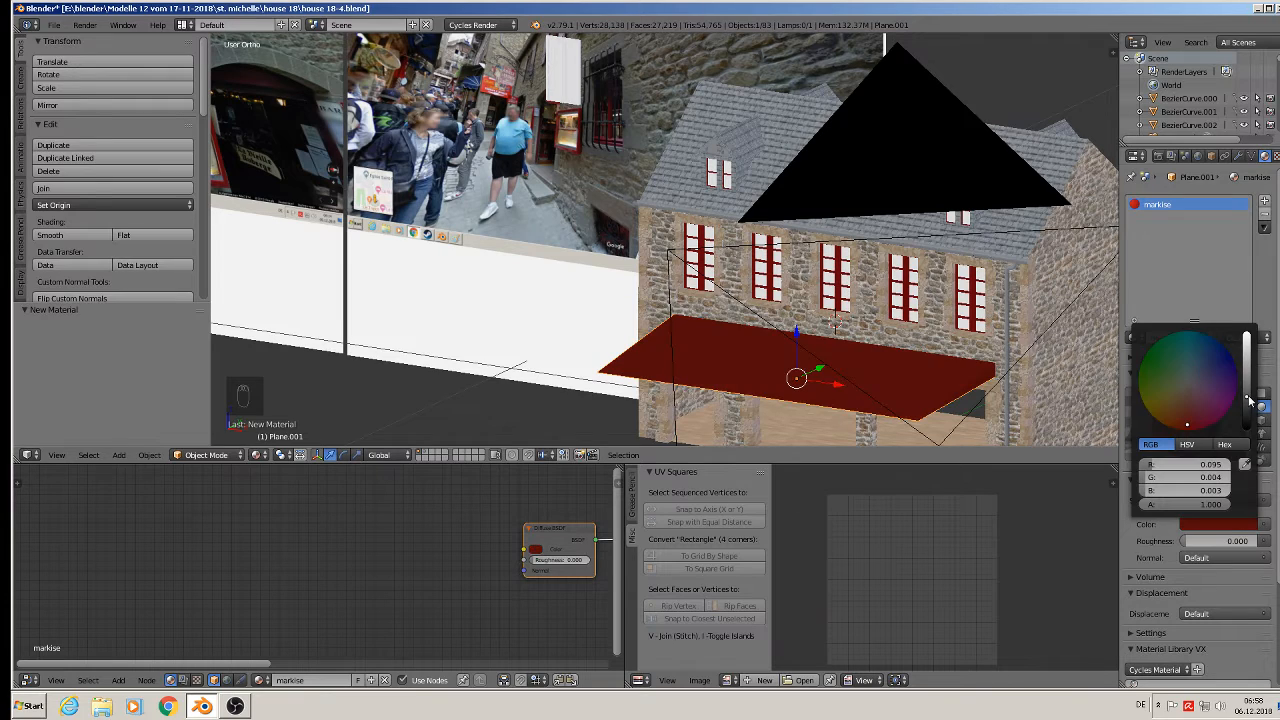
key("a")
scroll(822, 316, "down", 2)
middle_click_drag(822, 316, 810, 282)
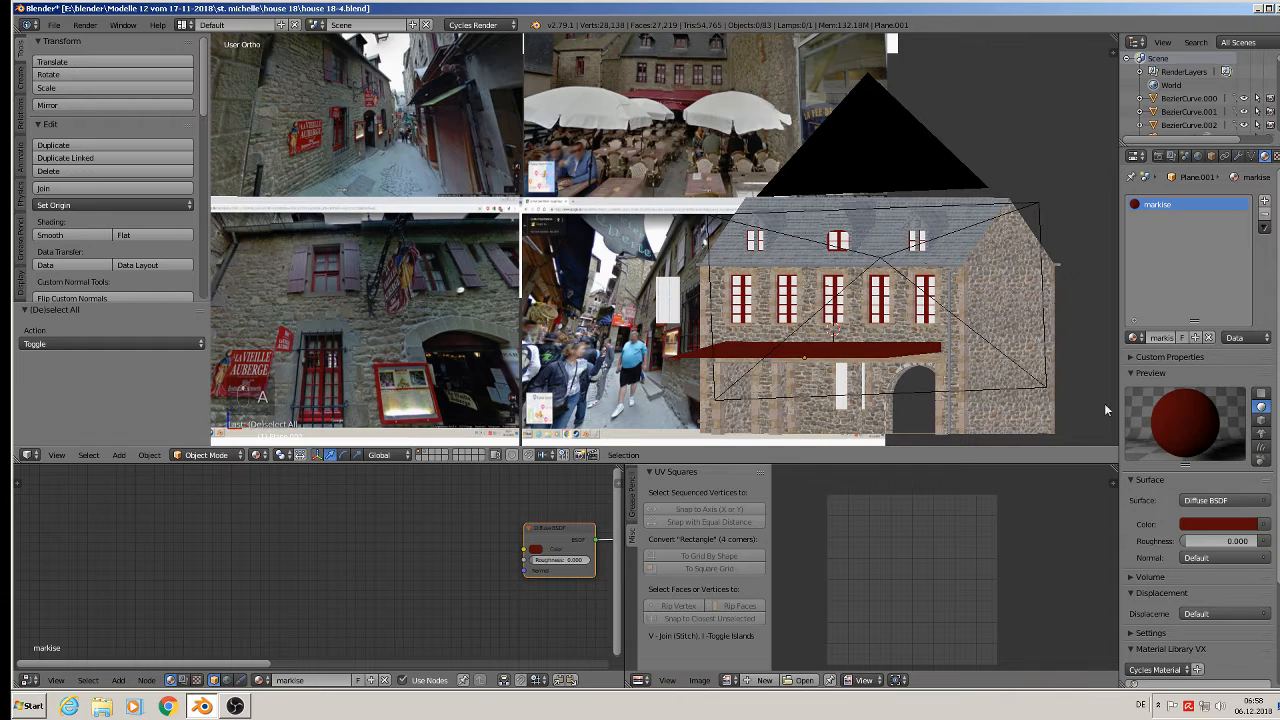
left_click(1232, 523)
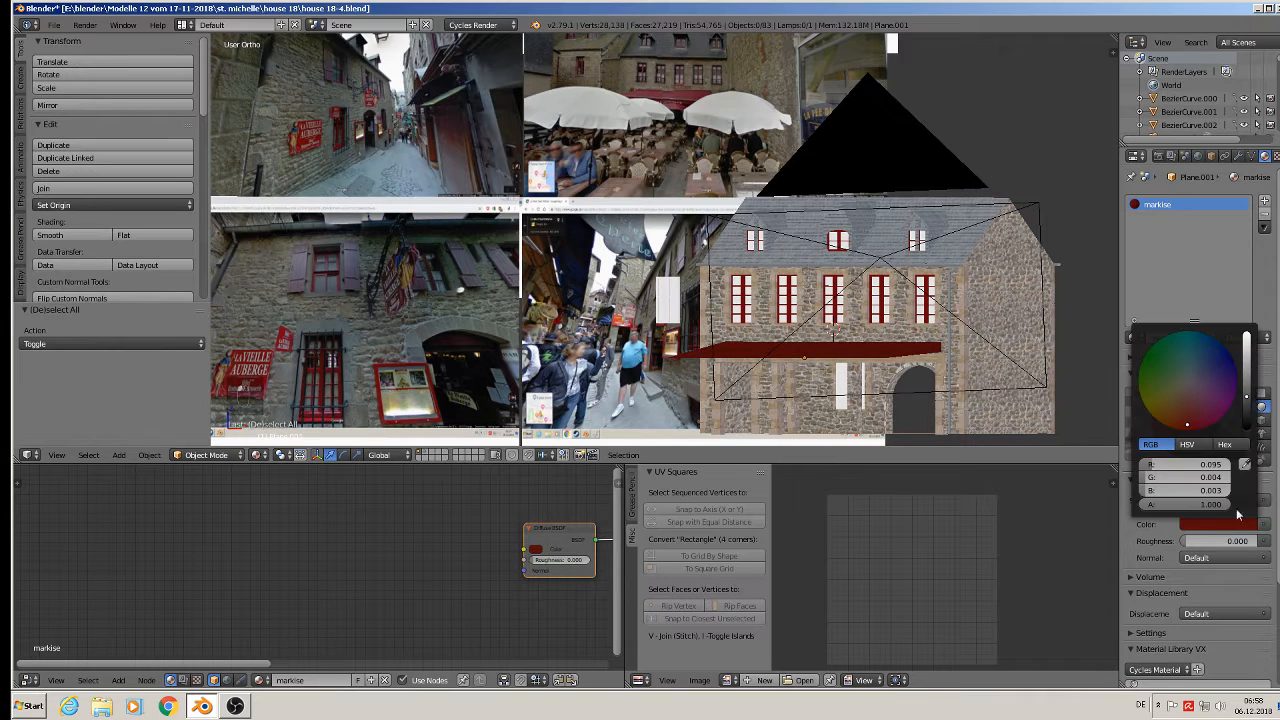
left_click(1247, 390)
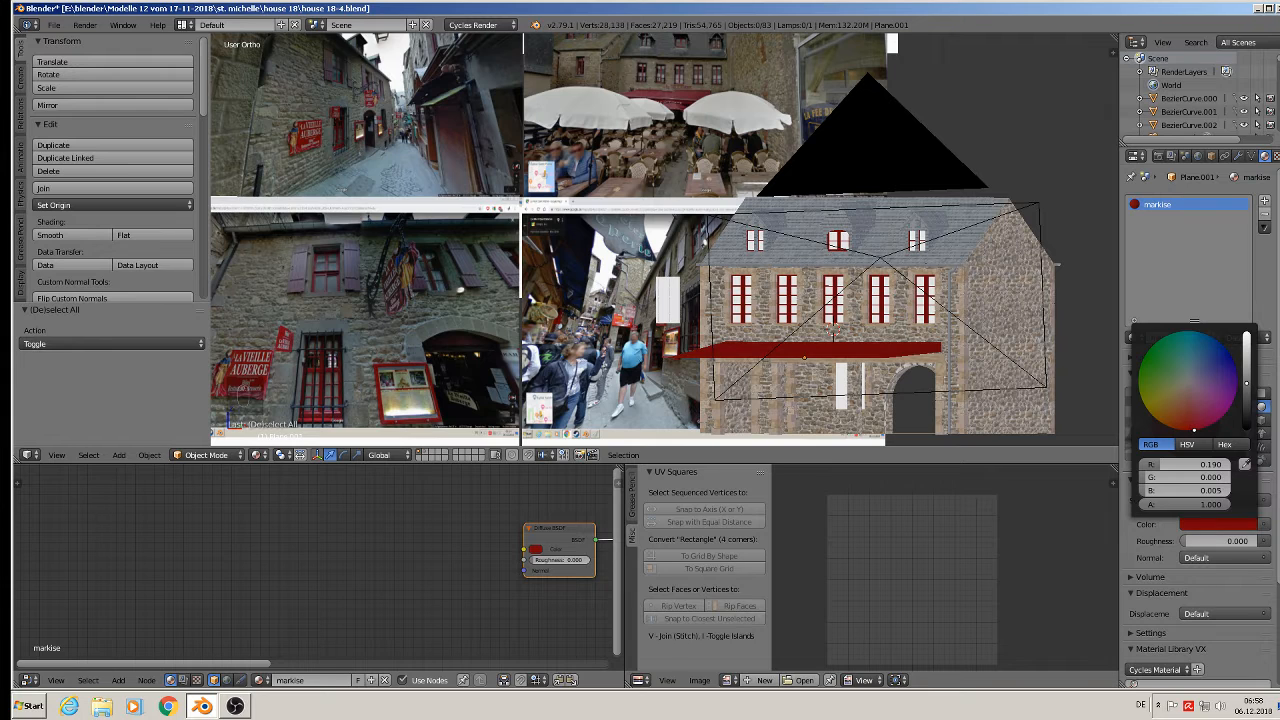
mouse_move(1188, 429)
left_mouse_down()
mouse_move(1184, 413)
mouse_move(1188, 430)
mouse_move(1169, 427)
left_mouse_up()
mouse_move(911, 349)
middle_mouse_down()
mouse_move(940, 372)
mouse_move(918, 358)
middle_mouse_up()
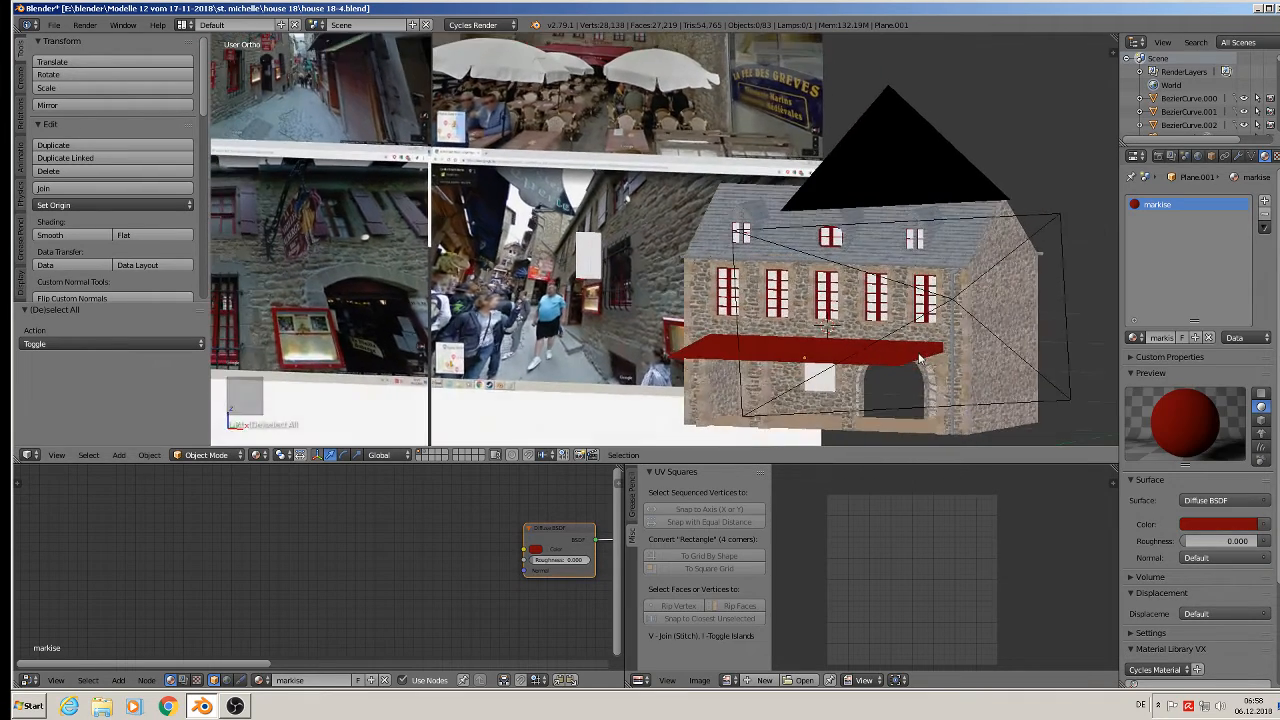
- Select all of the awning's faces in Edit Mode, unwrap them with Project From View, and return to Object Mode
scroll(914, 354, "down", 2)
scroll(668, 160, "up", 2)
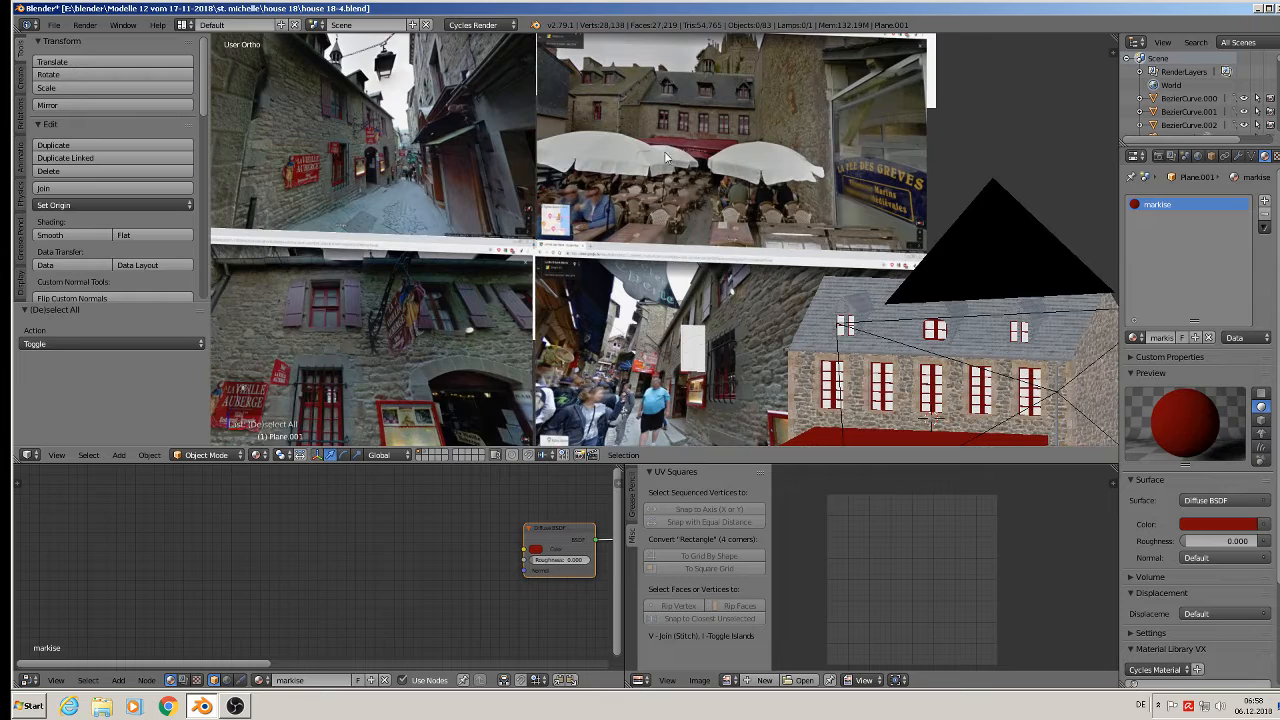
middle_click_drag(916, 440, 932, 352, "shift")
scroll(925, 368, "down", 1)
scroll(848, 285, "up", 2)
key("Tab")
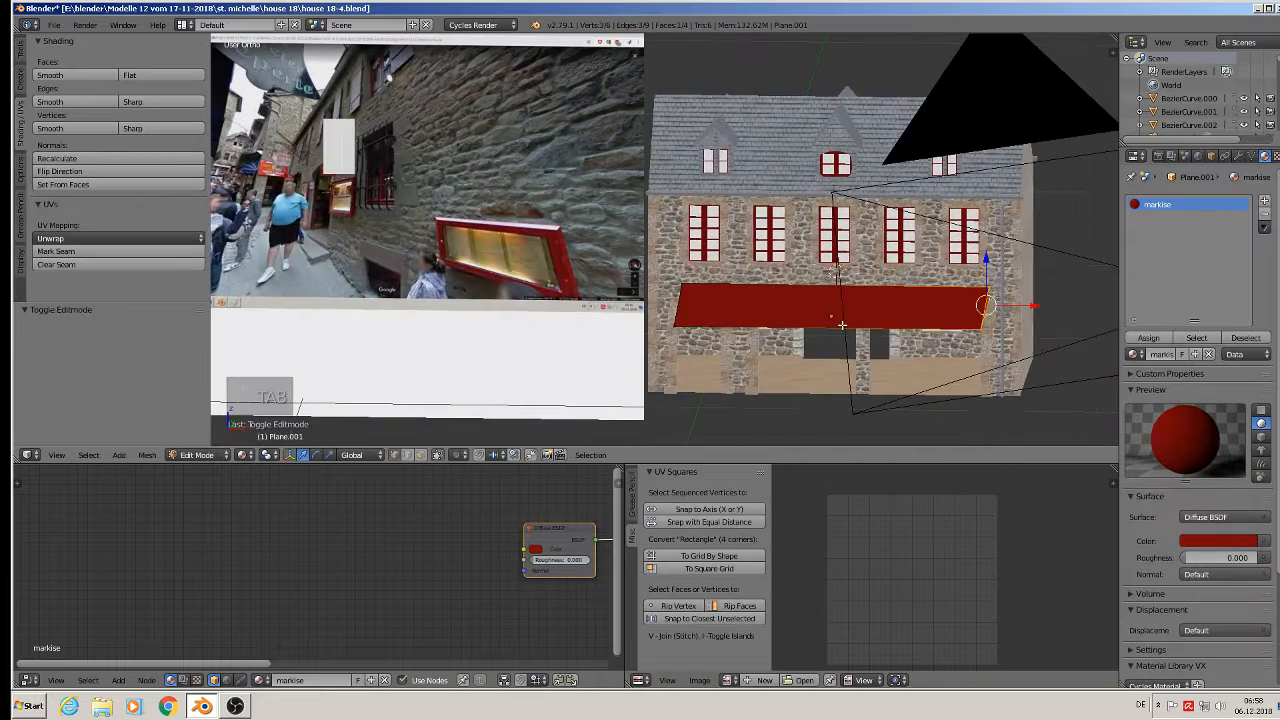
key("a")
key("a")
key("u")
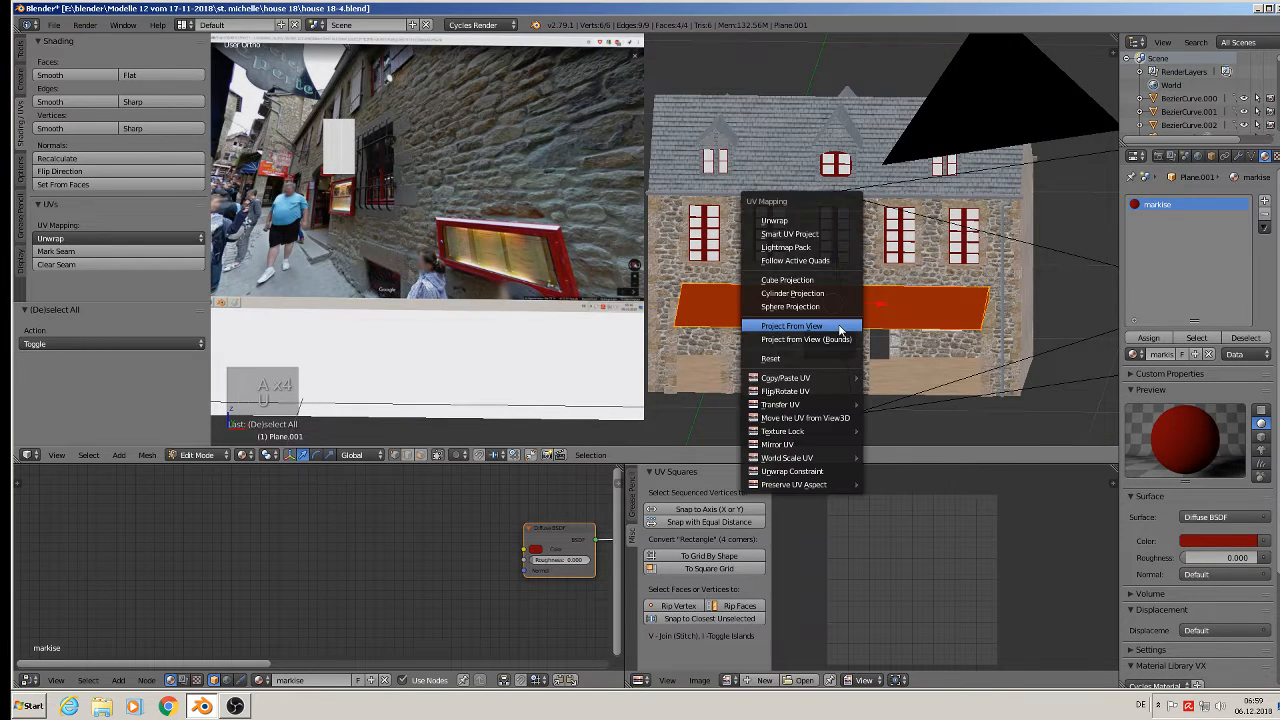
left_click(840, 330)
key("a")
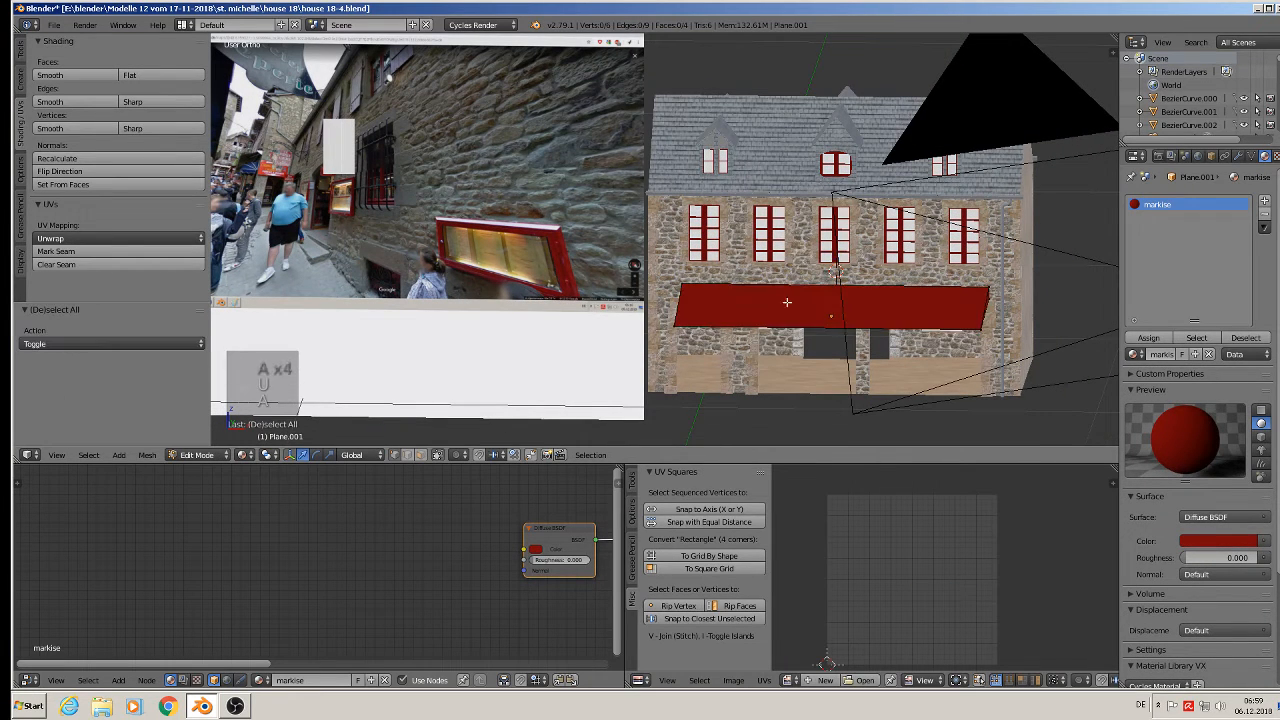
key("Tab")
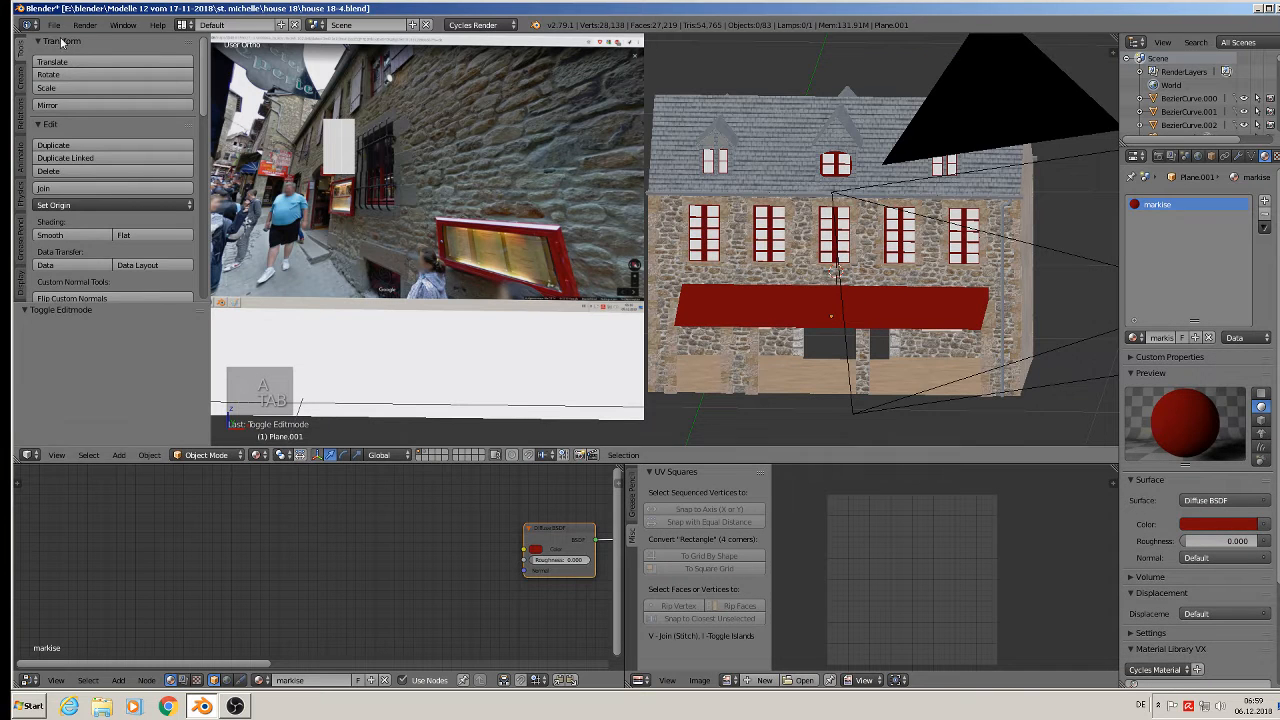
- Save the house model to its current file
left_click(53, 24)
left_click(78, 126)
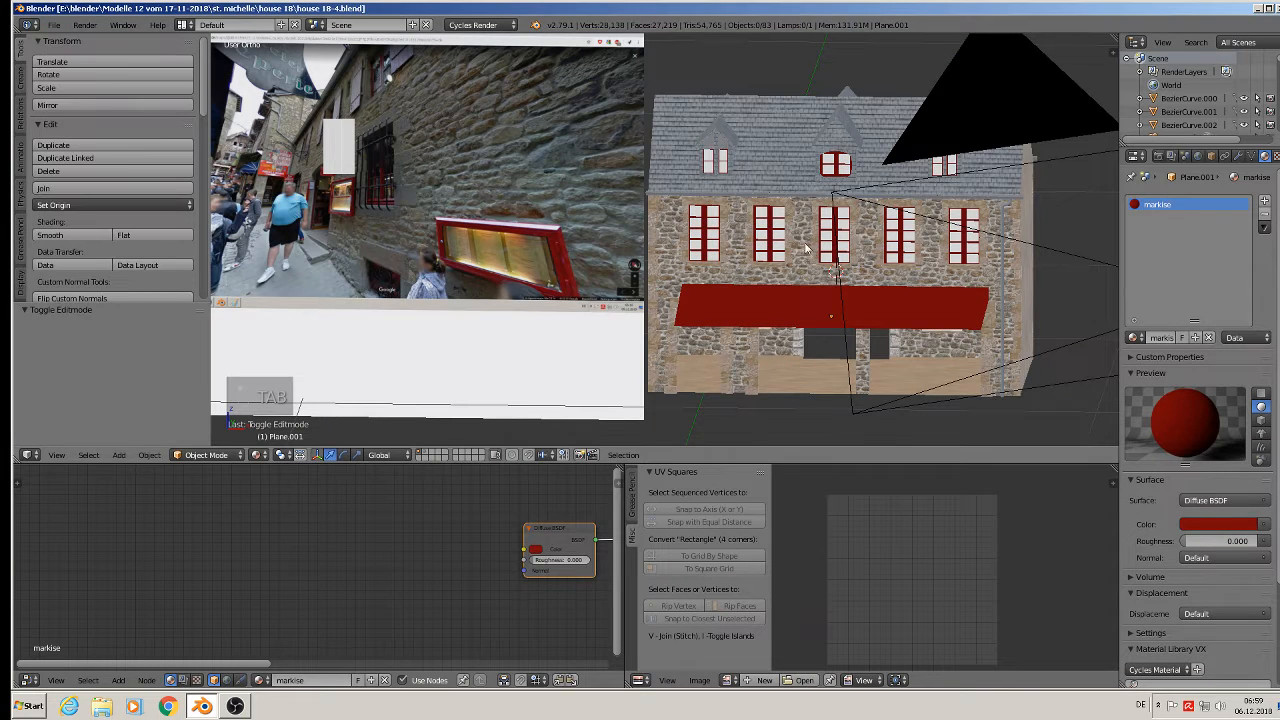
scroll(848, 295, "up", 1)
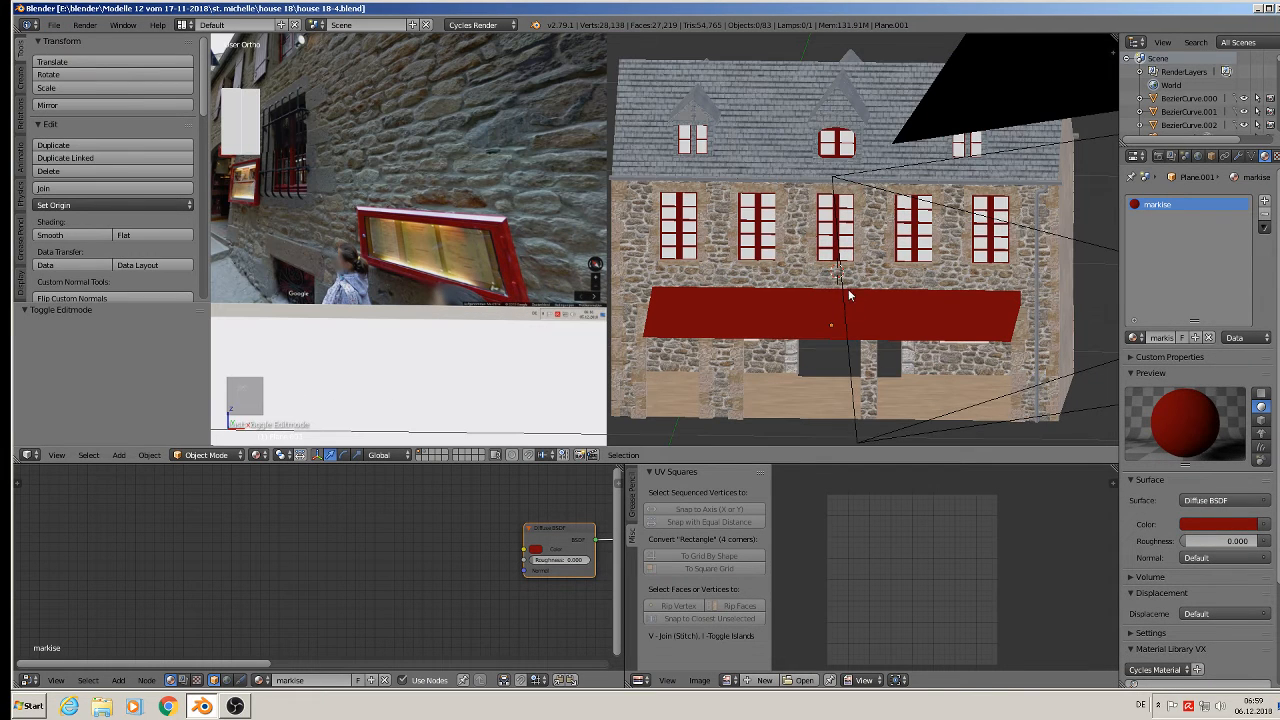
- Paste the copied texture node group into the markise material's node tree
left_click(1258, 9)
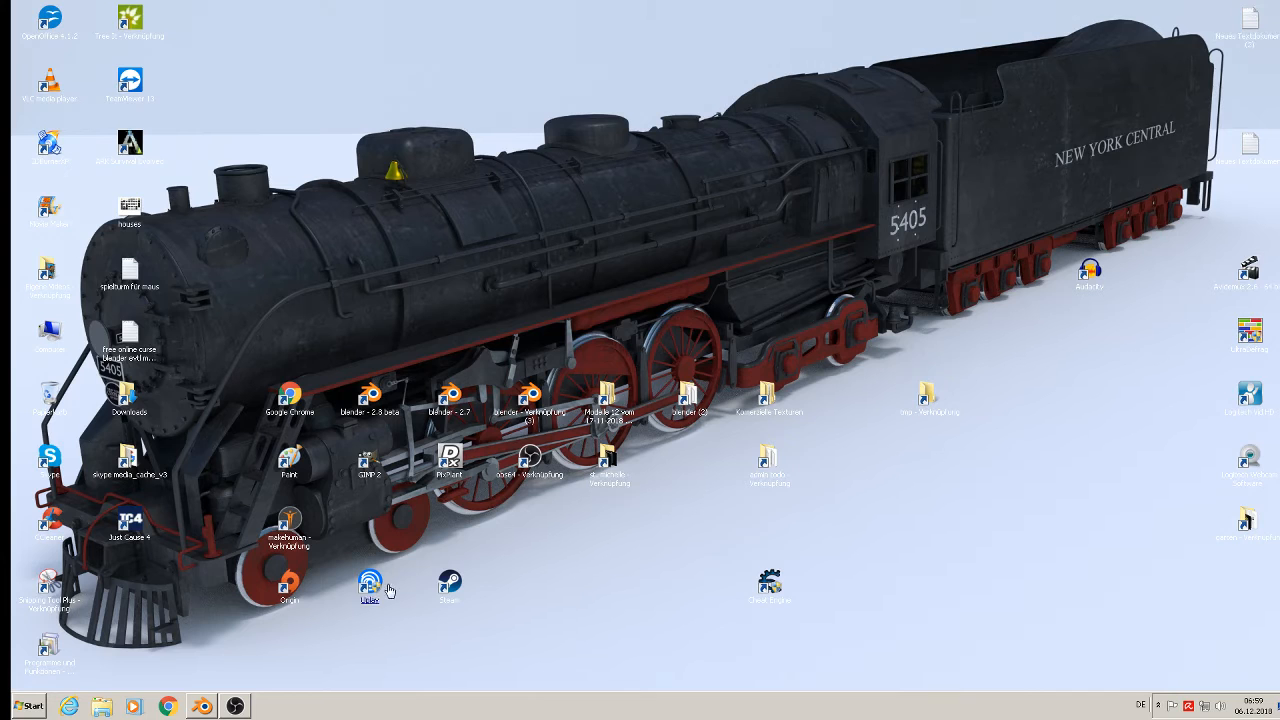
left_click(202, 706)
scroll(447, 474, "down", 3)
middle_click_drag(422, 508, 241, 529)
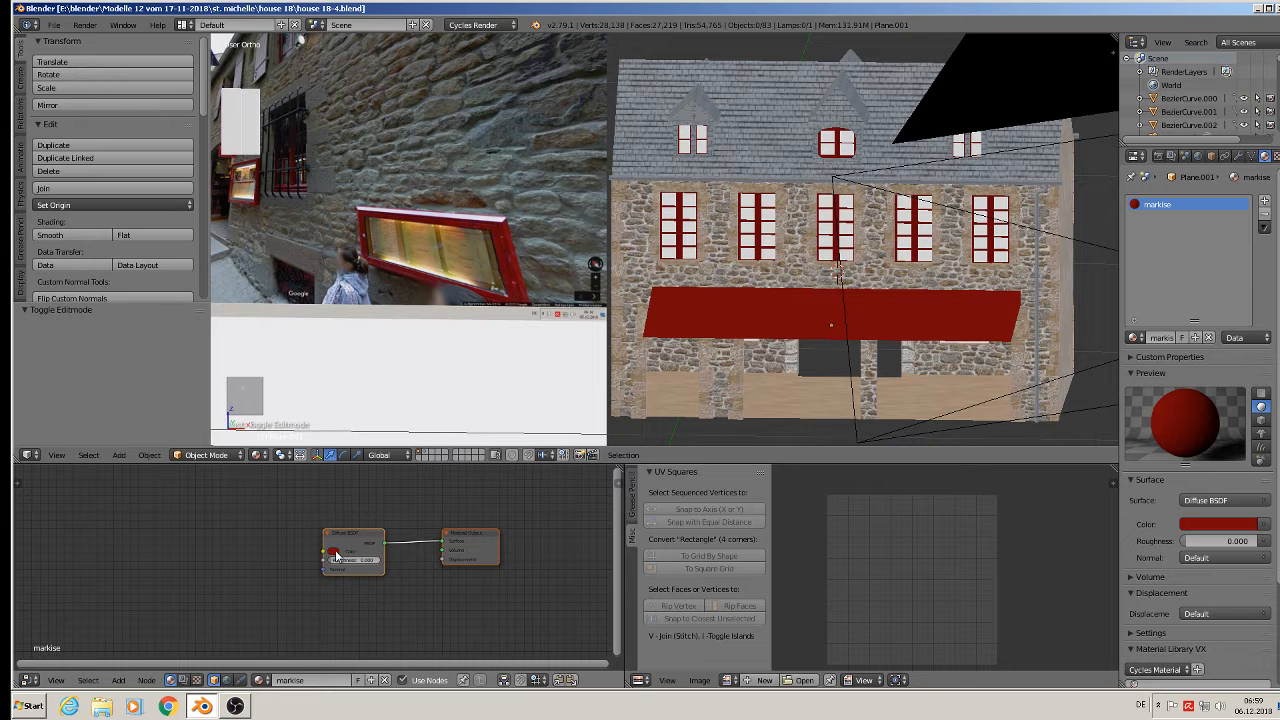
key("a")
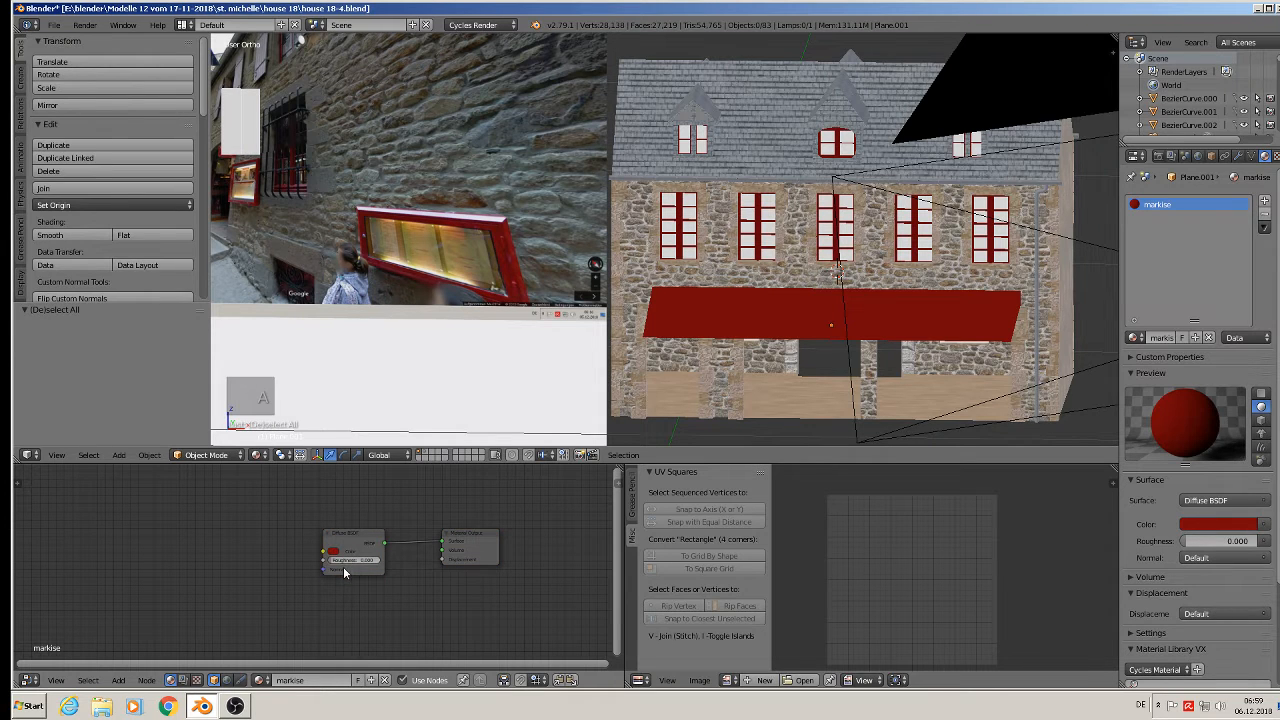
key("ctrl+v")
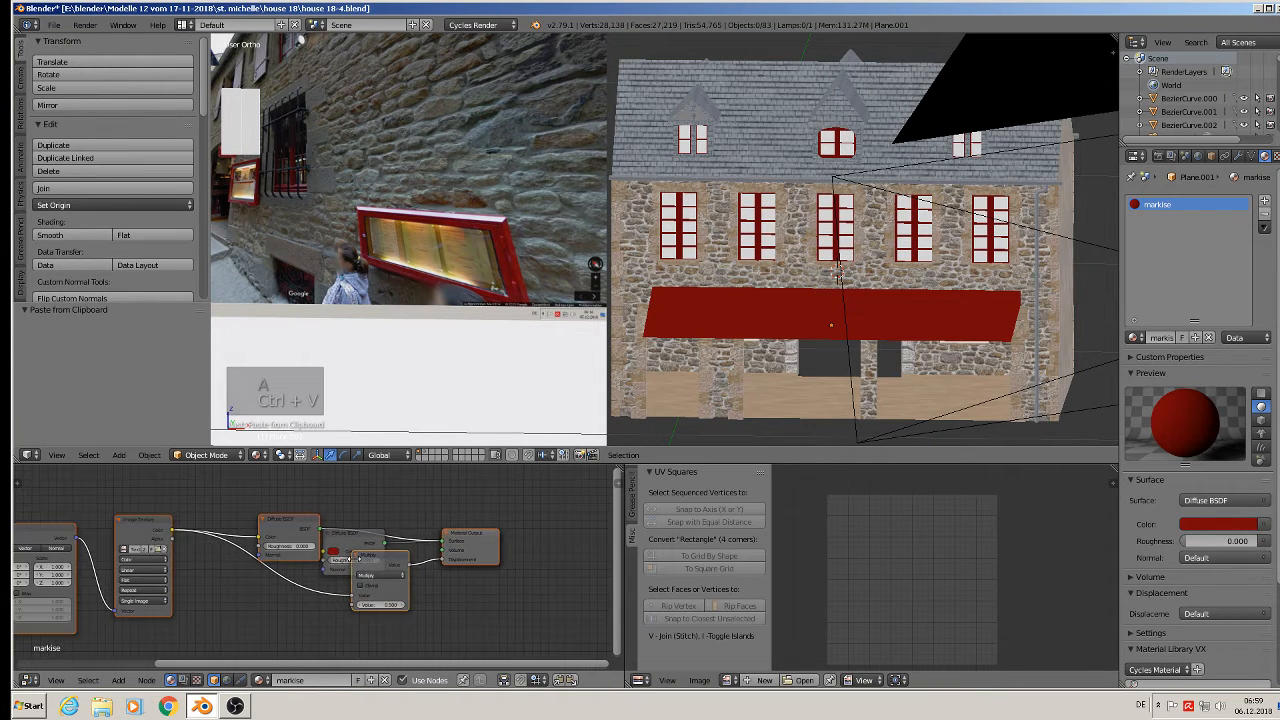
middle_click_drag(350, 553, 422, 519)
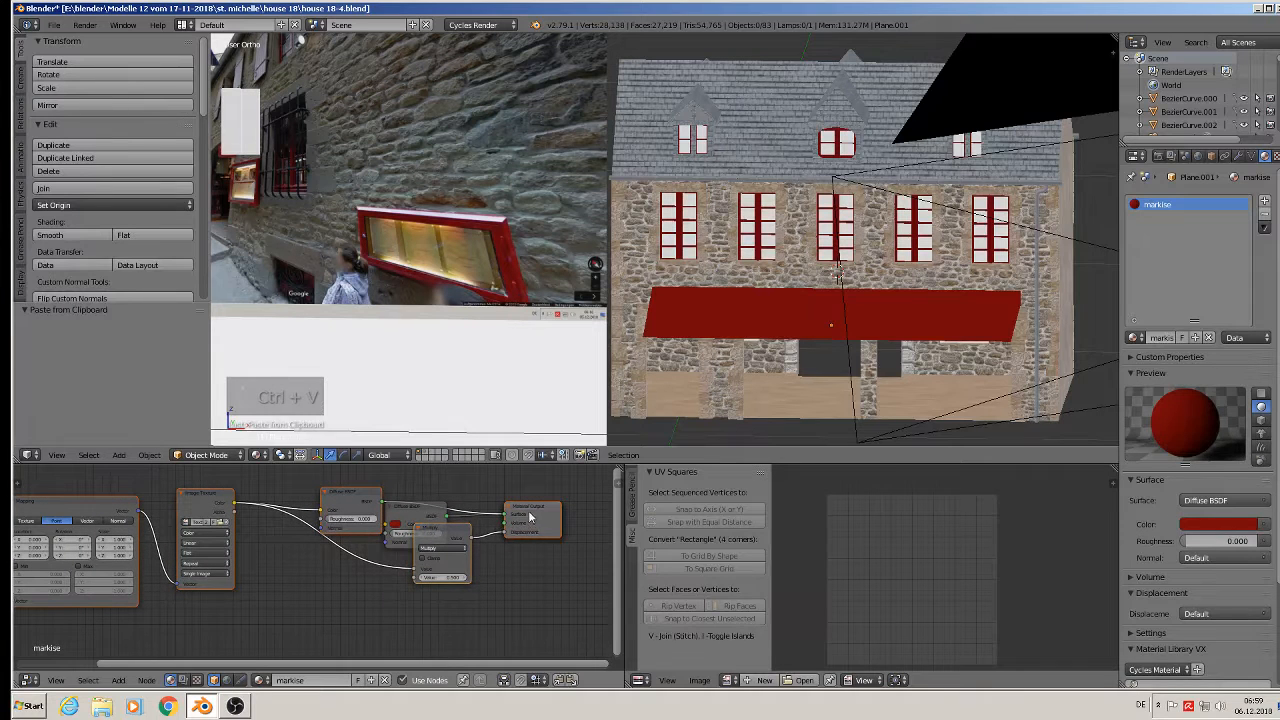
- Delete the original output node, the pasted Diffuse BSDF and the Multiply node, keeping the red Diffuse BSDF connected to the remaining output
mouse_move(529, 512)
left_mouse_down()
mouse_move(526, 560)
mouse_move(540, 495)
left_mouse_up()
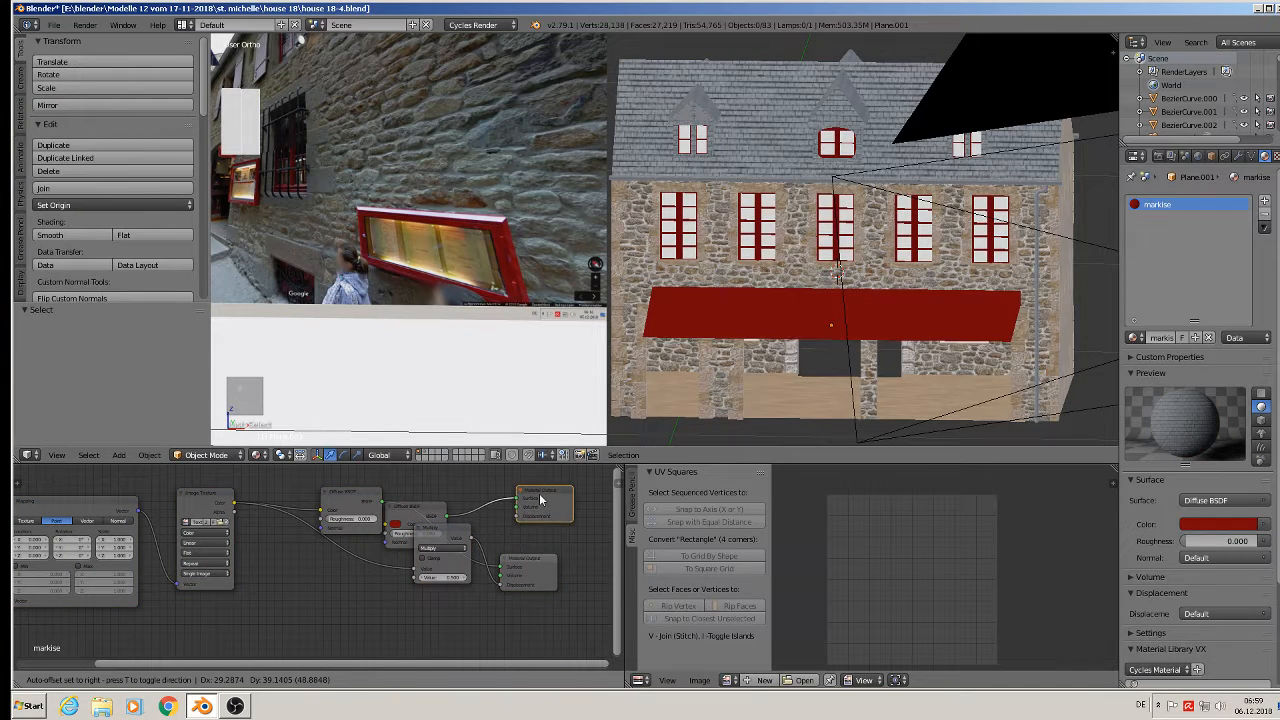
left_click_drag(436, 511, 462, 478)
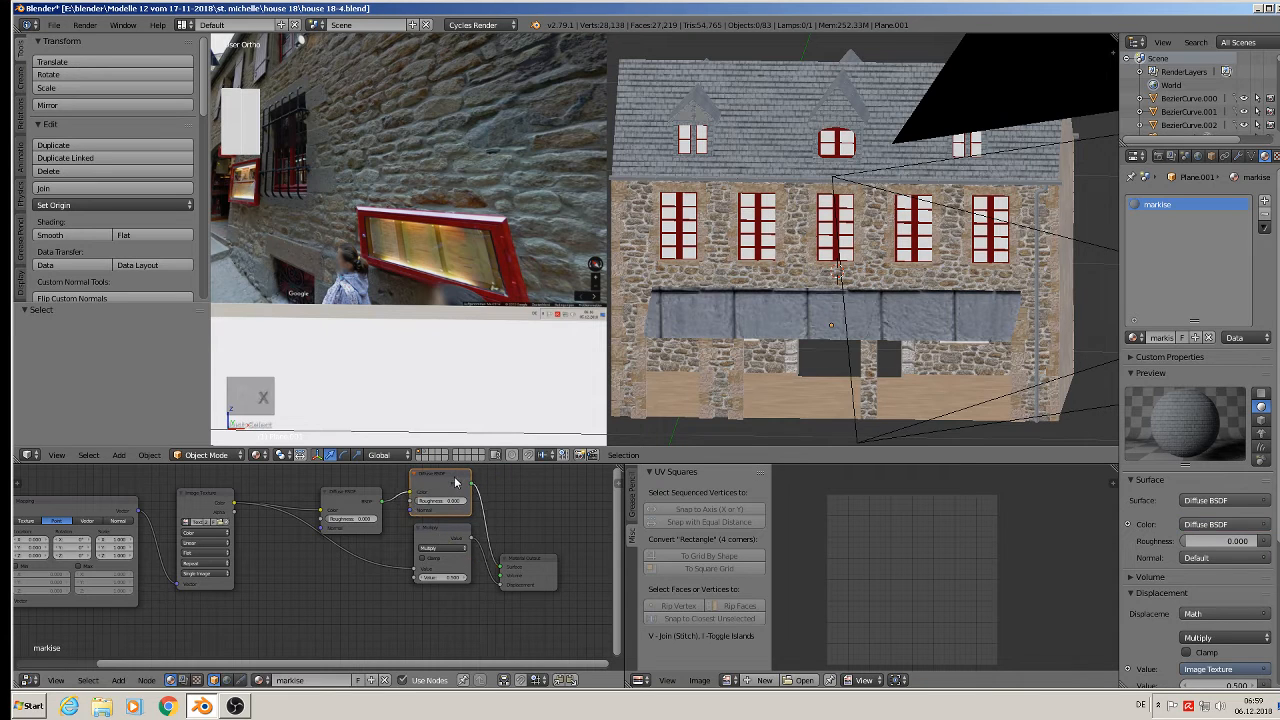
left_click(362, 505)
key("x")
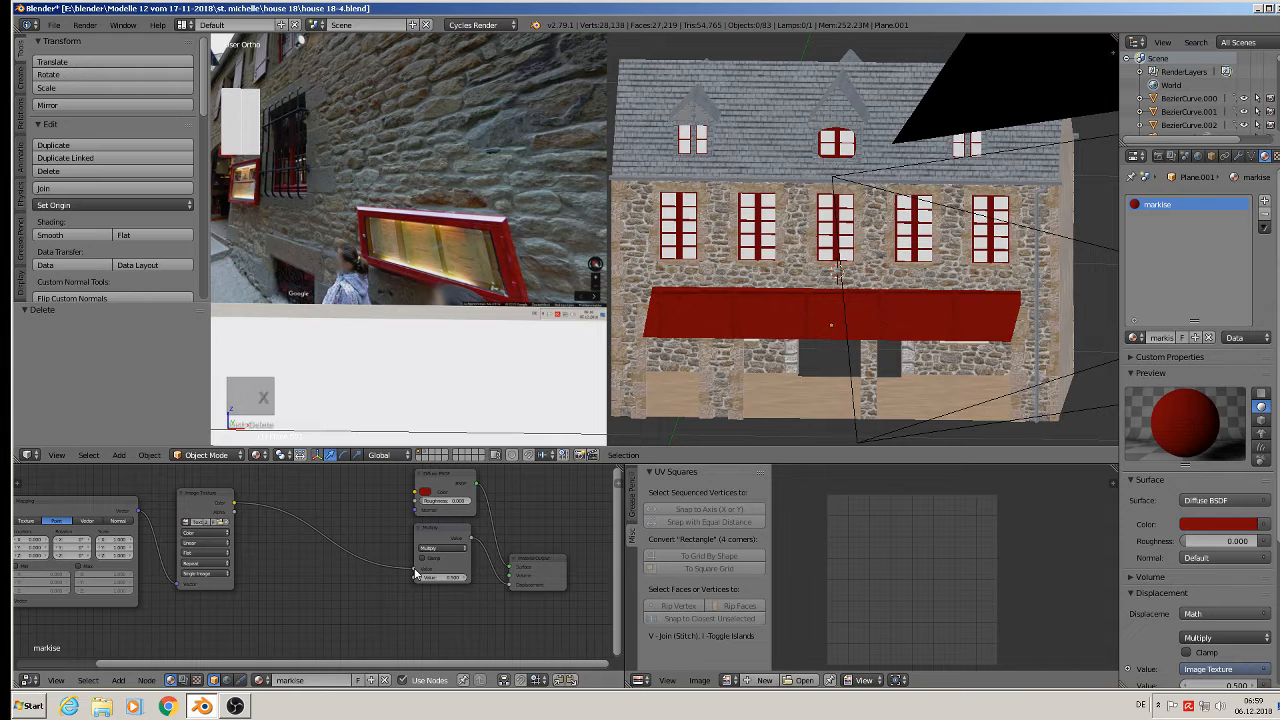
left_click_drag(441, 535, 394, 563)
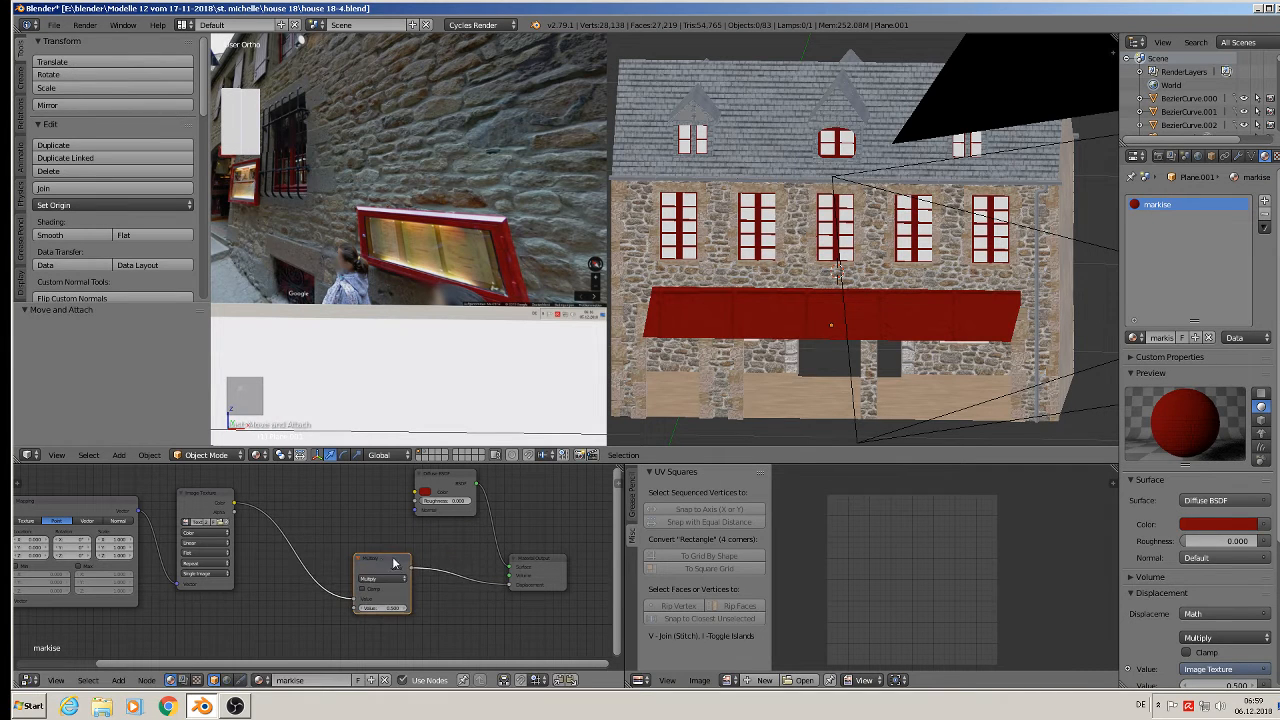
key("x")
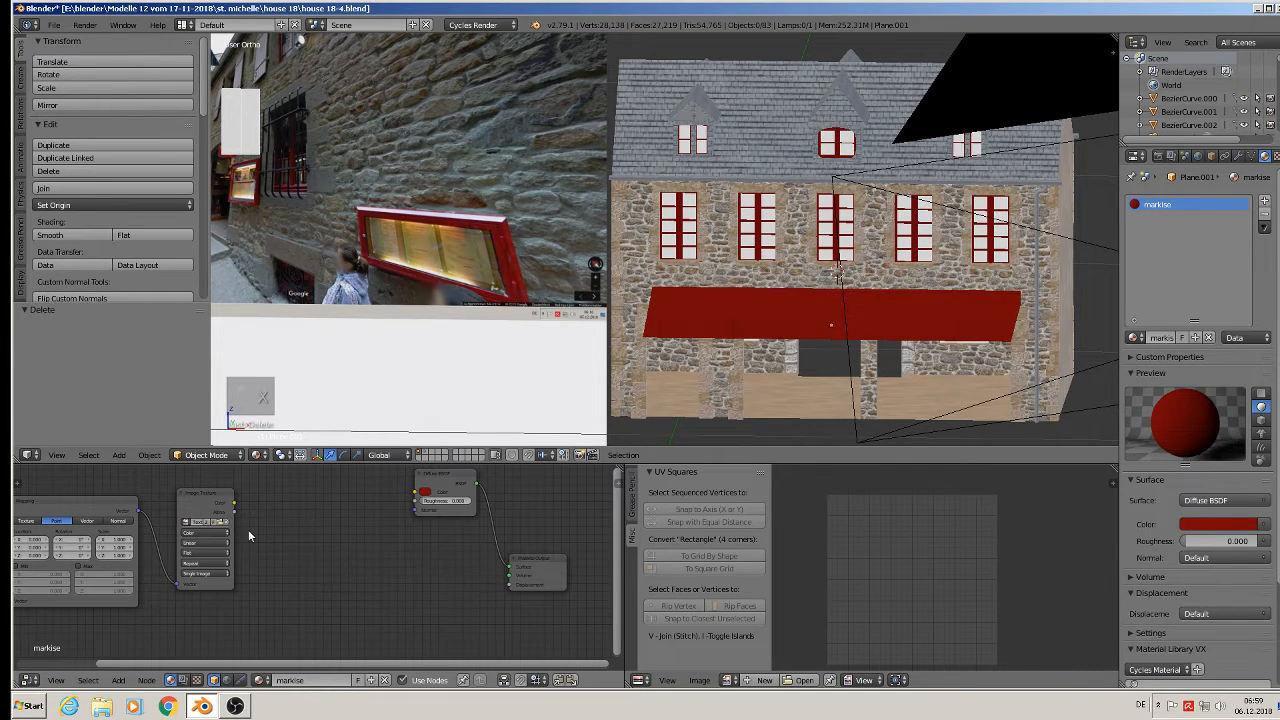
- Reposition the Material Output node and link the Image Texture's Color output to the Diffuse BSDF's Normal input
scroll(248, 529, "up", 2)
middle_click_drag(248, 529, 348, 571)
middle_click_drag(525, 567, 423, 583)
left_click_drag(554, 605, 555, 511)
middle_click_drag(339, 561, 438, 568)
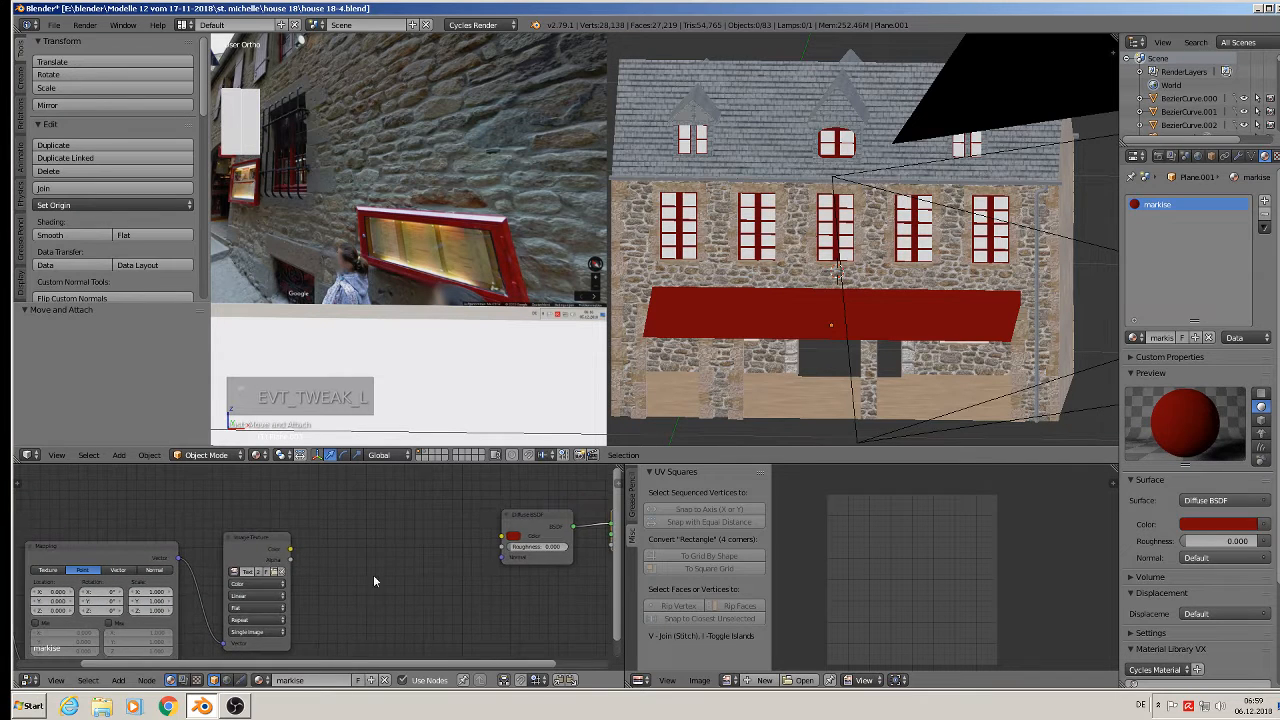
scroll(365, 574, "up", 1)
left_click_drag(285, 550, 520, 562)
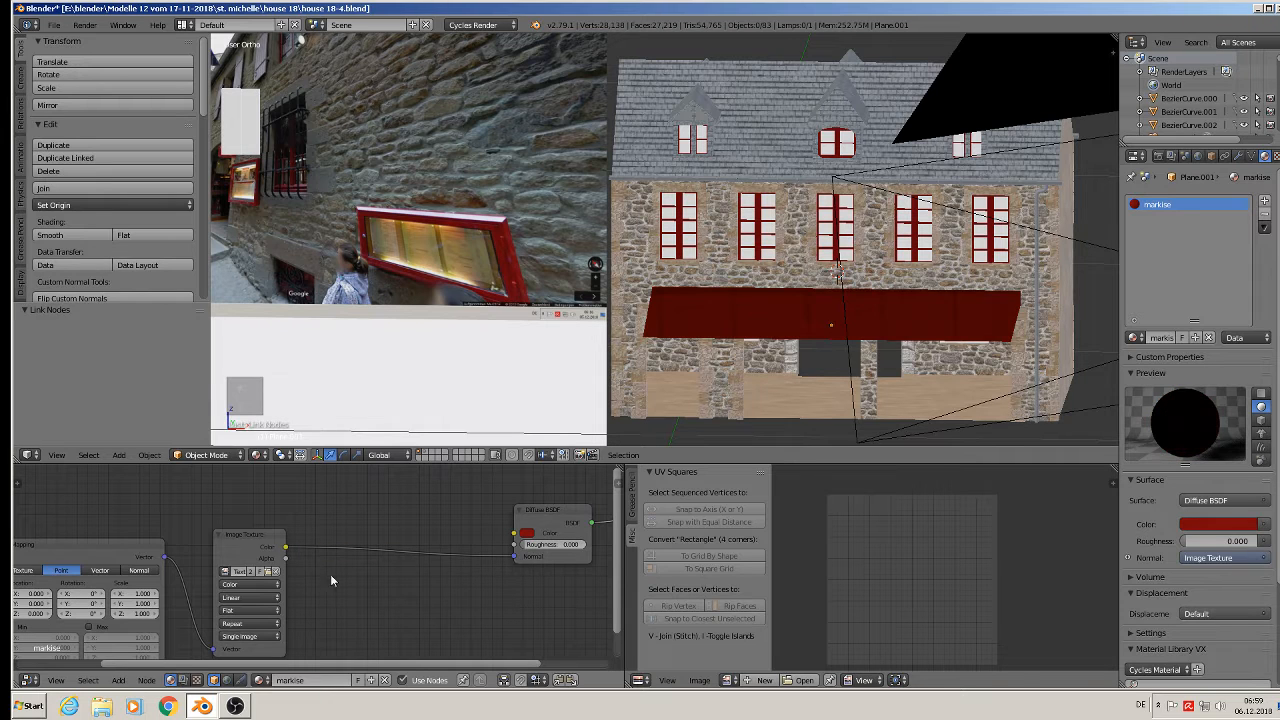
- Insert a Normal Map node between the Image Texture and the Diffuse BSDF, and assign it the UVMap
left_click(118, 680)
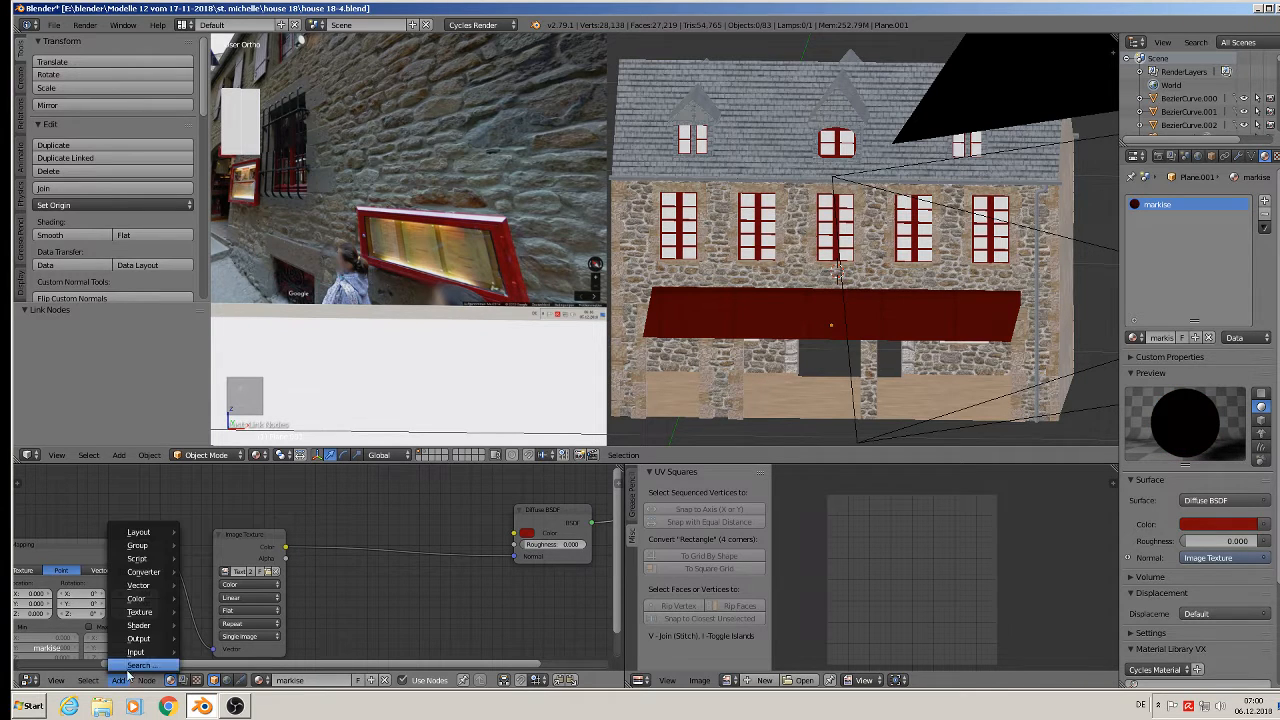
mouse_move(146, 588)
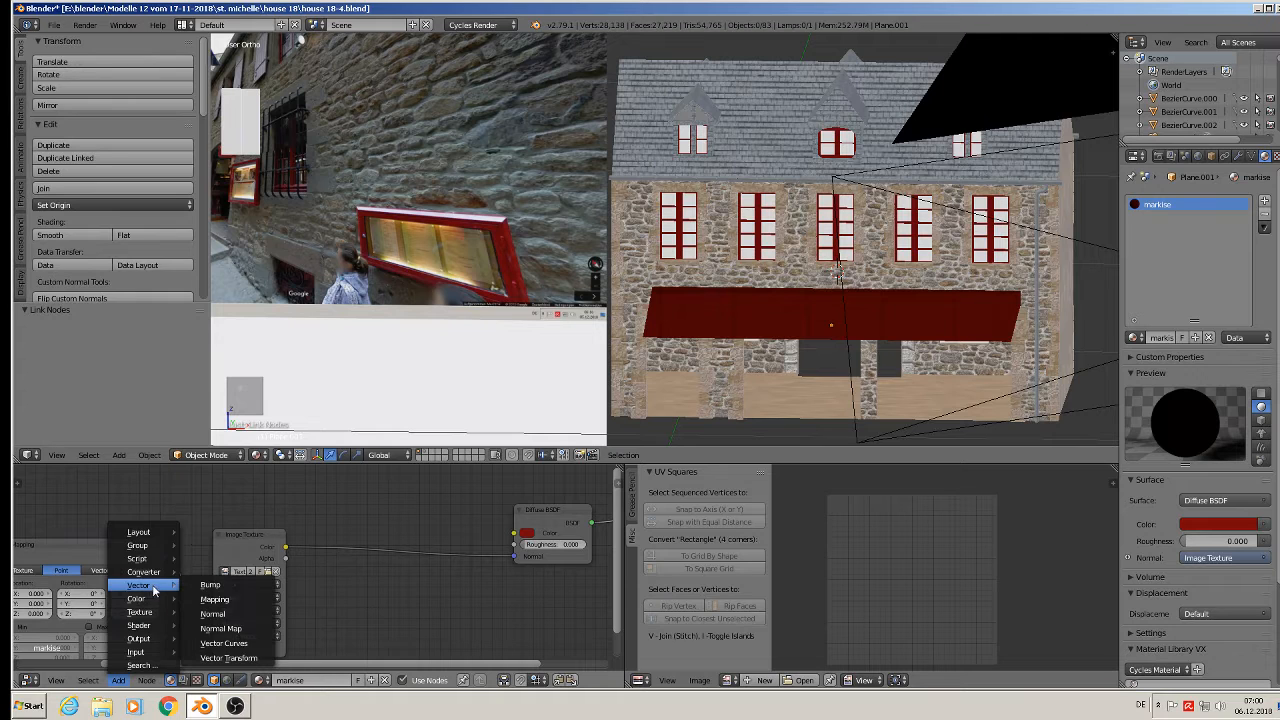
left_click(220, 628)
left_click(341, 543)
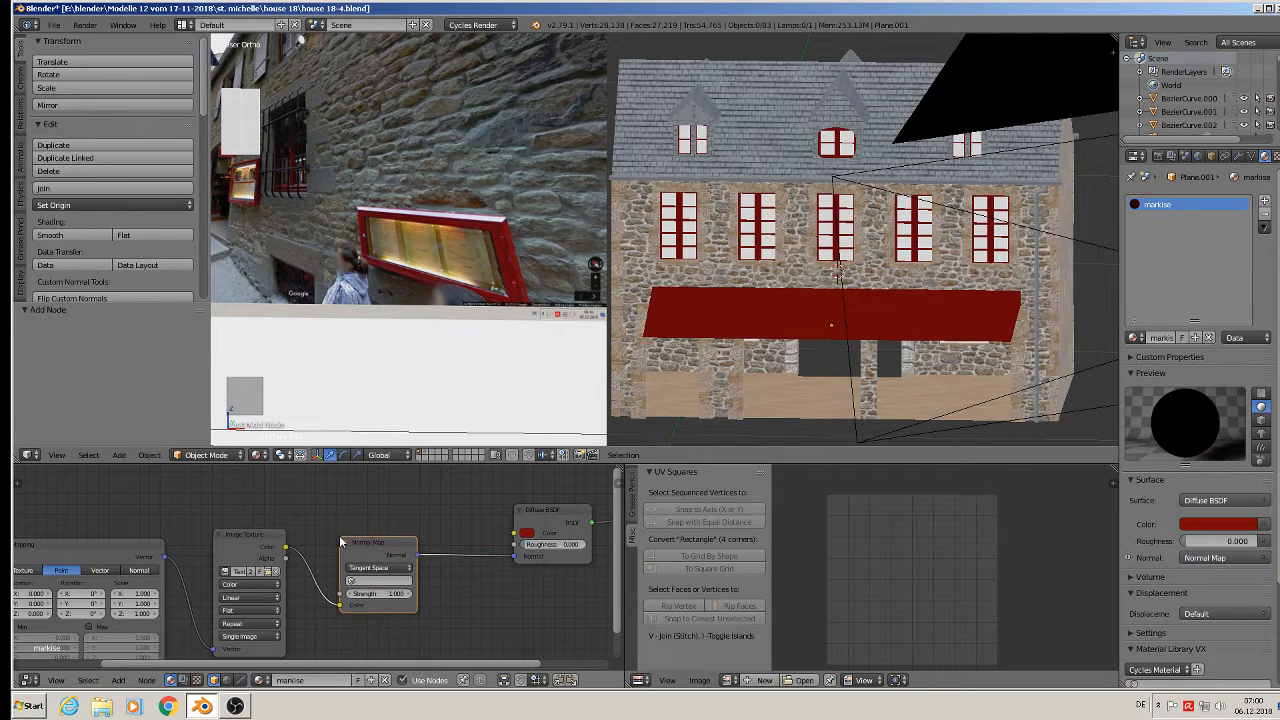
scroll(375, 630, "up", 3)
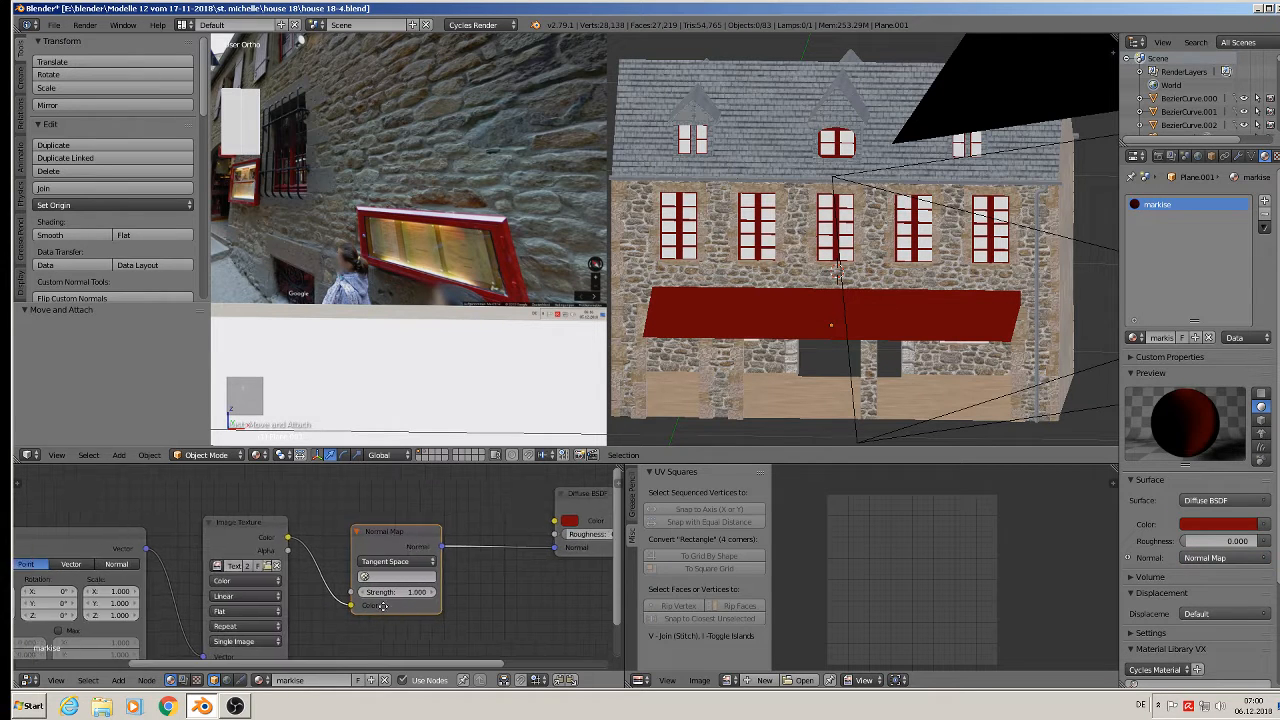
left_click(416, 567)
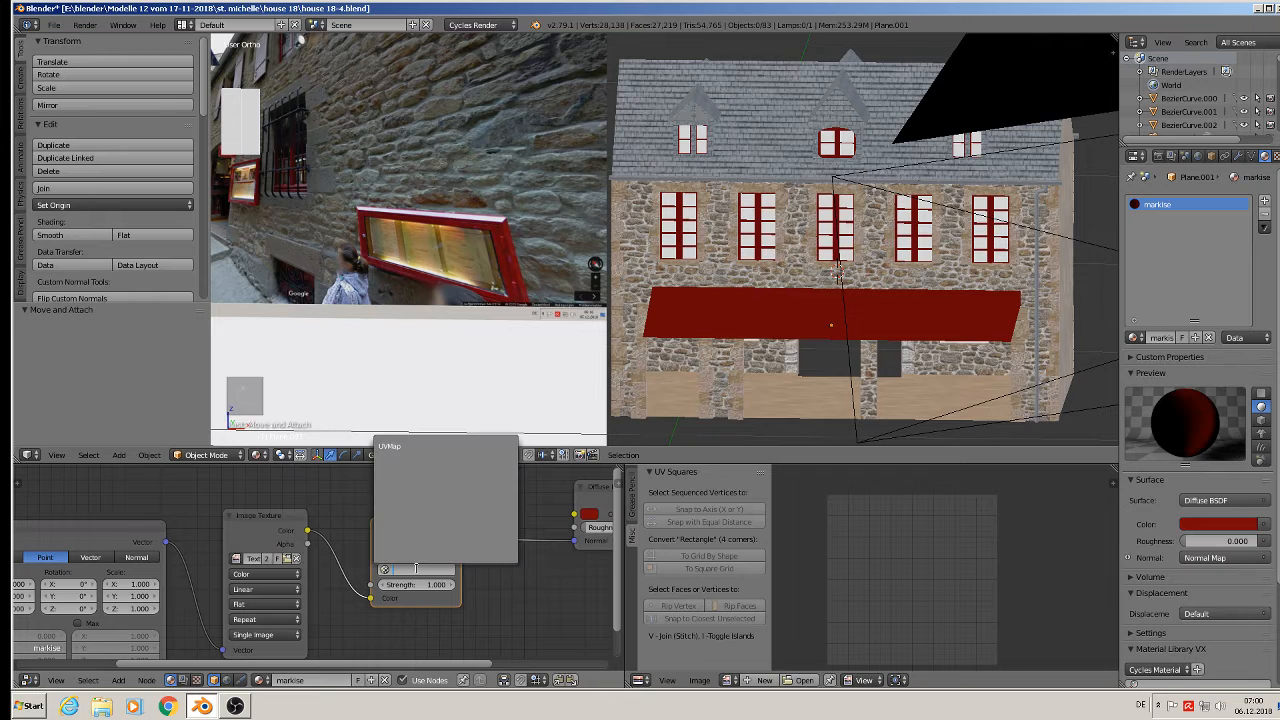
left_click(420, 447)
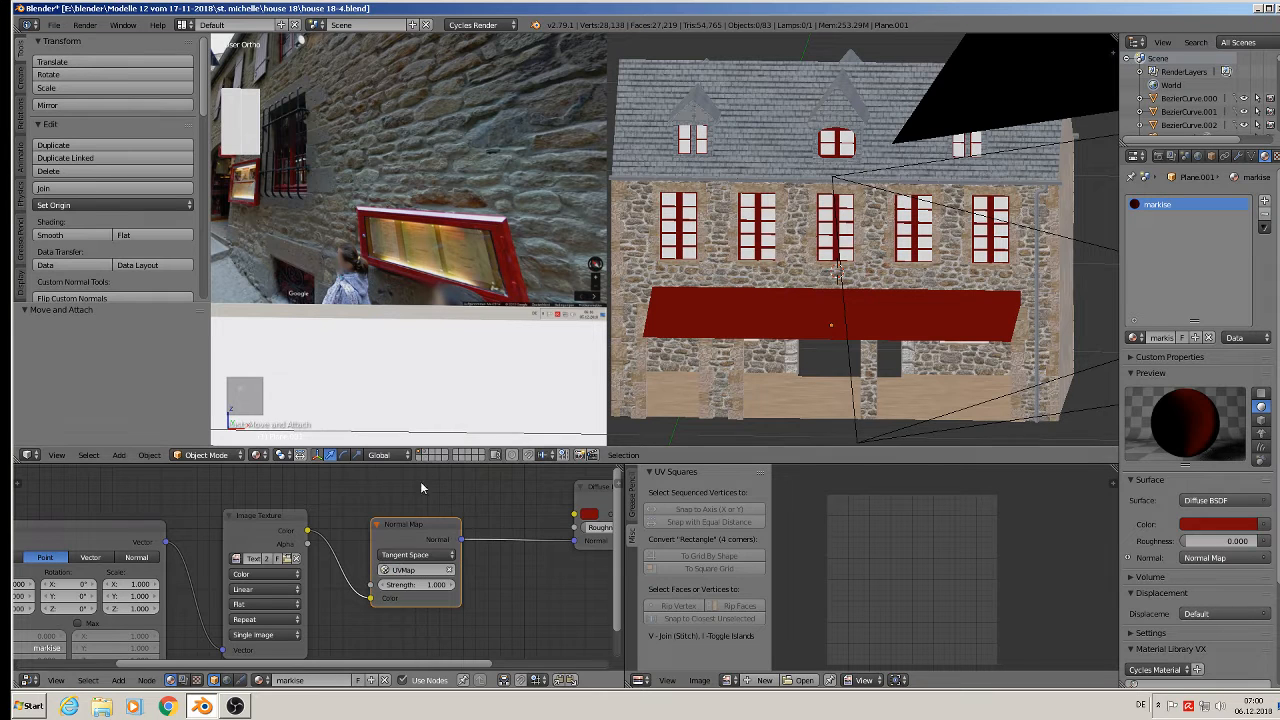
- Load 03_NM2.jpg from the textur folder into the markise material's Image Texture node
left_click(287, 558)
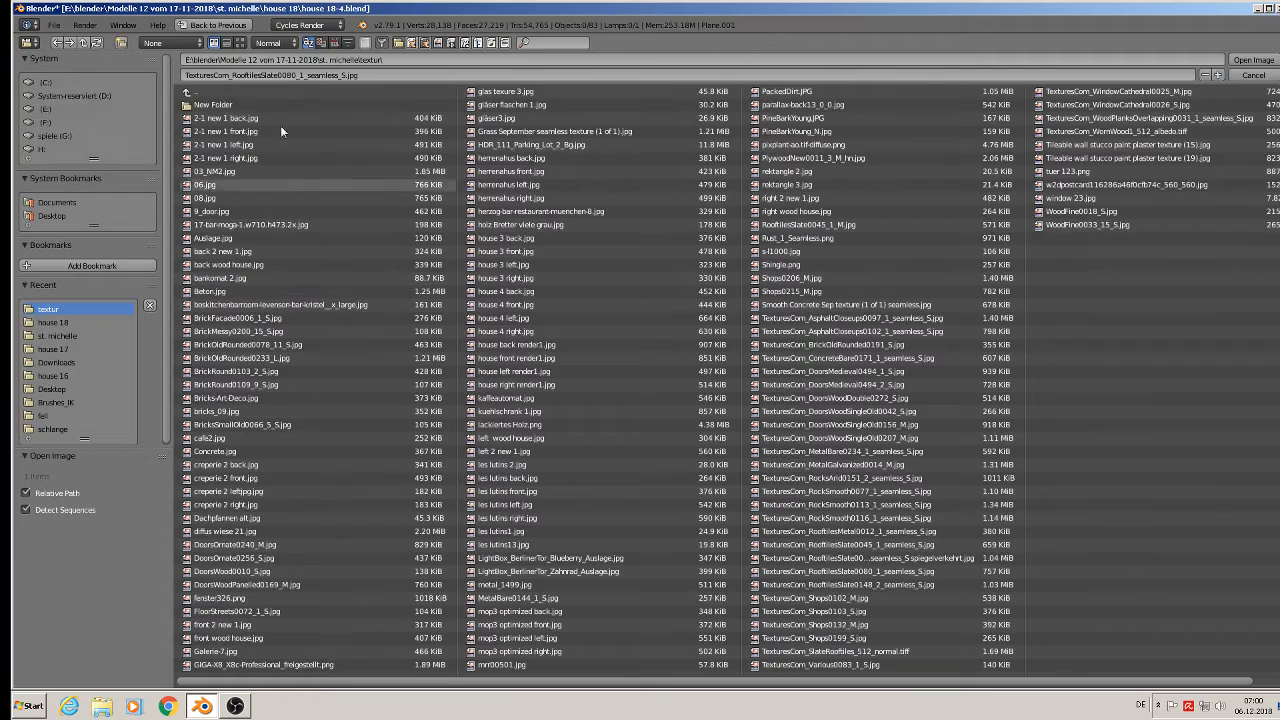
left_click(241, 42)
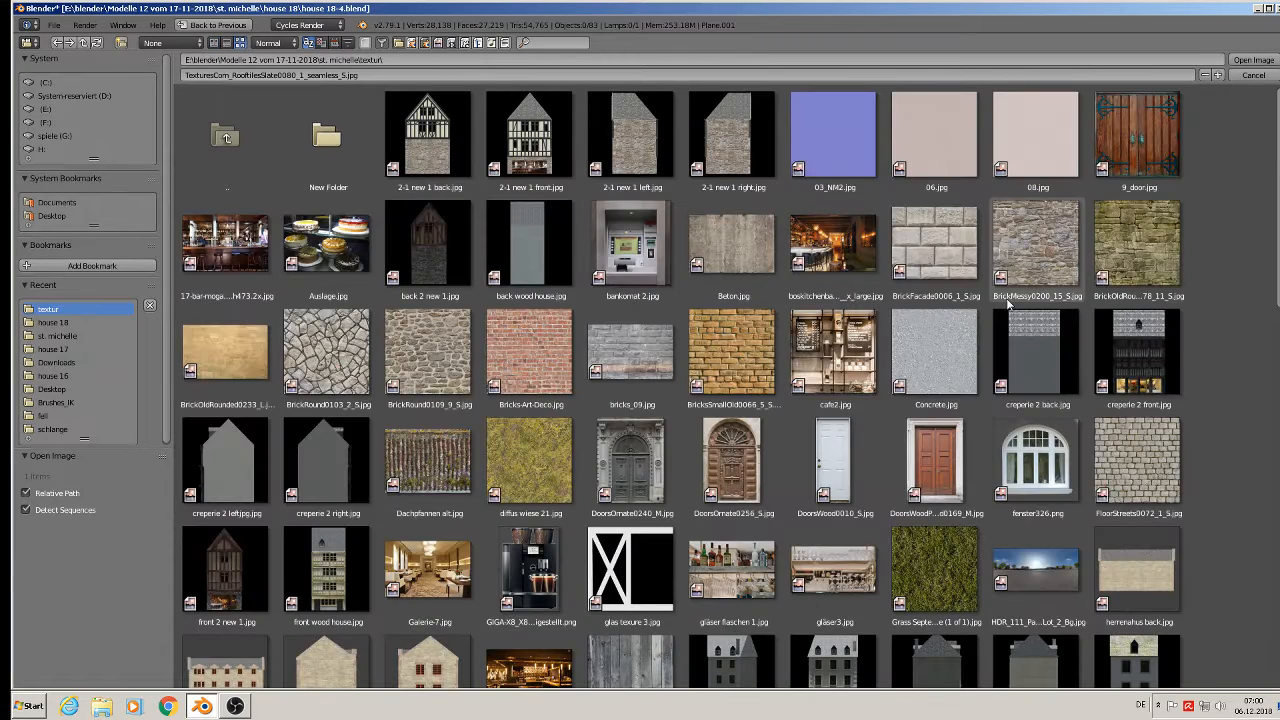
double_click(866, 167)
scroll(816, 334, "up", 5)
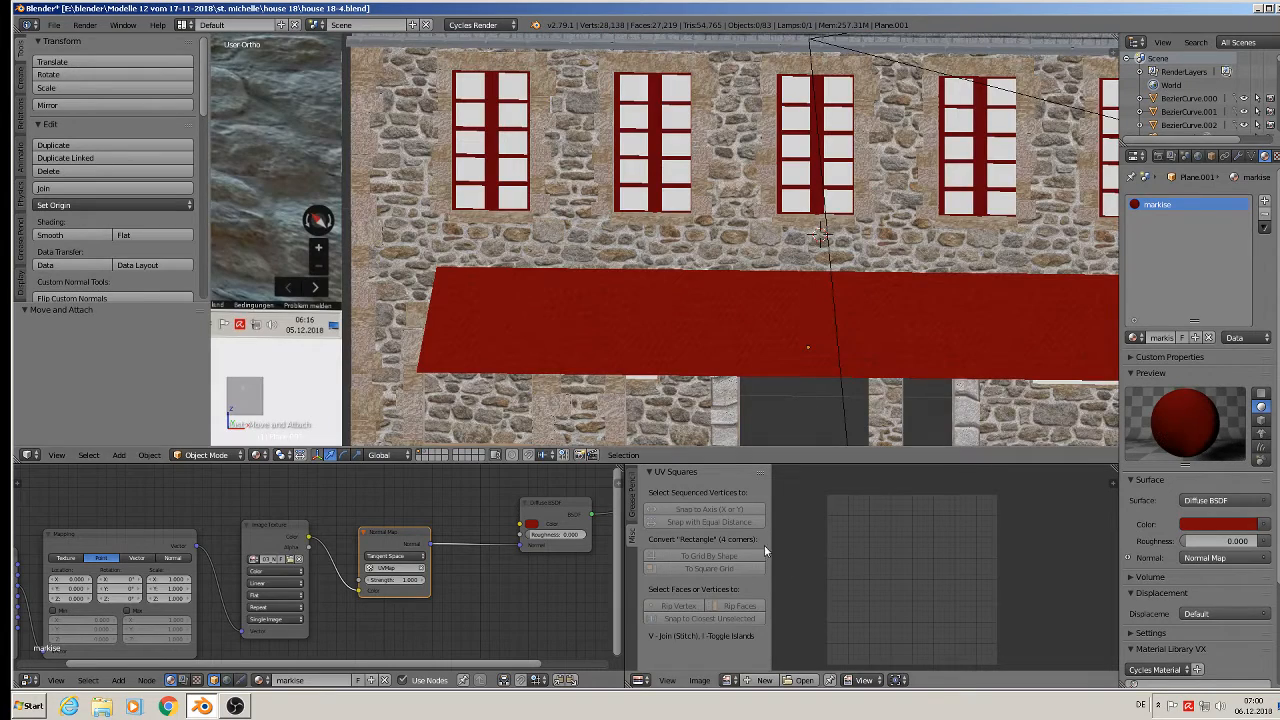
- Select all of the awning's faces in Edit Mode, scale their UVs up by about 8.98, and return to Object Mode
key("Tab")
key("a")
key("a")
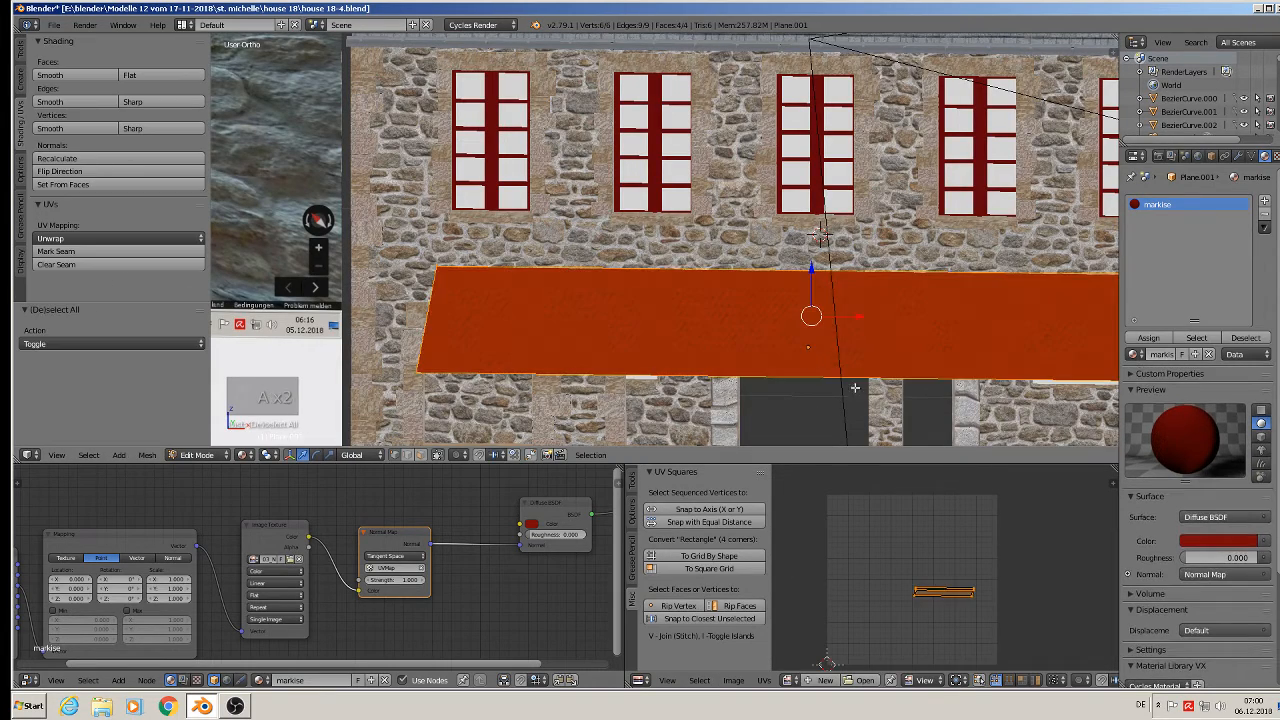
key("s")
left_click(795, 531)
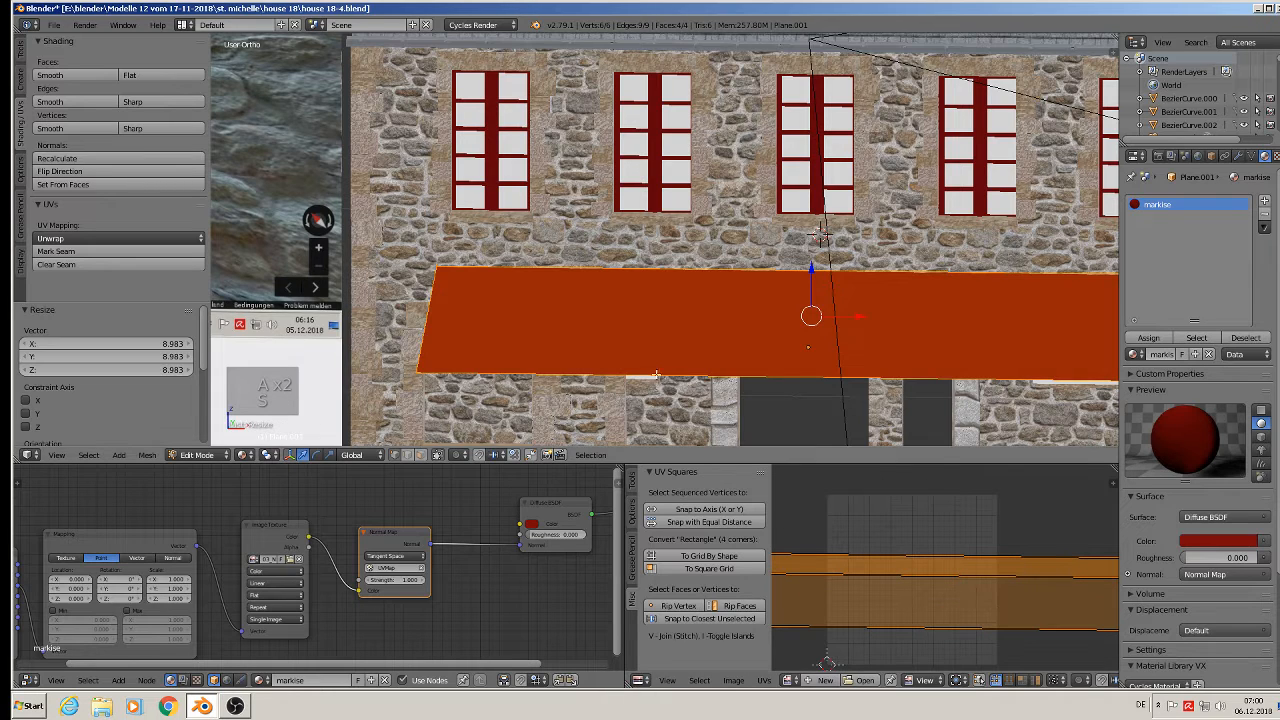
scroll(645, 371, "up", 5)
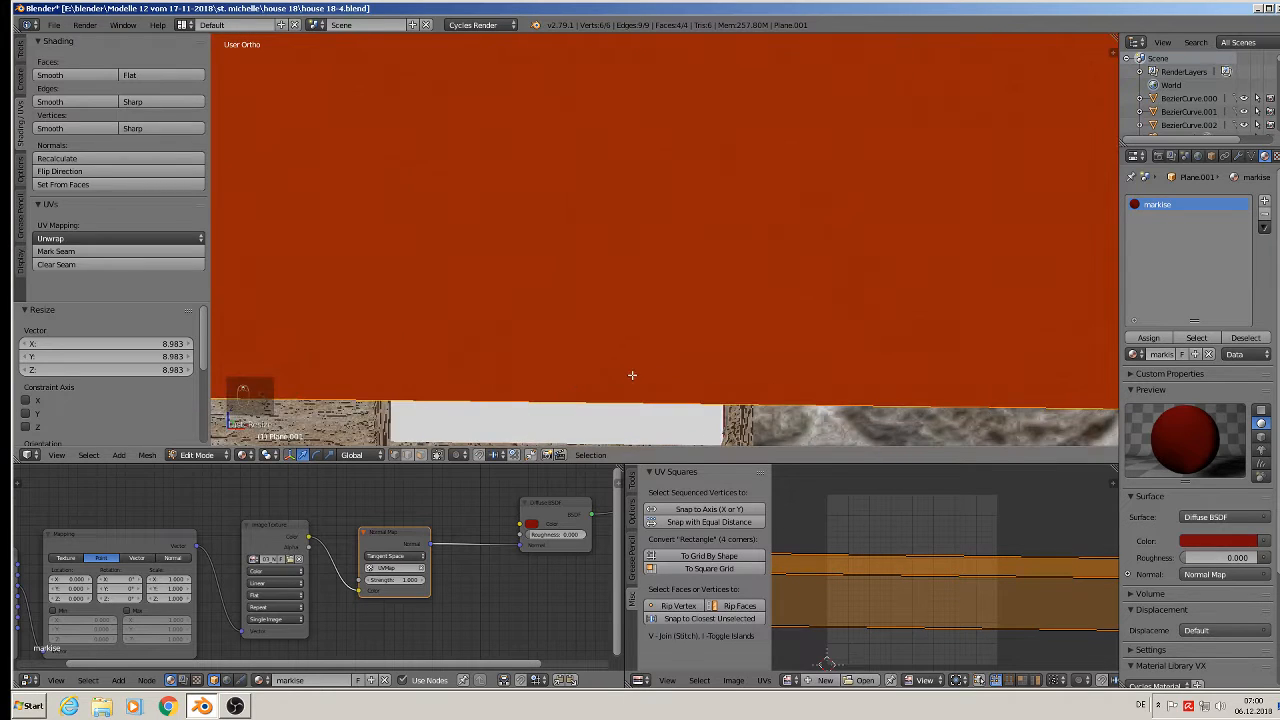
key("Tab")
- Check the awning from an angle and save the house model to its current file
scroll(730, 387, "down", 4)
middle_click_drag(725, 388, 509, 299)
scroll(672, 373, "down", 5)
scroll(509, 299, "down", 6)
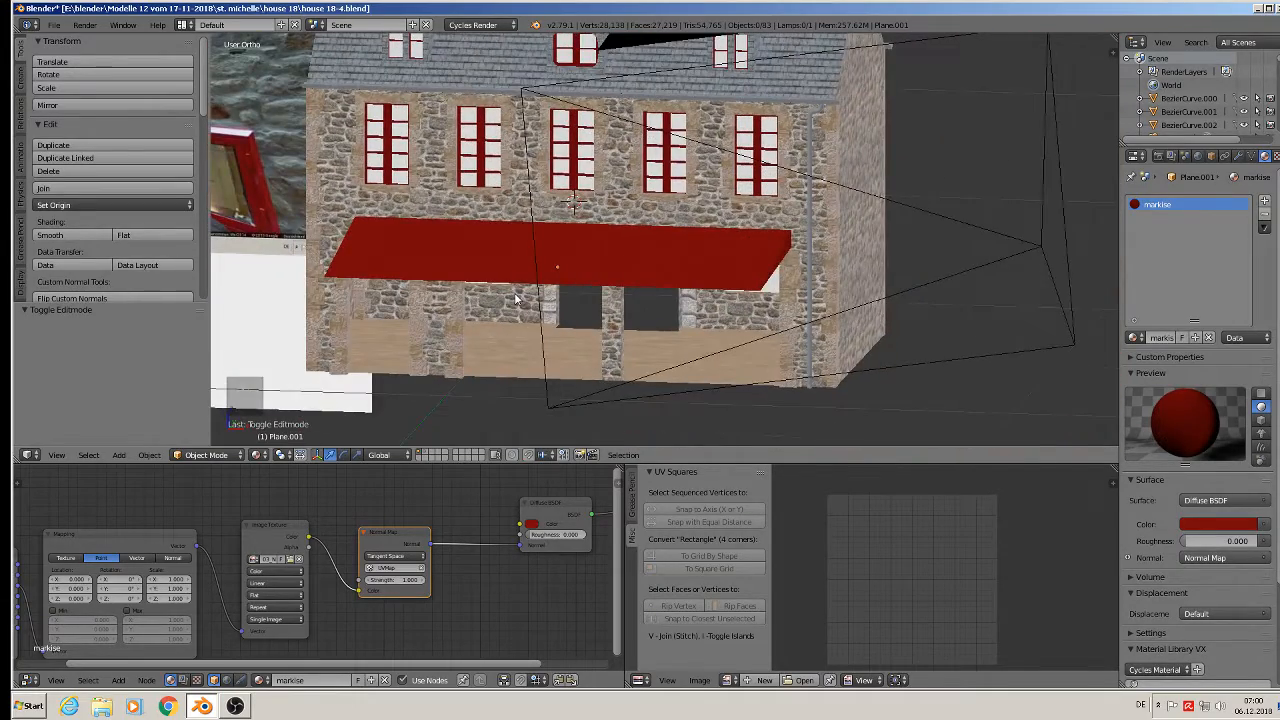
key("a")
key("a")
left_click(54, 25)
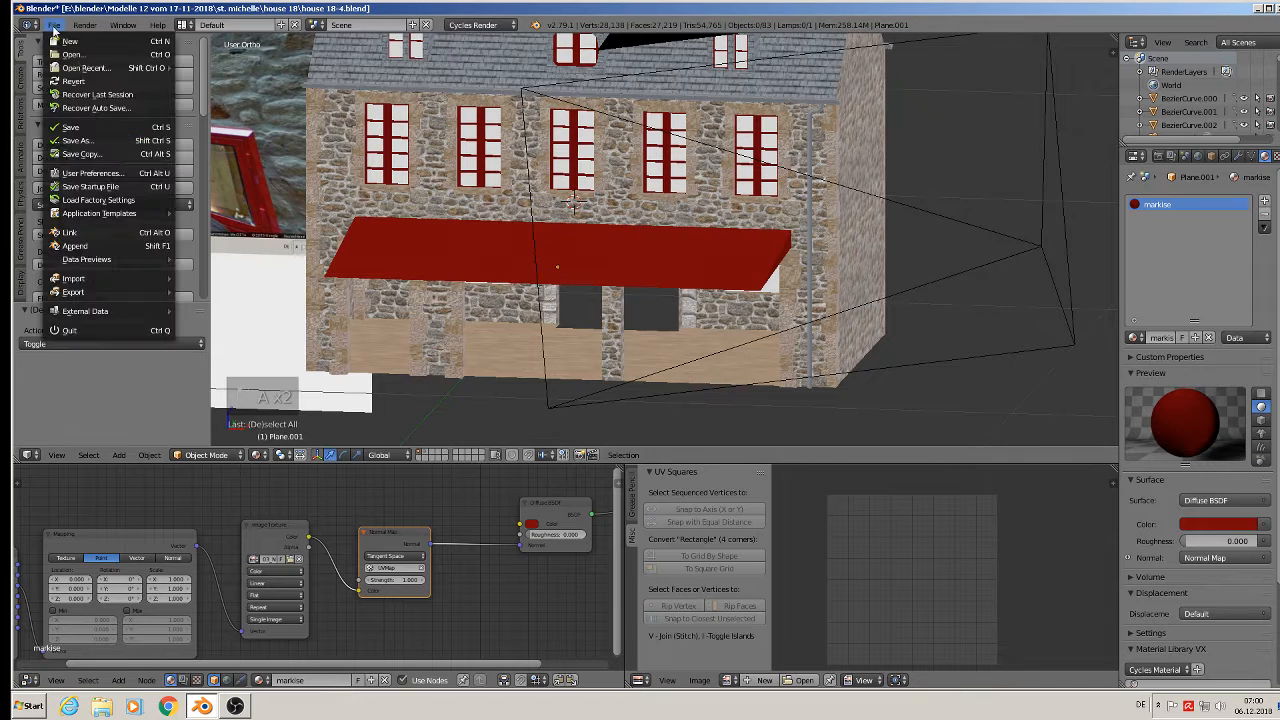
- In front view, add a cylinder on the roof ridge beside the turret in the reference photo, and open its vertex count for editing
scroll(288, 188, "down", 6)
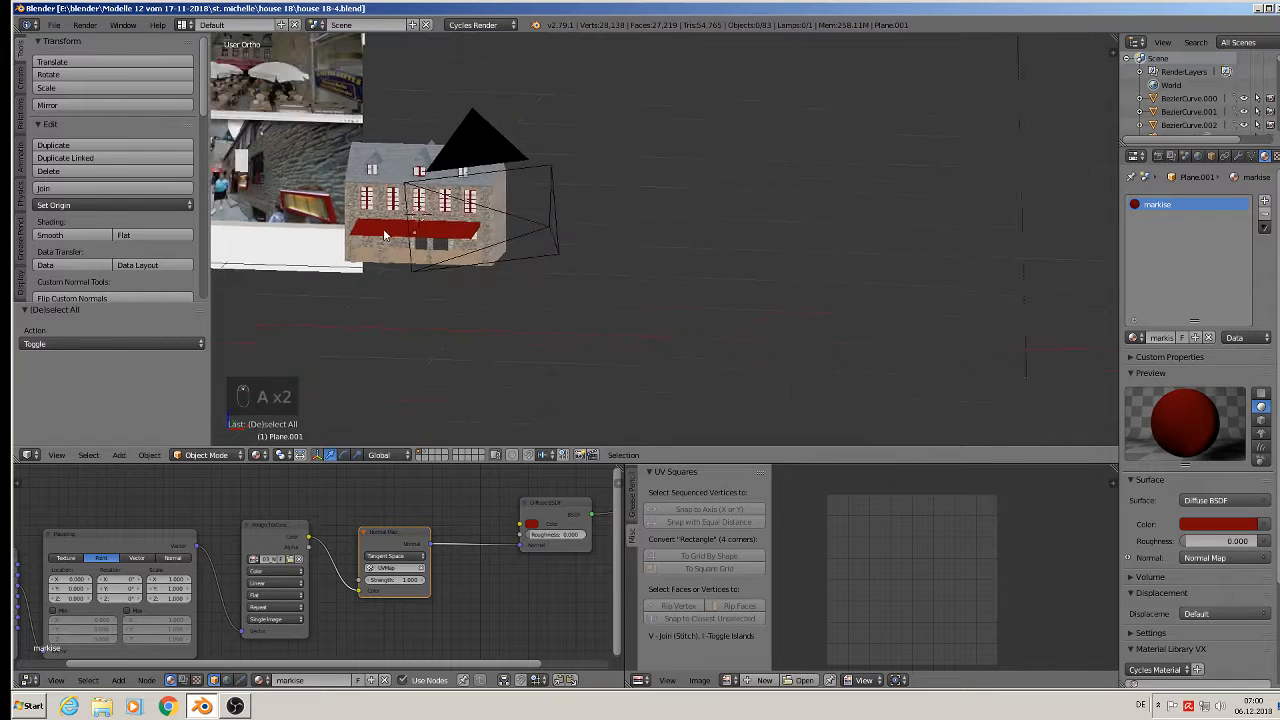
scroll(575, 168, "up", 3)
scroll(613, 304, "up", 2)
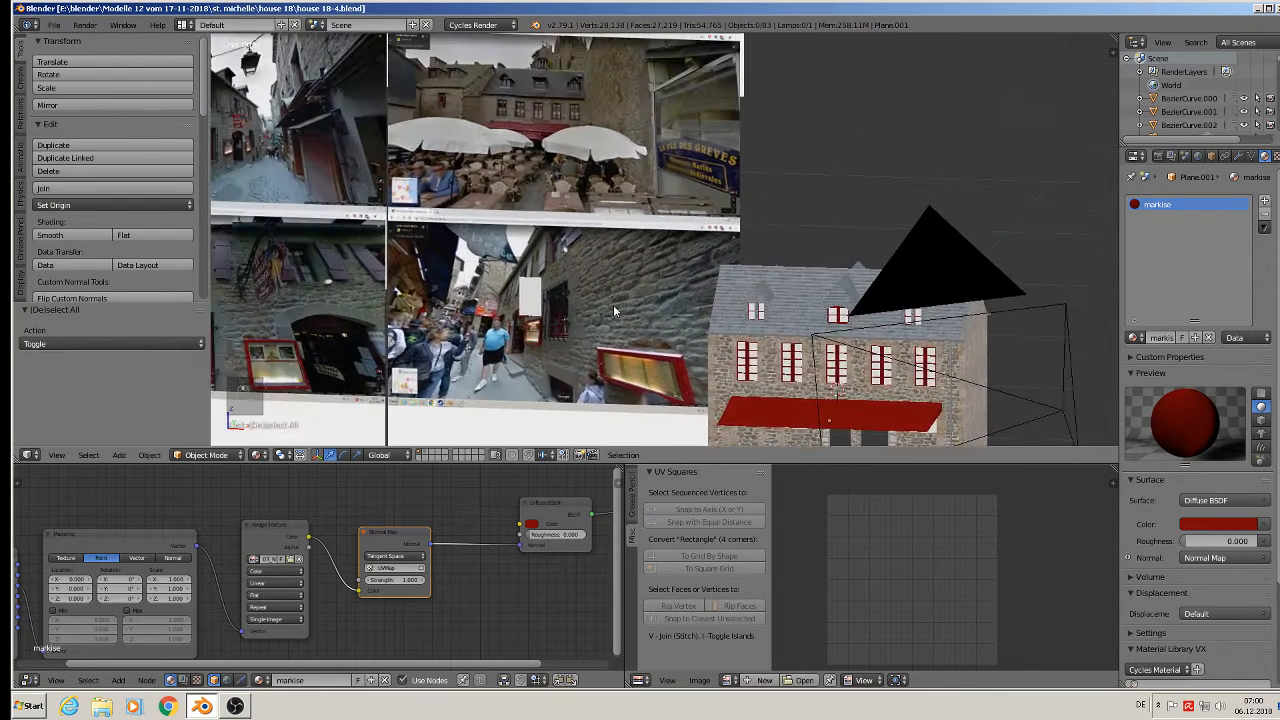
middle_click_drag(465, 183, 551, 212, "shift")
key("KP_1")
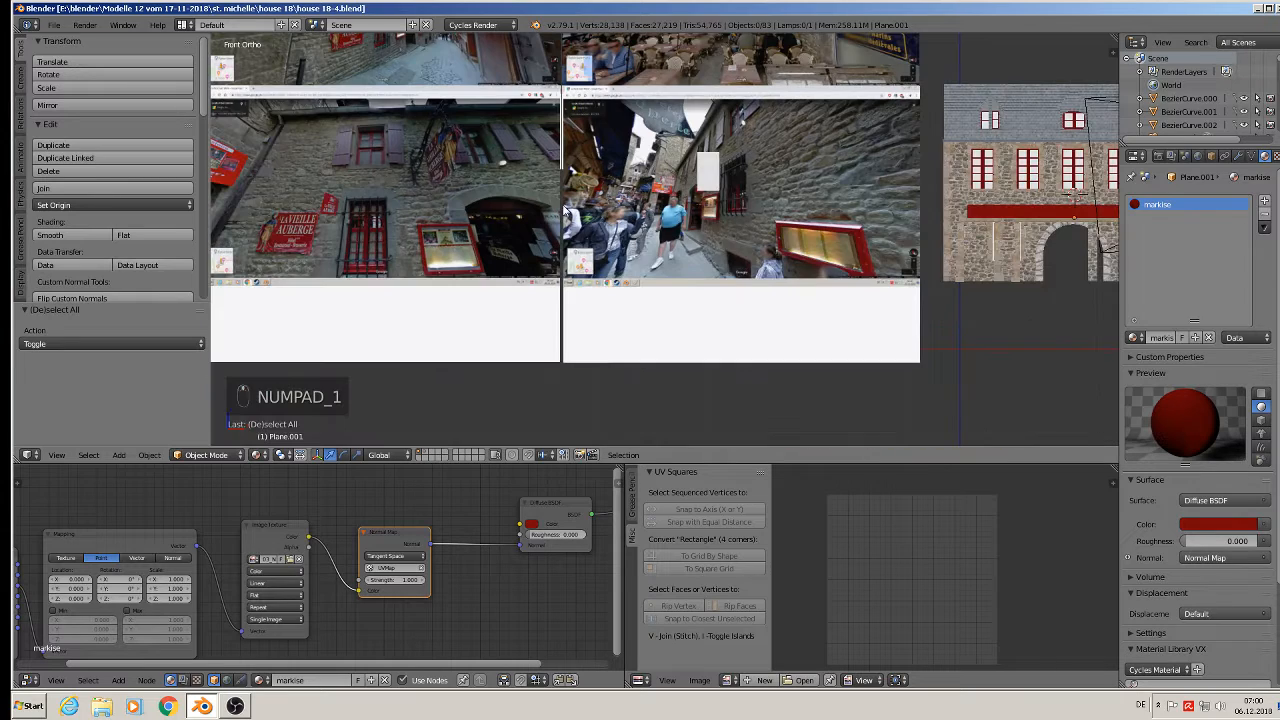
scroll(434, 41, "down", 2)
middle_click_drag(673, 113, 644, 204, "shift")
scroll(643, 109, "up", 5)
scroll(643, 109, "up", 2)
scroll(641, 170, "up", 3)
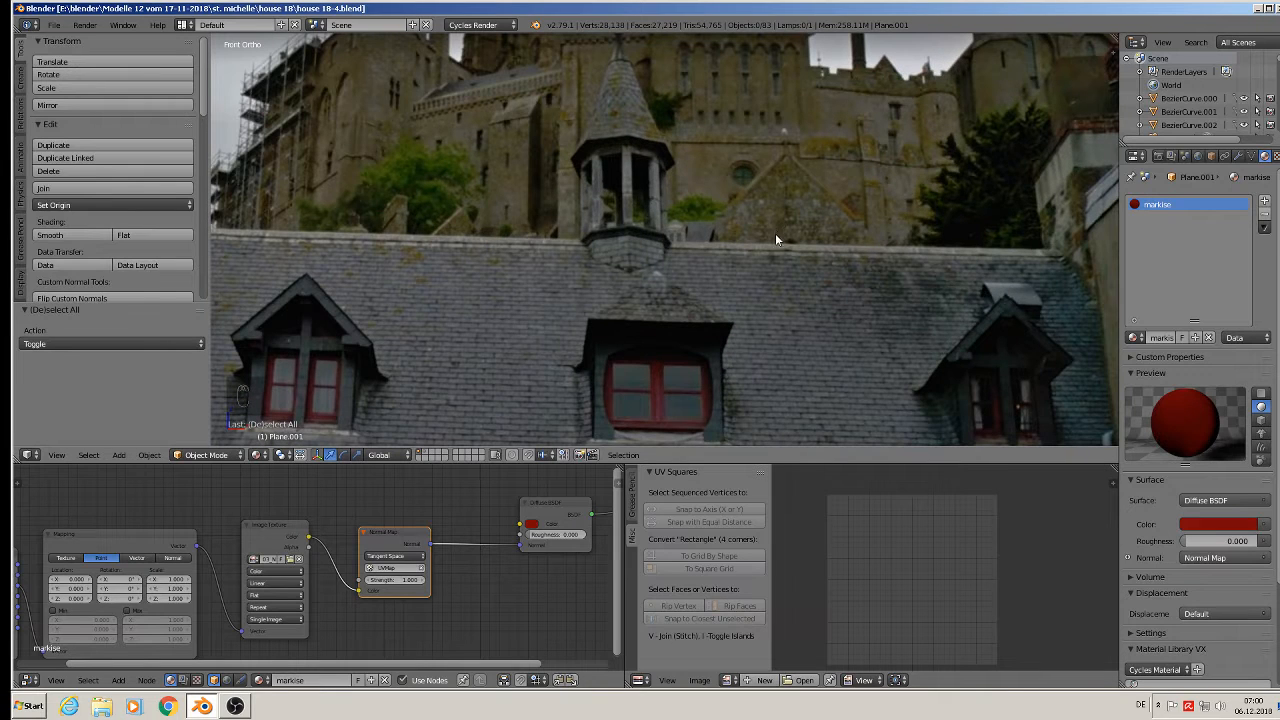
left_click(119, 458)
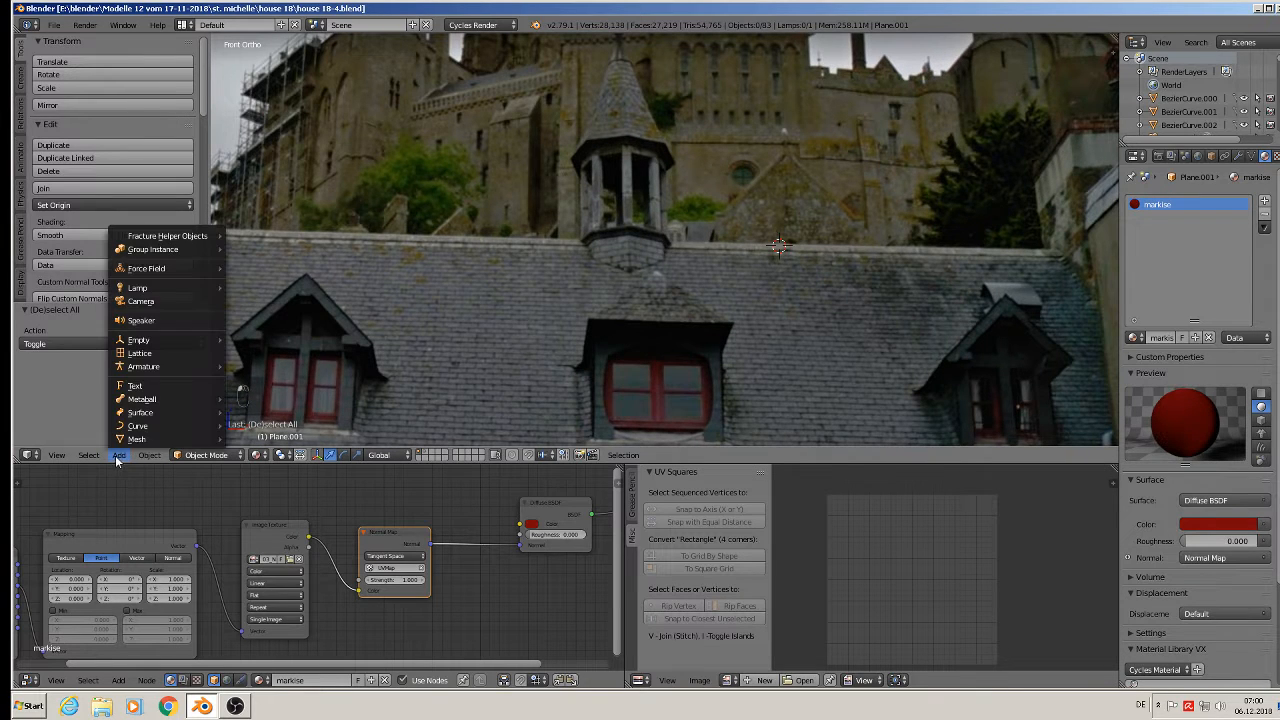
mouse_move(138, 440)
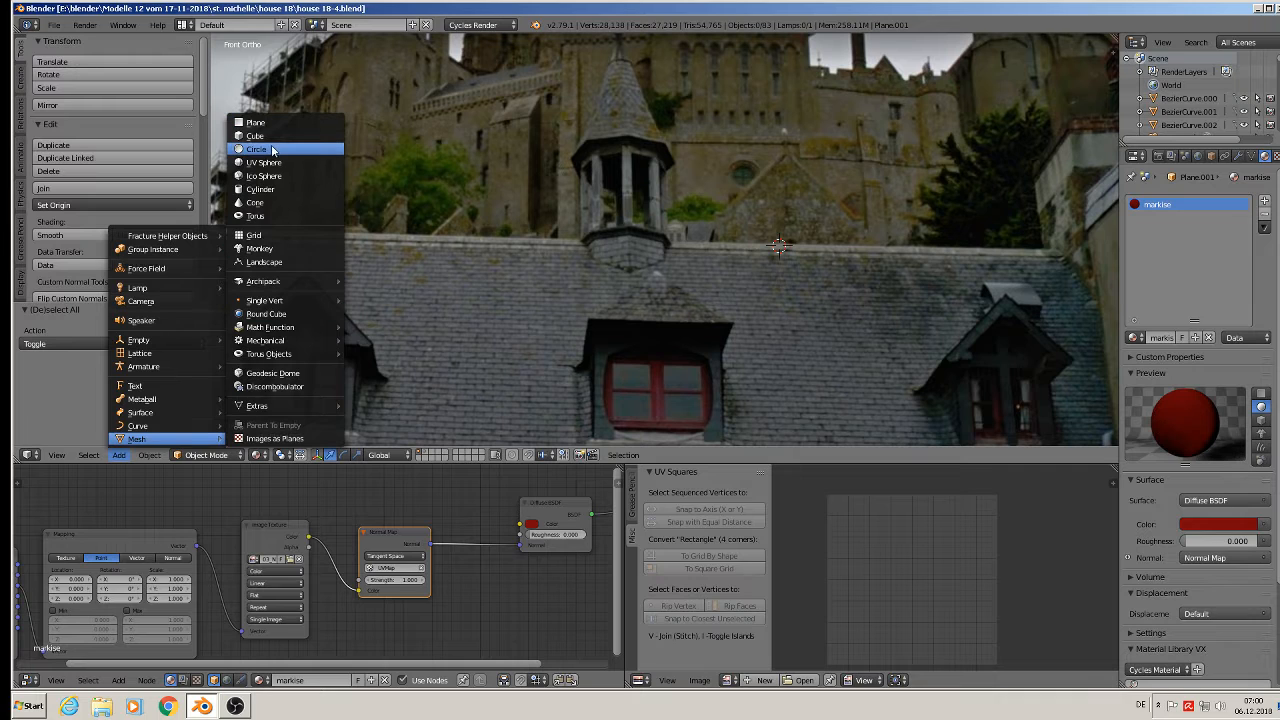
left_click(263, 189)
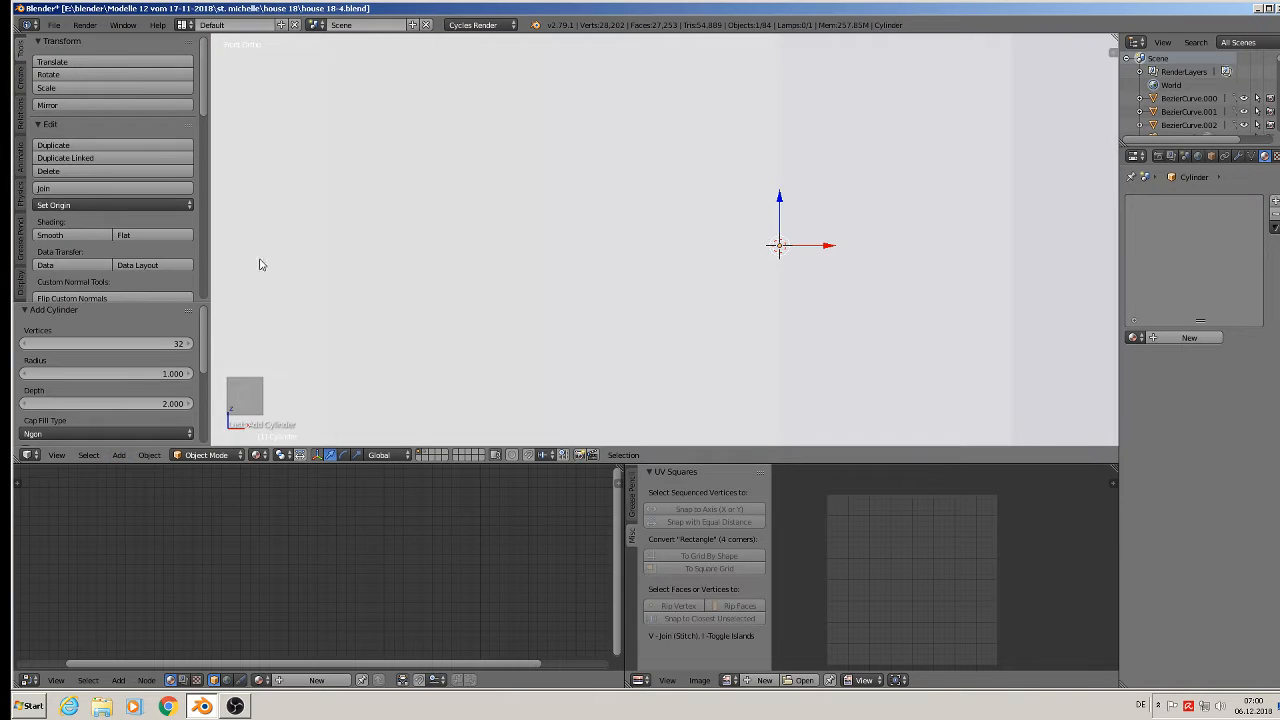
left_click(157, 344)
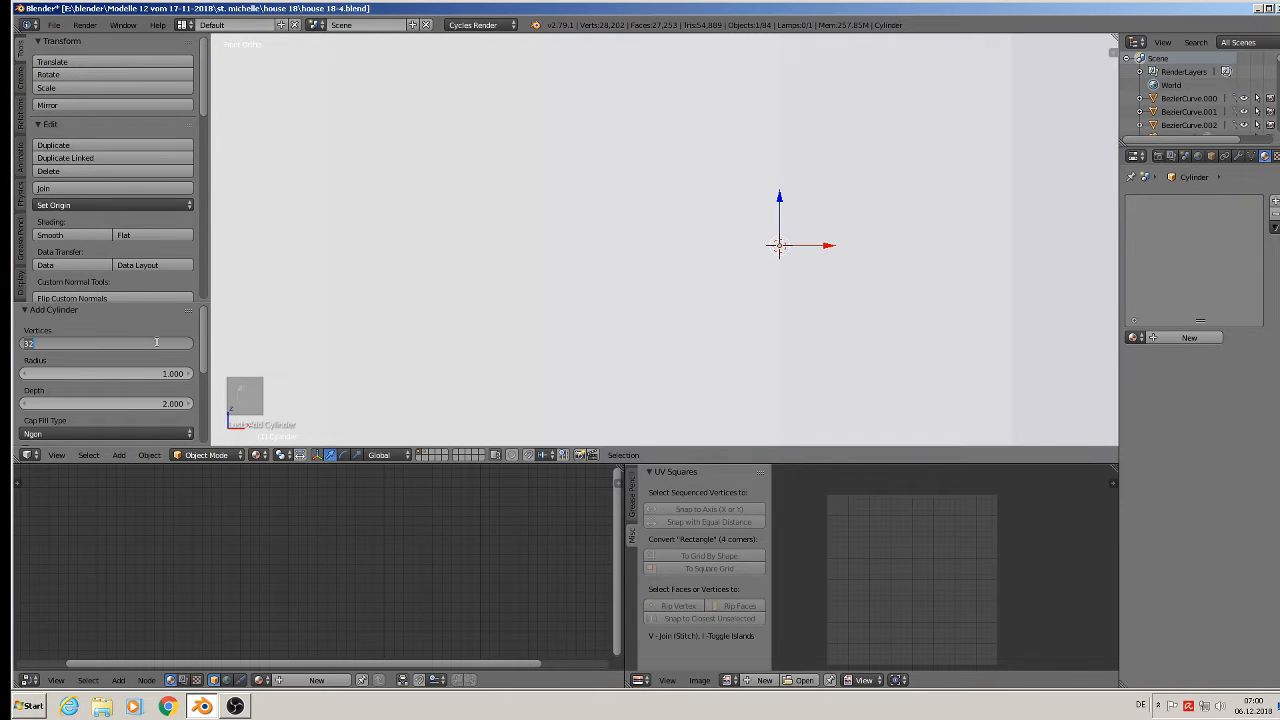
- Set the new cylinder to 8 vertices and scale it uniformly to about 0.03 over the reference photo
type("8")
key("Return")
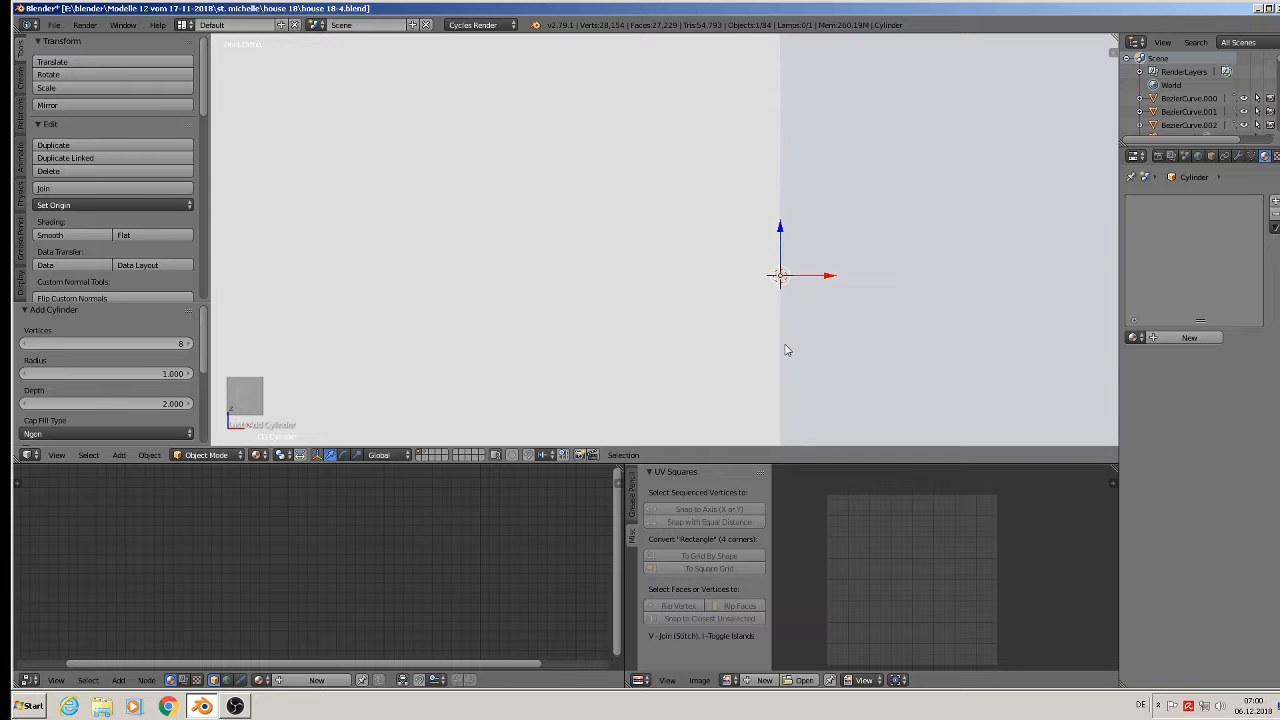
key("s")
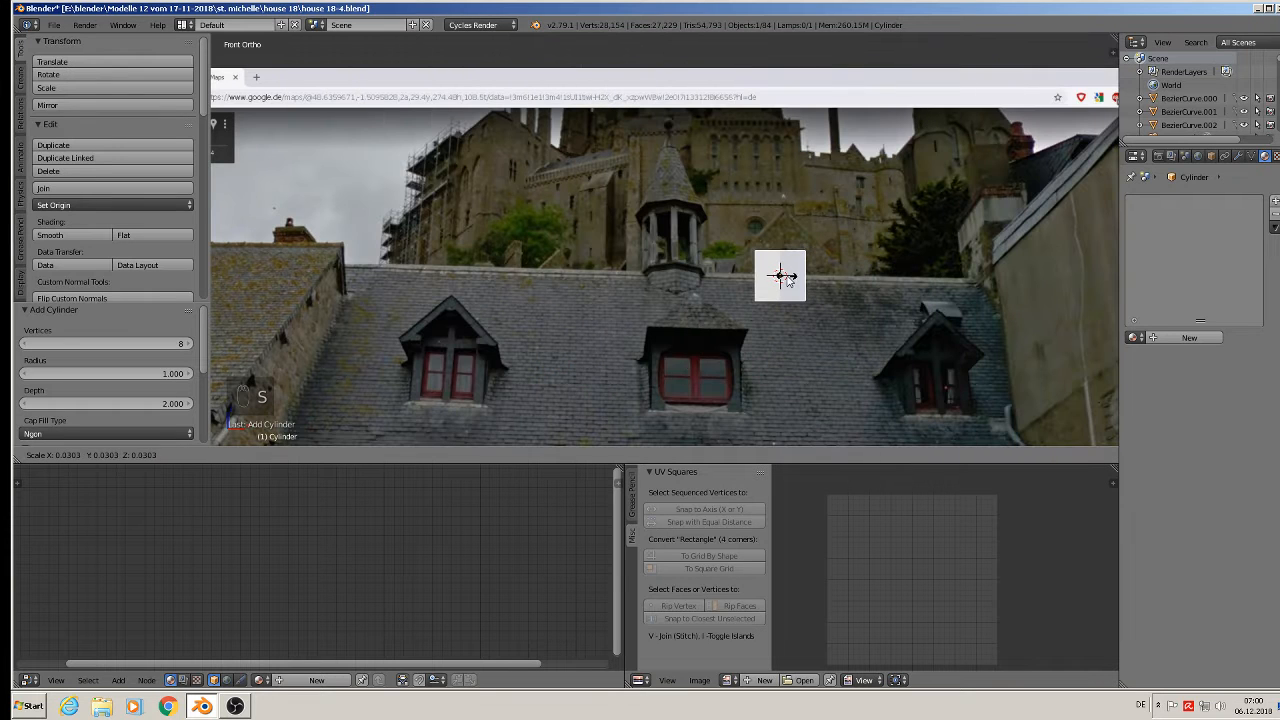
left_click(787, 279)
scroll(792, 285, "up", 2)
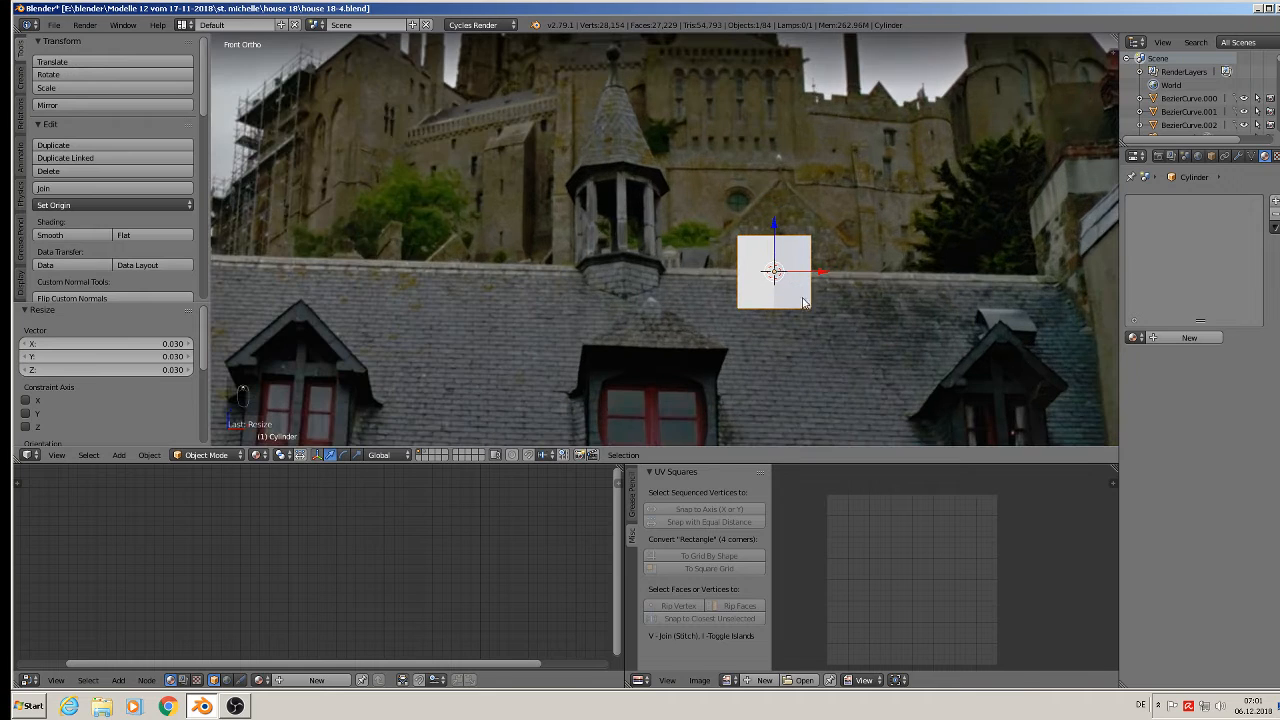
- Flatten the cylinder to about 0.728 along Z and move it about -0.092 along Y in front of the roof photo
key("s")
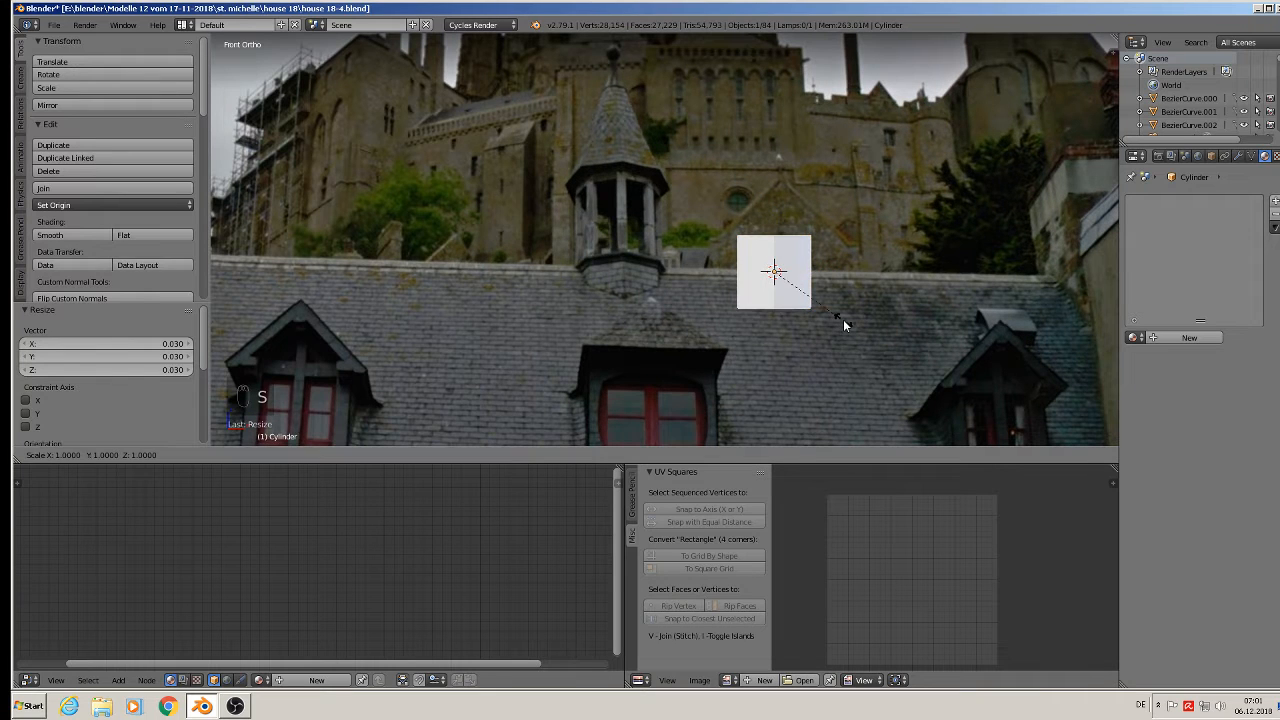
key("z")
left_click(830, 297)
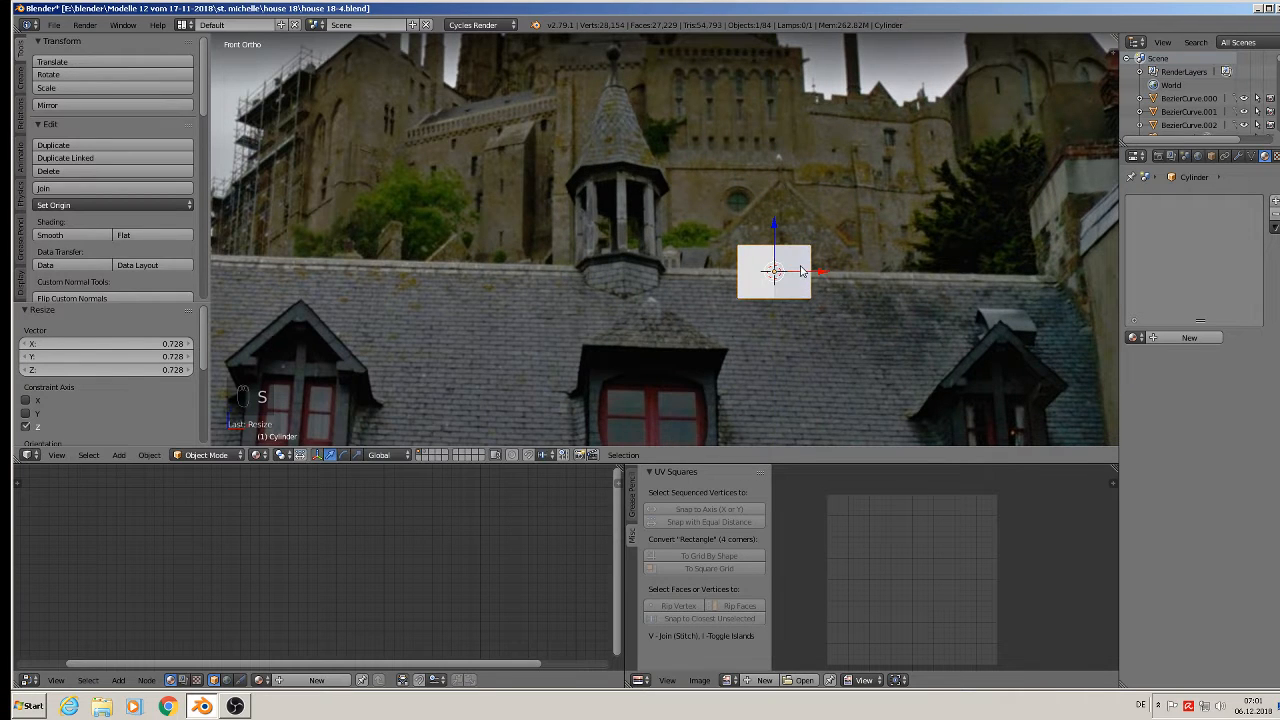
middle_click_drag(830, 297, 718, 303)
key("g")
key("y")
left_click(808, 328)
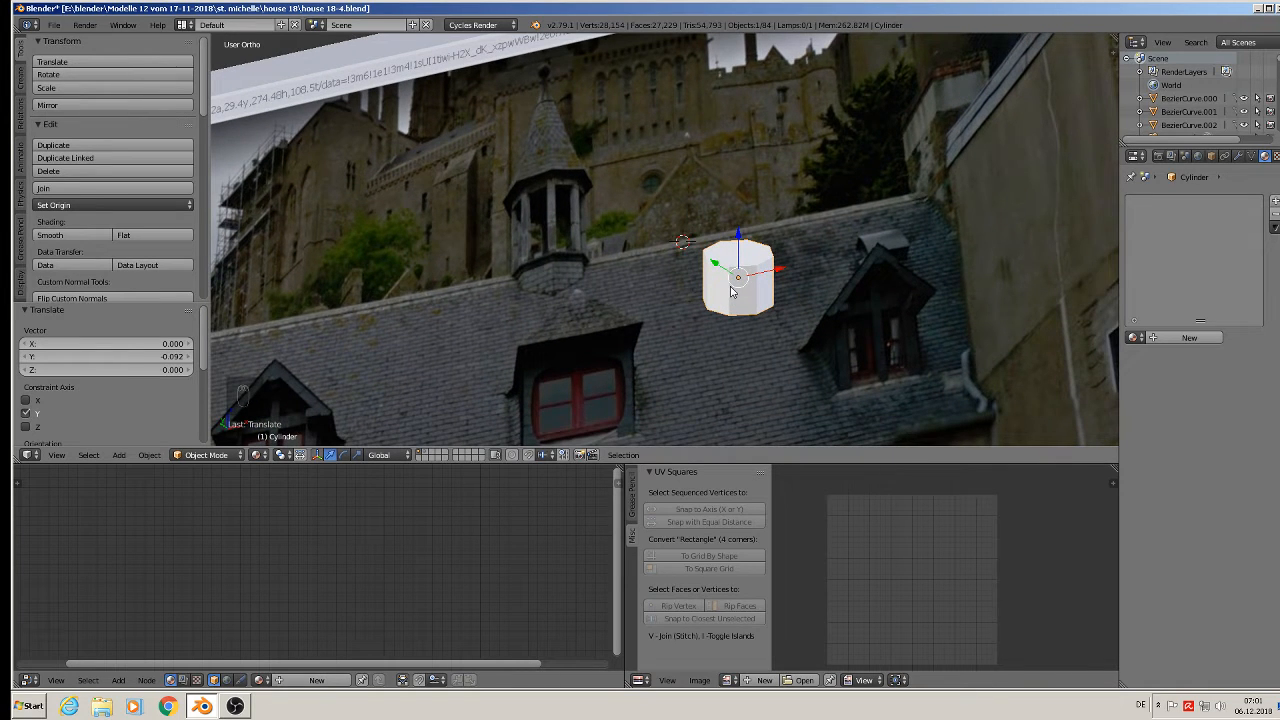
- Duplicate the octagonal cylinder and place the copy about 0.107 above the original along Z
key("shift+d")
key("z")
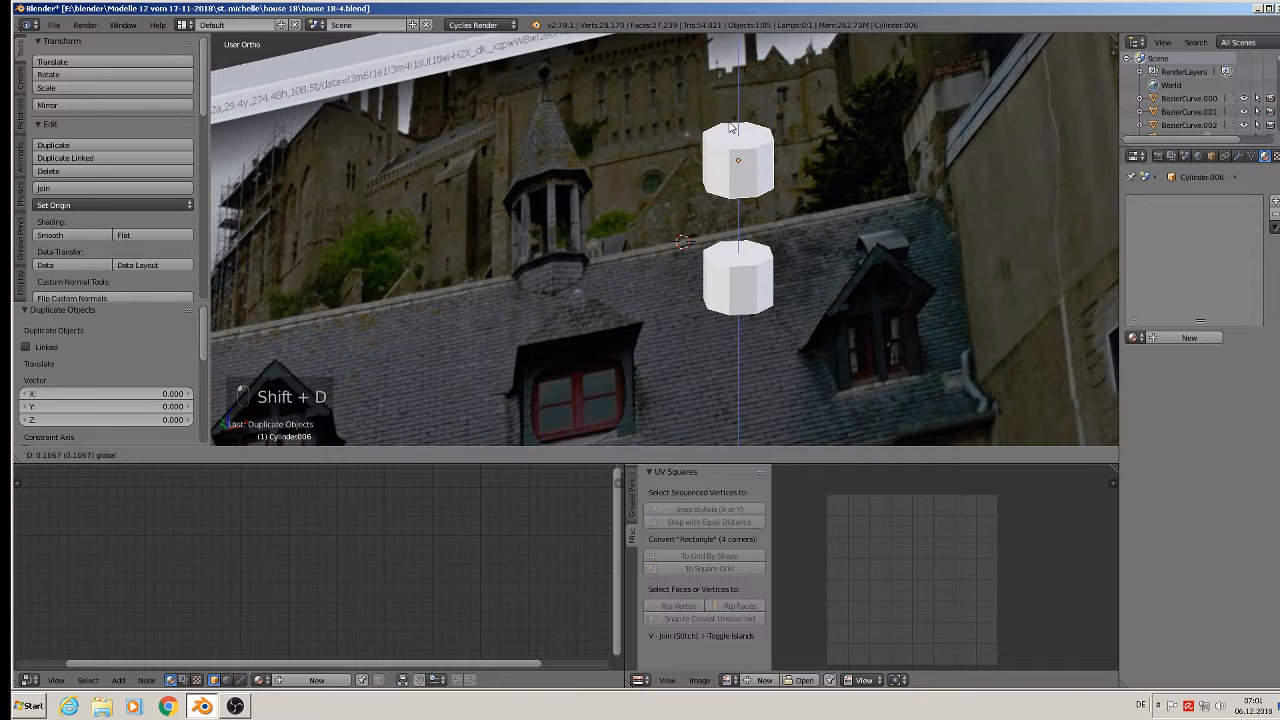
left_click(730, 126)
middle_click_drag(766, 194, 766, 236, "shift")
scroll(756, 218, "up", 1)
- Raise the upper cylinder's top edge loop about 0.046 along Z and scale it inward to form a tapered spire
key("Tab")
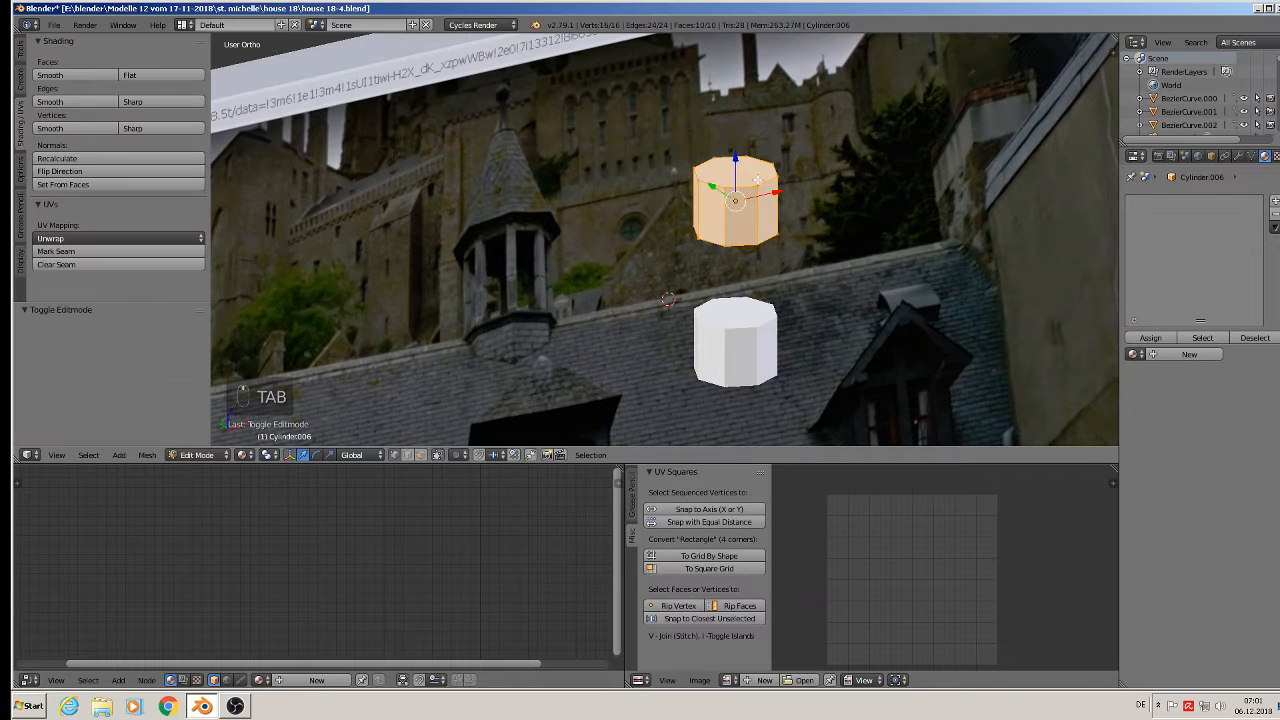
right_click(742, 183, "alt")
left_click_drag(735, 128, 736, 75)
key("s")
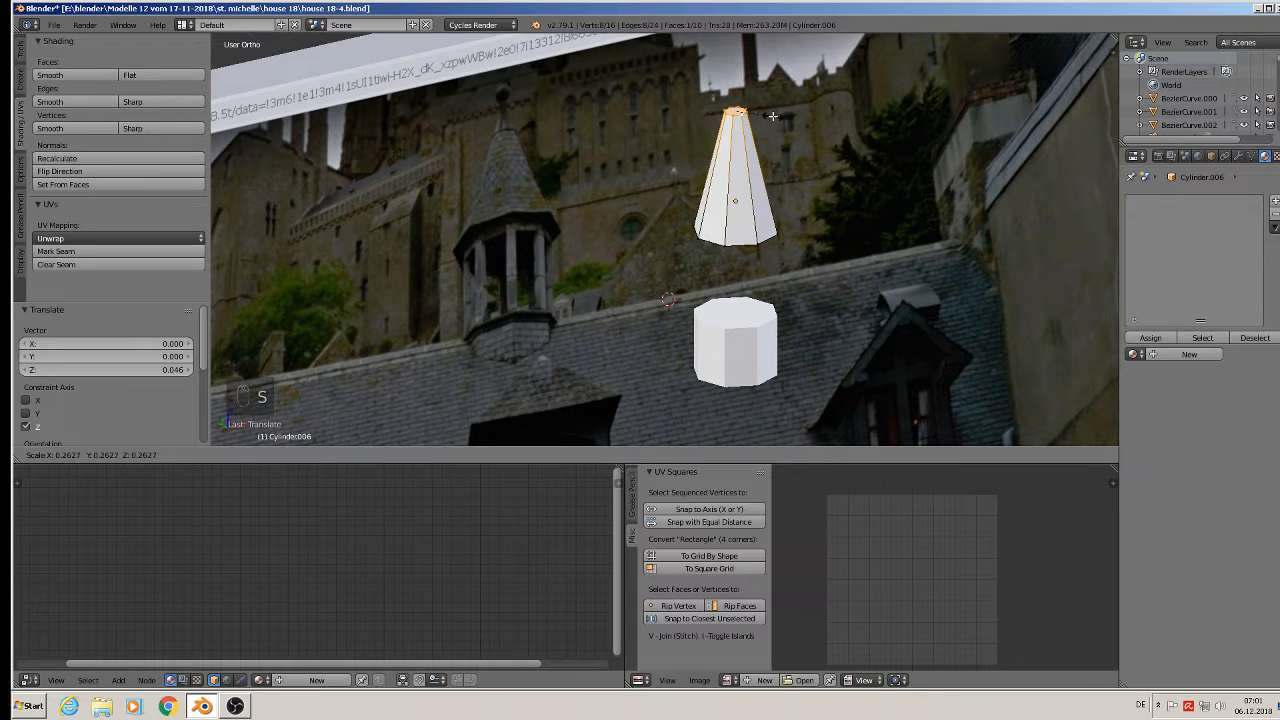
left_click(707, 119)
- In front view, lower the spire's top ring about 0.026, scale it to about 0.386 and raise it about 0.015
key("KP_1")
left_click_drag(735, 62, 737, 102)
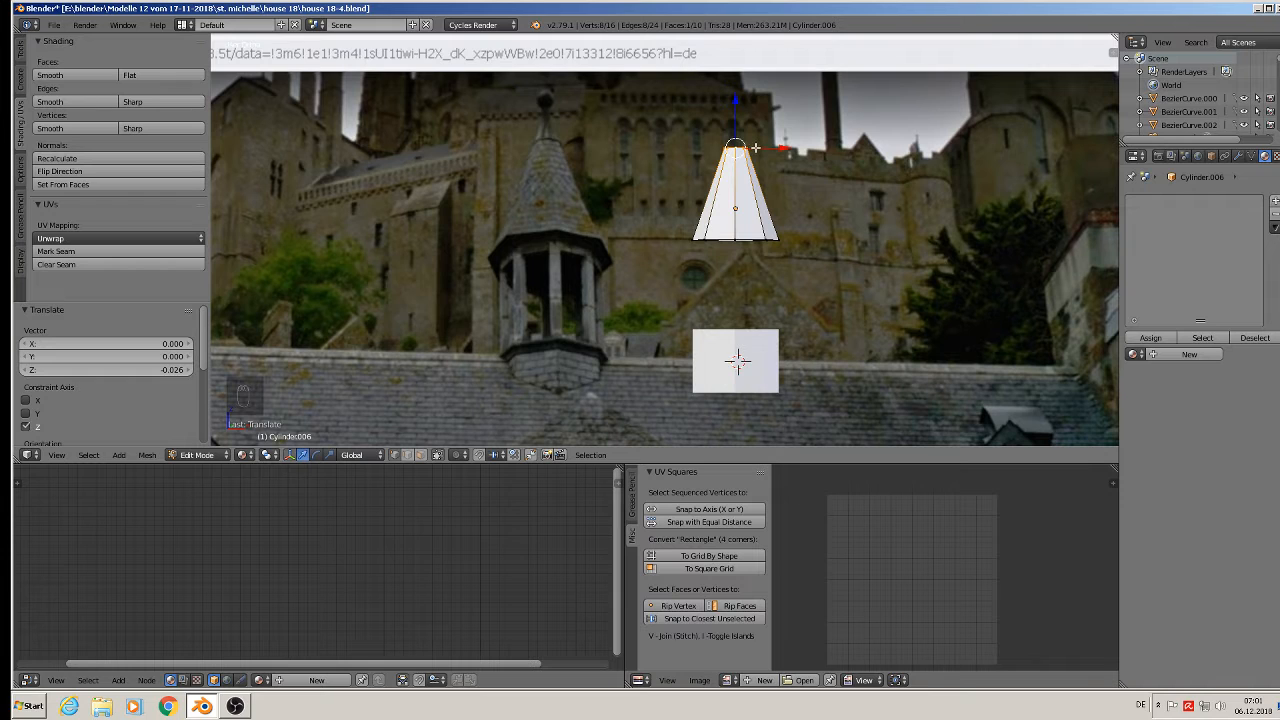
key("s")
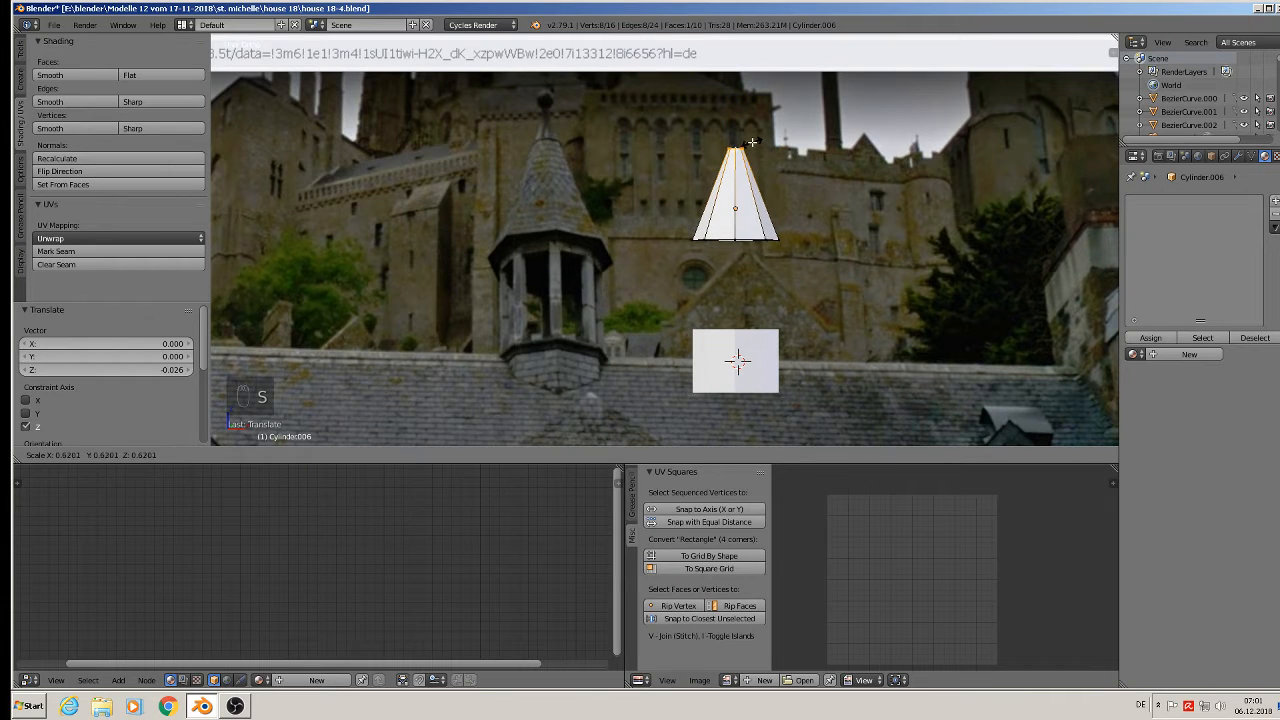
left_click(743, 141)
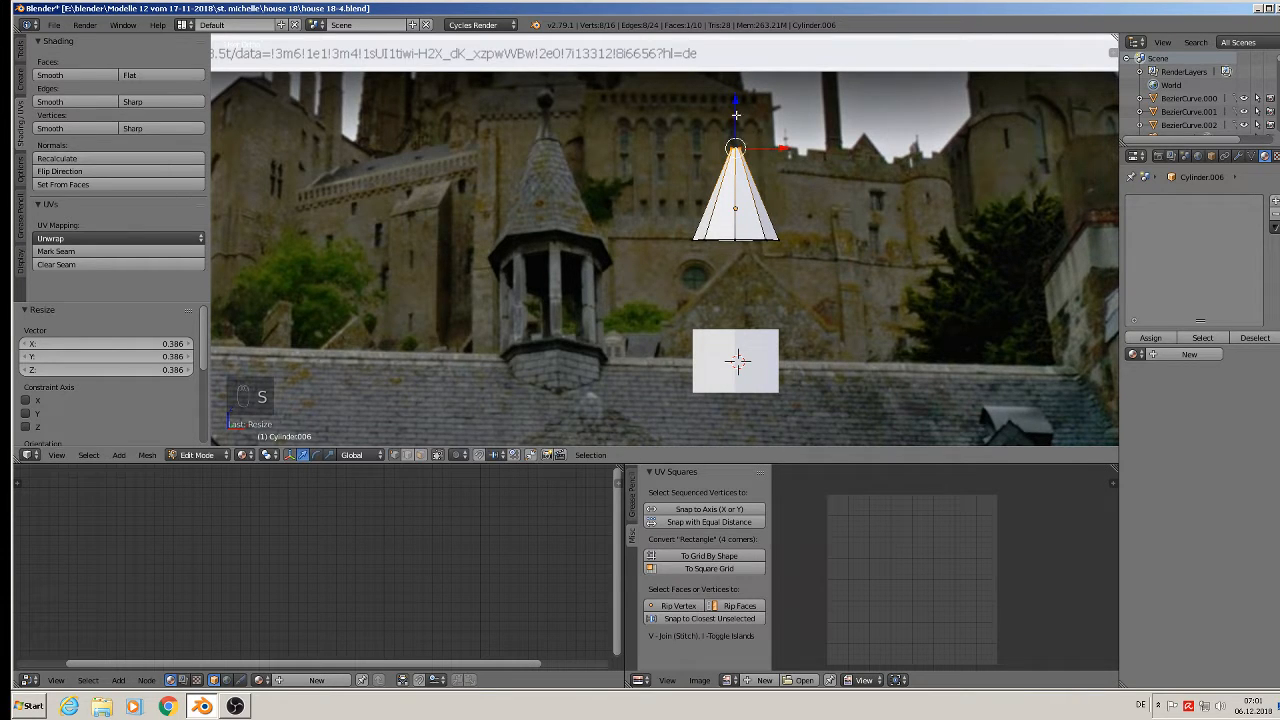
key("g")
key("z")
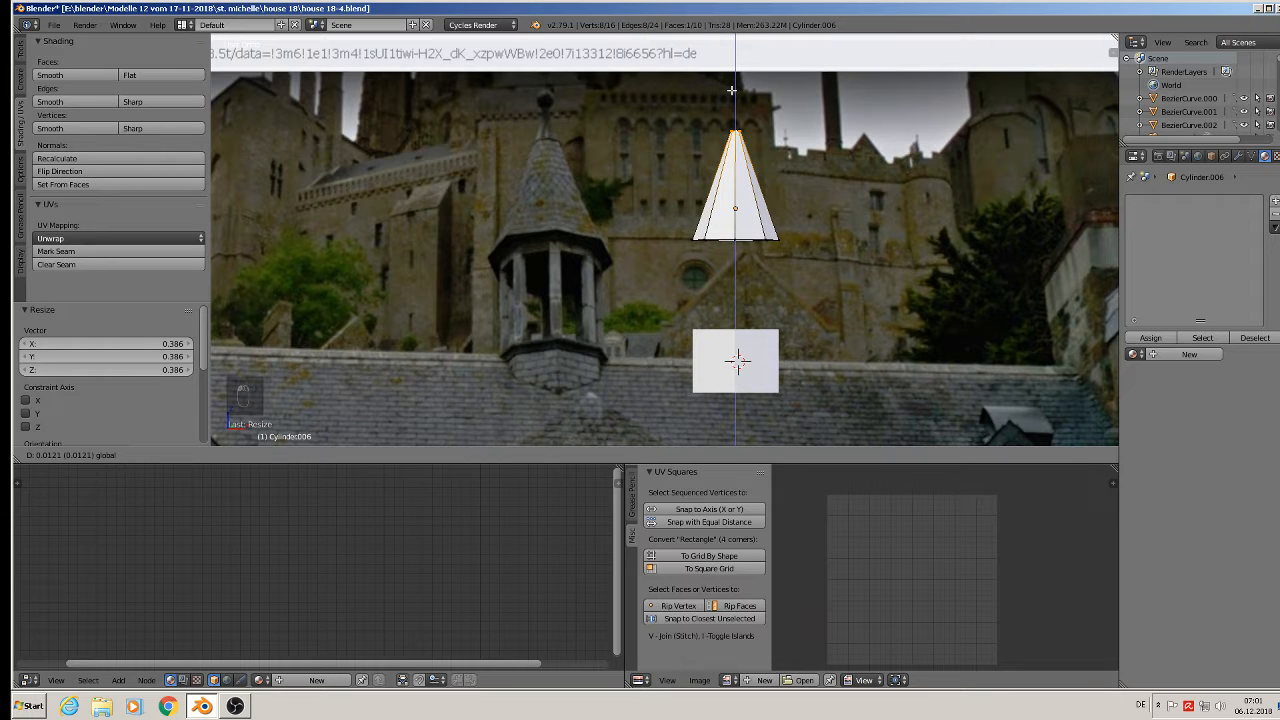
left_click(732, 86)
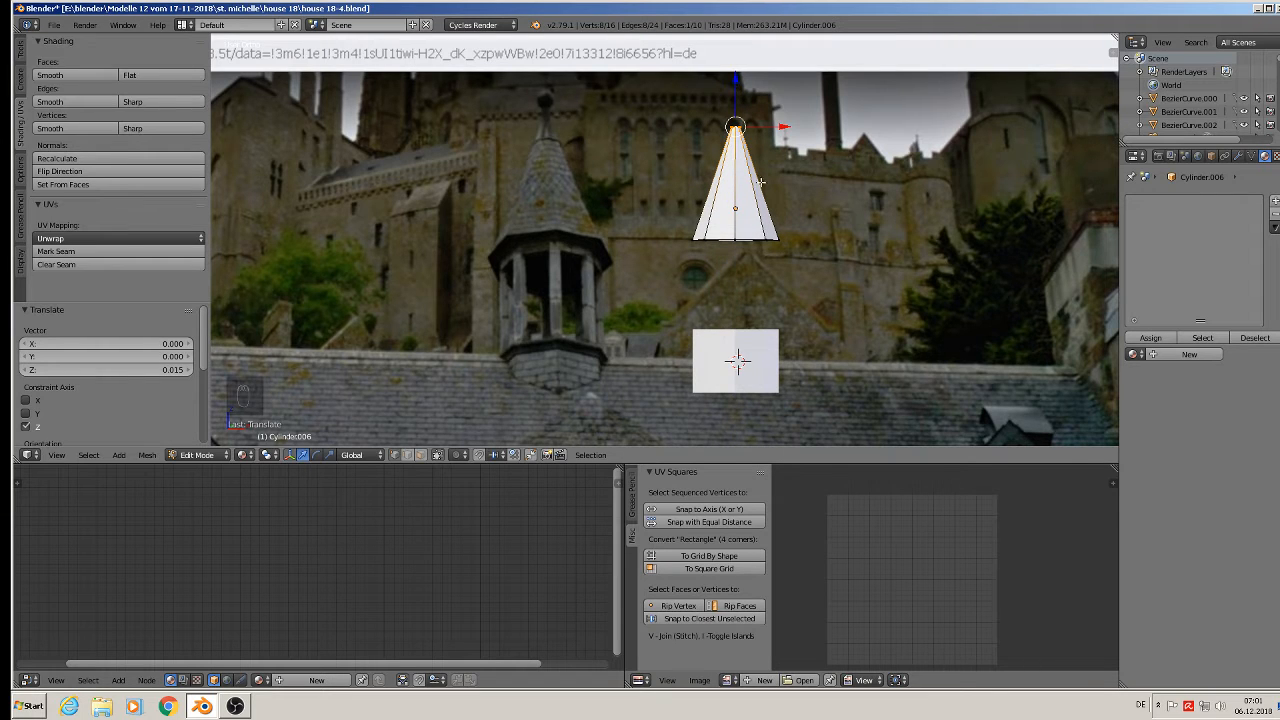
- Deselect the spire's mesh and place the 3D cursor at its tip
key("a")
left_click(733, 119)
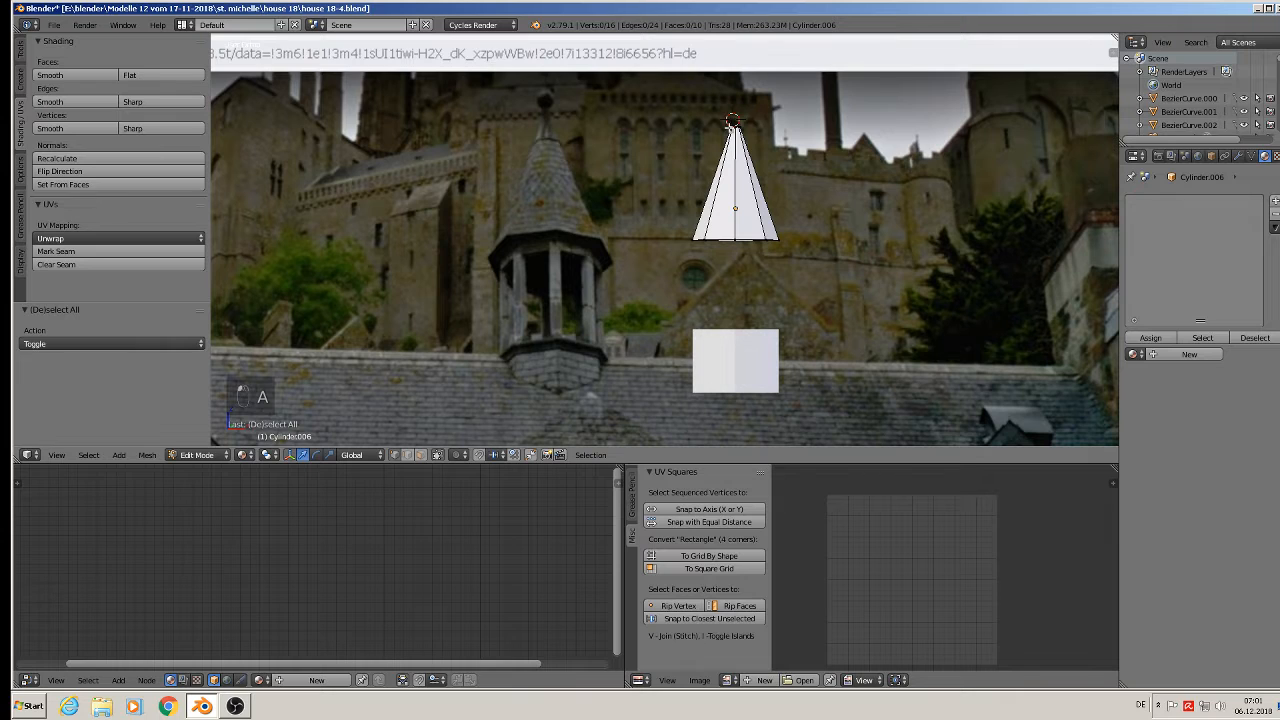
left_click(118, 455)
left_click(132, 437)
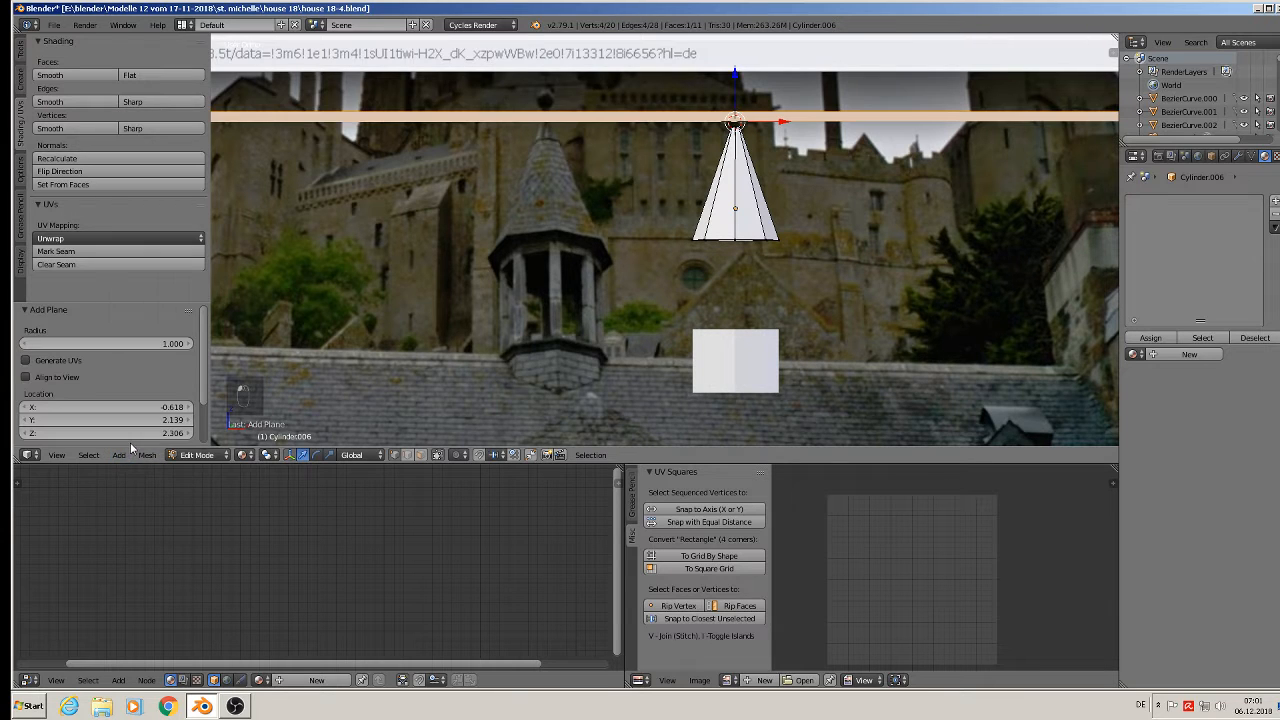
key("x")
left_click(445, 242)
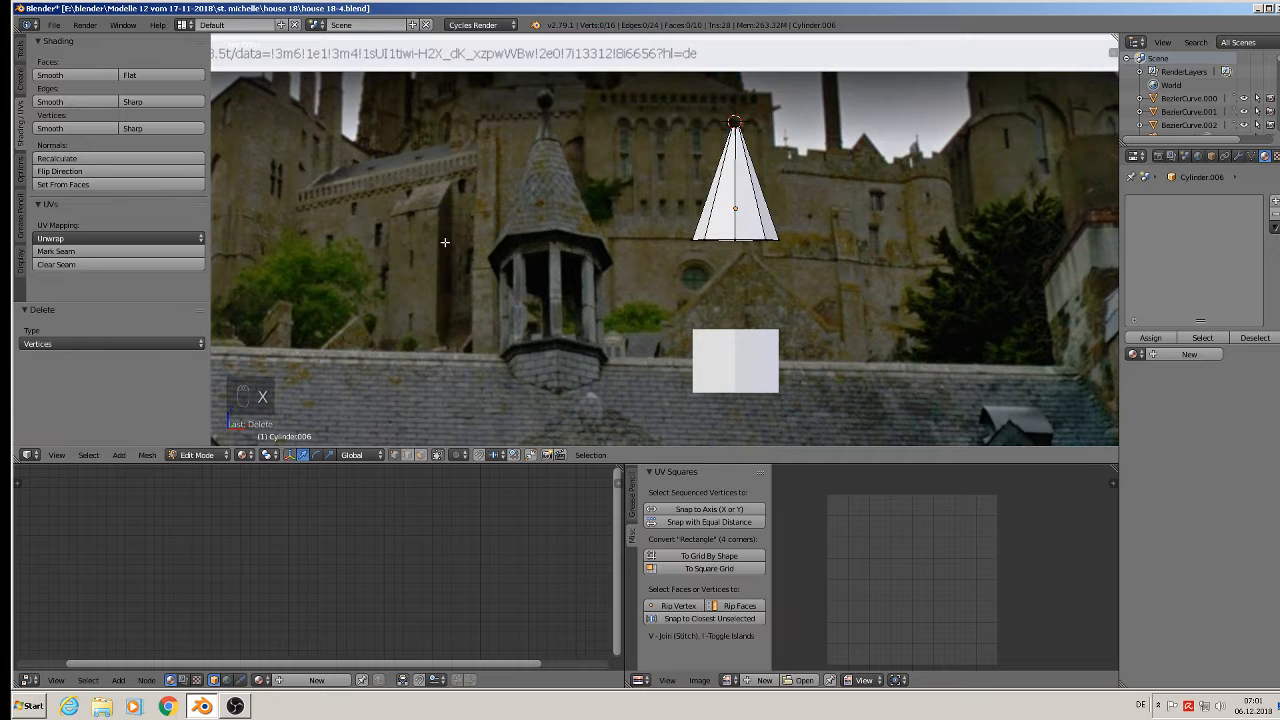
- Add a UV sphere with 24 segments at the spire's tip and scale it to about 0.01
left_click(118, 455)
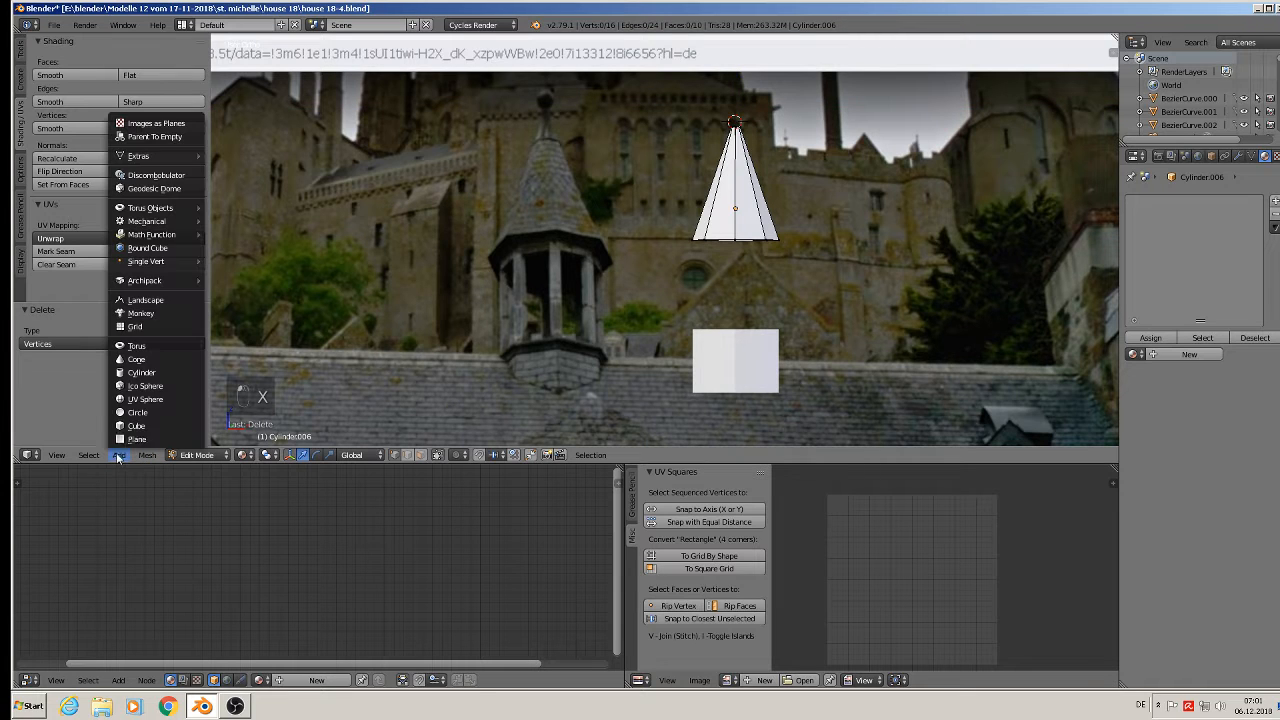
left_click(147, 400)
left_click(145, 345)
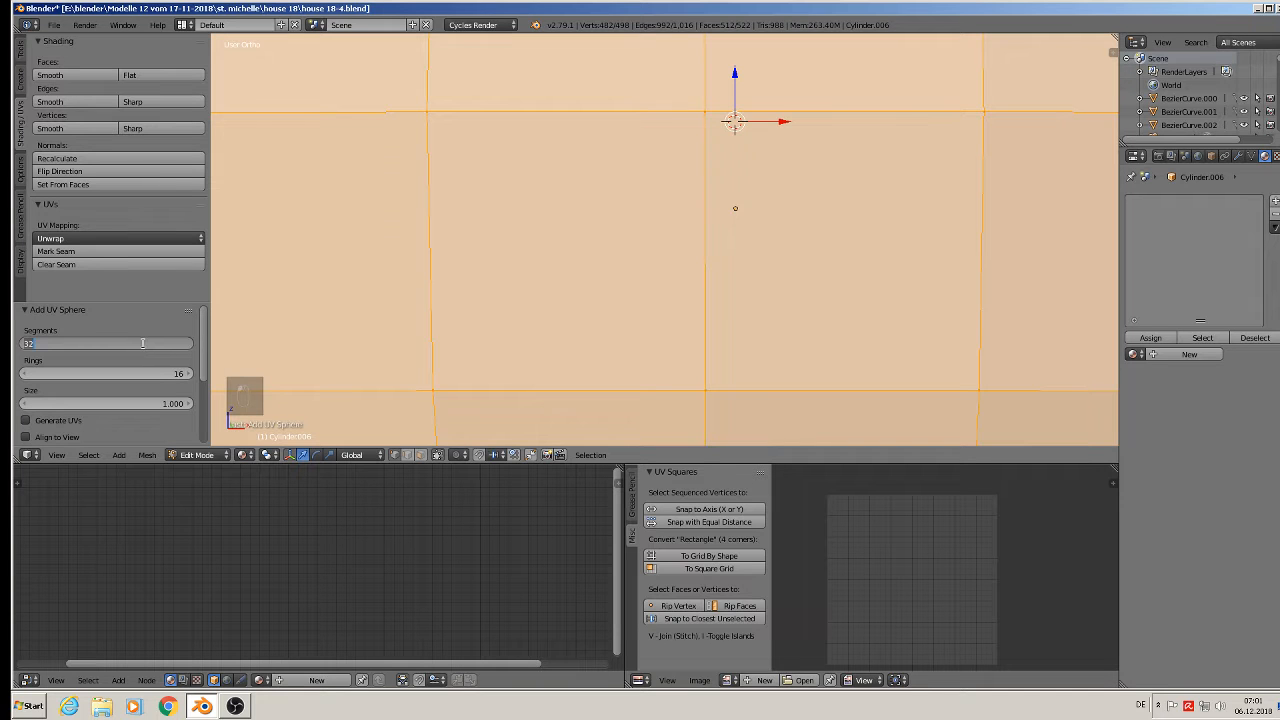
type("24")
key("Return")
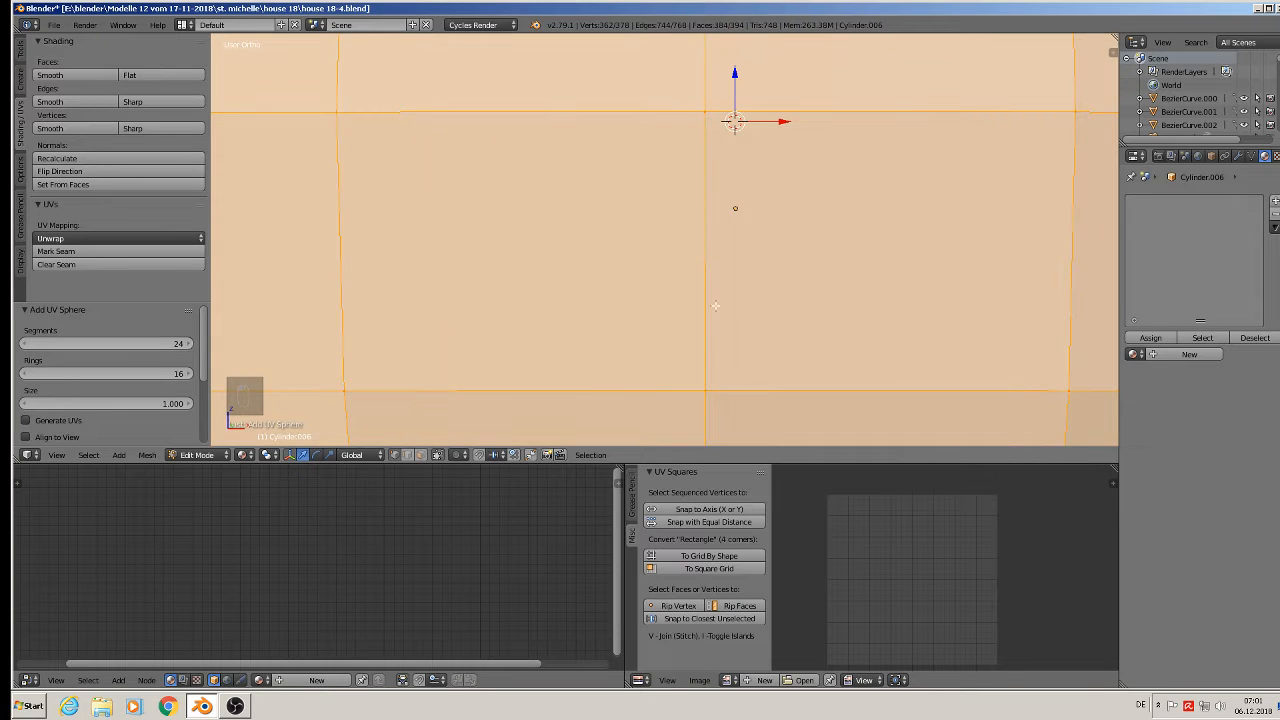
key("s")
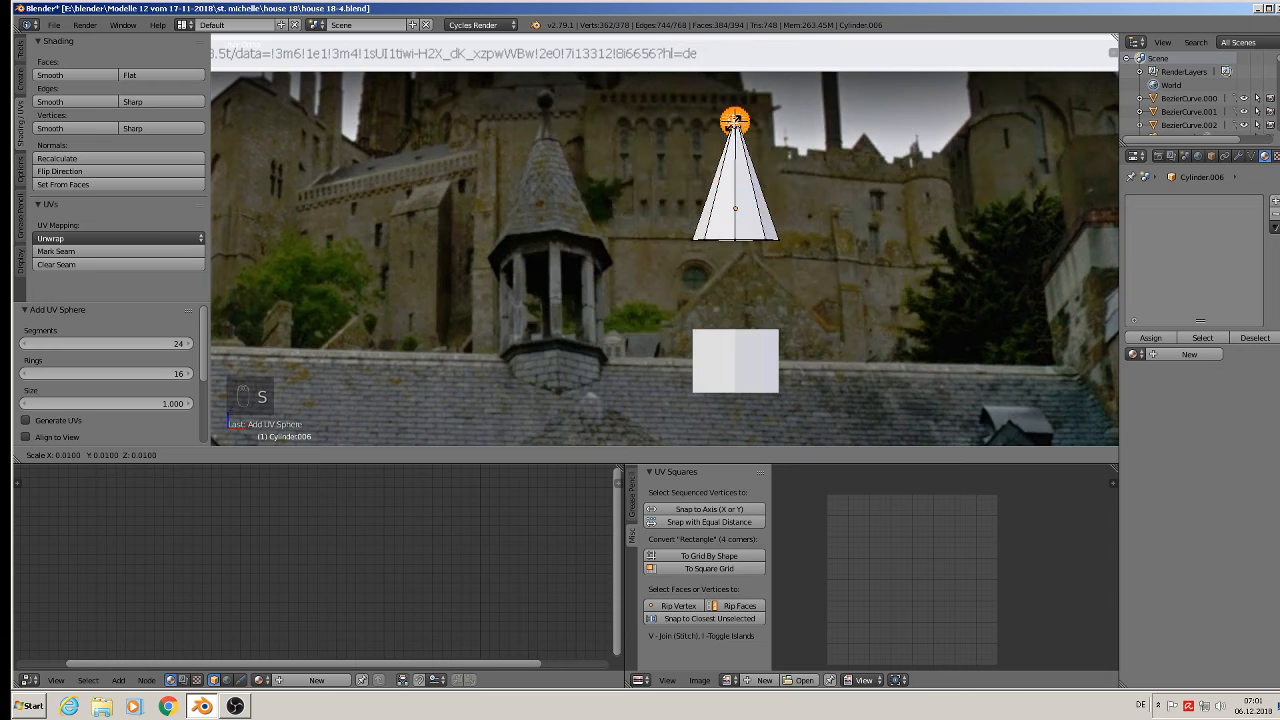
key("Return")
- Shift the sphere along X and in depth so it sits on the spire's tip, and return to Object Mode
key("Tab")
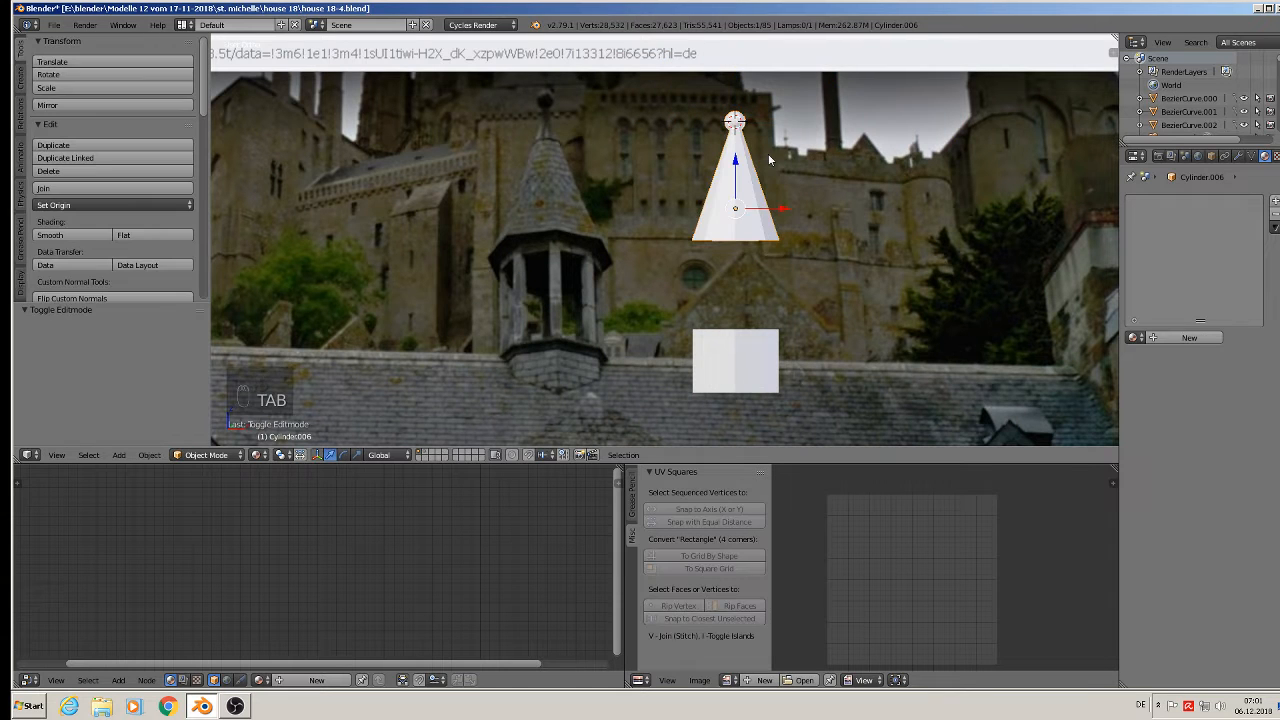
right_click(746, 107)
right_click(748, 112)
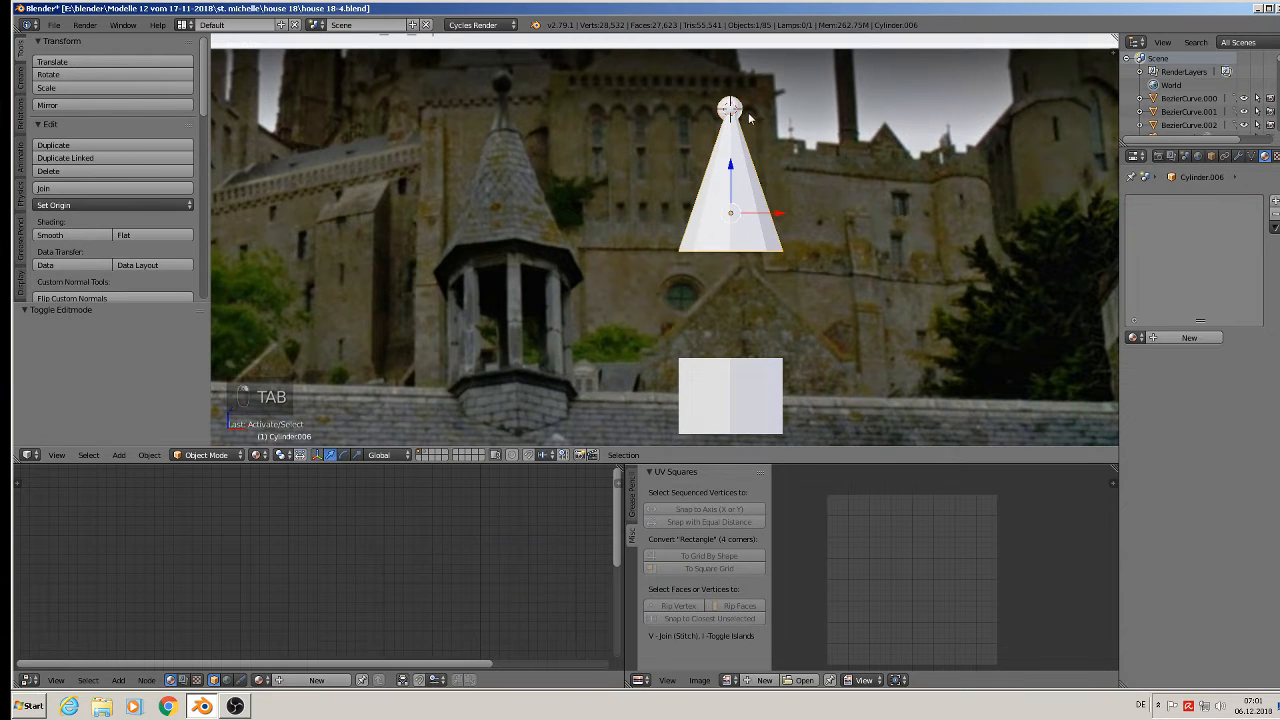
key("Tab")
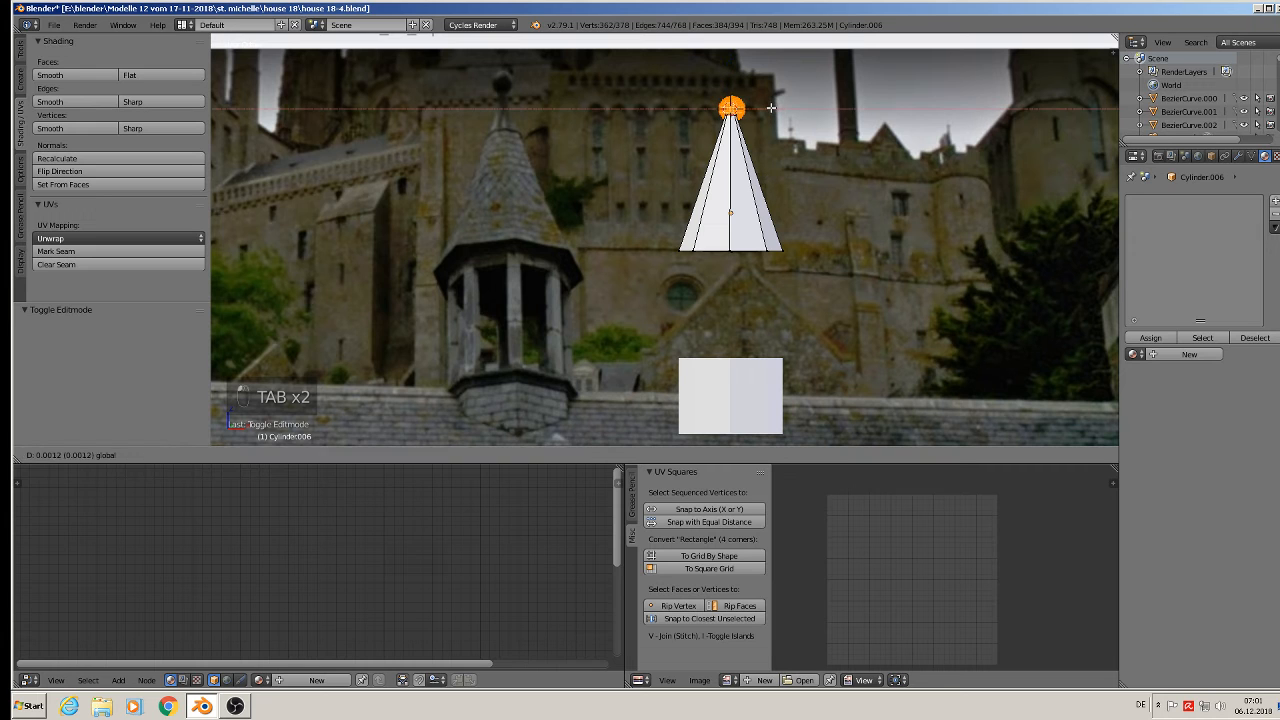
left_click_drag(769, 106, 777, 106)
middle_click_drag(777, 106, 734, 128)
left_click_drag(759, 106, 630, 121)
key("a")
scroll(628, 191, "down", 1)
middle_click_drag(628, 191, 737, 203)
key("Tab")
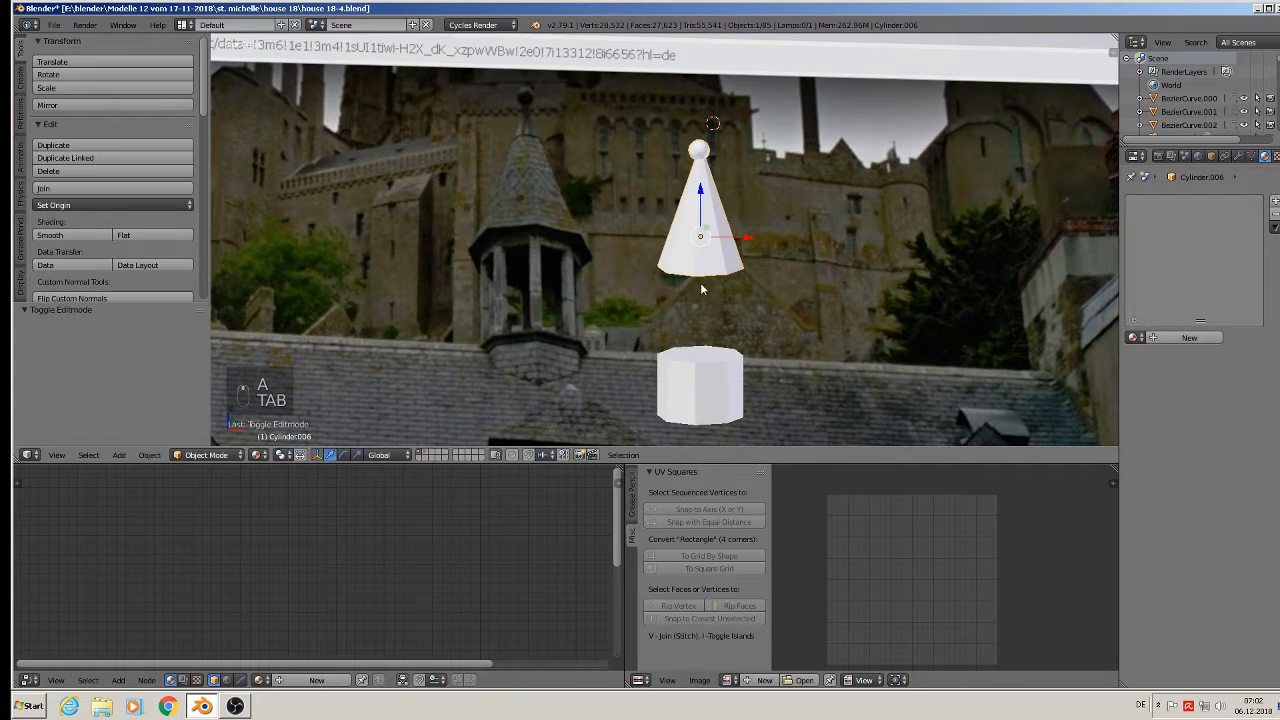
middle_click_drag(706, 290, 718, 285)
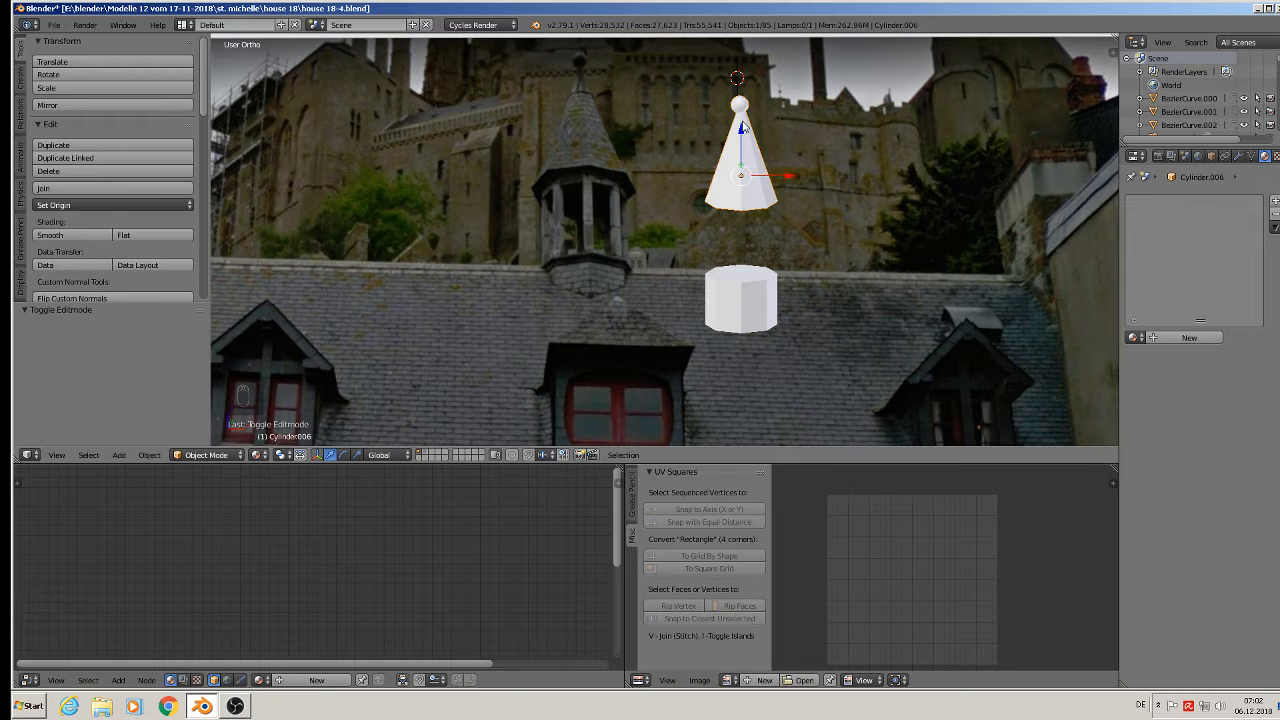
- Select the sphere's linked geometry in Edit Mode and nudge it slightly along X to align with the tip
key("Tab")
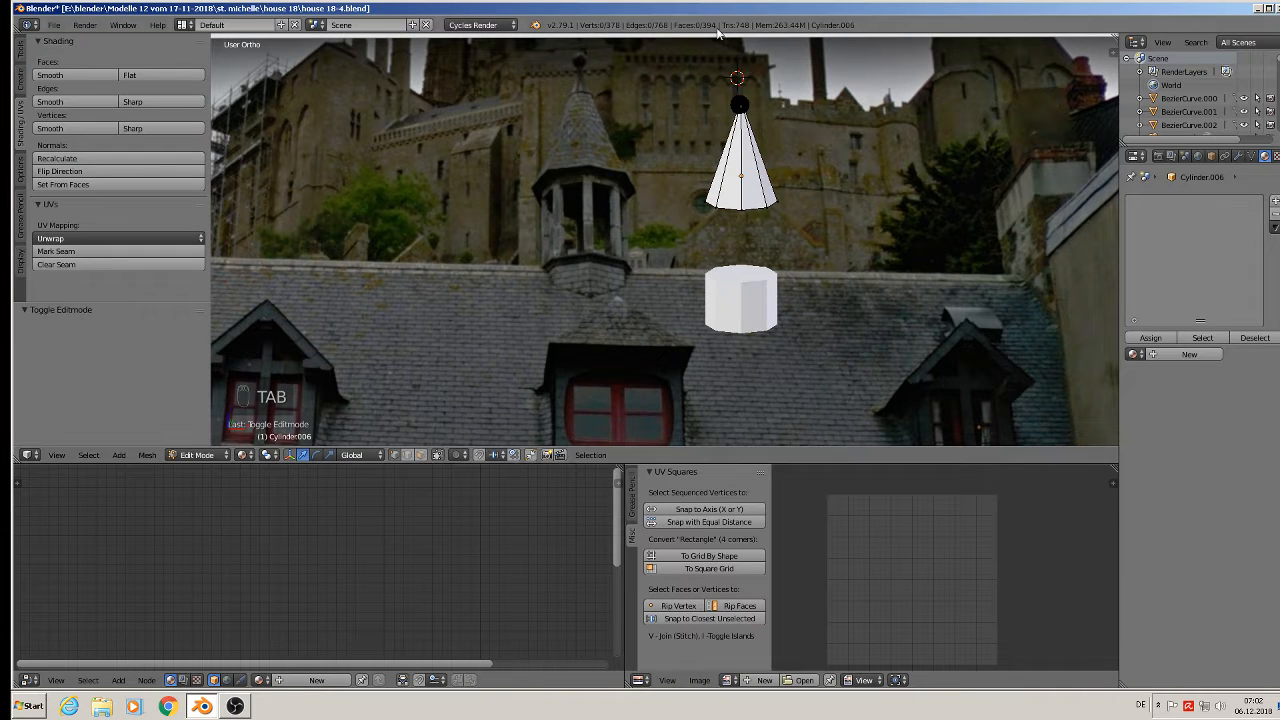
key("l")
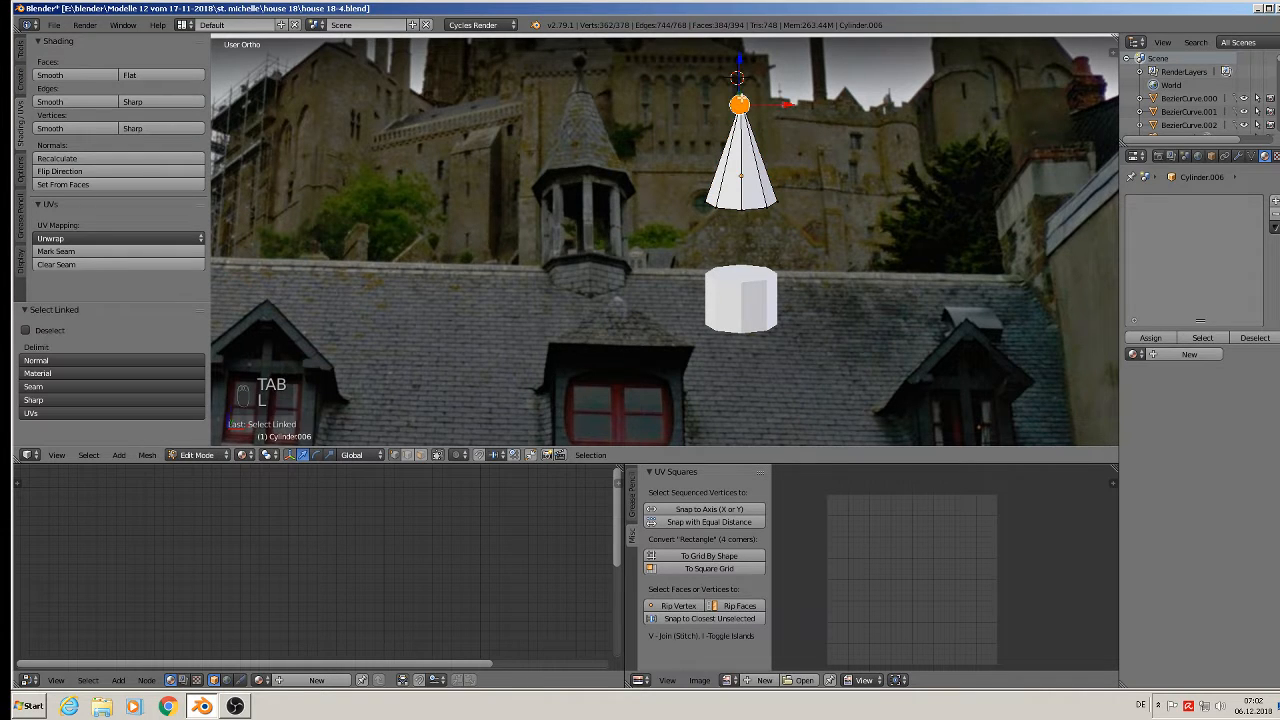
left_click_drag(783, 101, 784, 119)
key("Tab")
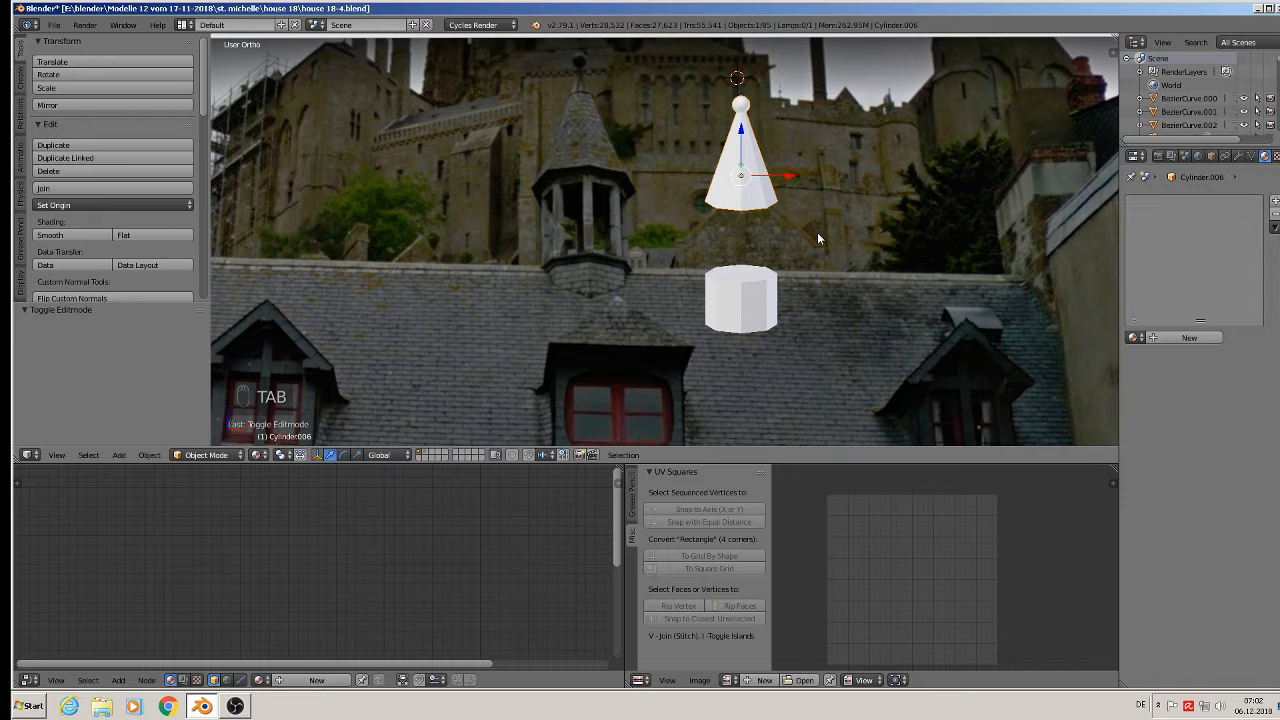
- In top view, nudge the sphere slightly along Y to center it on the spire's tip
scroll(795, 217, "up", 1)
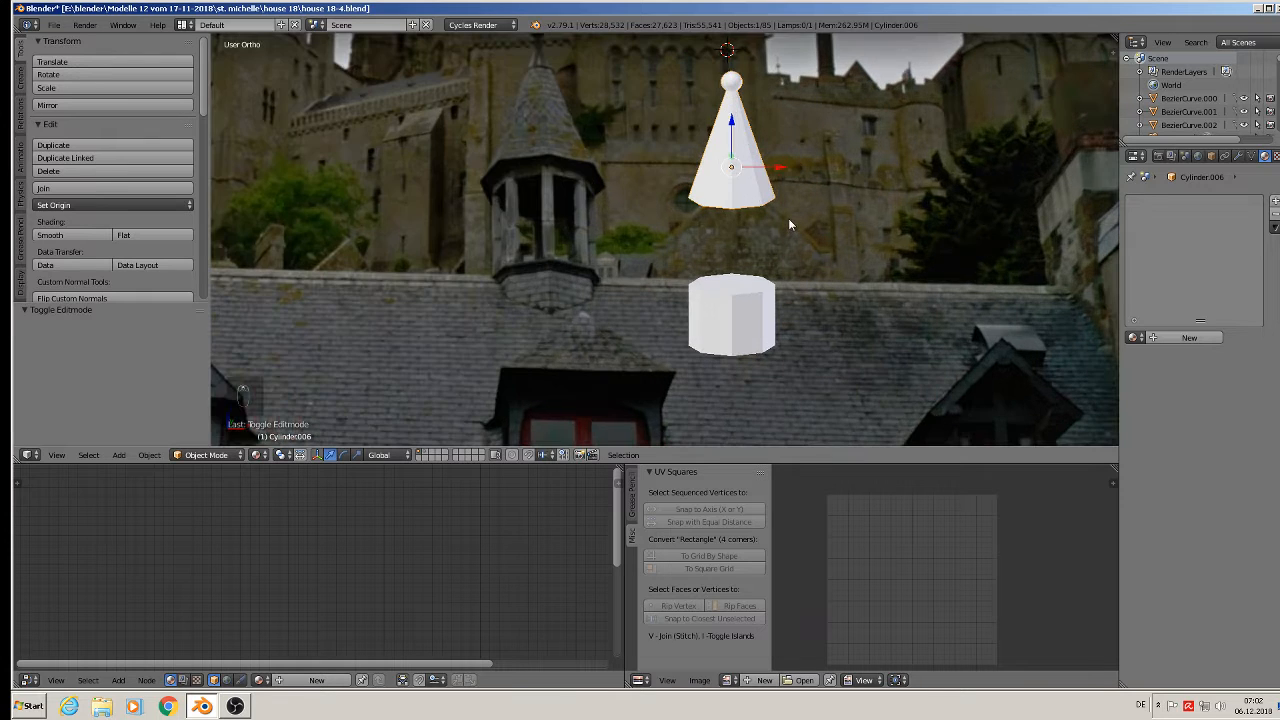
key("KP_7")
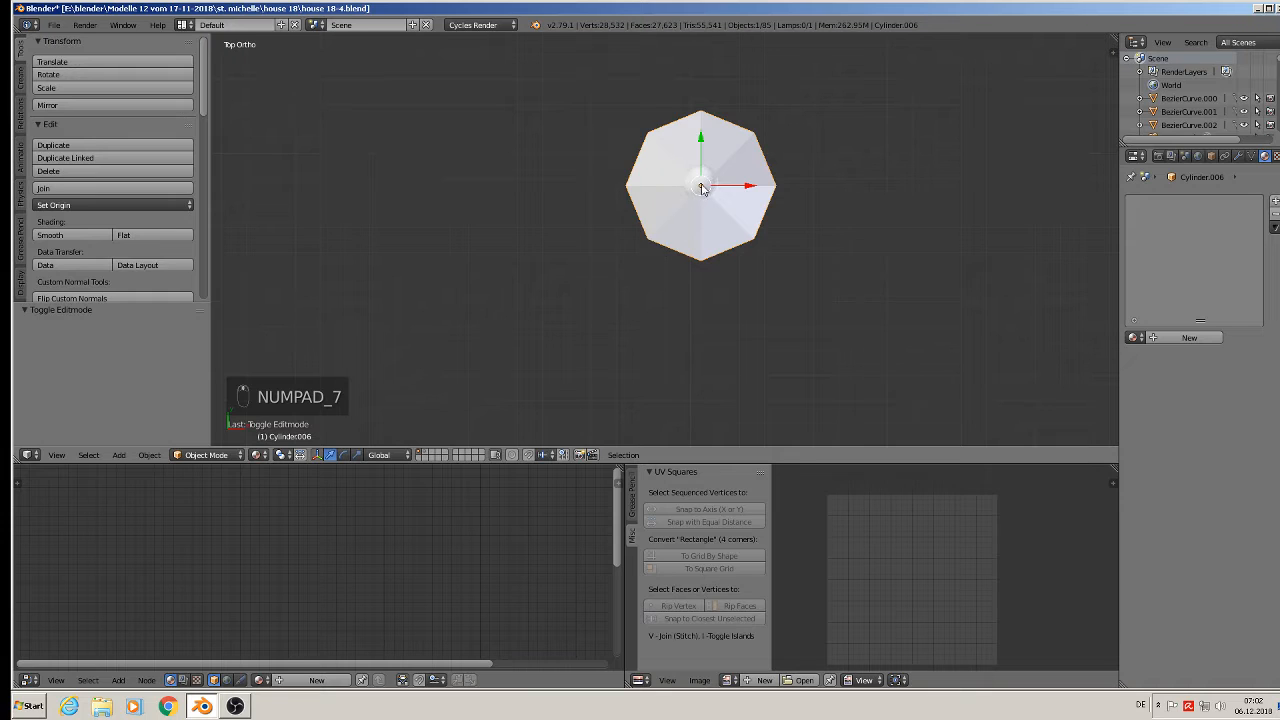
scroll(702, 188, "up", 3)
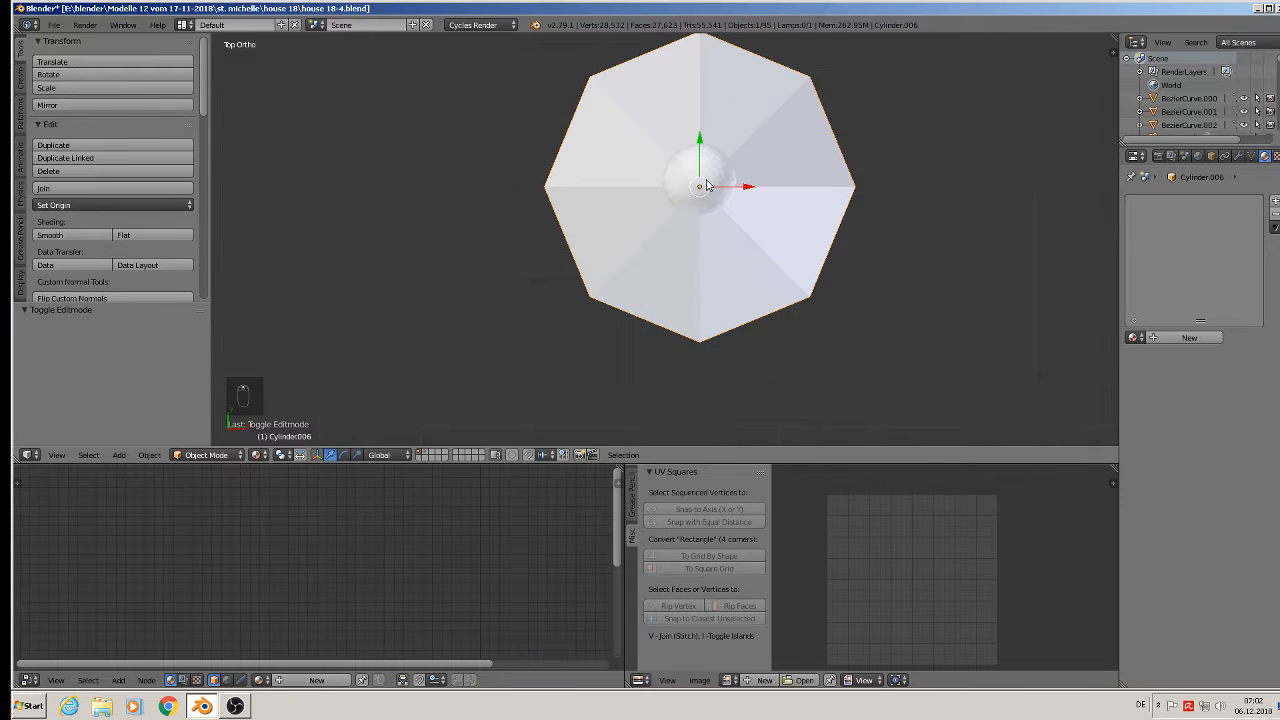
key("Tab")
left_click_drag(699, 134, 699, 140)
key("Tab")
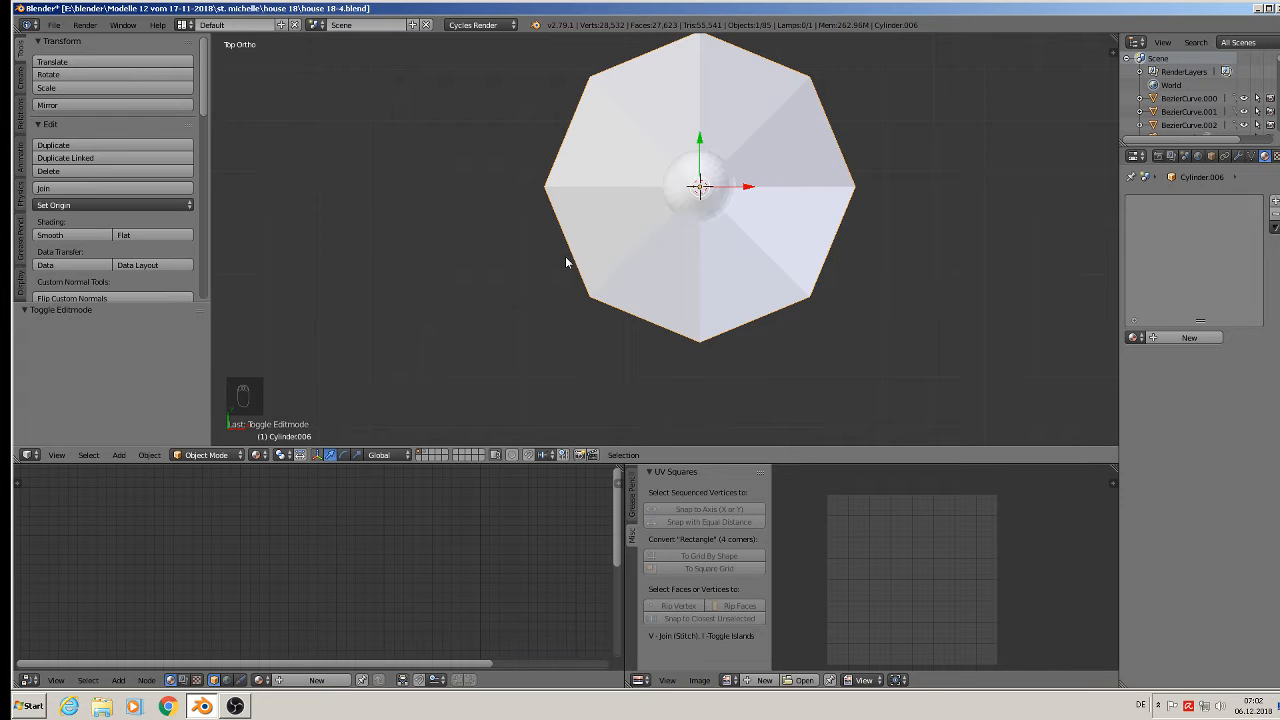
- Add a cube at the spire's left corner in top view and scale it by 0.017 and again by about 0.127
left_click(556, 188)
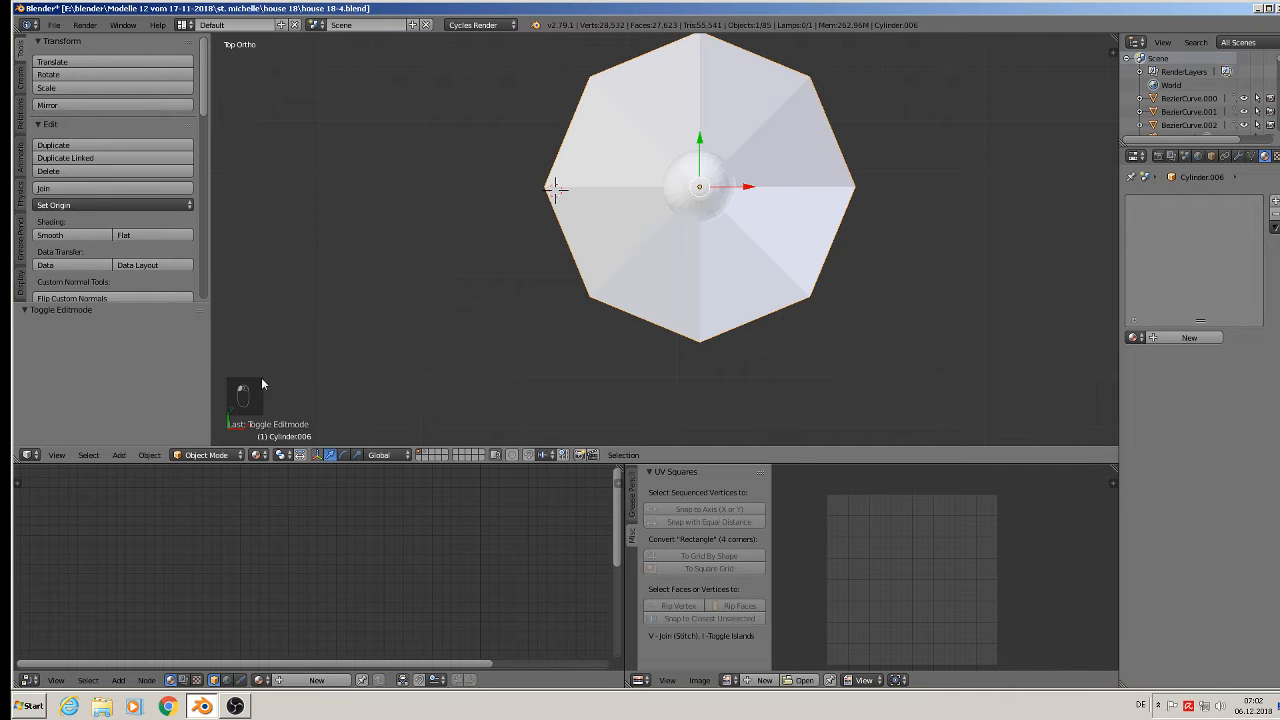
left_click(114, 455)
mouse_move(140, 439)
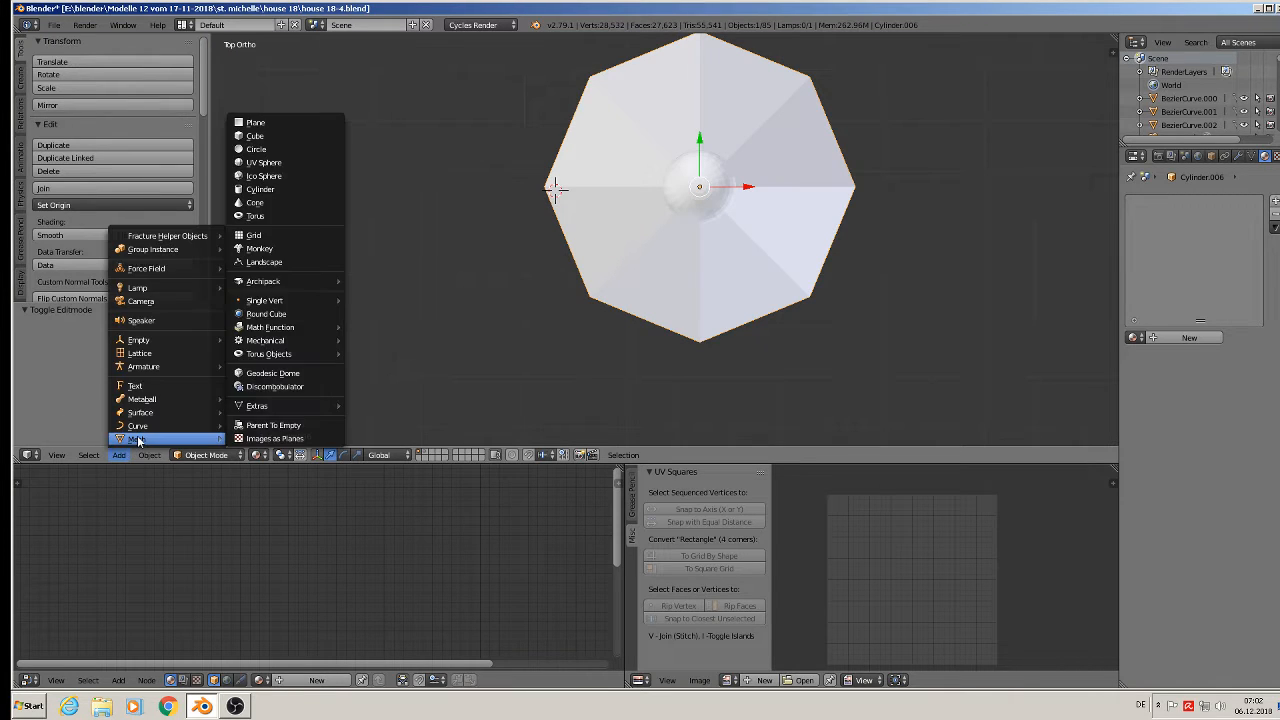
left_click(256, 135)
key("s")
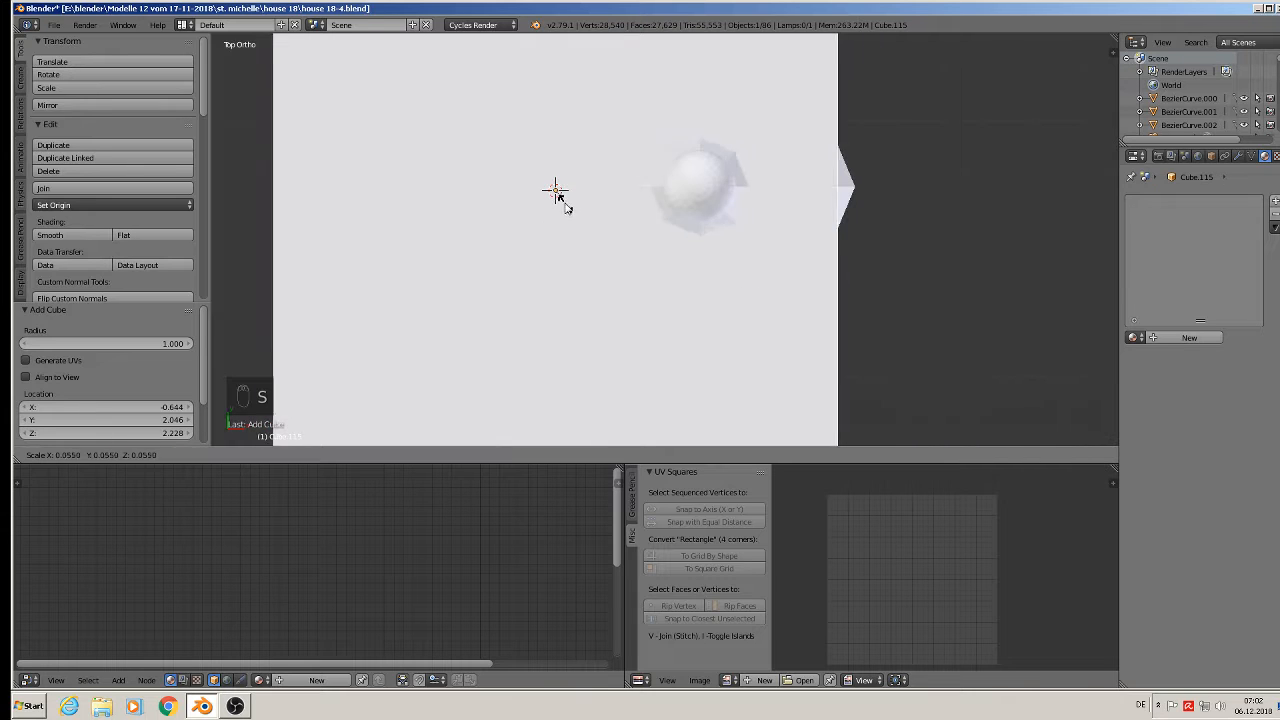
left_click(566, 208)
key("s")
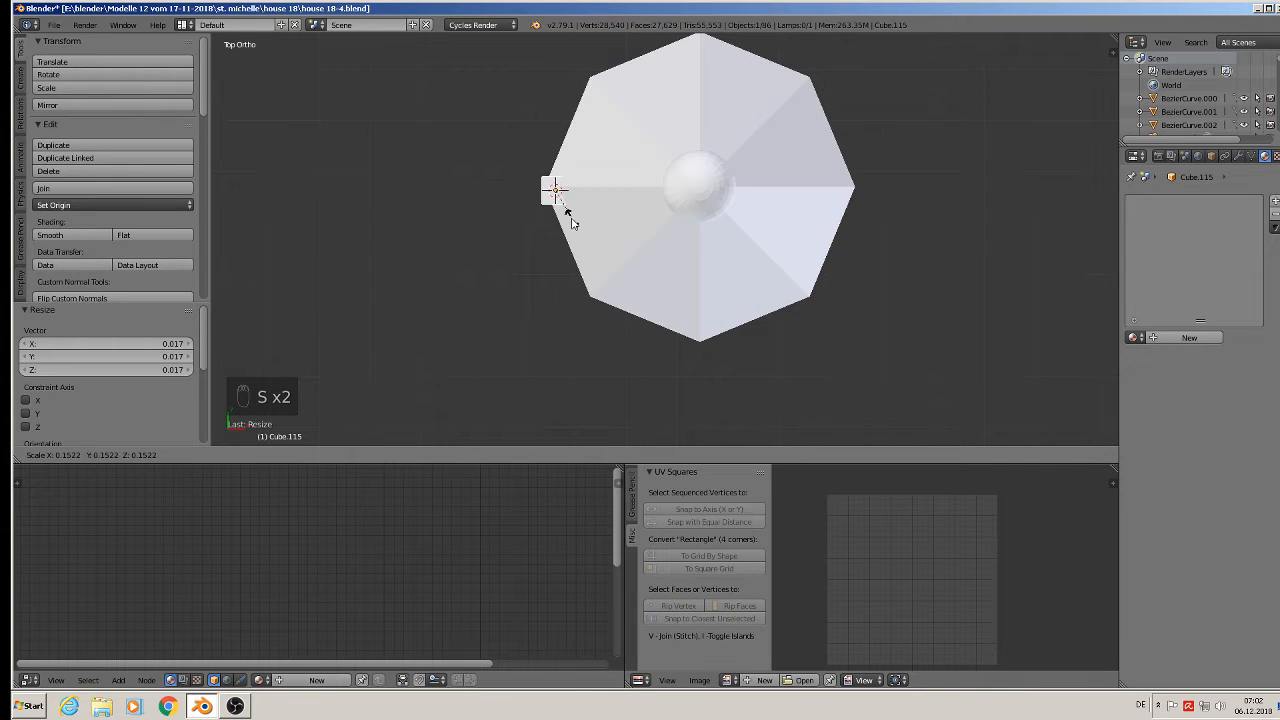
left_click(568, 210)
- Move the small cube 0.005 inward along X and about 0.0005 along Y to line it up with the spire's centre
key("g")
key("x")
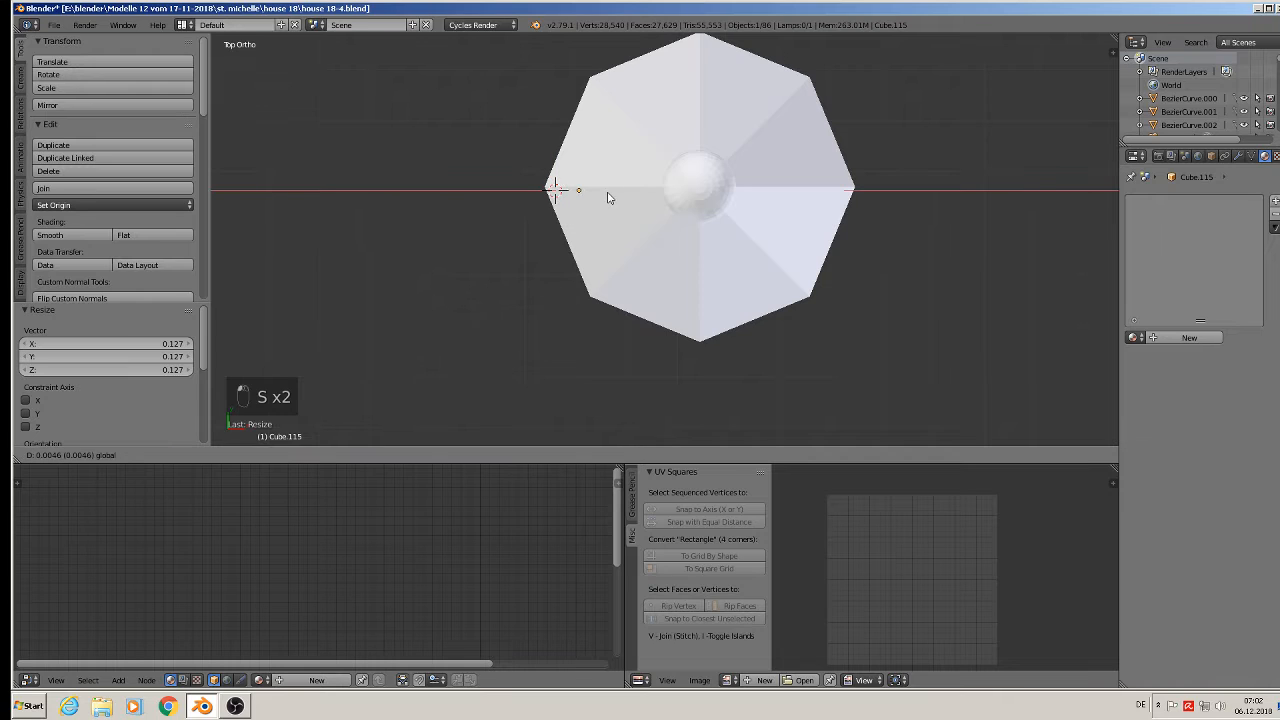
left_click(612, 198)
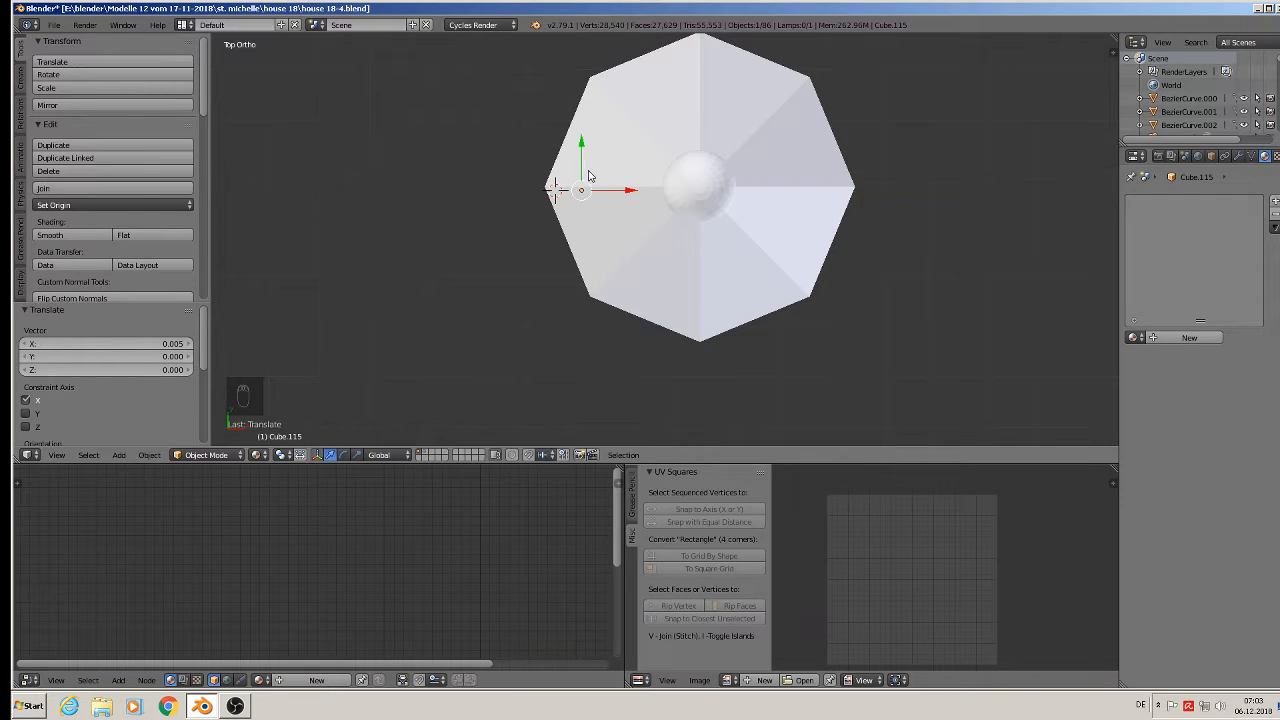
key("g")
key("y")
left_click(583, 164)
- Stretch the cube along Z by about 13.4 into a column and lower it 0.036 to stand between spire and base
middle_click_drag(608, 252, 538, 163, "shift")
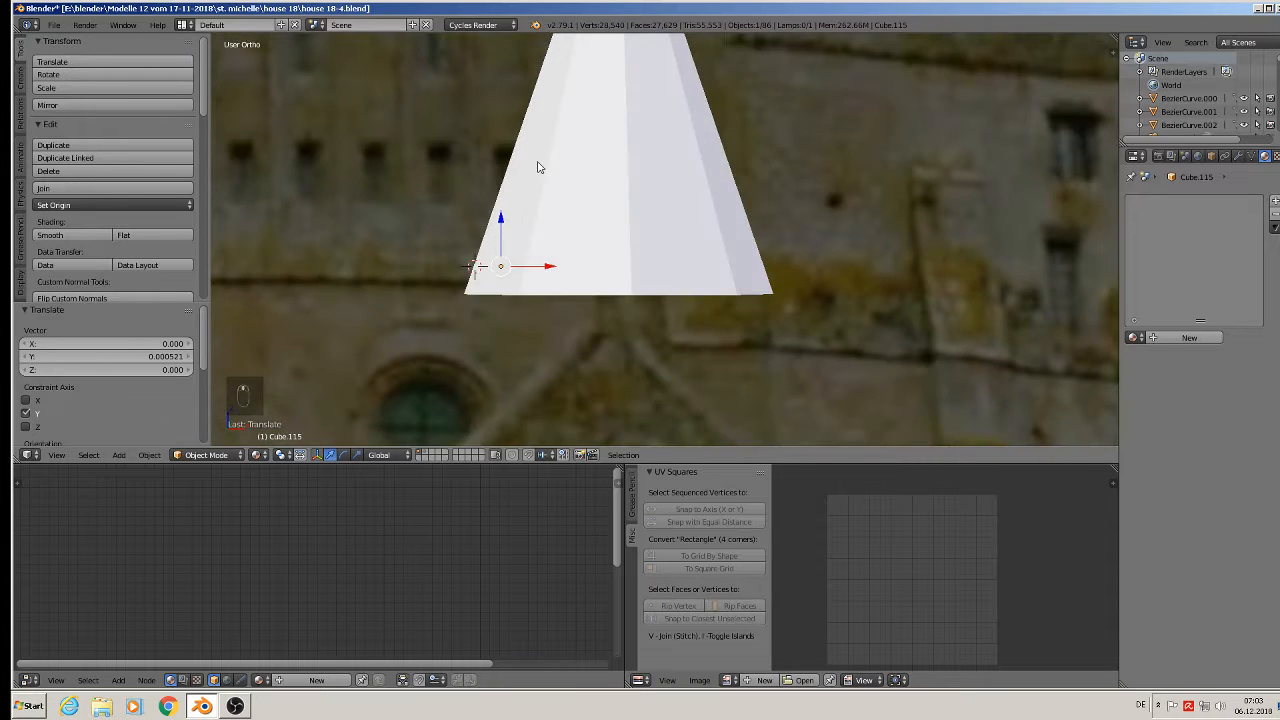
scroll(533, 219, "down", 2)
middle_click_drag(546, 315, 576, 168, "shift")
scroll(573, 182, "down", 3)
key("s")
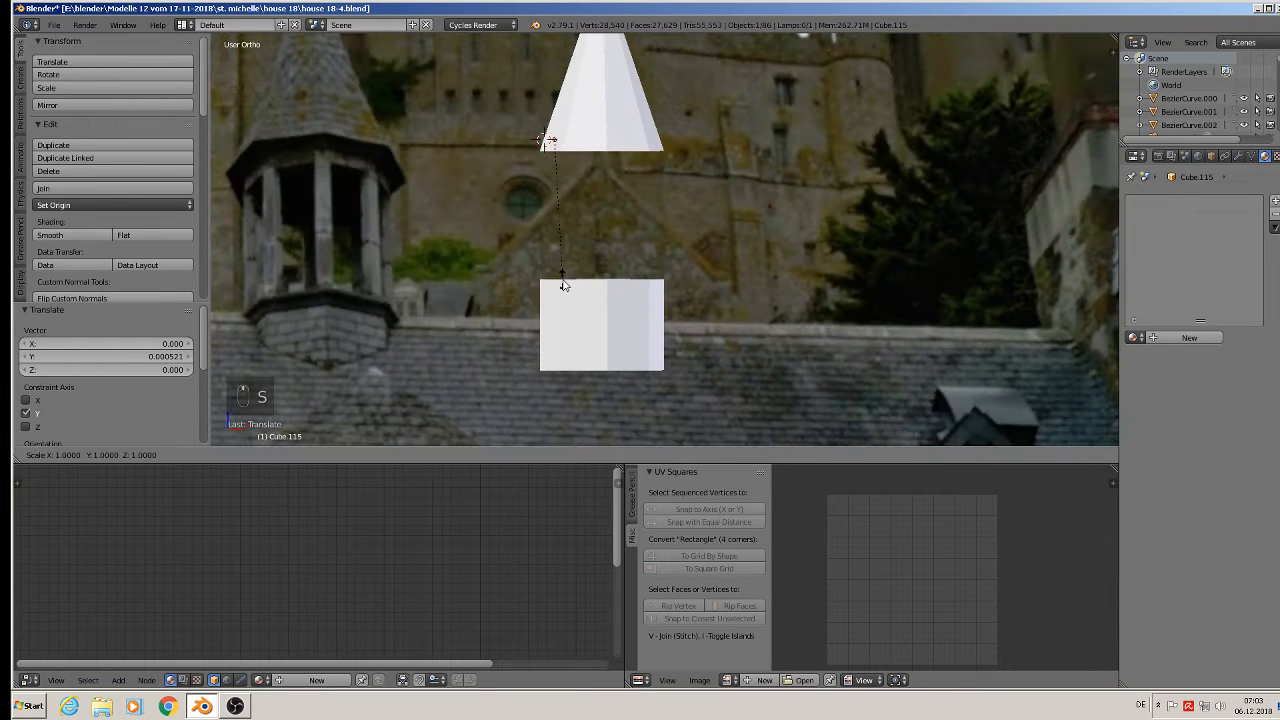
key("z")
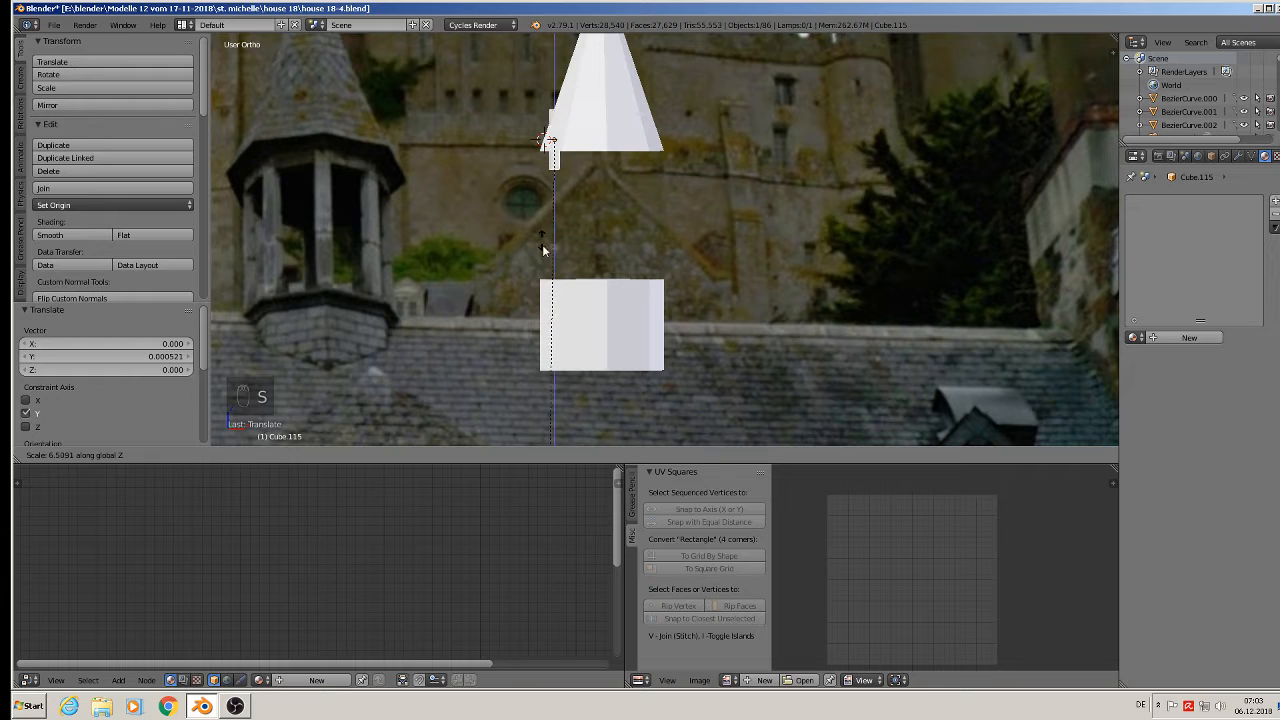
left_click(751, 374)
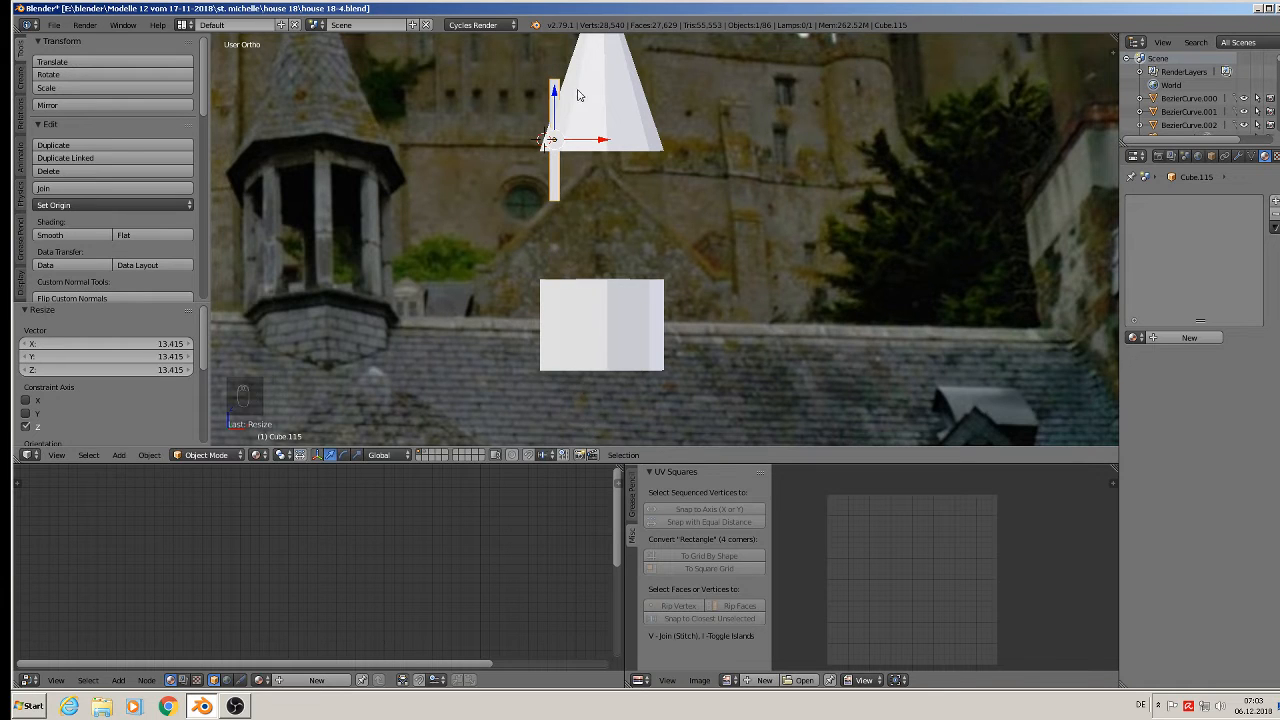
left_click(563, 105)
left_click_drag(555, 88, 555, 165)
key("s")
key("x")
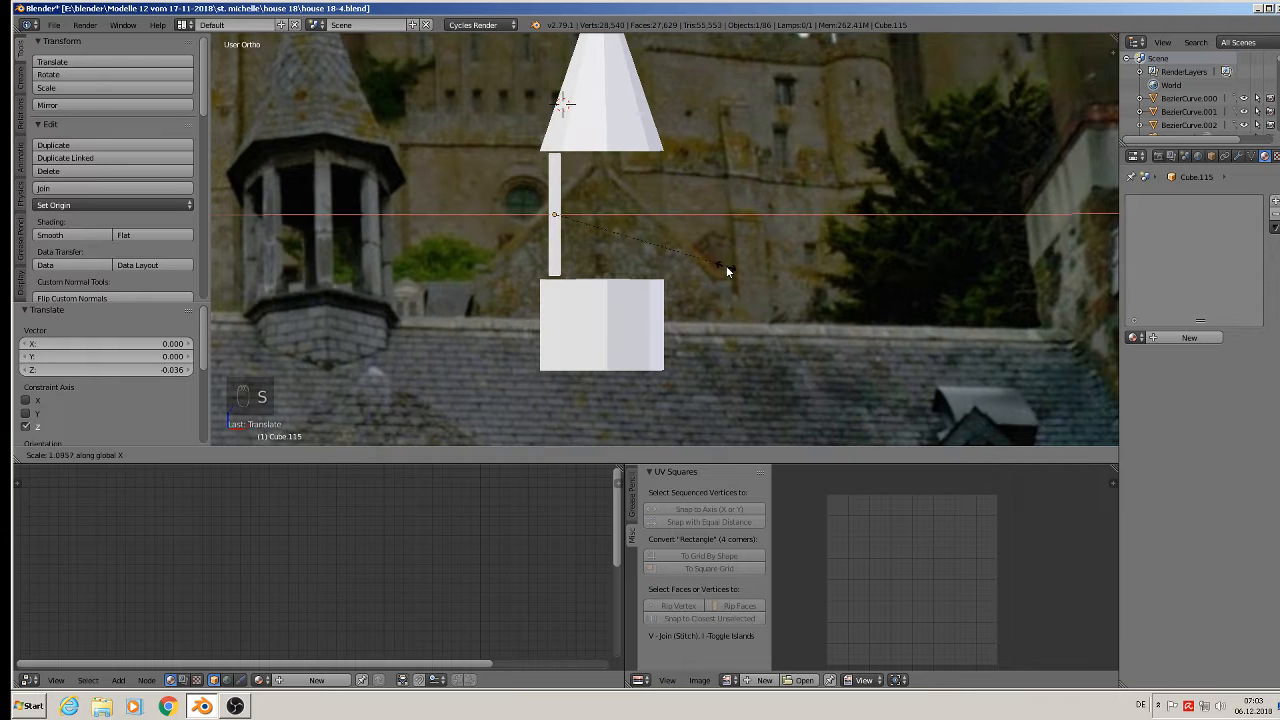
right_click(718, 268)
- Scale the column along Z by about 1.079 to bridge spire and base, and shift it 0.002 along X
key("s")
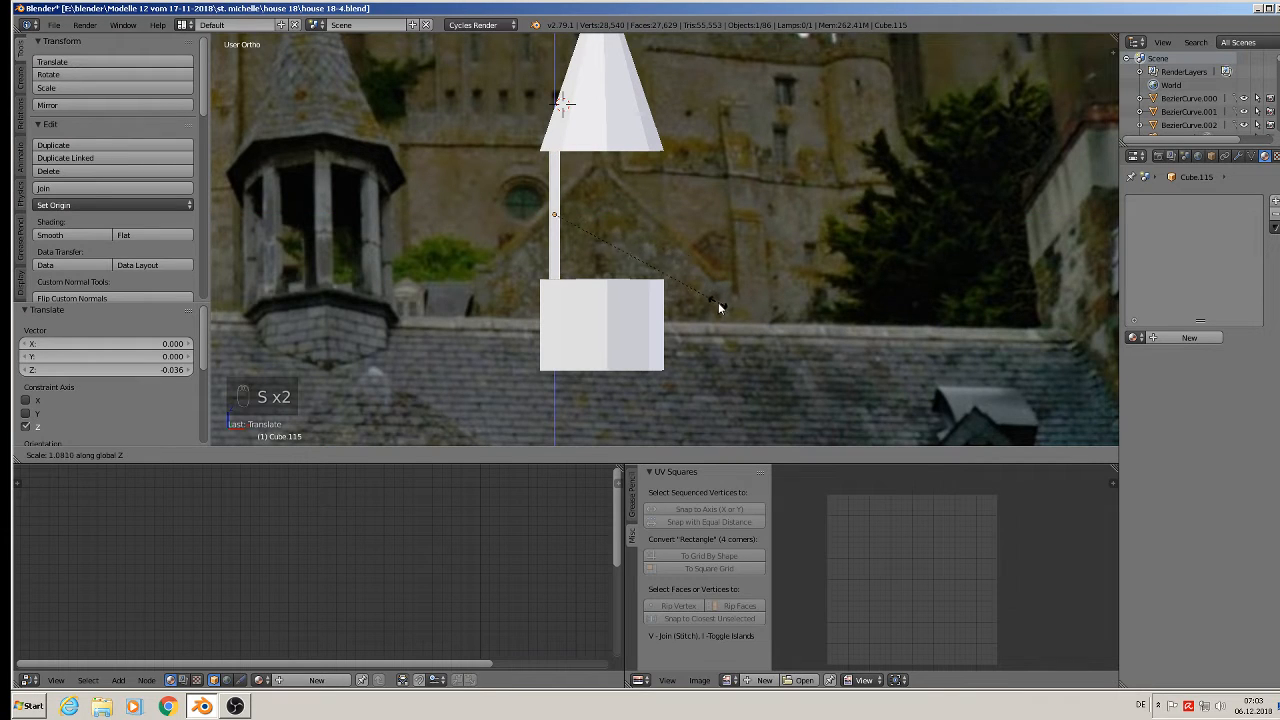
left_click(718, 302)
key("g")
key("x")
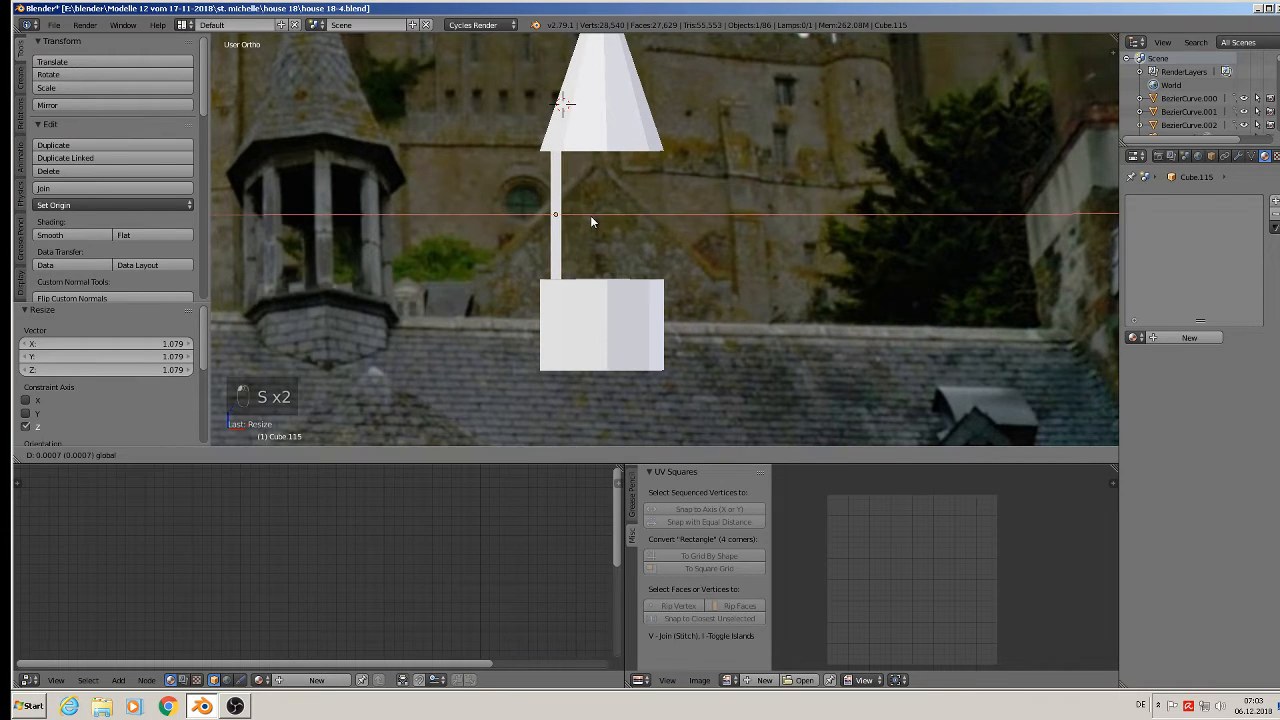
left_click(594, 215)
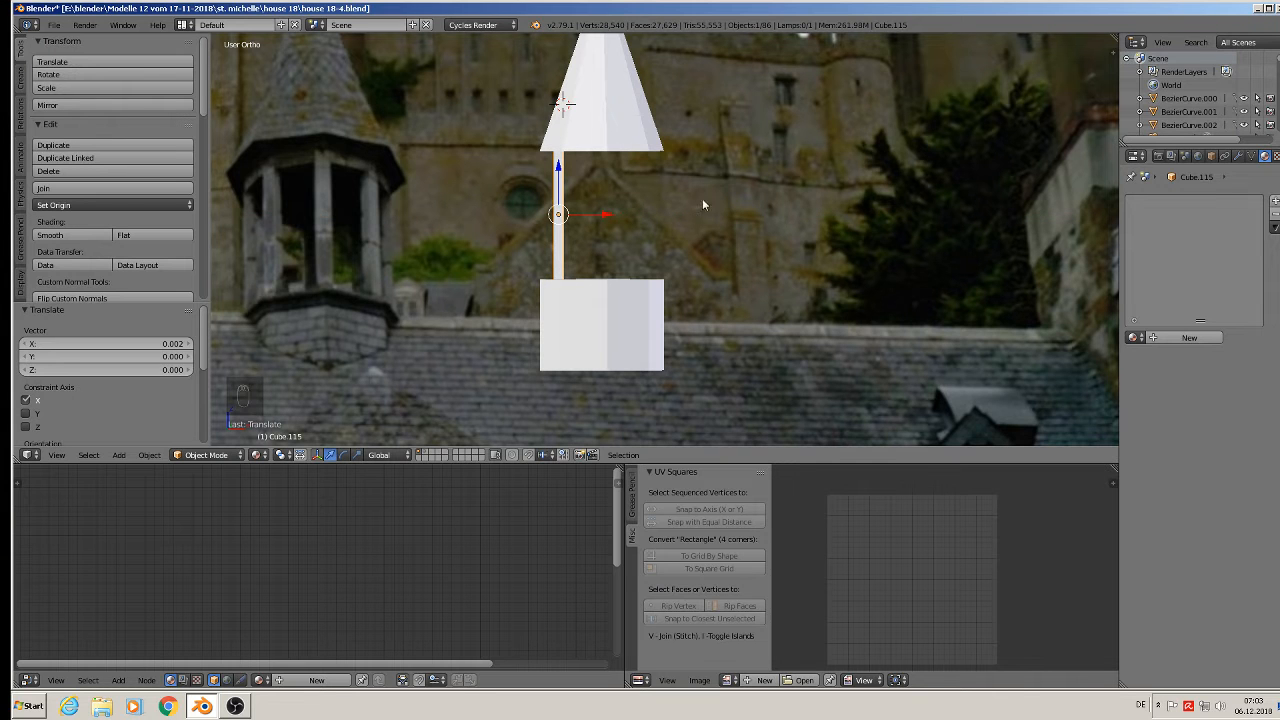
- In top view, place the 3D cursor at the spire's centre and set the column's origin to the 3D cursor
middle_click_drag(655, 146, 668, 256)
key("KP_7")
scroll(550, 175, "up", 3)
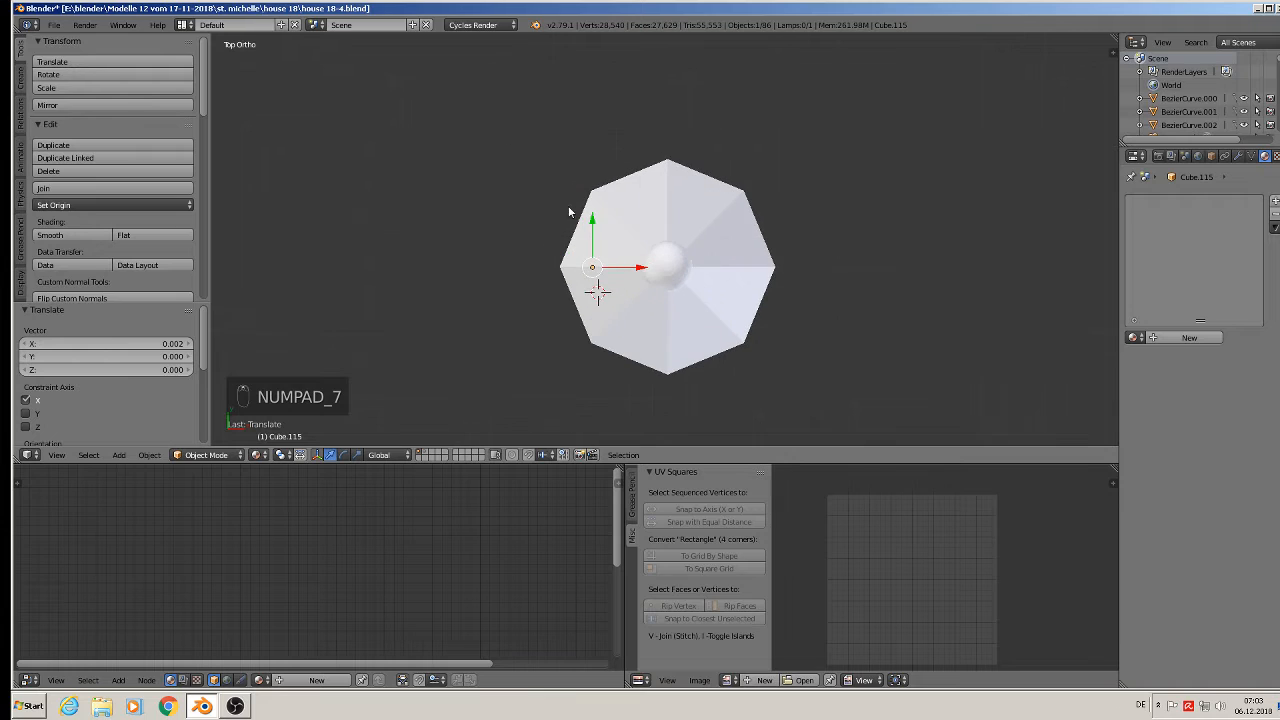
left_click(667, 268)
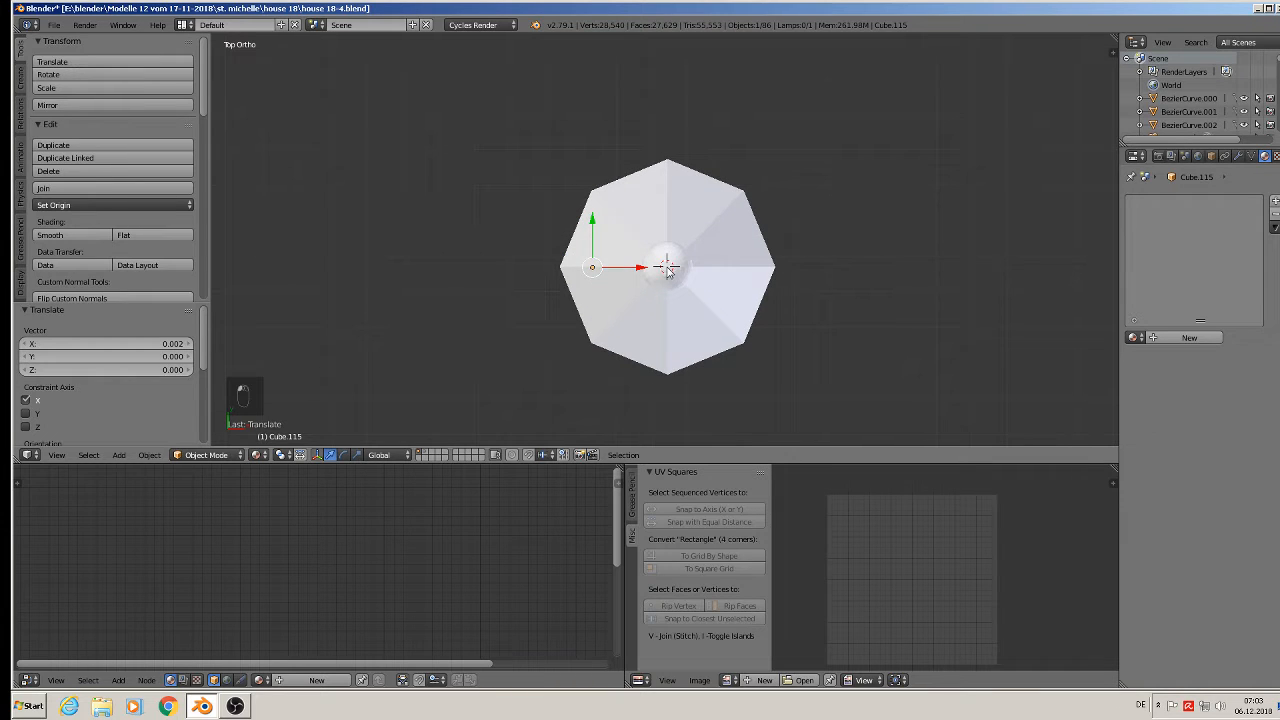
left_click(90, 205)
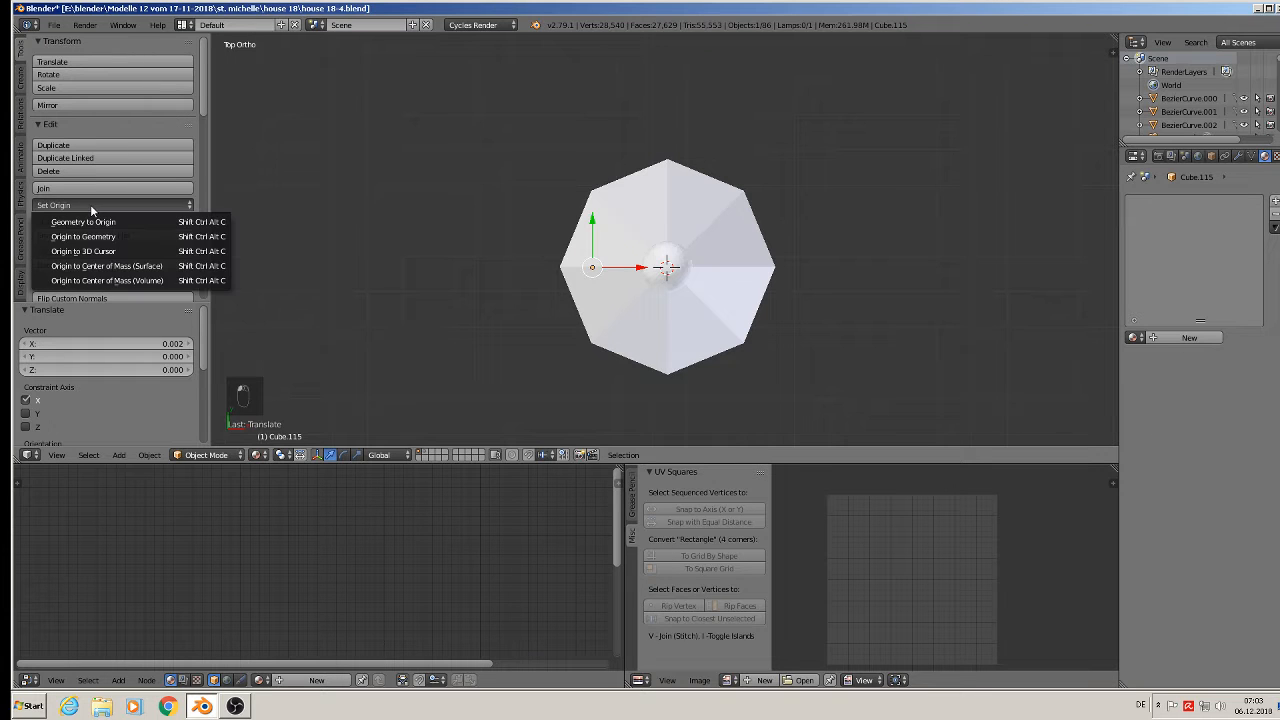
left_click(104, 258)
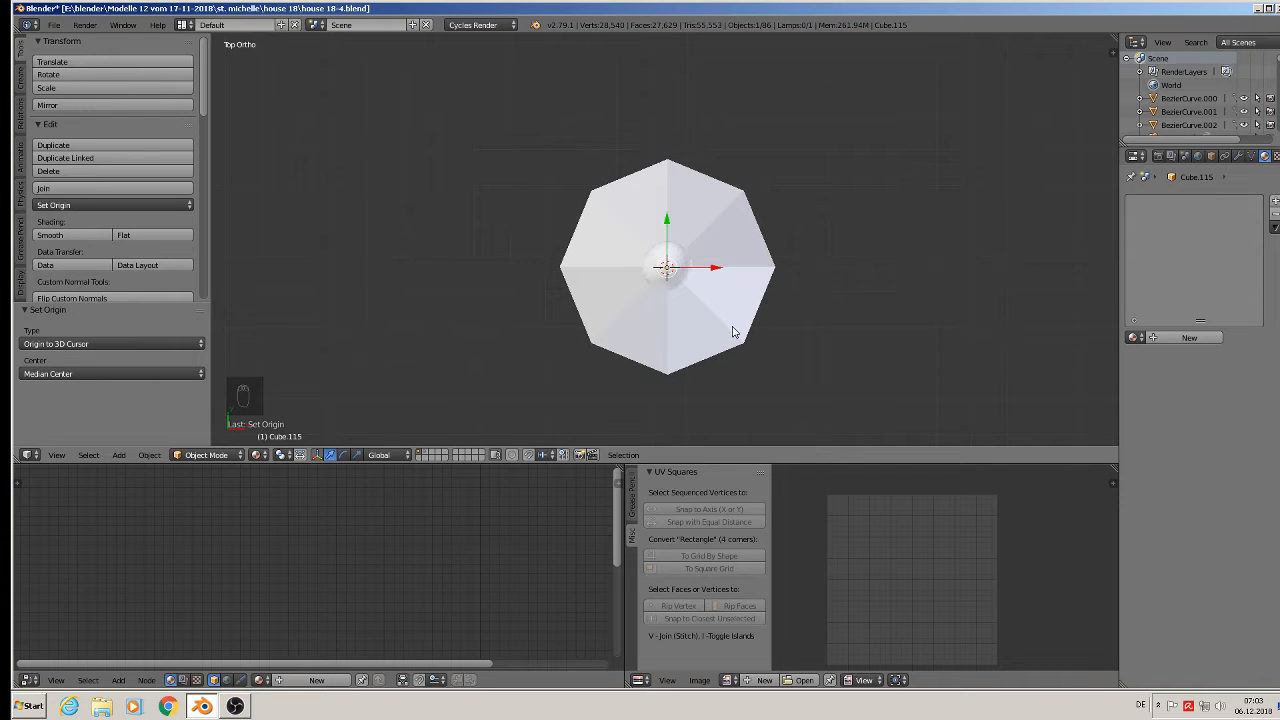
middle_click_drag(731, 334, 731, 270)
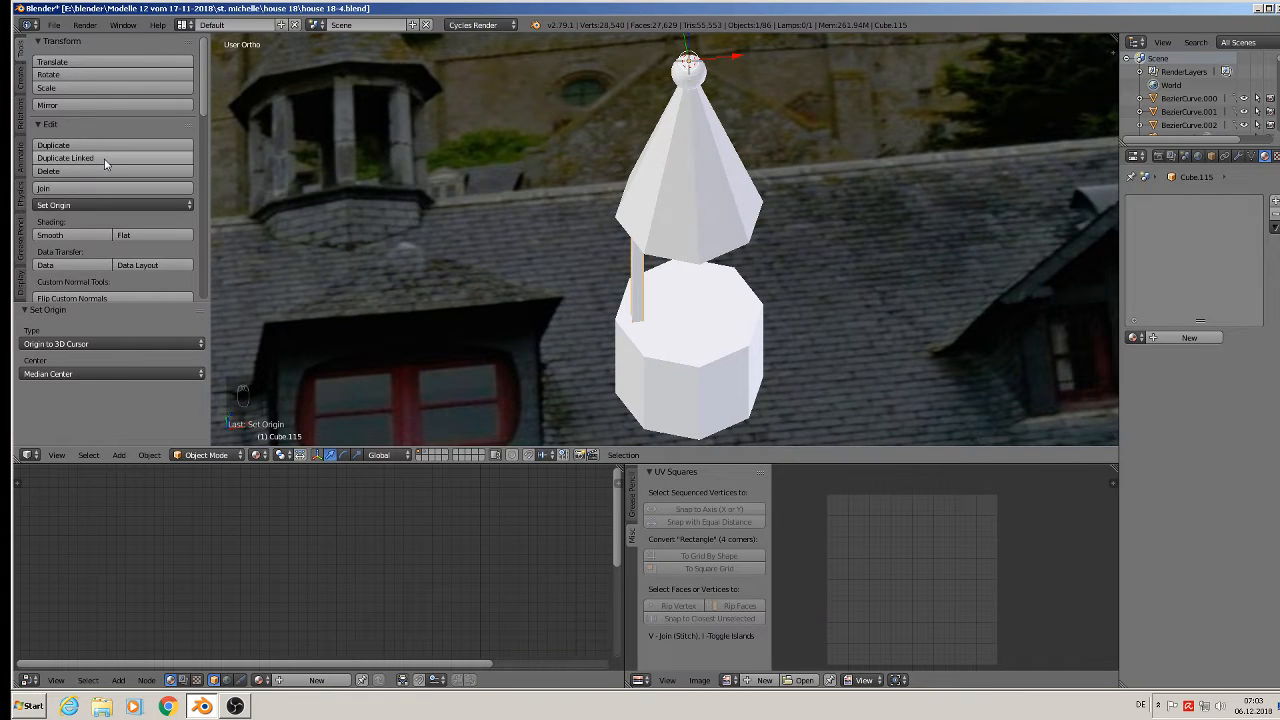
scroll(93, 186, "down", 4)
scroll(93, 186, "up", 3)
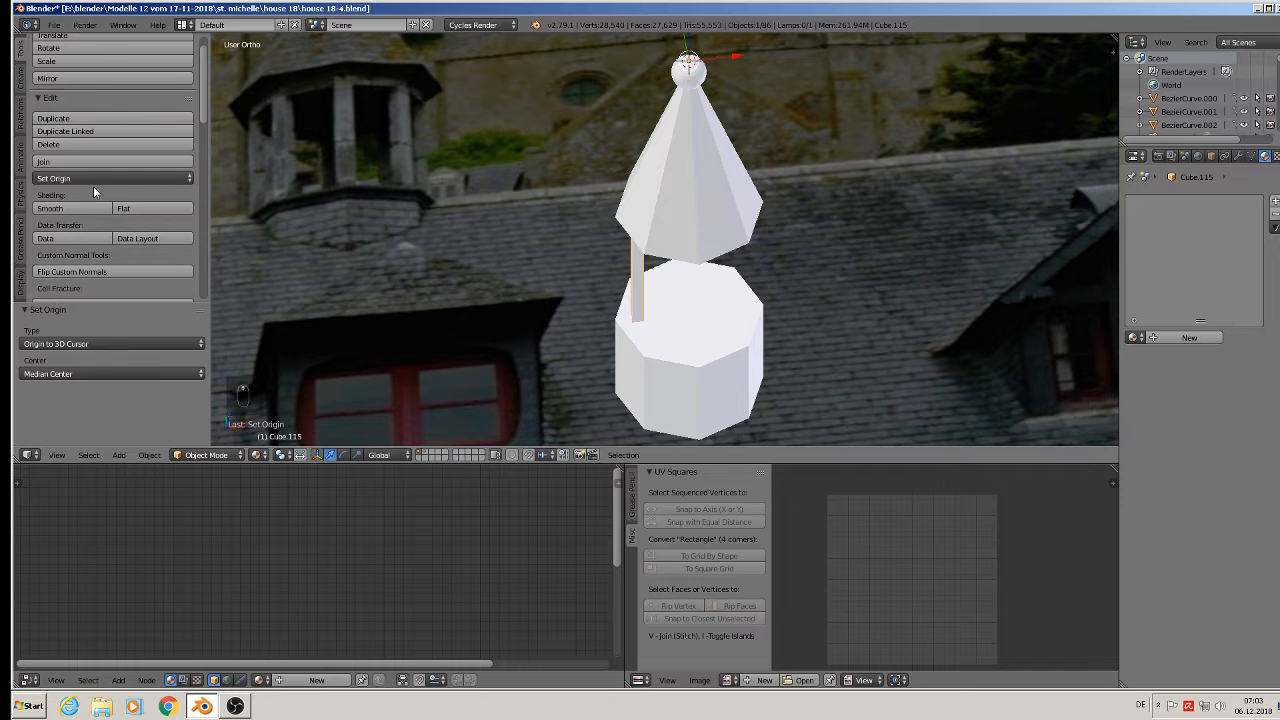
scroll(93, 186, "up", 1)
scroll(93, 186, "down", 5)
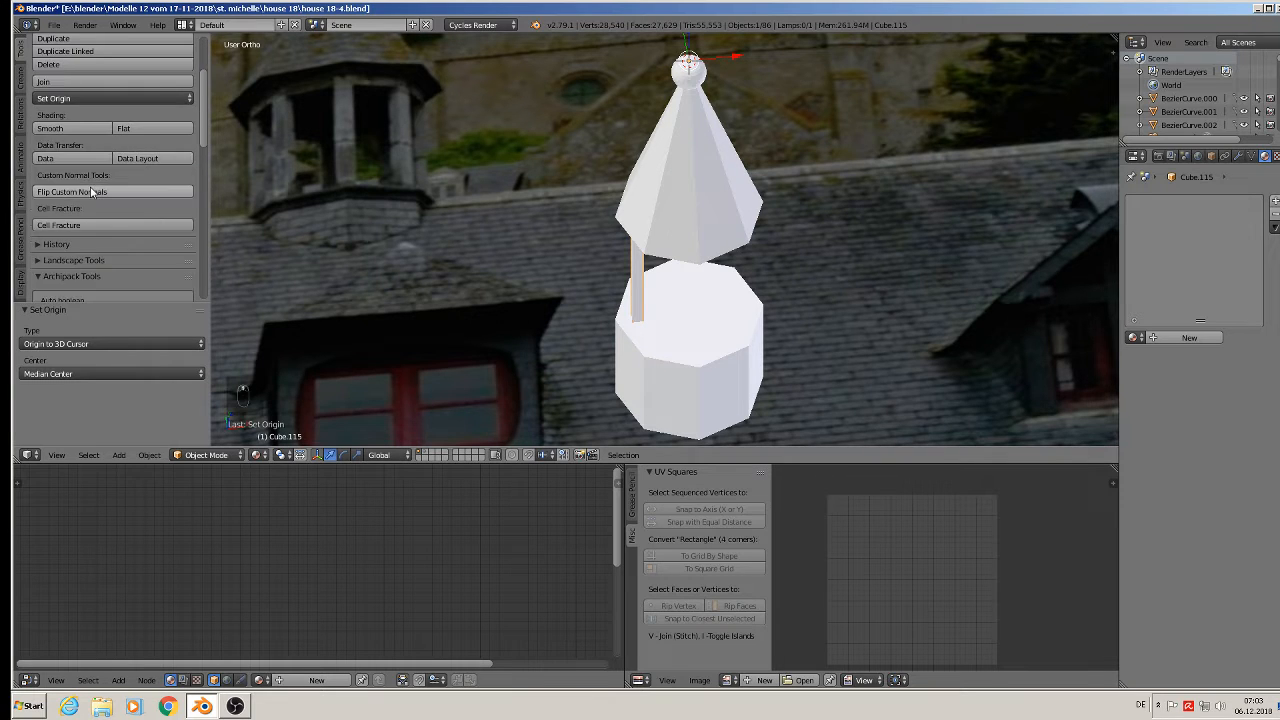
scroll(47, 243, "down", 7)
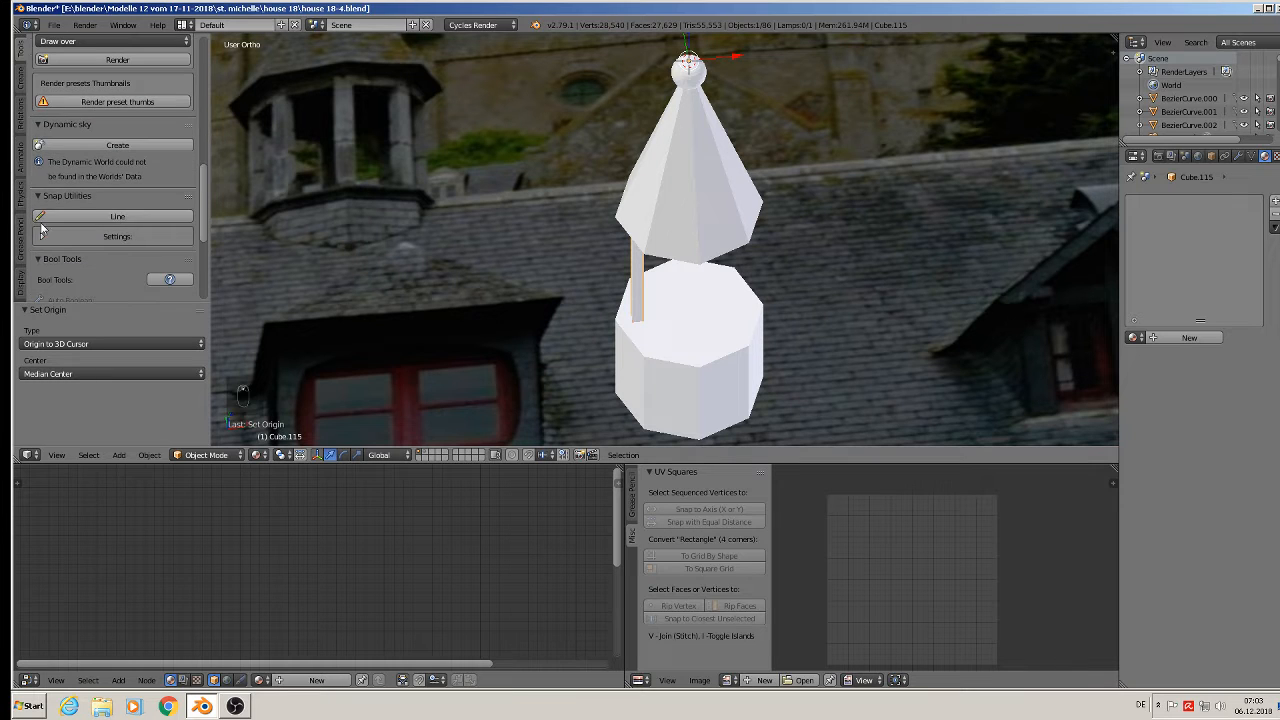
- Enter Edit Mode on the column, try the Spin tool in the angled view, and undo the spin
key("Tab")
scroll(216, 156, "up", 1)
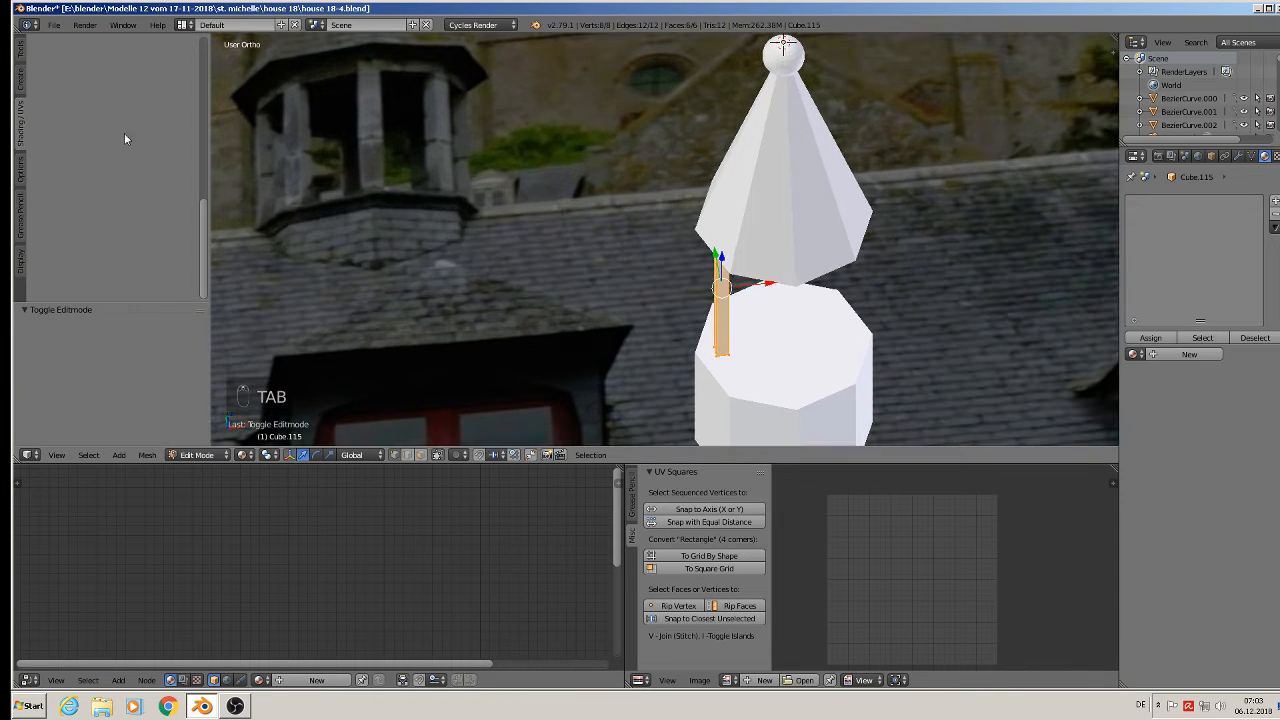
left_click(22, 50)
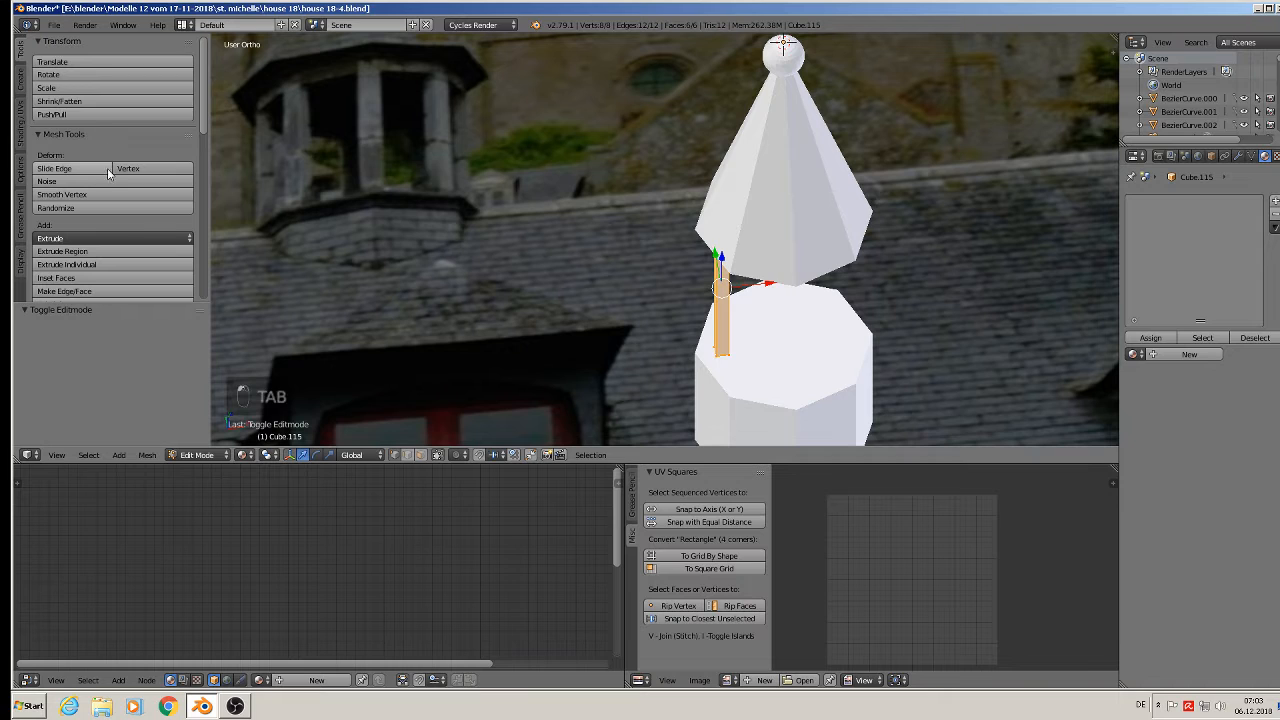
scroll(99, 243, "down", 3)
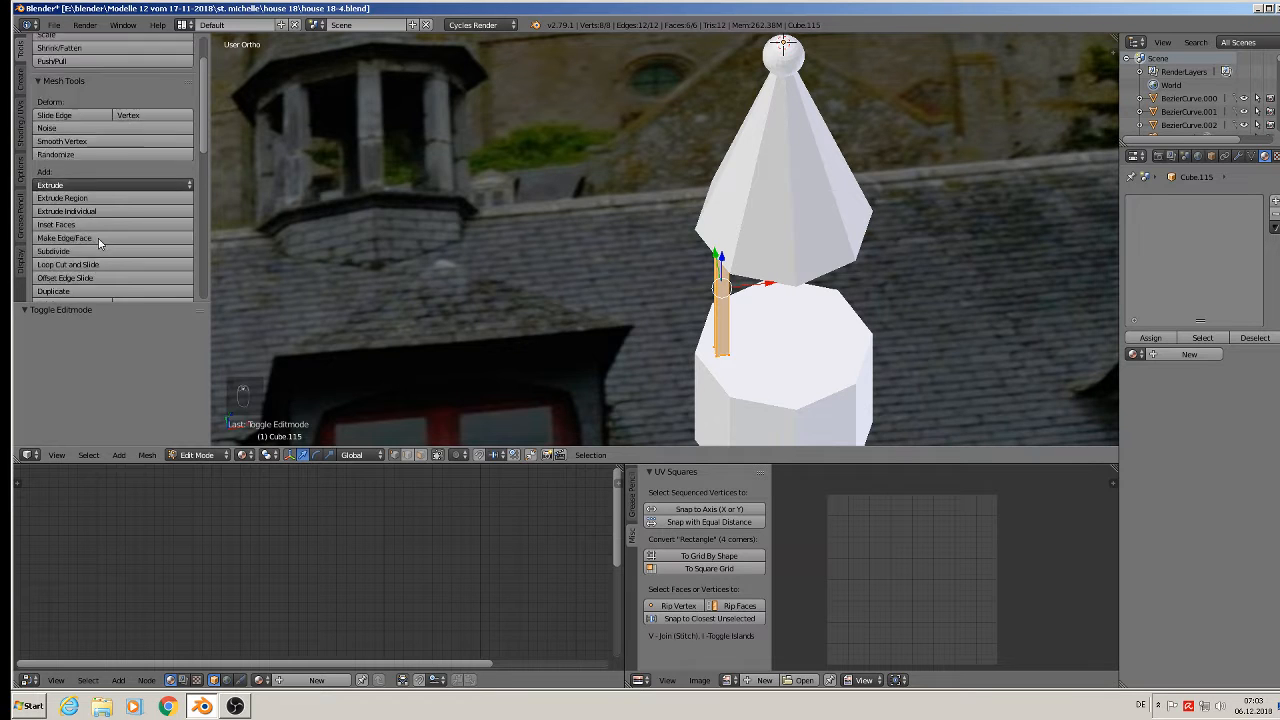
left_click(65, 279)
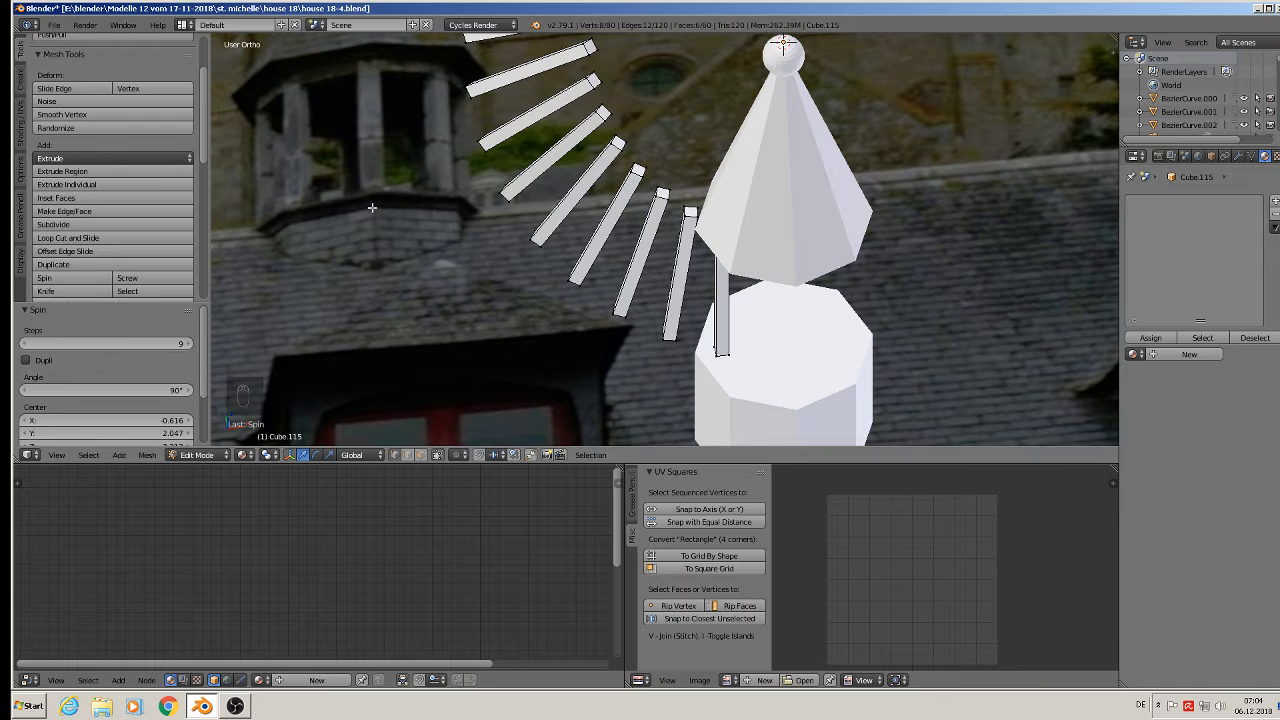
key("ctrl+z")
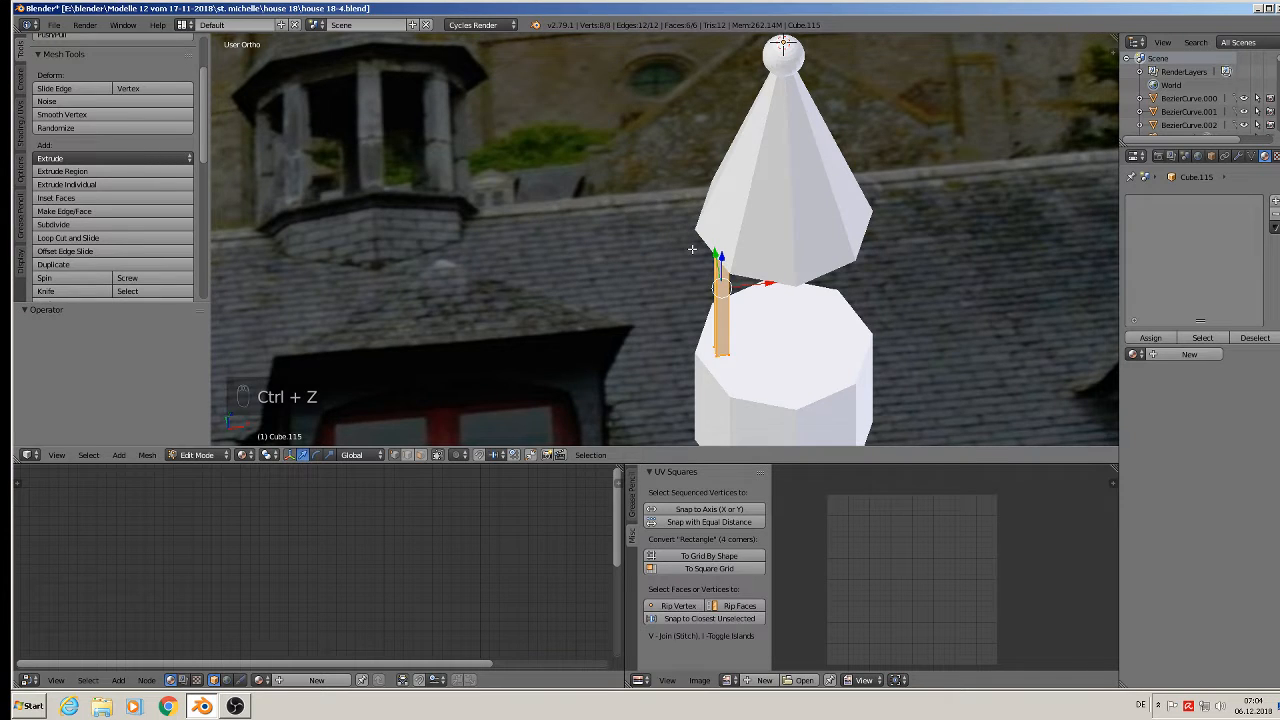
- Switch to top view with Wireframe shading and Spin the column around the spire's centre
key("KP_7")
left_click(243, 455)
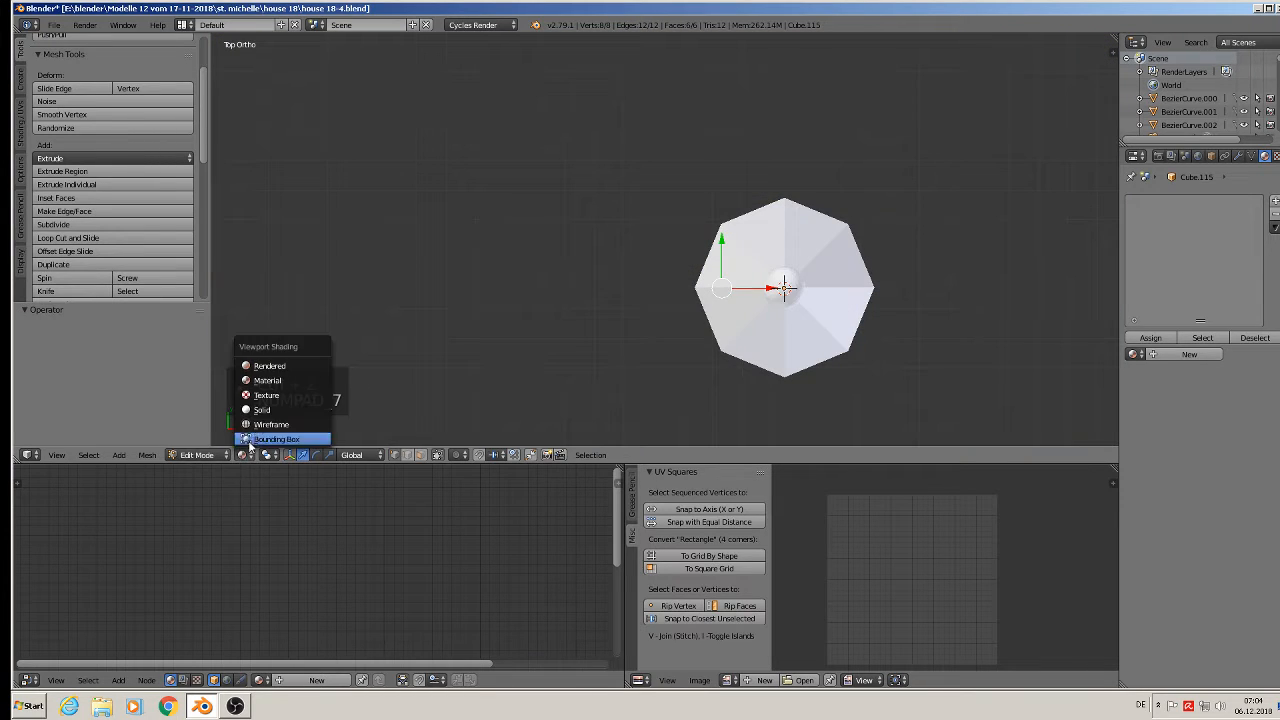
left_click(262, 424)
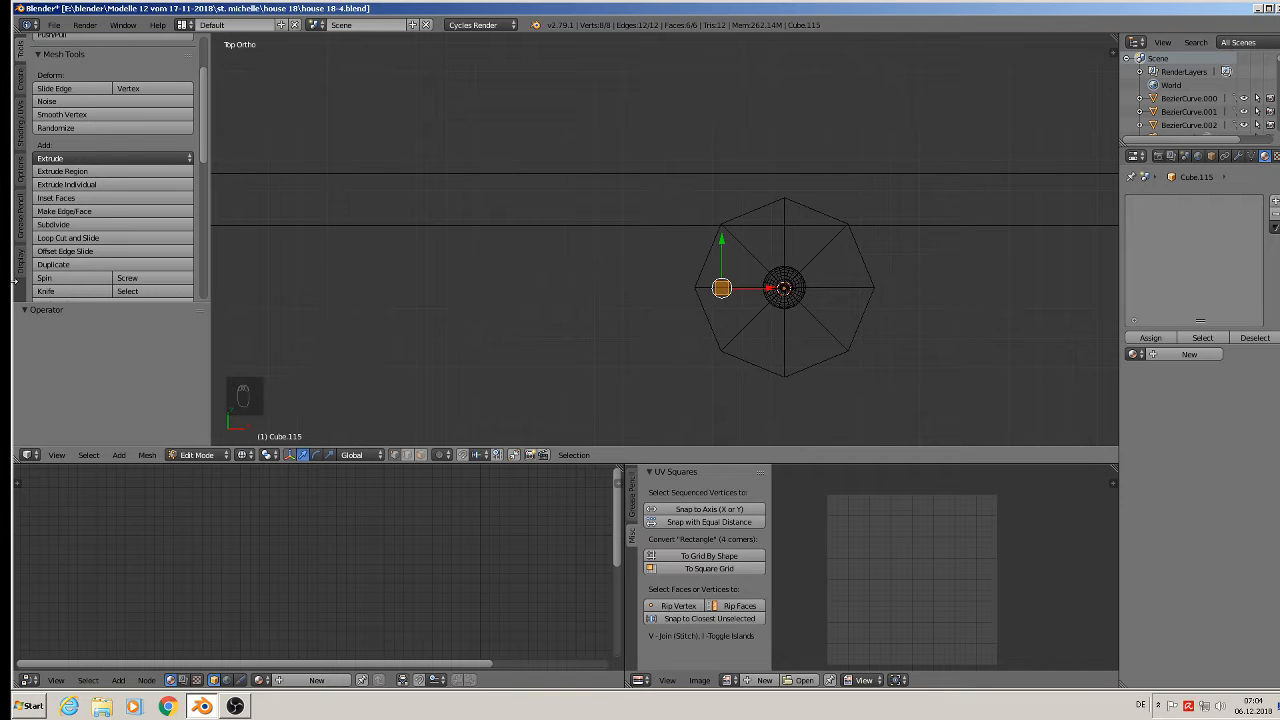
left_click(65, 278)
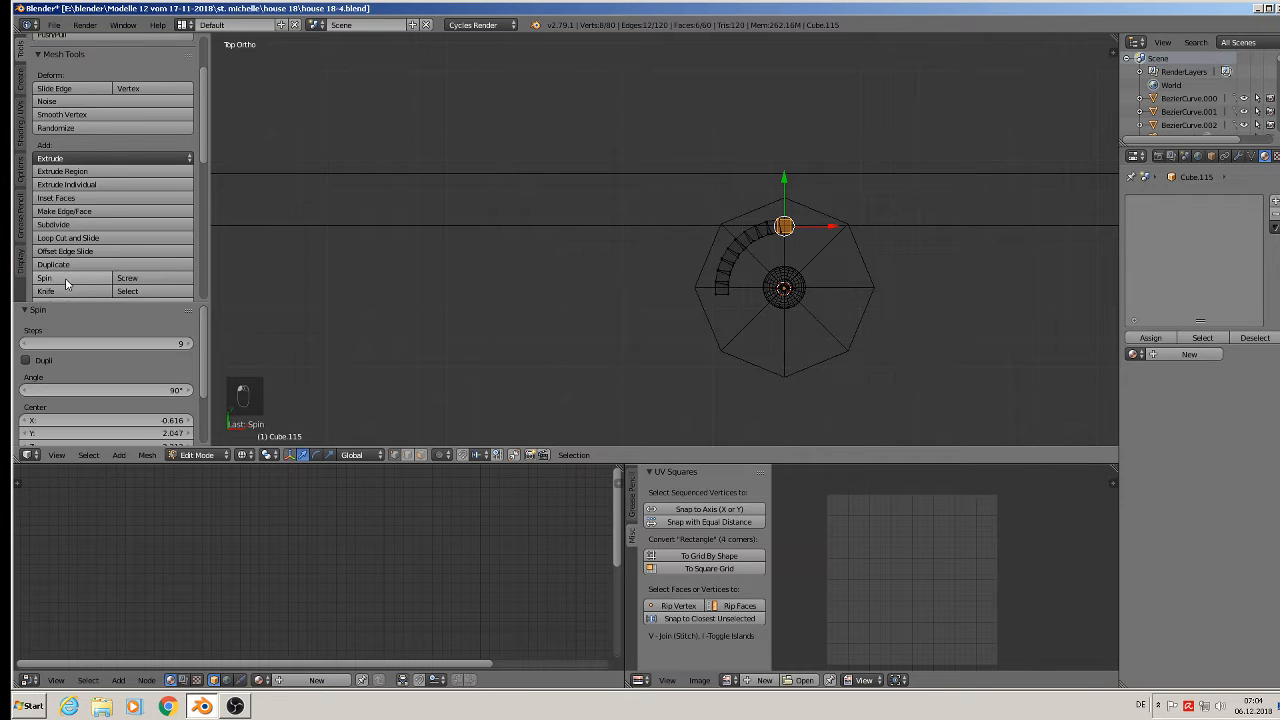
scroll(729, 303, "up", 3)
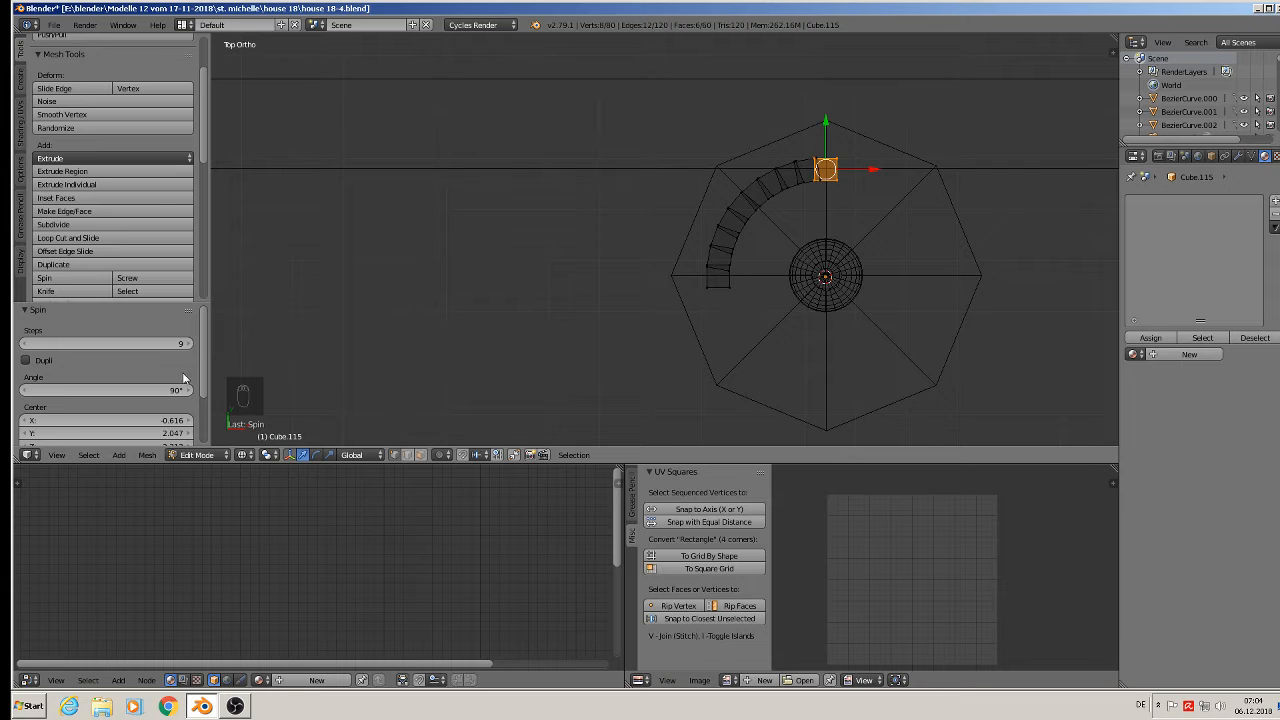
- Set the spin's angle to 360° and its steps to 8 for one column per octagon corner
left_click(169, 388)
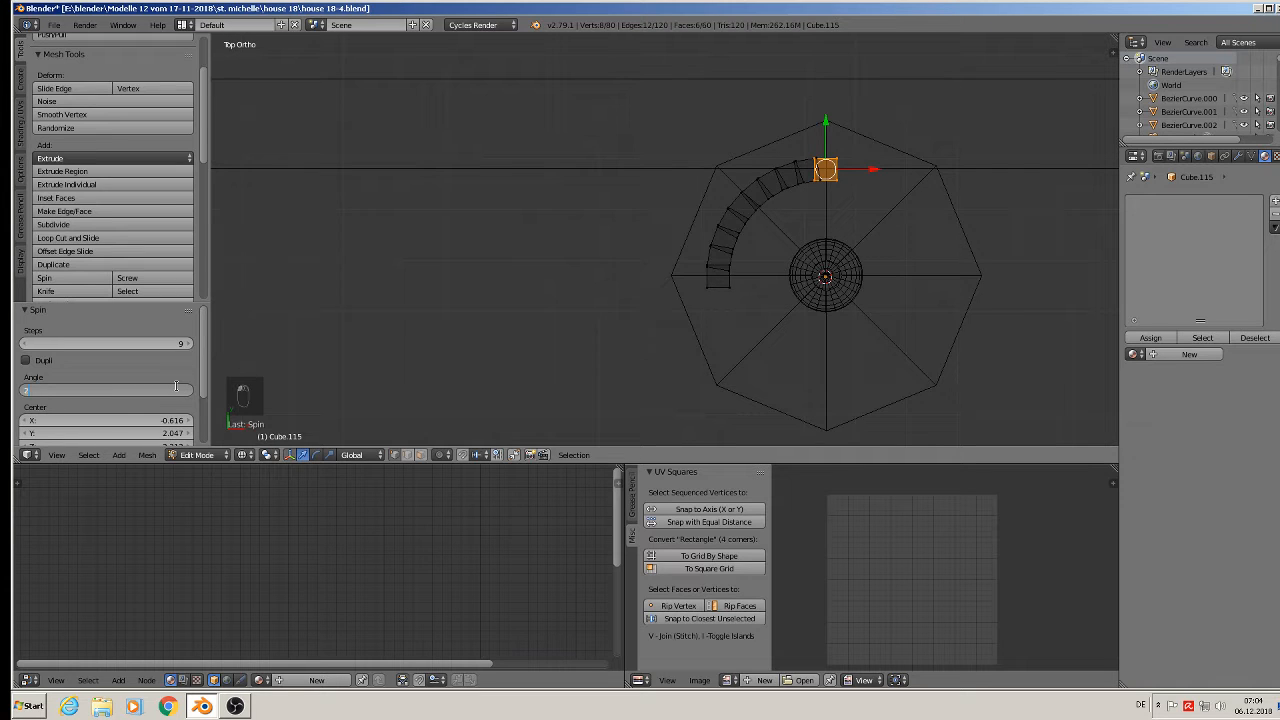
key("BackSpace")
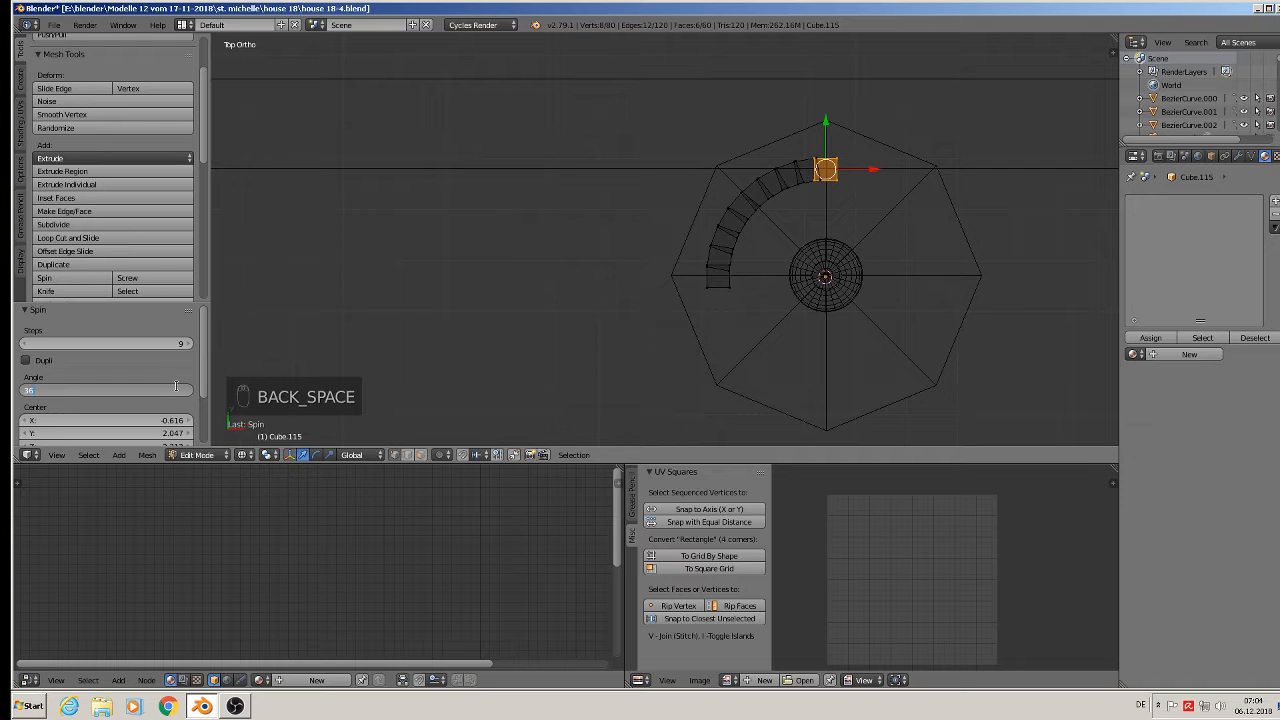
type("360")
key("Return")
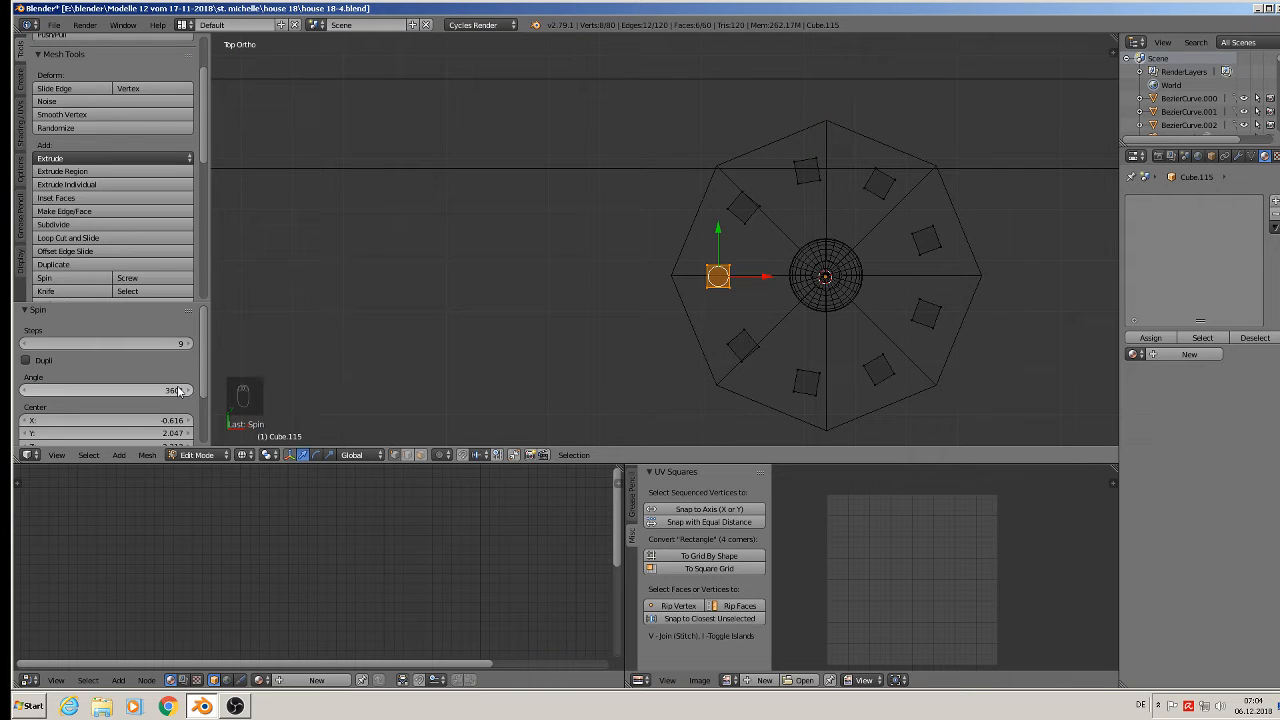
left_click(26, 344)
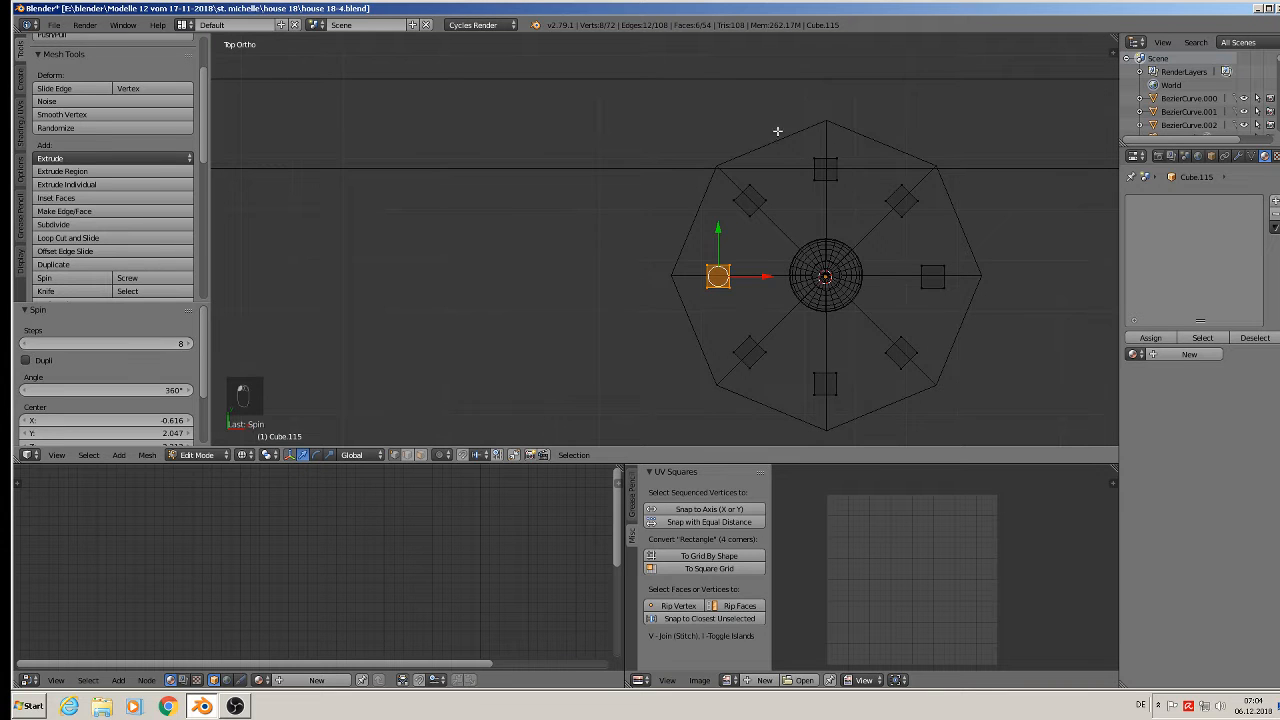
- Return the column ring to Object Mode, switch the viewport to Material shading, and deselect everything
key("Tab")
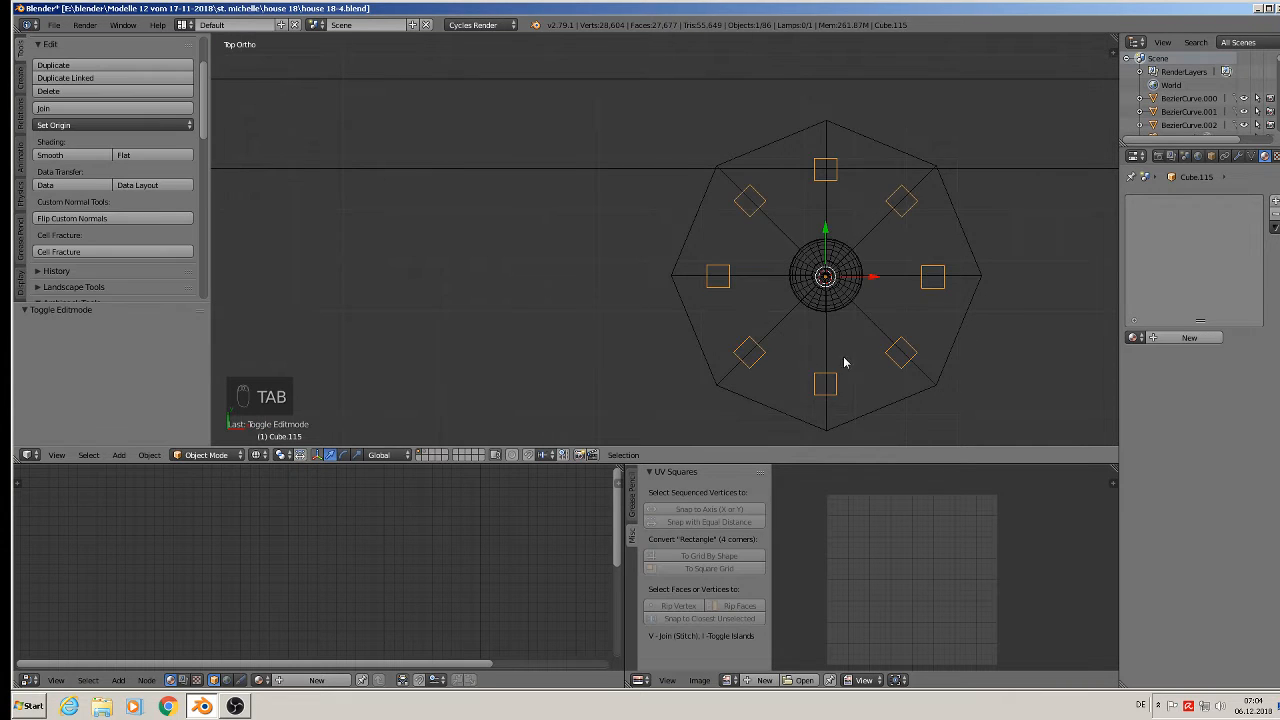
middle_click_drag(847, 363, 858, 314)
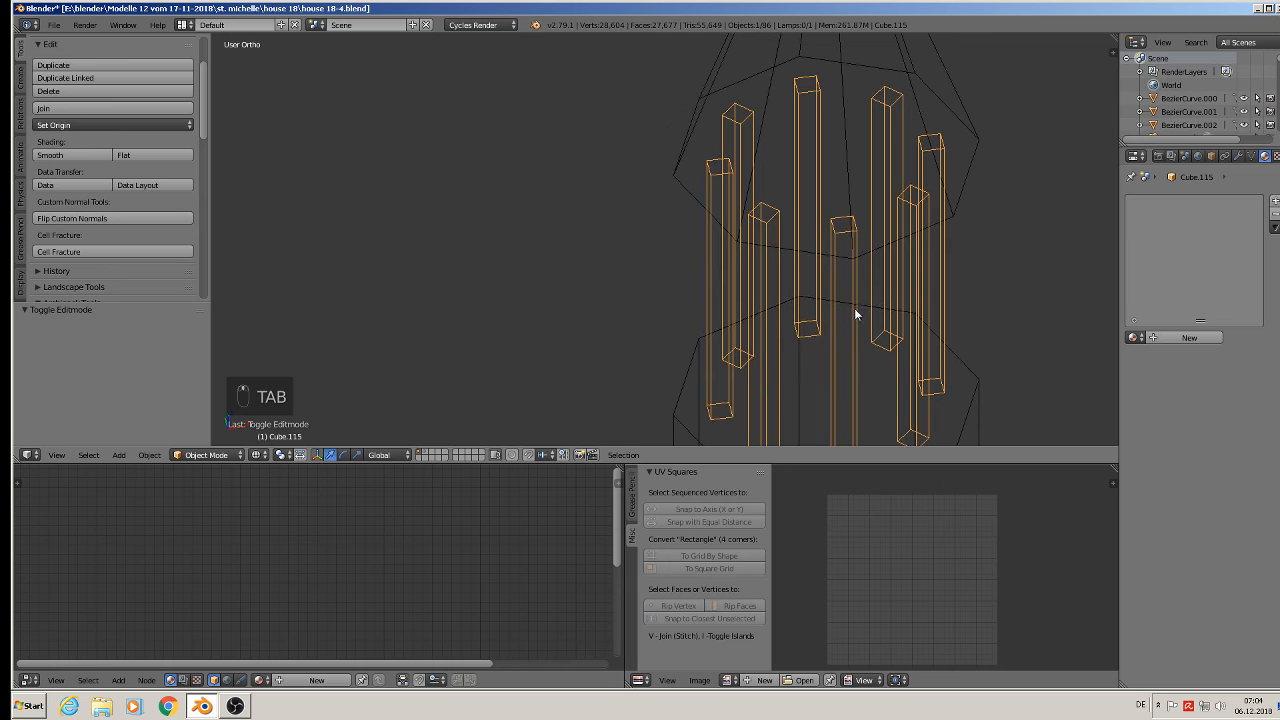
left_click(257, 455)
left_click(285, 381)
middle_click_drag(455, 356, 468, 284)
scroll(468, 284, "down", 2)
key("a")
scroll(549, 340, "down", 3)
mouse_move(541, 316)
middle_mouse_down()
mouse_move(518, 288)
mouse_move(534, 300)
middle_mouse_up()
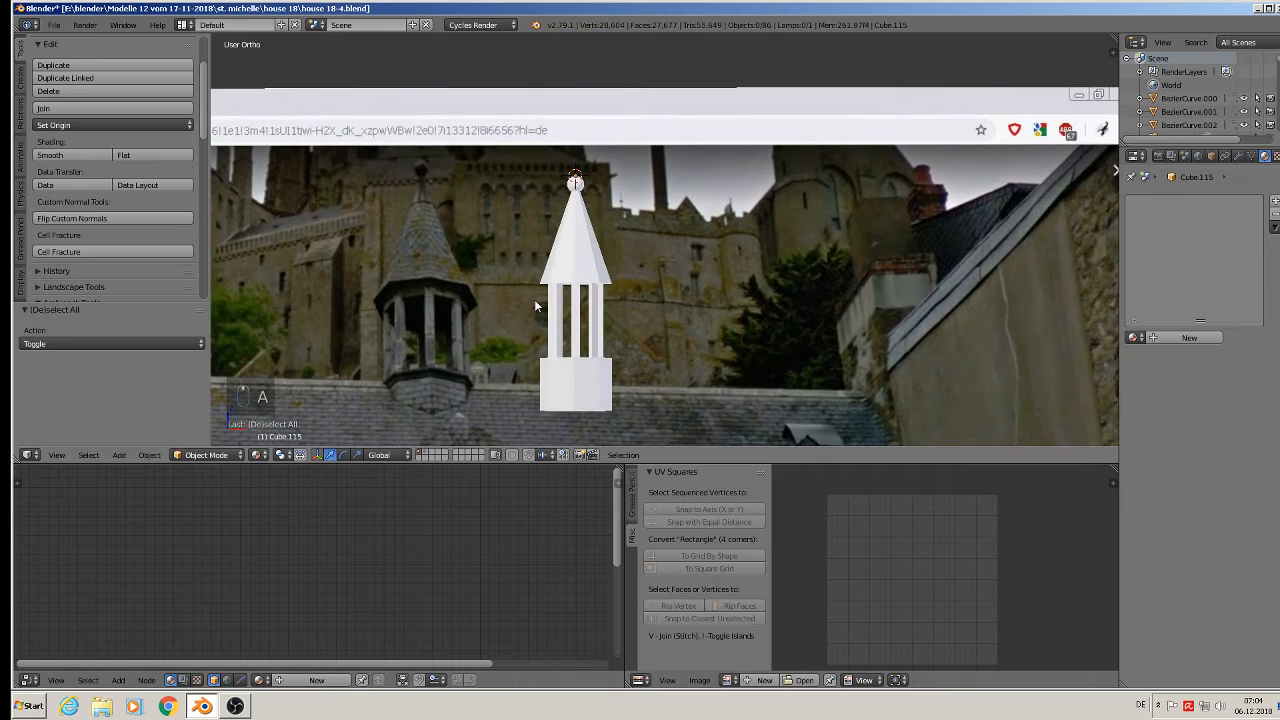
- Join the spire, the ring of columns and the octagonal base into a single turret object
right_click(592, 267)
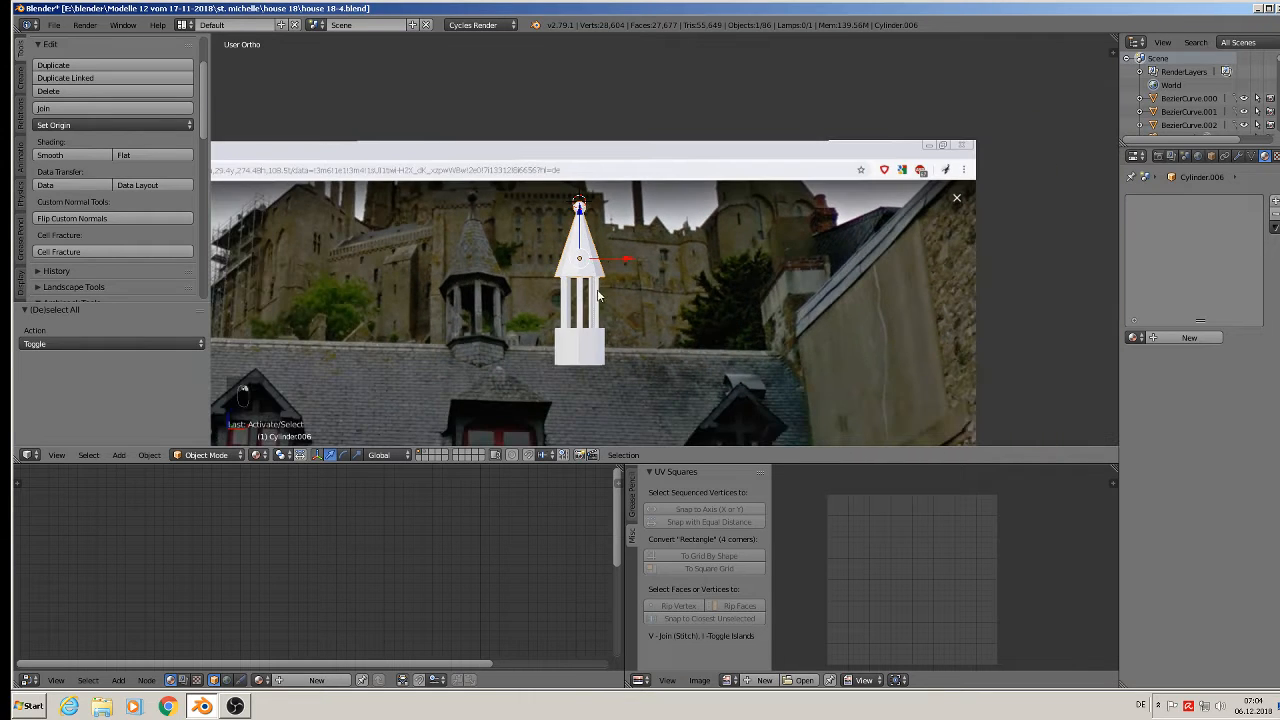
right_click(588, 263, "shift")
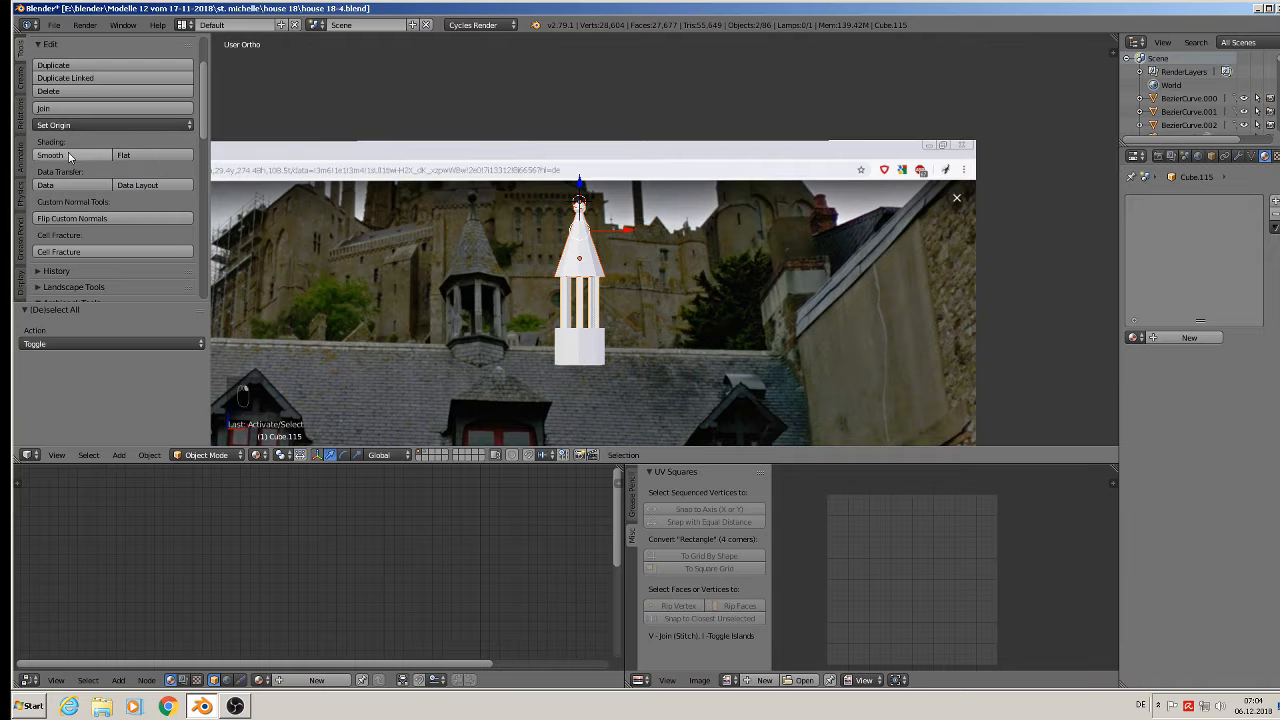
left_click(69, 106)
middle_click_drag(553, 304, 539, 190, "shift")
scroll(539, 192, "up", 2)
scroll(538, 192, "up", 1)
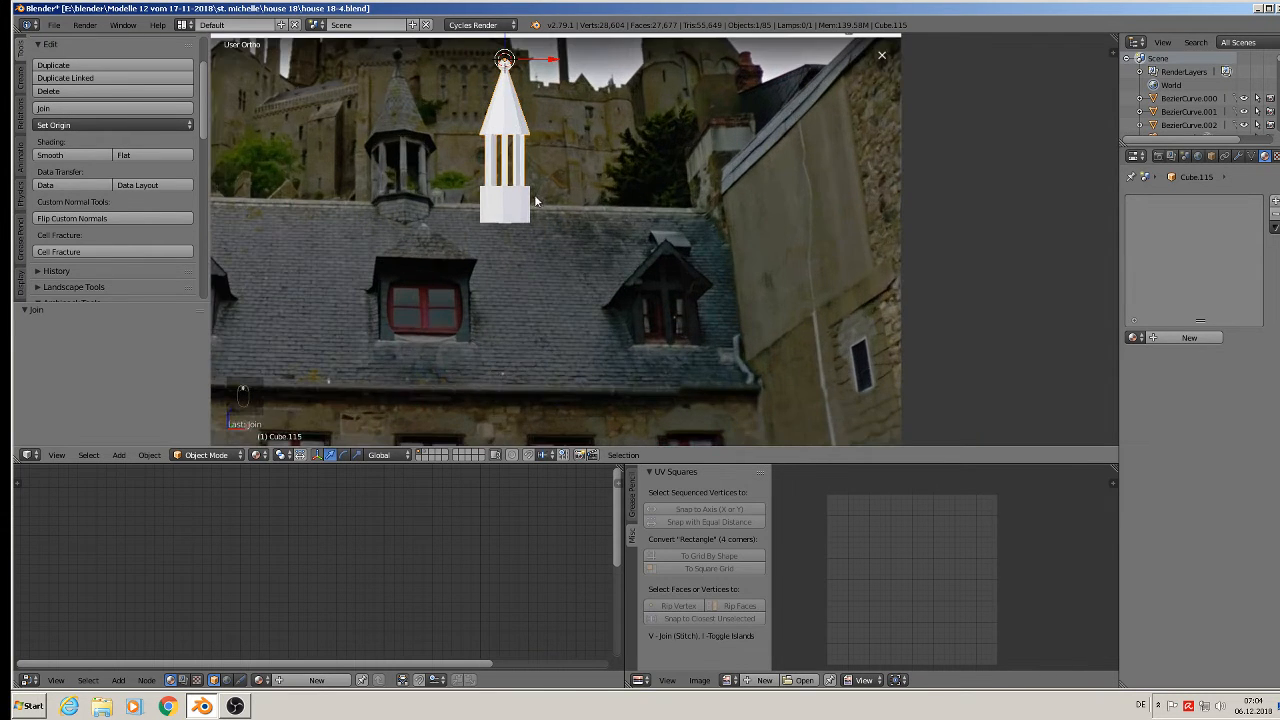
key("s")
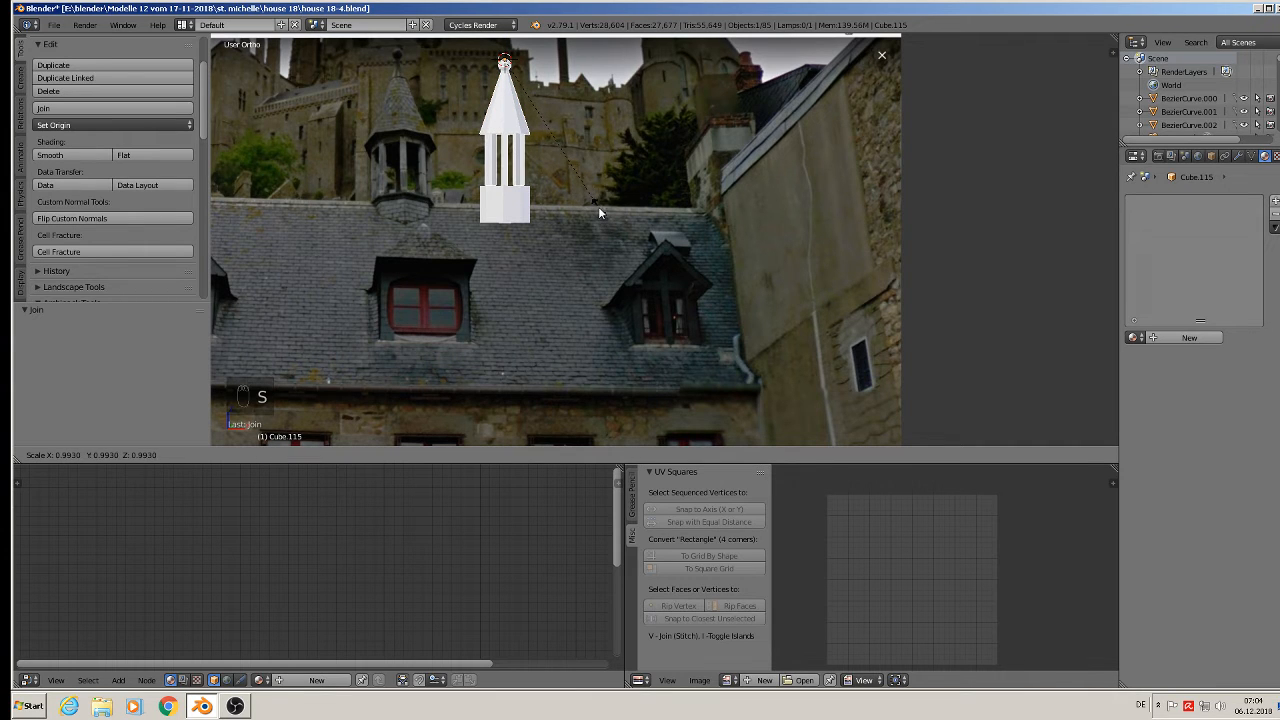
left_click(598, 206)
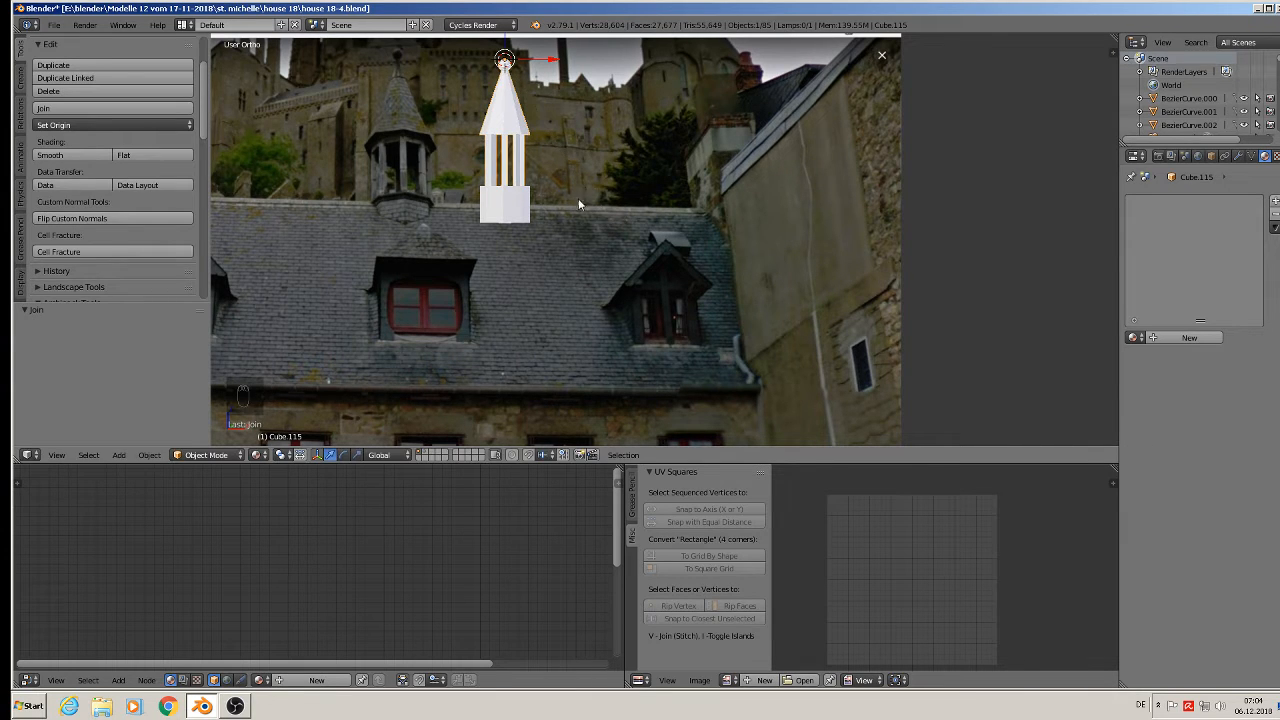
right_click(515, 212)
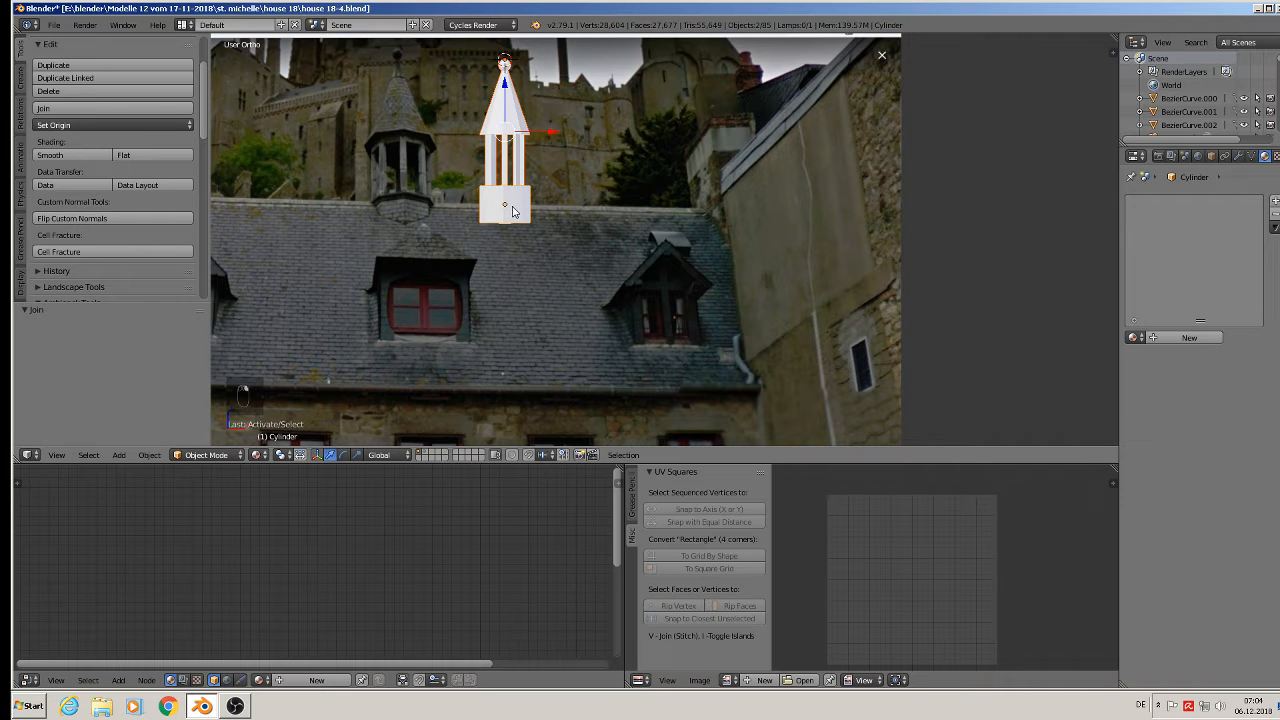
left_click(72, 110)
- Scale the joined turret uniformly by 1.85, squash it by 0.669 along Z, and scale it down uniformly to about 0.74
key("s")
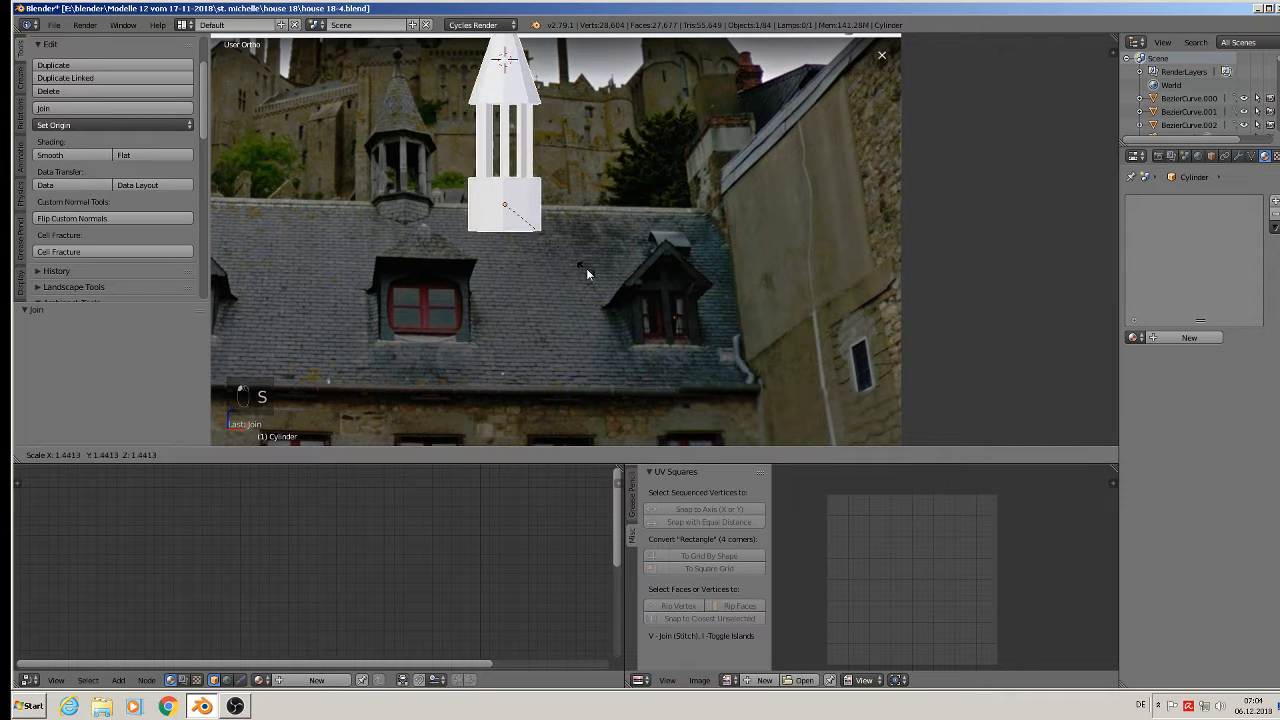
left_click(616, 276)
key("s")
key("z")
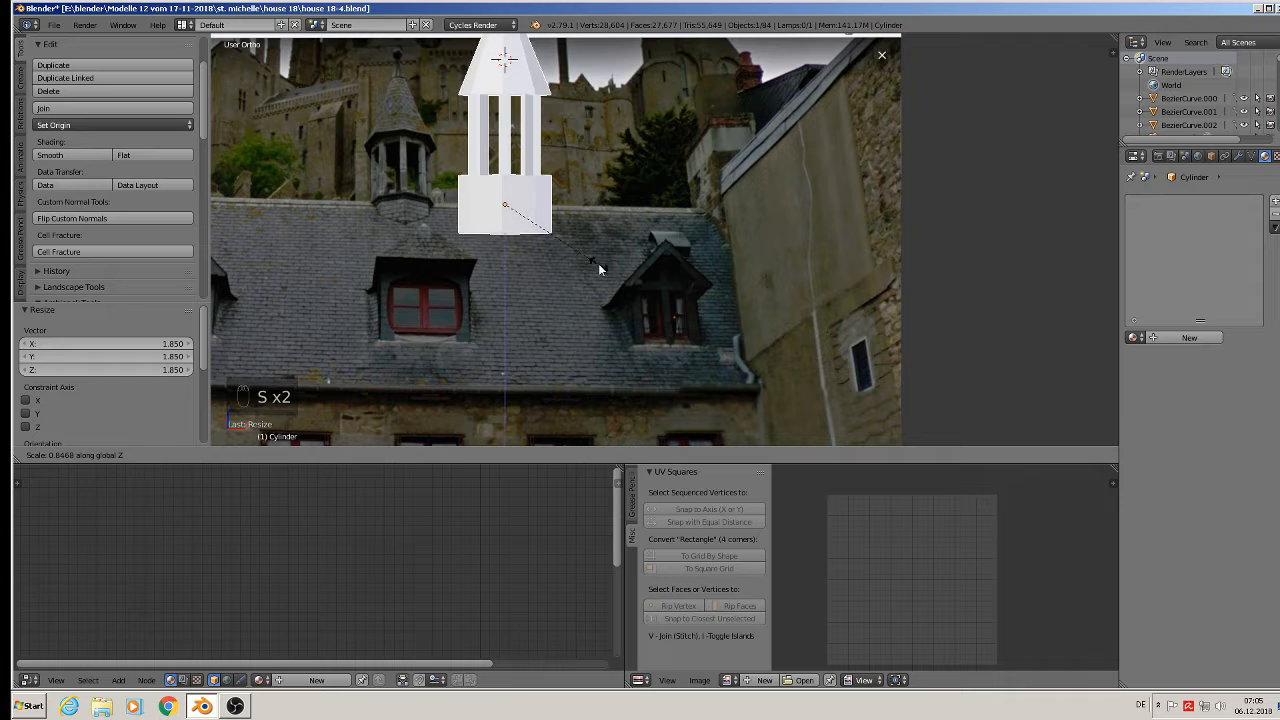
left_click(585, 240)
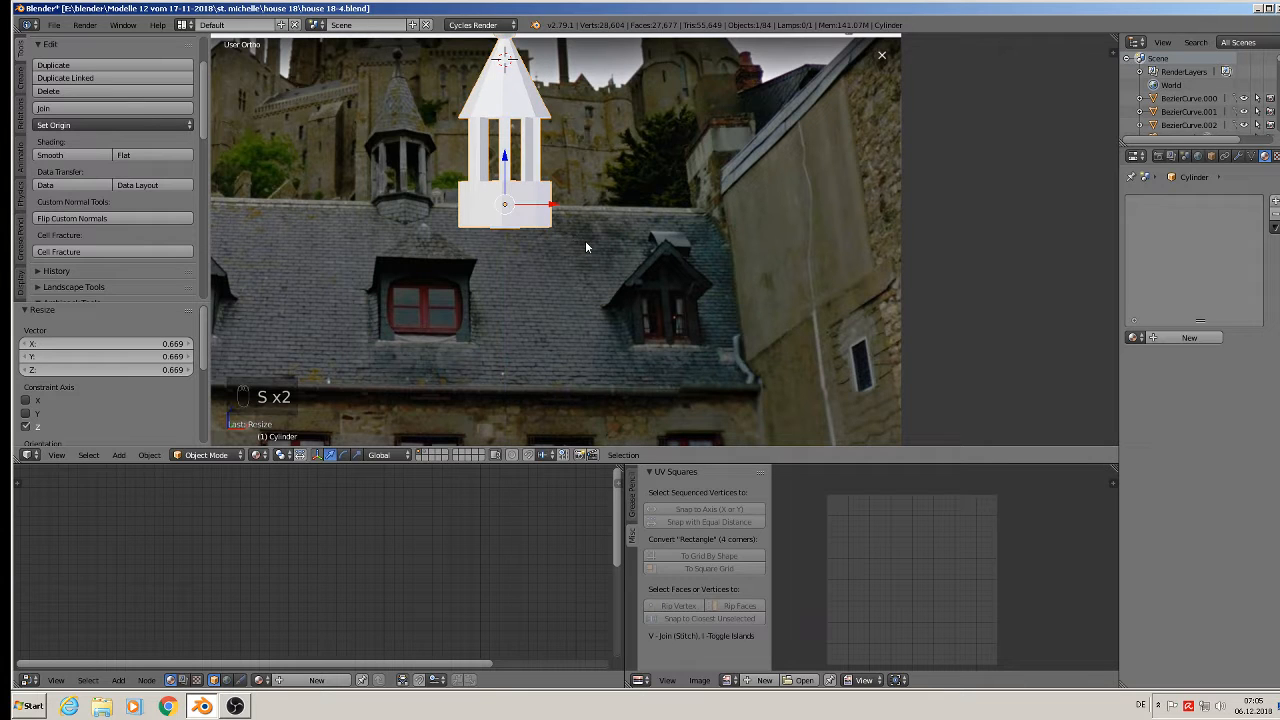
key("s")
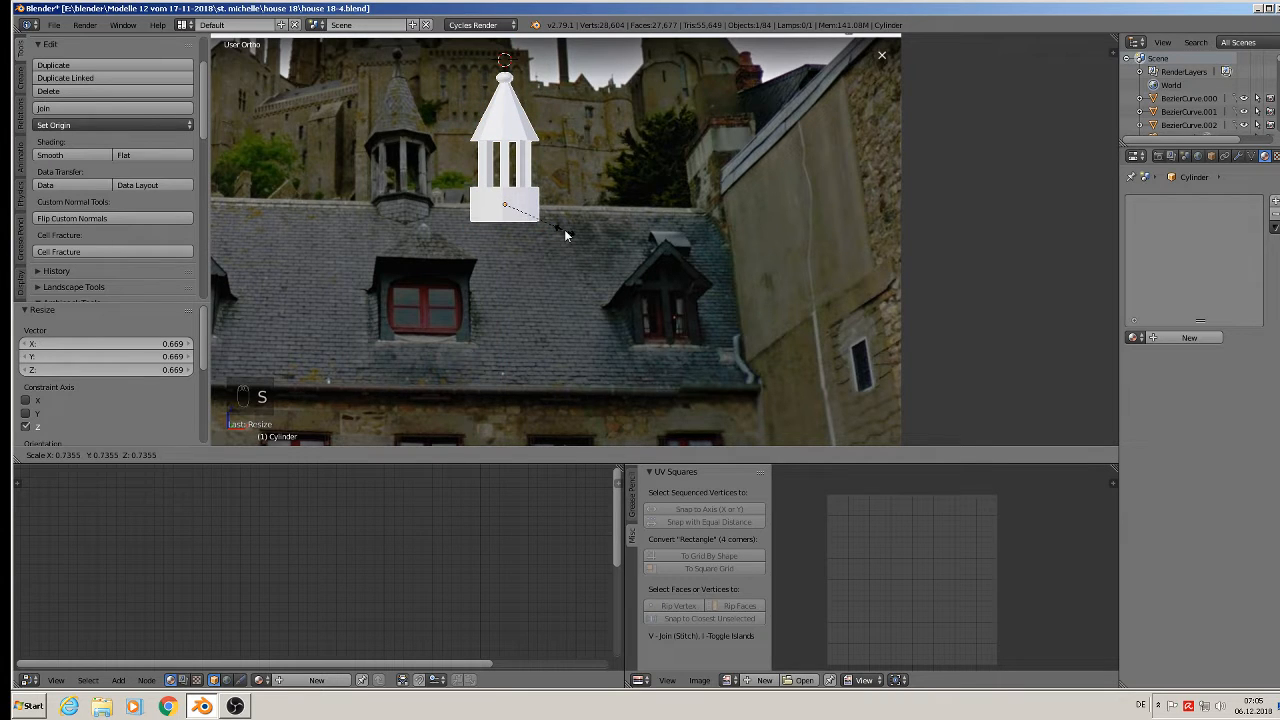
left_click(565, 236)
- Enter Edit Mode on the joined turret with its spire top in view
middle_click_drag(507, 121, 497, 159, "shift")
key("Tab")
scroll(497, 122, "up", 2)
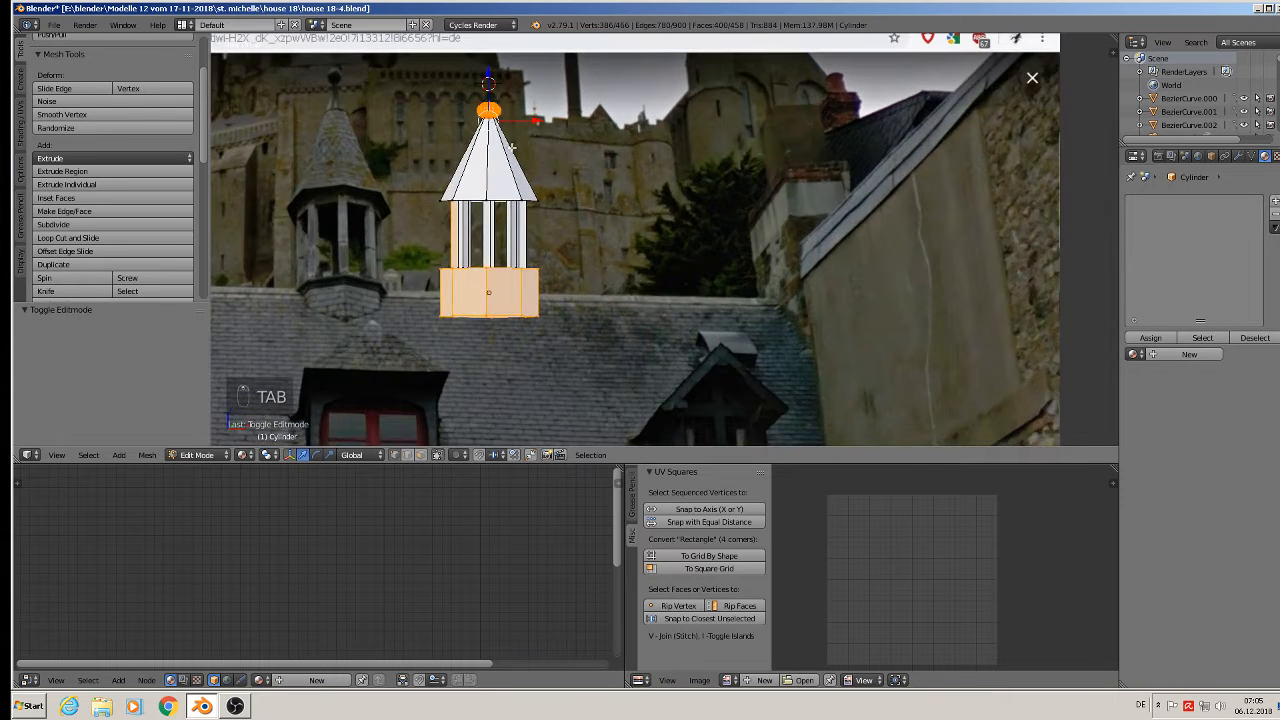
- Circle-select the ball finial's visible vertices, try raising them 0.011 along Z, and undo the move
key("a")
key("a")
key("c")
left_click(488, 108)
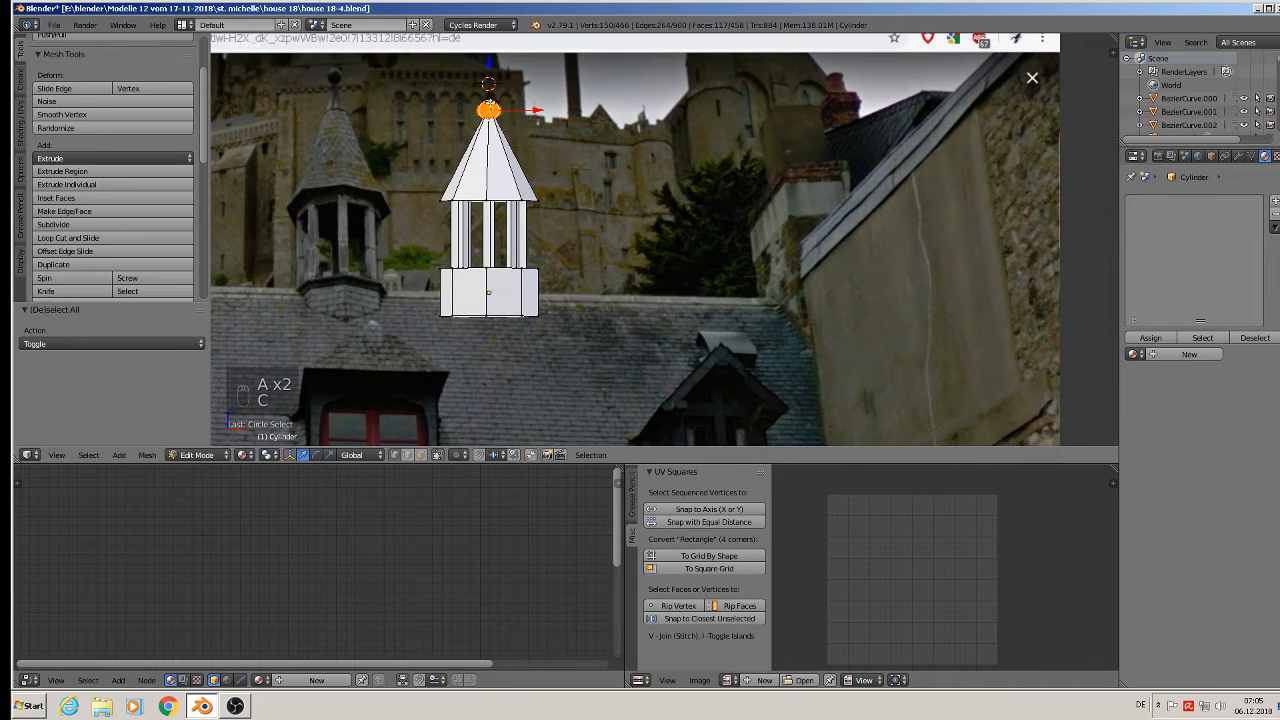
left_click_drag(490, 86, 491, 72)
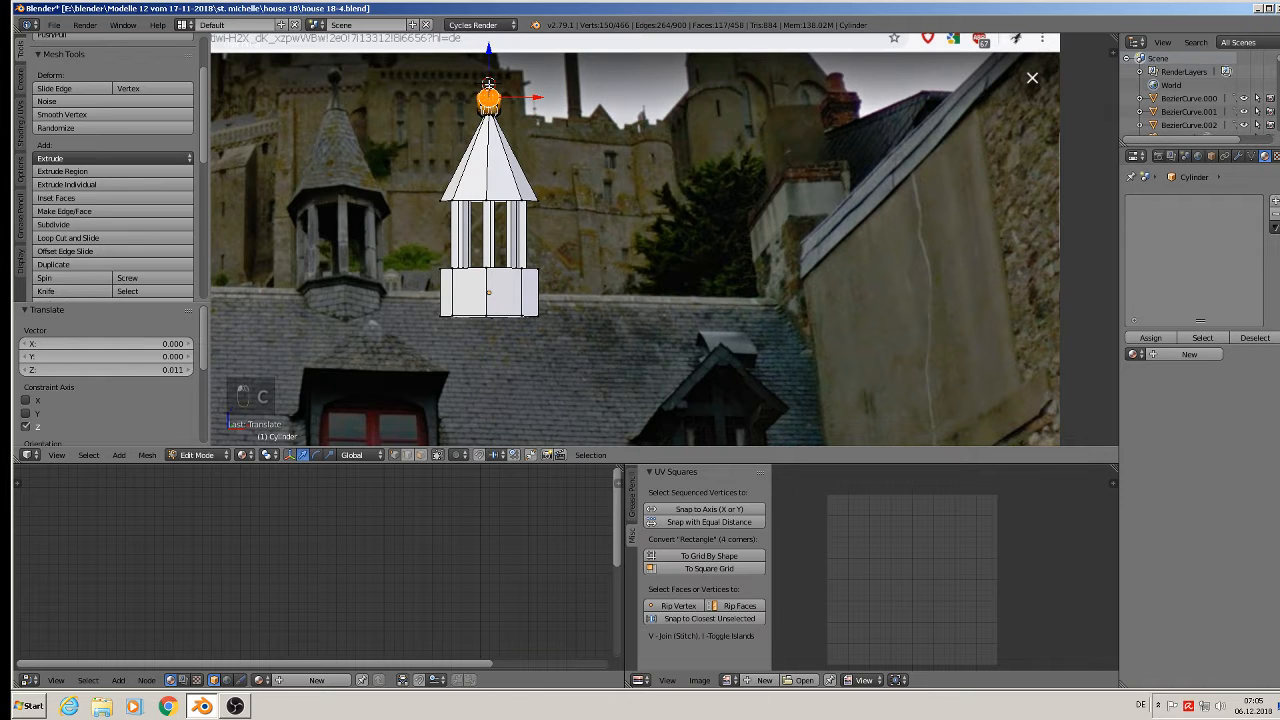
key("ctrl+z")
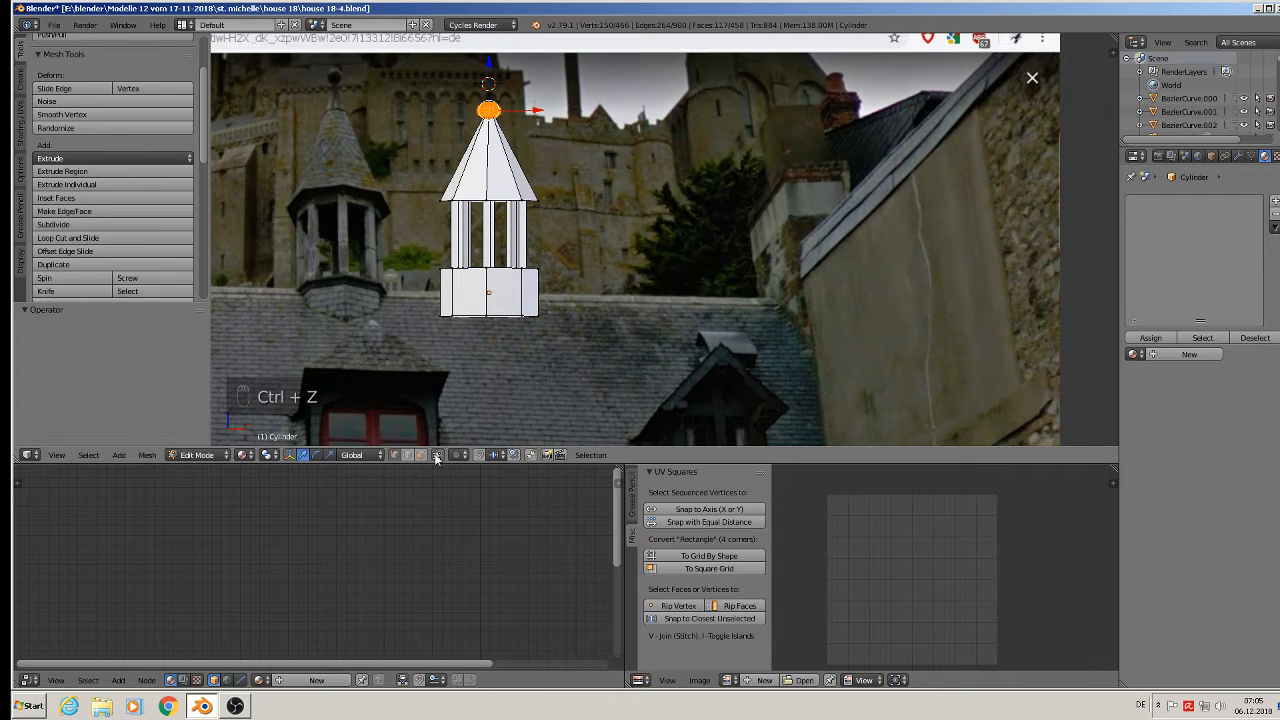
- Circle-select the ball finial and spire tip including hidden vertices, and raise them 0.016 along Z
key("a")
key("v")
key("c")
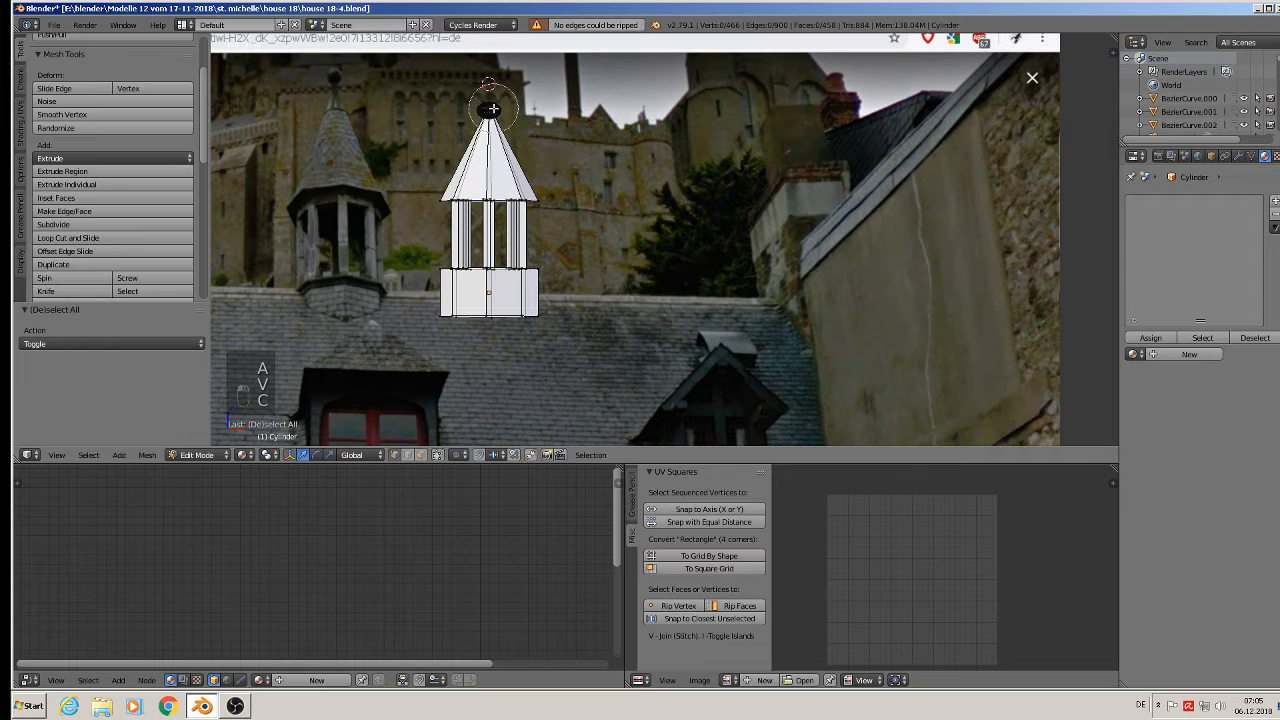
left_click(494, 107)
right_click(494, 107)
left_click_drag(490, 69, 490, 55)
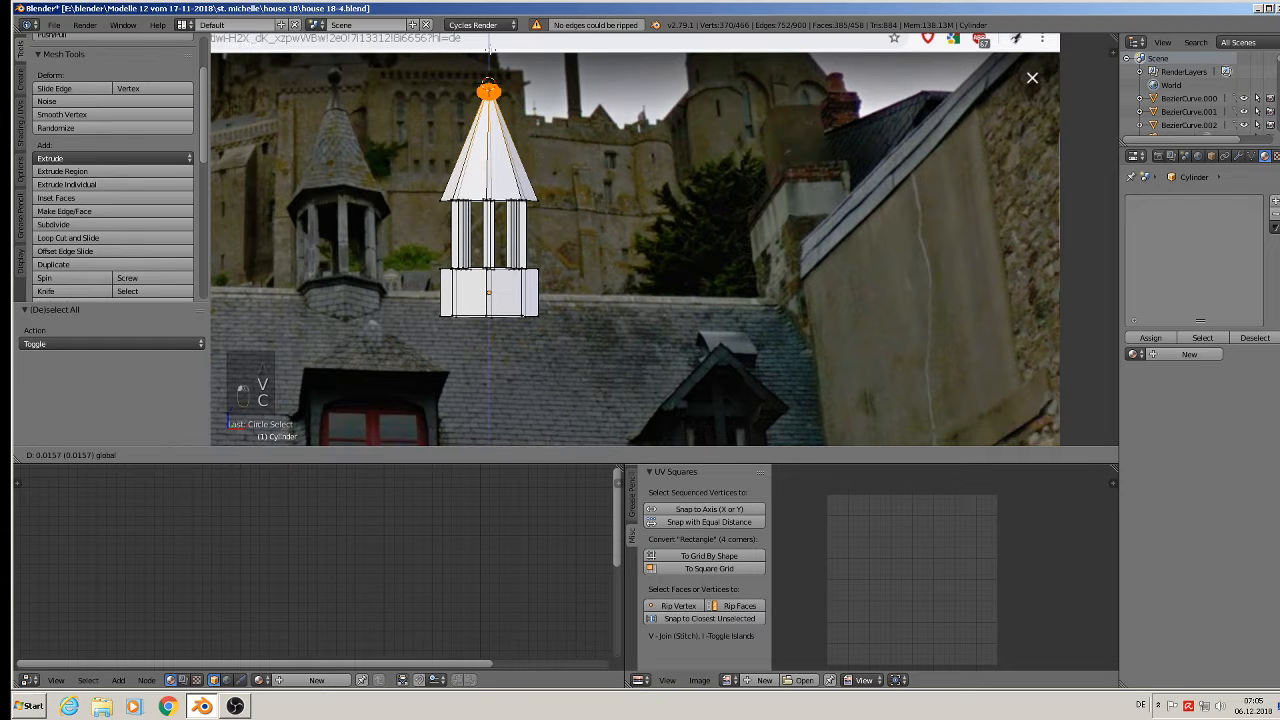
left_click(490, 55)
- Scale the selected finial and spire tip by 0.704, raise them 0.007 along Z, and leave Edit Mode
key("d")
key("c")
right_click(571, 123)
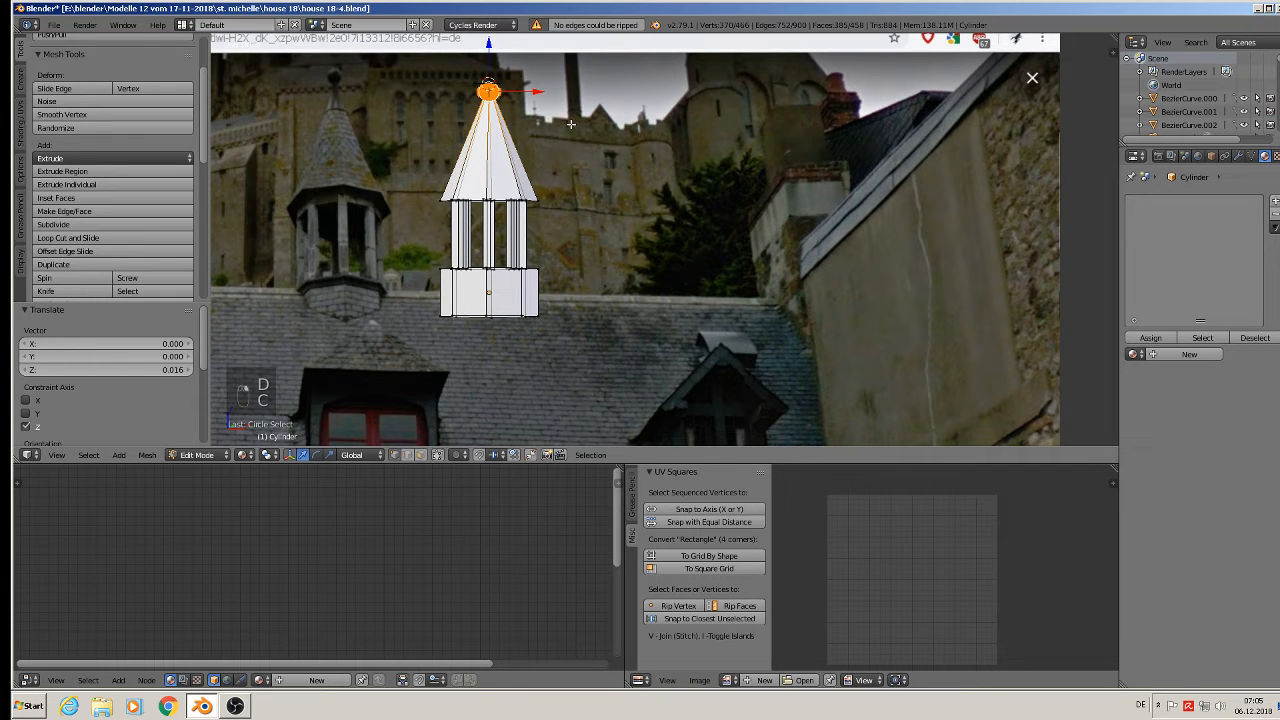
key("s")
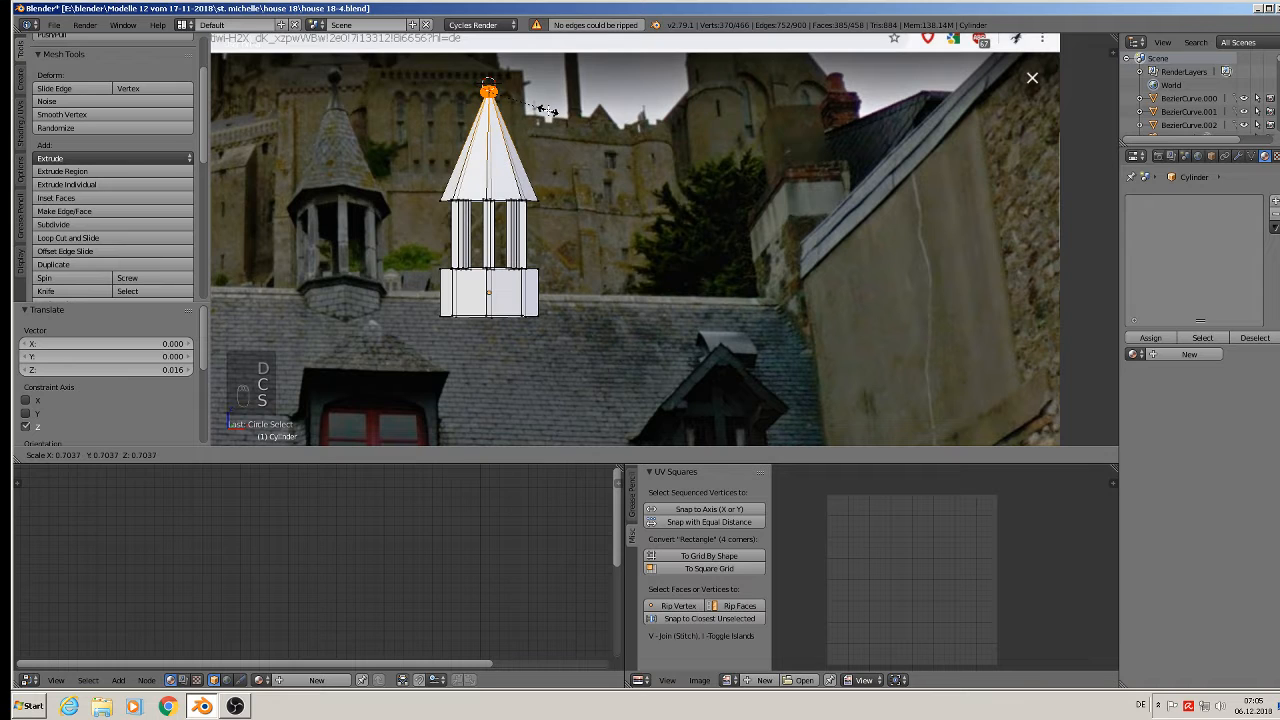
left_click(547, 111)
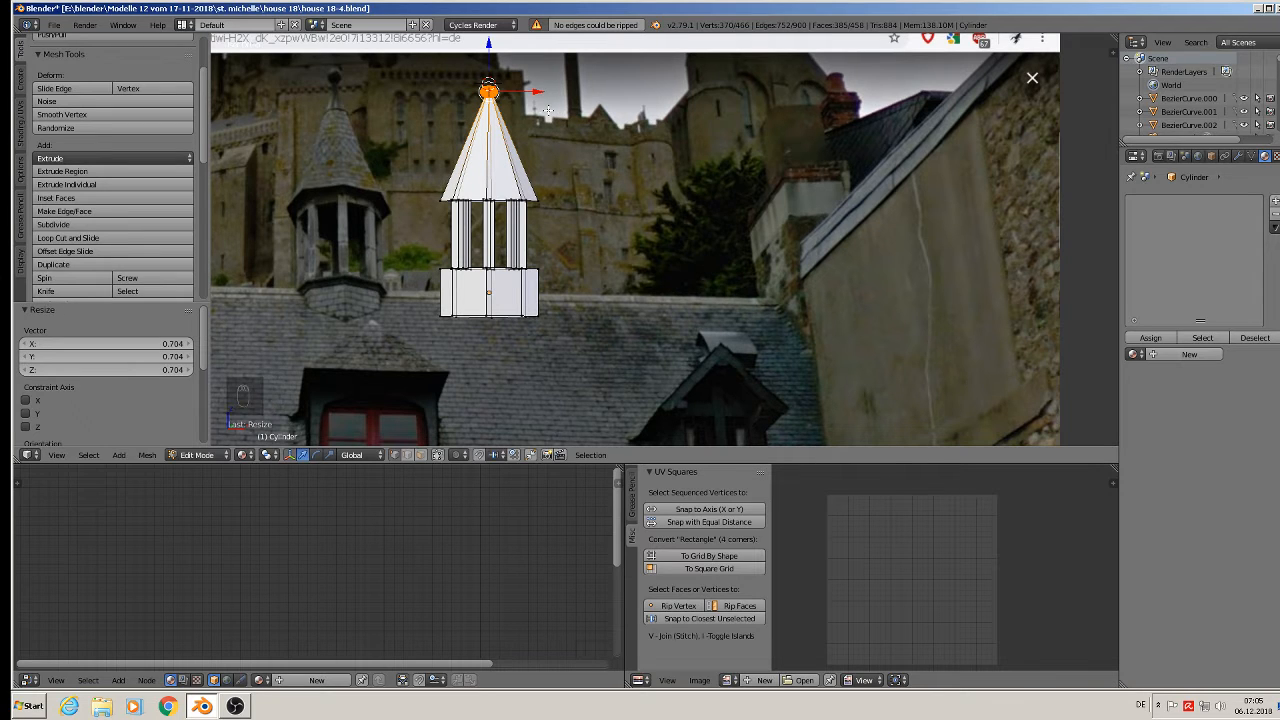
key("g")
key("z")
left_click(591, 152)
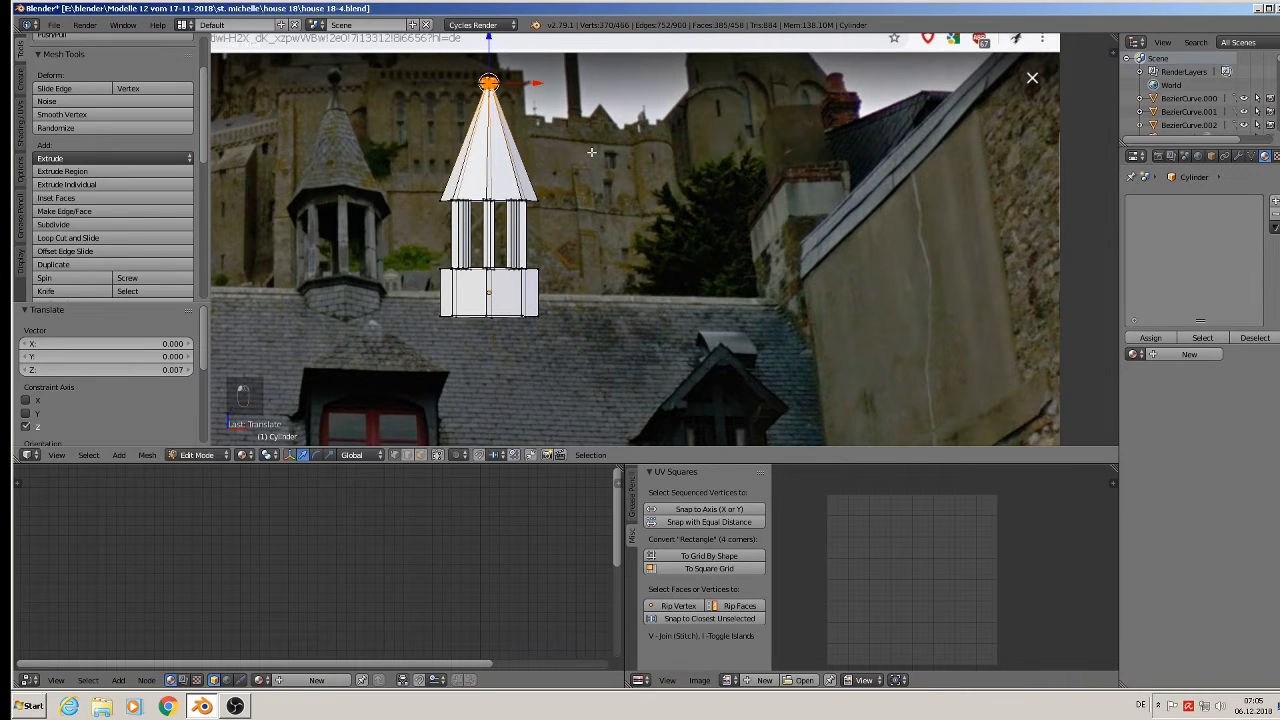
key("Tab")
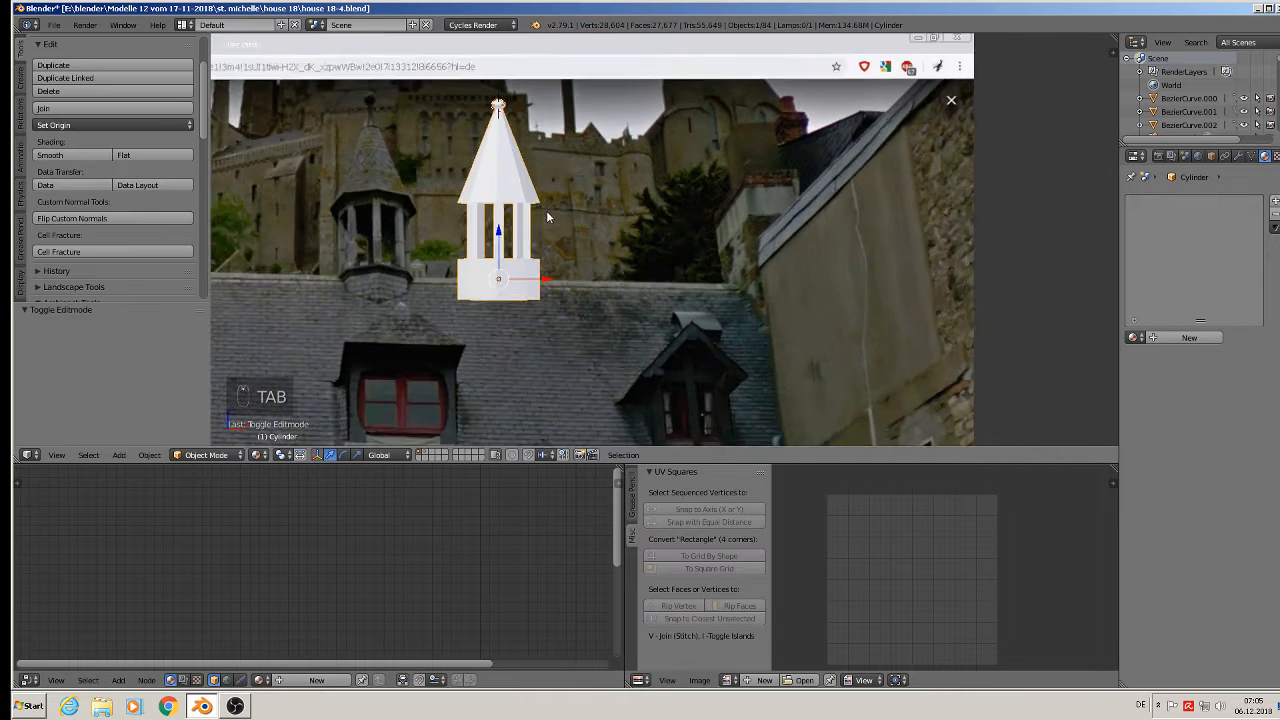
- Stretch the whole turret by 1.105 along Z
key("s")
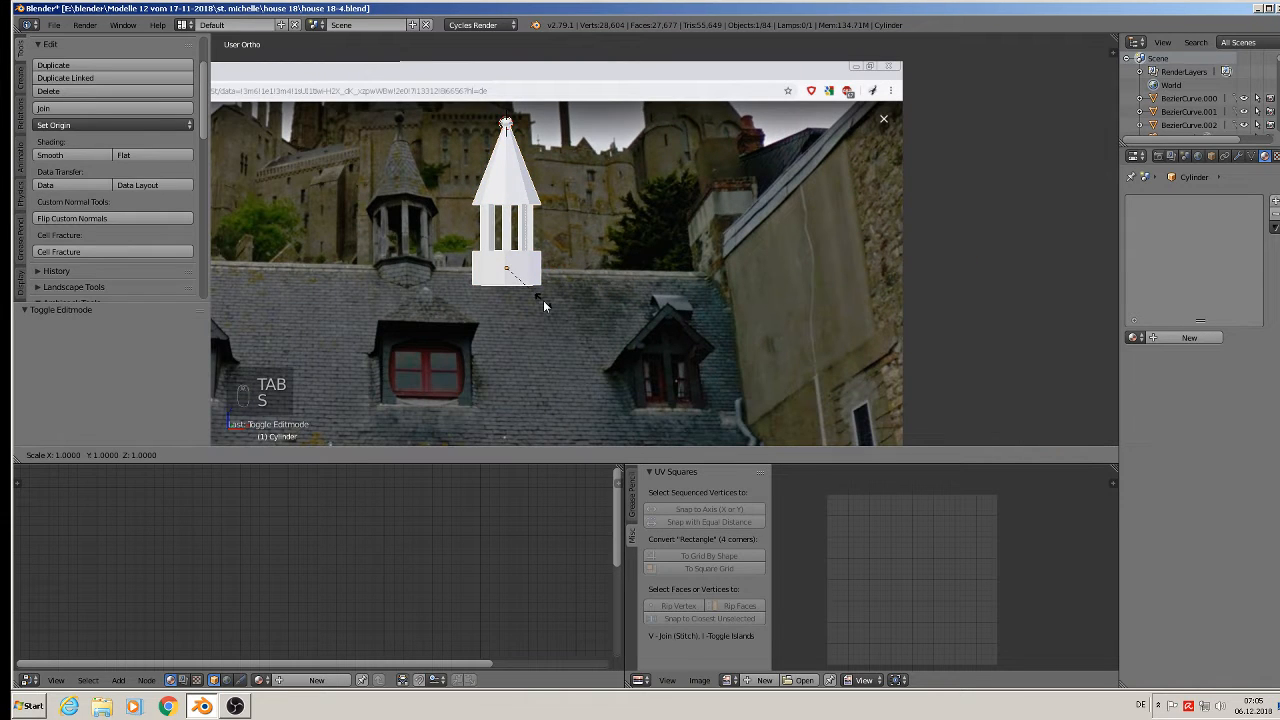
key("z")
left_click(543, 308)
scroll(539, 289, "up", 1)
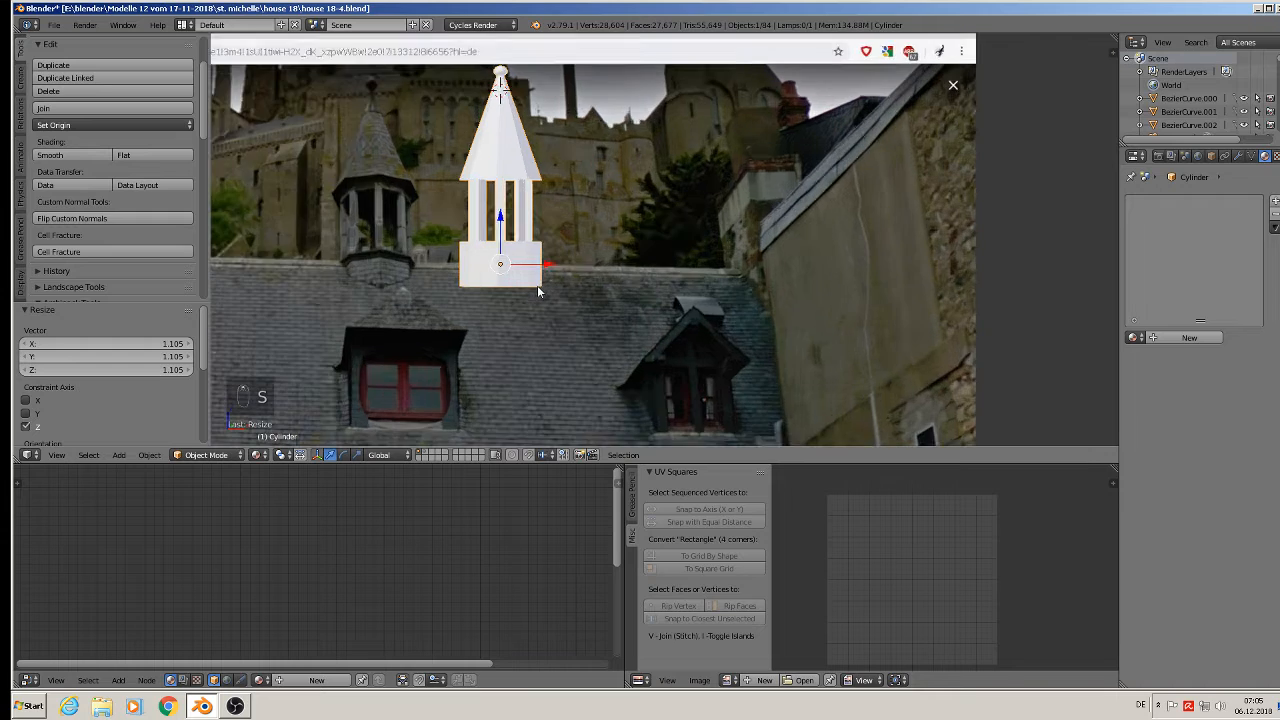
- Move the turret -0.509 along Y, out in front of the reference photos
scroll(539, 289, "down", 6)
middle_click_drag(539, 289, 711, 215)
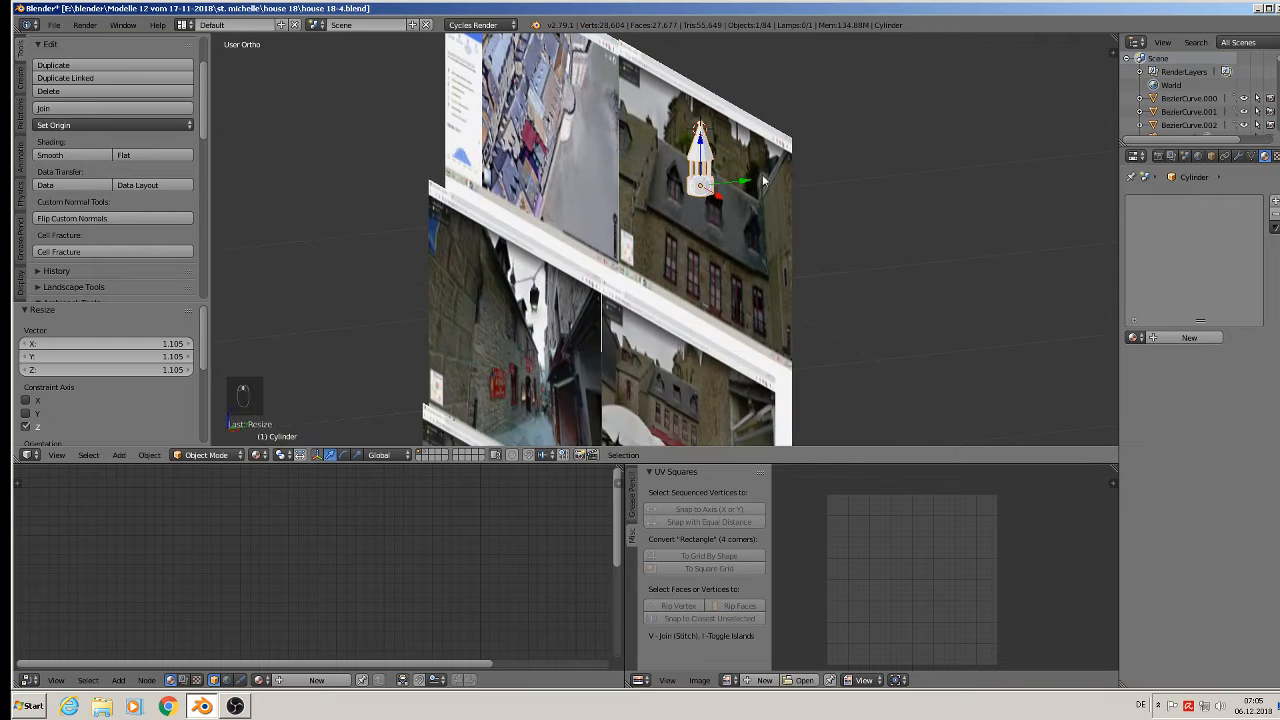
left_click_drag(743, 176, 589, 192)
scroll(700, 175, "up", 6)
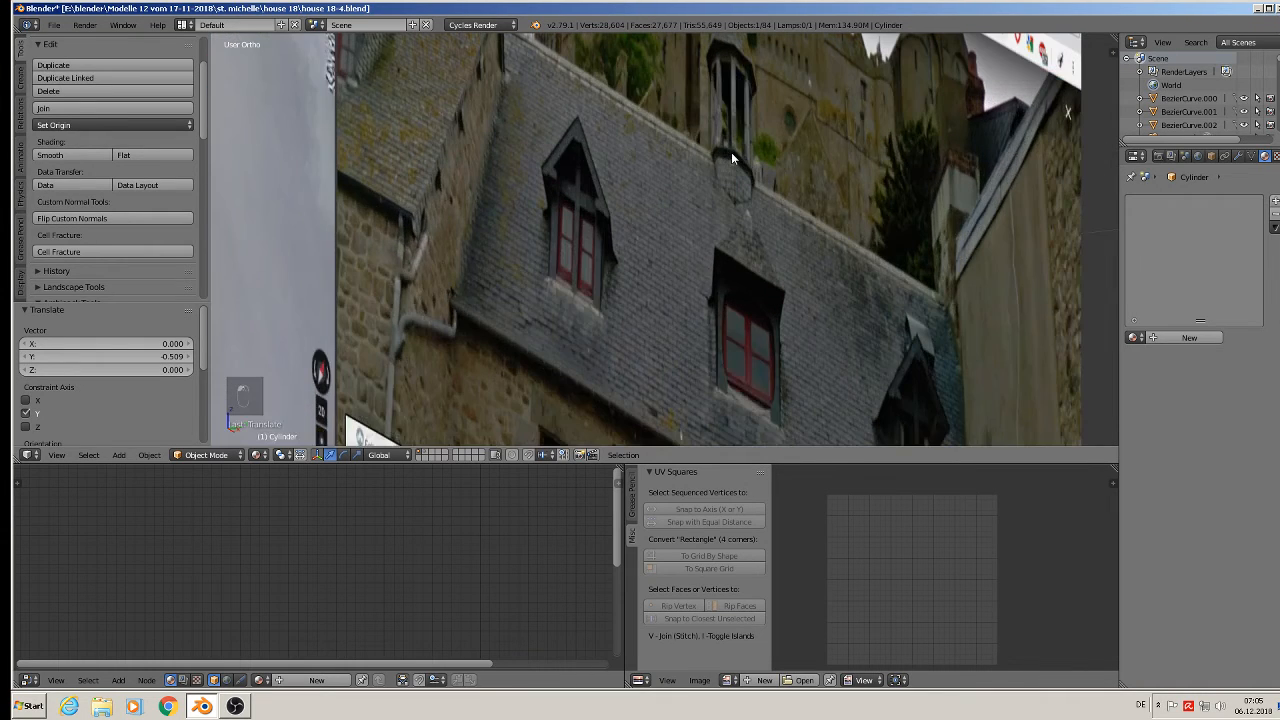
scroll(708, 146, "down", 6)
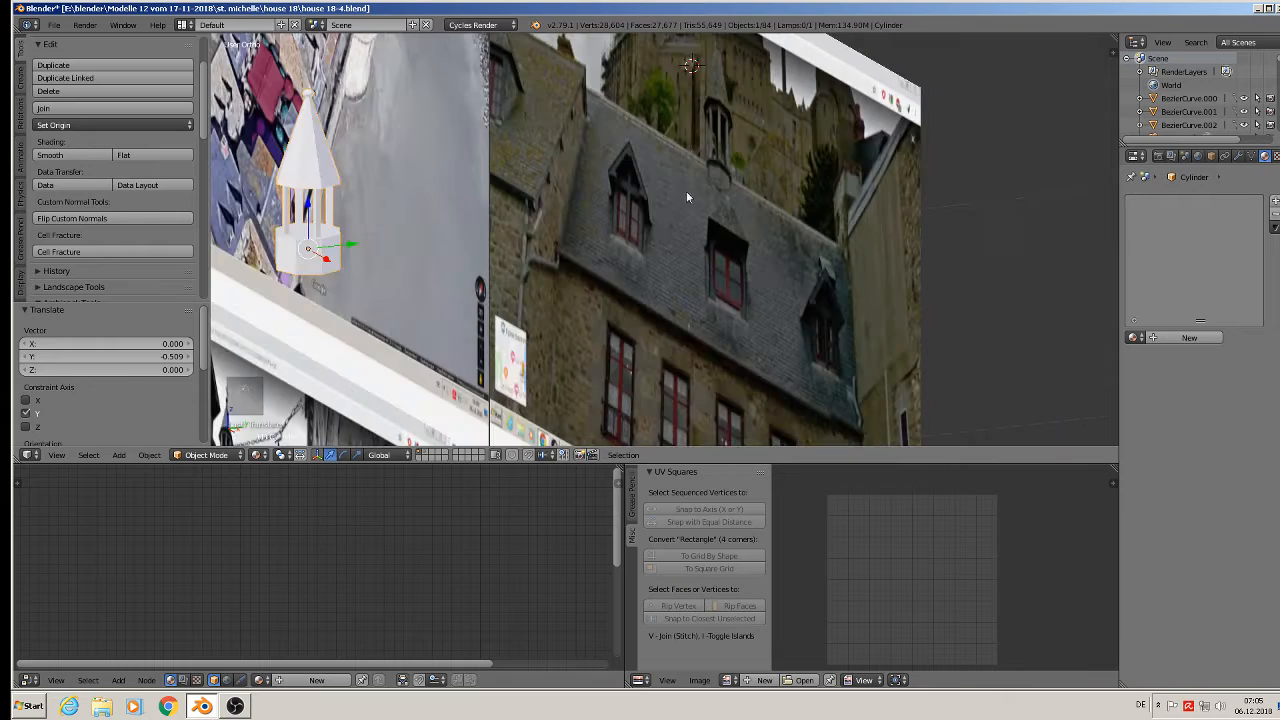
middle_click_drag(464, 338, 690, 247, "shift")
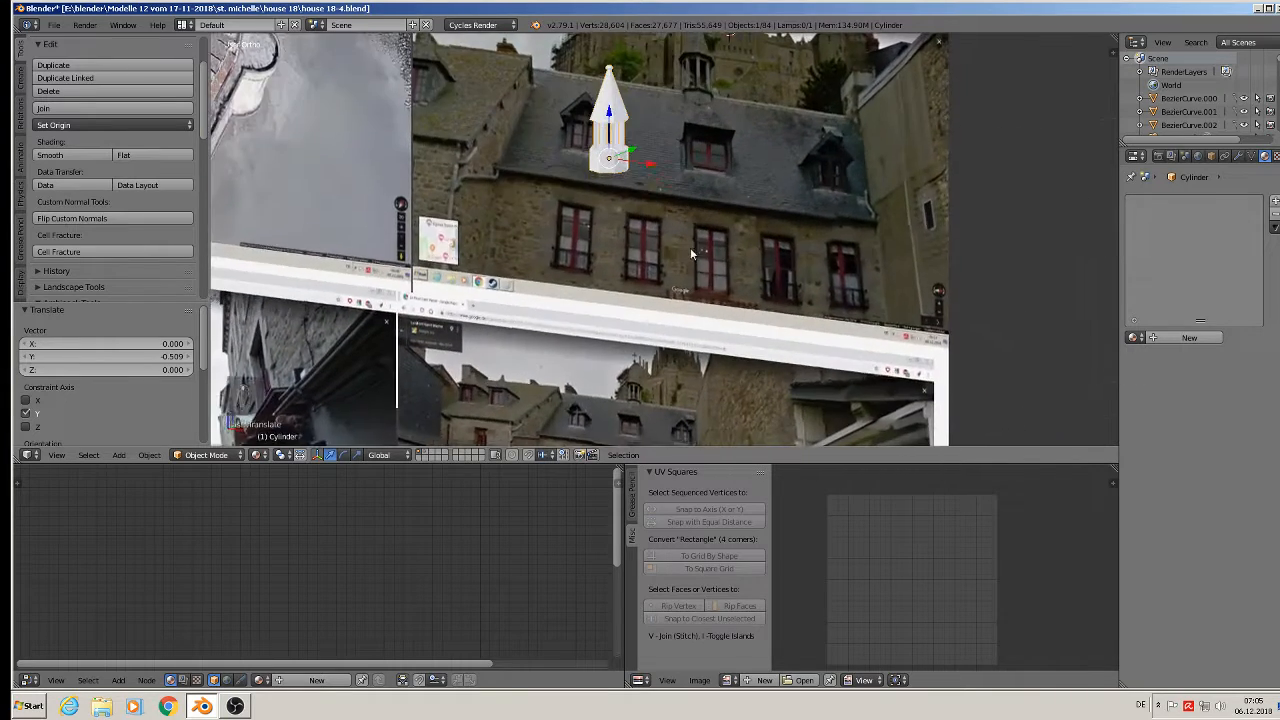
- In front view, move the turret 0.971 along X over the house model and lower it 1.18 along Z to the roof ridge
scroll(690, 247, "down", 5)
key("KP_1")
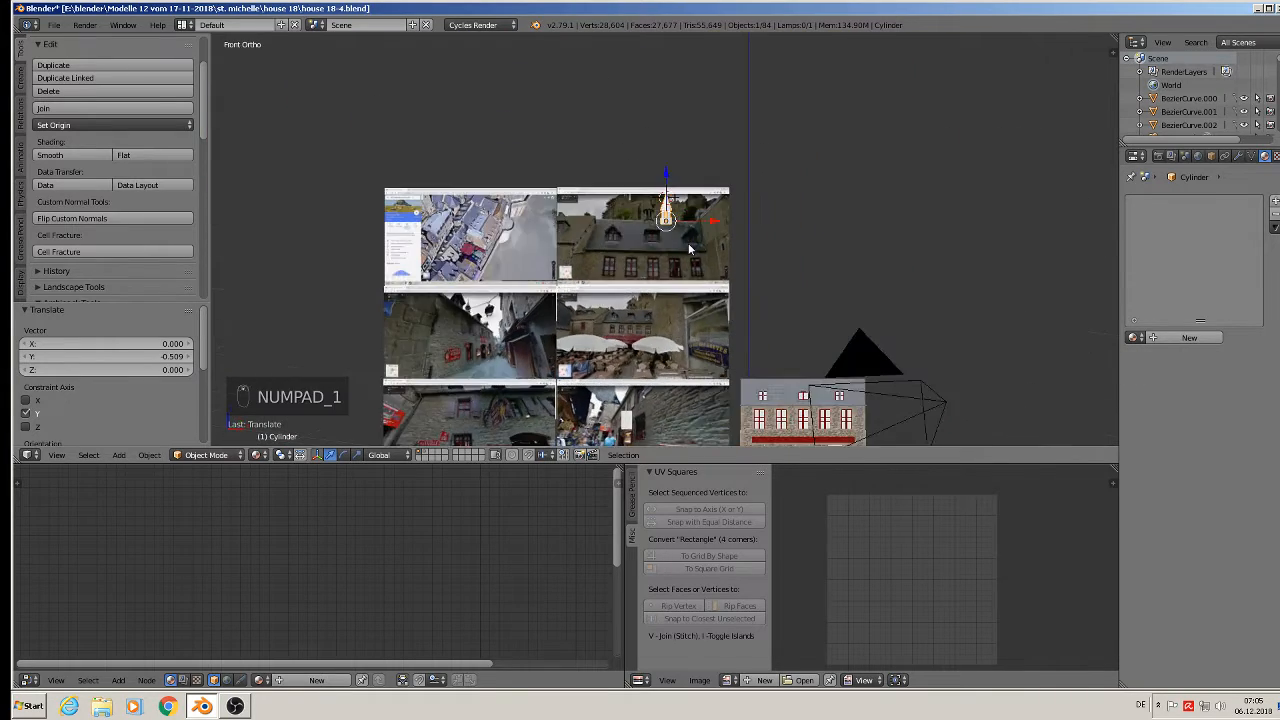
scroll(690, 247, "up", 2)
left_click_drag(693, 219, 882, 244)
middle_click_drag(882, 244, 685, 92, "shift")
left_click_drag(648, 42, 648, 42)
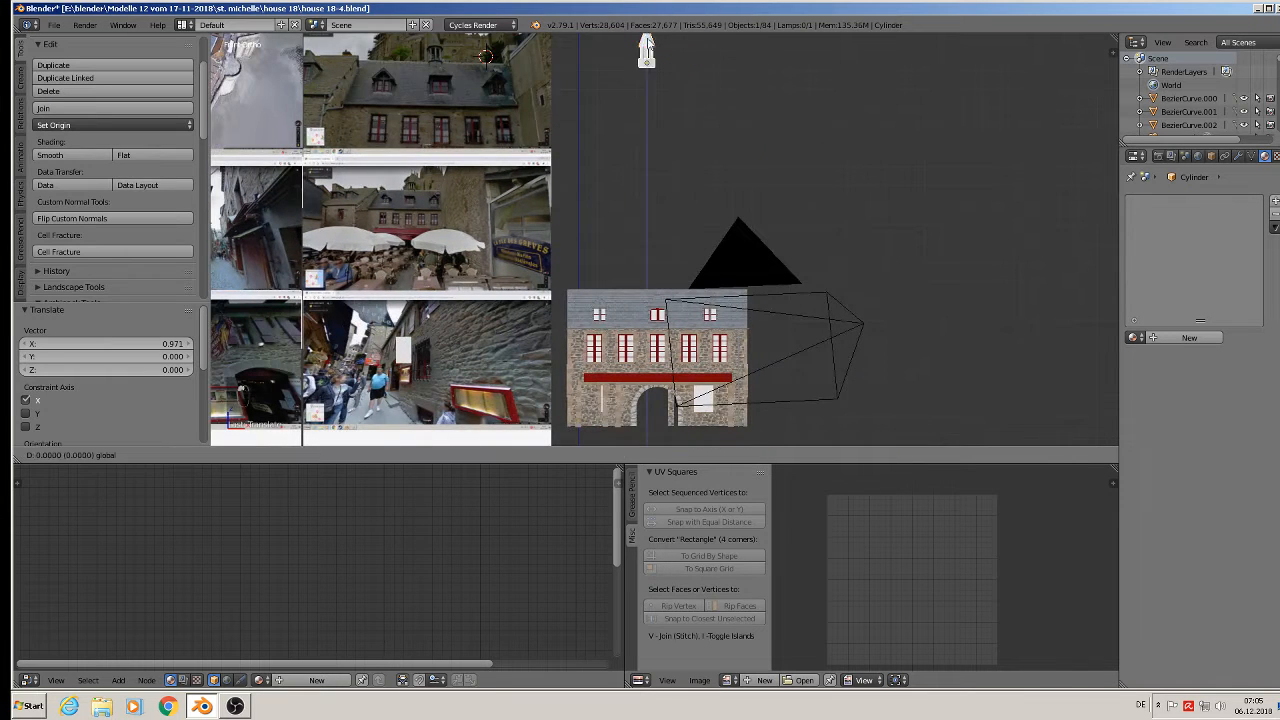
left_click(680, 263)
- Nudge the turret 0.062 along X so it lines up over the middle of the house
key("g")
key("x")
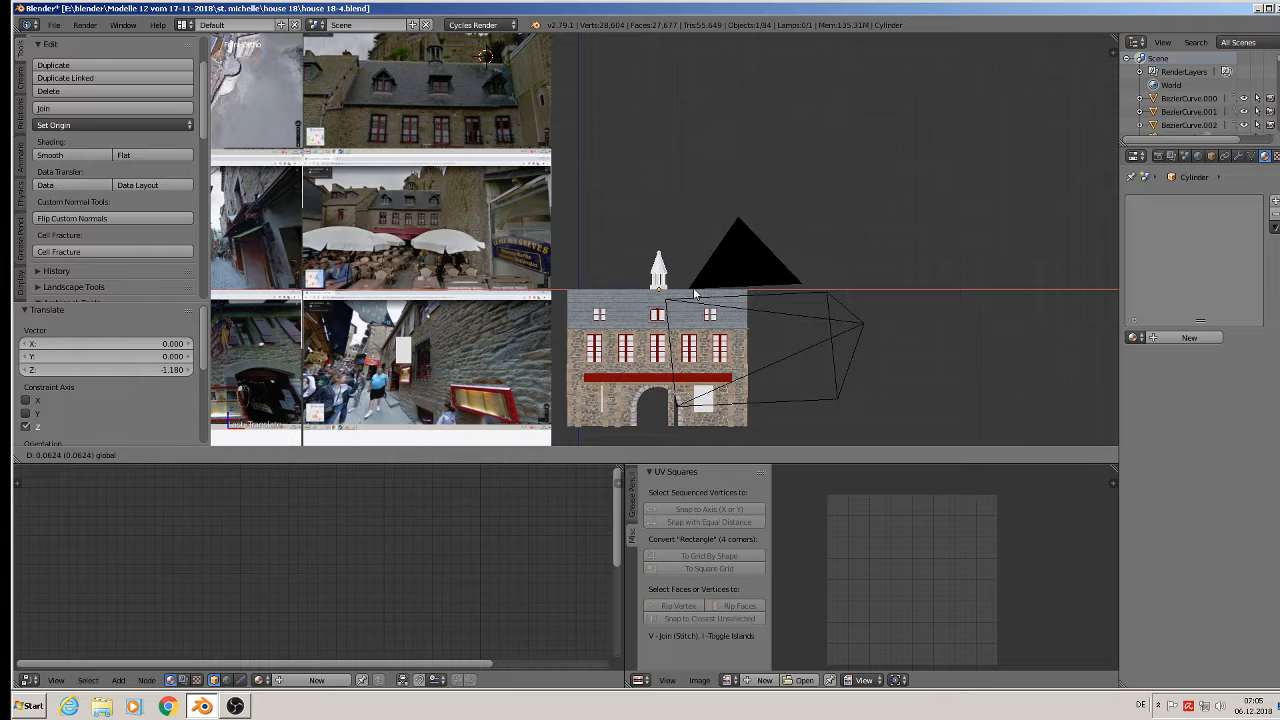
left_click(695, 292)
- Move the turret about -0.39 along Y so it stands over the house's roof ridge
middle_click_drag(690, 295, 752, 355)
scroll(752, 355, "up", 2)
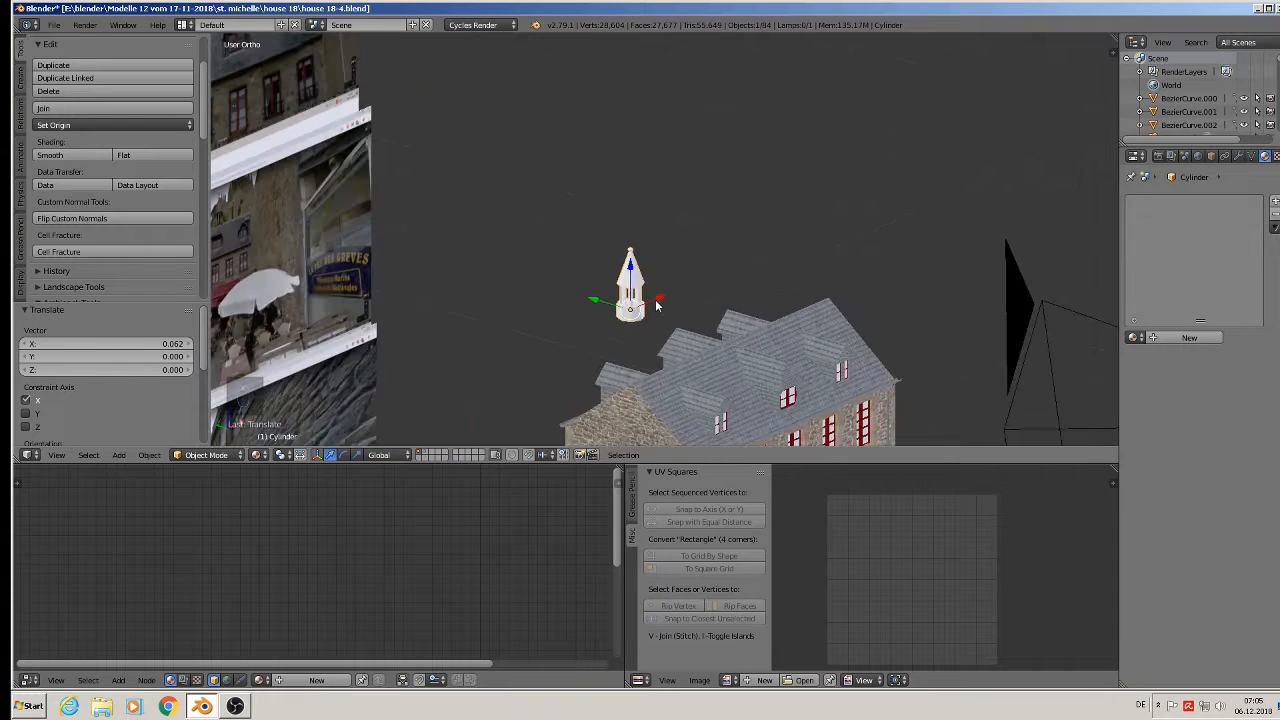
key("g")
key("y")
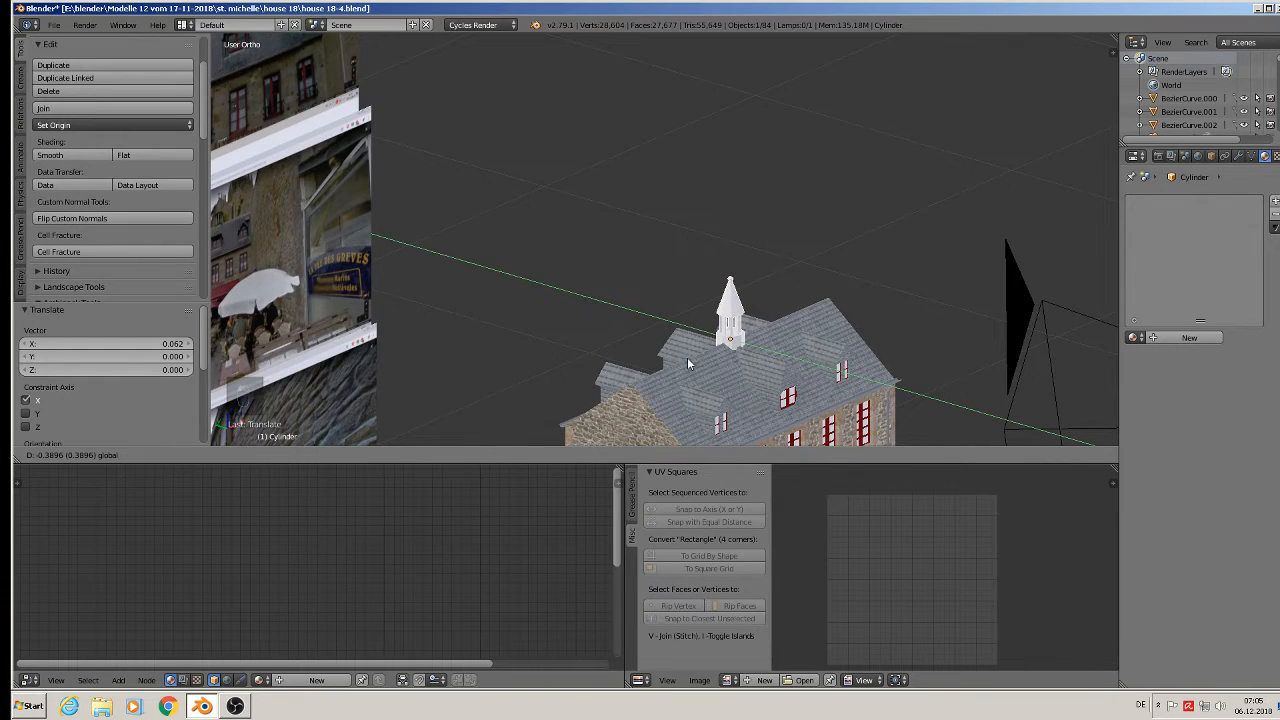
left_click(688, 357)
- Nudge the turret -0.006 along X to centre it on the dormer gable, and save the blend file
scroll(721, 348, "up", 5)
middle_click_drag(762, 336, 793, 284)
key("g")
key("x")
left_click(793, 300)
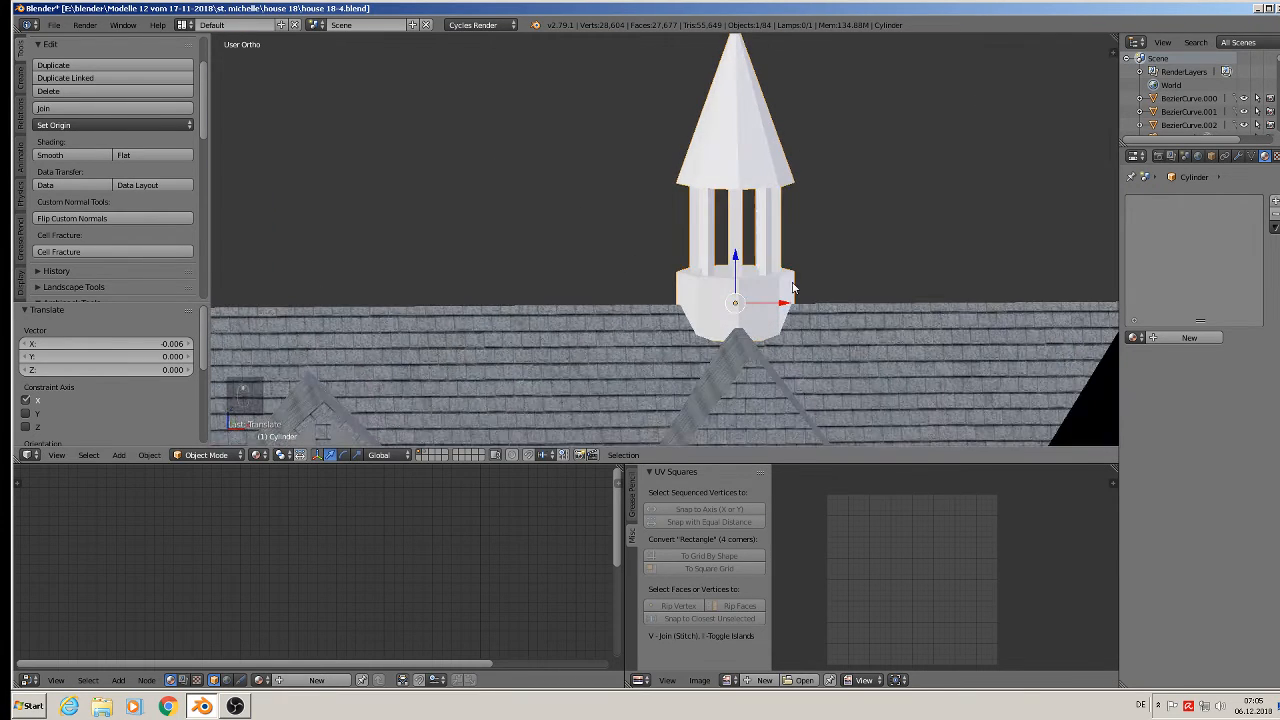
left_click(54, 24)
left_click(80, 128)
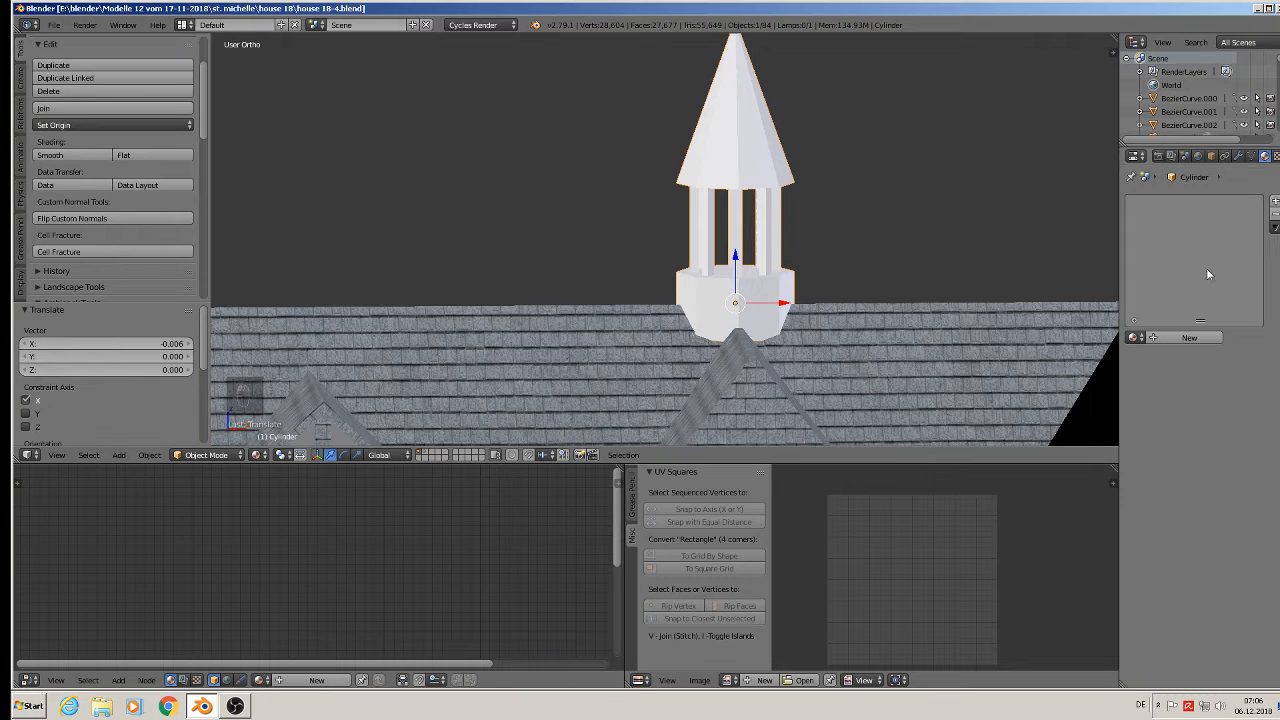
- Add a material slot to the turret and give it the existing grey Material.003
left_click(1275, 201)
left_click(1133, 337)
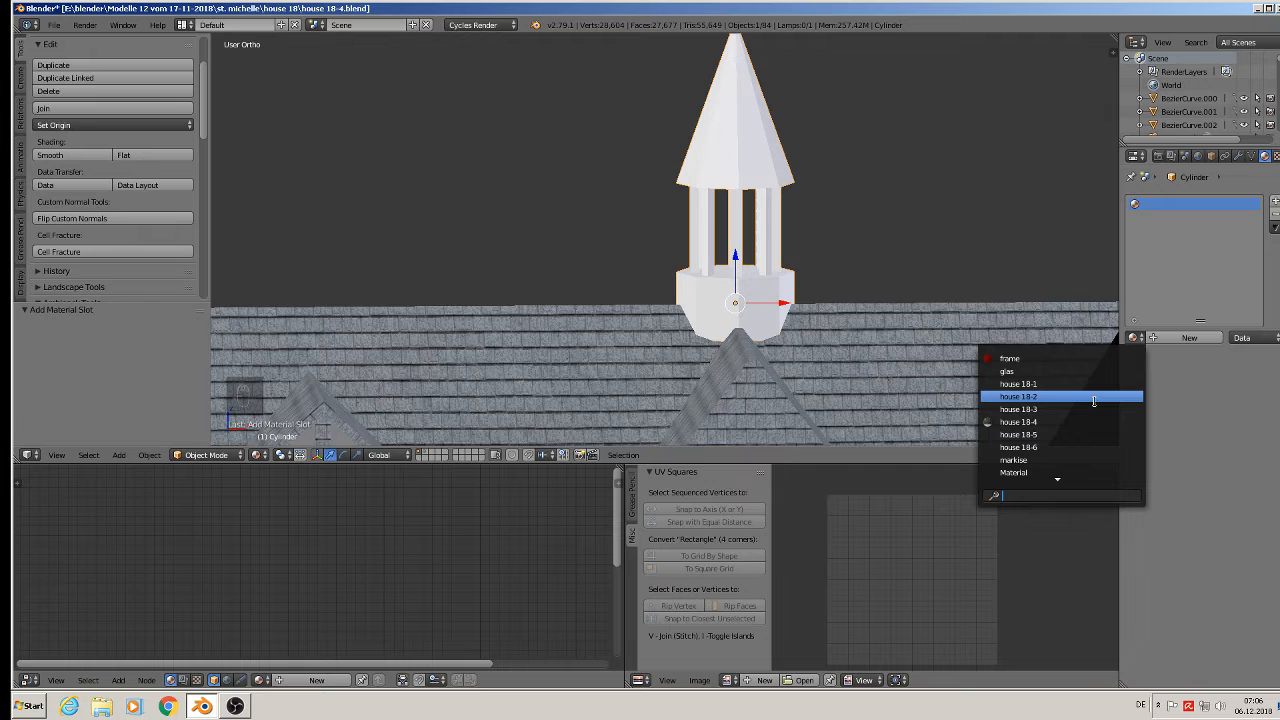
key("Down")
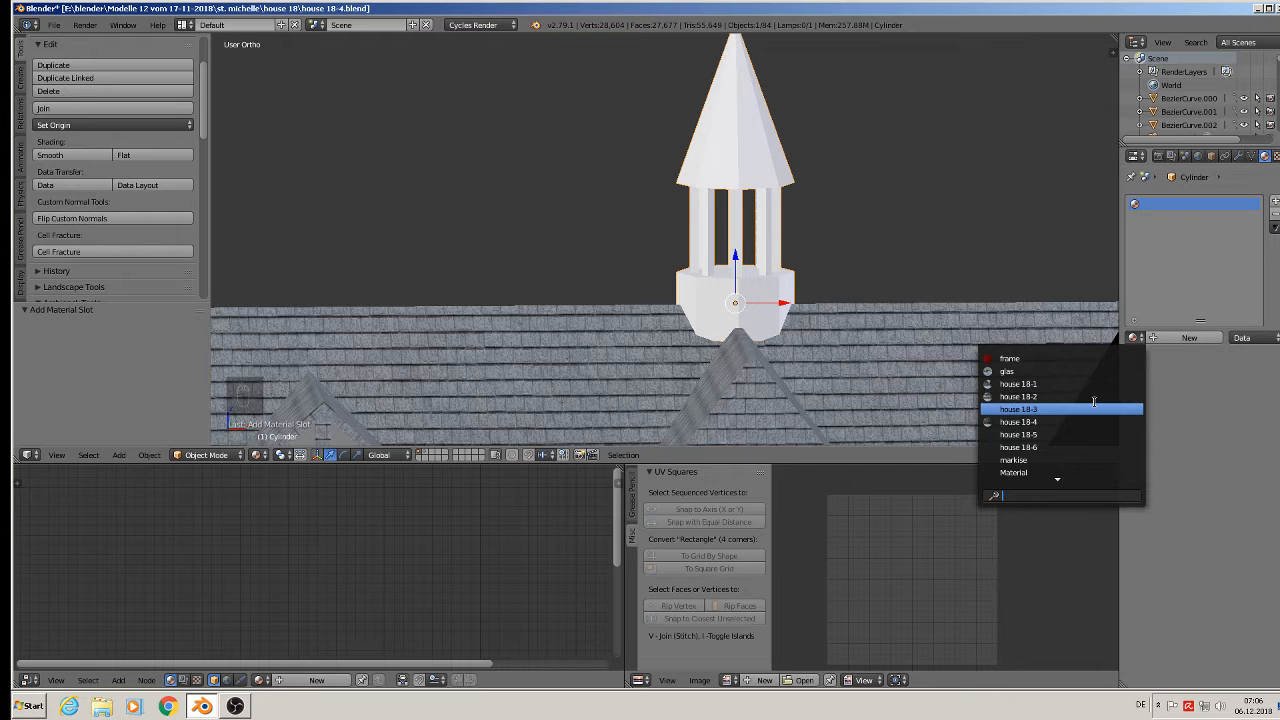
key("Down")
key("Down")
key("Down")
key("Down")
key("Down")
key("Down")
key("Down")
key("Down")
key("Down")
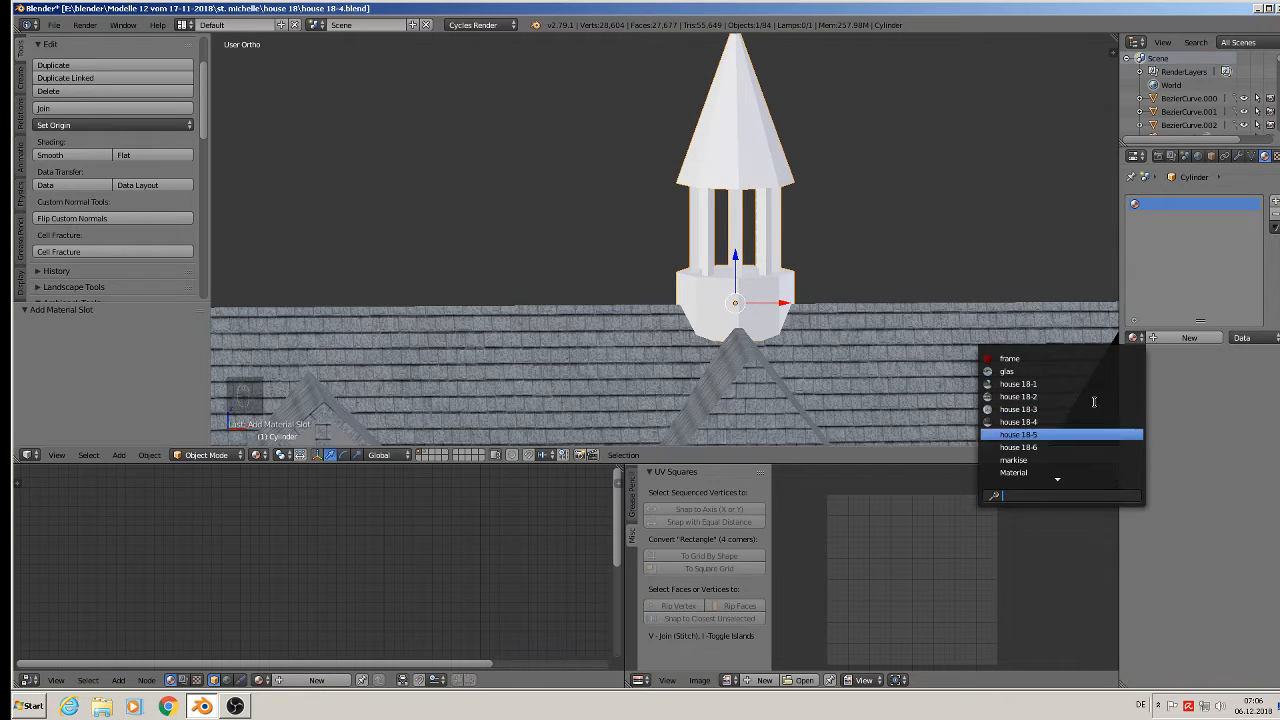
scroll(1092, 412, "down", 3)
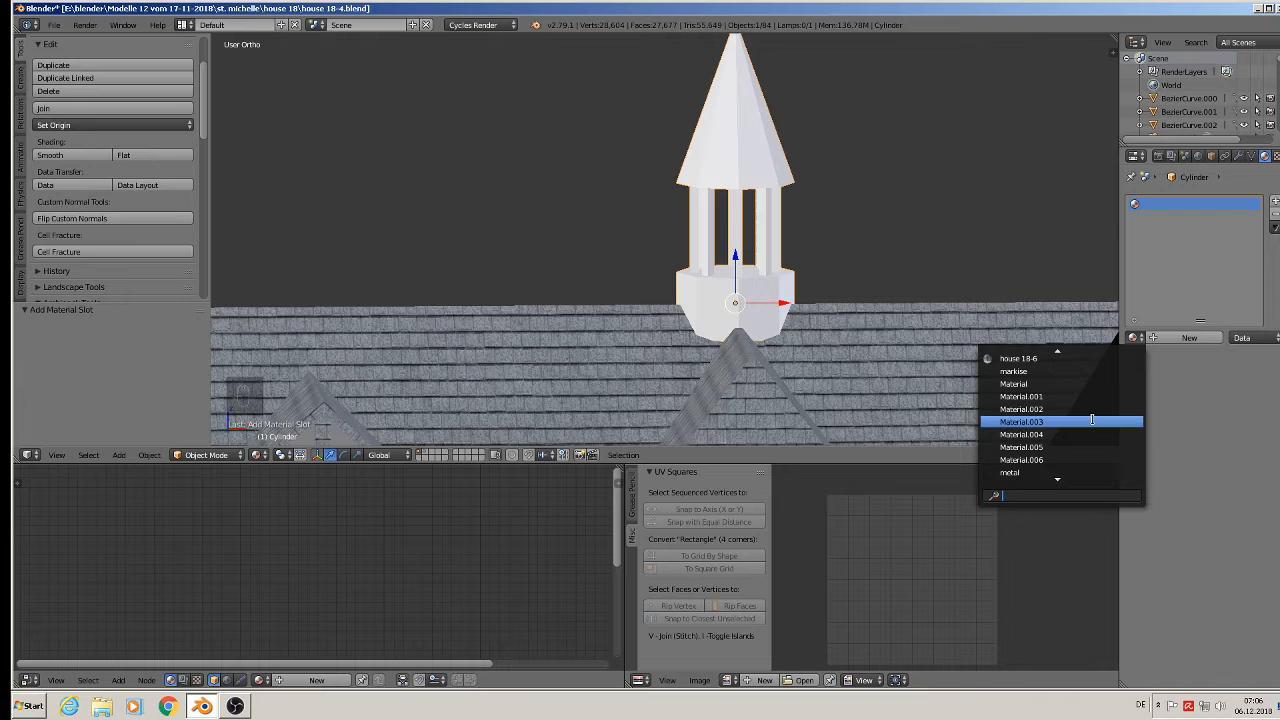
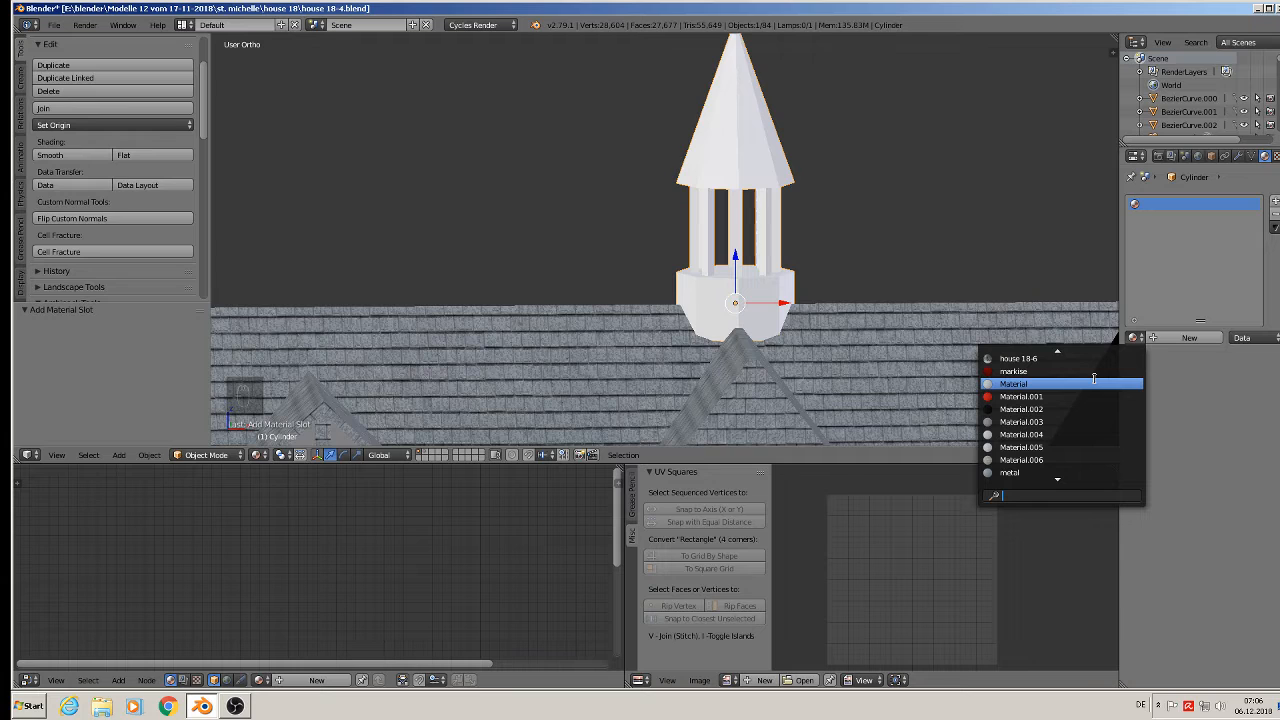
left_click(1086, 422)
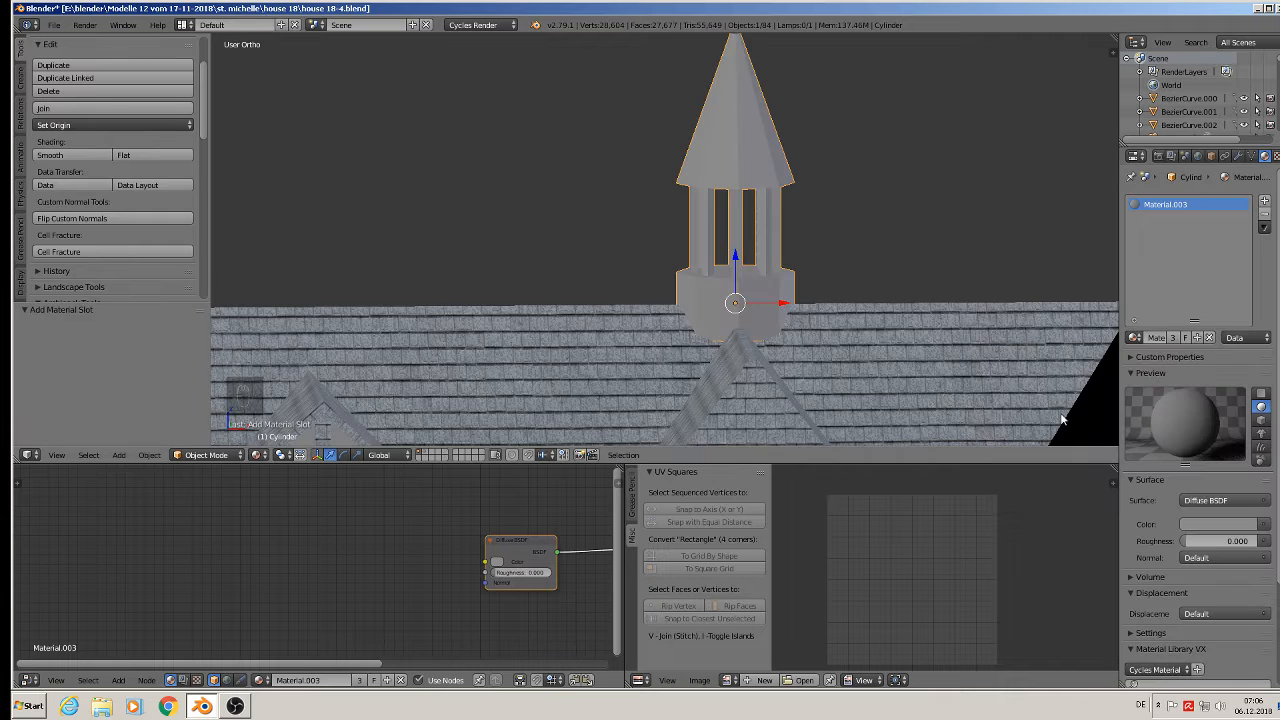
- In the turret's mesh, select the spire's lower edge loop and mark it as a UV seam
key("Tab")
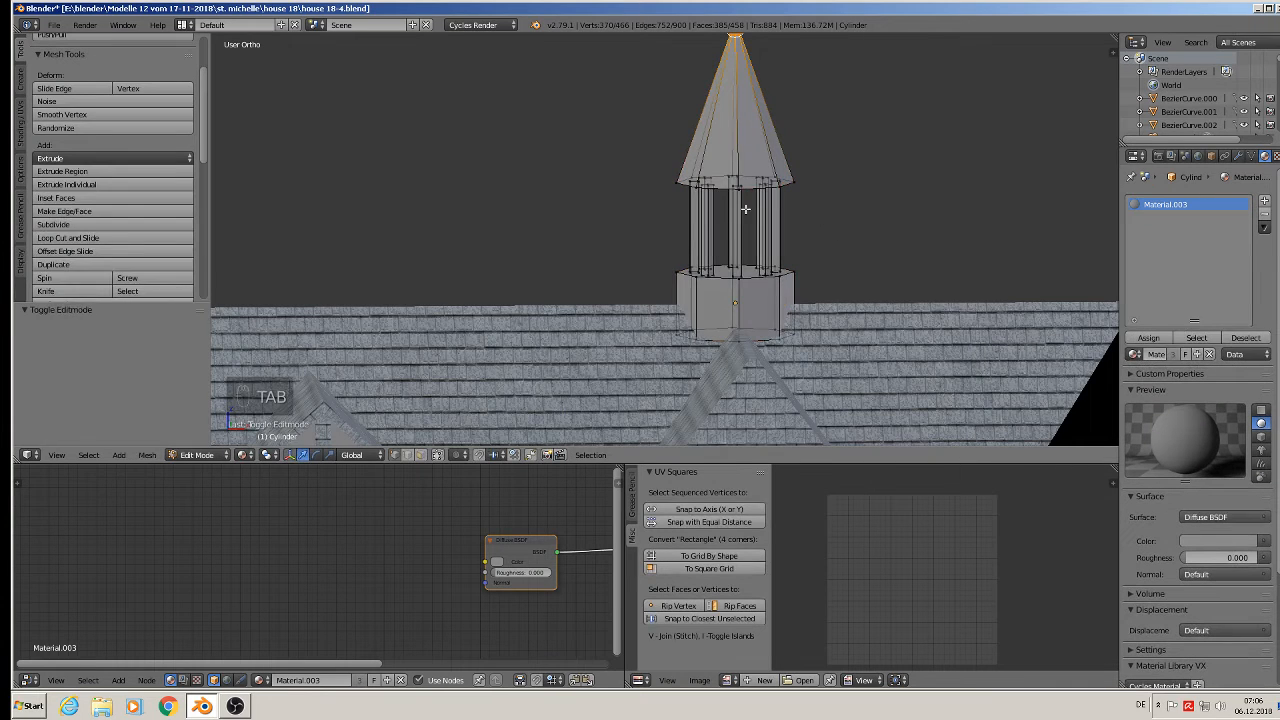
right_click(717, 190, "alt")
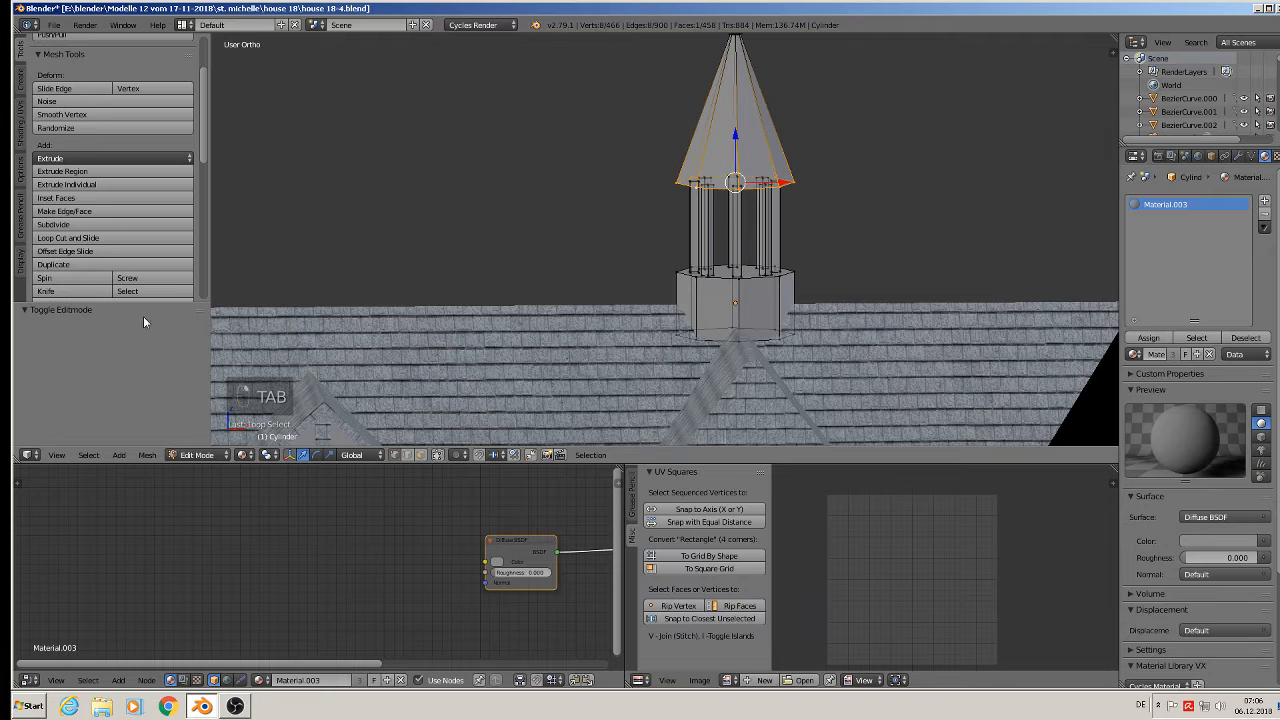
left_click(22, 127)
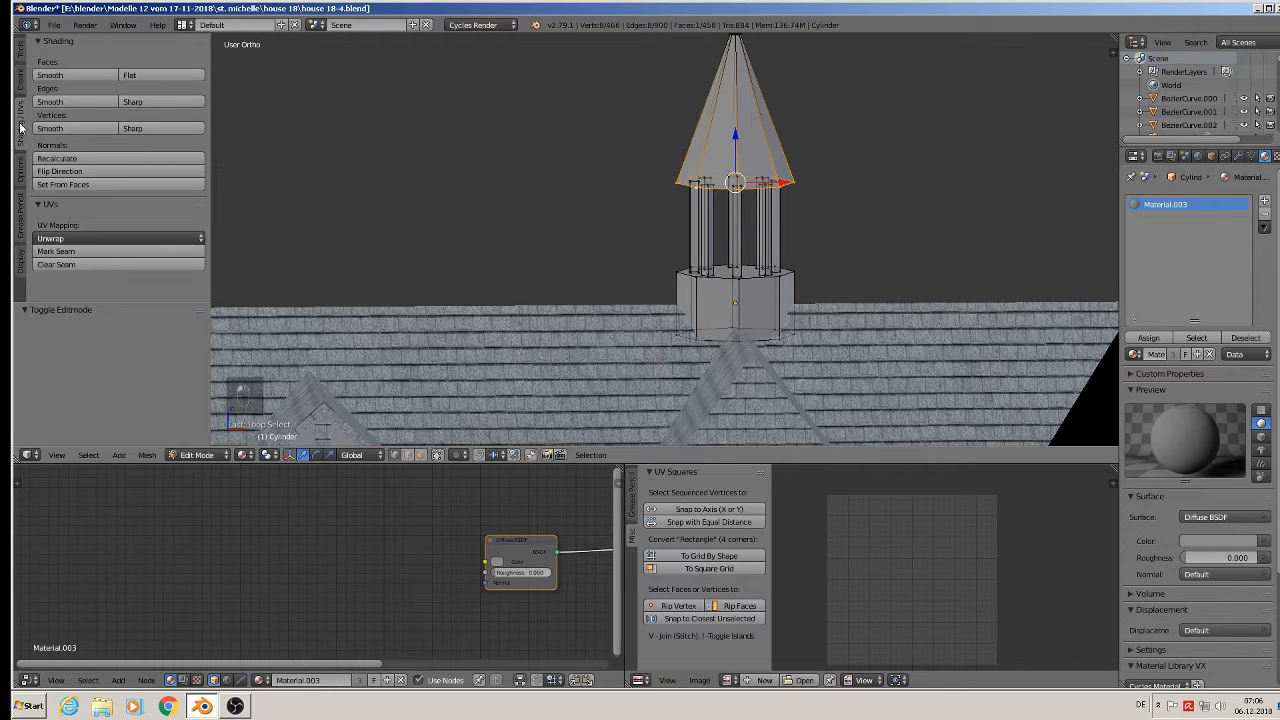
left_click(60, 251)
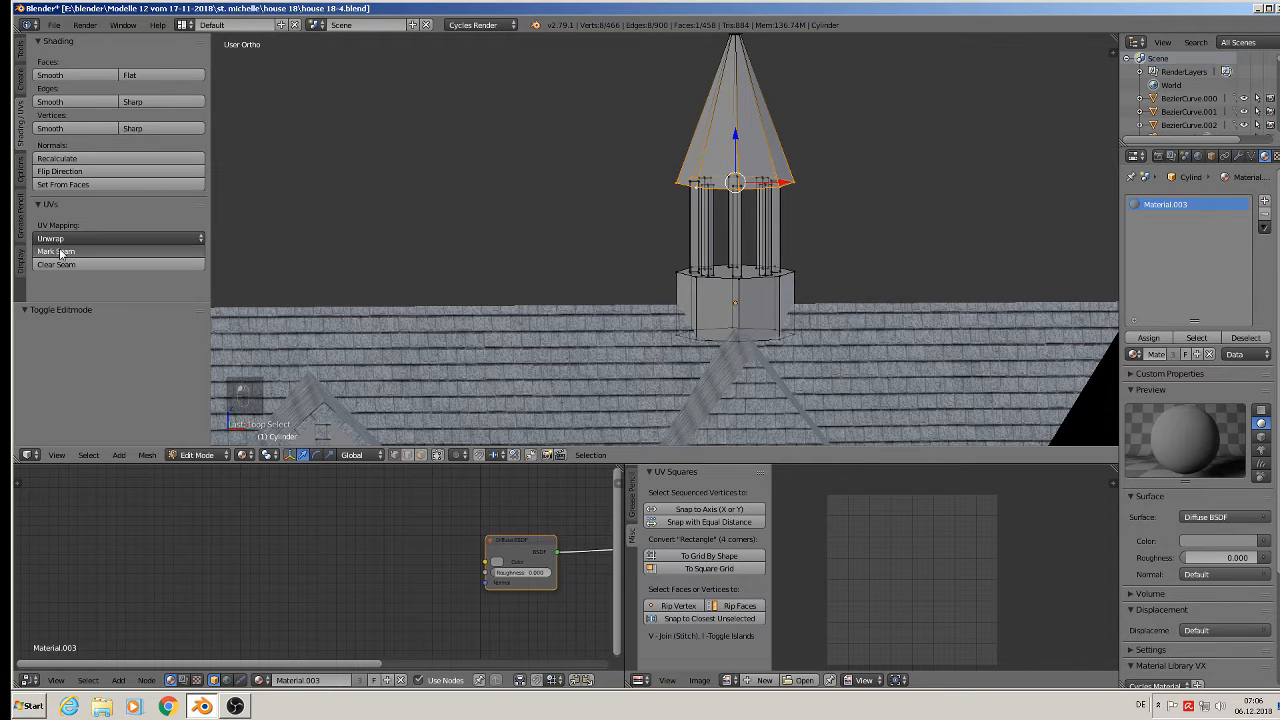
- Select the spire's small upper edge loop inside the finial ball and mark it as a seam
middle_click_drag(725, 121, 704, 246)
key("Tab")
key("Tab")
scroll(705, 228, "up", 5)
scroll(704, 188, "up", 8)
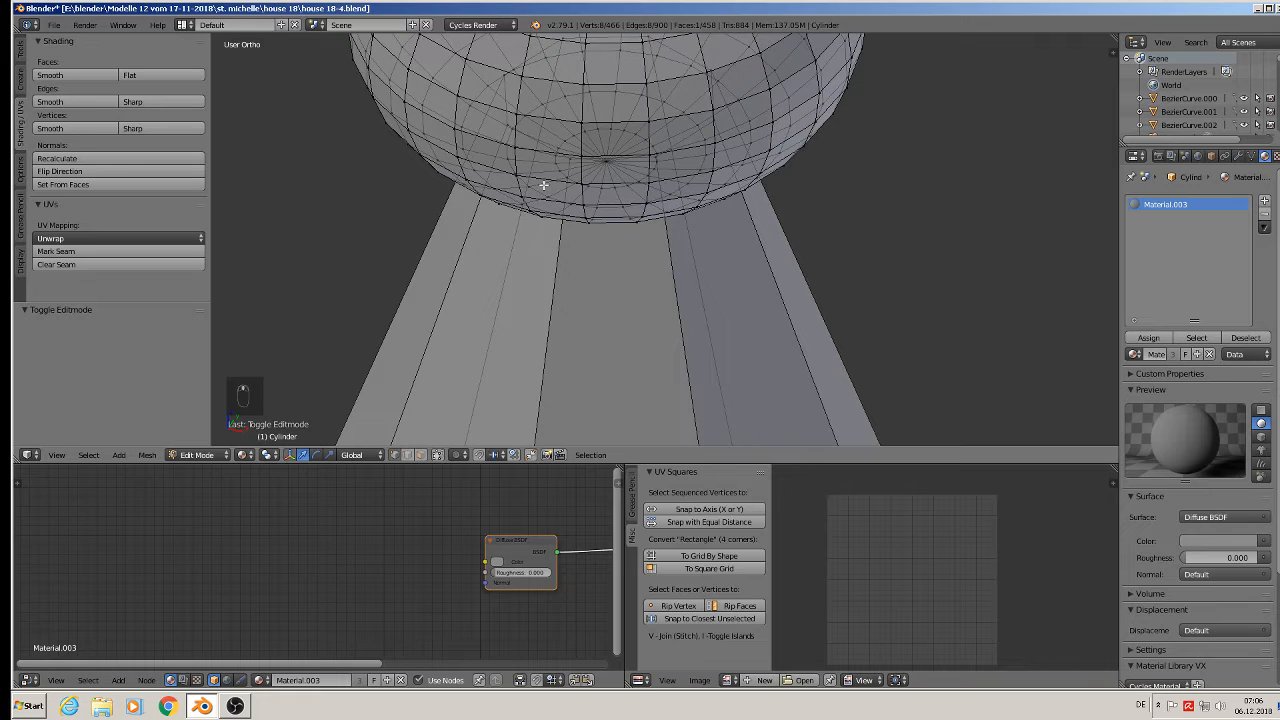
mouse_move(544, 185)
middle_mouse_down()
mouse_move(537, 171)
mouse_move(543, 186)
mouse_move(577, 180)
mouse_move(569, 187)
middle_mouse_up()
key("a")
key("a")
key("a")
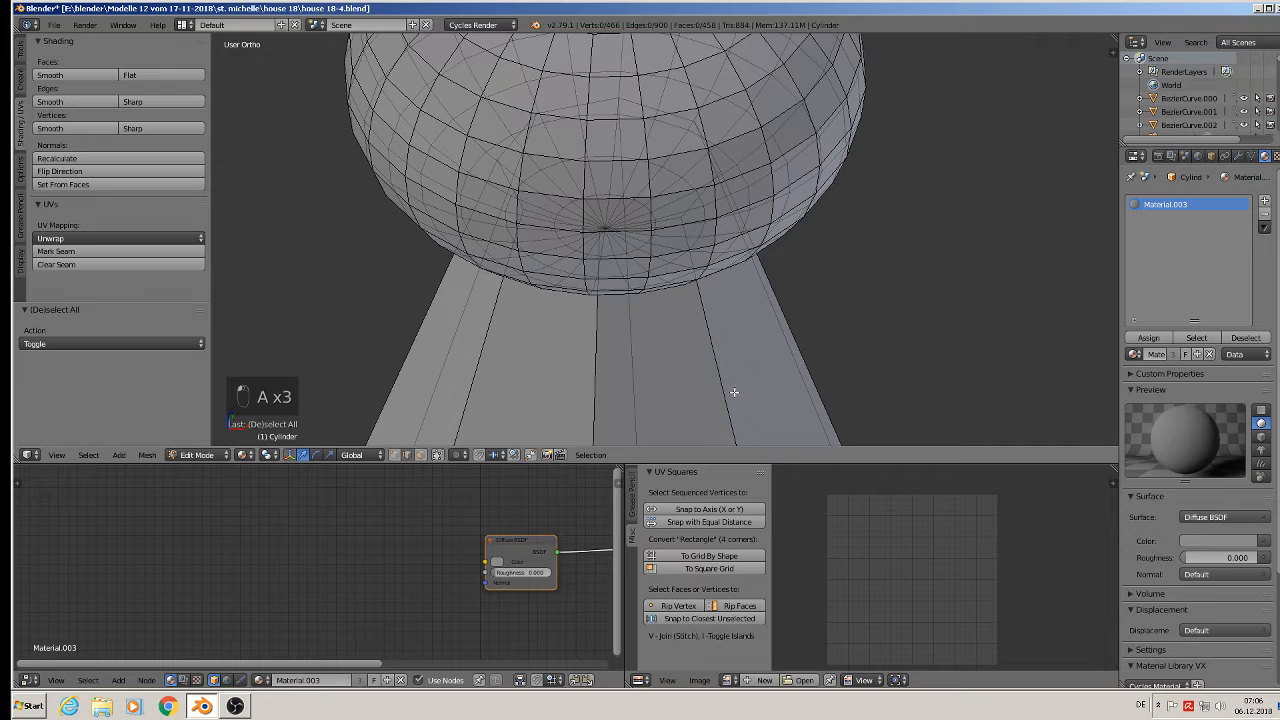
key("l")
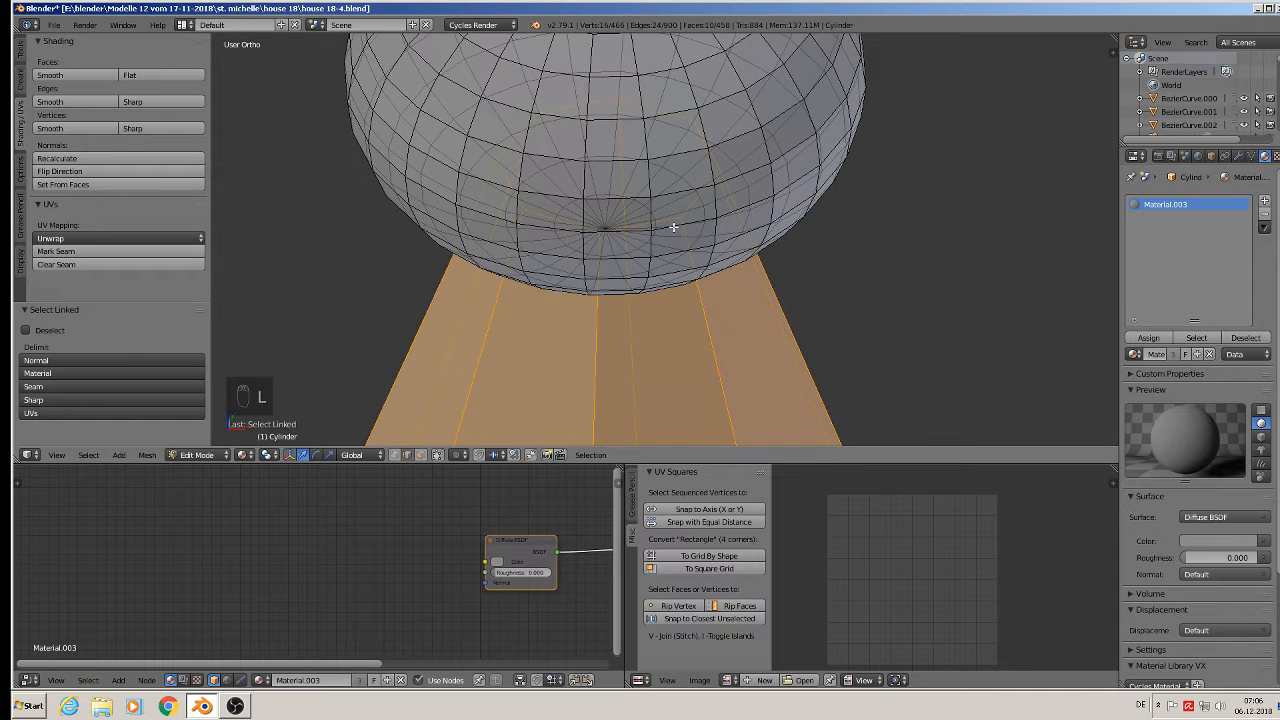
key("l")
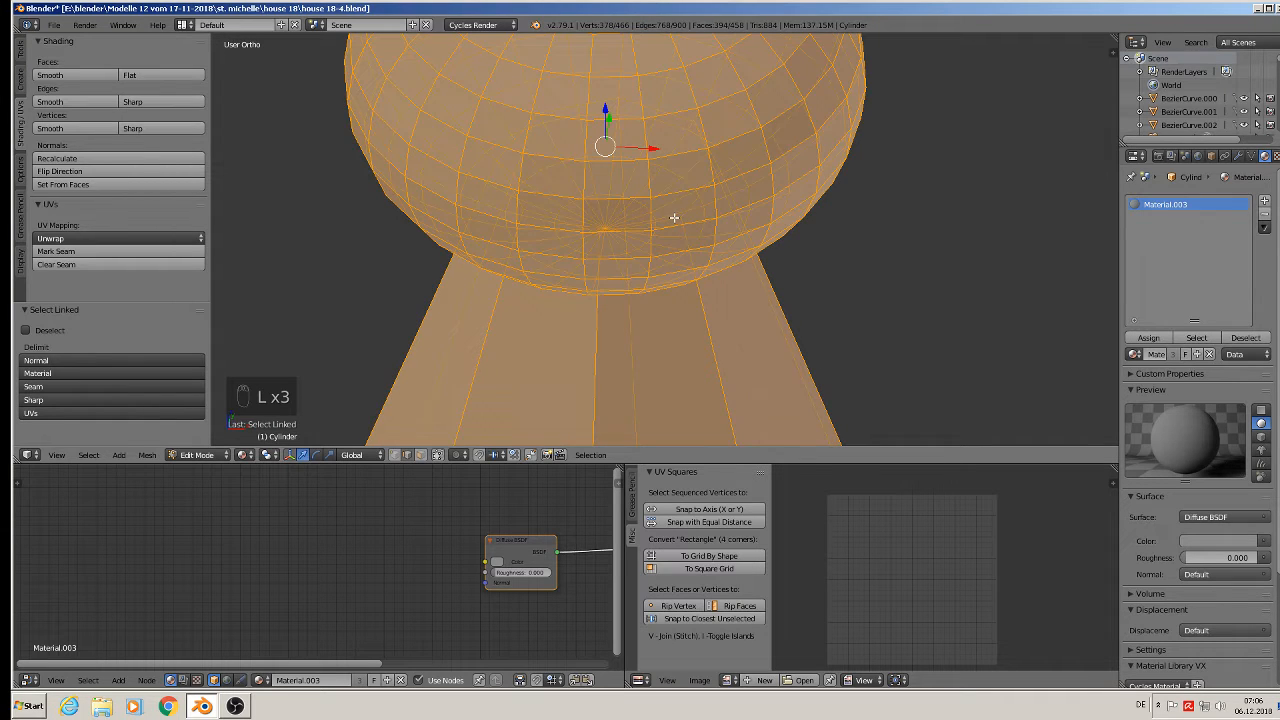
key("a")
right_click(674, 218, "alt")
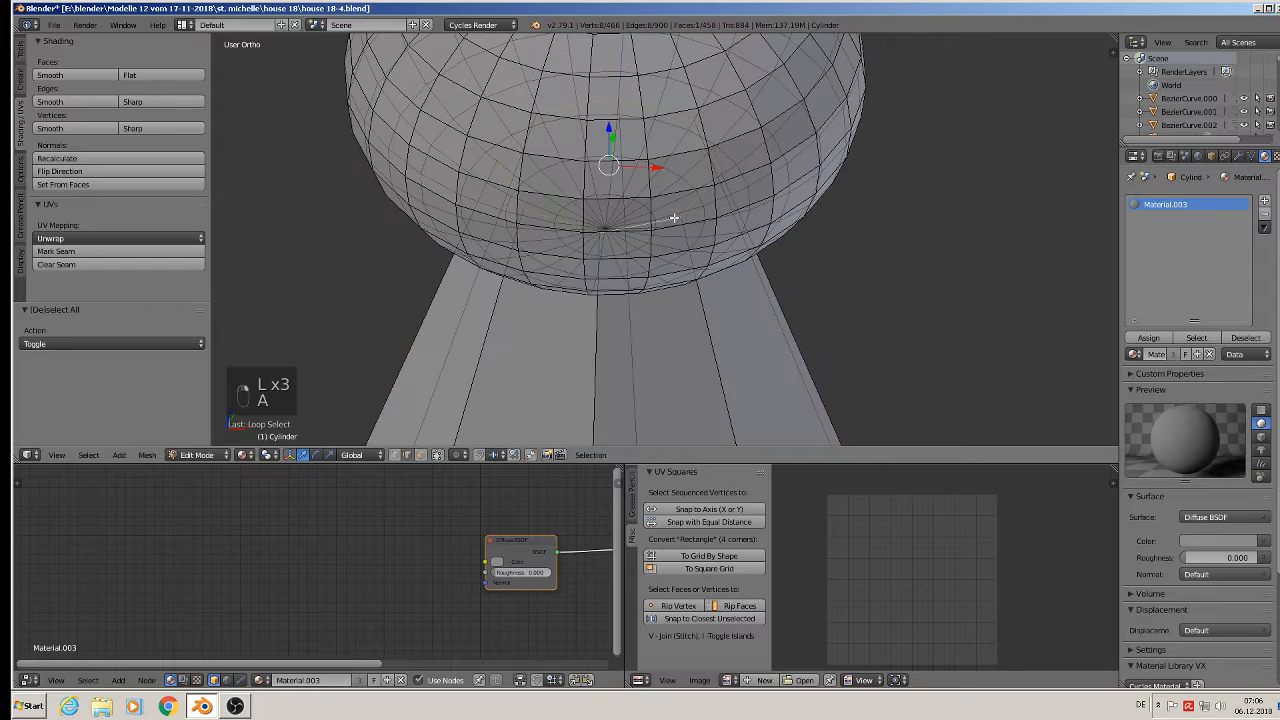
scroll(674, 218, "down", 2)
left_click(63, 251)
scroll(397, 317, "down", 4)
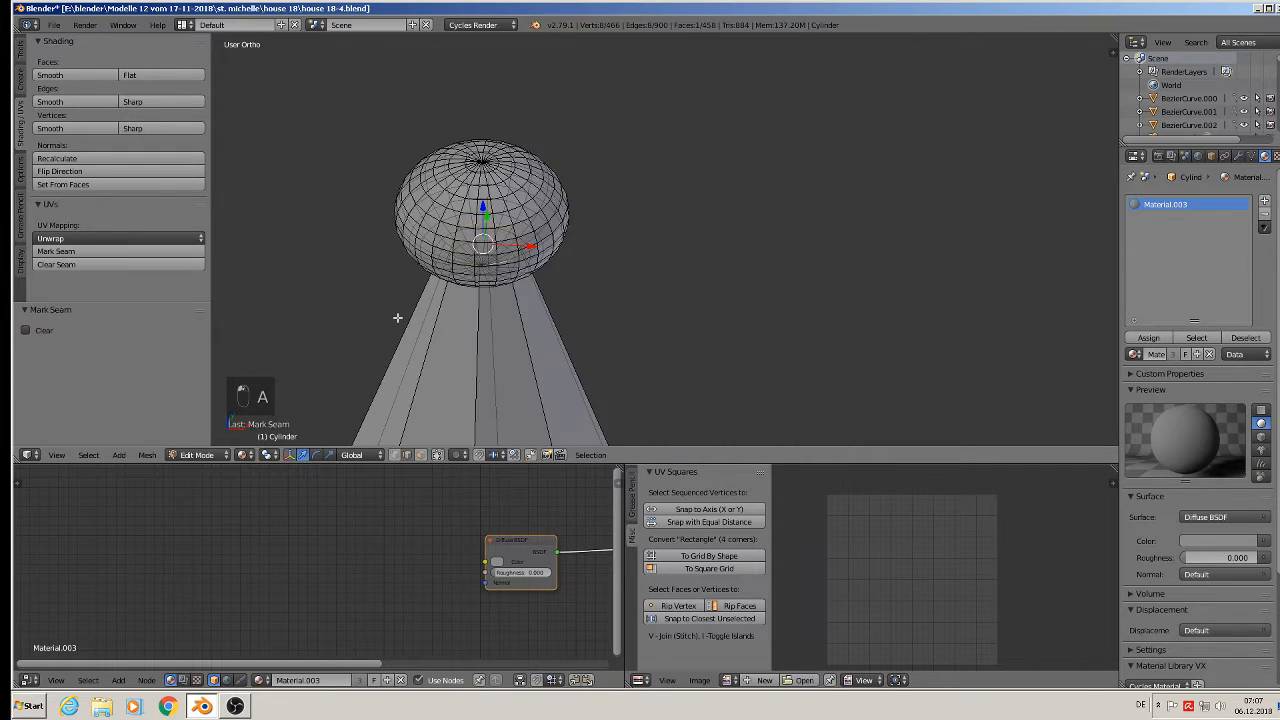
- Select one sloping edge of the spire running from tip to eave and mark it as a seam
middle_click_drag(397, 317, 255, 211, "shift")
right_click(614, 241, "alt")
scroll(614, 241, "down", 3)
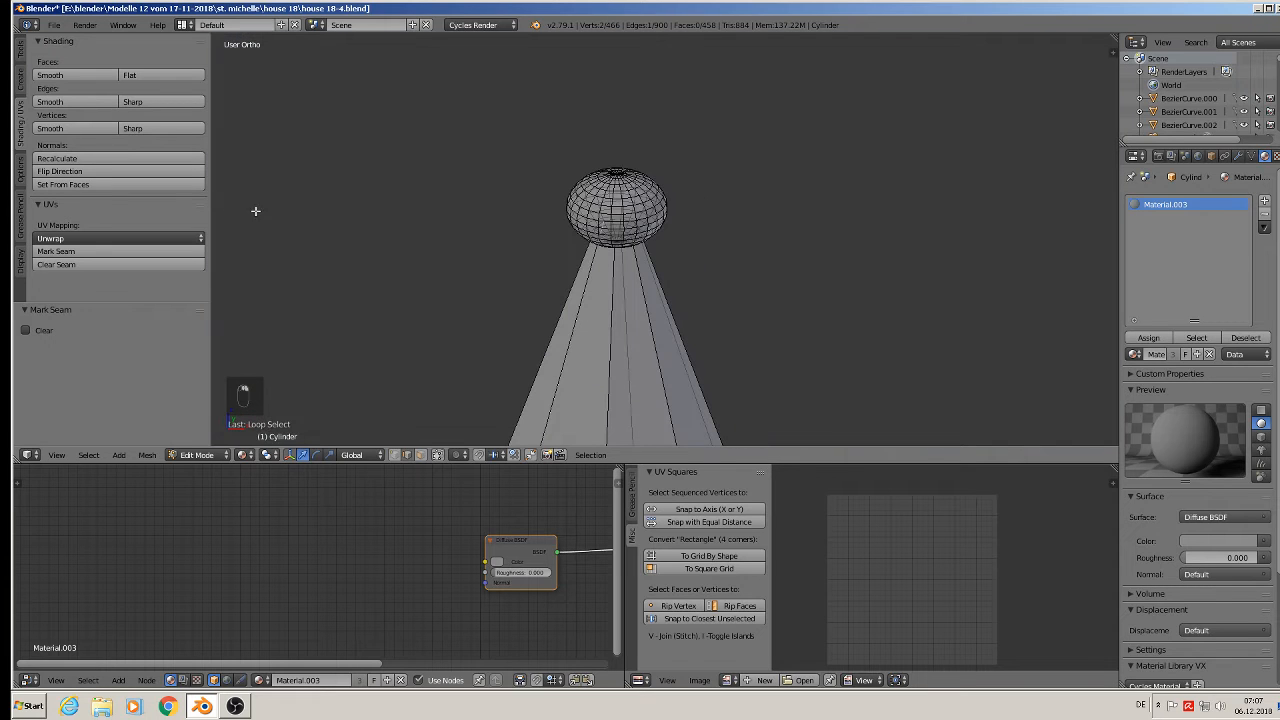
left_click(63, 251)
- Select the whole linked spire mesh and unwrap it along its seams
scroll(350, 282, "down", 2)
middle_click_drag(538, 370, 575, 181, "shift")
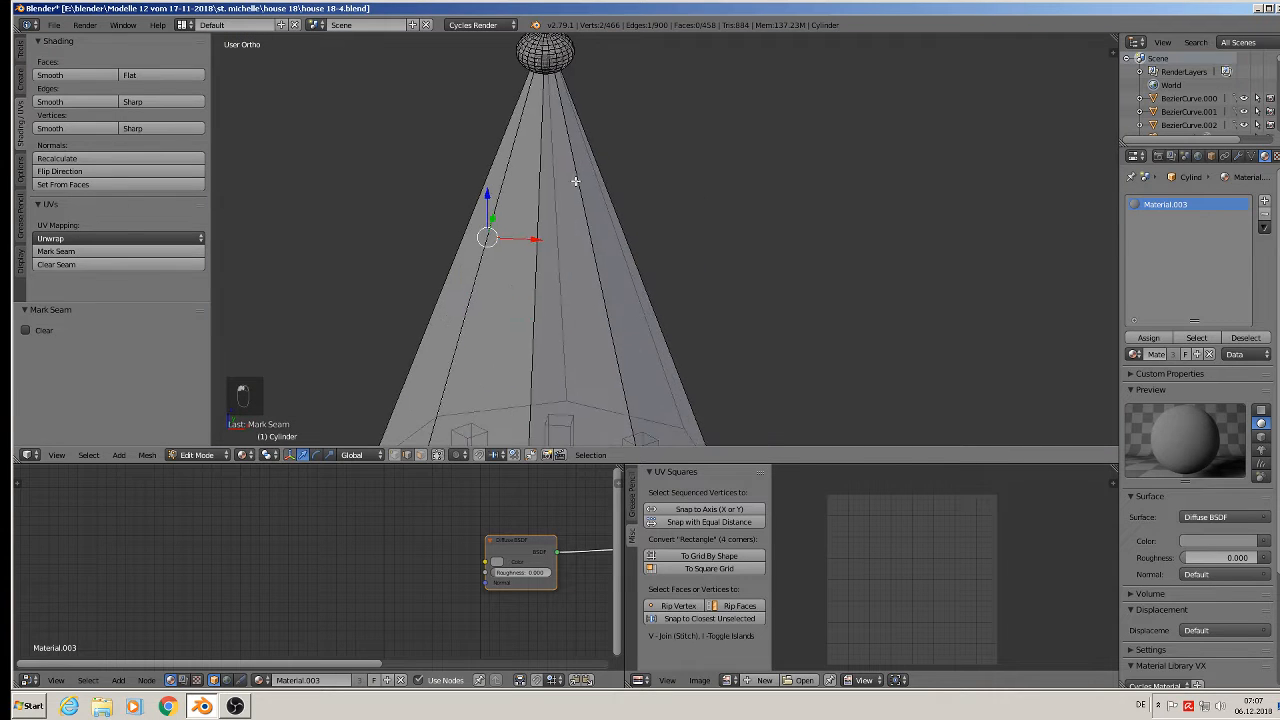
scroll(504, 274, "down", 2)
middle_click_drag(566, 312, 516, 178, "shift")
scroll(635, 223, "down", 1)
key("Tab")
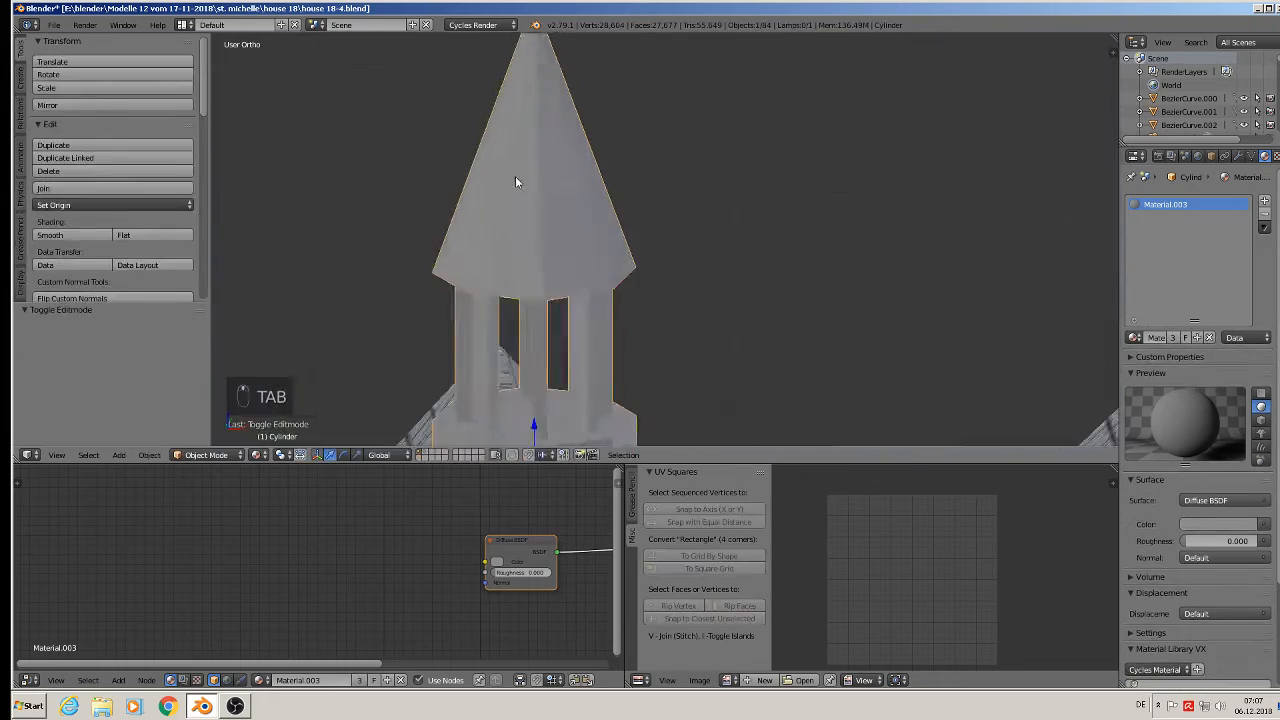
key("Tab")
middle_click_drag(556, 218, 517, 215)
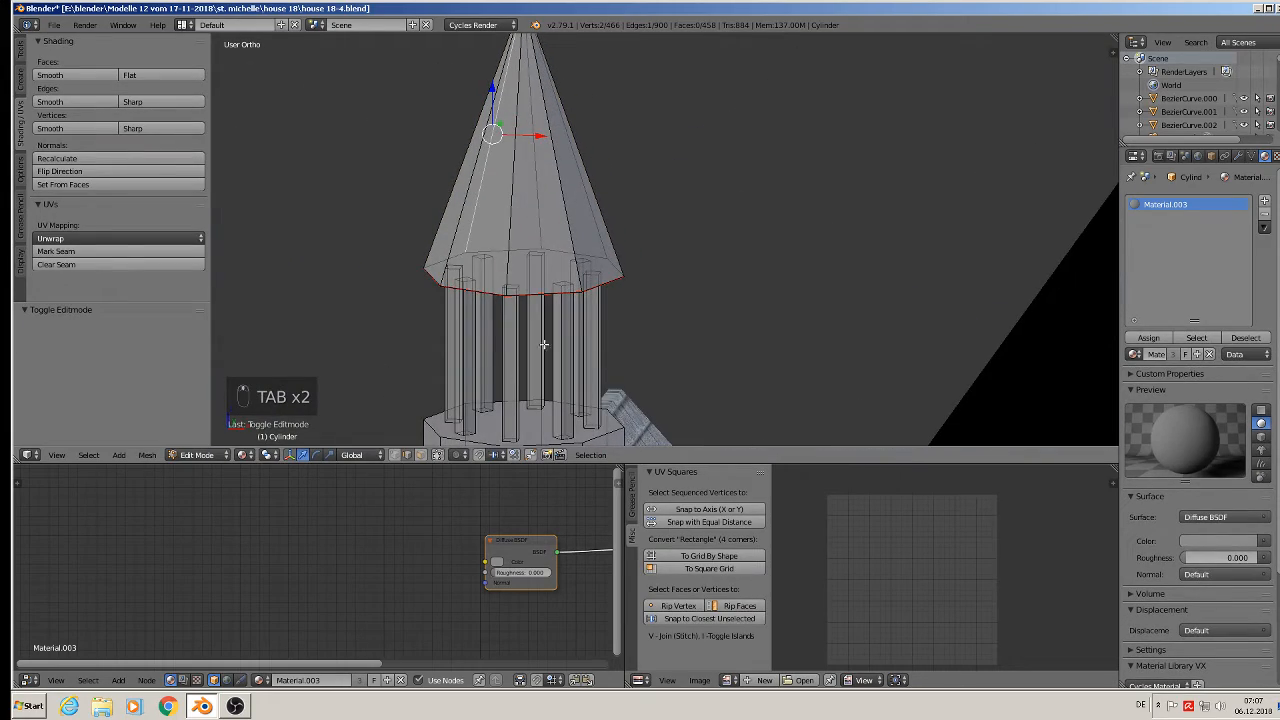
key("l")
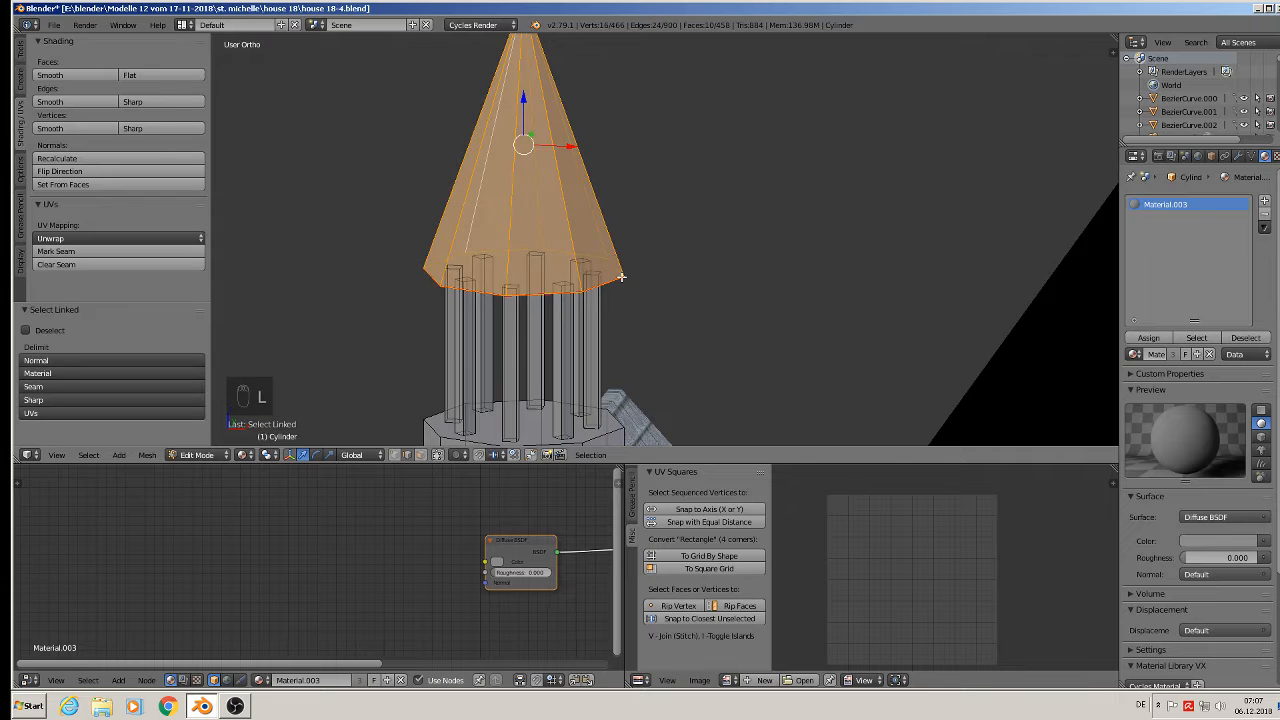
key("u")
left_click(598, 174)
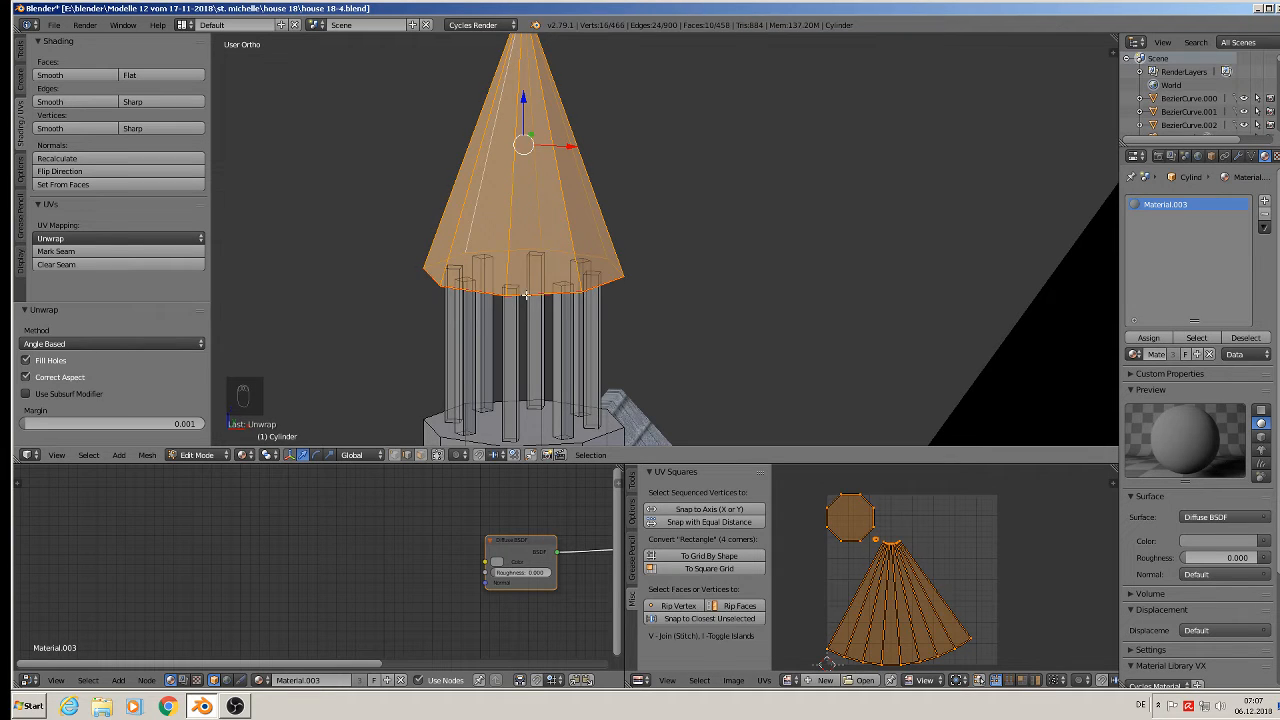
- Apply the turret's rotation and scale, and unwrap the selected spire again
key("Tab")
left_click(149, 455)
mouse_move(172, 355)
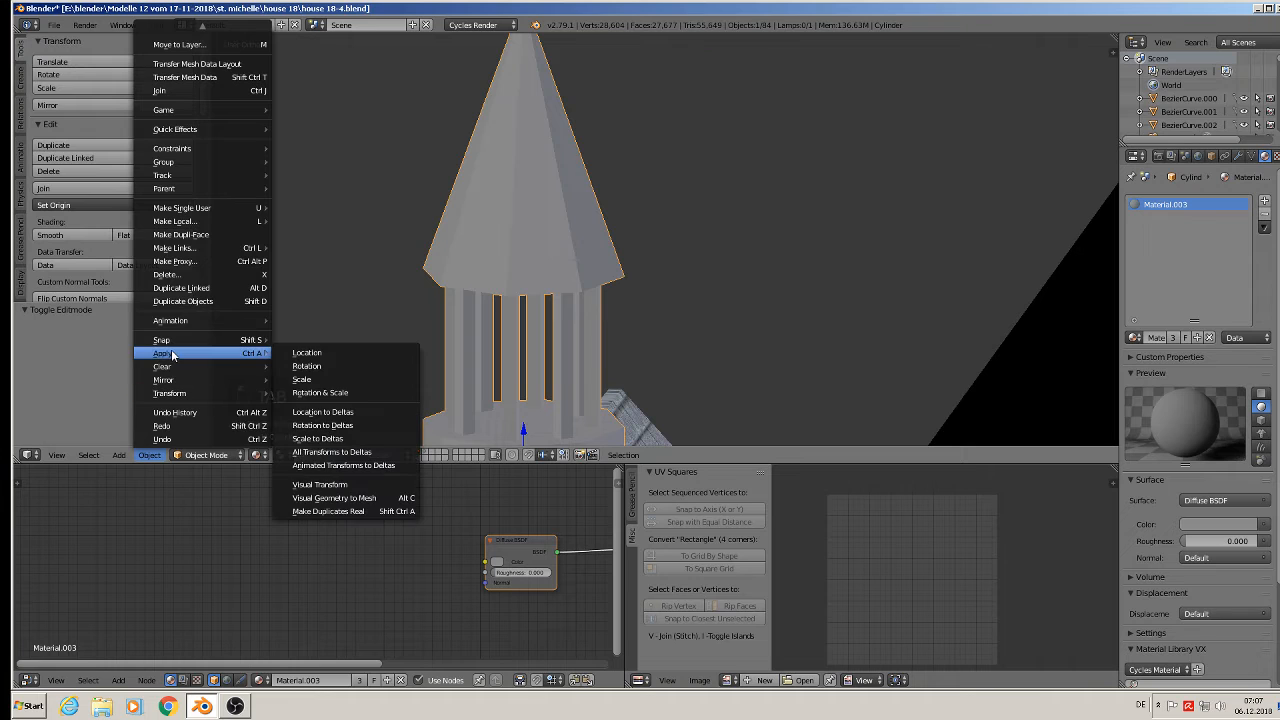
left_click(320, 392)
key("Tab")
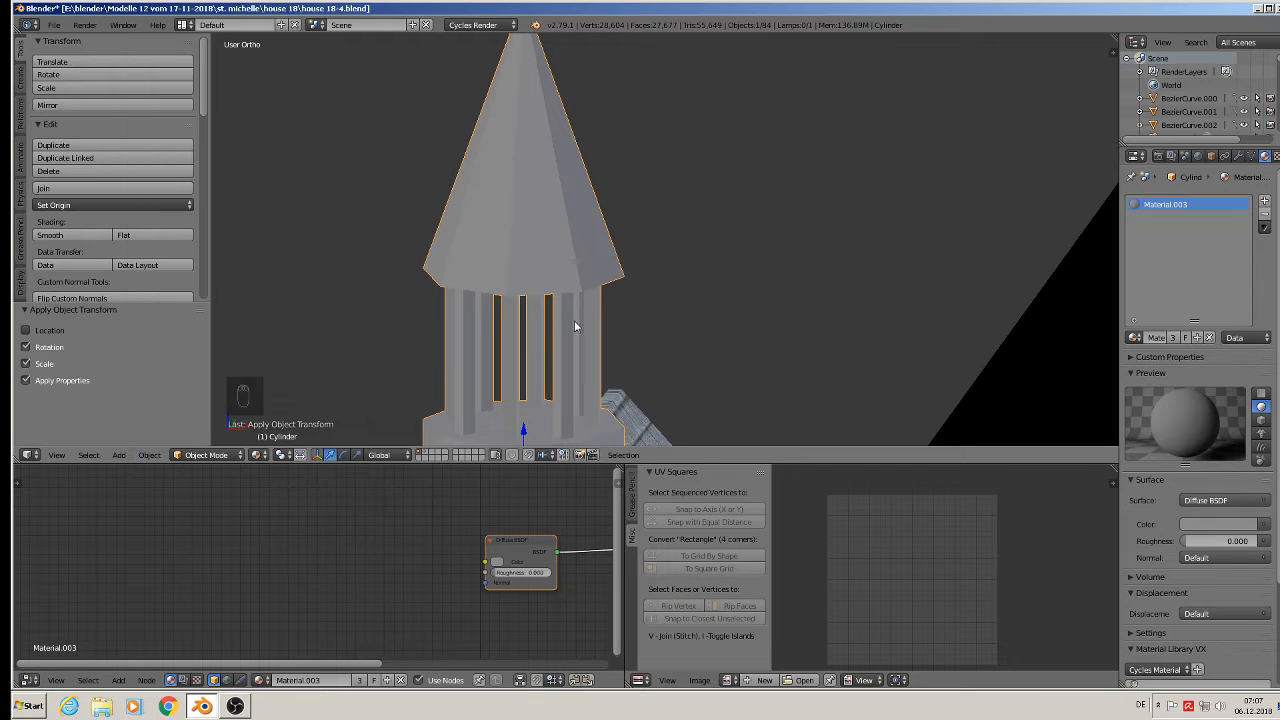
key("u")
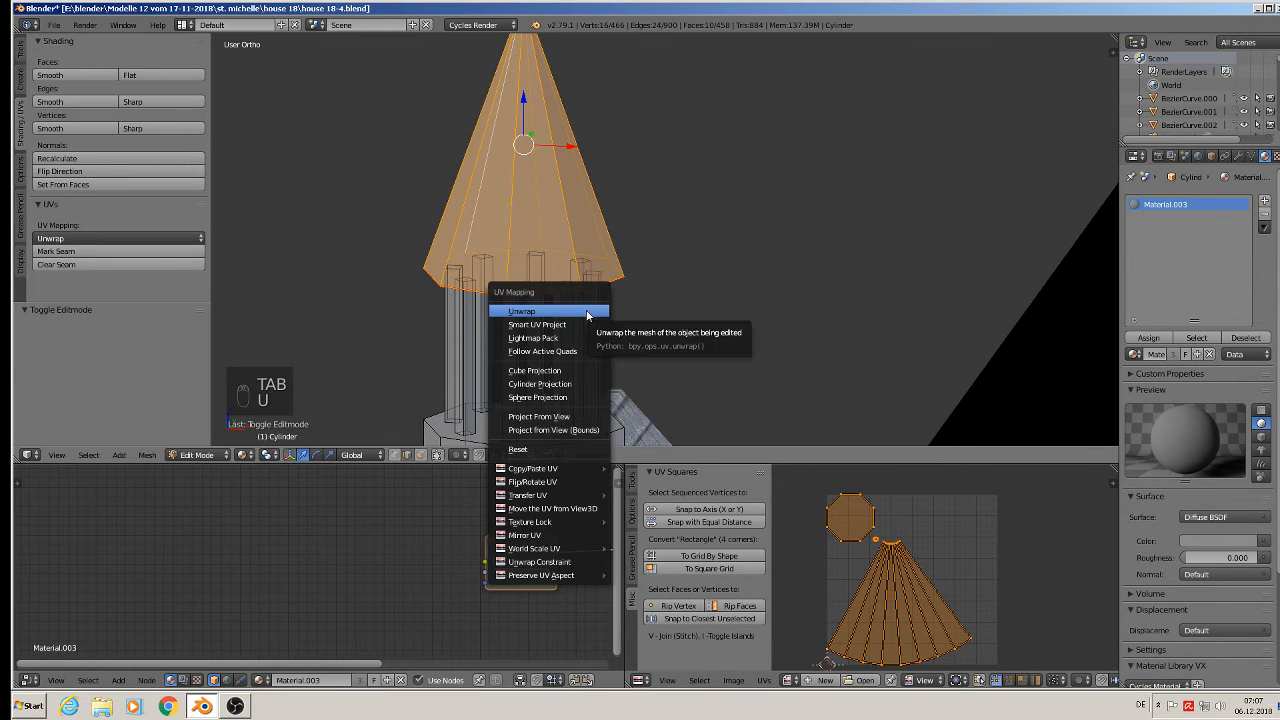
left_click(586, 310)
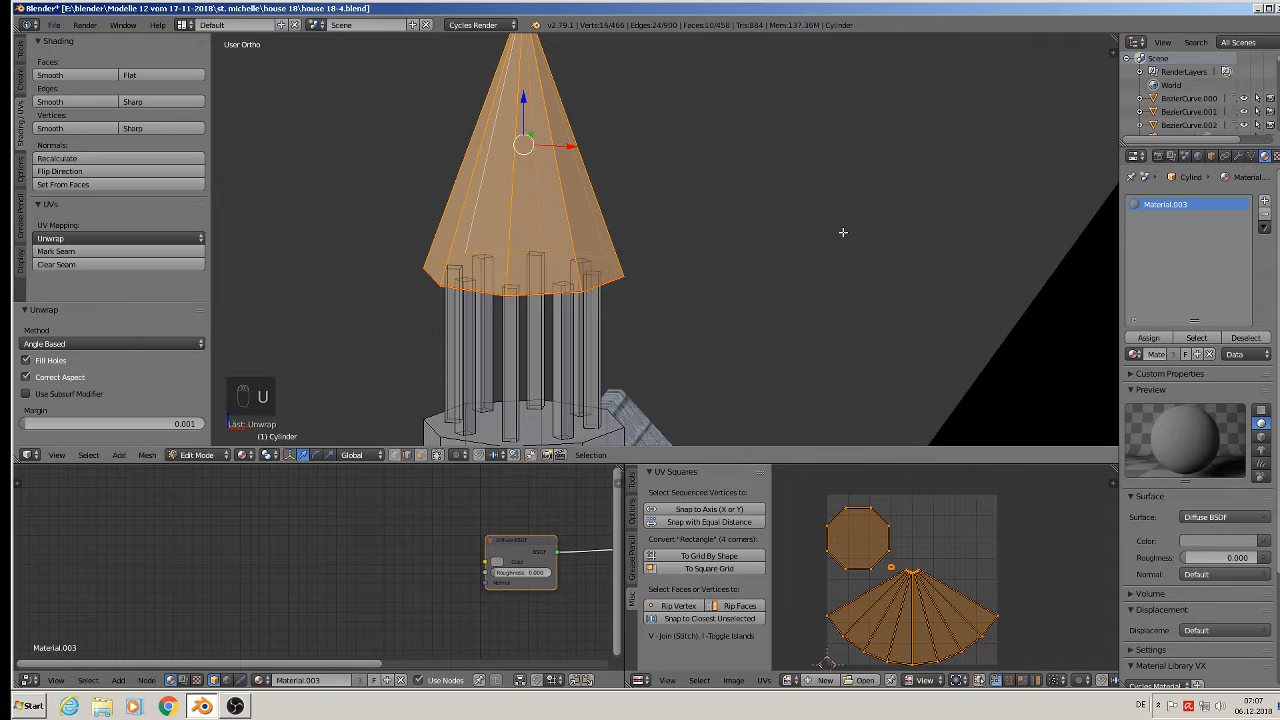
- Add a second material slot with the existing roof material and assign it to the selected spire faces
left_click(1264, 201)
left_click(1134, 354)
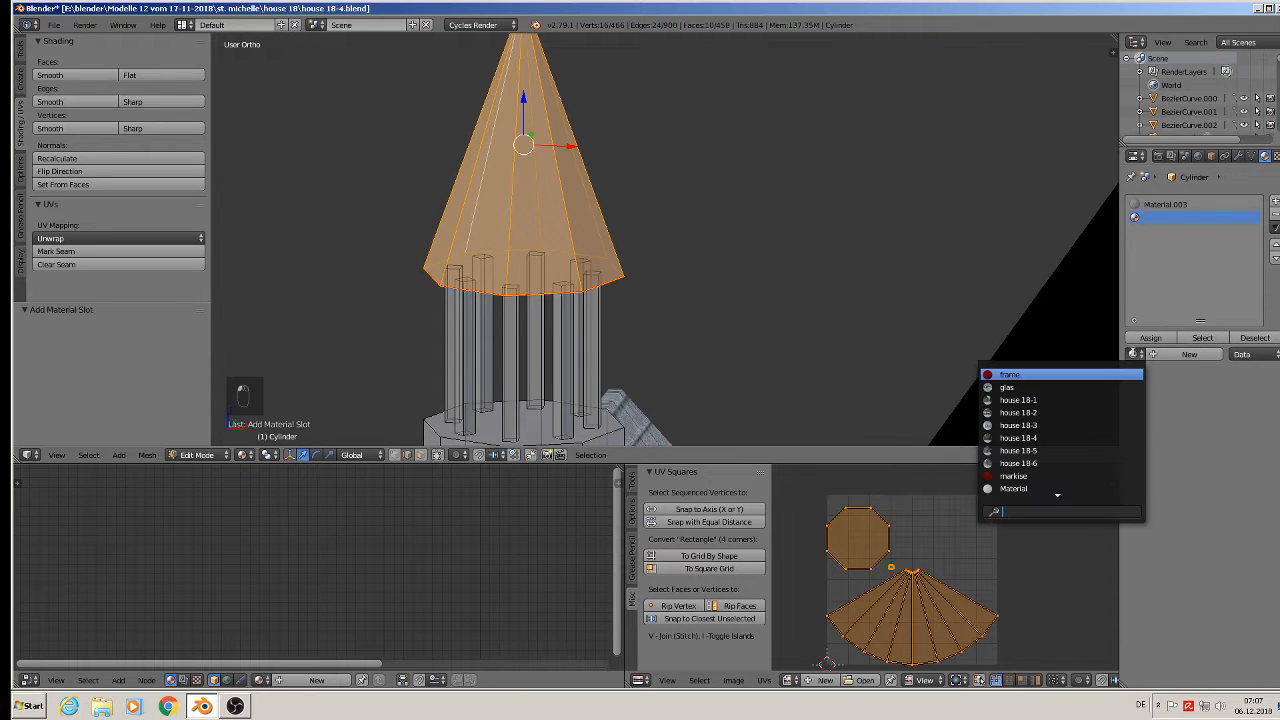
scroll(1089, 498, "down", 14)
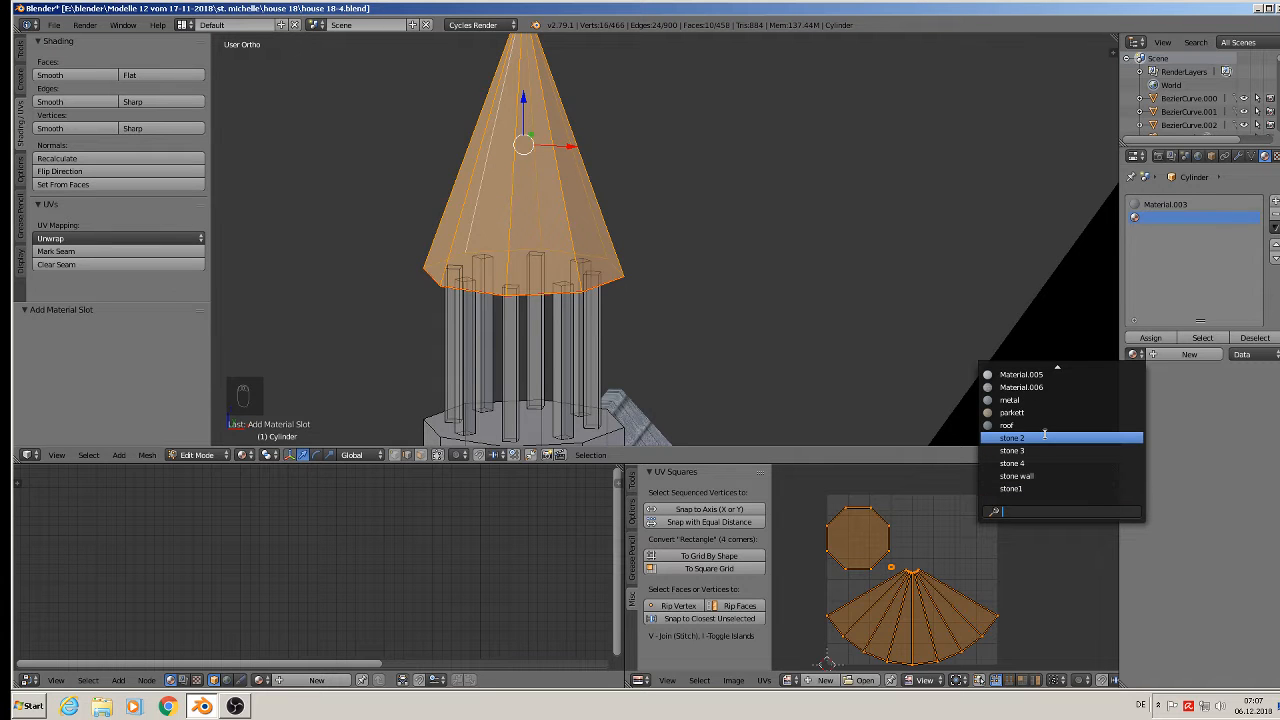
left_click(1080, 425)
left_click(1151, 339)
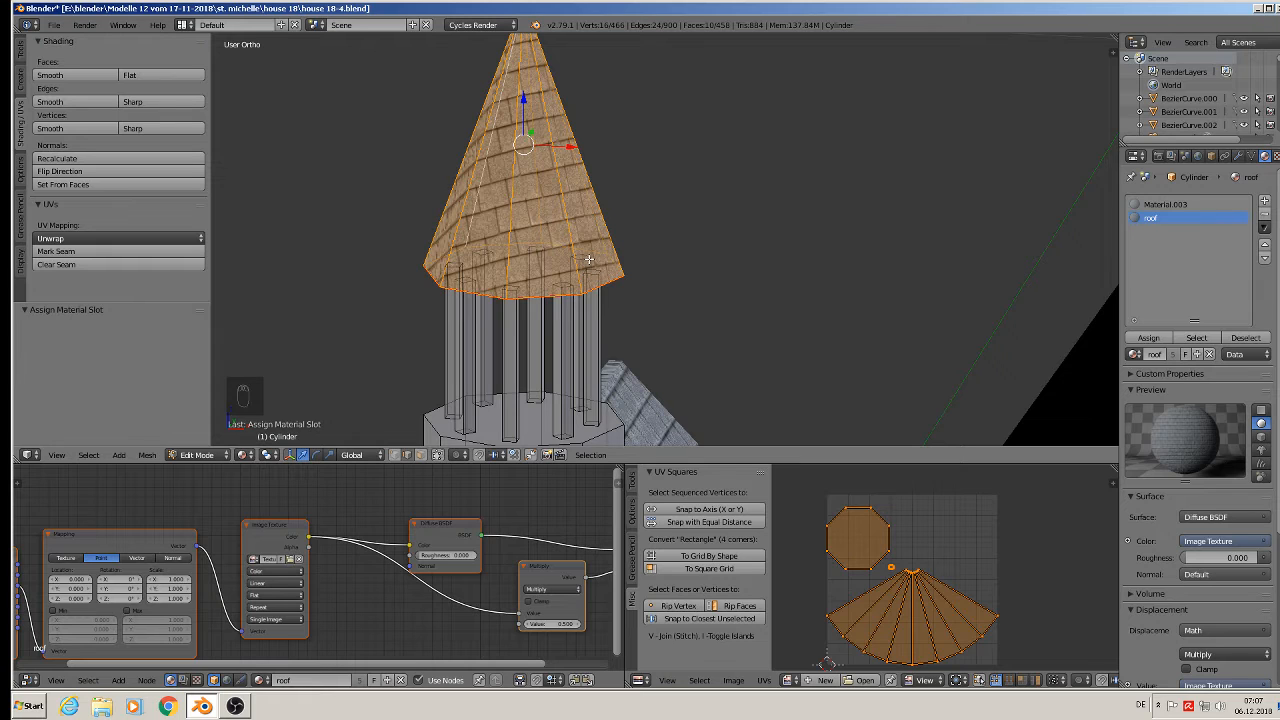
- Mark all edges of the selected spire as seams
scroll(589, 245, "down", 3)
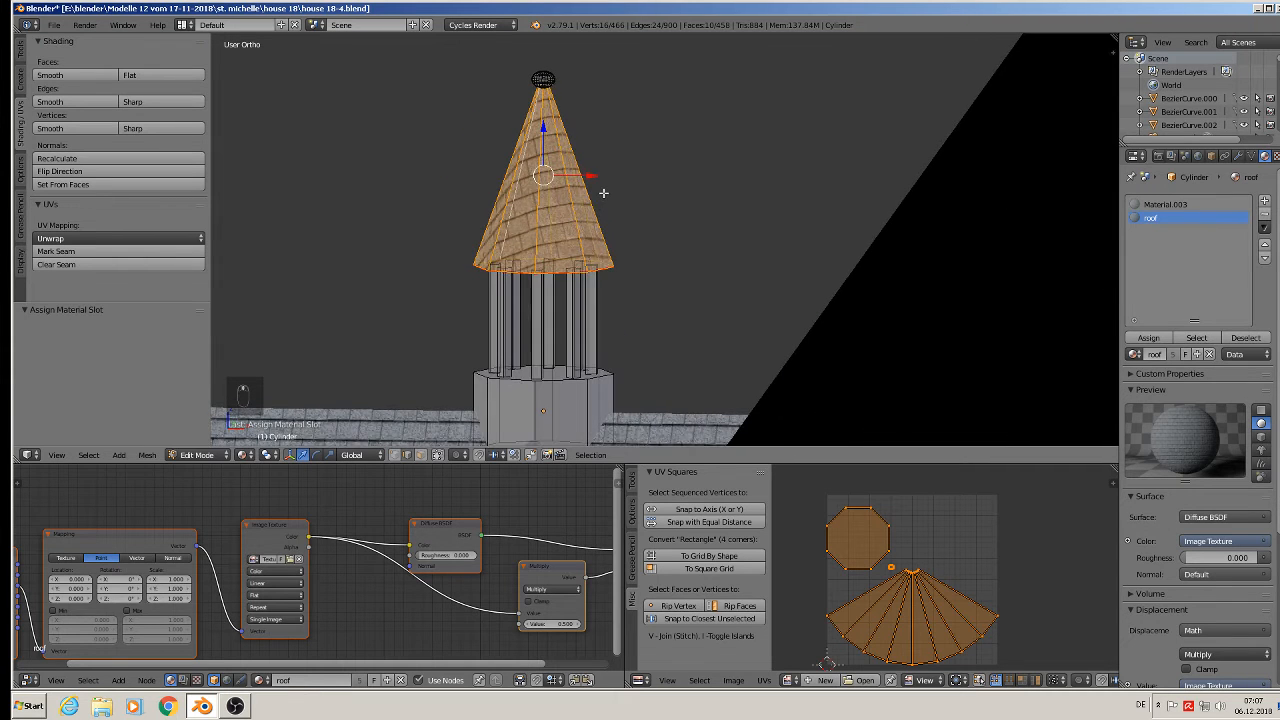
left_click(132, 252)
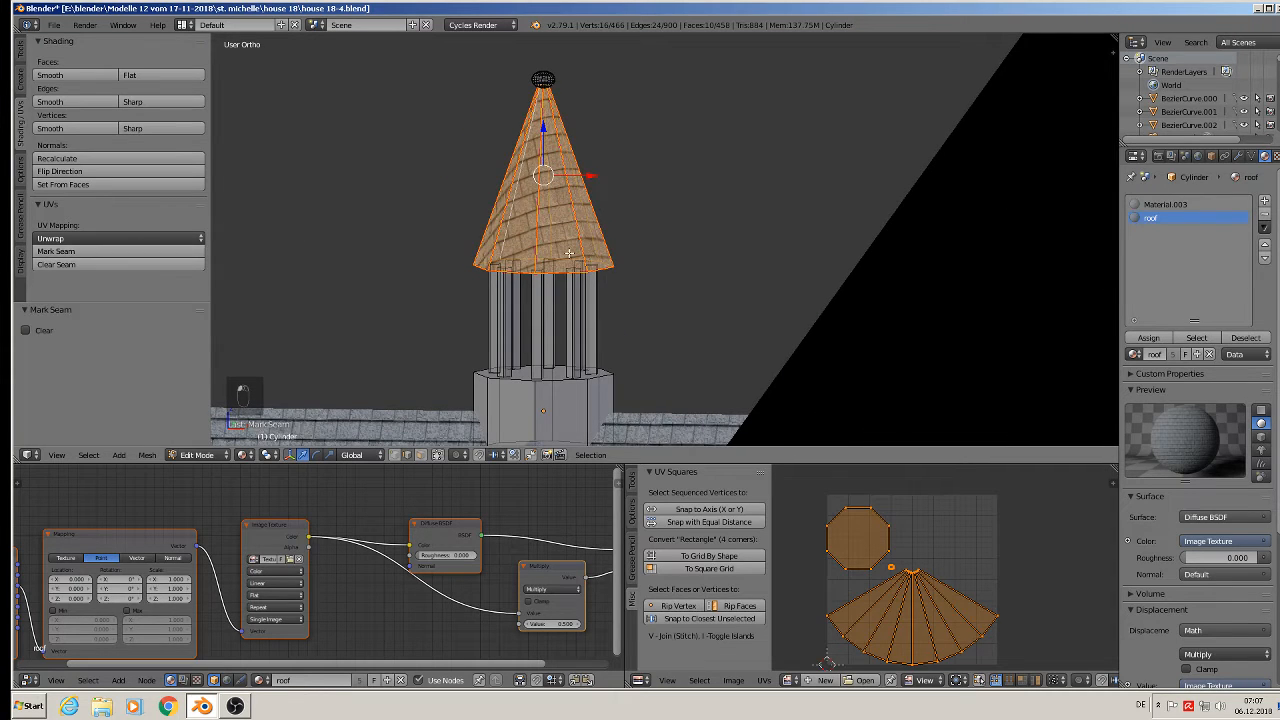
- Unwrap the selected spire along its marked seams
key("u")
left_click(626, 231)
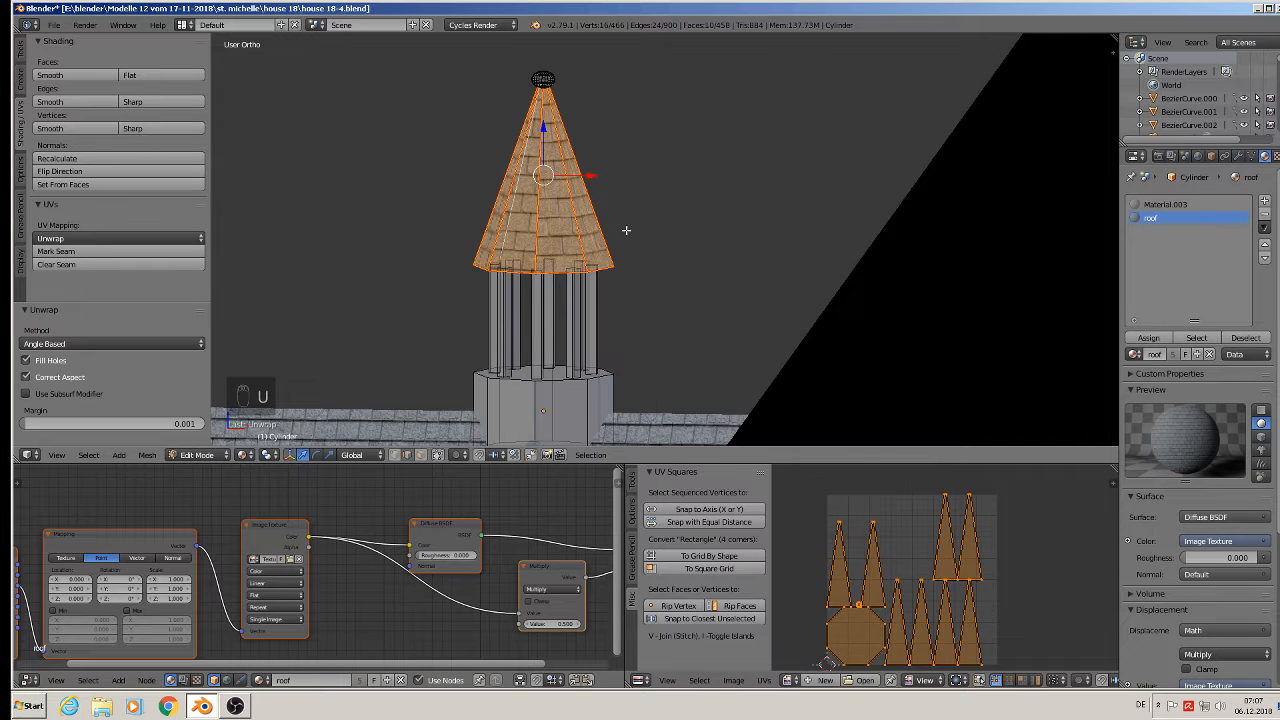
scroll(597, 283, "up", 4)
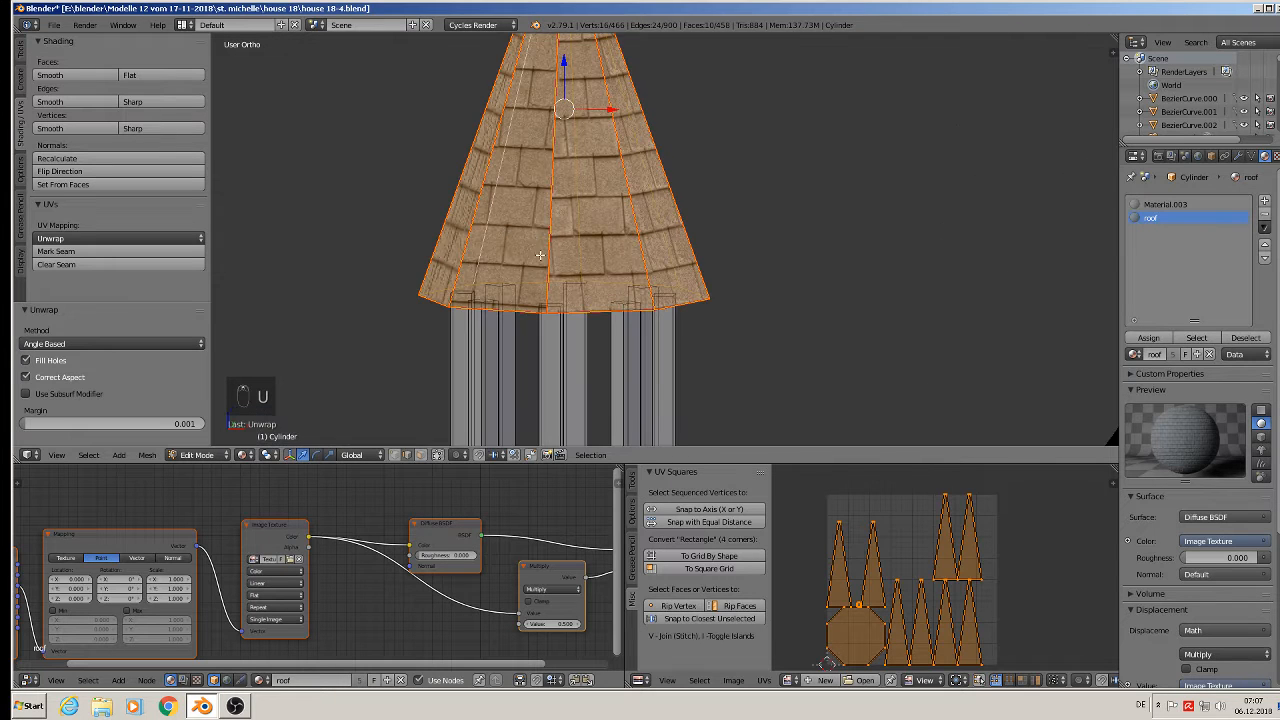
mouse_move(558, 293)
middle_mouse_down()
mouse_move(636, 283)
mouse_move(348, 293)
mouse_move(578, 296)
middle_mouse_up()
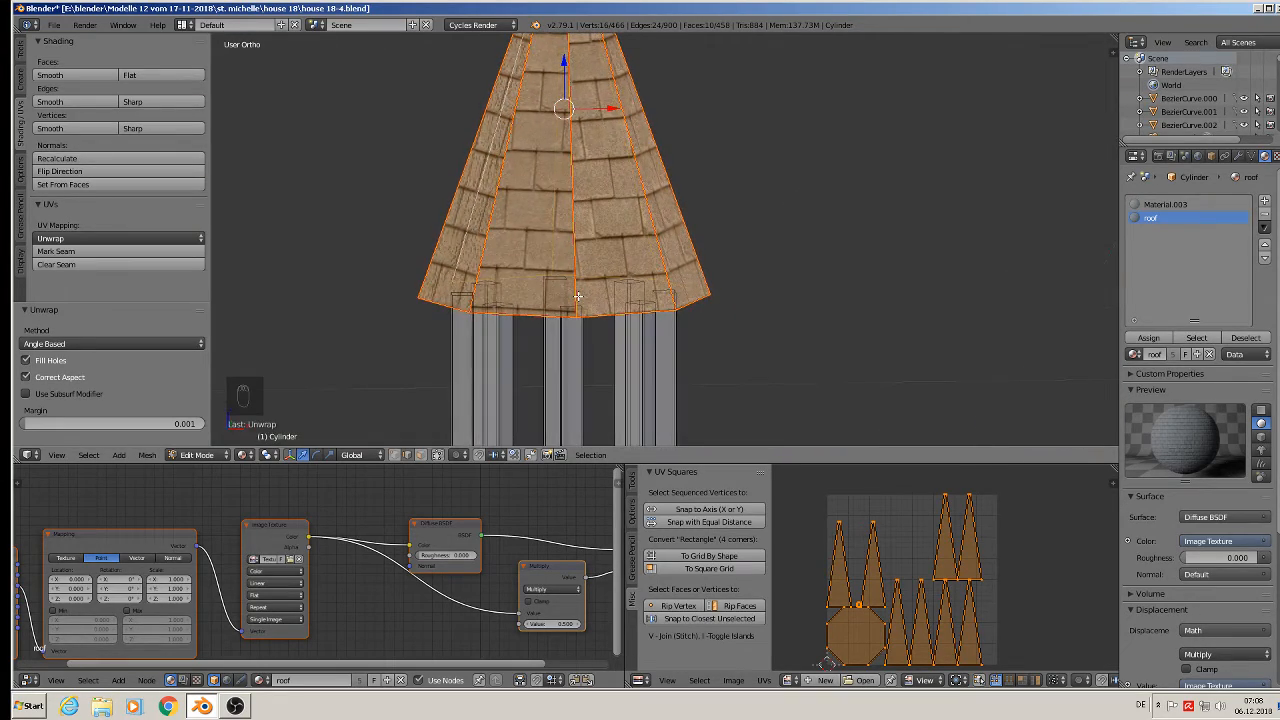
- Try a cylinder projection on the selected spire and enlarge its UVs by a factor of about 13
key("u")
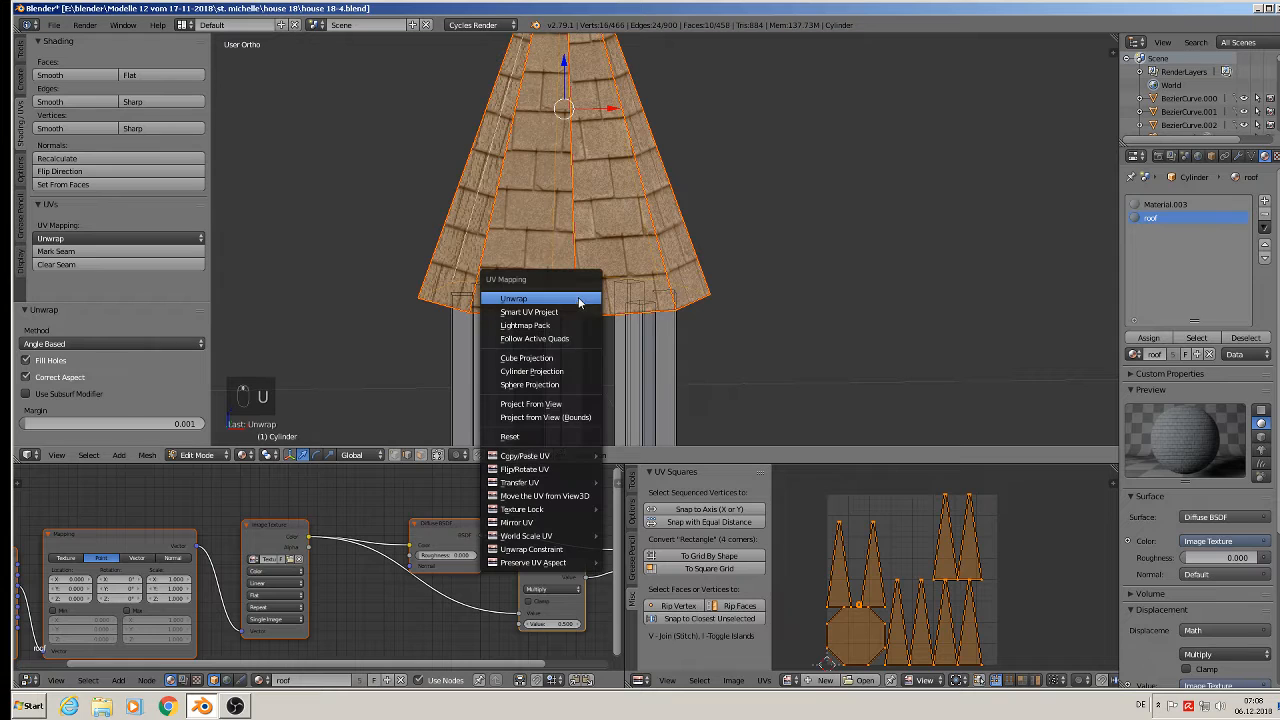
left_click(565, 372)
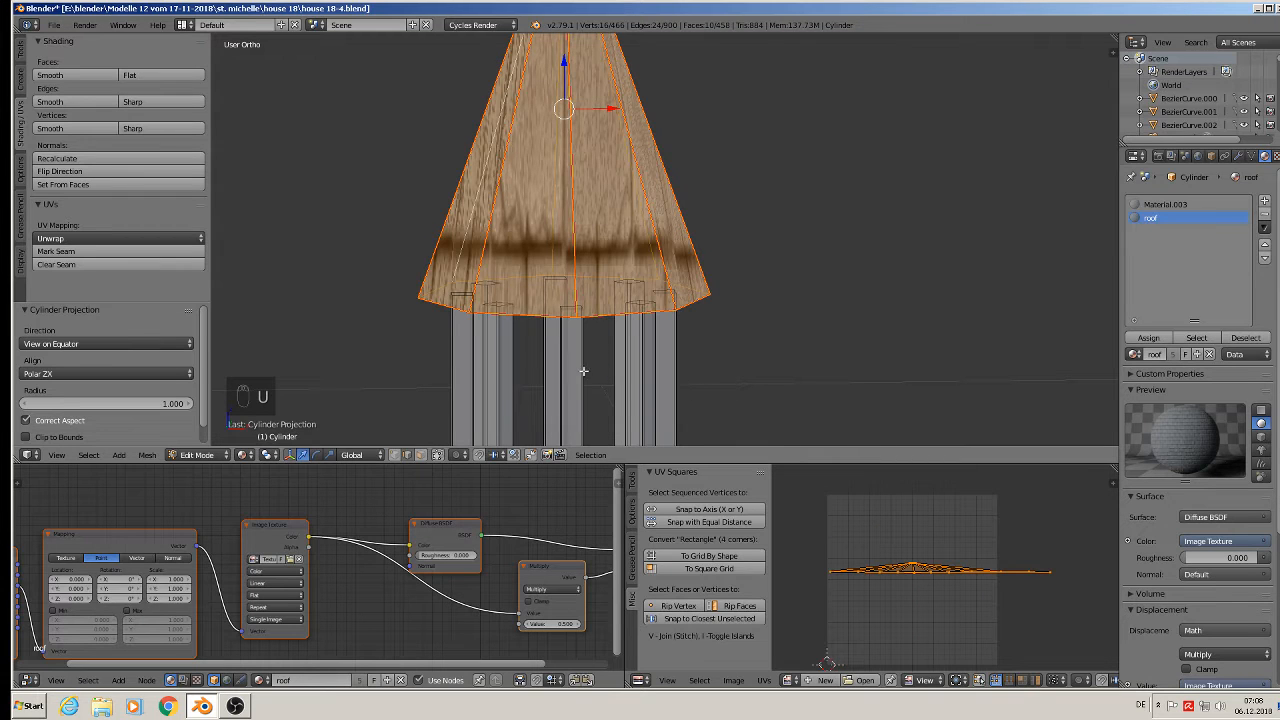
key("s")
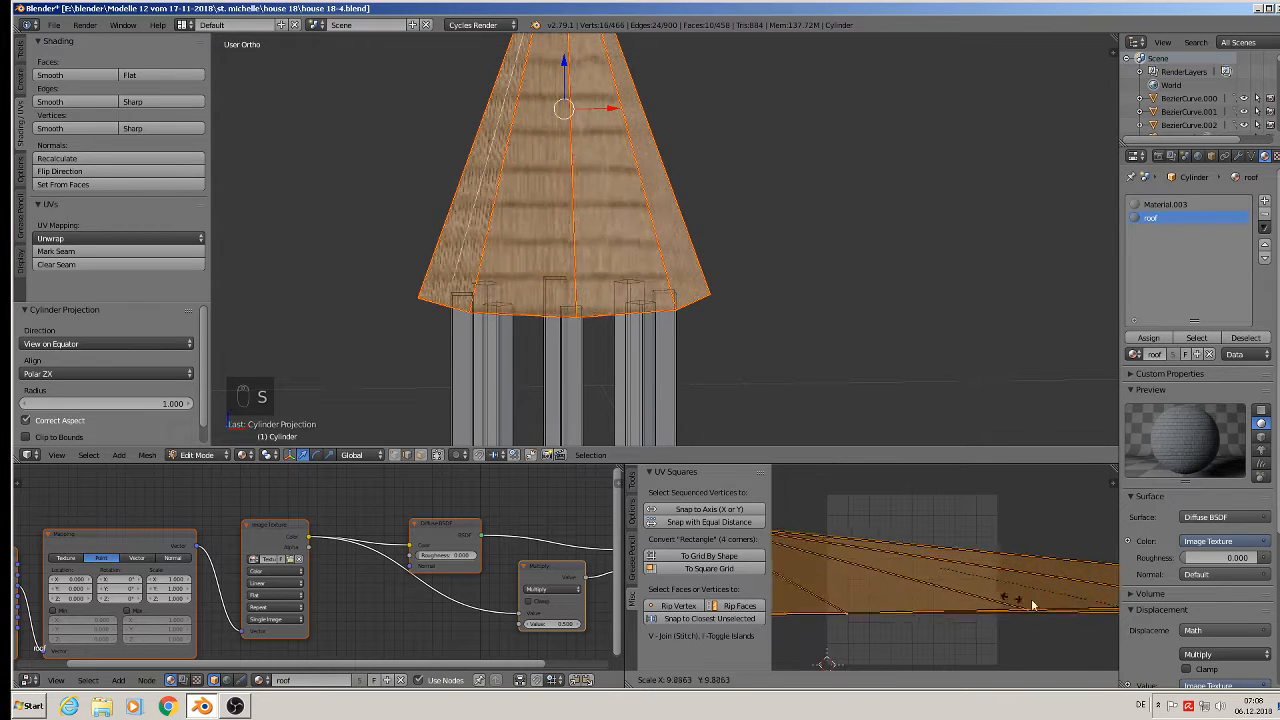
left_click(994, 630)
middle_click_drag(541, 293, 654, 316)
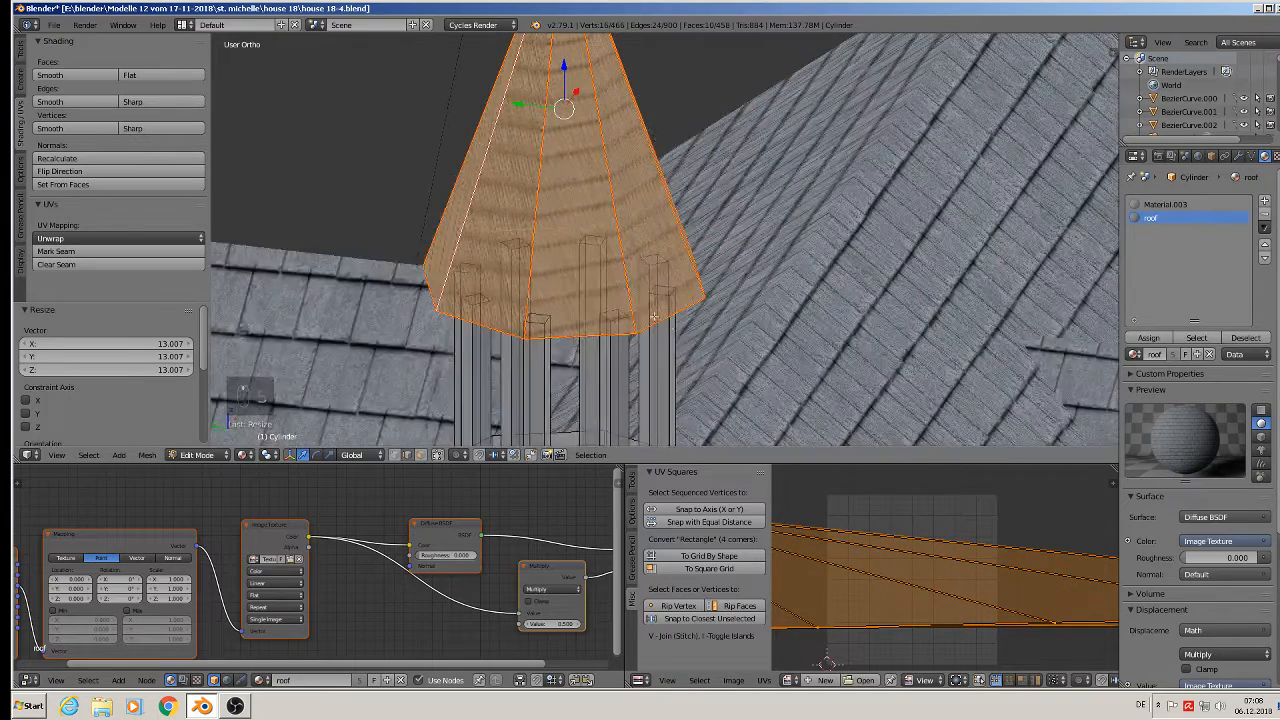
- Unwrap the selected spire with Smart UV Project at an angle limit of 66 and an island margin of 0
key("u")
left_click(615, 254)
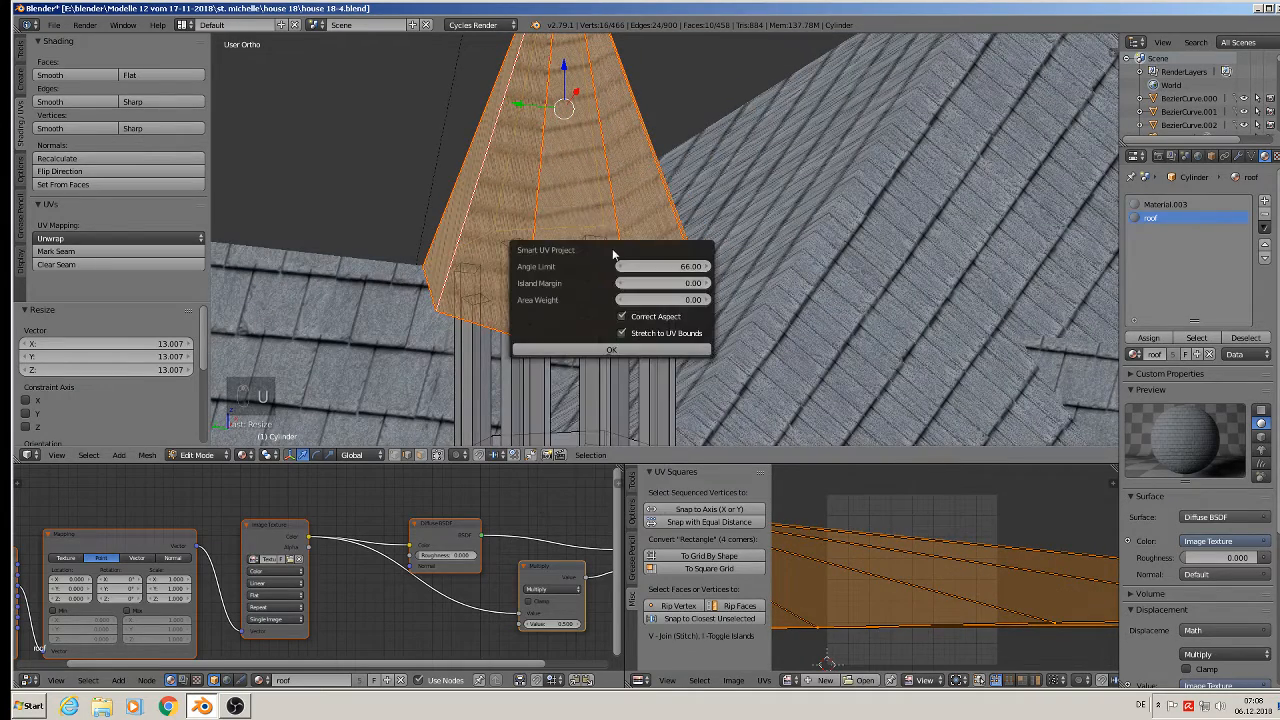
left_click(611, 351)
middle_click_drag(576, 344, 559, 323)
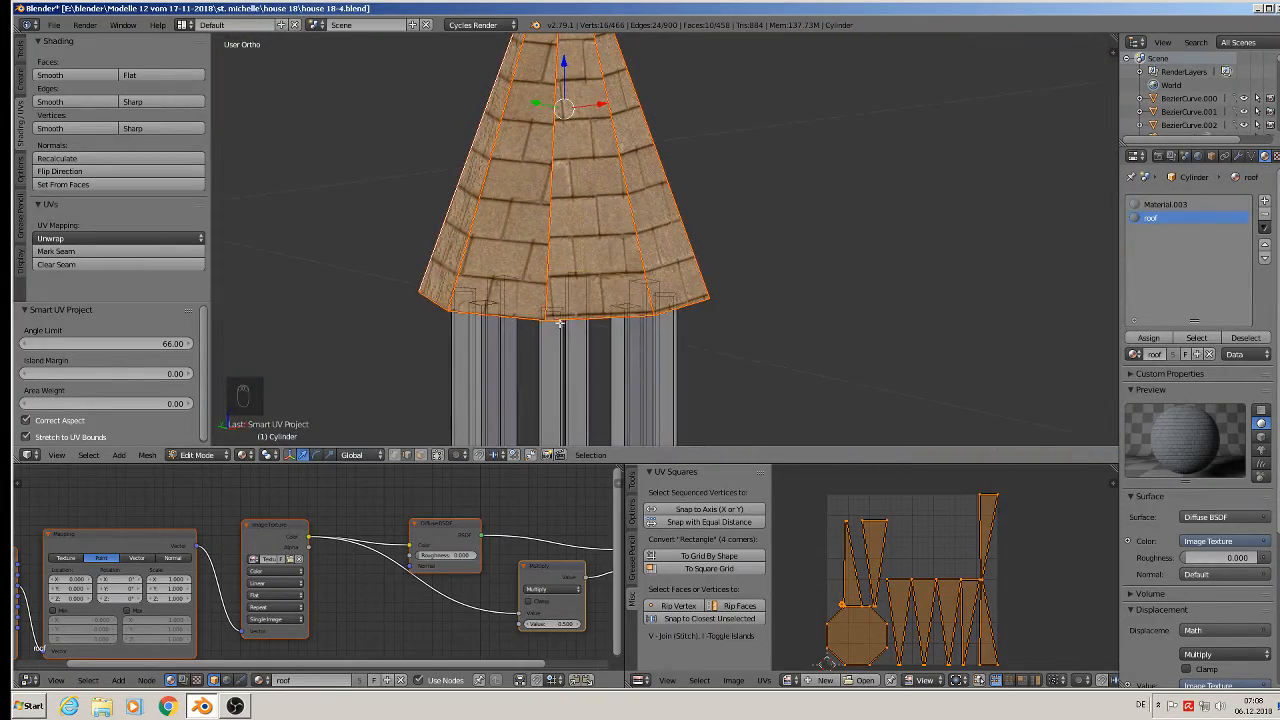
middle_click_drag(684, 283, 703, 378, "shift")
scroll(703, 378, "up", 1)
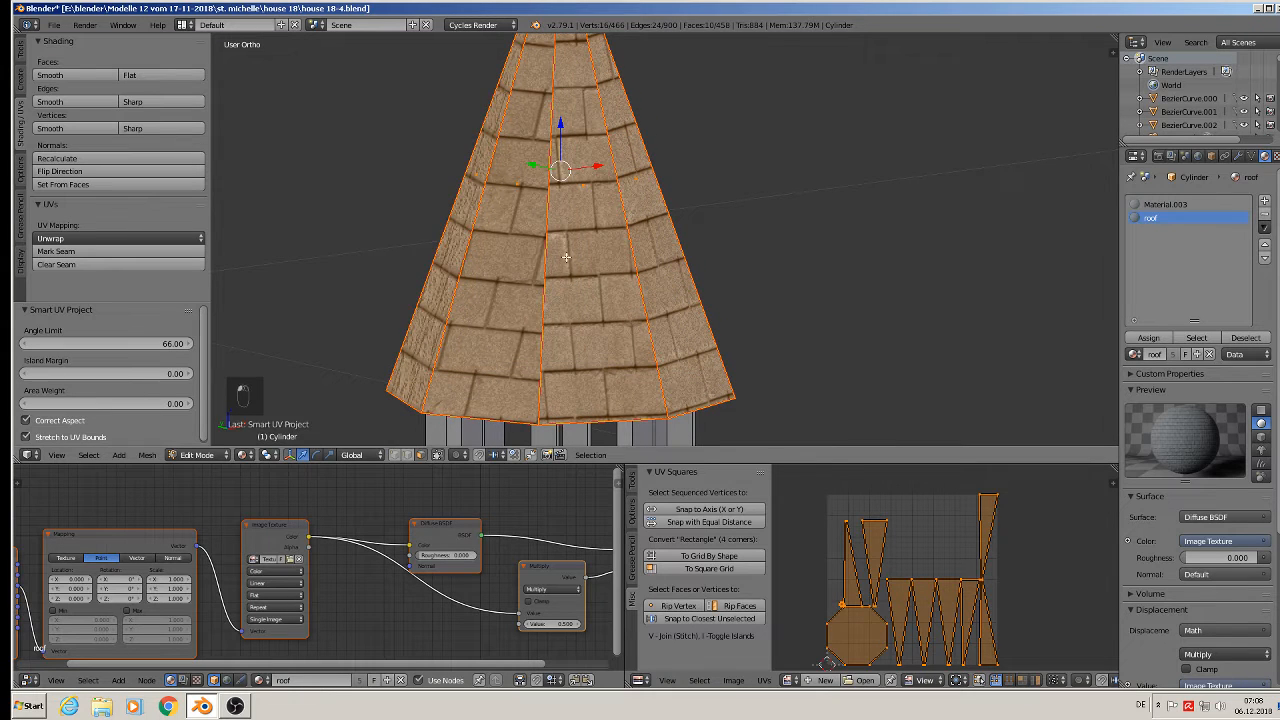
- Select one front face of the spire, move its UV island up by 0.047 and shrink it slightly so its tile rows shift
right_click(583, 188)
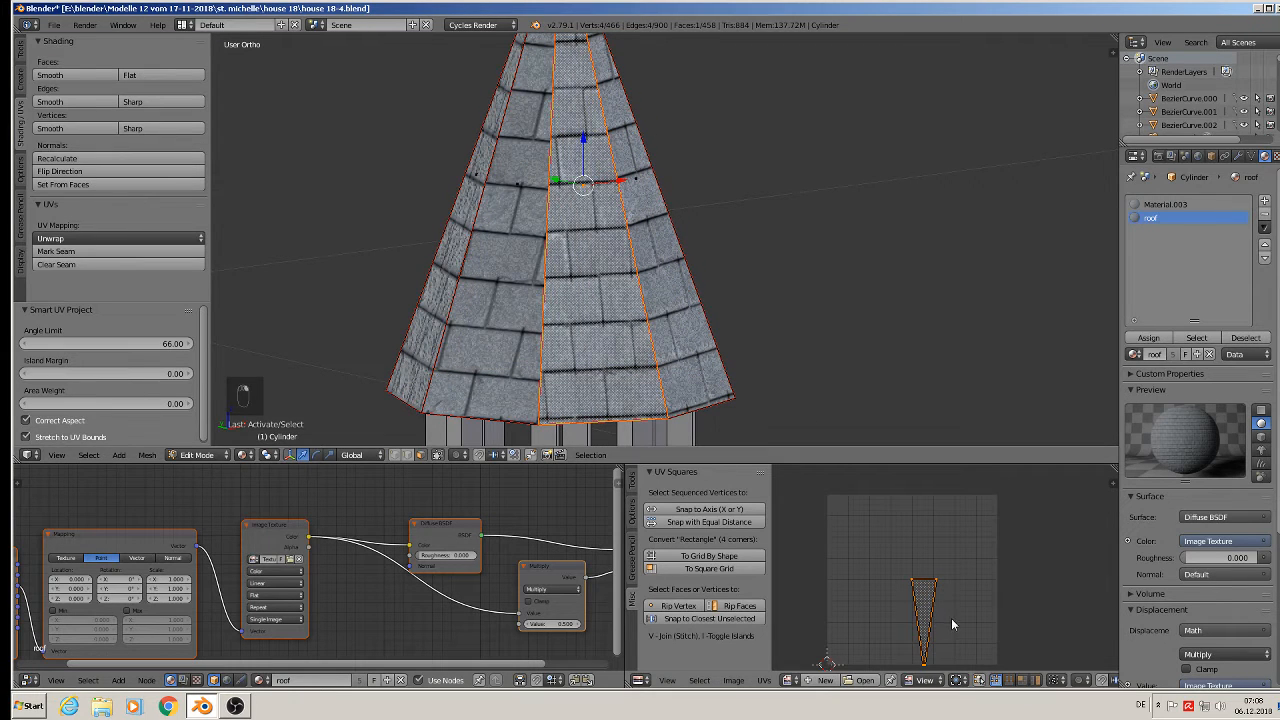
key("g")
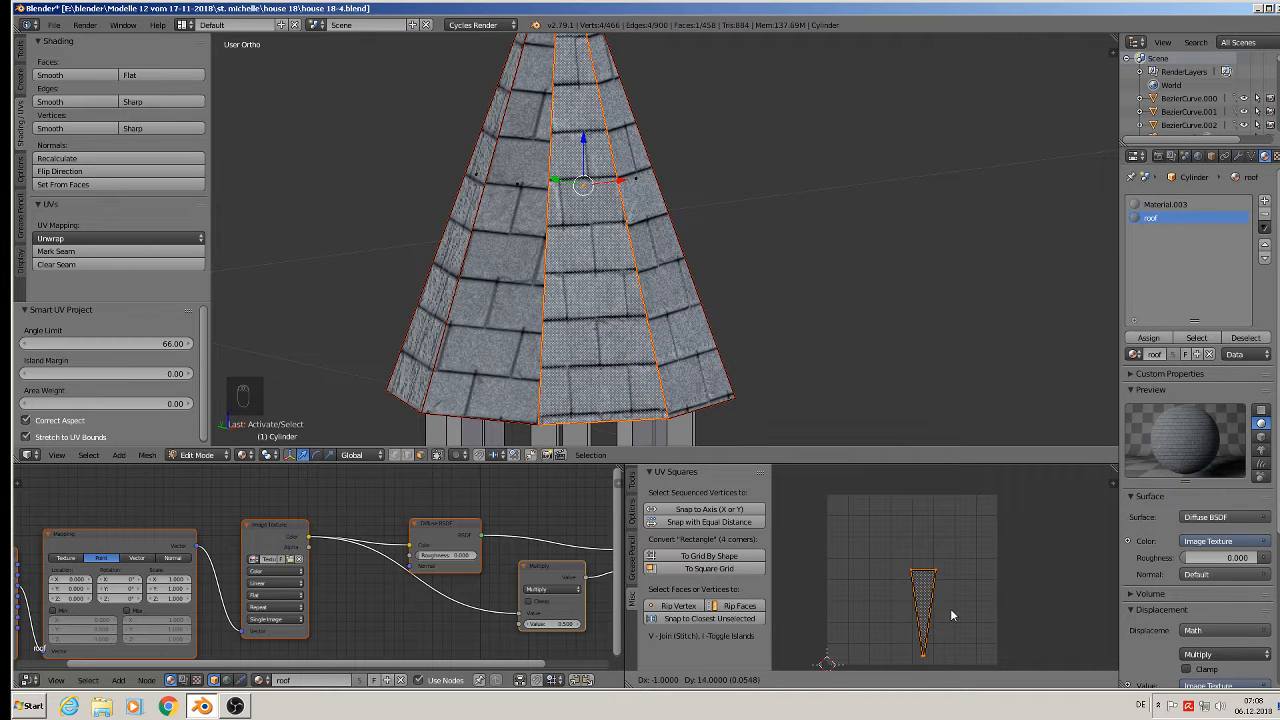
left_click(951, 610)
key("s")
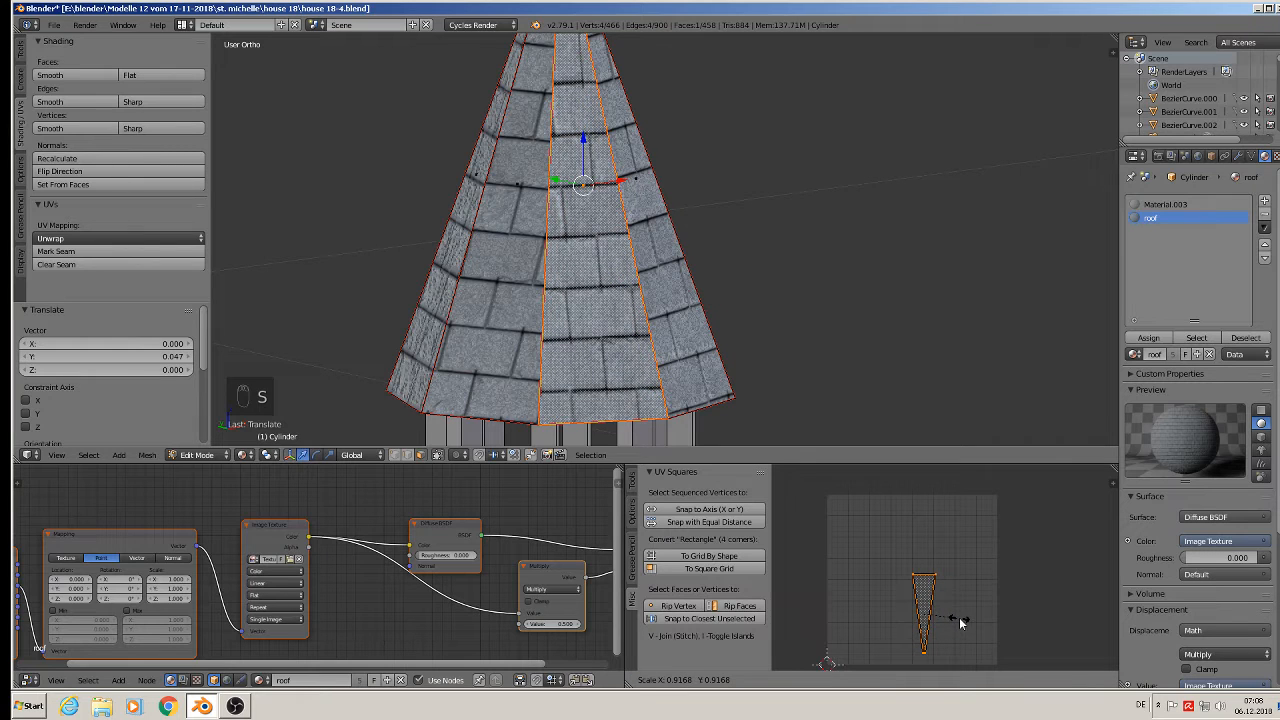
left_click(959, 617)
key("s")
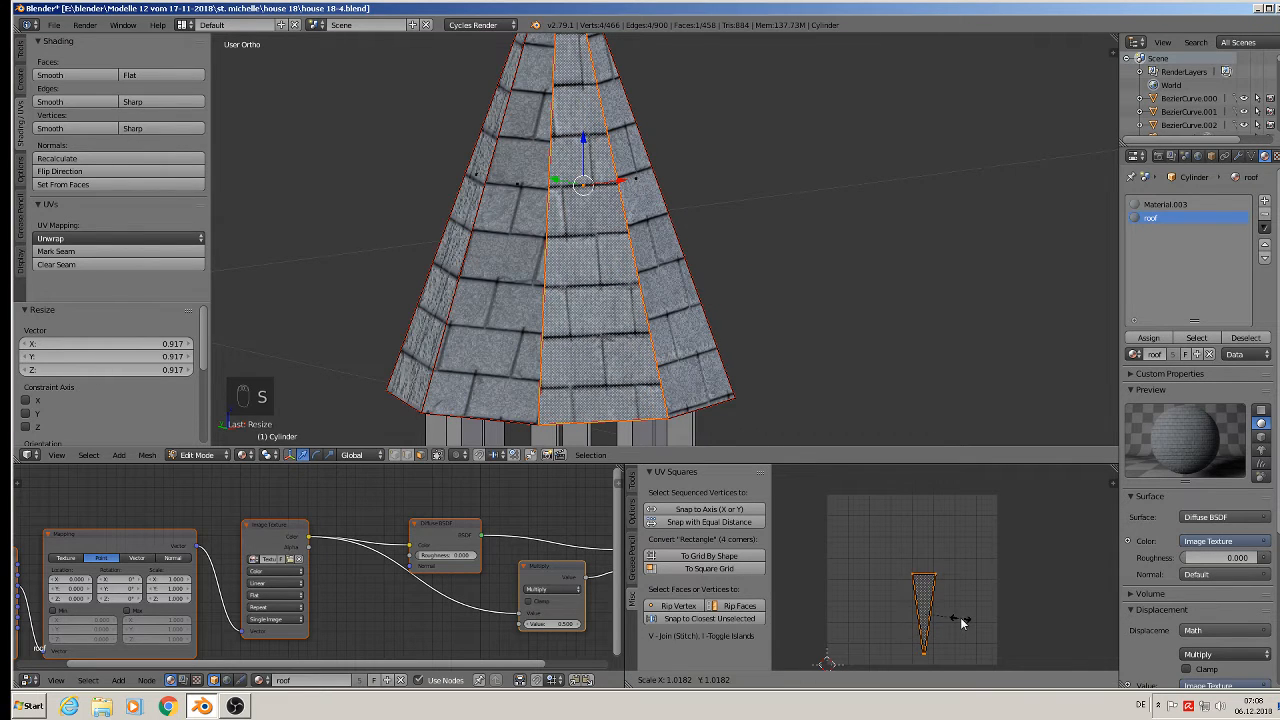
left_click(961, 617)
- Leave mesh editing and inspect the tiled spire on the roof ridge from close up and from a distance
key("Tab")
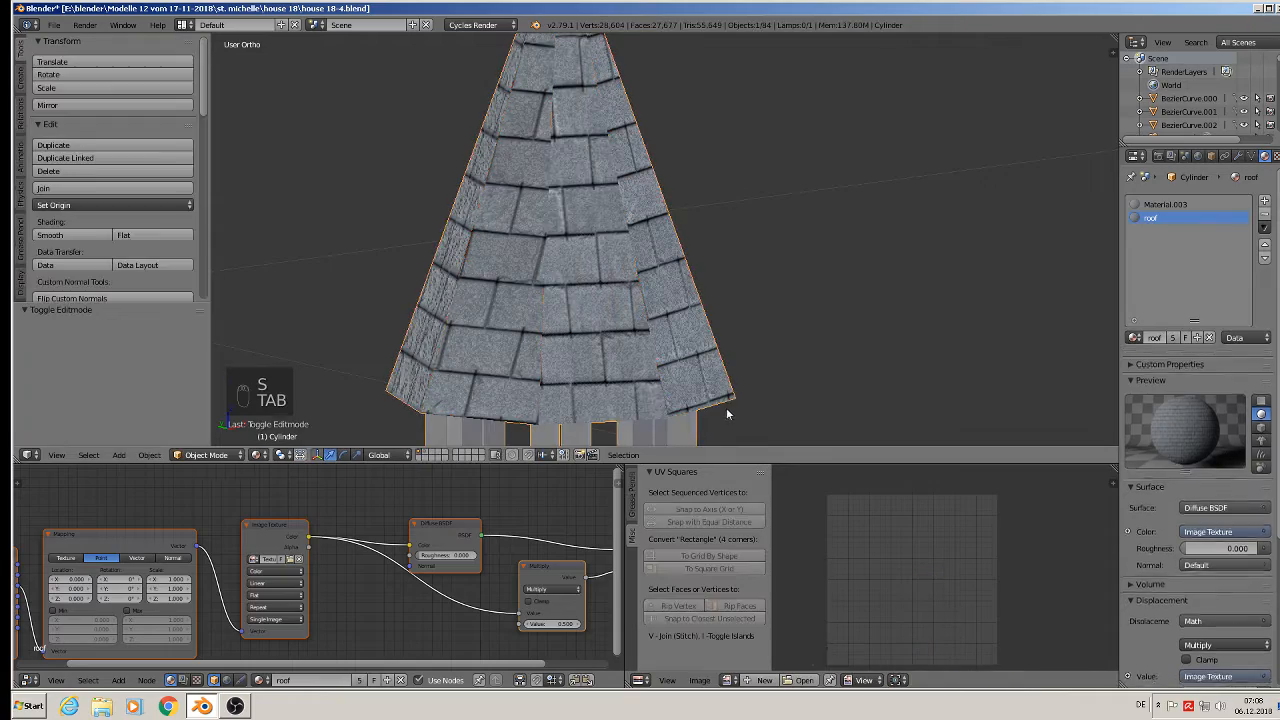
mouse_move(683, 418)
middle_mouse_down()
mouse_move(340, 411)
mouse_move(595, 409)
mouse_move(678, 218)
mouse_move(747, 222)
middle_mouse_up()
key("shift+z")
scroll(595, 409, "down", 6)
scroll(694, 273, "up", 2)
scroll(666, 309, "up", 1)
scroll(666, 317, "down", 6)
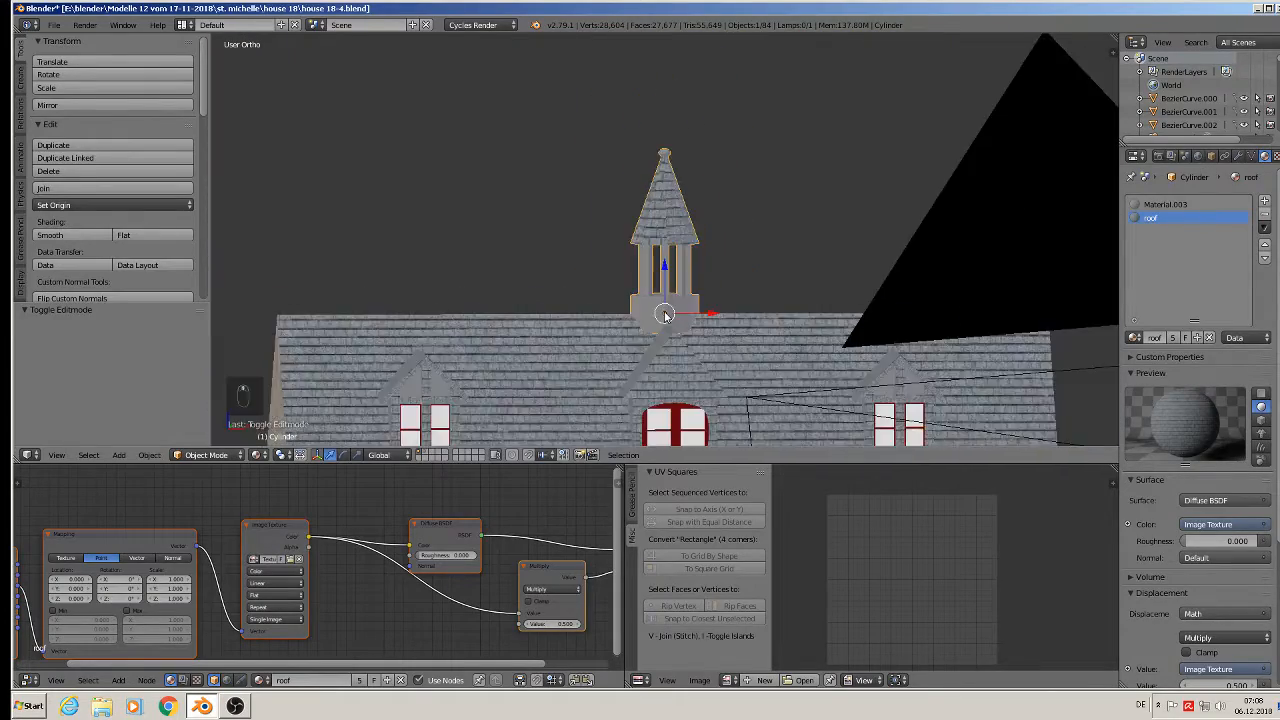
- Select the face loop around the turret's octagonal base, mark its seams and unwrap it with Smart UV Project at an angle limit of 66
scroll(663, 309, "up", 7)
key("Tab")
right_click(643, 296, "alt")
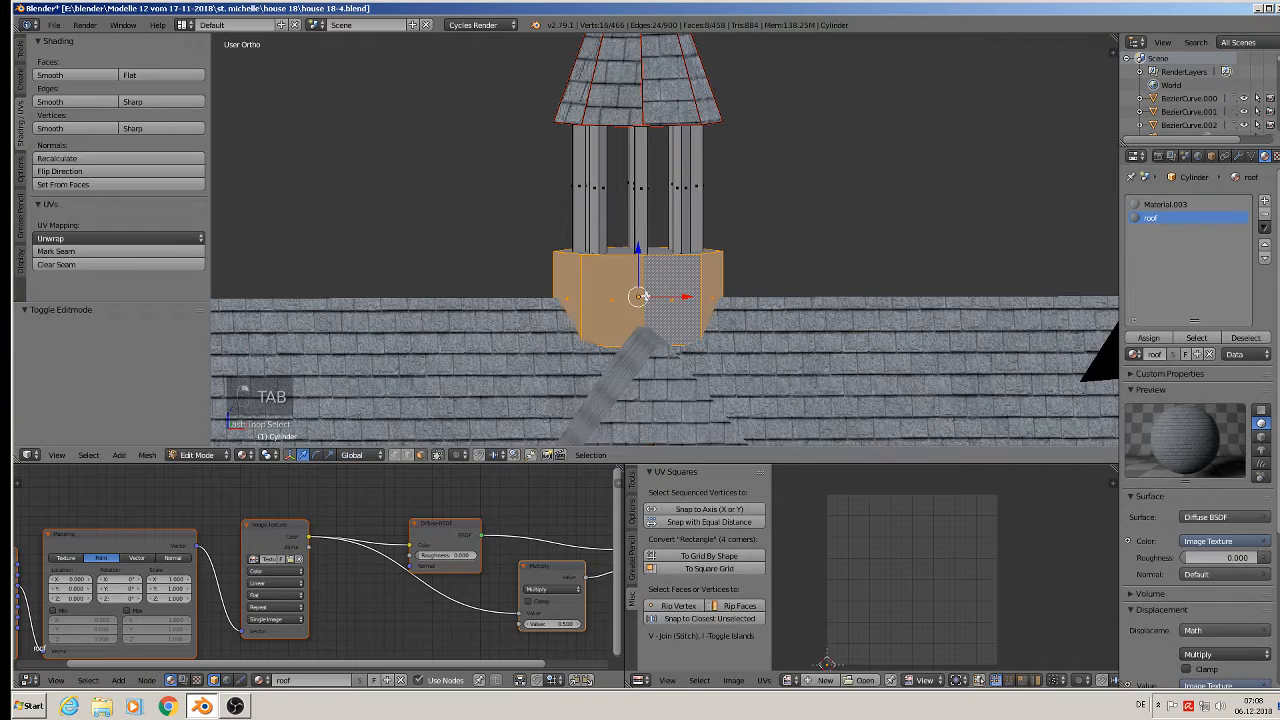
left_click(60, 251)
key("u")
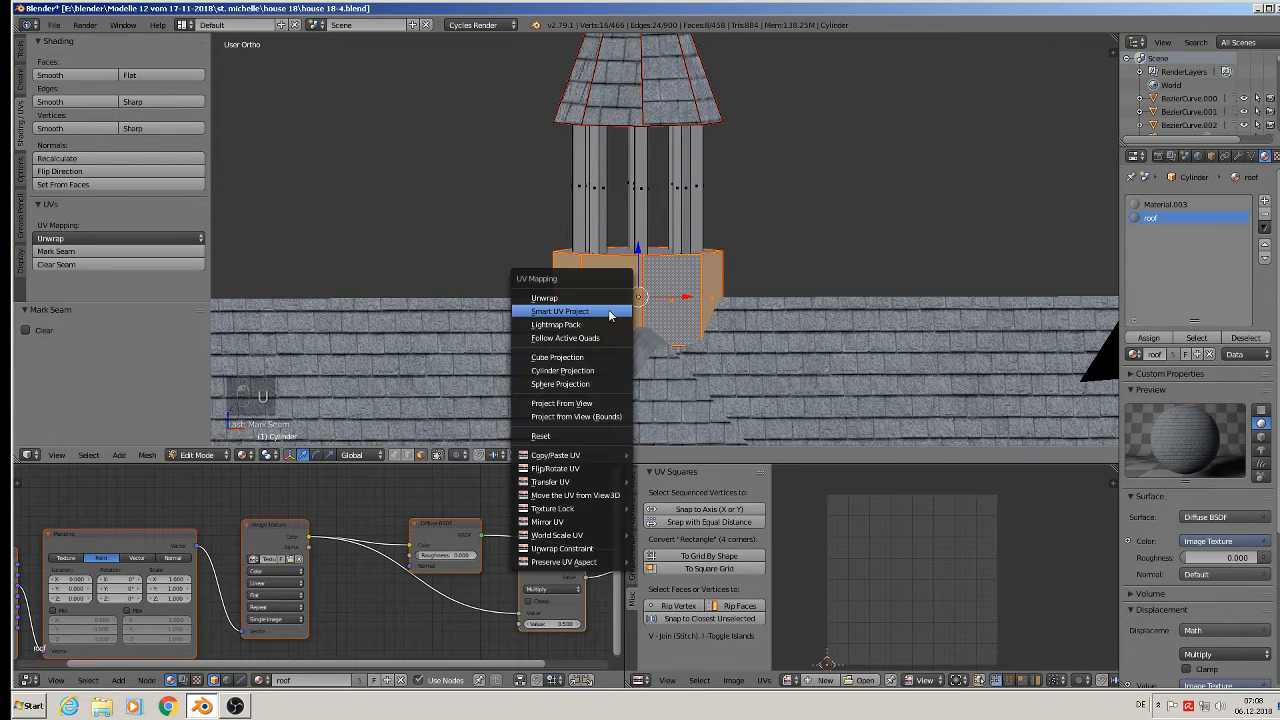
left_click(606, 312)
left_click(608, 416)
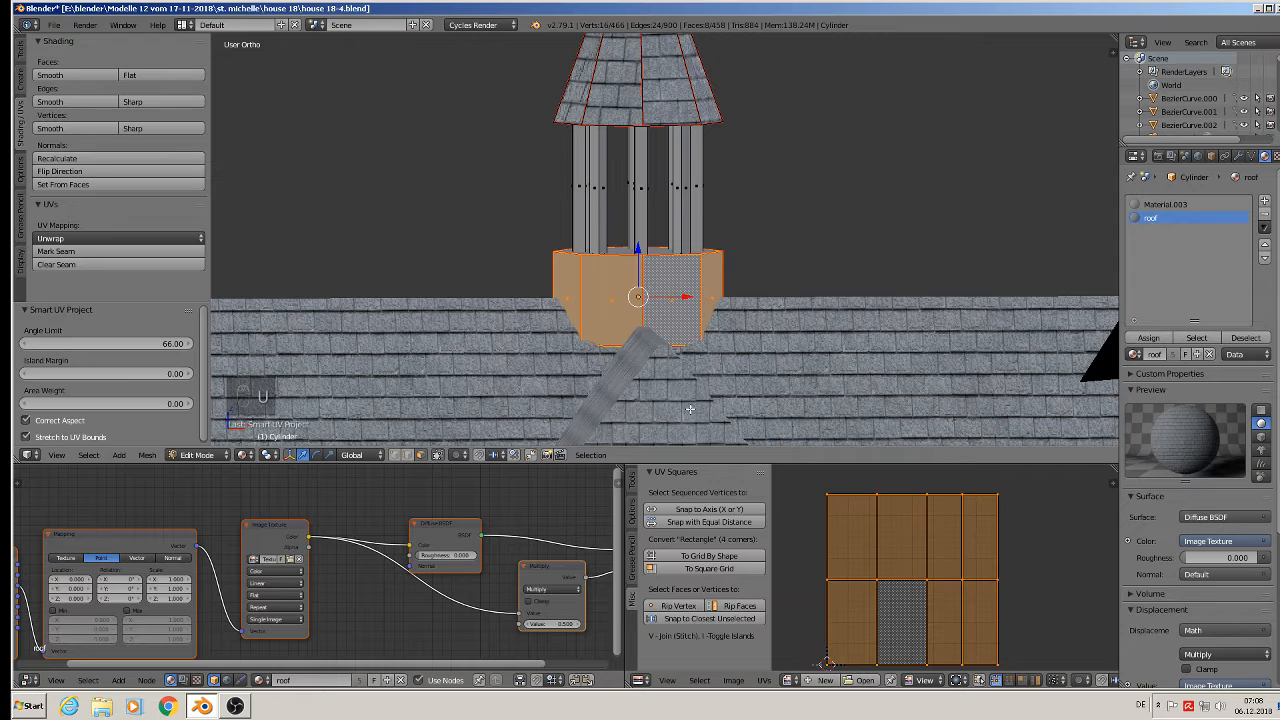
- Assign the roof material to the turret's base faces and scale their UVs down to about 0.41
left_click(1148, 337)
key("s")
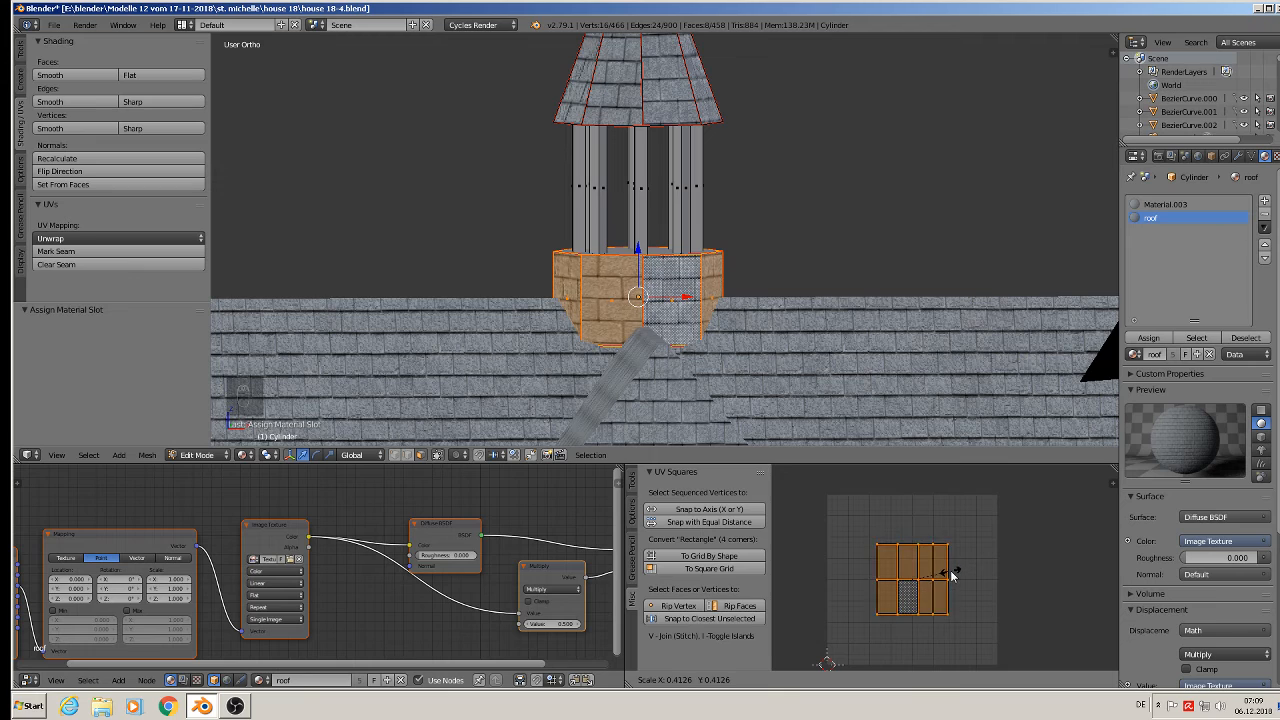
left_click(951, 572)
key("Tab")
scroll(740, 349, "down", 3)
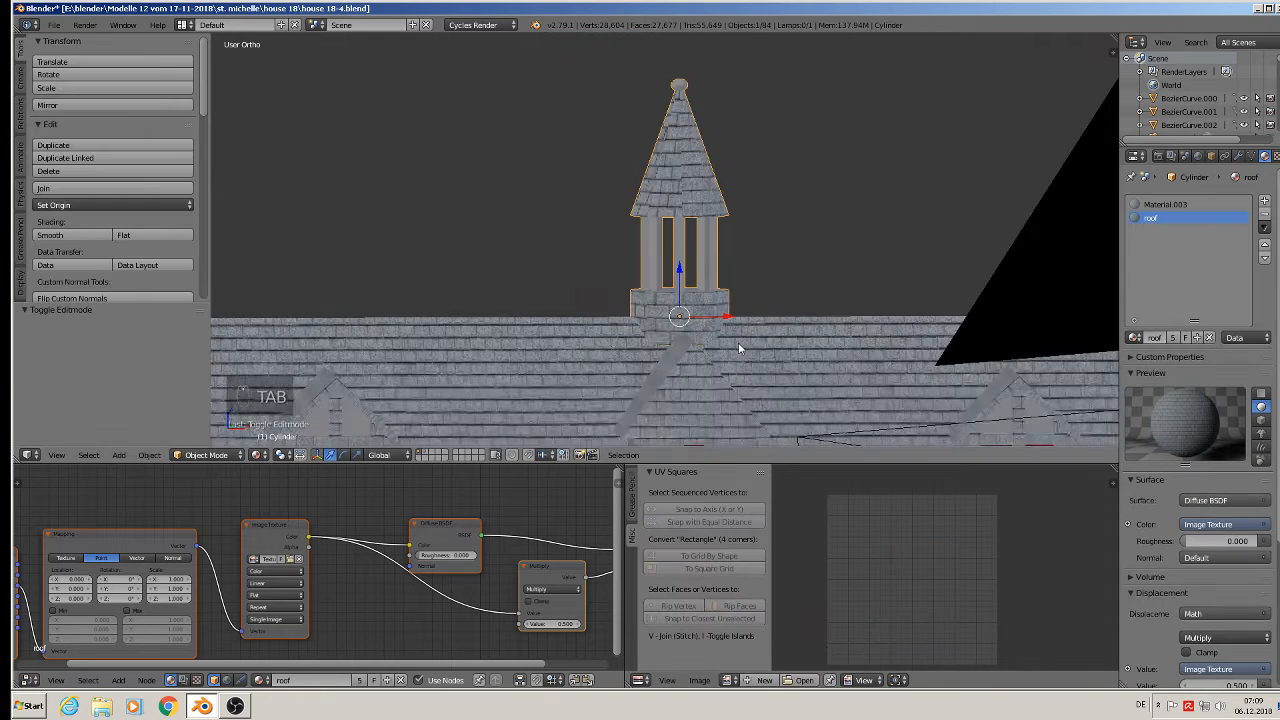
- Deselect all objects and save the house file
key("a")
key("a")
scroll(738, 342, "down", 4)
middle_click_drag(736, 340, 742, 196)
scroll(742, 196, "down", 3)
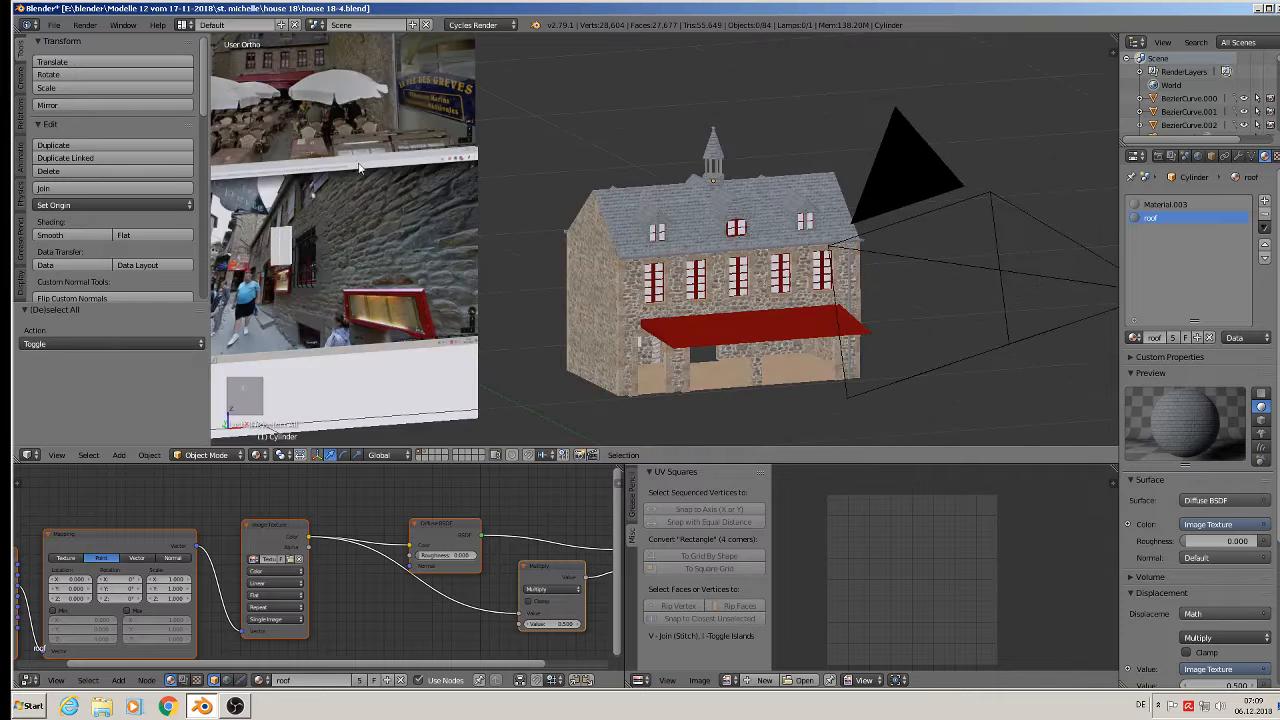
left_click(52, 26)
left_click(87, 130)
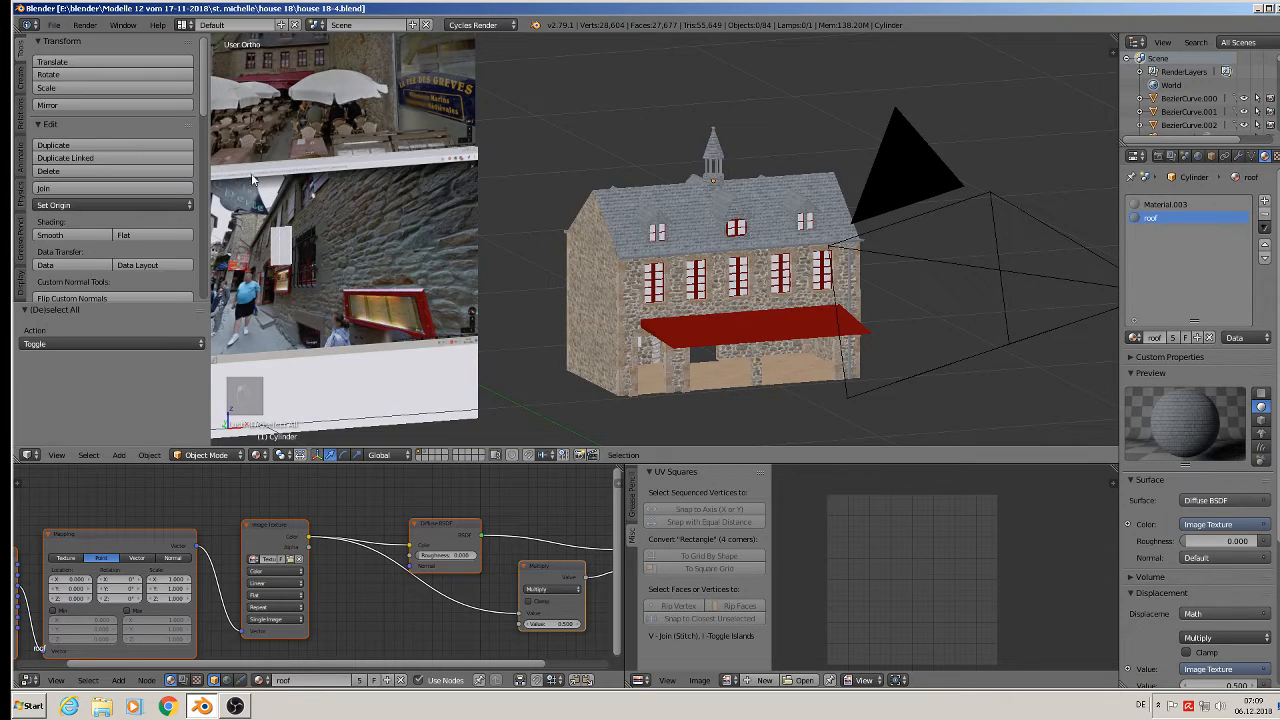
- Examine the street reference photos for the shuttered window beside the hanging inn sign, including from the front view
middle_click_drag(309, 195, 580, 239, "shift")
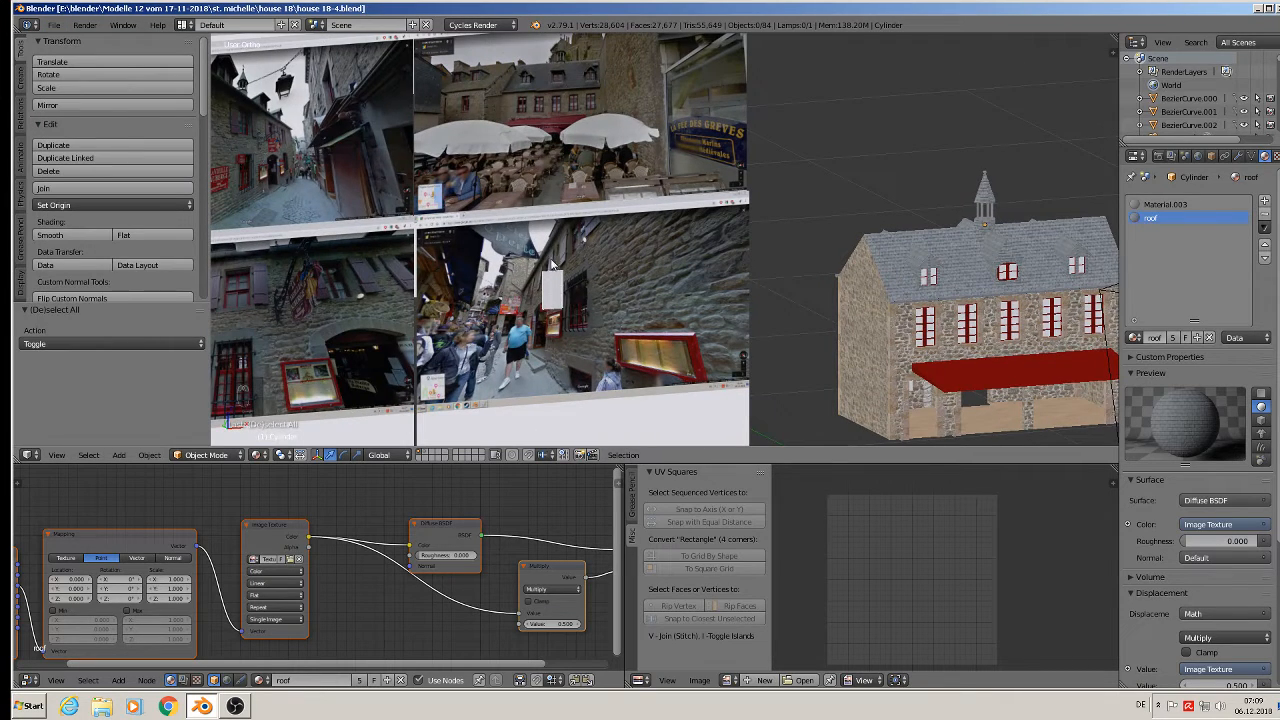
scroll(494, 300, "up", 6)
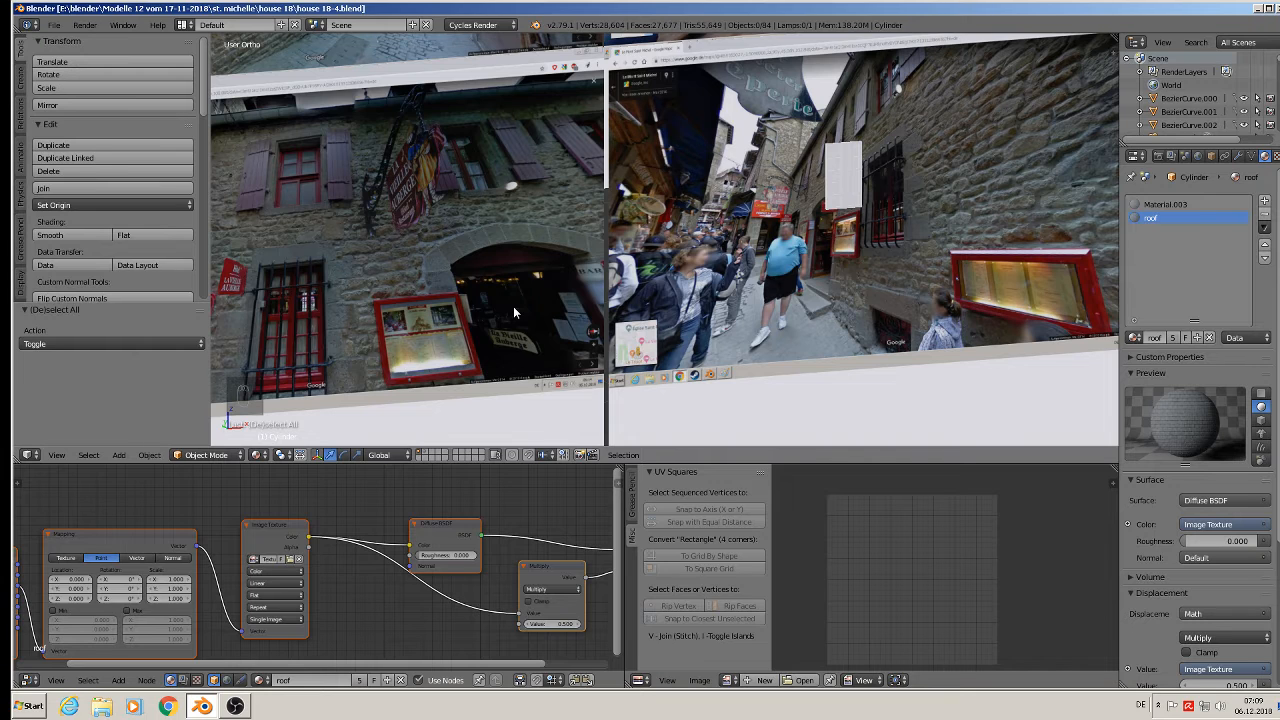
scroll(330, 135, "up", 2)
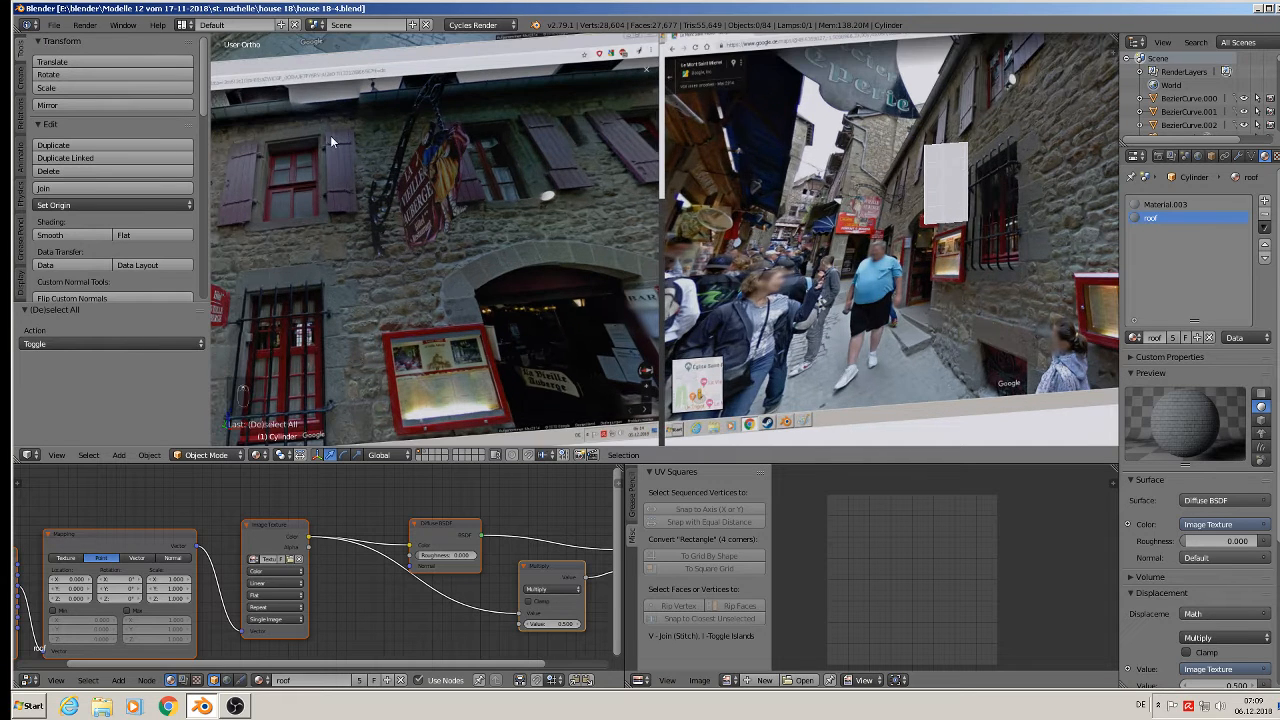
scroll(337, 163, "up", 3)
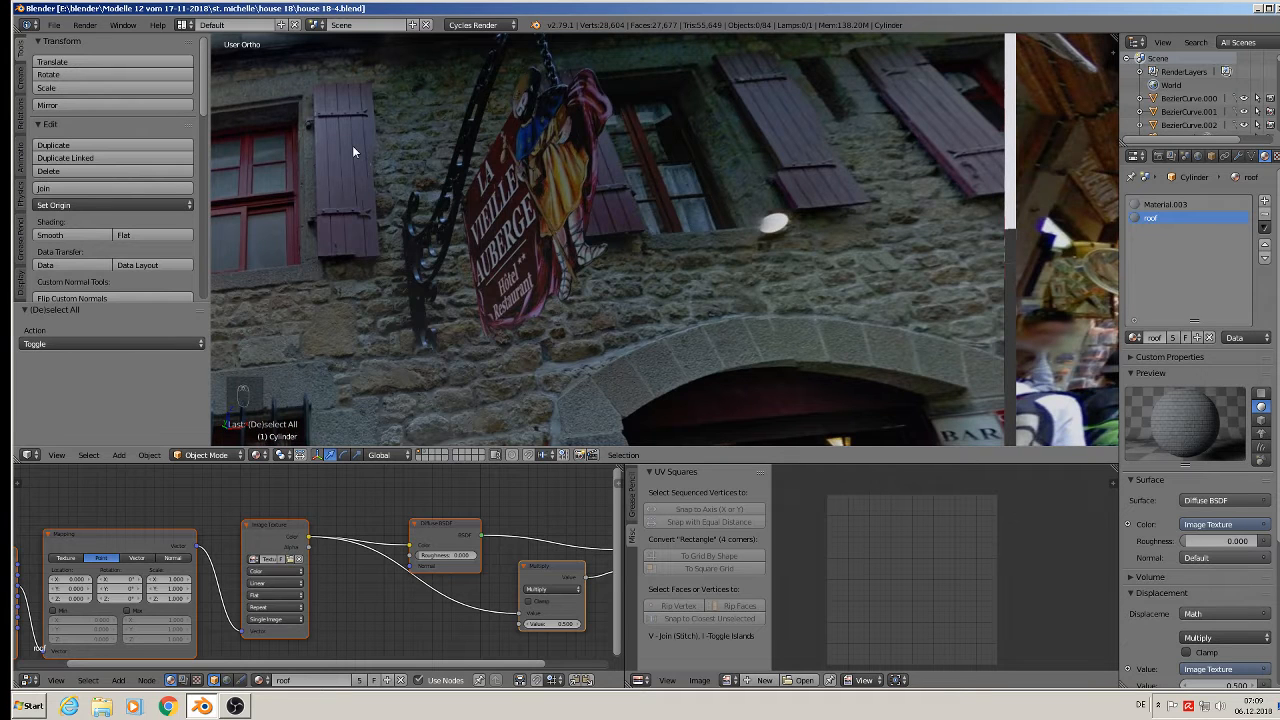
key("KP_1")
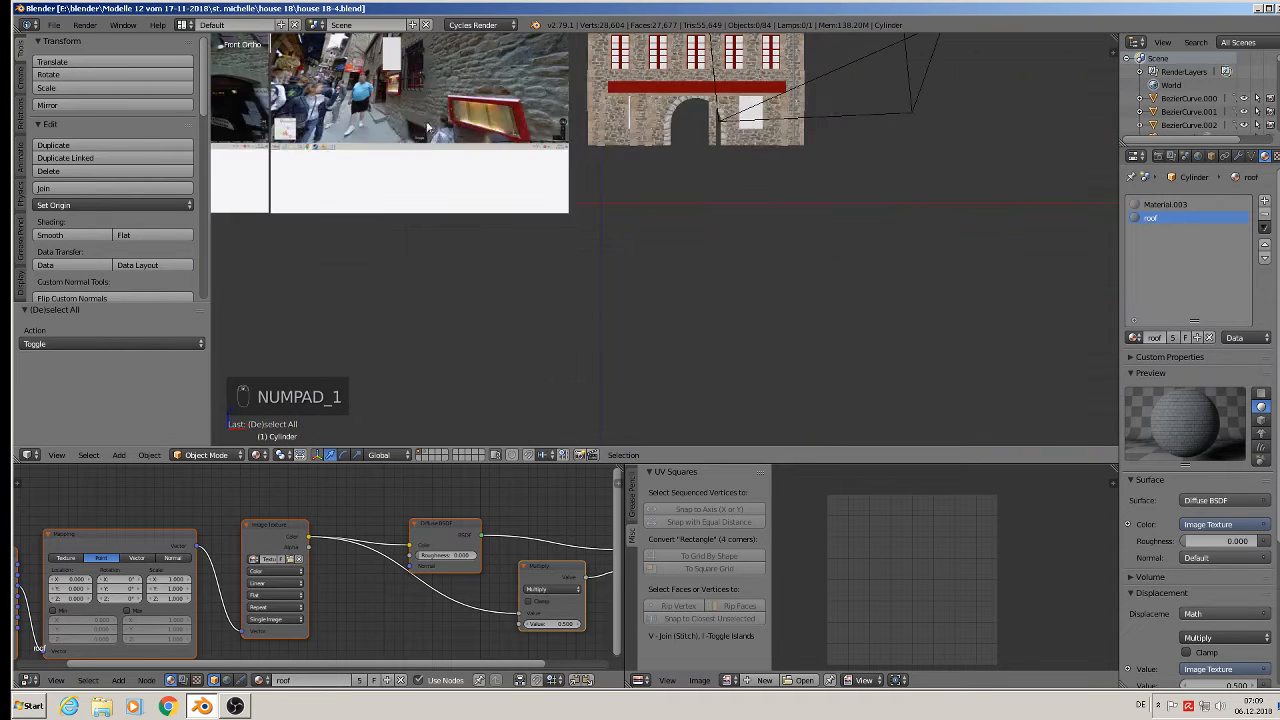
middle_click_drag(522, 177, 723, 329, "shift")
middle_click_drag(384, 200, 474, 195, "shift")
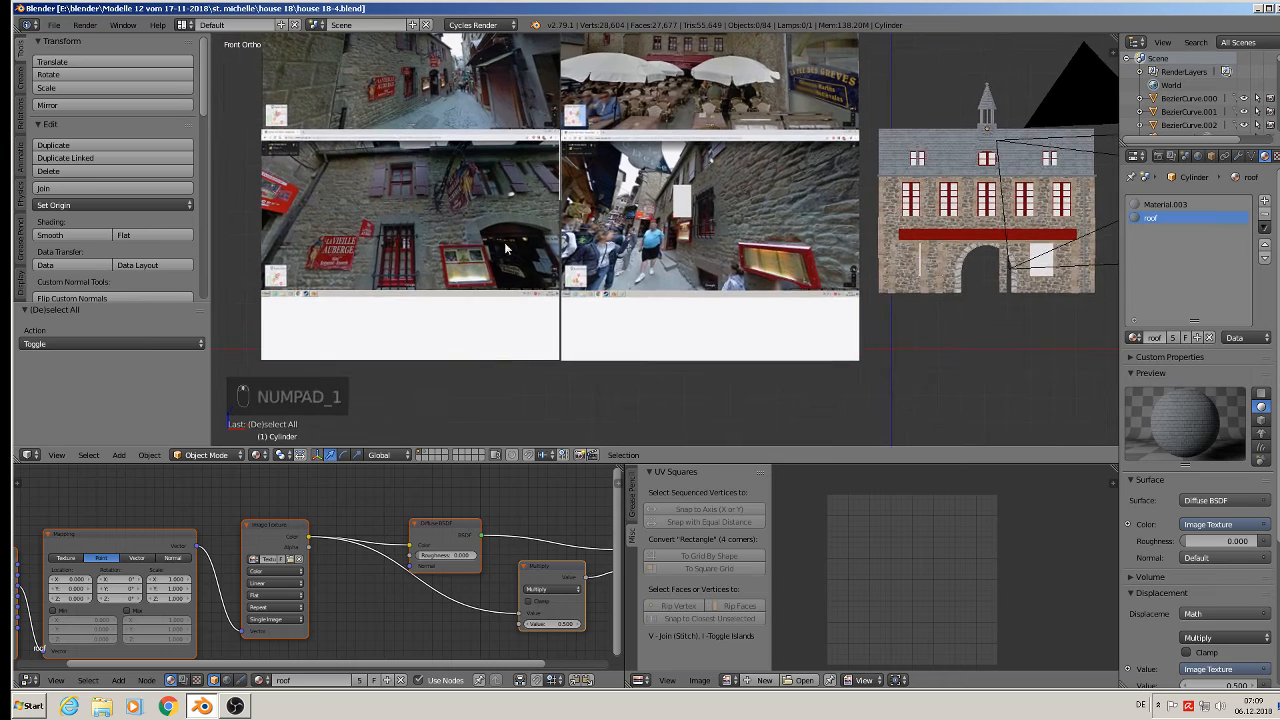
scroll(450, 228, "up", 6)
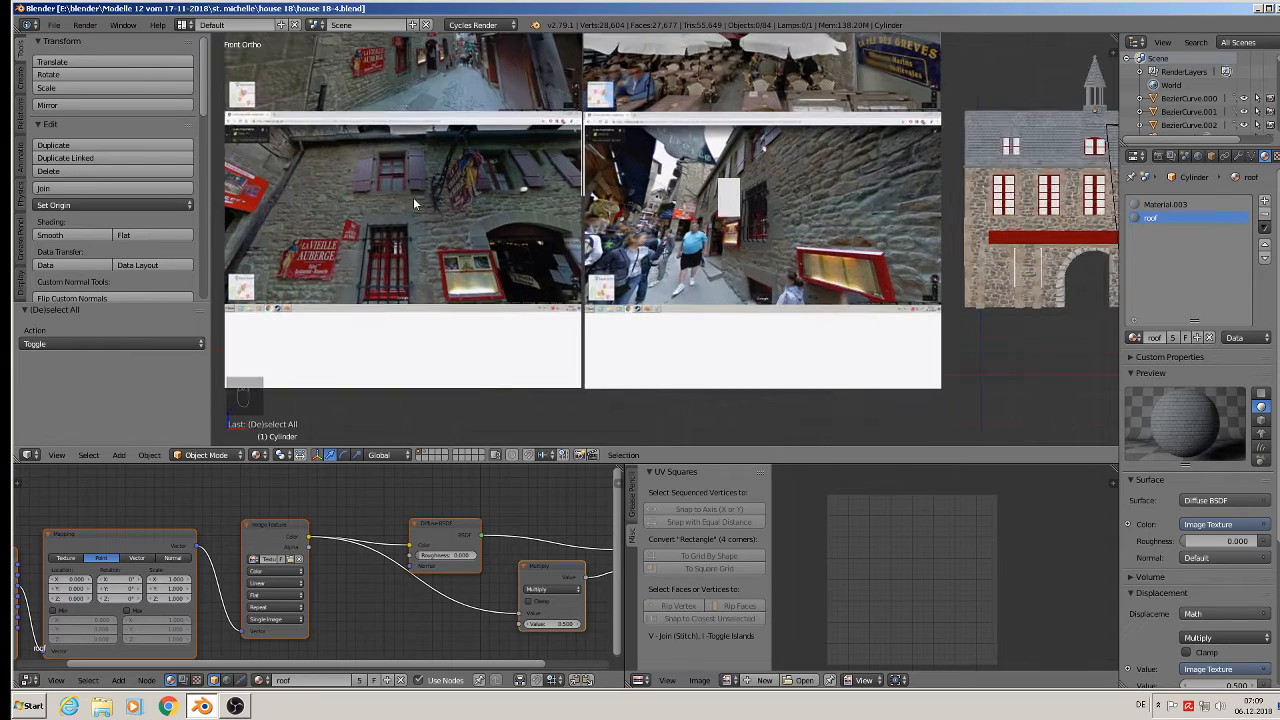
scroll(642, 296, "up", 4)
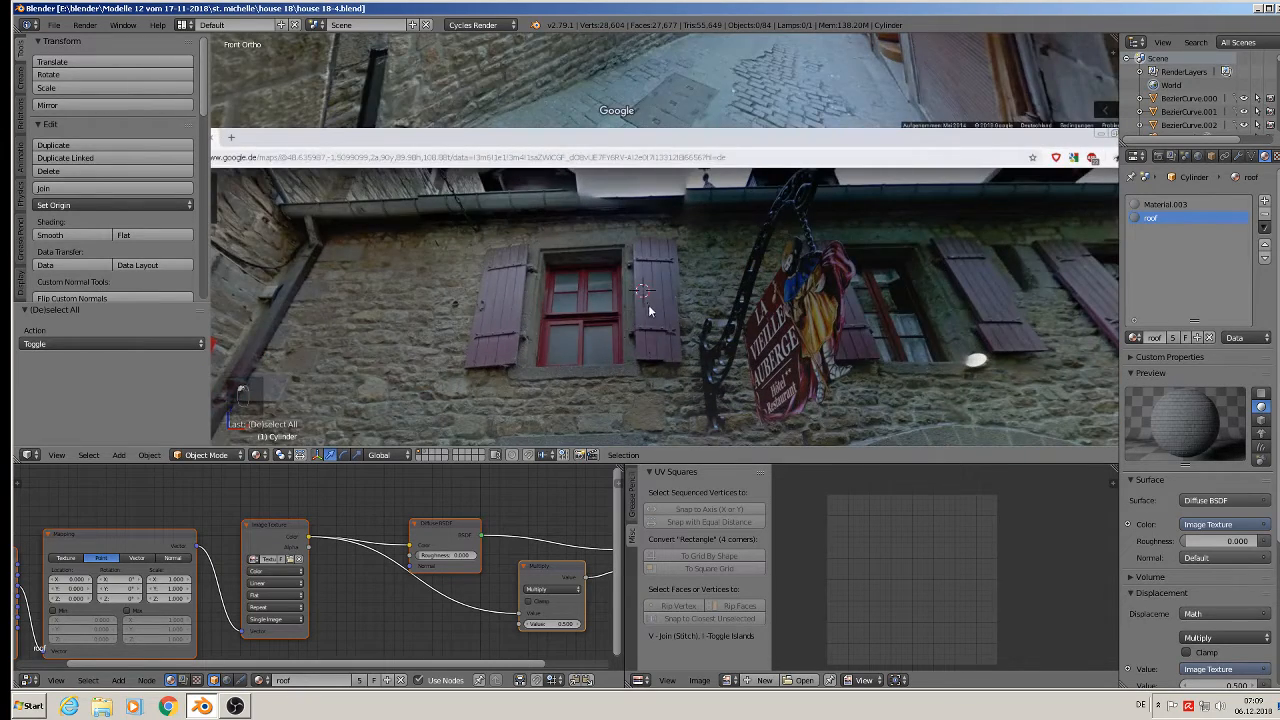
- Add a cube on the reference photo's shutter beside the inn sign, scaling it by 0.02 and again by 0.279
left_click(118, 455)
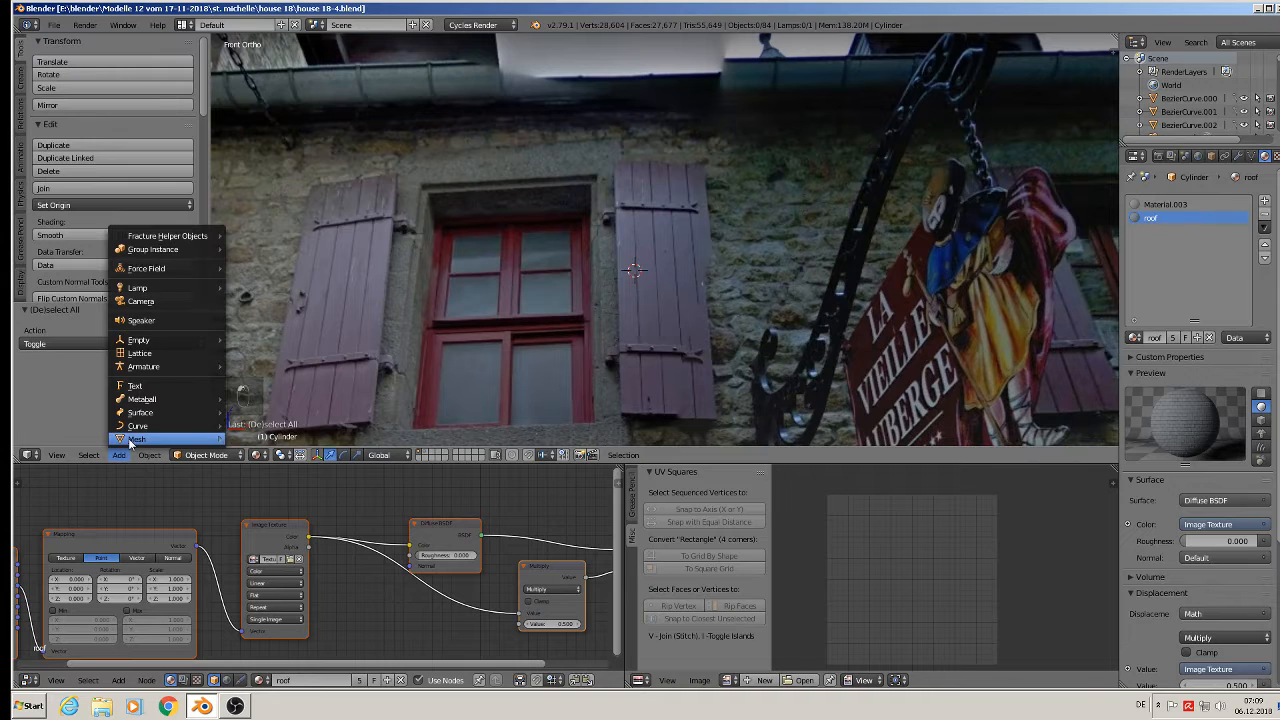
mouse_move(150, 439)
left_click(272, 134)
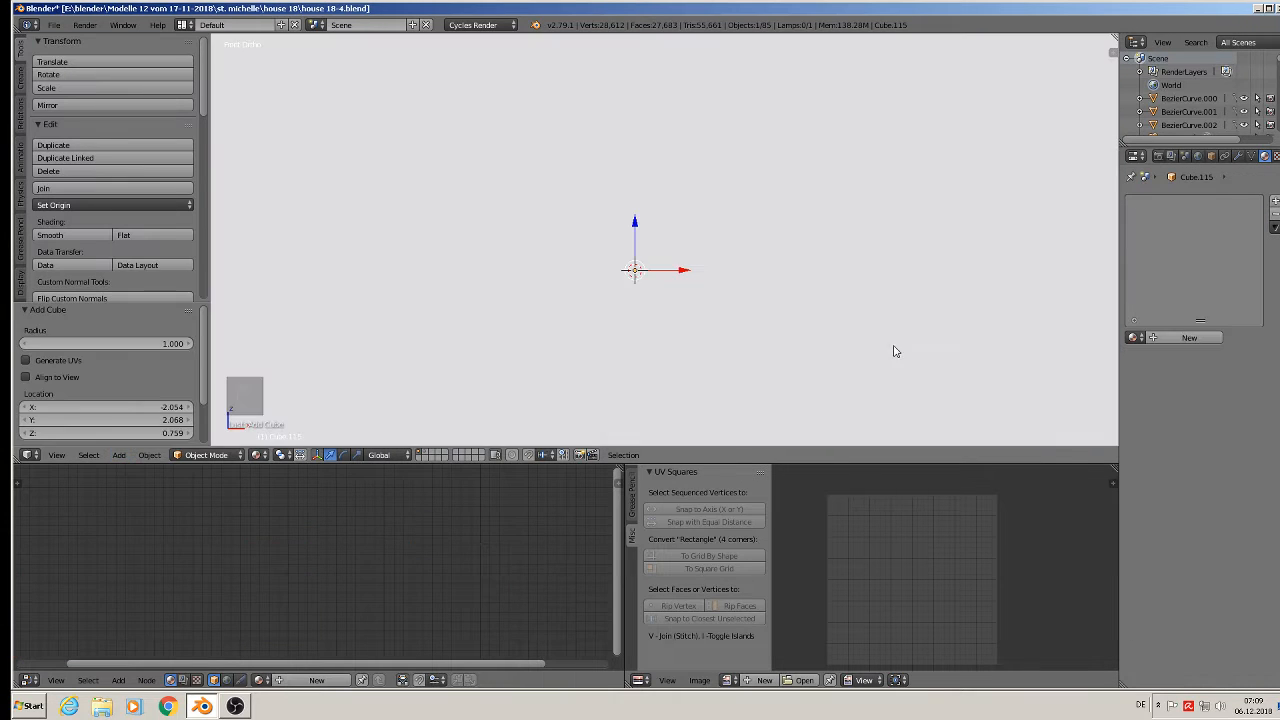
key("s")
left_click(640, 276)
key("s")
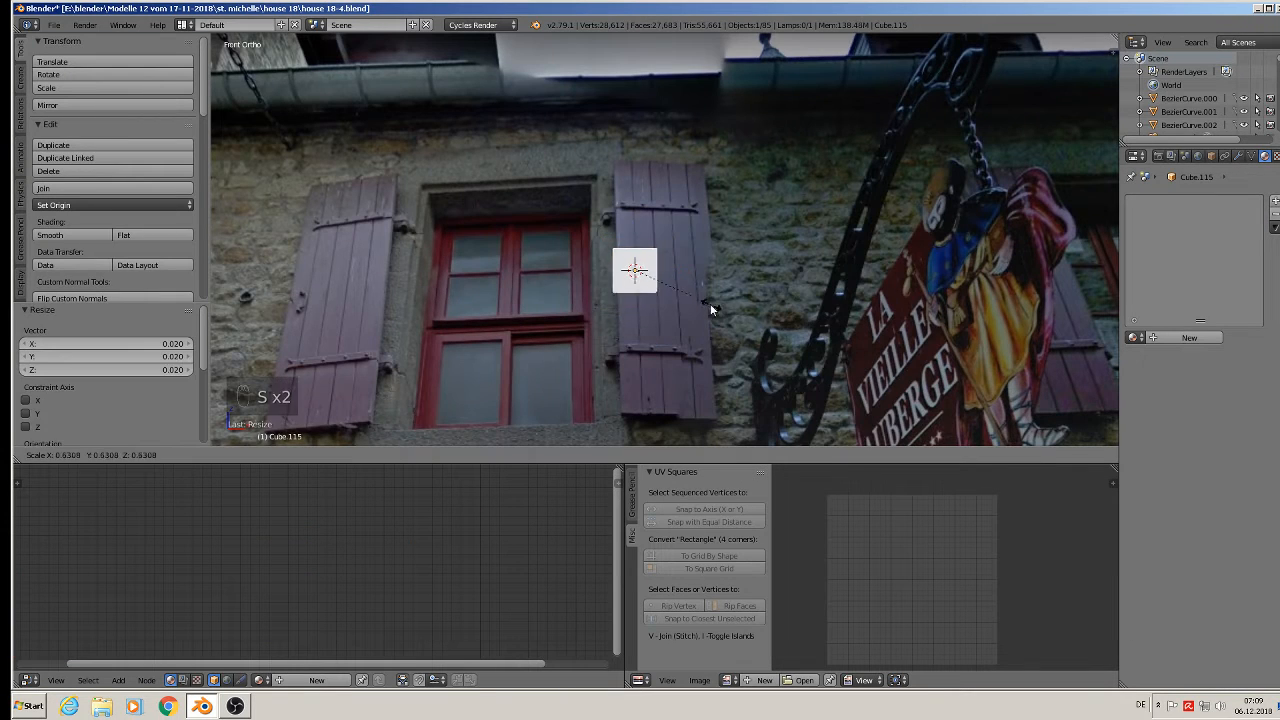
left_click(664, 315)
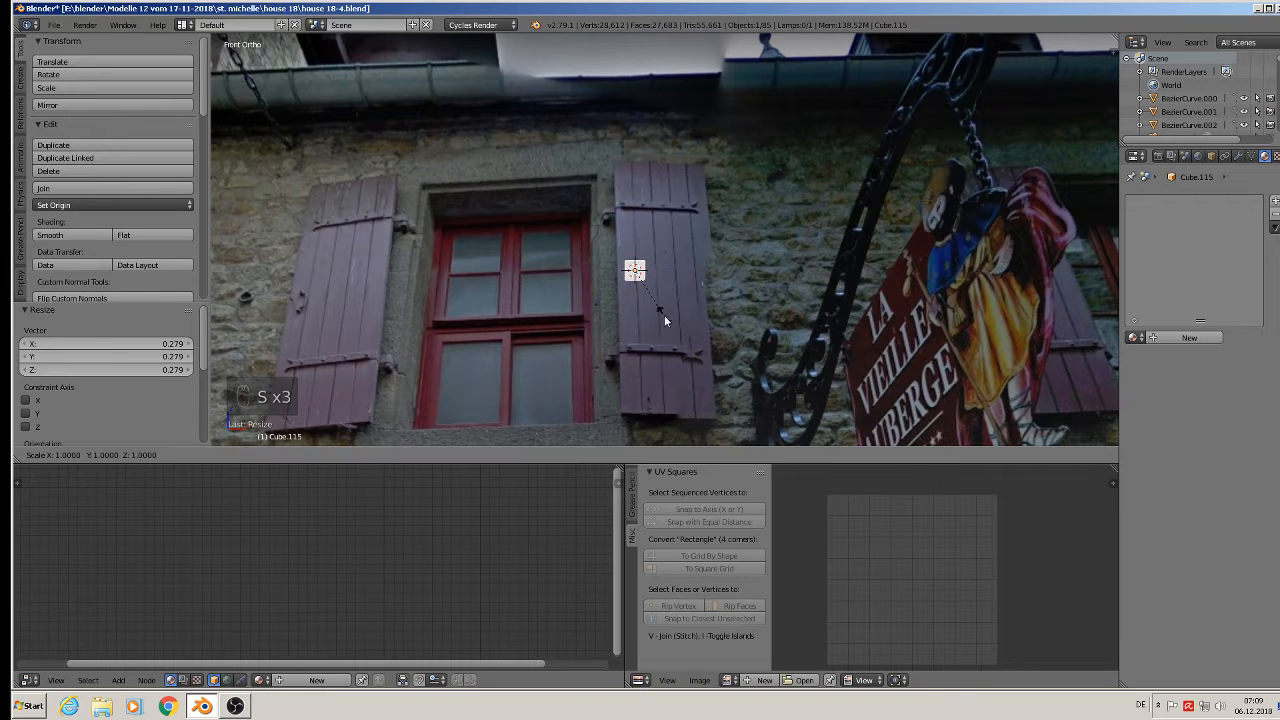
- Stretch the cube along Z to the reference shutter's height and move it -0.039 along X towards the window
key("s")
key("z")
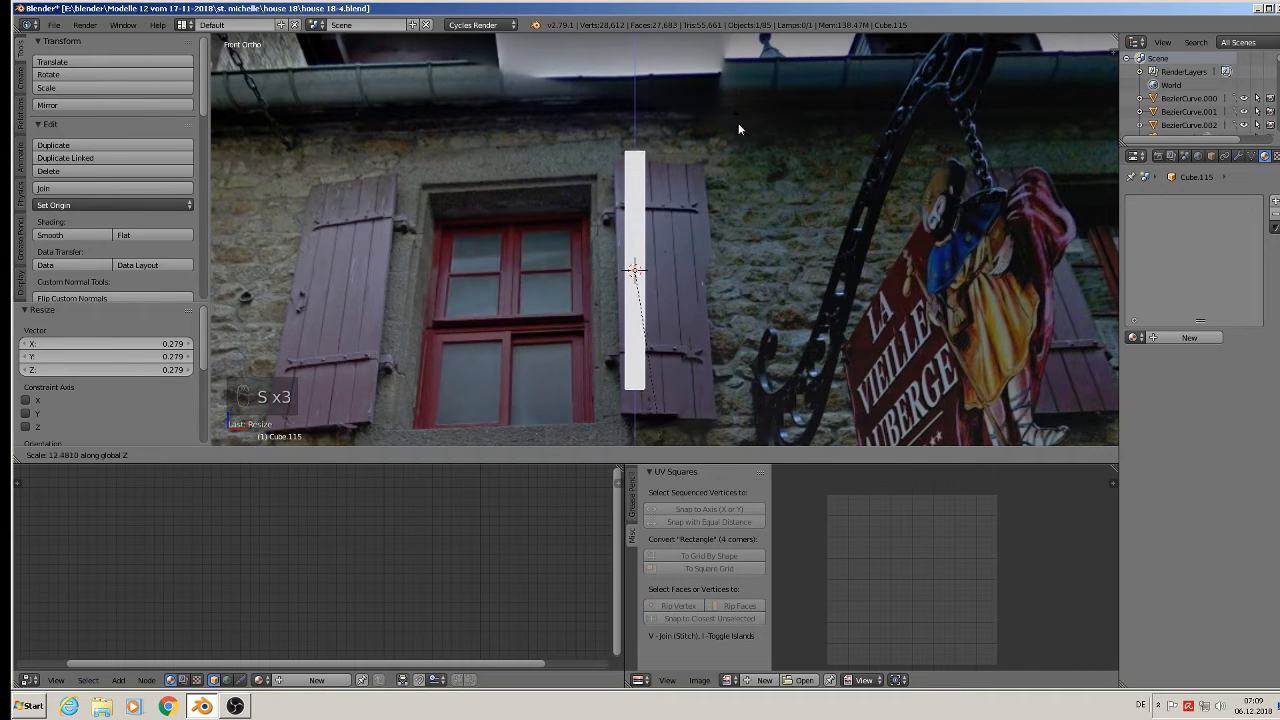
left_click(738, 163)
left_click_drag(634, 224, 636, 250)
left_click_drag(671, 294, 616, 289)
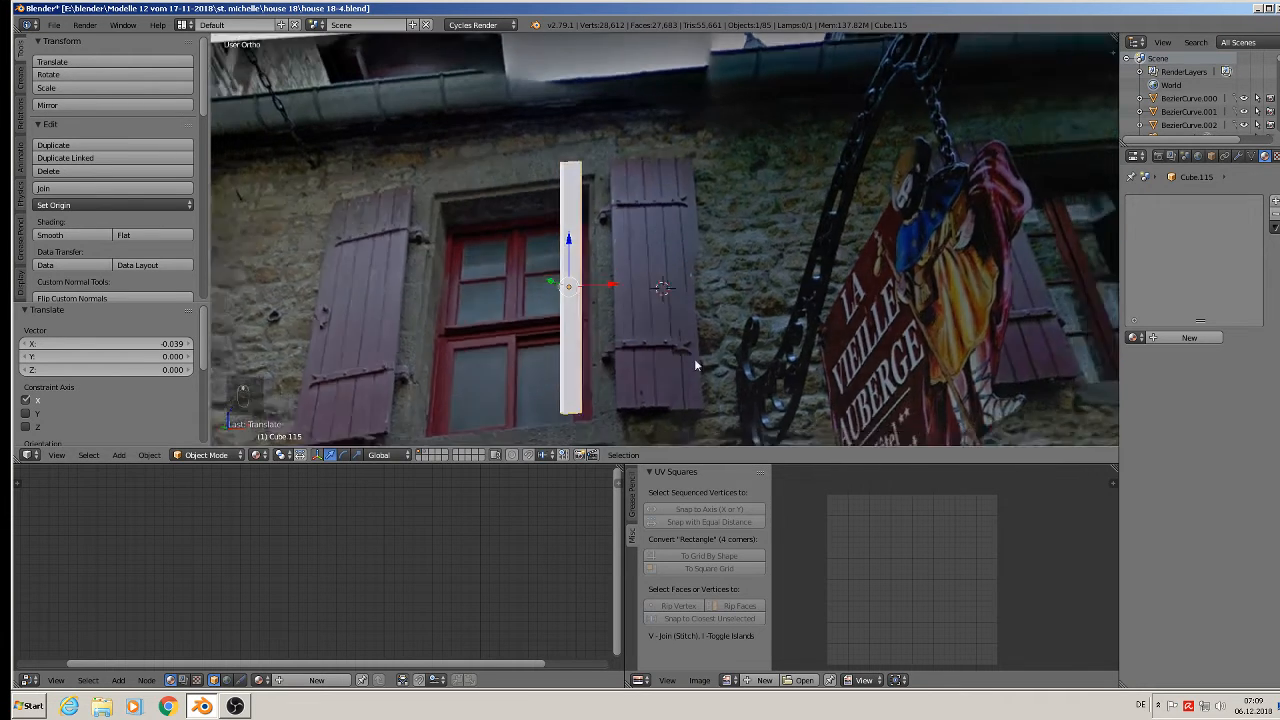
- Move the plank -0.032 along Y out from the photo and thin it by 0.309 along Y
middle_click_drag(694, 358, 528, 285)
left_click_drag(522, 285, 735, 314)
key("s")
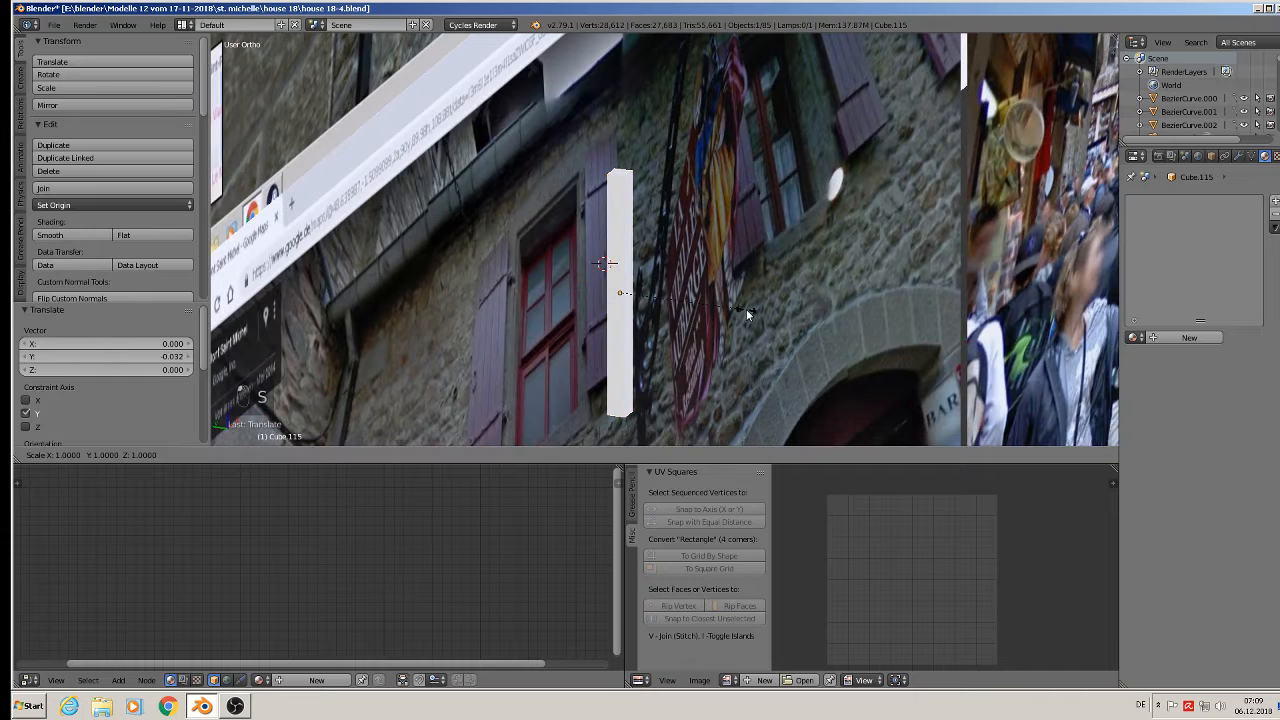
key("y")
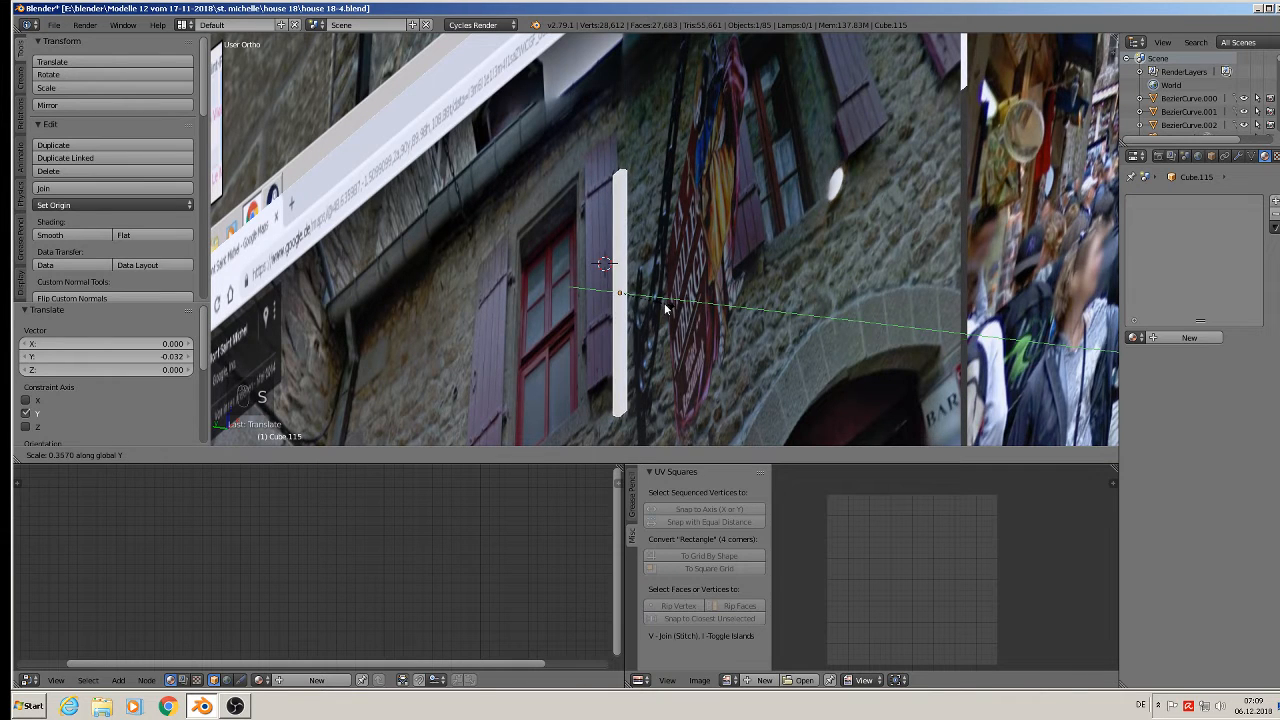
left_click(660, 308)
middle_click_drag(660, 308, 1153, 240)
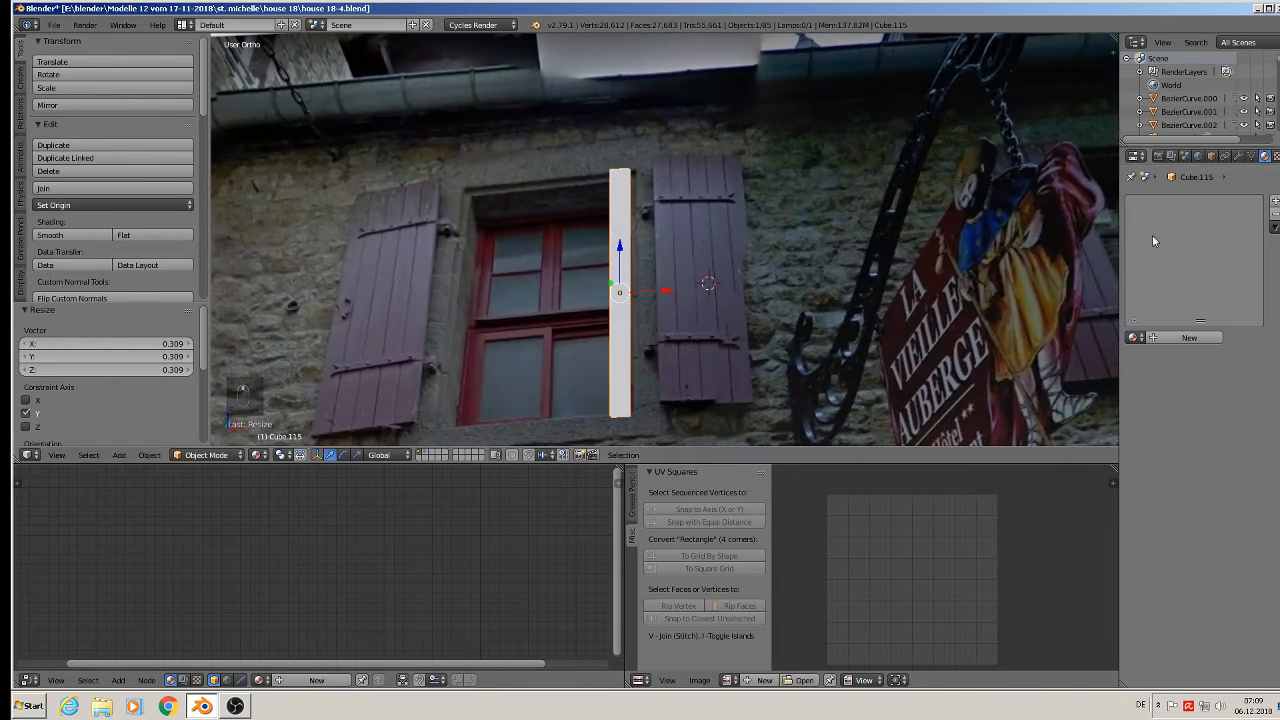
left_click(1238, 157)
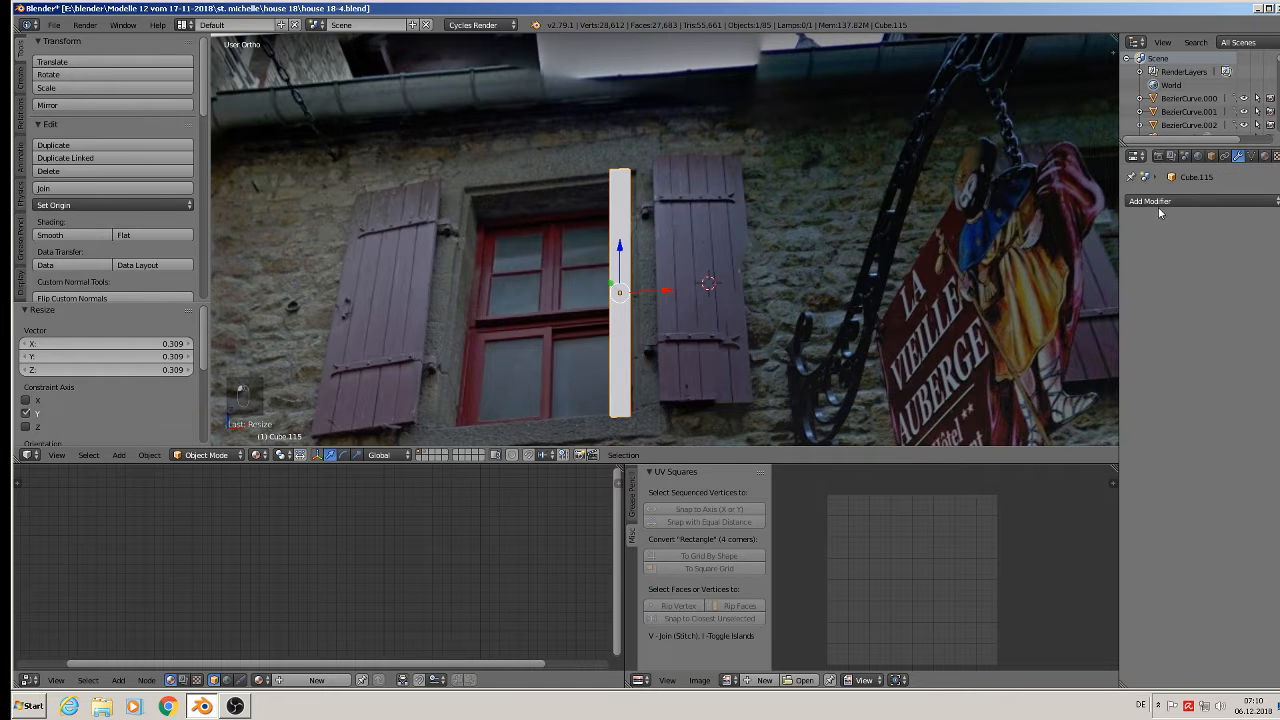
left_click(1158, 203)
left_click(1032, 246)
middle_click_drag(1010, 257, 767, 280)
left_click(1271, 251)
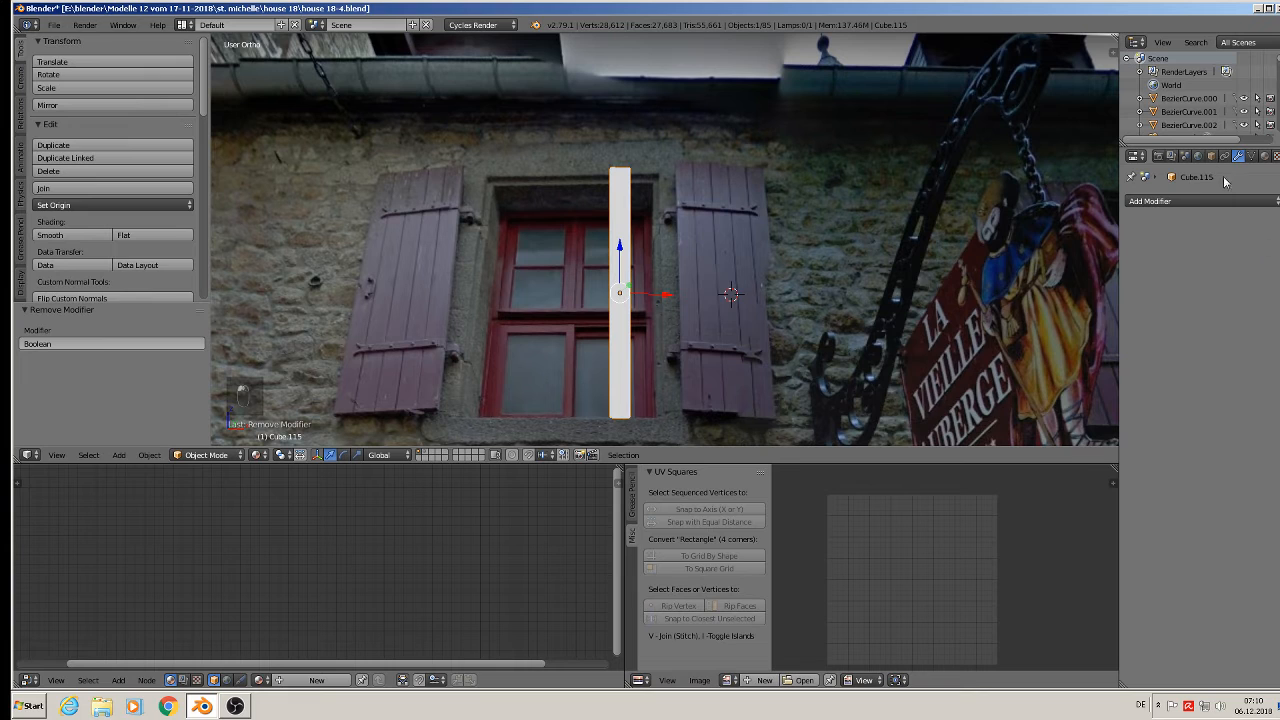
- Add an Array modifier to the plank with a count of 5 and a relative X offset of 1.100
left_click(1200, 201)
left_click(1028, 229)
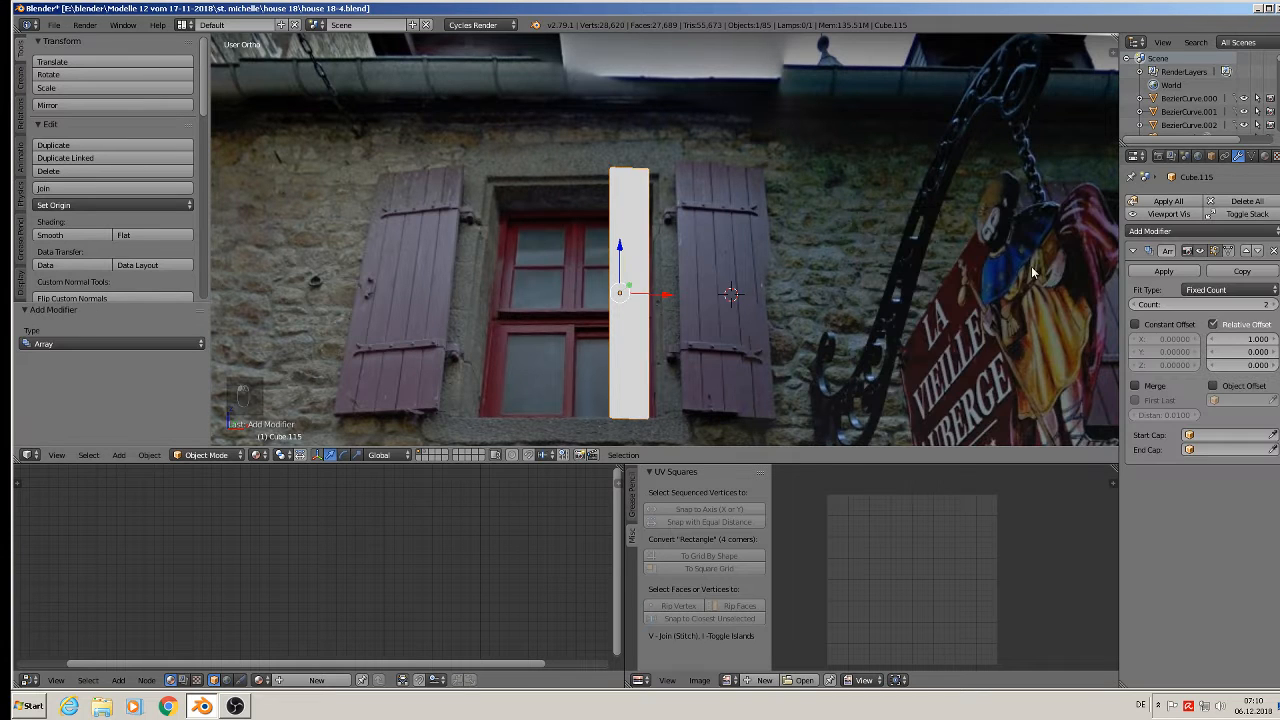
scroll(1033, 272, "up", 1)
left_click(1234, 306)
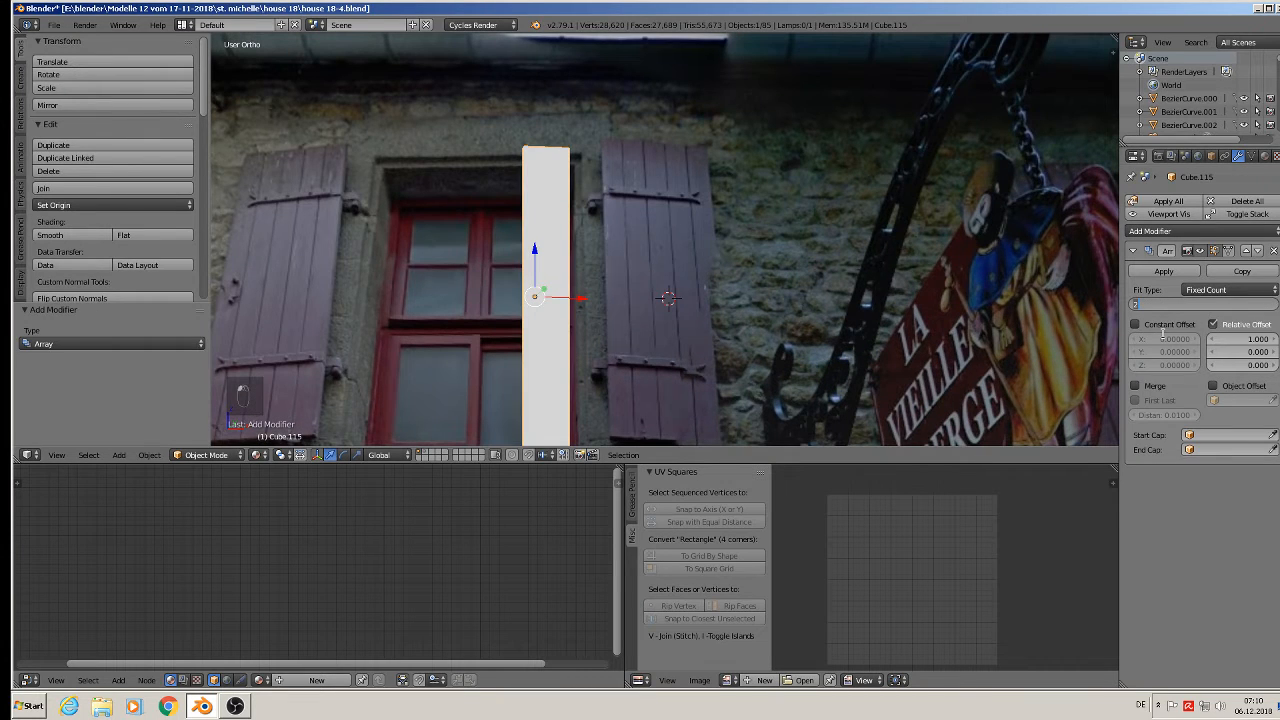
key("Return")
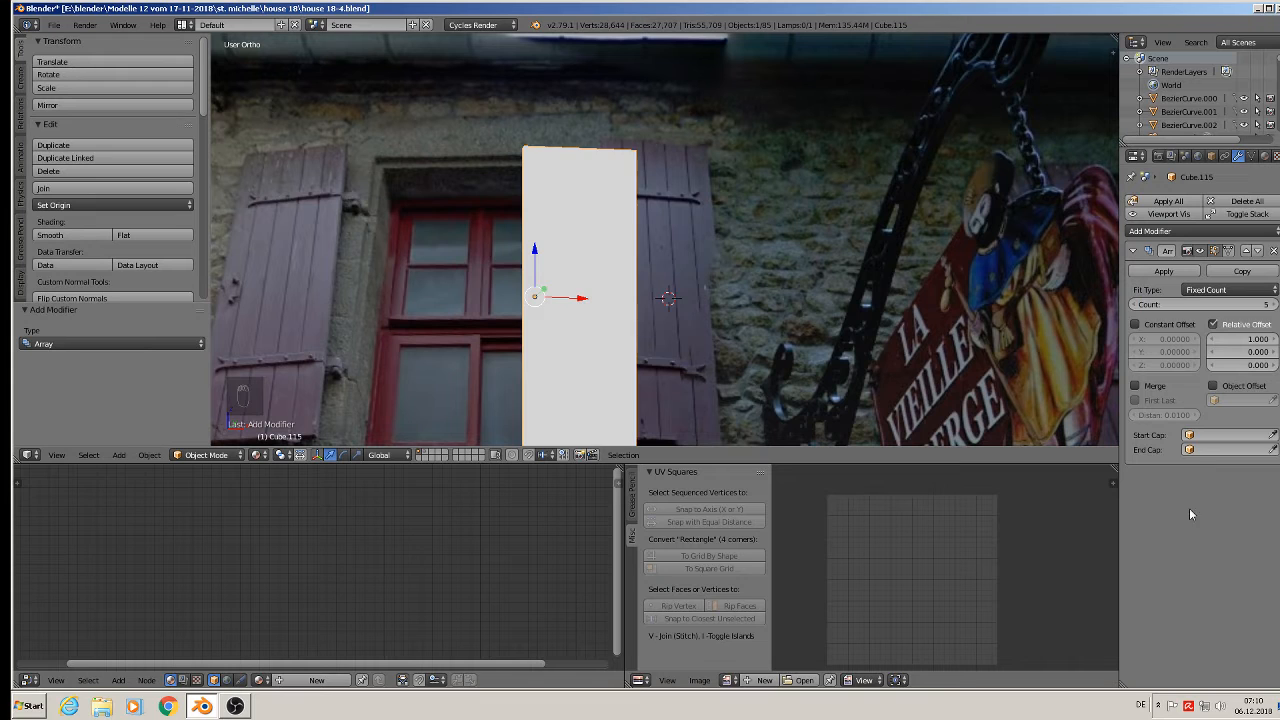
left_click(1273, 340)
middle_click_drag(950, 268, 918, 246)
scroll(673, 213, "down", 2)
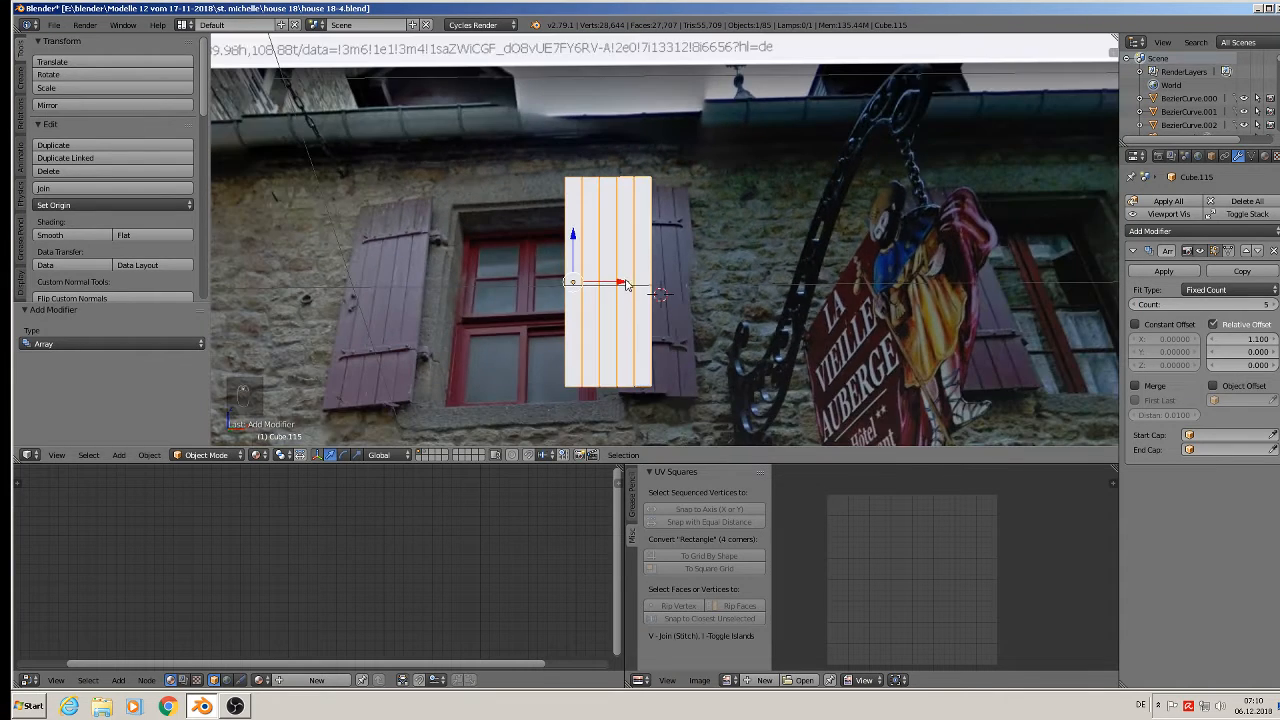
- Move the arrayed planks -0.060 along X in front of the window and apply the Array modifier
left_click_drag(625, 285, 539, 284)
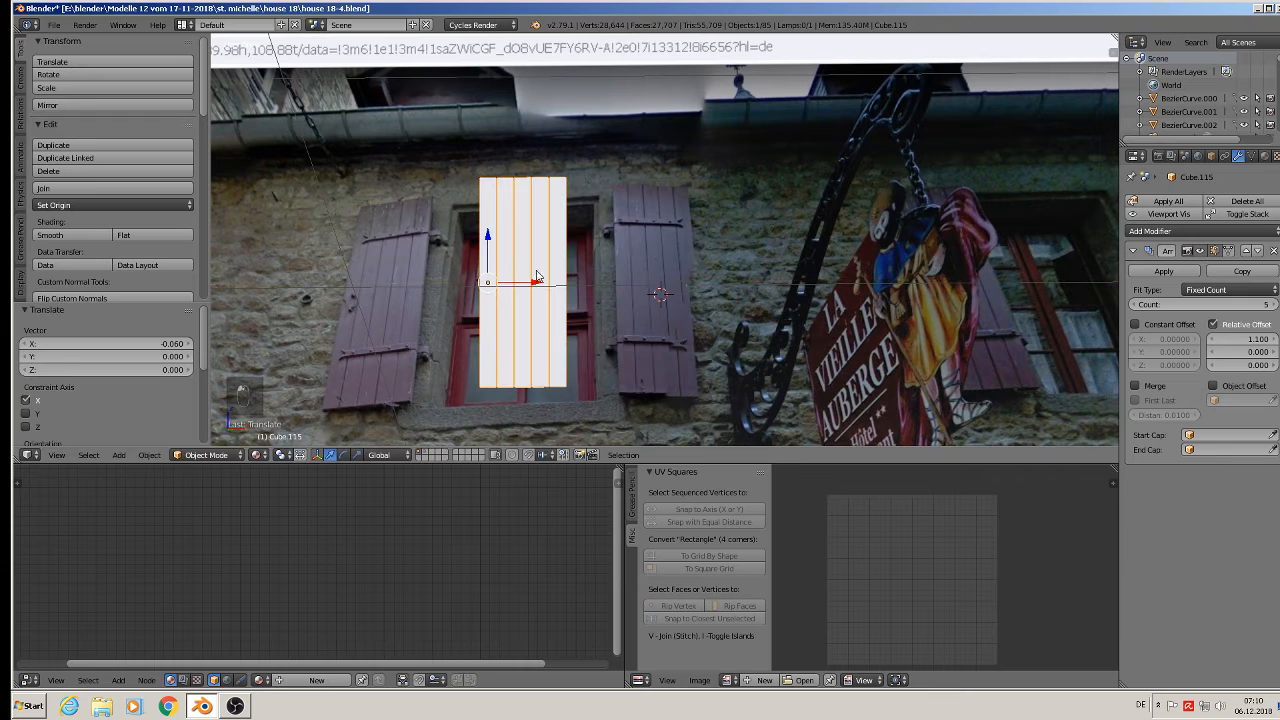
left_click(1163, 272)
scroll(655, 275, "up", 2)
middle_click_drag(542, 247, 614, 204, "shift")
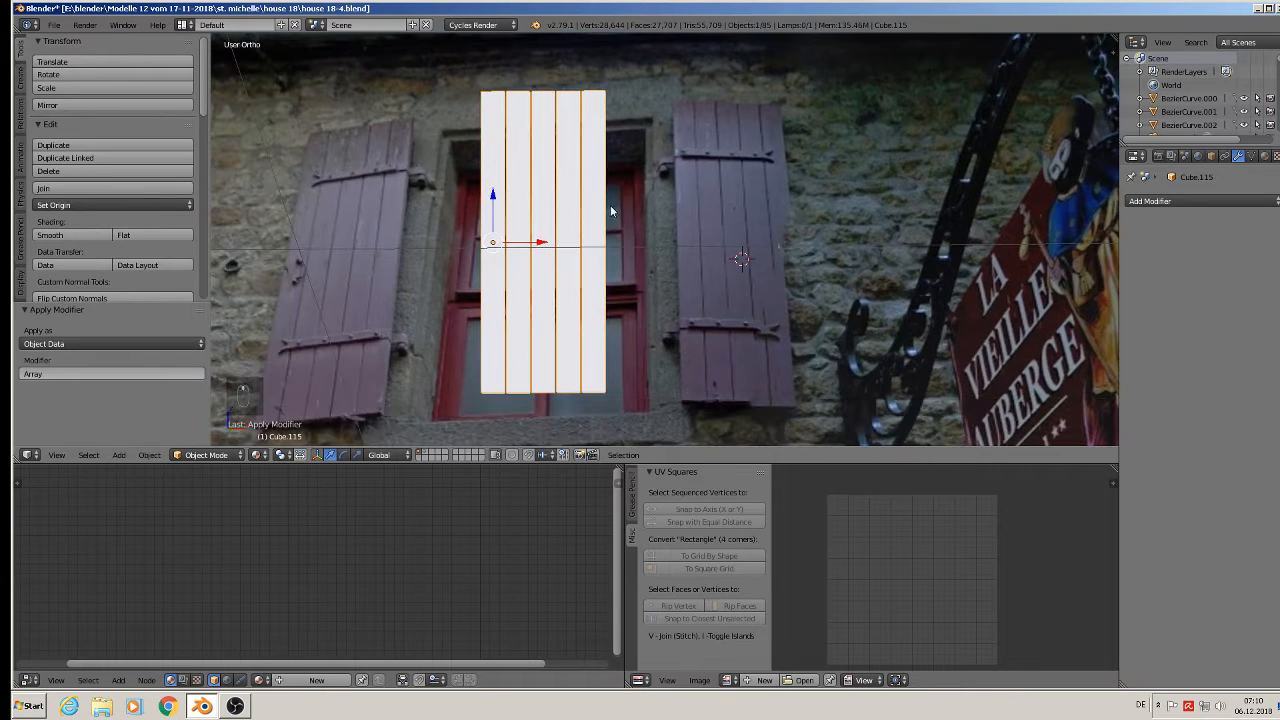
- Assign the existing frame material to all faces of the shutter planks
key("Tab")
left_click(1263, 157)
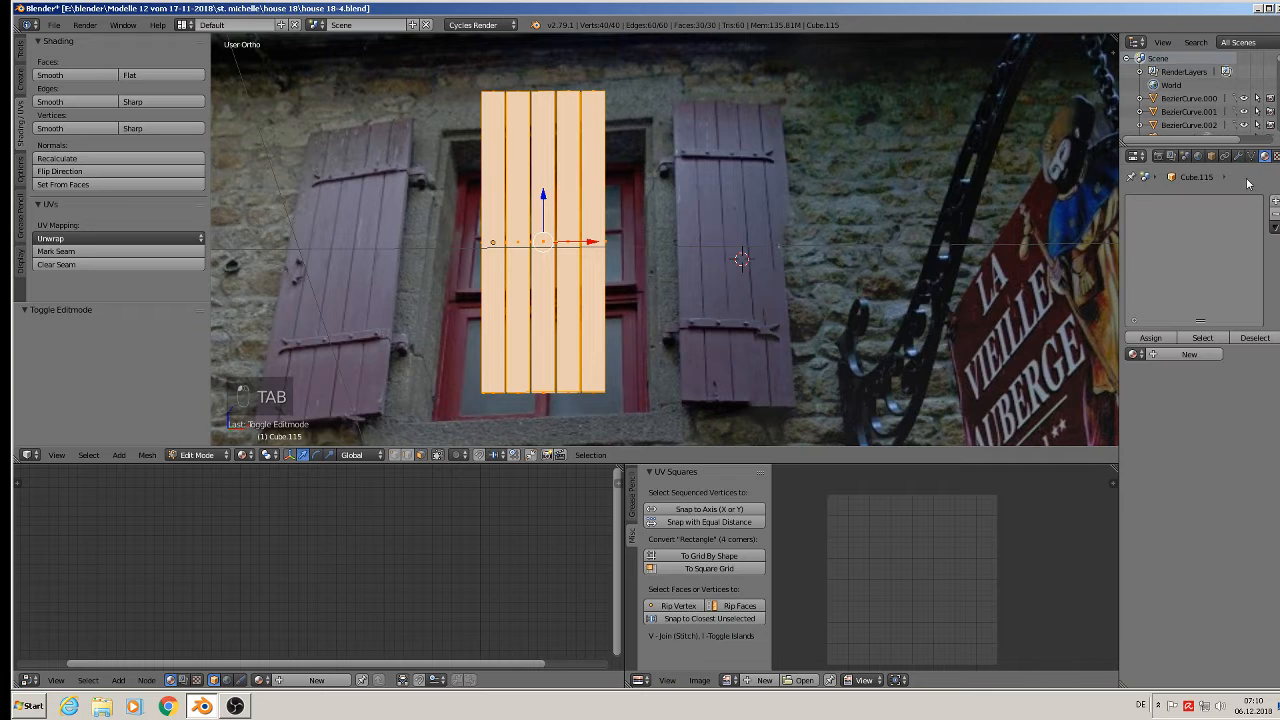
left_click(1133, 354)
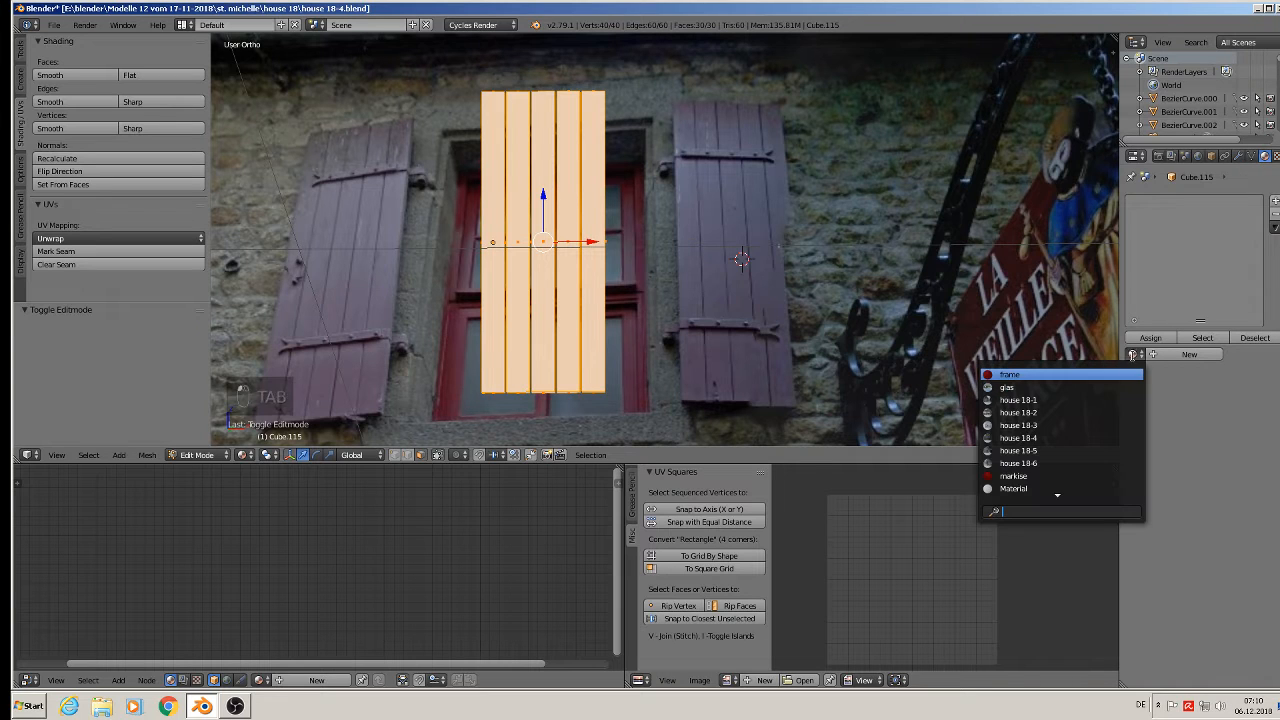
left_click(1084, 376)
left_click(1150, 340)
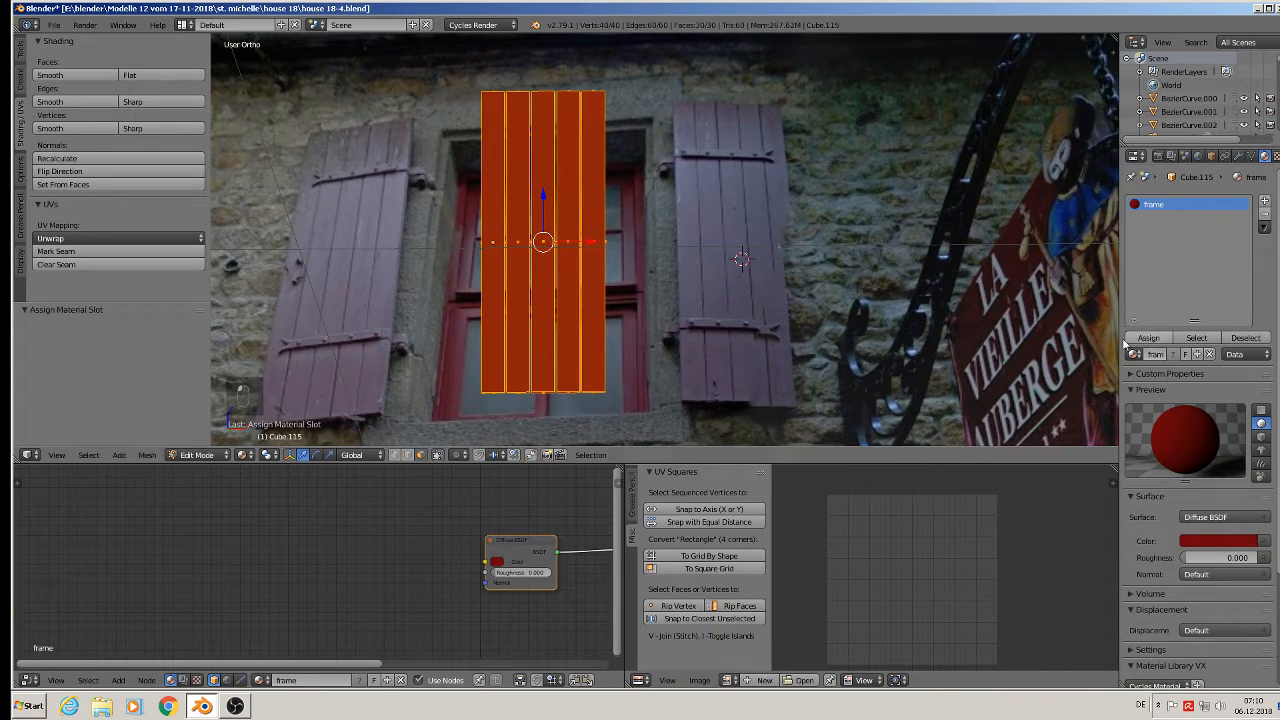
- Unwrap all plank faces with Project From View and return to Object Mode
key("u")
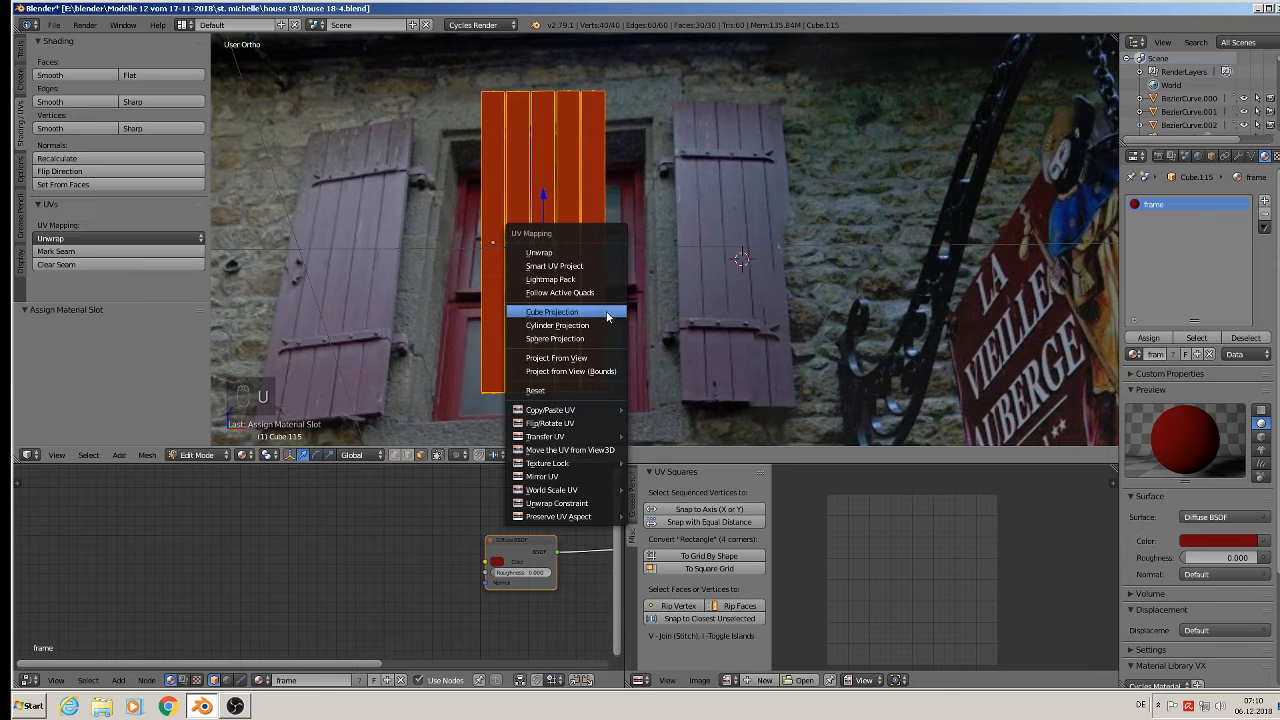
left_click(594, 357)
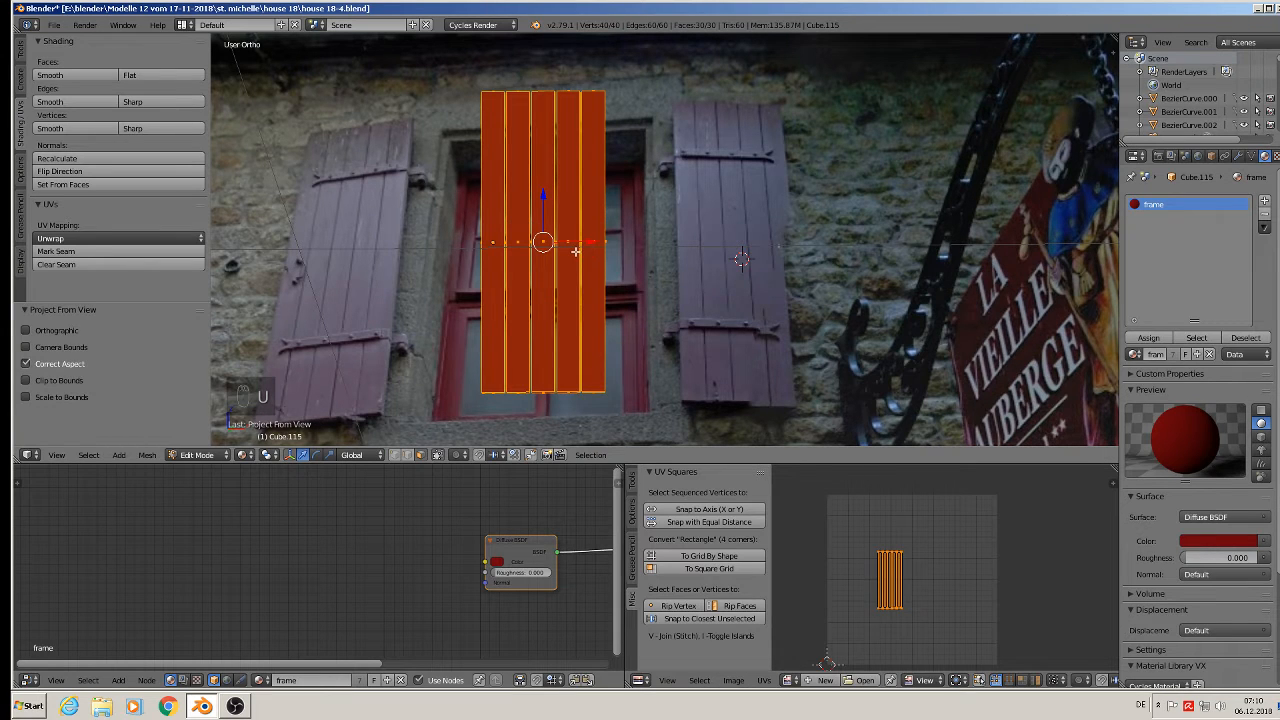
key("Tab")
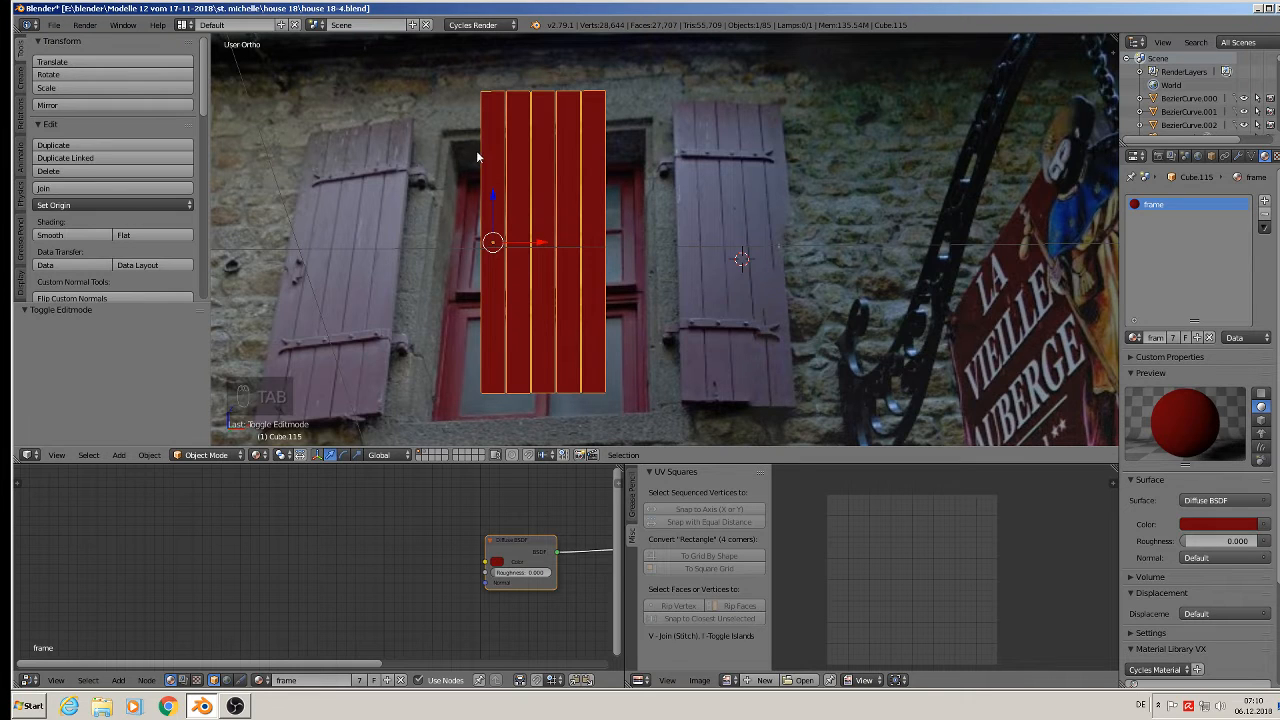
- Add a cube on the reference shutter, scale it by -0.041, and shrink it further to the hinge strap's thickness in front view
left_click(119, 455)
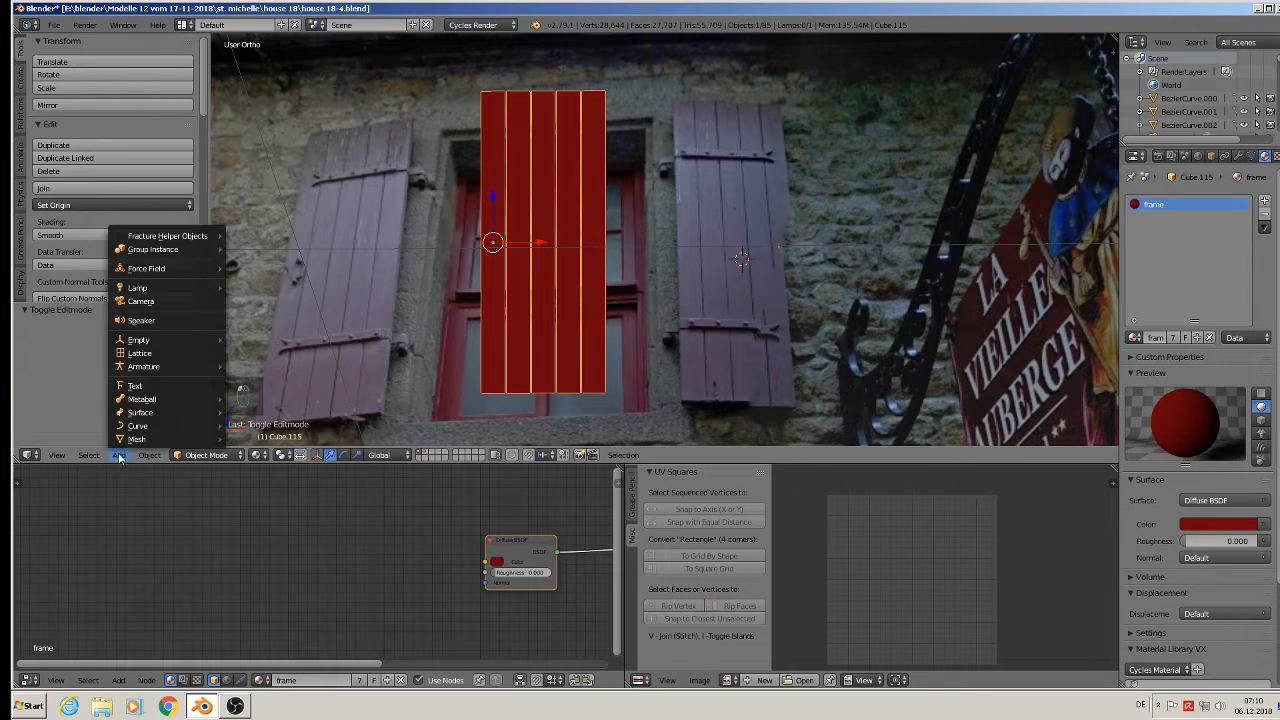
mouse_move(140, 439)
key("s")
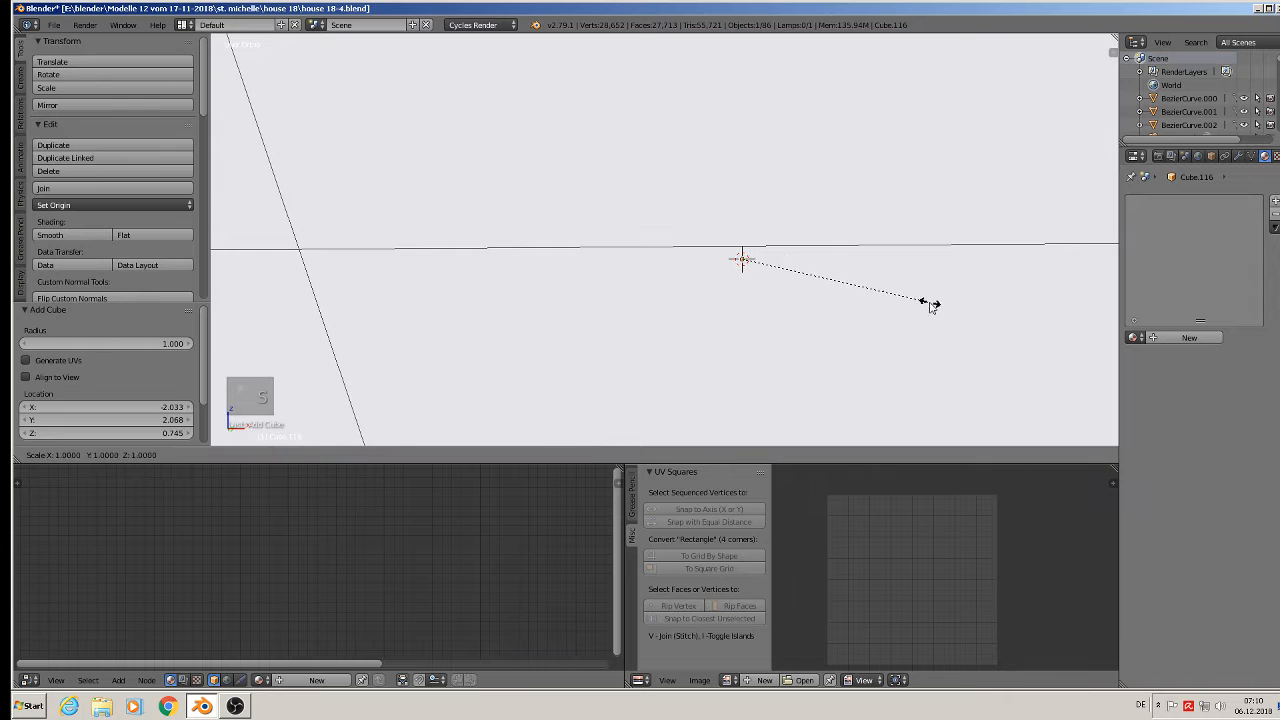
key("KP_1")
left_click(745, 255)
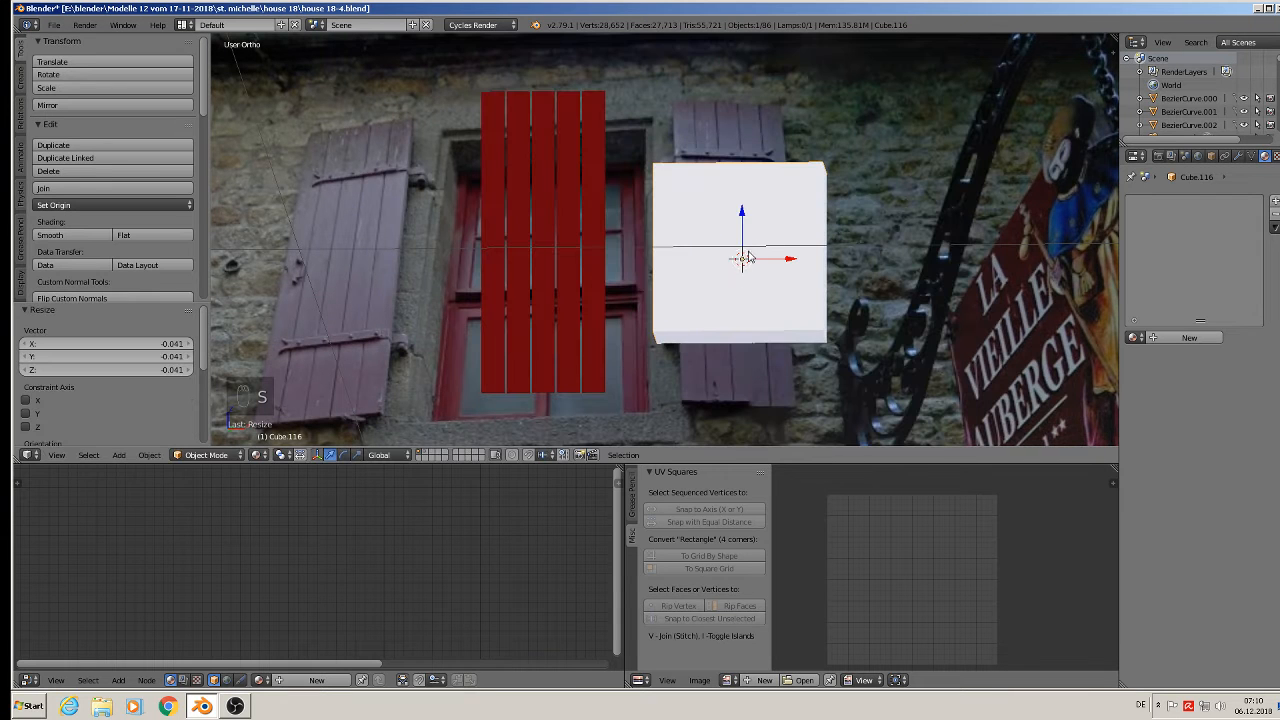
key("KP_1")
key("s")
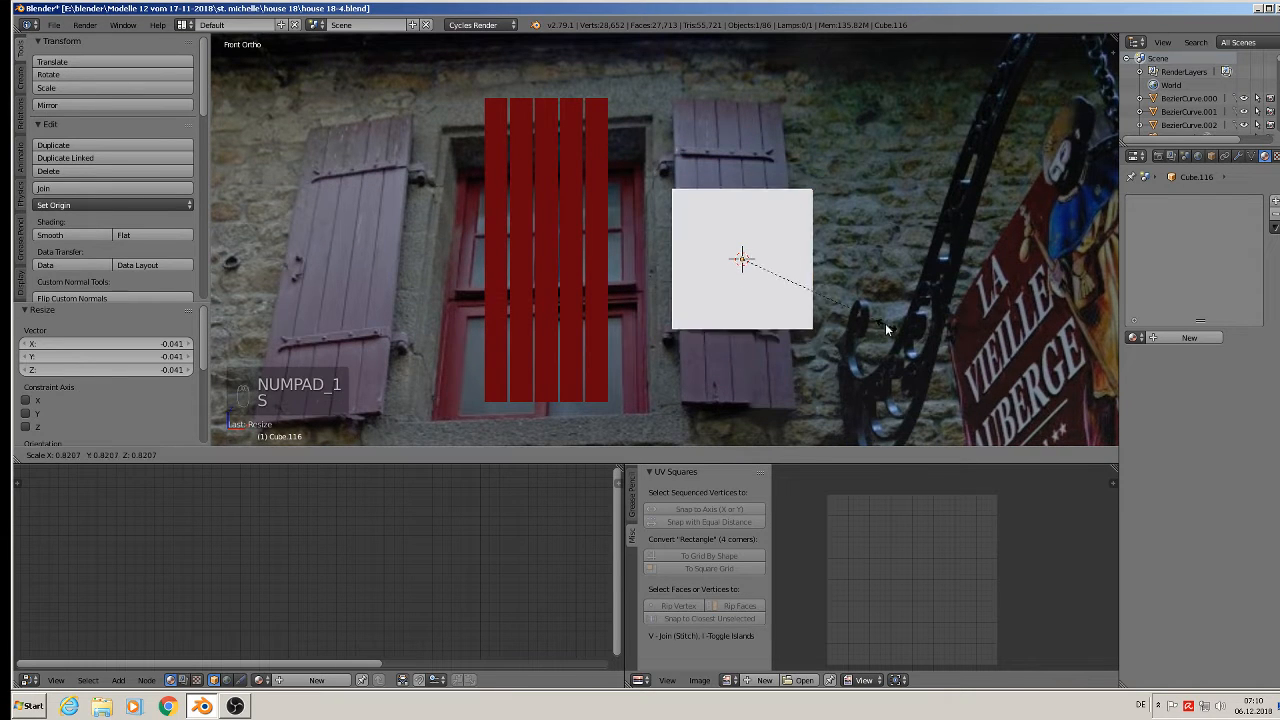
left_click(750, 264)
- Raise the small cube 0.052 along Z to the reference's upper hinge strap and stretch it by 8.485 along X
left_click_drag(741, 225, 736, 123)
left_click(736, 122)
key("s")
key("x")
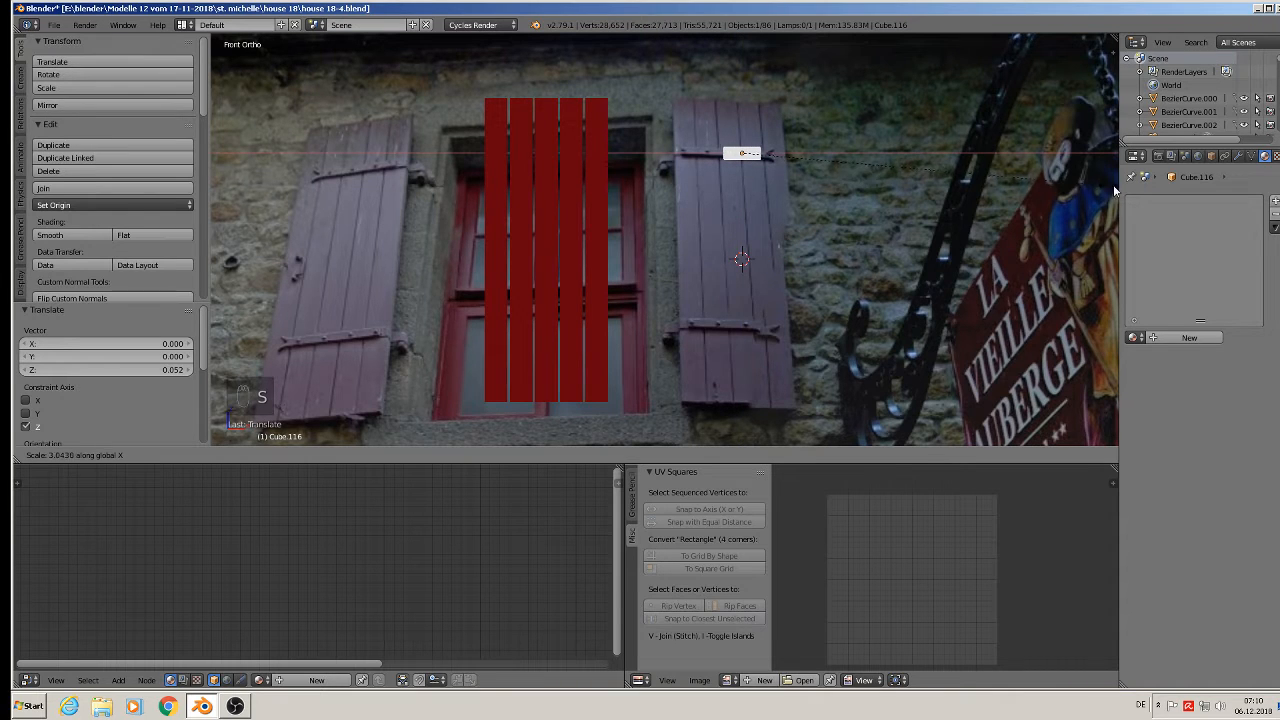
left_click(826, 268)
- Move the strap -0.101 along X over the planks and -0.033 along Y to their front side
key("g")
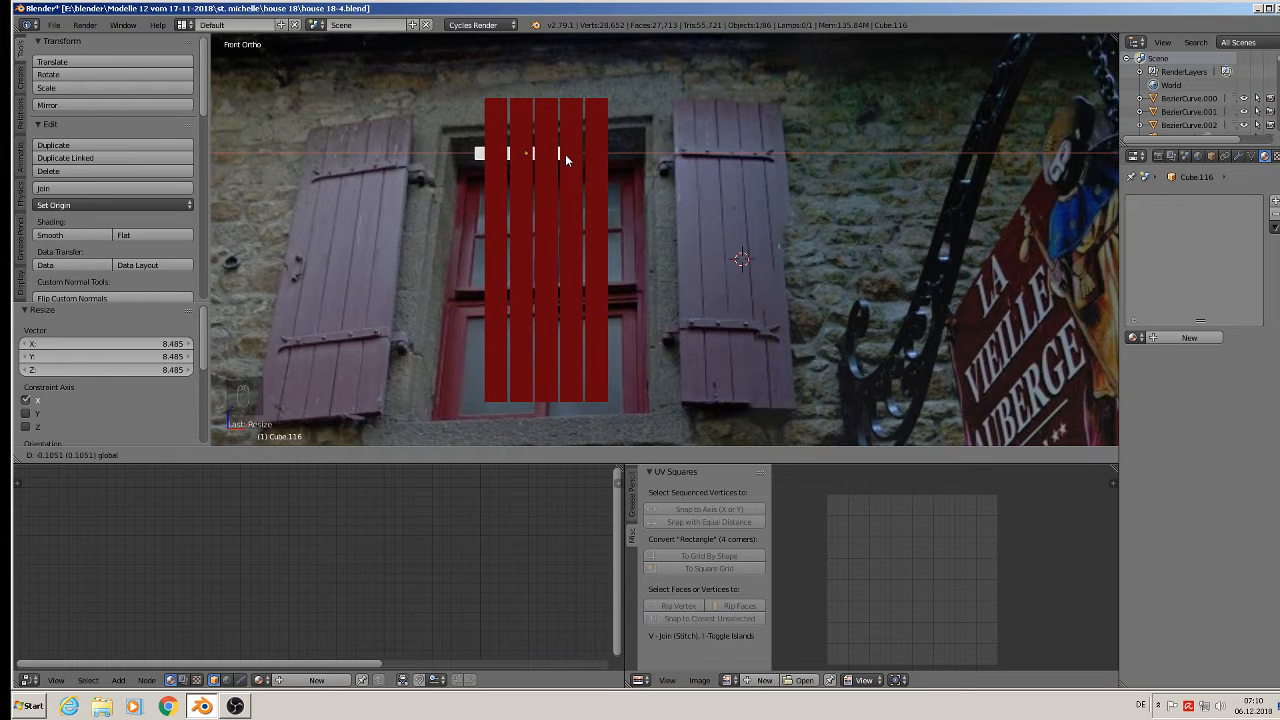
left_click(573, 154)
middle_click_drag(573, 154, 507, 157)
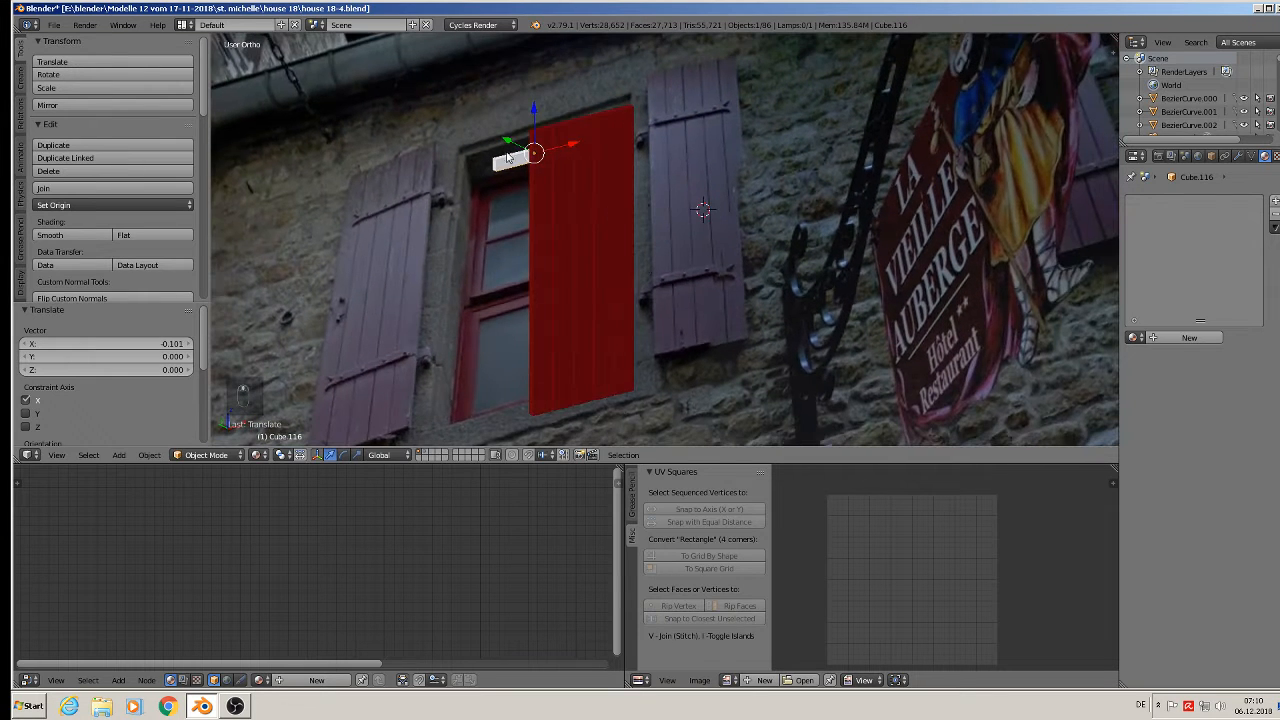
left_click_drag(501, 138, 539, 158)
scroll(546, 180, "up", 4)
middle_click_drag(546, 180, 611, 227)
- Thin the strap by 0.244 along Y and shift it -0.001 along Y relative to the planks
key("s")
key("y")
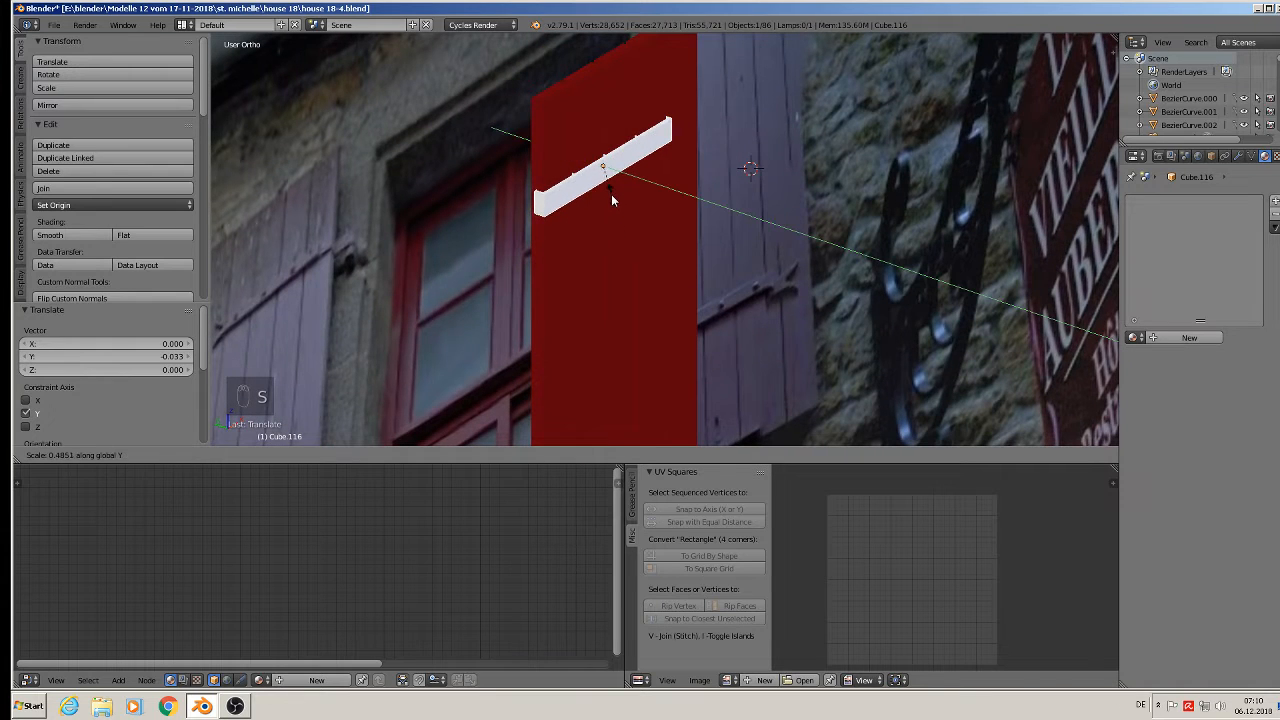
left_click(568, 156)
key("g")
key("y")
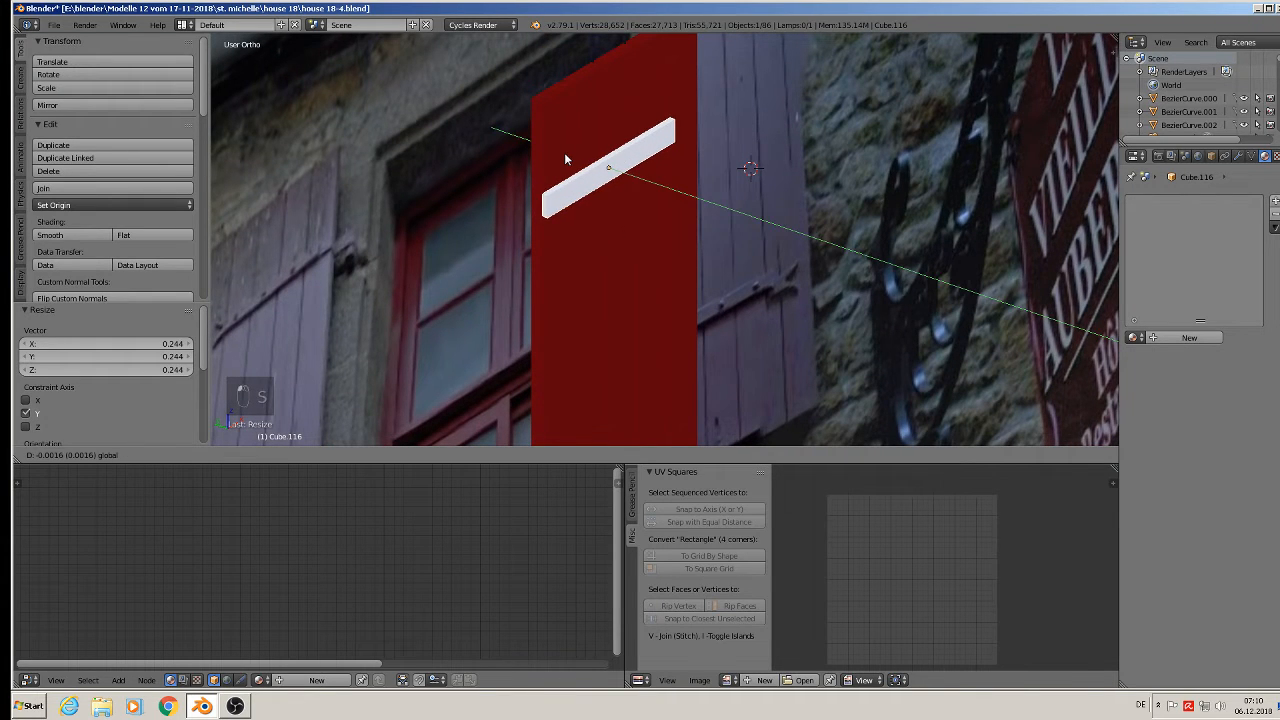
left_click(566, 154)
- Shift the strap slightly along X so its hinge end just overhangs the outer plank's edge
middle_click_drag(569, 157, 505, 172)
middle_click_drag(677, 203, 600, 228, "shift")
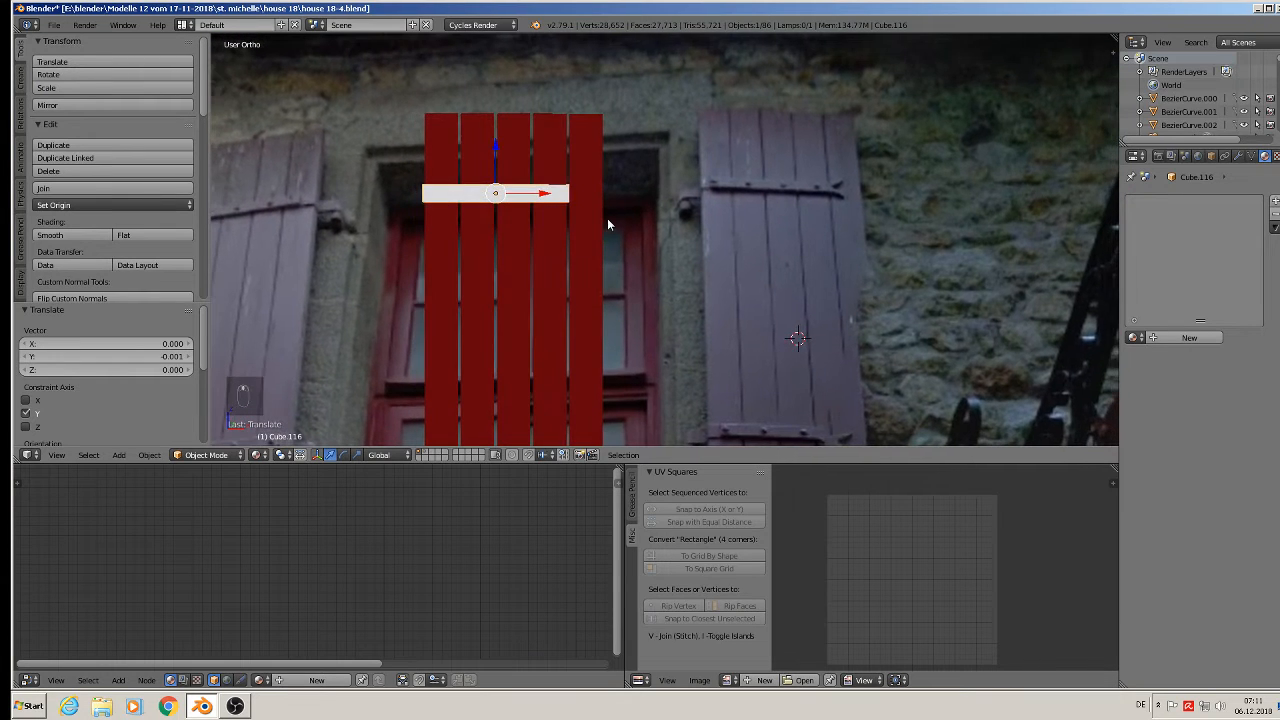
scroll(607, 218, "up", 1)
scroll(588, 213, "up", 1)
key("g")
key("x")
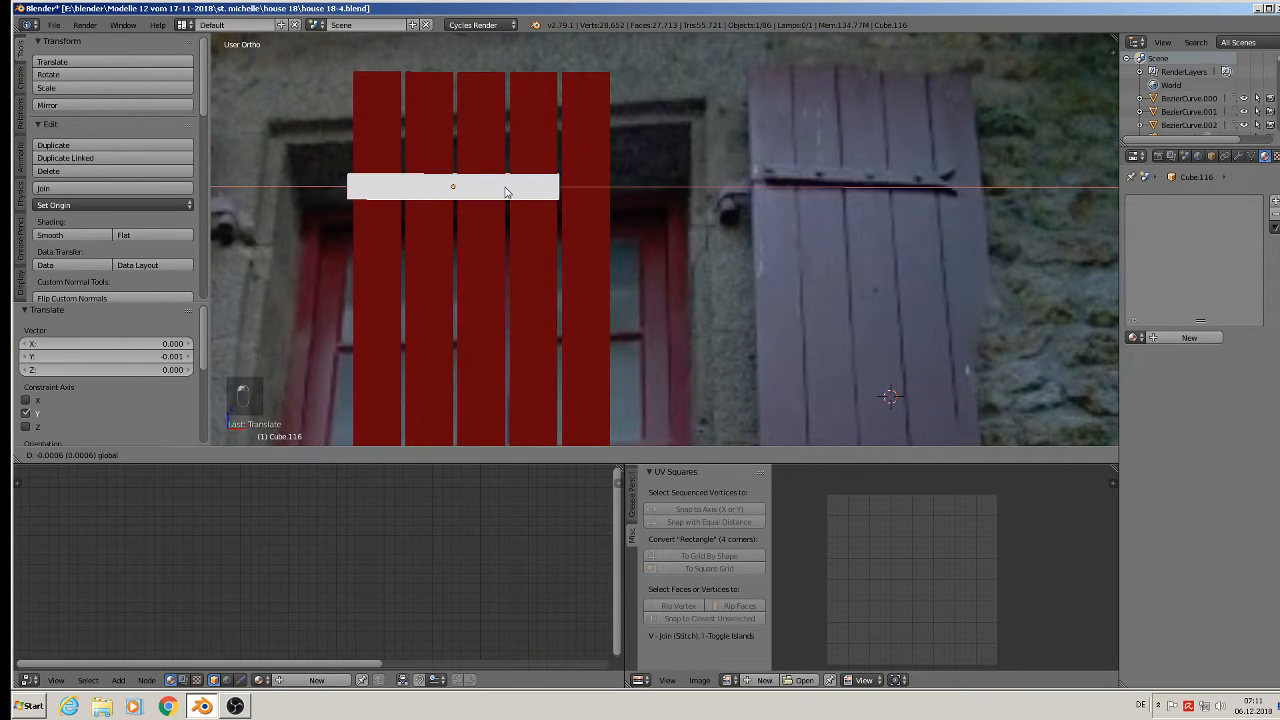
left_click(506, 192)
- Lengthen the hinge strap by moving the end face opposite its overhanging end 0.007 along X across the planks
key("Tab")
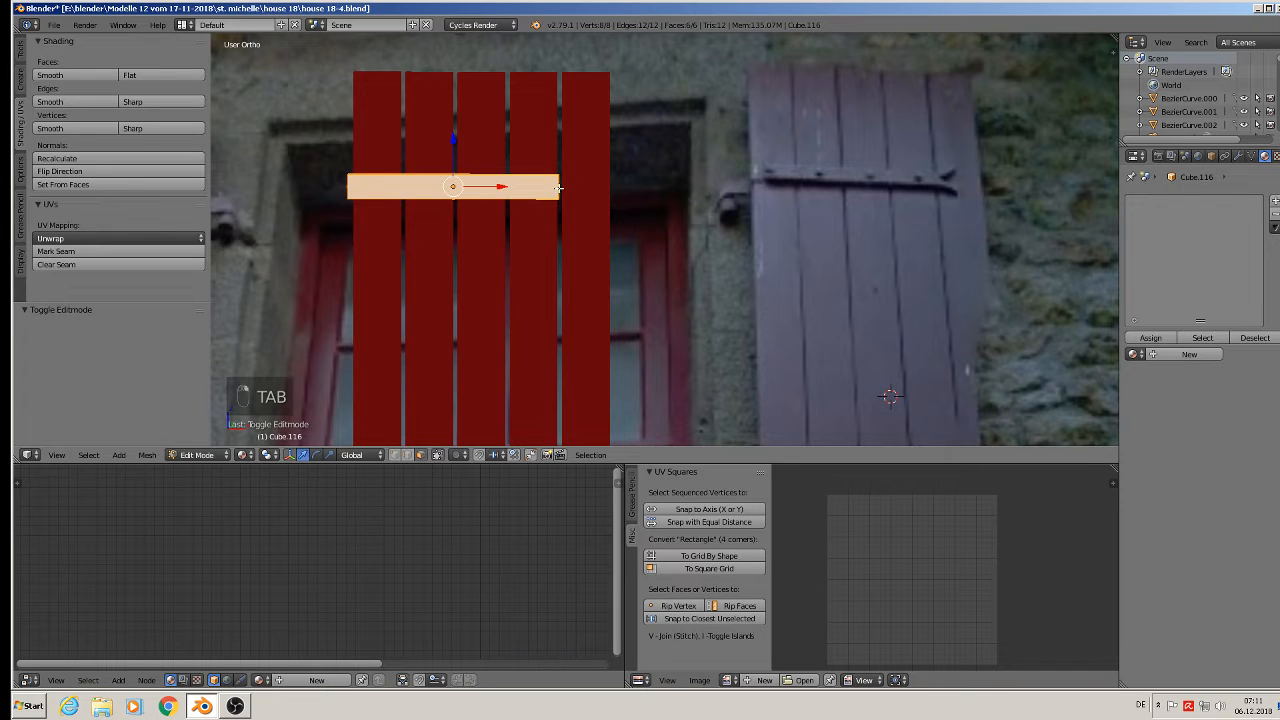
middle_click_drag(515, 223, 490, 224)
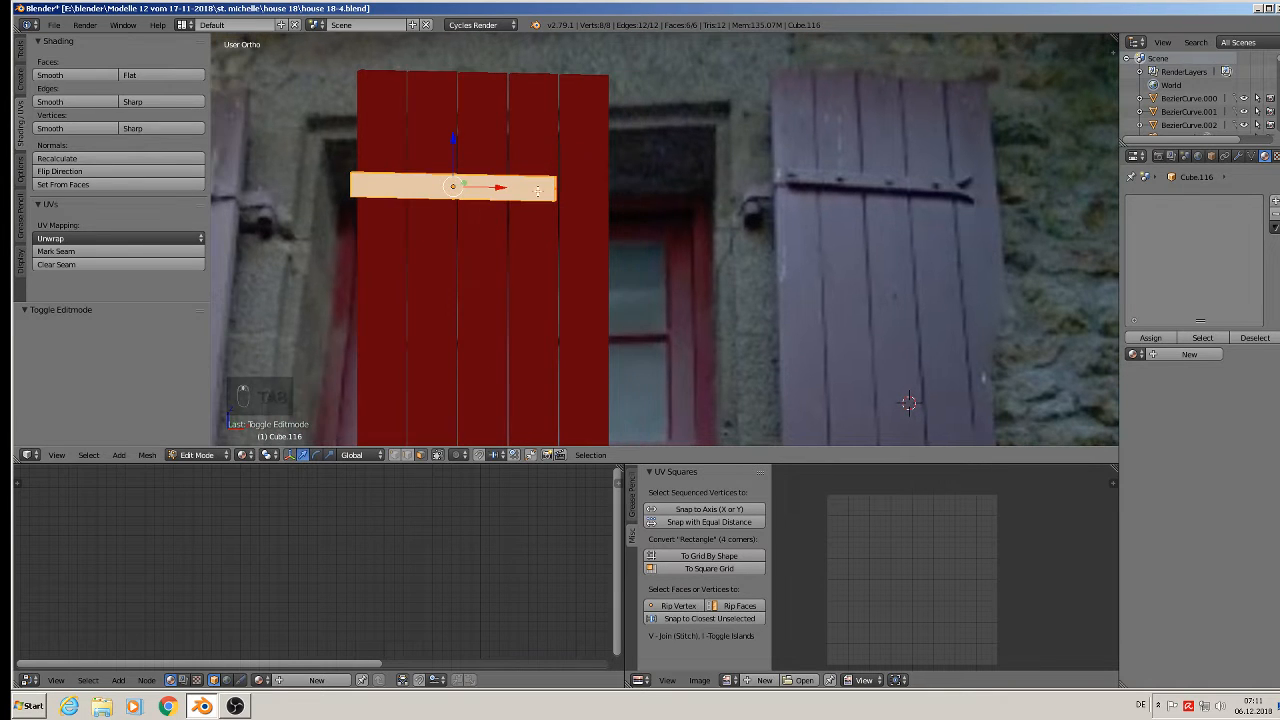
key("g")
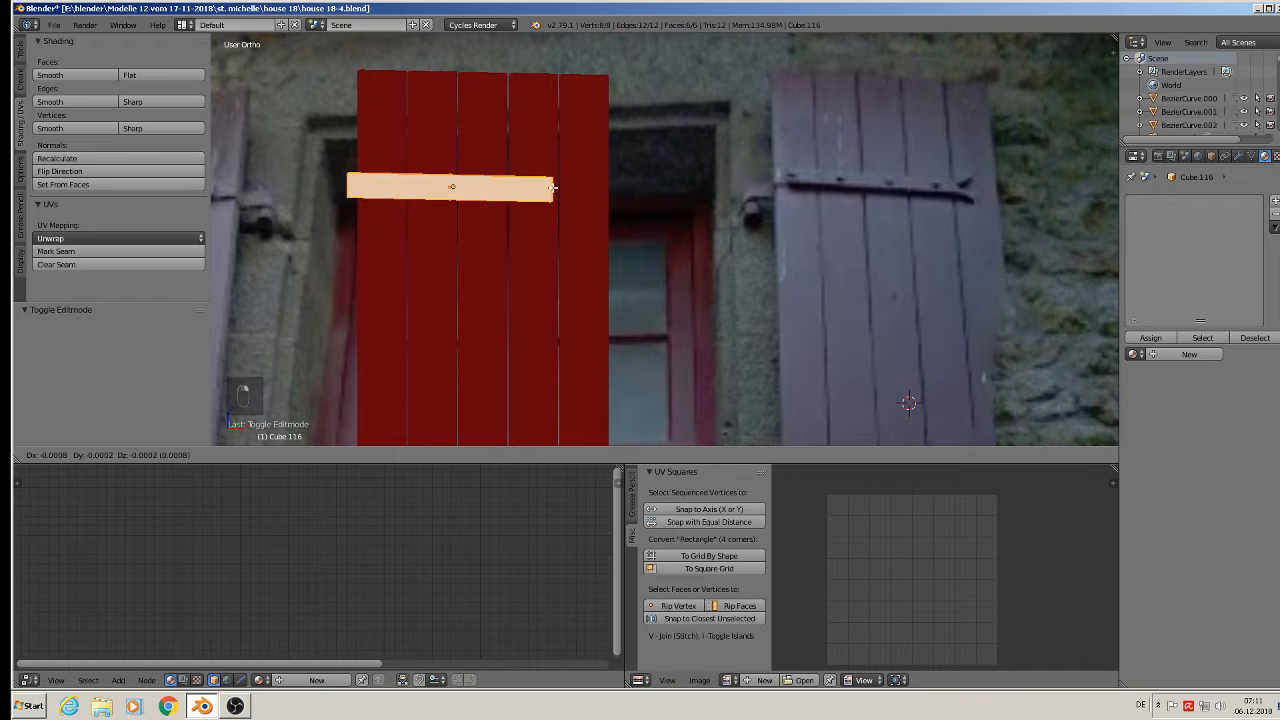
key("Escape")
scroll(555, 187, "up", 8)
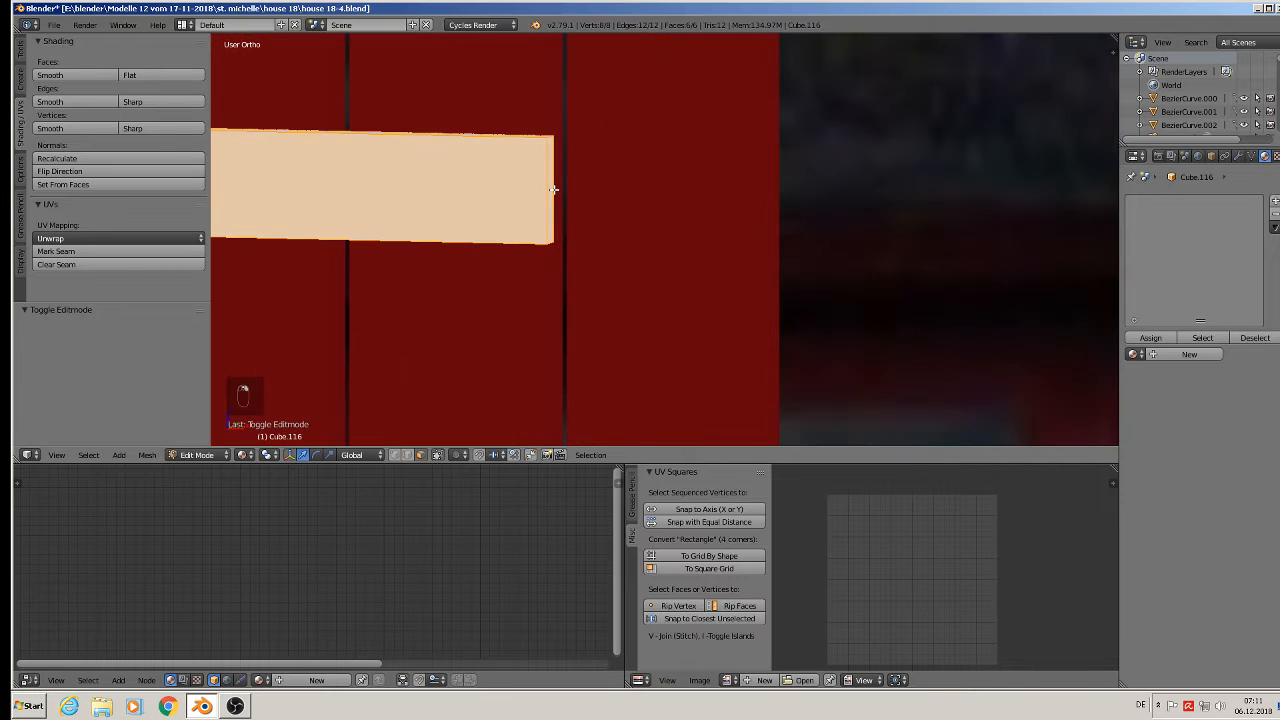
right_click(552, 189)
scroll(552, 189, "down", 8)
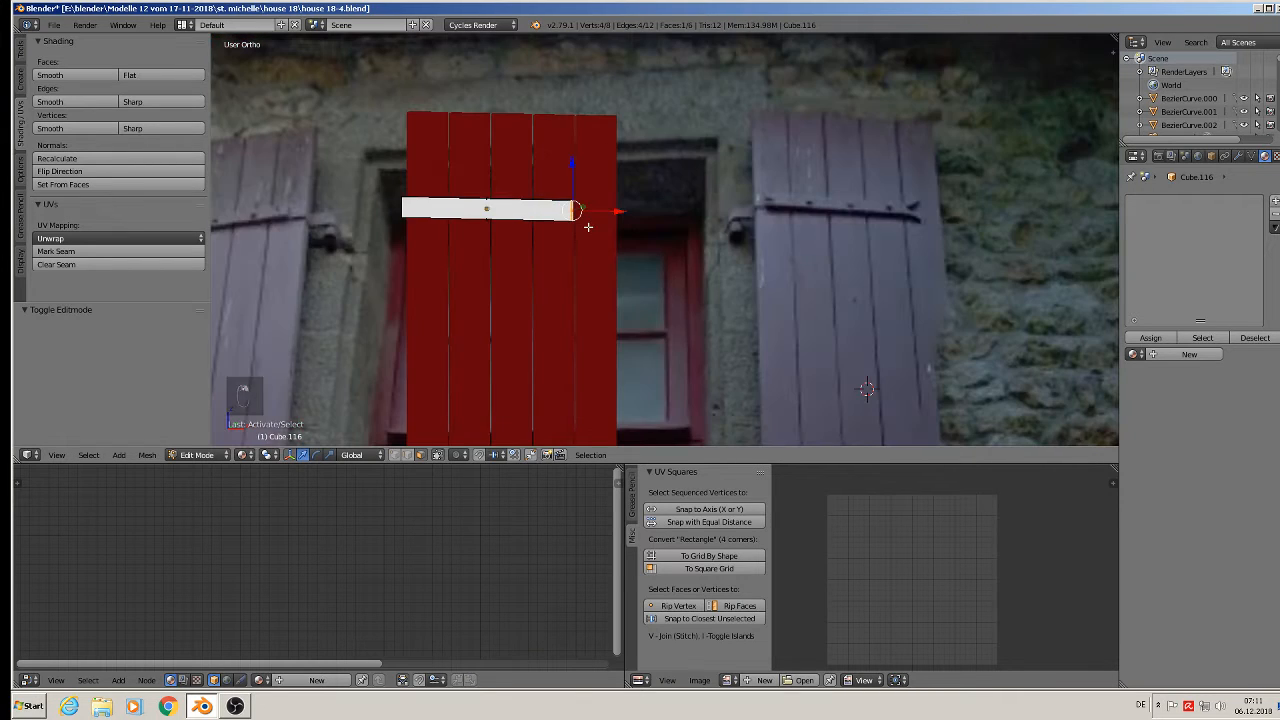
left_click_drag(584, 209, 617, 212)
scroll(574, 234, "down", 3)
scroll(574, 234, "up", 2)
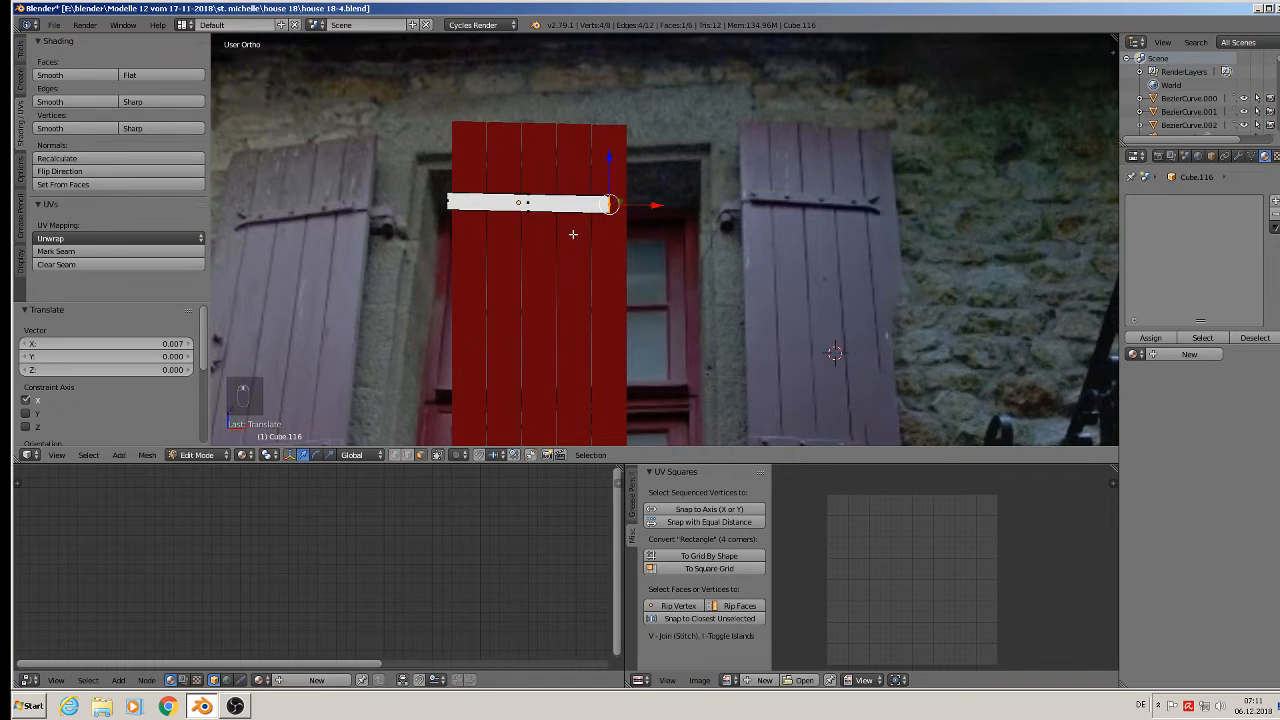
key("Tab")
- Assign the existing frame material to the hinge strap
scroll(570, 233, "down", 3)
left_click(1135, 338)
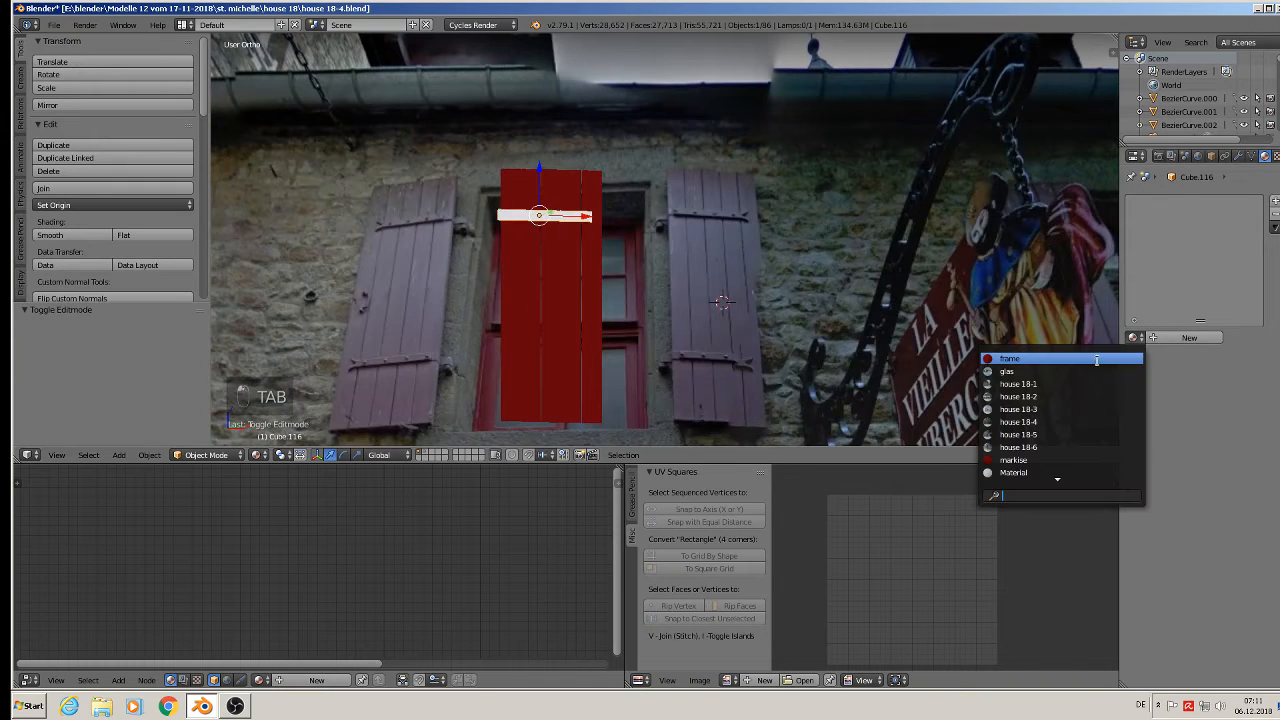
left_click(1090, 354)
- UV-map all of the strap's faces with Project From View
key("Tab")
key("a")
key("a")
key("a")
key("a")
key("a")
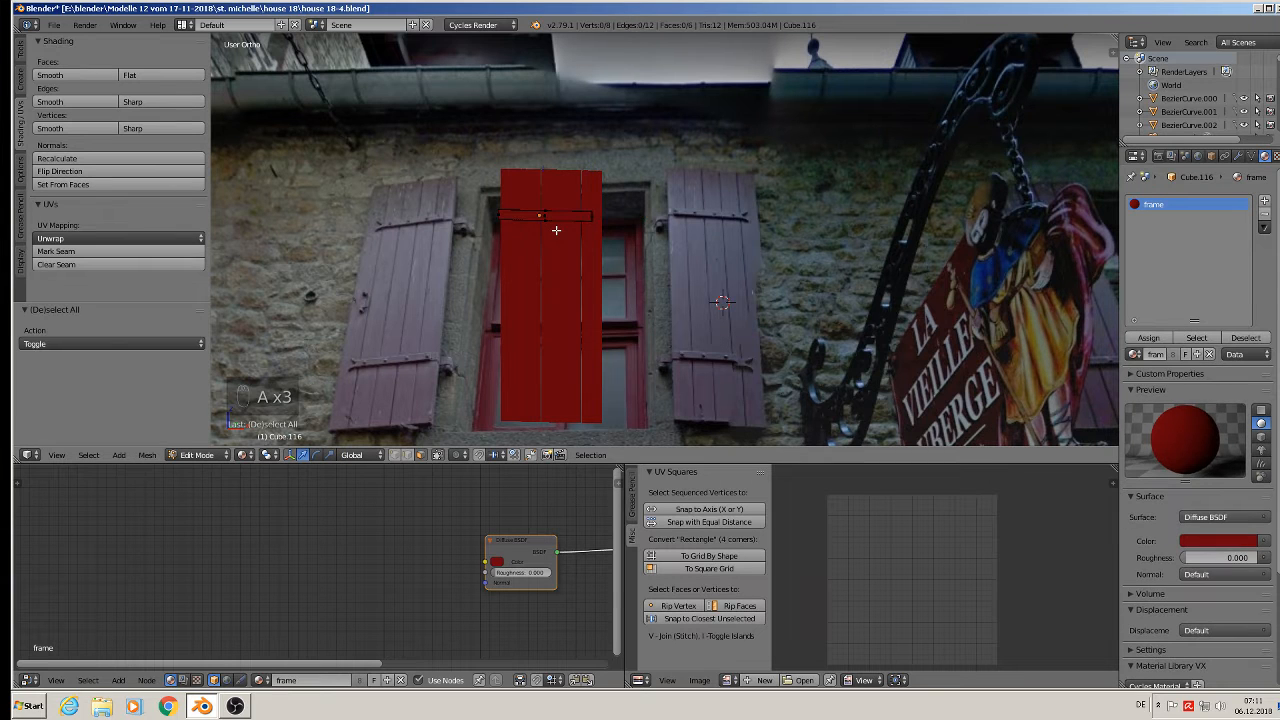
key("u")
left_click(558, 233)
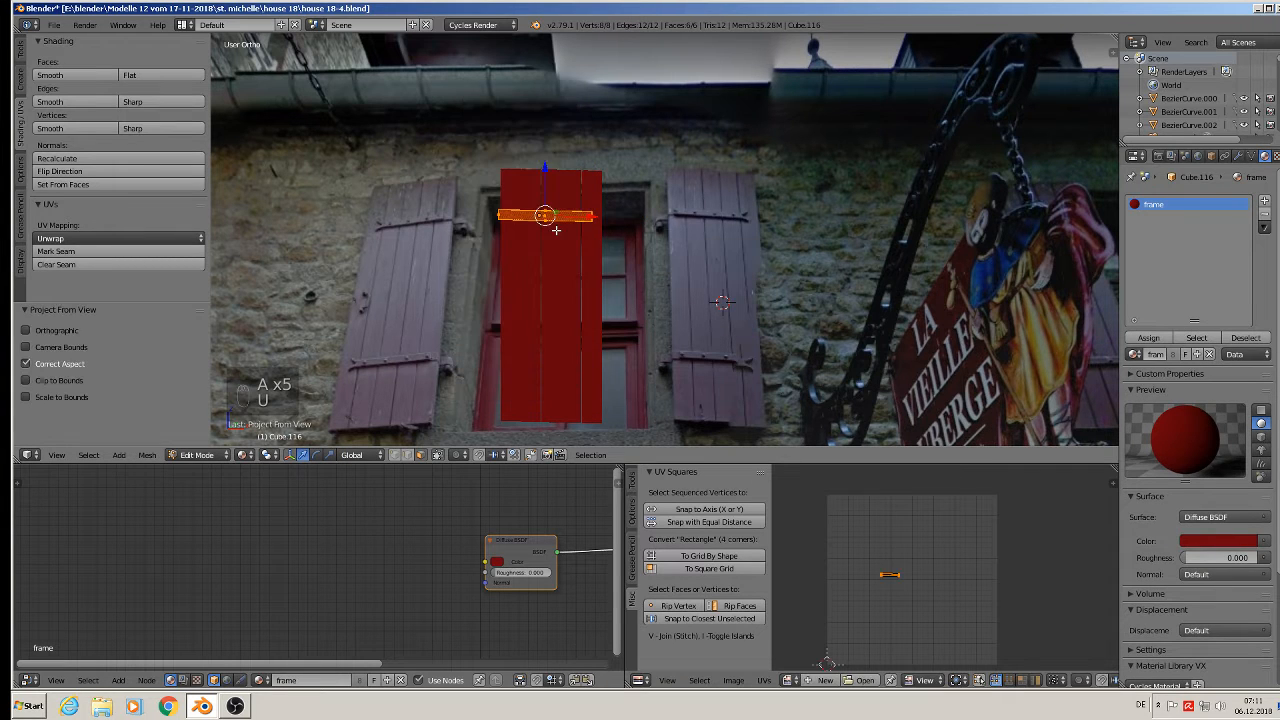
key("Tab")
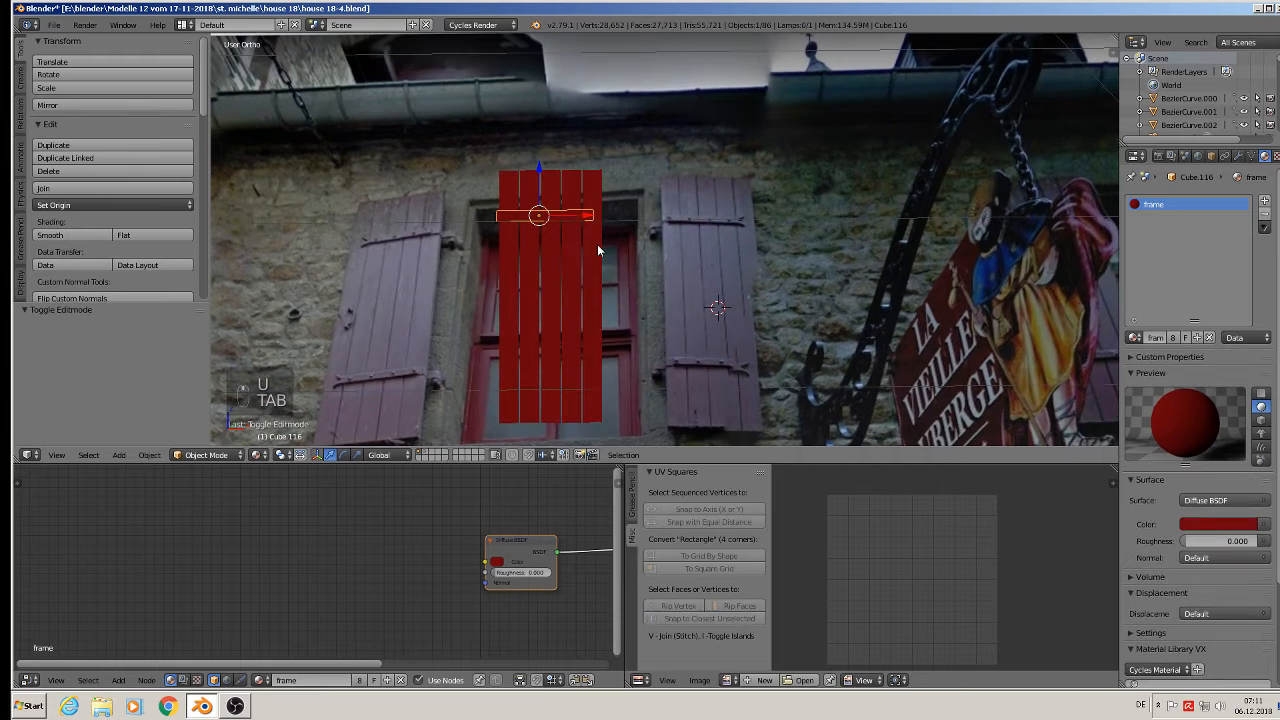
- Duplicate the strap and lower the copy 0.091 along Z to the reference shutter's lower hinge position
key("shift+d")
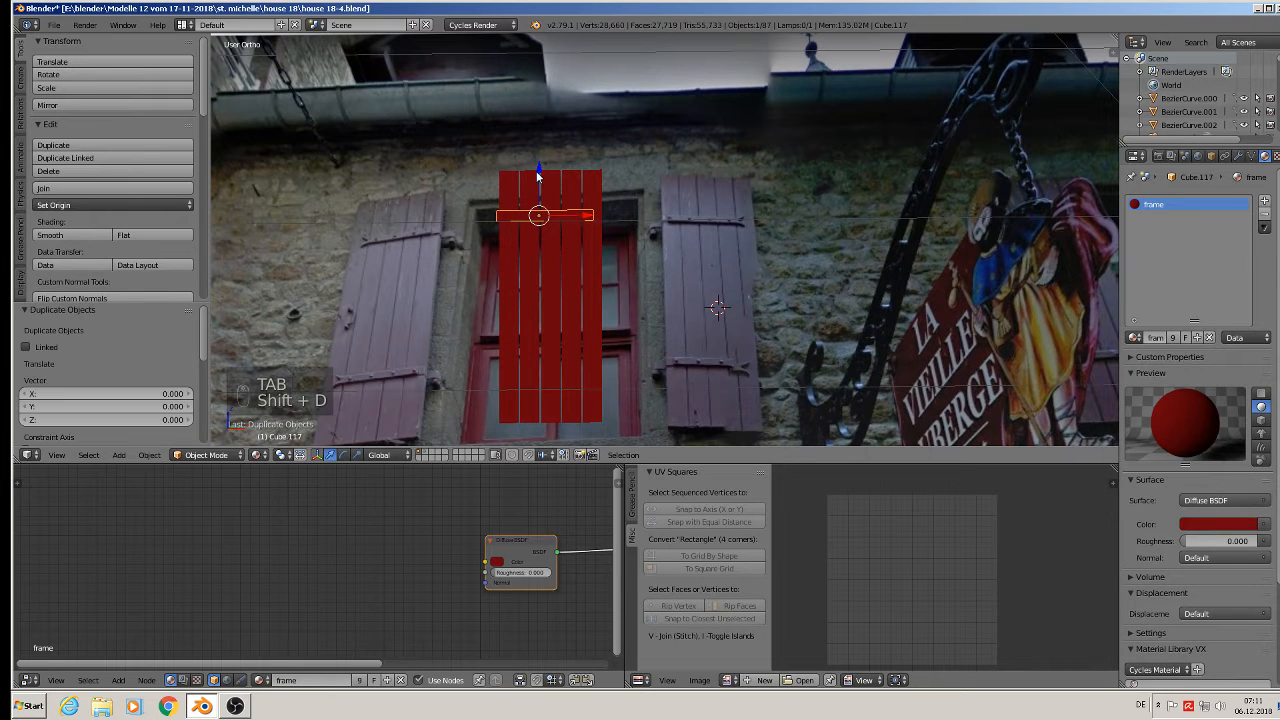
key("z")
left_click(541, 325)
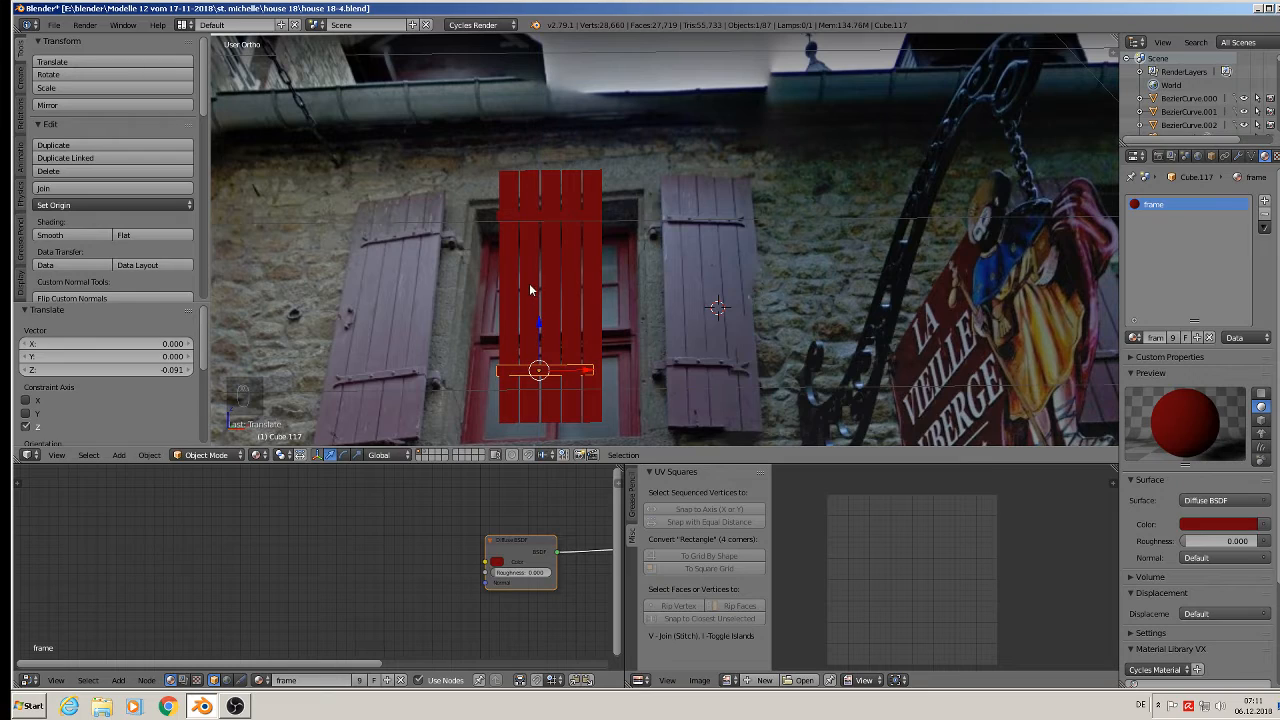
- Join both hinge straps with the planks into a single shutter object
middle_click_drag(529, 283, 499, 251)
scroll(567, 301, "up", 2)
scroll(586, 310, "up", 2)
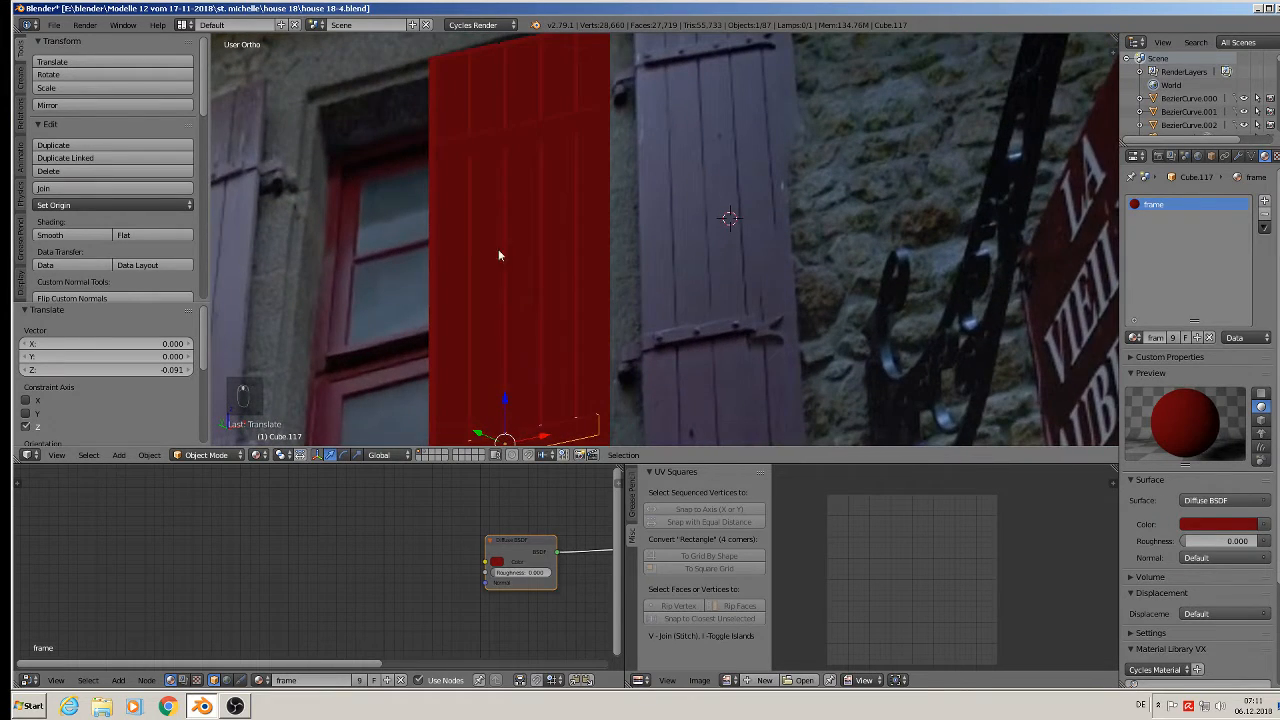
right_click(481, 145)
right_click(479, 105)
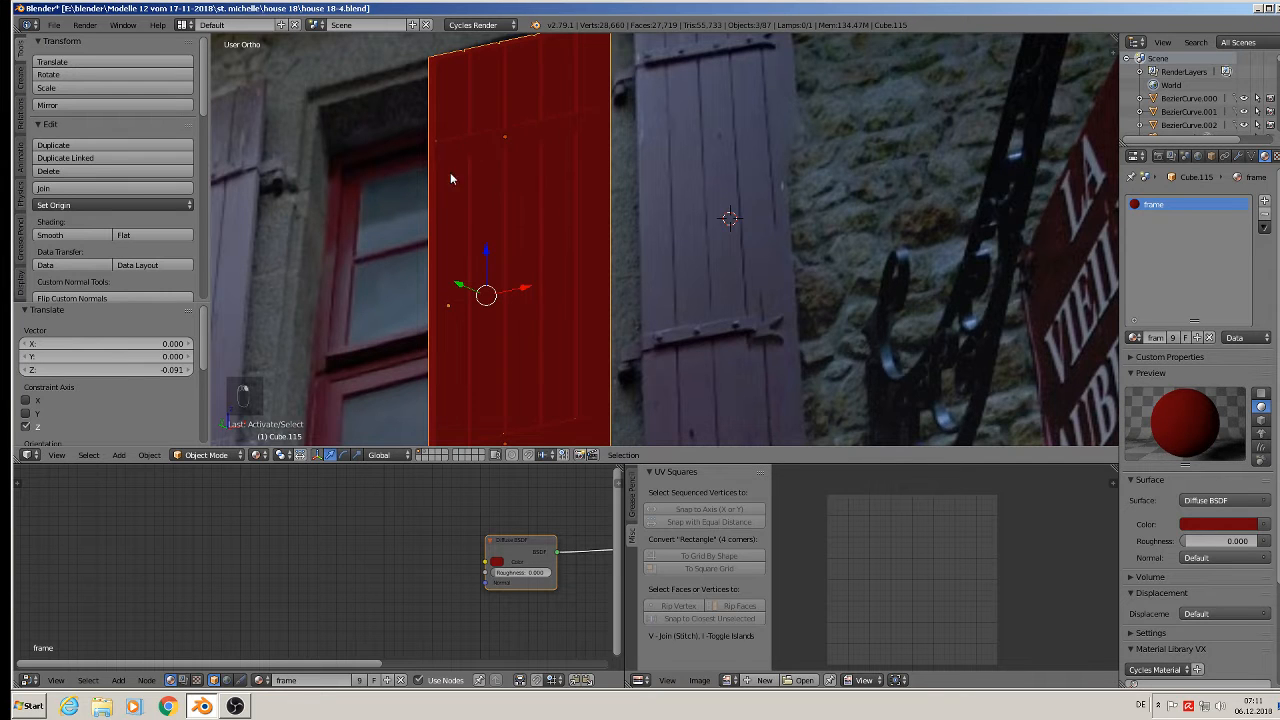
left_click(83, 190)
- Move the joined shutter 2.324 along X to the house and -1.256 along Y in front of its facade
scroll(616, 199, "down", 8)
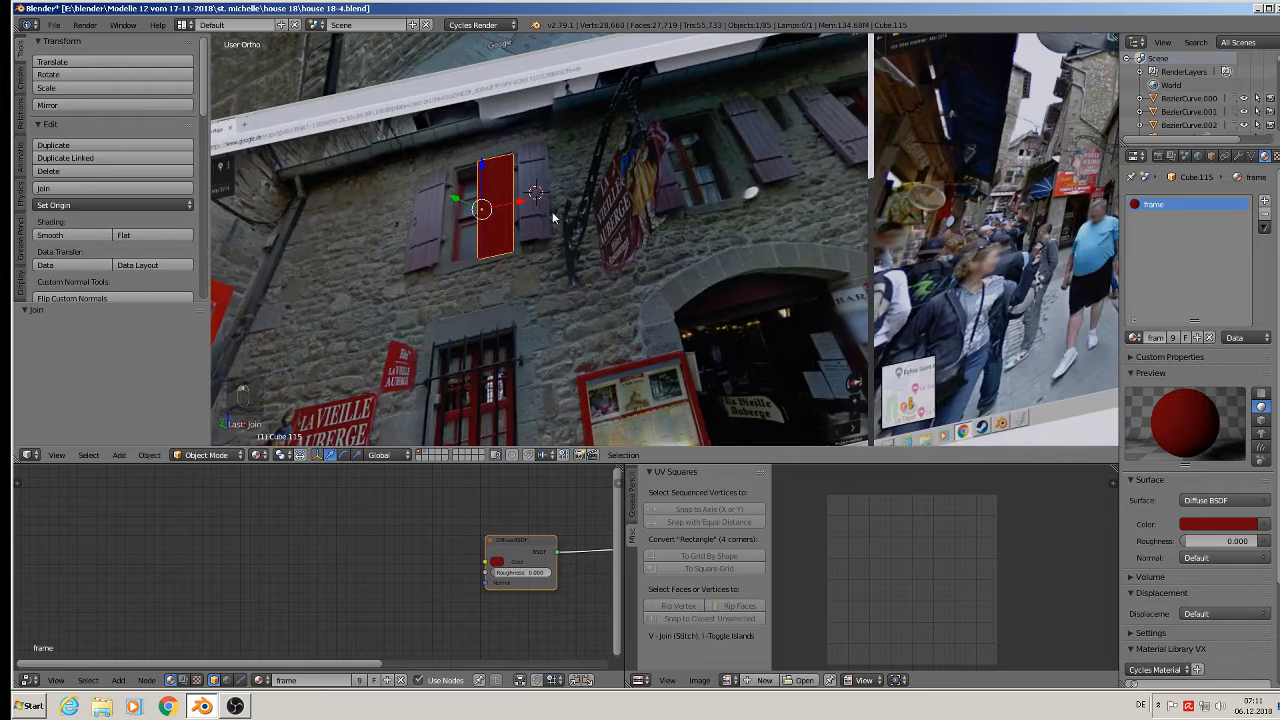
key("KP_1")
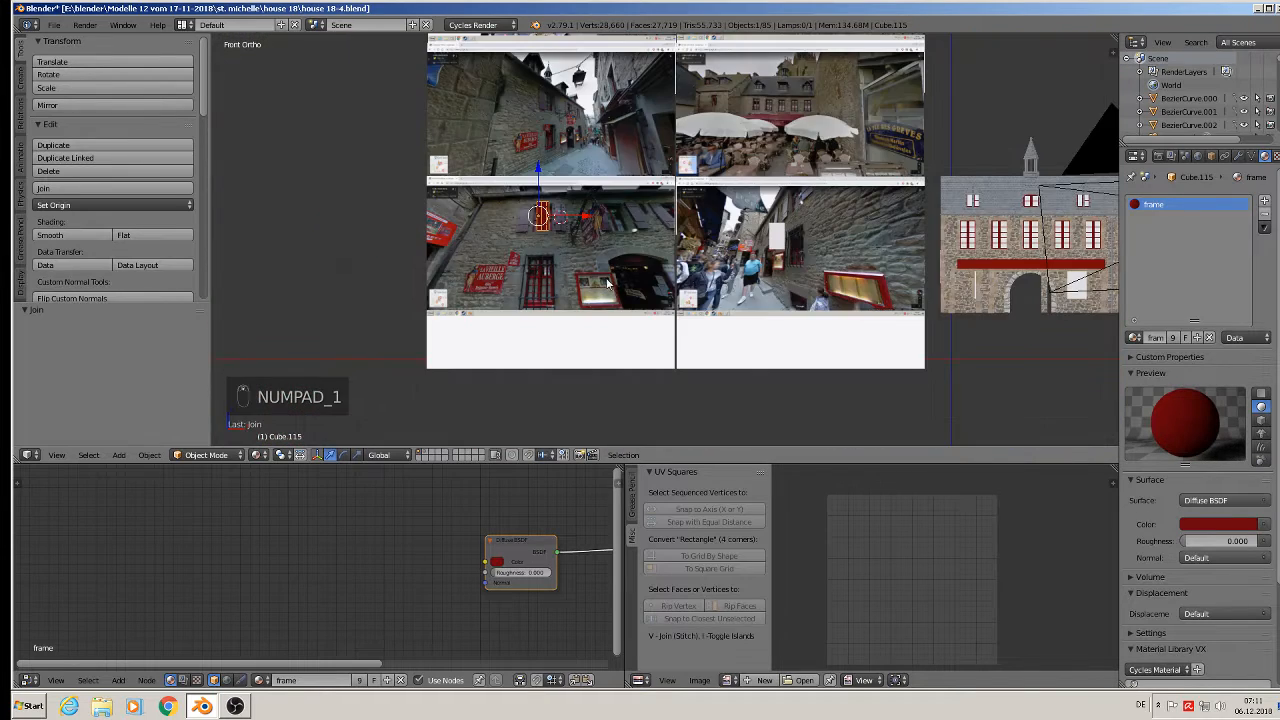
middle_click_drag(607, 284, 463, 257, "shift")
key("g")
key("x")
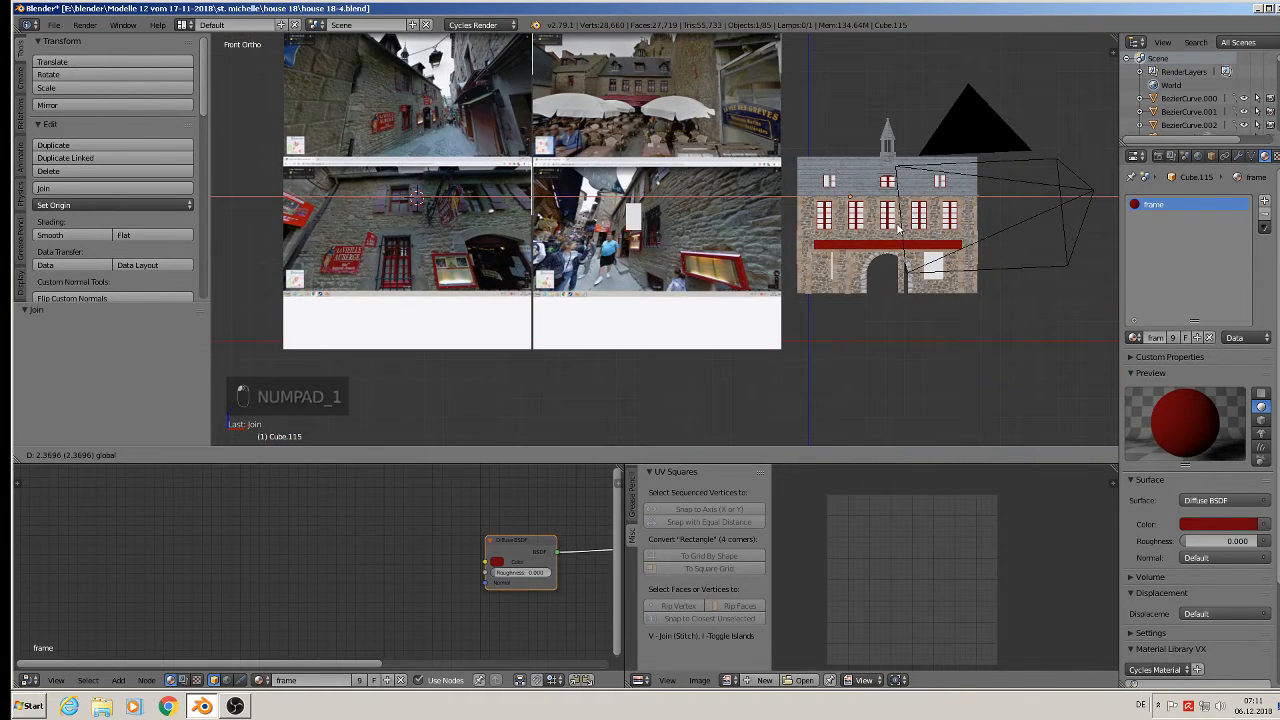
left_click_drag(897, 225, 893, 225)
middle_click_drag(893, 225, 843, 227)
left_click_drag(885, 178, 813, 226)
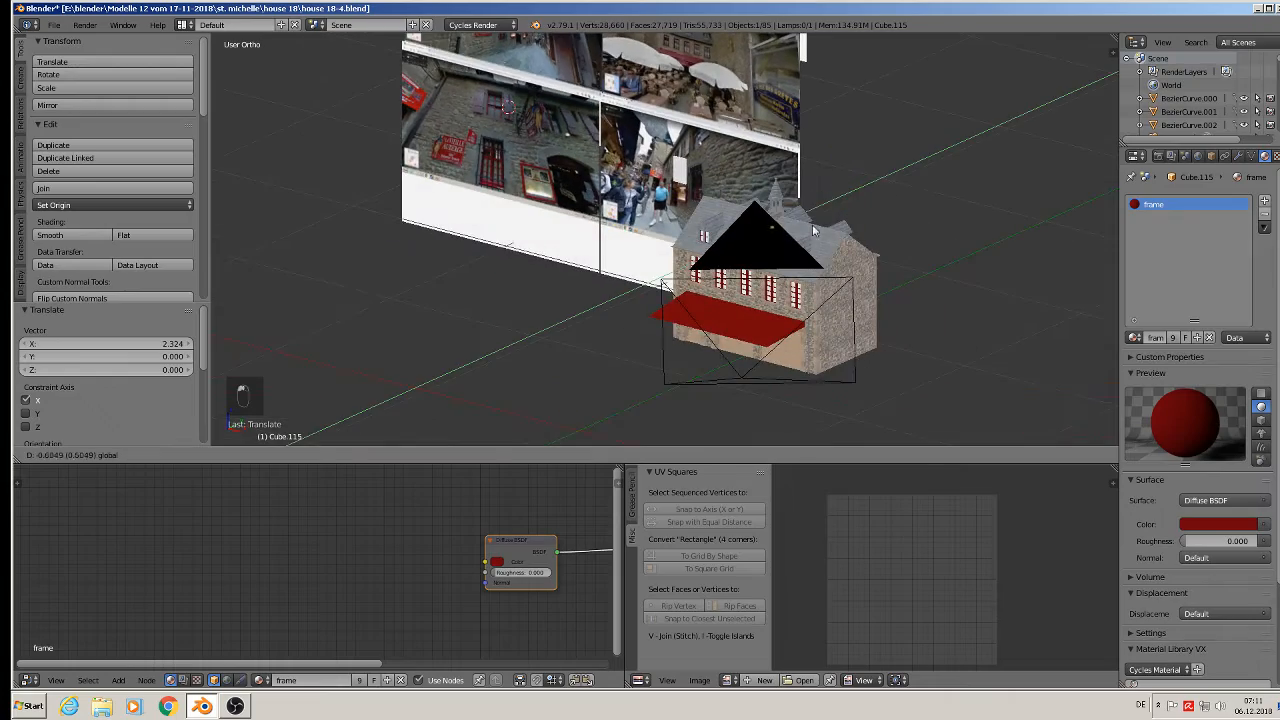
left_click(752, 267)
- Lower the shutter 0.094 along Z to the upper-floor window row and shift it -0.025 along X towards the first window
scroll(583, 206, "up", 8)
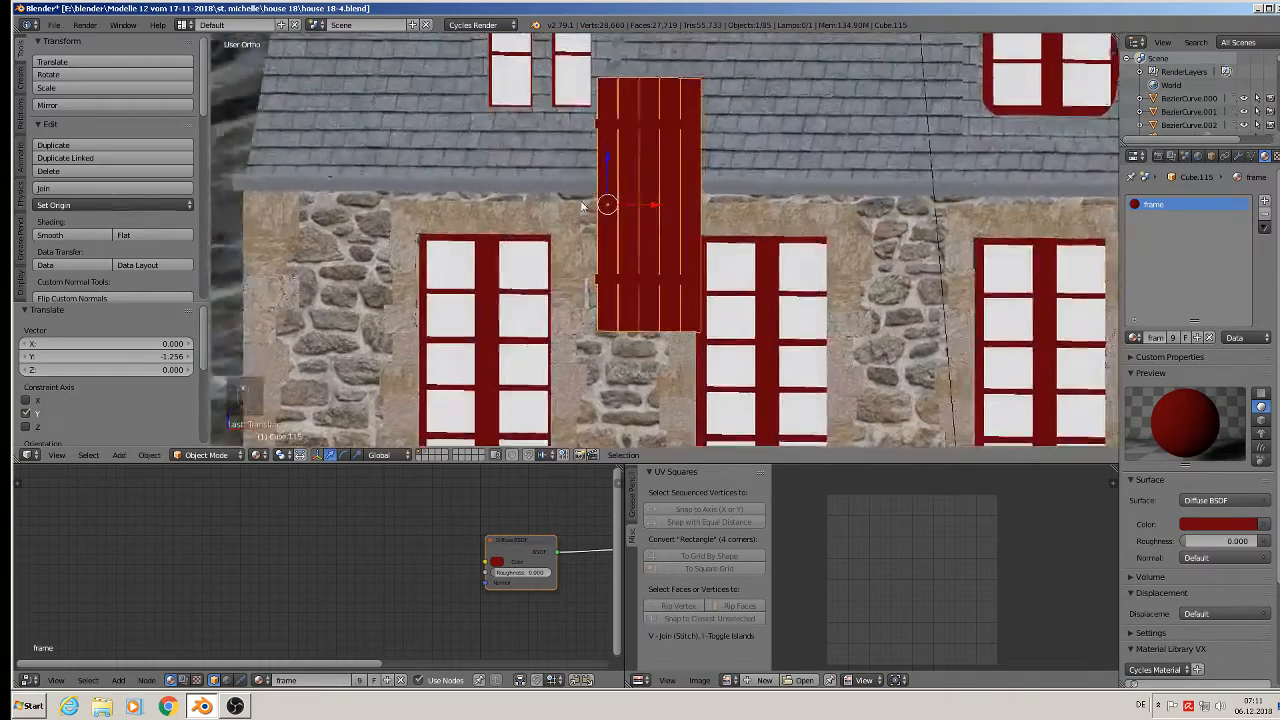
scroll(583, 206, "up", 2)
middle_click_drag(640, 255, 636, 195, "shift")
scroll(632, 197, "down", 3)
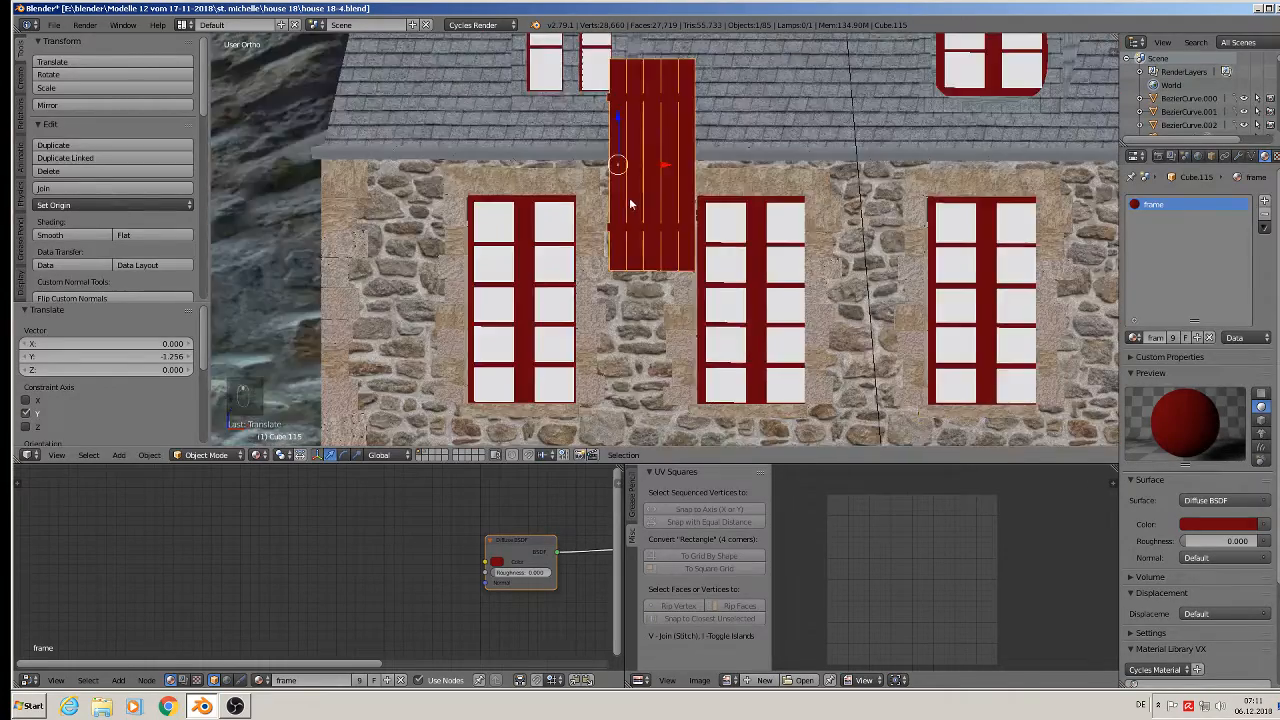
left_click_drag(617, 122, 621, 255)
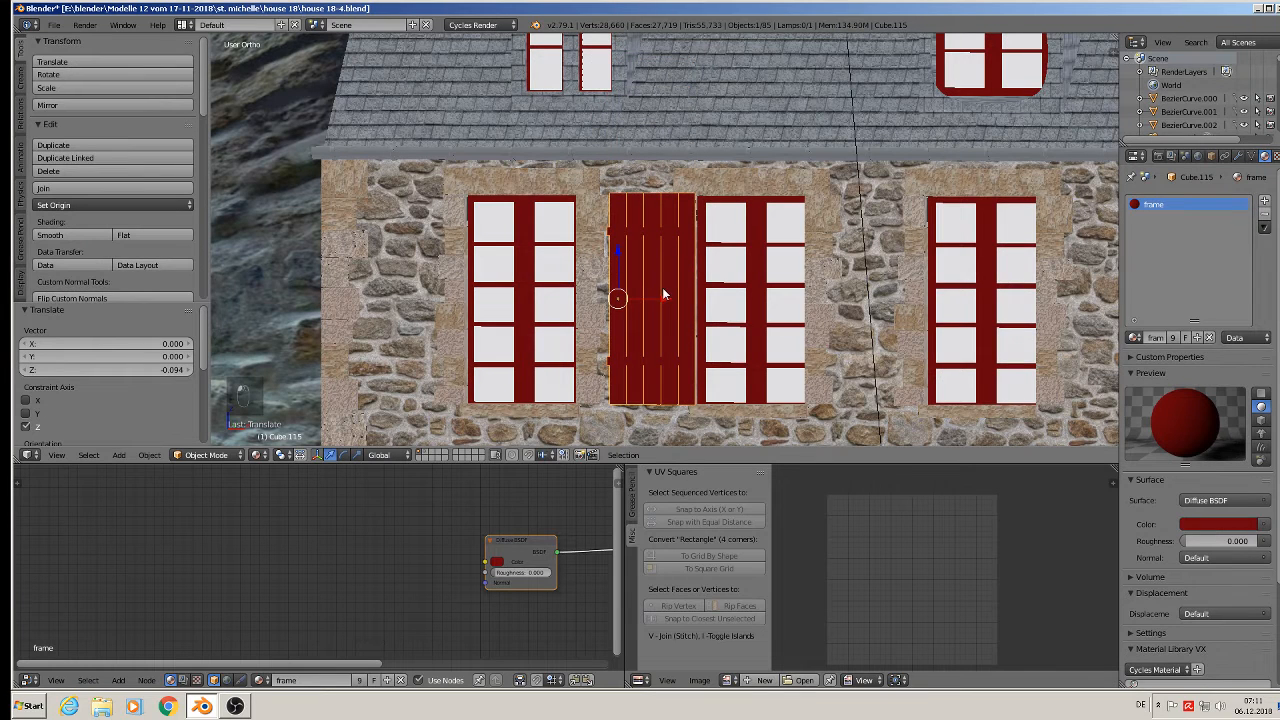
left_click_drag(653, 300, 635, 296)
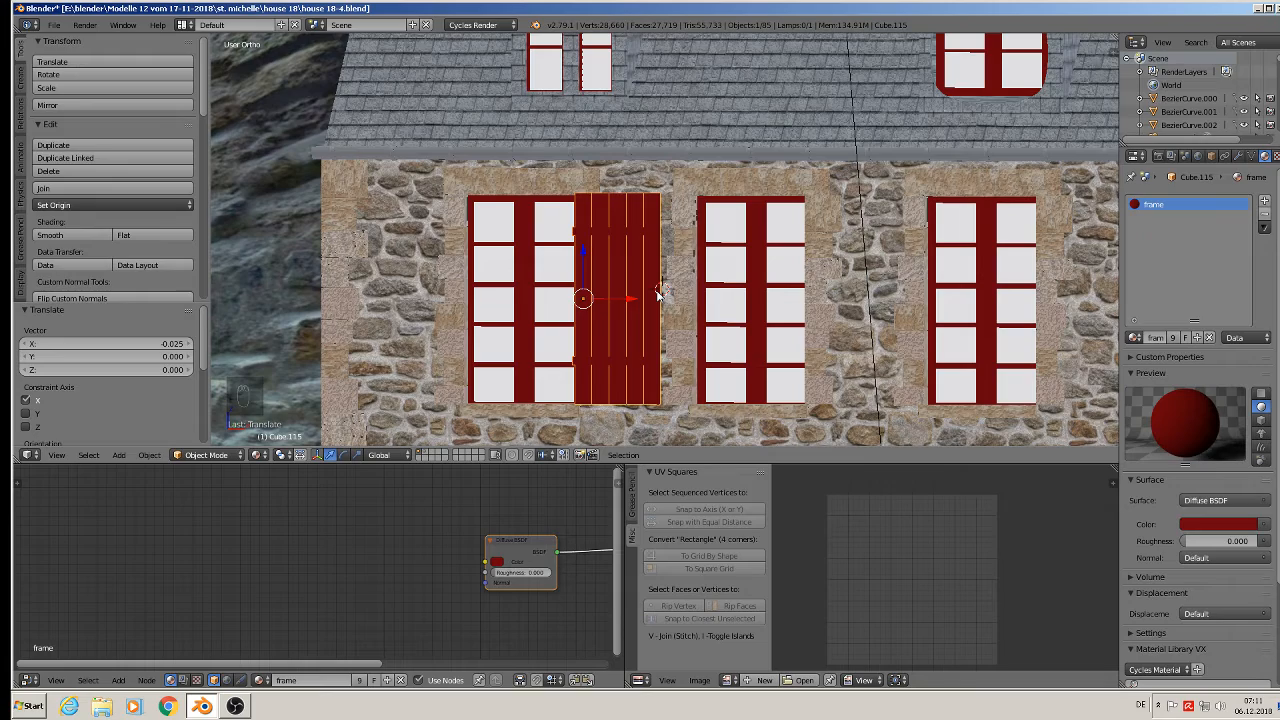
- Narrow the shutter by scaling it 0.724 along X to suit the wall gap between the first two windows
scroll(658, 295, "down", 3)
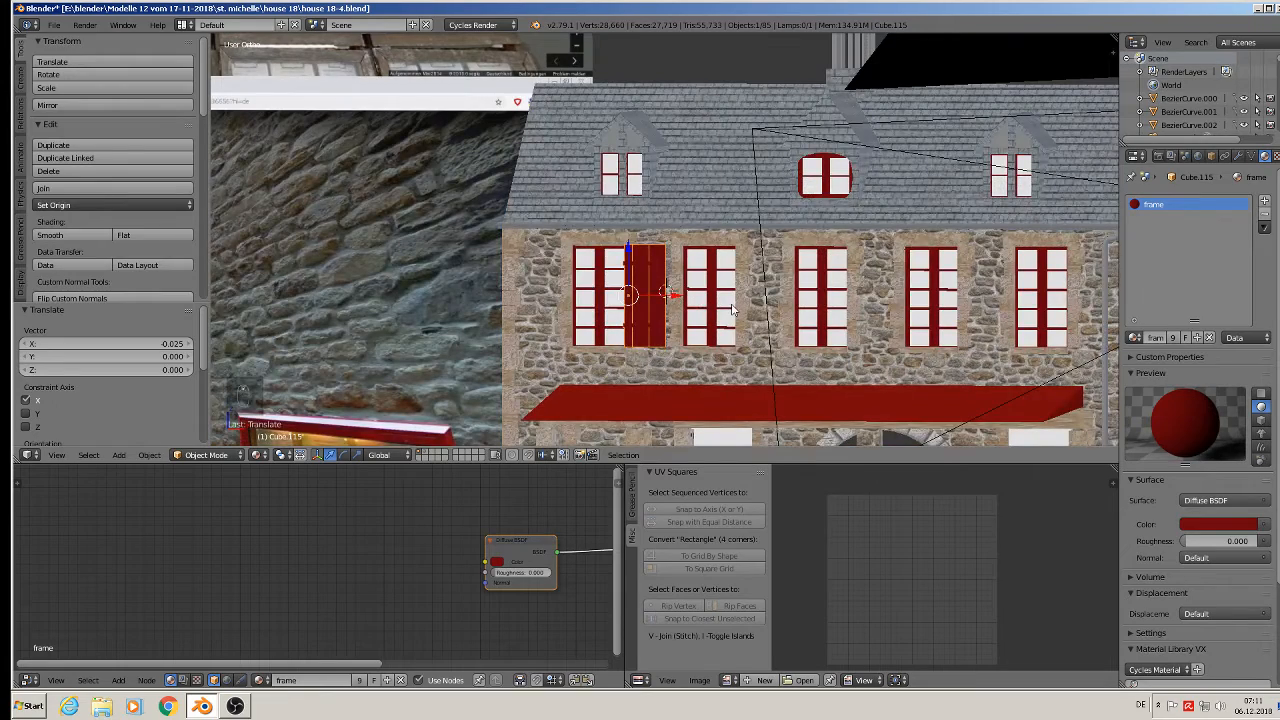
scroll(732, 310, "up", 4)
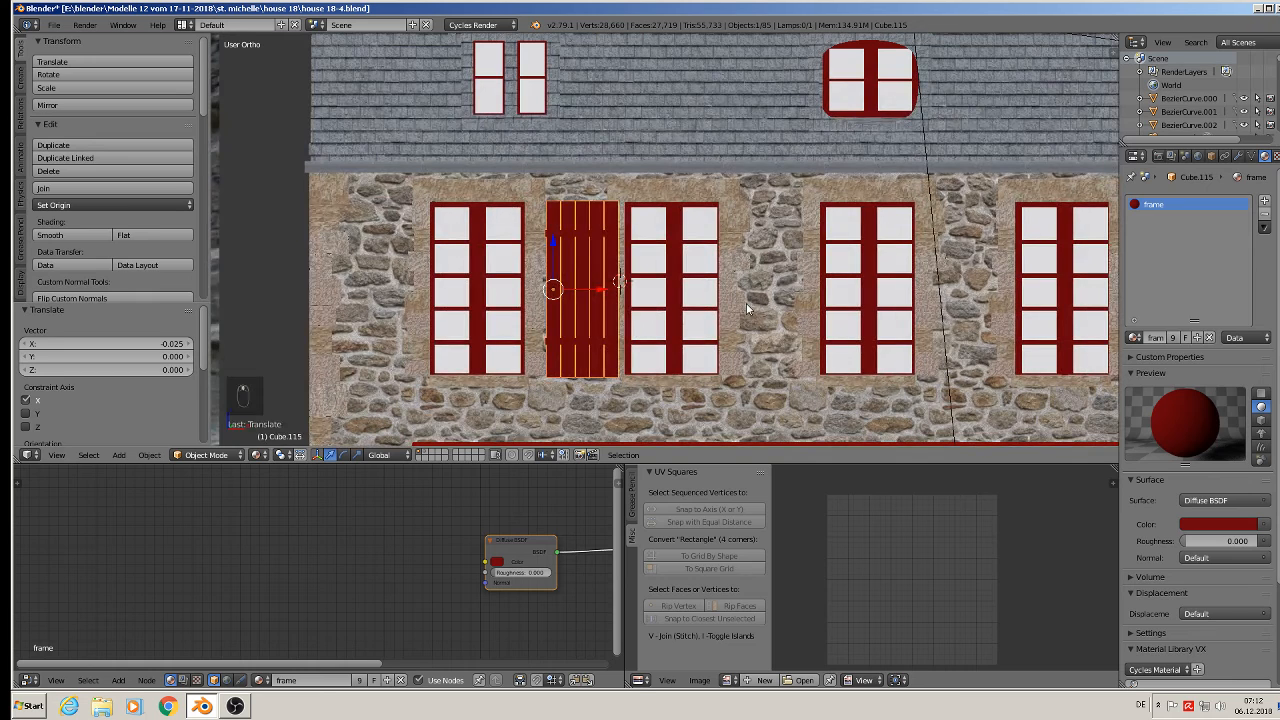
key("s")
key("x")
left_click(695, 307)
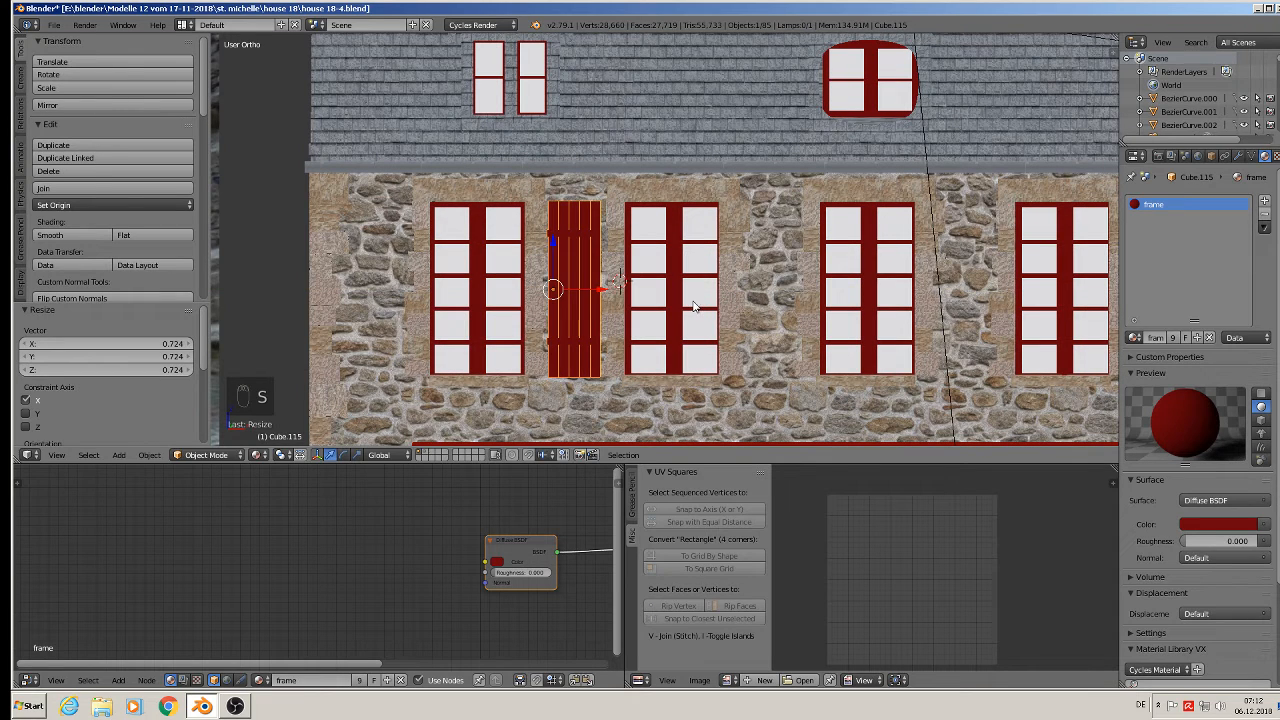
- Move the shutter -0.020 along X against the first window's frame and scale it about 0.962 along X
key("g")
key("x")
left_click(576, 293)
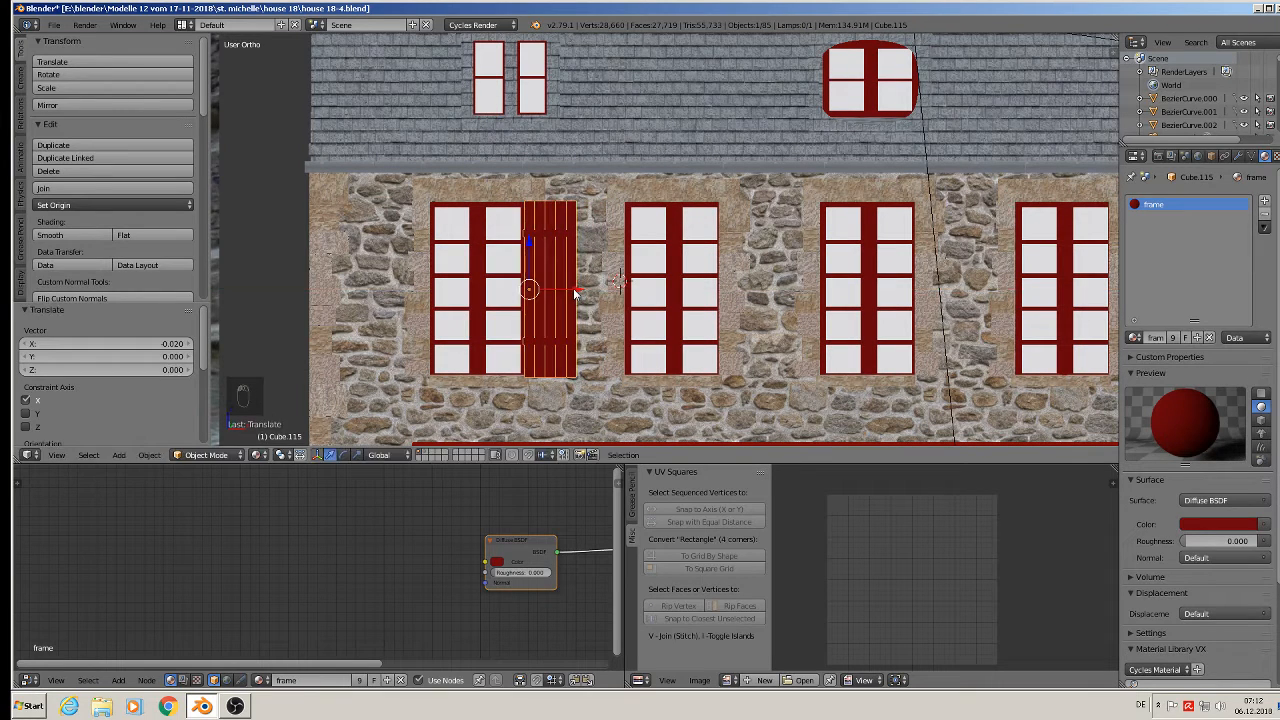
key("s")
key("x")
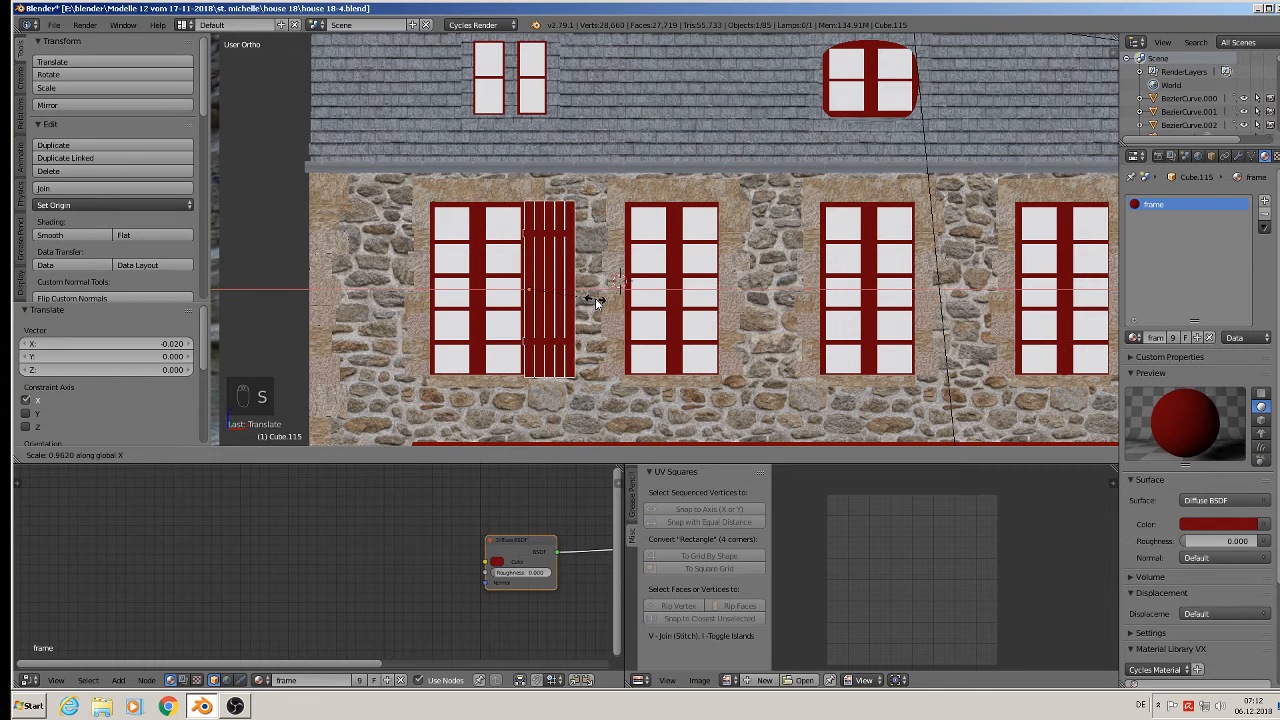
left_click(597, 302)
- Duplicate the shutter along X to the same side of the second and third windows, offsetting each copy by about 0.162
key("shift+d")
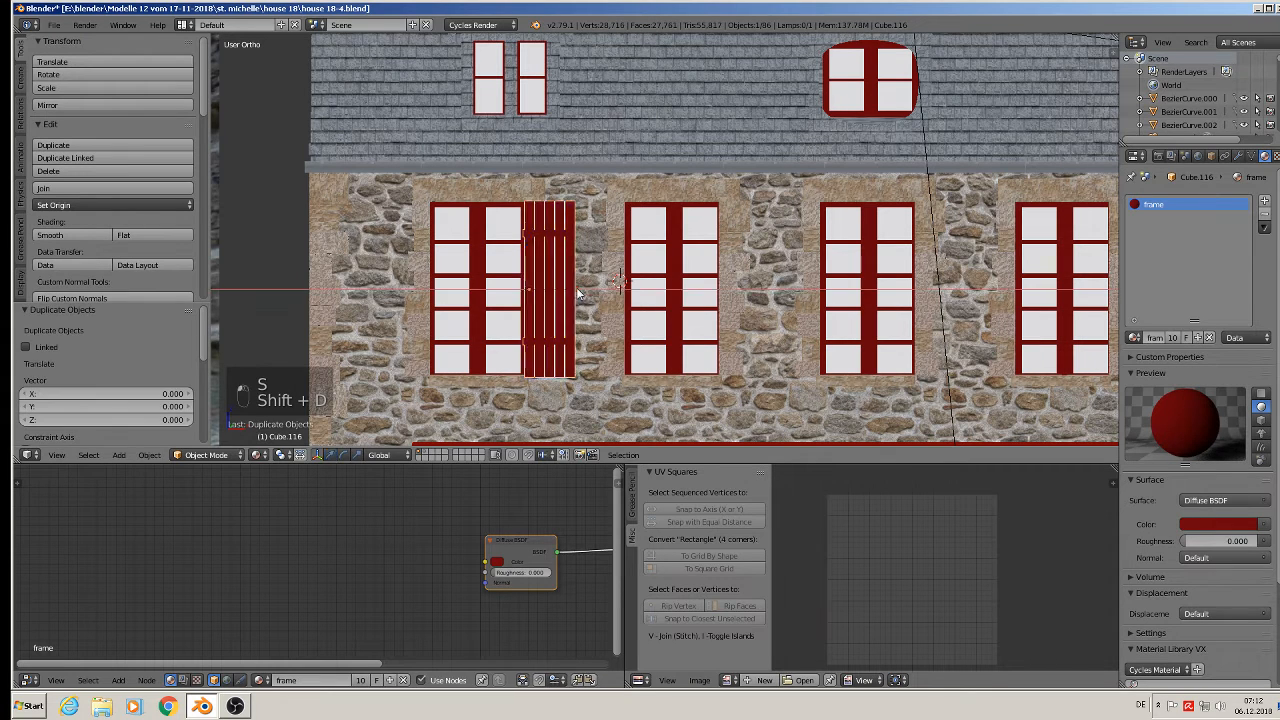
key("x")
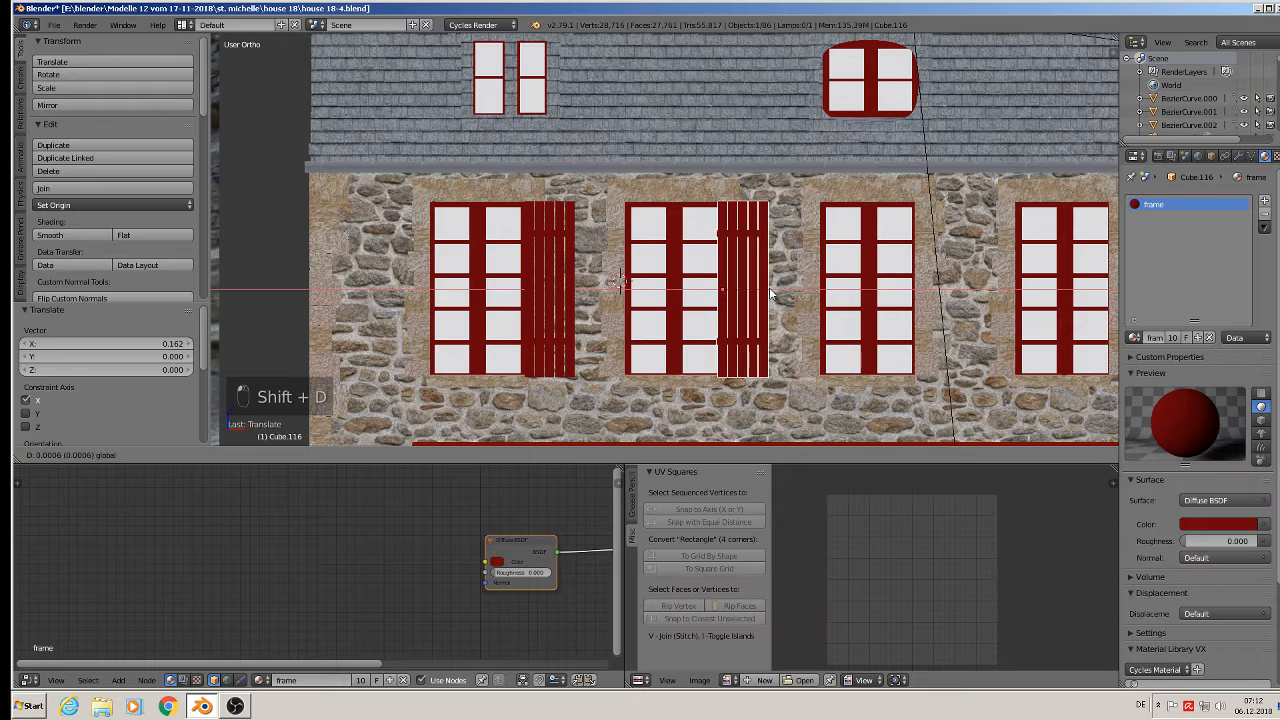
left_click(770, 293)
middle_click_drag(785, 303, 639, 282, "shift")
key("shift+d")
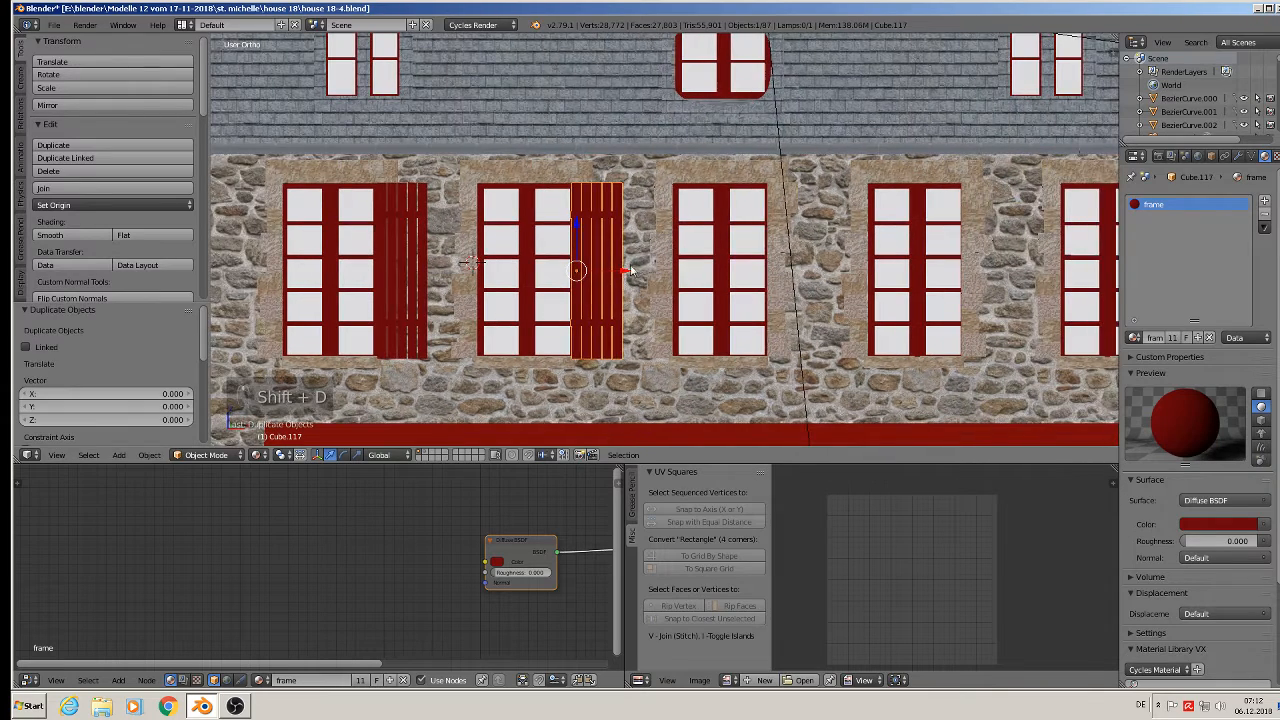
key("x")
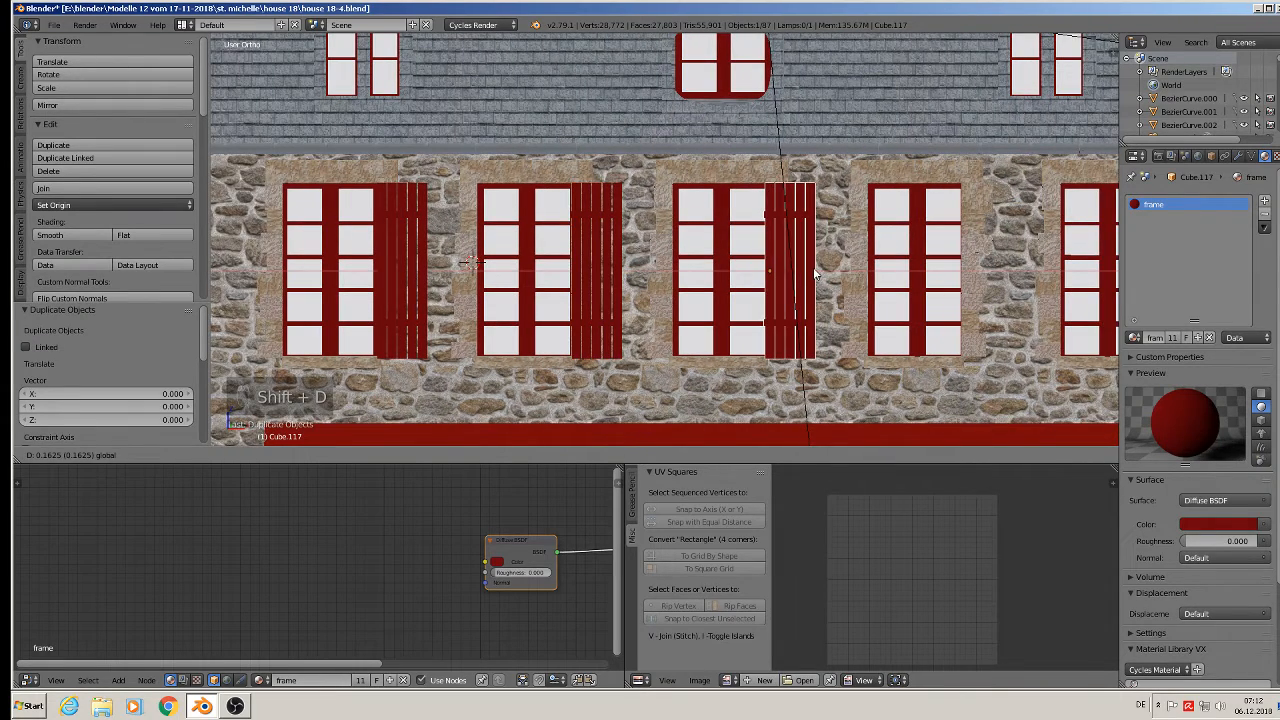
left_click(815, 275)
- Duplicate the shutter along X beside the fourth window with a 0.166 offset and beside the fifth with about 0.163
middle_click_drag(815, 275, 635, 262, "shift")
key("shift+d")
key("x")
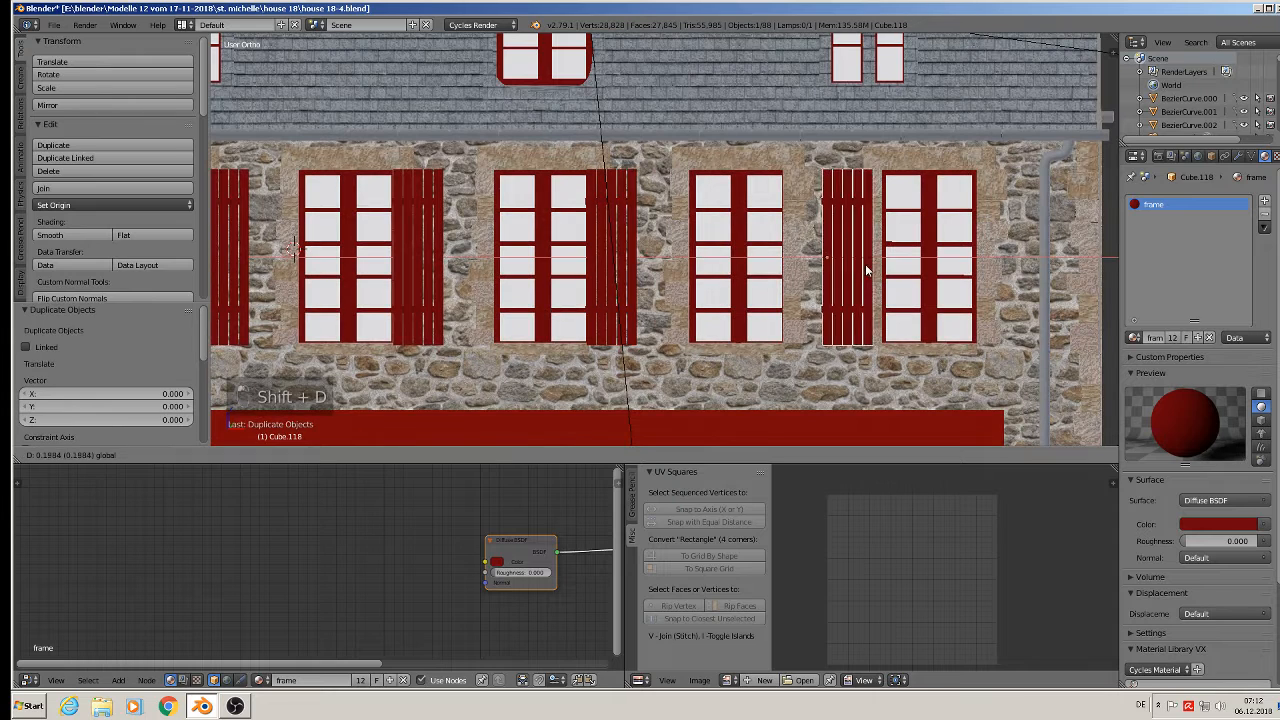
left_click(828, 277)
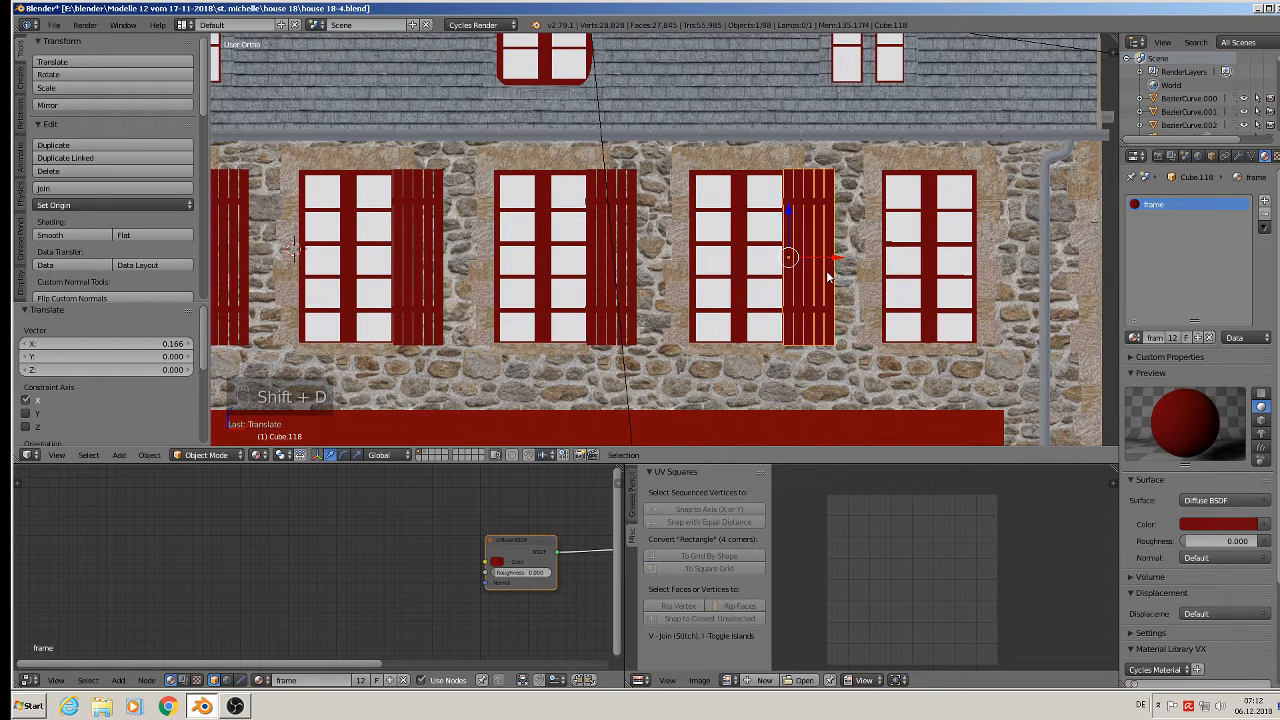
key("shift+d")
key("x")
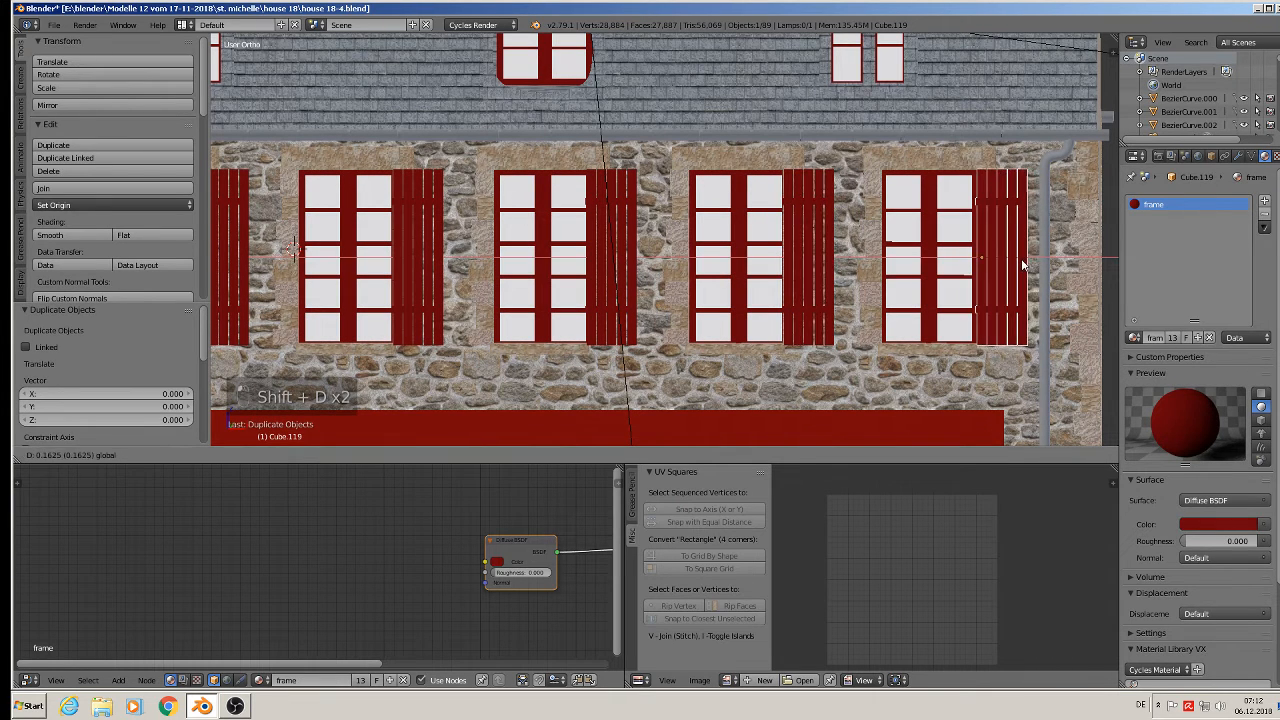
left_click(1024, 265)
- Duplicate the fifth window's shutter along X by about -0.124 into the gap before that window
key("shift+d")
key("x")
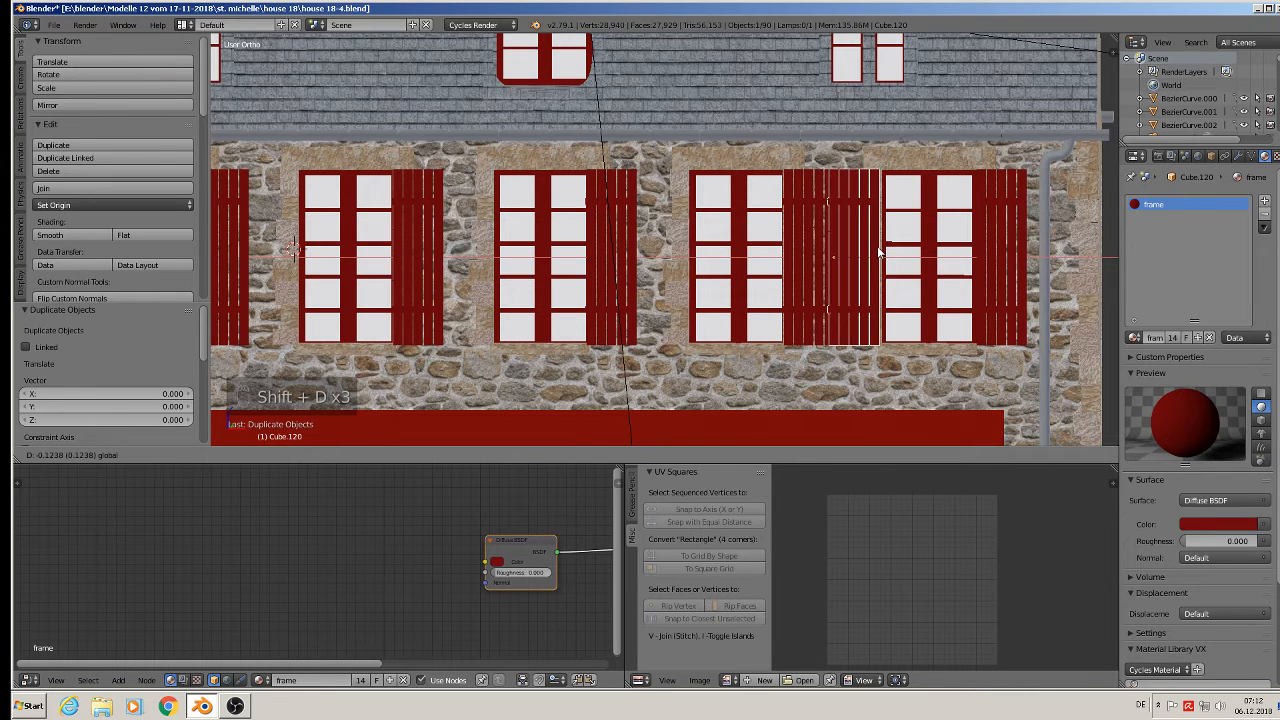
left_click(879, 253)
- Mirror the shutter copy along global X and move it along X against the fifth window's near frame edge
left_click(149, 455)
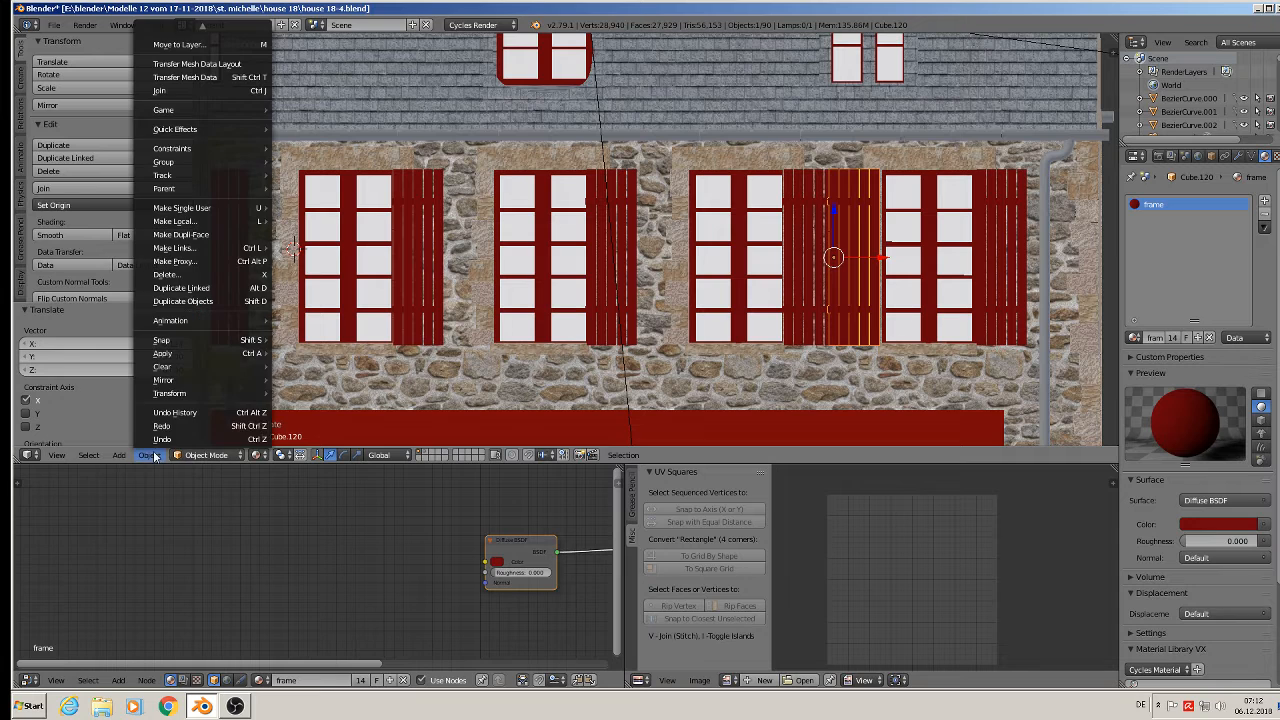
mouse_move(190, 379)
left_click(345, 391)
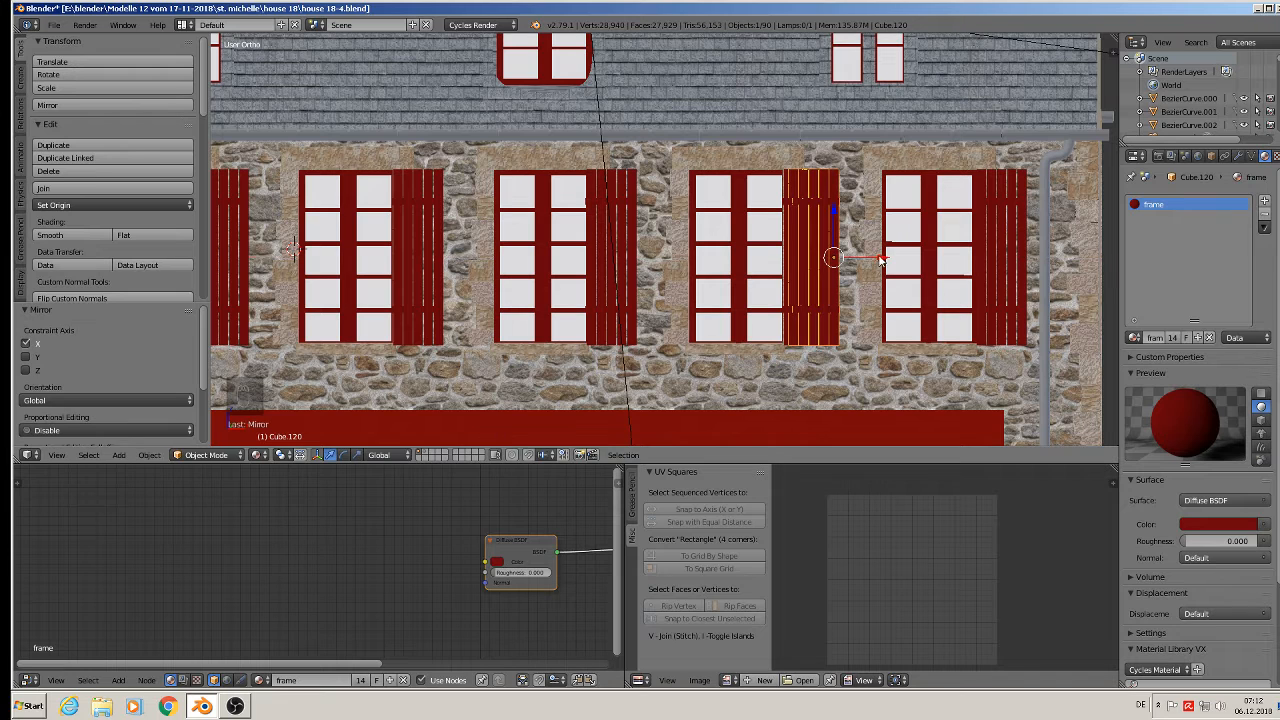
left_click_drag(879, 259, 921, 265)
- Duplicate the mirrored shutter along X to the fourth window with a -0.161 offset, and place another copy beside the third
key("shift+d")
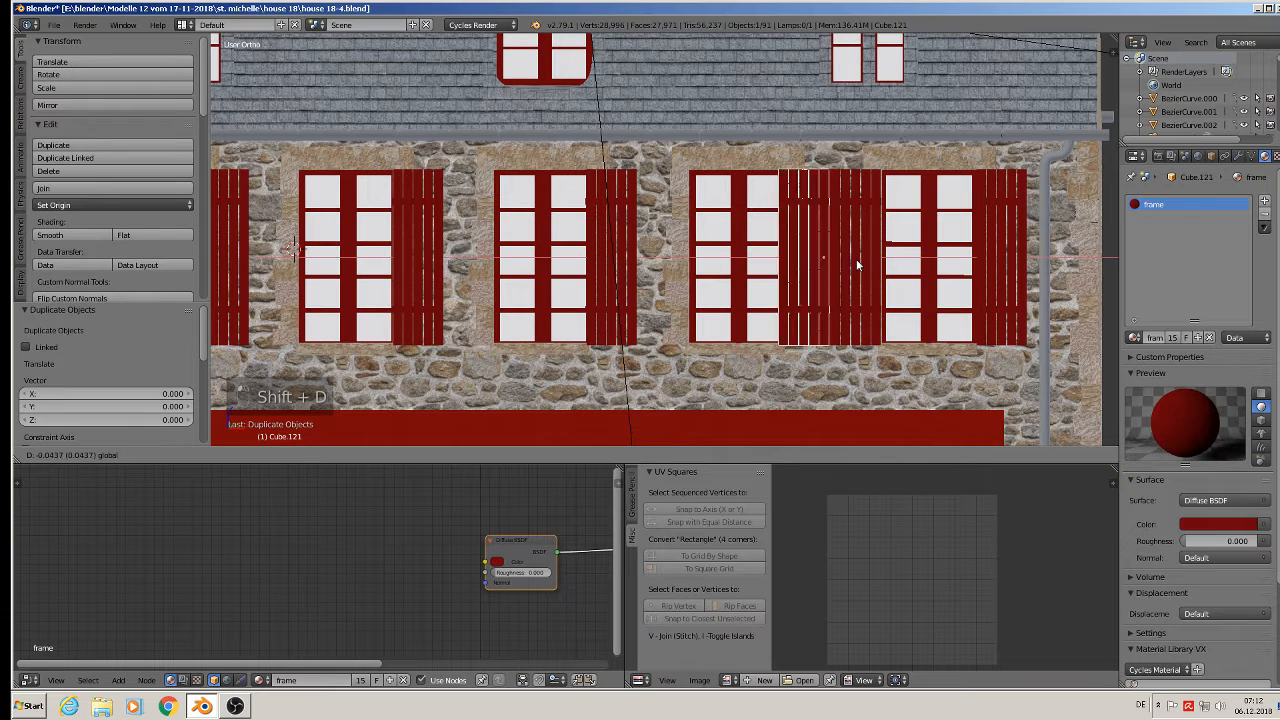
left_click(720, 258)
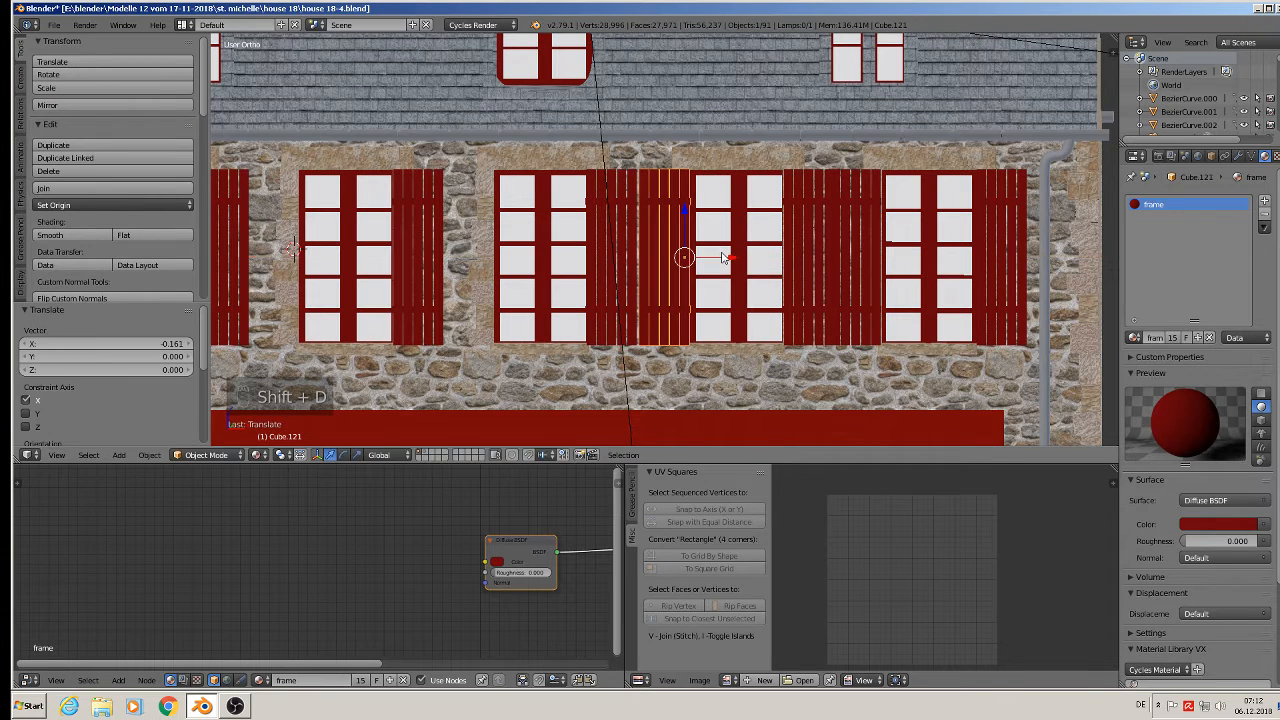
key("shift+d")
right_click(720, 258)
left_click_drag(732, 258, 532, 255)
- Duplicate the mirrored shutter along X beside the second window with a -0.164 offset and beside the first with -0.165
middle_click_drag(532, 255, 786, 265, "shift")
key("shift+d")
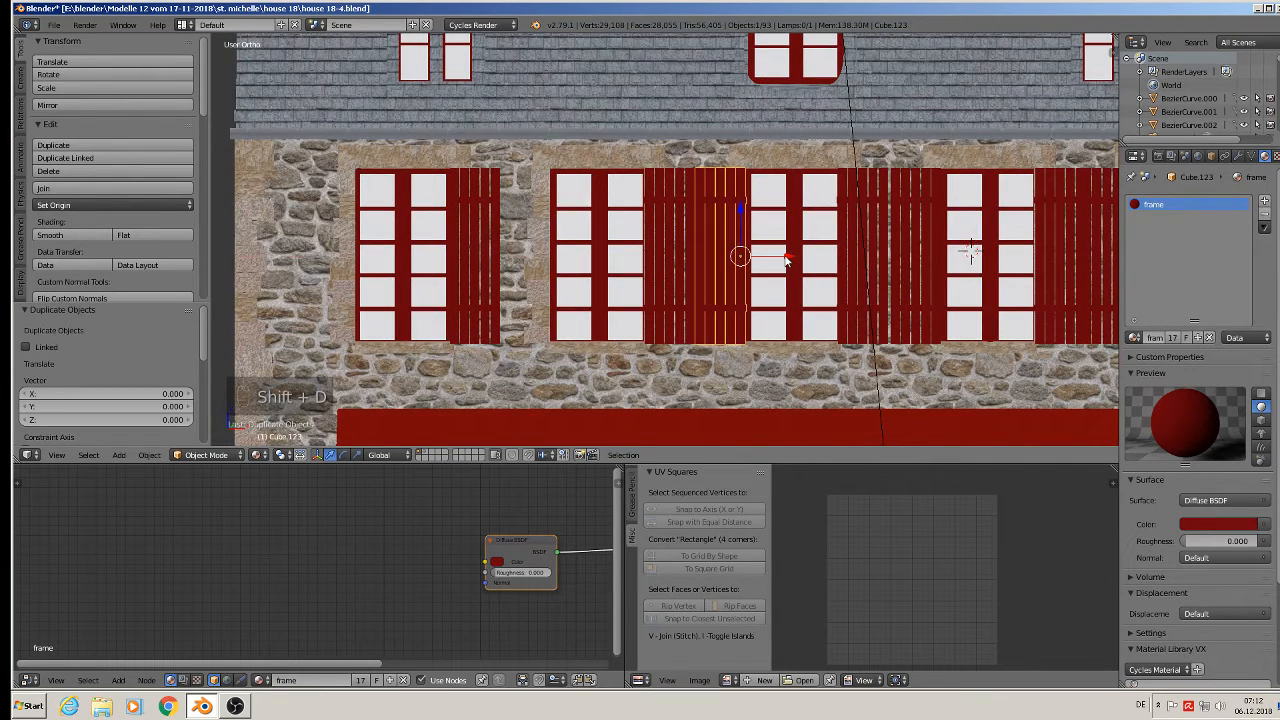
key("x")
left_click(571, 251)
key("shift+d")
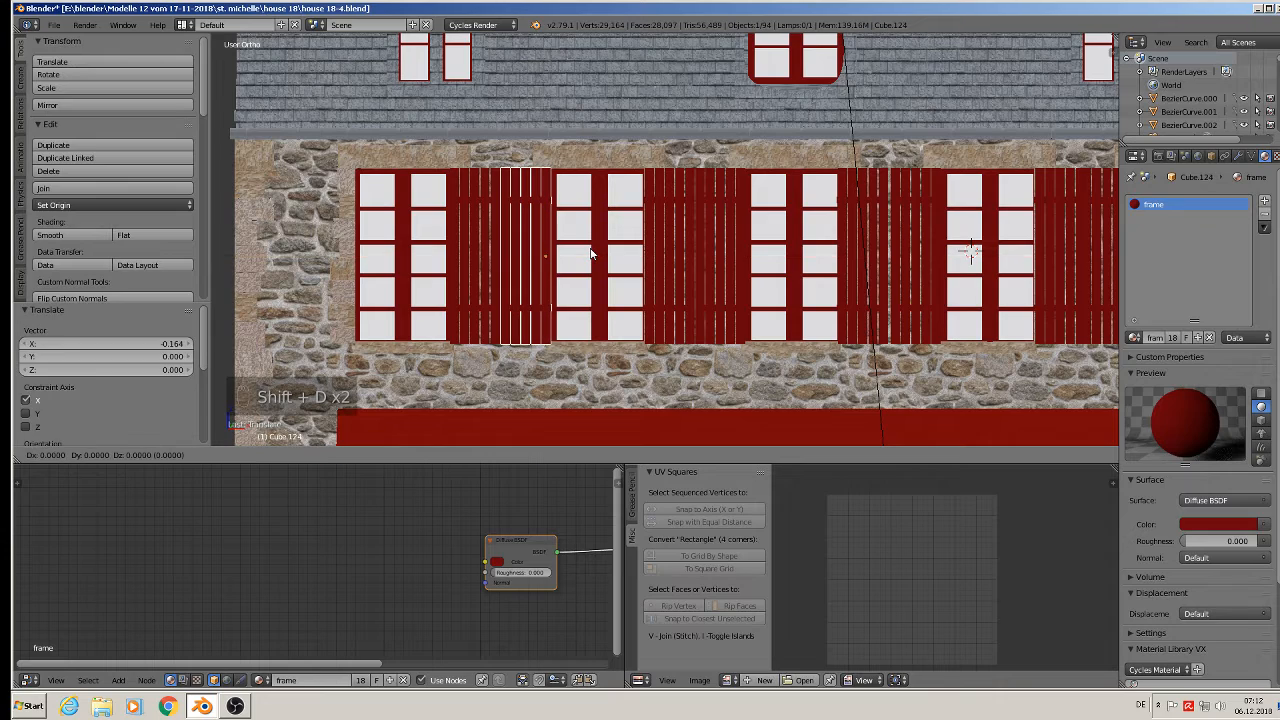
key("x")
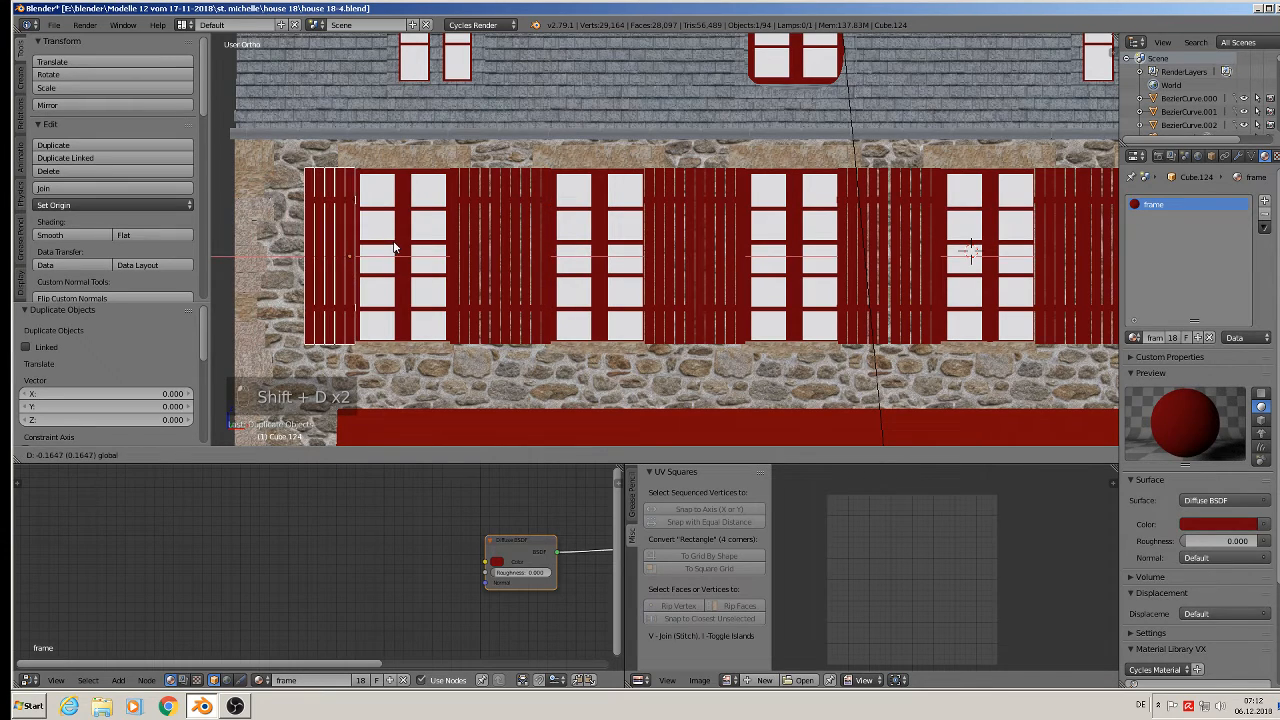
left_click(394, 248)
- Select all ten upper-floor shutters and join them into a single object
middle_click_drag(394, 248, 424, 238)
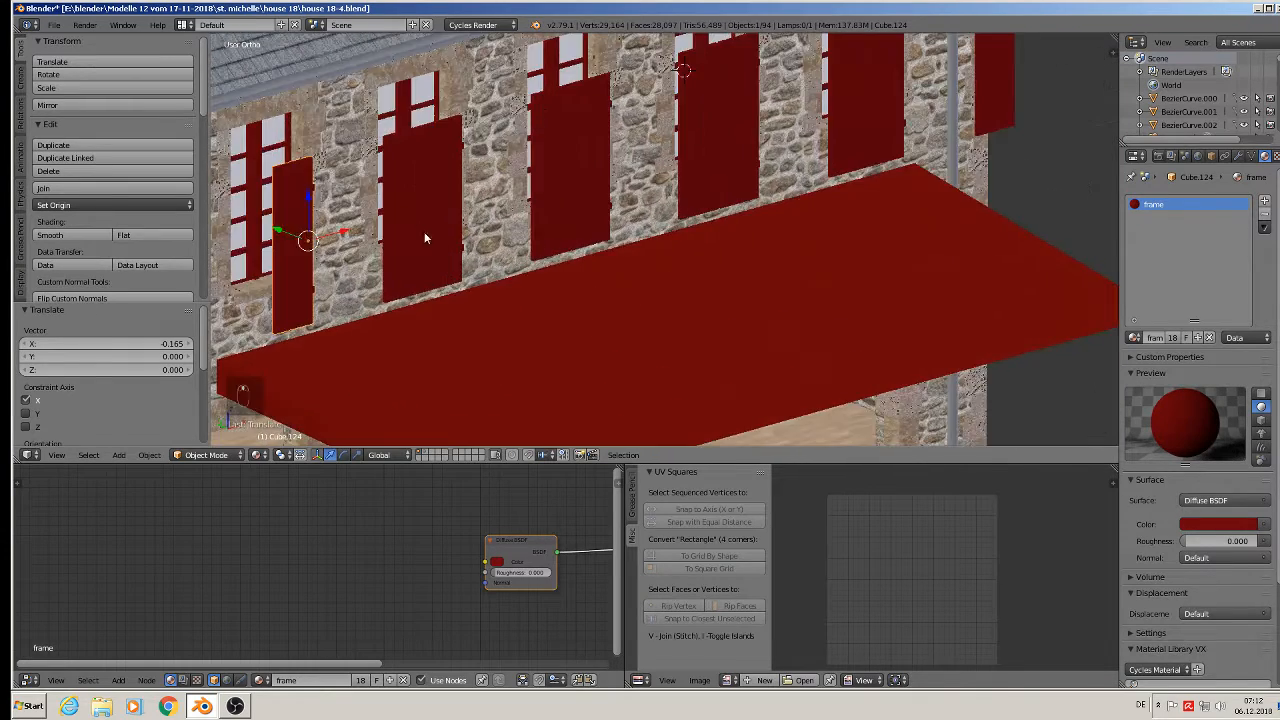
right_click(418, 232, "shift")
right_click(434, 197, "shift")
right_click(552, 134, "shift")
right_click(600, 127, "shift")
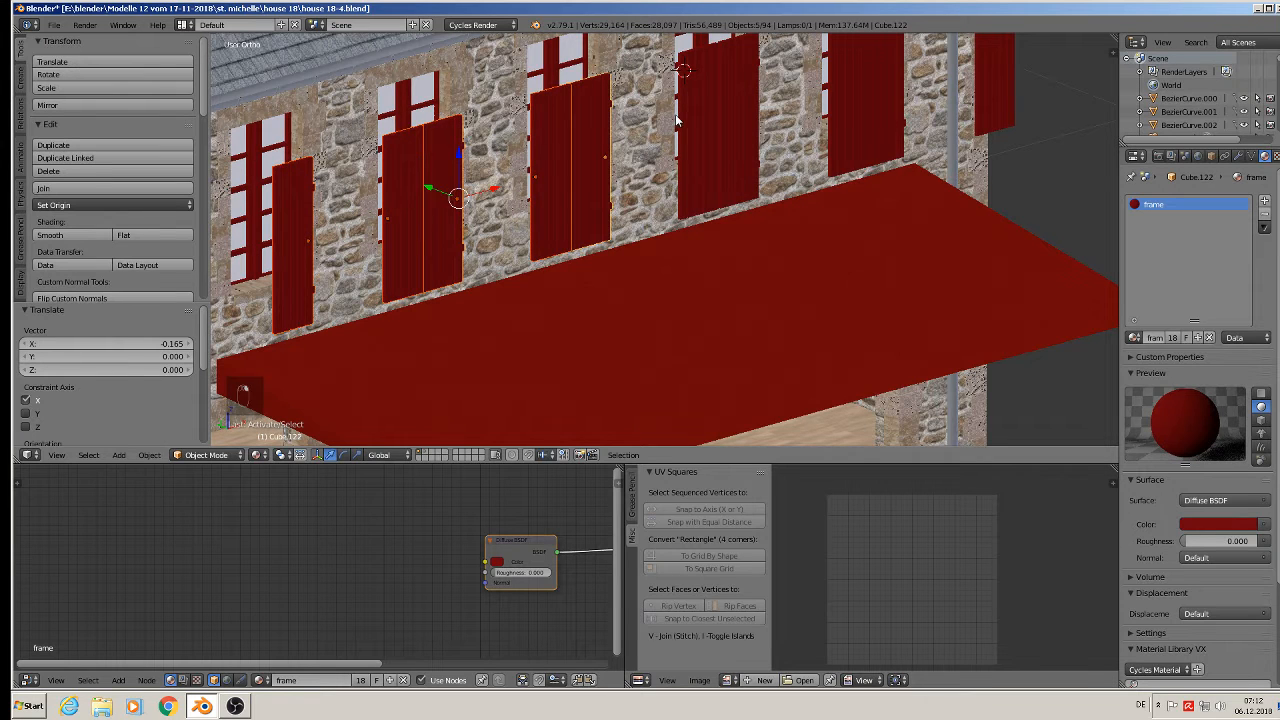
right_click(686, 120, "shift")
right_click(768, 112, "shift")
right_click(849, 100, "shift")
right_click(884, 97, "shift")
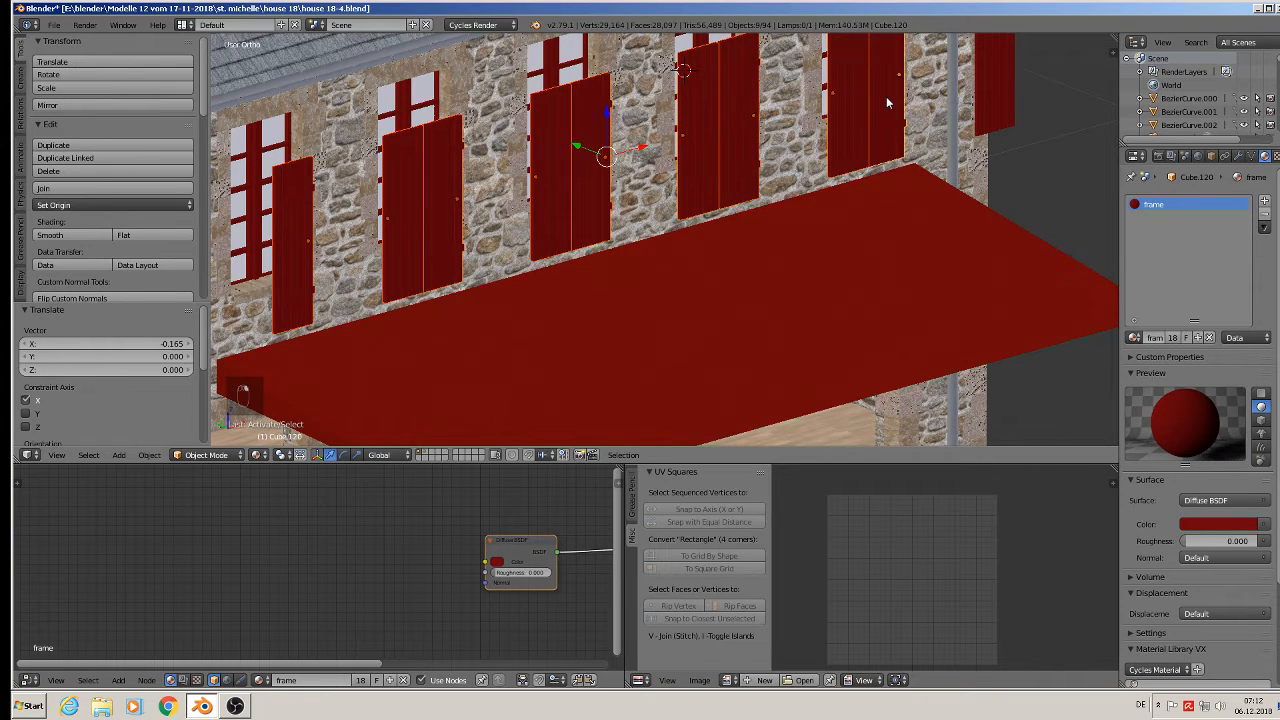
right_click(998, 87, "shift")
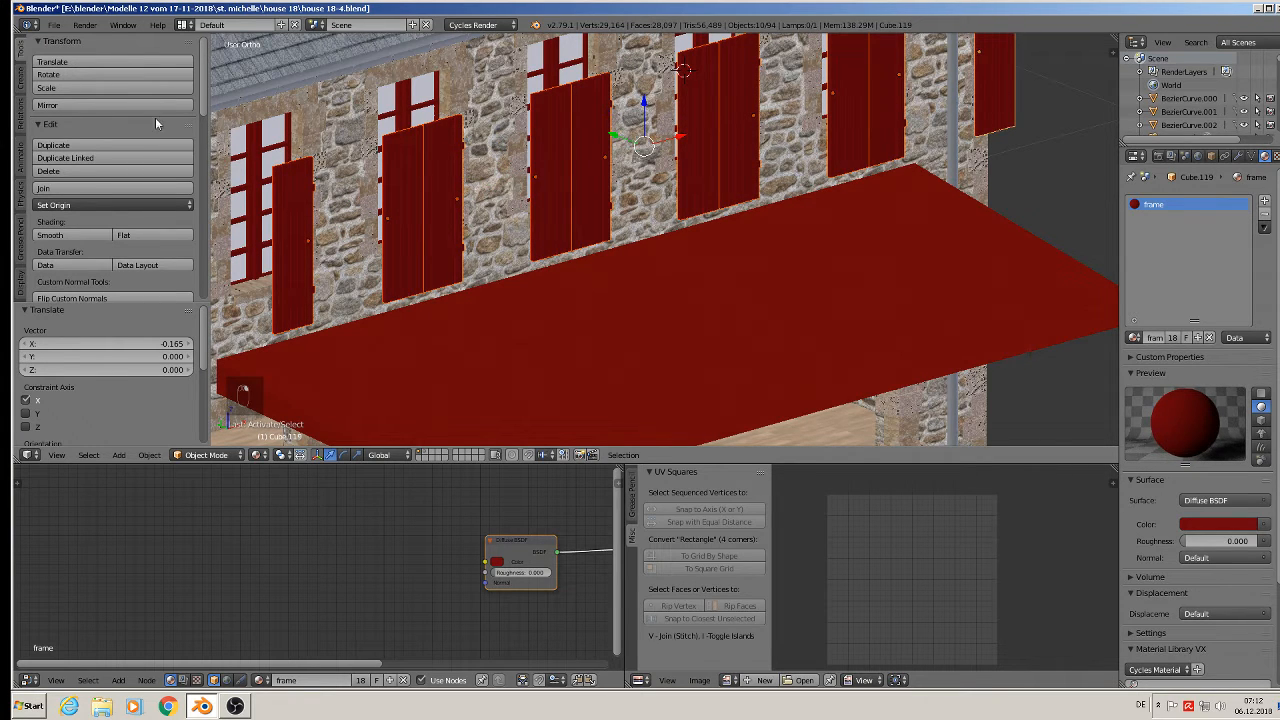
left_click(60, 188)
- Move the joined shutters 0.105 along Y against the facade and adjust their fit on the wall
middle_click_drag(480, 290, 586, 332)
scroll(586, 332, "down", 3)
middle_click_drag(674, 254, 626, 380, "shift")
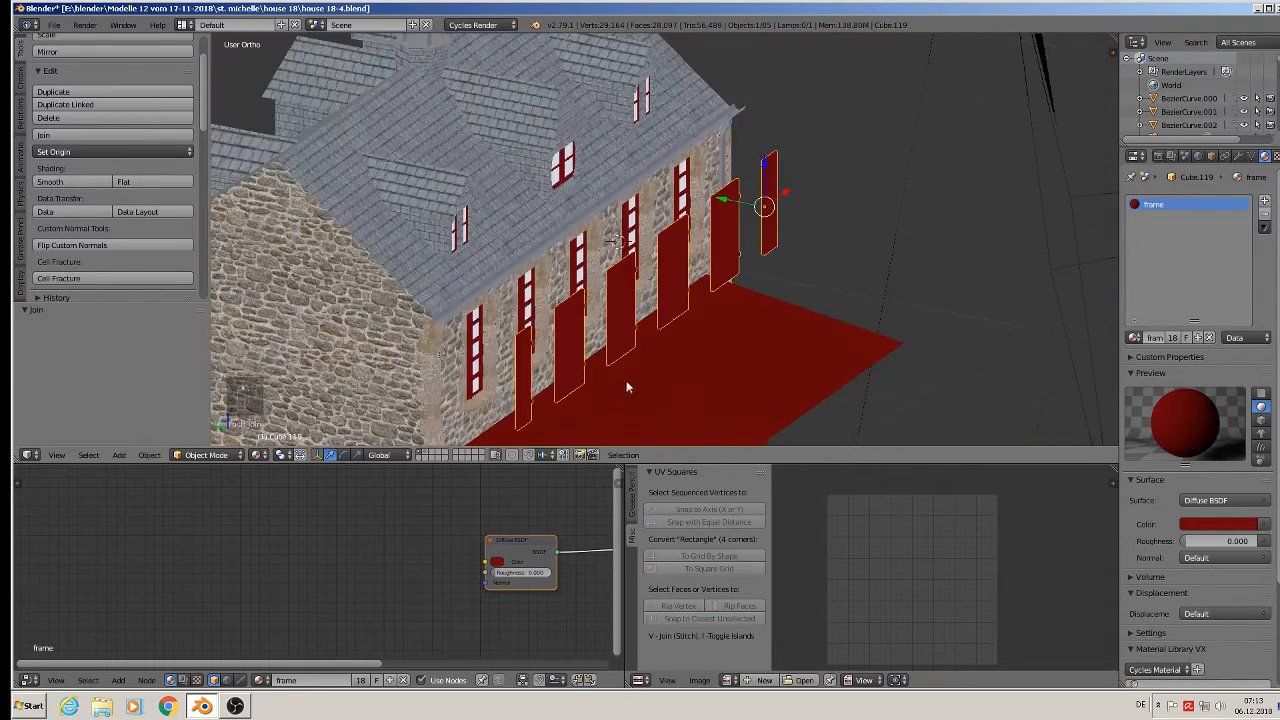
left_click_drag(741, 207, 658, 203)
middle_click_drag(672, 287, 634, 287)
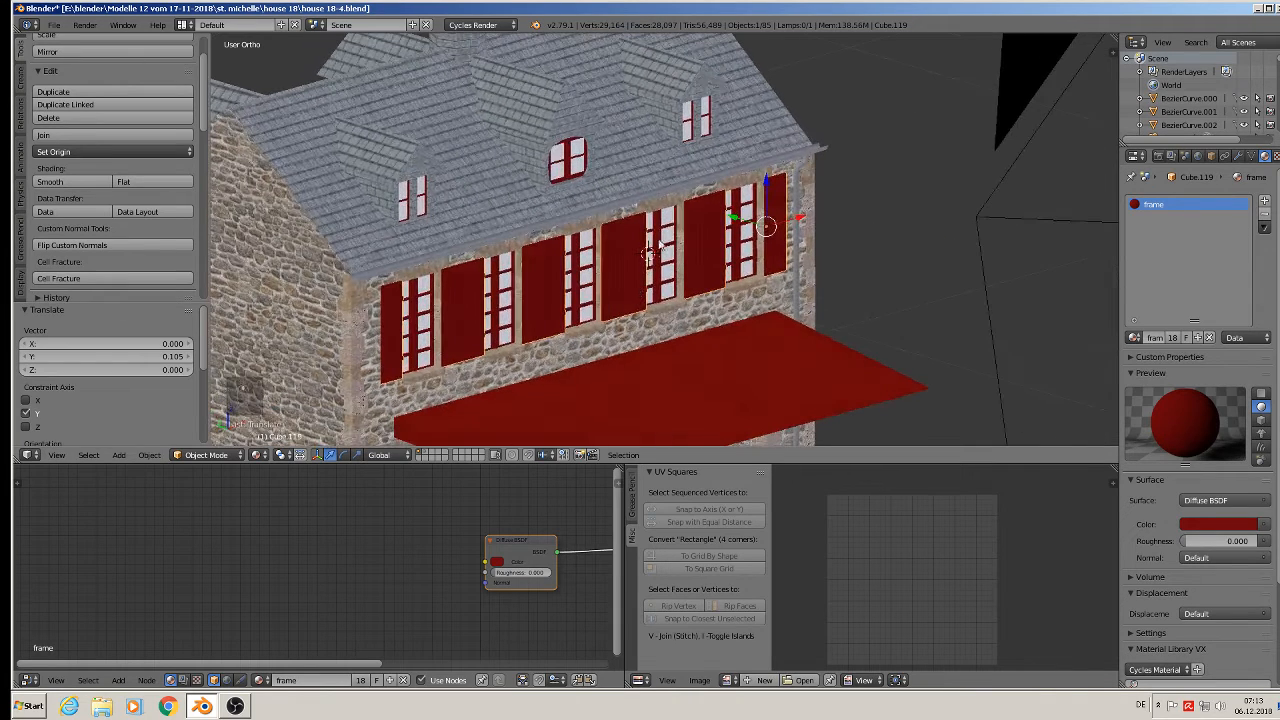
left_click_drag(728, 218, 728, 293)
- Deselect everything, check the shuttered facade against the street reference, and save the file
key("a")
middle_click_drag(728, 293, 624, 254)
key("a")
scroll(640, 250, "up", 1)
key("a")
scroll(624, 254, "down", 3)
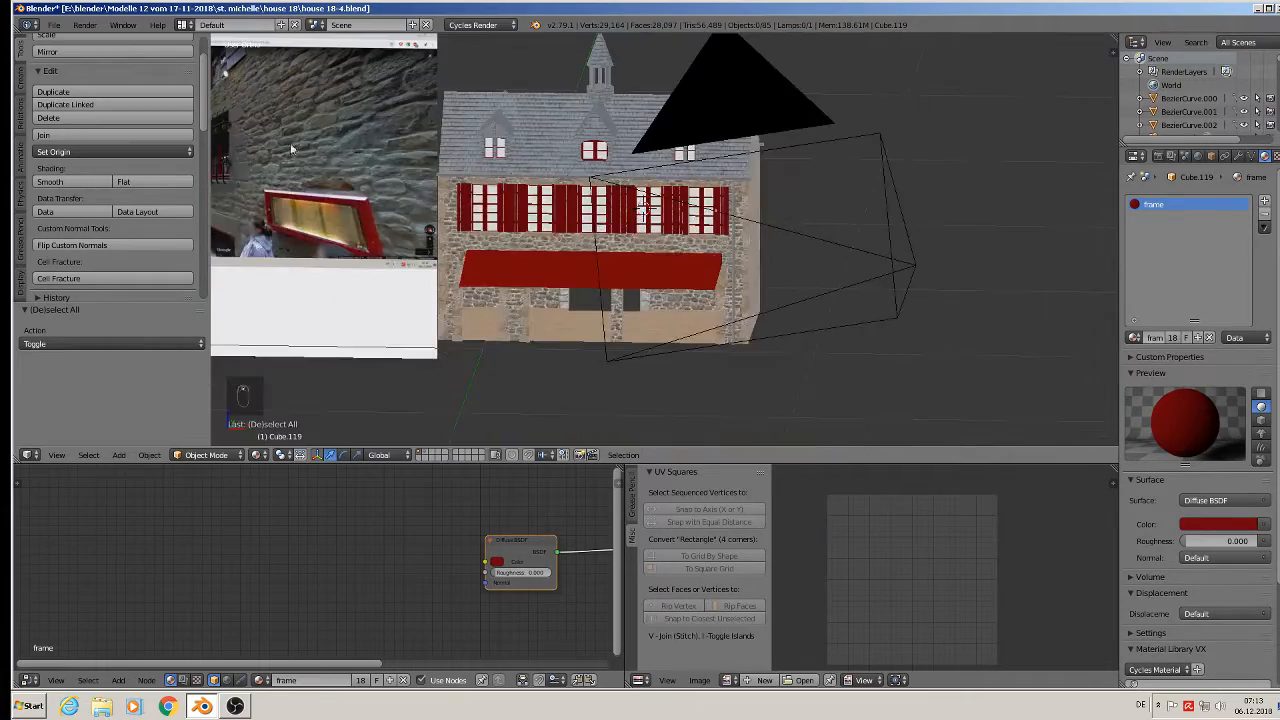
left_click(54, 26)
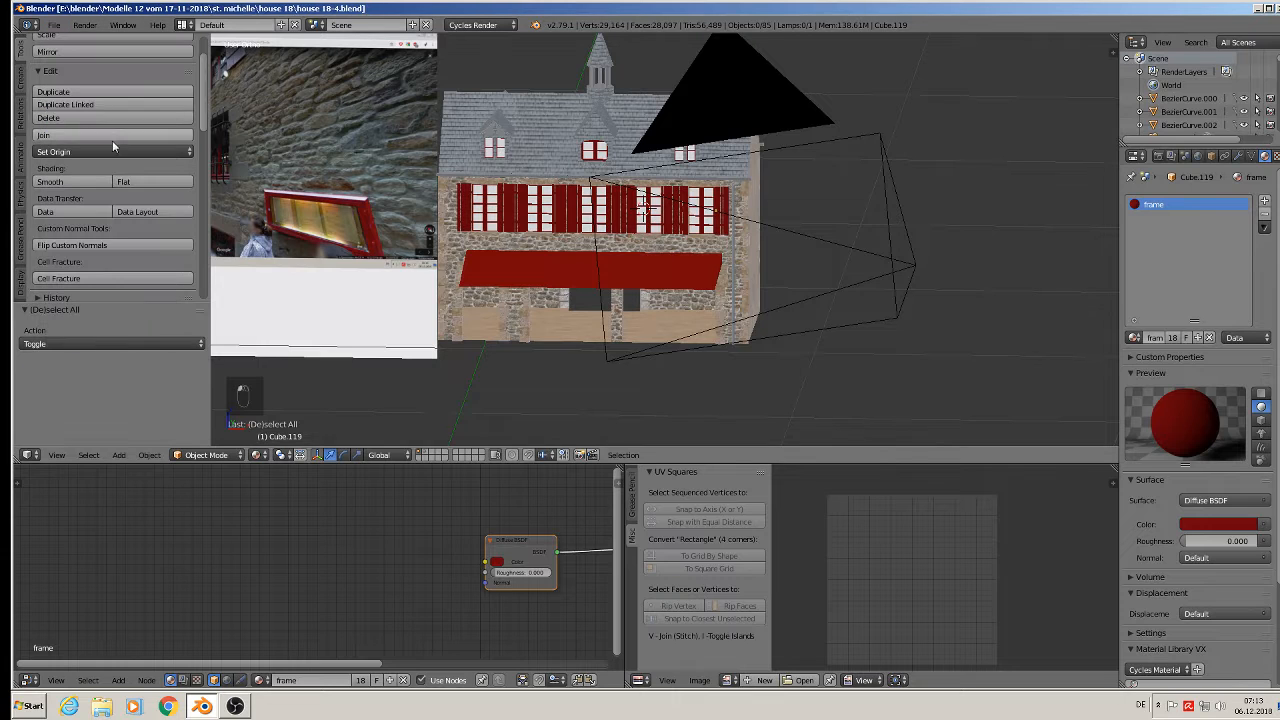
- Import the herzog-bar-restaurant-muenchen-8 picture from the textur folder as an image plane
middle_click_drag(686, 261, 699, 238)
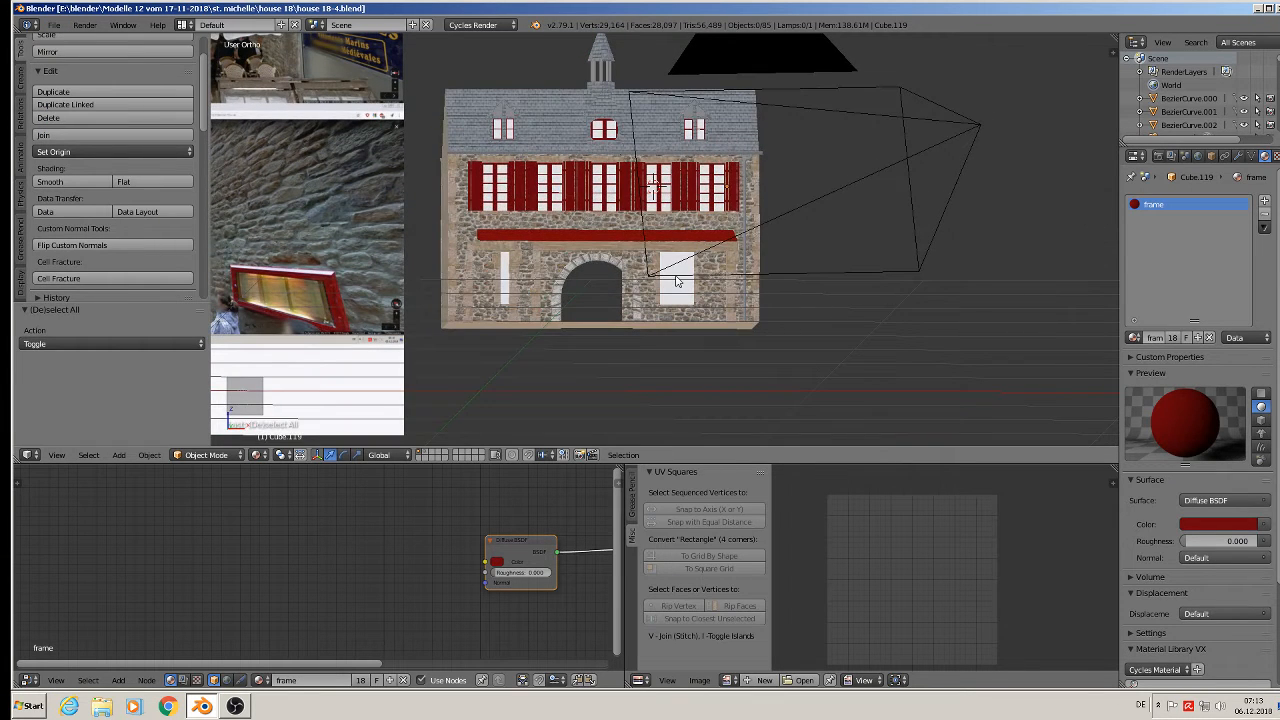
left_click(121, 456)
mouse_move(130, 440)
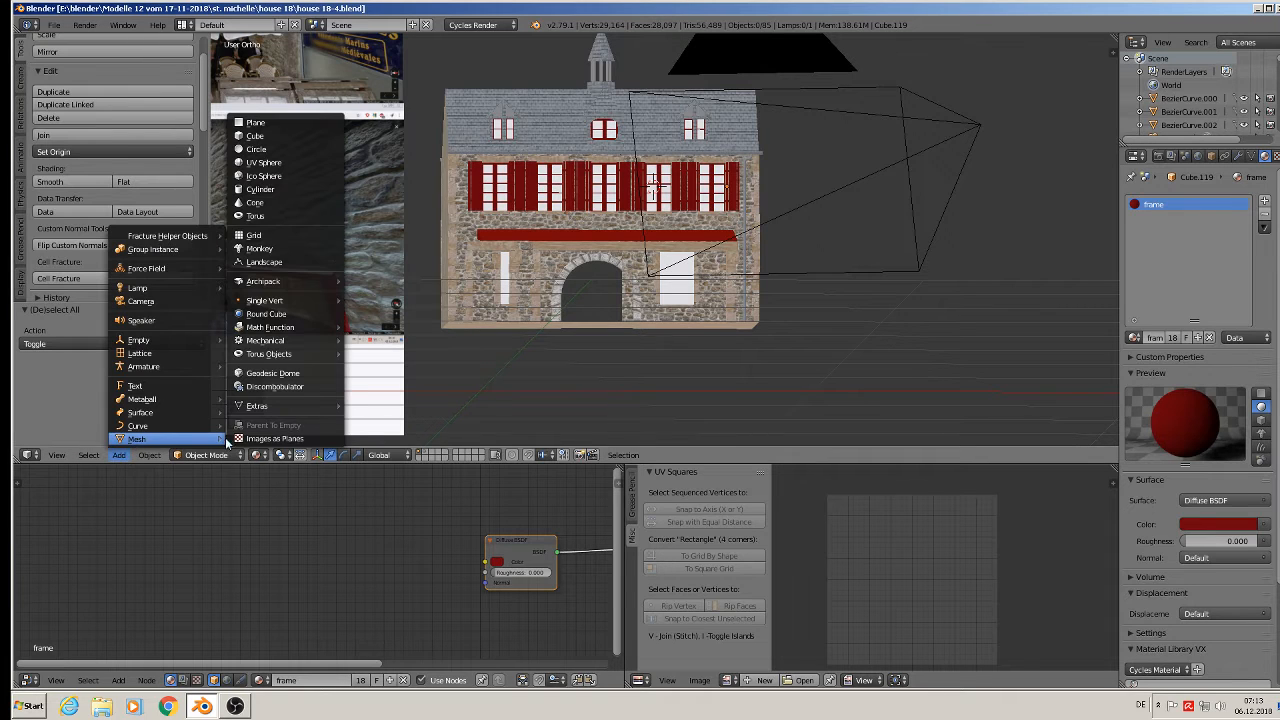
left_click(257, 440)
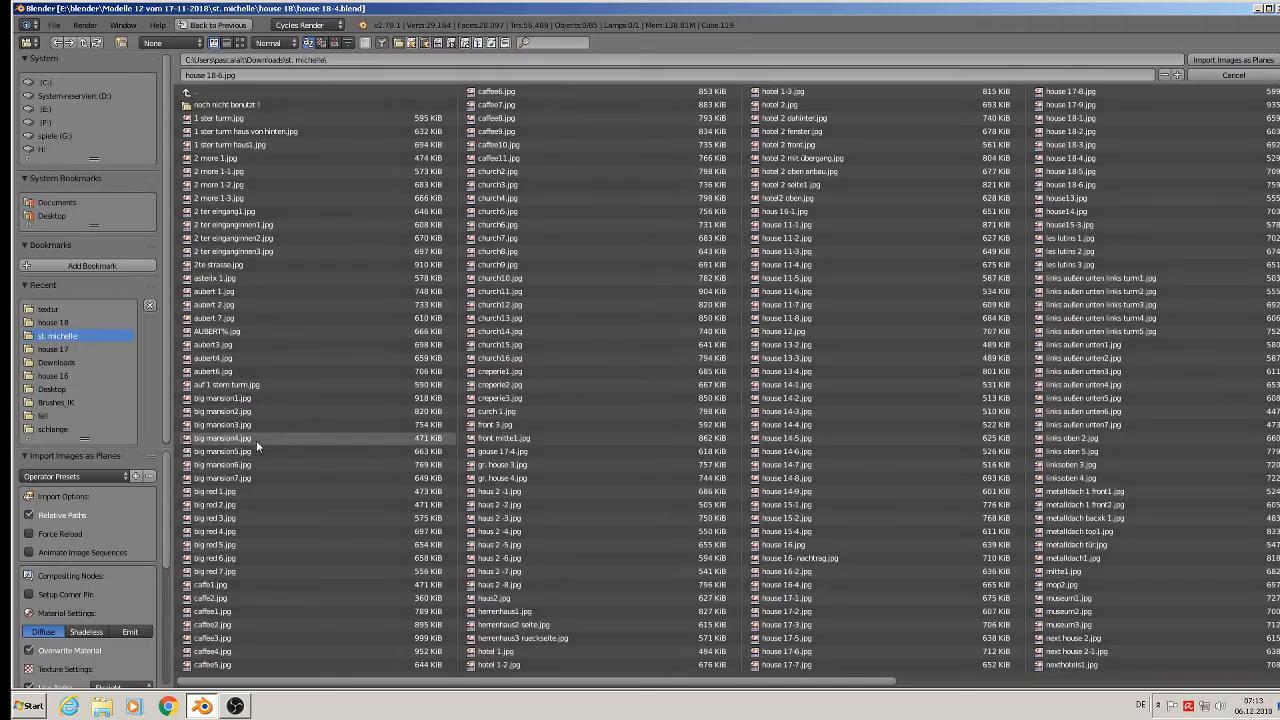
left_click(240, 42)
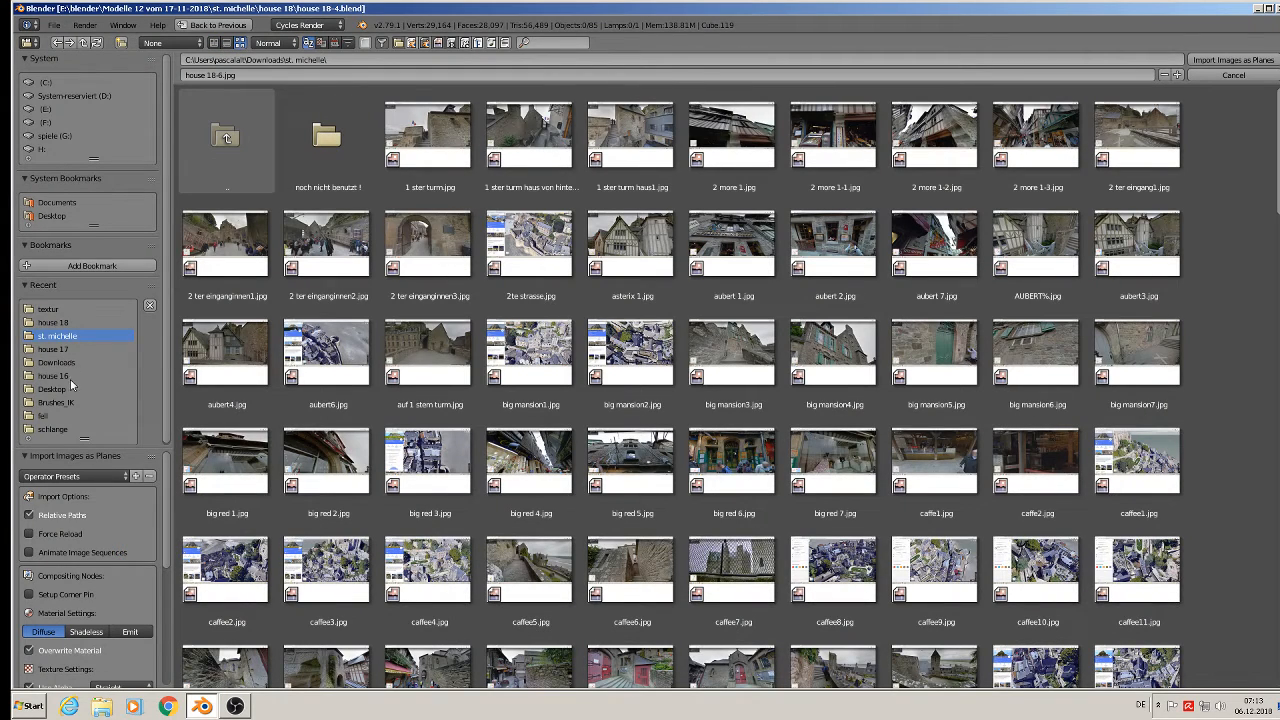
left_click(62, 310)
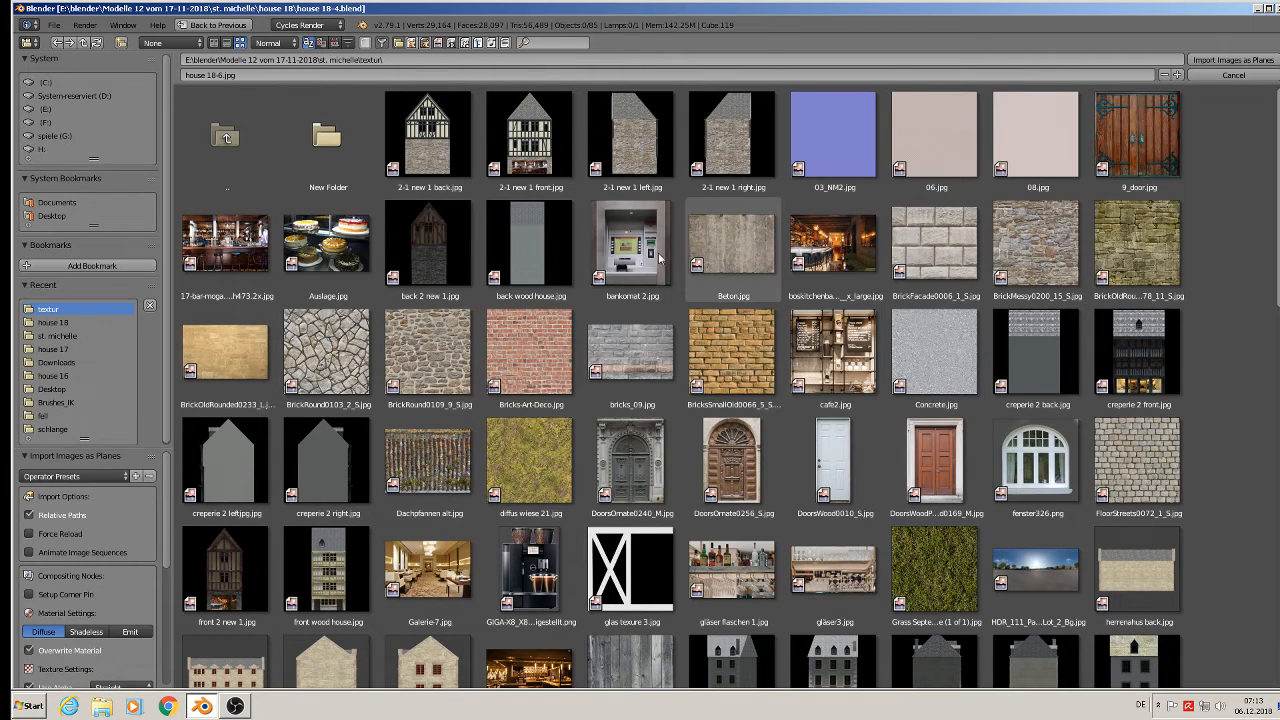
scroll(1216, 397, "down", 5)
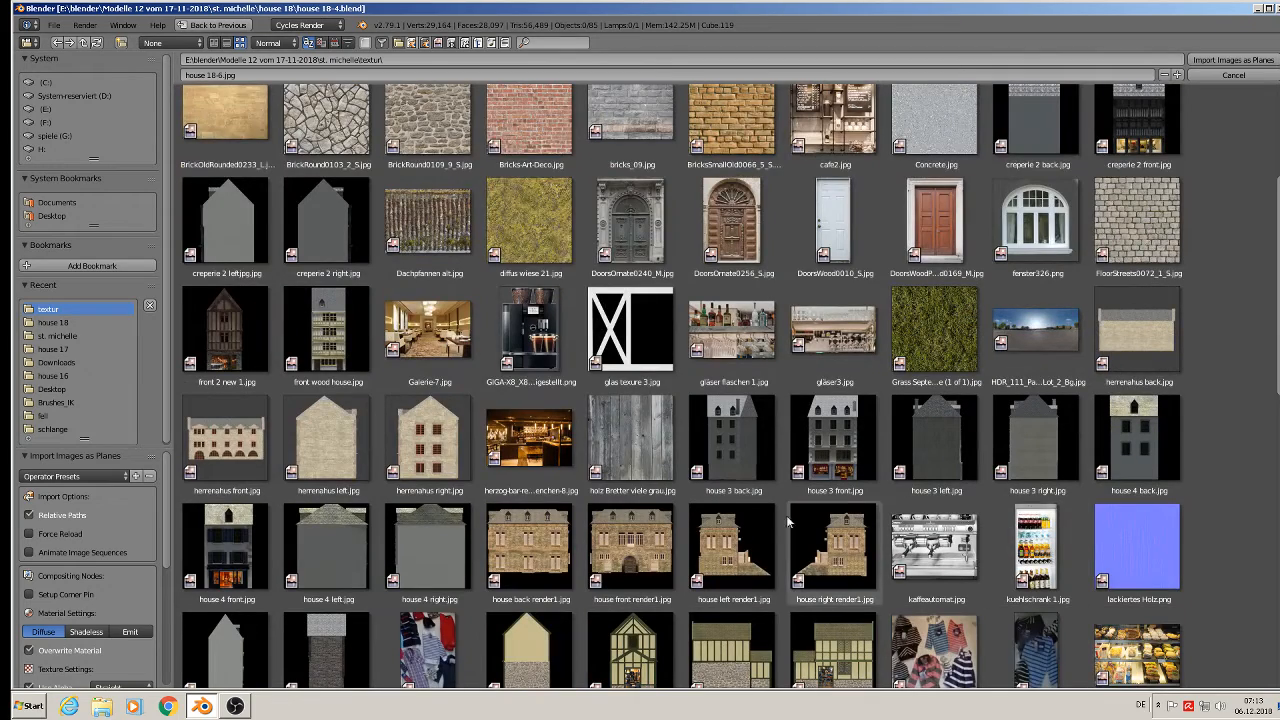
double_click(550, 458)
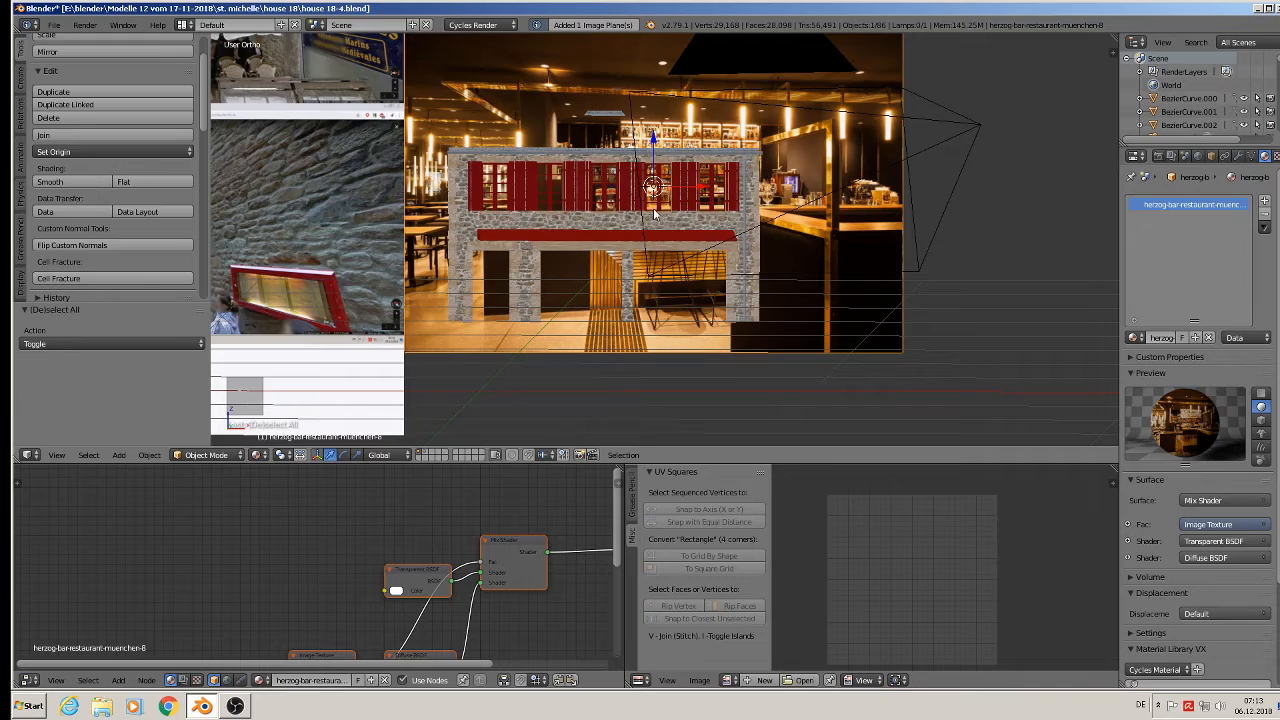
- Move the bar image plane along X towards the middle of the house and scale it uniformly by 0.545
scroll(655, 213, "down", 3)
left_click_drag(690, 196, 668, 255)
scroll(668, 255, "up", 3)
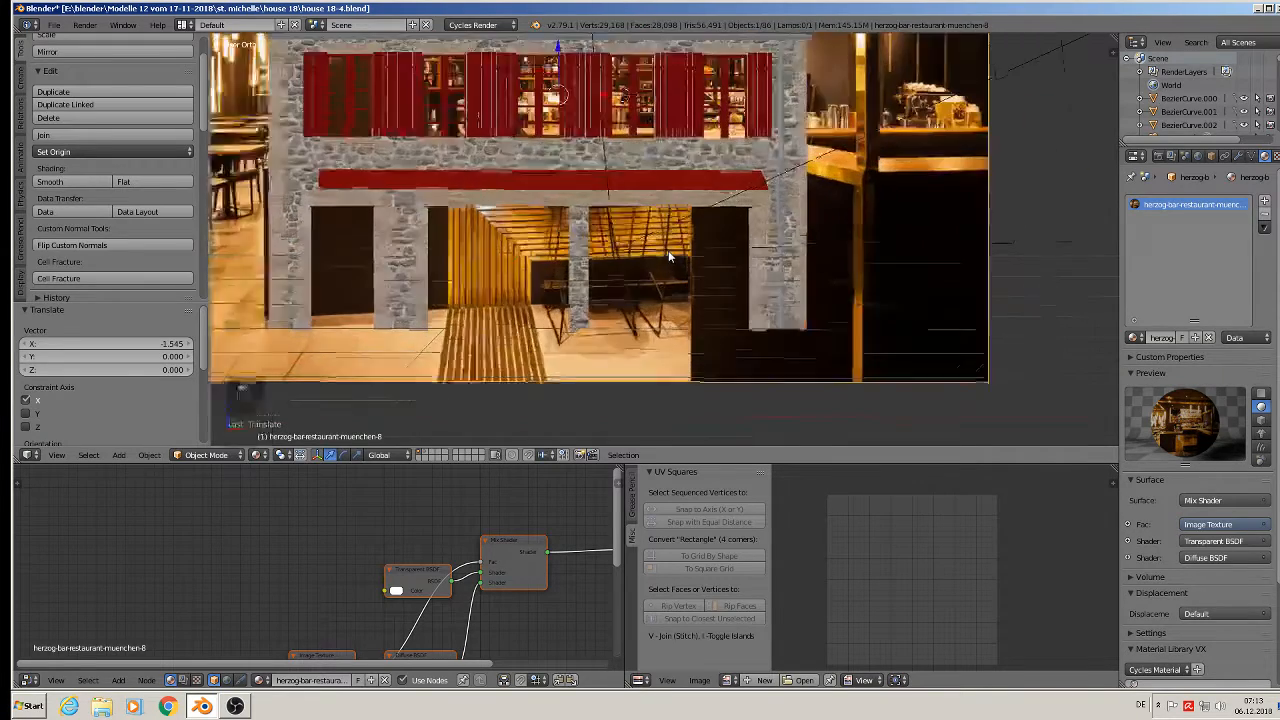
key("s")
left_click(710, 253)
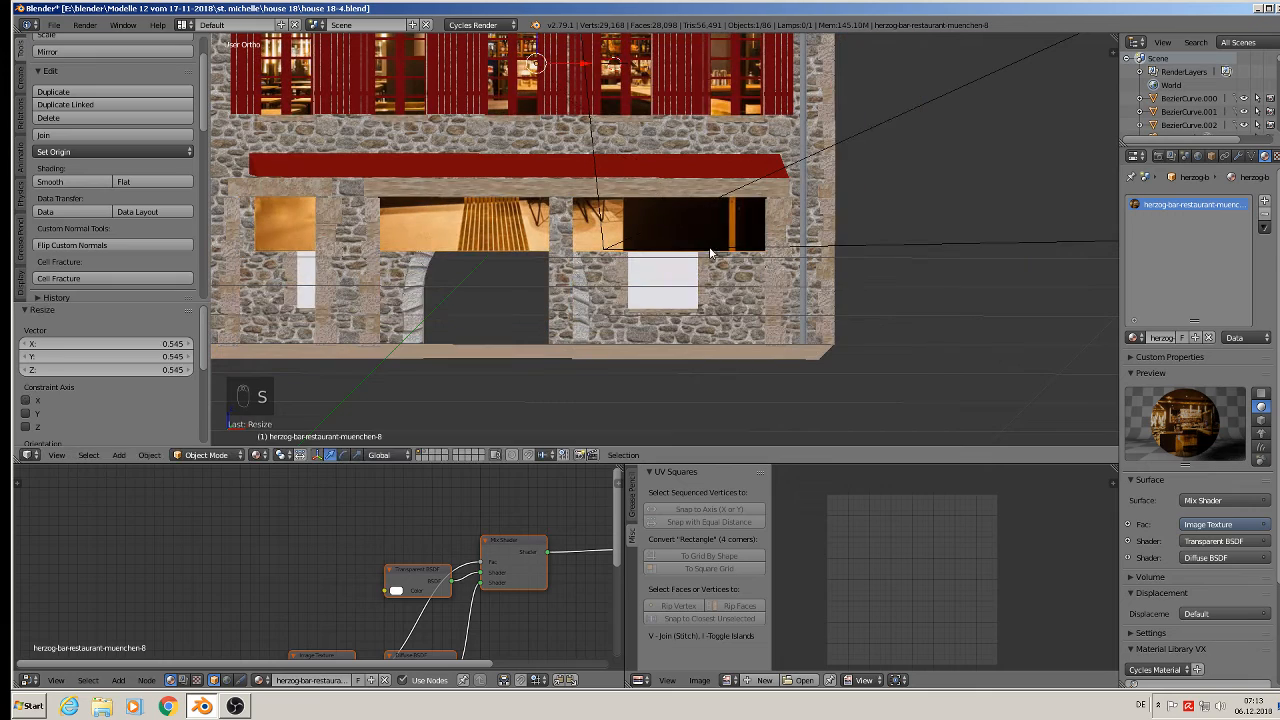
- Scale the bar image plane by a further 0.632 and lower it to the ground-floor openings, ending with -0.082 along Z
middle_click_drag(686, 267, 816, 324, "shift")
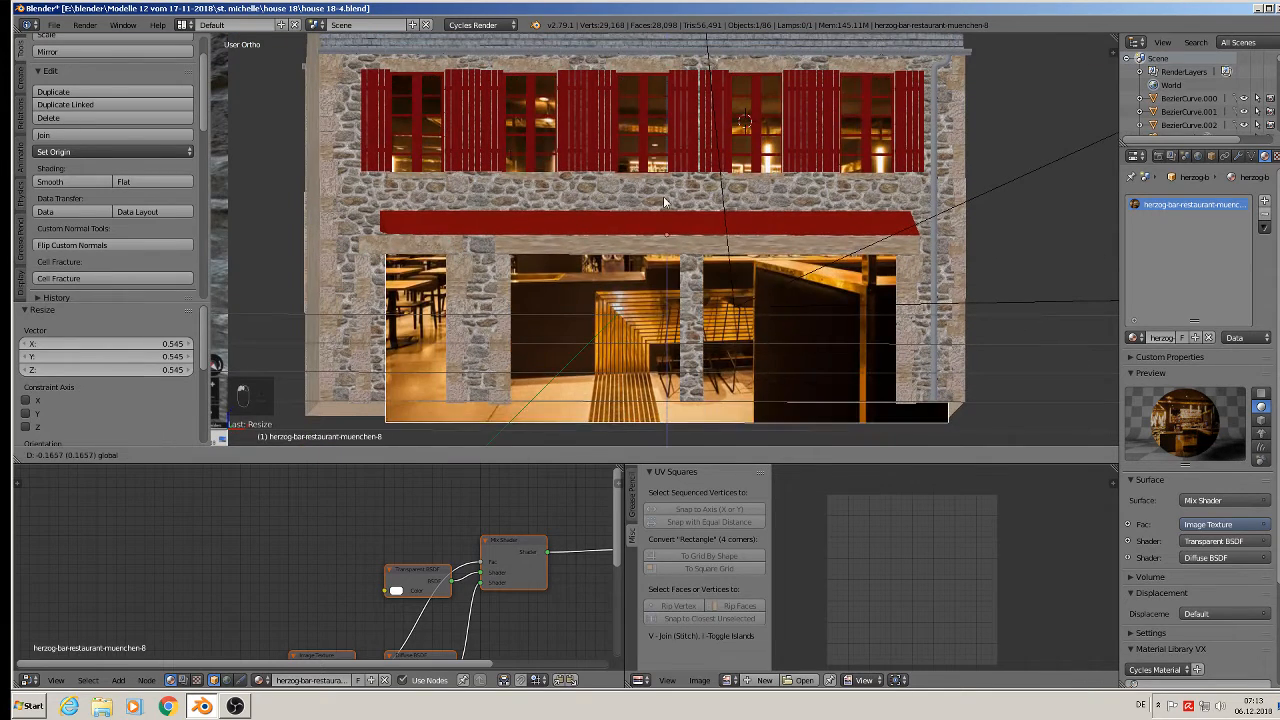
left_click(727, 271)
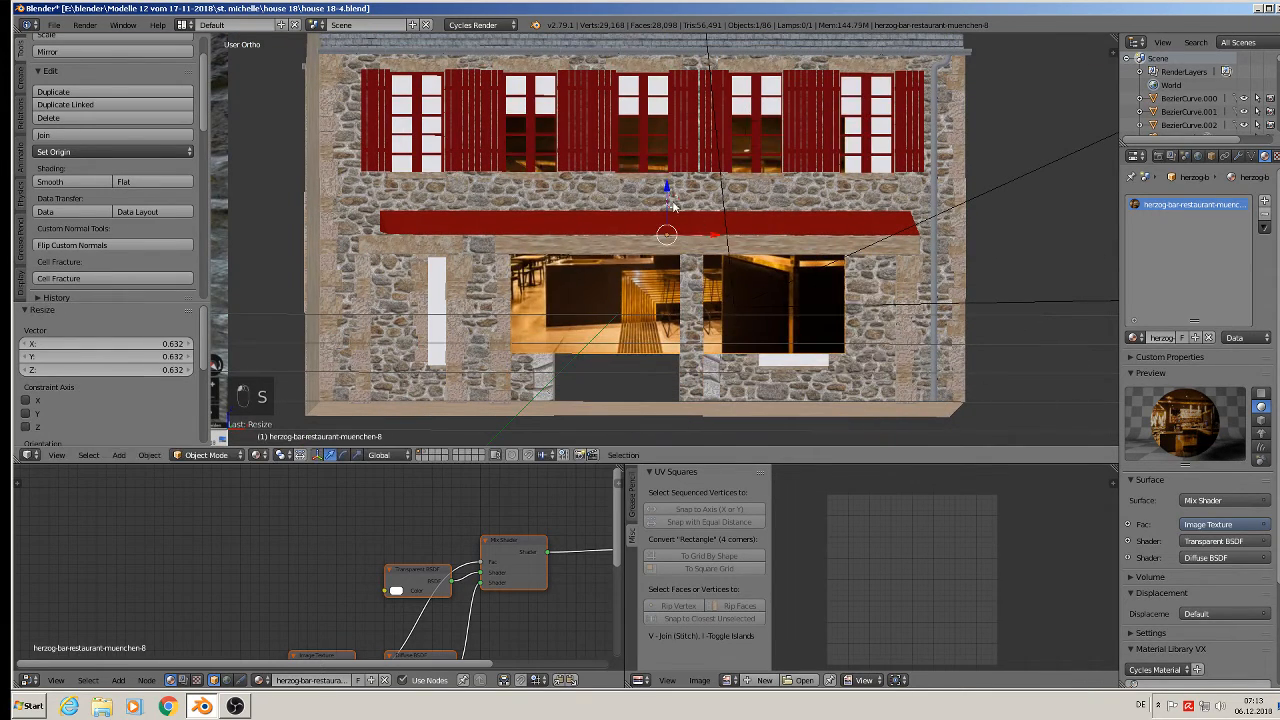
left_click_drag(666, 192, 666, 242)
- Move the bar image plane 0.048 along Y, further back behind the ground-floor facade
middle_click_drag(666, 242, 578, 297)
scroll(578, 297, "down", 2)
middle_click_drag(658, 297, 641, 285)
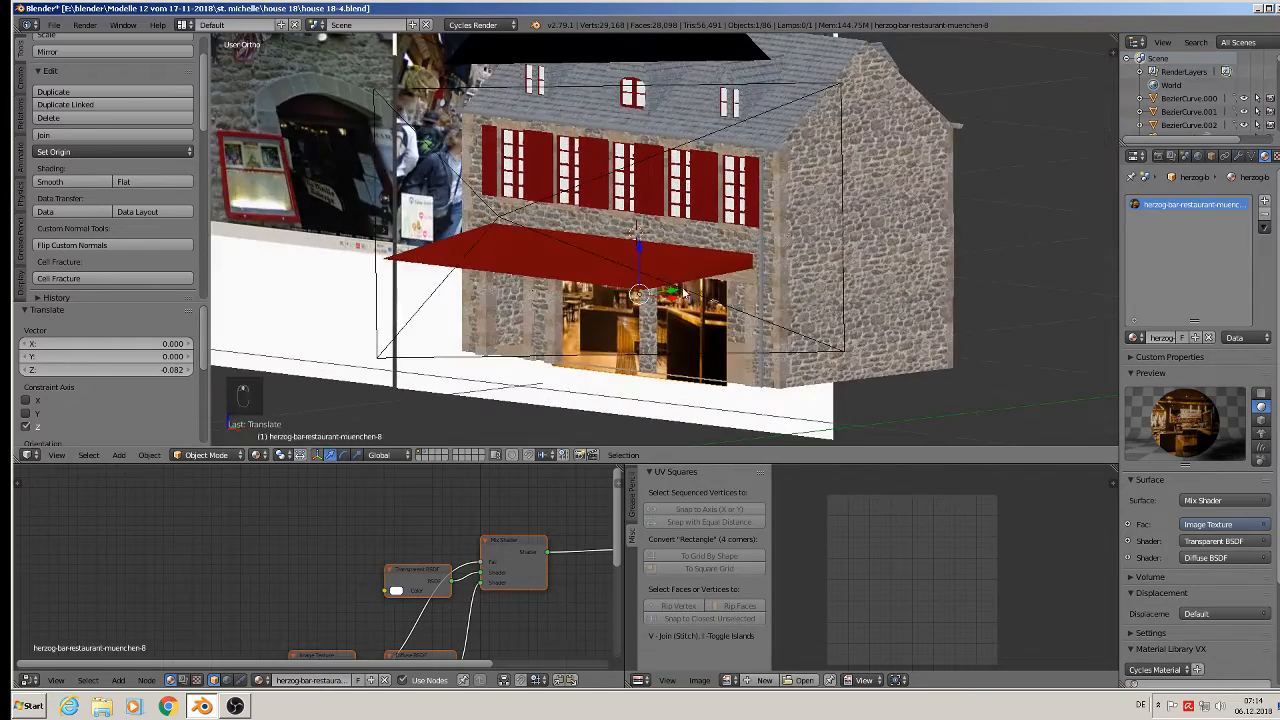
left_click_drag(676, 287, 693, 285)
- Stretch the bar image plane by 1.613 along X and shift it -0.039 along X to fill the ground-floor openings
key("KP_1")
key("s")
key("x")
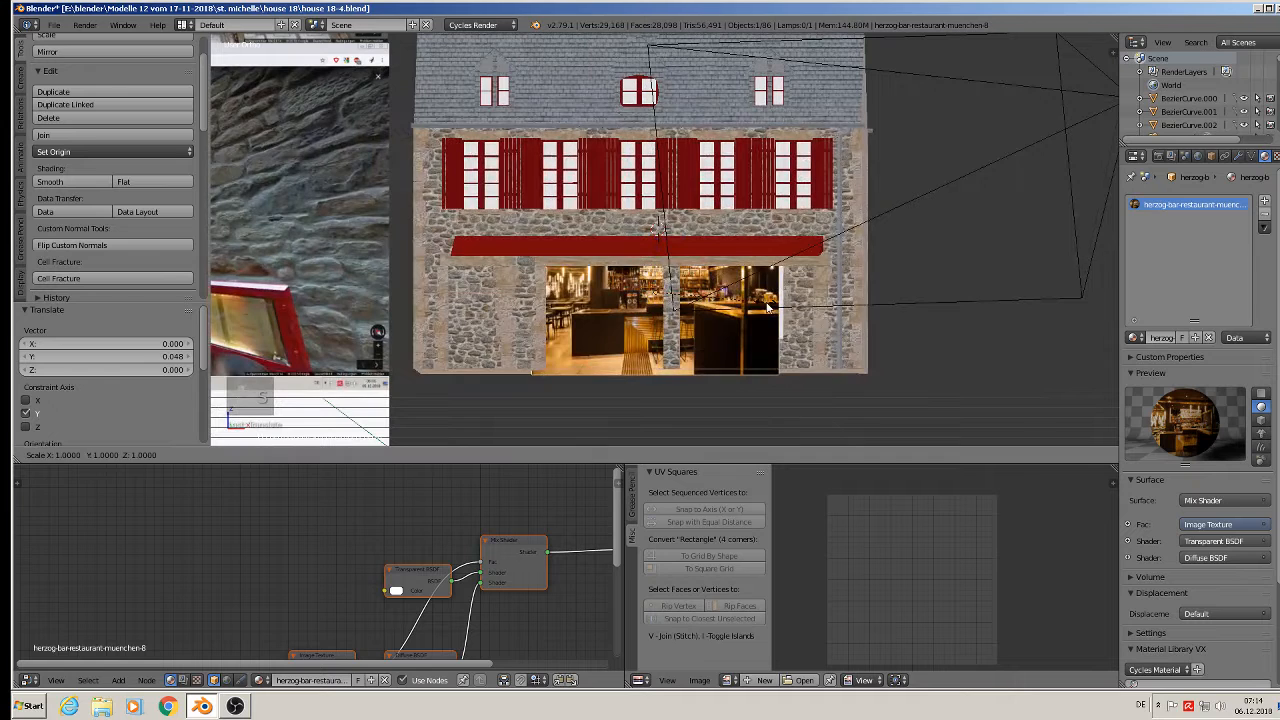
left_click(832, 322)
key("g")
key("x")
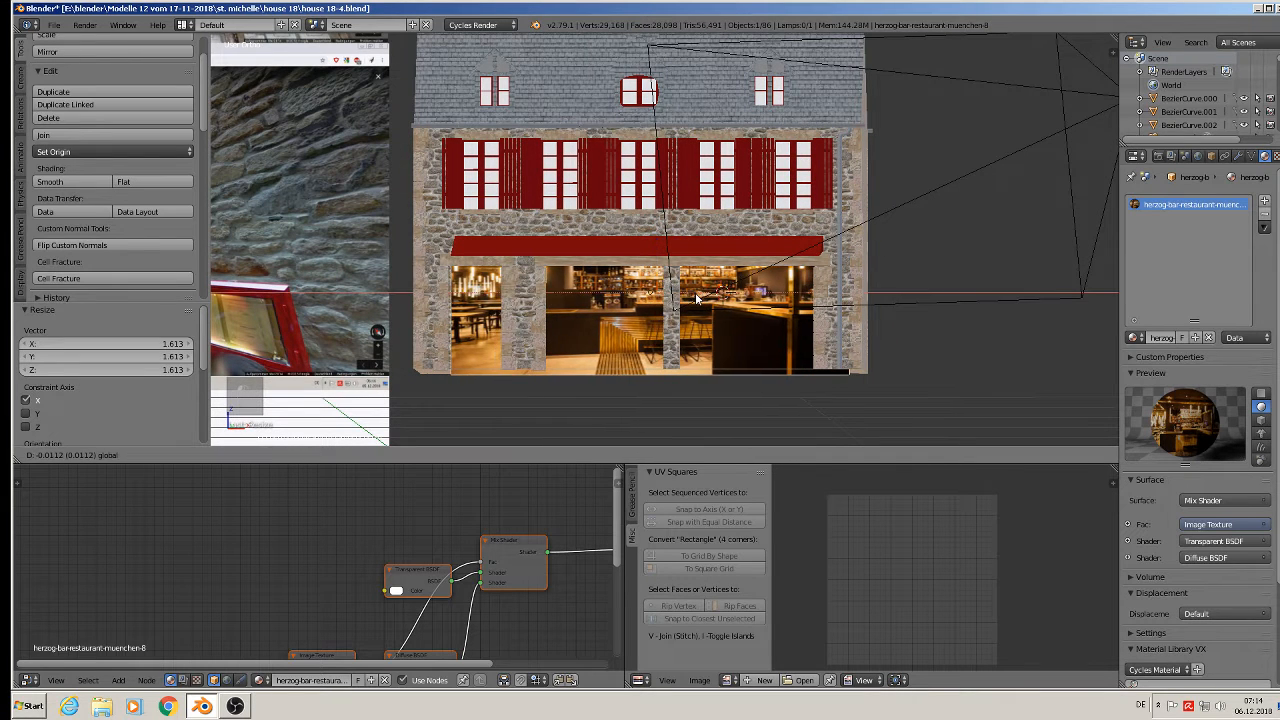
left_click(683, 298)
- Raise the bar image plane 0.010 along Z
middle_click_drag(738, 275, 620, 293)
left_click_drag(636, 259, 635, 256)
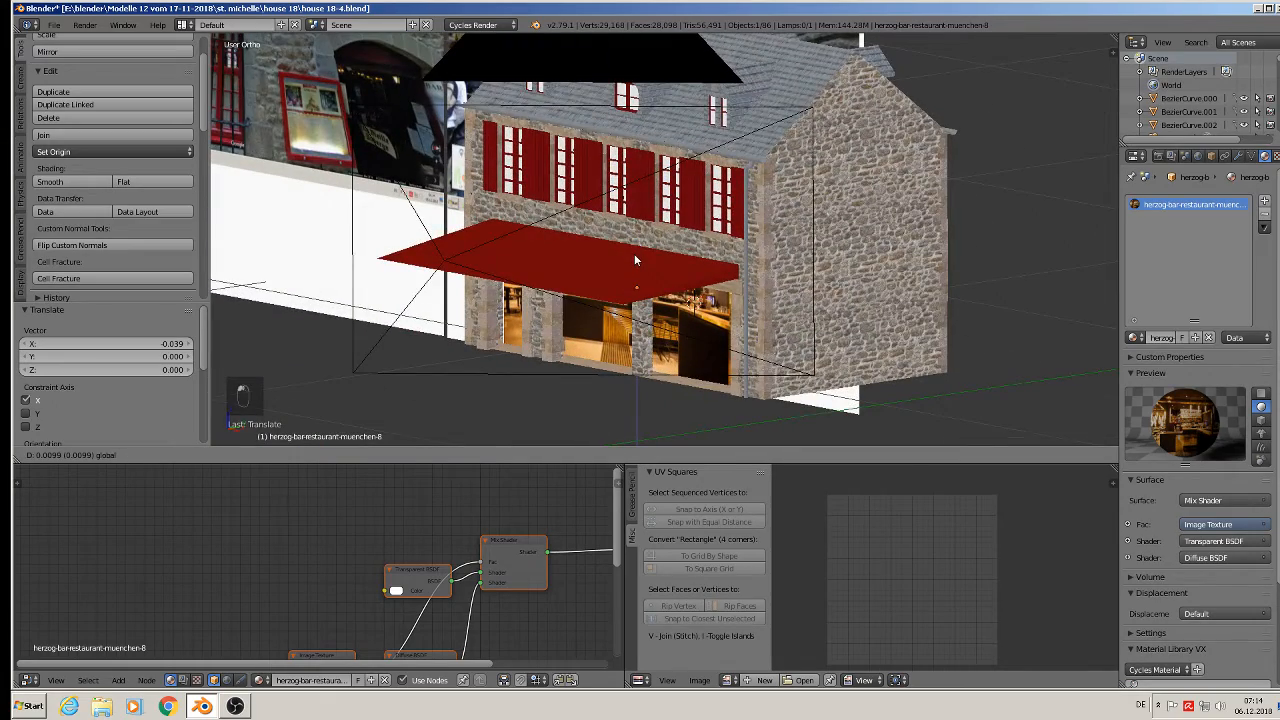
left_click(634, 253)
- Duplicate the bar image plane 0.408 along Y to sit behind the arched doorway on the opposite facade
middle_click_drag(634, 256, 536, 287)
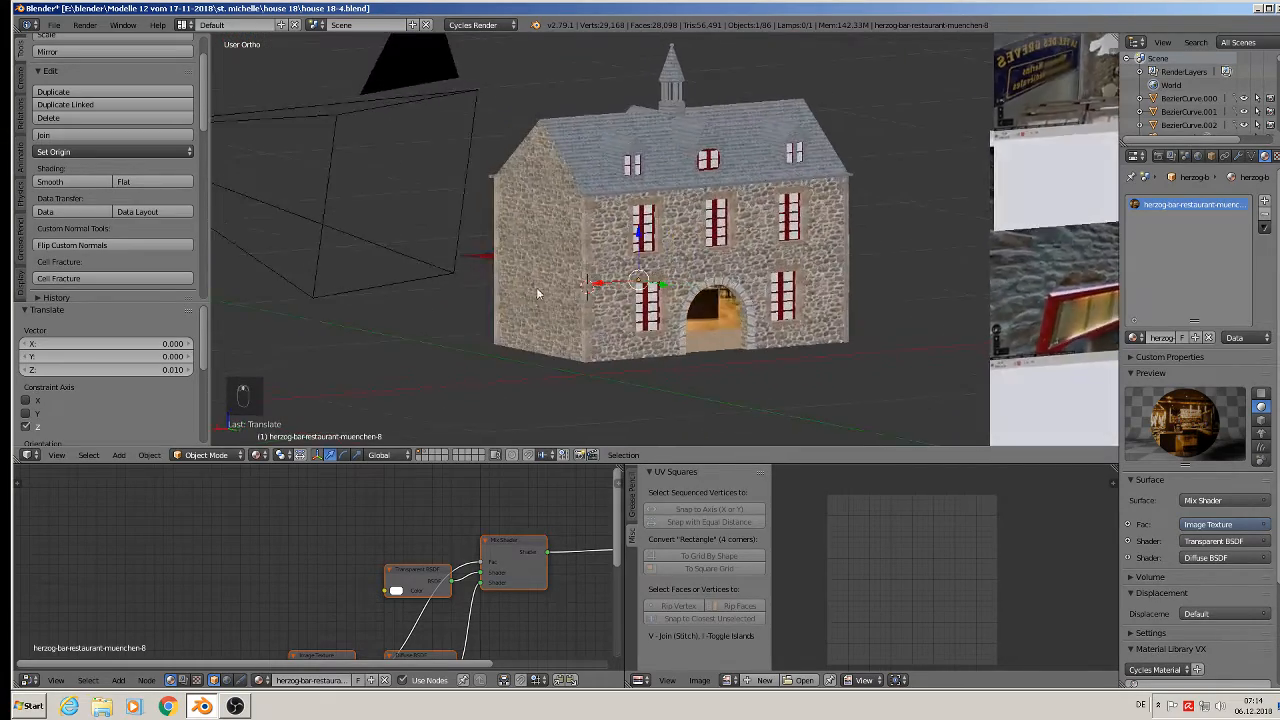
key("shift+d")
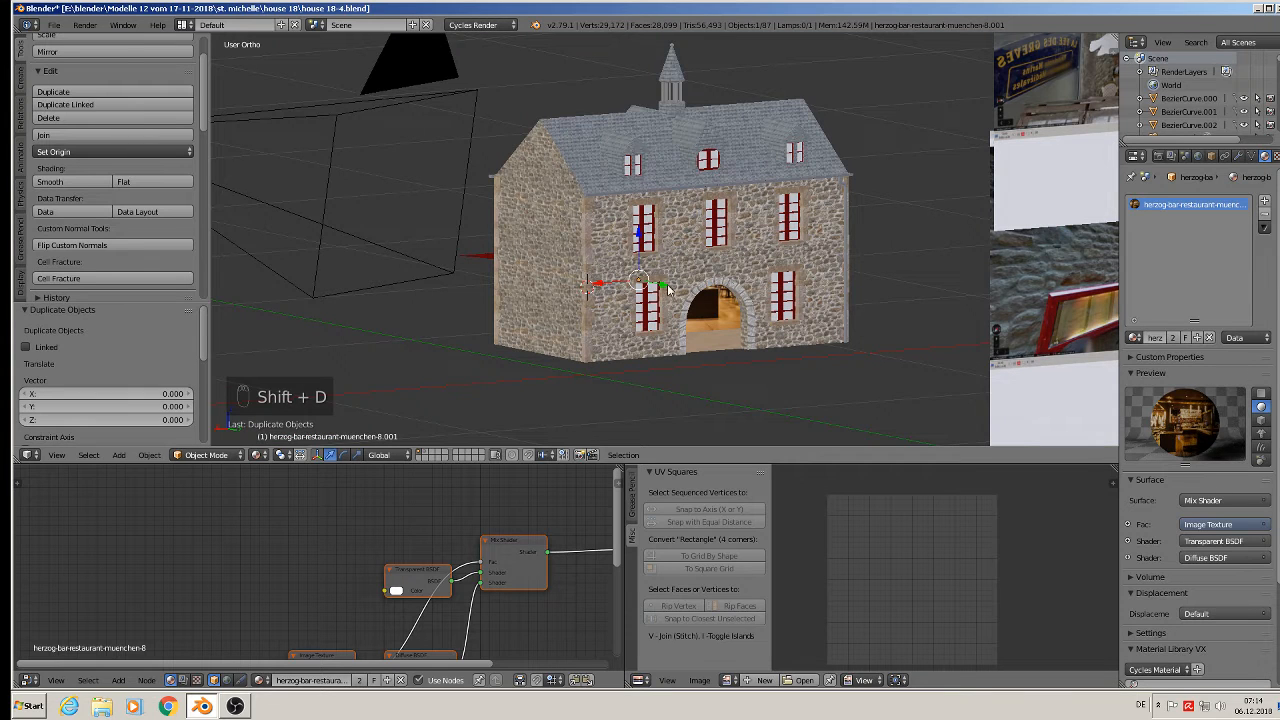
key("y")
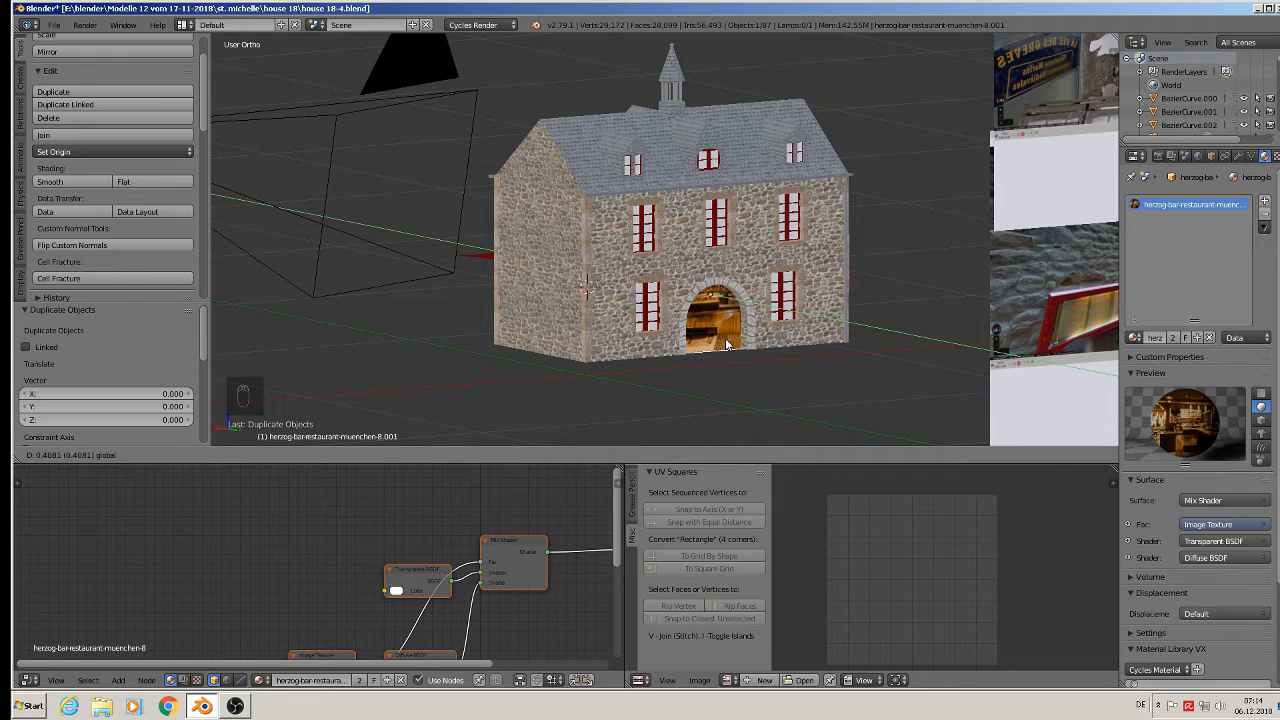
left_click(705, 325)
middle_click_drag(705, 325, 681, 314)
scroll(683, 314, "up", 5)
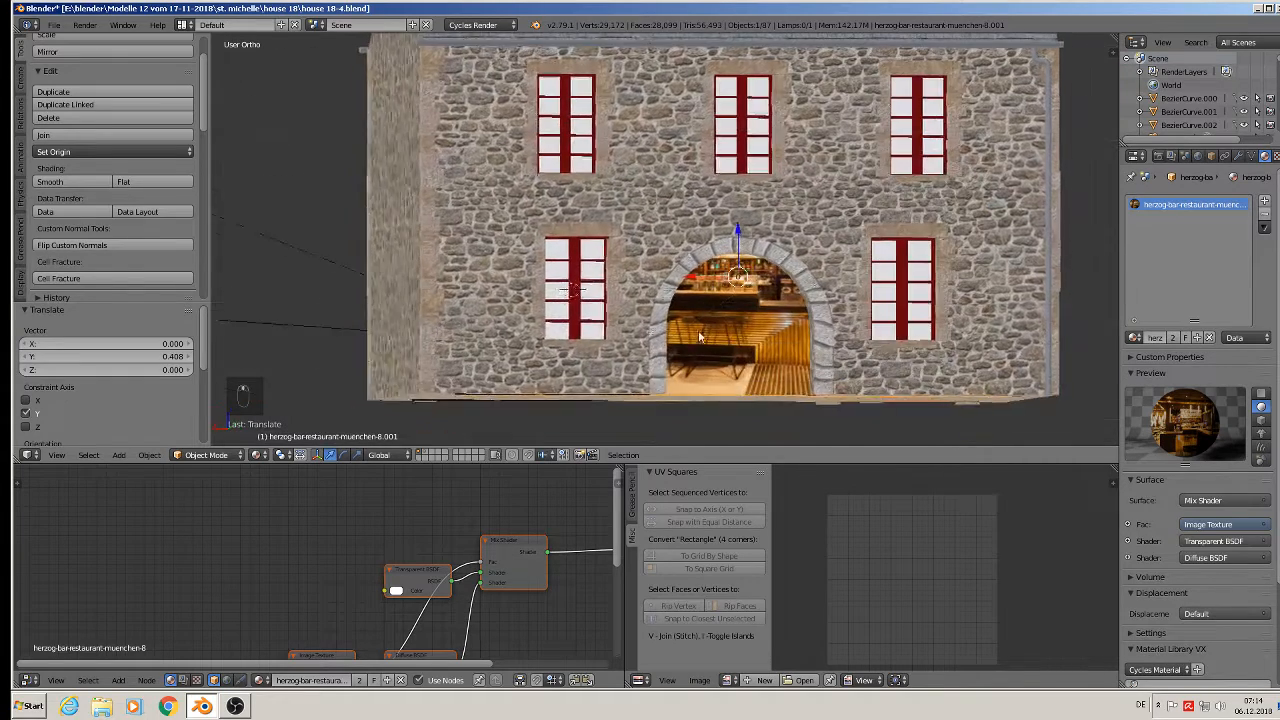
- Scale the duplicated bar image plane behind the arched doorway uniformly by 0.883 and lower it slightly along Z
key("s")
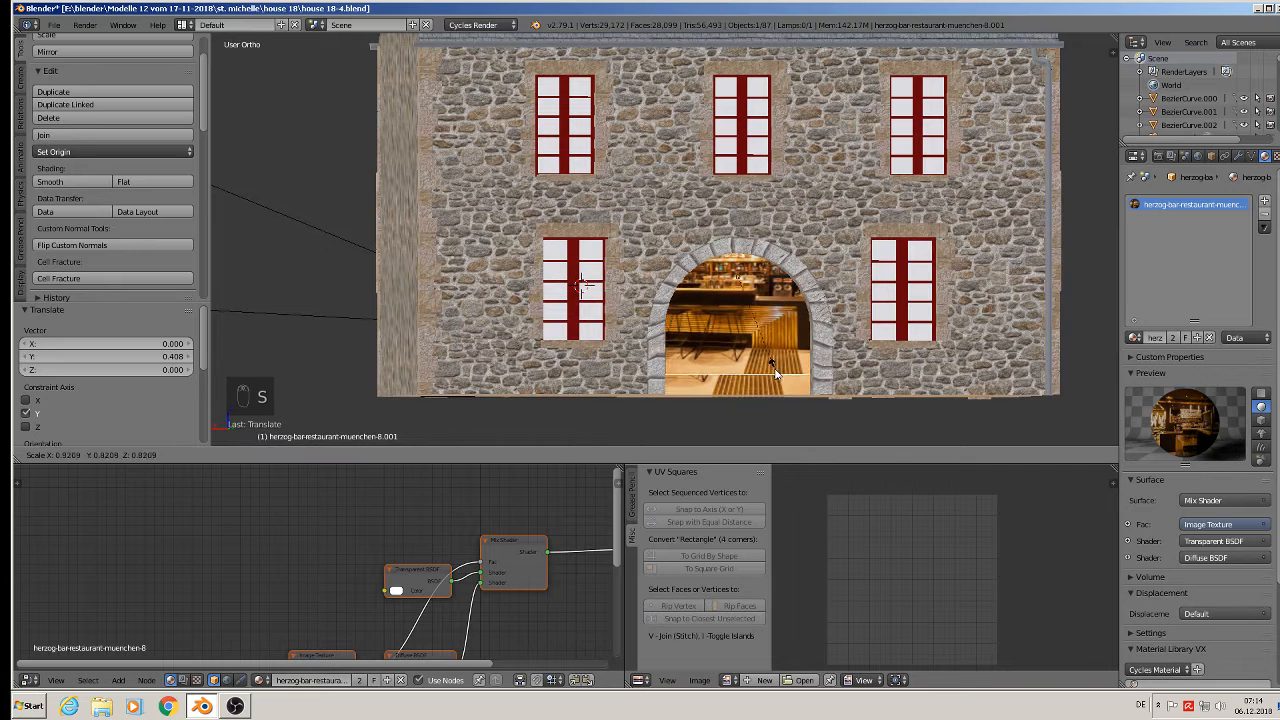
left_click(780, 376)
left_click(728, 230)
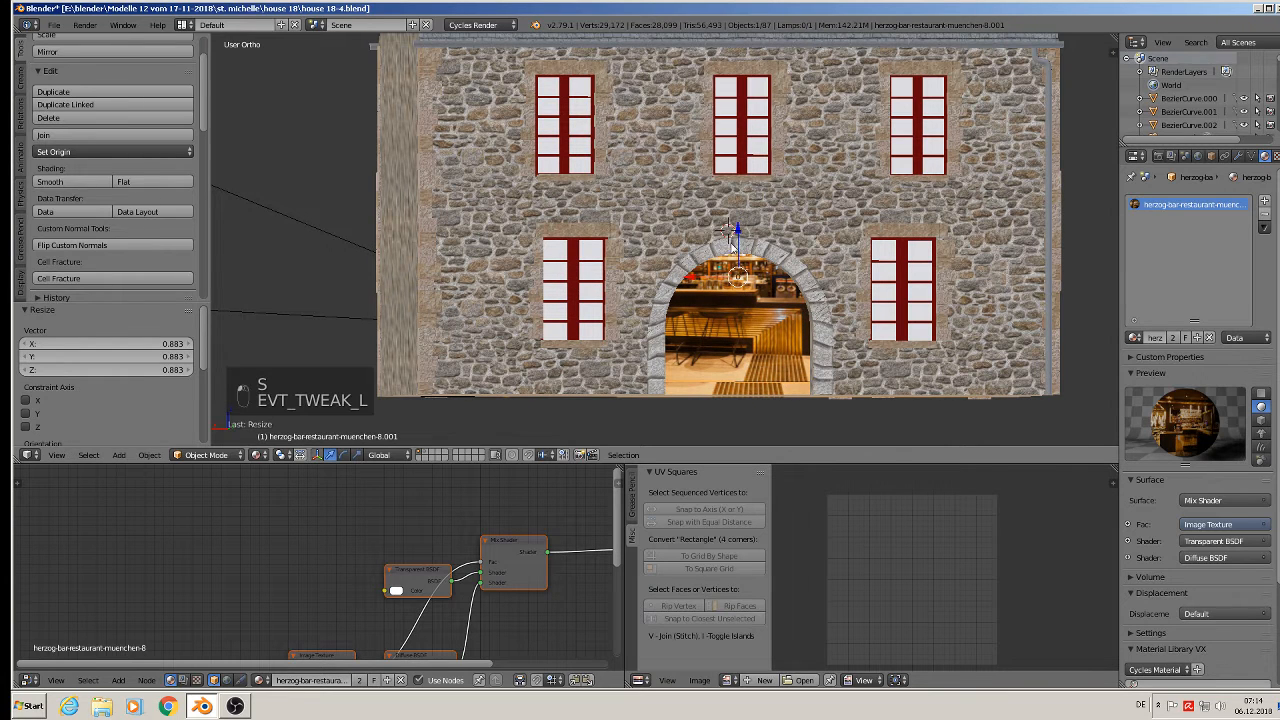
left_click_drag(736, 240, 735, 254)
middle_click_drag(735, 256, 918, 295)
key("a")
scroll(900, 305, "down", 4)
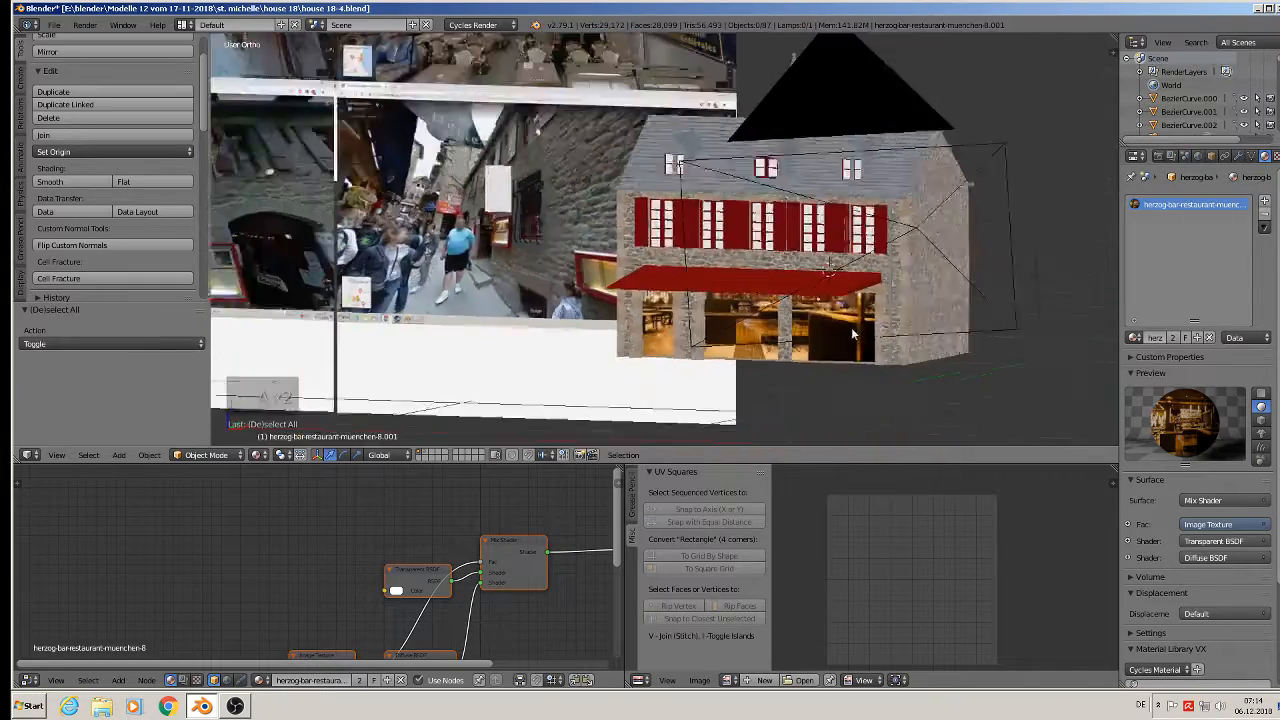
- Shrink the original bar image plane behind the shopfront openings to about 0.87 along Z
mouse_move(853, 334)
middle_mouse_down()
mouse_move(891, 334)
mouse_move(876, 326)
middle_mouse_up()
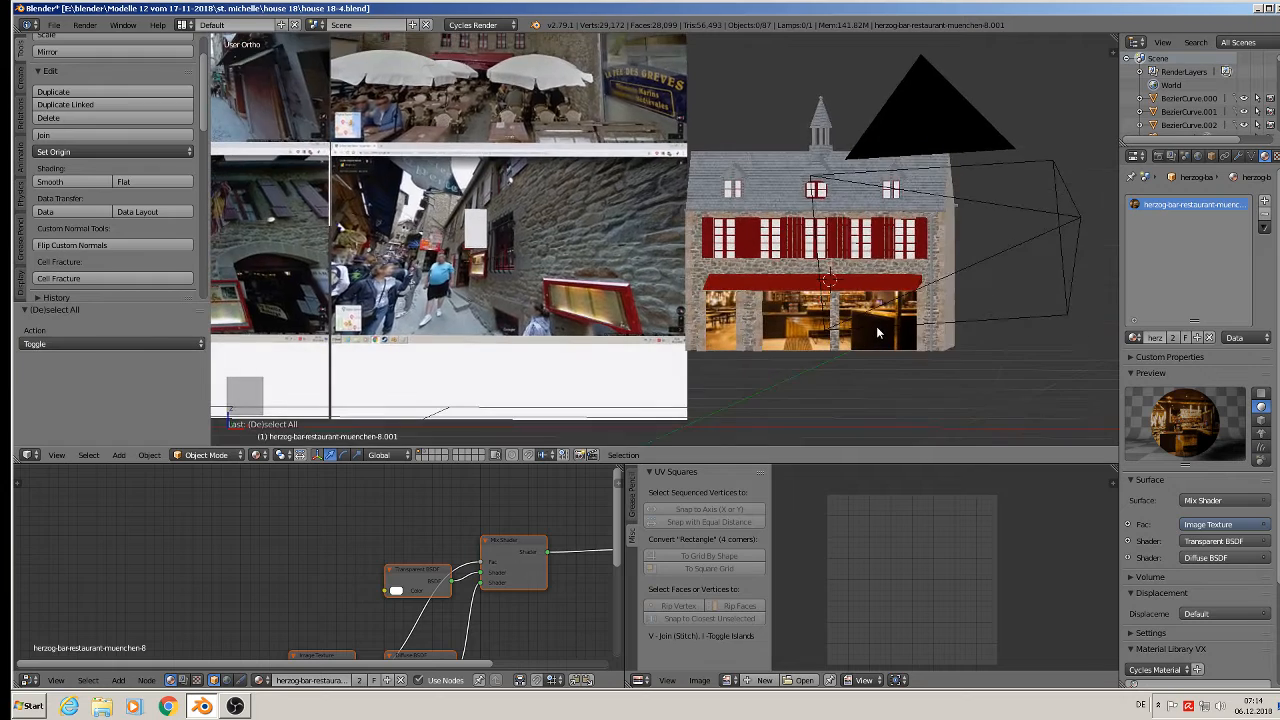
scroll(876, 326, "up", 2)
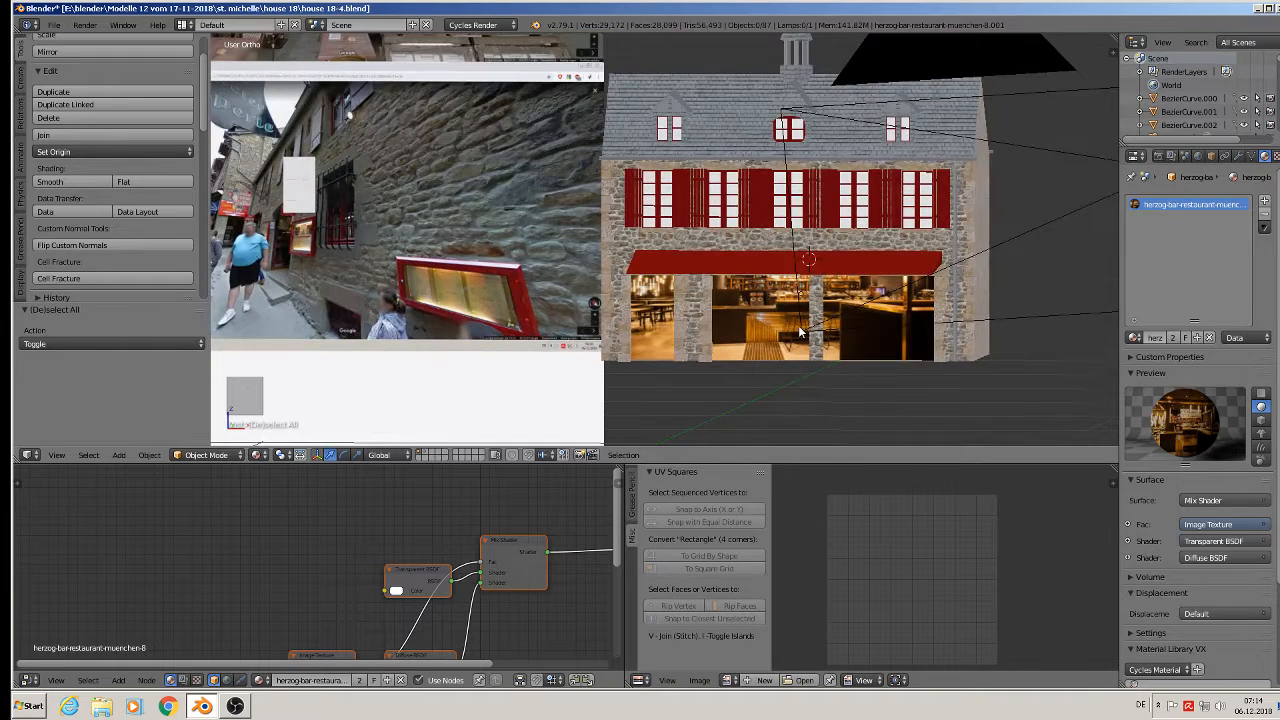
right_click(782, 318)
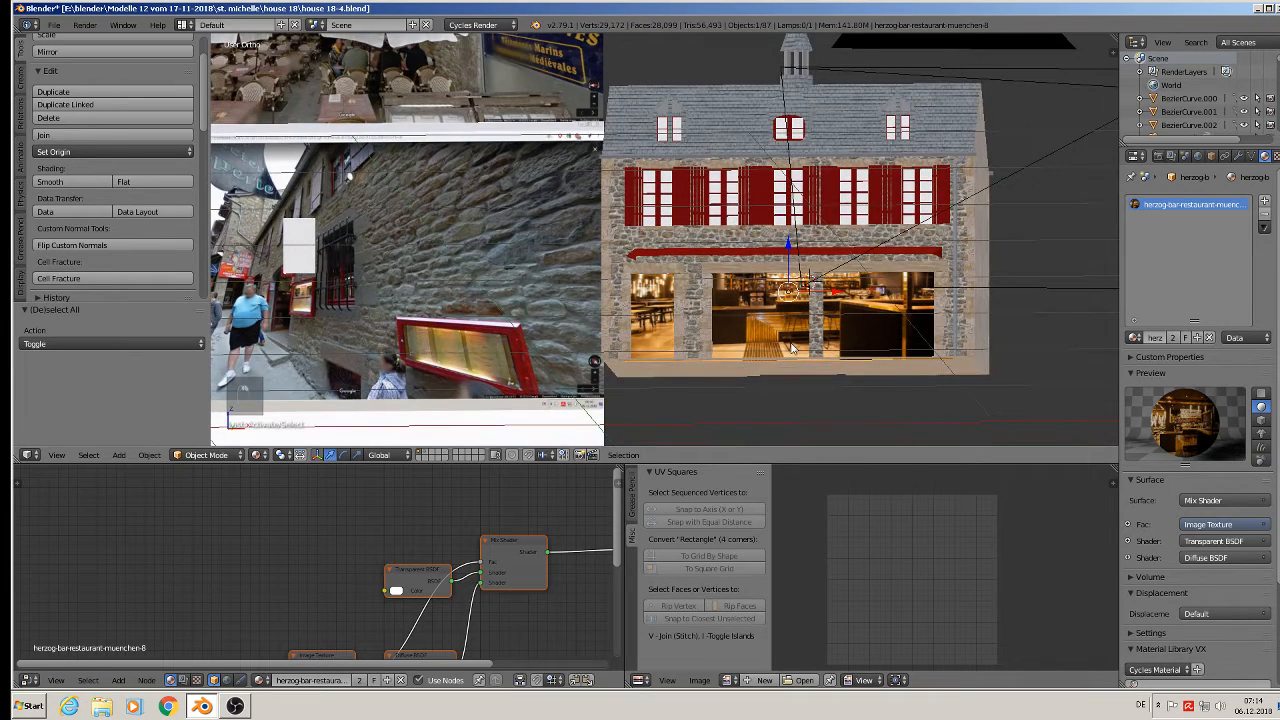
key("s")
key("z")
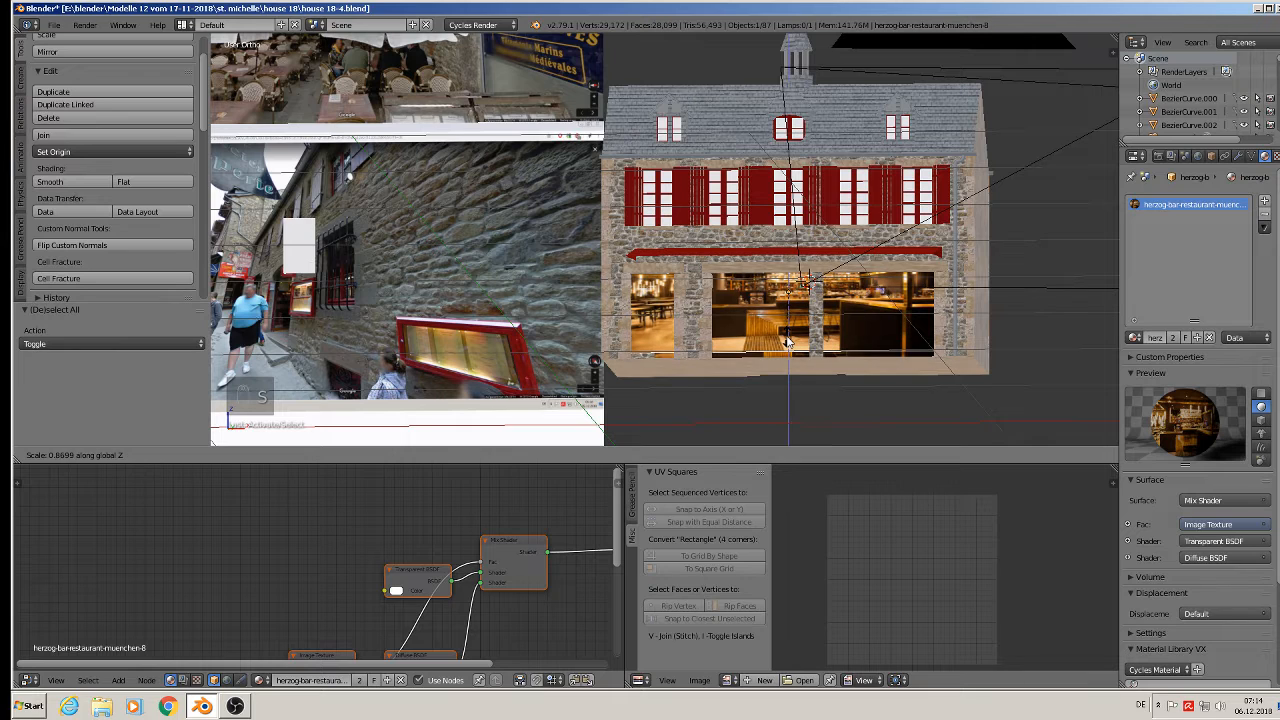
left_click(789, 343)
- Deselect everything and save the house 18-4.blend file
scroll(790, 350, "down", 3)
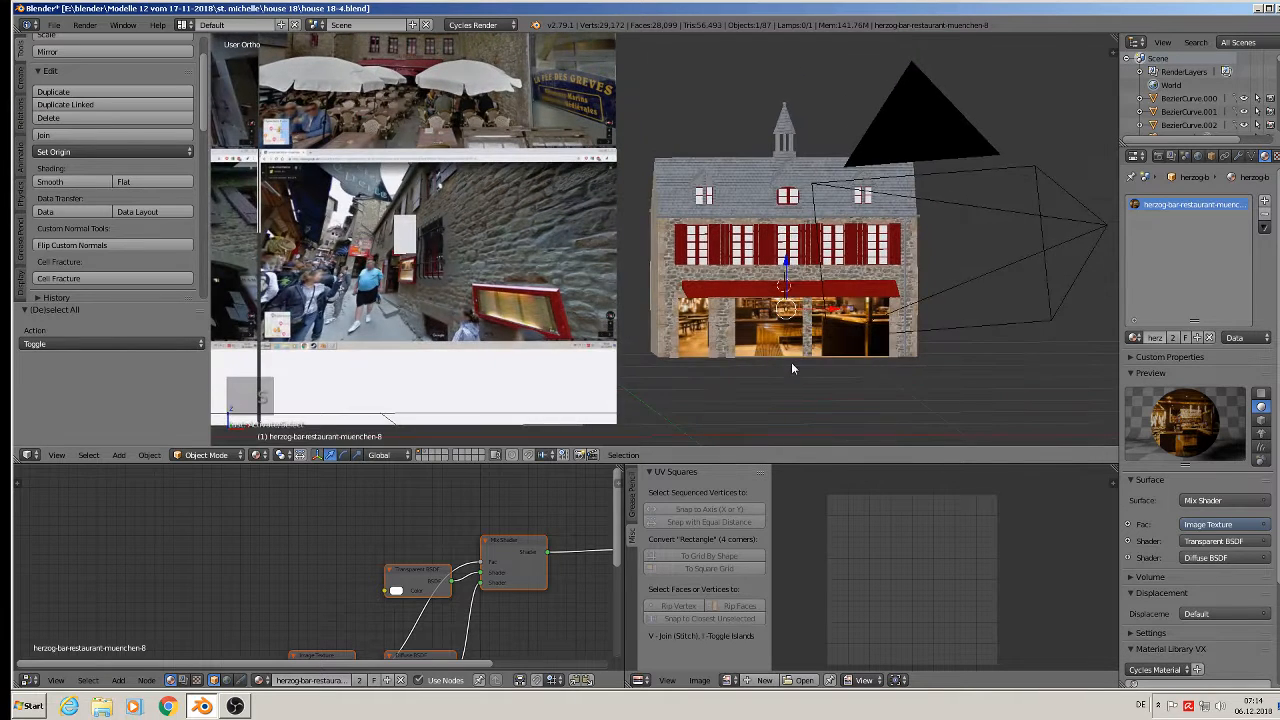
key("a")
left_click(54, 24)
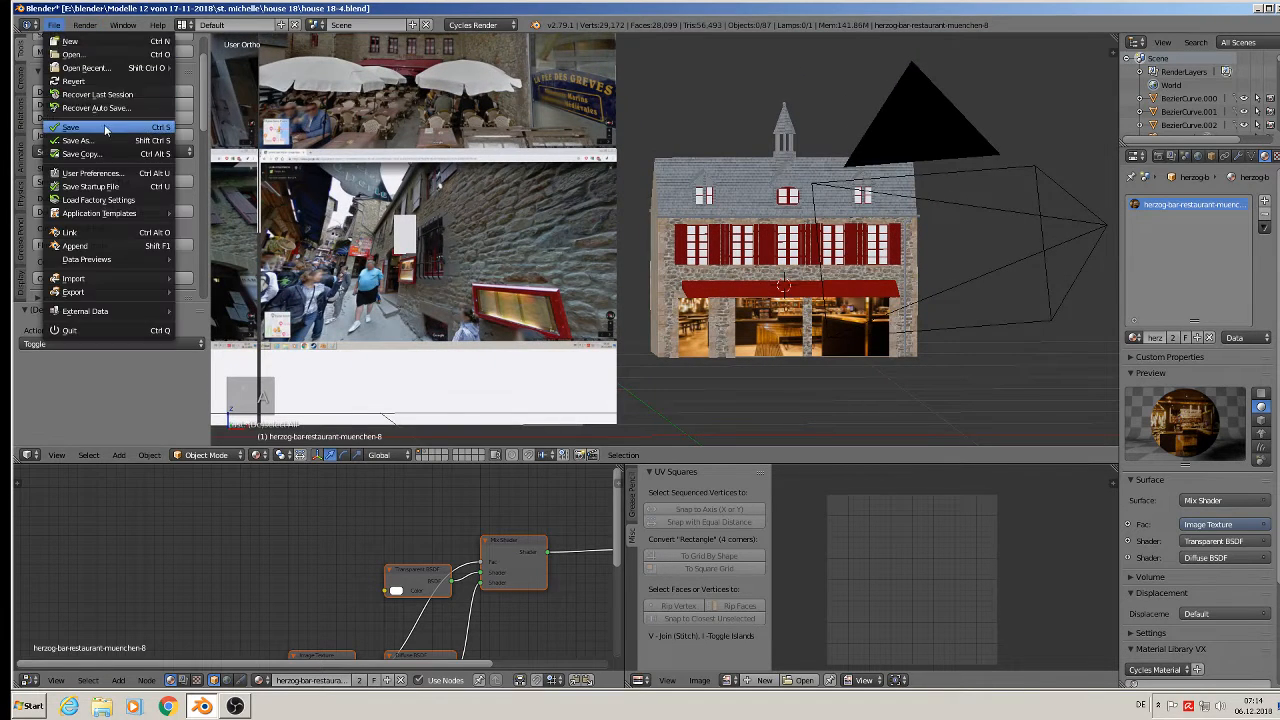
left_click(100, 126)
- Select all six reference photo planes beside the house and raise them together 2.241 along Z
scroll(577, 208, "down", 4)
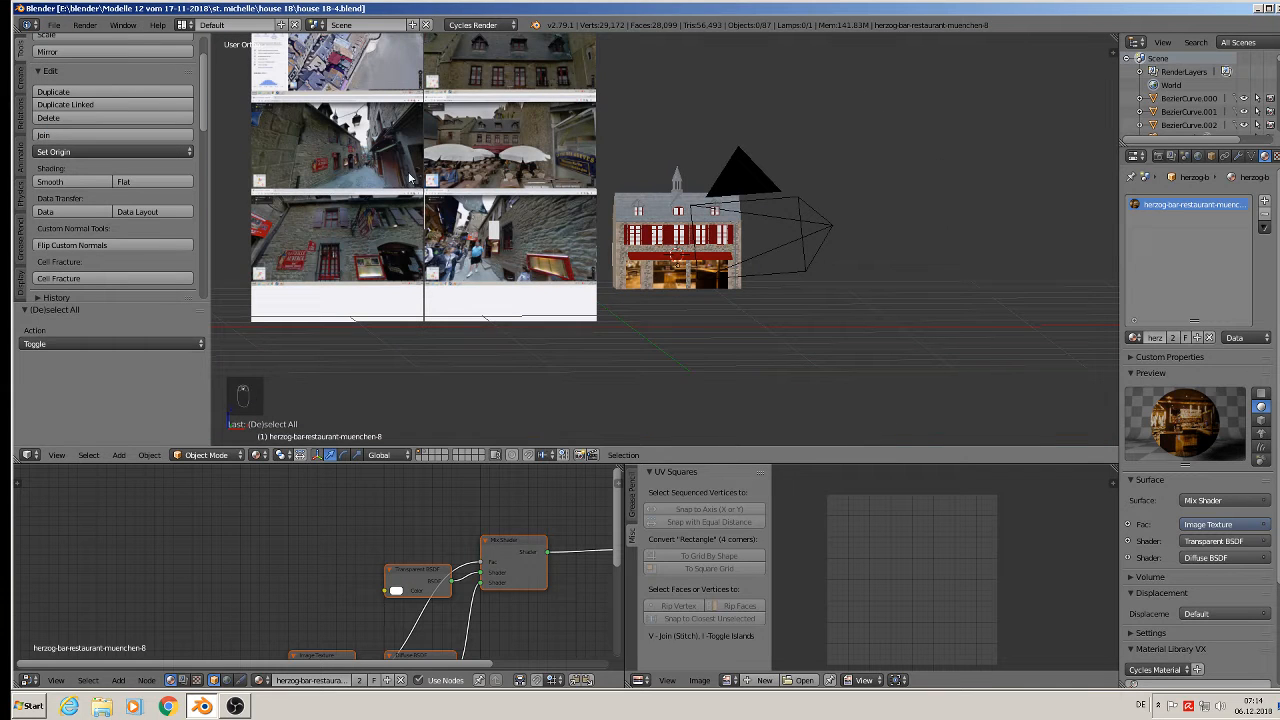
scroll(420, 228, "down", 2)
middle_click_drag(453, 238, 423, 251)
right_click(486, 229)
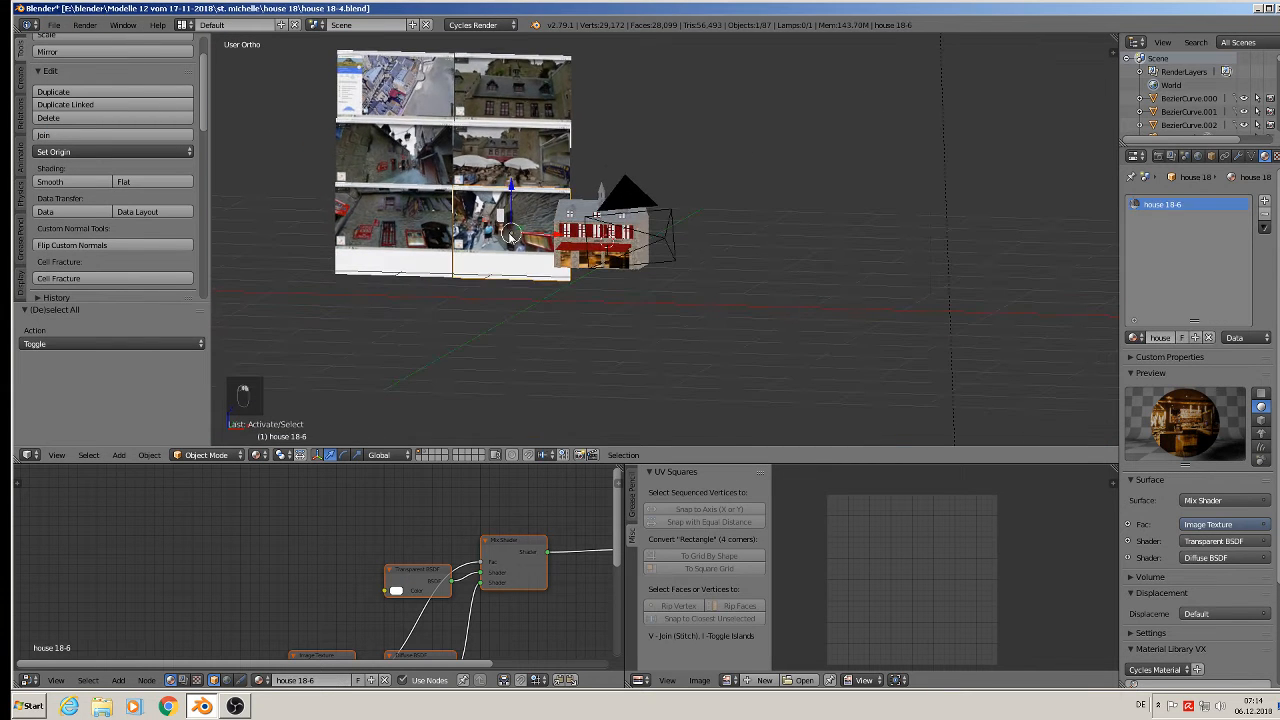
right_click(416, 200, "shift")
right_click(405, 137, "shift")
right_click(483, 146, "shift")
right_click(414, 101, "shift")
right_click(490, 106, "shift")
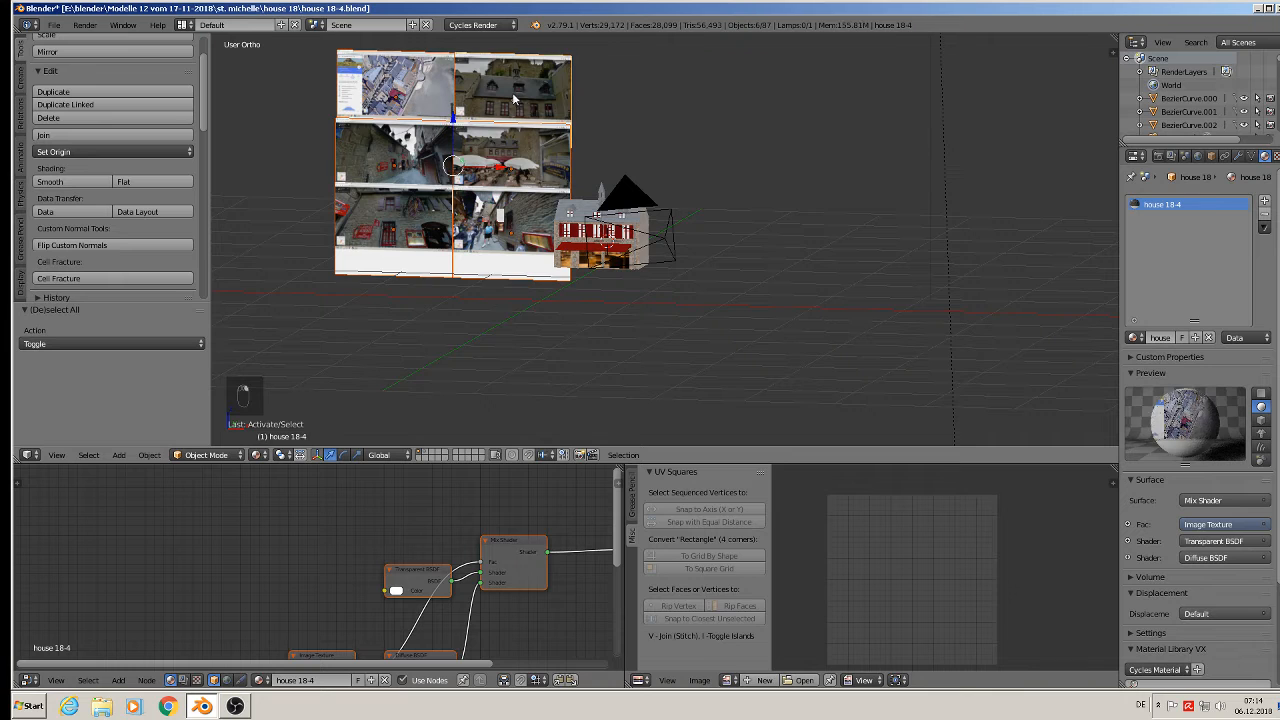
key("g")
key("z")
left_click(476, 345)
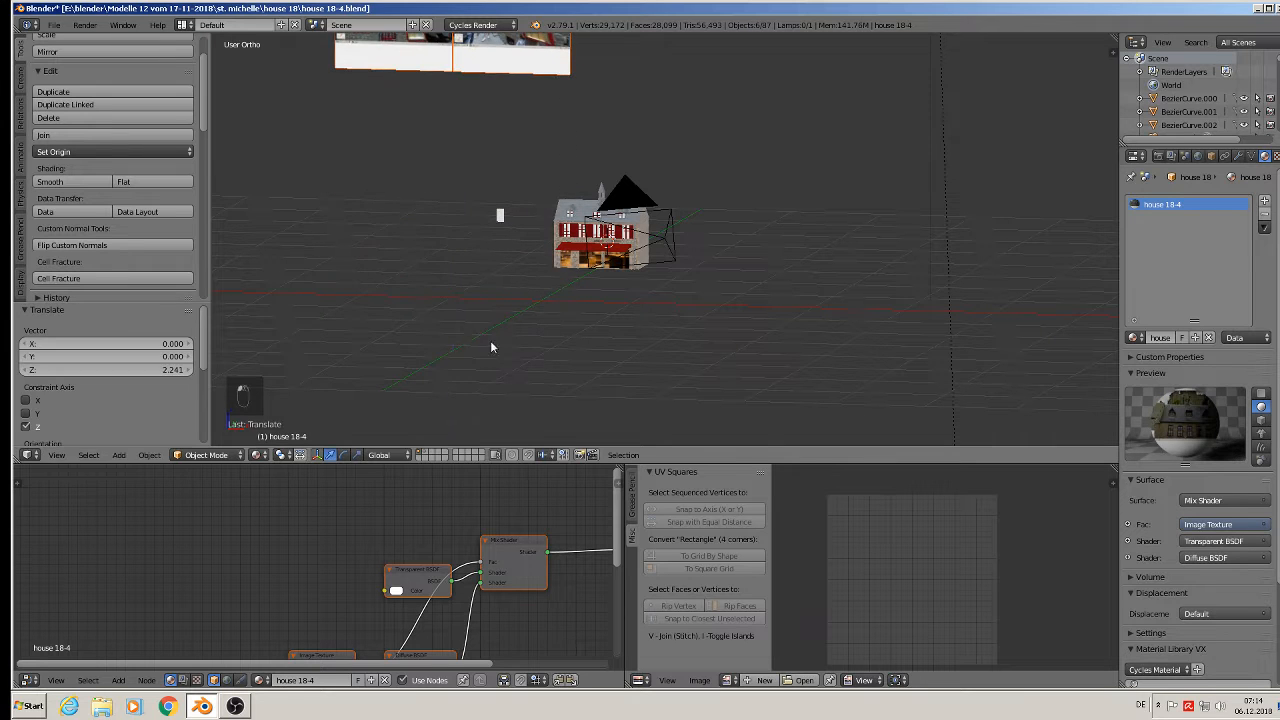
scroll(493, 280, "up", 3)
key("a")
- Move the leftover white cube beside the house to layer 2
right_click(495, 161)
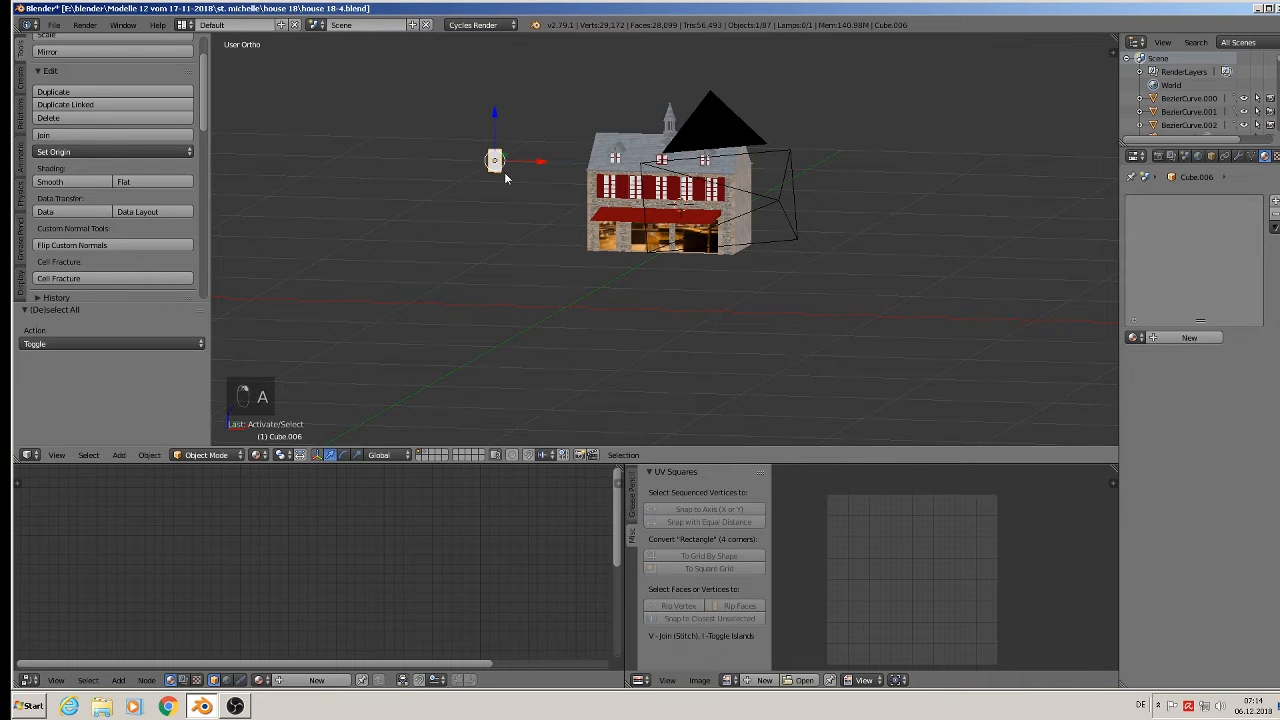
key("b")
left_click_drag(532, 204, 448, 90)
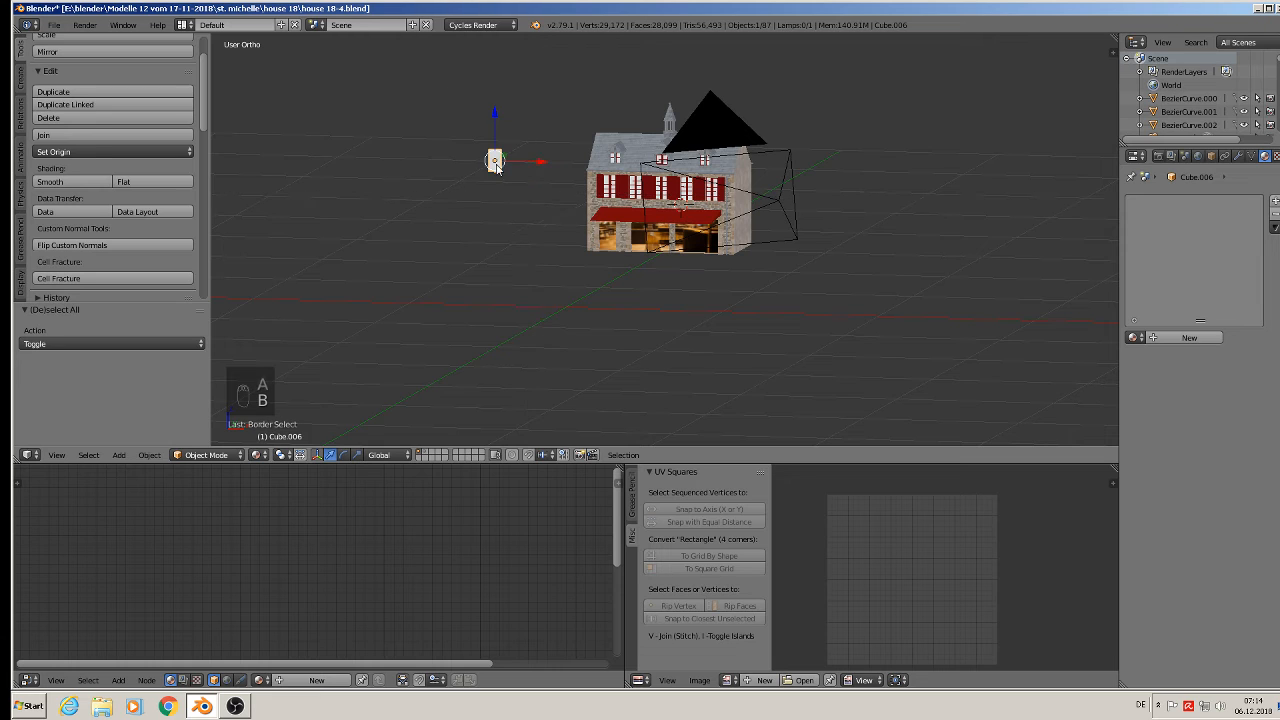
key("m")
left_click(609, 190)
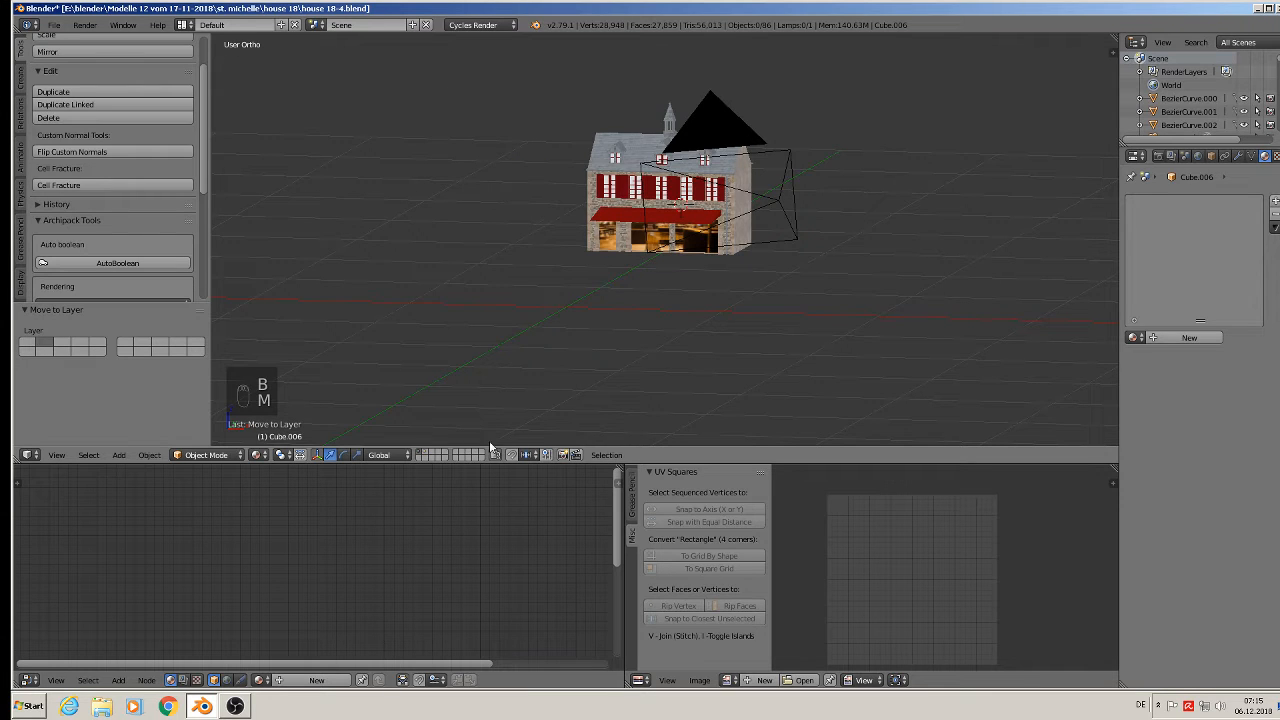
- Move the black backdrop plane from layer 2 to layer 1 and display layer 1
left_click(428, 455)
right_click(673, 160)
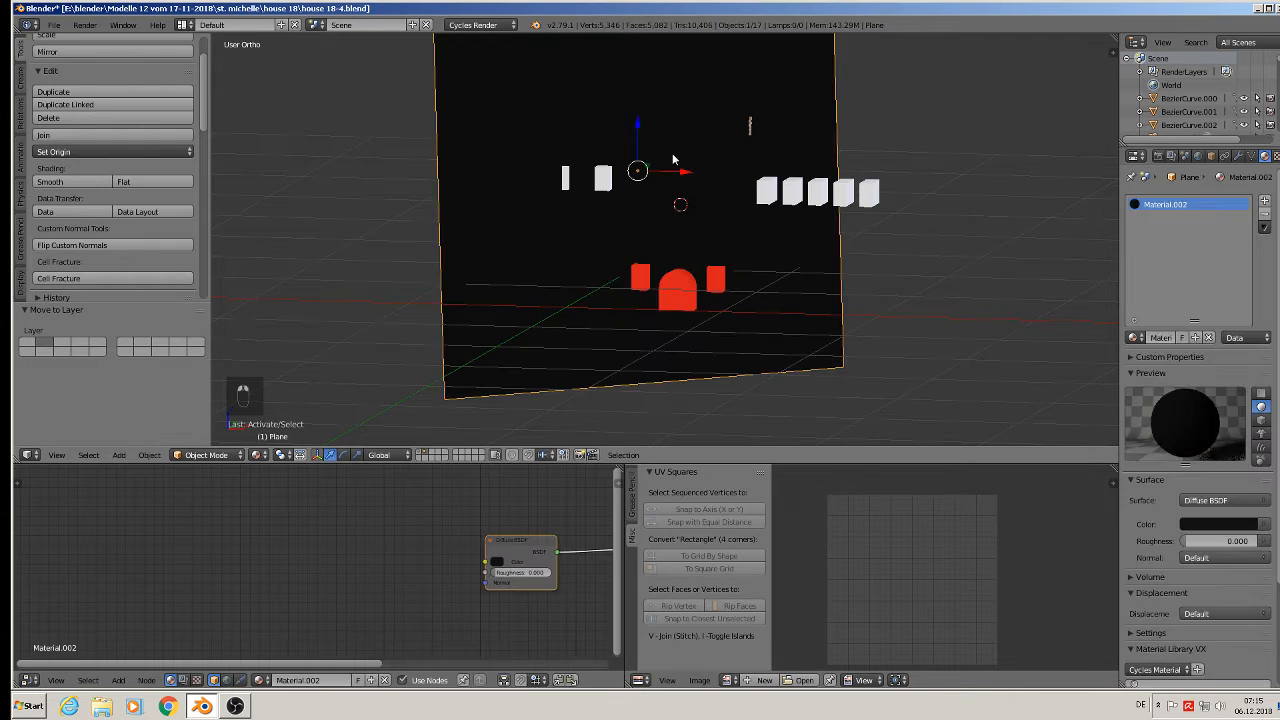
key("m")
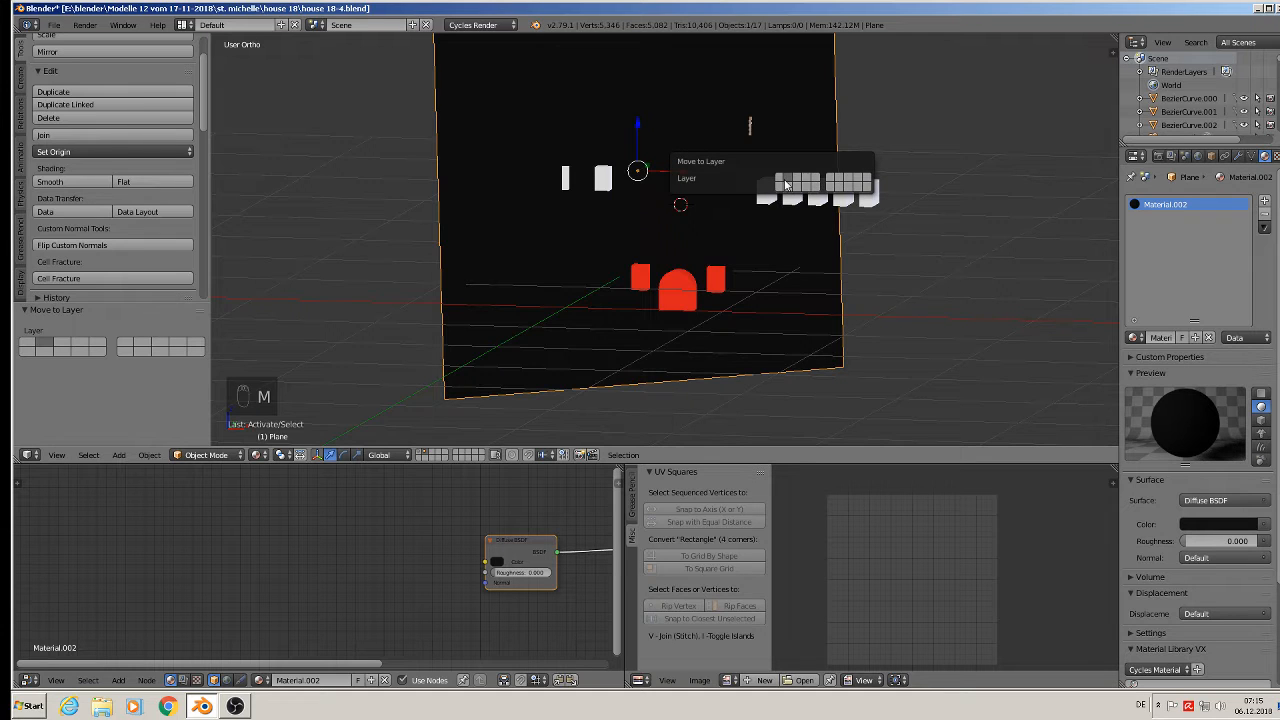
left_click(778, 185)
left_click(780, 180)
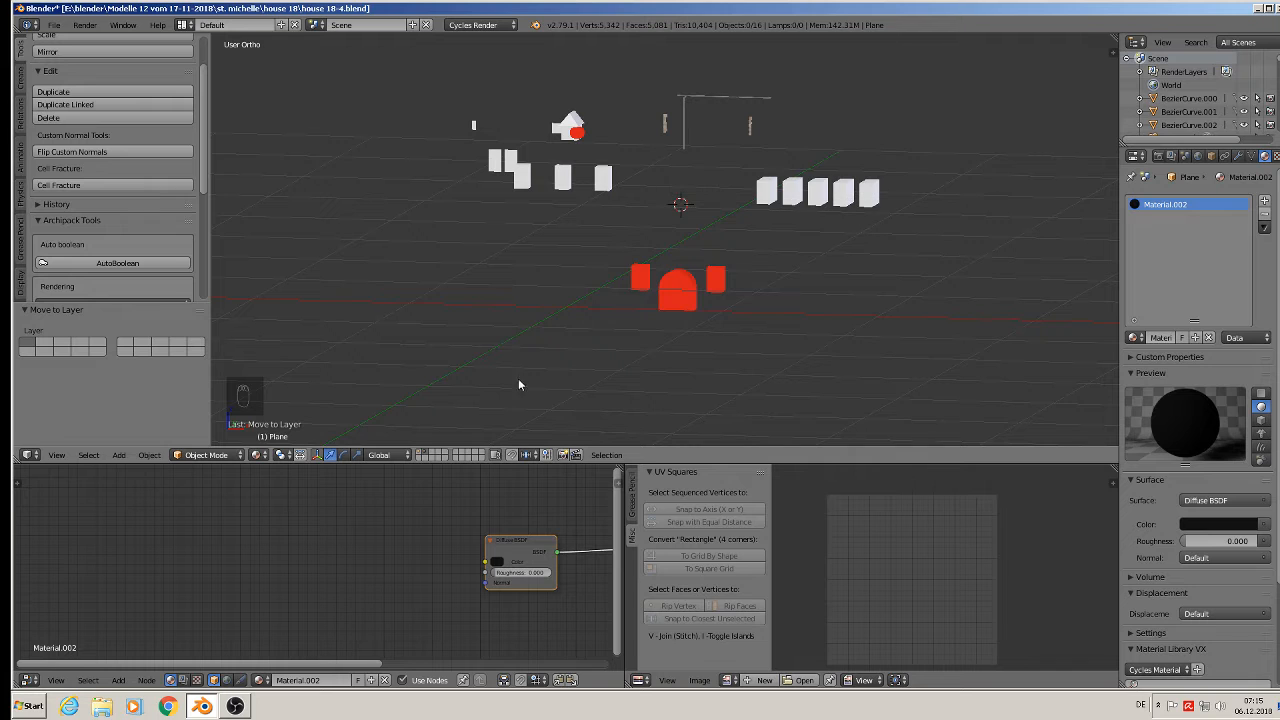
left_click(421, 452)
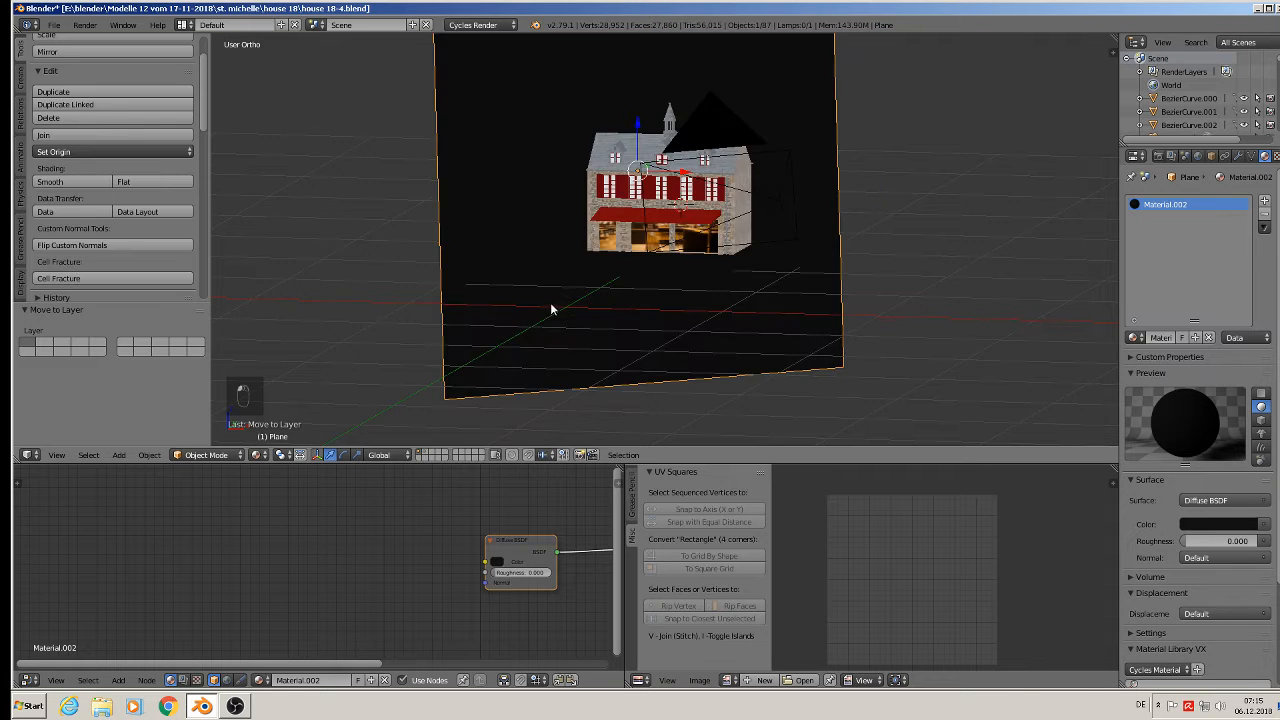
- Reframe the house in camera view by raising the camera and moving it 0.150 back along its local Z, and save the file
scroll(550, 308, "down", 3)
key("a")
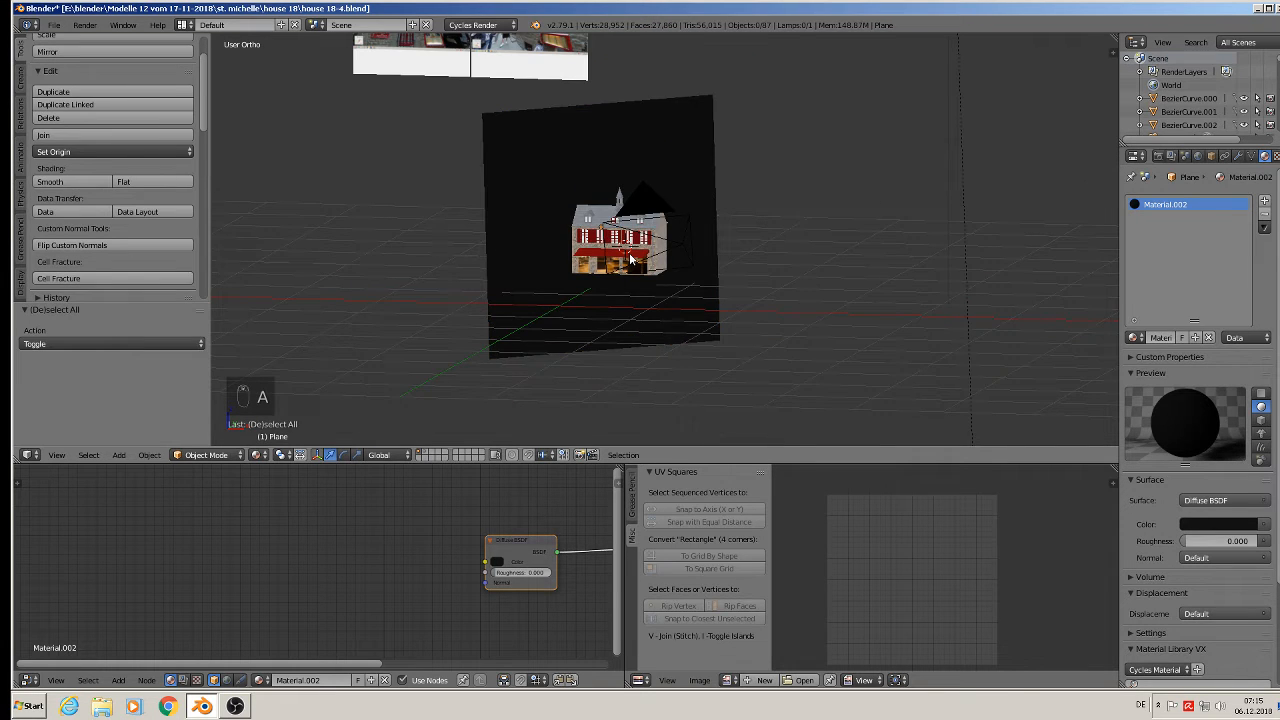
key("KP_0")
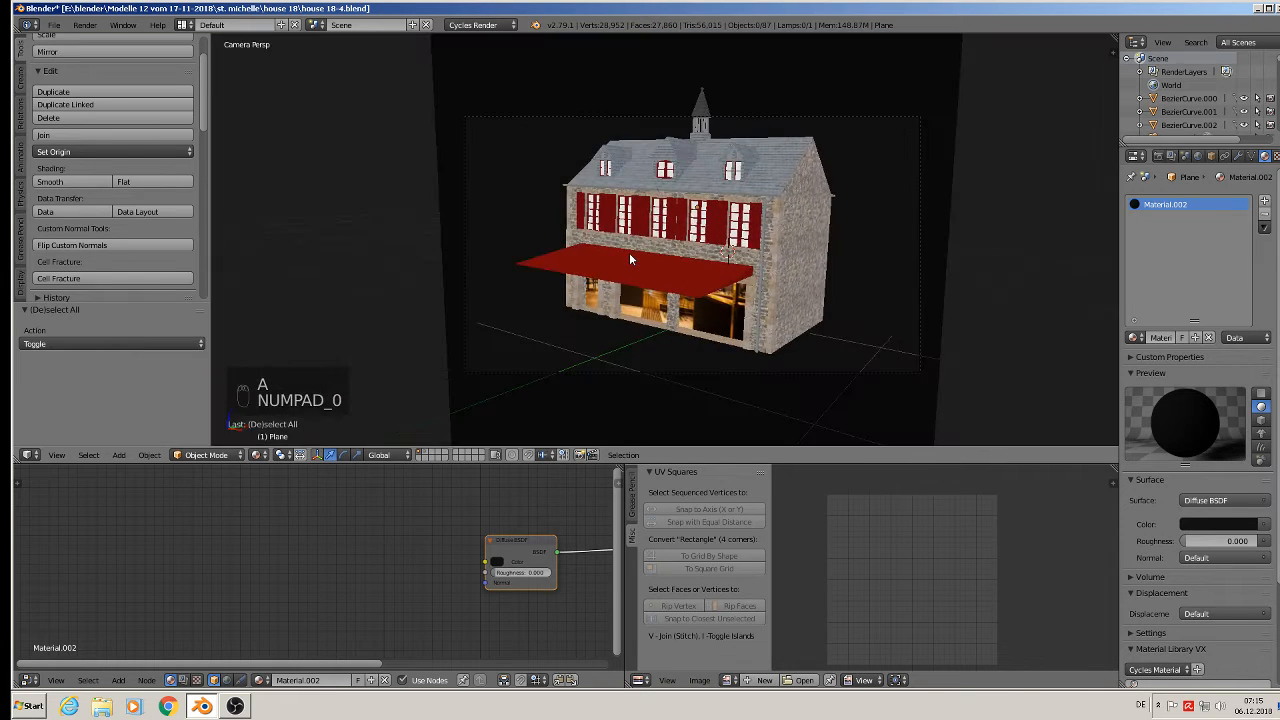
left_click(650, 374)
key("g")
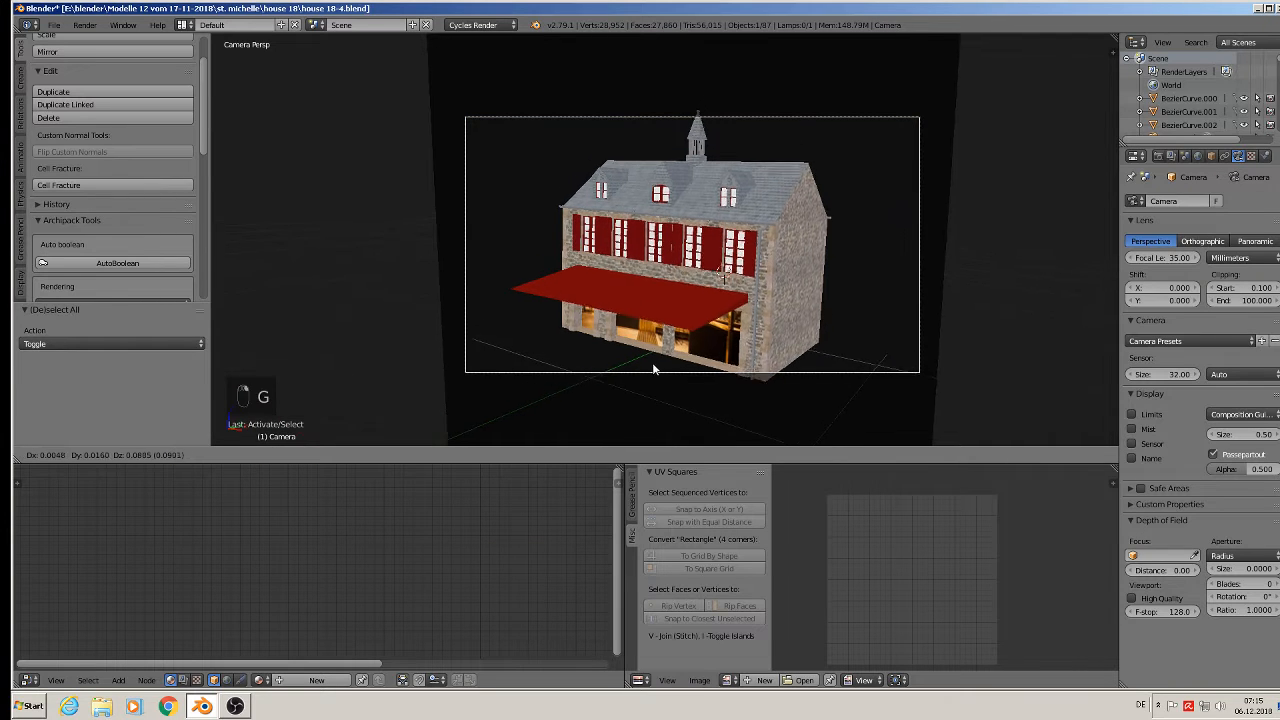
left_click(653, 362)
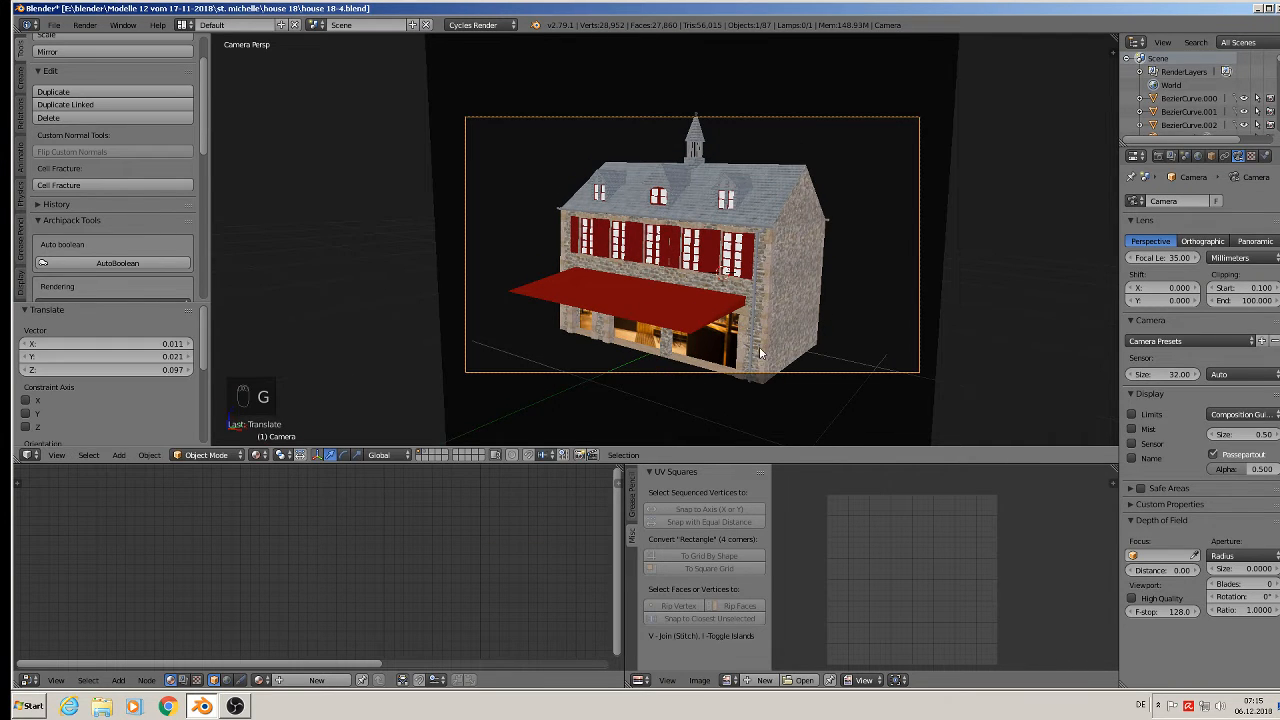
key("g")
left_click(760, 368)
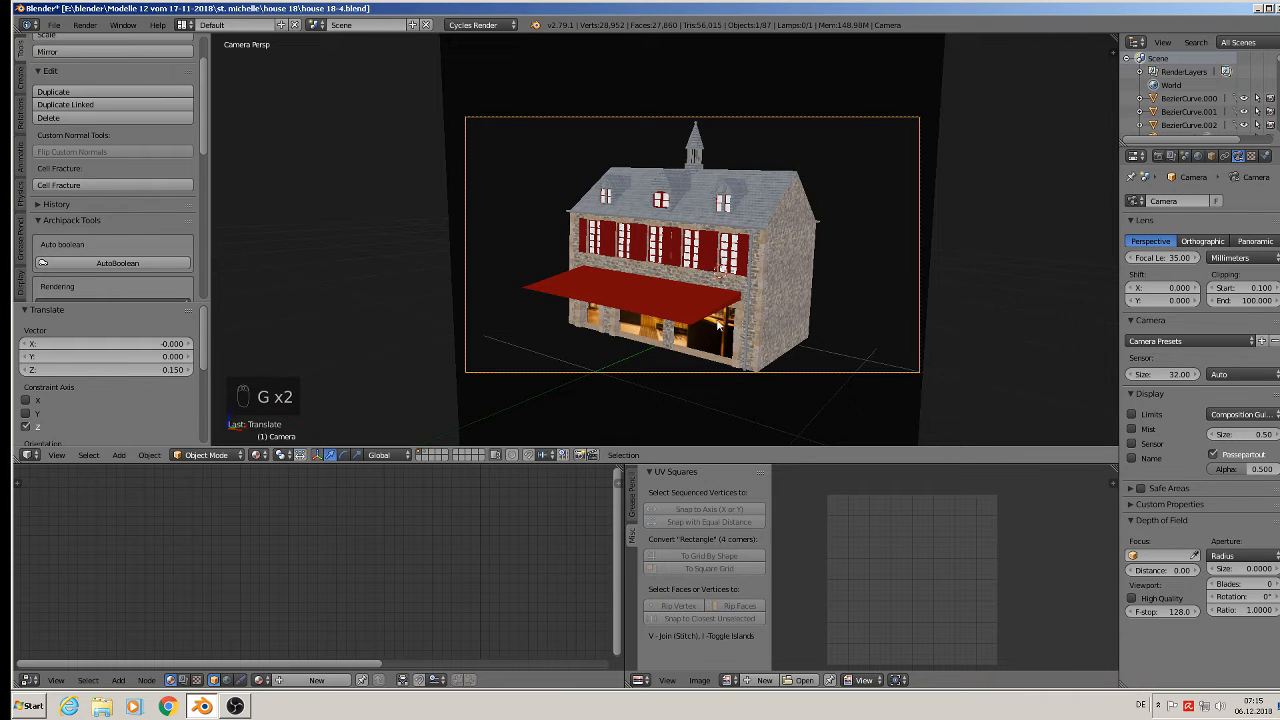
left_click(54, 24)
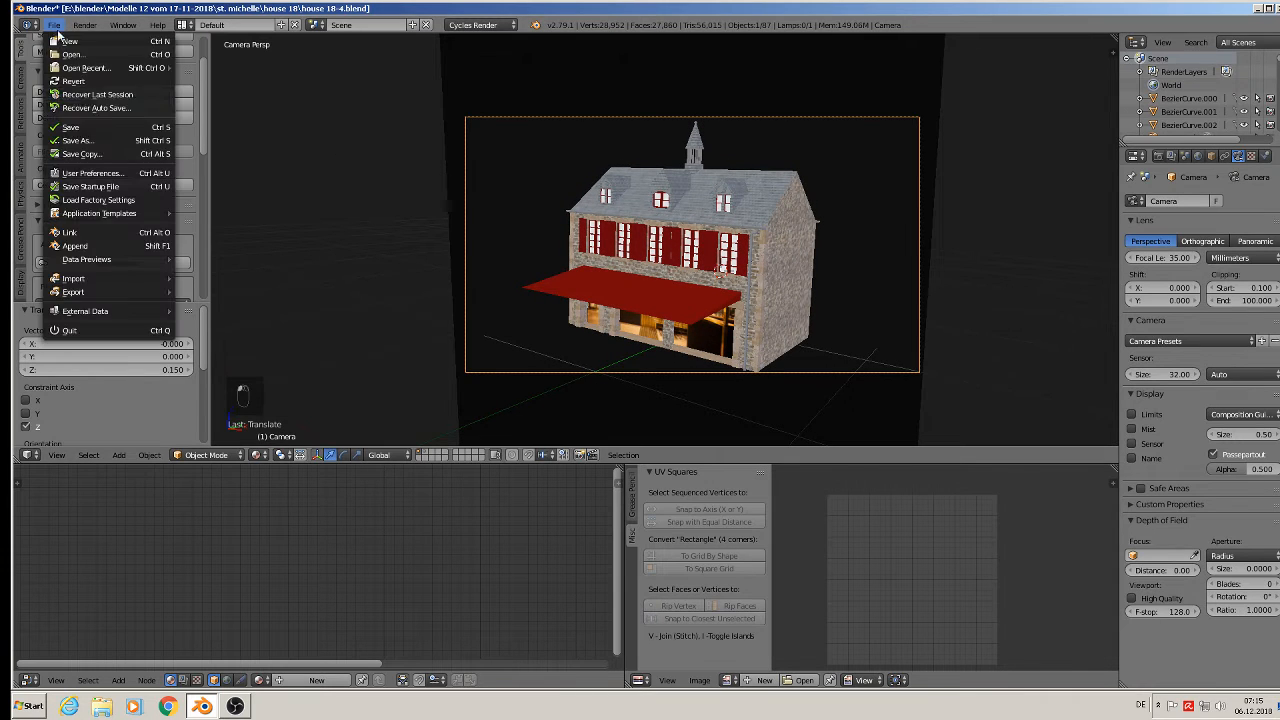
left_click(60, 132)
- Preview the house through the camera in Rendered shading, and return the viewport to Material shading
left_click(256, 455)
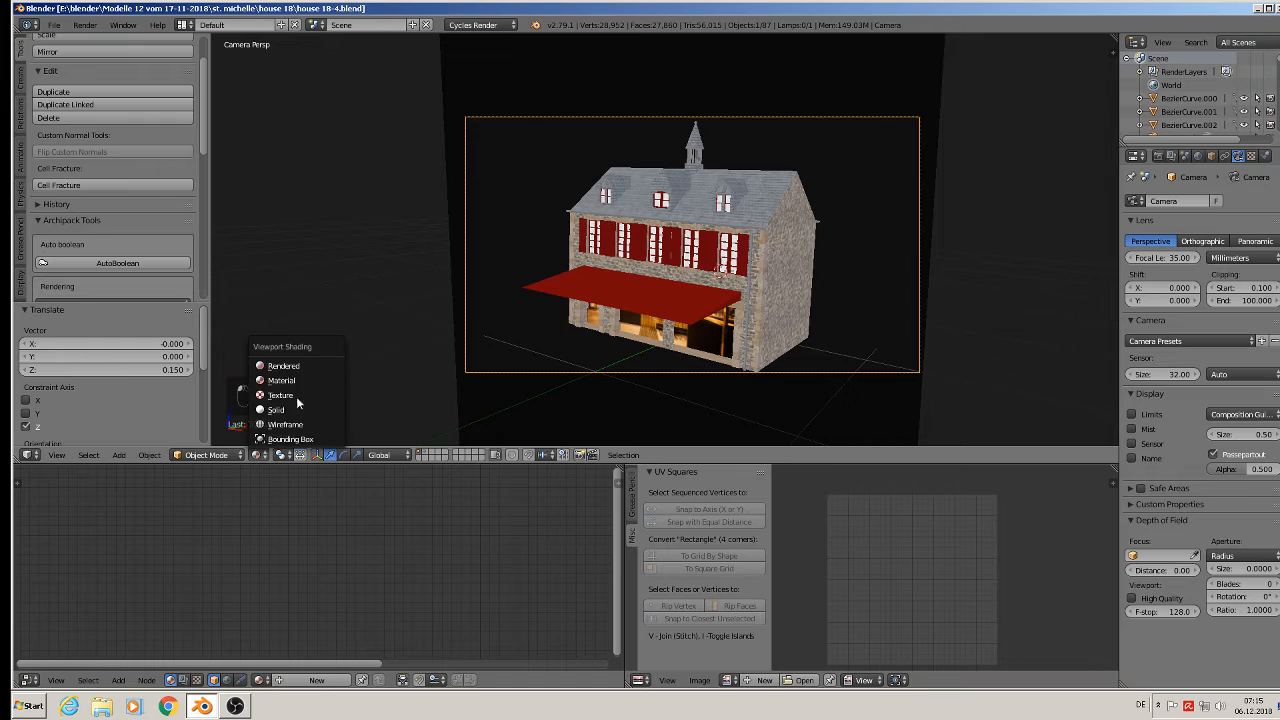
left_click(292, 365)
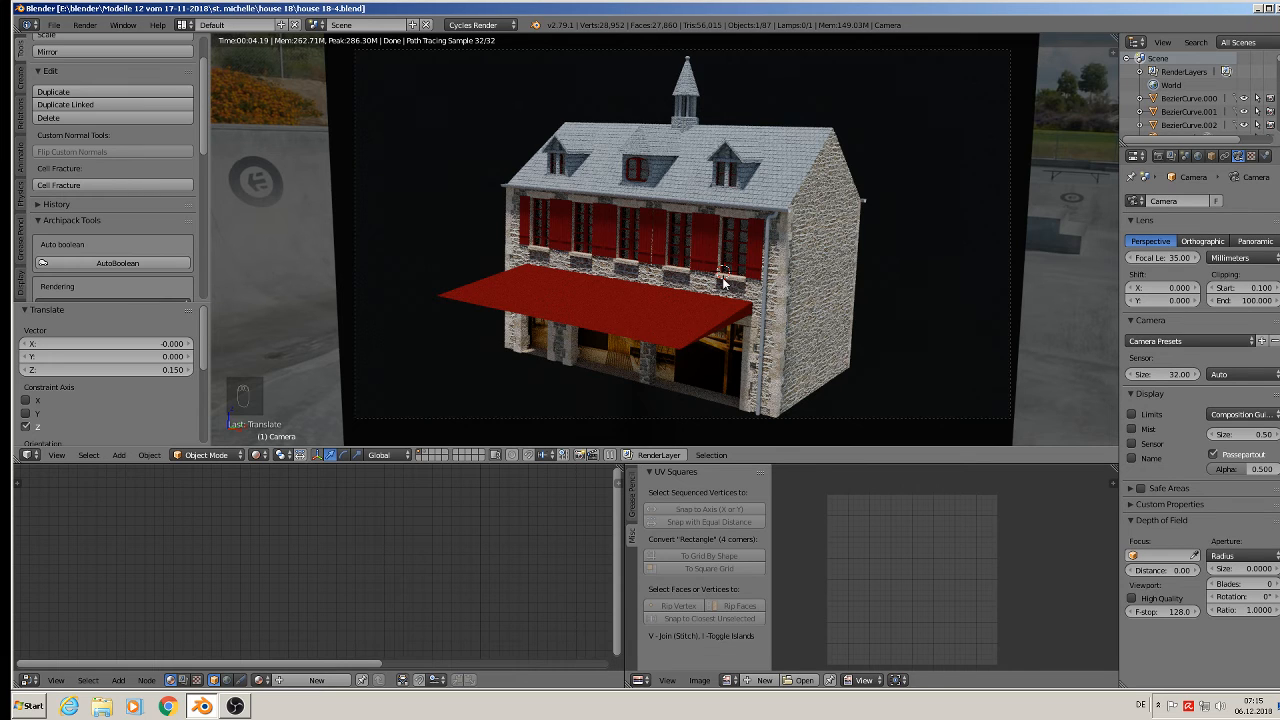
left_click(256, 456)
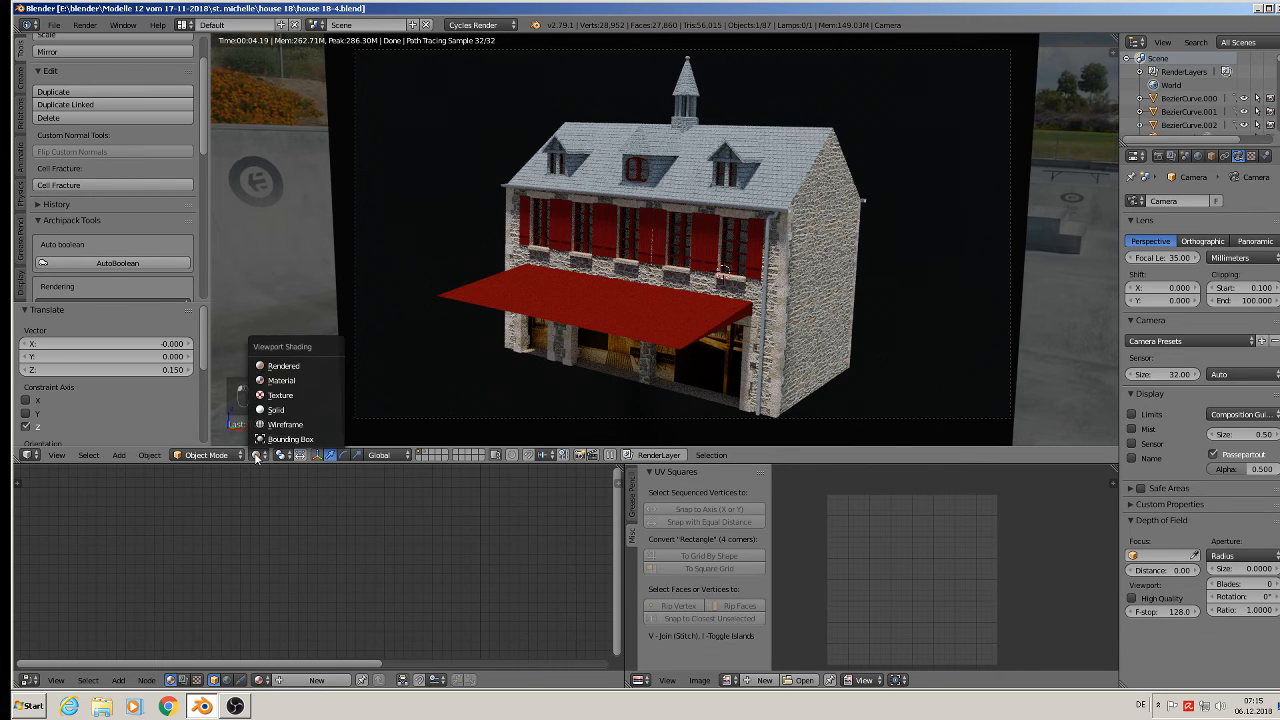
left_click(282, 381)
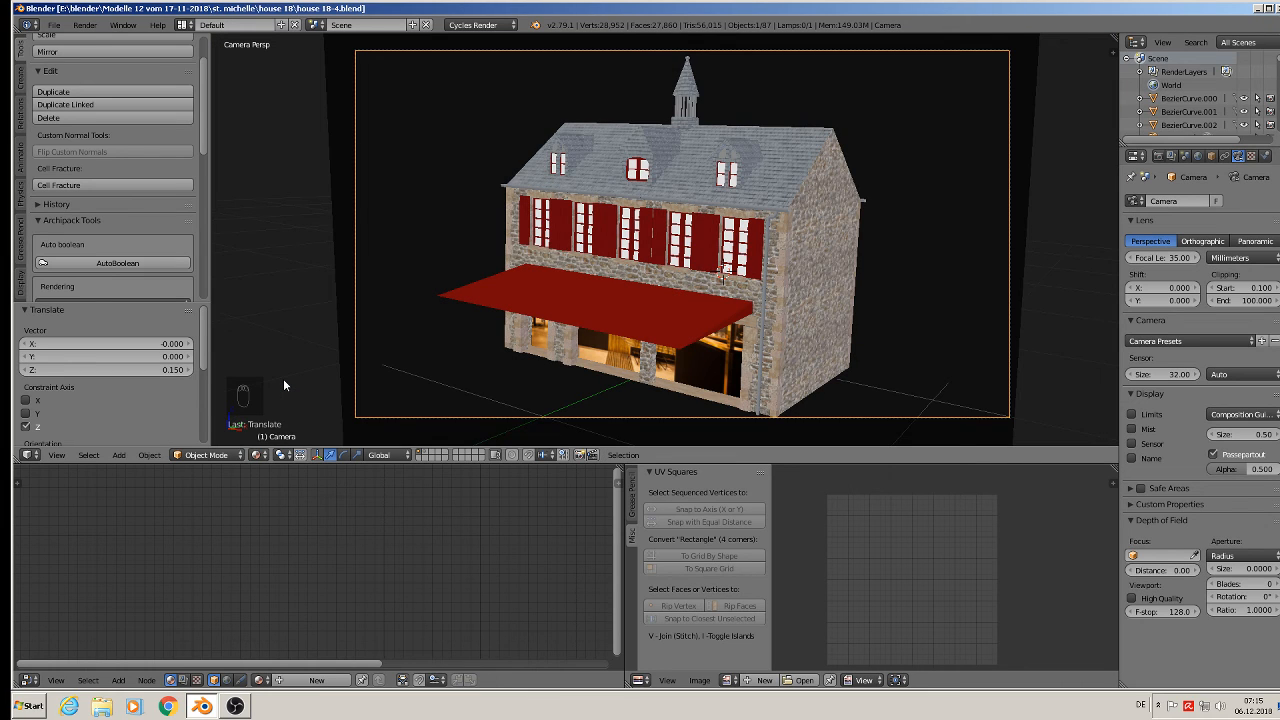